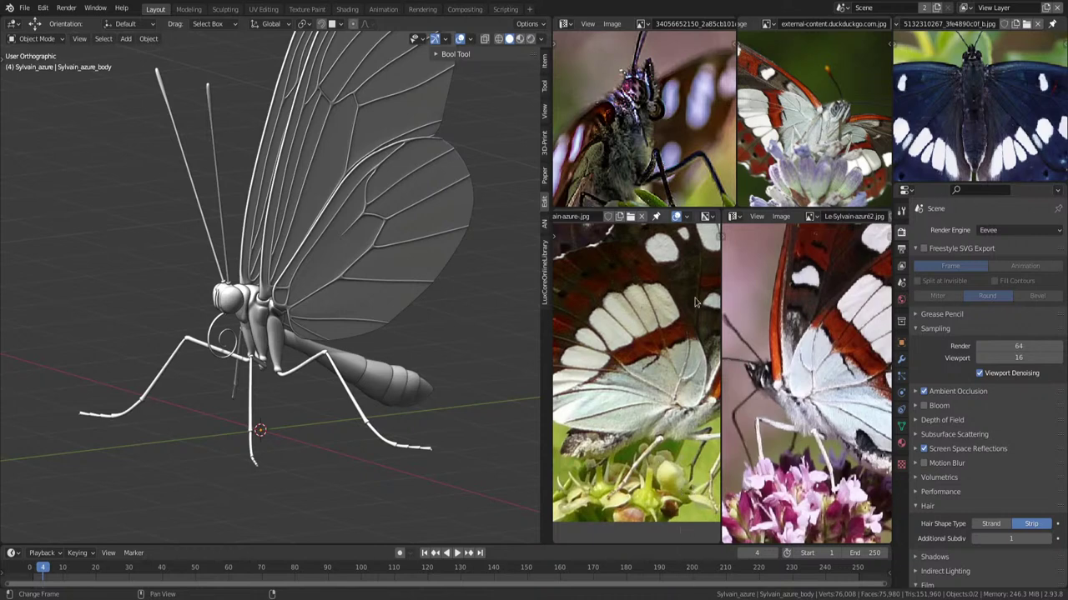
# Orbit, zoom and pan around the butterfly to inspect its wings and legs.
pyautogui.moveTo(409, 305); pyautogui.dragTo(392, 334, button='middle')
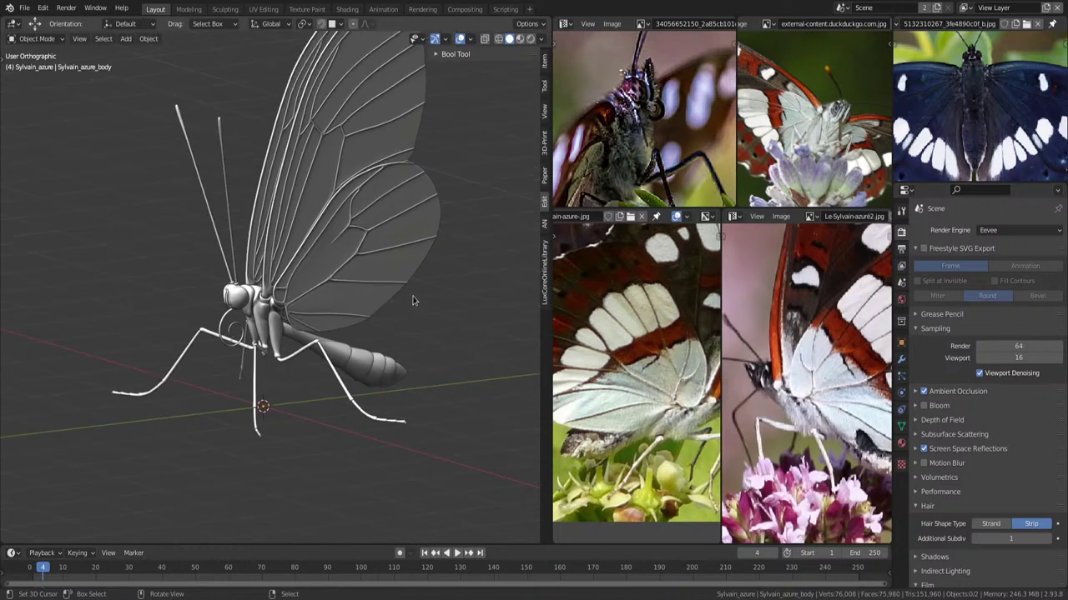
pyautogui.scroll(-3, 414, 210)
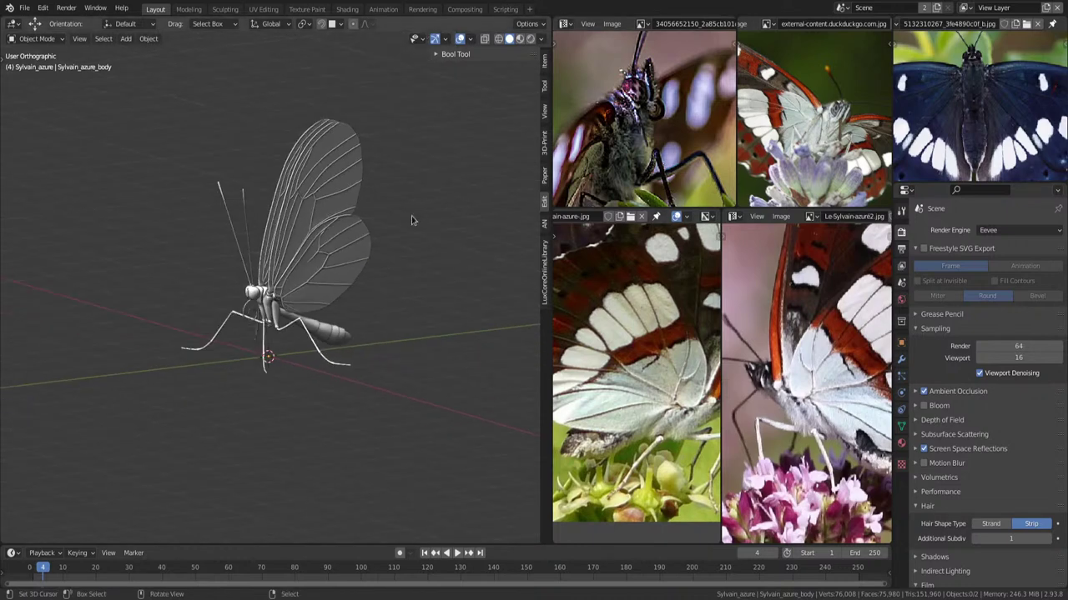
pyautogui.moveTo(412, 210); pyautogui.dragTo(396, 287, button='middle')
pyautogui.scroll(1, 396, 286)
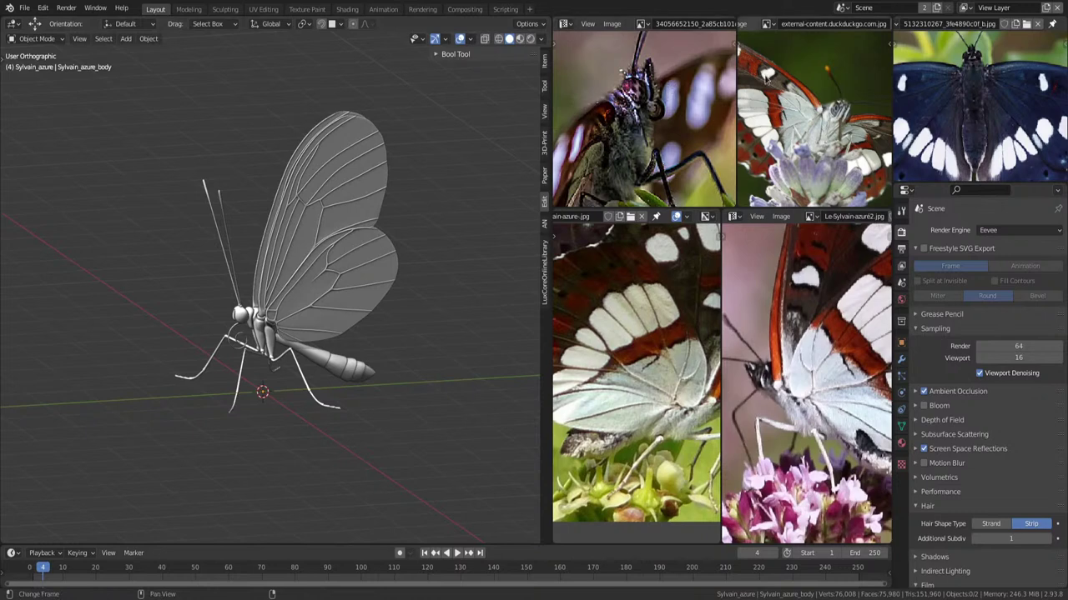
pyautogui.scroll(1, 467, 171)
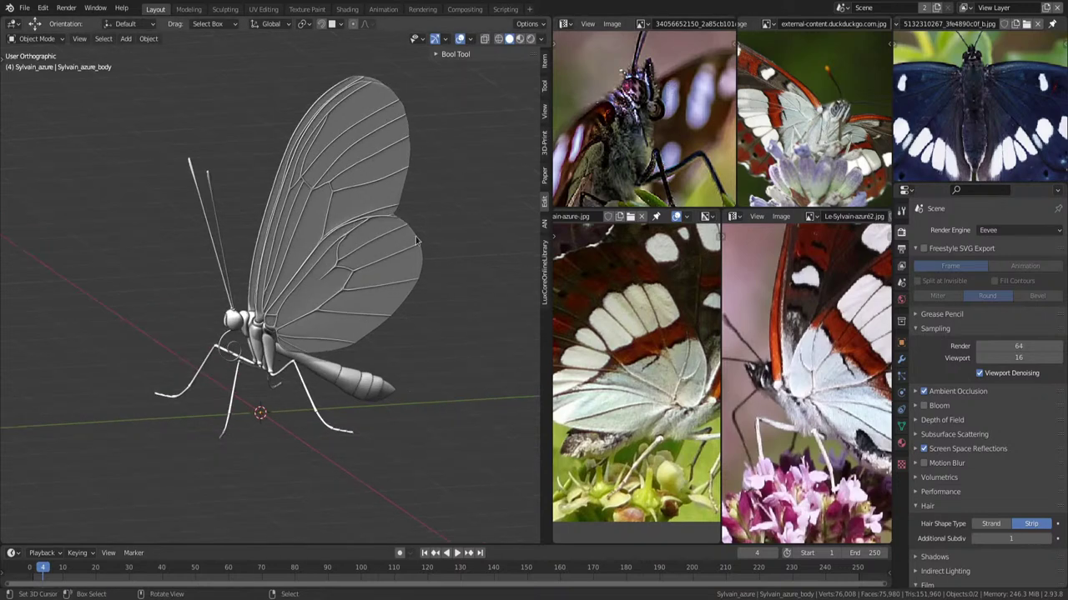
pyautogui.moveTo(445, 195); pyautogui.dragTo(439, 251, button='middle')
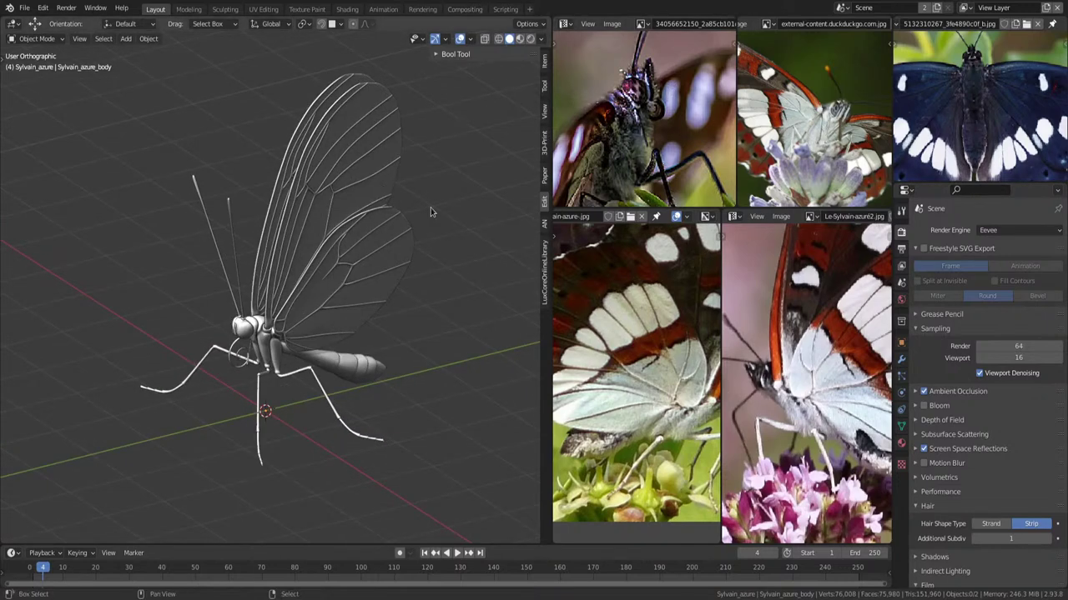
pyautogui.keyDown('shift'); pyautogui.moveTo(431, 208); pyautogui.dragTo(423, 240, button='middle'); pyautogui.keyUp('shift')
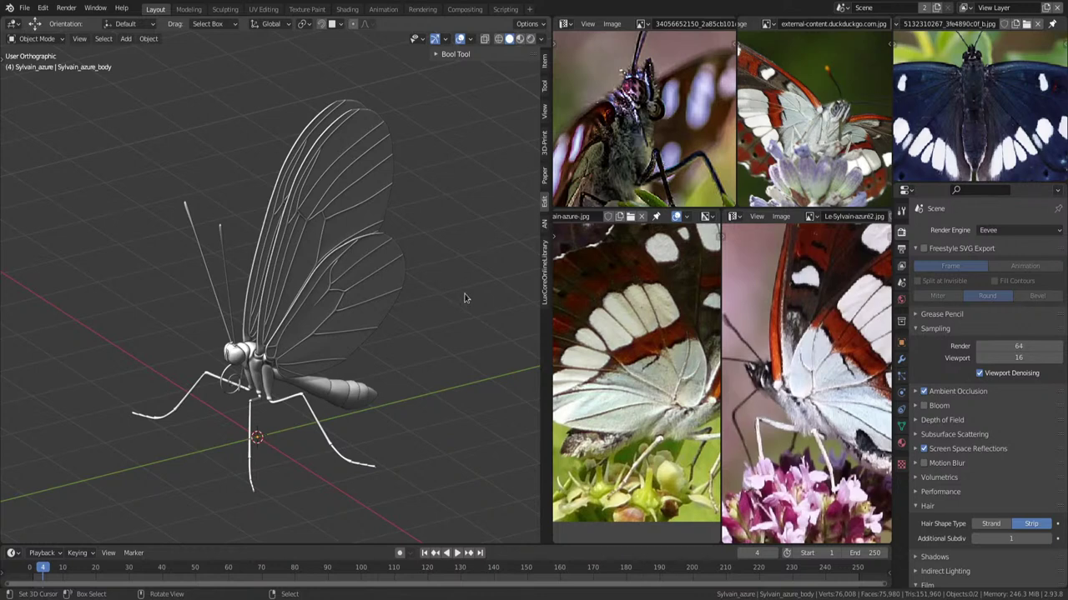
pyautogui.moveTo(350, 357); pyautogui.dragTo(398, 335, button='middle')
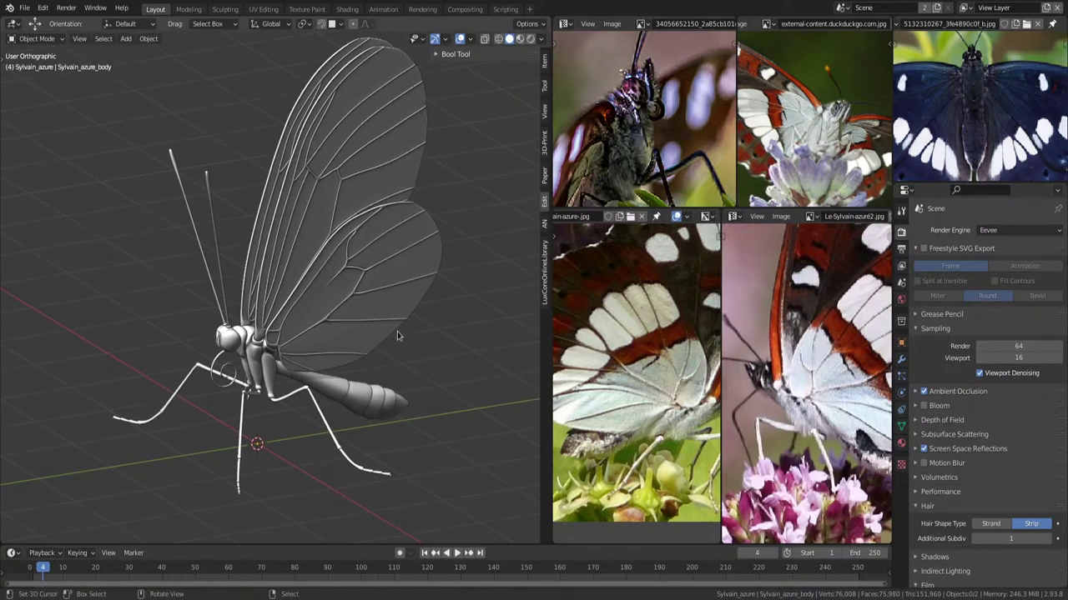
# Select the butterfly, compare viewing angles, then settle on the Right view.
pyautogui.click(378, 353)
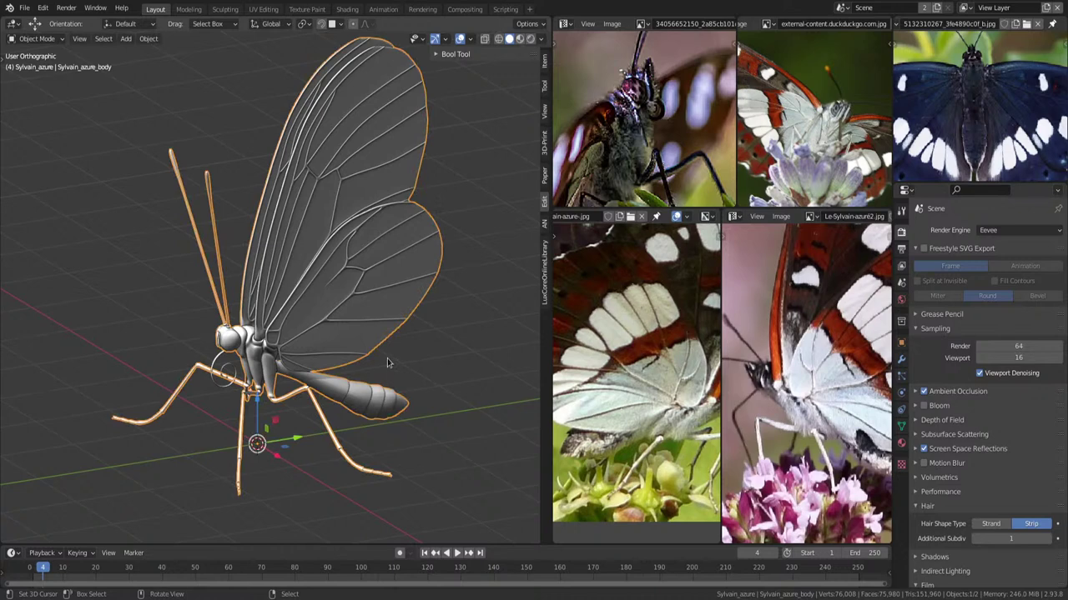
pyautogui.moveTo(387, 362)
pyautogui.mouseDown(button='middle')
pyautogui.moveTo(417, 327)
pyautogui.moveTo(428, 332)
pyautogui.mouseUp(button='middle')
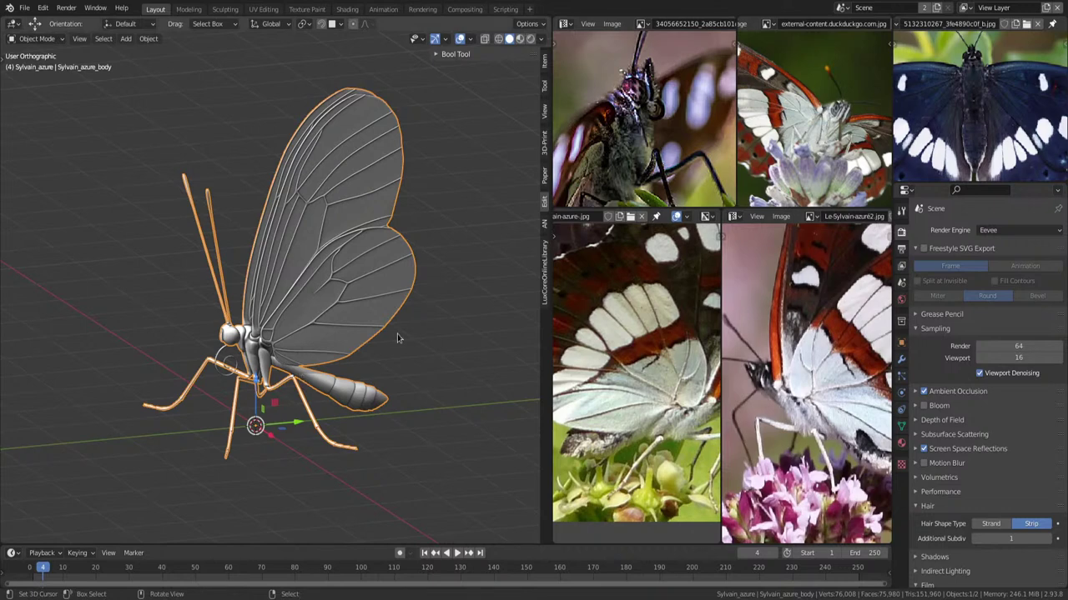
pyautogui.moveTo(438, 321)
pyautogui.mouseDown(button='middle')
pyautogui.moveTo(448, 327)
pyautogui.moveTo(472, 258)
pyautogui.mouseUp(button='middle')
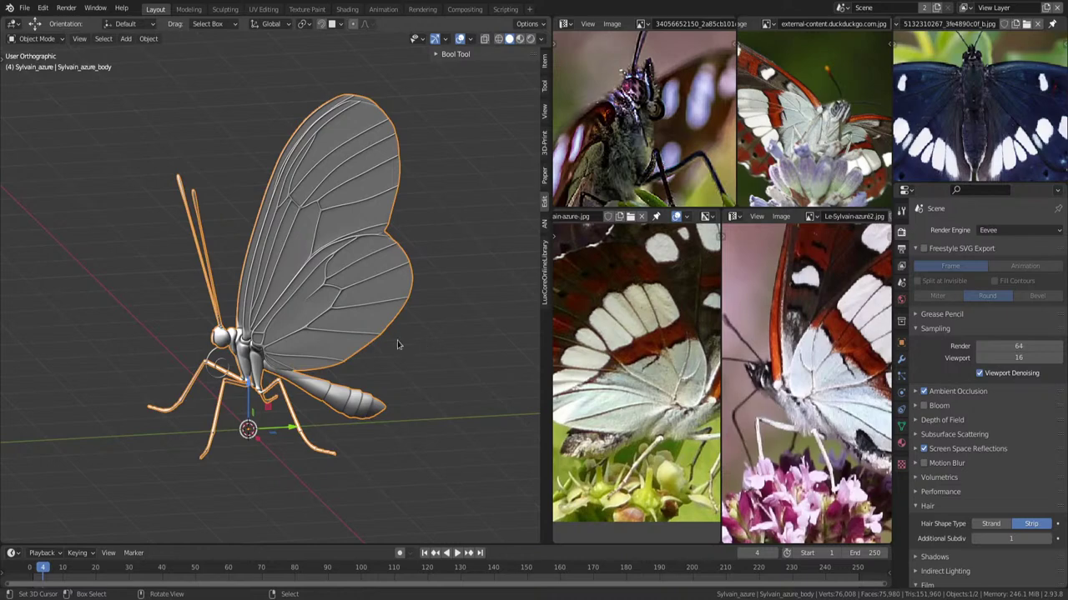
pyautogui.moveTo(397, 340)
pyautogui.mouseDown(button='middle')
pyautogui.moveTo(375, 312)
pyautogui.moveTo(426, 301)
pyautogui.moveTo(397, 314)
pyautogui.moveTo(374, 347)
pyautogui.mouseUp(button='middle')
pyautogui.scroll(2, 317, 358)
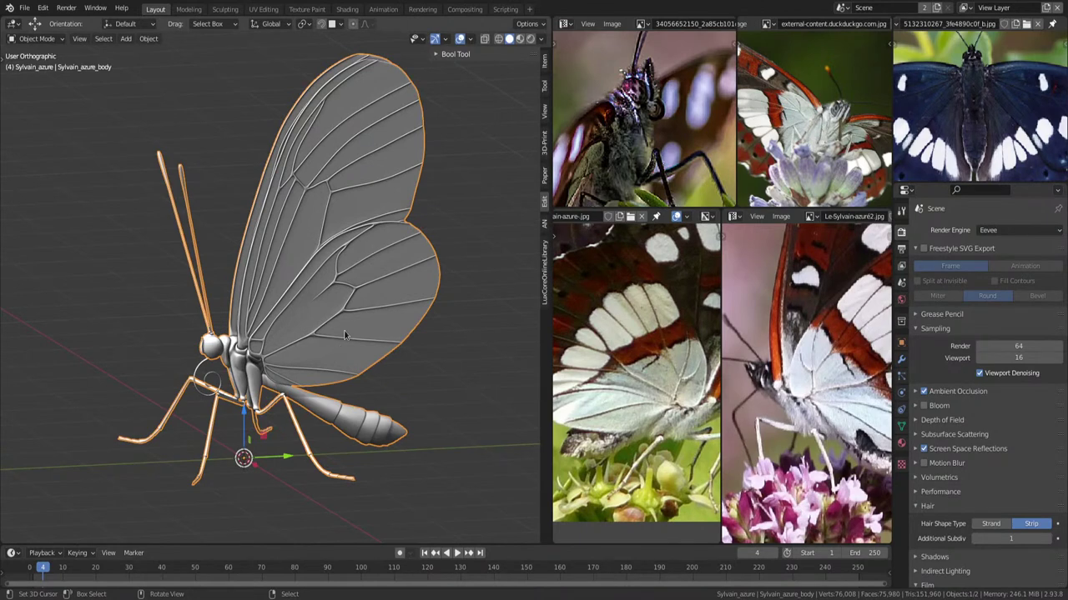
pyautogui.press('KP_3')
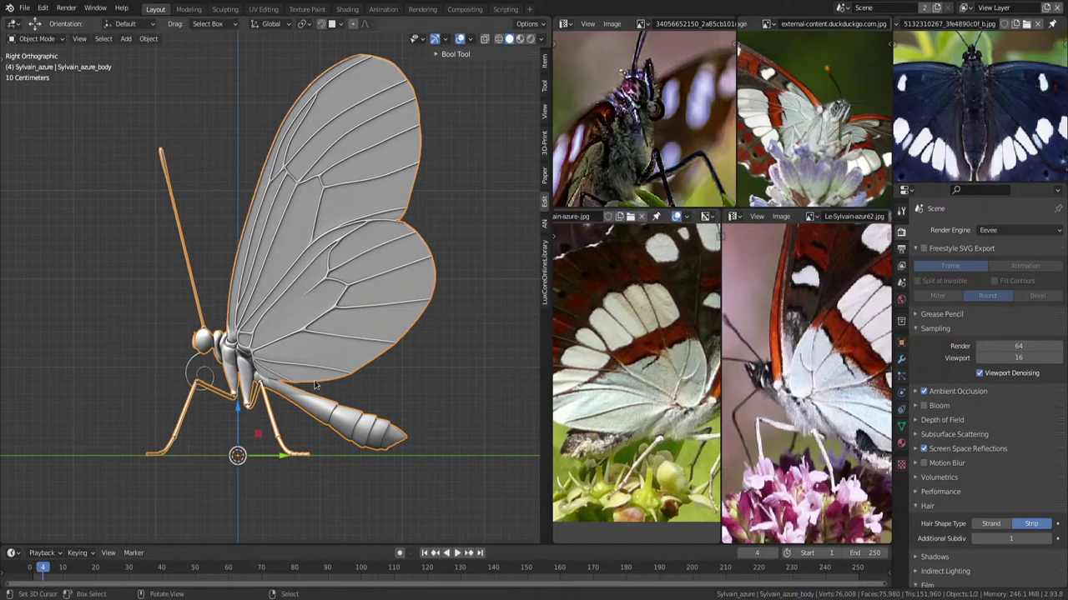
pyautogui.keyDown('shift'); pyautogui.moveTo(381, 365); pyautogui.dragTo(367, 371, button='middle'); pyautogui.keyUp('shift')
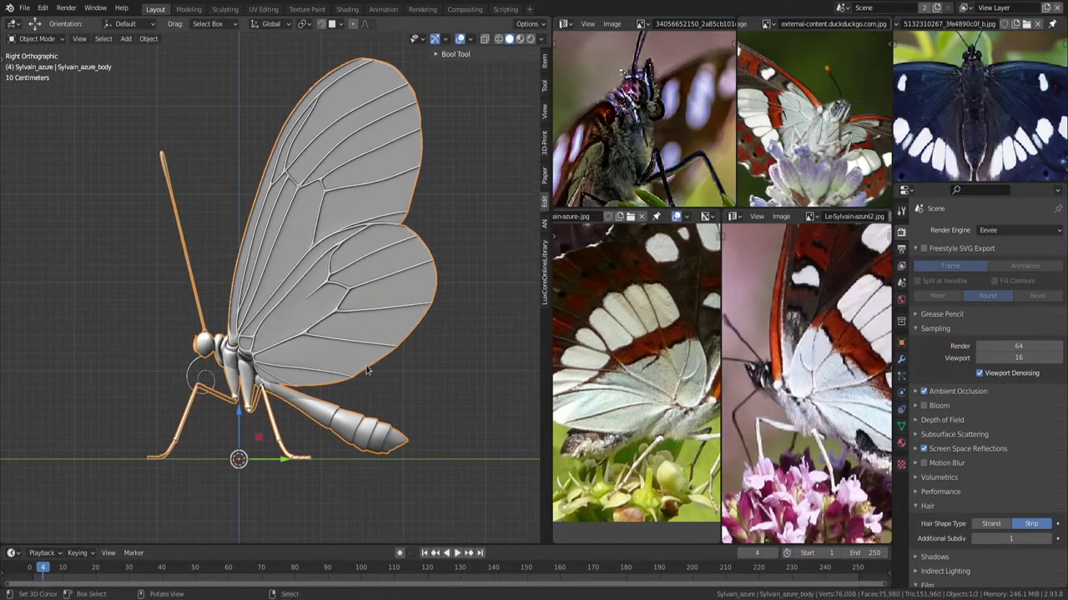
pyautogui.press('t')
pyautogui.press('t')
# Return to the Right view, select the body object and enter Edit Mode.
pyautogui.moveTo(386, 374); pyautogui.dragTo(381, 332, button='middle')
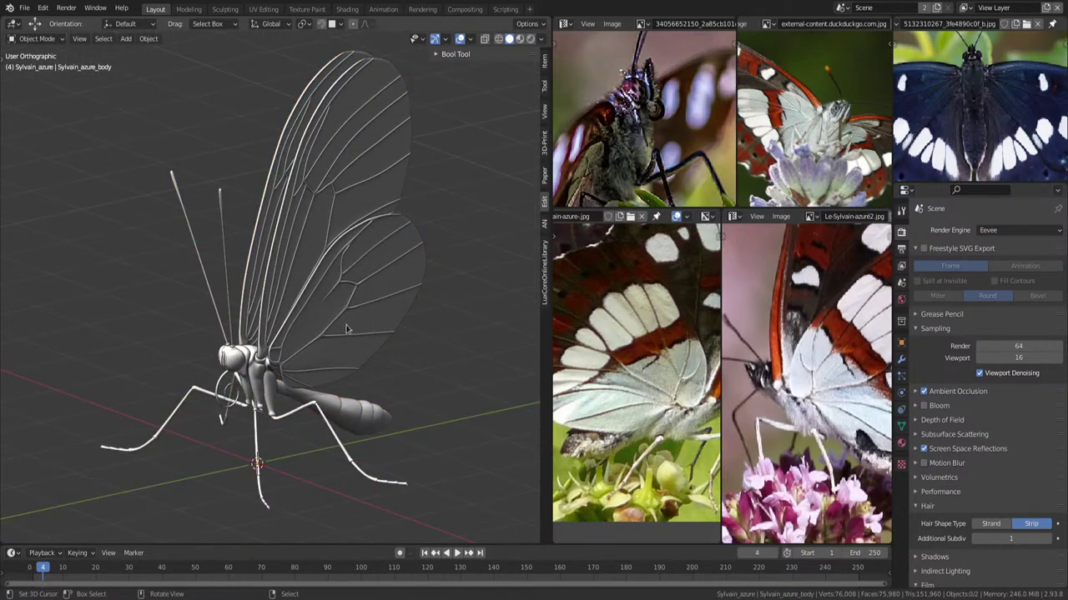
pyautogui.moveTo(399, 290); pyautogui.dragTo(379, 300, button='middle')
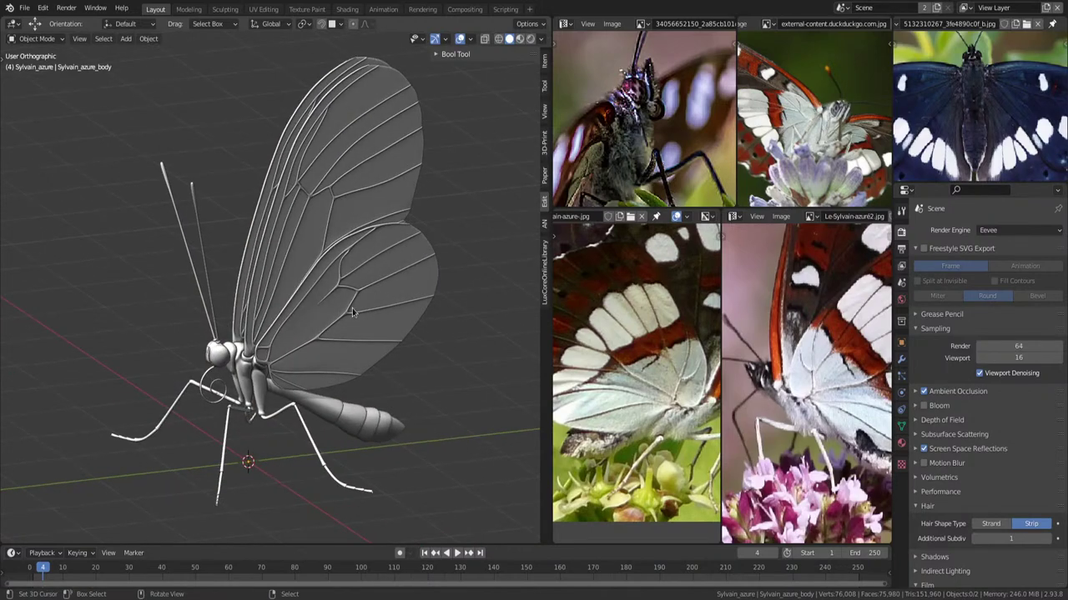
pyautogui.press('KP_3')
pyautogui.click(358, 315)
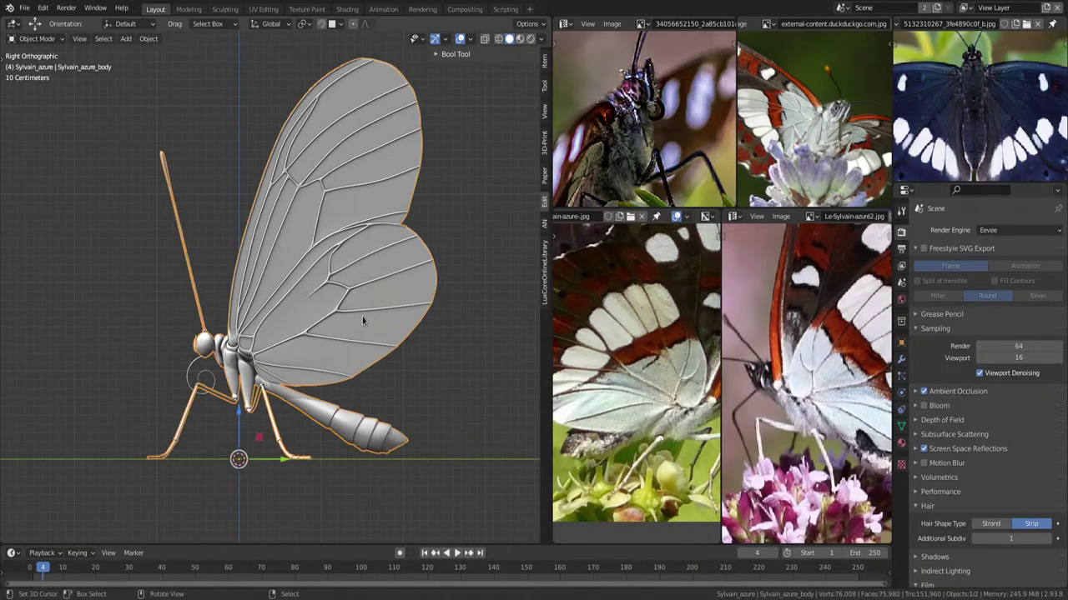
pyautogui.press('Tab')
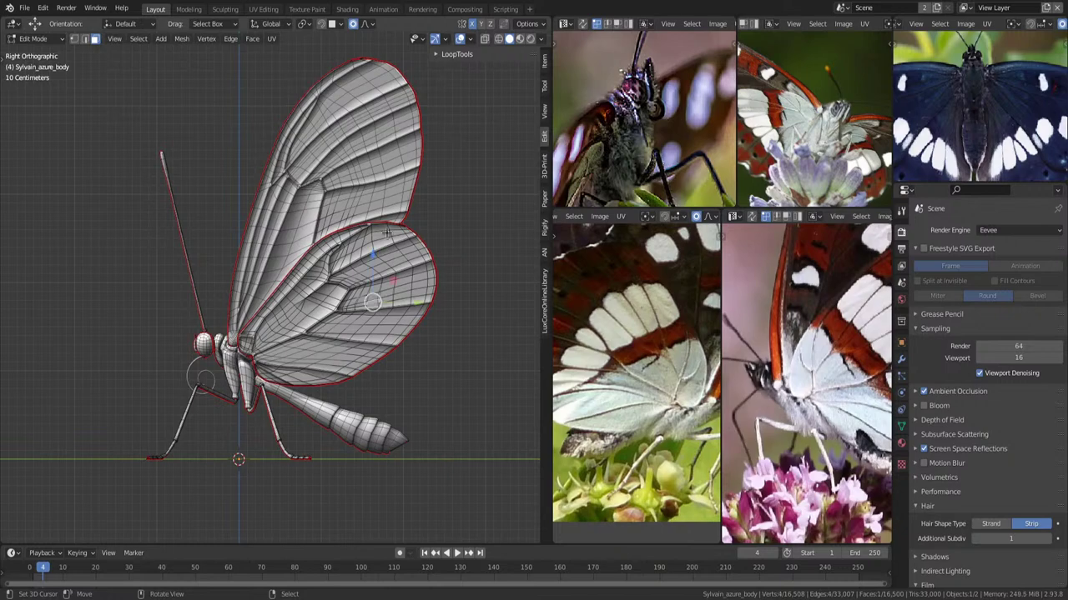
# Select the linked hind wing mesh in Front view, invert the selection, and re-enter Edit Mode.
pyautogui.keyDown('ctrl'); pyautogui.click(395, 239); pyautogui.keyUp('ctrl')
pyautogui.hotkey('ctrl', 'l')
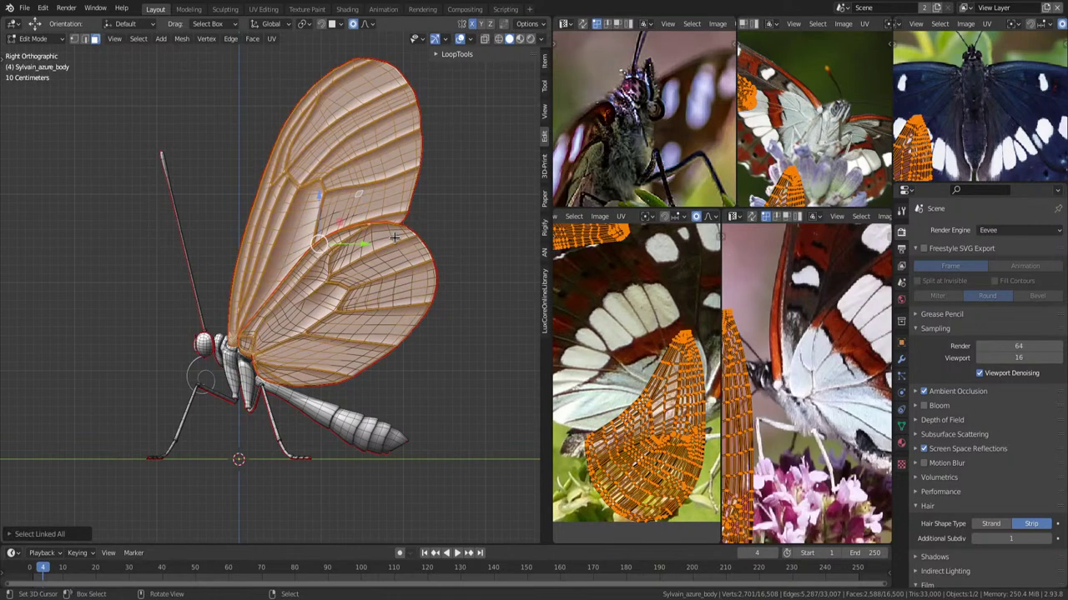
pyautogui.press('KP_1')
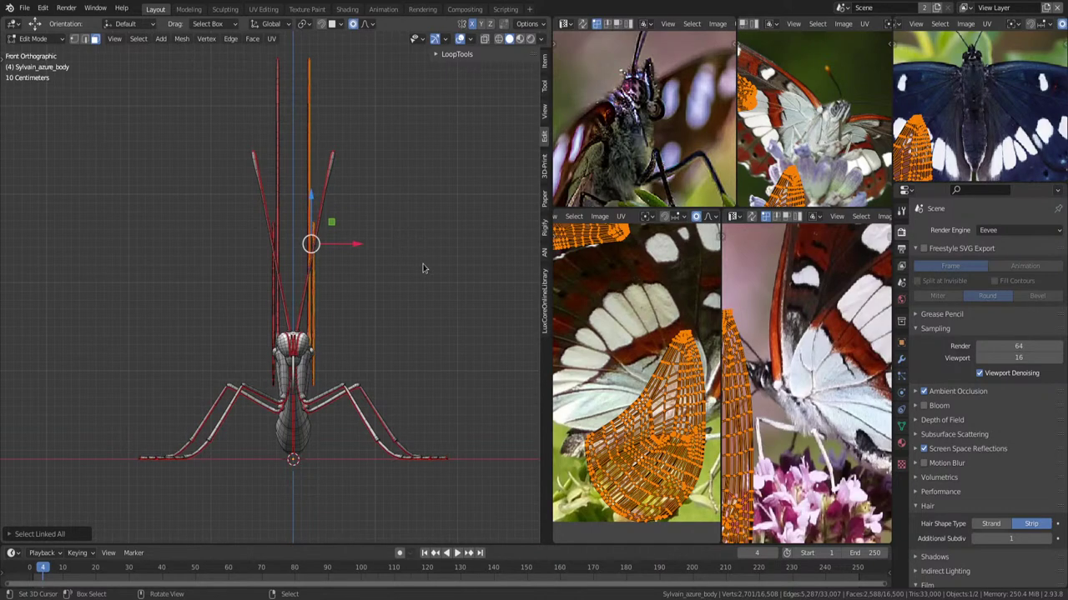
pyautogui.hotkey('ctrl', 'i')
pyautogui.hotkey('ctrl', 'i')
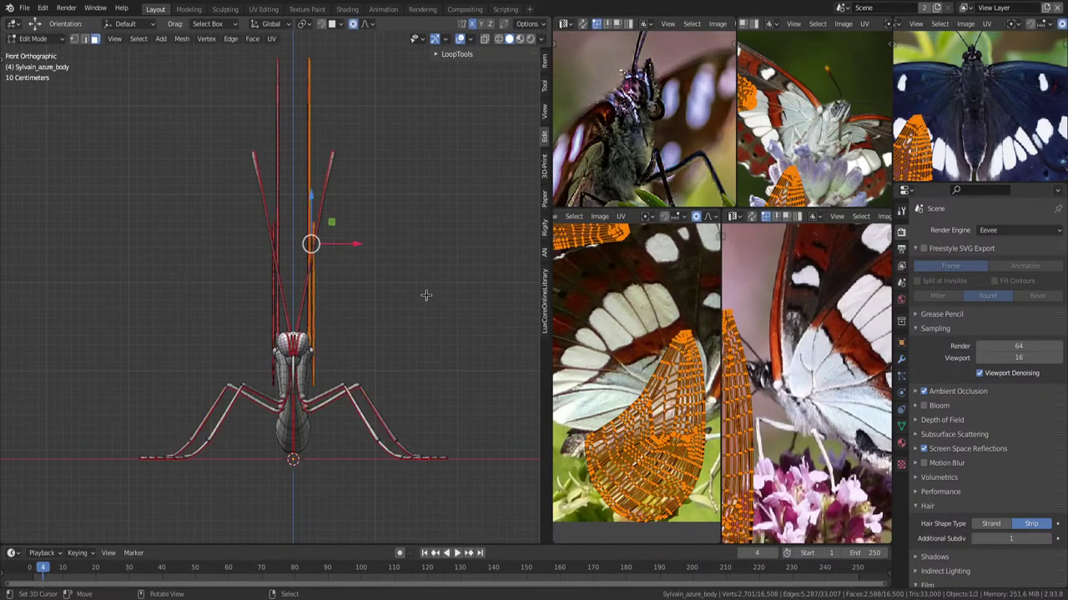
pyautogui.press('Tab')
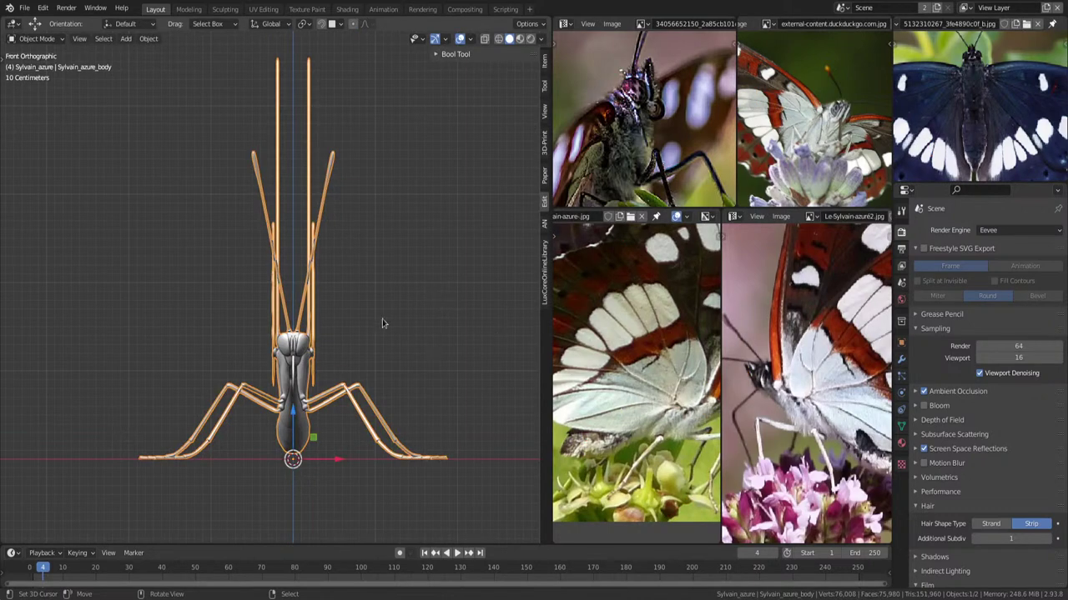
pyautogui.press('Tab')
# Clear the selection and box-select the left half's vertices with X-ray on.
pyautogui.hotkey('alt', 'a')
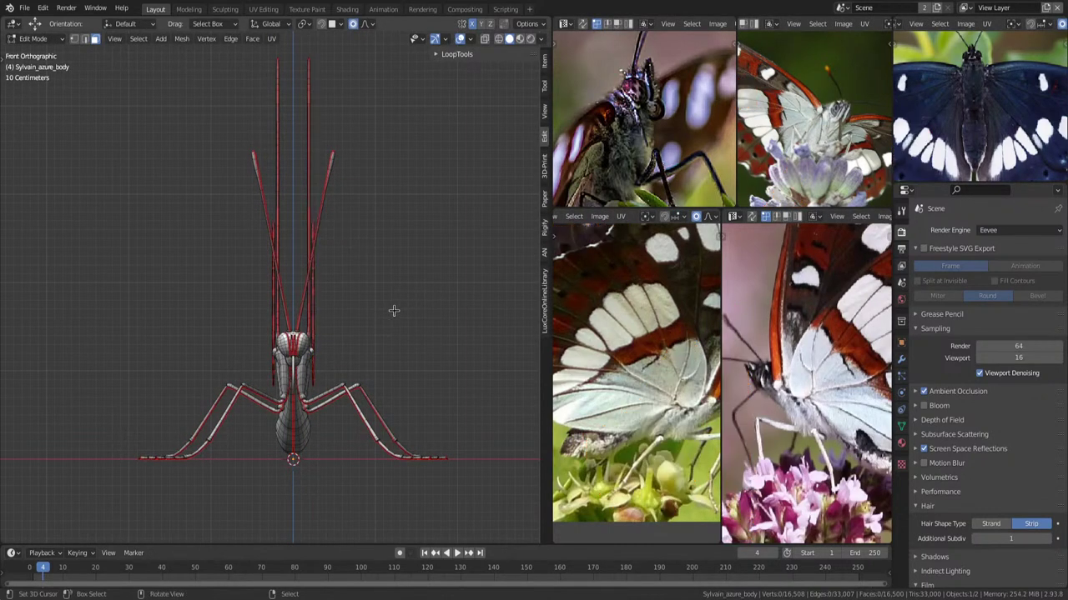
pyautogui.press('1')
pyautogui.scroll(-1, 393, 311)
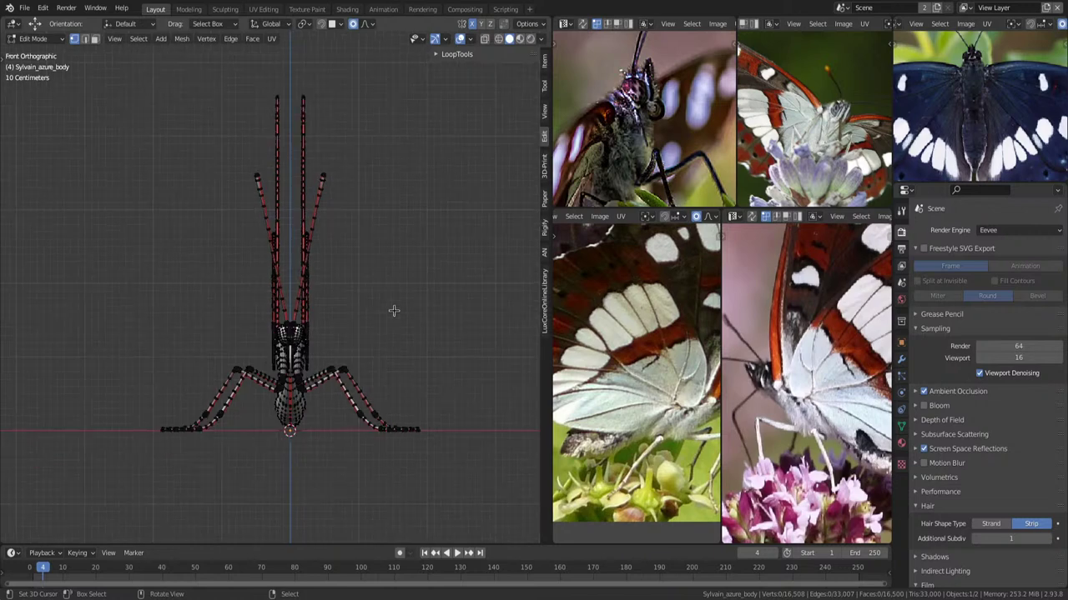
pyautogui.press('b')
pyautogui.hotkey('alt', 'z')
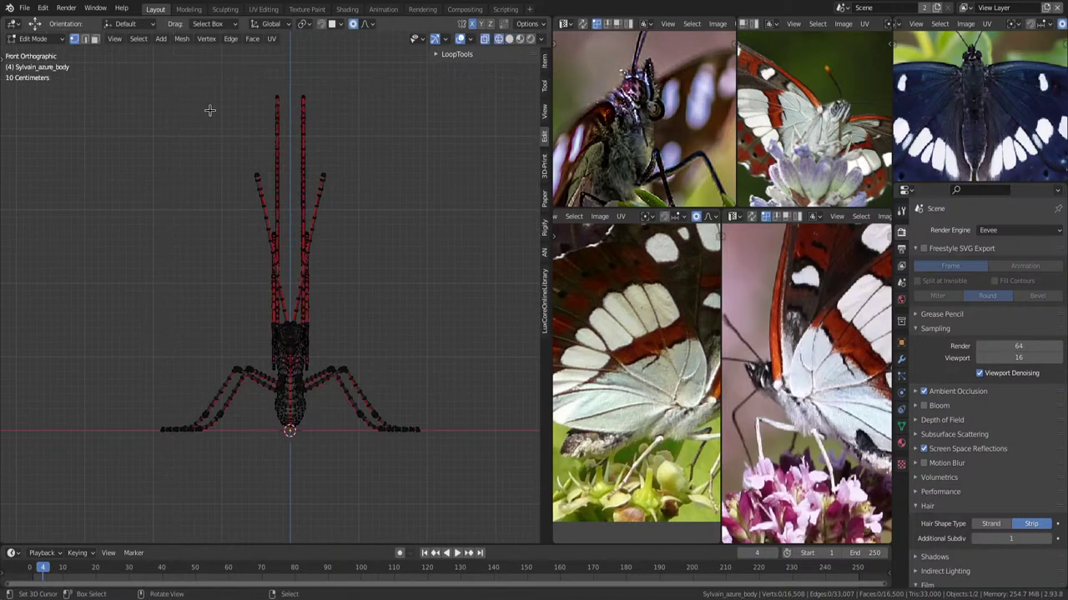
pyautogui.moveTo(109, 68); pyautogui.dragTo(288, 479)
# Box-select the lower body vertices to add them to the left-half selection.
pyautogui.scroll(2, 375, 381)
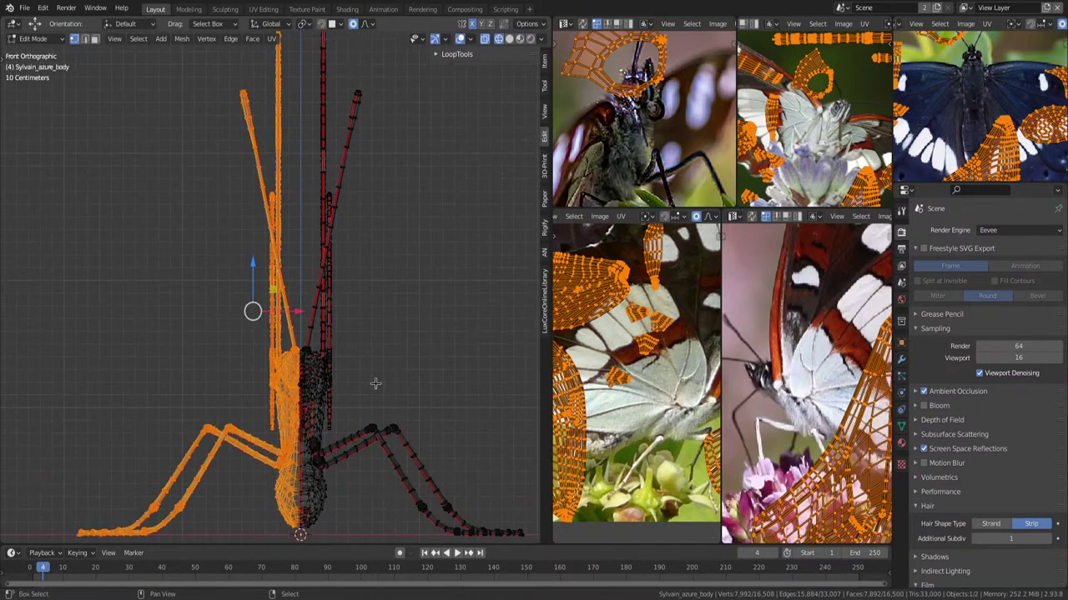
pyautogui.scroll(2, 350, 367)
pyautogui.scroll(2, 327, 280)
pyautogui.scroll(-2, 328, 281)
pyautogui.scroll(-1, 205, 60)
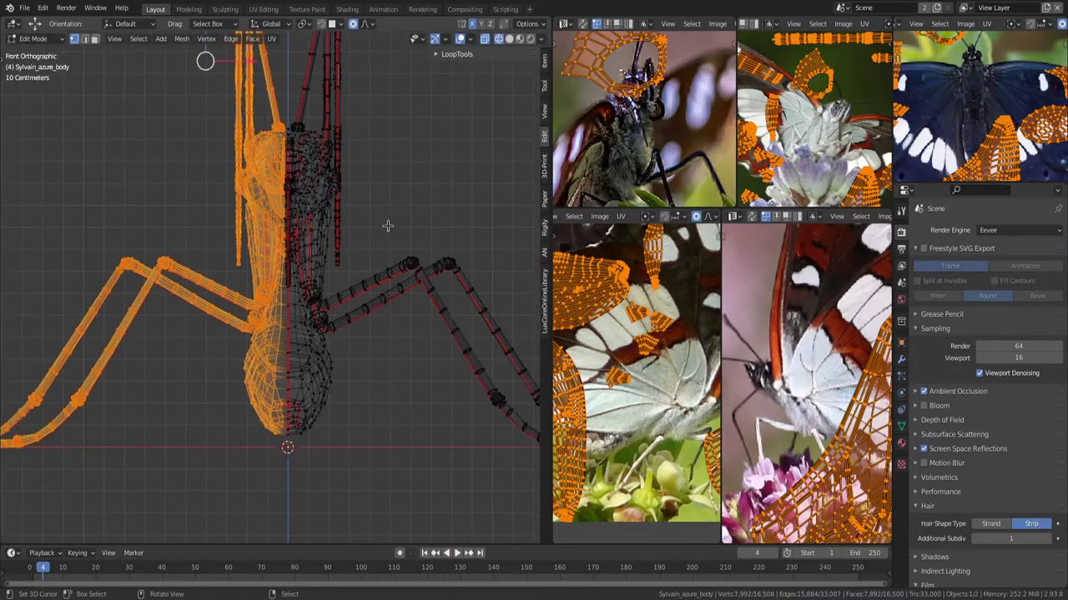
pyautogui.press('b')
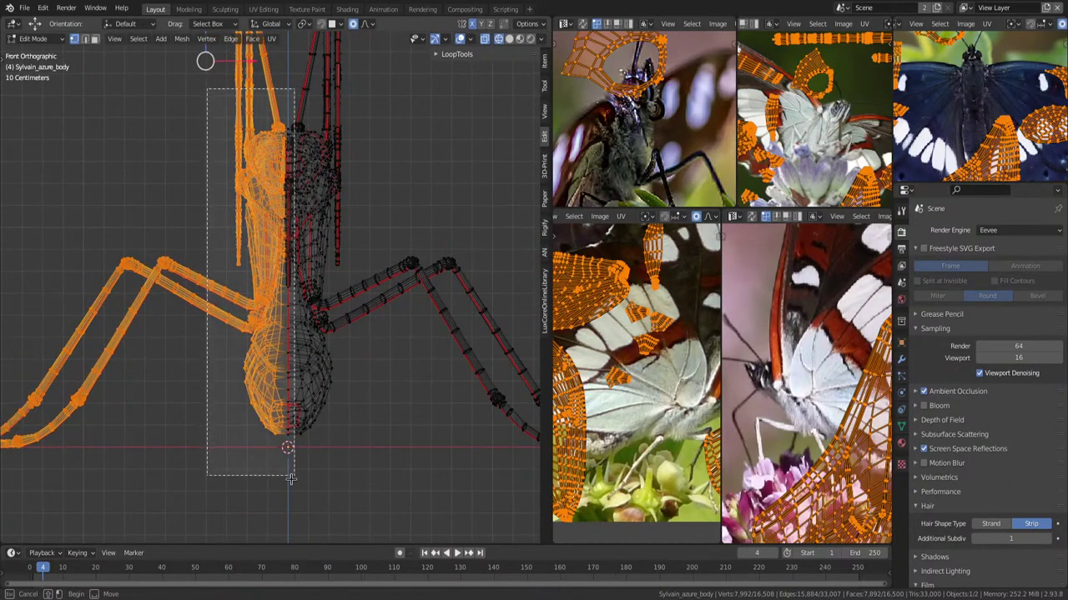
pyautogui.moveTo(317, 312); pyautogui.dragTo(299, 457)
# Delete the selected left half's faces.
pyautogui.scroll(3, 340, 267)
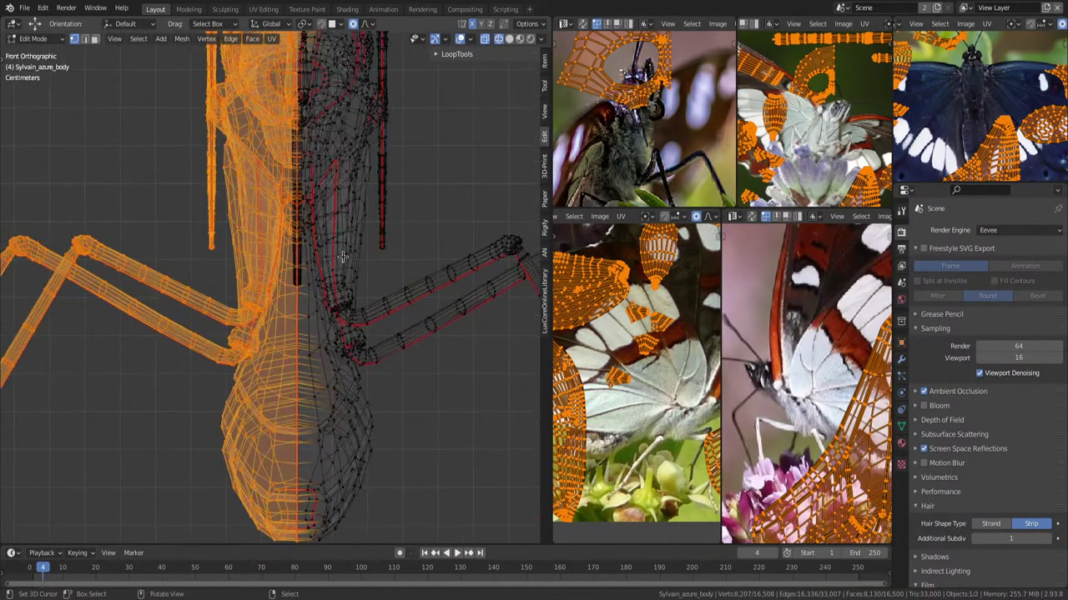
pyautogui.scroll(3, 342, 292)
pyautogui.scroll(3, 343, 317)
pyautogui.scroll(3, 346, 330)
pyautogui.scroll(3, 346, 330)
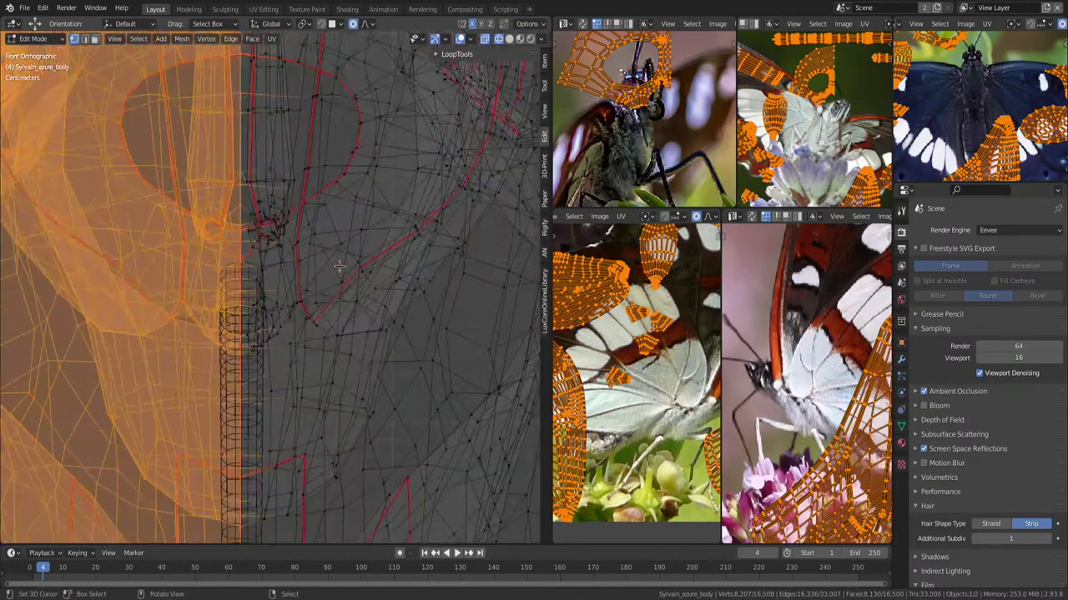
pyautogui.scroll(3, 345, 350)
pyautogui.scroll(2, 344, 392)
pyautogui.scroll(3, 343, 416)
pyautogui.scroll(-3, 388, 329)
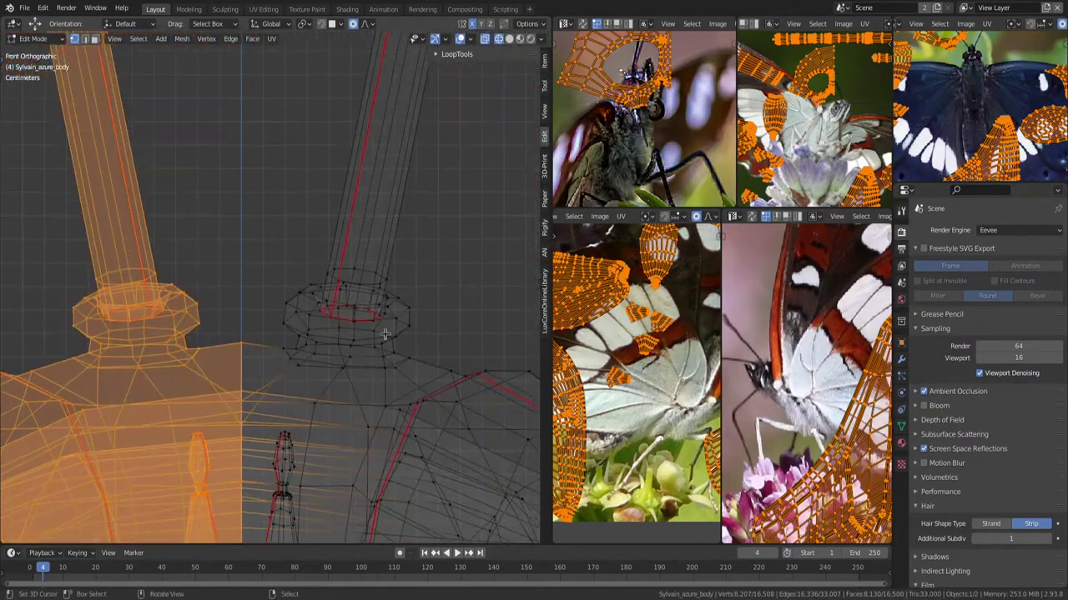
pyautogui.scroll(-5, 396, 334)
pyautogui.press('x')
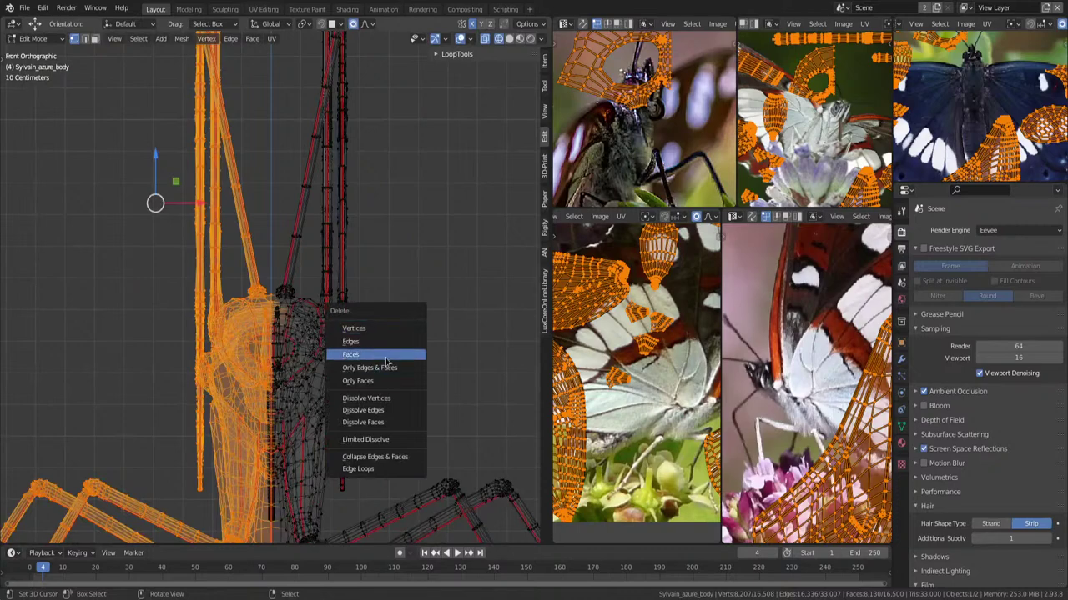
pyautogui.click(389, 354)
# Orbit toward the wing and view the remaining mesh in wireframe.
pyautogui.moveTo(428, 302); pyautogui.dragTo(393, 322, button='middle')
pyautogui.scroll(2, 379, 292)
pyautogui.hotkey('shift', 'z')
pyautogui.scroll(1, 380, 292)
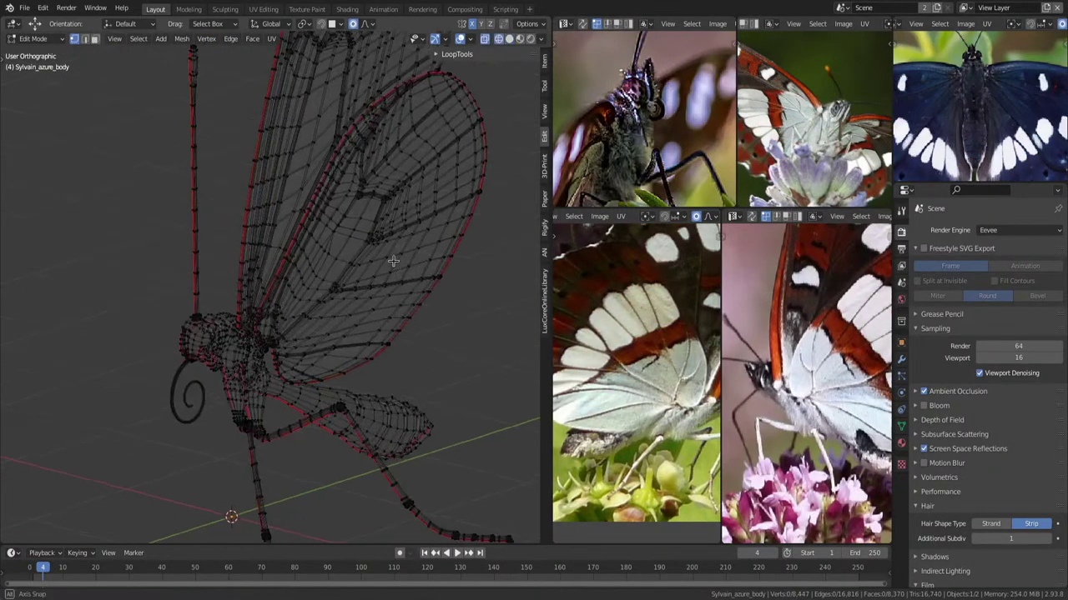
# Delete the leftover faces, then circle-select the wing and select everything linked to it.
pyautogui.press('x')
pyautogui.click(389, 242)
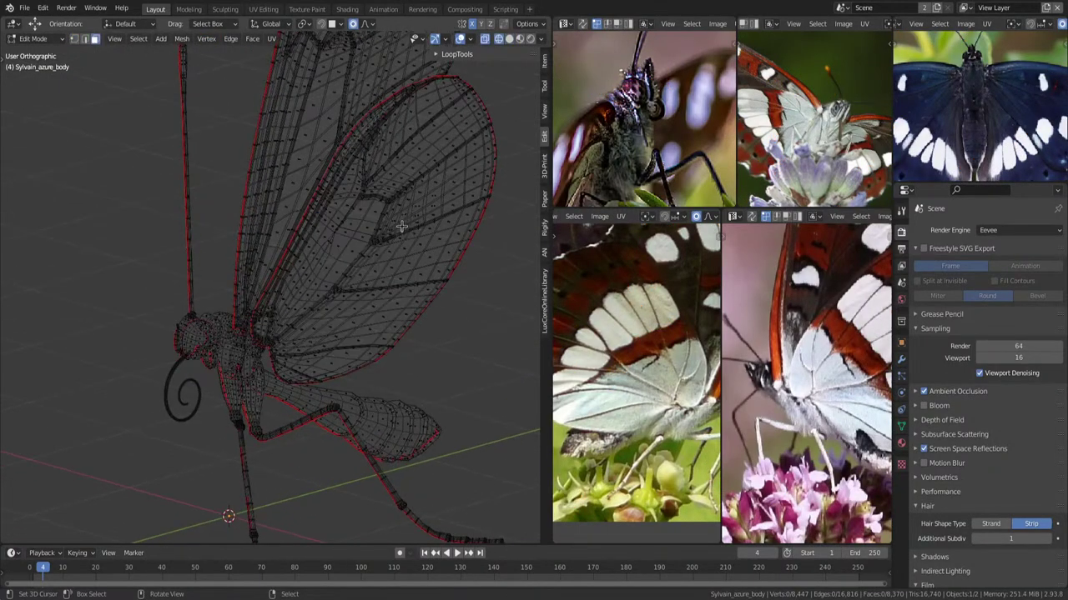
pyautogui.press('c')
pyautogui.moveTo(405, 231)
pyautogui.mouseDown()
pyautogui.moveTo(341, 174)
pyautogui.moveTo(415, 210)
pyautogui.mouseUp()
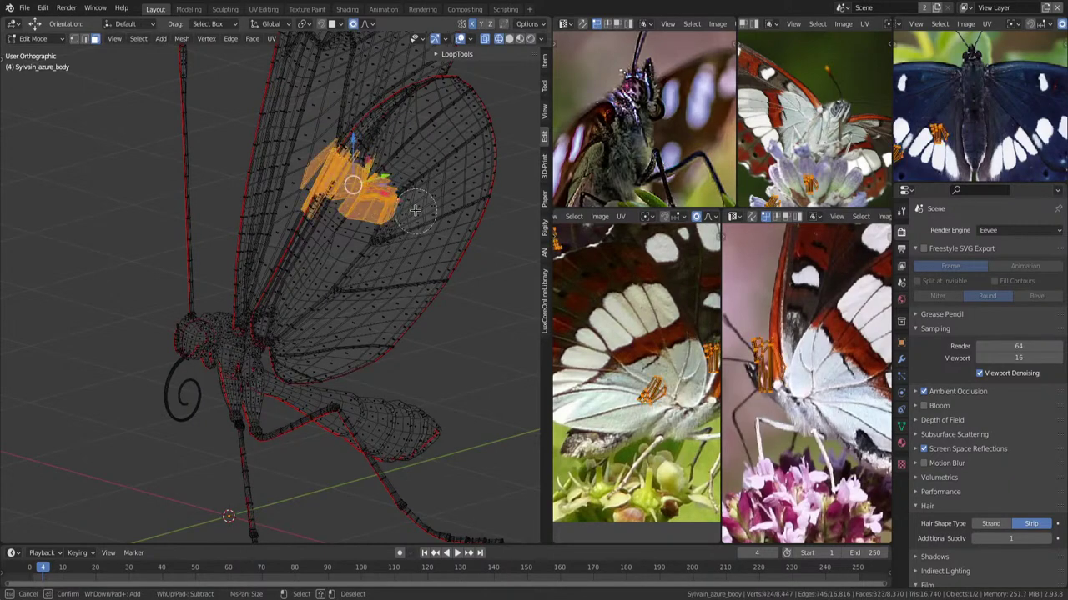
pyautogui.press('Escape')
pyautogui.hotkey('ctrl', 'l')
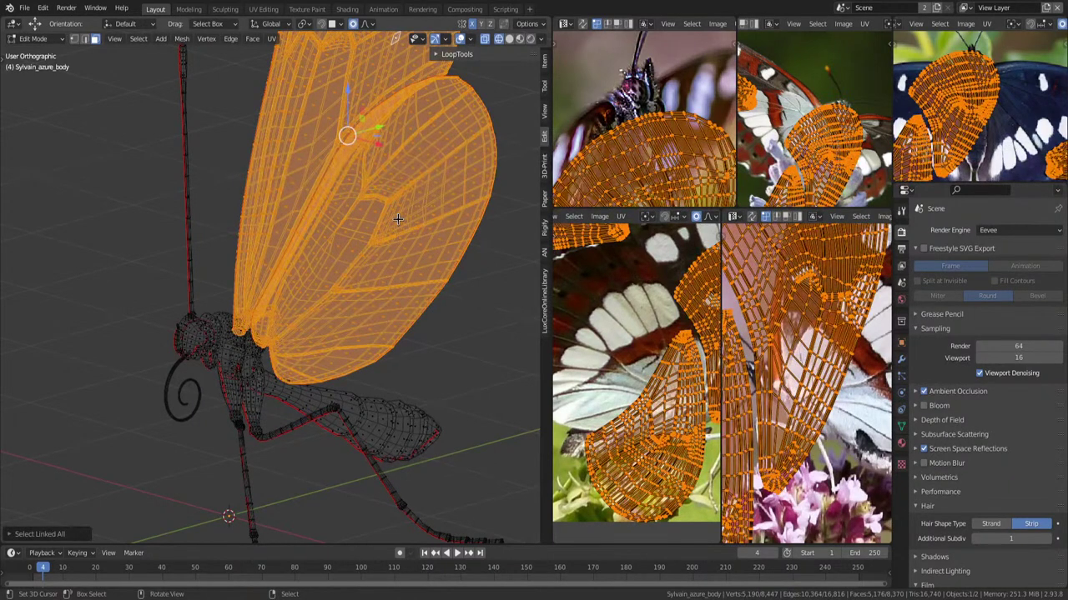
# Refine the wing selection at its root by shrinking twice and growing once.
pyautogui.scroll(2, 402, 241)
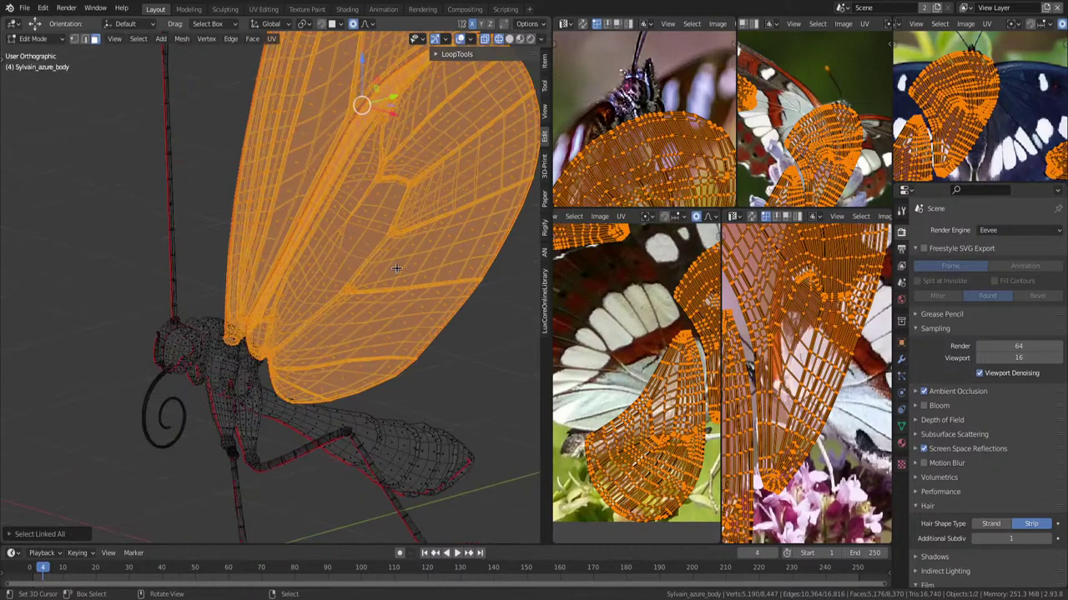
pyautogui.hotkey('shift', 'z')
pyautogui.moveTo(424, 263); pyautogui.dragTo(429, 305, button='middle')
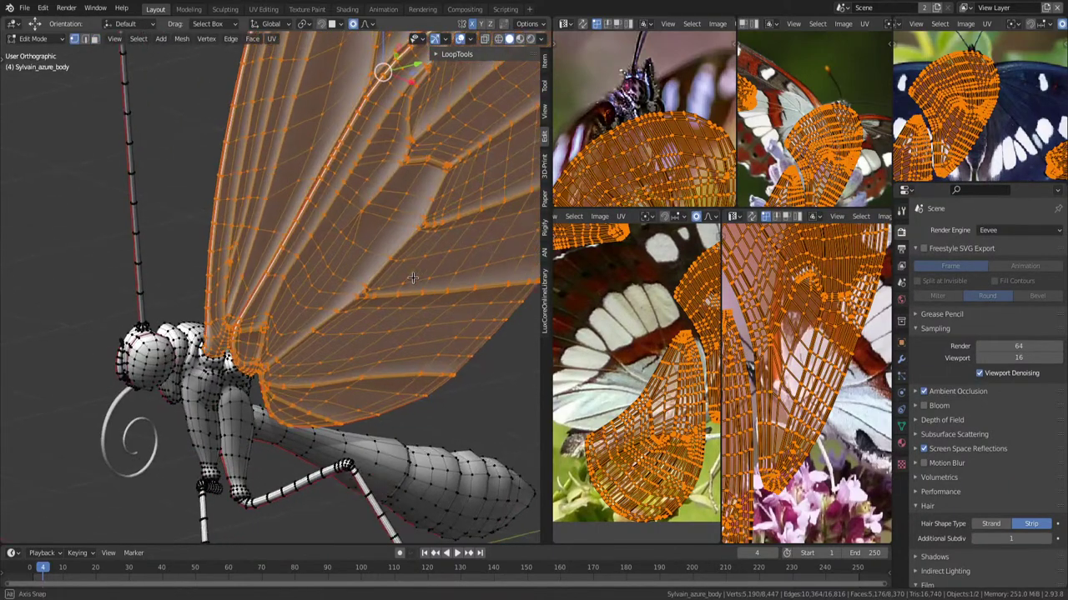
pyautogui.press('ctrl+KP_Subtract')
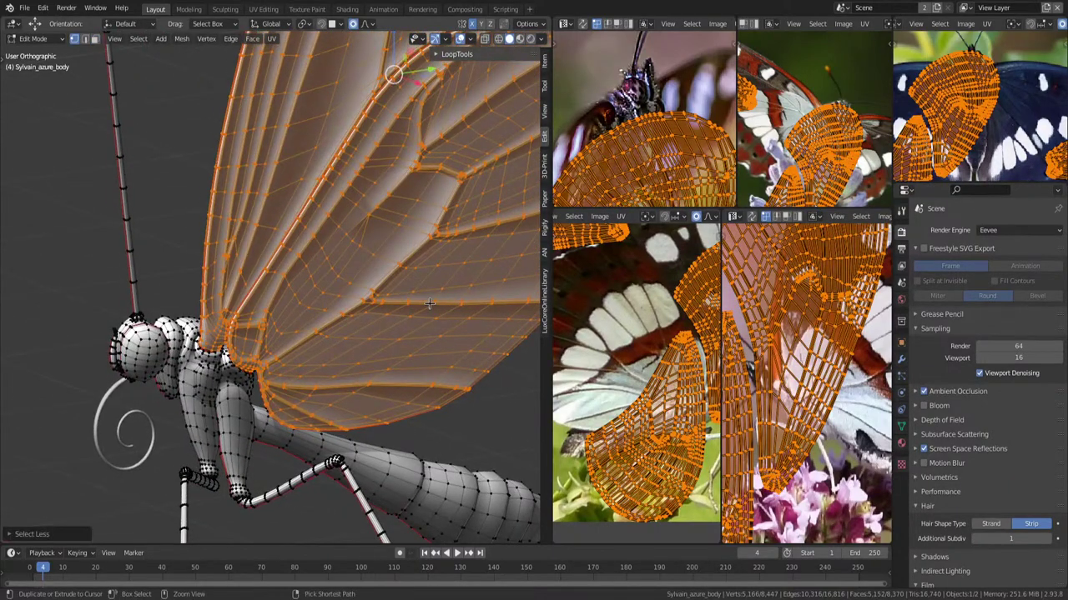
pyautogui.press('ctrl+KP_Subtract')
pyautogui.press('ctrl+KP_Subtract')
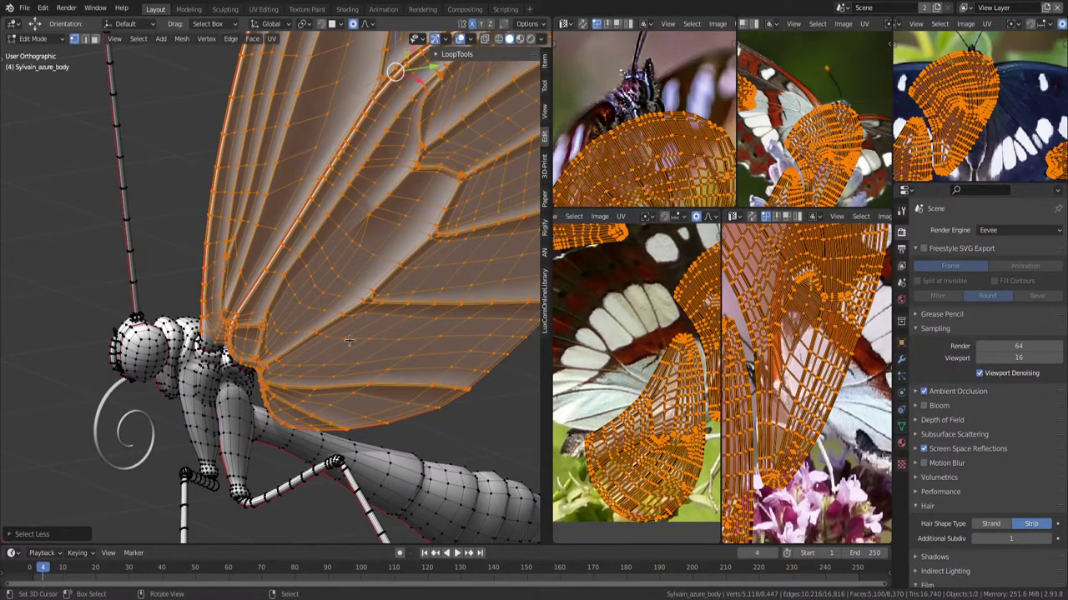
pyautogui.scroll(3, 349, 340)
pyautogui.moveTo(350, 340)
pyautogui.mouseDown(button='middle')
pyautogui.moveTo(361, 250)
pyautogui.moveTo(405, 292)
pyautogui.mouseUp(button='middle')
pyautogui.scroll(-2, 365, 239)
pyautogui.scroll(2, 400, 296)
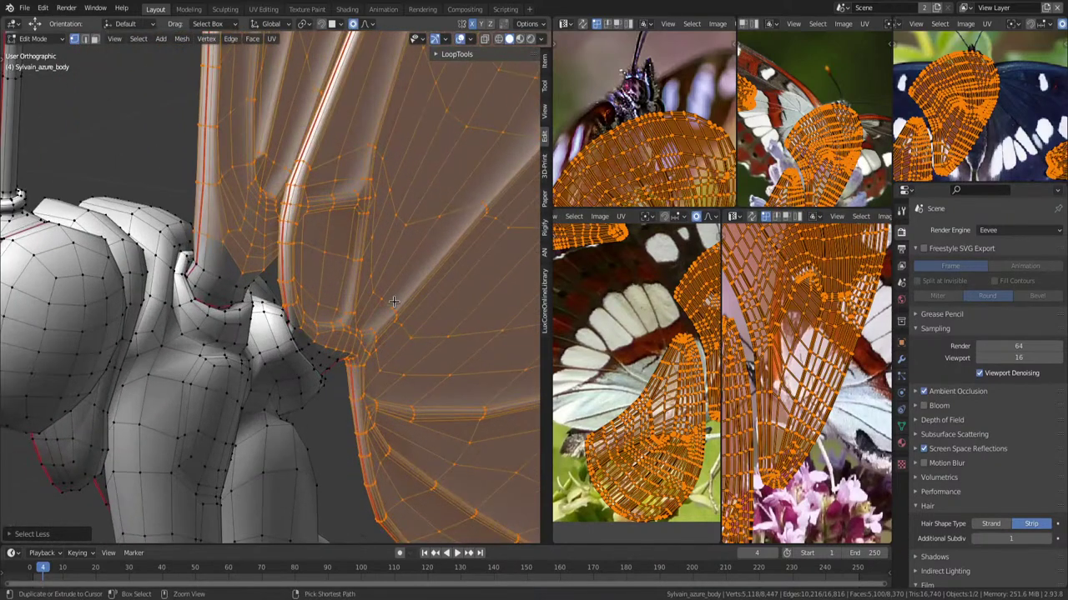
pyautogui.press('ctrl+KP_Add')
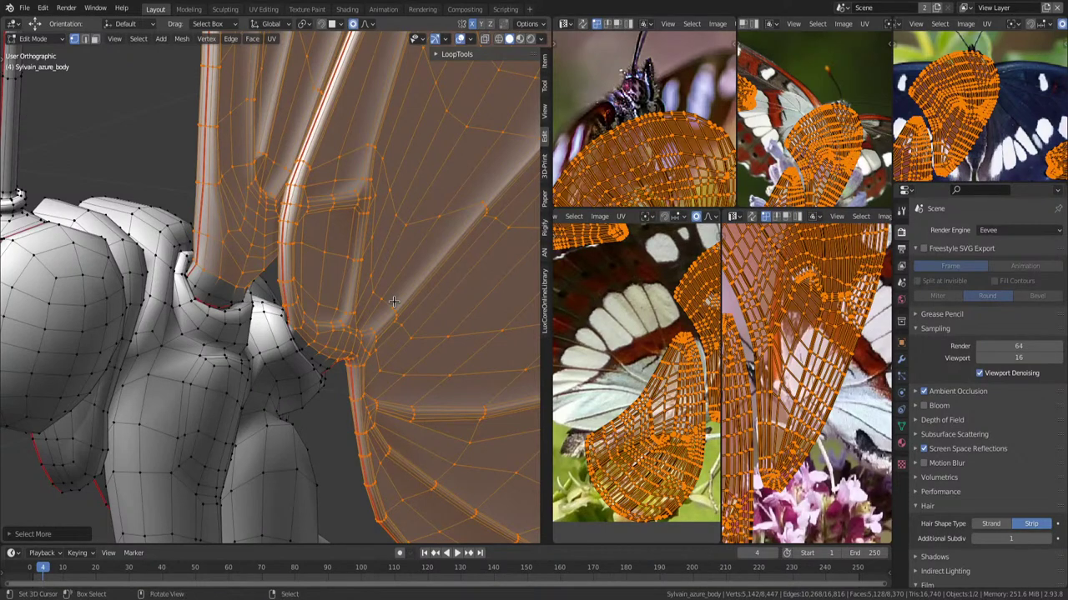
pyautogui.moveTo(394, 301); pyautogui.dragTo(350, 292, button='middle')
pyautogui.scroll(4, 350, 292)
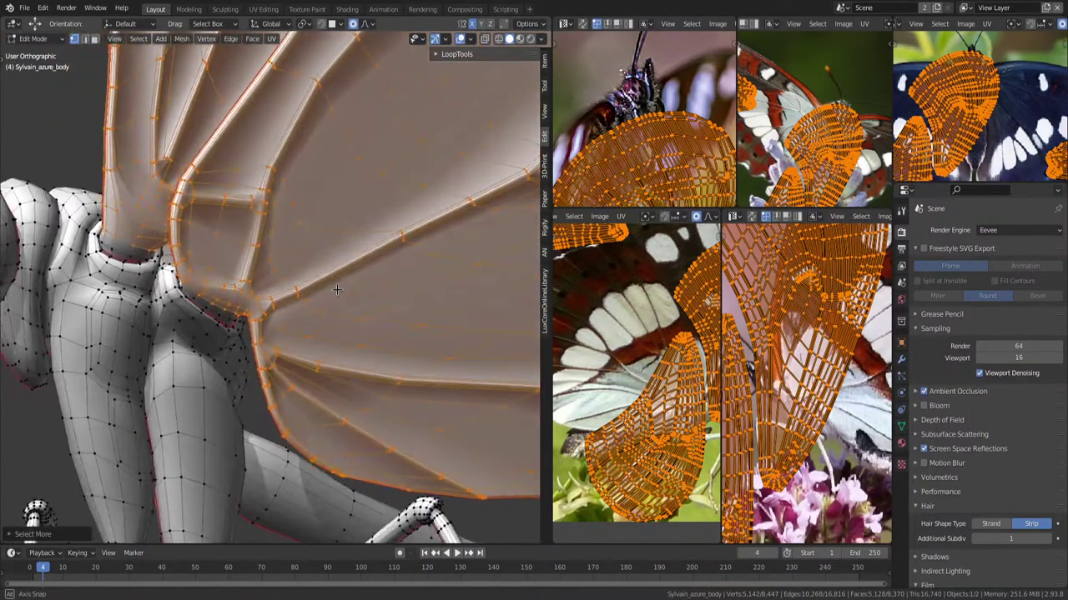
# Separate the selected wing into its own object and select it in Object Mode.
pyautogui.press('p')
pyautogui.click(350, 277)
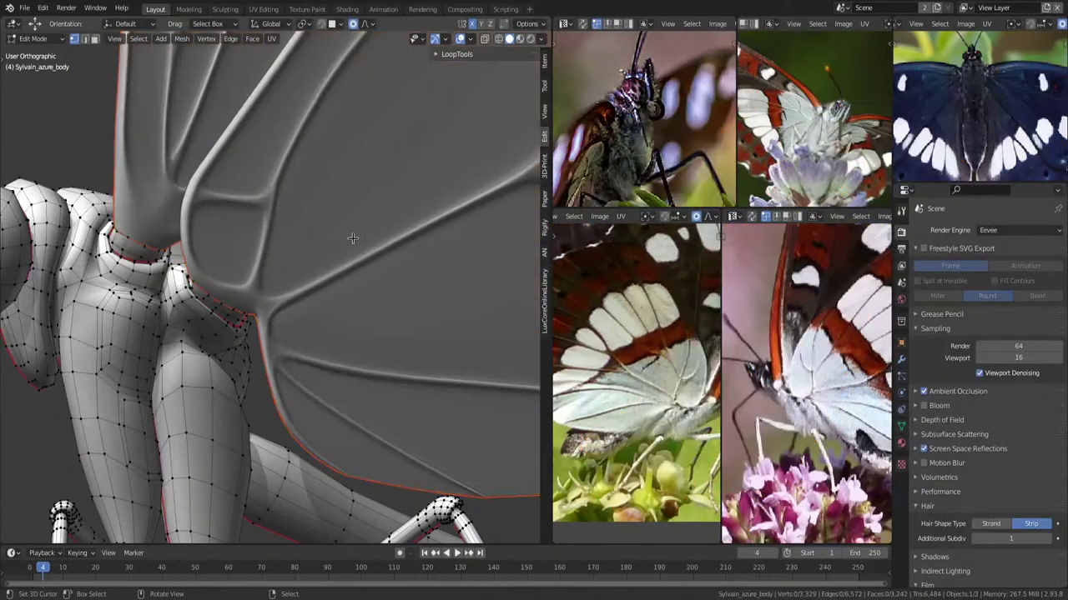
pyautogui.press('Tab')
pyautogui.click(350, 238)
# Move the separated wing into the 'old' collection.
pyautogui.press('m')
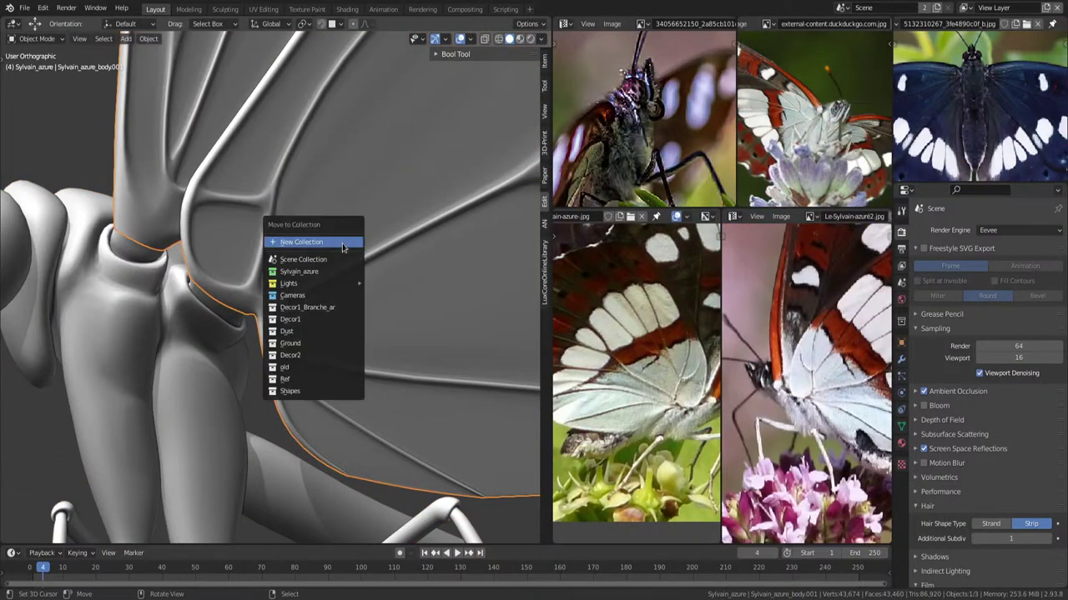
pyautogui.click(315, 367)
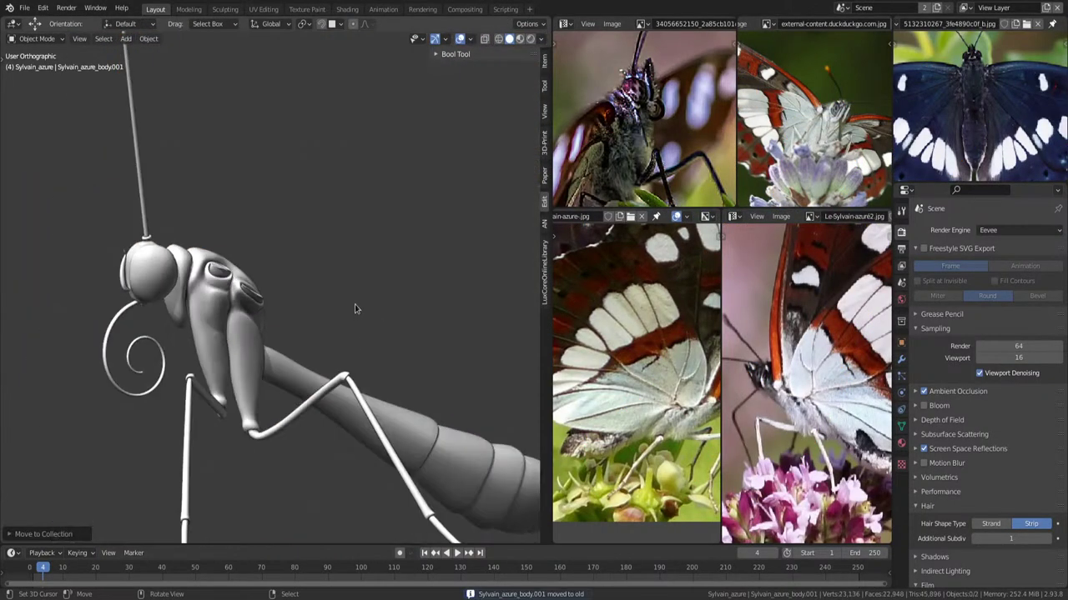
pyautogui.moveTo(355, 309)
pyautogui.mouseDown(button='middle')
pyautogui.moveTo(370, 289)
pyautogui.moveTo(361, 281)
pyautogui.moveTo(396, 259)
pyautogui.moveTo(378, 263)
pyautogui.mouseUp(button='middle')
# Select the body and delete its VertexWeight modifier.
pyautogui.click(308, 308)
pyautogui.click(901, 359)
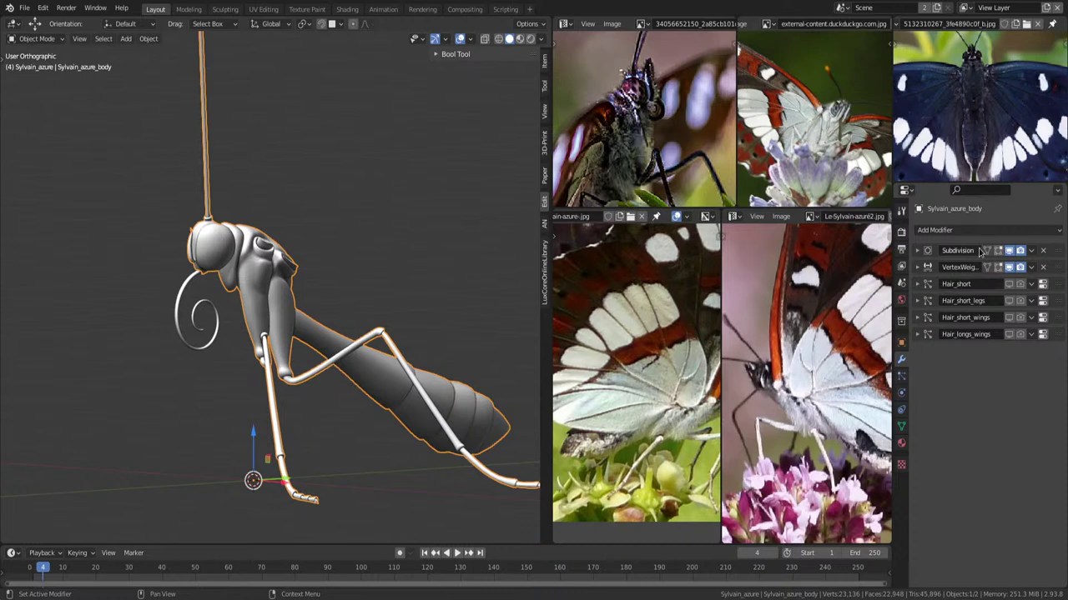
pyautogui.click(917, 267)
pyautogui.click(1042, 267)
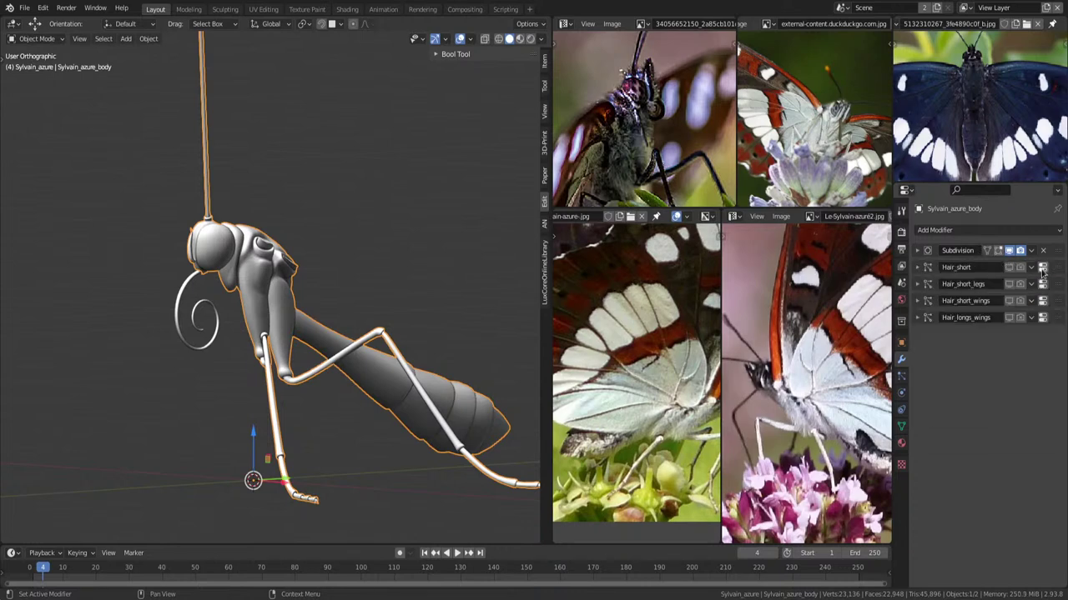
# Add a Mirror modifier to the body and check the mirrored legs from the side.
pyautogui.click(968, 230)
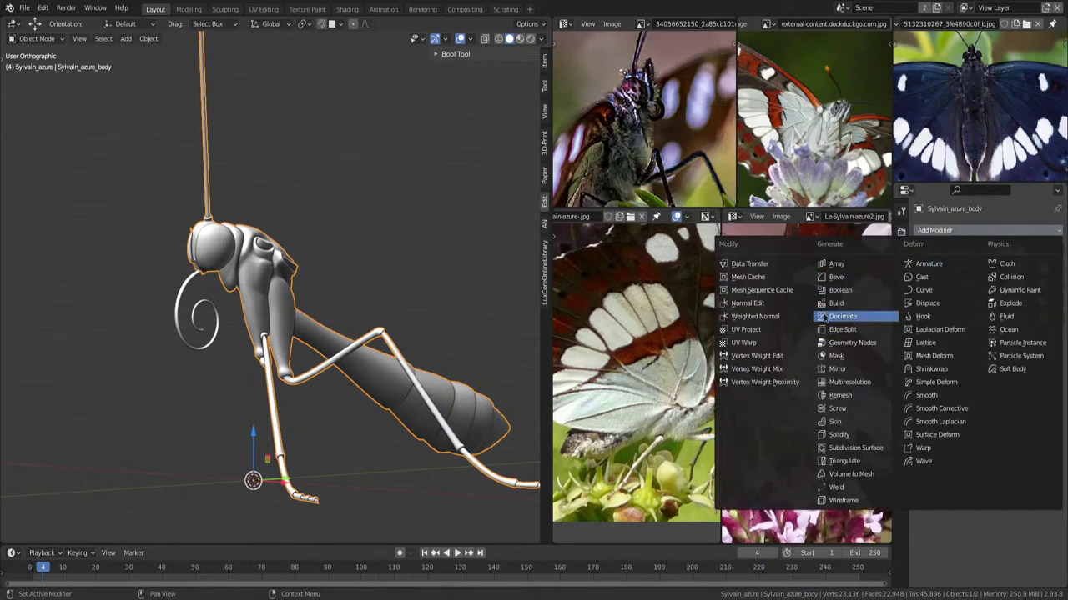
pyautogui.click(859, 371)
pyautogui.moveTo(325, 318); pyautogui.dragTo(342, 319, button='middle')
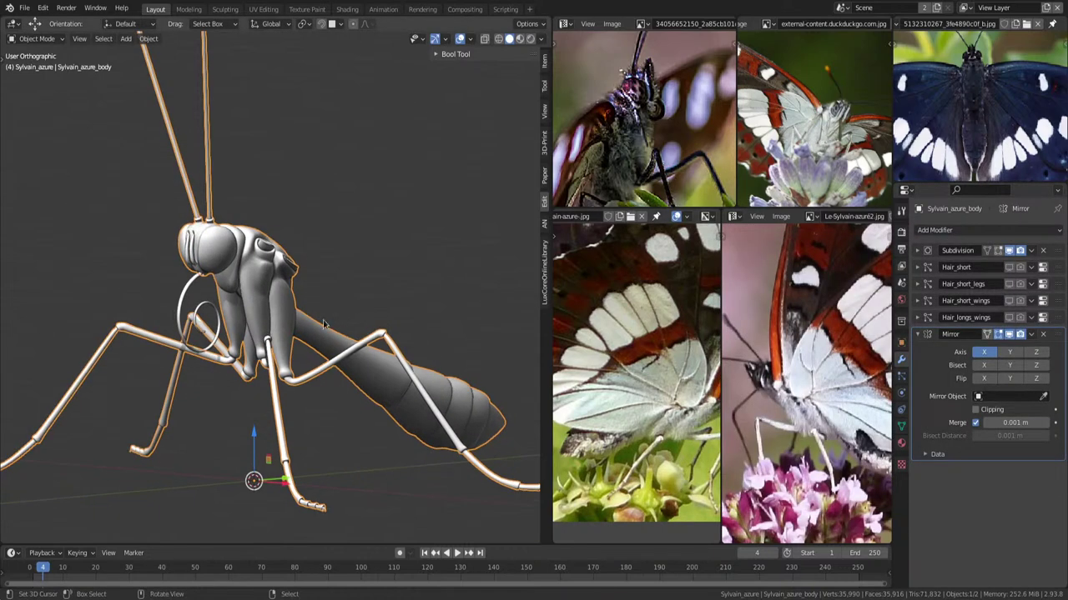
pyautogui.press('KP_3')
# From the Front view, orbit around the mirrored insect's head at several angles.
pyautogui.press('KP_1')
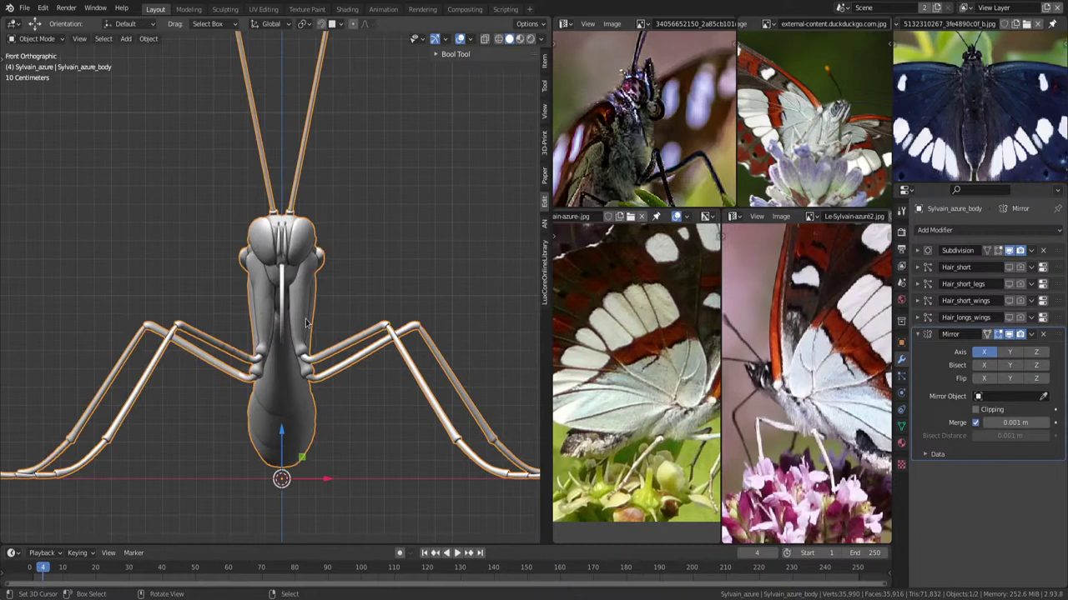
pyautogui.scroll(2, 306, 323)
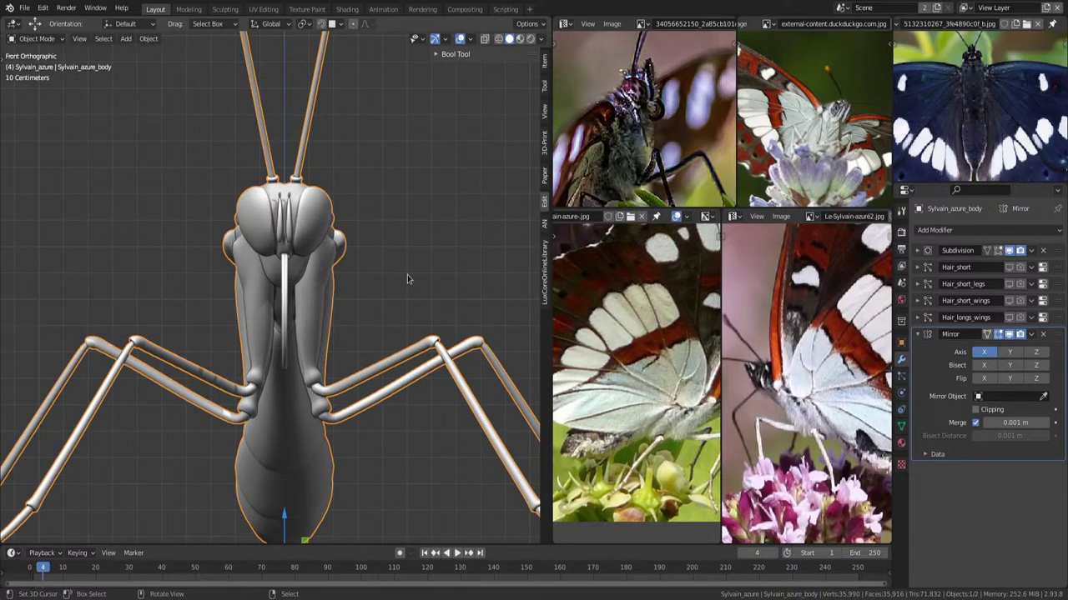
pyautogui.moveTo(407, 275)
pyautogui.mouseDown(button='middle')
pyautogui.moveTo(387, 277)
pyautogui.moveTo(399, 281)
pyautogui.mouseUp(button='middle')
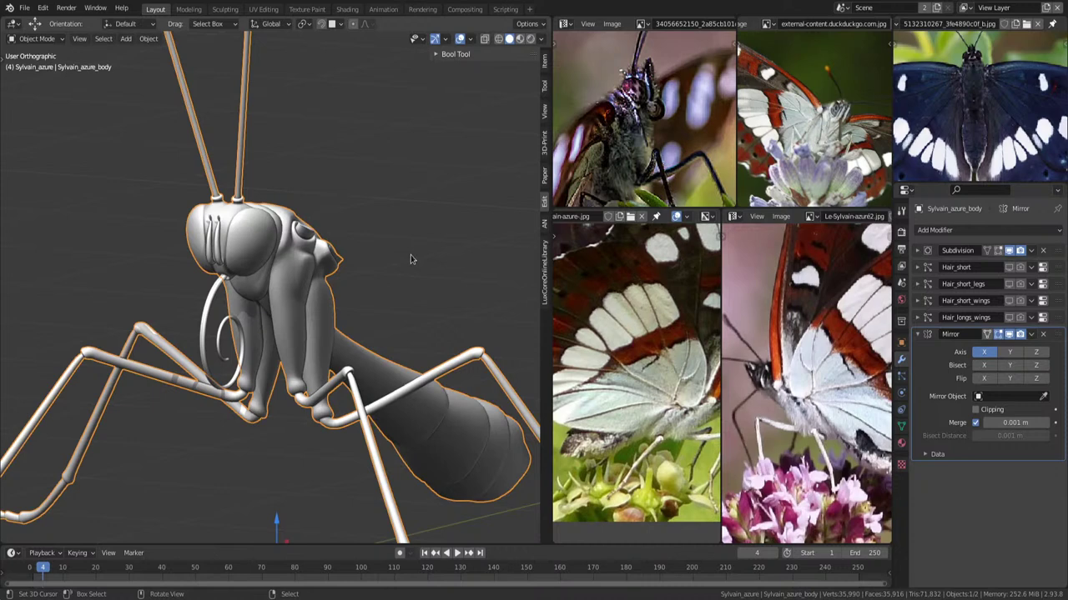
pyautogui.moveTo(348, 278); pyautogui.dragTo(365, 299, button='middle')
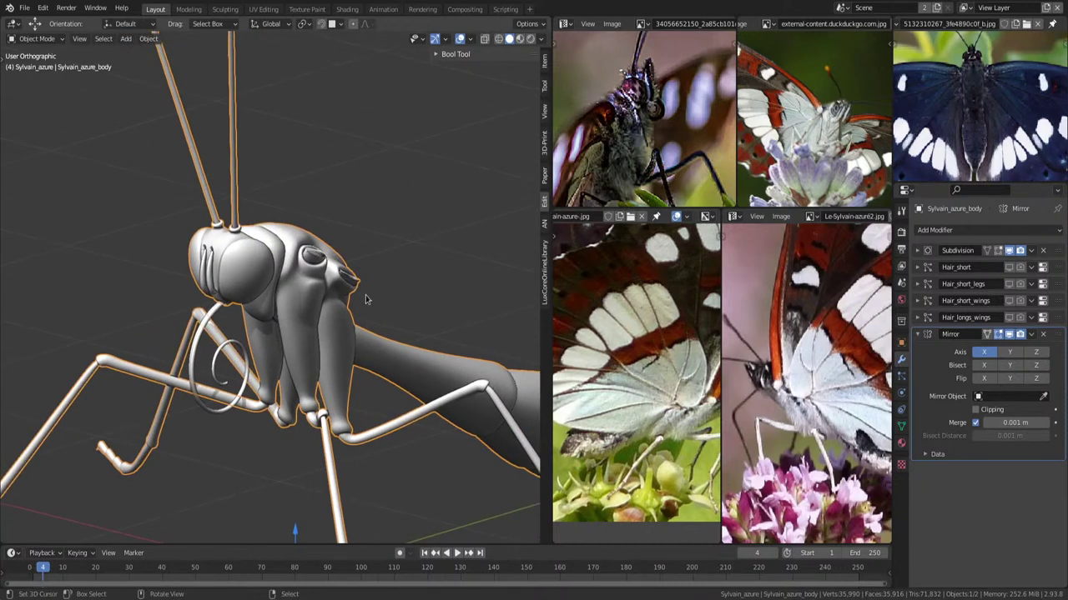
pyautogui.moveTo(368, 248)
pyautogui.mouseDown(button='middle')
pyautogui.moveTo(351, 247)
pyautogui.moveTo(350, 272)
pyautogui.moveTo(396, 282)
pyautogui.mouseUp(button='middle')
# Zoom and shift the top reference photo to show above the head, then orbit to a side view.
pyautogui.scroll(3, 350, 276)
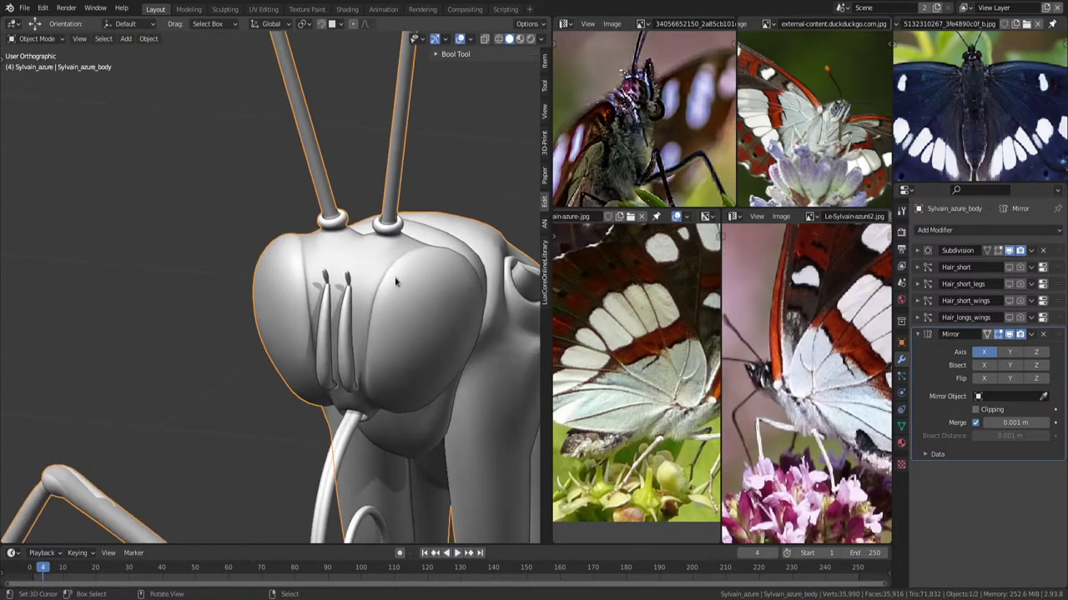
pyautogui.scroll(2, 677, 113)
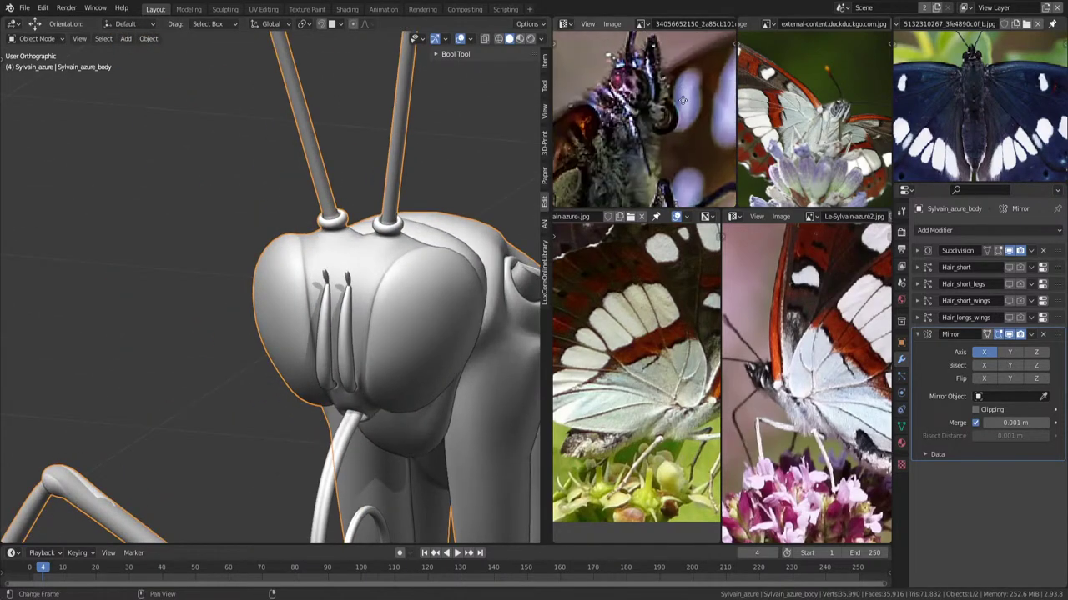
pyautogui.scroll(1, 680, 105)
pyautogui.scroll(2, 673, 124)
pyautogui.scroll(-3, 673, 124)
pyautogui.scroll(-2, 675, 121)
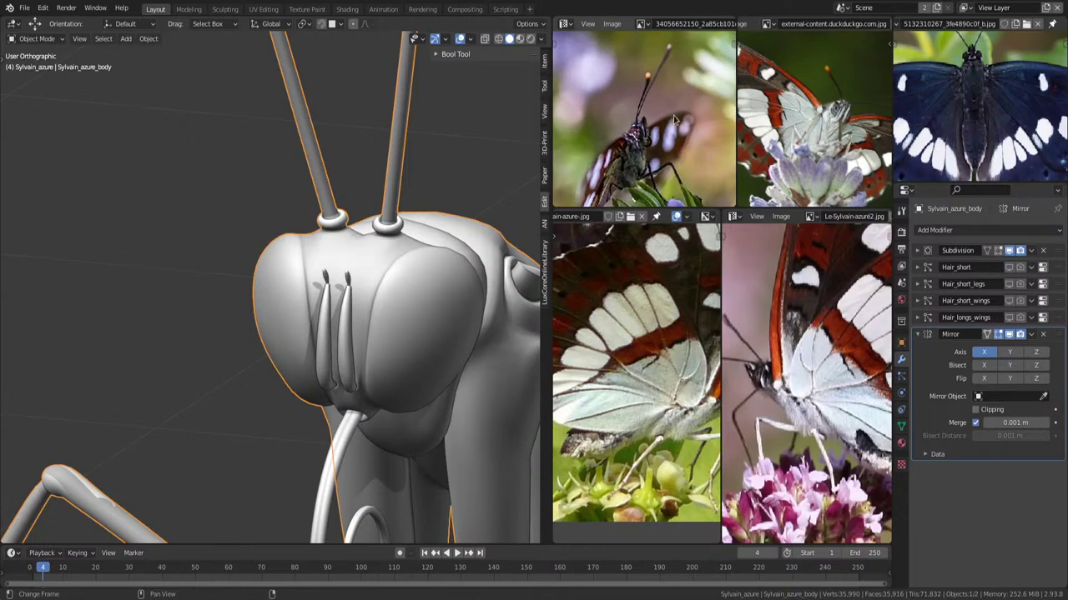
pyautogui.moveTo(983, 73); pyautogui.dragTo(990, 140, button='middle')
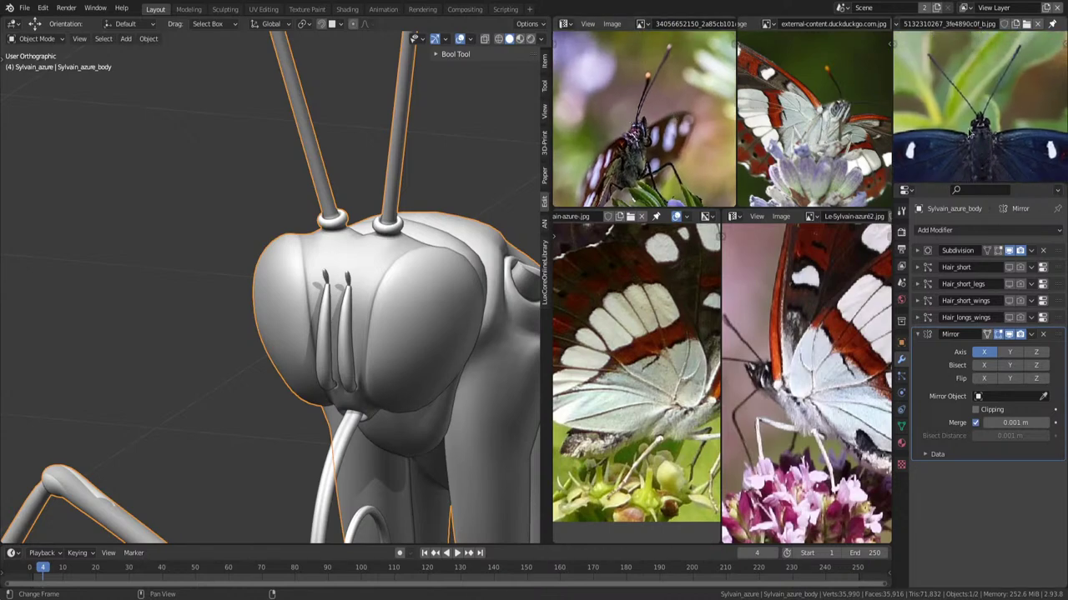
pyautogui.moveTo(500, 317)
pyautogui.mouseDown(button='middle')
pyautogui.moveTo(380, 305)
pyautogui.moveTo(320, 286)
pyautogui.mouseUp(button='middle')
pyautogui.press('KP_3')
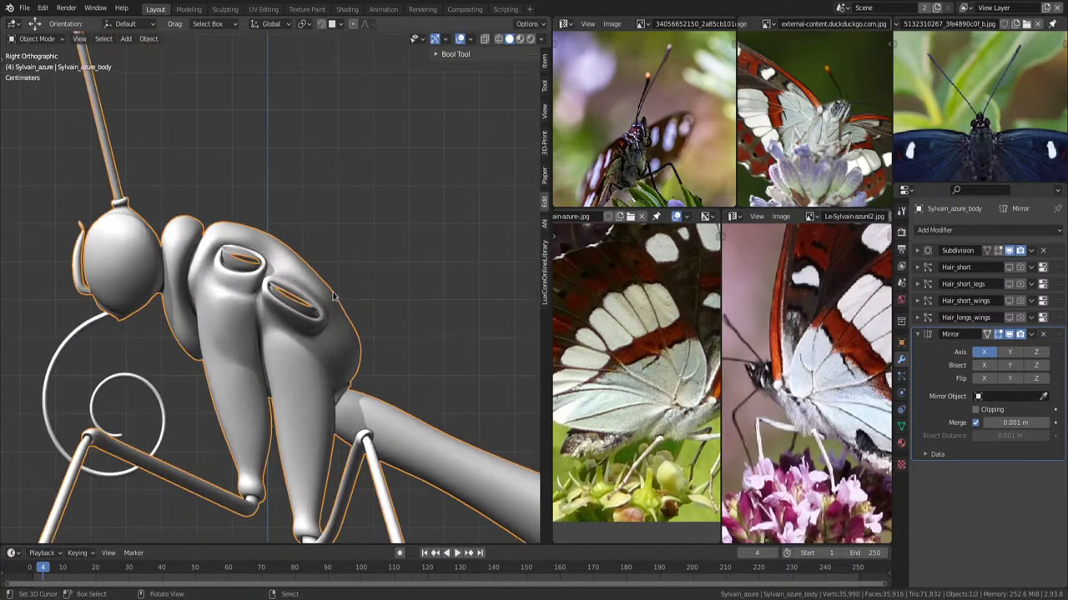
pyautogui.scroll(-2, 334, 296)
pyautogui.scroll(-2, 403, 350)
pyautogui.scroll(-2, 407, 328)
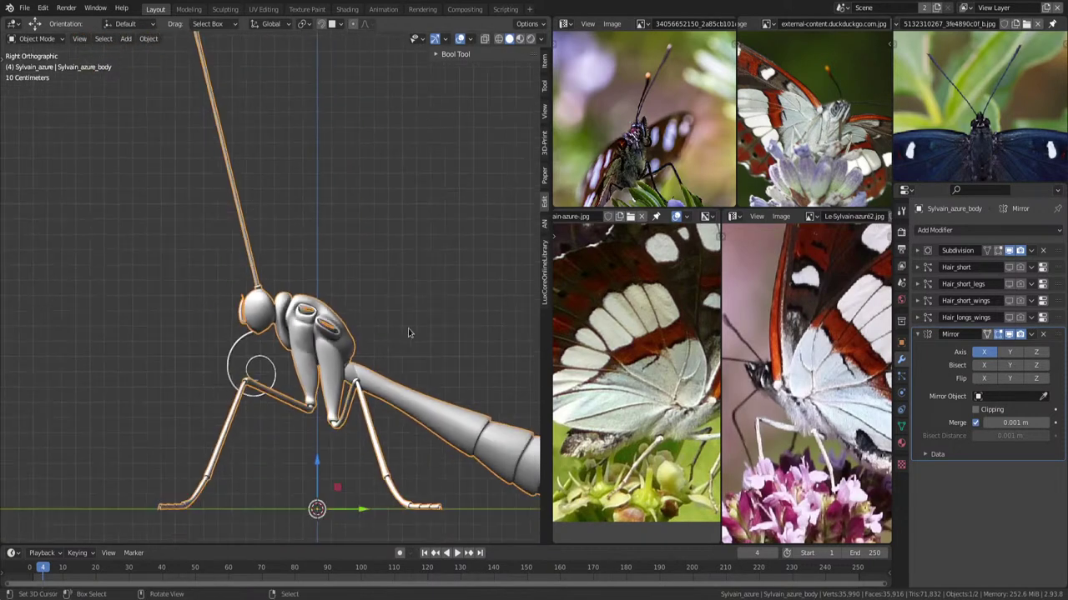
pyautogui.scroll(-1, 411, 321)
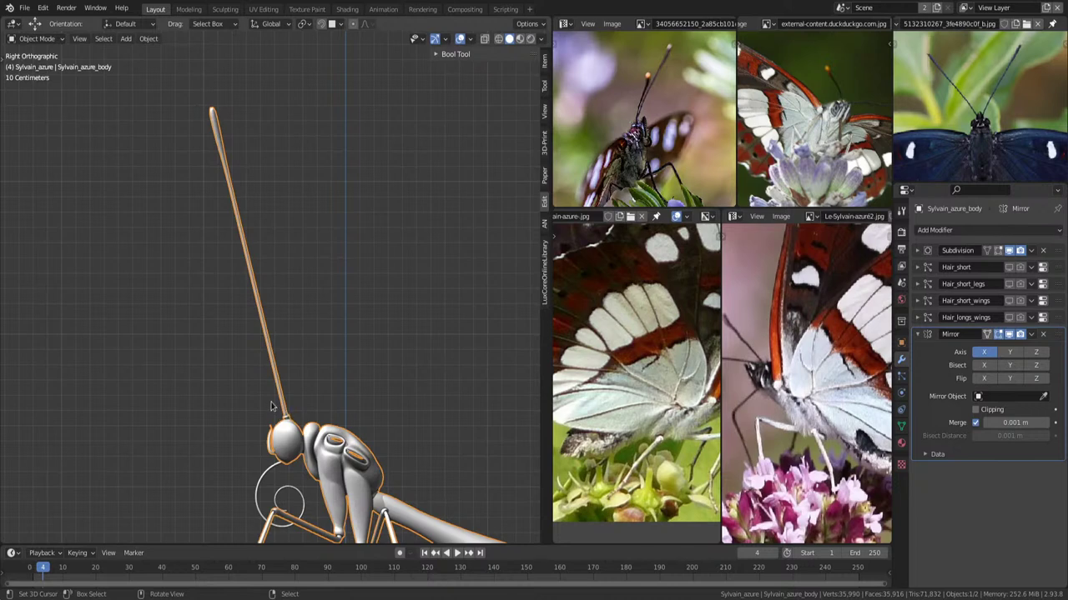
pyautogui.scroll(-3, 314, 384)
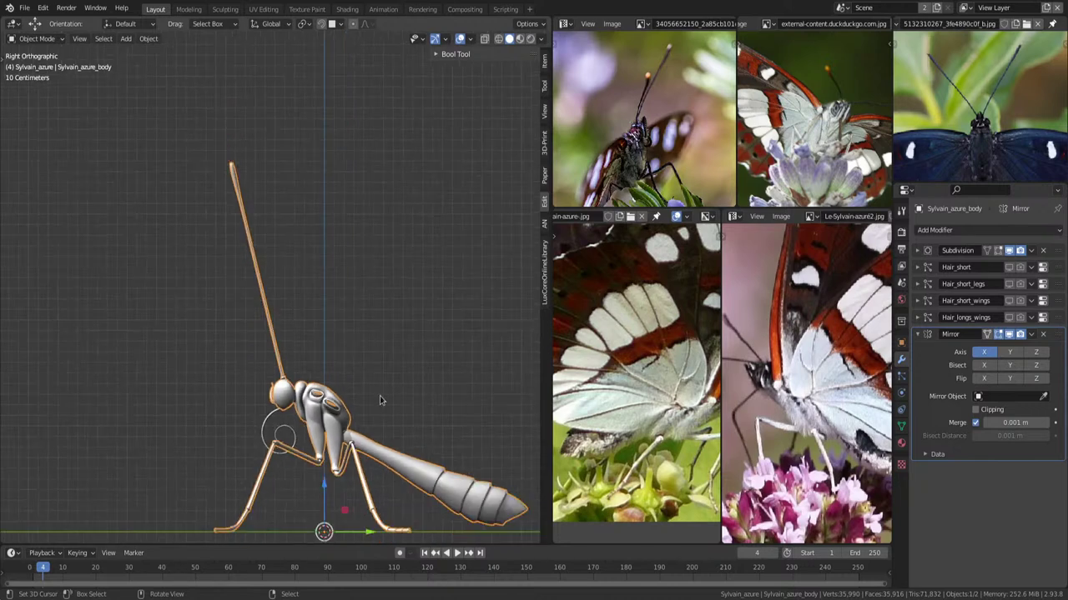
pyautogui.scroll(1, 432, 367)
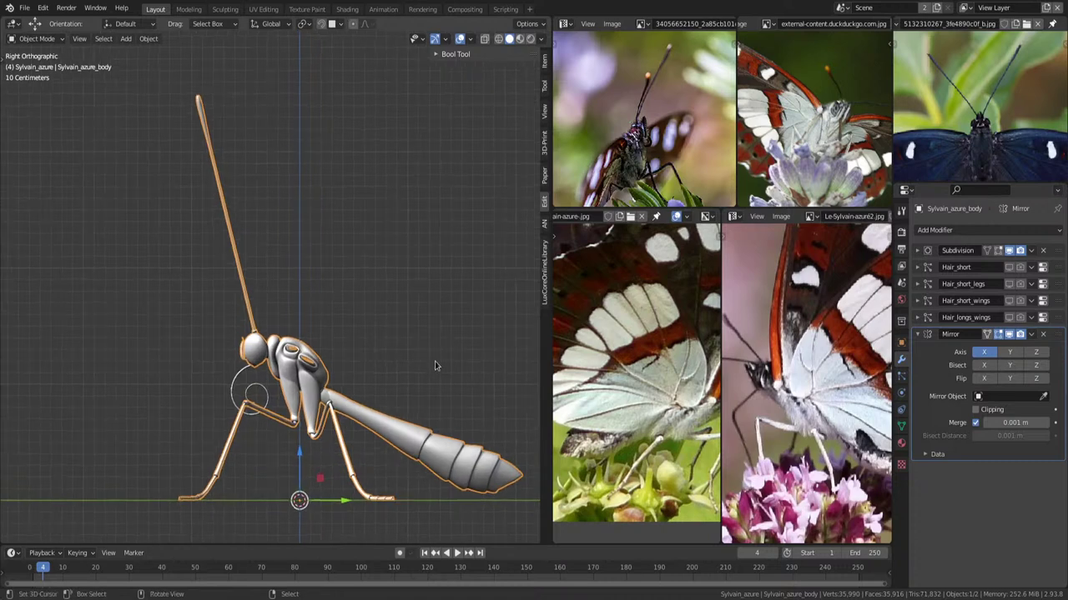
pyautogui.scroll(1, 434, 361)
pyautogui.scroll(1, 428, 359)
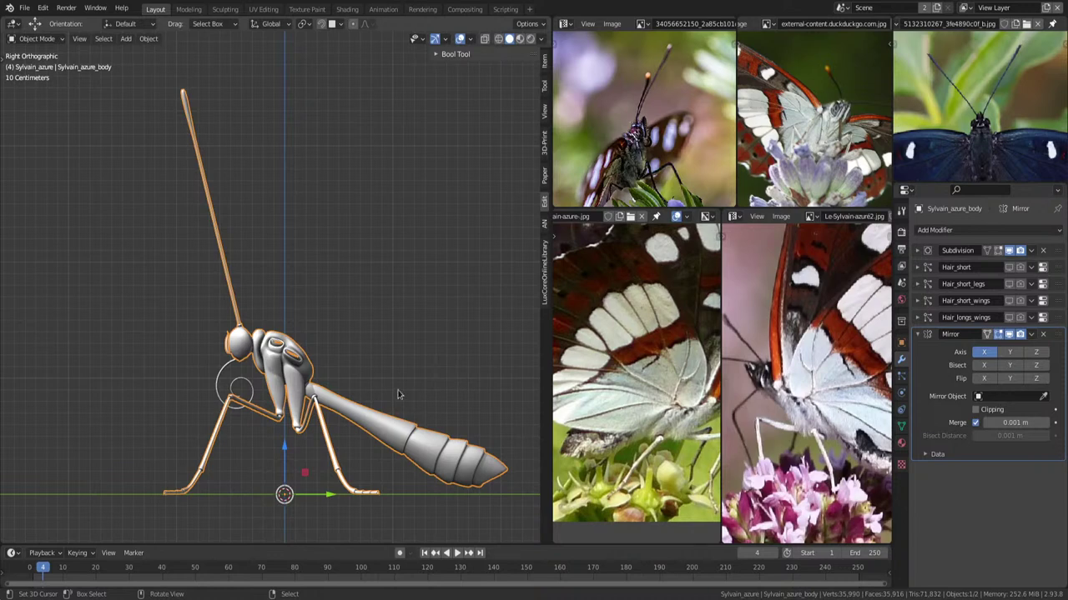
pyautogui.scroll(1, 450, 390)
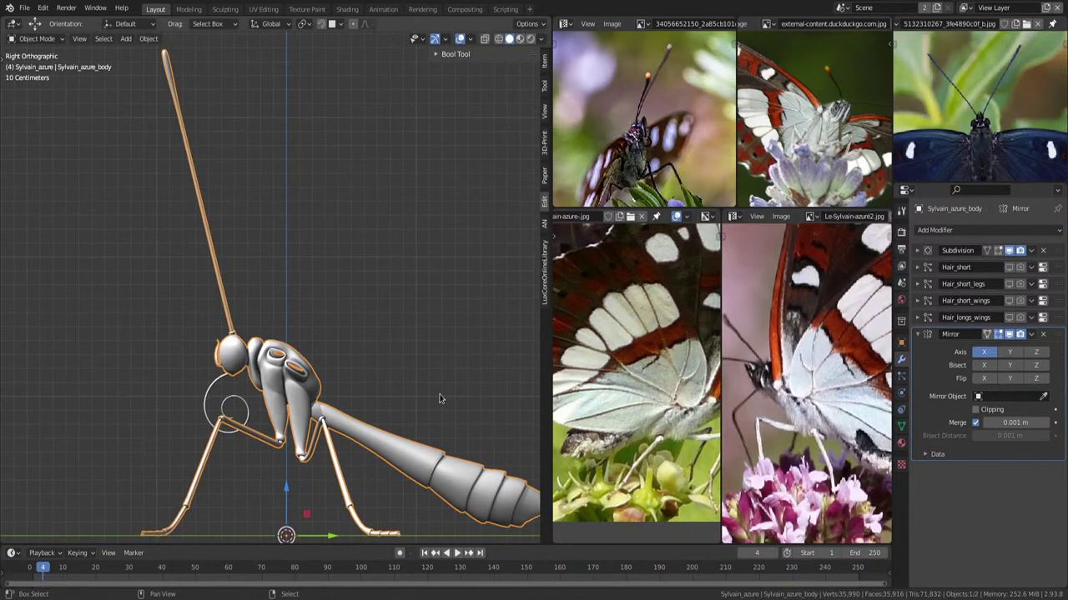
pyautogui.scroll(1, 440, 397)
pyautogui.keyDown('shift'); pyautogui.moveTo(439, 392); pyautogui.dragTo(444, 263, button='middle'); pyautogui.keyUp('shift')
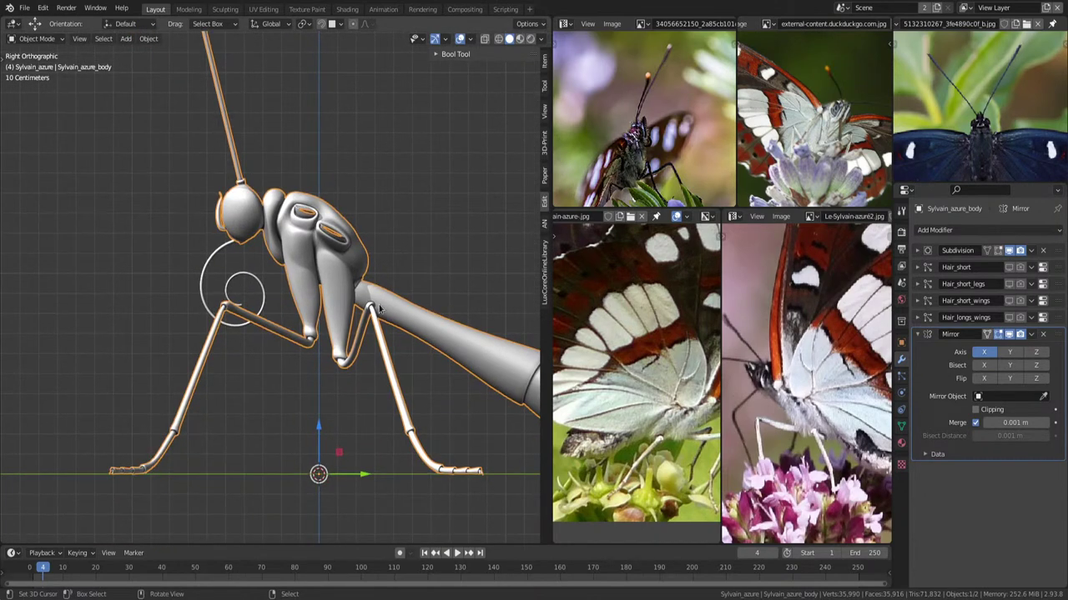
pyautogui.scroll(1, 378, 311)
pyautogui.scroll(1, 423, 264)
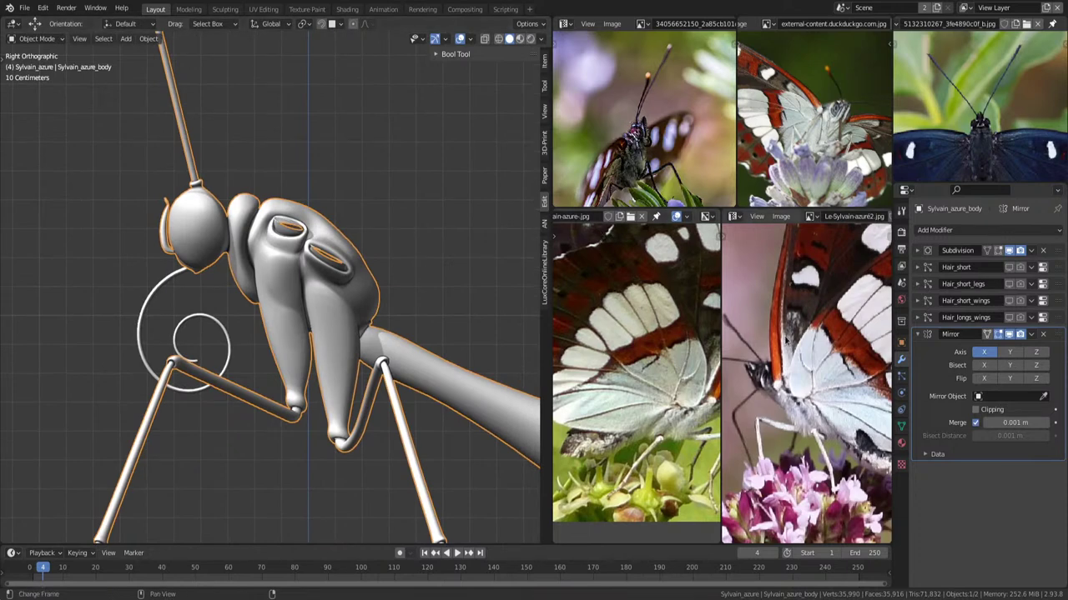
pyautogui.scroll(1, 805, 406)
pyautogui.scroll(1, 805, 406)
pyautogui.scroll(2, 805, 406)
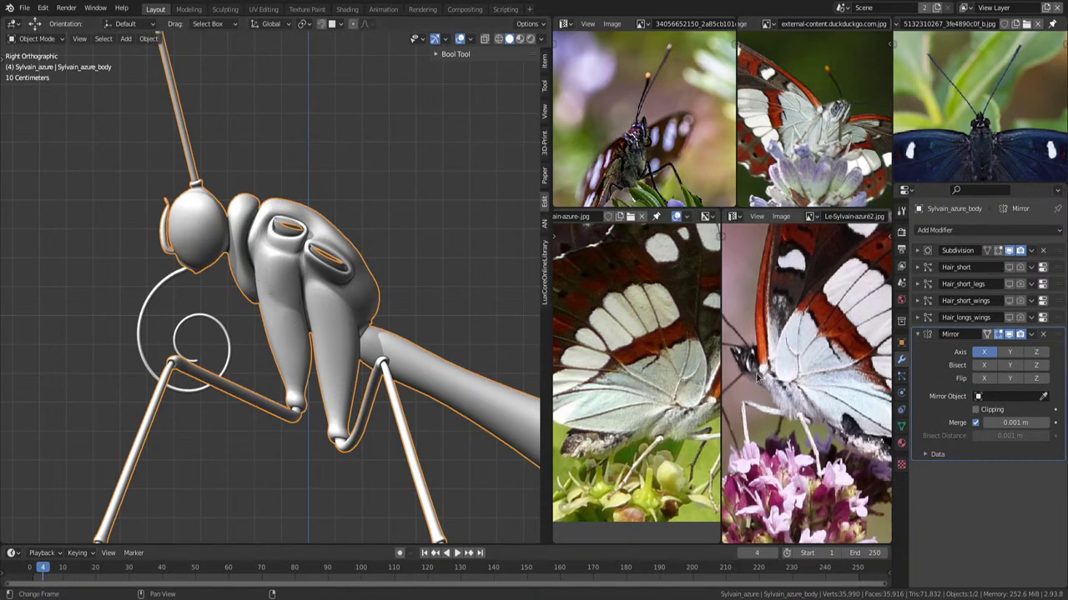
pyautogui.scroll(-1, 280, 313)
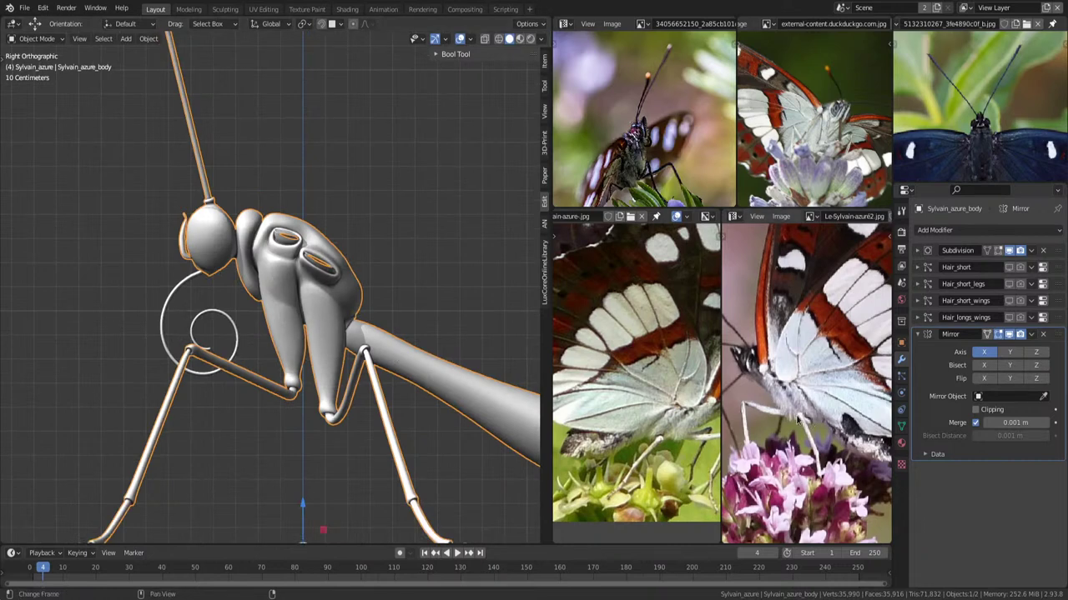
pyautogui.scroll(1, 801, 417)
pyautogui.scroll(1, 805, 413)
pyautogui.scroll(1, 805, 405)
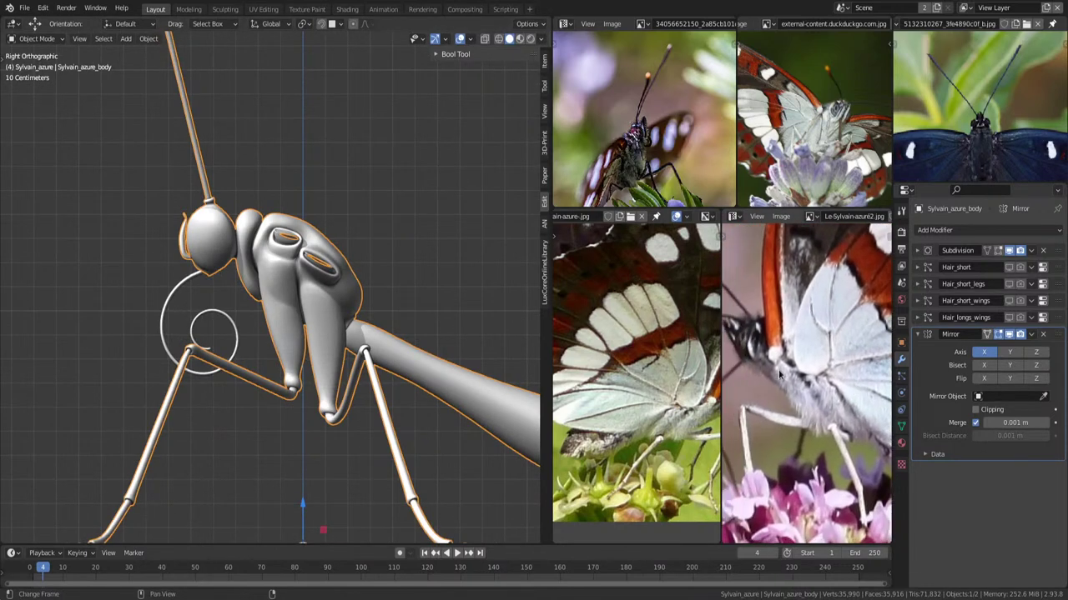
pyautogui.scroll(2, 659, 413)
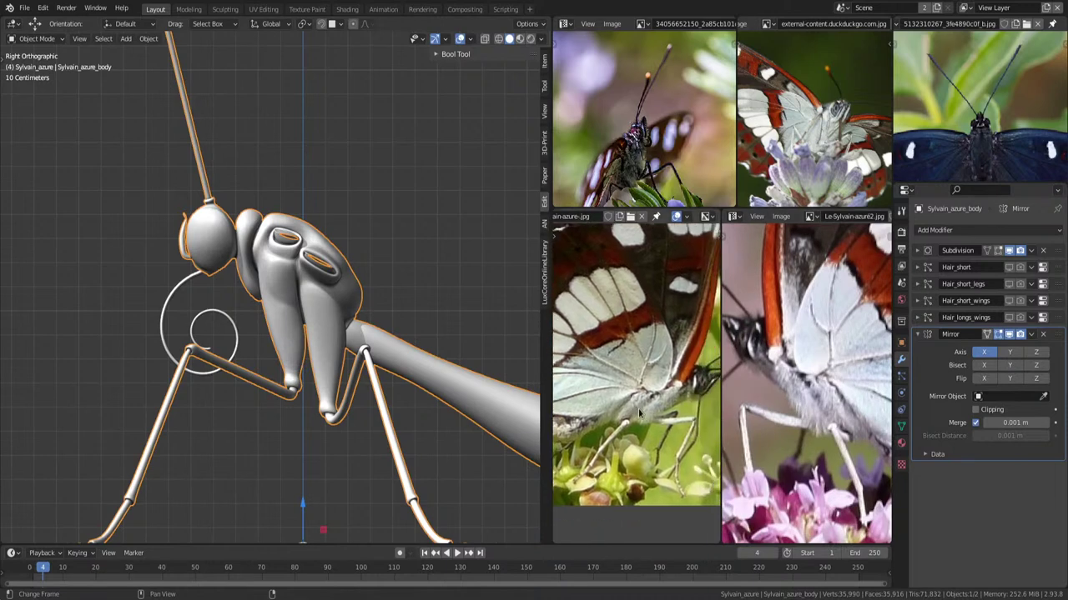
pyautogui.scroll(1, 666, 417)
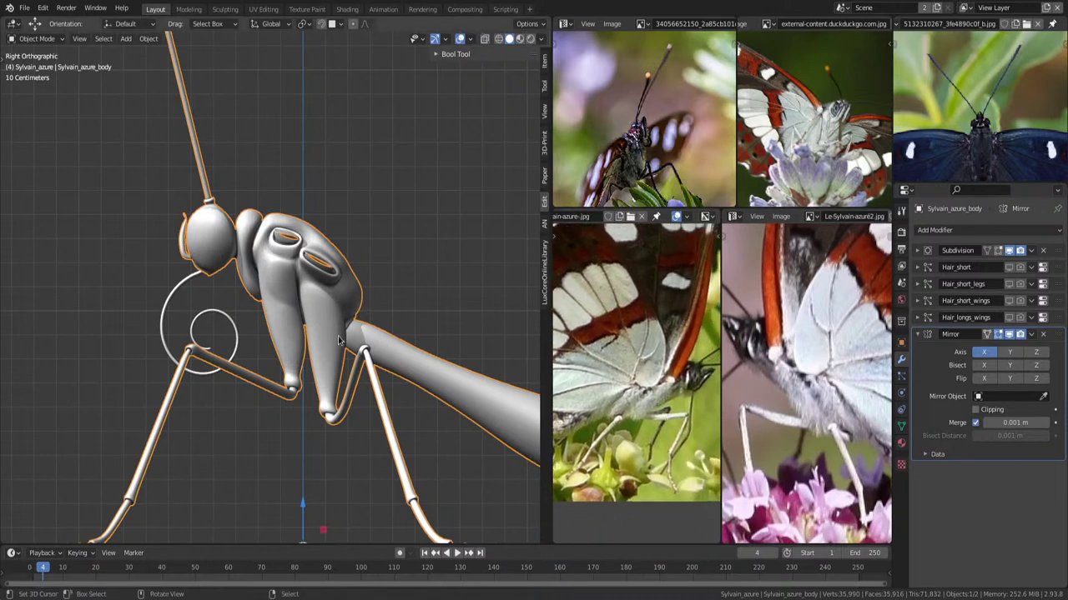
pyautogui.scroll(-3, 322, 367)
pyautogui.moveTo(322, 368)
pyautogui.mouseDown(button='middle')
pyautogui.moveTo(483, 330)
pyautogui.moveTo(260, 348)
pyautogui.moveTo(385, 333)
pyautogui.mouseUp(button='middle')
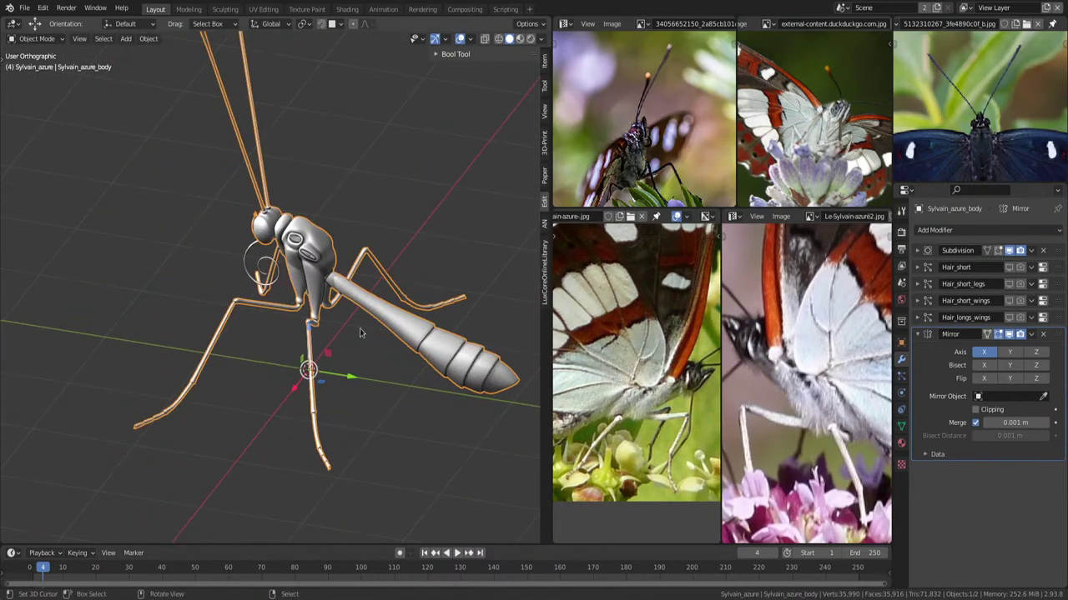
pyautogui.press('KP_3')
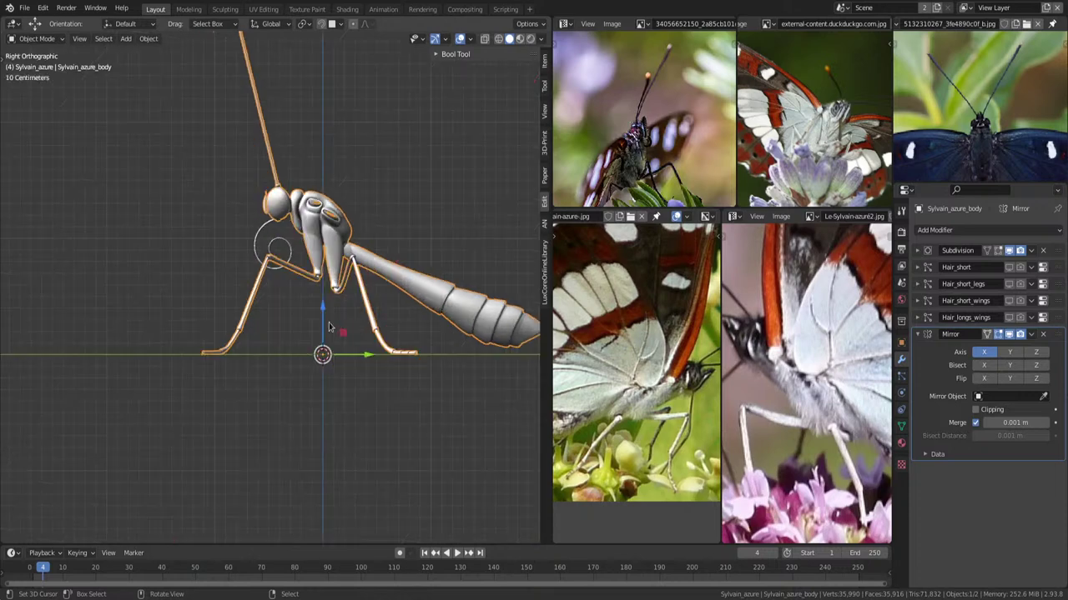
pyautogui.keyDown('shift'); pyautogui.moveTo(328, 327); pyautogui.dragTo(424, 284, button='middle'); pyautogui.keyUp('shift')
pyautogui.scroll(2, 426, 282)
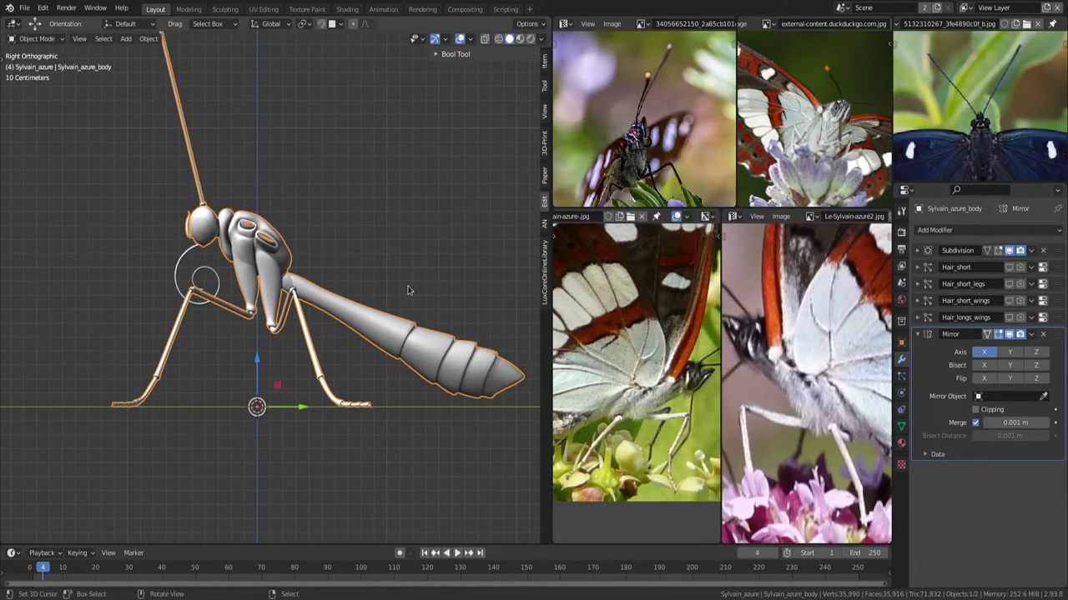
pyautogui.scroll(2, 408, 290)
pyautogui.keyDown('shift'); pyautogui.moveTo(407, 291); pyautogui.dragTo(434, 300, button='middle'); pyautogui.keyUp('shift')
pyautogui.scroll(2, 356, 286)
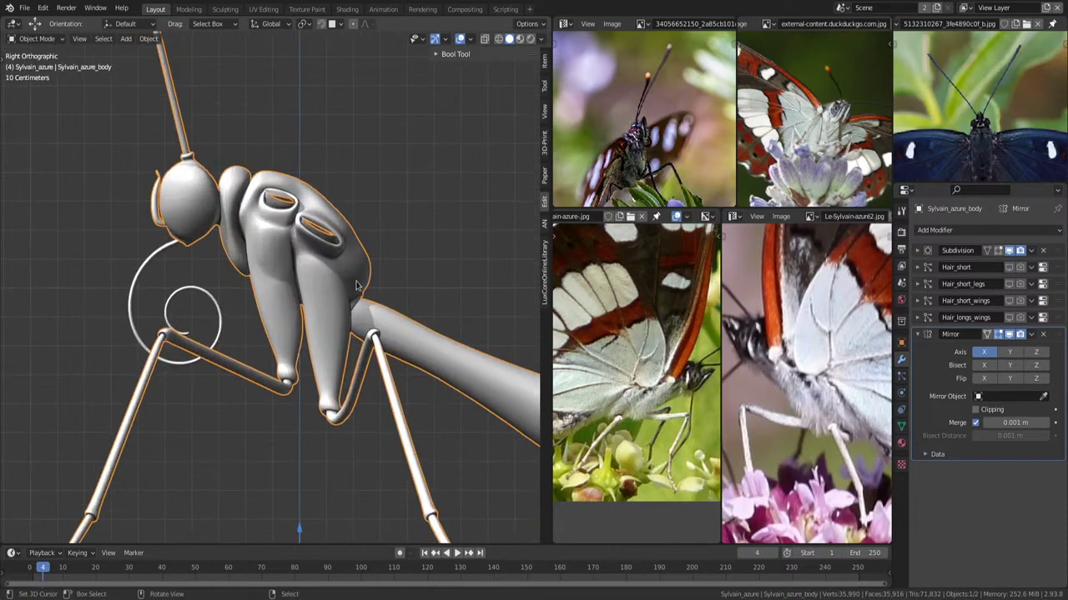
pyautogui.moveTo(650, 359); pyautogui.dragTo(668, 373, button='middle')
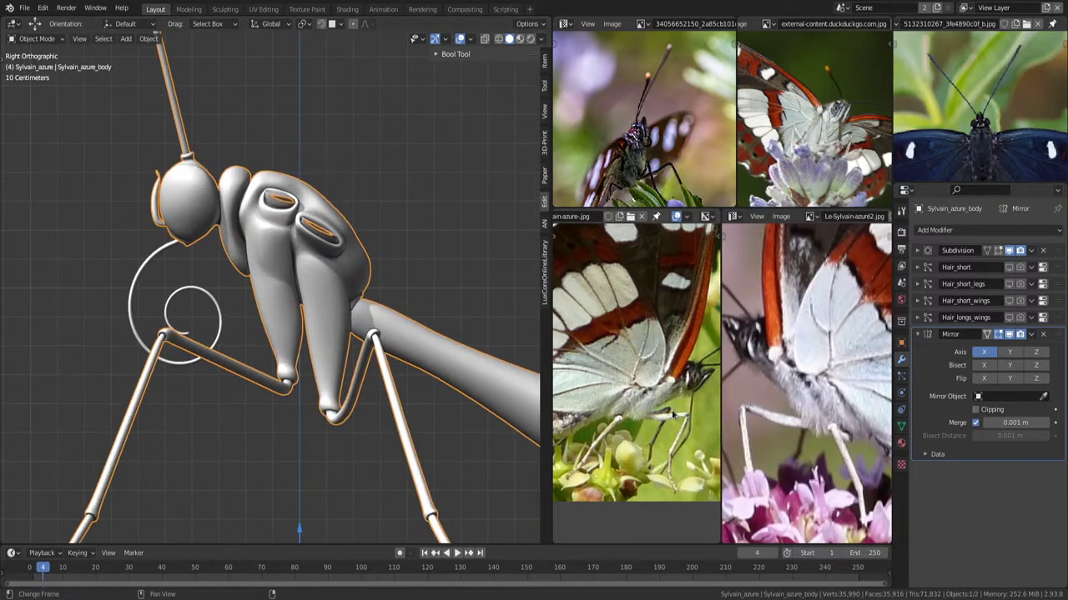
pyautogui.scroll(1, 677, 382)
pyautogui.scroll(-1, 678, 388)
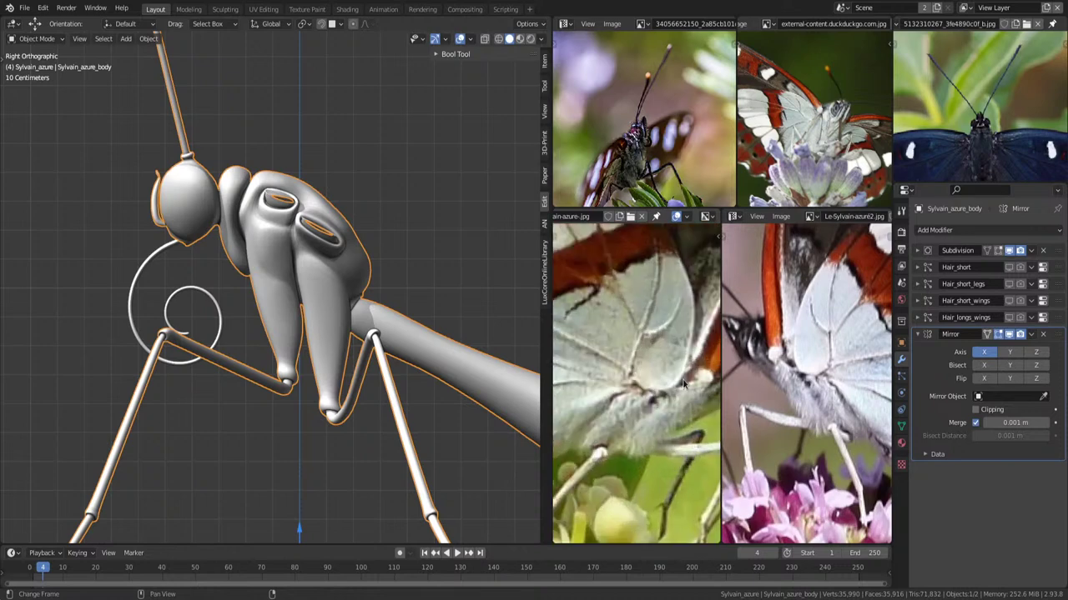
pyautogui.scroll(-1, 667, 392)
pyautogui.scroll(-1, 655, 395)
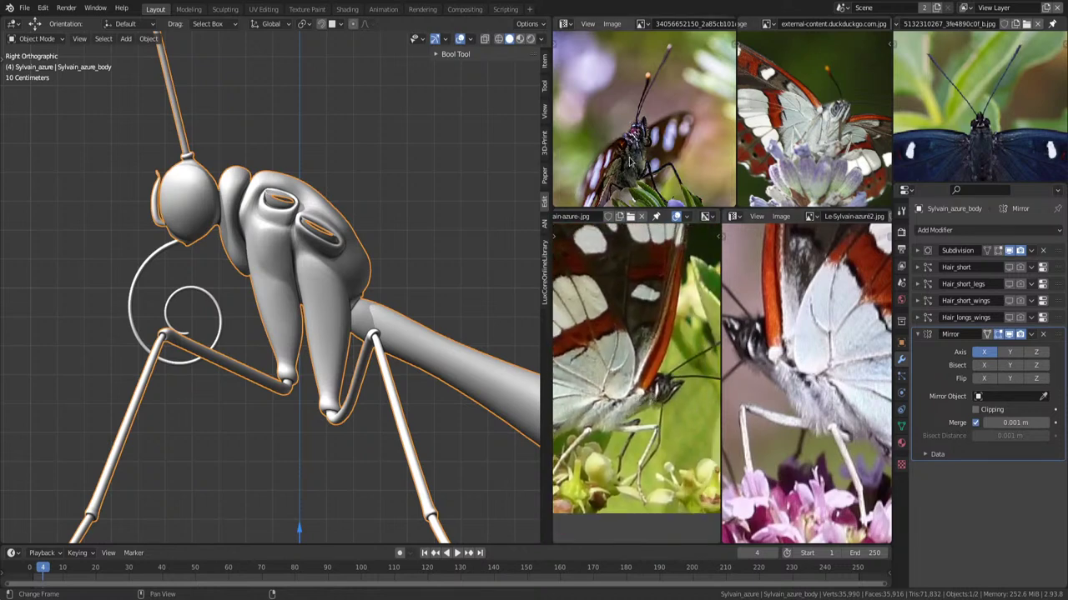
pyautogui.scroll(1, 659, 129)
pyautogui.scroll(1, 659, 130)
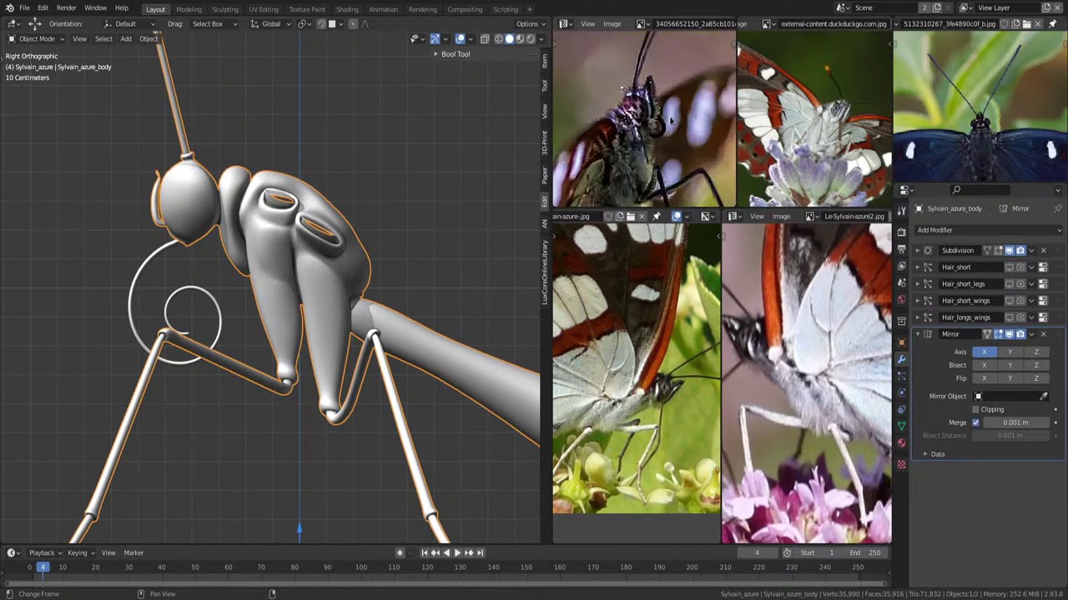
pyautogui.scroll(-1, 671, 126)
pyautogui.scroll(-1, 671, 133)
pyautogui.scroll(-1, 671, 141)
pyautogui.scroll(-1, 671, 152)
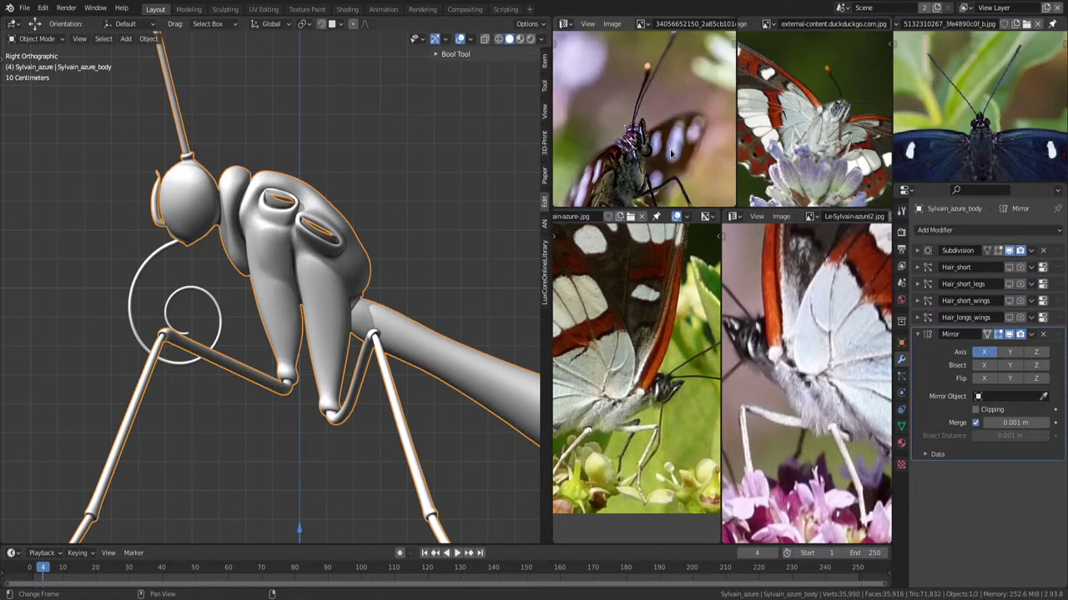
pyautogui.scroll(-1, 670, 153)
pyautogui.scroll(-2, 332, 346)
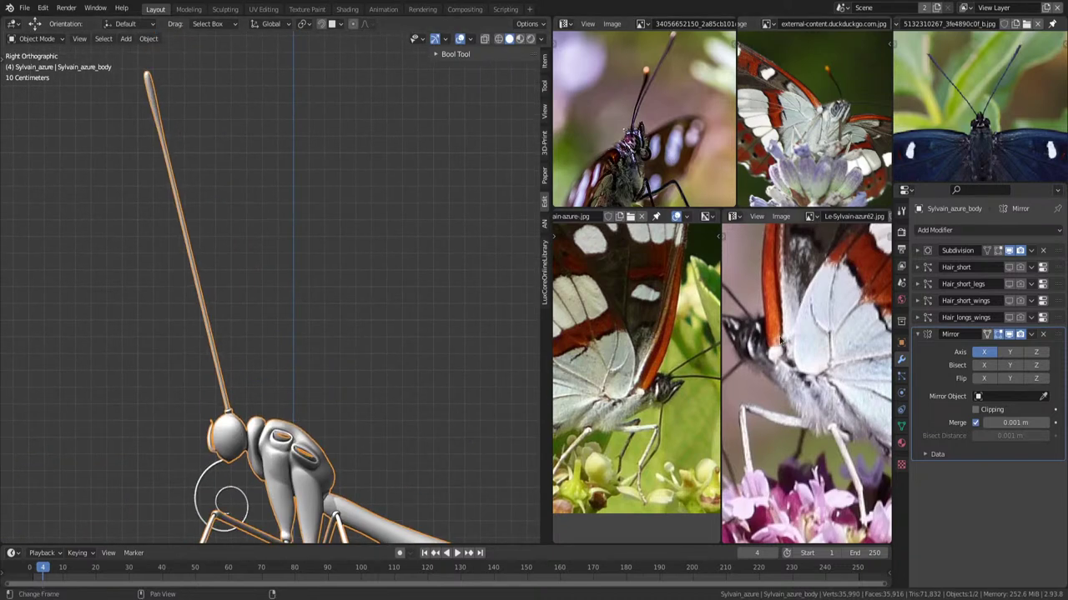
pyautogui.scroll(-1, 682, 404)
pyautogui.moveTo(784, 342)
pyautogui.mouseDown(button='middle')
pyautogui.moveTo(832, 365)
pyautogui.moveTo(806, 379)
pyautogui.mouseUp(button='middle')
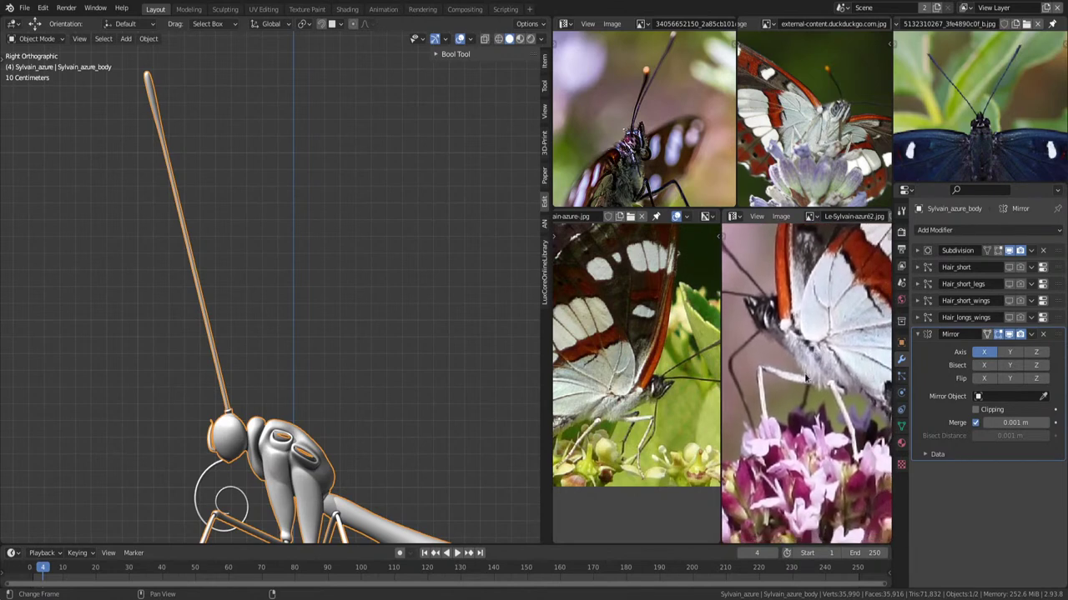
pyautogui.scroll(-1, 805, 379)
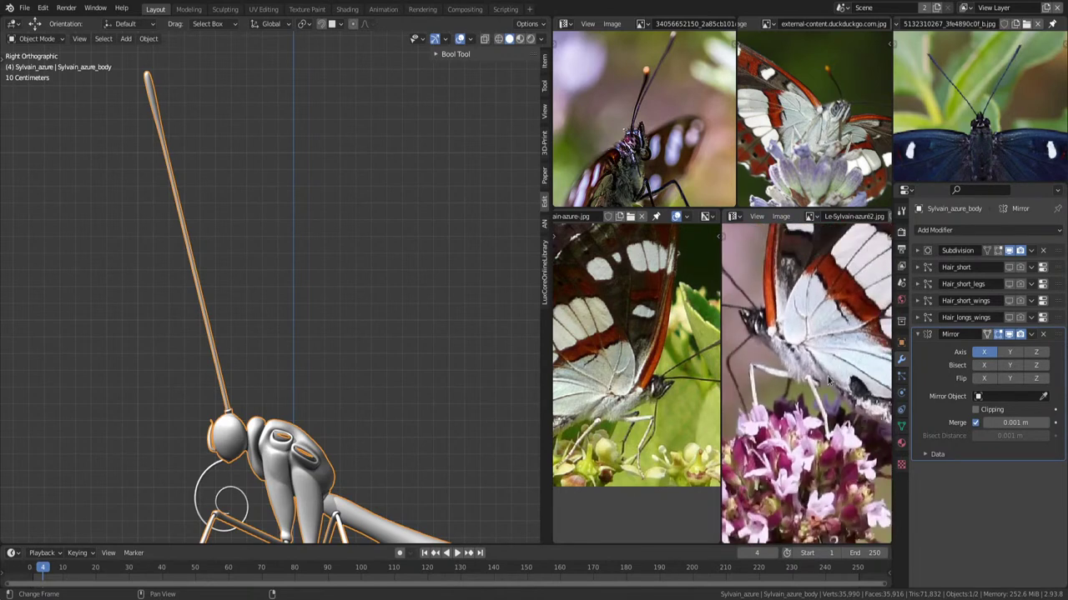
pyautogui.scroll(-2, 292, 379)
pyautogui.keyDown('shift'); pyautogui.moveTo(380, 405); pyautogui.dragTo(388, 320, button='middle'); pyautogui.keyUp('shift')
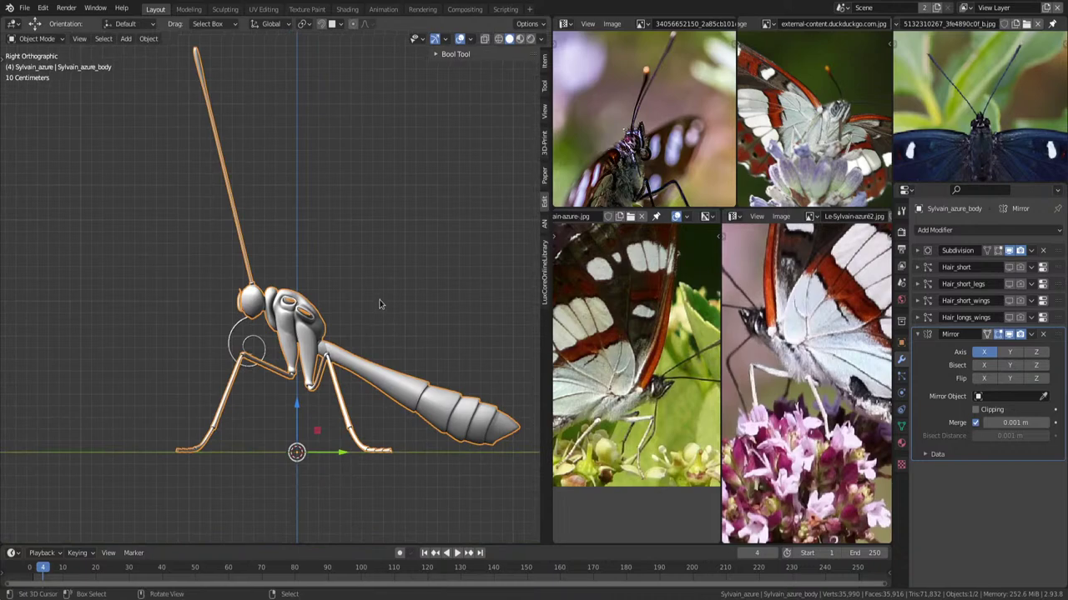
pyautogui.scroll(1, 1005, 92)
pyautogui.scroll(2, 1005, 96)
pyautogui.scroll(2, 1009, 108)
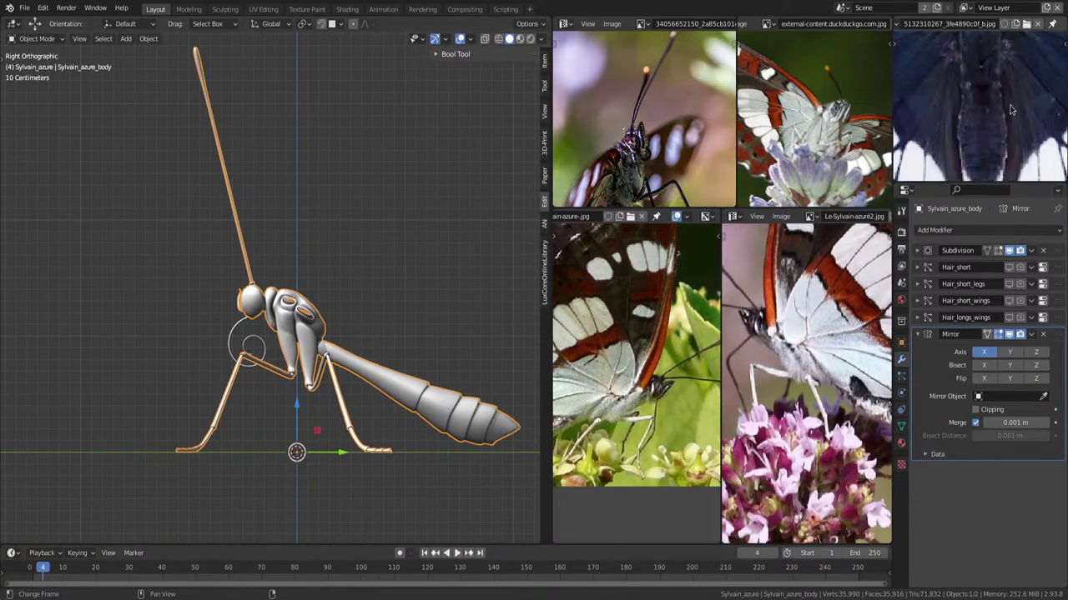
# In Edit Mode with X-ray, circle-select the vertices of the abdomen's rear end.
pyautogui.press('Tab')
pyautogui.scroll(2, 429, 398)
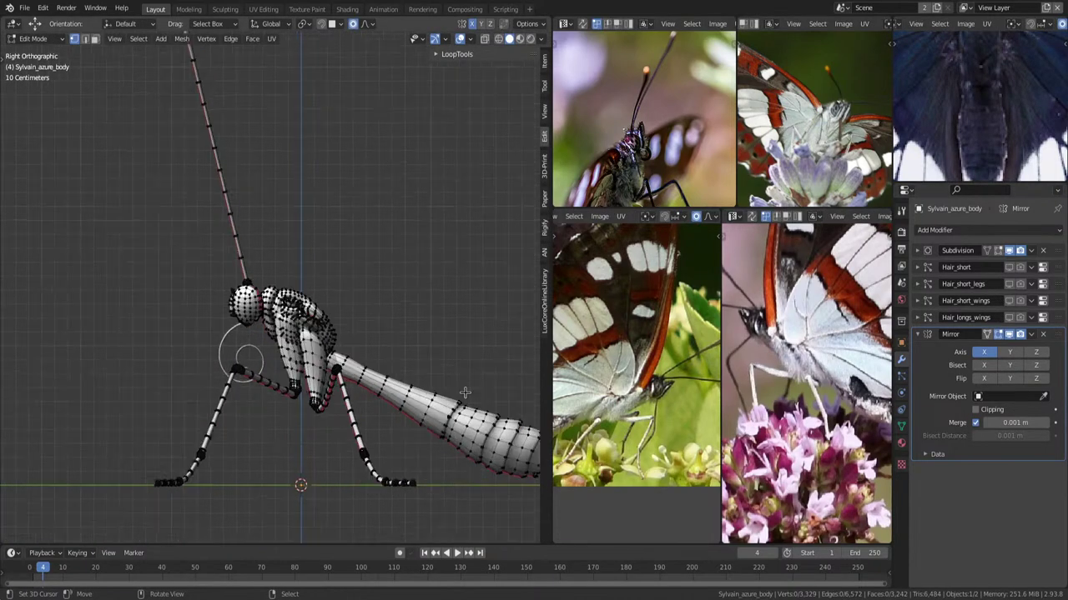
pyautogui.keyDown('shift'); pyautogui.moveTo(464, 319); pyautogui.dragTo(345, 288, button='middle'); pyautogui.keyUp('shift')
pyautogui.hotkey('alt', 'z')
pyautogui.press('a')
pyautogui.hotkey('alt', 'a')
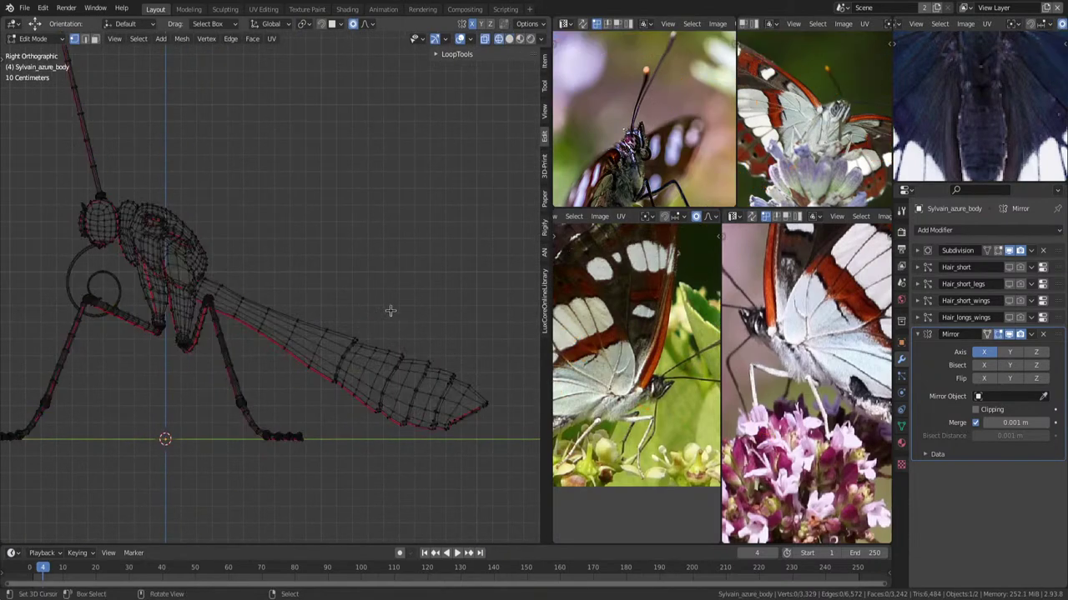
pyautogui.press('c')
pyautogui.scroll(-2, 401, 361)
pyautogui.moveTo(401, 361); pyautogui.dragTo(405, 388)
pyautogui.press('Escape')
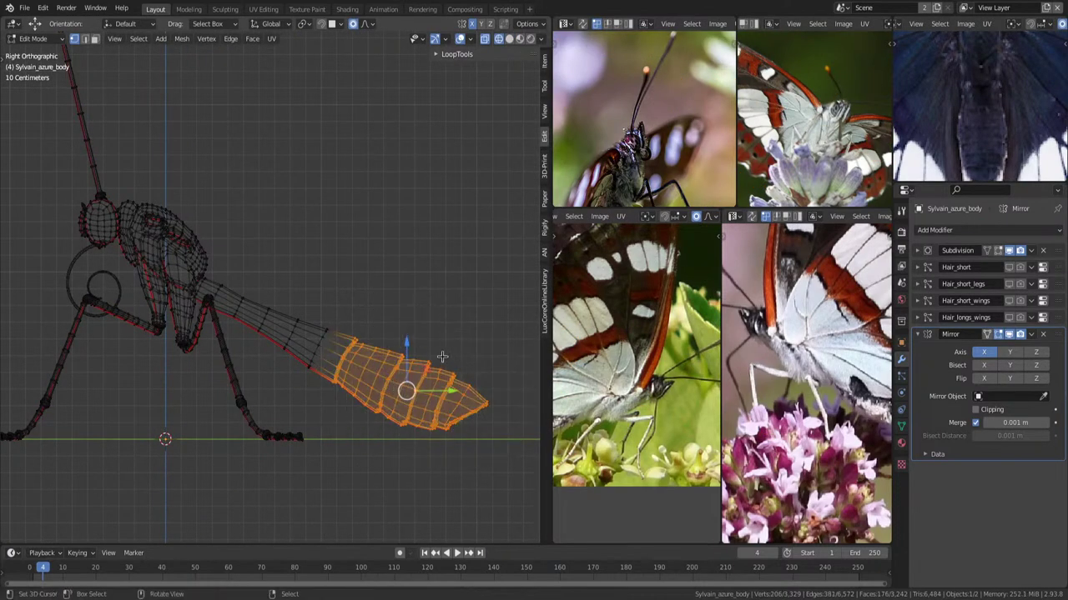
pyautogui.hotkey('alt', 'z')
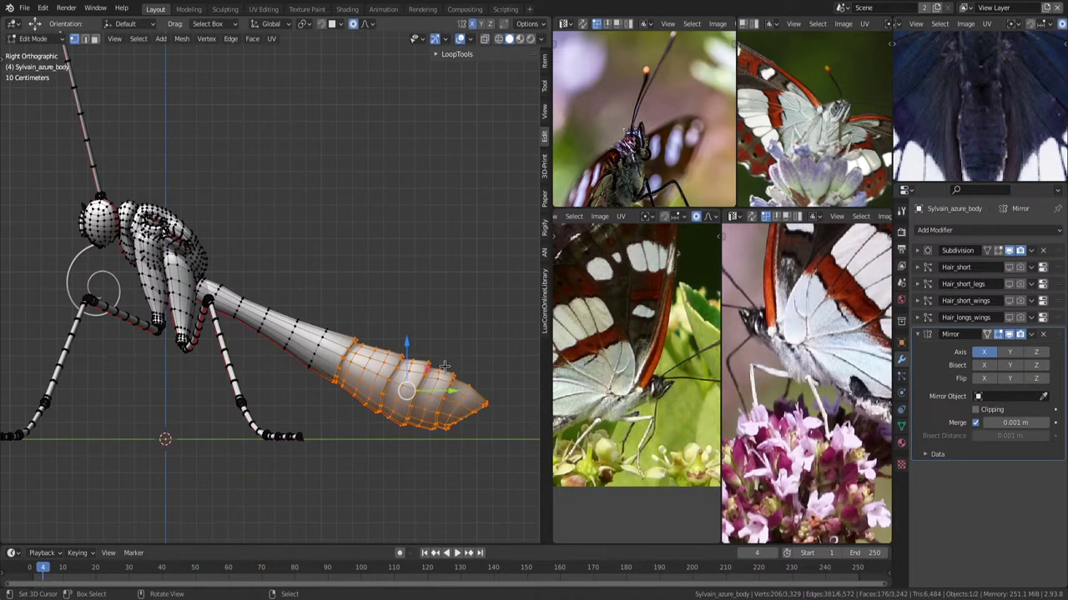
# Lift the abdomen tip using proportional editing with a reduced falloff, then clear the selection.
pyautogui.press('g')
pyautogui.press('o')
pyautogui.scroll(-2, 404, 347)
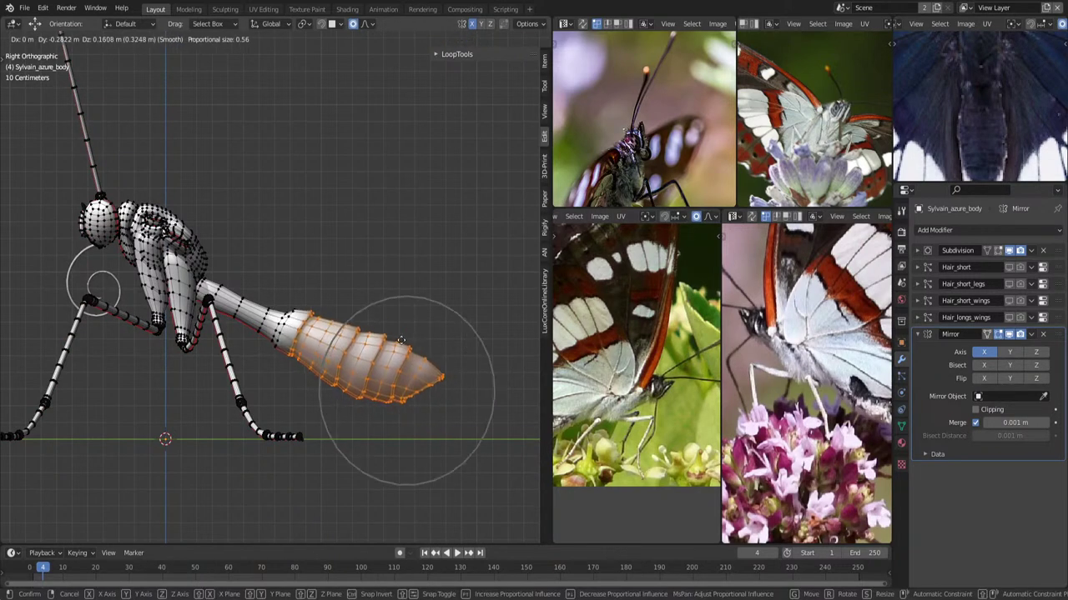
pyautogui.scroll(-1, 399, 340)
pyautogui.scroll(-5, 394, 339)
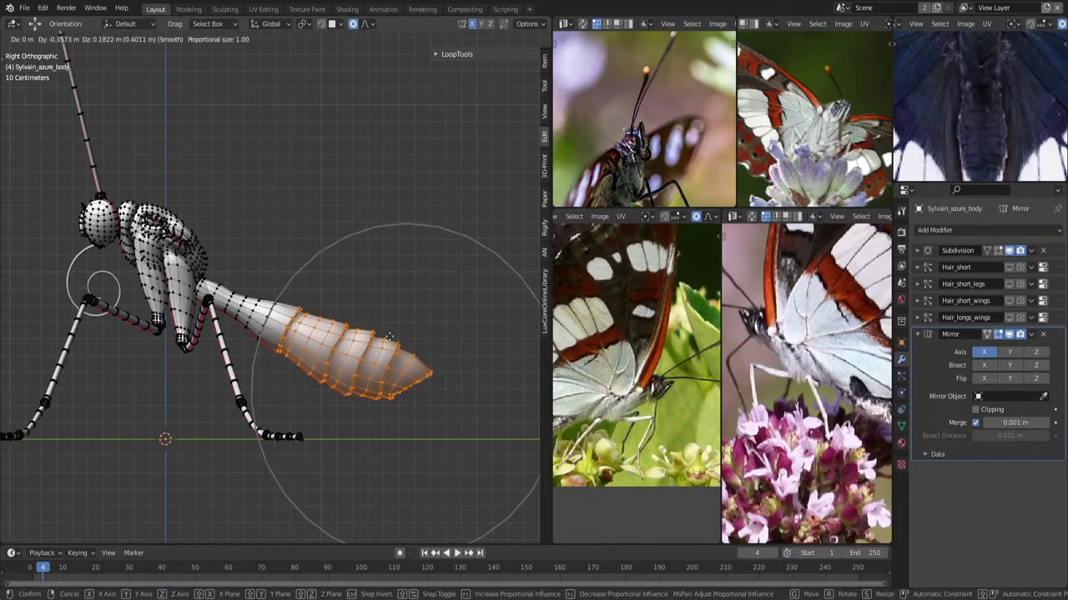
pyautogui.click(389, 336)
pyautogui.scroll(4, 292, 342)
pyautogui.scroll(3, 250, 344)
pyautogui.hotkey('alt', 'a')
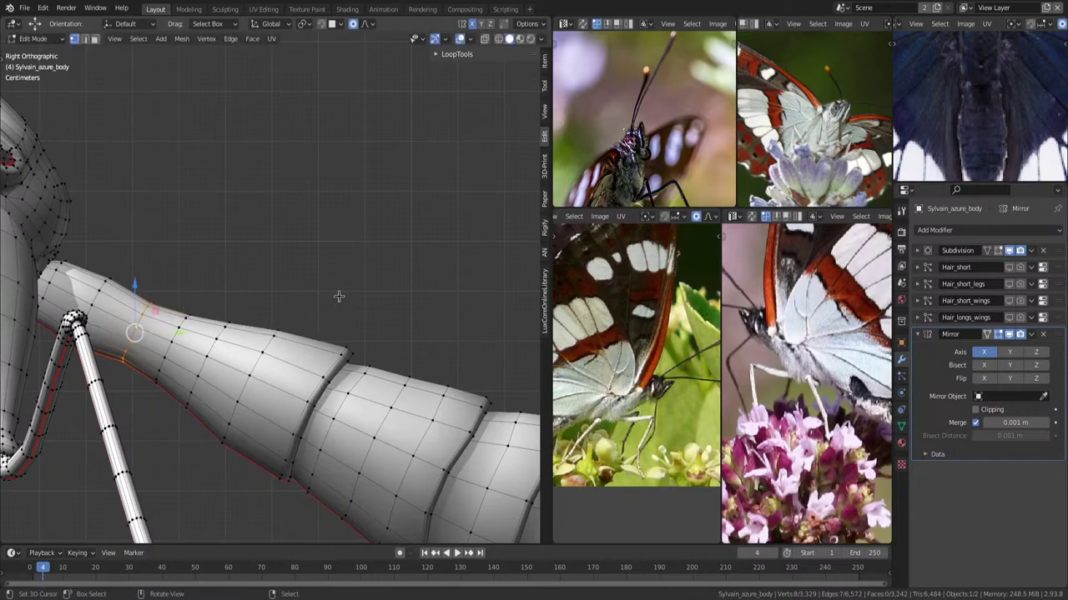
# Thin the abdomen's waist with Shrink/Fatten and check it from the side view.
pyautogui.moveTo(337, 295)
pyautogui.mouseDown(button='middle')
pyautogui.moveTo(259, 324)
pyautogui.moveTo(409, 322)
pyautogui.mouseUp(button='middle')
pyautogui.hotkey('alt', 's')
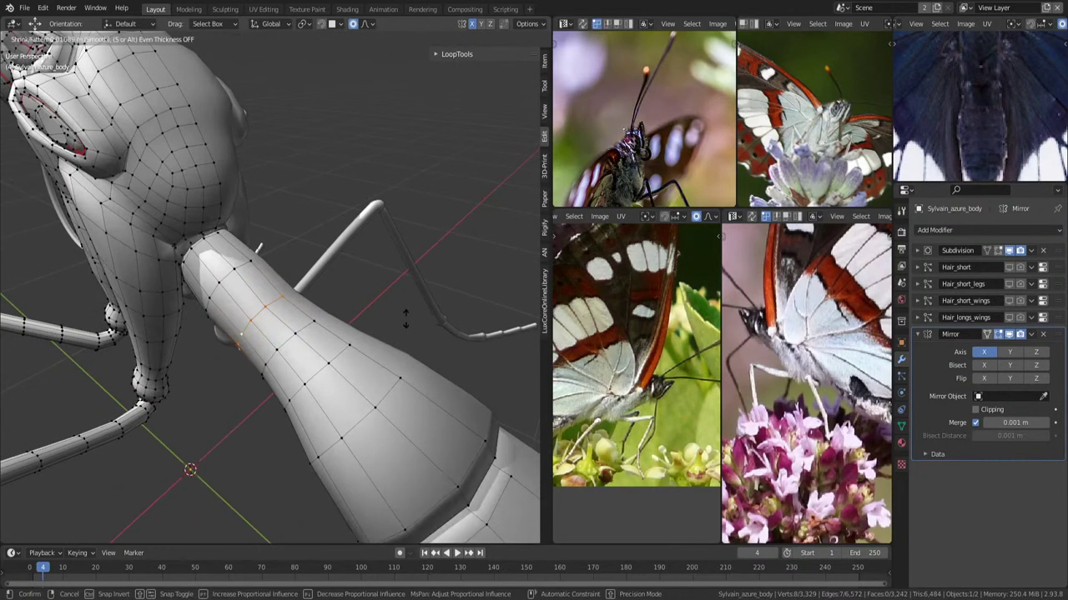
pyautogui.scroll(-5, 403, 325)
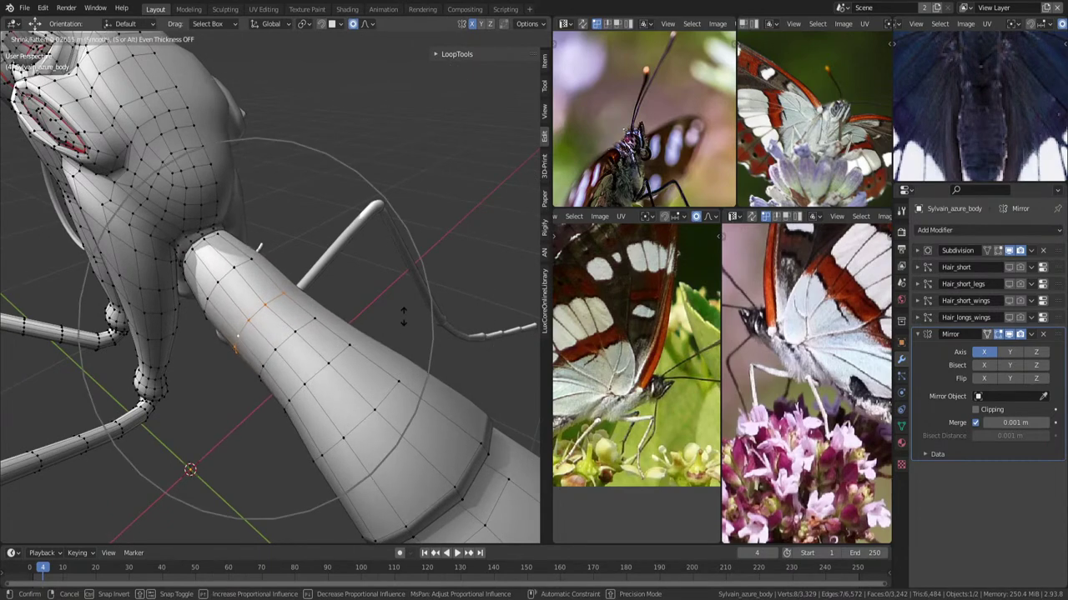
pyautogui.click(404, 312)
pyautogui.moveTo(404, 313); pyautogui.dragTo(366, 319, button='middle')
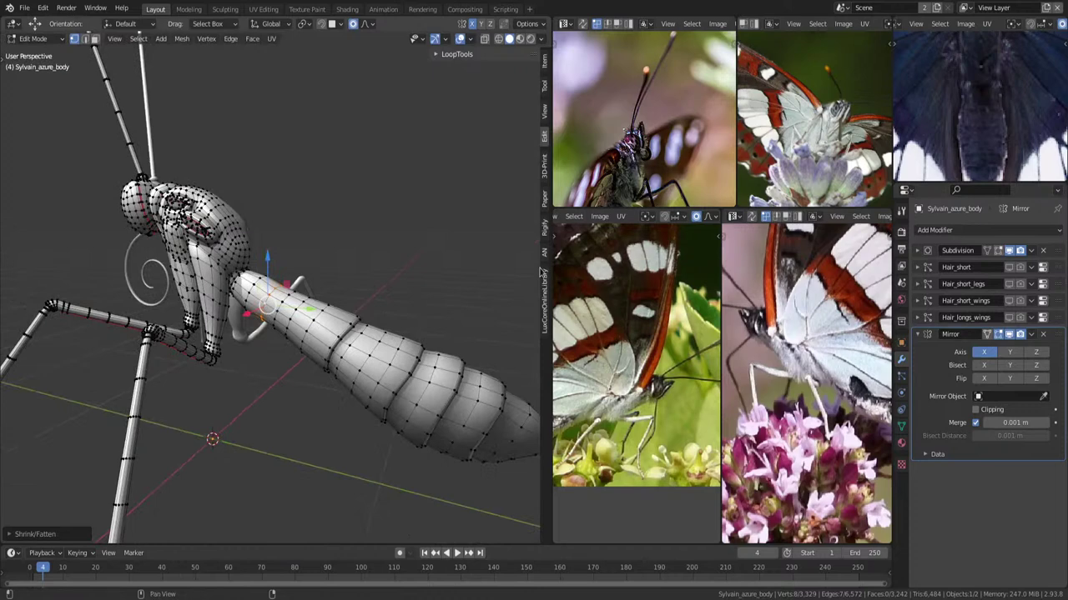
pyautogui.press('KP_3')
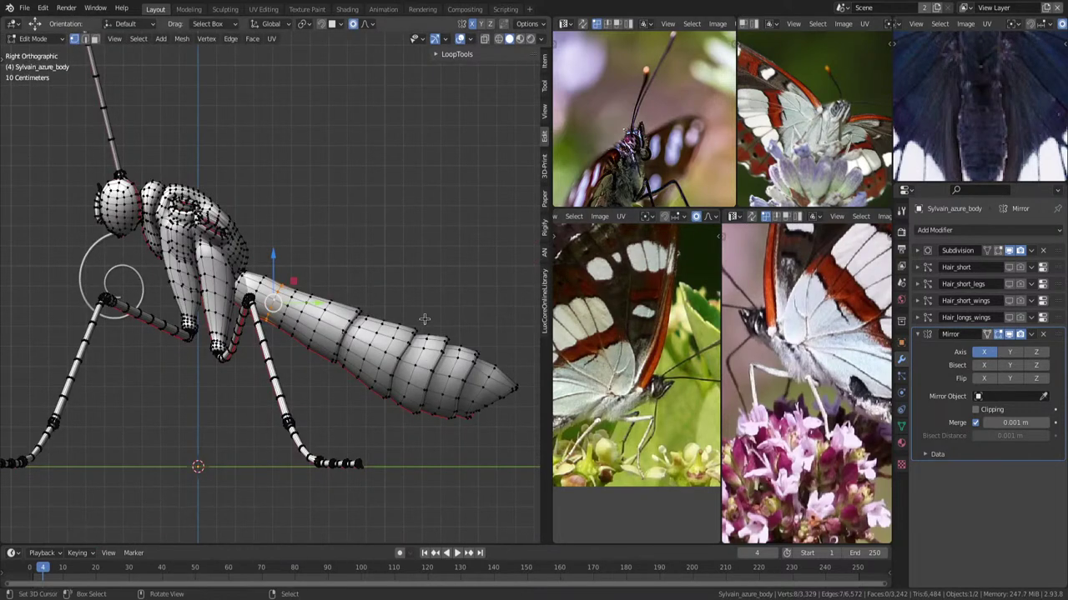
# Circle-select the rear abdomen segments and move them with smooth proportional falloff.
pyautogui.hotkey('alt', 'z')
pyautogui.press('c')
pyautogui.moveTo(476, 370); pyautogui.dragTo(420, 364)
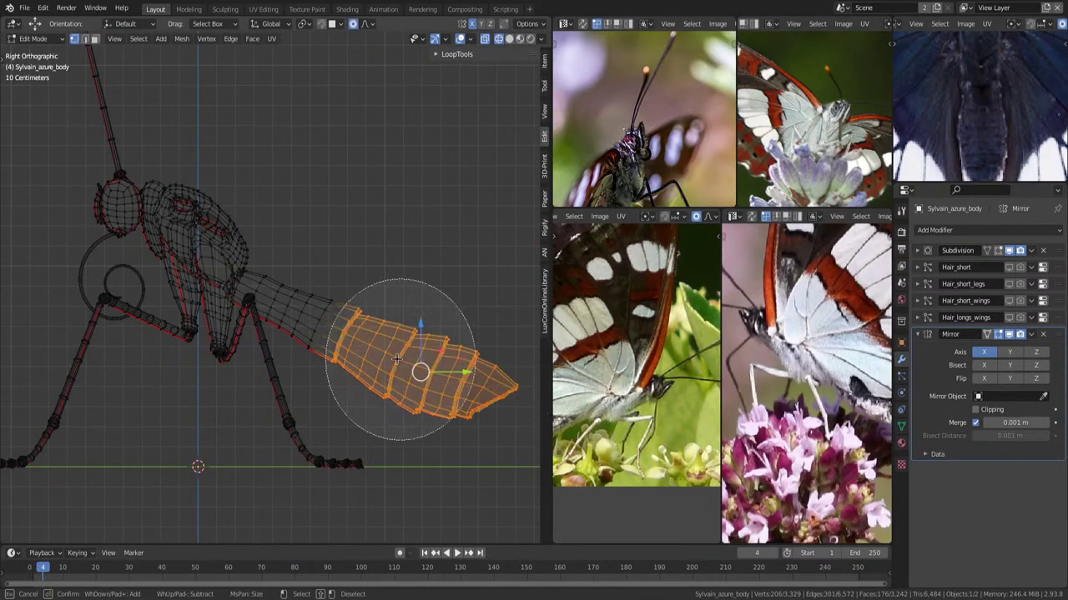
pyautogui.rightClick(426, 346)
pyautogui.hotkey('alt', 'z')
pyautogui.scroll(2, 425, 346)
pyautogui.press('g')
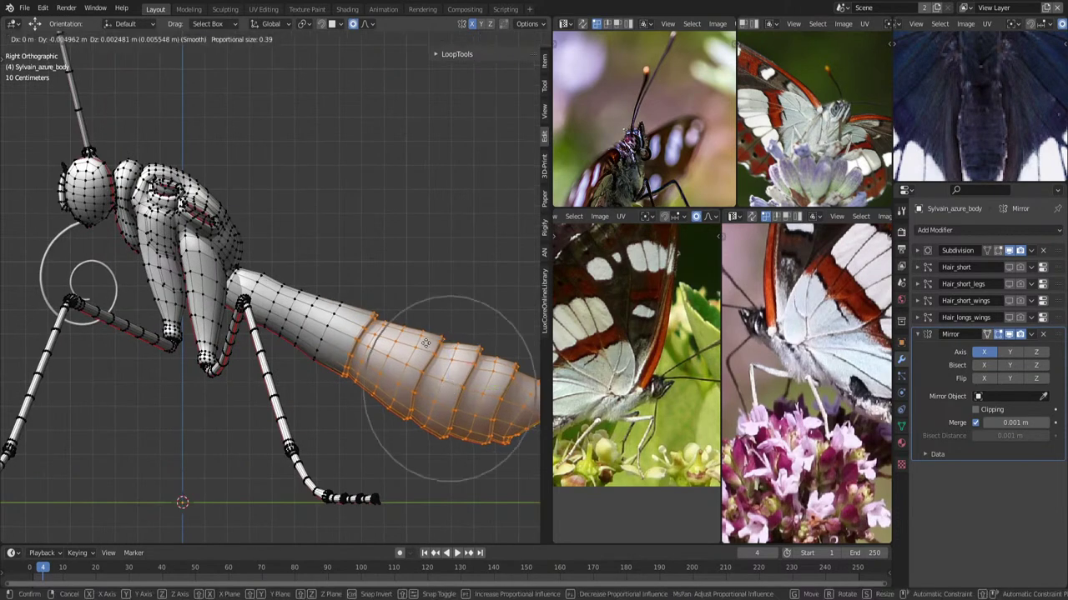
pyautogui.scroll(-3, 417, 340)
pyautogui.click(416, 340)
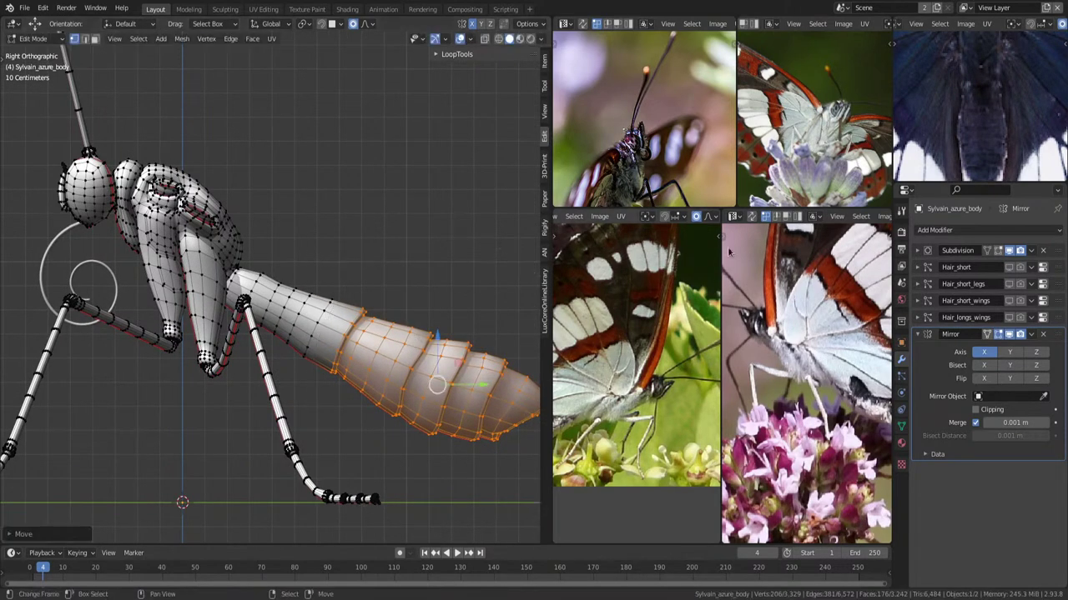
pyautogui.scroll(2, 961, 106)
pyautogui.scroll(-2, 961, 105)
pyautogui.moveTo(492, 276); pyautogui.dragTo(356, 352, button='middle')
# In top view, nudge a thorax-side vertex along X with smooth proportional falloff.
pyautogui.press('KP_7')
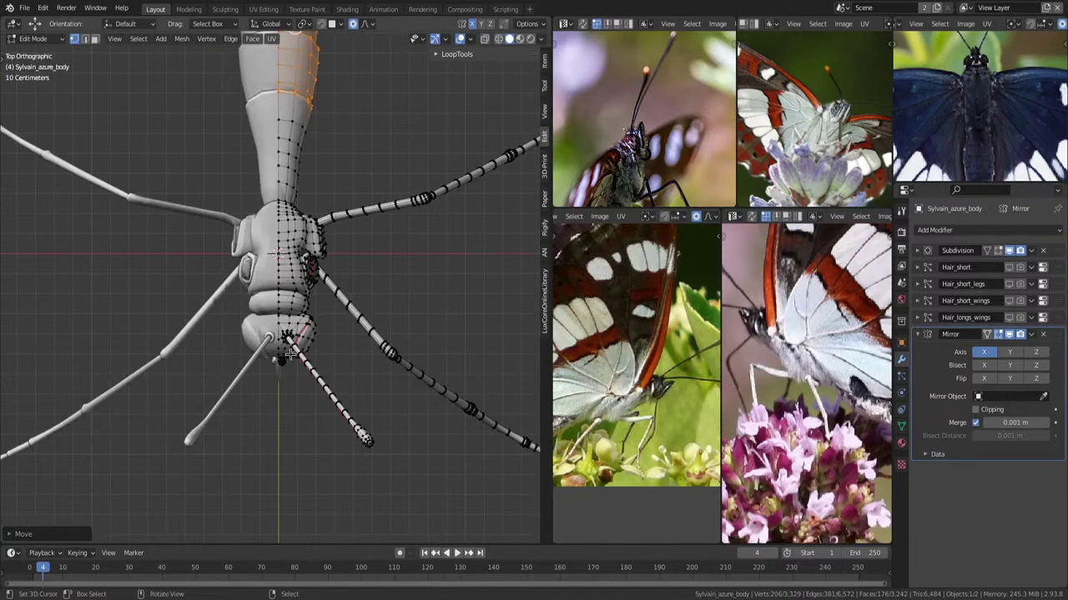
pyautogui.scroll(1, 288, 353)
pyautogui.scroll(1, 288, 354)
pyautogui.scroll(1, 974, 109)
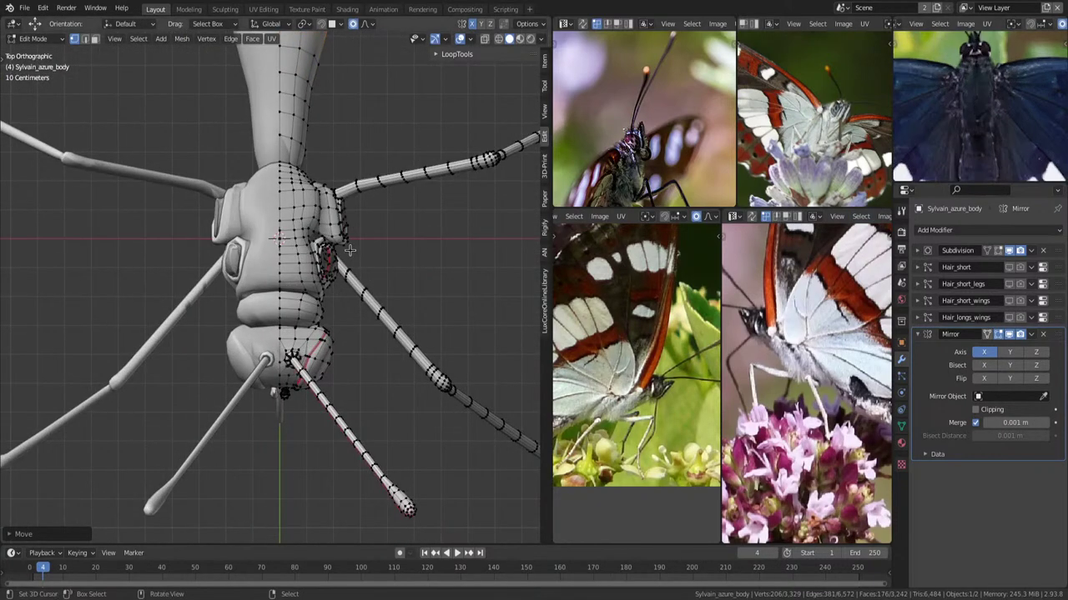
pyautogui.keyDown('shift'); pyautogui.moveTo(352, 285); pyautogui.dragTo(349, 314, button='middle'); pyautogui.keyUp('shift')
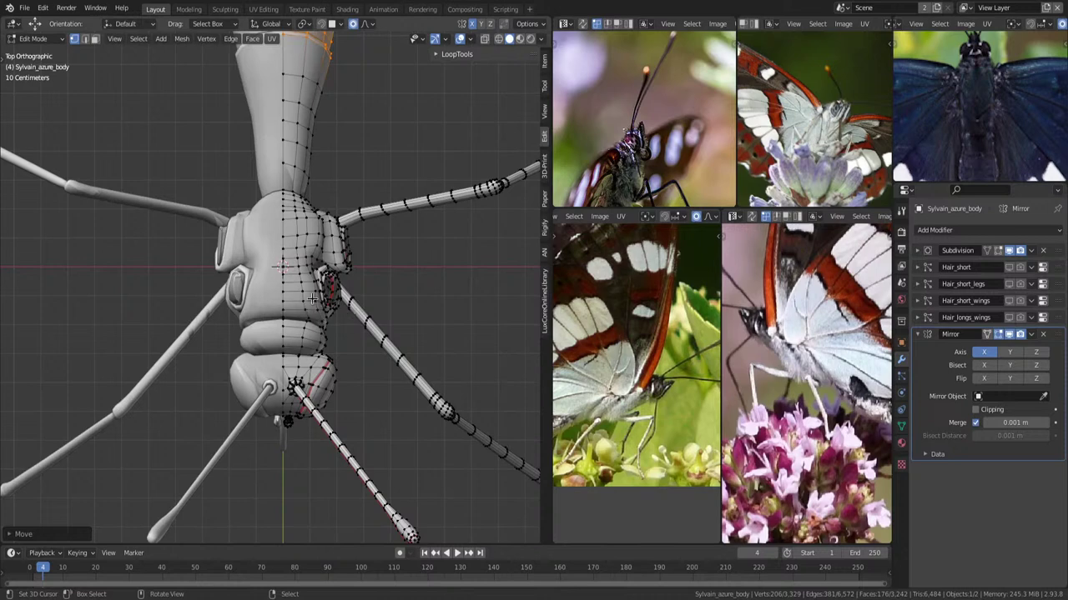
pyautogui.click(306, 264)
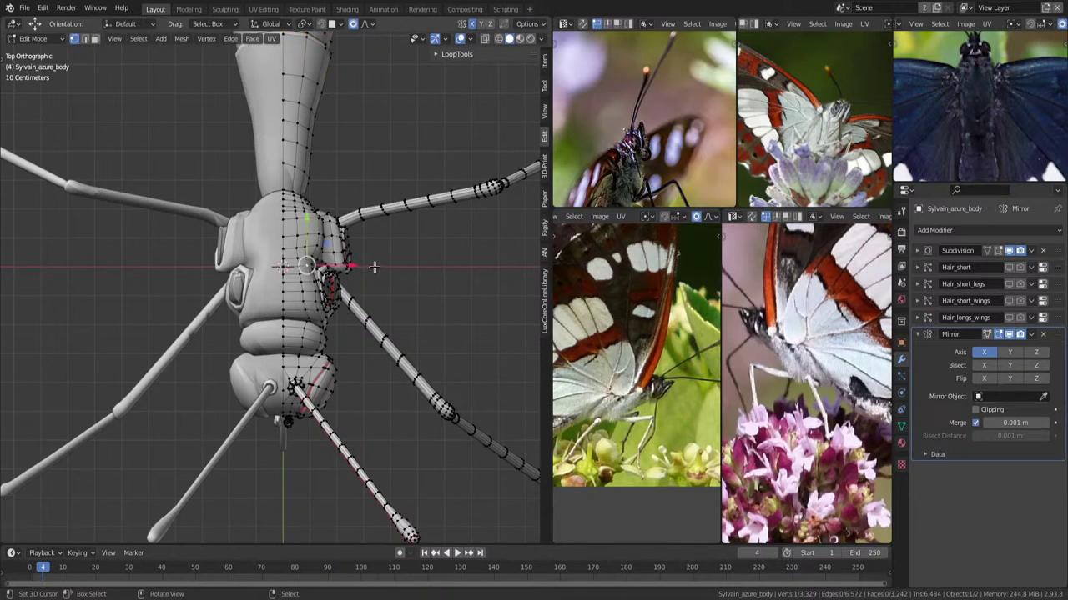
pyautogui.press('g')
pyautogui.press('x')
pyautogui.scroll(1, 379, 267)
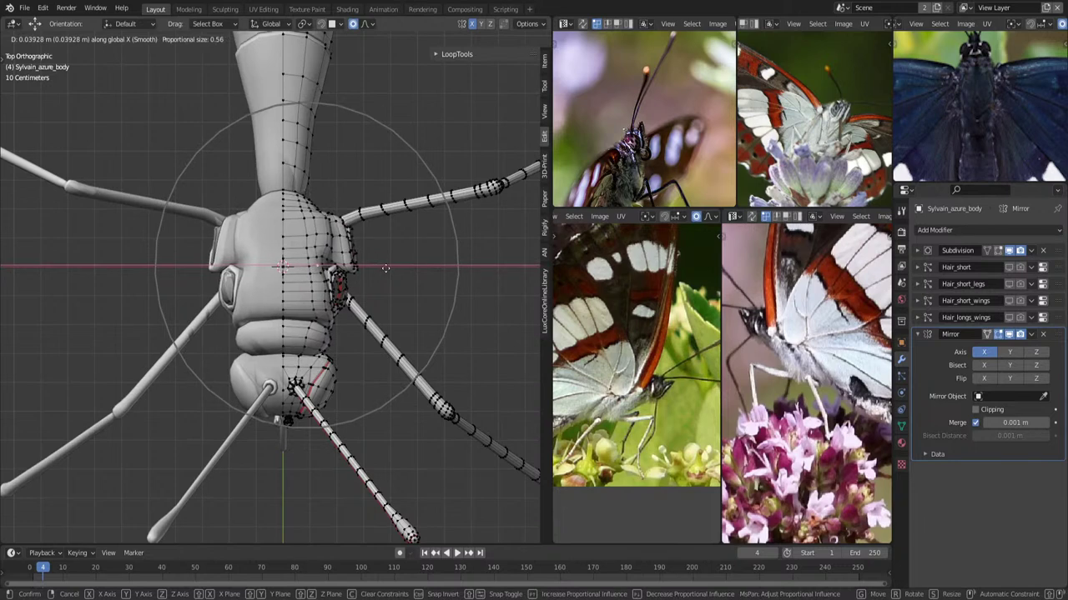
pyautogui.click(402, 272)
# Nudge a lower thorax-side vertex along X, then push it inward along X again.
pyautogui.scroll(1, 412, 267)
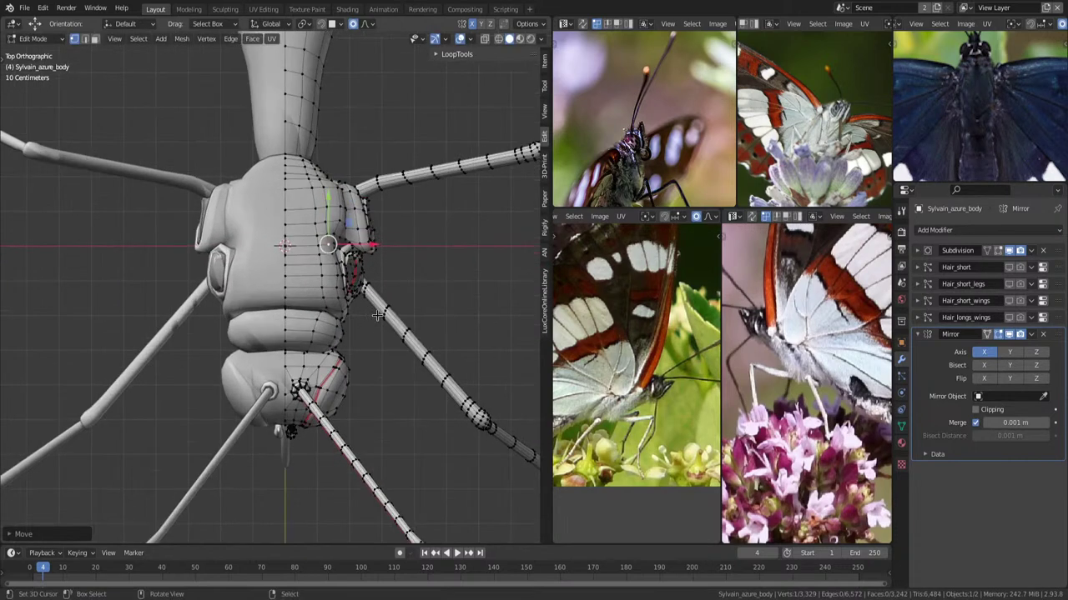
pyautogui.scroll(1, 412, 276)
pyautogui.scroll(2, 412, 346)
pyautogui.keyDown('shift'); pyautogui.scroll(-2, 412, 346); pyautogui.keyUp('shift')
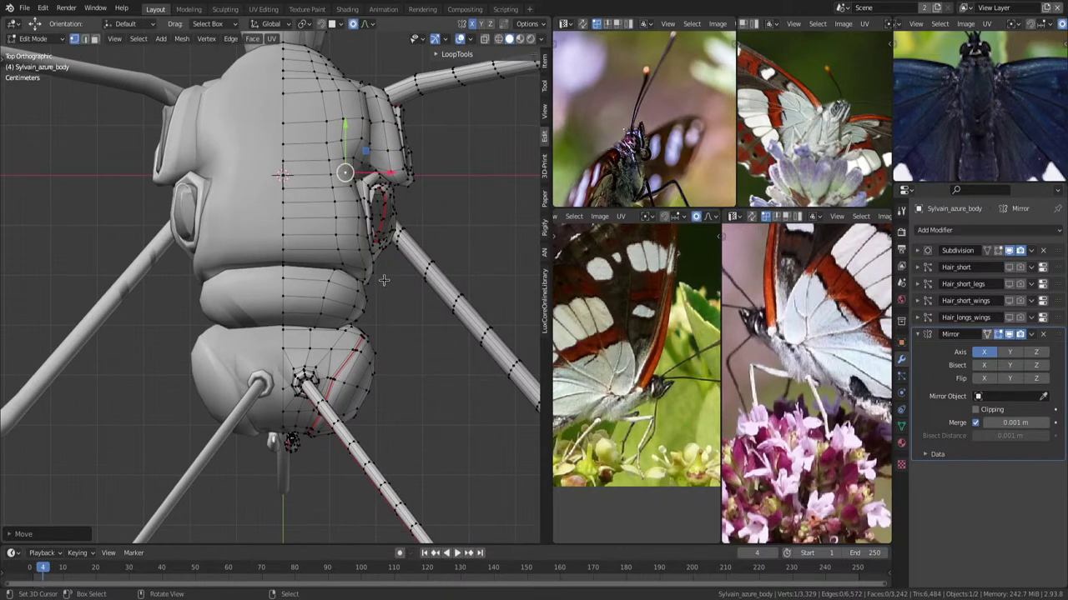
pyautogui.click(344, 259)
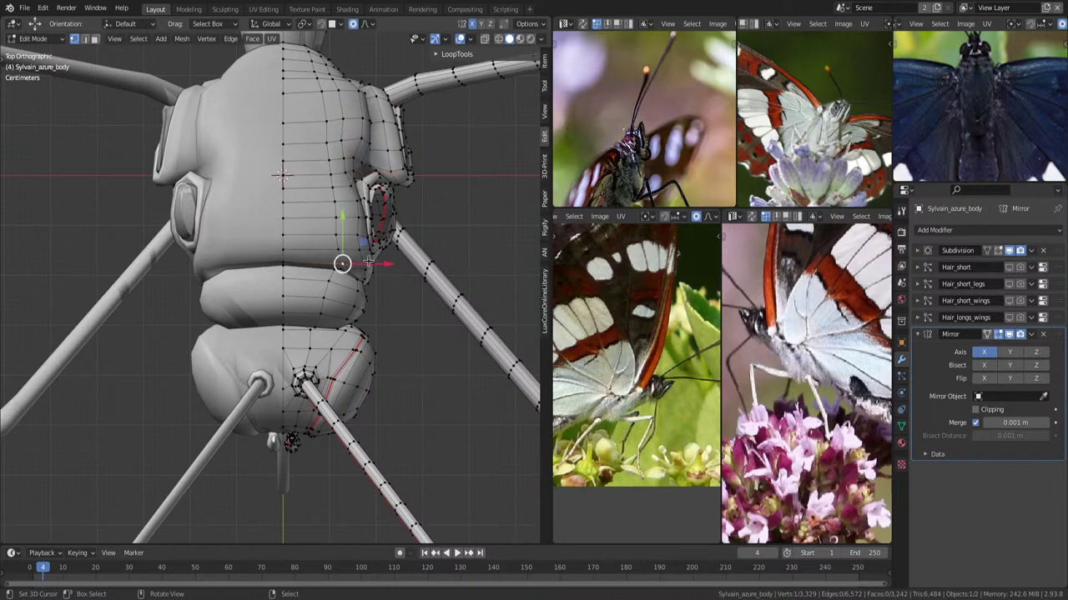
pyautogui.press('g')
pyautogui.press('x')
pyautogui.click(413, 276)
pyautogui.press('g')
pyautogui.press('x')
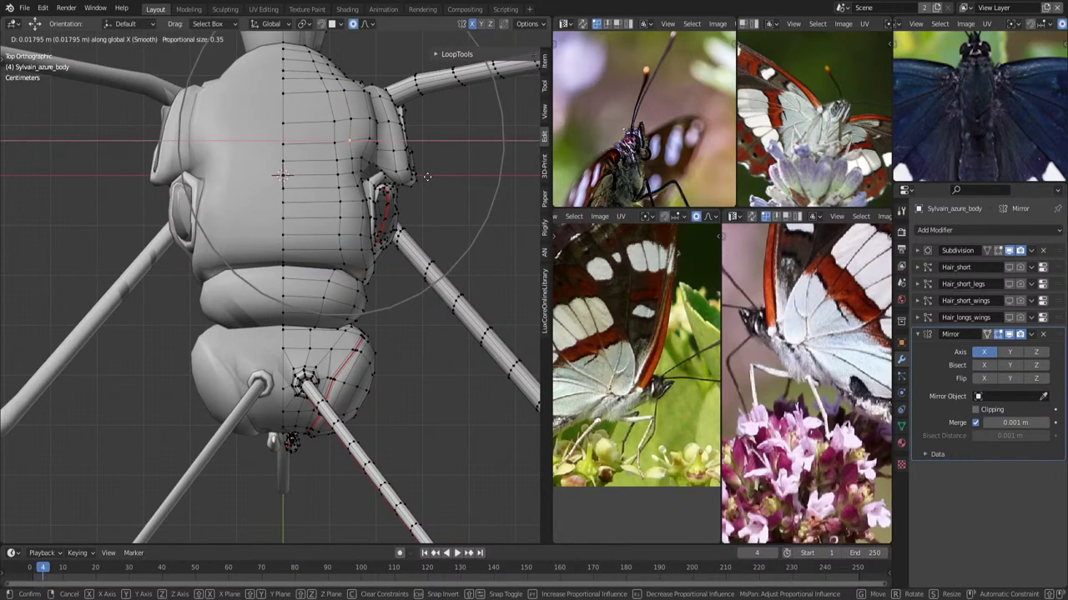
pyautogui.click(437, 196)
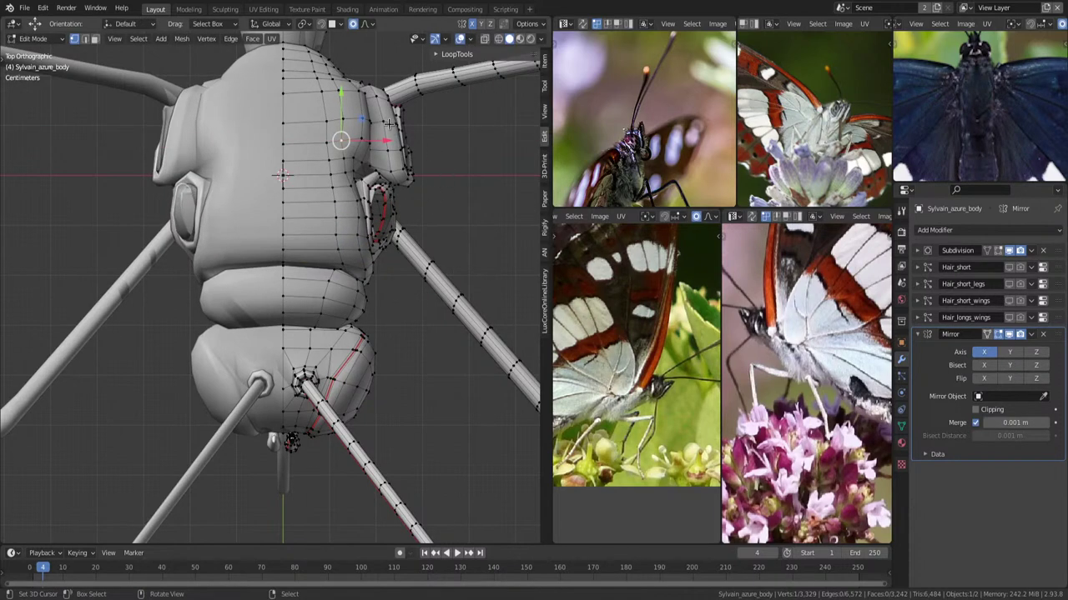
# Shift the upper thorax edge along X and a lower thorax vertex with smooth falloff.
pyautogui.press('g')
pyautogui.press('x')
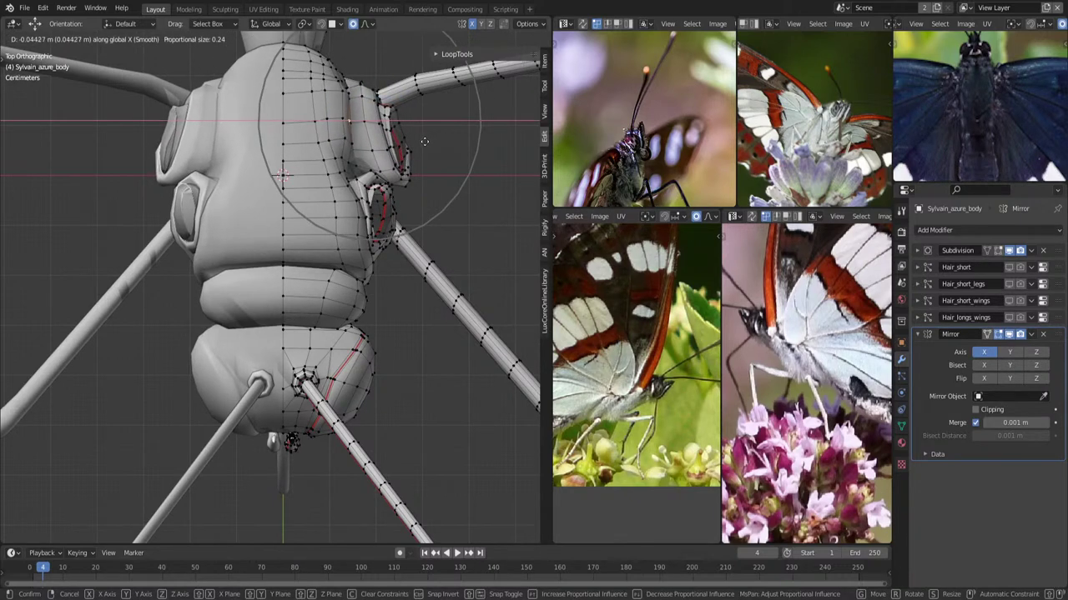
pyautogui.click(424, 141)
pyautogui.click(410, 153)
pyautogui.press('g')
pyautogui.press('x')
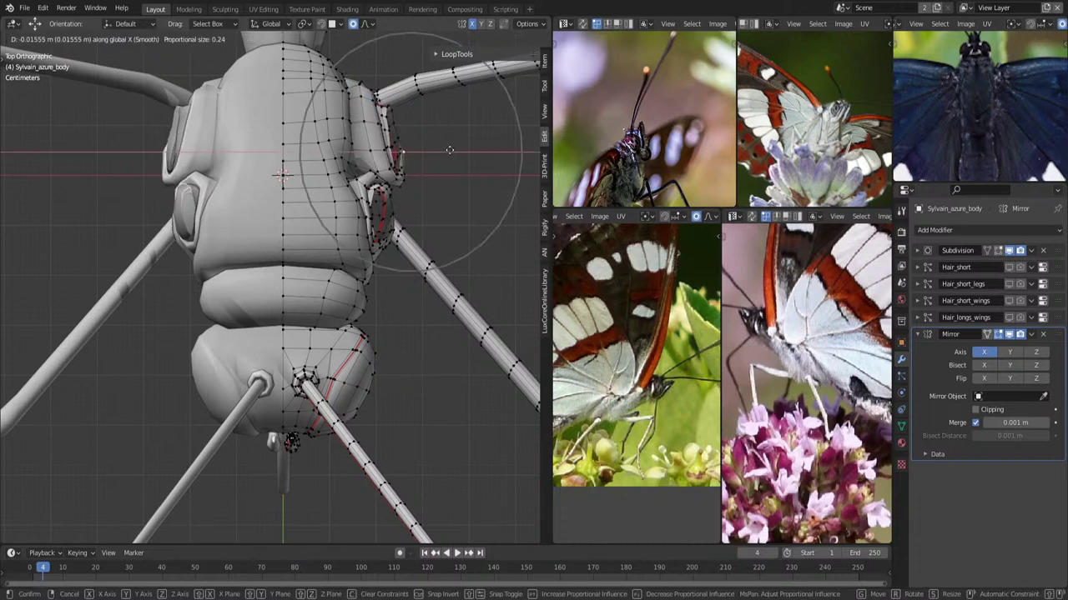
pyautogui.click(438, 150)
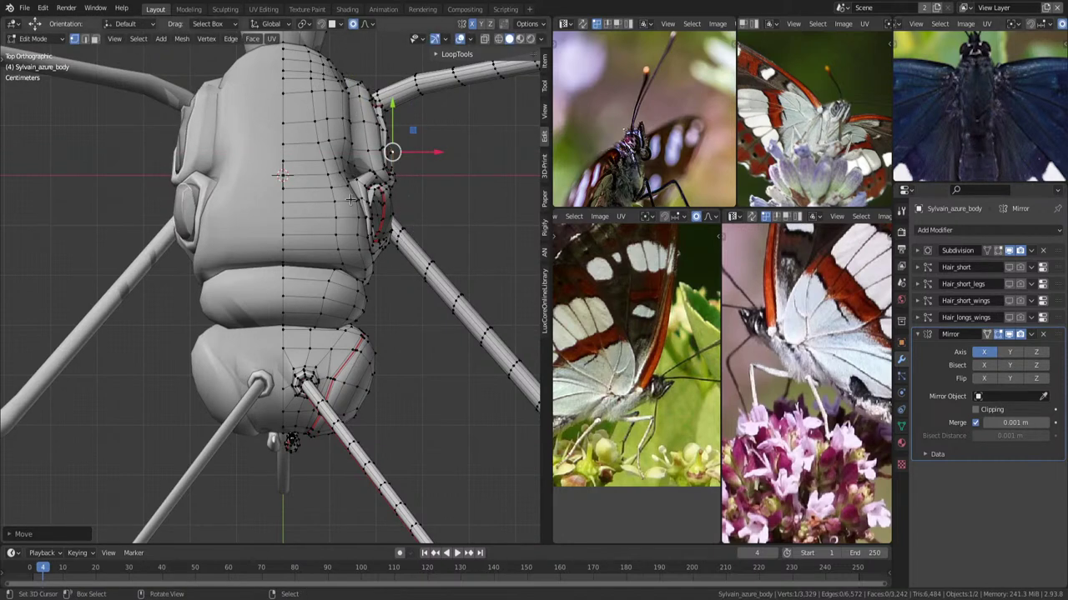
pyautogui.click(353, 319)
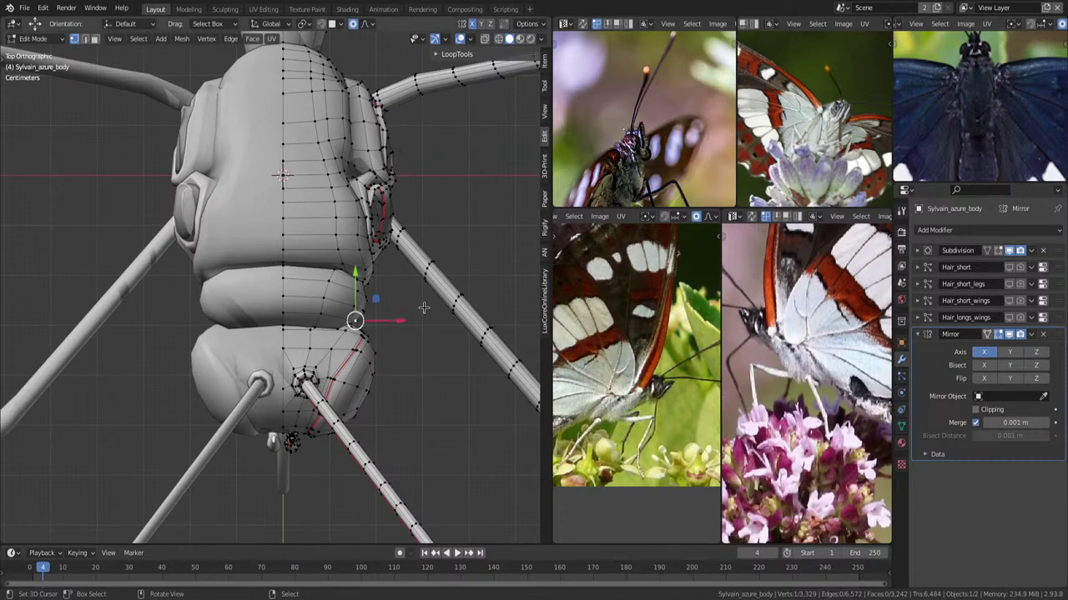
pyautogui.press('g')
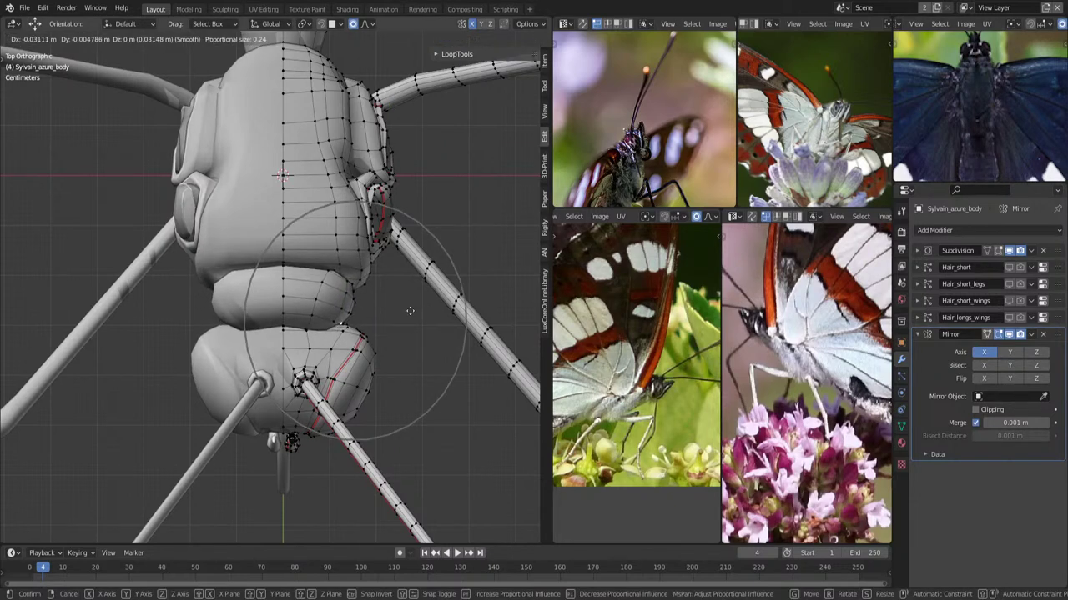
pyautogui.click(409, 310)
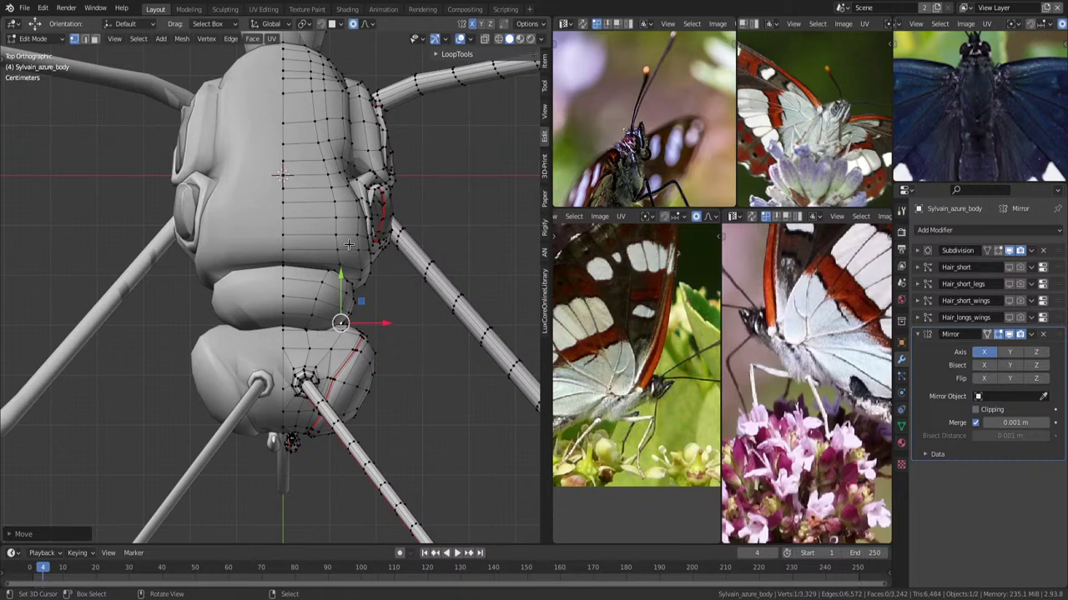
# Move a mid-thorax vertex and the vertex near the leg sideways along X.
pyautogui.click(342, 264)
pyautogui.press('g')
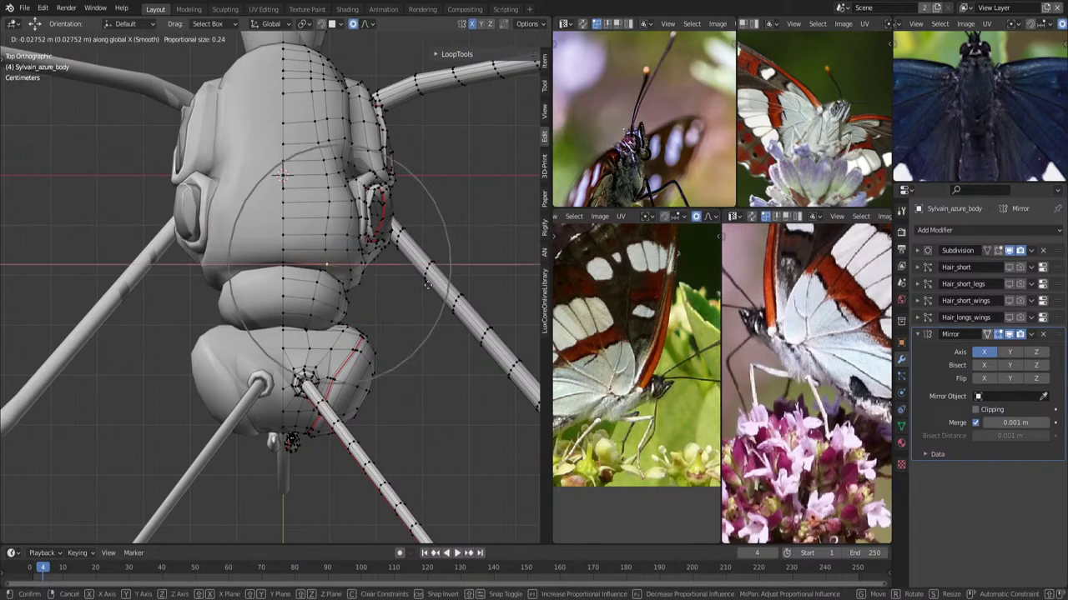
pyautogui.rightClick(428, 284)
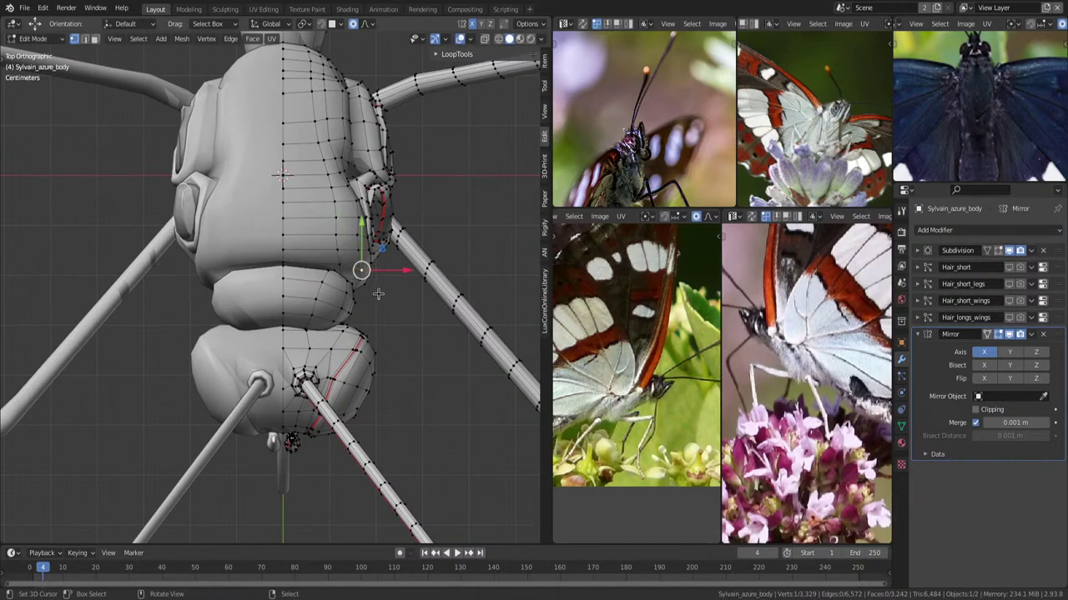
pyautogui.press('g')
pyautogui.press('x')
pyautogui.click(472, 299)
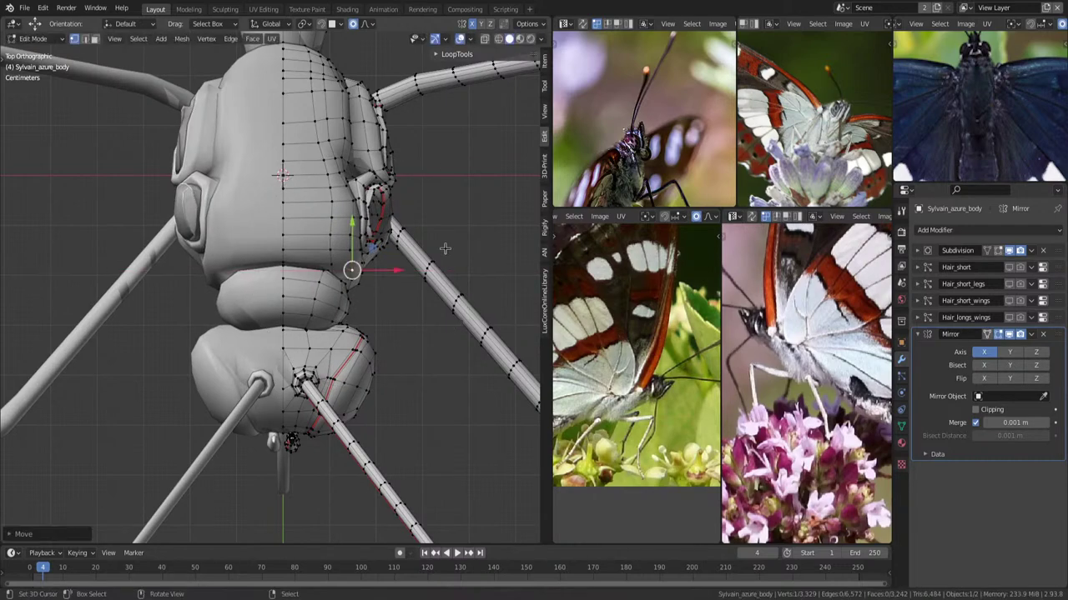
pyautogui.click(340, 170)
pyautogui.press('g')
pyautogui.press('x')
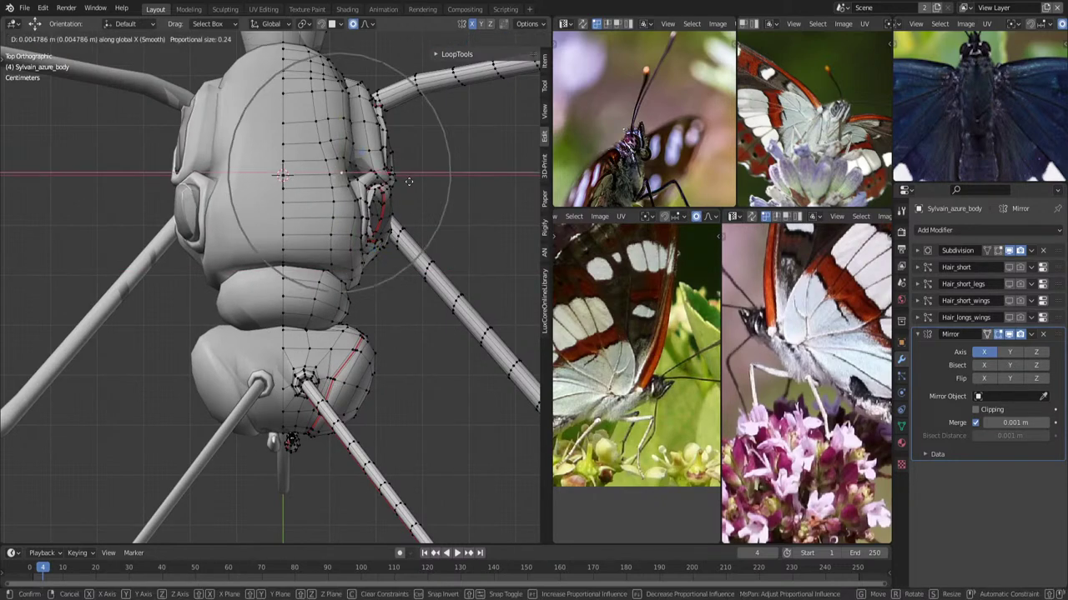
pyautogui.click(432, 233)
pyautogui.moveTo(432, 233)
pyautogui.mouseDown(button='middle')
pyautogui.moveTo(362, 289)
pyautogui.moveTo(398, 313)
pyautogui.mouseUp(button='middle')
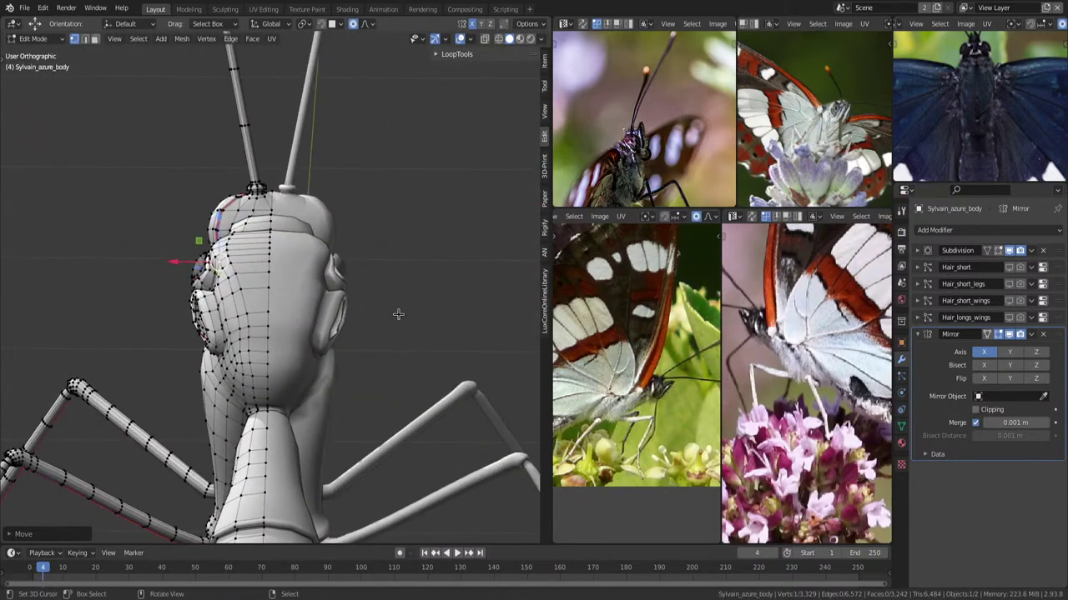
pyautogui.press('KP_7')
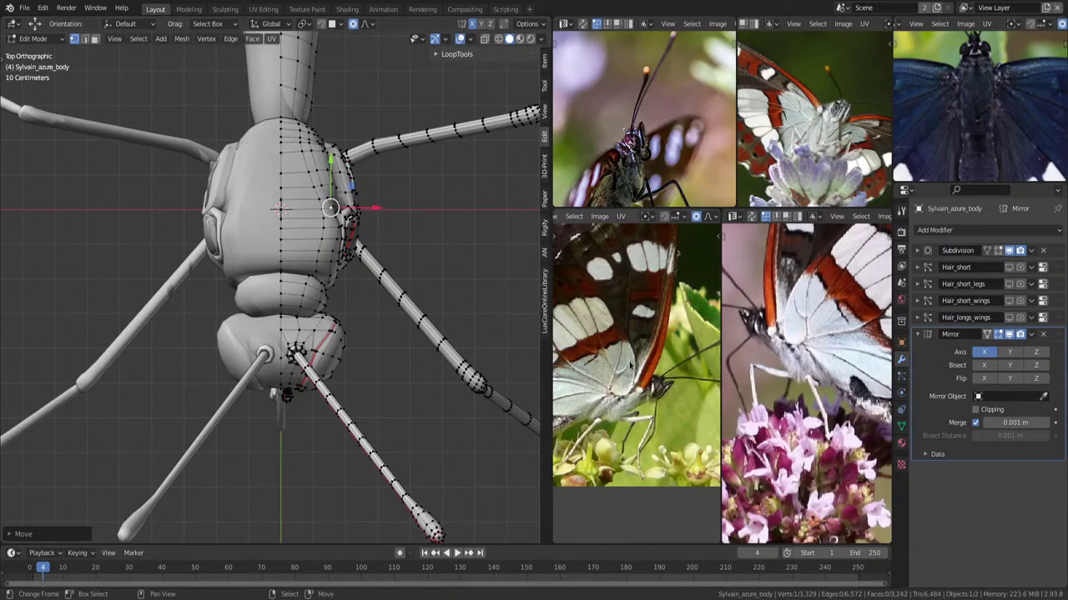
pyautogui.scroll(-2, 687, 153)
pyautogui.scroll(-2, 832, 328)
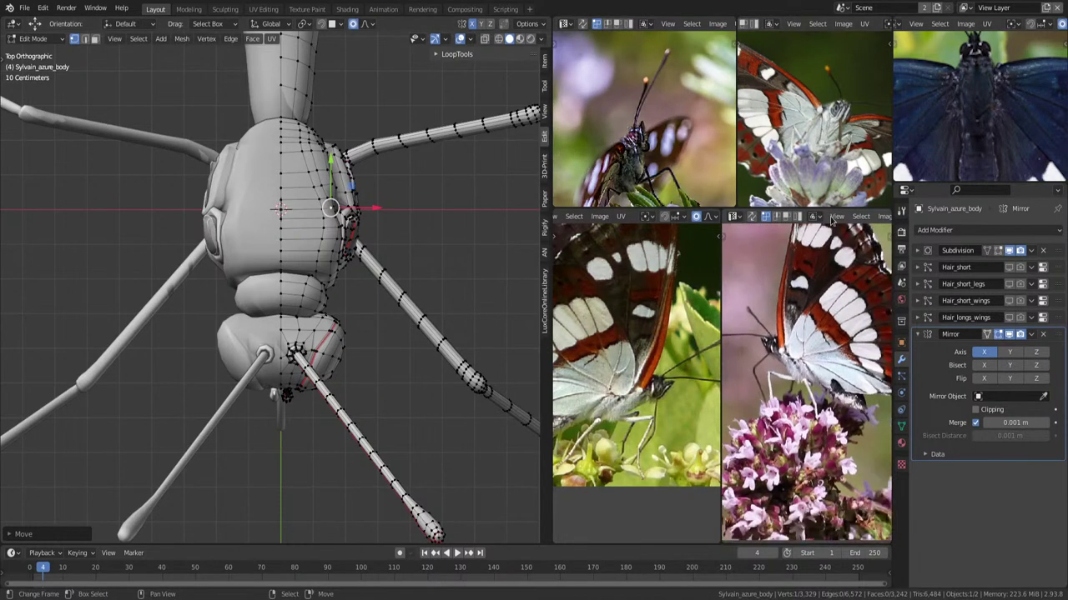
pyautogui.scroll(2, 679, 171)
pyautogui.scroll(2, 680, 171)
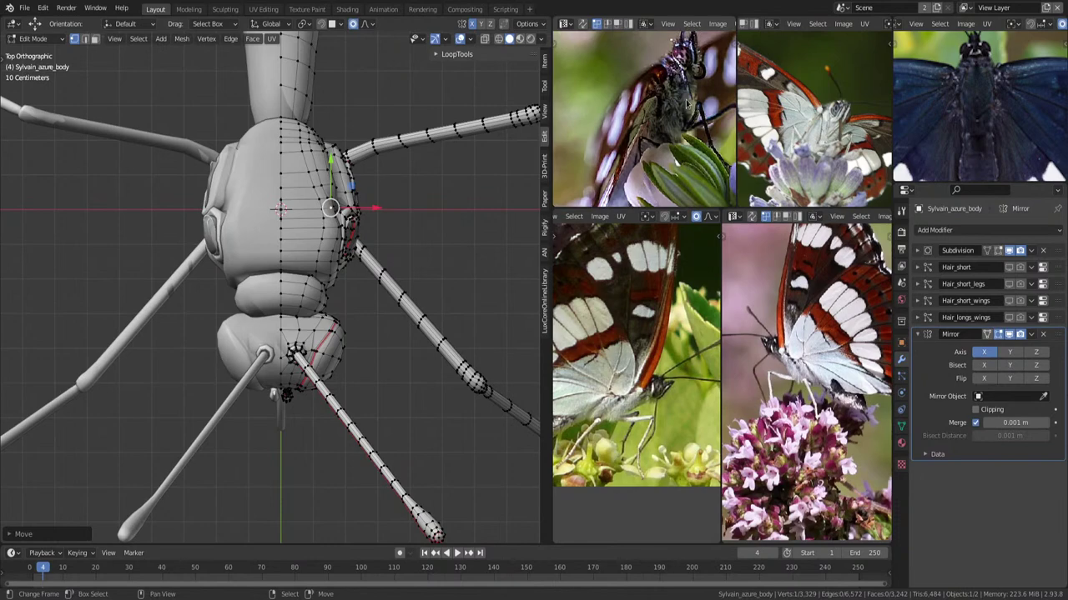
pyautogui.scroll(3, 986, 109)
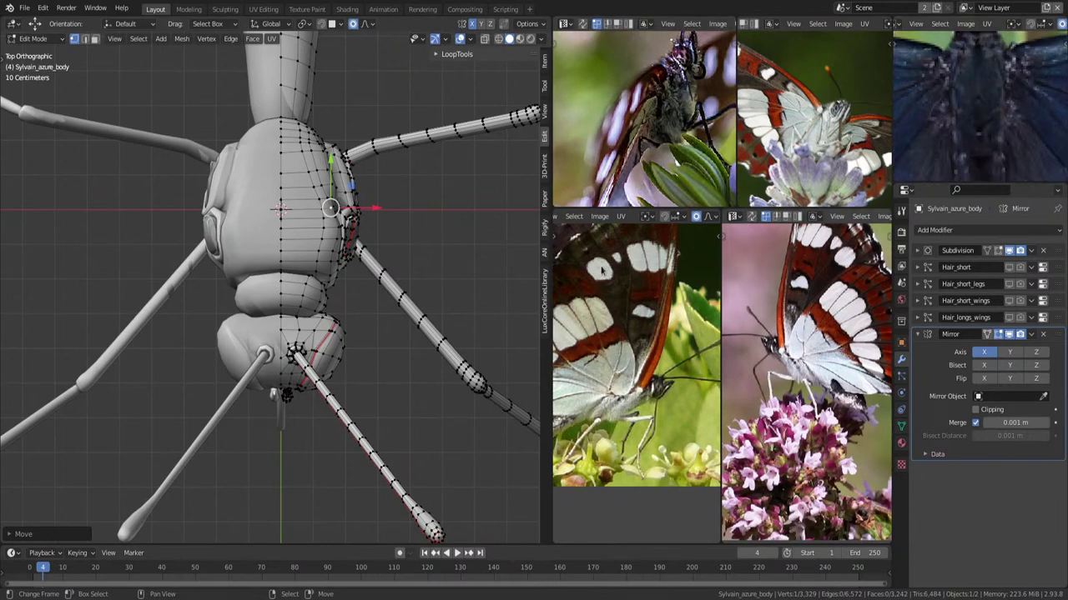
pyautogui.moveTo(392, 224)
pyautogui.mouseDown(button='middle')
pyautogui.moveTo(425, 264)
pyautogui.moveTo(422, 226)
pyautogui.mouseUp(button='middle')
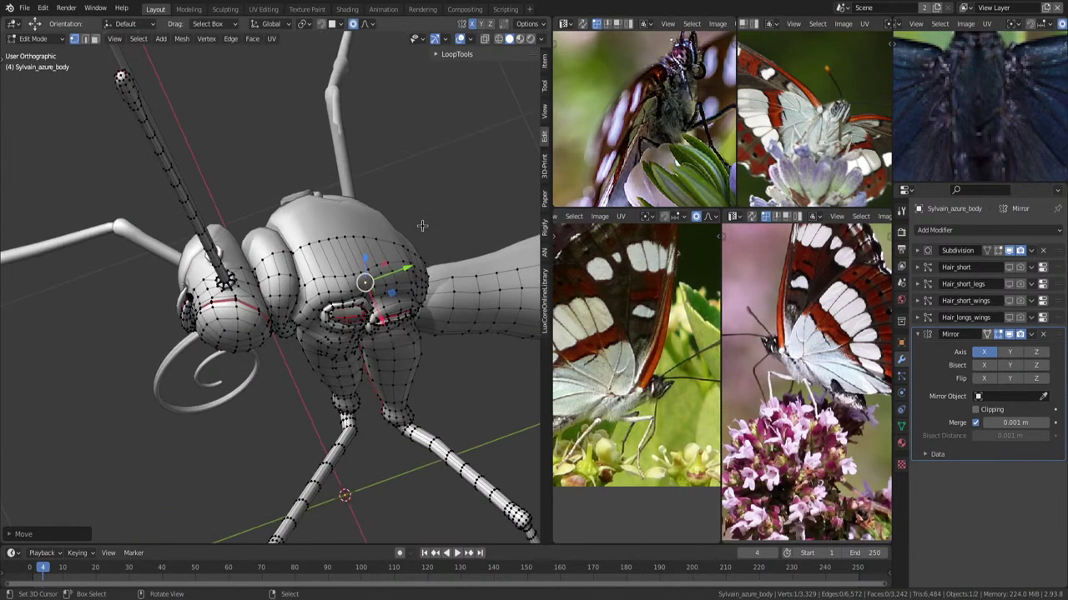
pyautogui.press('KP_3')
# Select the face patch at the thorax joint using shortest-path picking.
pyautogui.keyDown('shift'); pyautogui.moveTo(423, 290); pyautogui.dragTo(377, 268, button='middle'); pyautogui.keyUp('shift')
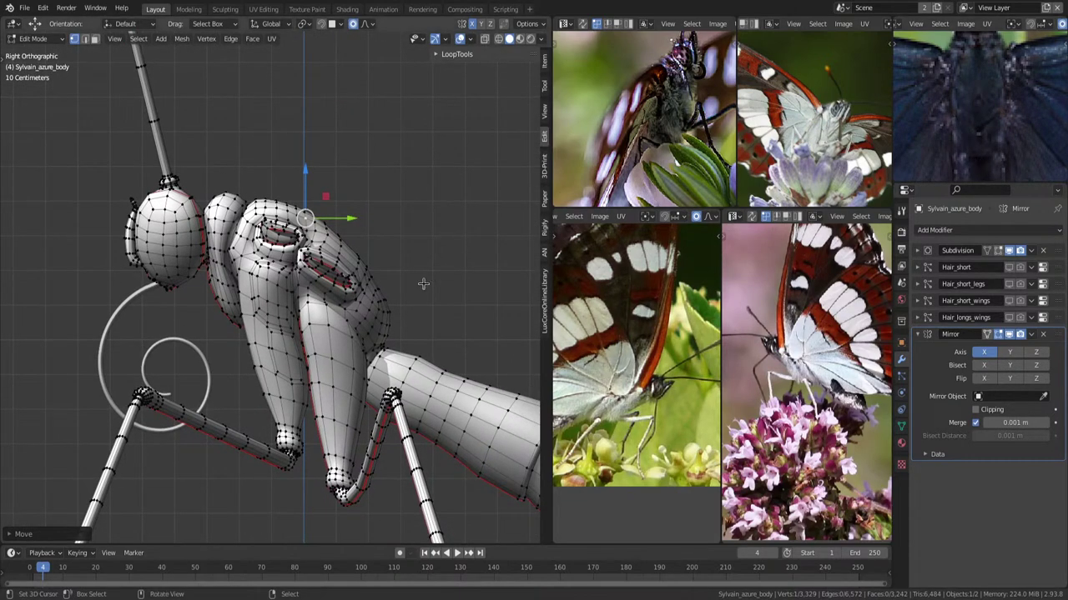
pyautogui.scroll(3, 425, 282)
pyautogui.moveTo(425, 282); pyautogui.dragTo(449, 284, button='middle')
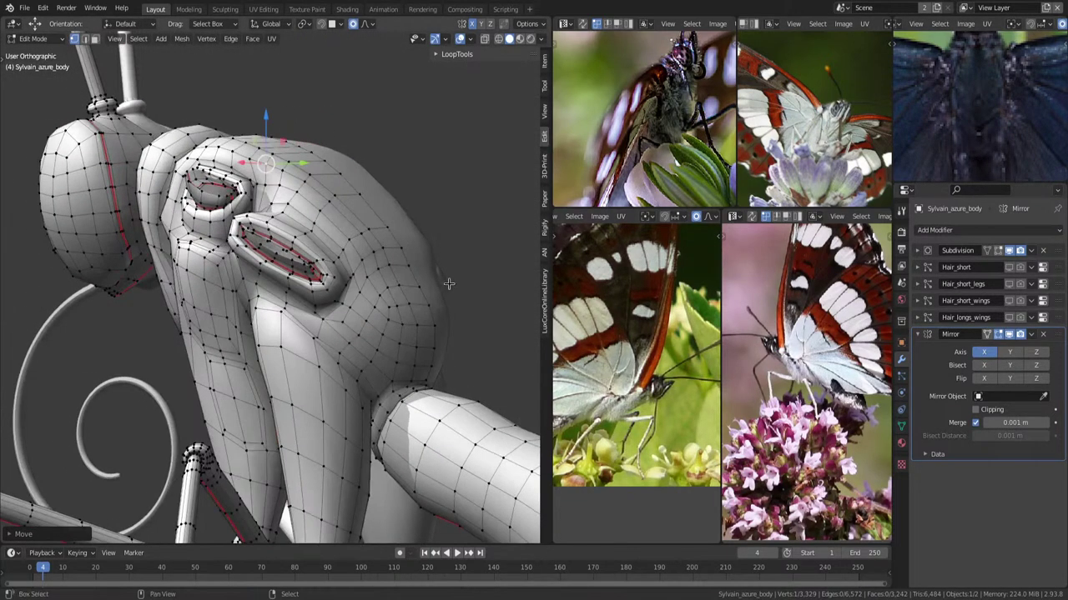
pyautogui.click(351, 345)
pyautogui.keyDown('ctrl'); pyautogui.click(425, 375); pyautogui.keyUp('ctrl')
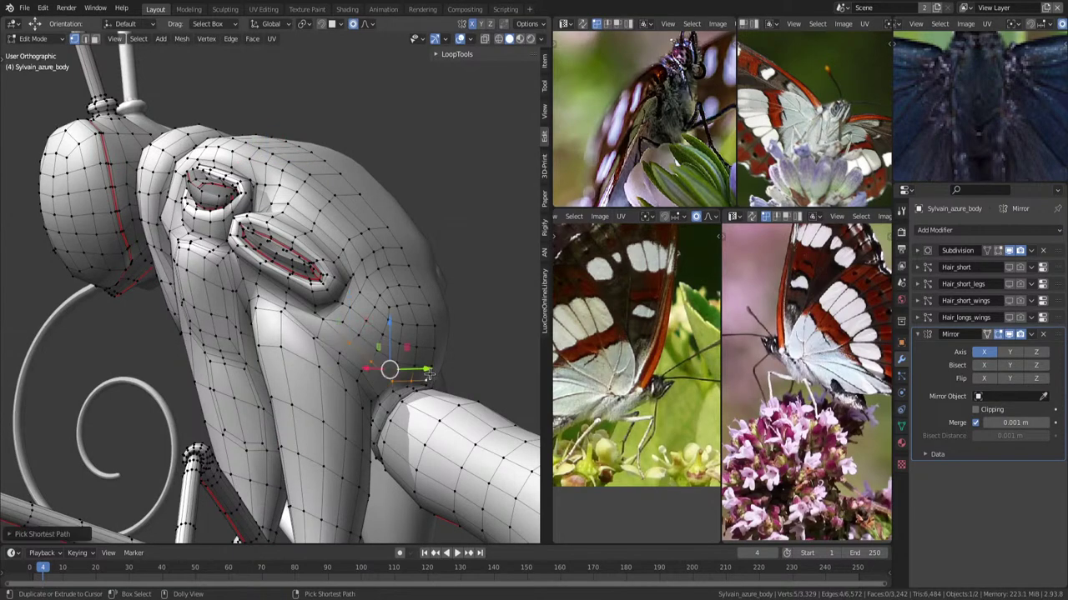
pyautogui.keyDown('ctrl'); pyautogui.keyDown('shift'); pyautogui.click(397, 295); pyautogui.keyUp('shift'); pyautogui.keyUp('ctrl')
# In Right view, shrink the face patch inward along its normals with Alt+S.
pyautogui.press('KP_3')
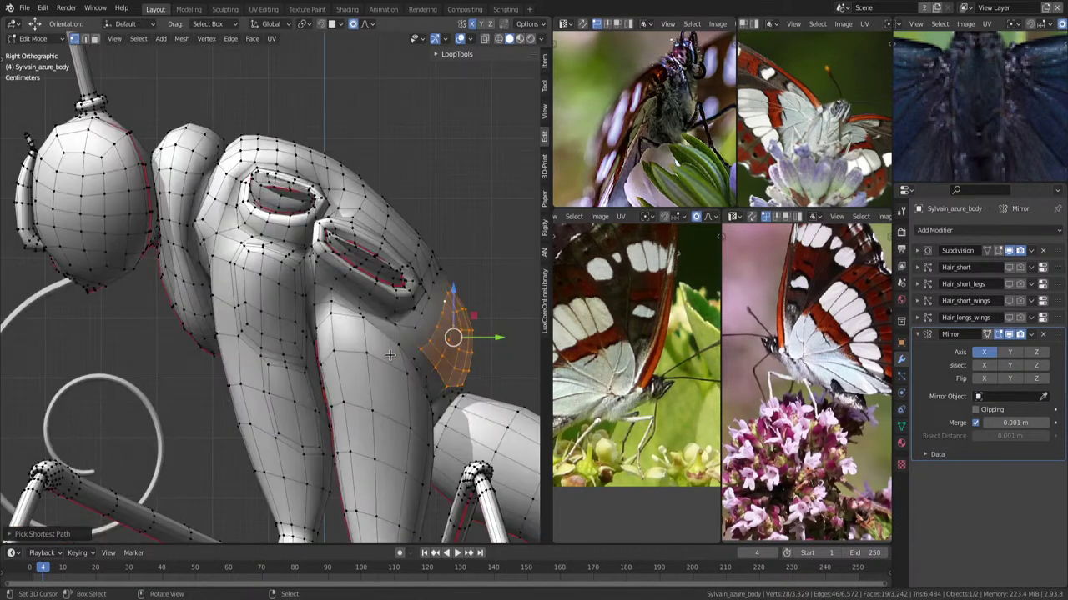
pyautogui.scroll(-2, 429, 367)
pyautogui.keyDown('shift'); pyautogui.moveTo(453, 337); pyautogui.dragTo(422, 347, button='middle'); pyautogui.keyUp('shift')
pyautogui.hotkey('alt', 's')
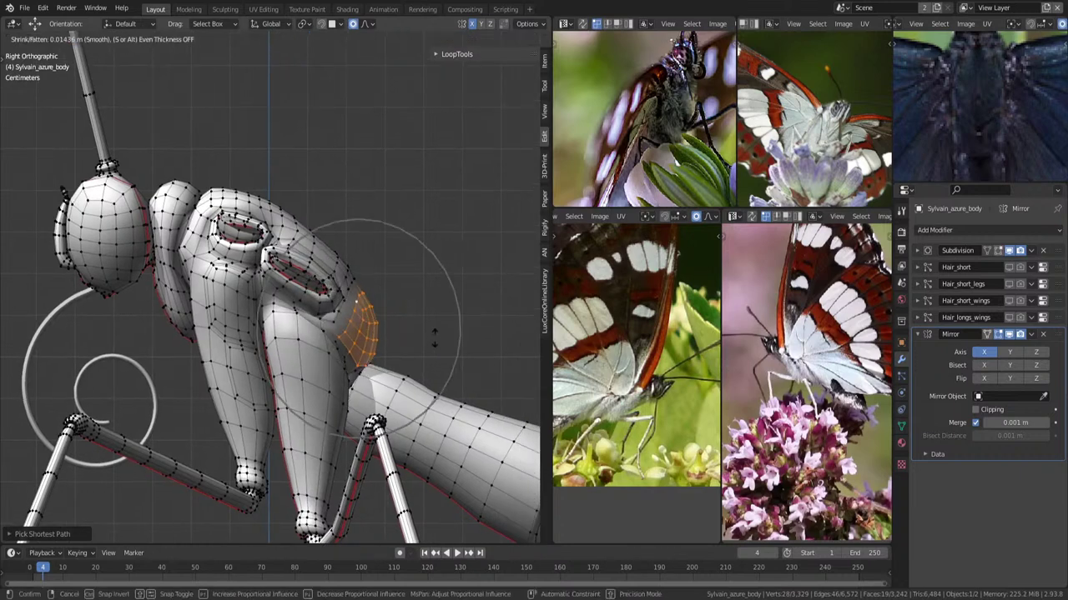
pyautogui.scroll(2, 434, 337)
pyautogui.scroll(1, 434, 337)
pyautogui.click(434, 337)
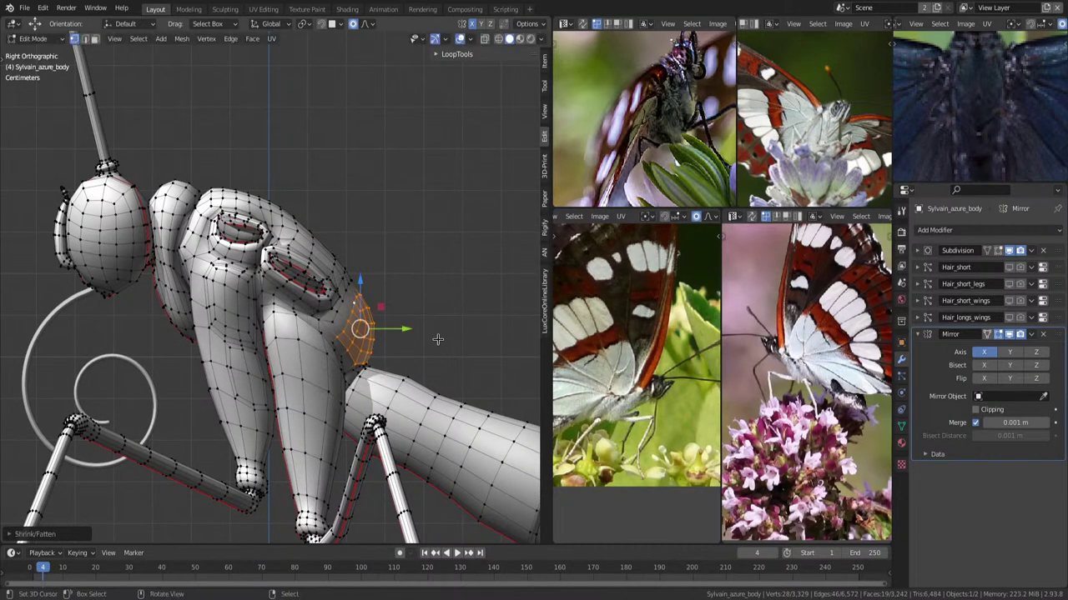
# Move the patch with a tight proportional falloff radius.
pyautogui.press('g')
pyautogui.scroll(2, 439, 341)
pyautogui.scroll(1, 439, 340)
pyautogui.scroll(1, 439, 341)
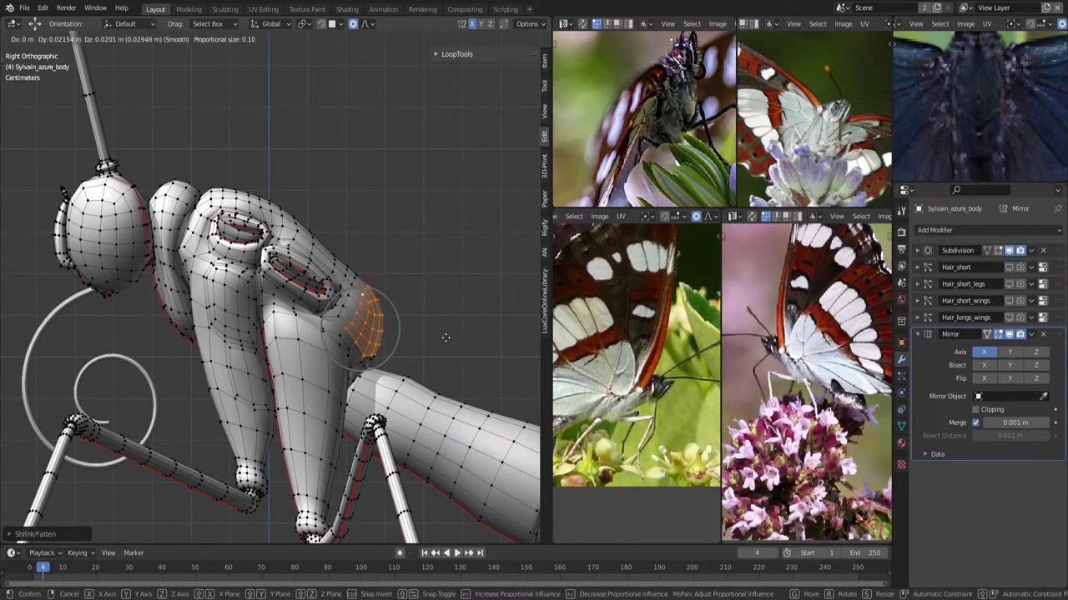
pyautogui.scroll(1, 441, 340)
pyautogui.click(440, 339)
# Inspect the reshaped joint, then return to Right view with X-ray on.
pyautogui.moveTo(440, 339); pyautogui.dragTo(354, 390, button='middle')
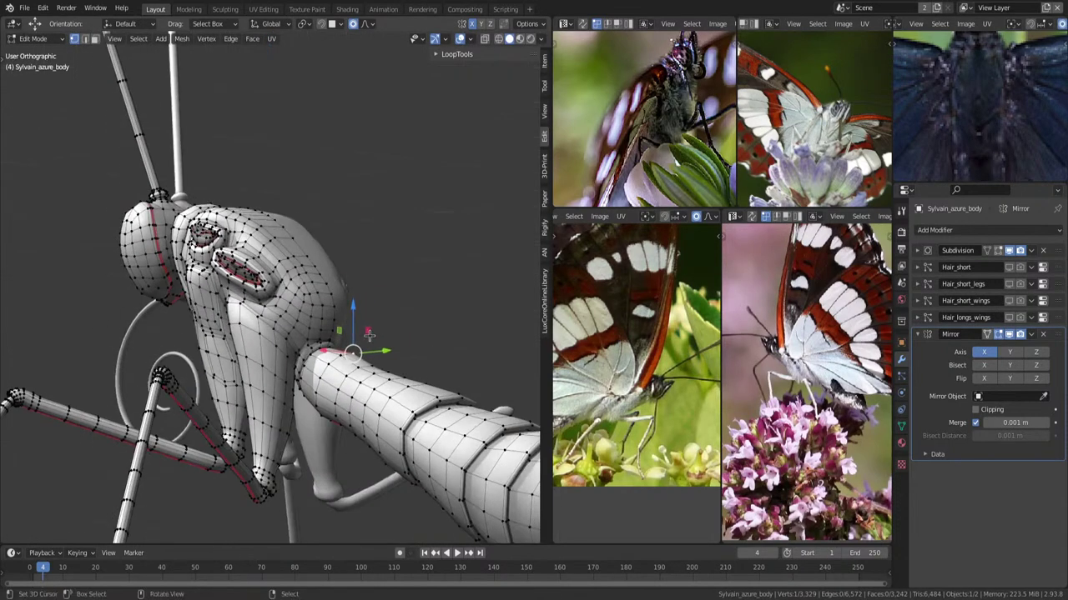
pyautogui.scroll(2, 354, 390)
pyautogui.press('KP_3')
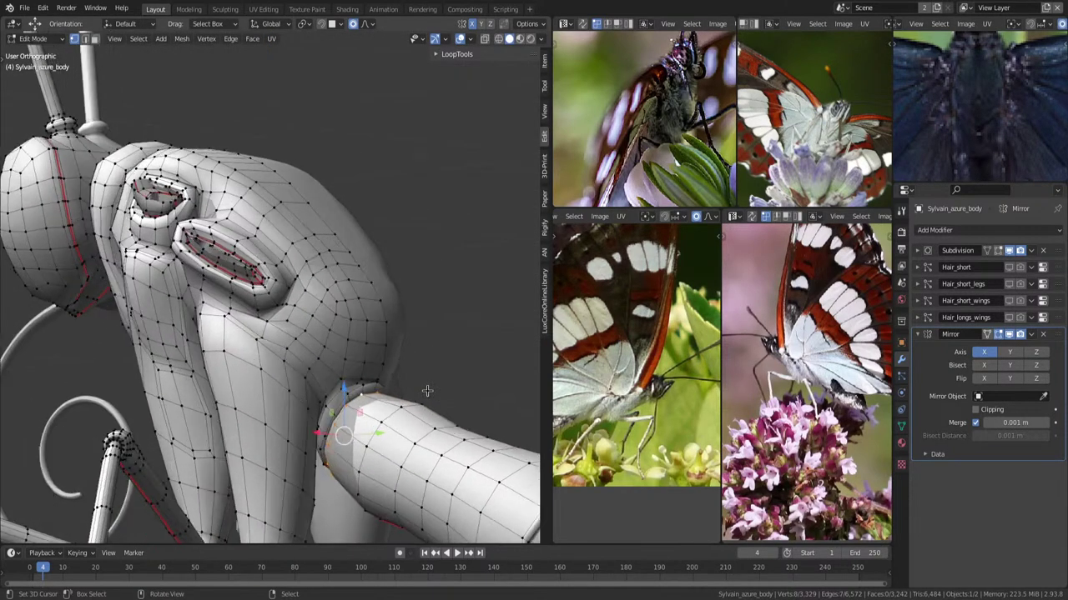
pyautogui.hotkey('alt', 'z')
# Grow the waist selection by one ring of faces toward the abdomen.
pyautogui.press('g')
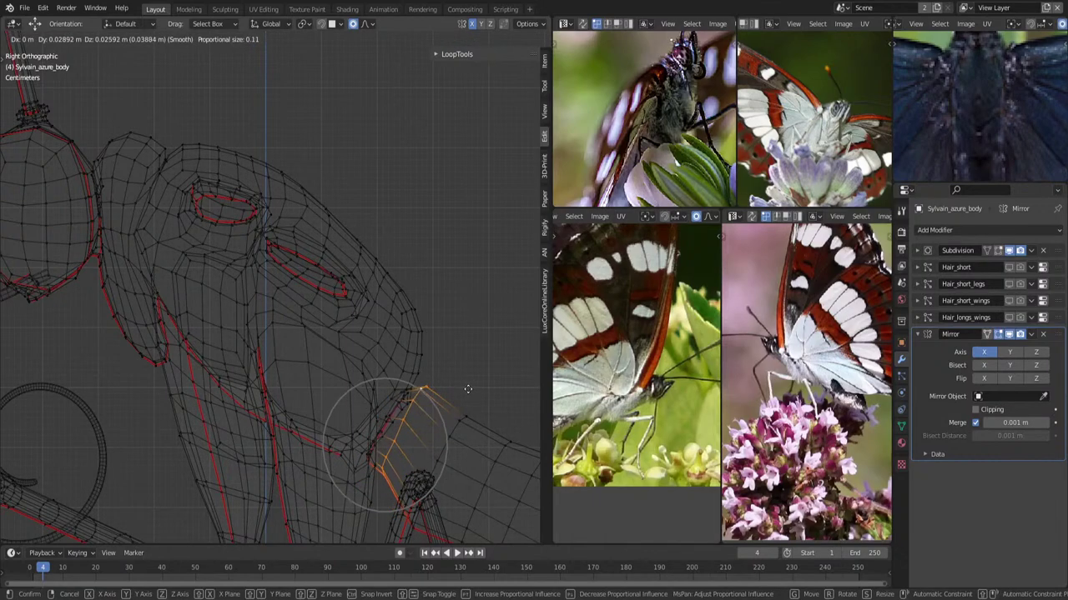
pyautogui.press('Escape')
pyautogui.press('ctrl+KP_Add')
pyautogui.press('ctrl+KP_Add')
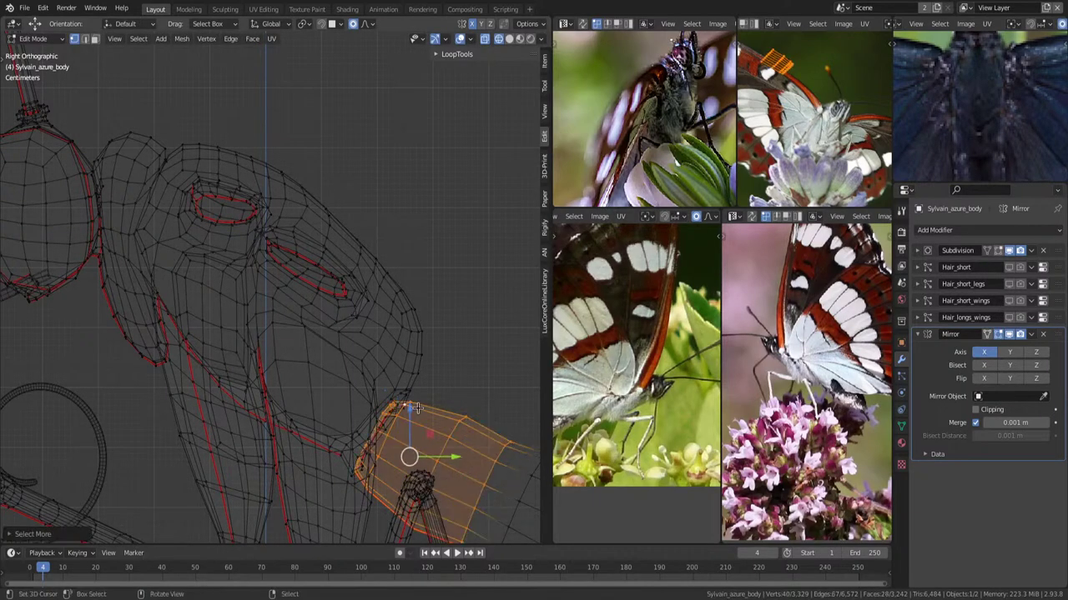
pyautogui.scroll(-2, 416, 408)
pyautogui.keyDown('shift'); pyautogui.moveTo(416, 408); pyautogui.dragTo(414, 359, button='middle'); pyautogui.keyUp('shift')
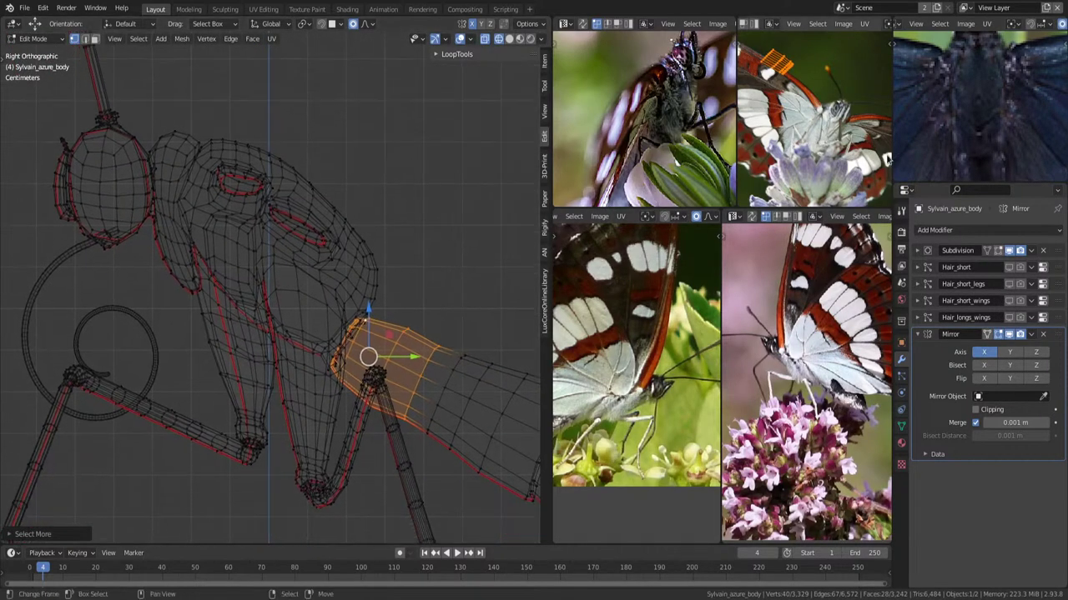
pyautogui.scroll(2, 661, 388)
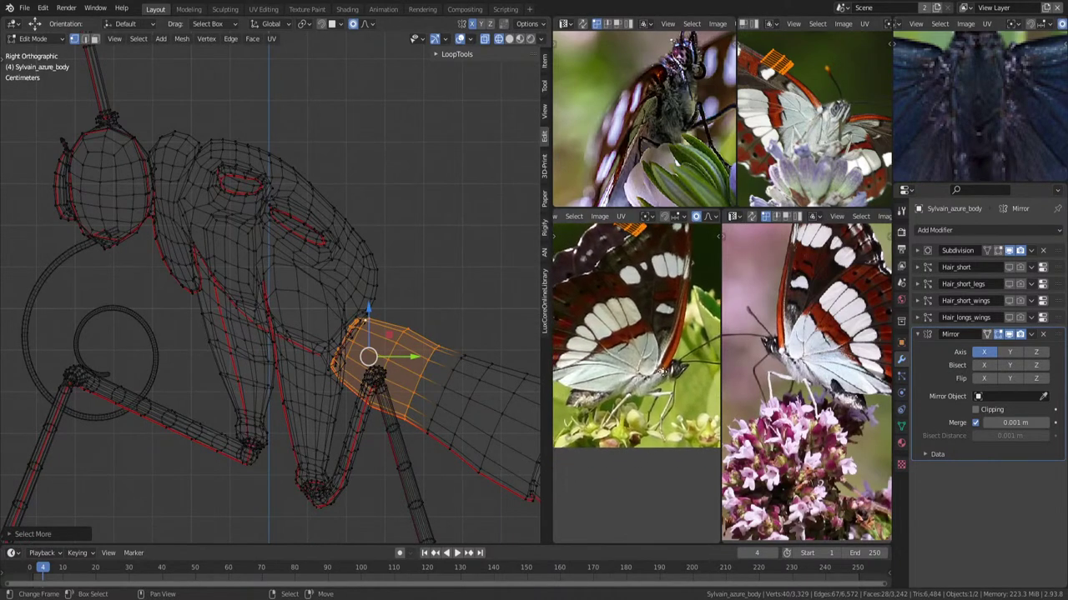
pyautogui.scroll(-2, 418, 396)
pyautogui.press('g')
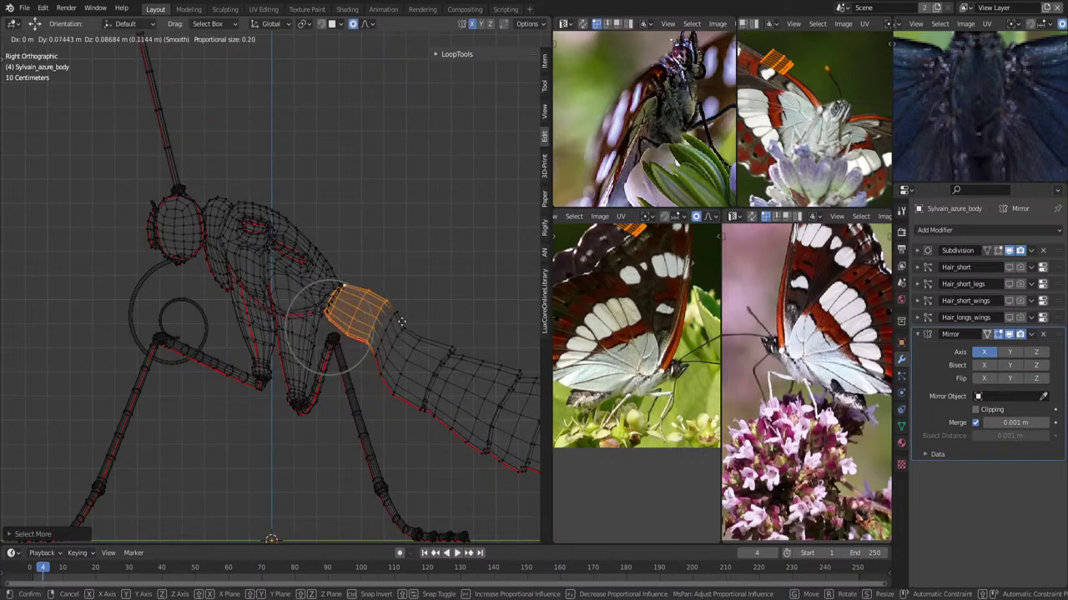
pyautogui.press('Escape')
# Keep only the front abdomen ring and lift it up and forward with soft falloff.
pyautogui.scroll(3, 398, 322)
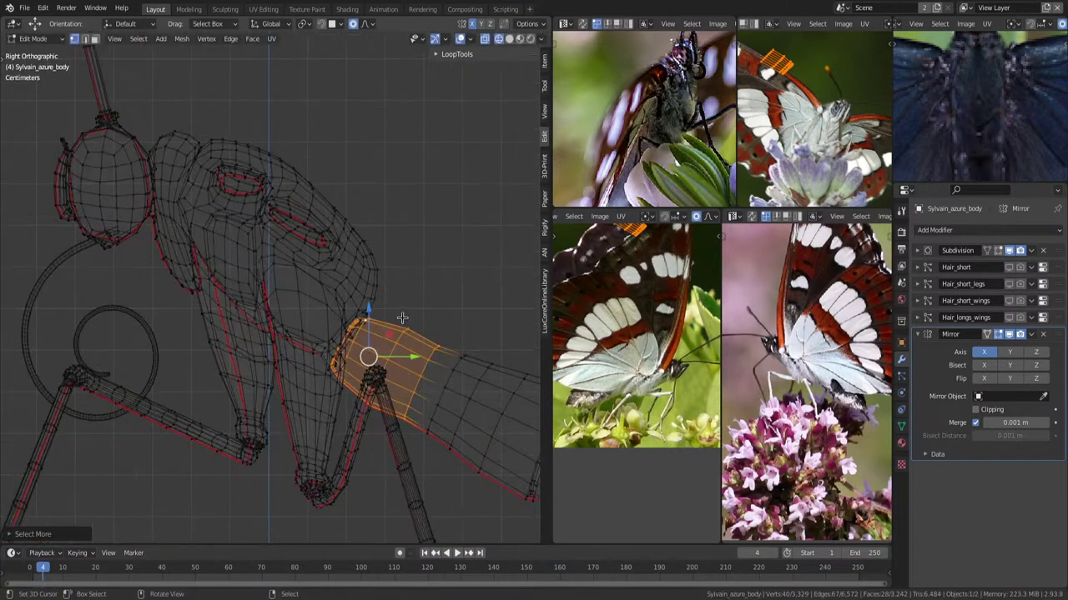
pyautogui.press('c')
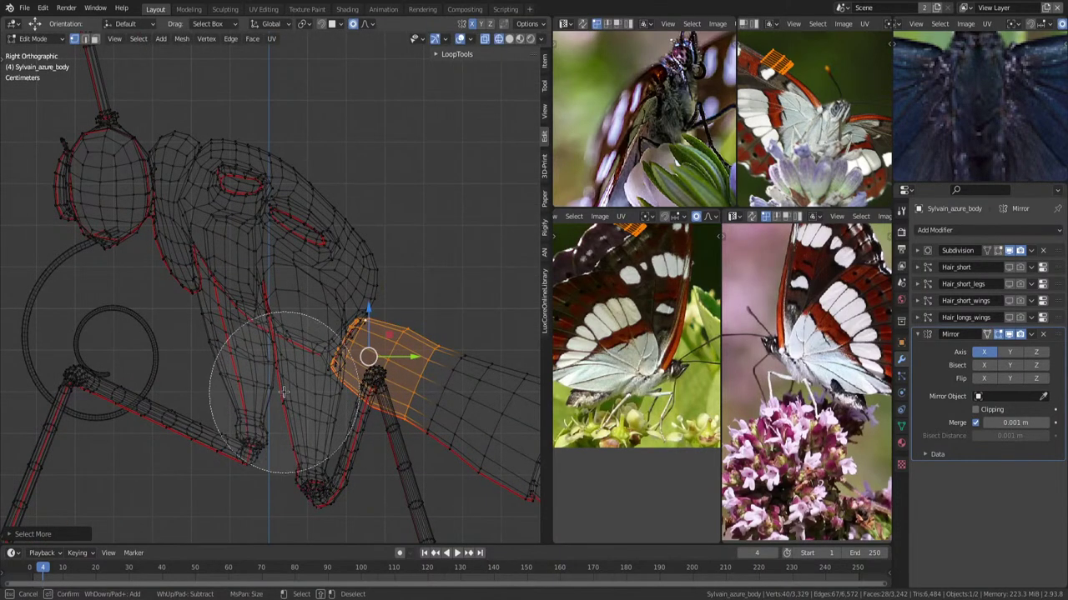
pyautogui.moveTo(275, 381); pyautogui.dragTo(369, 453, button='middle')
pyautogui.press('Escape')
pyautogui.press('g')
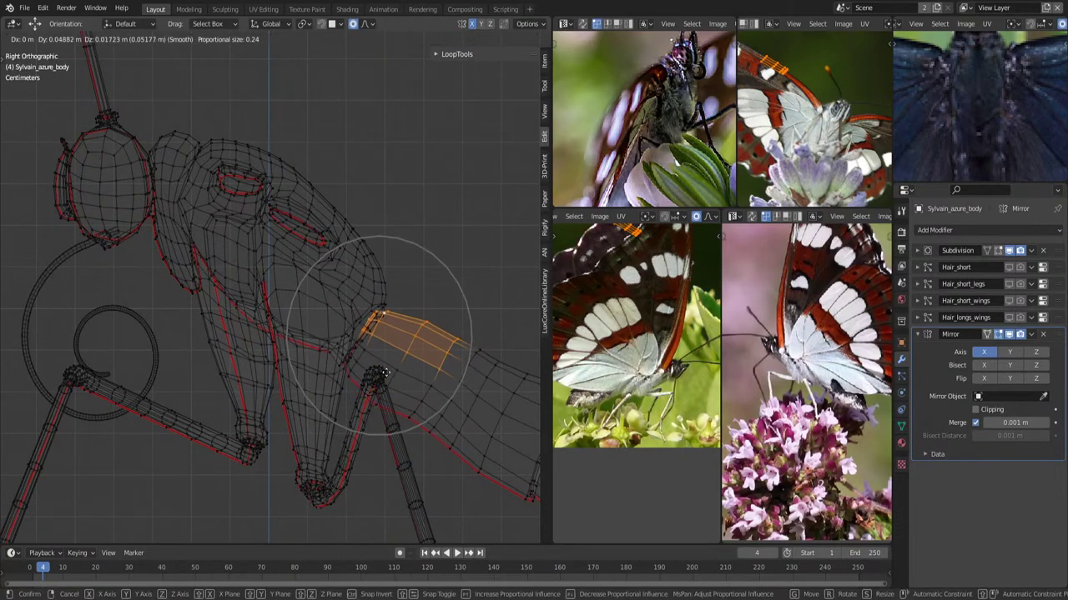
pyautogui.click(390, 358)
# Circle-select the abdomen tip and raise it slightly, about 0.039 m.
pyautogui.scroll(-2, 380, 342)
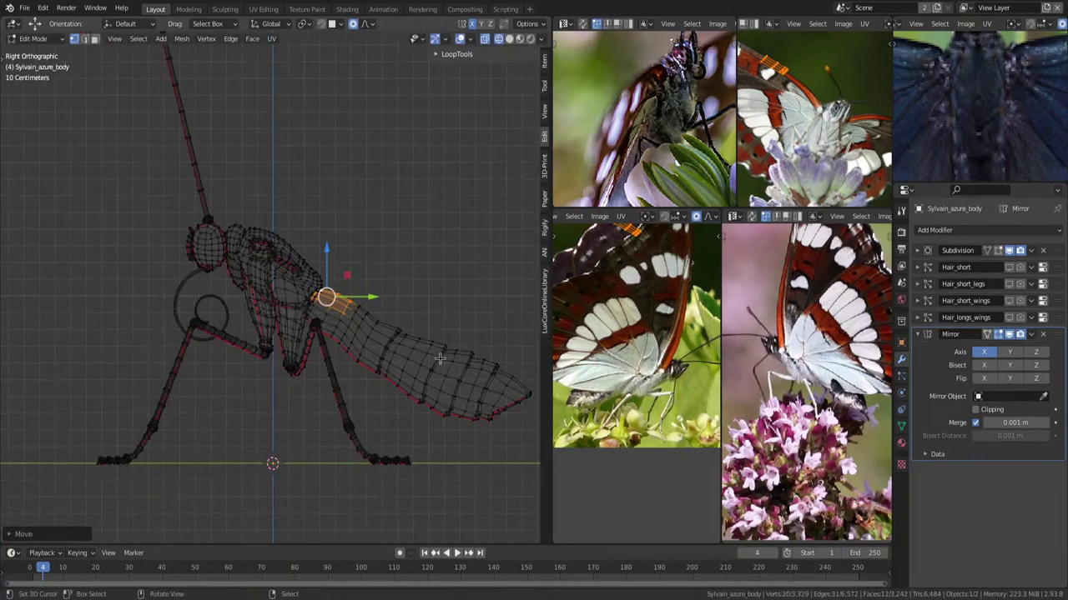
pyautogui.scroll(-2, 359, 307)
pyautogui.scroll(3, 390, 315)
pyautogui.hotkey('alt', 'a')
pyautogui.scroll(-3, 430, 332)
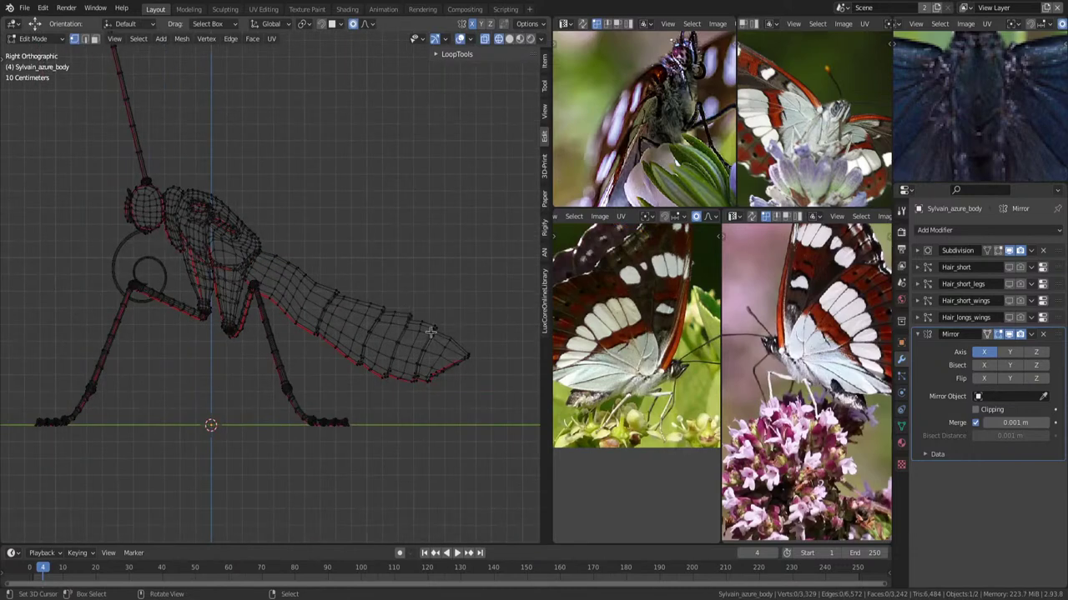
pyautogui.press('c')
pyautogui.moveTo(460, 345); pyautogui.dragTo(454, 354)
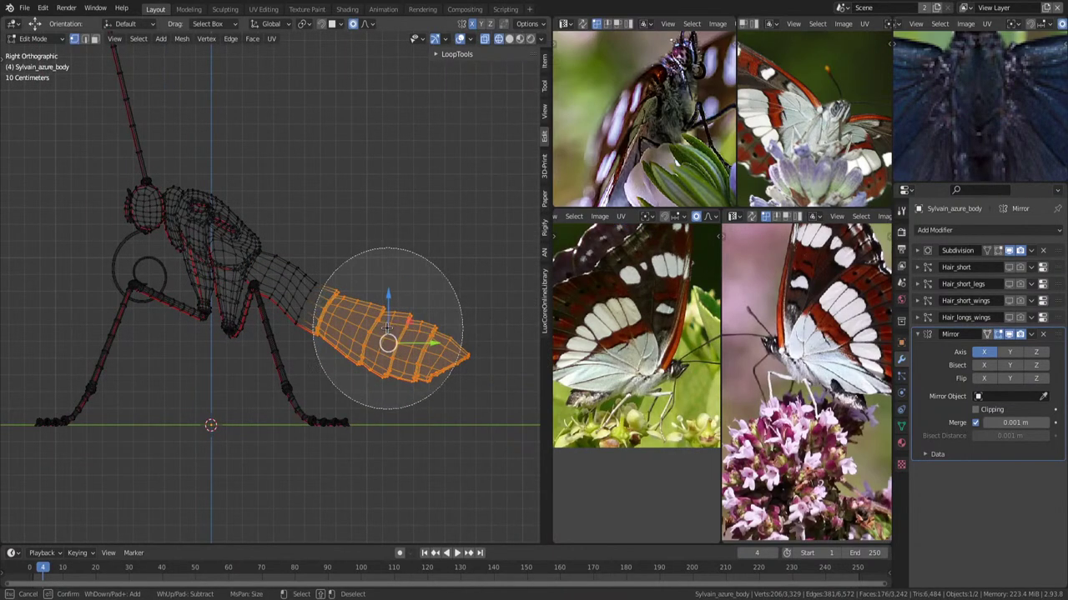
pyautogui.rightClick(369, 309)
pyautogui.press('g')
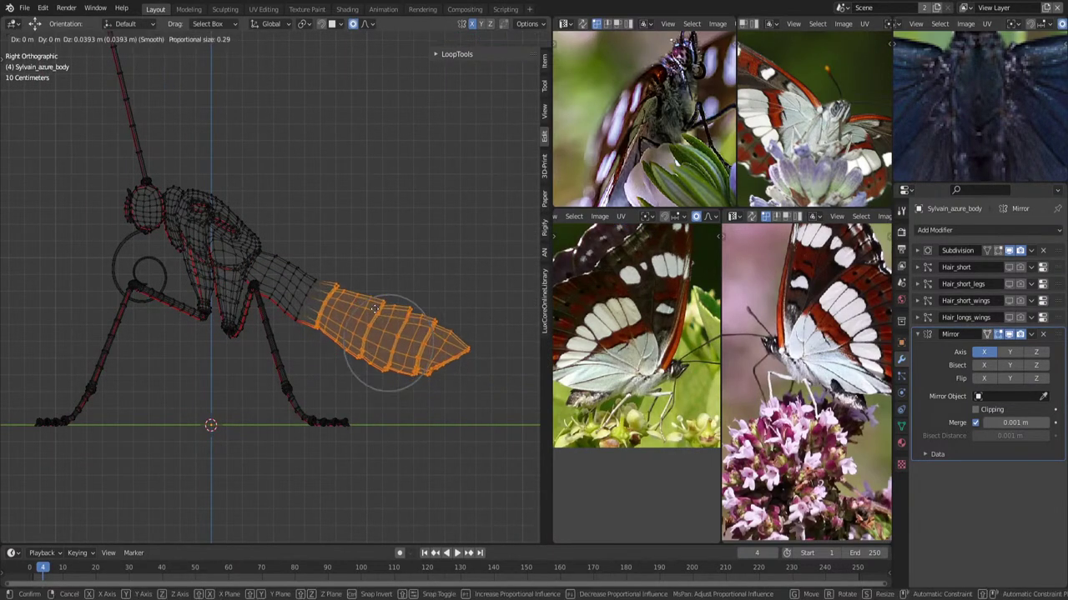
pyautogui.click(361, 301)
# Delete two edge loops at the abdomen waist, leaving the mesh at 3,305 vertices.
pyautogui.scroll(6, 360, 302)
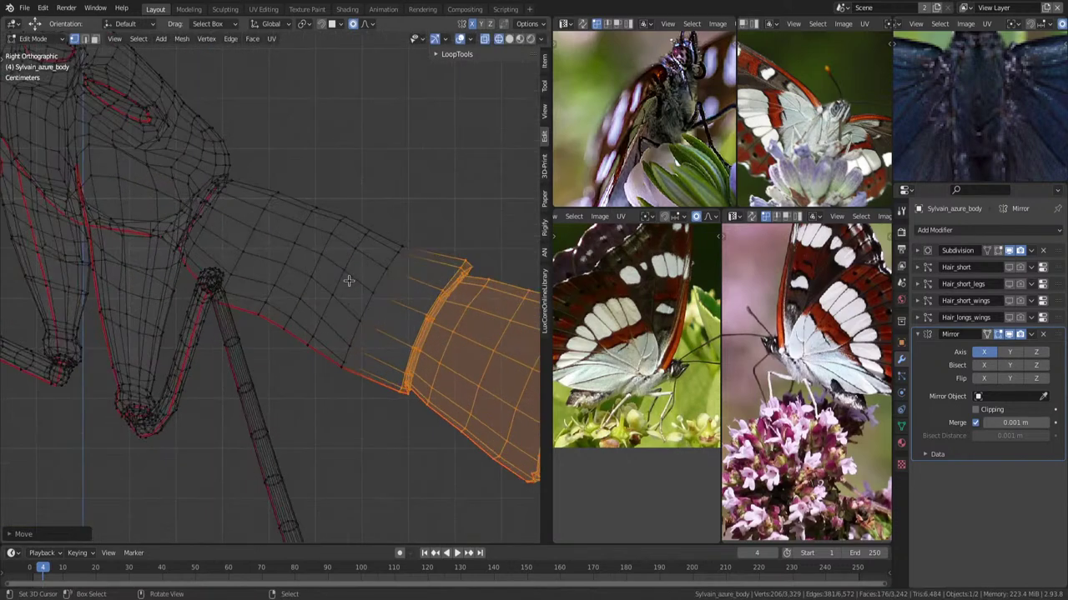
pyautogui.hotkey('alt', 'a')
pyautogui.rightClick(376, 288)
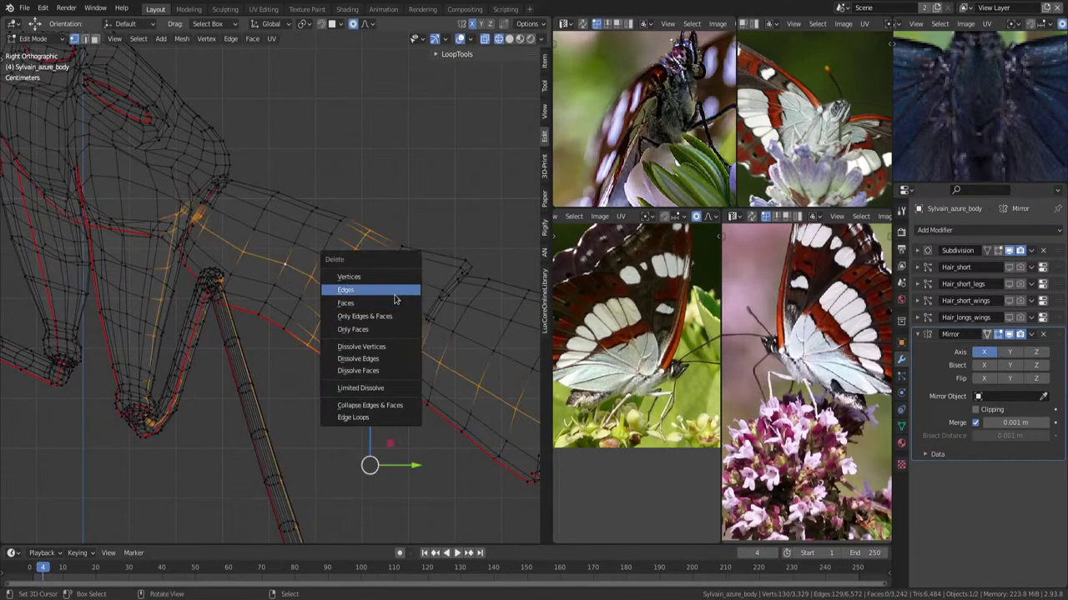
pyautogui.click(385, 289)
pyautogui.rightClick(413, 295)
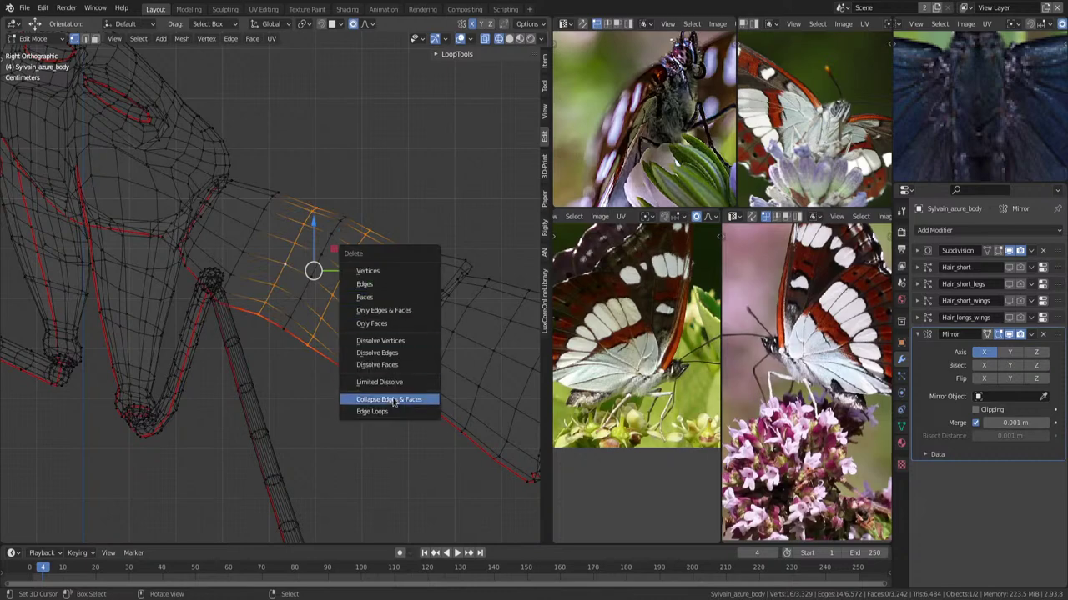
pyautogui.click(391, 410)
pyautogui.keyDown('alt'); pyautogui.click(305, 288); pyautogui.keyUp('alt')
pyautogui.rightClick(405, 324)
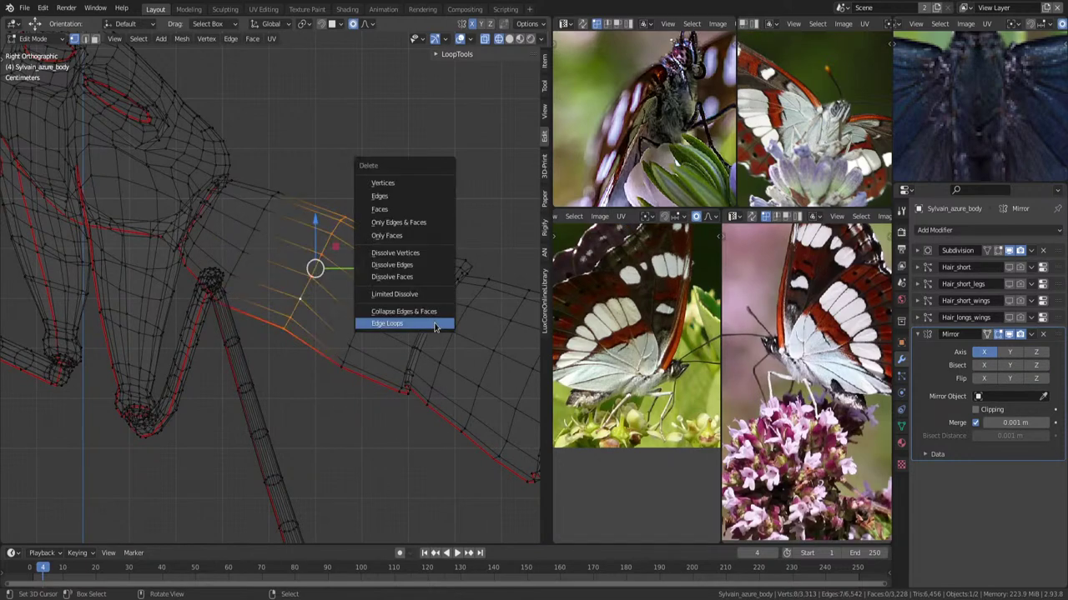
pyautogui.click(405, 325)
pyautogui.hotkey('shift', 'z')
pyautogui.moveTo(405, 290)
pyautogui.mouseDown(button='middle')
pyautogui.moveTo(358, 290)
pyautogui.moveTo(429, 284)
pyautogui.mouseUp(button='middle')
pyautogui.press('KP_3')
# Circle-select most of the abdomen and shift it about 0.12 m up and forward.
pyautogui.hotkey('shift', 'z')
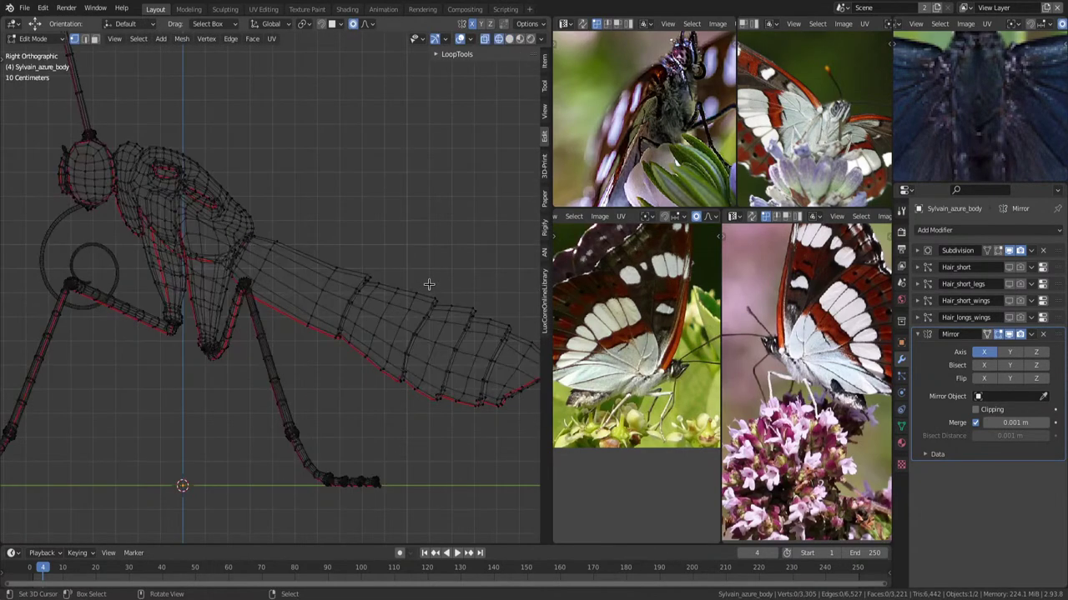
pyautogui.scroll(-1, 431, 300)
pyautogui.scroll(-1, 409, 296)
pyautogui.press('c')
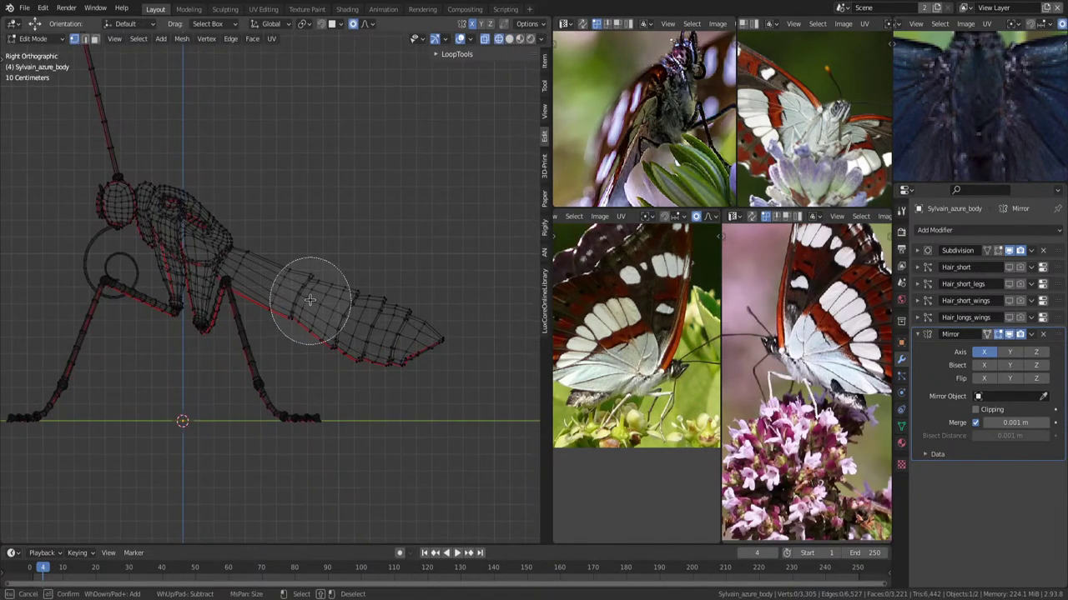
pyautogui.moveTo(287, 297)
pyautogui.mouseDown()
pyautogui.moveTo(389, 337)
pyautogui.moveTo(346, 317)
pyautogui.mouseUp()
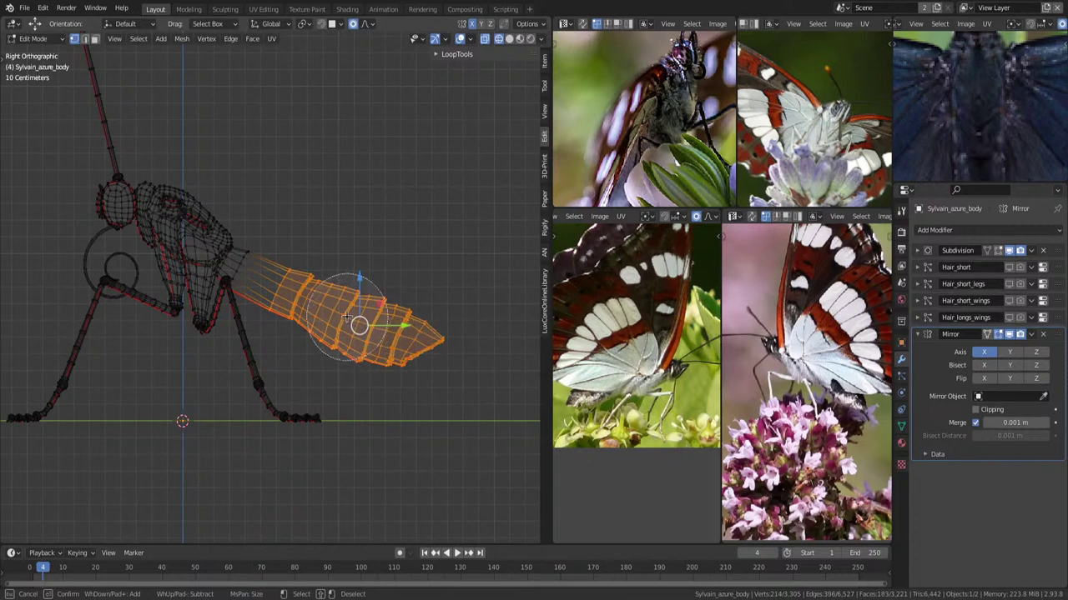
pyautogui.rightClick(308, 300)
pyautogui.scroll(-2, 1016, 112)
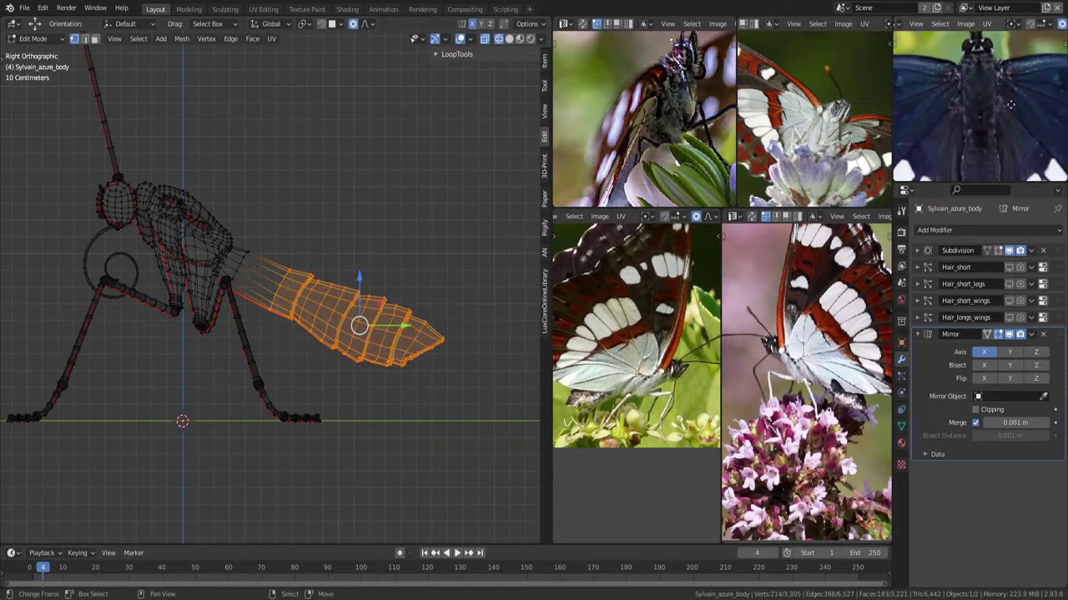
pyautogui.scroll(-2, 1017, 112)
pyautogui.scroll(-1, 1017, 111)
pyautogui.scroll(-1, 1017, 112)
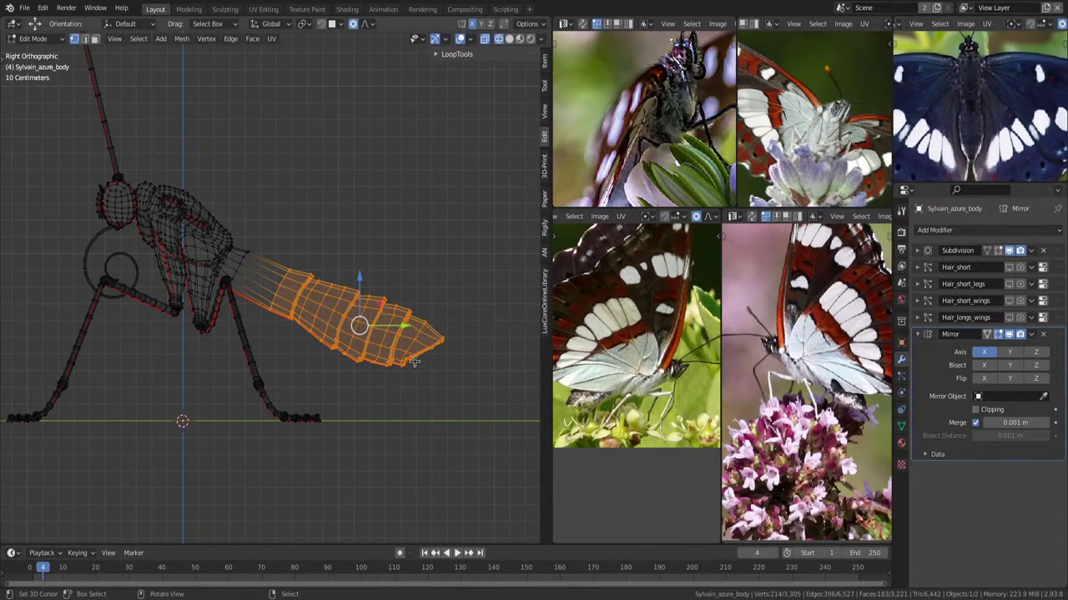
pyautogui.press('g')
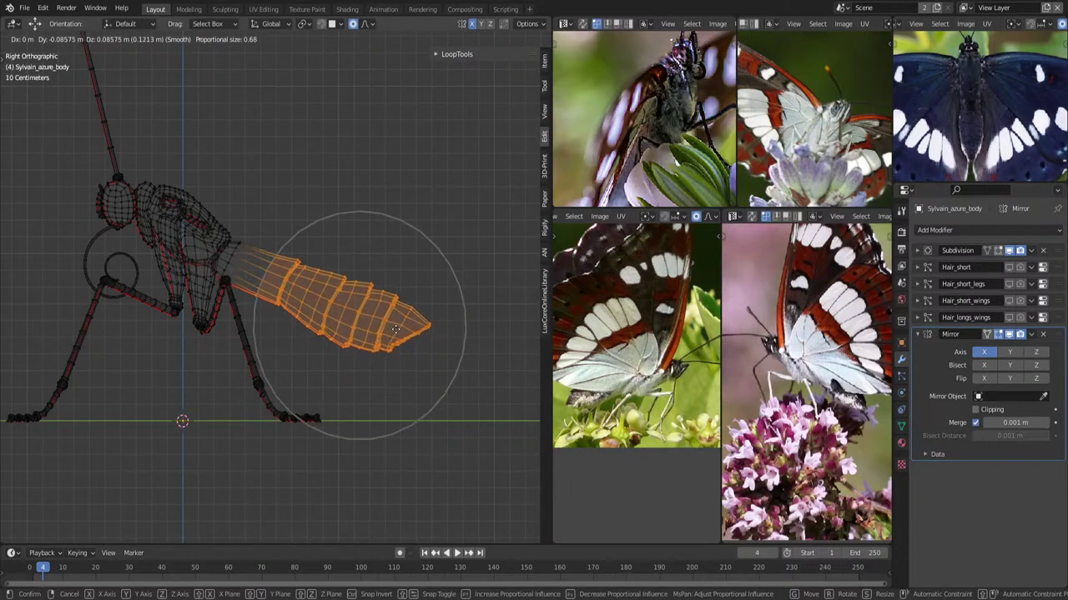
pyautogui.click(395, 327)
# Nudge the front abdomen loop and a joint vertex with soft falloff.
pyautogui.scroll(2, 345, 306)
pyautogui.scroll(3, 250, 251)
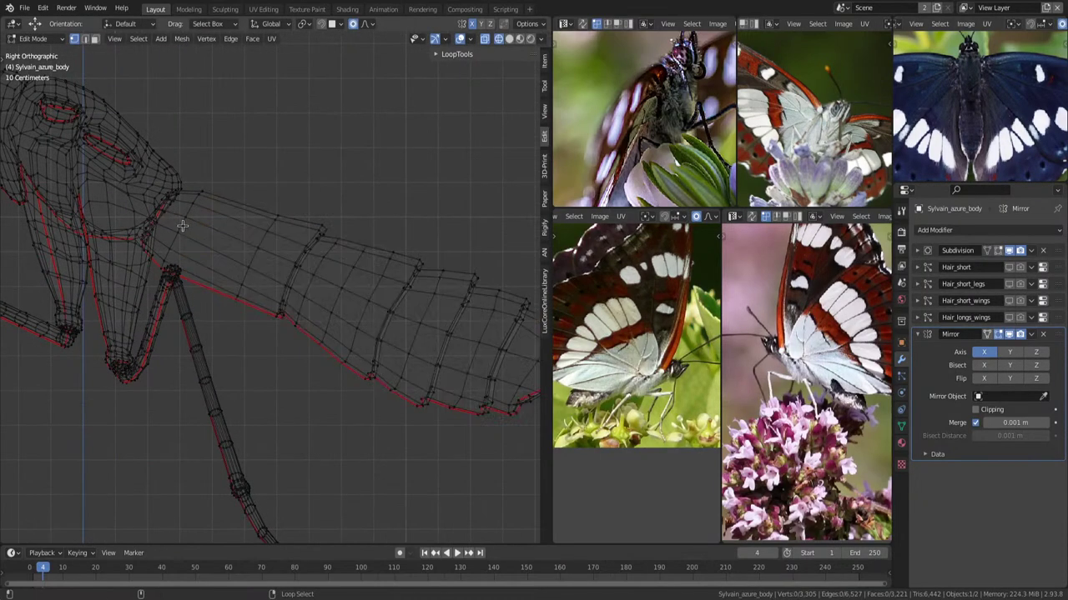
pyautogui.keyDown('alt'); pyautogui.click(228, 234); pyautogui.keyUp('alt')
pyautogui.press('g')
pyautogui.scroll(3, 209, 188)
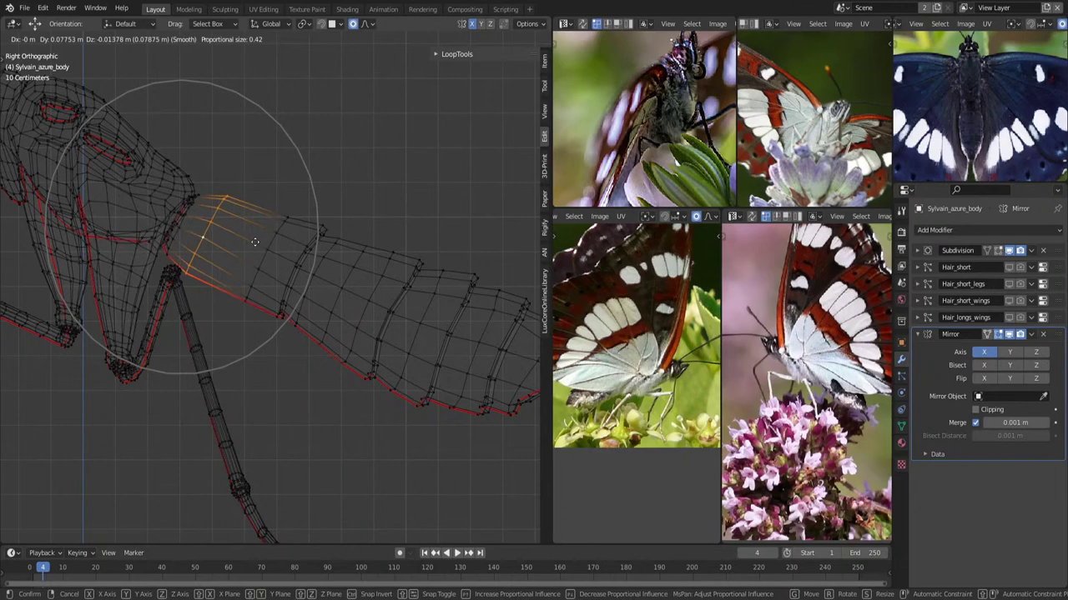
pyautogui.click(204, 174)
pyautogui.click(190, 173)
pyautogui.press('g')
pyautogui.scroll(-4, 192, 175)
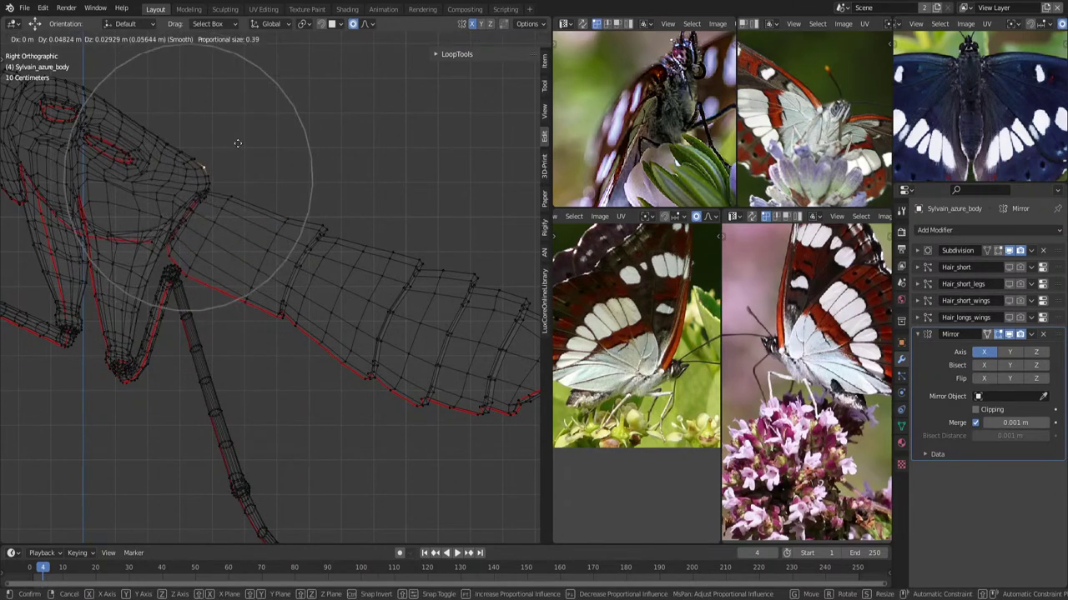
pyautogui.click(237, 145)
pyautogui.moveTo(237, 144); pyautogui.dragTo(284, 190, button='middle')
# In X-ray top view, shift the abdomen tip vertices sideways along X.
pyautogui.hotkey('shift', 'z')
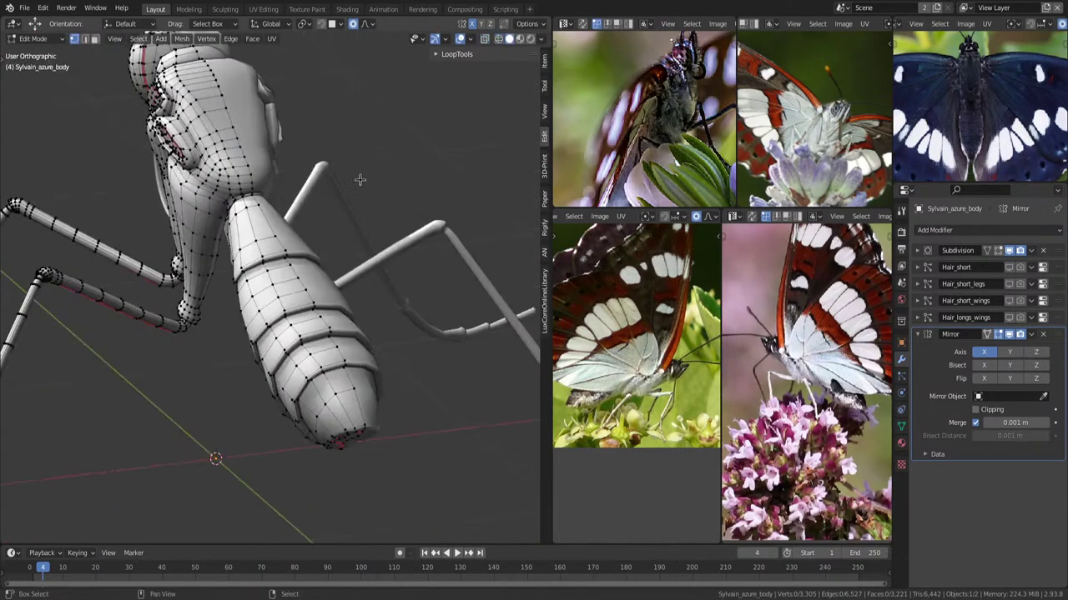
pyautogui.moveTo(360, 178)
pyautogui.mouseDown(button='middle')
pyautogui.moveTo(378, 321)
pyautogui.moveTo(339, 281)
pyautogui.mouseUp(button='middle')
pyautogui.scroll(4, 338, 281)
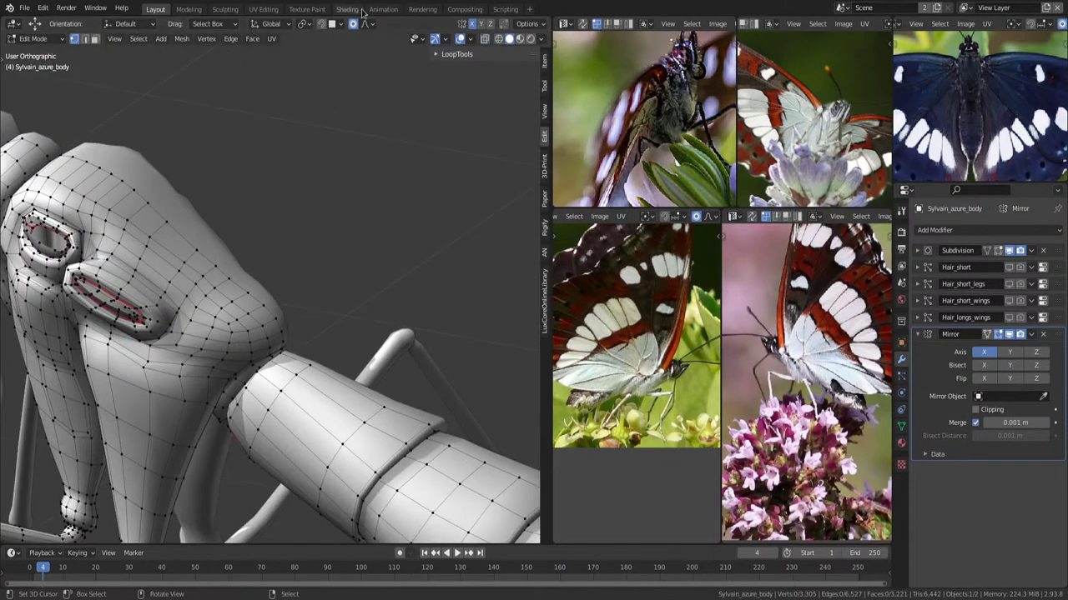
pyautogui.moveTo(311, 211)
pyautogui.mouseDown(button='middle')
pyautogui.moveTo(422, 324)
pyautogui.moveTo(398, 300)
pyautogui.moveTo(415, 361)
pyautogui.moveTo(407, 352)
pyautogui.mouseUp(button='middle')
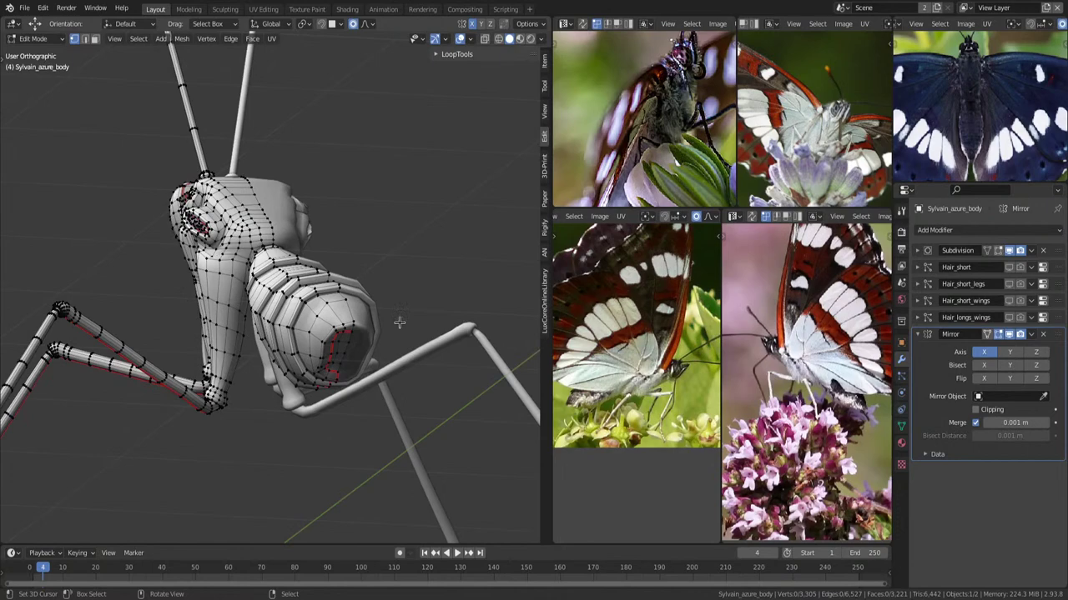
pyautogui.press('KP_7')
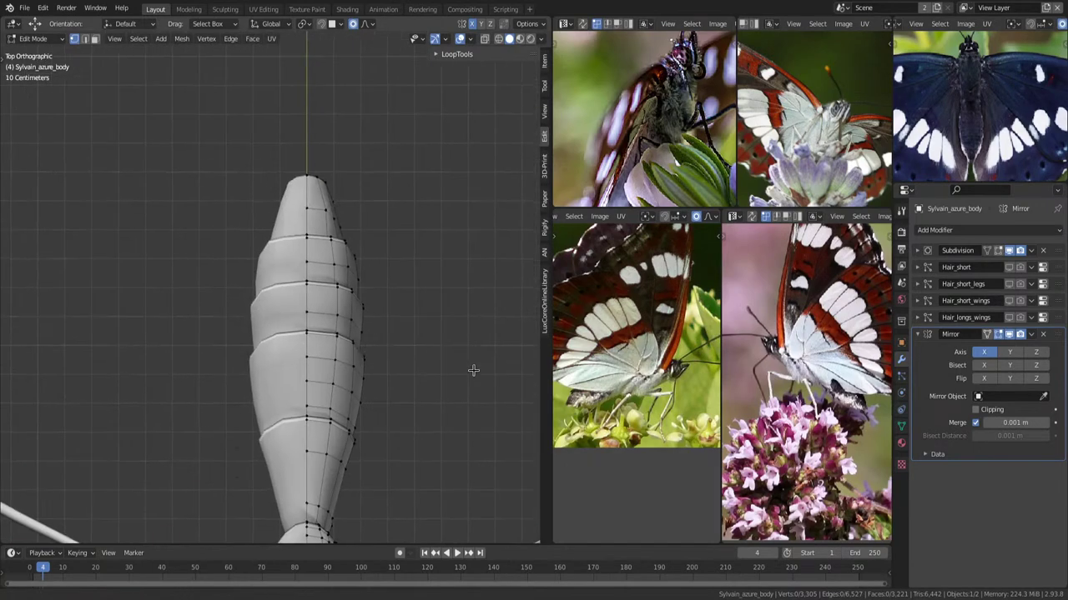
pyautogui.scroll(3, 402, 209)
pyautogui.hotkey('shift', 'z')
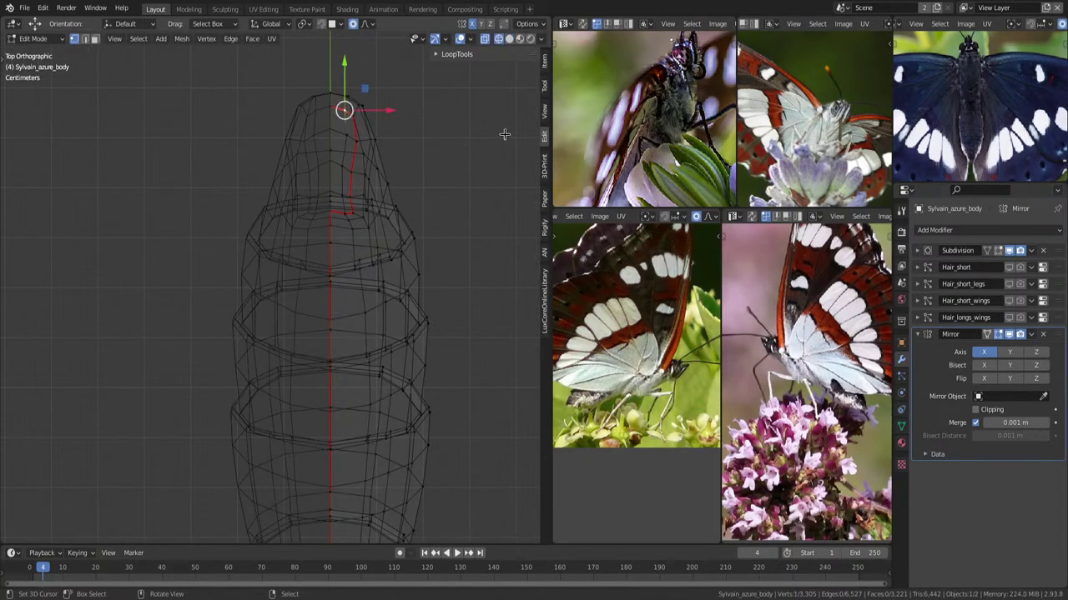
pyautogui.press('g')
pyautogui.press('x')
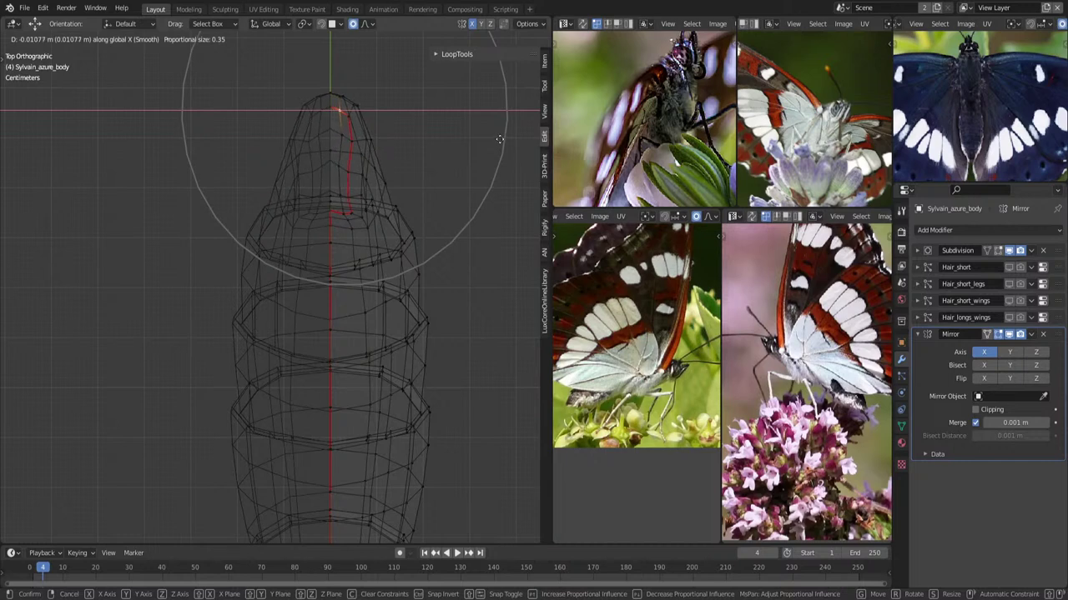
pyautogui.click(499, 140)
# Try an X scale on the abdomen tip, then cancel it and nudge and rotate the tip vertices.
pyautogui.press('s')
pyautogui.press('x')
pyautogui.scroll(1, 479, 148)
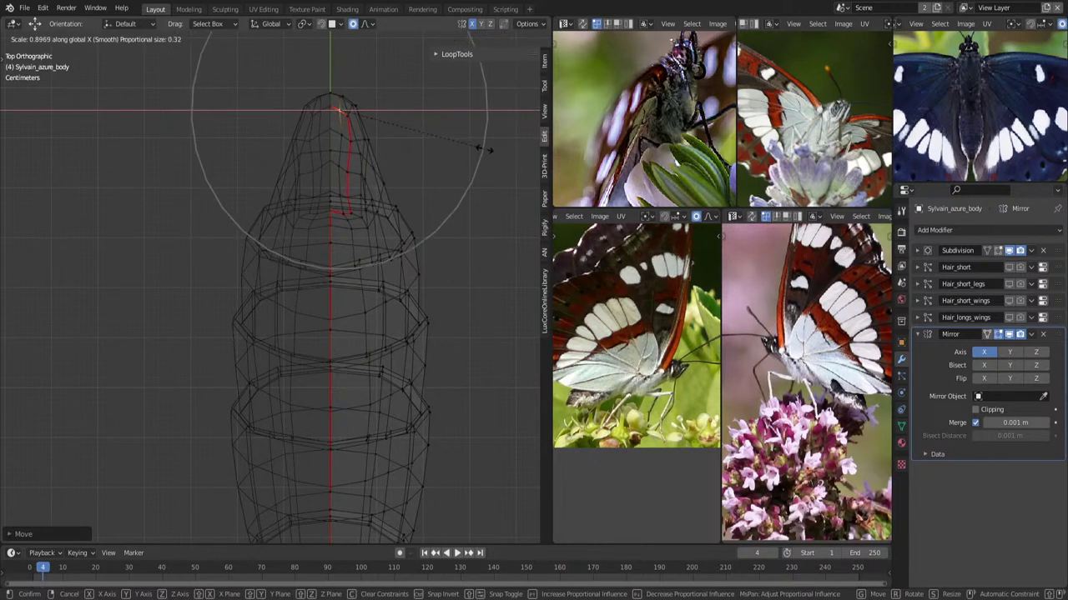
pyautogui.press('Escape')
pyautogui.moveTo(381, 111); pyautogui.dragTo(398, 115)
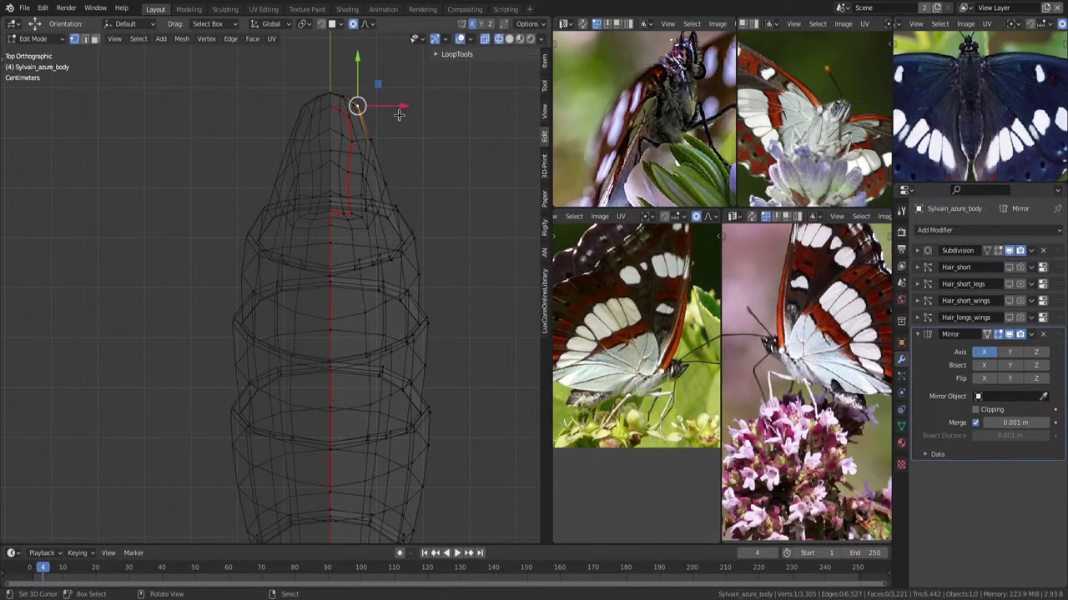
pyautogui.press('g')
pyautogui.click(426, 167)
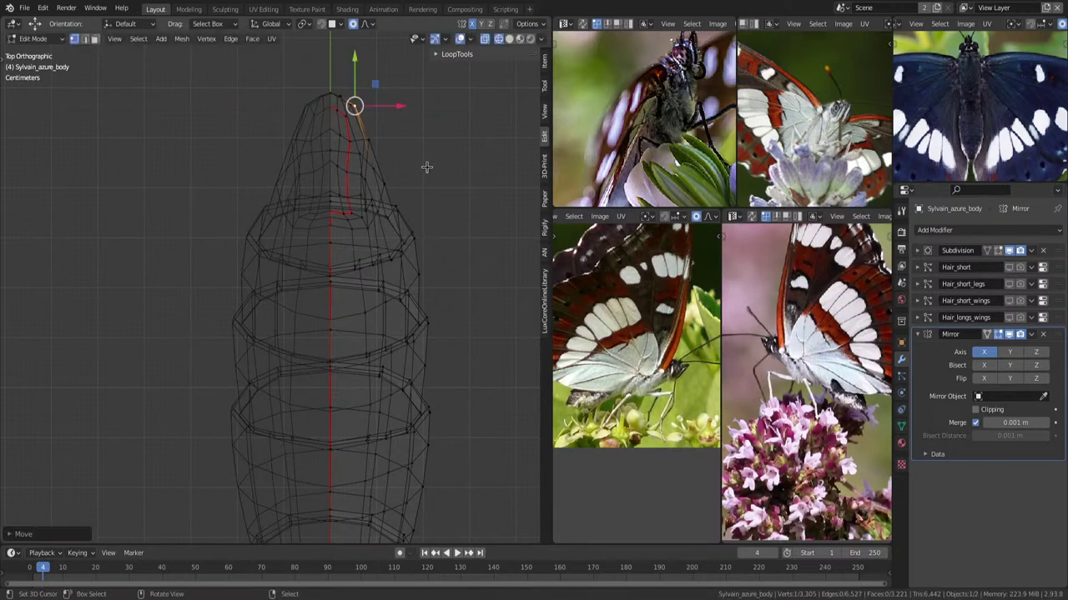
pyautogui.press('r')
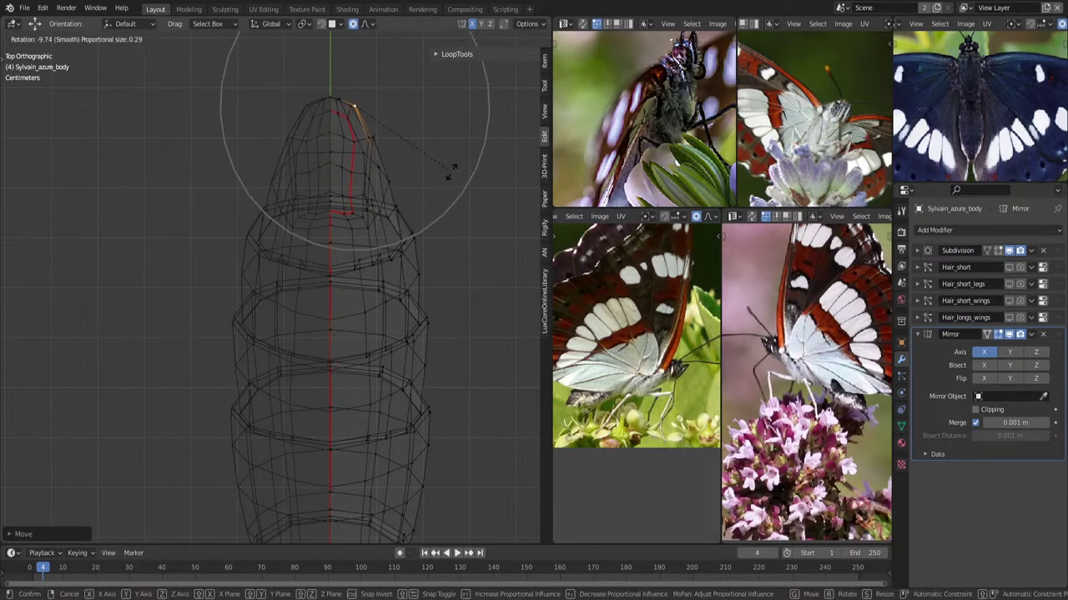
pyautogui.click(451, 169)
# Push a waist side vertex about 0.037 m along X with smooth proportional falloff.
pyautogui.scroll(-3, 439, 215)
pyautogui.press('KP_Divide')
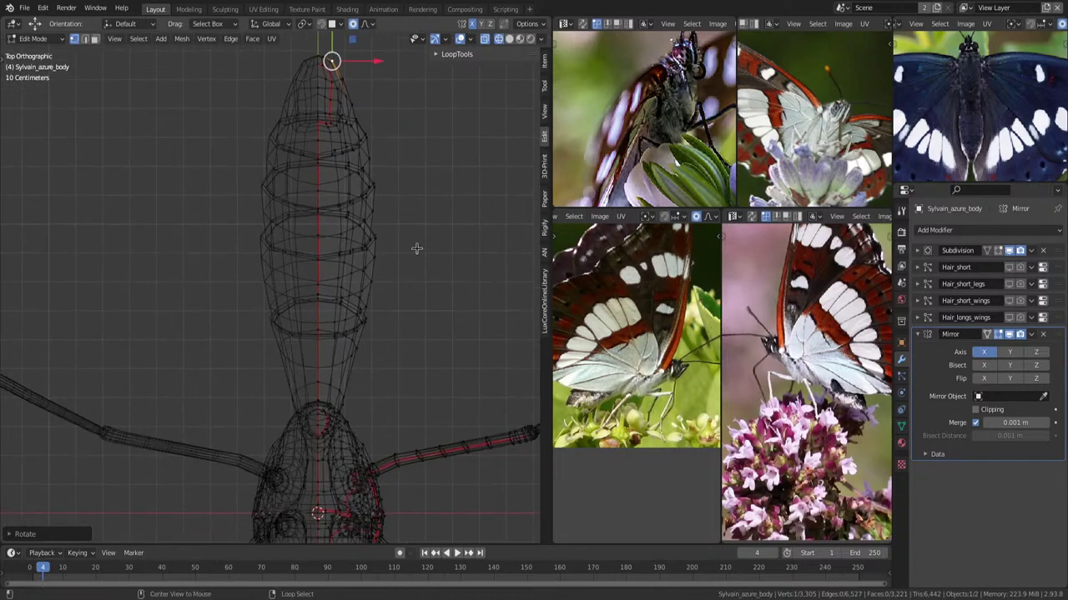
pyautogui.hotkey('alt', 'z')
pyautogui.keyDown('shift'); pyautogui.moveTo(412, 359); pyautogui.dragTo(422, 246, button='middle'); pyautogui.keyUp('shift')
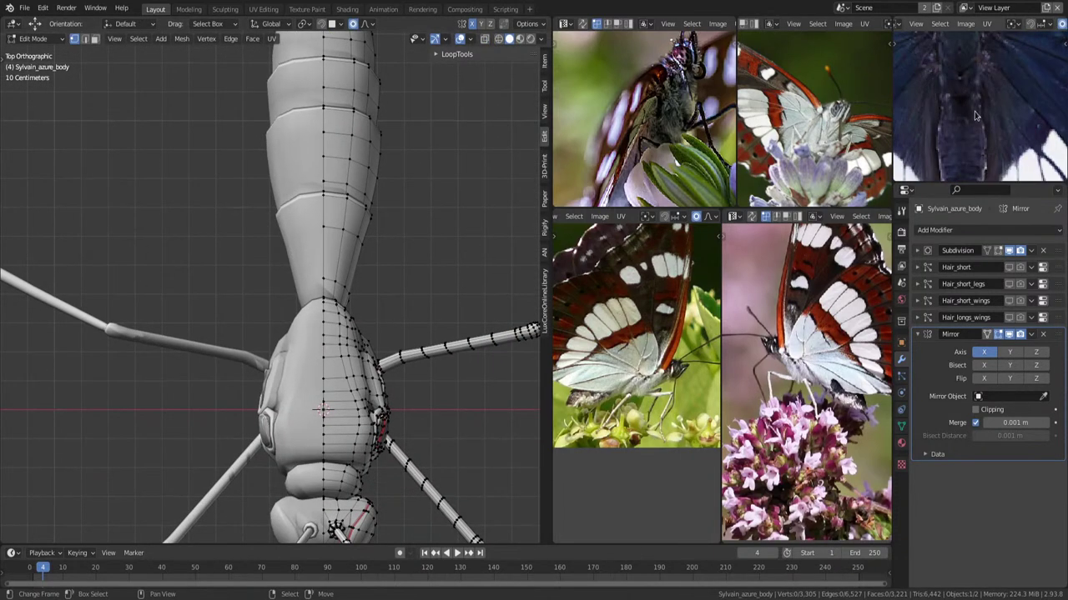
pyautogui.scroll(2, 367, 409)
pyautogui.hotkey('alt', 'z')
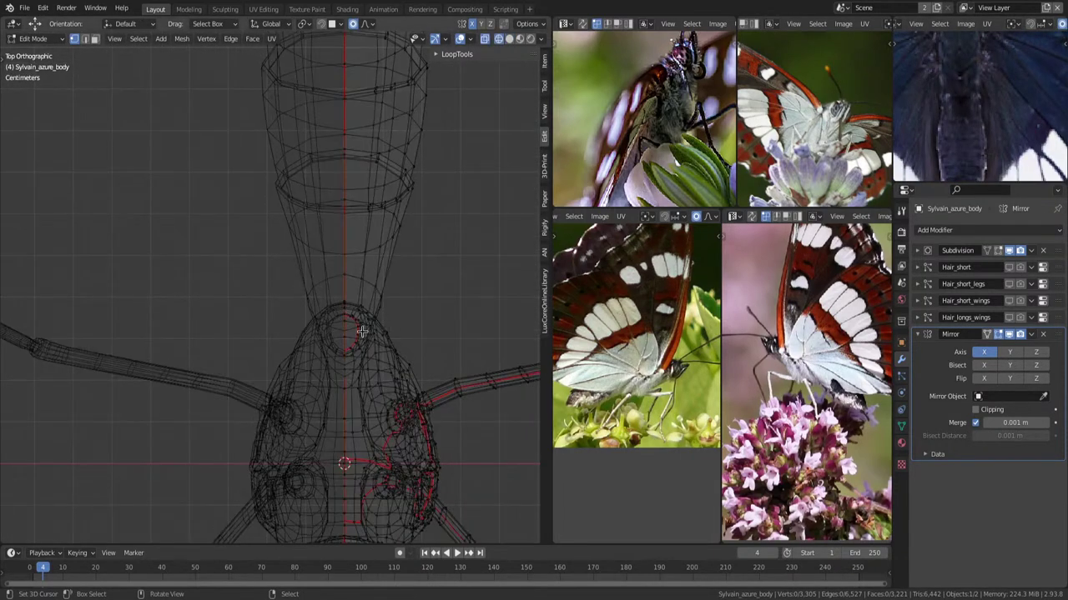
pyautogui.press('g')
pyautogui.press('x')
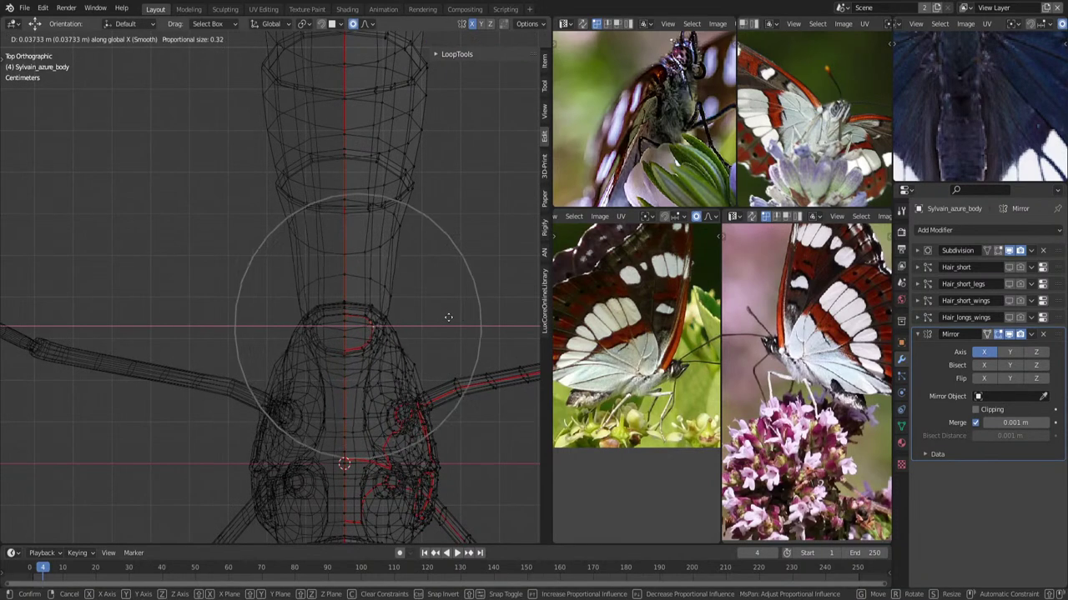
pyautogui.click(453, 320)
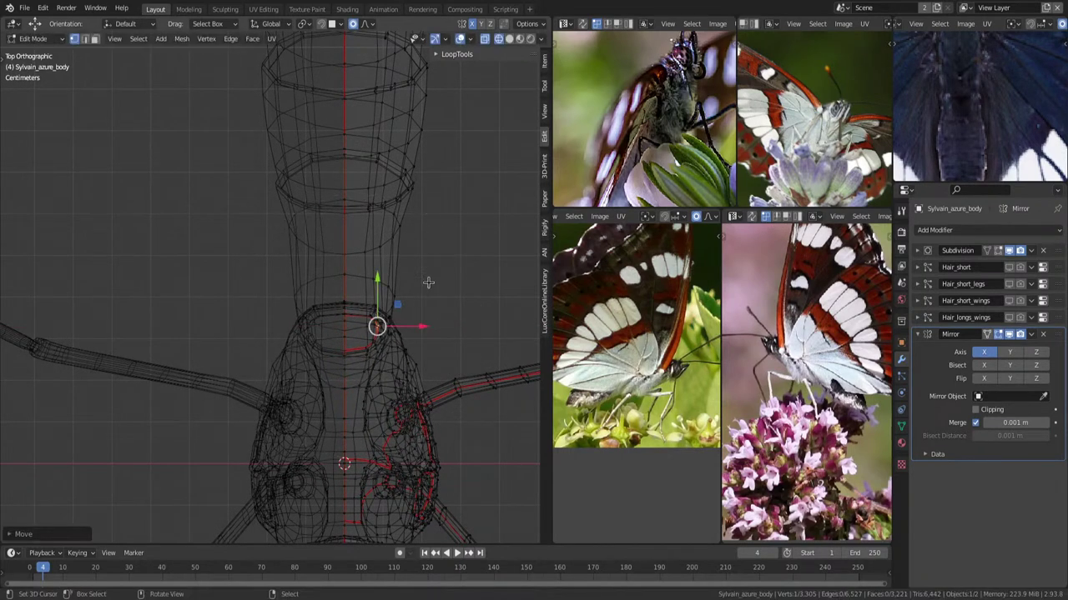
# Slightly adjust a second waist outline vertex along X, then return to solid shading.
pyautogui.click(407, 218)
pyautogui.press('g')
pyautogui.press('x')
pyautogui.click(448, 251)
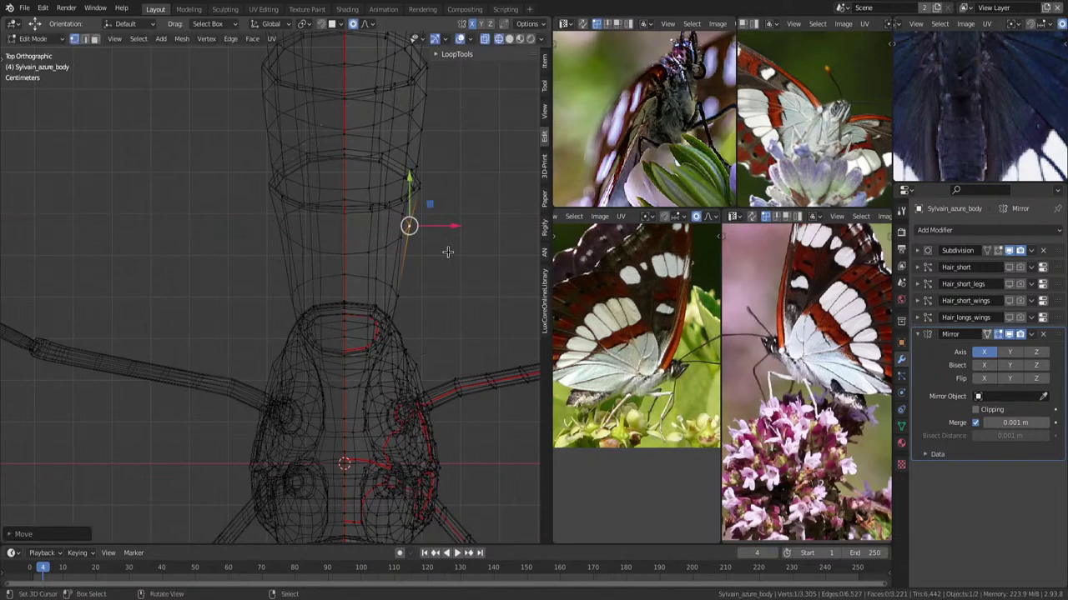
pyautogui.hotkey('shift', 'z')
pyautogui.moveTo(448, 252)
pyautogui.mouseDown(button='middle')
pyautogui.moveTo(354, 313)
pyautogui.moveTo(373, 284)
pyautogui.mouseUp(button='middle')
# View the thorax from the right side and briefly check the 3D-print analysis tools.
pyautogui.scroll(5, 373, 285)
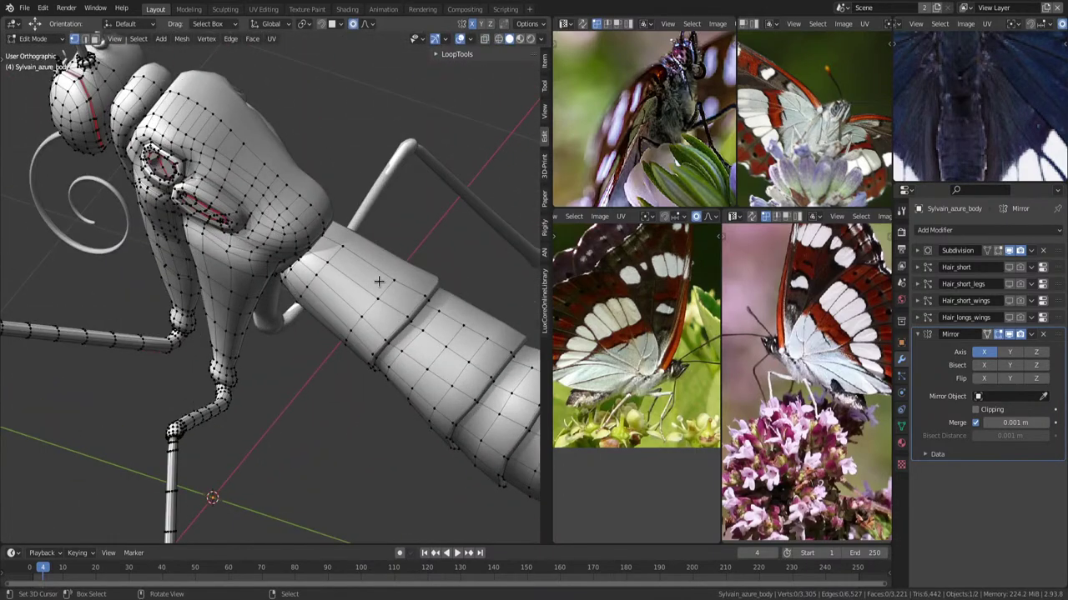
pyautogui.hotkey('shift', 'z')
pyautogui.press('KP_3')
pyautogui.scroll(3, 375, 286)
pyautogui.scroll(2, 352, 331)
pyautogui.scroll(2, 352, 314)
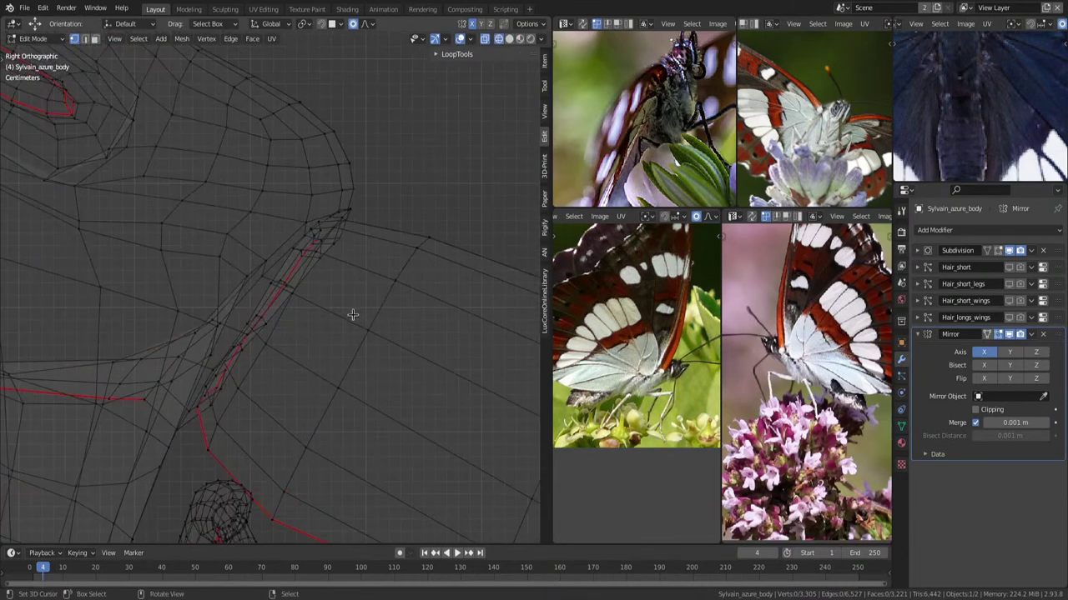
pyautogui.hotkey('shift', 'z')
pyautogui.moveTo(329, 251); pyautogui.dragTo(294, 246, button='middle')
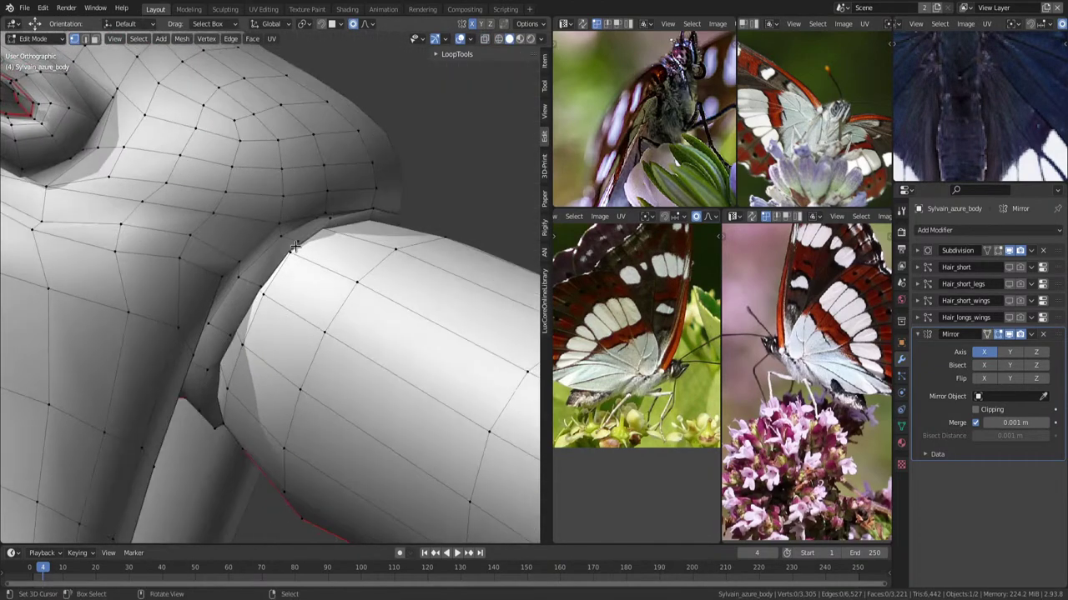
pyautogui.scroll(-5, 297, 243)
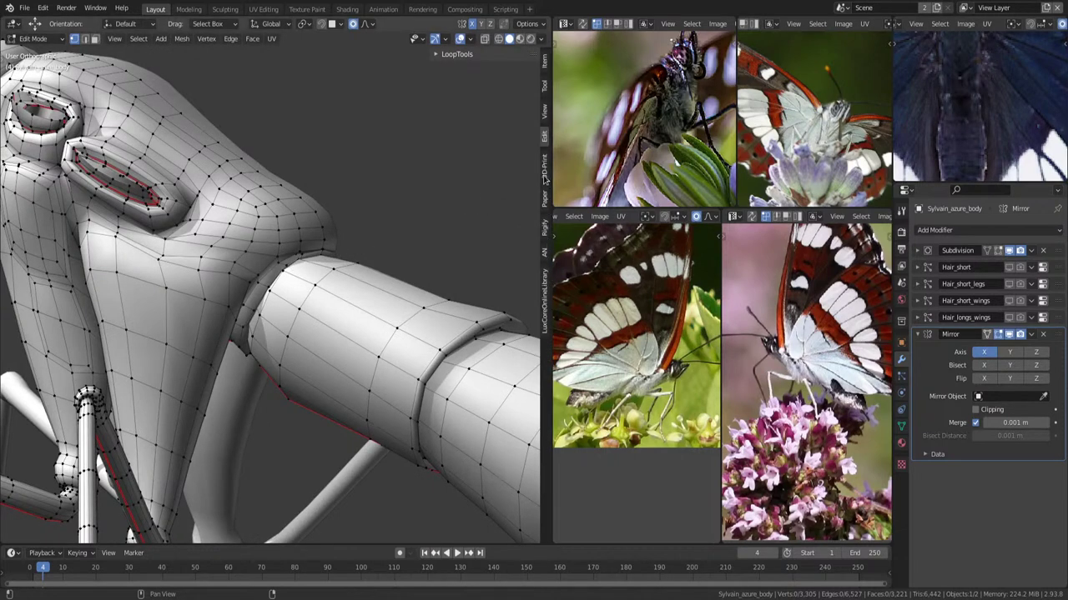
pyautogui.click(545, 175)
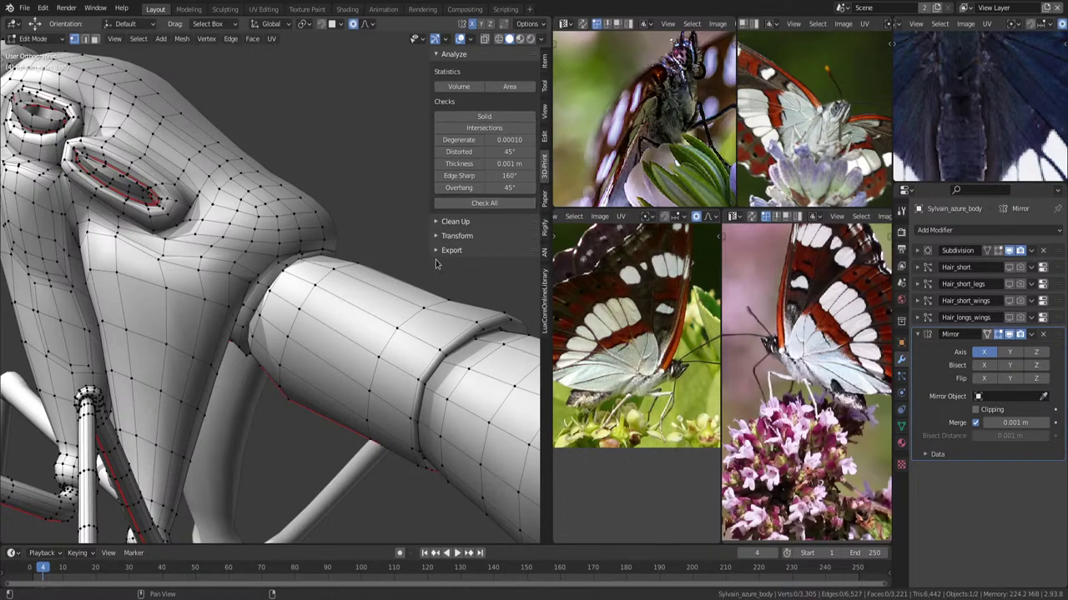
pyautogui.press('n')
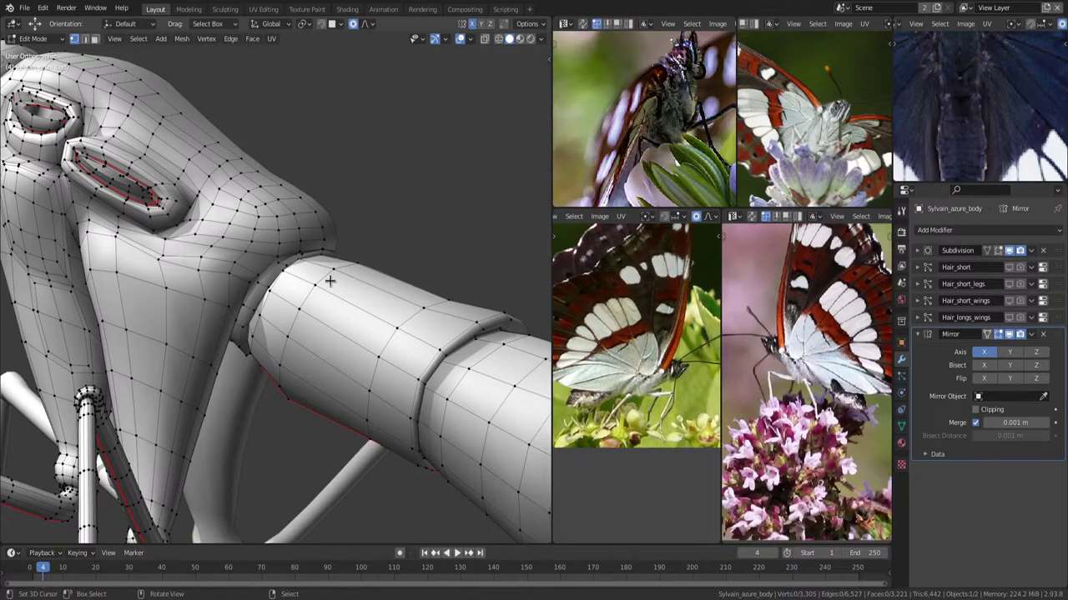
# Select the shoulder crease edge loop and slide it upward.
pyautogui.scroll(3, 326, 279)
pyautogui.scroll(3, 321, 288)
pyautogui.press('a')
pyautogui.hotkey('alt', 'a')
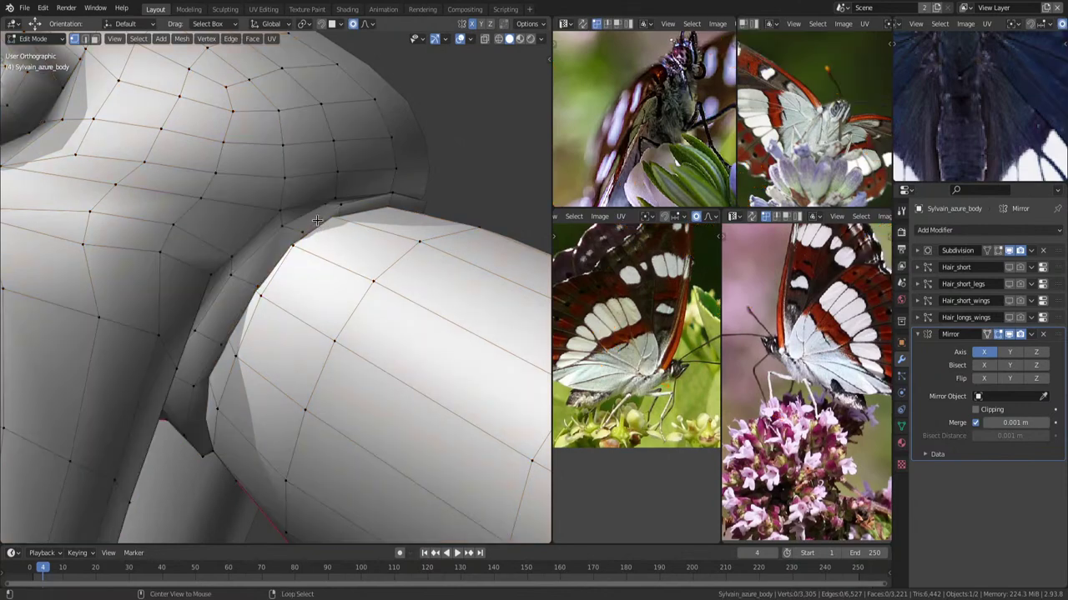
pyautogui.keyDown('alt'); pyautogui.click(325, 244); pyautogui.keyUp('alt')
pyautogui.press('KP_3')
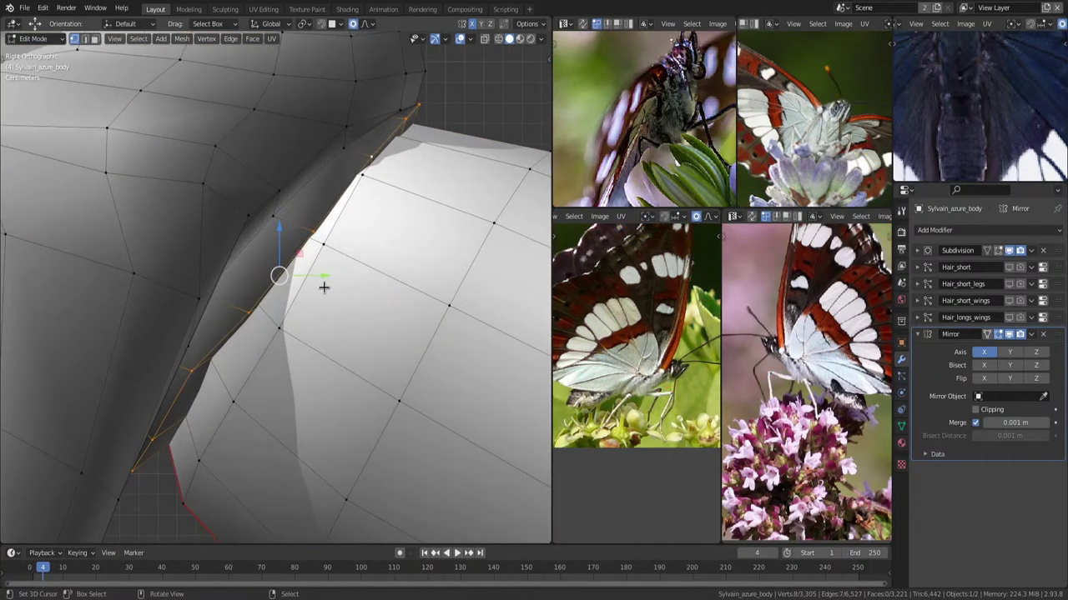
pyautogui.press('g')
pyautogui.press('g')
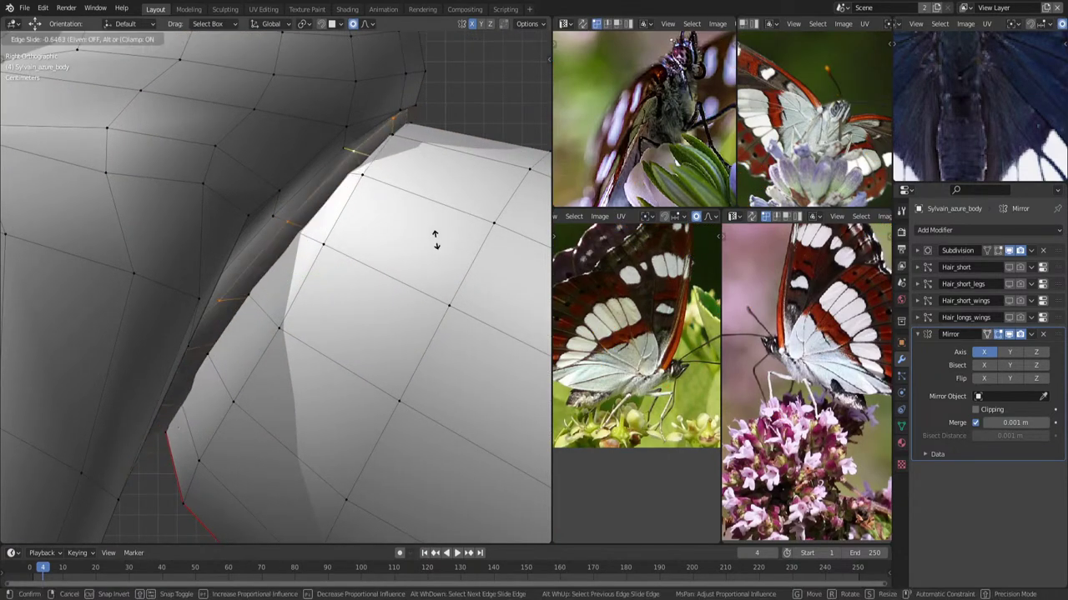
pyautogui.click(401, 218)
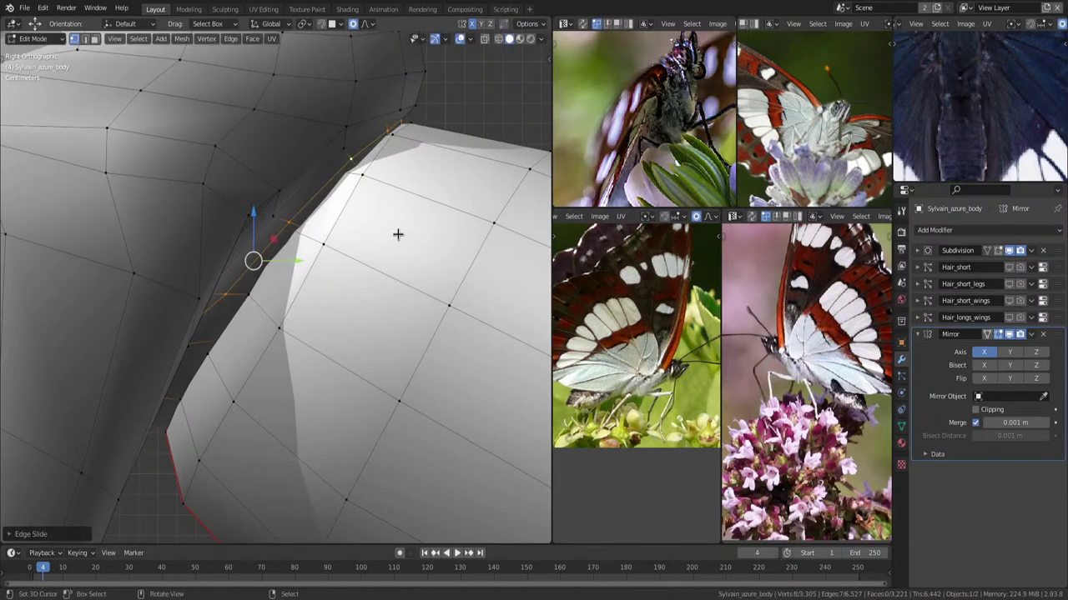
# Select the inner crease edge loop and move it with proportional editing.
pyautogui.hotkey('shift', 'z')
pyautogui.hotkey('alt', 'a')
pyautogui.keyDown('alt'); pyautogui.click(367, 209); pyautogui.keyUp('alt')
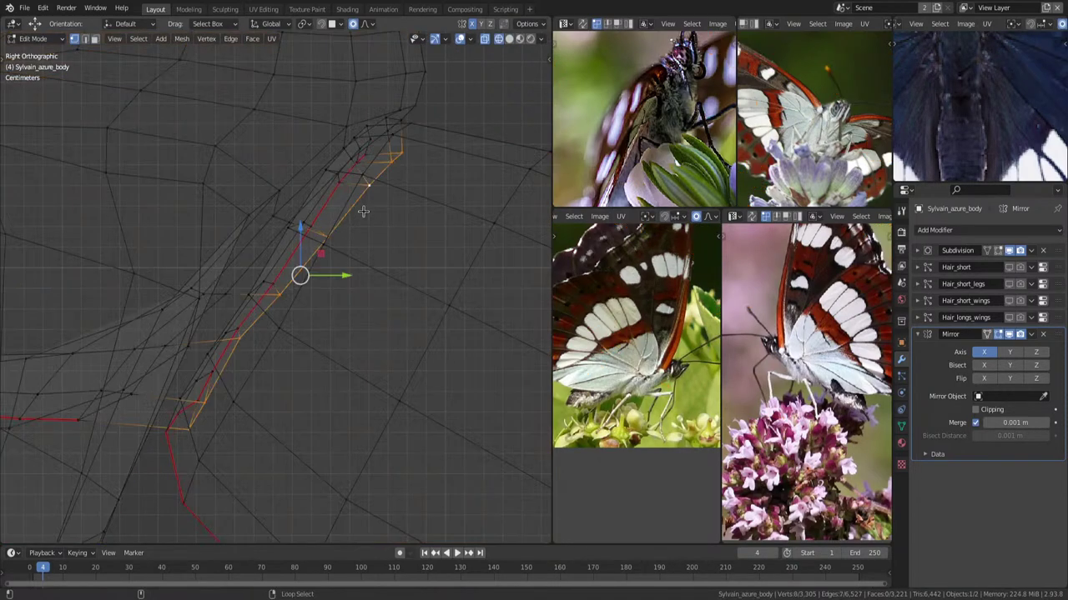
pyautogui.hotkey('alt', 'a')
pyautogui.keyDown('alt'); pyautogui.click(321, 197); pyautogui.keyUp('alt')
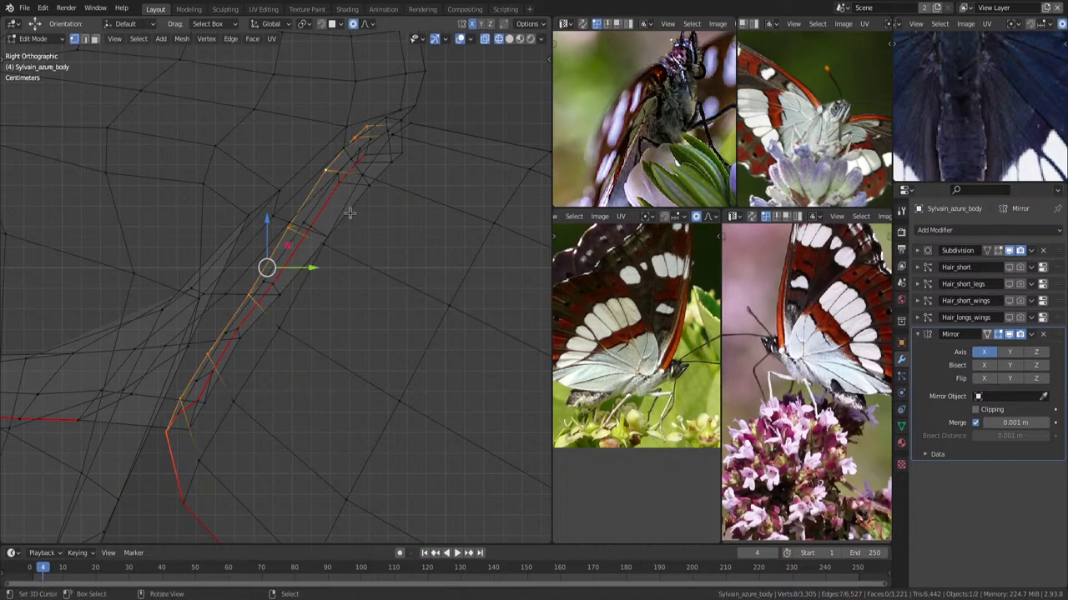
pyautogui.hotkey('shift', 'z')
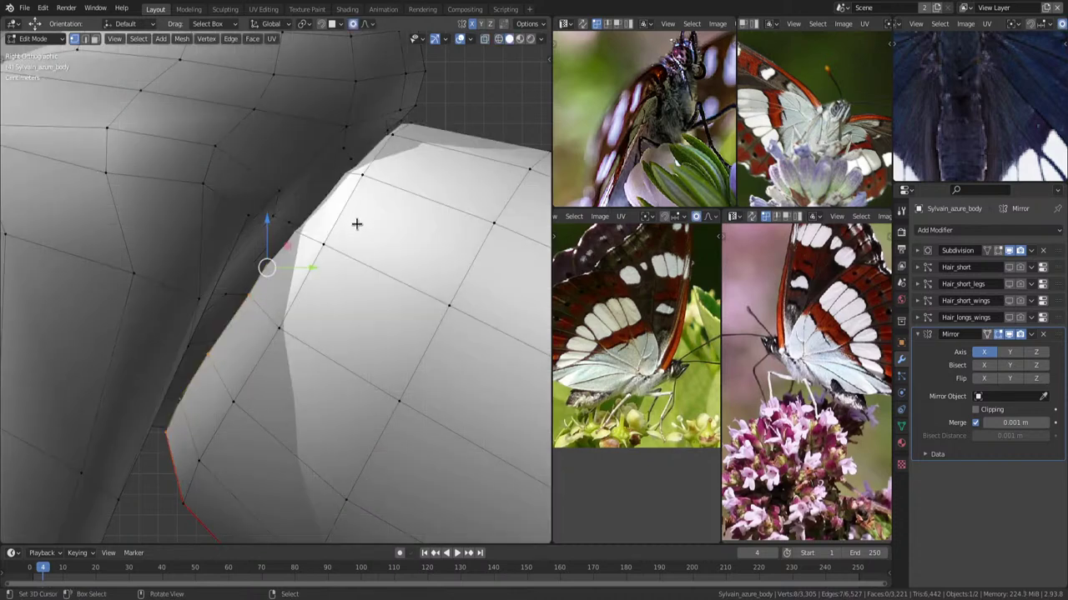
pyautogui.press('g')
pyautogui.scroll(-5, 380, 232)
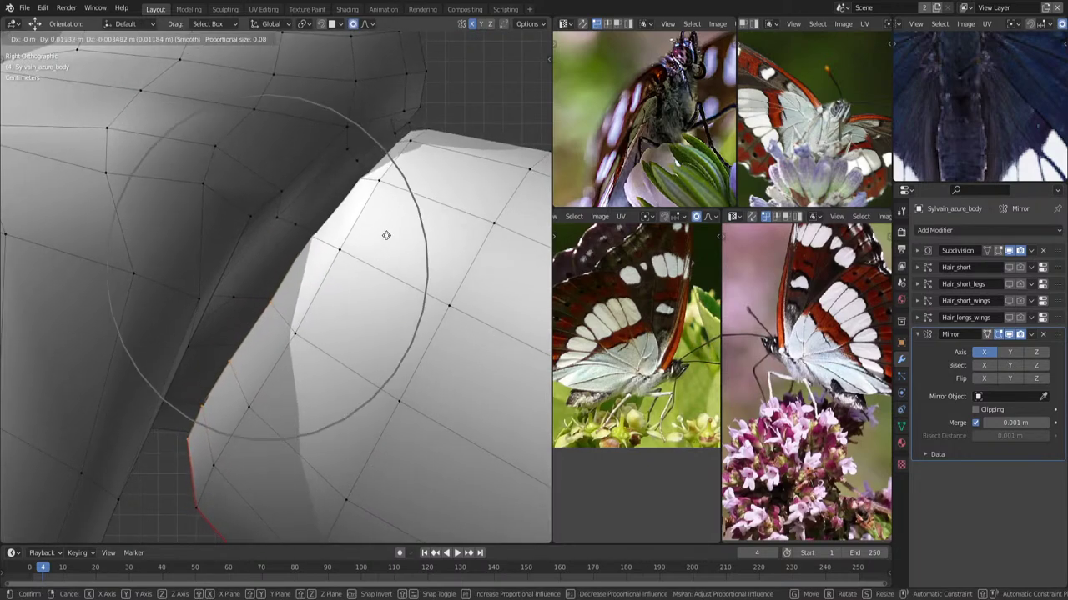
pyautogui.scroll(6, 387, 235)
pyautogui.click(399, 253)
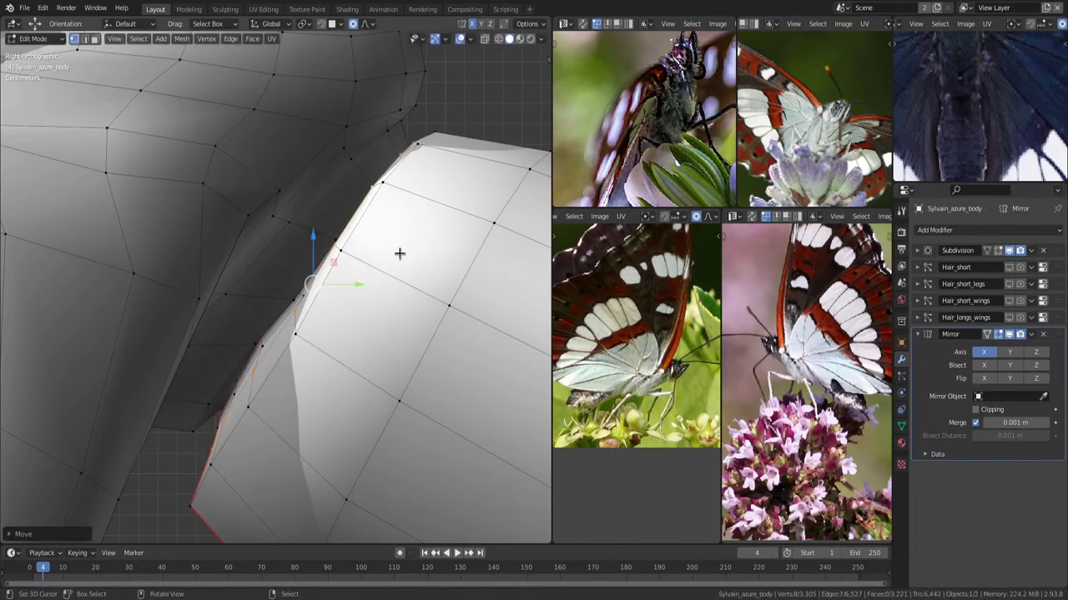
pyautogui.scroll(-6, 399, 253)
# Recalculate the whole body mesh's normals outward with Shift+N.
pyautogui.press('a')
pyautogui.hotkey('shift', 'n')
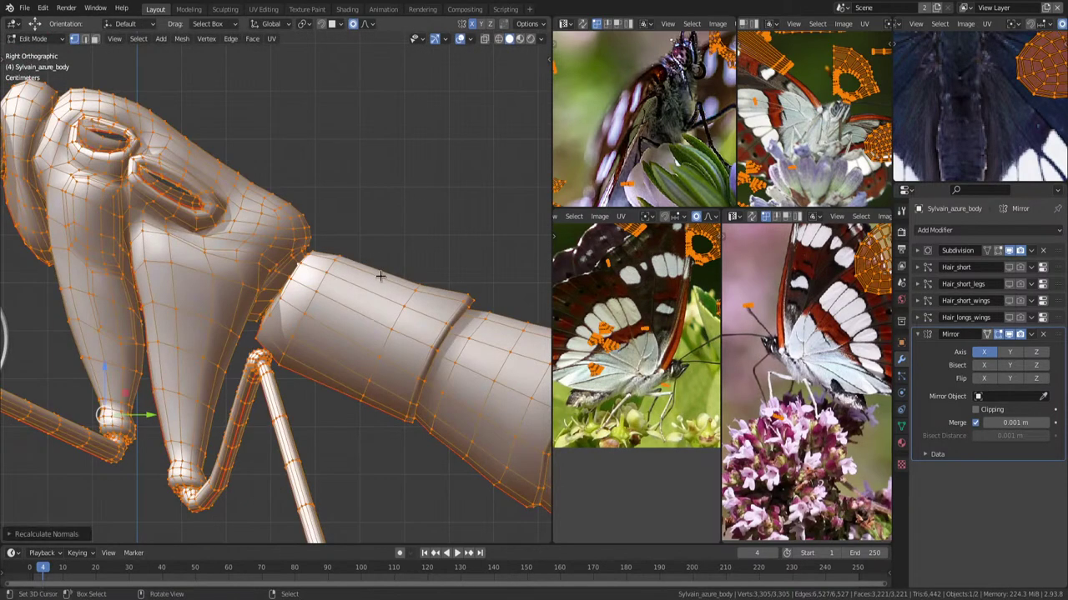
pyautogui.scroll(2, 397, 256)
pyautogui.scroll(2, 402, 281)
pyautogui.scroll(2, 389, 245)
pyautogui.scroll(-2, 371, 238)
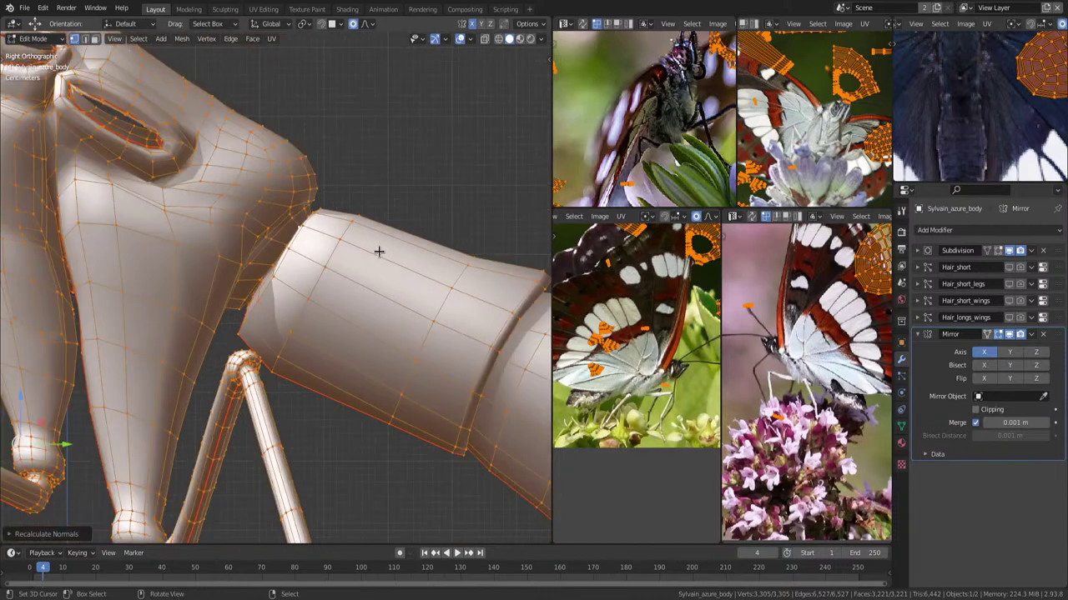
pyautogui.scroll(-2, 376, 251)
pyautogui.scroll(2, 371, 267)
pyautogui.scroll(1, 342, 267)
pyautogui.hotkey('alt', 'a')
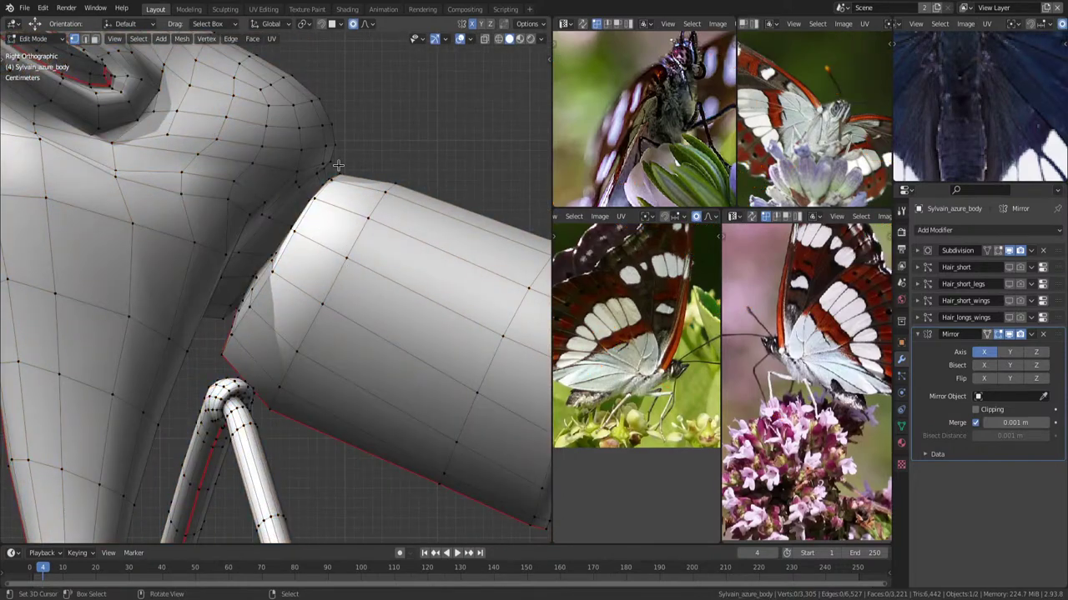
# Pull the top joint vertex up and outward with proportional falloff.
pyautogui.press('g')
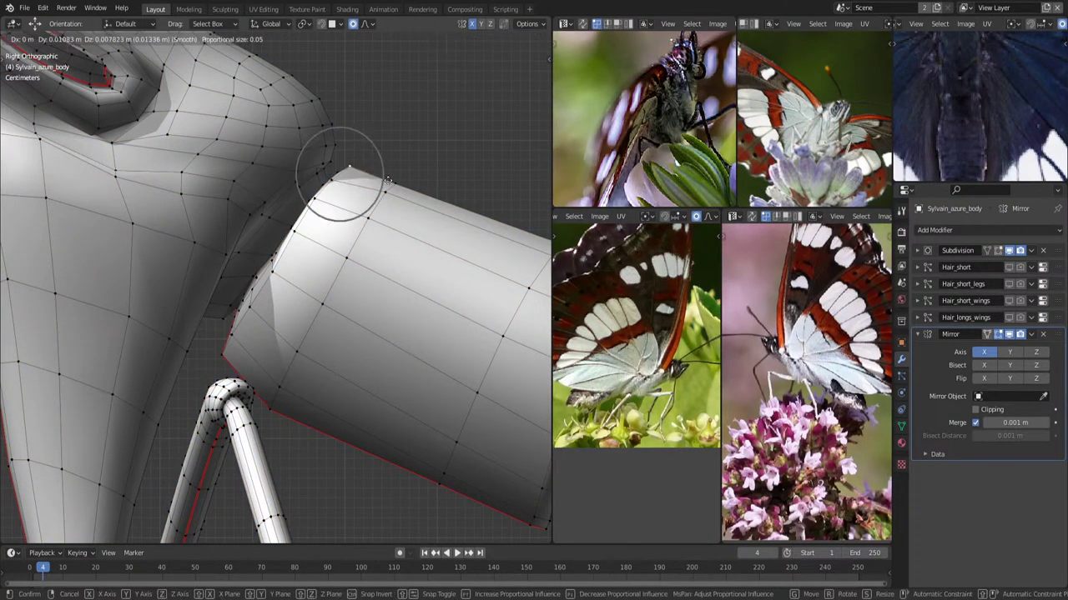
pyautogui.scroll(-2, 388, 179)
pyautogui.scroll(-2, 396, 175)
pyautogui.click(397, 173)
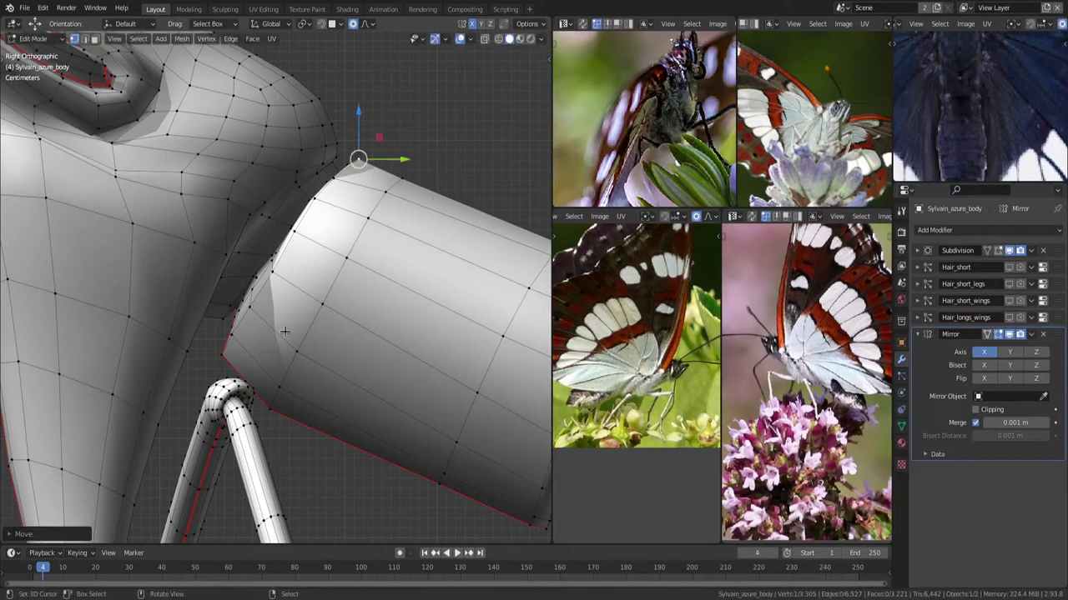
pyautogui.moveTo(360, 318)
pyautogui.mouseDown(button='middle')
pyautogui.moveTo(309, 308)
pyautogui.moveTo(310, 266)
pyautogui.mouseUp(button='middle')
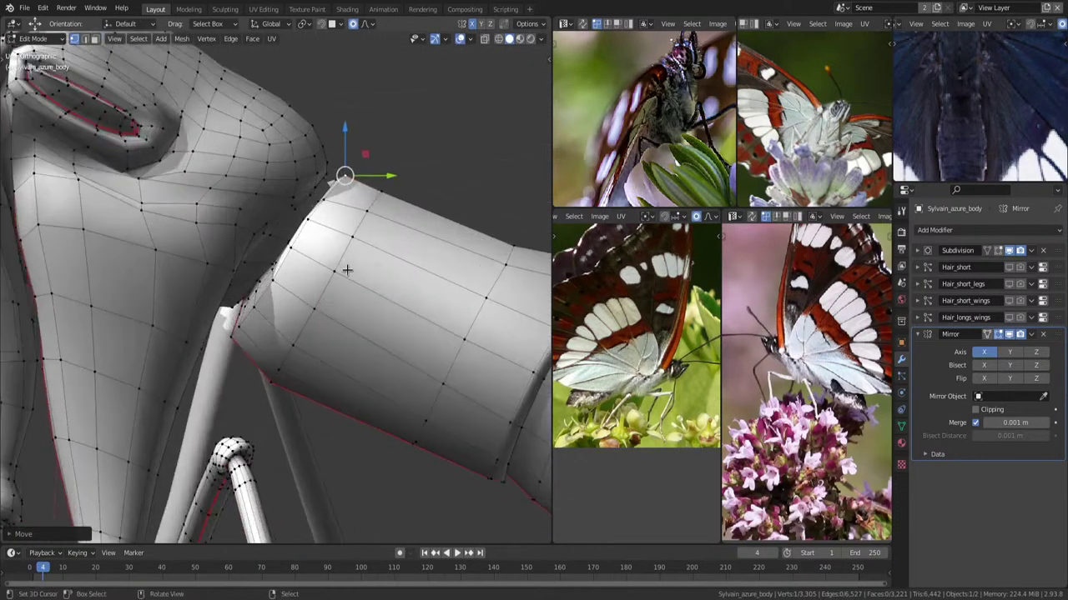
pyautogui.scroll(2, 311, 266)
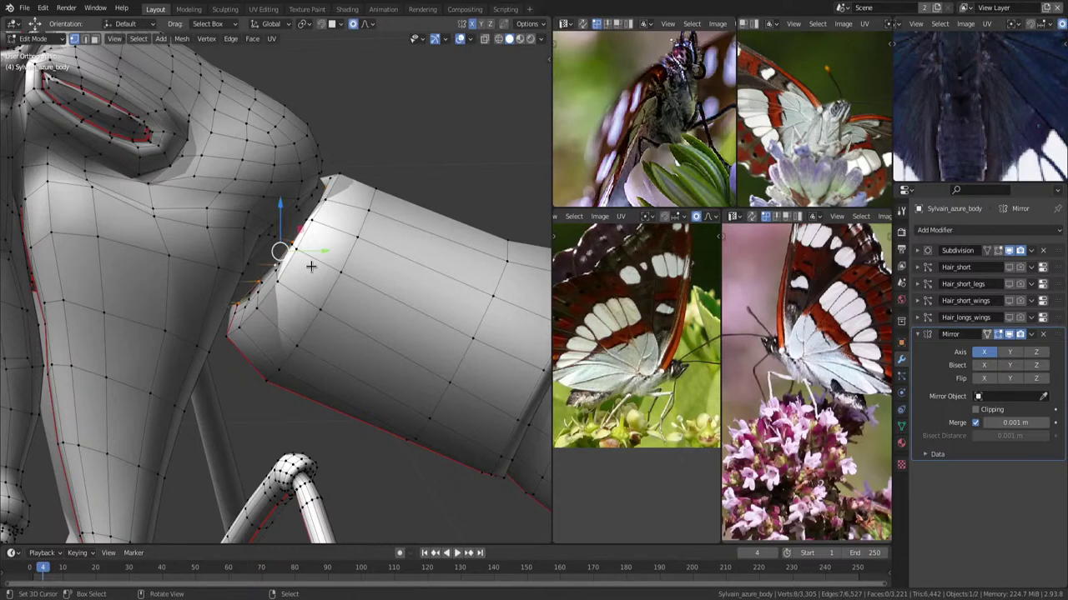
# Grow the selection into a band at the joint and apply Smooth Vertices twice.
pyautogui.press('ctrl+KP_Add')
pyautogui.press('ctrl+KP_Add')
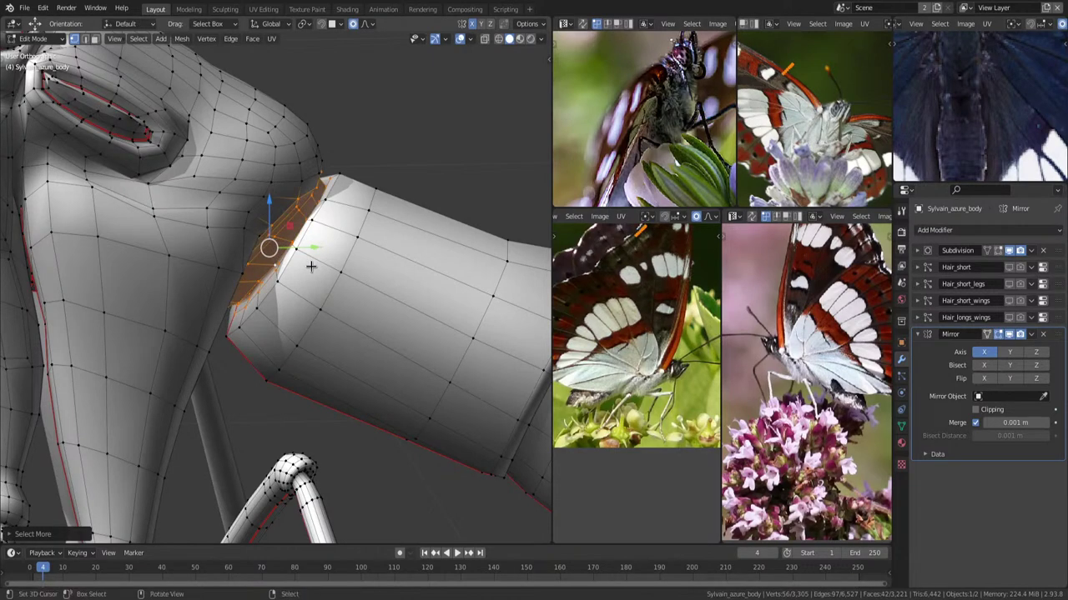
pyautogui.moveTo(311, 266)
pyautogui.mouseDown(button='middle')
pyautogui.moveTo(348, 226)
pyautogui.moveTo(310, 168)
pyautogui.mouseUp(button='middle')
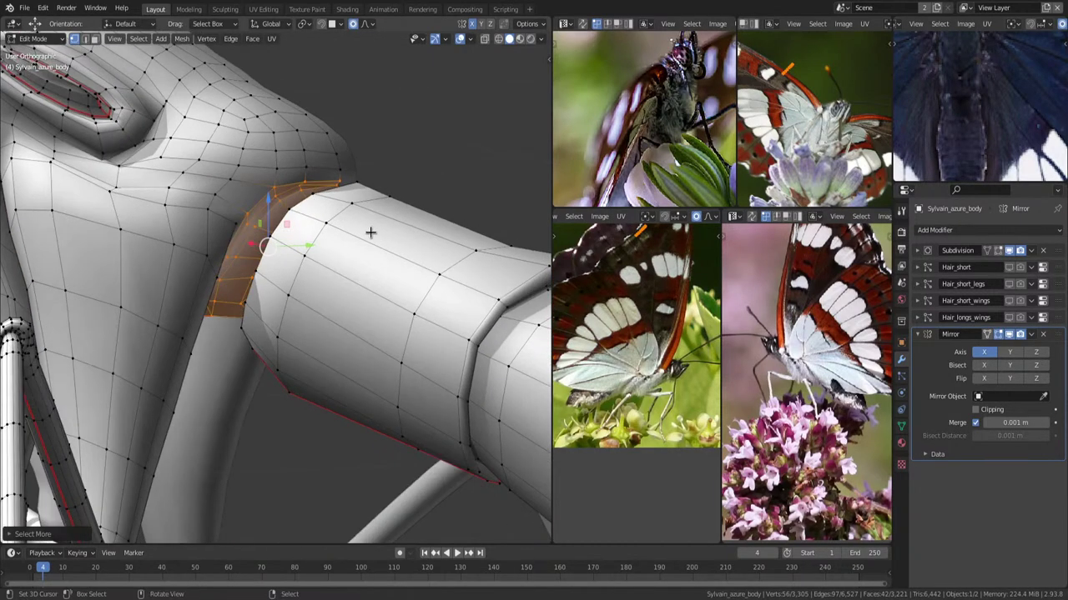
pyautogui.moveTo(371, 232); pyautogui.dragTo(439, 268, button='middle')
pyautogui.press('ctrl+KP_Add')
pyautogui.press('ctrl+KP_Add')
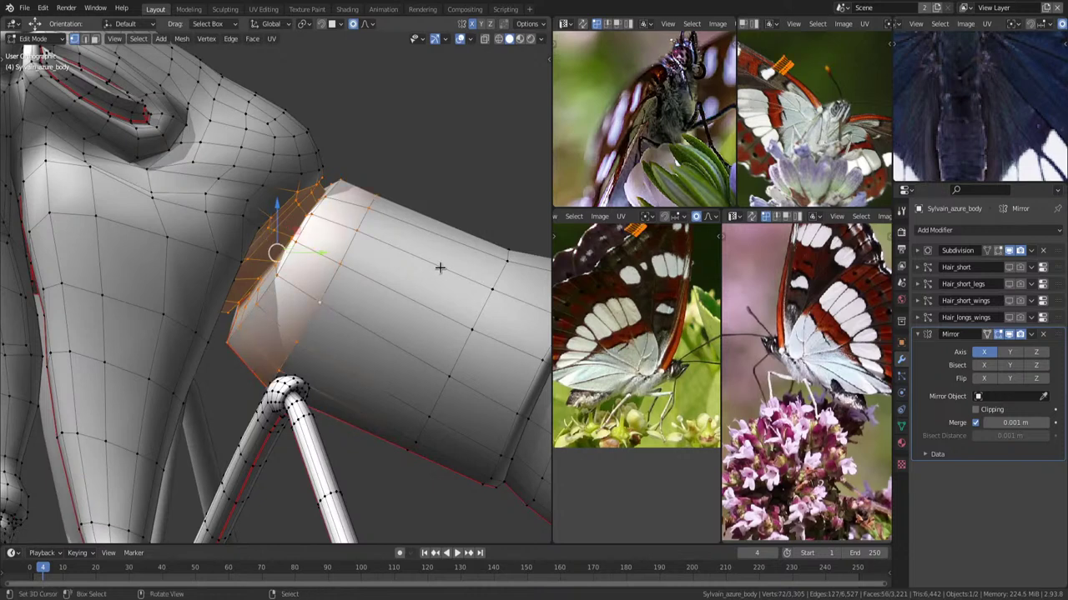
pyautogui.press('q')
pyautogui.click(426, 292)
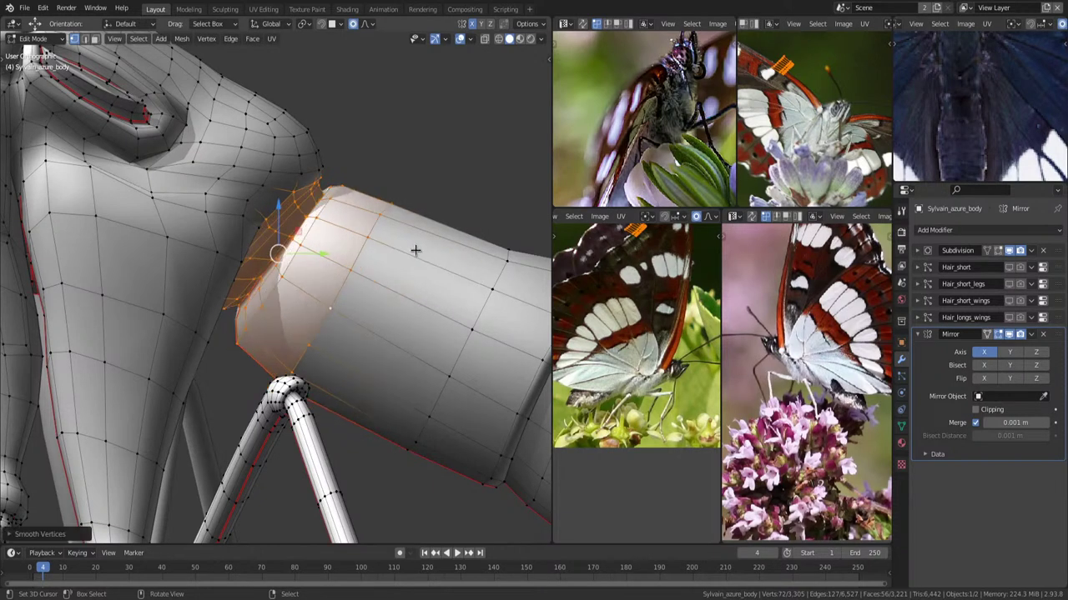
pyautogui.hotkey('shift', 'r')
pyautogui.hotkey('shift', 'r')
pyautogui.hotkey('shift', 'r')
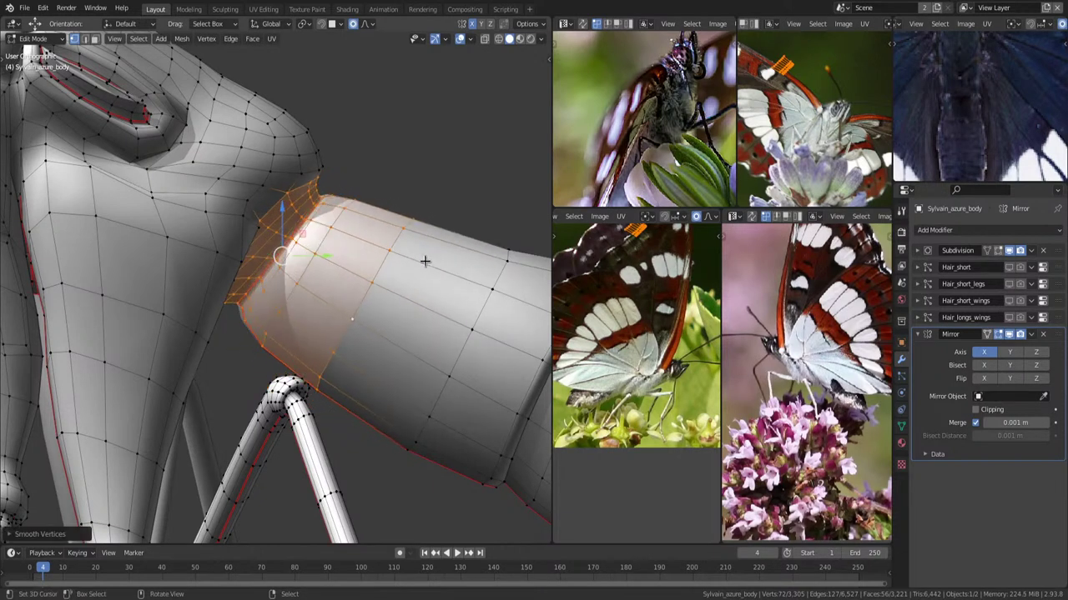
# In right side view, scale the joint loop with soft falloff.
pyautogui.press('KP_3')
pyautogui.hotkey('alt', 'a')
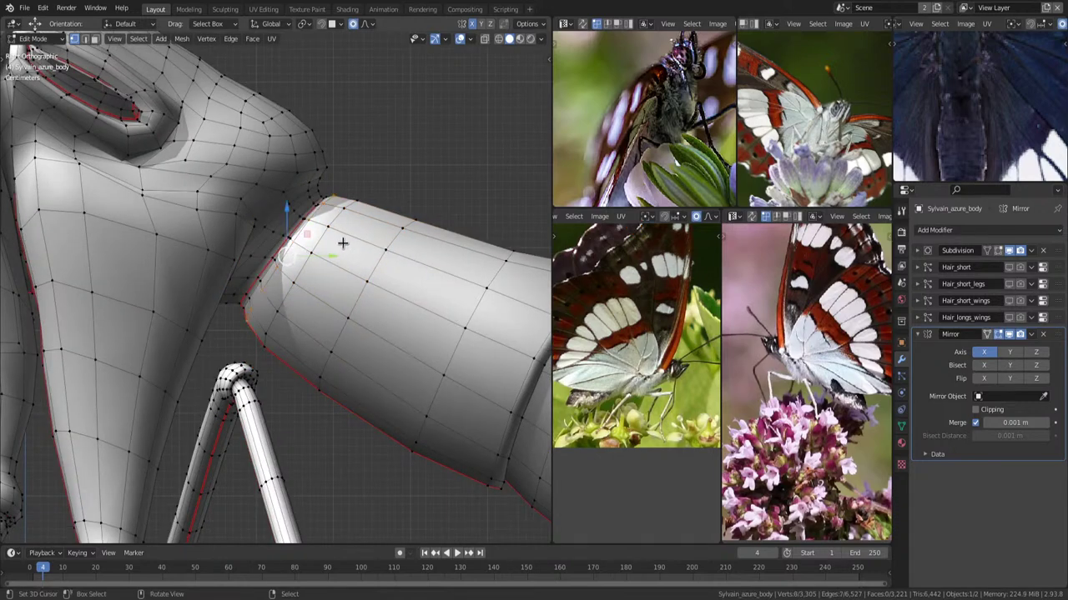
pyautogui.press('s')
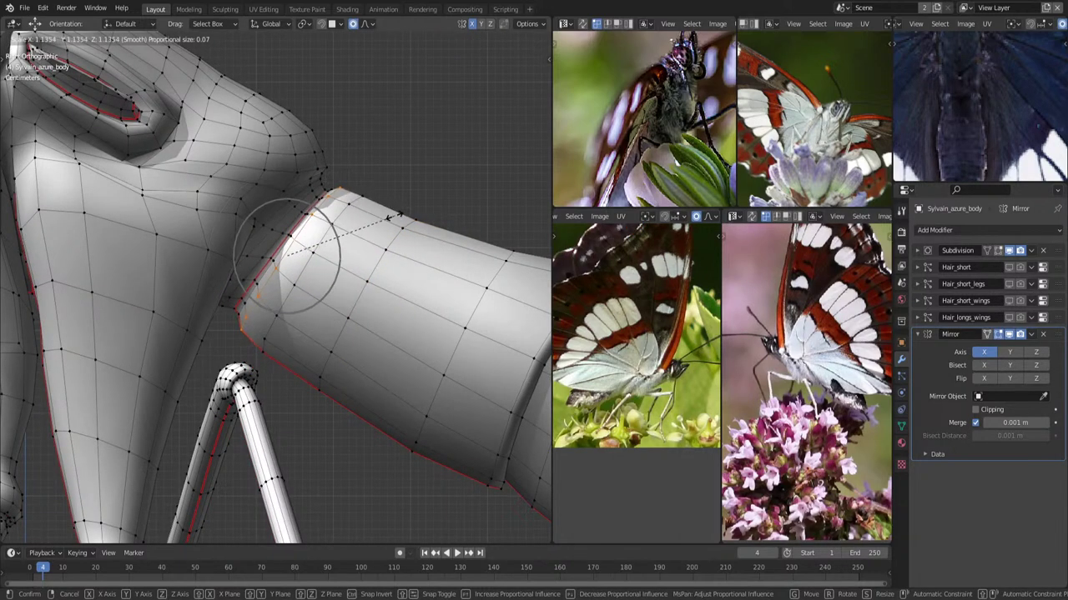
pyautogui.click(390, 217)
pyautogui.moveTo(390, 217); pyautogui.dragTo(380, 259, button='middle')
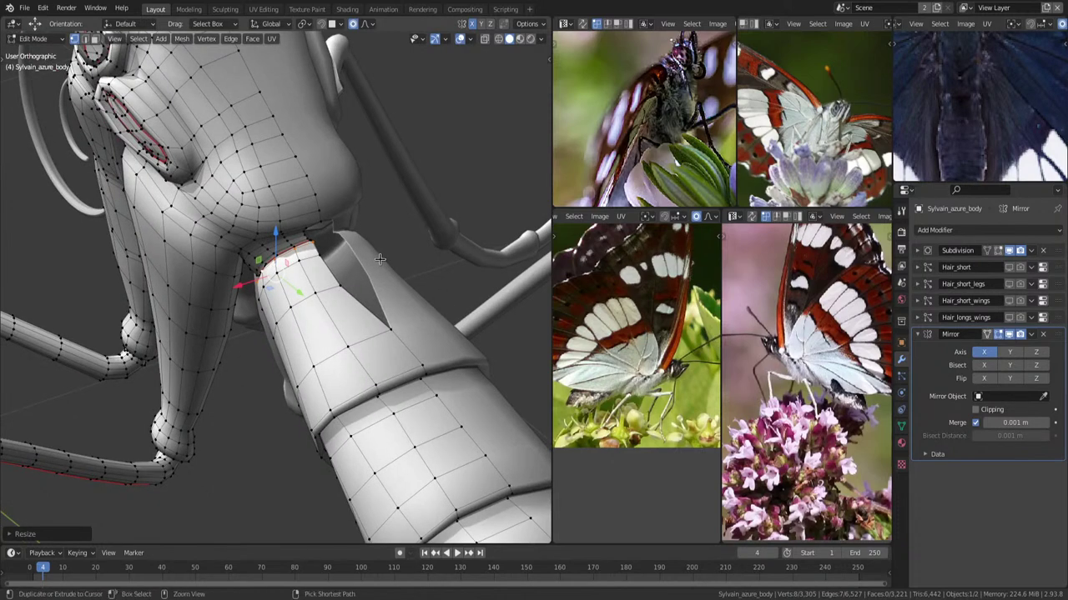
# Enable Mirror clipping and smooth the grown joint selection three more times.
pyautogui.press('ctrl+KP_Add')
pyautogui.press('ctrl+KP_Add')
pyautogui.press('ctrl+KP_Add')
pyautogui.press('ctrl+KP_Add')
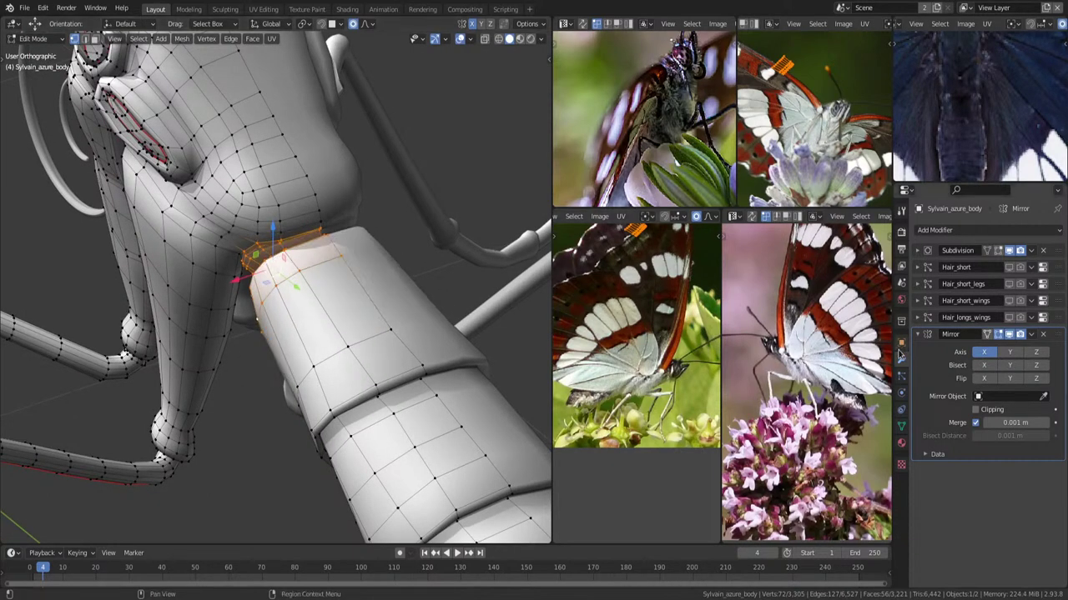
pyautogui.click(990, 410)
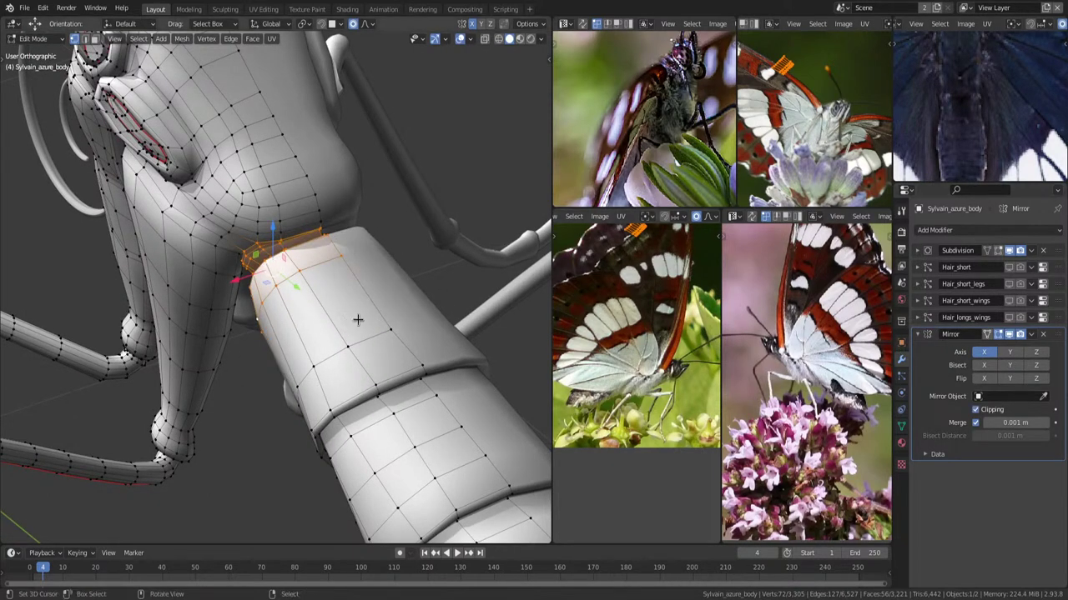
pyautogui.press('F3')
pyautogui.click(416, 284)
pyautogui.hotkey('shift', 'r')
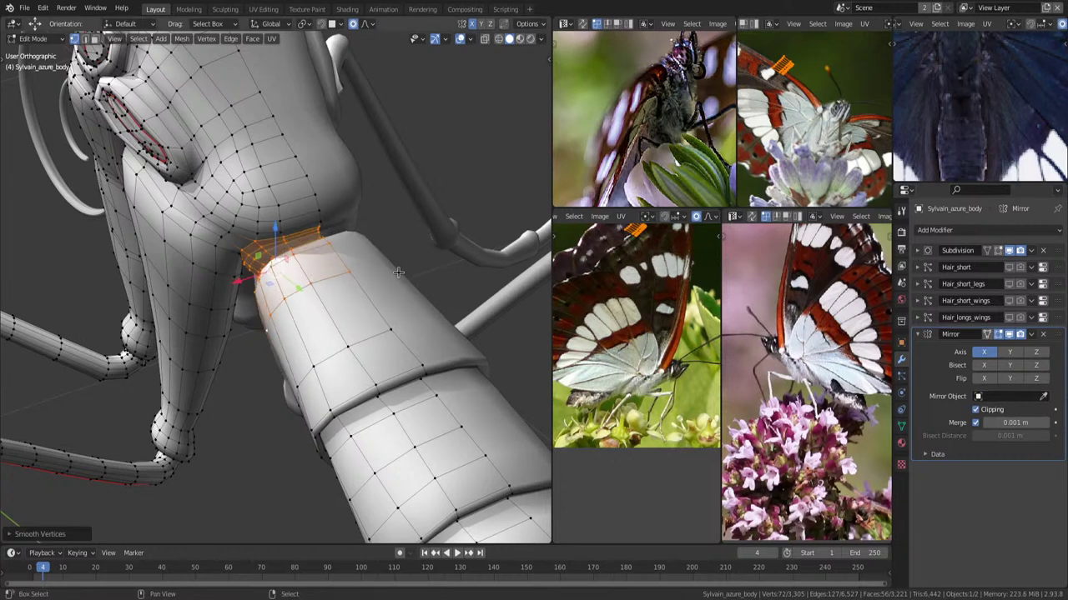
pyautogui.hotkey('shift', 'r')
pyautogui.hotkey('shift', 'r')
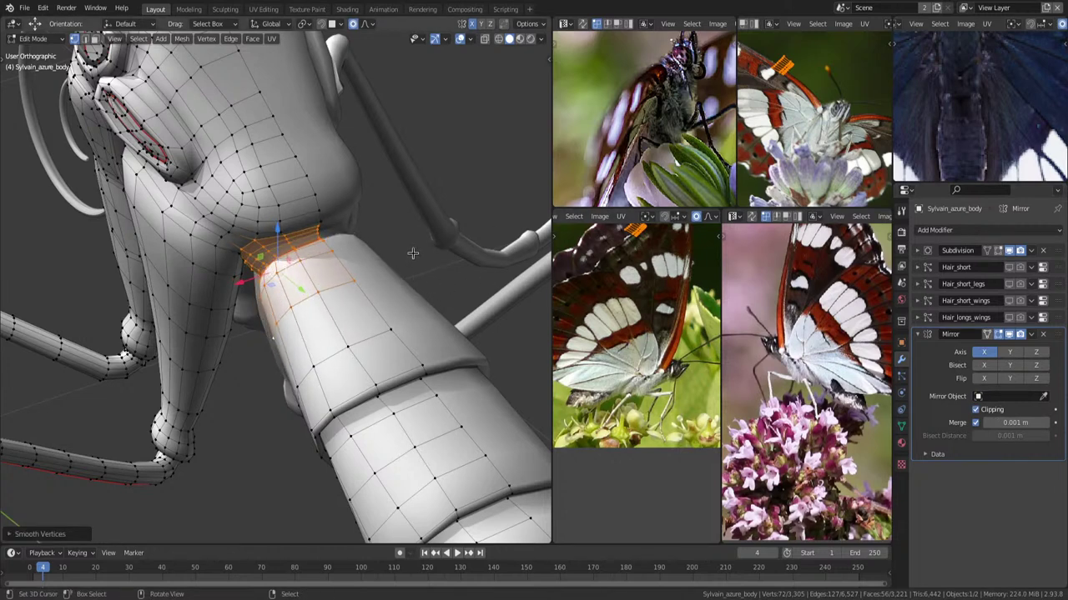
# Select the joint edge ring, then scale and move it with soft falloff.
pyautogui.moveTo(412, 252); pyautogui.dragTo(371, 285, button='middle')
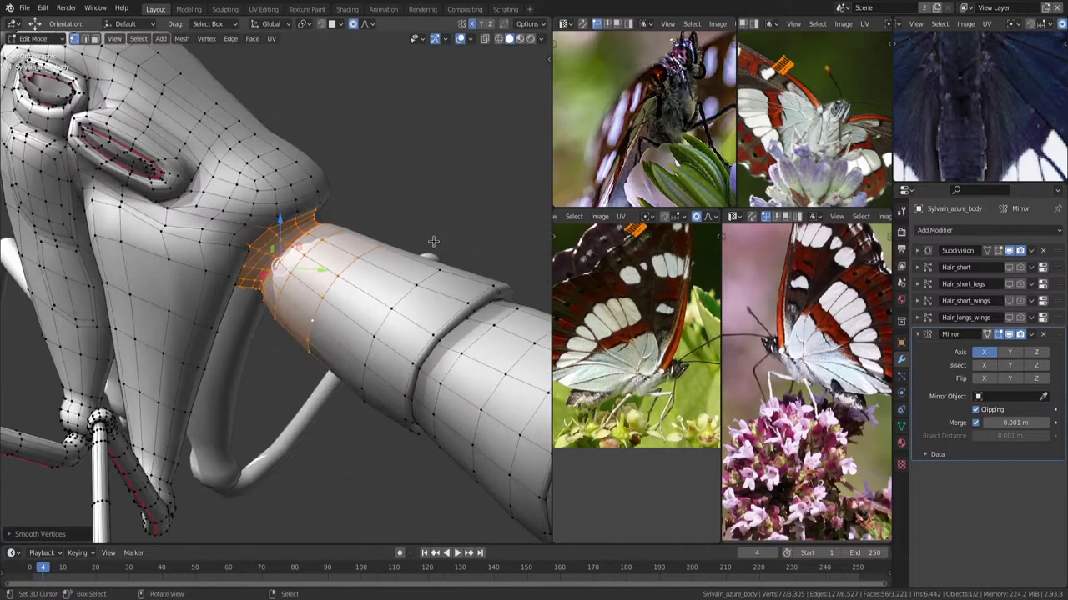
pyautogui.press('KP_3')
pyautogui.hotkey('alt', 'a')
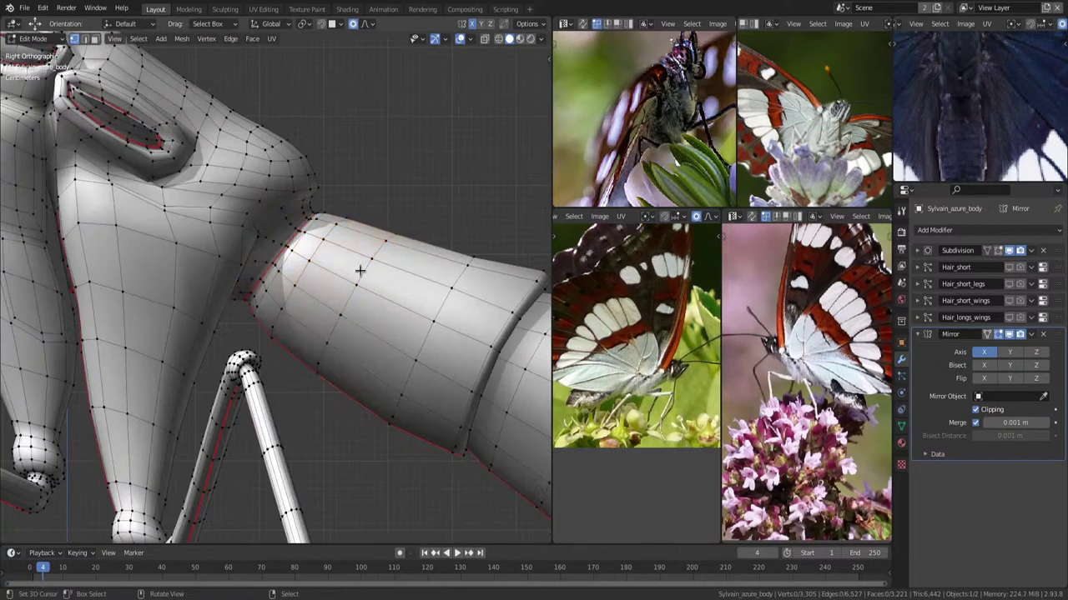
pyautogui.keyDown('alt'); pyautogui.click(304, 240); pyautogui.keyUp('alt')
pyautogui.press('s')
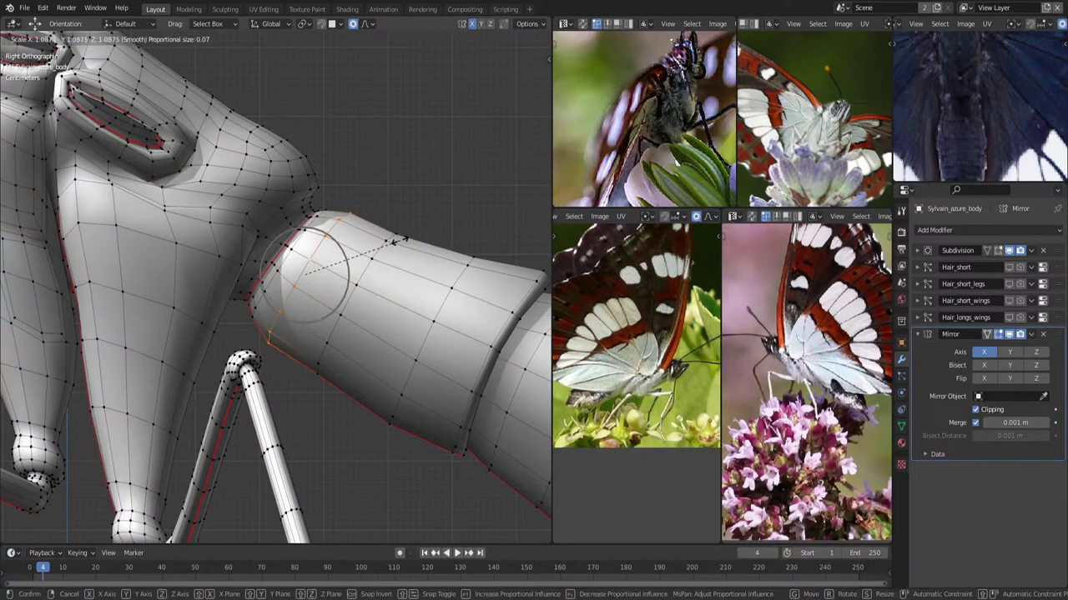
pyautogui.click(390, 242)
pyautogui.press('g')
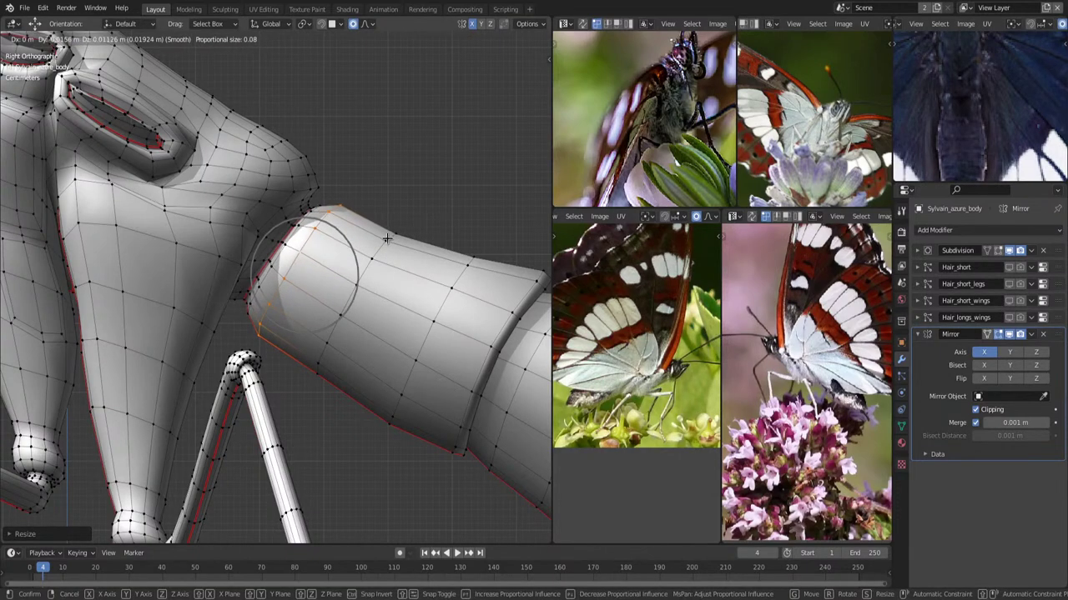
pyautogui.click(381, 266)
pyautogui.scroll(-2, 380, 265)
pyautogui.scroll(-3, 379, 264)
# Frame the whole insect and pan the reference photo to show more of the wing.
pyautogui.keyDown('shift'); pyautogui.moveTo(380, 264); pyautogui.dragTo(380, 251, button='middle'); pyautogui.keyUp('shift')
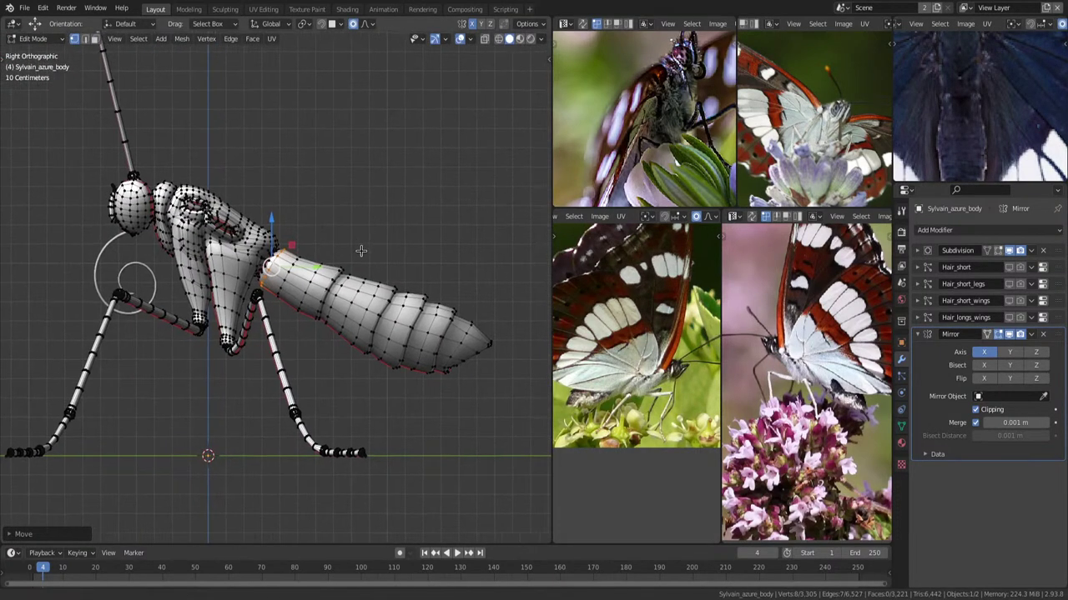
pyautogui.scroll(-2, 1002, 129)
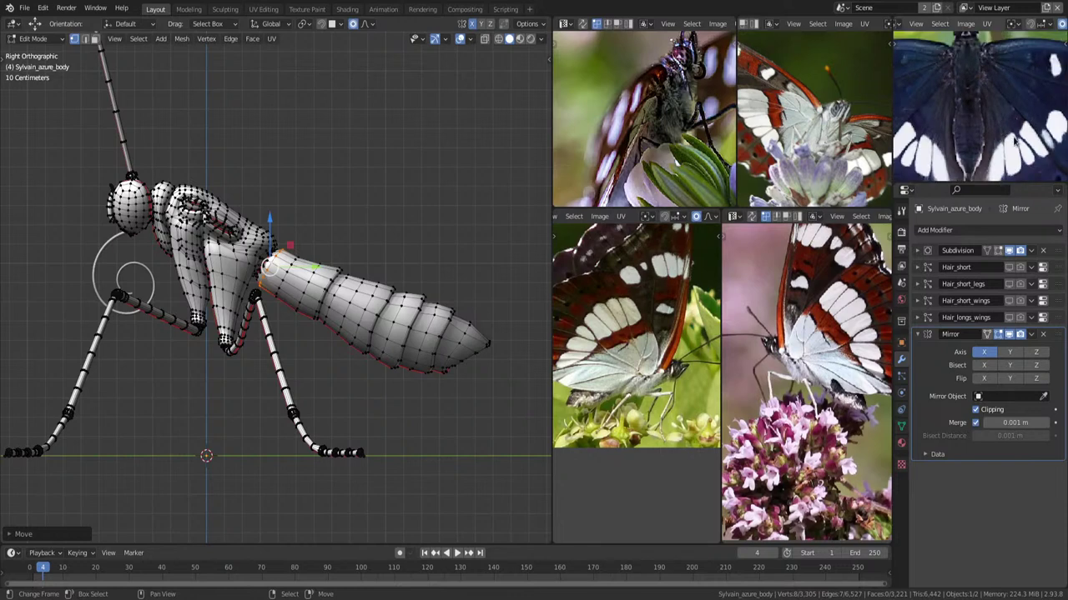
pyautogui.scroll(2, 666, 359)
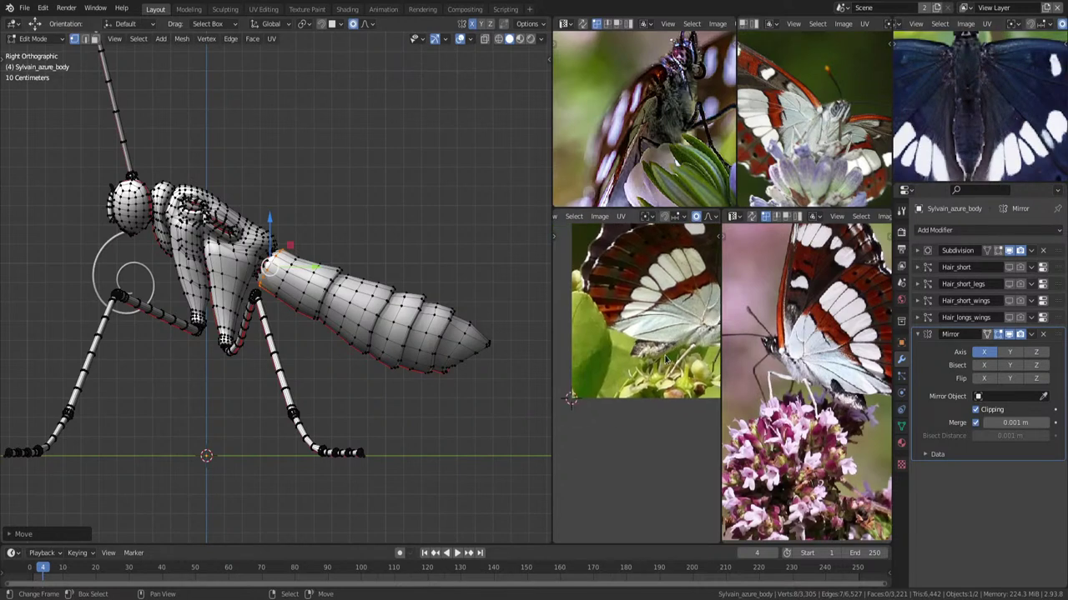
pyautogui.scroll(1, 665, 358)
pyautogui.moveTo(665, 359); pyautogui.dragTo(613, 357, button='middle')
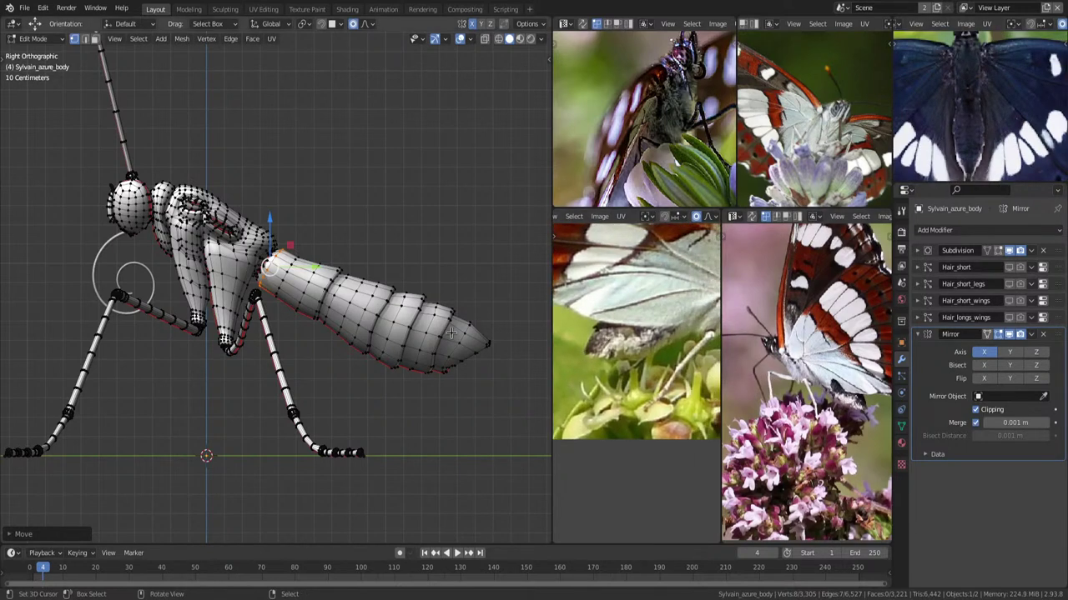
# Reshape the abdomen tip with a proportional vertex move, cancelling further move and rotate attempts.
pyautogui.click(494, 338)
pyautogui.press('g')
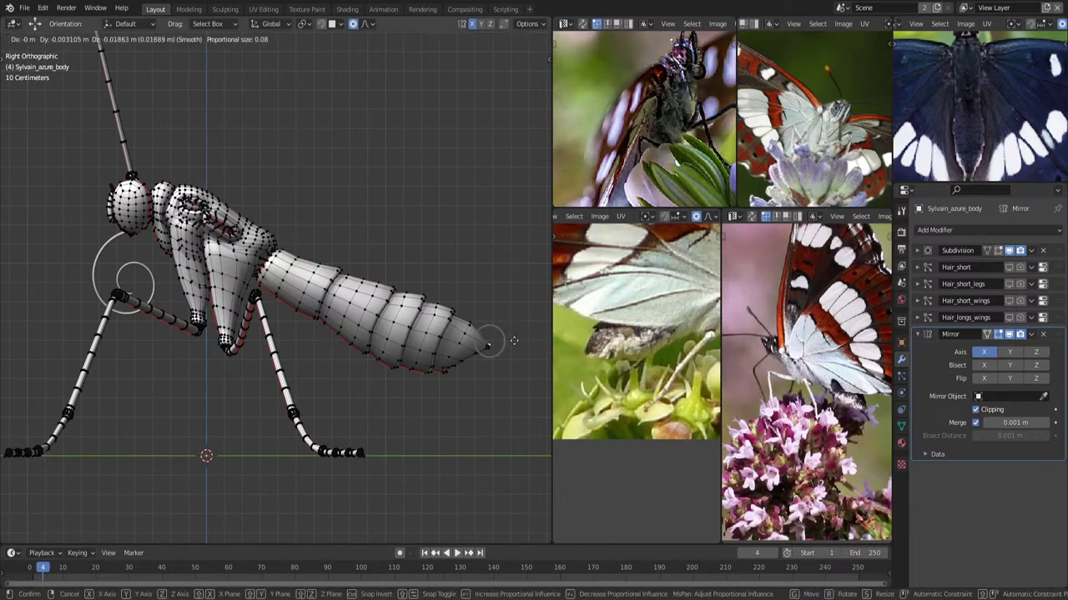
pyautogui.scroll(-5, 512, 340)
pyautogui.scroll(-4, 509, 346)
pyautogui.scroll(-3, 506, 351)
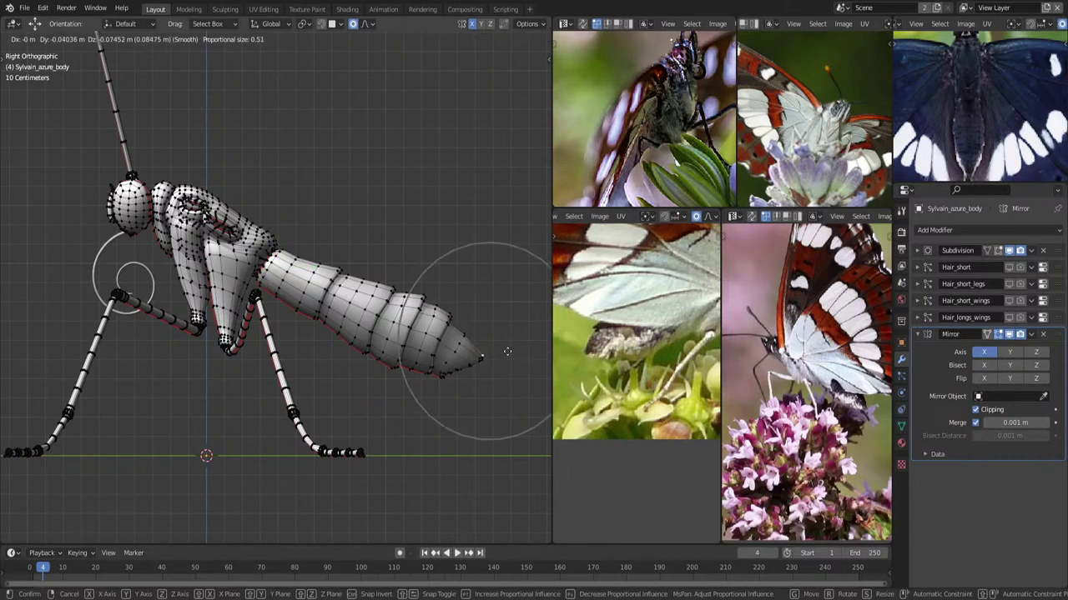
pyautogui.click(506, 347)
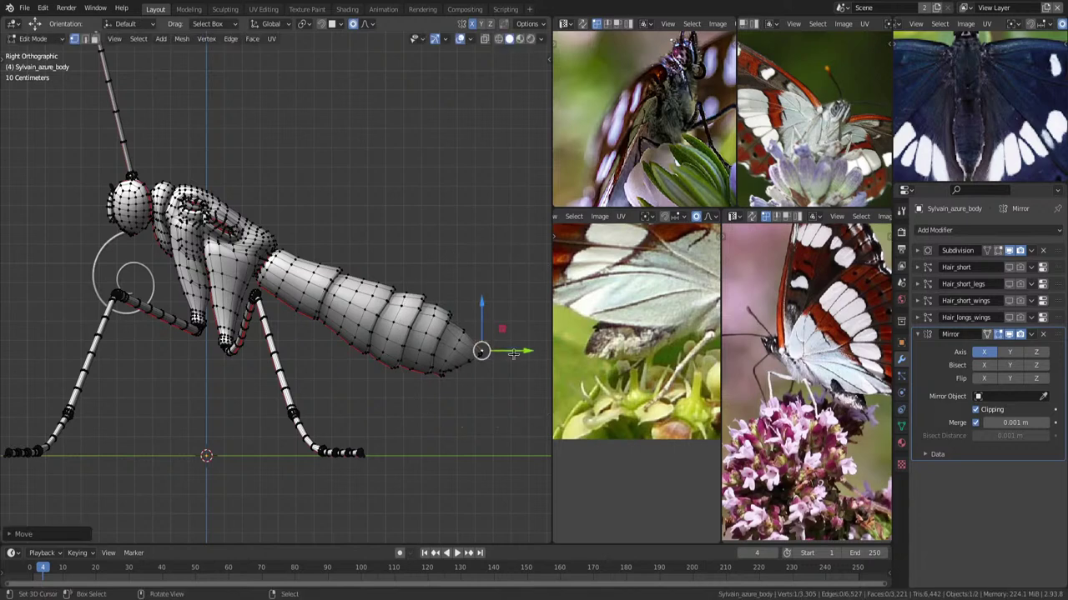
pyautogui.click(455, 311)
pyautogui.press('g')
pyautogui.click(476, 312)
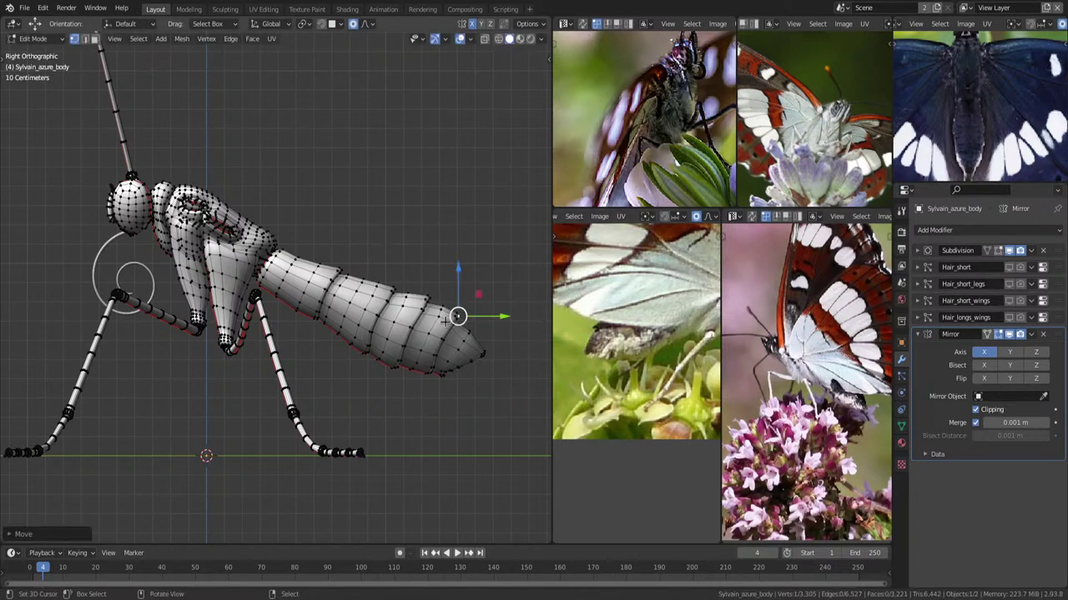
pyautogui.press('g')
pyautogui.press('Escape')
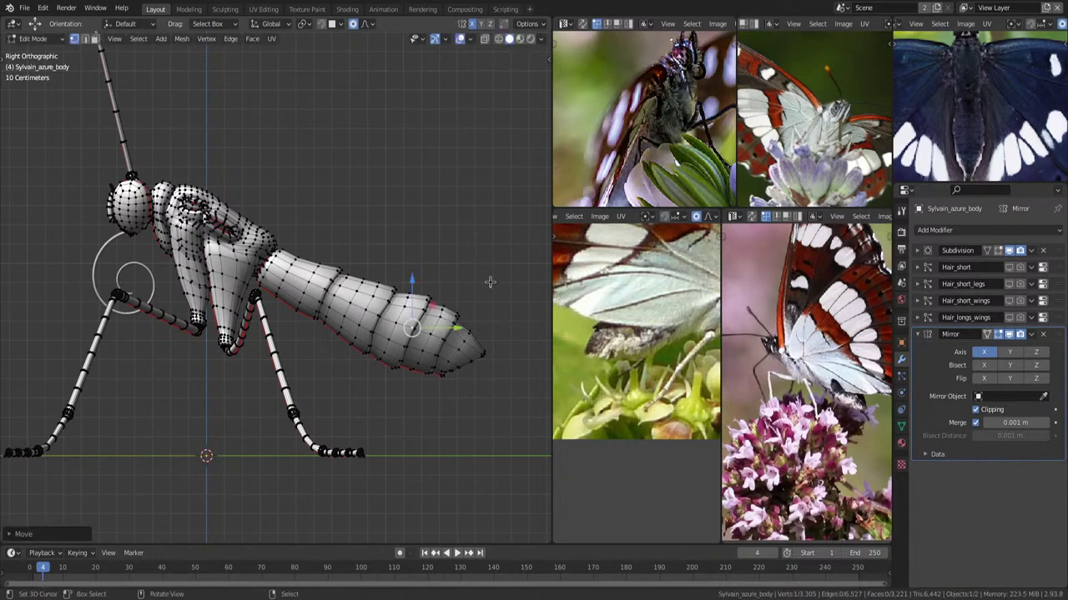
pyautogui.press('r')
pyautogui.press('Escape')
# Nudge several body outline vertices with proportional falloff, then check the right side view.
pyautogui.click(394, 286)
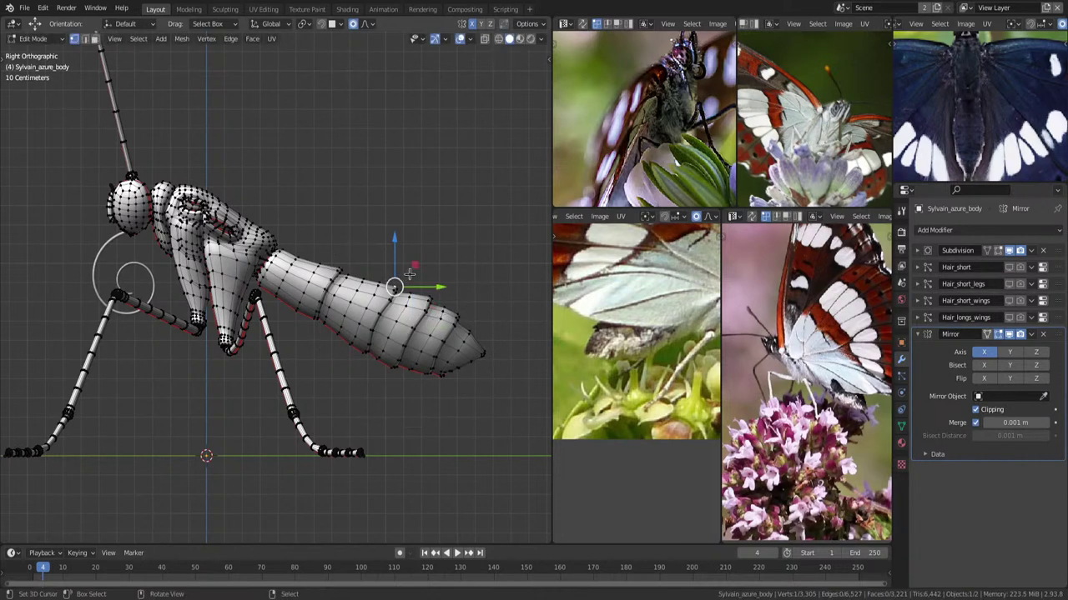
pyautogui.press('g')
pyautogui.click(413, 275)
pyautogui.press('g')
pyautogui.click(398, 287)
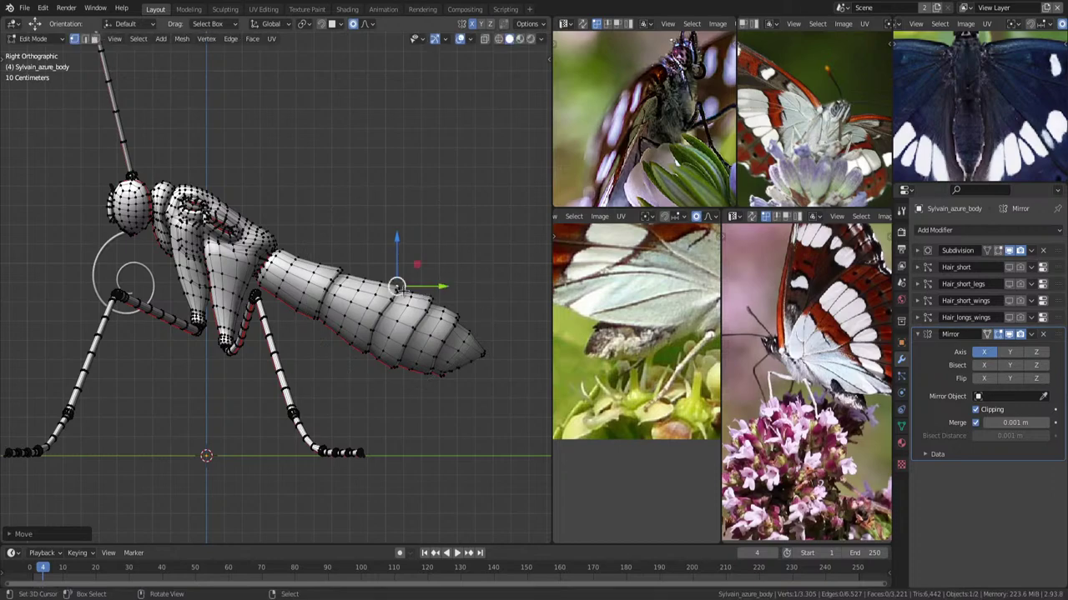
pyautogui.click(347, 266)
pyautogui.press('g')
pyautogui.click(353, 258)
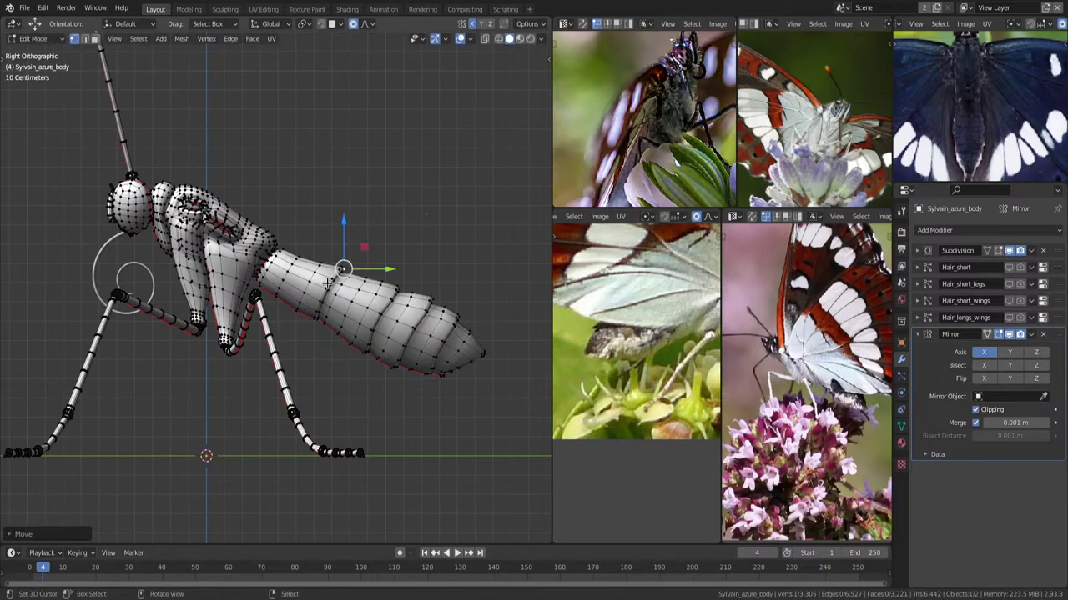
pyautogui.moveTo(328, 284)
pyautogui.mouseDown(button='middle')
pyautogui.moveTo(390, 315)
pyautogui.moveTo(331, 305)
pyautogui.mouseUp(button='middle')
pyautogui.press('KP_3')
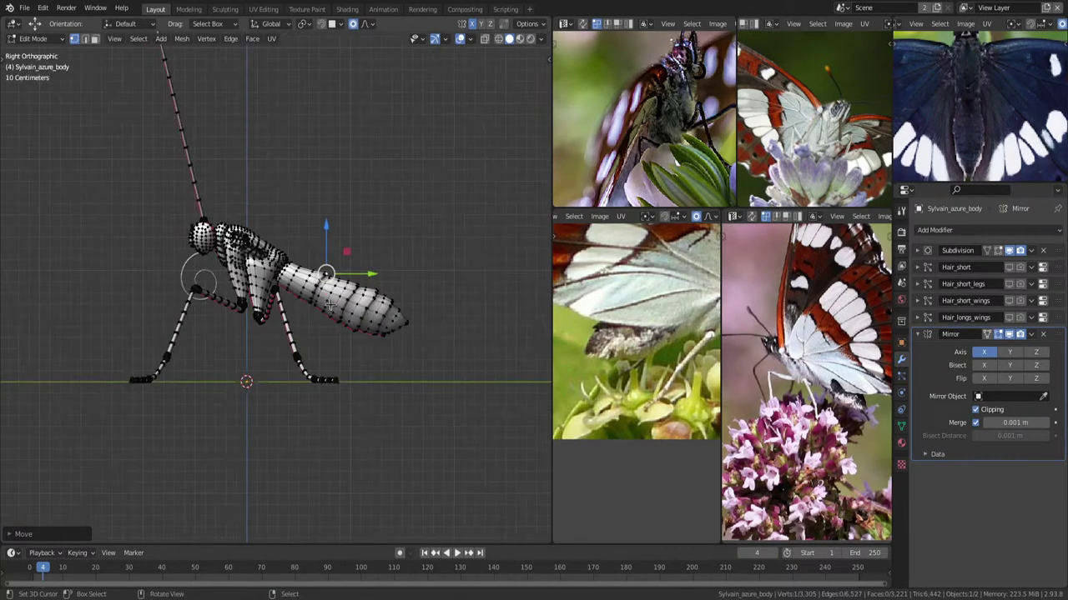
pyautogui.hotkey('alt', 'a')
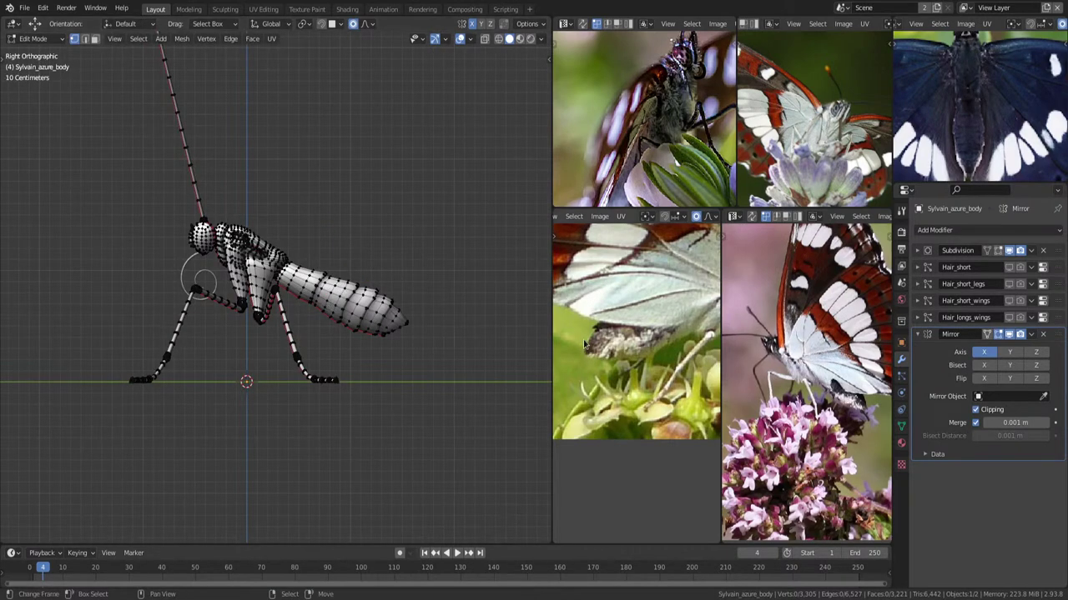
# Scroll the reference panel to a photo of a whole perched butterfly with folded wings.
pyautogui.scroll(-1, 608, 345)
pyautogui.scroll(-1, 659, 352)
pyautogui.scroll(-1, 668, 359)
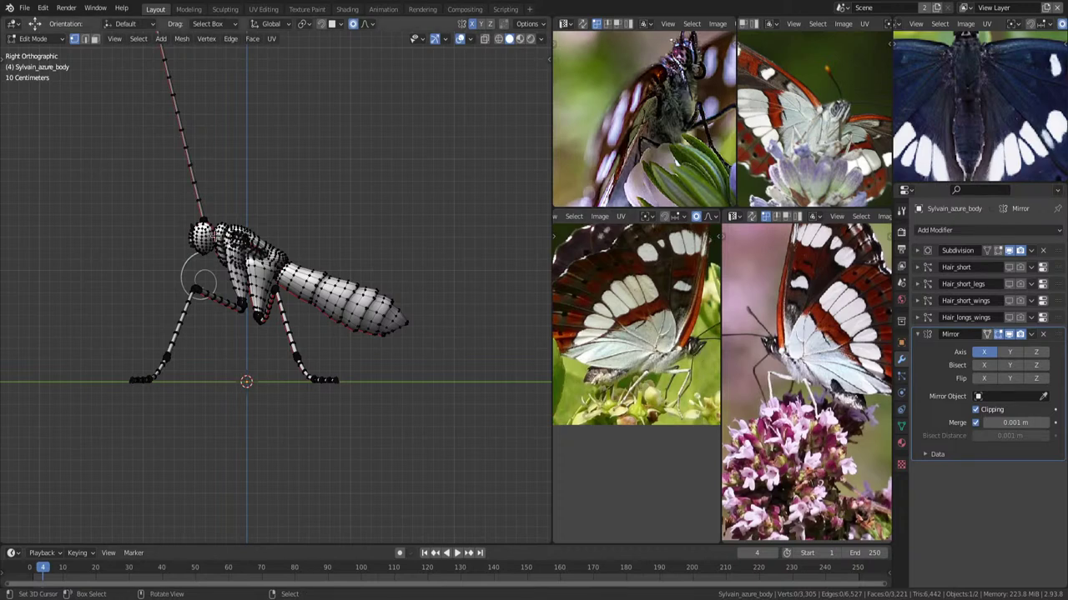
# Reframe the top-left reference photo, then turn on X-ray and circle-select the antenna from tip to body.
pyautogui.moveTo(696, 108); pyautogui.dragTo(690, 142, button='middle')
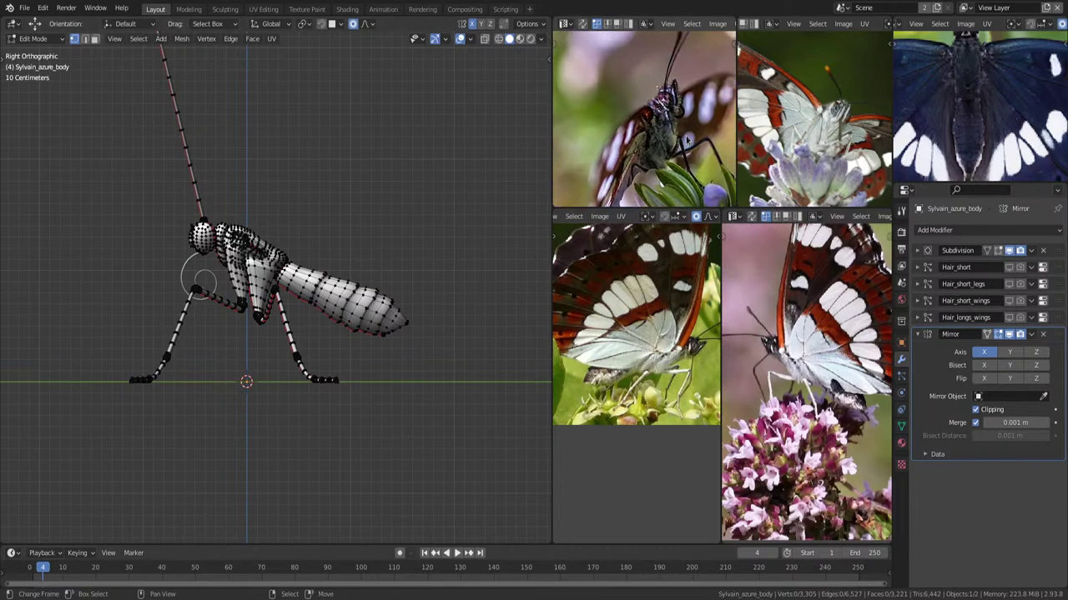
pyautogui.scroll(3, 279, 218)
pyautogui.scroll(2, 278, 219)
pyautogui.scroll(-5, 400, 286)
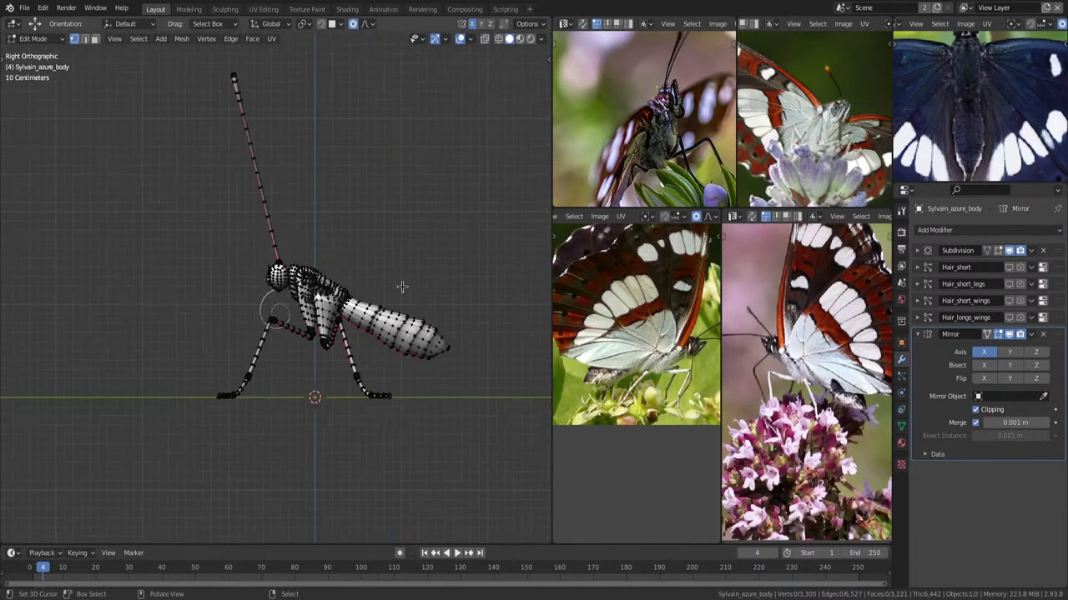
pyautogui.hotkey('alt', 'z')
pyautogui.press('c')
pyautogui.moveTo(233, 97)
pyautogui.mouseDown()
pyautogui.moveTo(231, 191)
pyautogui.moveTo(241, 229)
pyautogui.moveTo(238, 143)
pyautogui.moveTo(245, 246)
pyautogui.mouseUp()
pyautogui.rightClick(246, 246)
# Circle-select the head's front faces and grow that selection outward twice.
pyautogui.scroll(4, 250, 250)
pyautogui.scroll(4, 349, 311)
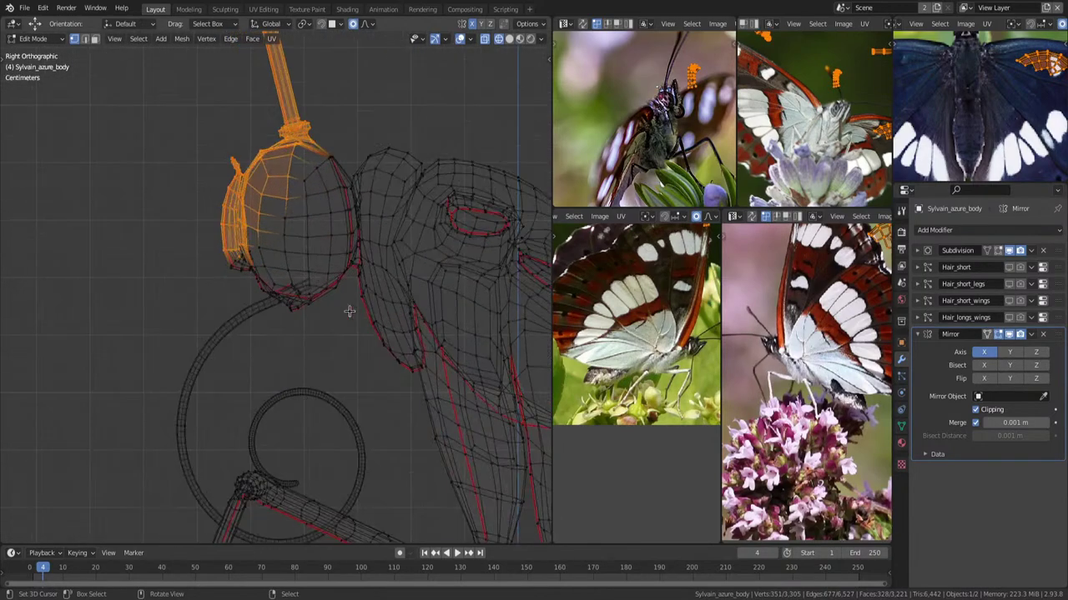
pyautogui.press('c')
pyautogui.moveTo(319, 260)
pyautogui.mouseDown()
pyautogui.moveTo(250, 217)
pyautogui.moveTo(220, 231)
pyautogui.moveTo(239, 238)
pyautogui.moveTo(247, 181)
pyautogui.moveTo(278, 237)
pyautogui.moveTo(267, 209)
pyautogui.mouseUp()
pyautogui.rightClick(282, 218)
pyautogui.press('ctrl+KP_Add')
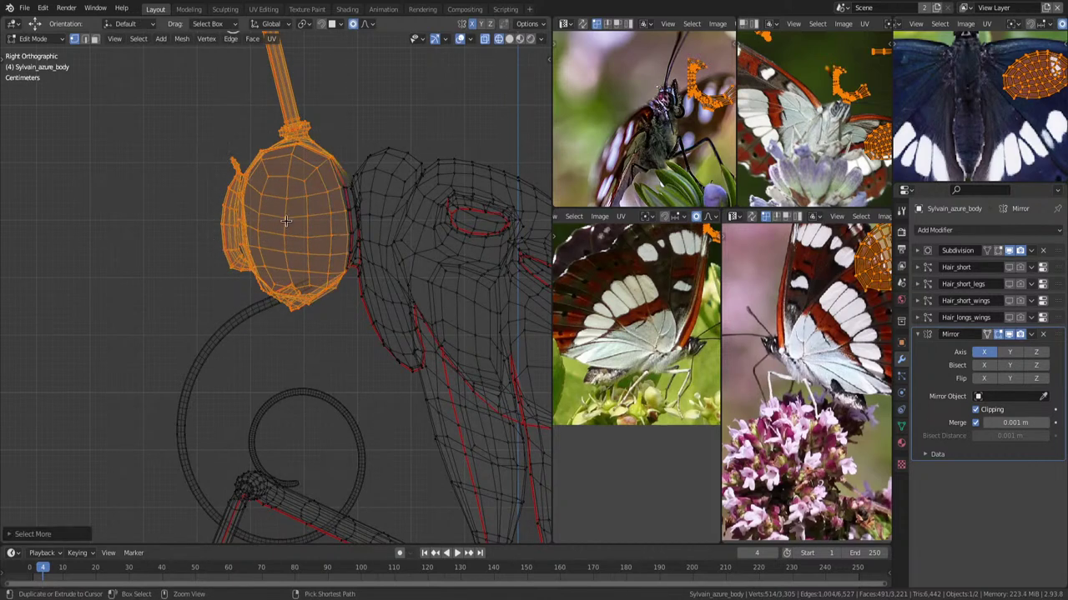
pyautogui.press('ctrl+KP_Add')
pyautogui.press('ctrl+KP_Add')
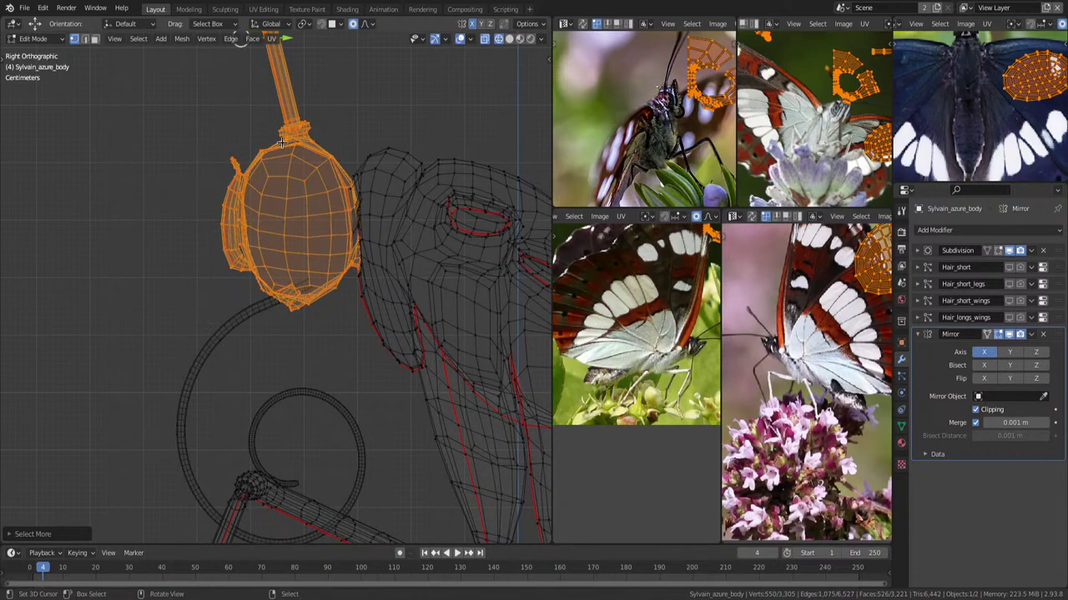
# Orbit and zoom around the body, then switch the viewport to wireframe shading.
pyautogui.scroll(2, 352, 213)
pyautogui.scroll(2, 353, 214)
pyautogui.scroll(2, 353, 213)
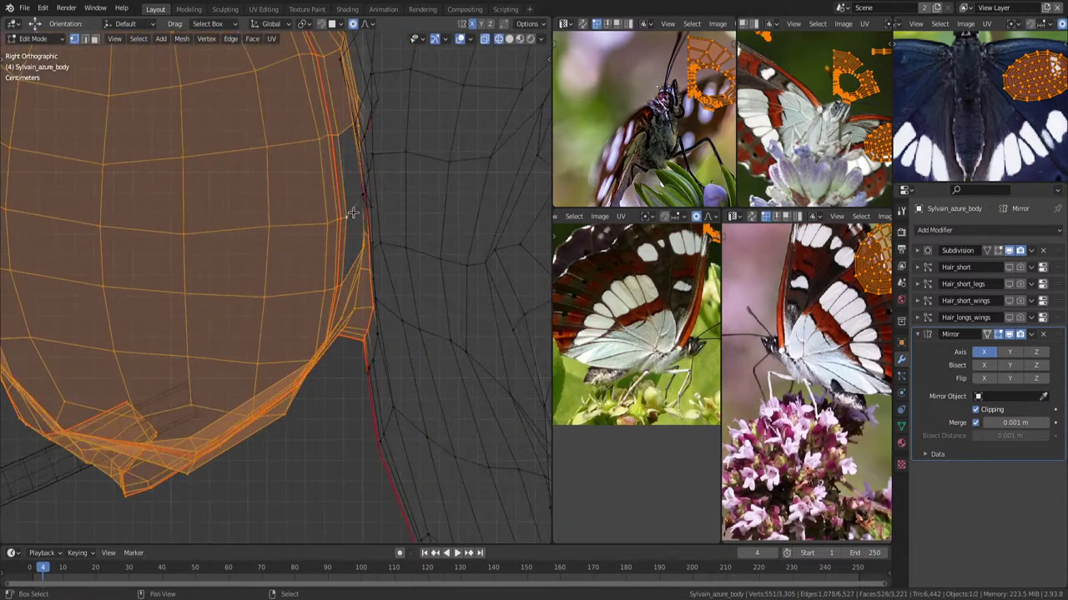
pyautogui.scroll(-2, 354, 215)
pyautogui.scroll(-5, 370, 220)
pyautogui.scroll(-4, 363, 250)
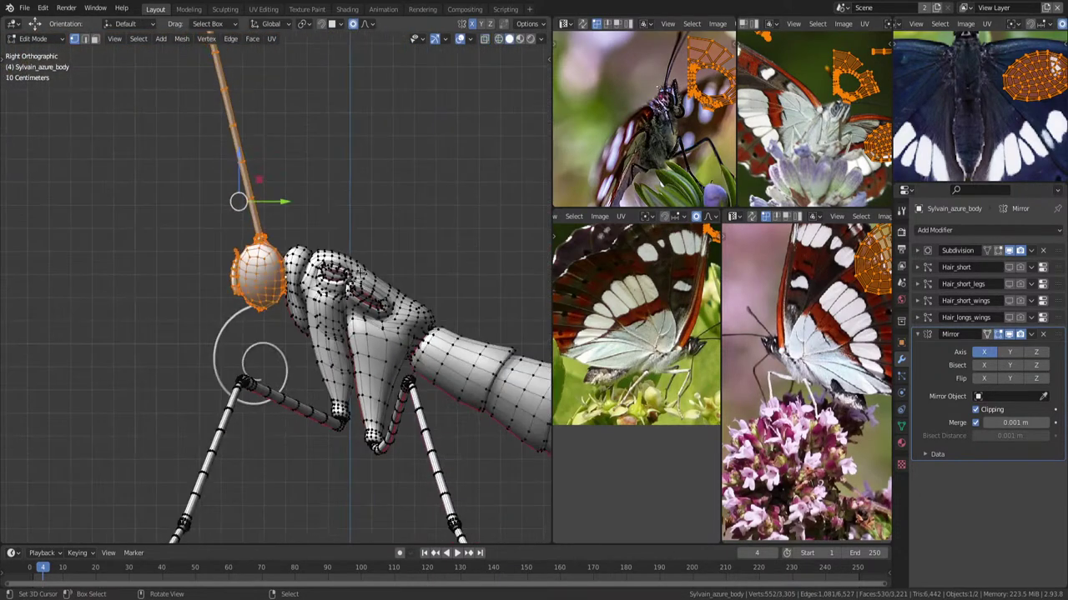
pyautogui.moveTo(321, 305)
pyautogui.mouseDown(button='middle')
pyautogui.moveTo(353, 288)
pyautogui.moveTo(352, 255)
pyautogui.moveTo(318, 205)
pyautogui.moveTo(333, 198)
pyautogui.moveTo(313, 344)
pyautogui.mouseUp(button='middle')
pyautogui.scroll(2, 351, 284)
pyautogui.scroll(2, 351, 283)
pyautogui.hotkey('shift', 'z')
# Pick a vertex on the head–thorax seam, inspect it from the side, then deselect and return to solid shading.
pyautogui.click(307, 357)
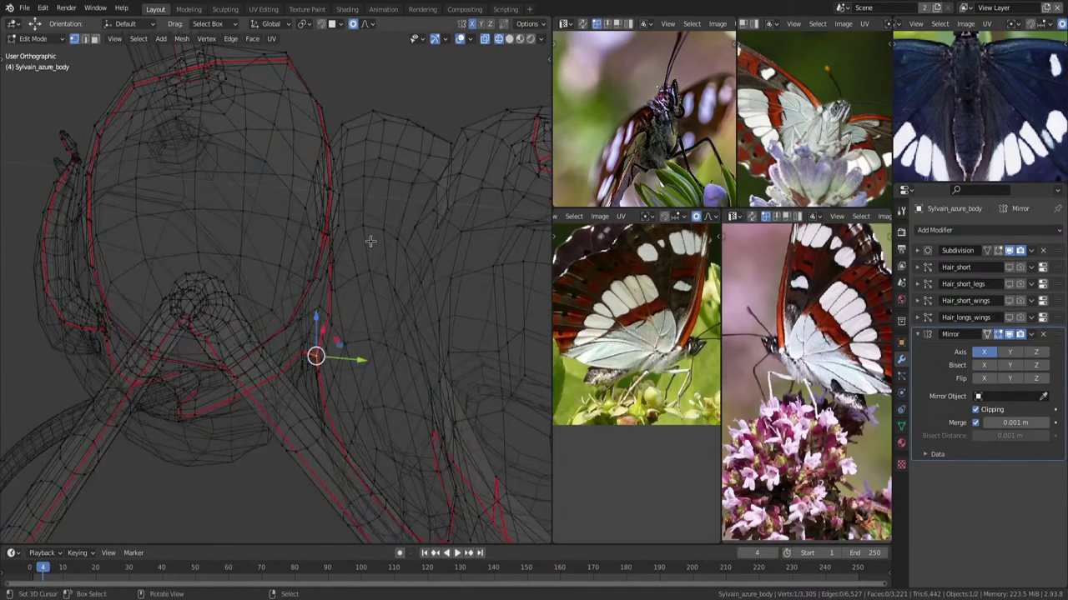
pyautogui.moveTo(371, 242); pyautogui.dragTo(355, 219, button='middle')
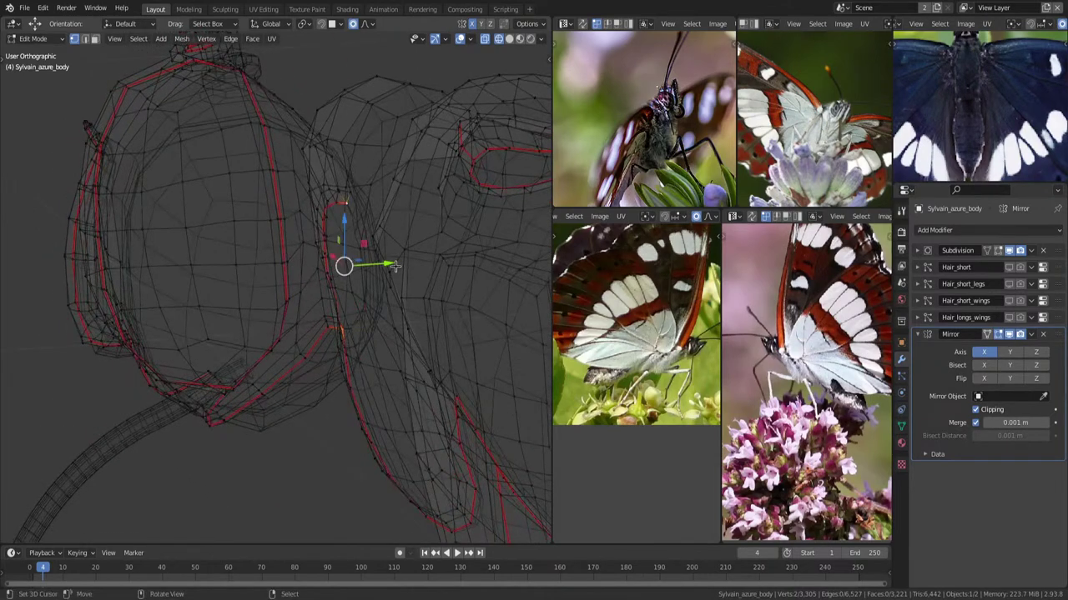
pyautogui.hotkey('shift', 's')
pyautogui.click(401, 346)
pyautogui.hotkey('alt', 'a')
pyautogui.hotkey('shift', 'z')
pyautogui.moveTo(359, 300); pyautogui.dragTo(331, 328, button='middle')
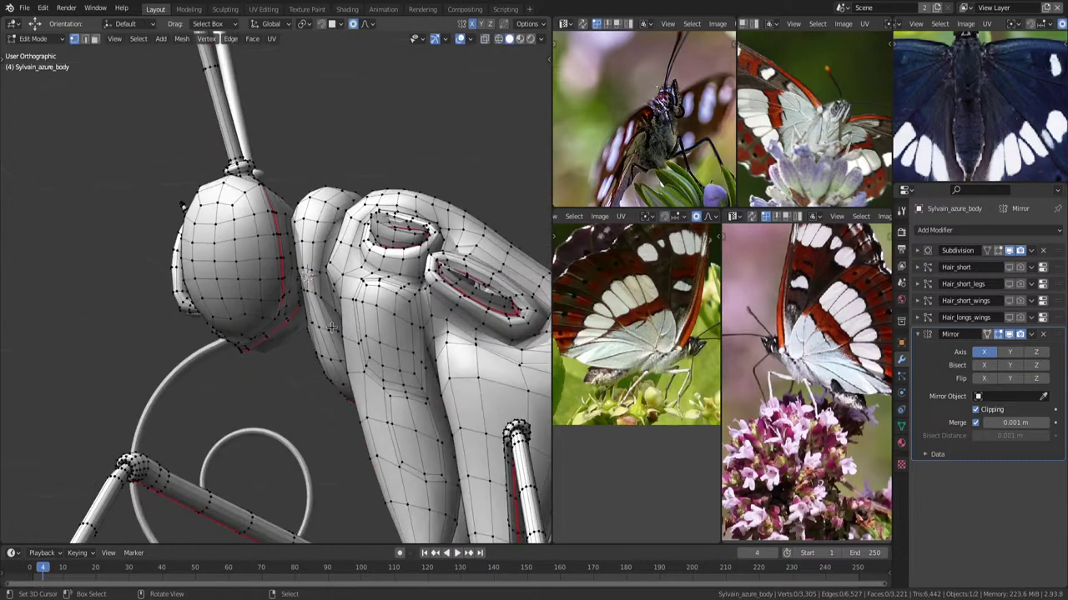
# In Right Orthographic wireframe view, circle-select the antenna's vertices.
pyautogui.press('KP_3')
pyautogui.hotkey('shift', 'z')
pyautogui.scroll(-3, 323, 227)
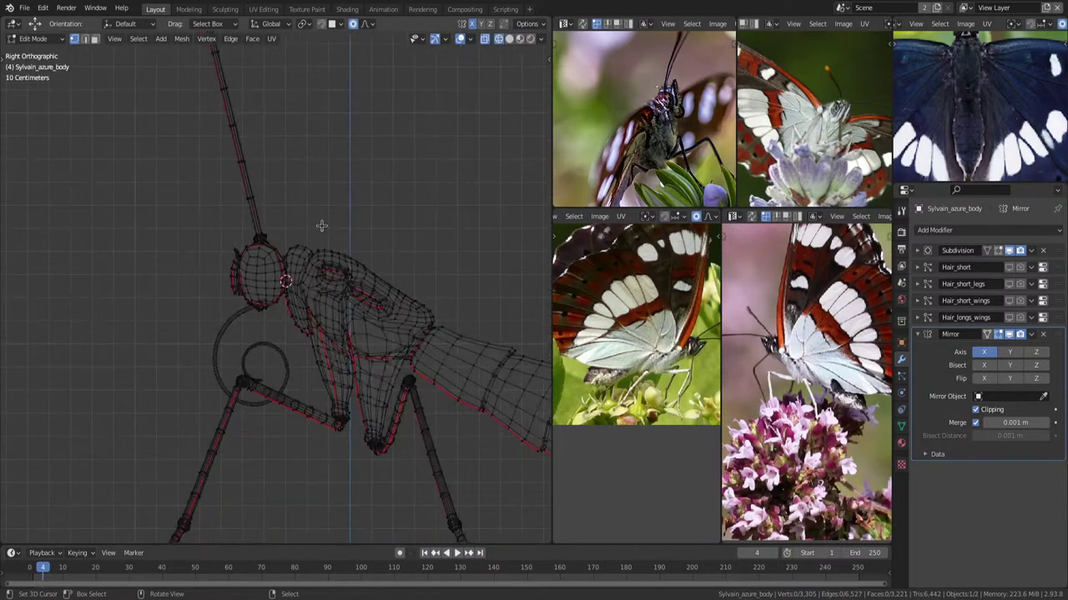
pyautogui.scroll(-3, 323, 226)
pyautogui.scroll(-2, 323, 227)
pyautogui.press('c')
pyautogui.moveTo(270, 162); pyautogui.dragTo(208, 159)
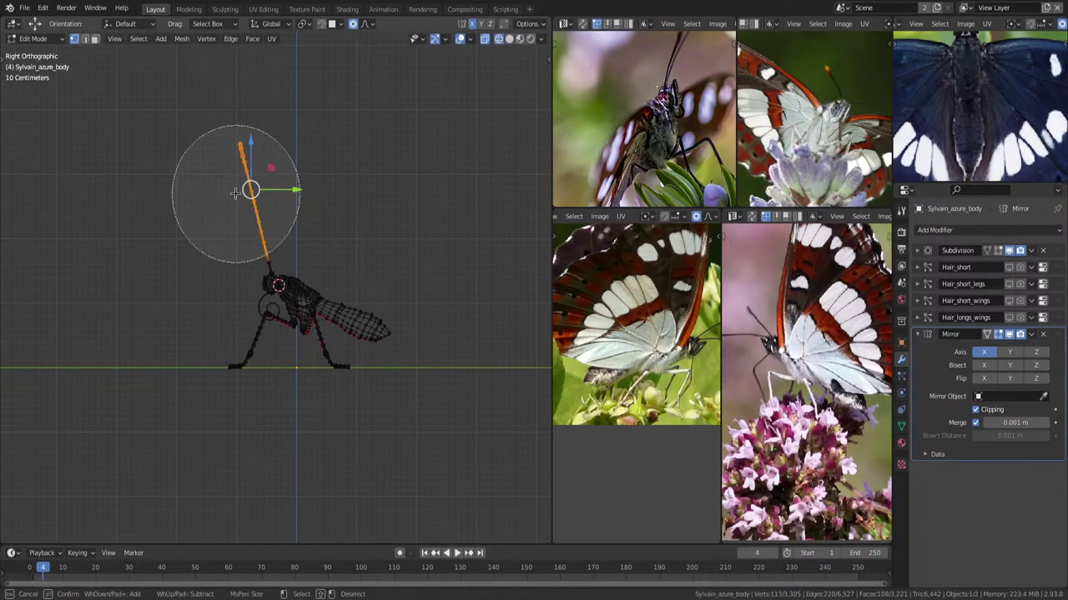
# Add head vertices to the antenna selection and grow it by a ring.
pyautogui.click(237, 222)
pyautogui.scroll(2, 250, 219)
pyautogui.scroll(3, 251, 218)
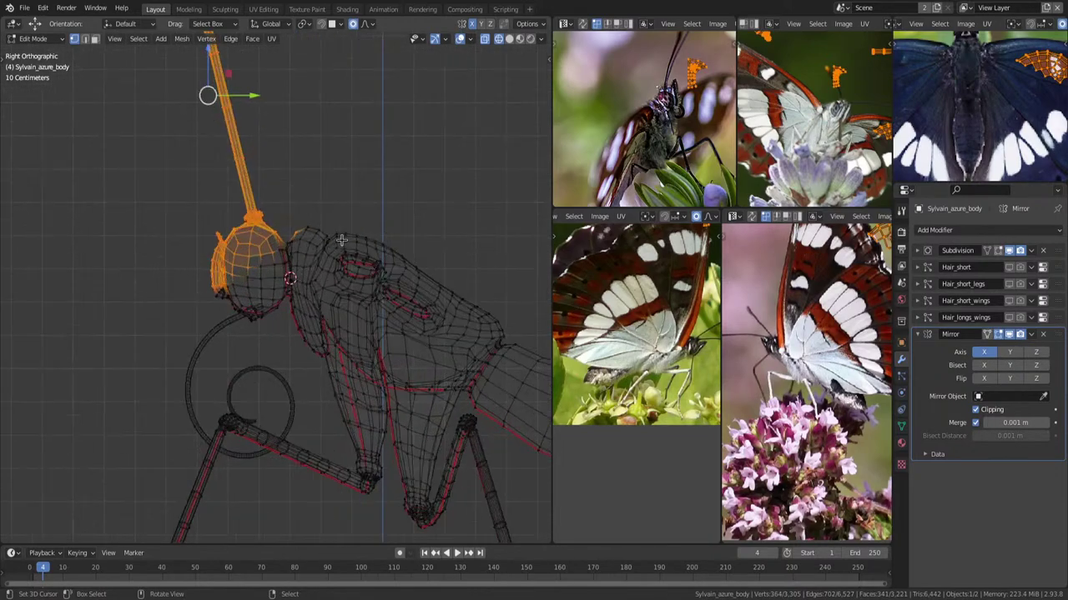
pyautogui.scroll(2, 336, 189)
pyautogui.press('Escape')
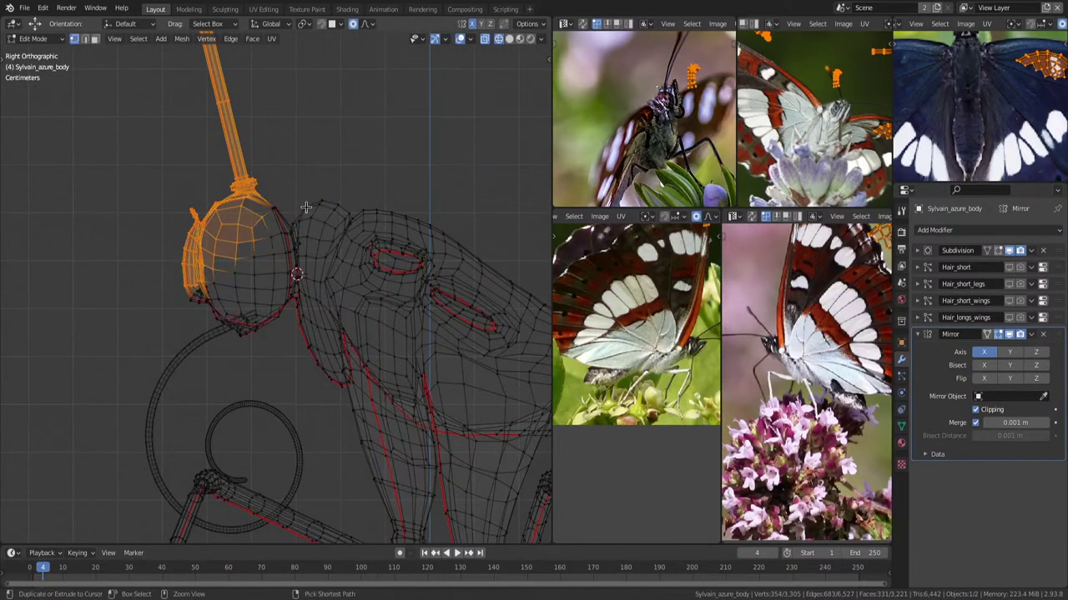
pyautogui.press('ctrl+KP_Add')
# Circle-select the rest of the head, grow the selection, and add the head seam edges.
pyautogui.press('c')
pyautogui.moveTo(192, 242); pyautogui.dragTo(232, 292)
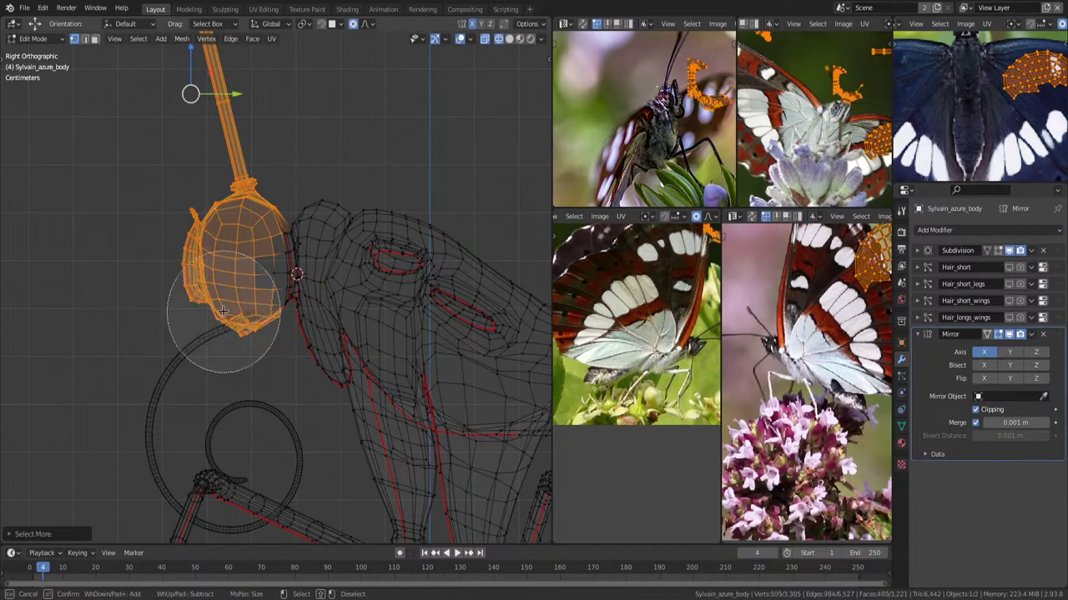
pyautogui.moveTo(248, 237); pyautogui.dragTo(195, 239)
pyautogui.press('Escape')
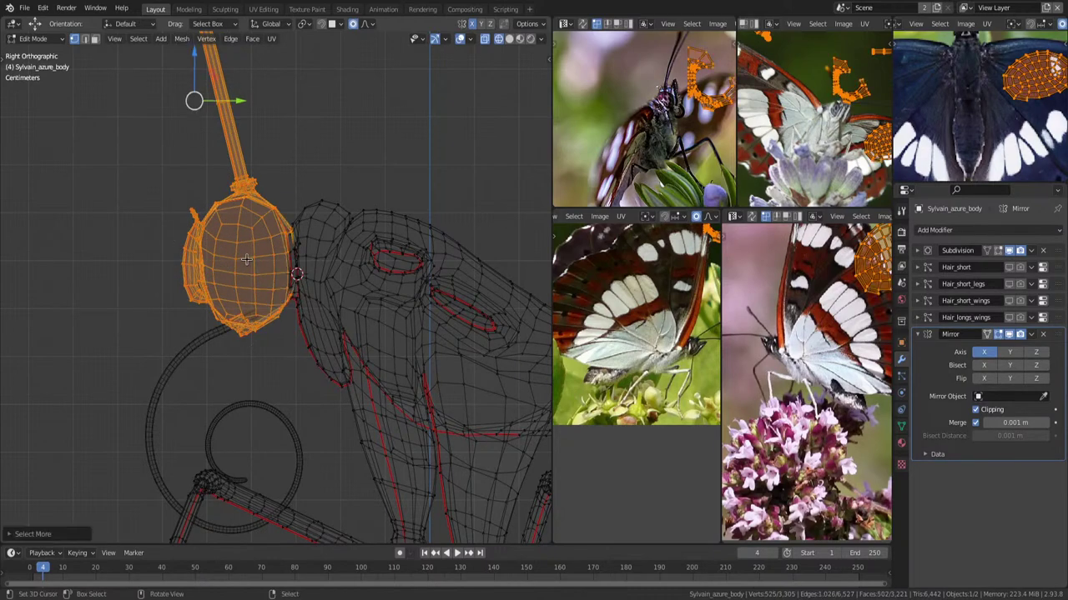
pyautogui.press('ctrl+KP_Add')
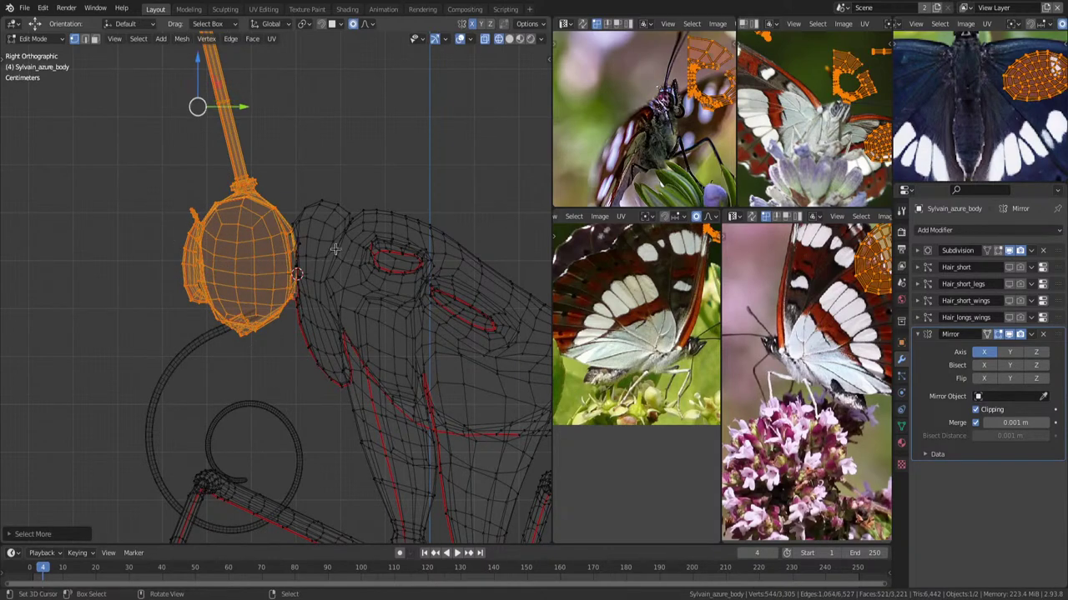
pyautogui.scroll(6, 334, 248)
pyautogui.keyDown('shift'); pyautogui.click(334, 236); pyautogui.keyUp('shift')
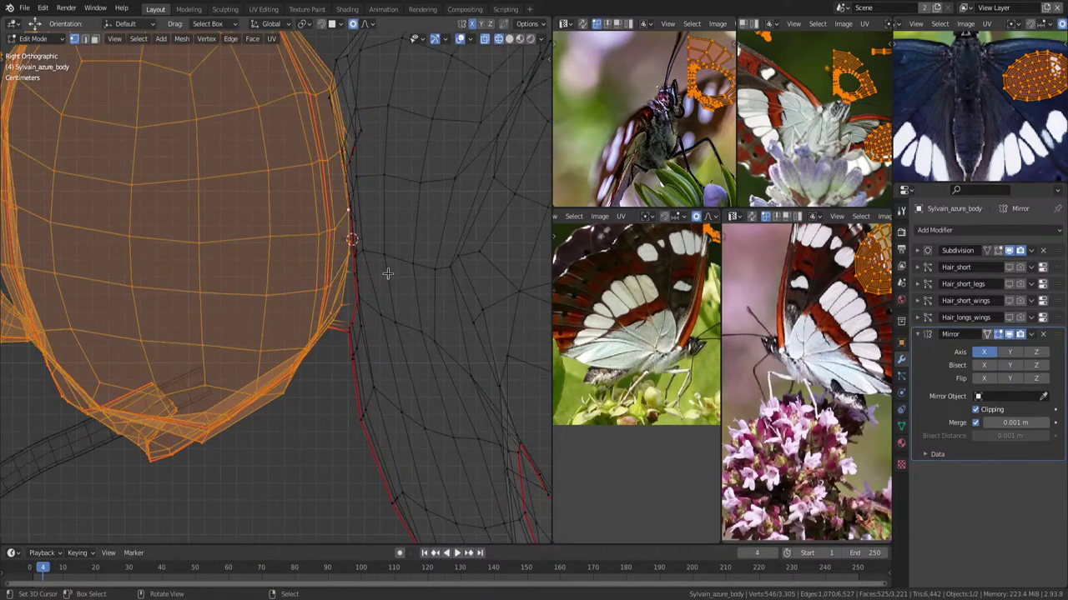
# Switch back to solid shading and set the pivot point to the 3D Cursor.
pyautogui.scroll(-6, 334, 242)
pyautogui.hotkey('alt', 'z')
pyautogui.scroll(-2, 336, 266)
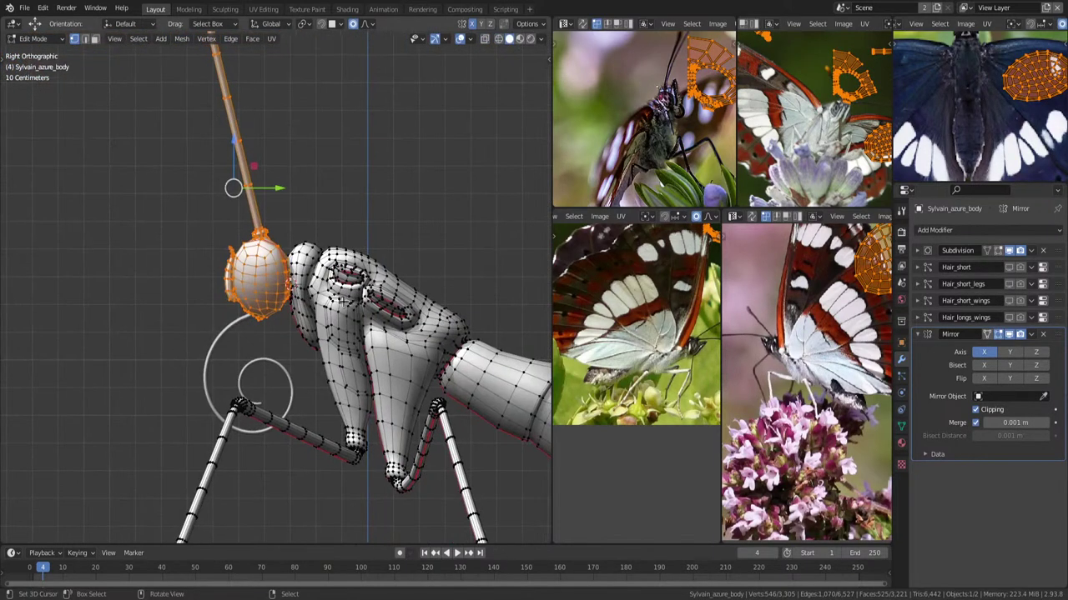
pyautogui.press('.')
pyautogui.click(432, 304)
pyautogui.scroll(1, 388, 321)
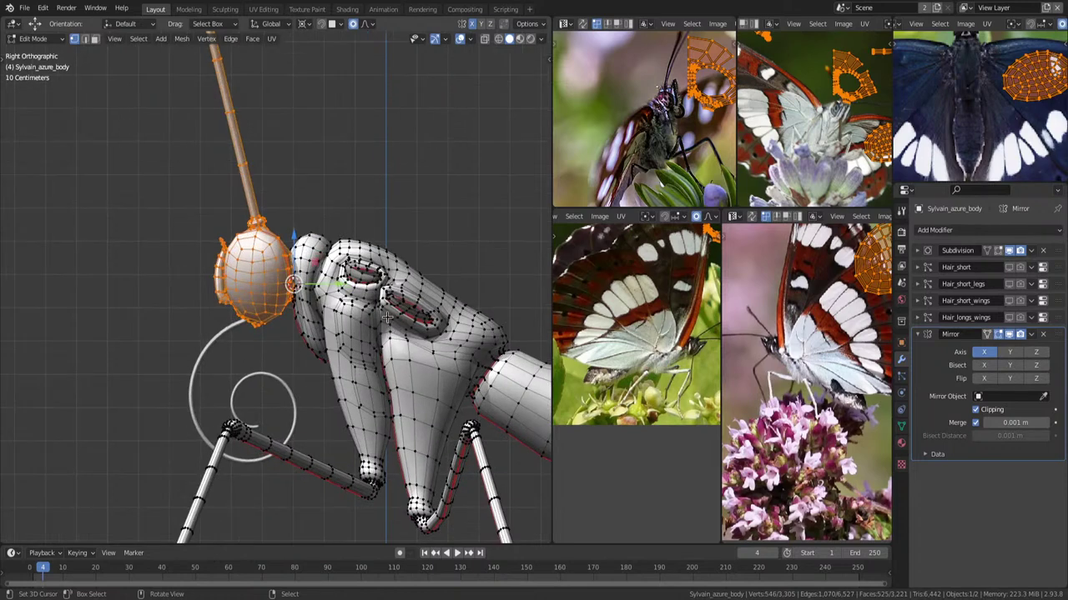
pyautogui.press('.')
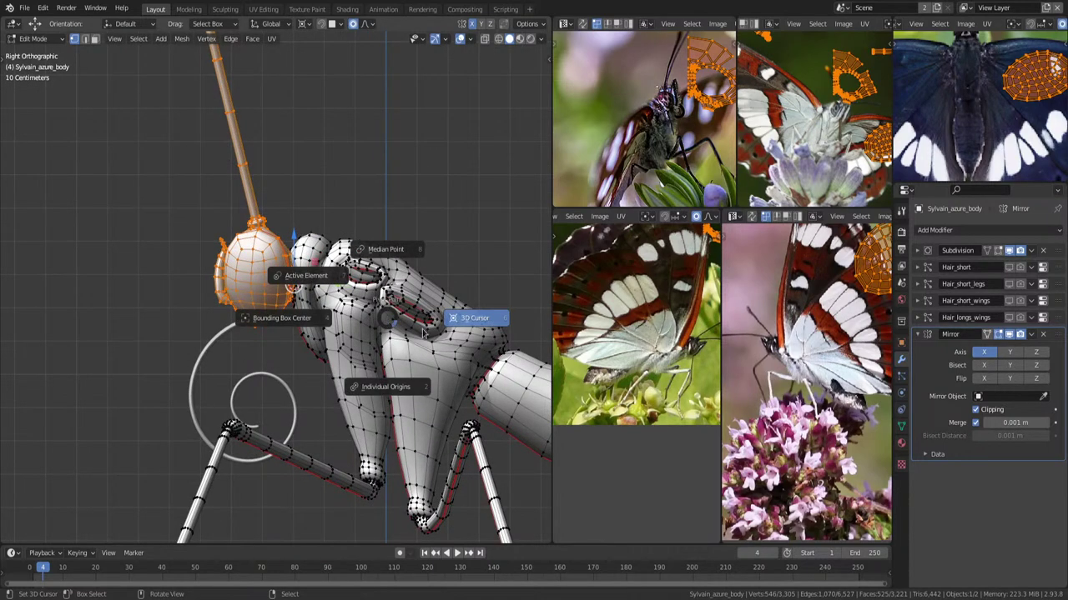
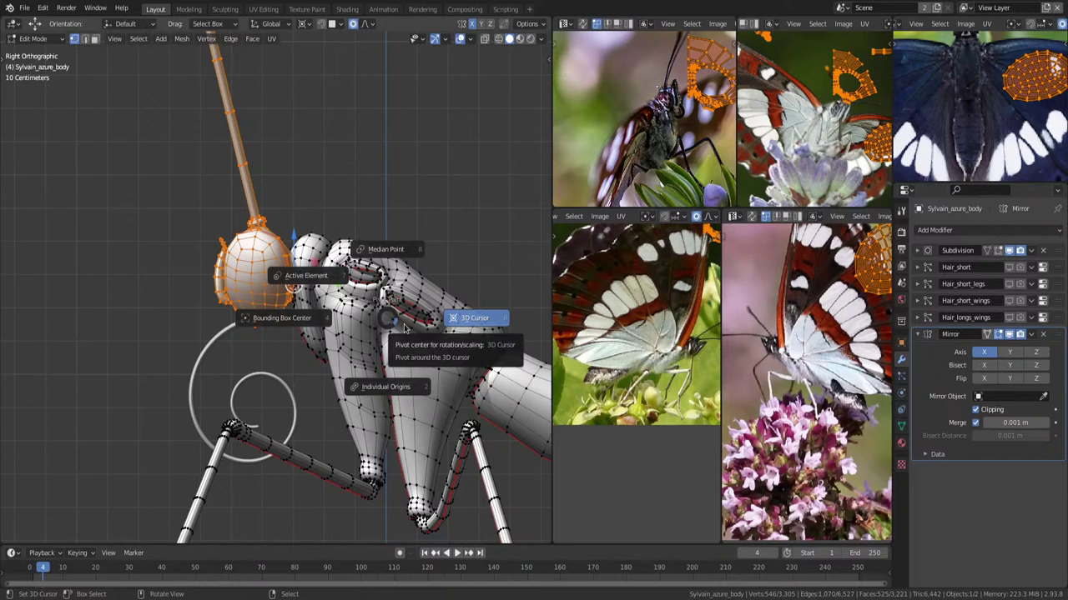
# Set the pivot point to the 3D Cursor and scale the butterfly head down.
pyautogui.click(406, 328)
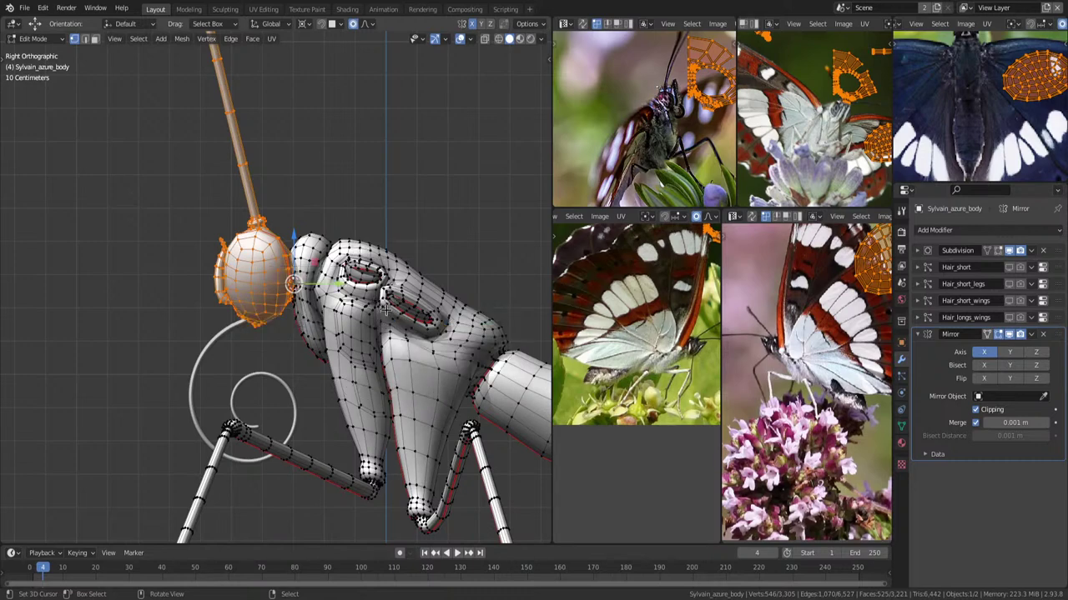
pyautogui.scroll(3, 386, 309)
pyautogui.scroll(2, 386, 309)
pyautogui.press('s')
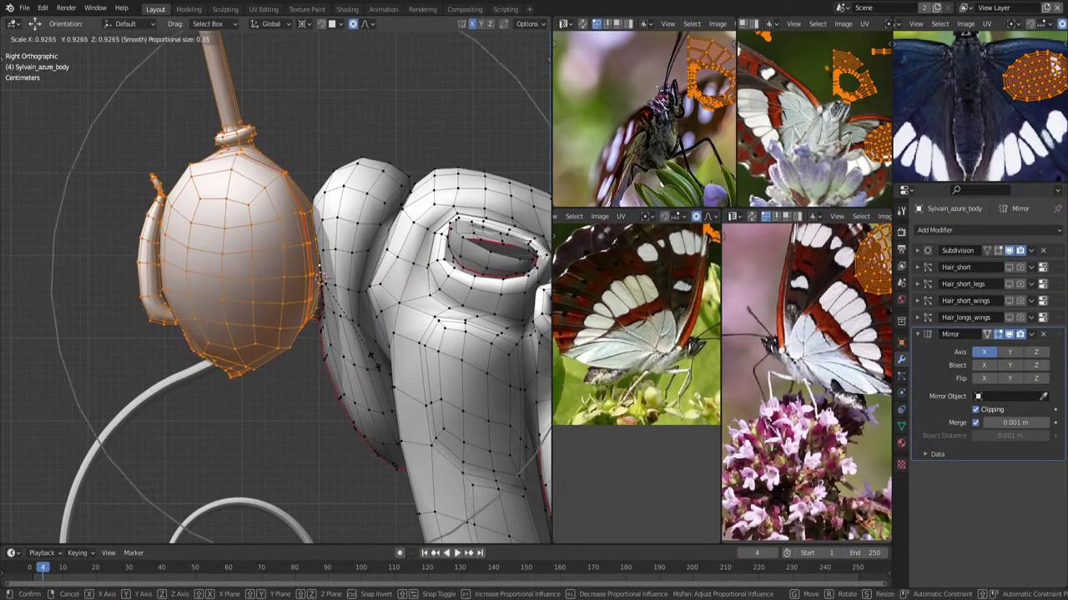
pyautogui.click(392, 364)
# Keep the 3D Cursor as the pivot point via the pivot pie menu.
pyautogui.press('.')
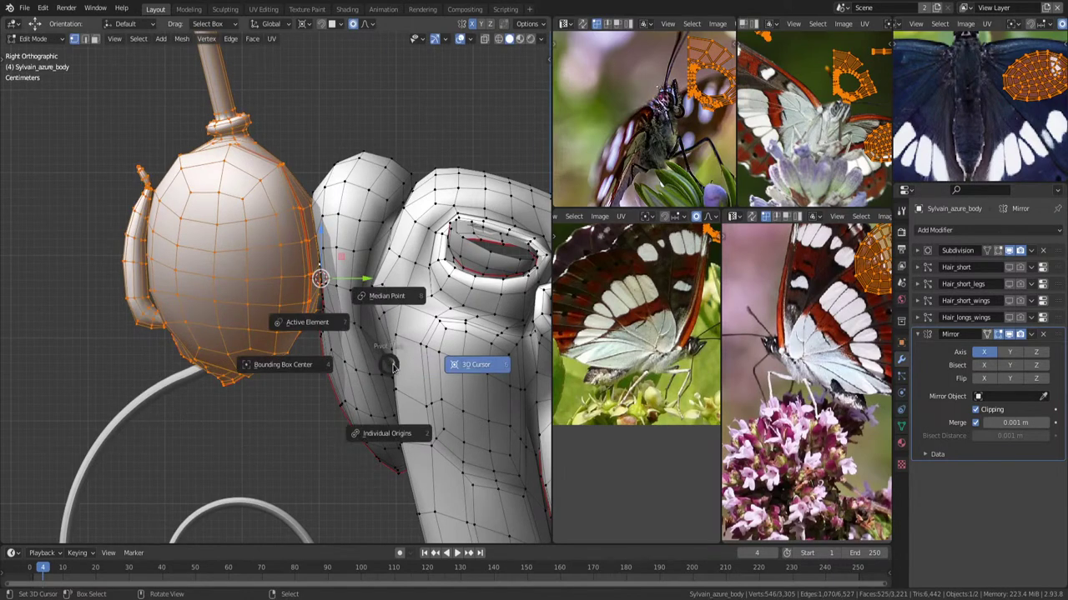
pyautogui.click(391, 365)
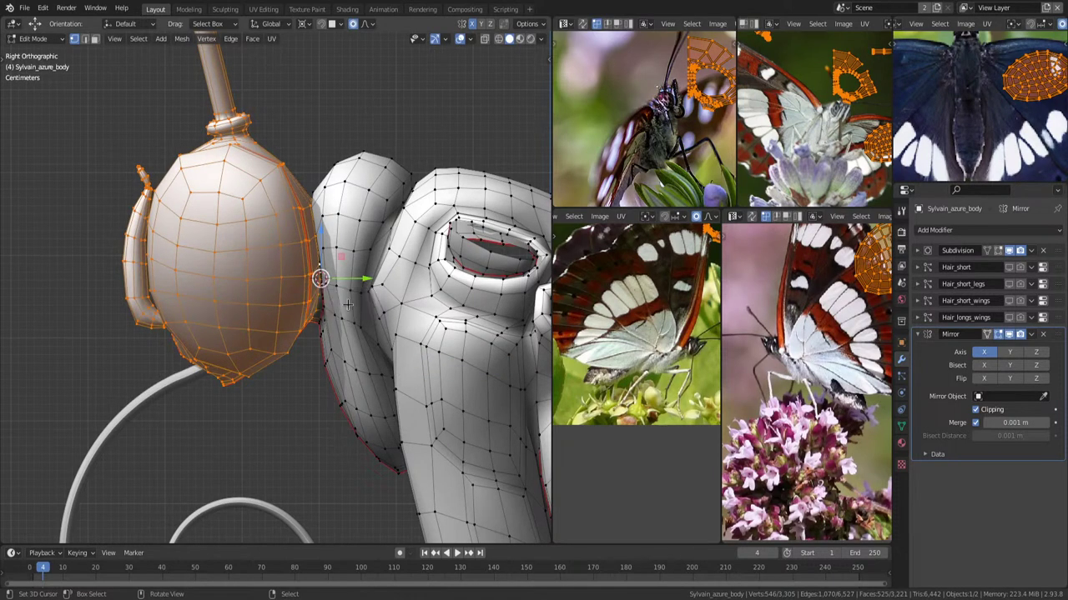
pyautogui.scroll(1, 355, 308)
pyautogui.scroll(1, 360, 313)
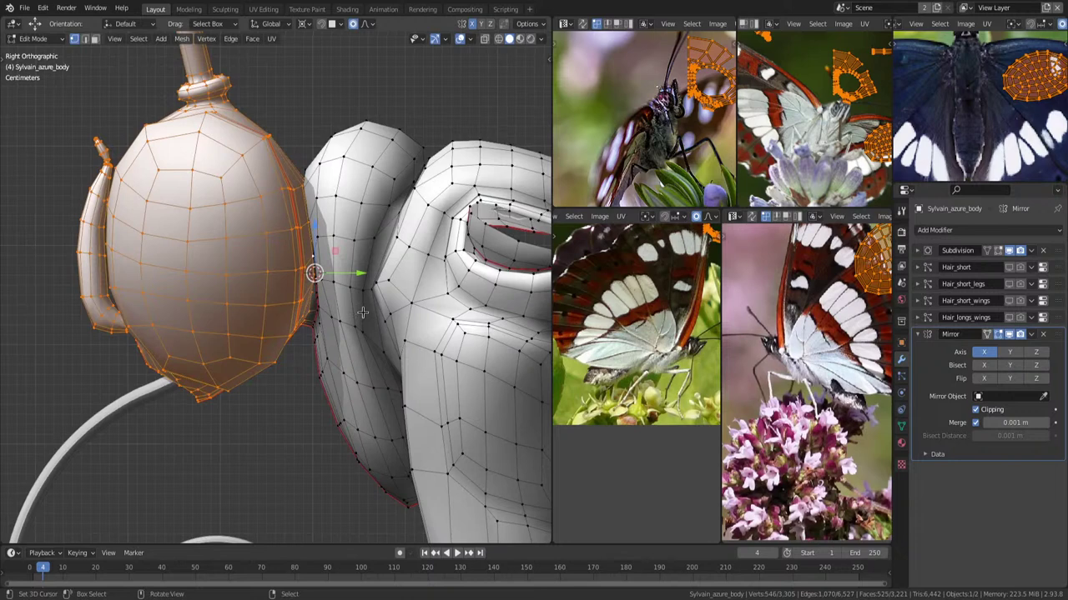
pyautogui.press('.')
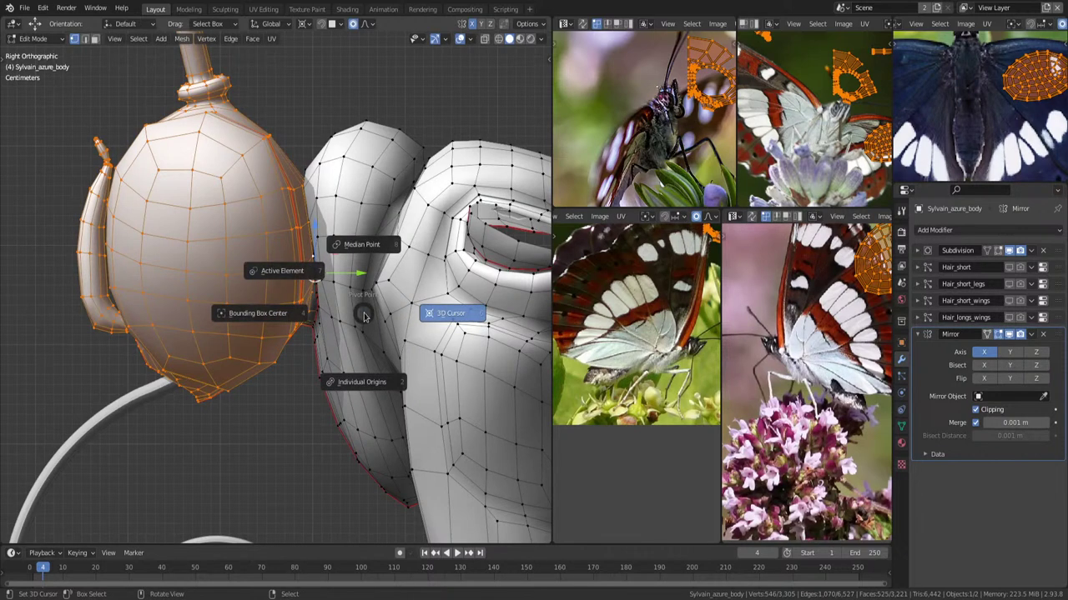
pyautogui.click(364, 312)
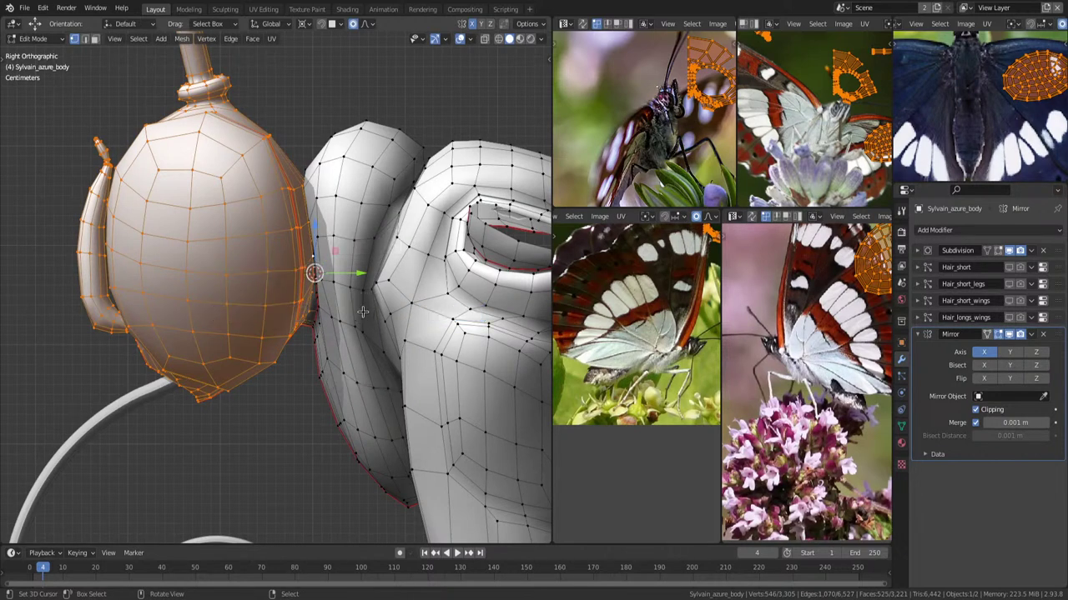
# Scale the head again with proportional falloff so the neck area blends smoothly.
pyautogui.press(',')
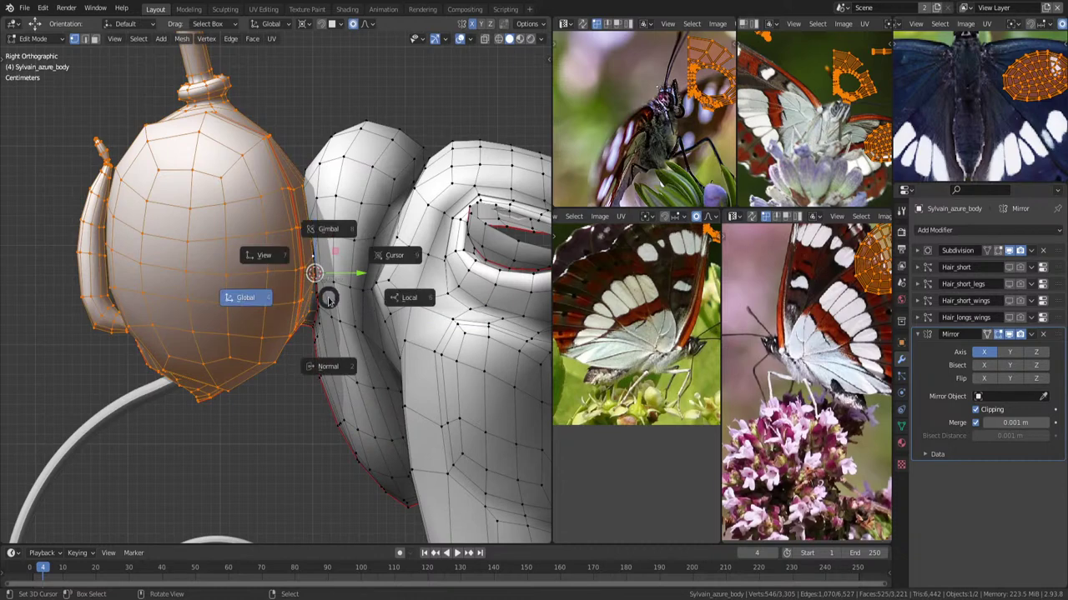
pyautogui.scroll(3, 317, 275)
pyautogui.press('s')
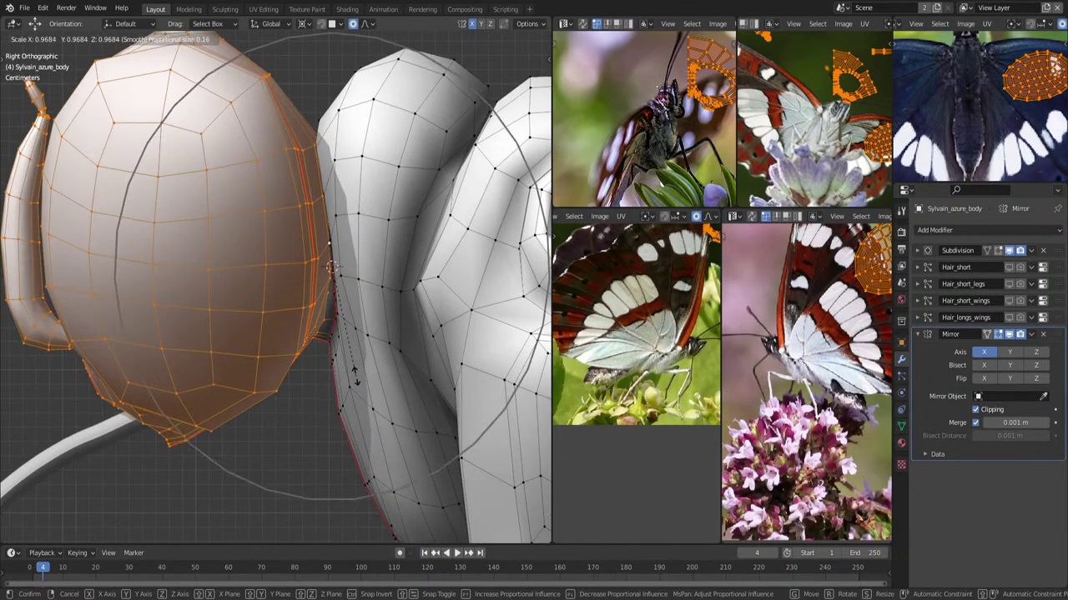
pyautogui.scroll(4, 331, 267)
pyautogui.scroll(3, 331, 267)
pyautogui.scroll(3, 332, 267)
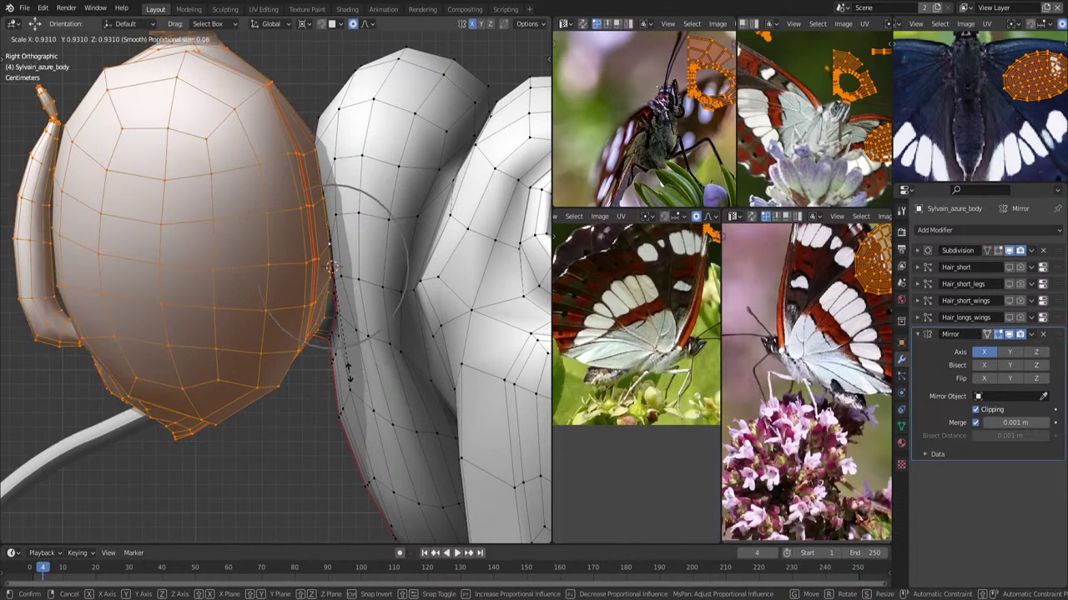
pyautogui.click(348, 370)
pyautogui.scroll(-3, 347, 371)
pyautogui.scroll(-3, 367, 333)
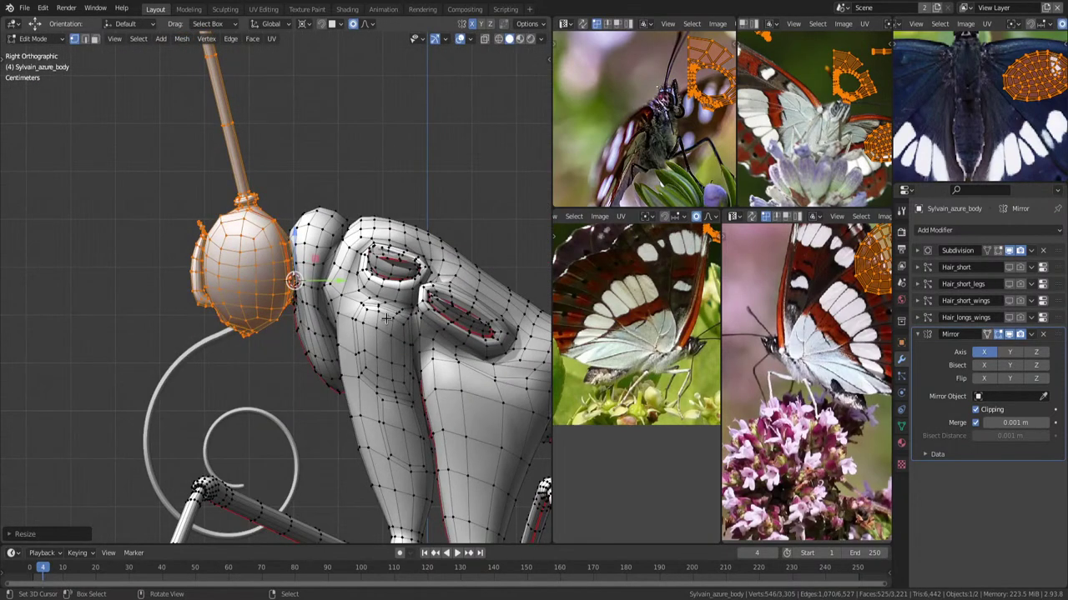
# Reposition the head to match the close-up reference photos.
pyautogui.scroll(-3, 385, 319)
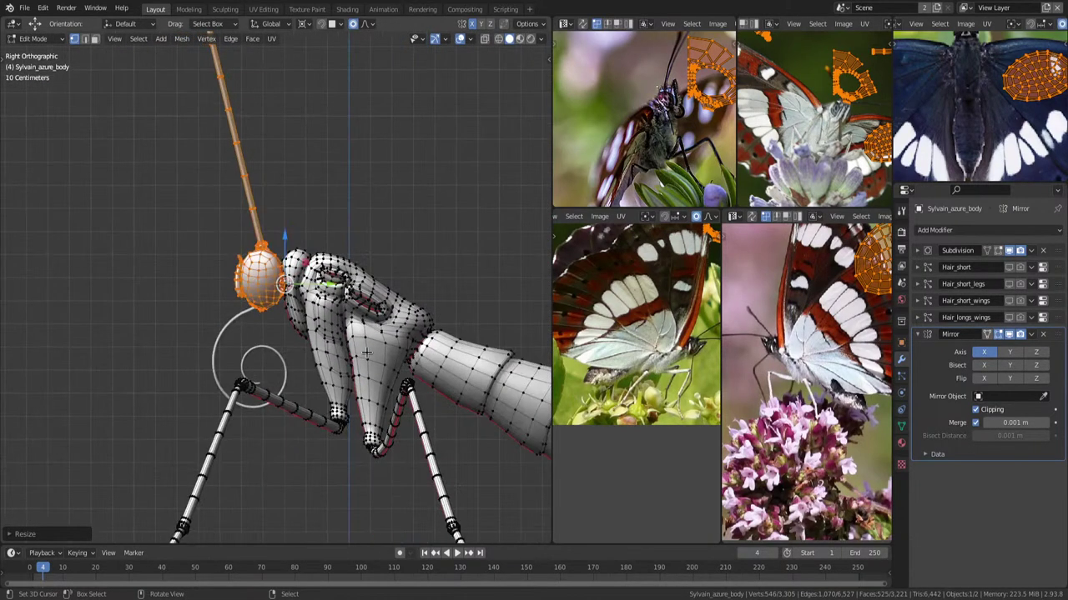
pyautogui.scroll(1, 813, 374)
pyautogui.scroll(1, 816, 365)
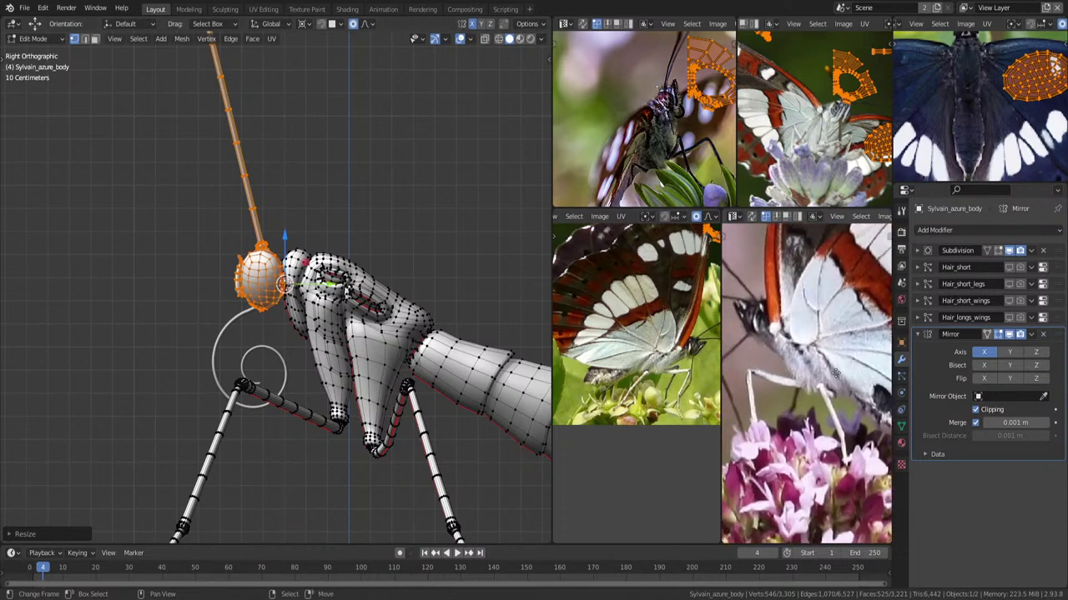
pyautogui.scroll(2, 843, 379)
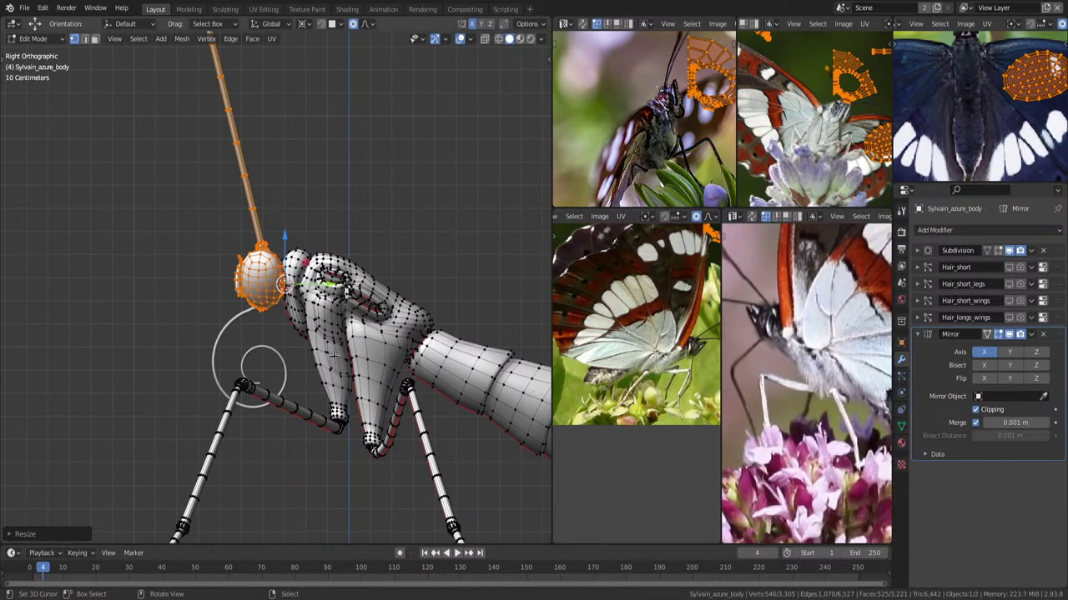
pyautogui.scroll(-4, 335, 332)
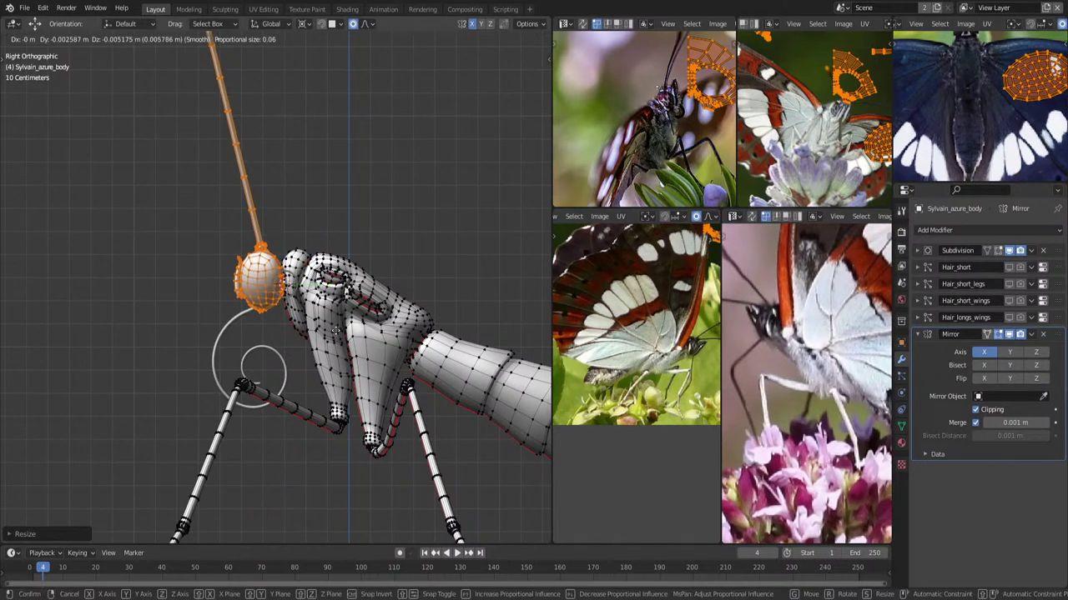
pyautogui.scroll(-8, 335, 332)
pyautogui.scroll(-1, 336, 332)
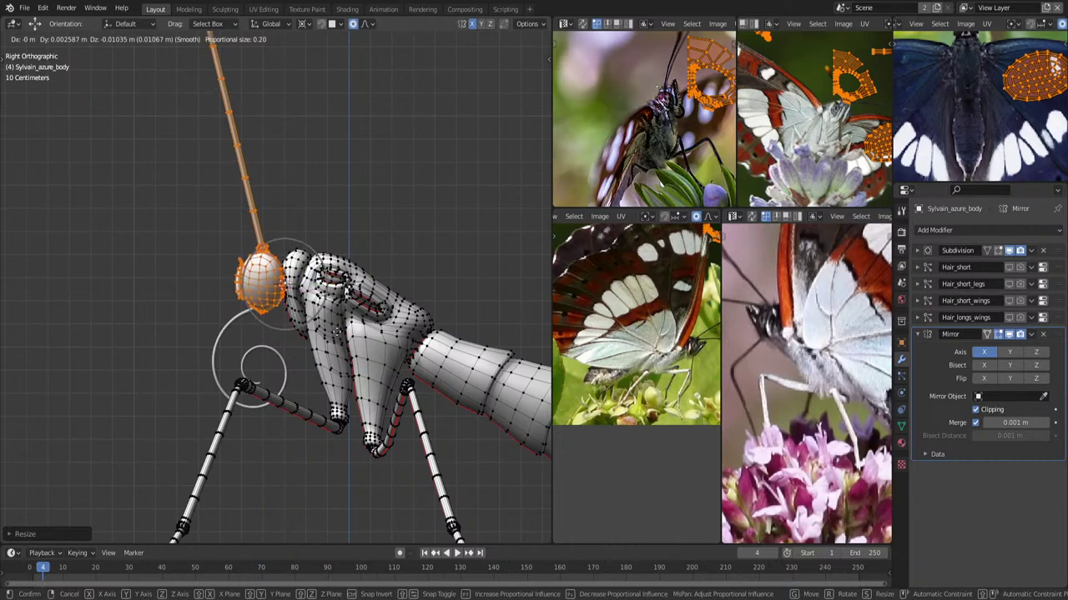
pyautogui.click(335, 332)
# Shrink the head slightly with proportional falloff.
pyautogui.scroll(1, 644, 119)
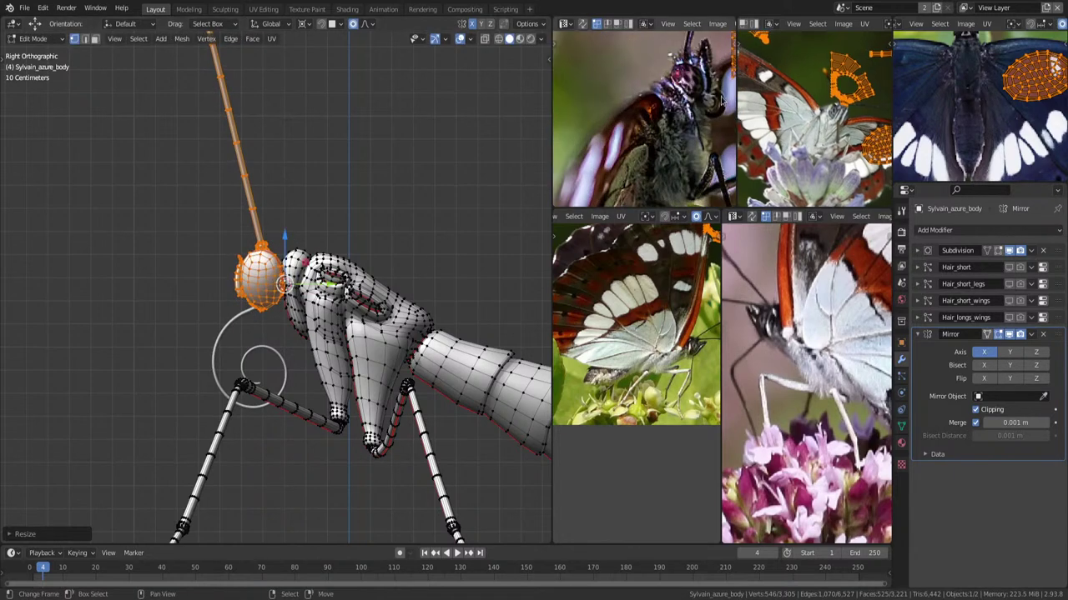
pyautogui.scroll(1, 644, 119)
pyautogui.scroll(2, 674, 123)
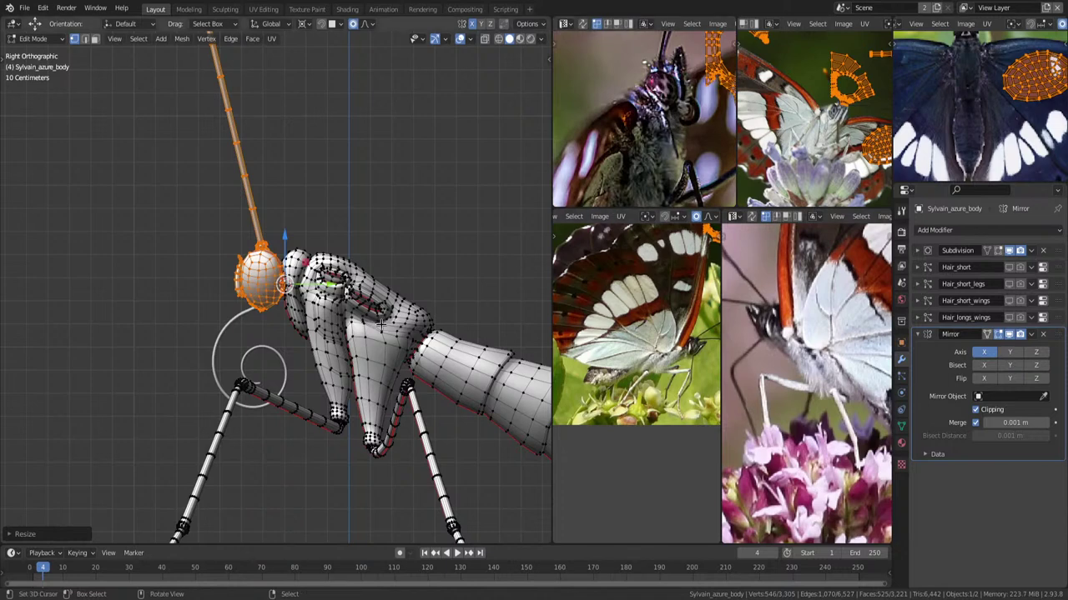
pyautogui.scroll(1, 362, 331)
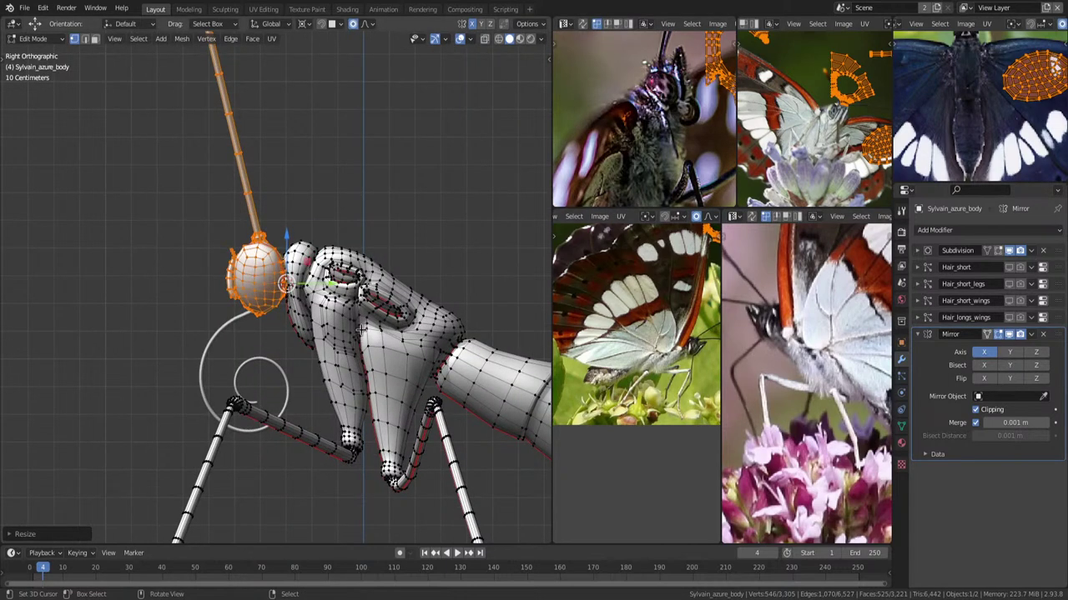
pyautogui.press('s')
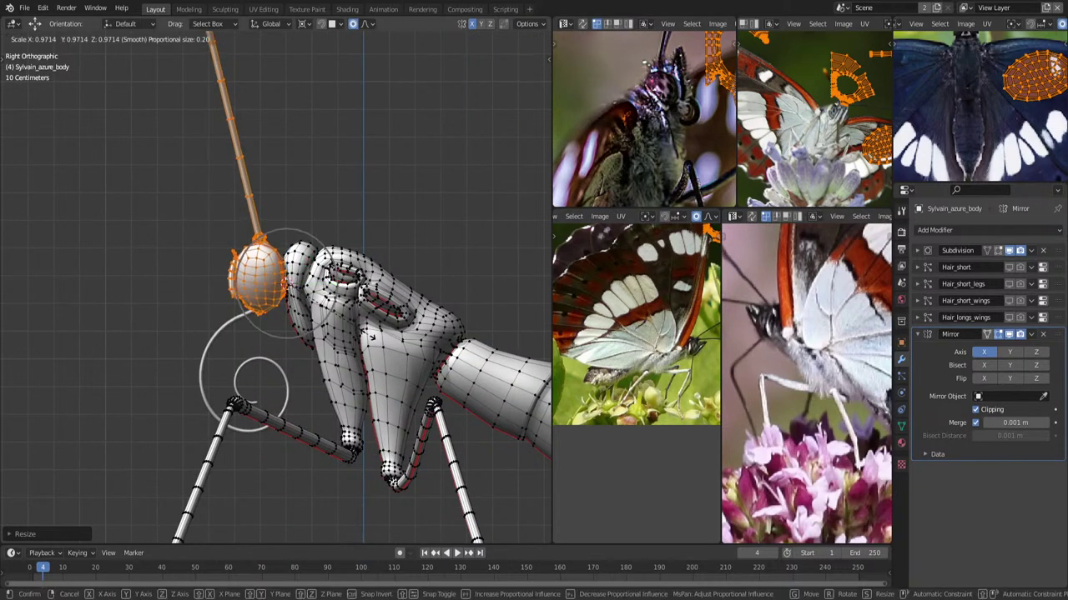
pyautogui.click(371, 336)
# Enlarge the head slightly to a fuller, rounder shape.
pyautogui.scroll(-2, 375, 337)
pyautogui.scroll(-2, 392, 342)
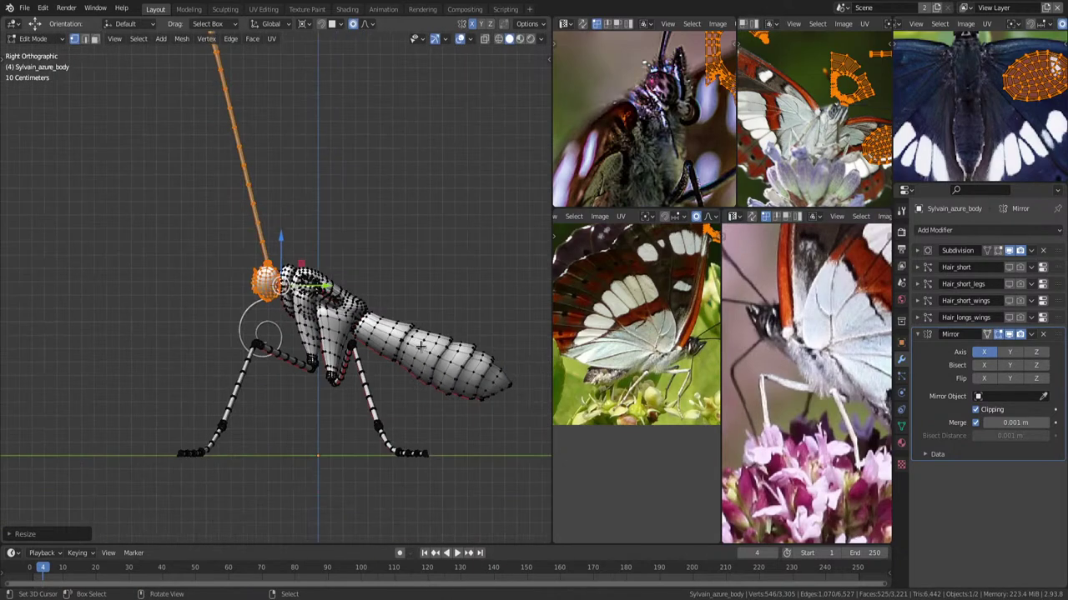
pyautogui.keyDown('shift'); pyautogui.moveTo(439, 341); pyautogui.dragTo(429, 335, button='middle'); pyautogui.keyUp('shift')
pyautogui.press('s')
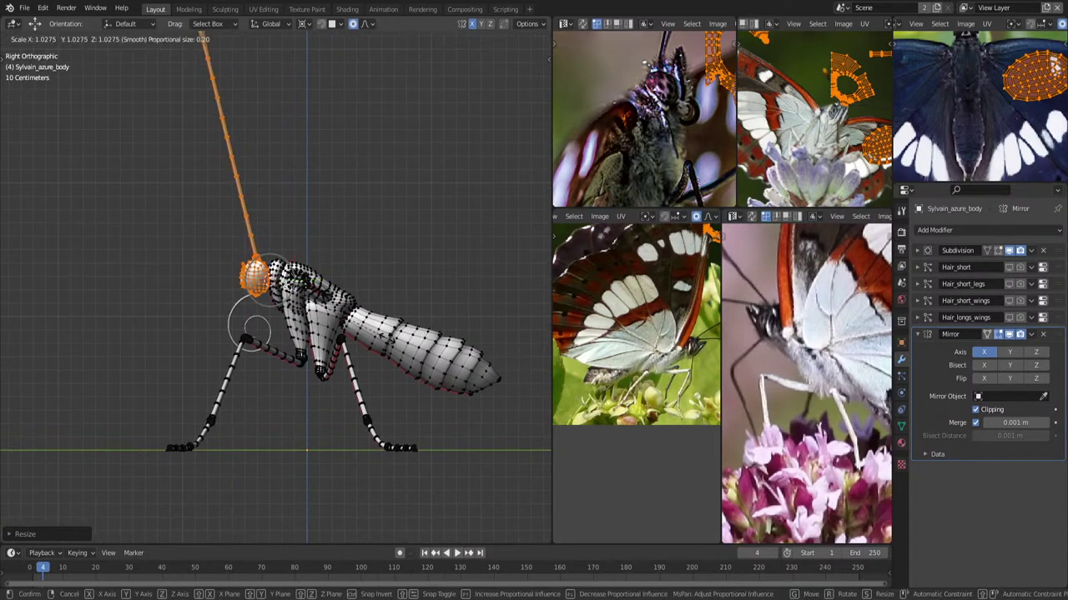
pyautogui.click(352, 367)
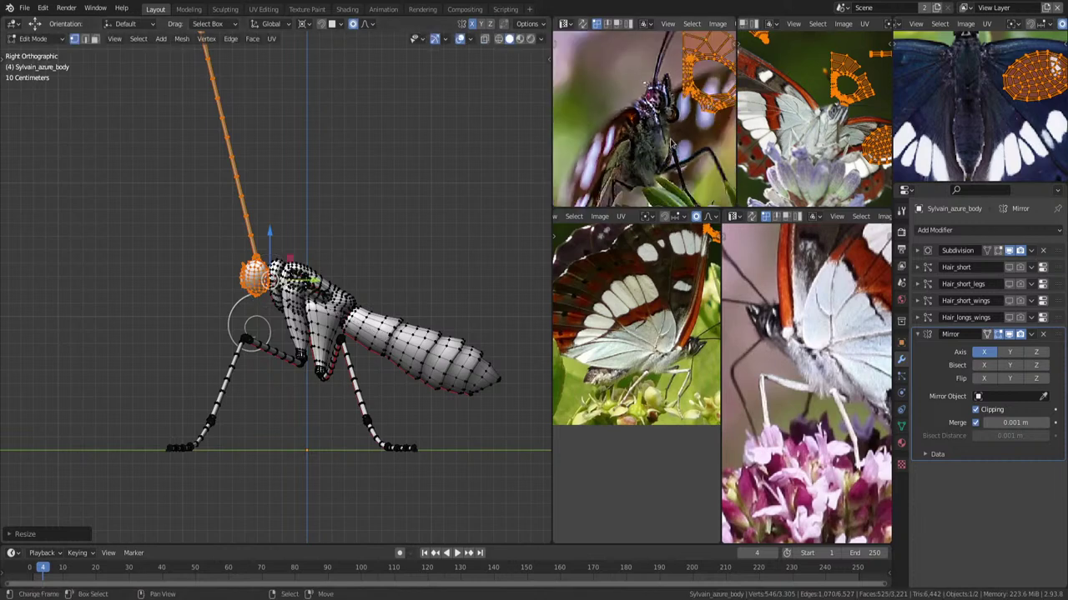
# Cancel a further resize, compare against the references, and deselect the head and antenna.
pyautogui.press('s')
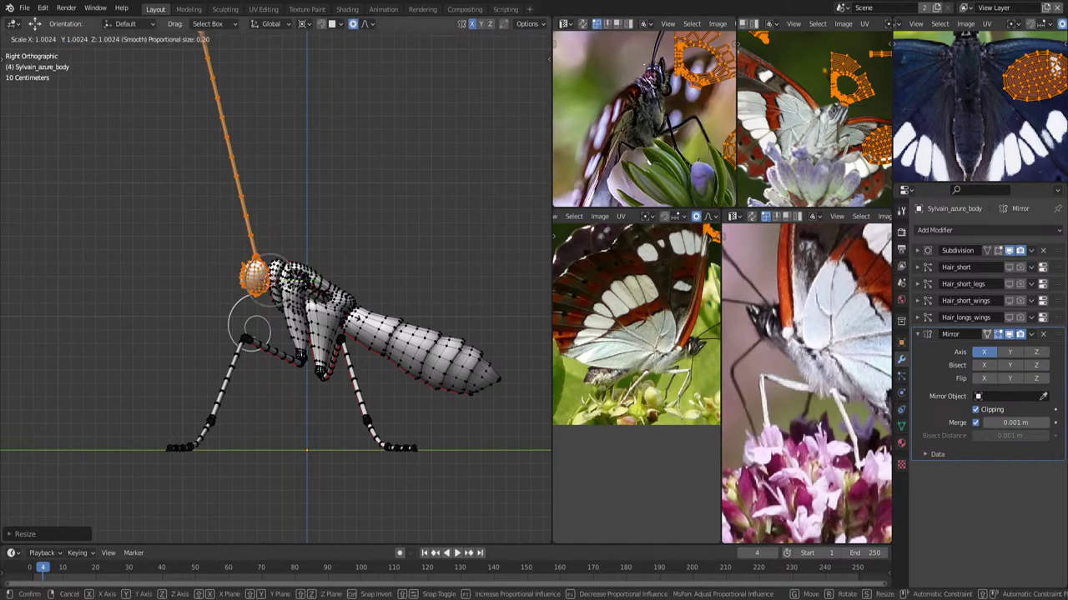
pyautogui.press('Escape')
pyautogui.scroll(2, 358, 333)
pyautogui.scroll(2, 366, 300)
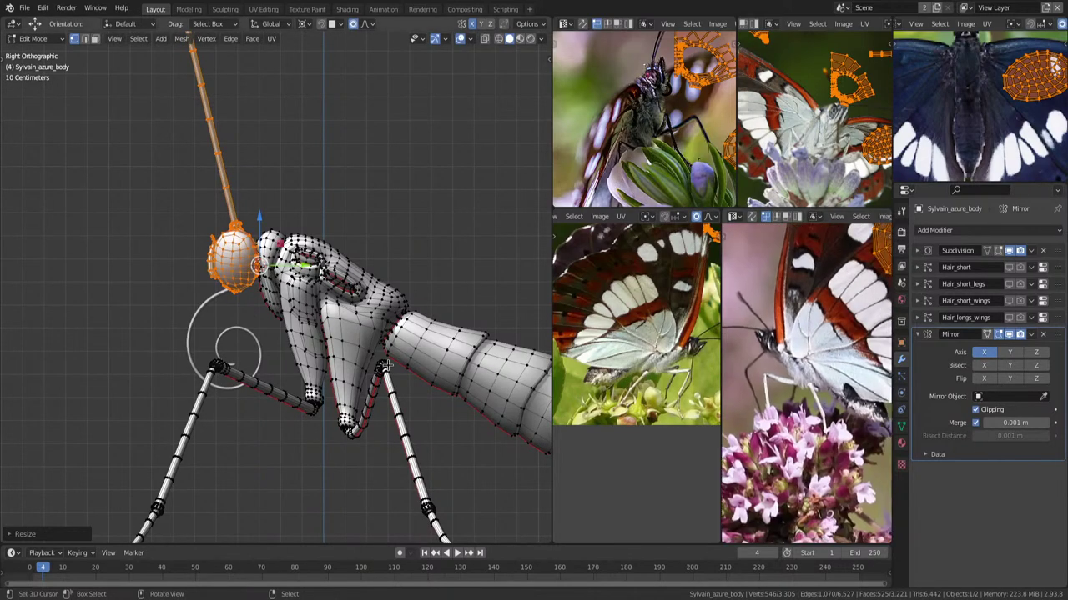
pyautogui.scroll(-2, 406, 352)
pyautogui.scroll(2, 405, 351)
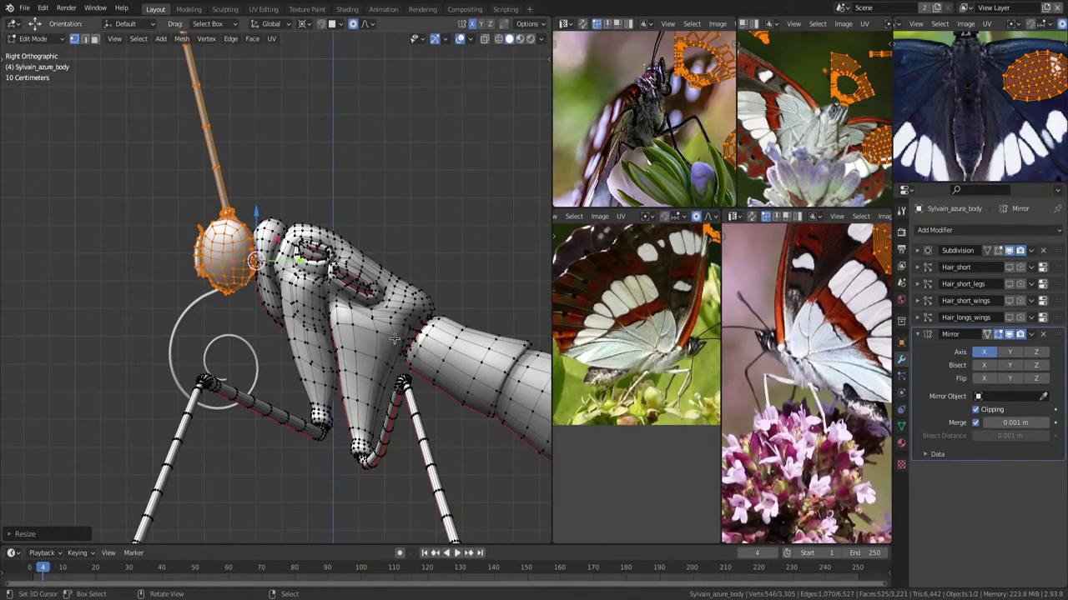
pyautogui.hotkey('alt', 'a')
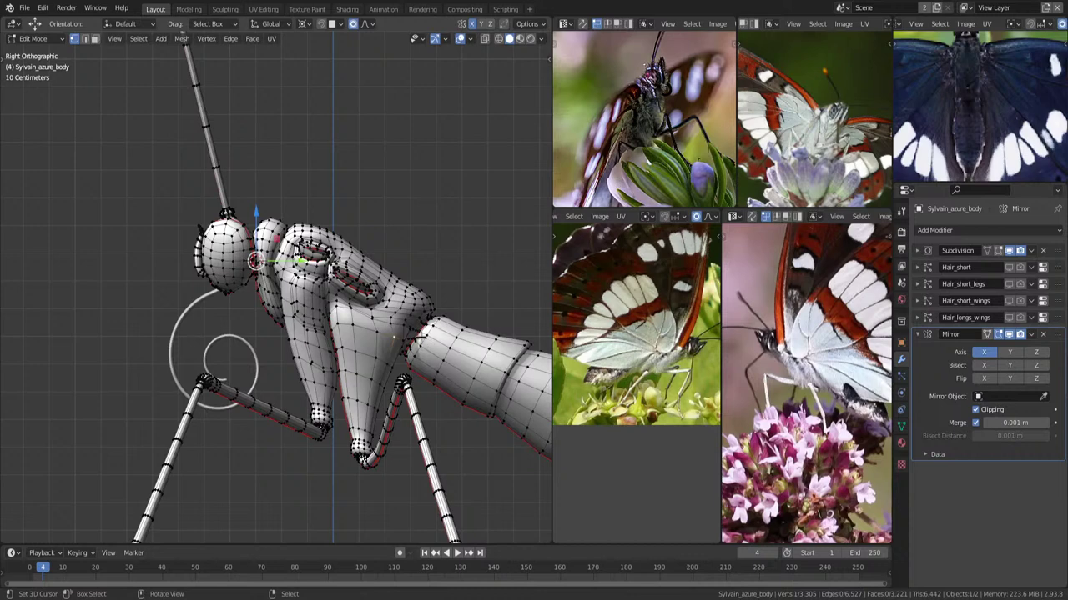
# Pivot around the 3D Cursor and move the upper-thorax vertices with smooth falloff.
pyautogui.press('.')
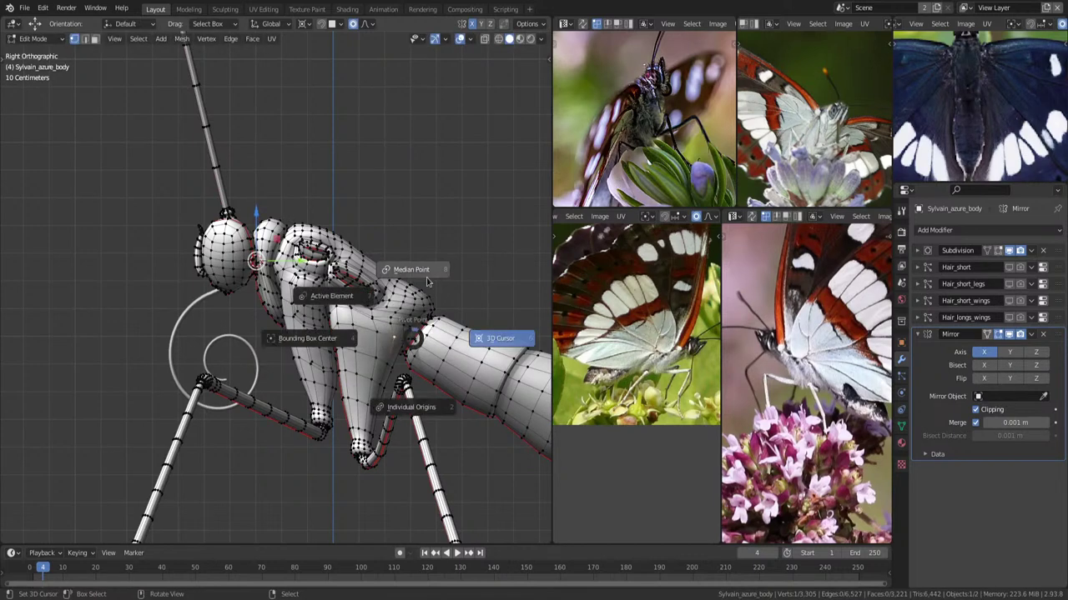
pyautogui.click(425, 337)
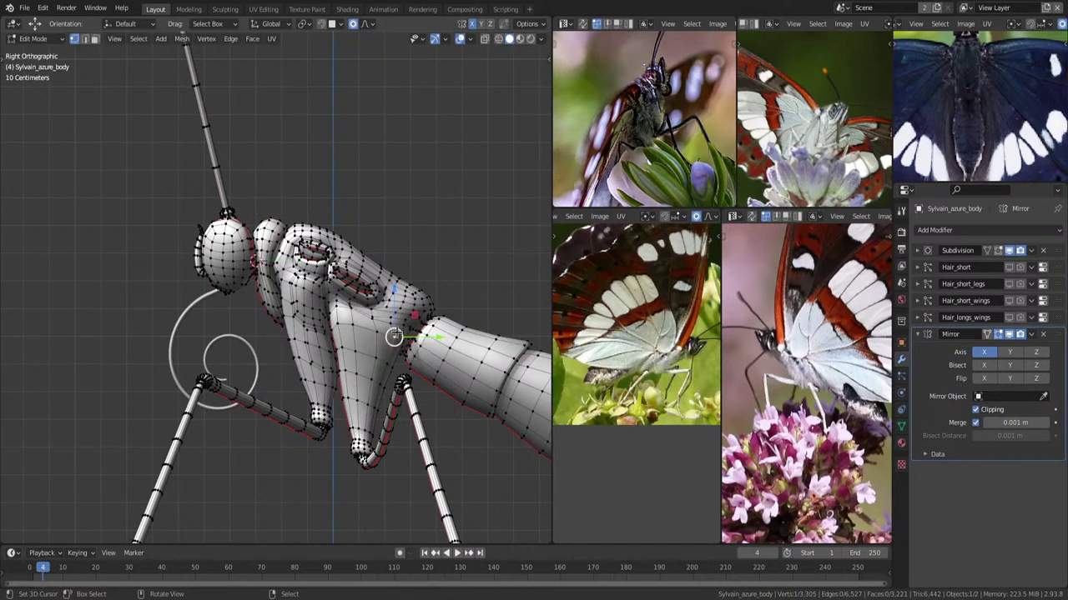
pyautogui.press('g')
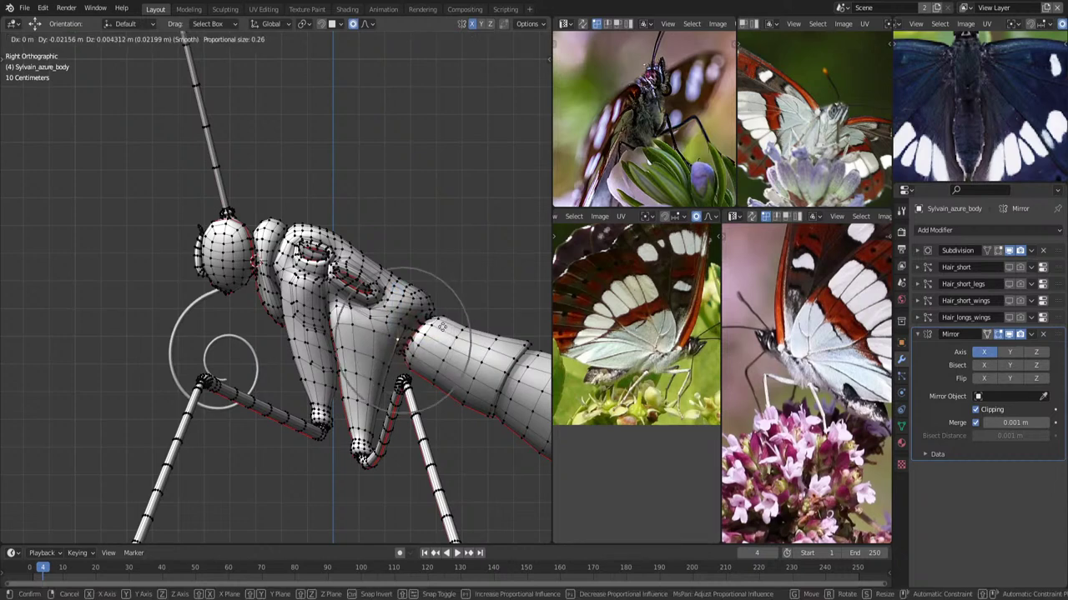
pyautogui.click(439, 330)
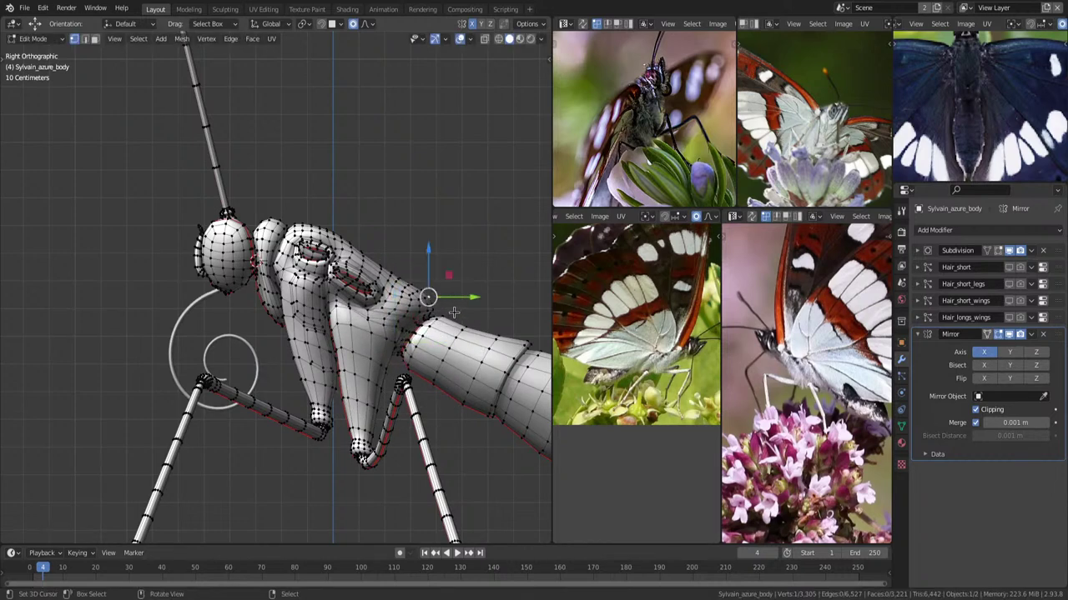
pyautogui.press('g')
pyautogui.press('Escape')
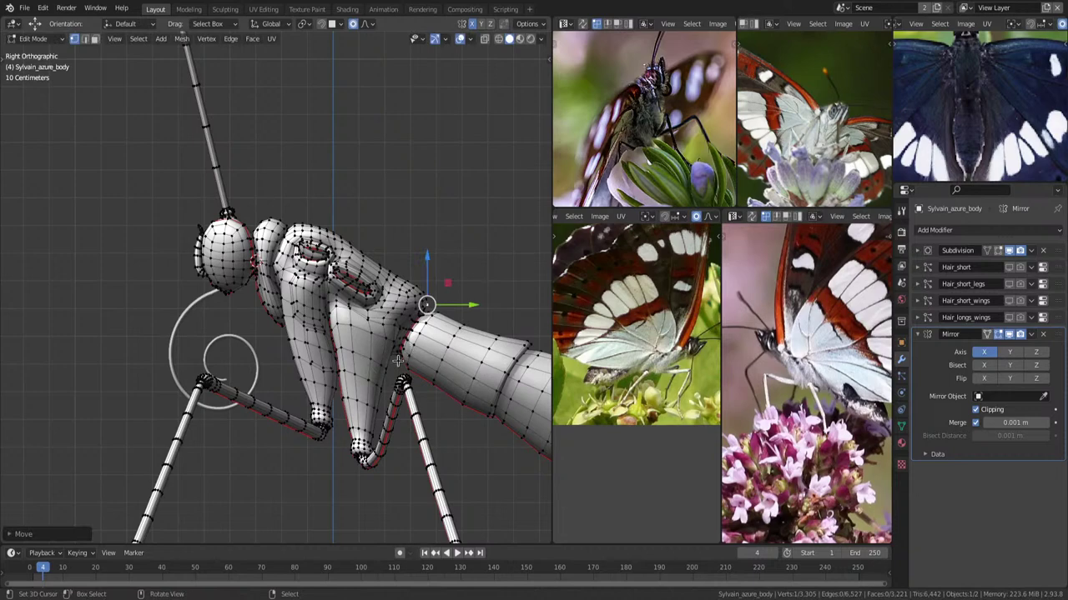
pyautogui.press('g')
pyautogui.click(420, 355)
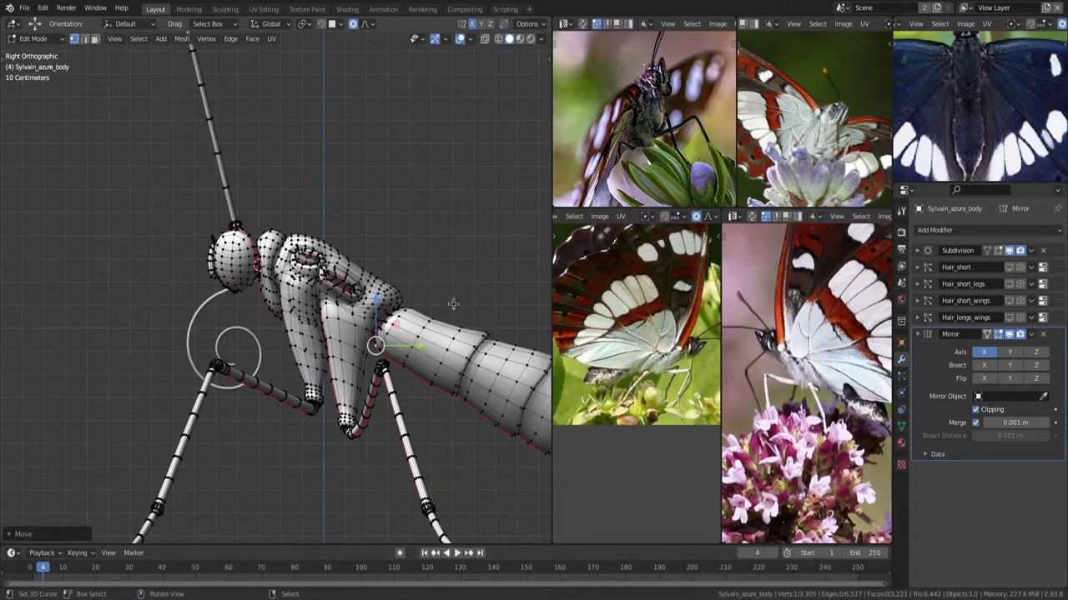
# Select a shortest-path row of head vertices and move them with falloff from the side view.
pyautogui.moveTo(386, 306)
pyautogui.mouseDown(button='middle')
pyautogui.moveTo(380, 355)
pyautogui.moveTo(340, 344)
pyautogui.mouseUp(button='middle')
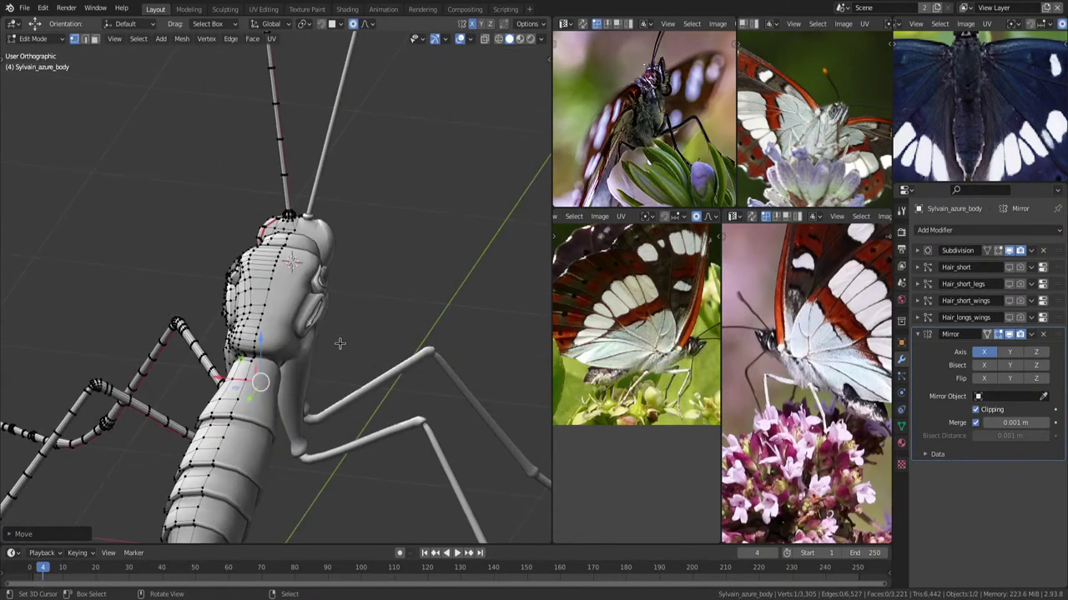
pyautogui.press('KP_3')
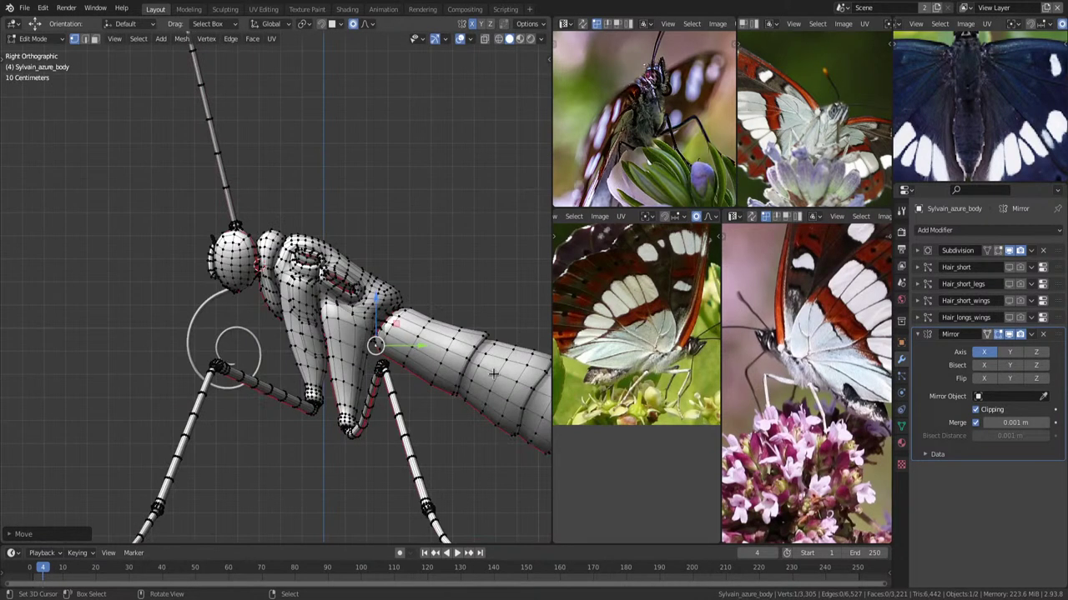
pyautogui.moveTo(342, 234); pyautogui.dragTo(323, 252, button='middle')
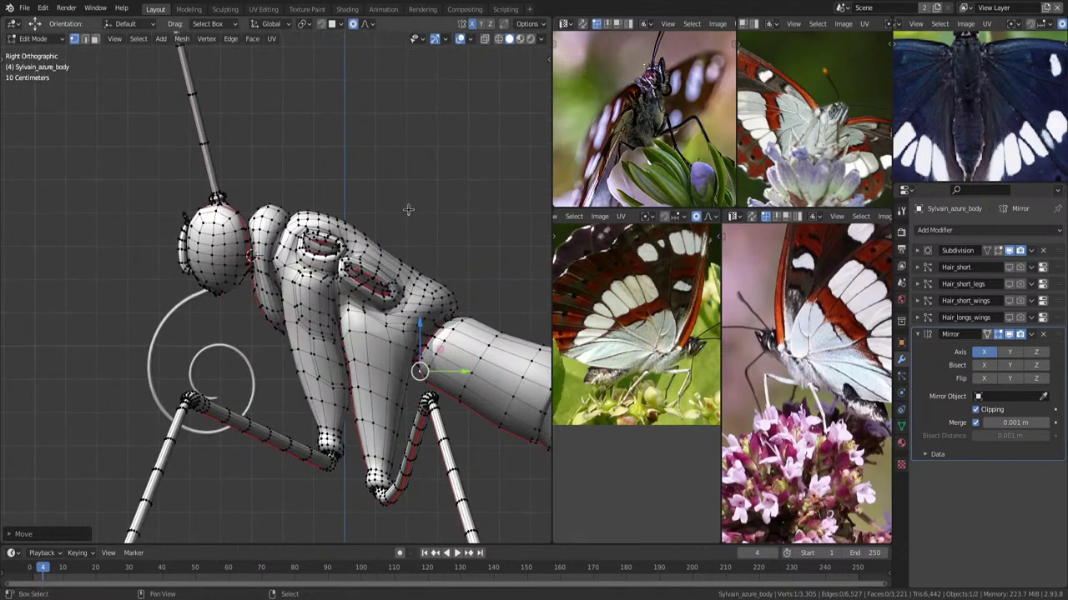
pyautogui.click(325, 254)
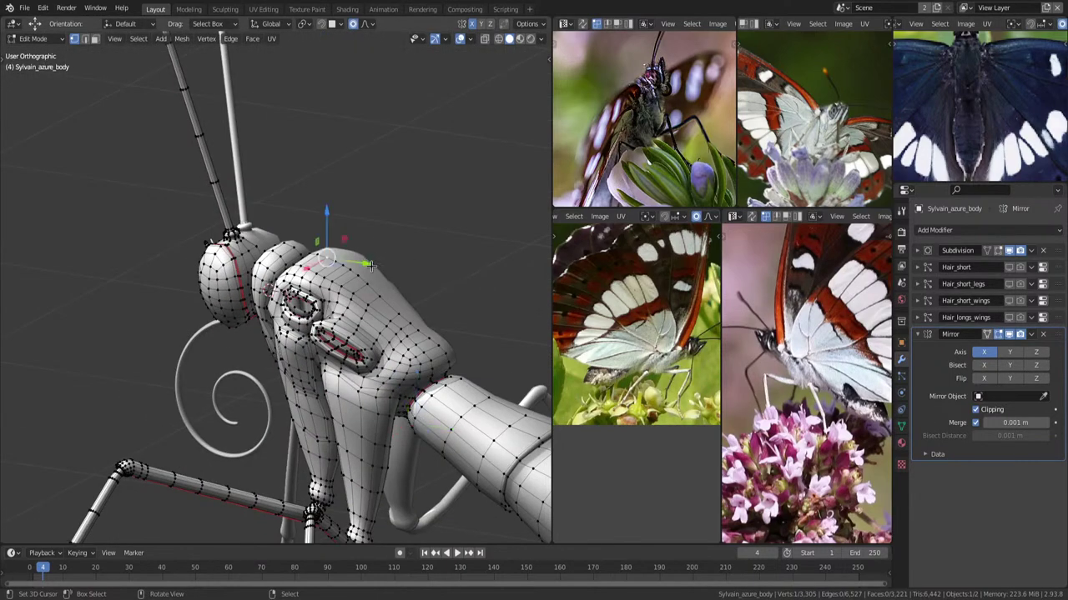
pyautogui.keyDown('ctrl'); pyautogui.click(378, 291); pyautogui.keyUp('ctrl')
pyautogui.press('KP_3')
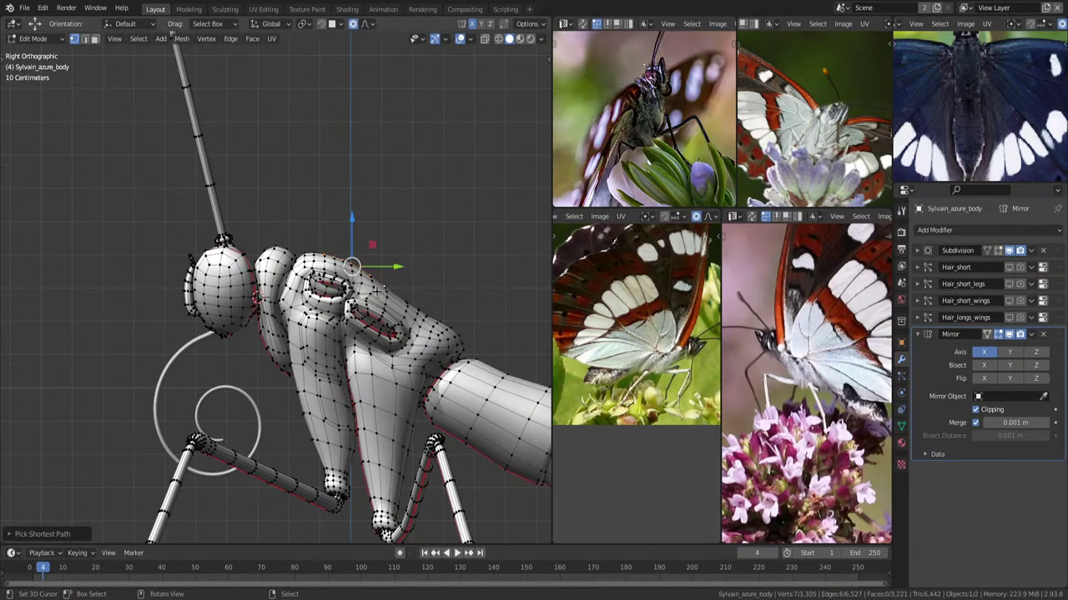
pyautogui.press('g')
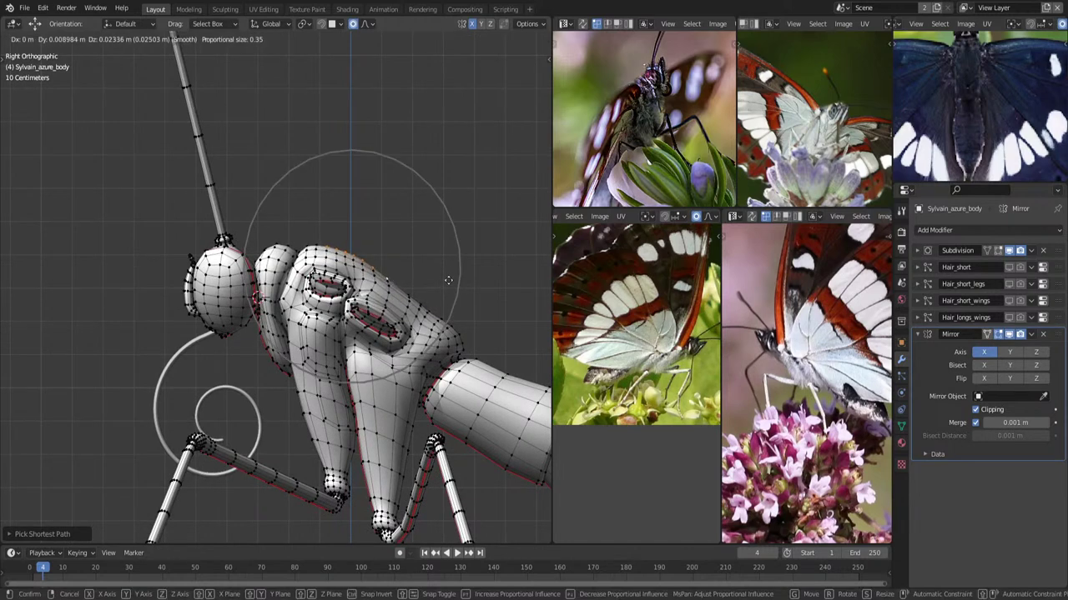
pyautogui.scroll(2, 448, 280)
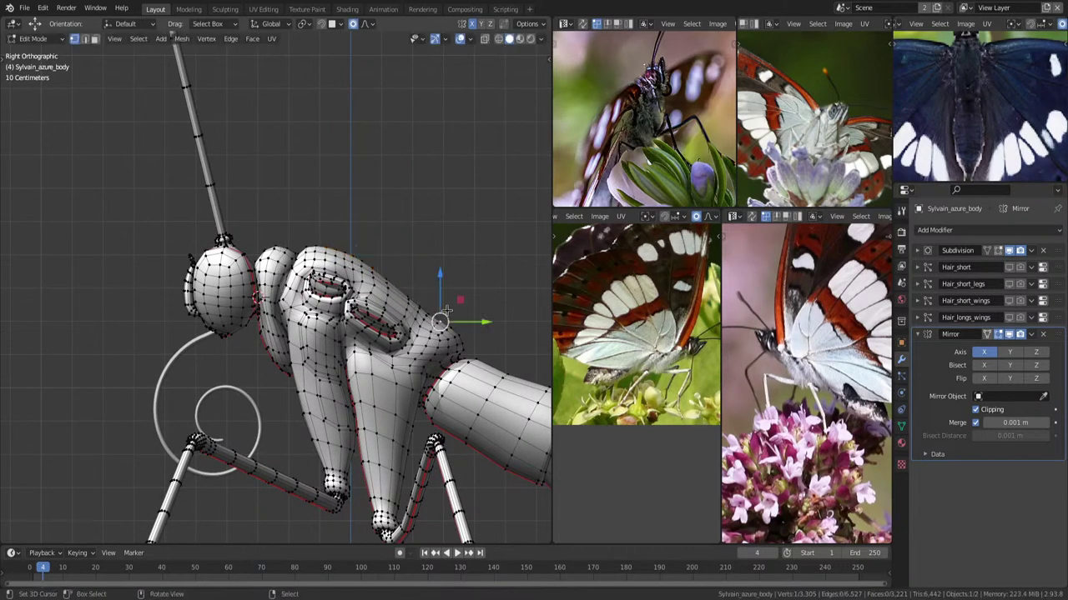
pyautogui.click(461, 305)
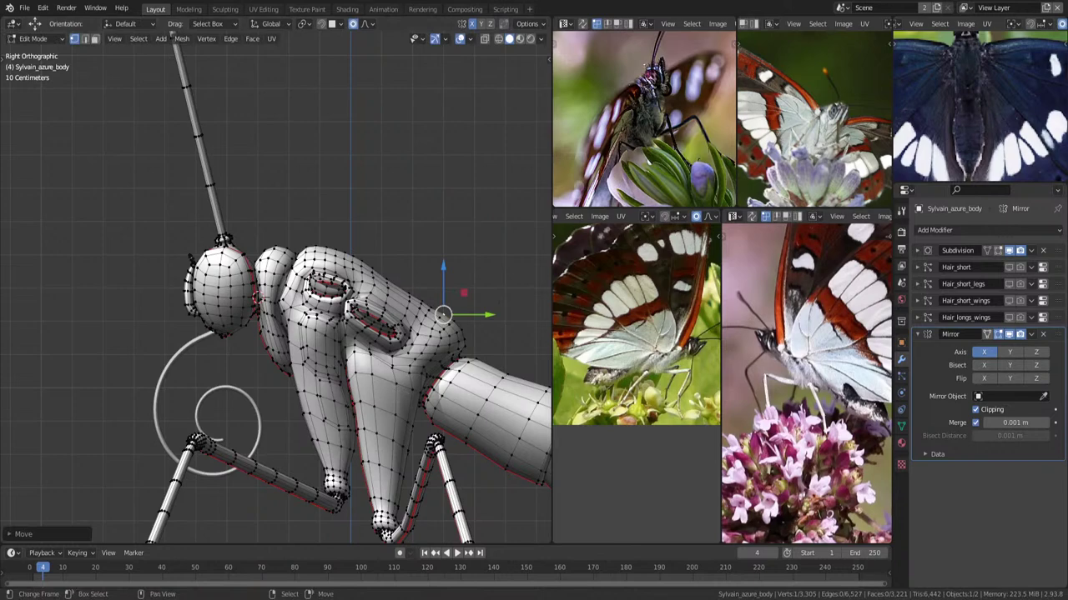
# Inspect the reshaped head and thorax in perspective from several angles, ending in top view.
pyautogui.scroll(3, 988, 111)
pyautogui.scroll(2, 981, 107)
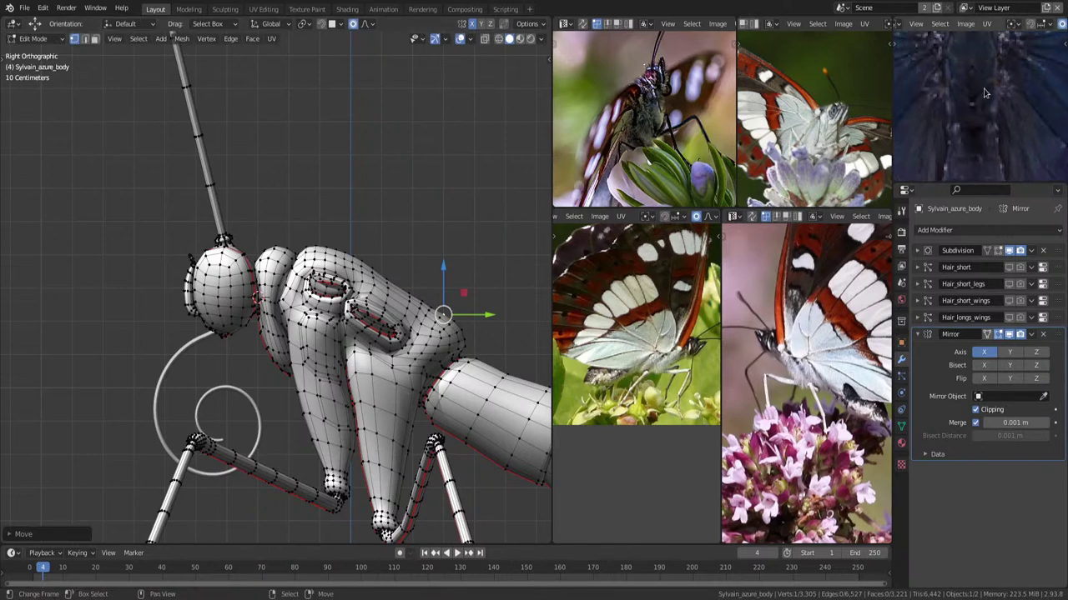
pyautogui.moveTo(359, 333)
pyautogui.mouseDown(button='middle')
pyautogui.moveTo(406, 327)
pyautogui.moveTo(380, 333)
pyautogui.mouseUp(button='middle')
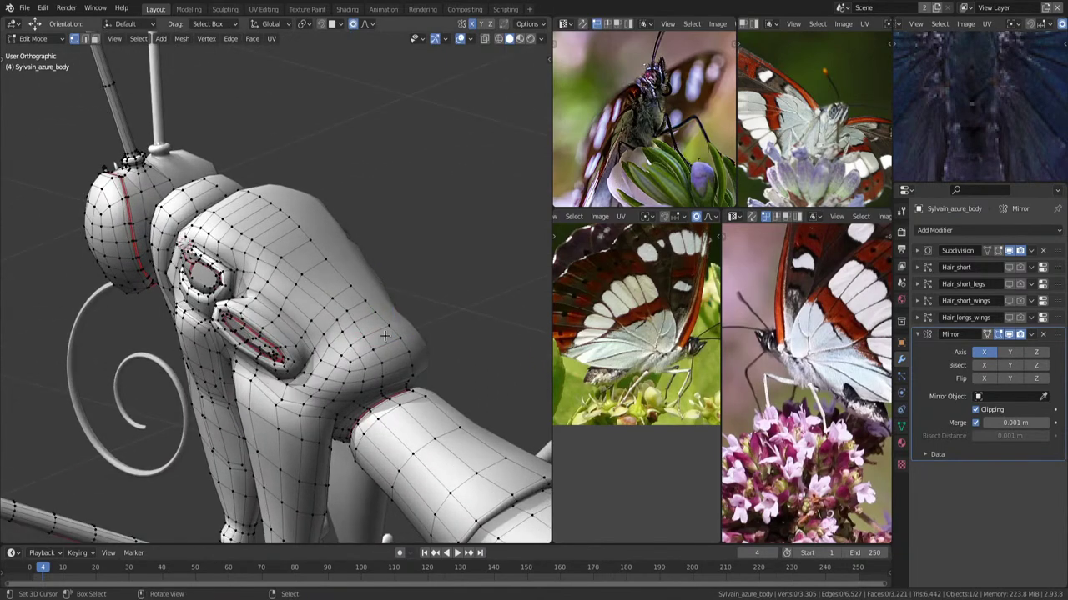
pyautogui.press('KP_5')
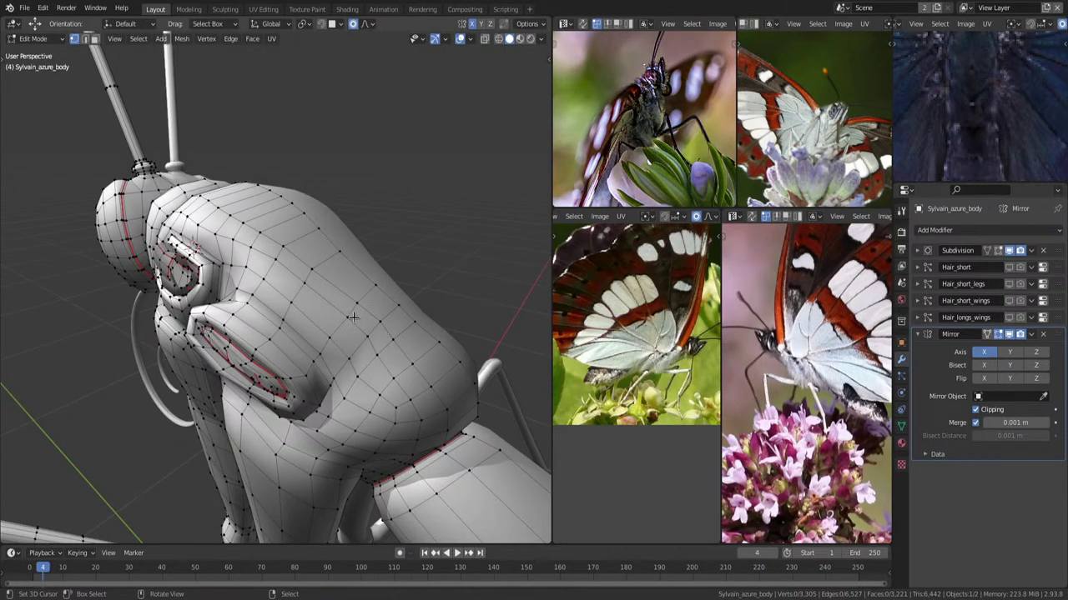
pyautogui.moveTo(415, 334); pyautogui.dragTo(427, 313, button='middle')
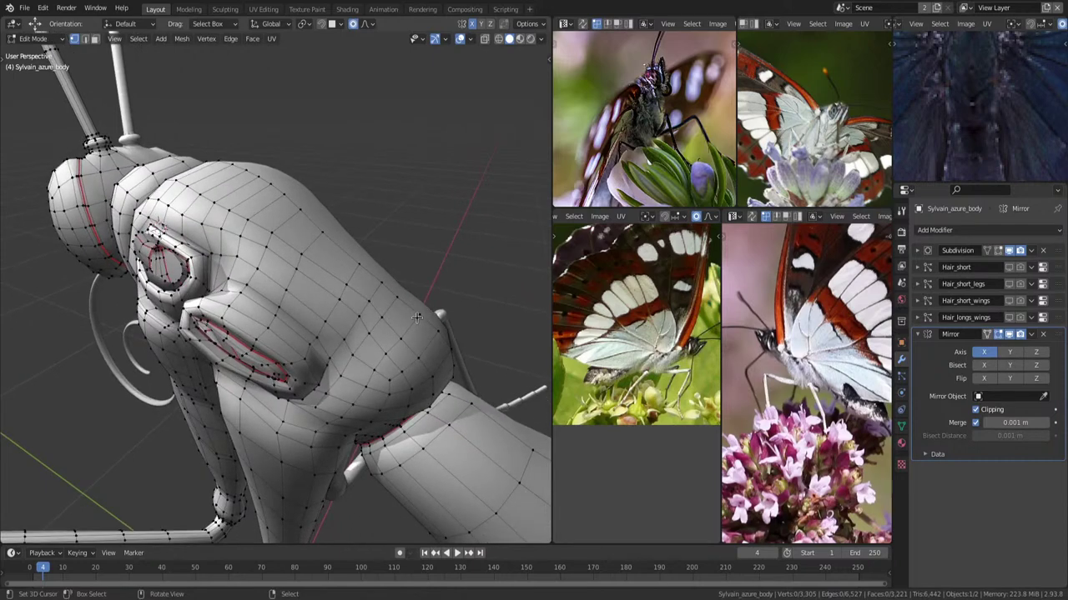
pyautogui.moveTo(417, 325)
pyautogui.mouseDown(button='middle')
pyautogui.moveTo(416, 293)
pyautogui.moveTo(390, 251)
pyautogui.moveTo(358, 295)
pyautogui.mouseUp(button='middle')
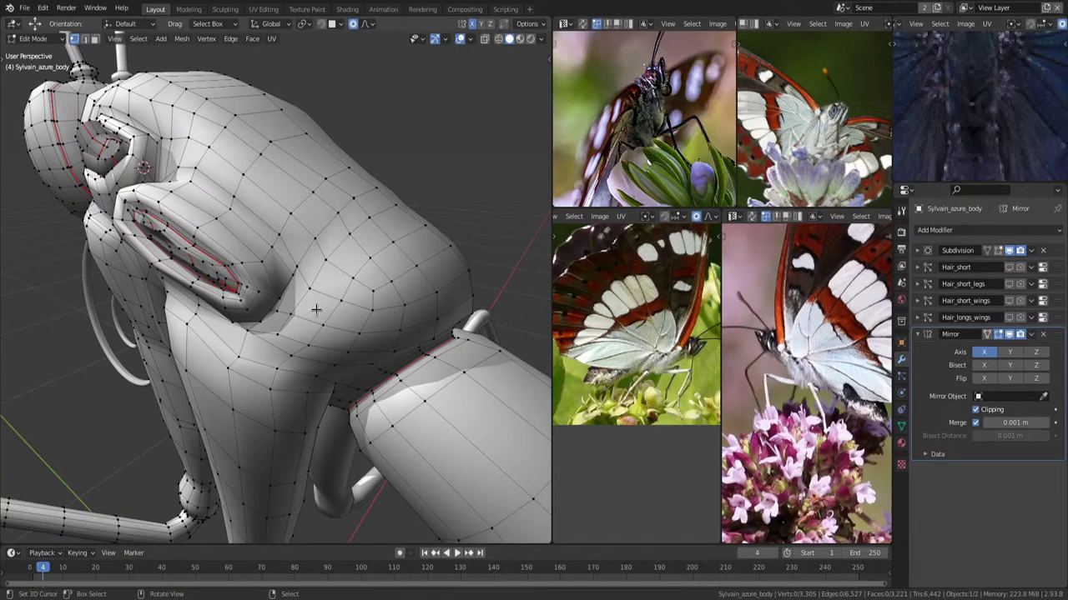
pyautogui.moveTo(368, 267); pyautogui.dragTo(336, 301, button='middle')
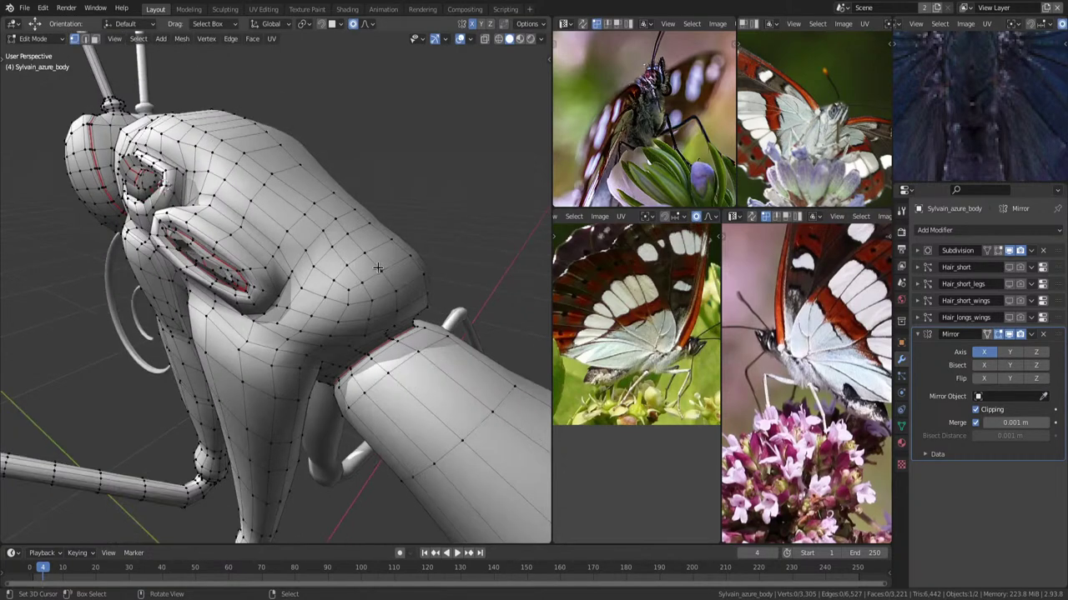
pyautogui.press('KP_7')
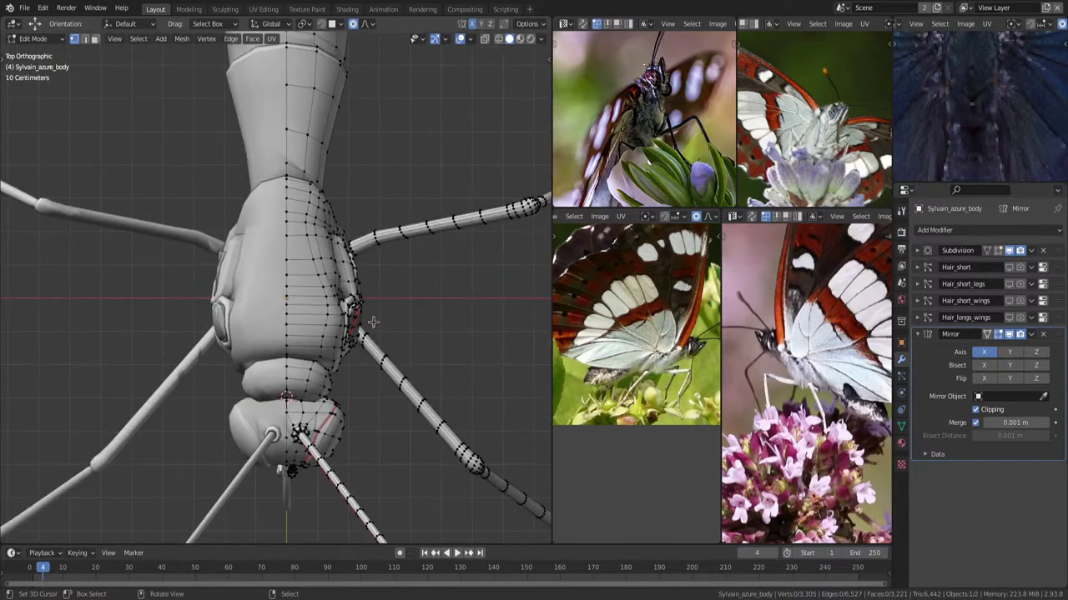
# Move a vertex at the limb junction inward with smooth proportional falloff.
pyautogui.moveTo(375, 309)
pyautogui.mouseDown(button='middle')
pyautogui.moveTo(402, 306)
pyautogui.moveTo(399, 324)
pyautogui.mouseUp(button='middle')
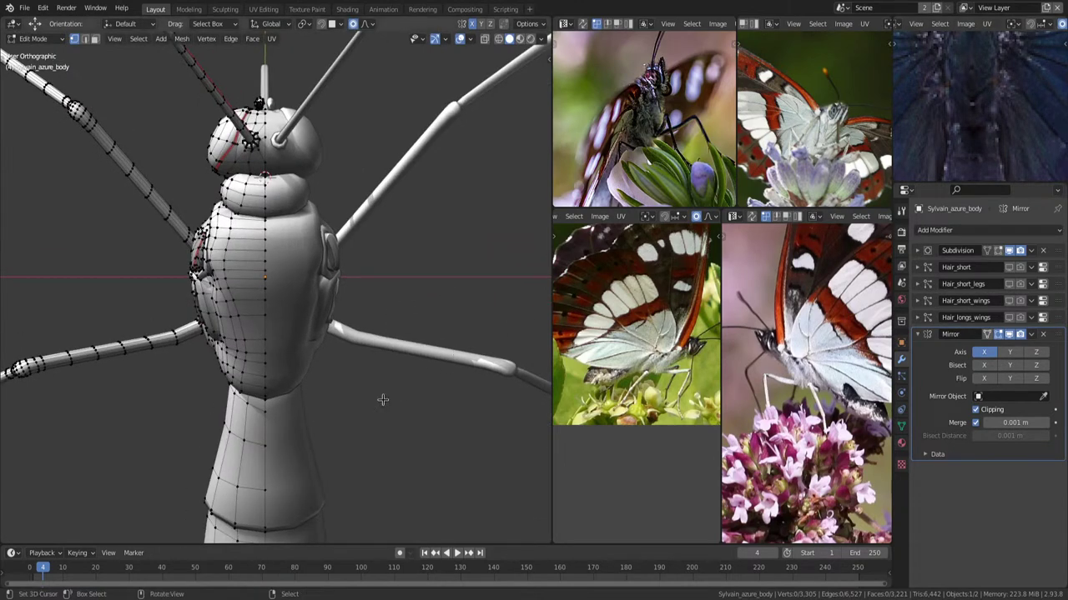
pyautogui.scroll(1, 381, 399)
pyautogui.scroll(2, 385, 379)
pyautogui.scroll(1, 381, 334)
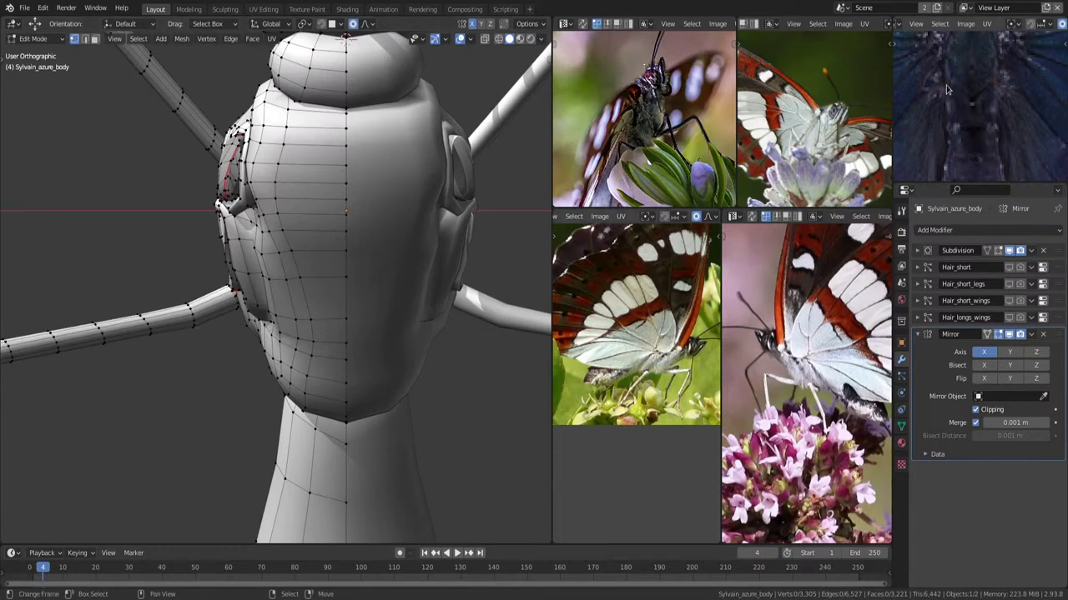
pyautogui.scroll(-2, 1005, 106)
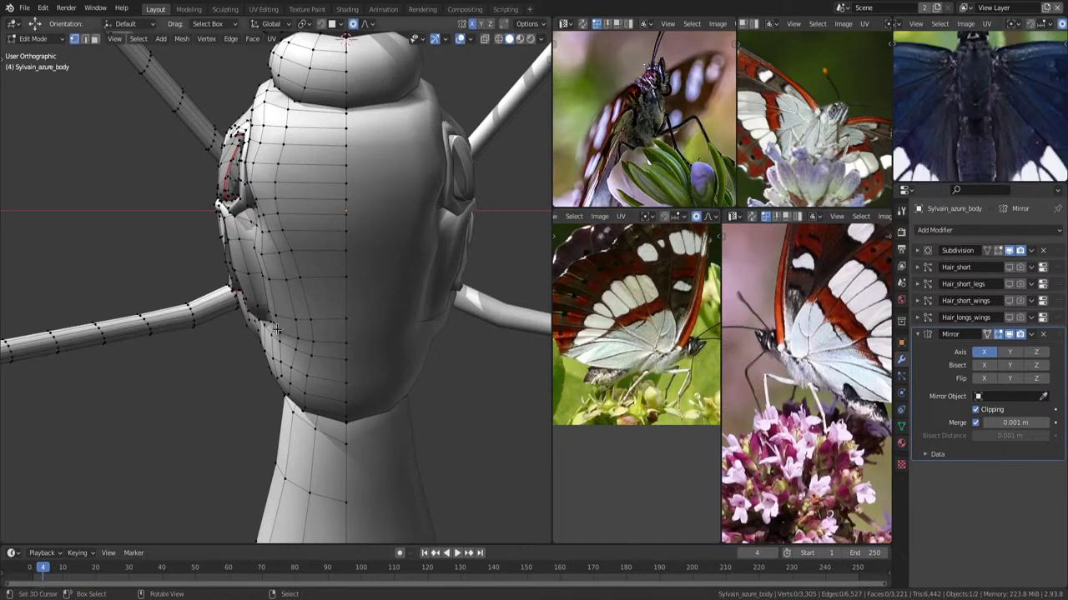
pyautogui.click(240, 310)
pyautogui.click(247, 311)
pyautogui.press('g')
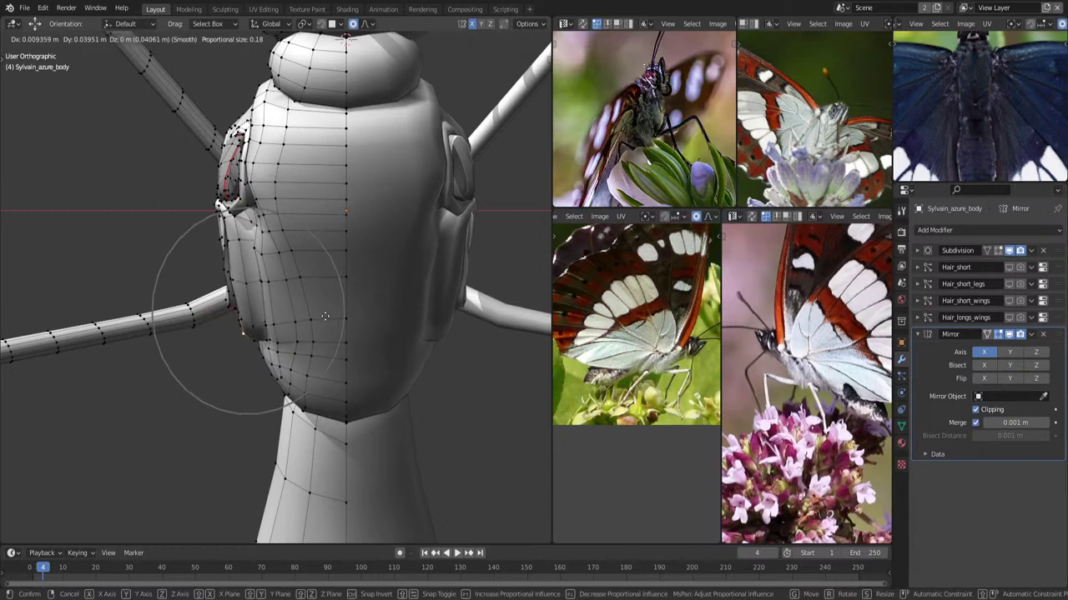
pyautogui.click(325, 316)
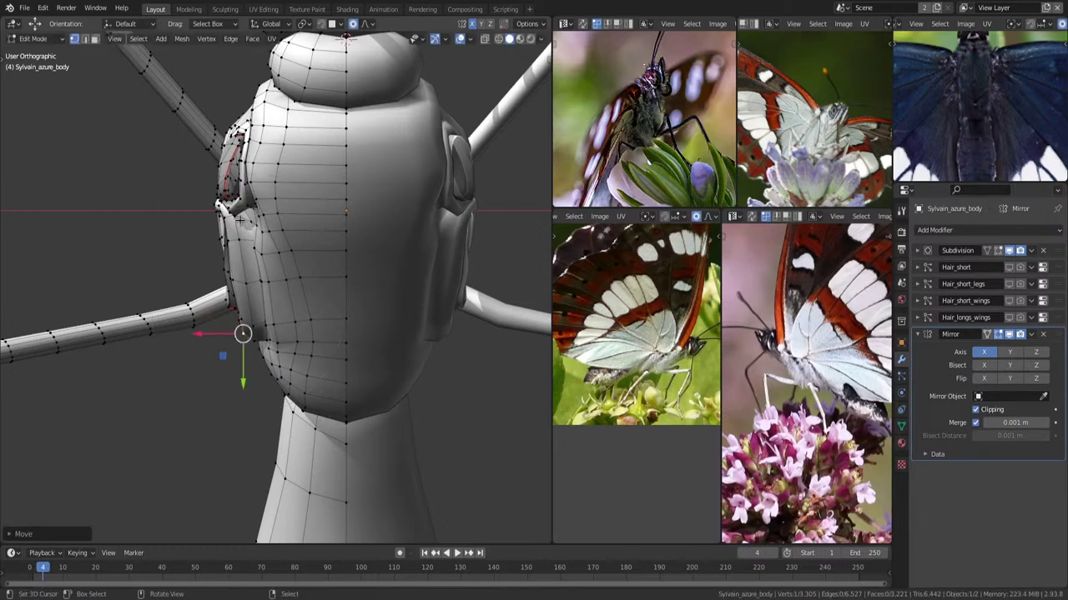
# Pull in the side bulge with two more falloff vertex moves, then clear the selection.
pyautogui.click(227, 209)
pyautogui.press('g')
pyautogui.click(232, 222)
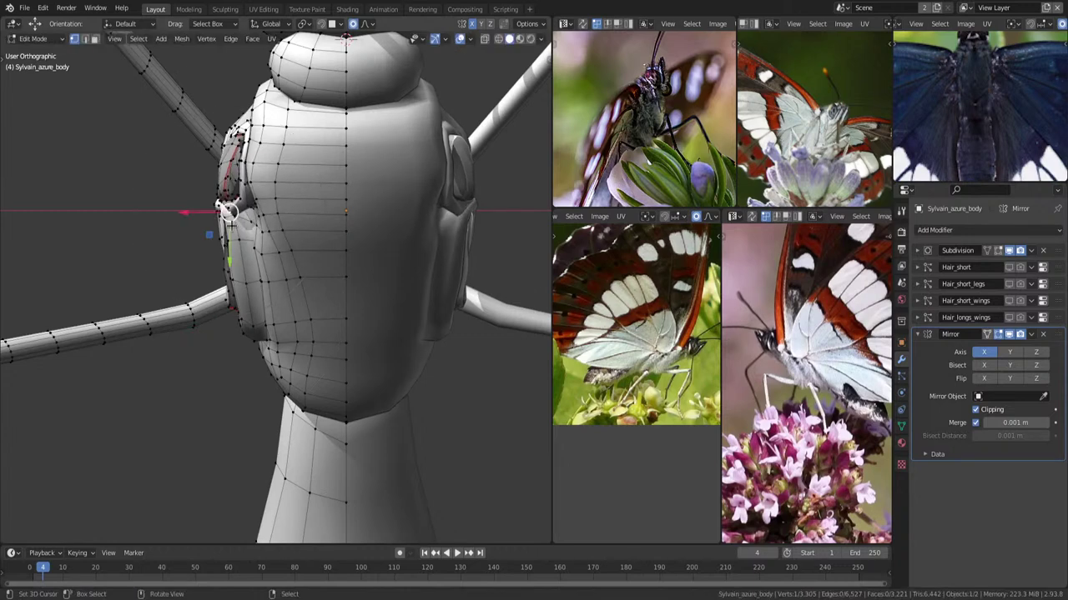
pyautogui.press('g')
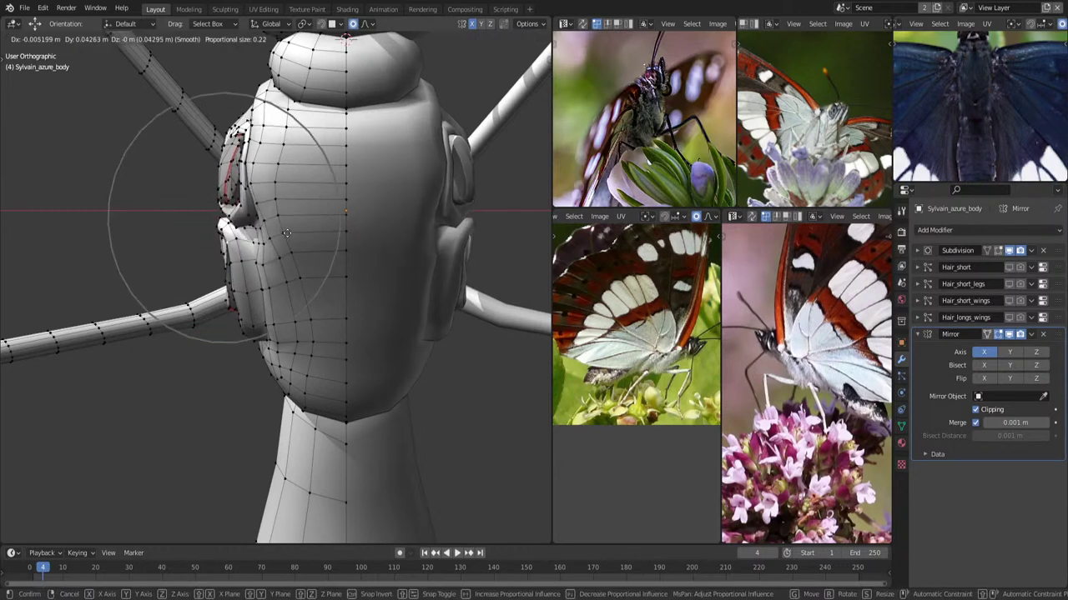
pyautogui.click(286, 233)
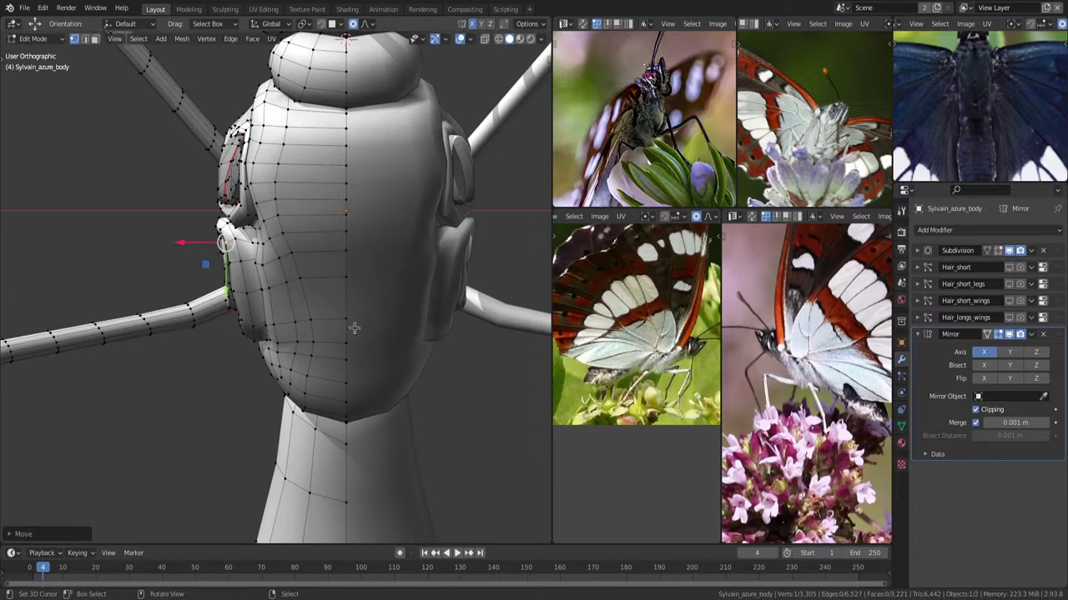
pyautogui.hotkey('alt', 'a')
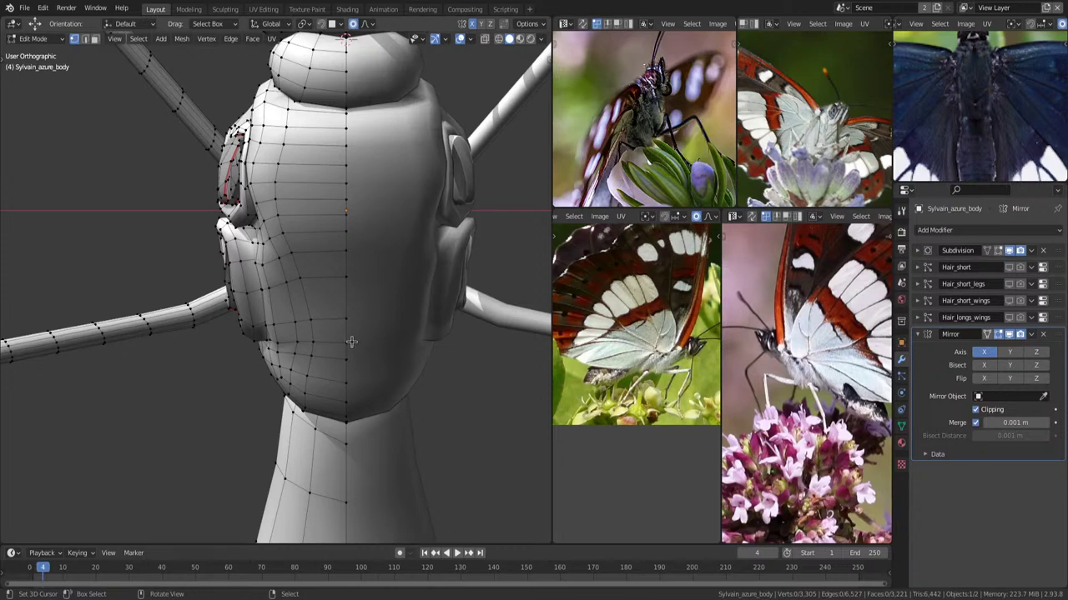
# Knife-cut a new edge across the lower surface and view it from below in perspective.
pyautogui.press('k')
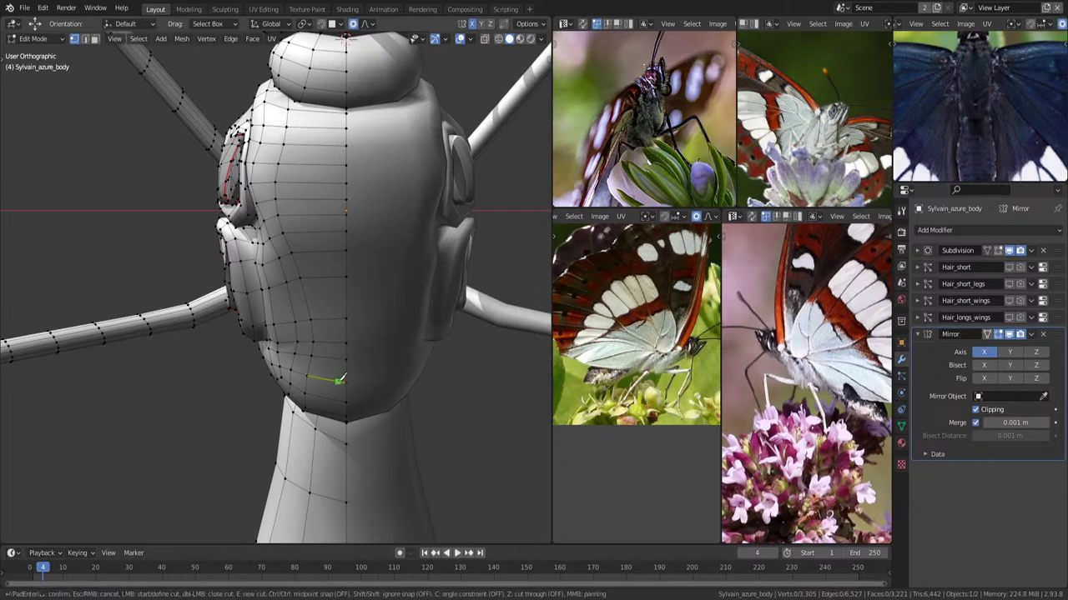
pyautogui.click(346, 382)
pyautogui.click(269, 288)
pyautogui.press('Return')
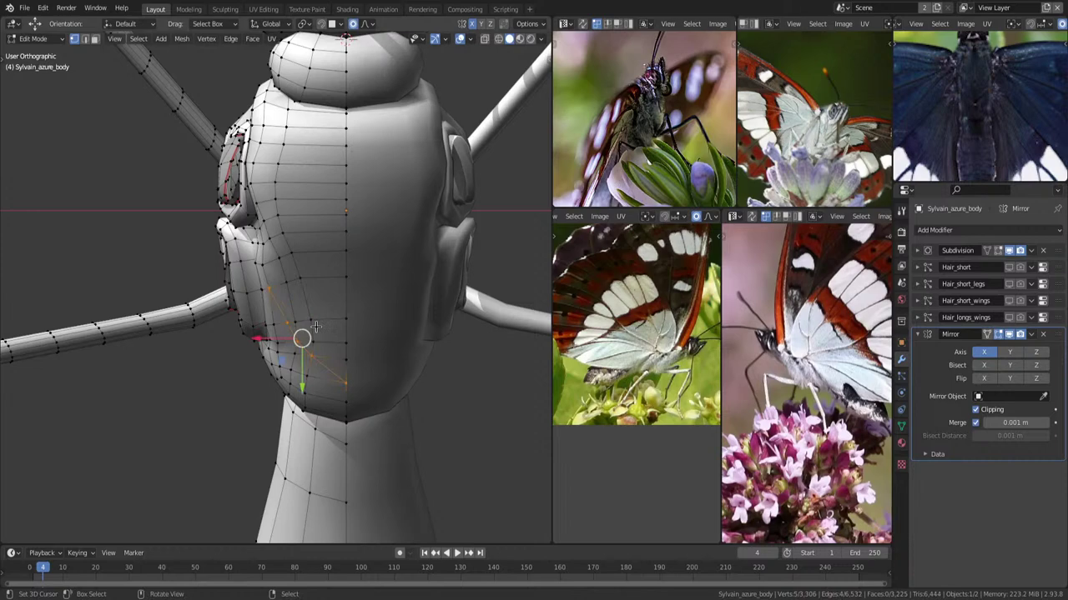
pyautogui.moveTo(316, 327)
pyautogui.mouseDown(button='middle')
pyautogui.moveTo(393, 302)
pyautogui.moveTo(358, 253)
pyautogui.moveTo(296, 242)
pyautogui.mouseUp(button='middle')
pyautogui.press('KP_5')
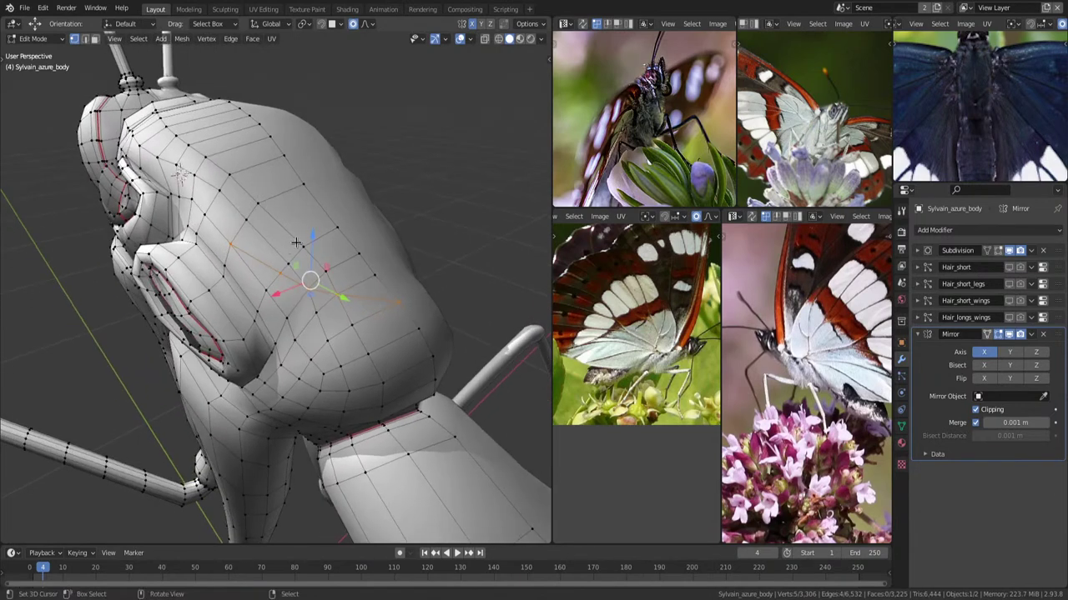
# Turn off proportional editing and slide a stray thorax vertex along its edge.
pyautogui.click(252, 227)
pyautogui.press('g')
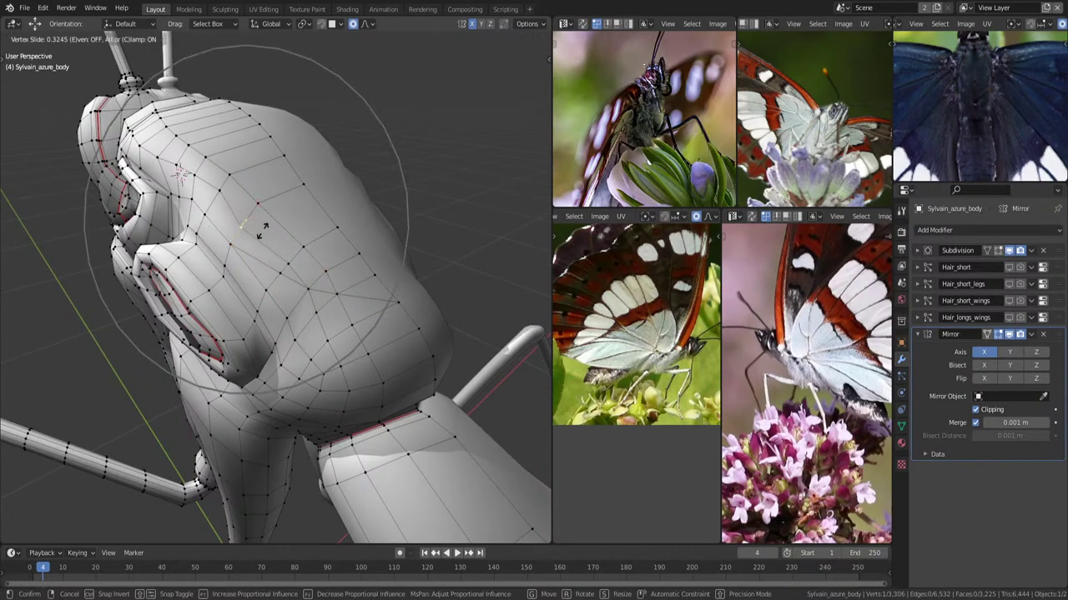
pyautogui.press('Escape')
pyautogui.press('o')
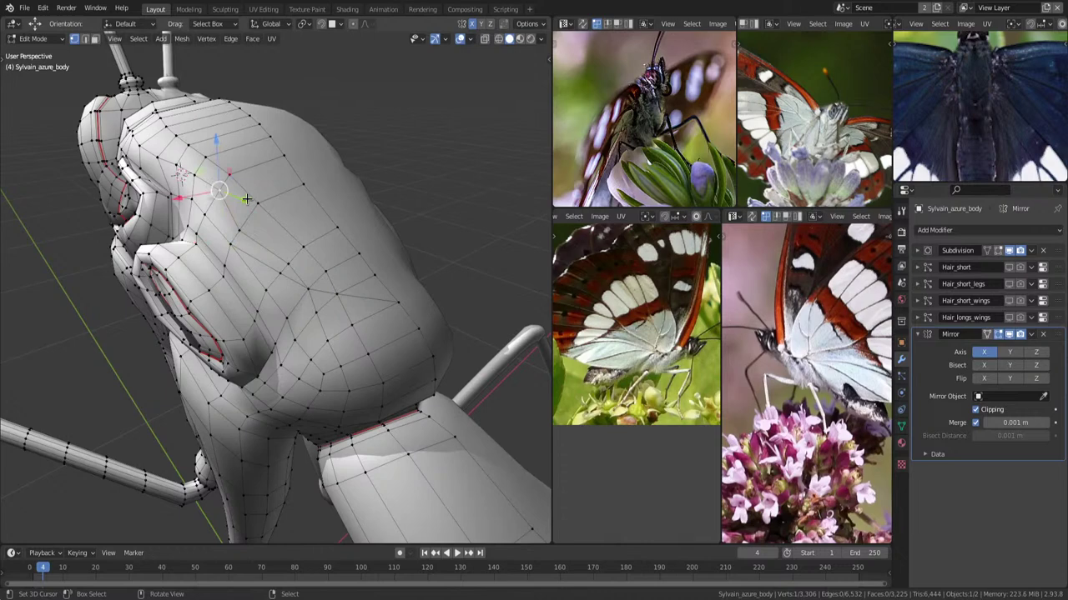
pyautogui.press('g')
pyautogui.press('g')
pyautogui.click(219, 200)
# Slide another vertex on the thorax side into place, then clear the selection.
pyautogui.moveTo(218, 200); pyautogui.dragTo(387, 259, button='middle')
pyautogui.scroll(2, 387, 259)
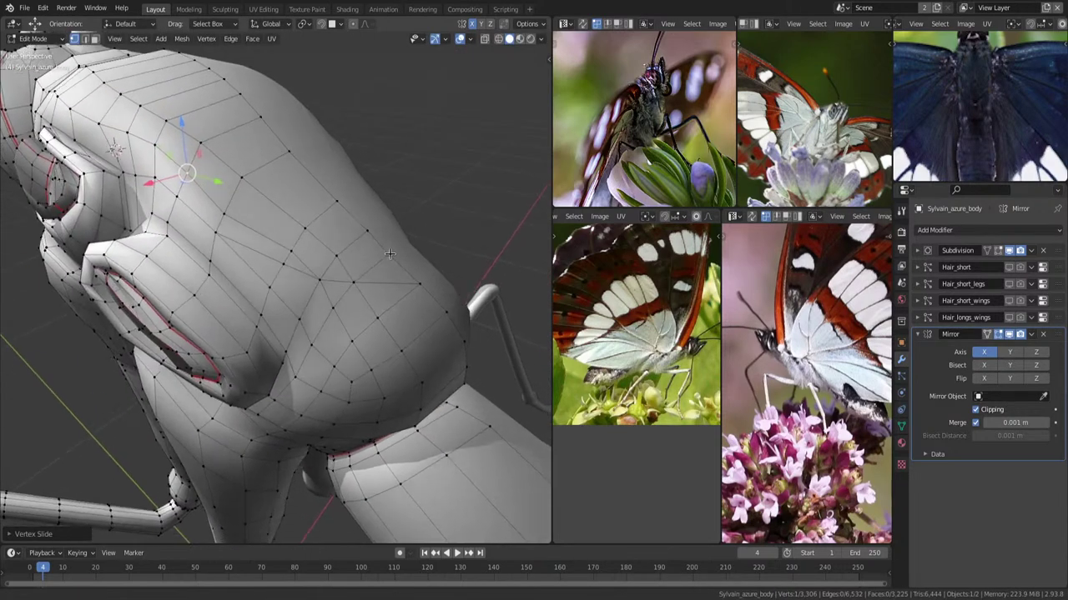
pyautogui.scroll(2, 387, 260)
pyautogui.click(318, 238)
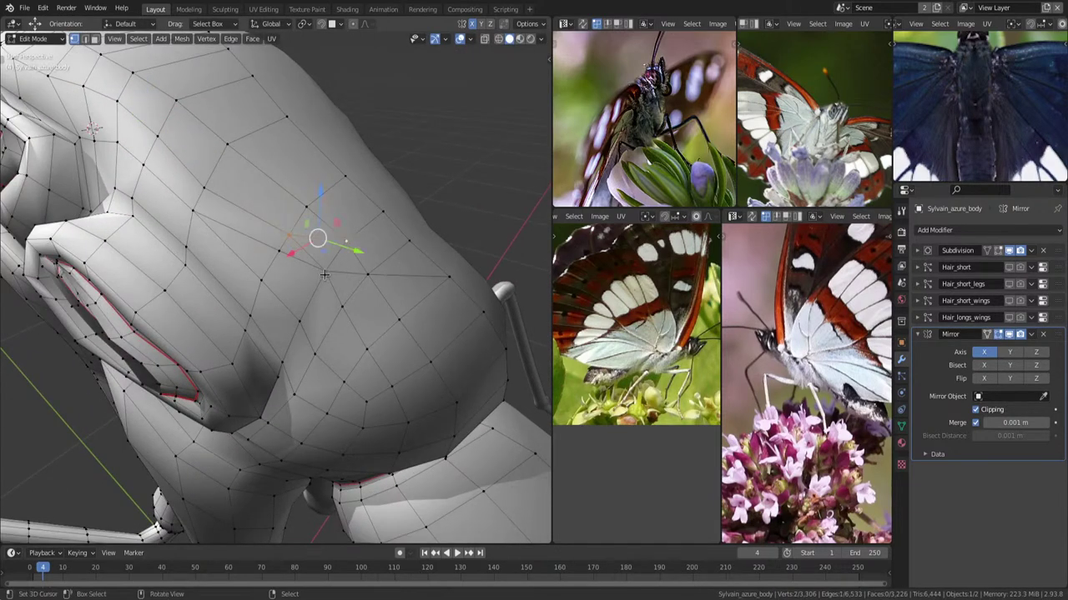
pyautogui.keyDown('shift'); pyautogui.click(280, 251); pyautogui.keyUp('shift')
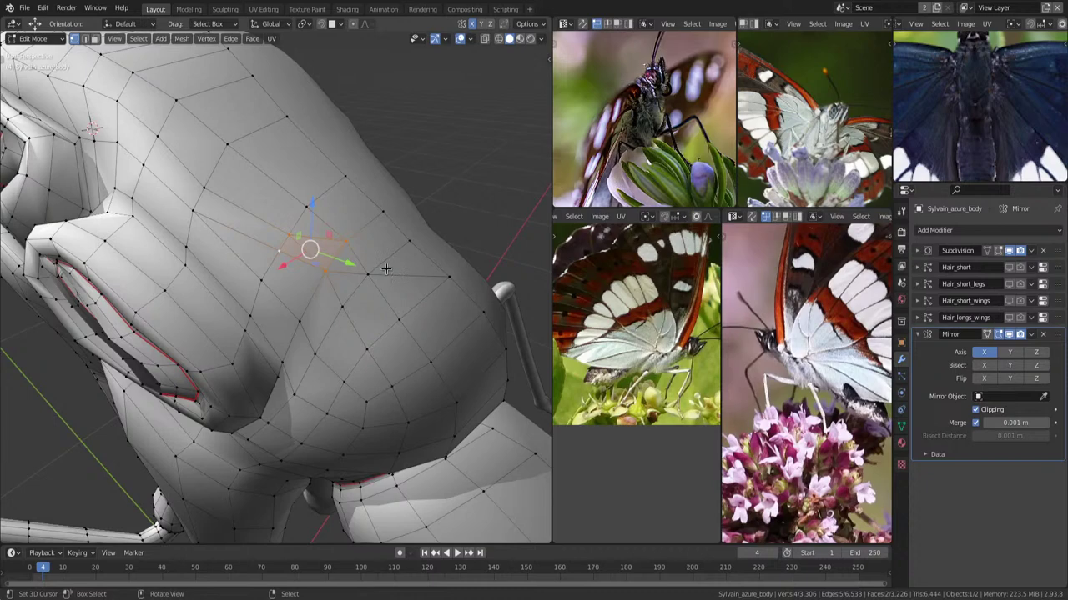
pyautogui.click(346, 240)
pyautogui.press('g')
pyautogui.press('g')
pyautogui.click(357, 254)
pyautogui.hotkey('alt', 'a')
pyautogui.moveTo(356, 253); pyautogui.dragTo(346, 260, button='middle')
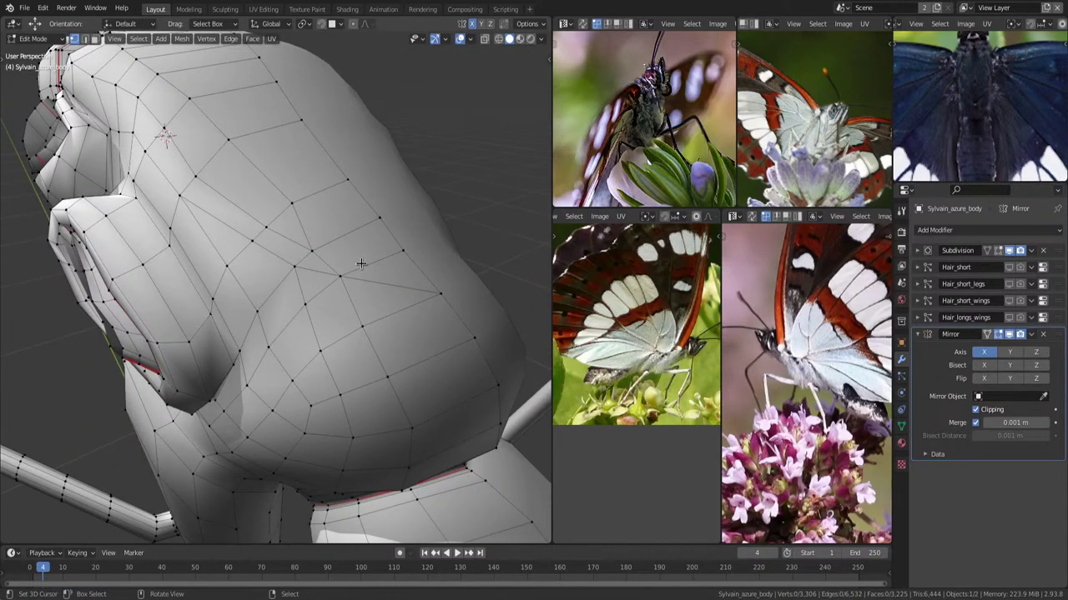
# Knife-cut new edges across the large thorax face, check vertex placement, and preview a loop cut.
pyautogui.press('k')
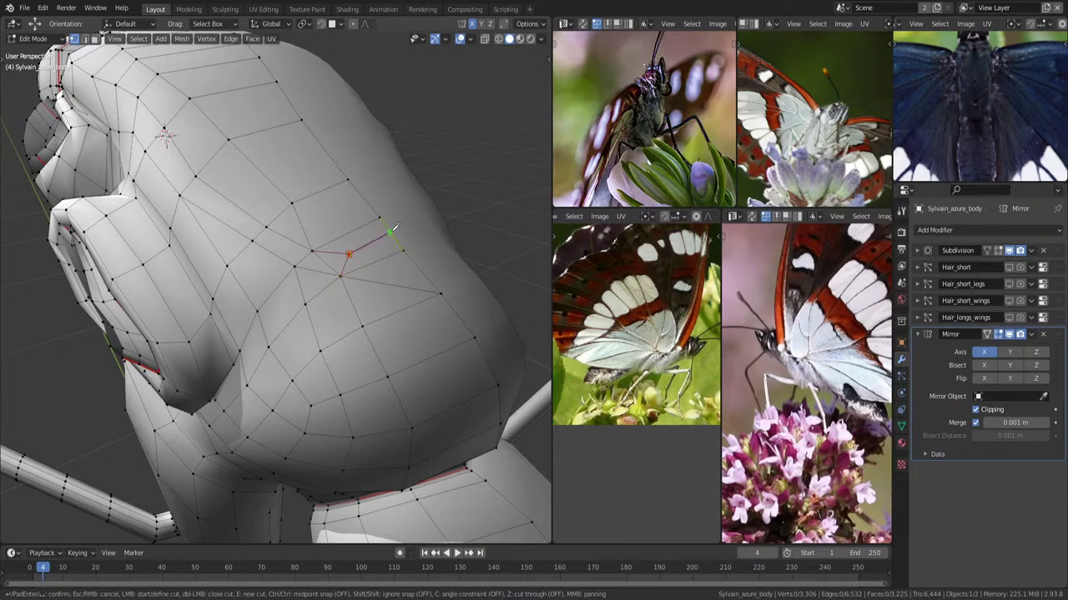
pyautogui.press('Return')
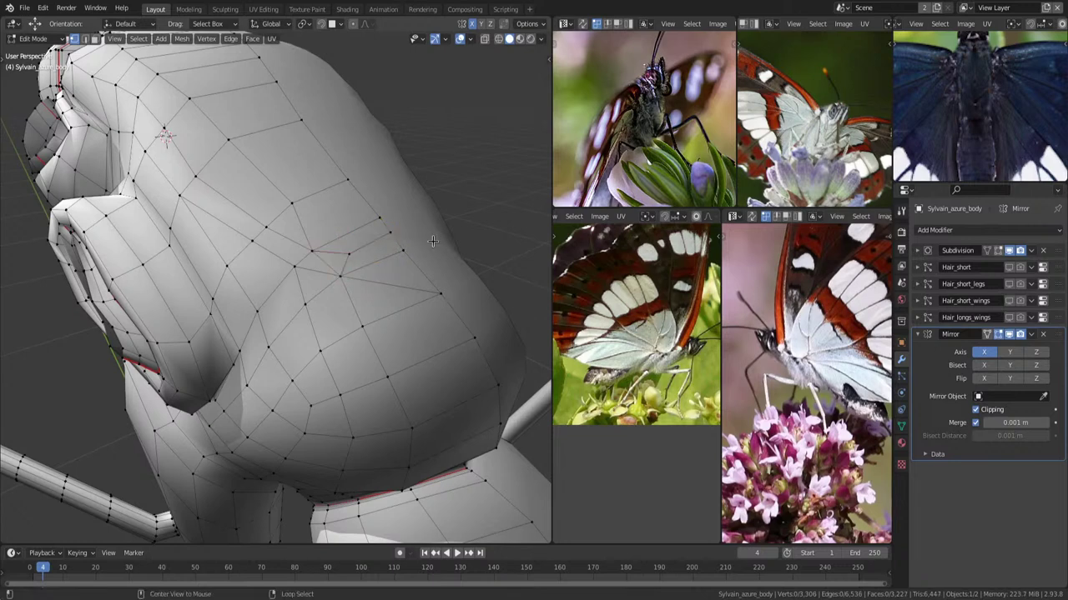
pyautogui.hotkey('alt', 'a')
pyautogui.click(319, 274)
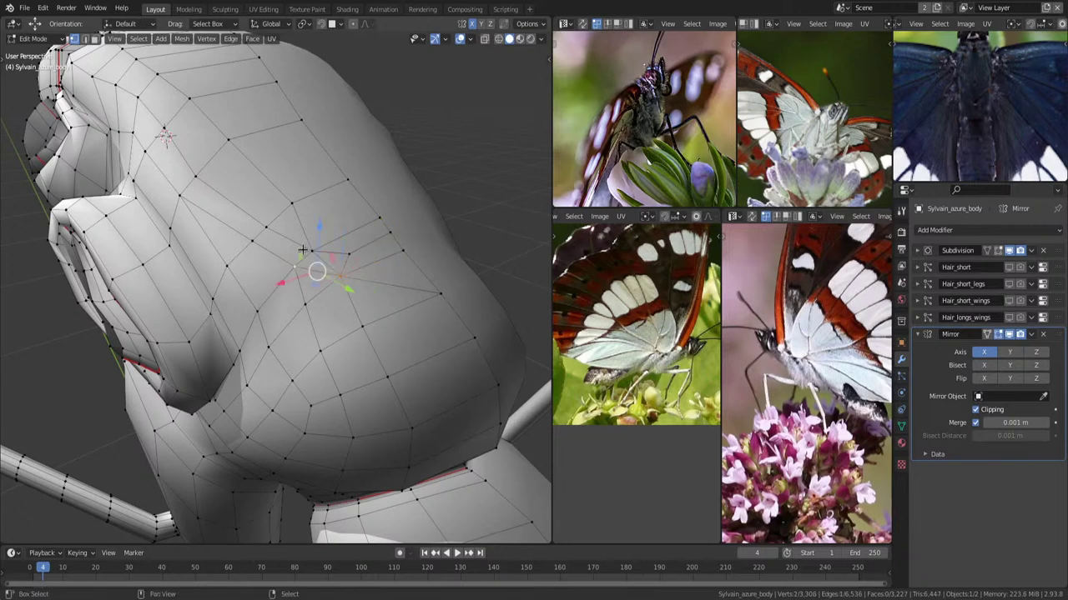
pyautogui.hotkey('alt', 'a')
pyautogui.moveTo(398, 250)
pyautogui.mouseDown(button='middle')
pyautogui.moveTo(367, 253)
pyautogui.moveTo(349, 306)
pyautogui.moveTo(322, 247)
pyautogui.moveTo(360, 313)
pyautogui.moveTo(353, 230)
pyautogui.moveTo(367, 254)
pyautogui.moveTo(297, 298)
pyautogui.moveTo(214, 285)
pyautogui.moveTo(356, 277)
pyautogui.mouseUp(button='middle')
pyautogui.click(360, 313)
pyautogui.hotkey('ctrl', 'r')
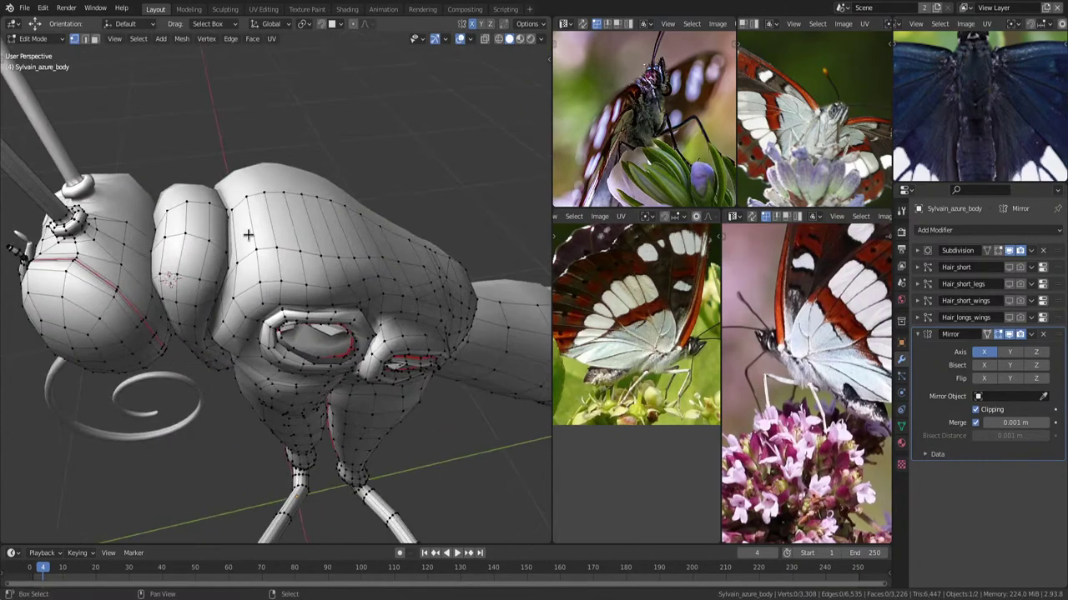
# Delete the face beside the antenna socket on the head in face select mode.
pyautogui.hotkey('shift', 'z')
pyautogui.hotkey('shift', 'z')
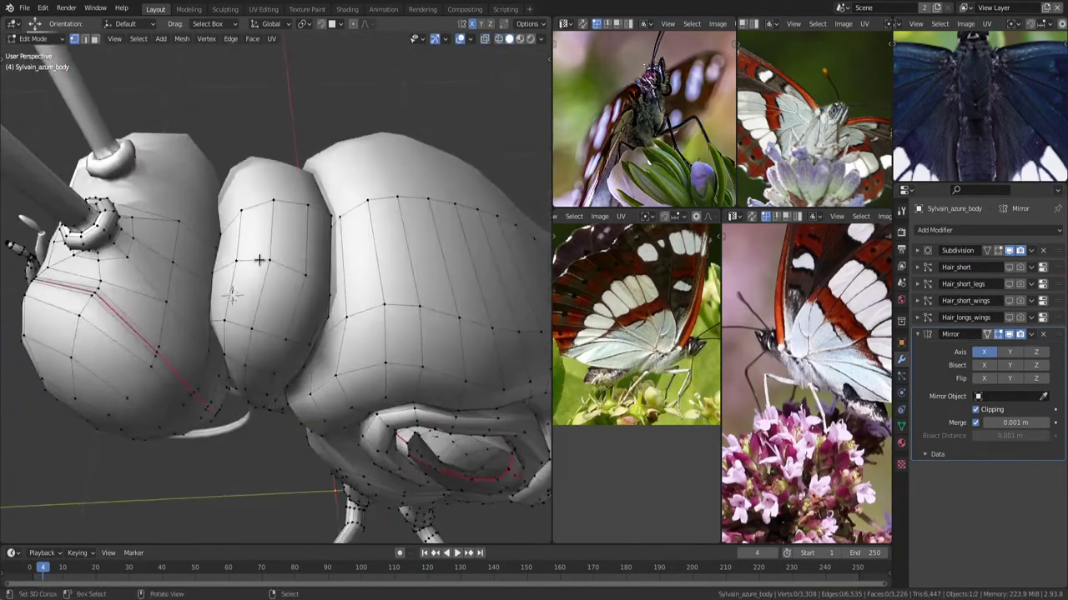
pyautogui.moveTo(356, 276); pyautogui.dragTo(280, 255, button='middle')
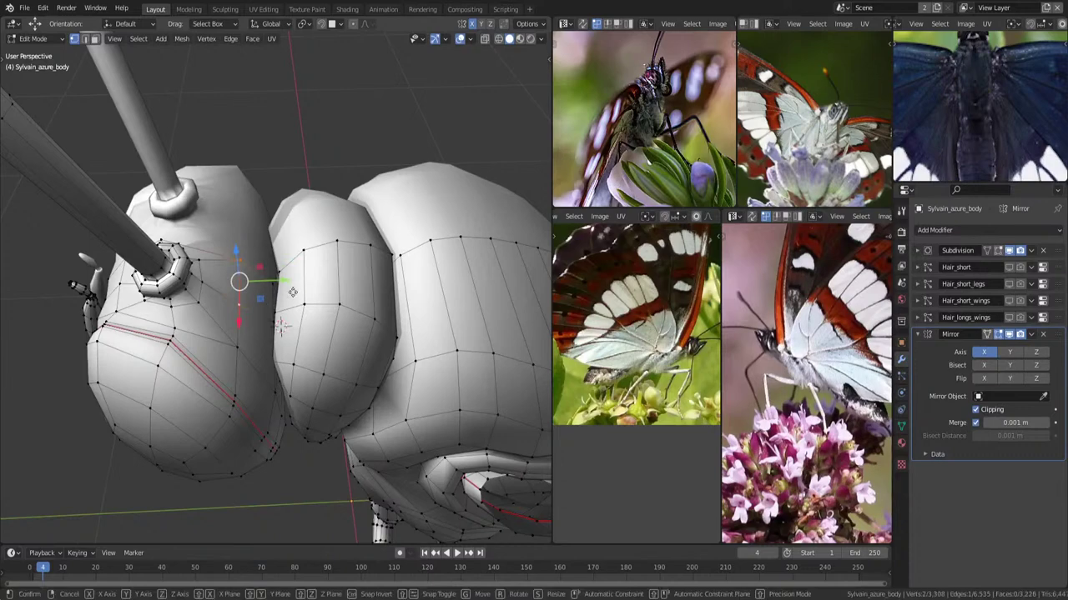
pyautogui.press('g')
pyautogui.press('g')
pyautogui.press('Escape')
pyautogui.press('3')
pyautogui.click(250, 288)
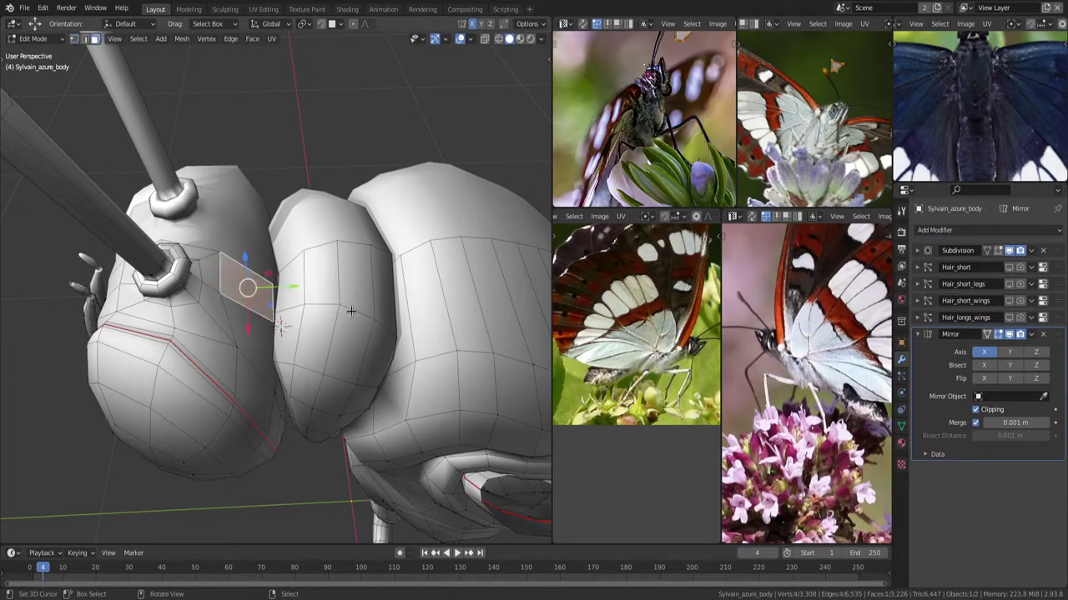
pyautogui.press('x')
pyautogui.click(327, 199)
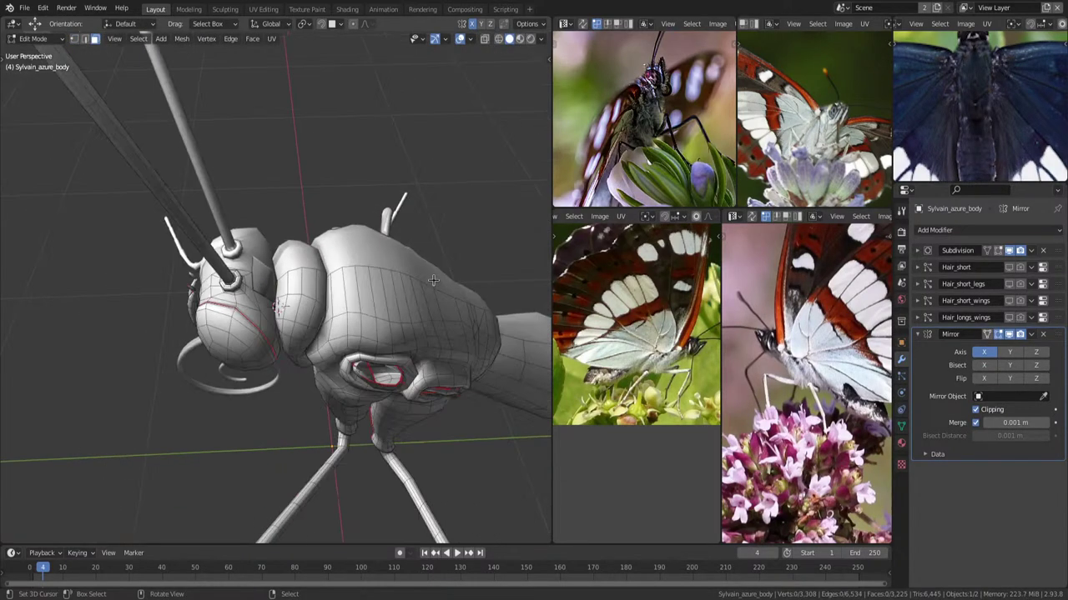
# Add a centred edge loop running lengthwise along the thorax with a loop cut.
pyautogui.moveTo(327, 199); pyautogui.dragTo(364, 338, button='middle')
pyautogui.hotkey('ctrl', 'r')
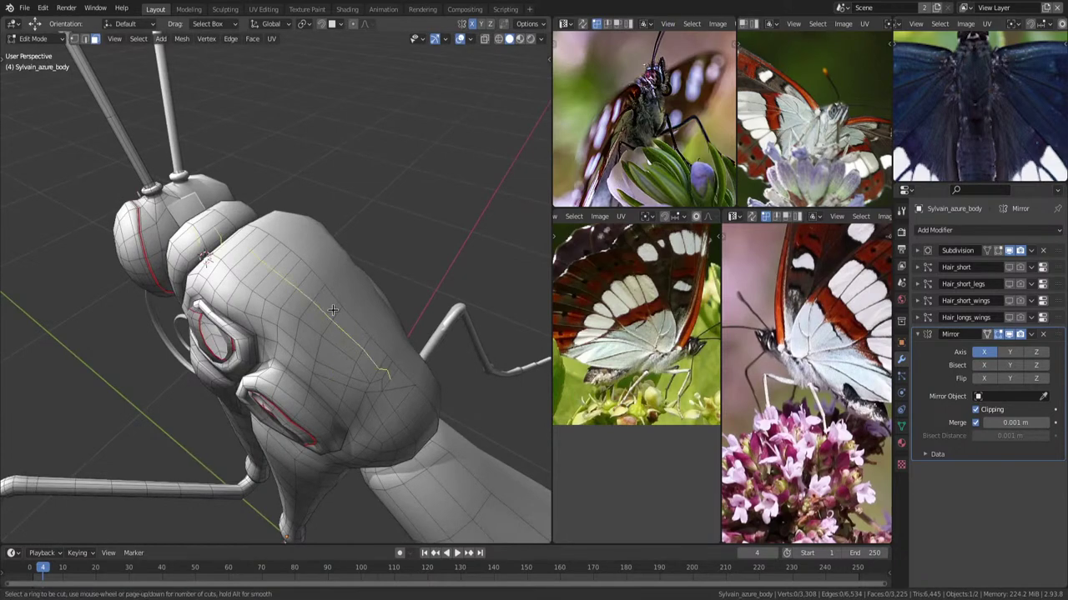
pyautogui.click(333, 310)
pyautogui.rightClick(333, 310)
pyautogui.moveTo(332, 311)
pyautogui.mouseDown(button='middle')
pyautogui.moveTo(419, 273)
pyautogui.moveTo(436, 281)
pyautogui.moveTo(385, 265)
pyautogui.mouseUp(button='middle')
pyautogui.hotkey('alt', 's')
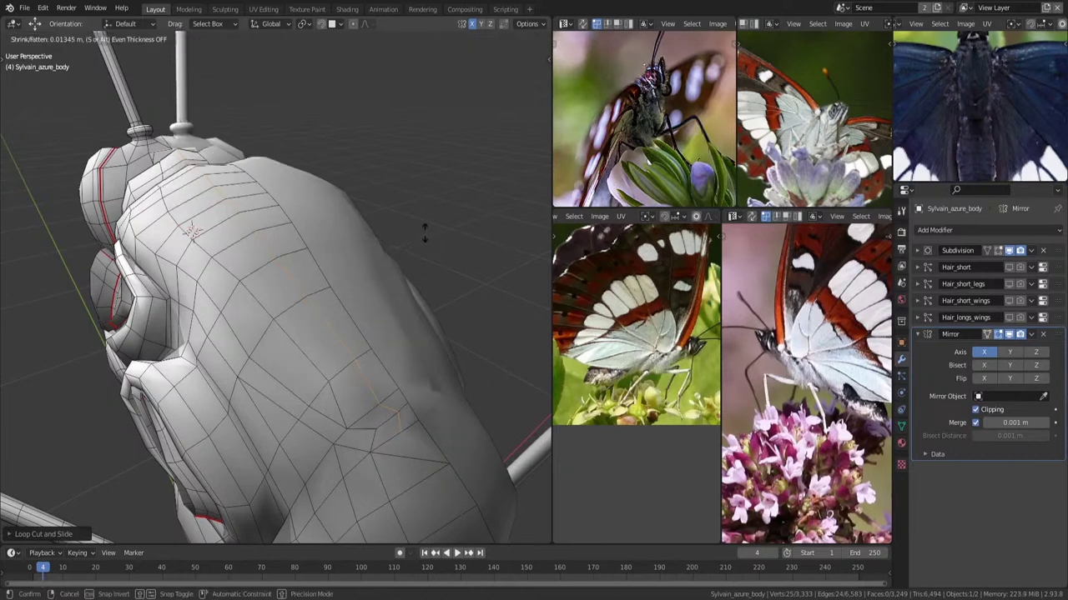
pyautogui.press('Escape')
# Grow the new loop into a face band, circle-trim it, and extend it along a shortest path.
pyautogui.moveTo(416, 253); pyautogui.dragTo(285, 290, button='middle')
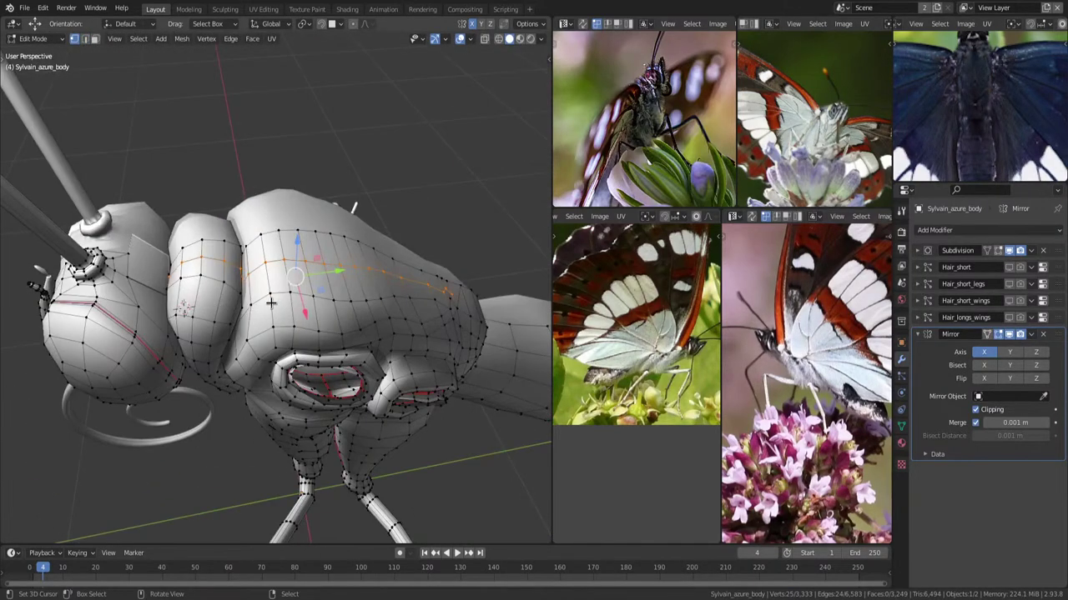
pyautogui.press('ctrl+KP_Add')
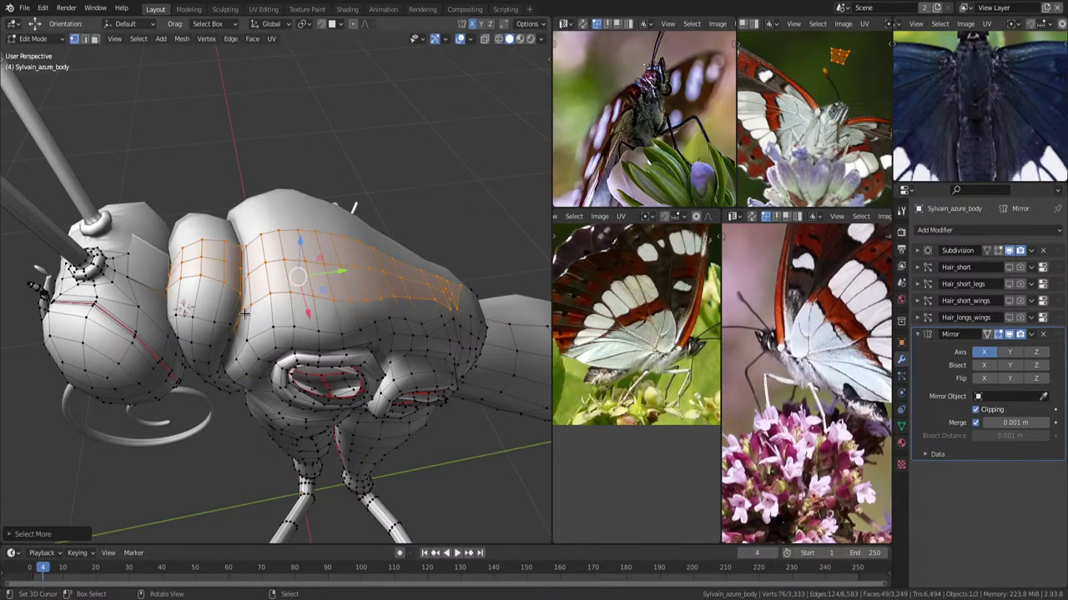
pyautogui.moveTo(244, 313)
pyautogui.mouseDown(button='middle')
pyautogui.moveTo(186, 267)
pyautogui.moveTo(281, 255)
pyautogui.mouseUp(button='middle')
pyautogui.hotkey('shift', 'z')
pyautogui.press('c')
pyautogui.press('Escape')
pyautogui.hotkey('shift', 'z')
pyautogui.moveTo(339, 272); pyautogui.dragTo(270, 298, button='middle')
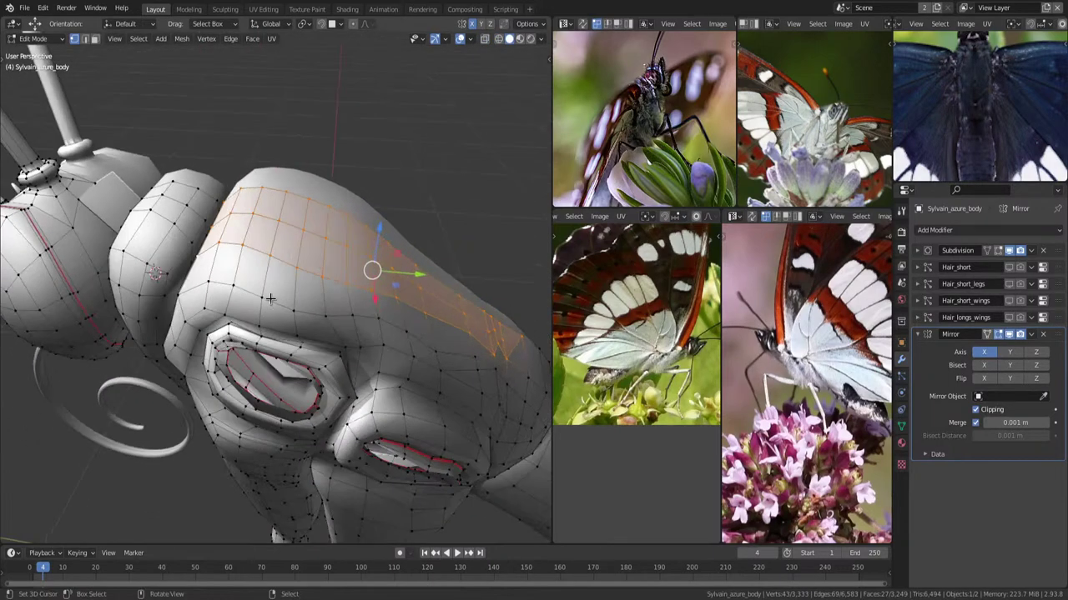
pyautogui.scroll(-3, 185, 293)
pyautogui.moveTo(185, 294)
pyautogui.mouseDown(button='middle')
pyautogui.moveTo(328, 254)
pyautogui.moveTo(433, 360)
pyautogui.moveTo(377, 341)
pyautogui.moveTo(381, 350)
pyautogui.moveTo(472, 337)
pyautogui.mouseUp(button='middle')
pyautogui.keyDown('ctrl'); pyautogui.click(434, 360); pyautogui.keyUp('ctrl')
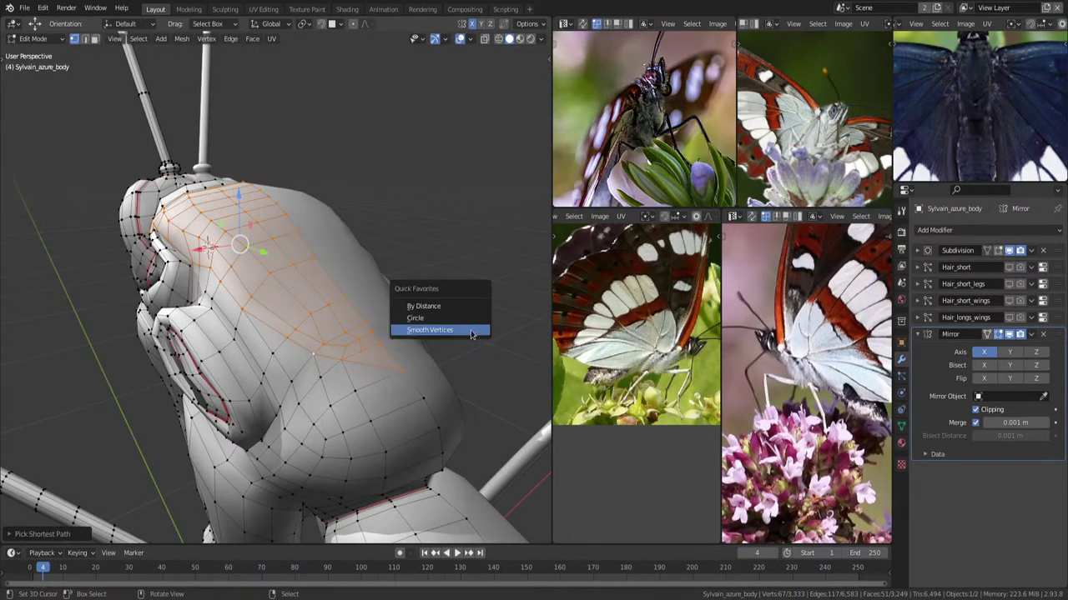
# Smooth the vertices of the selected thorax face band.
pyautogui.click(469, 328)
pyautogui.moveTo(378, 321)
pyautogui.mouseDown(button='middle')
pyautogui.moveTo(439, 292)
pyautogui.moveTo(440, 275)
pyautogui.moveTo(418, 334)
pyautogui.moveTo(339, 223)
pyautogui.moveTo(332, 260)
pyautogui.moveTo(286, 310)
pyautogui.mouseUp(button='middle')
pyautogui.hotkey('alt', 's')
pyautogui.rightClick(440, 263)
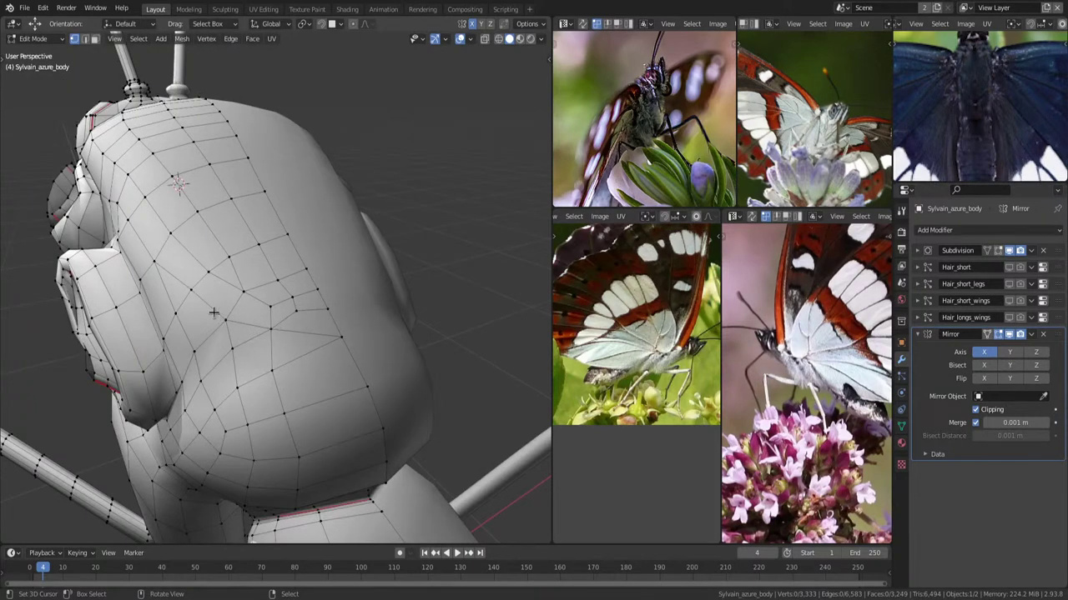
# Slide a thorax vertex along its edge.
pyautogui.click(187, 289)
pyautogui.press('g')
pyautogui.press('g')
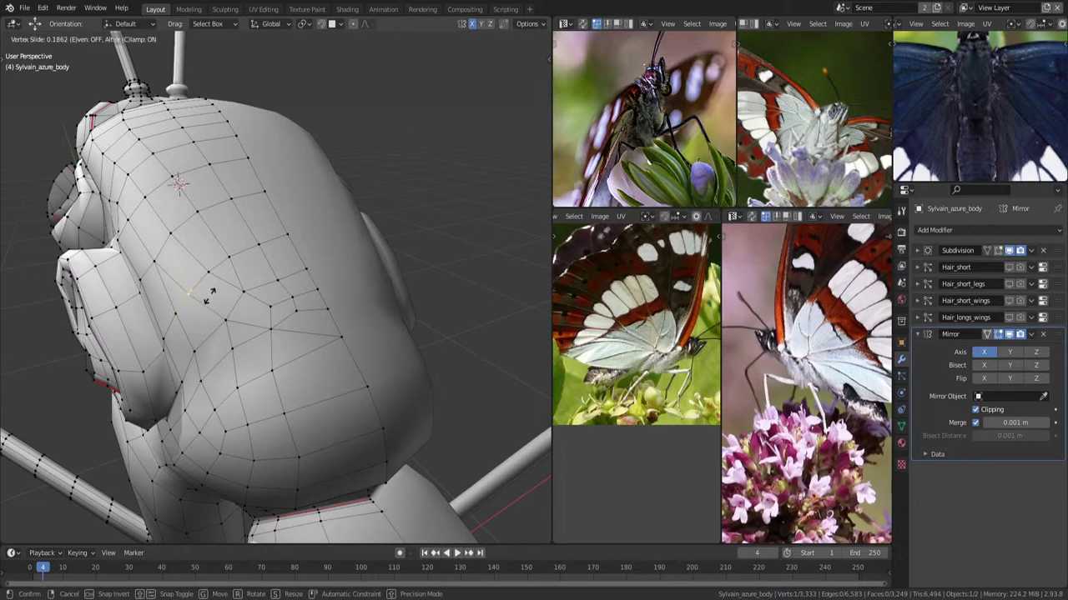
pyautogui.click(178, 290)
pyautogui.scroll(2, 312, 334)
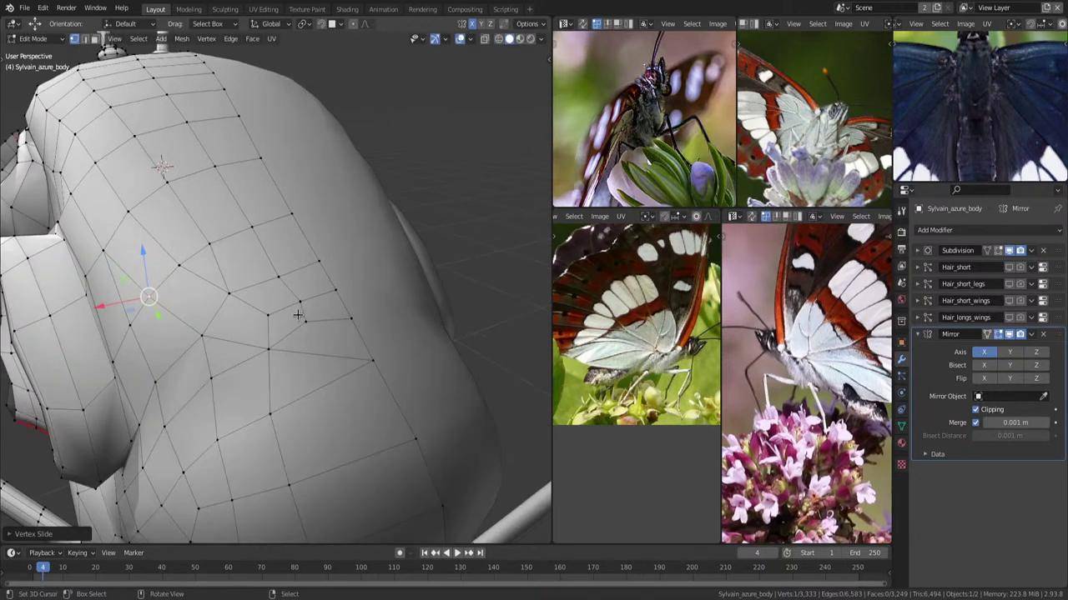
# Merge two close thorax vertices into one and slide the merged vertex into place.
pyautogui.click(268, 314)
pyautogui.keyDown('shift'); pyautogui.click(304, 320); pyautogui.keyUp('shift')
pyautogui.press('m')
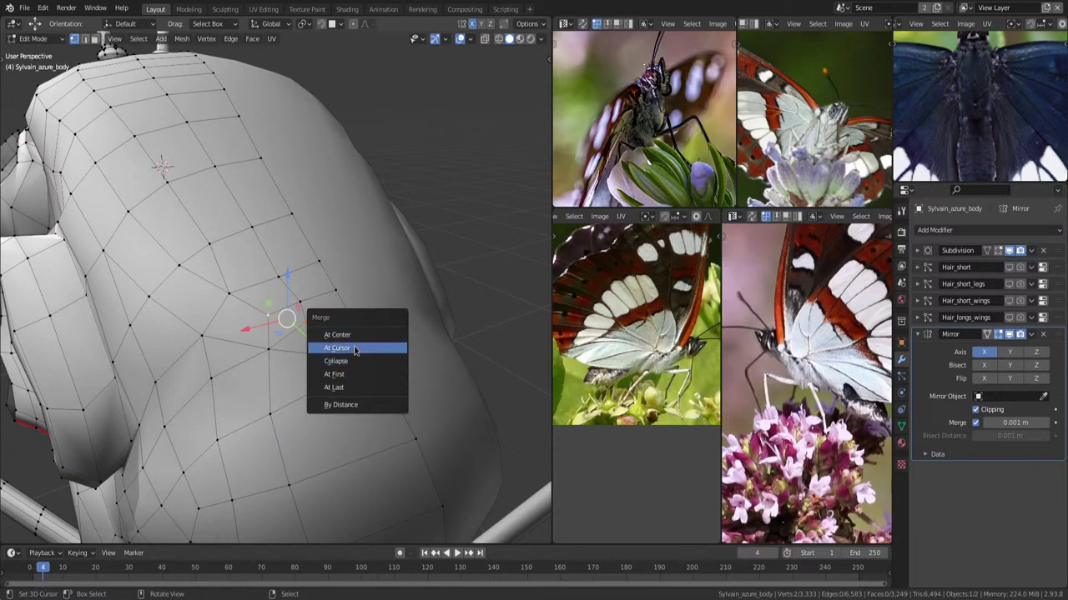
pyautogui.click(356, 335)
pyautogui.moveTo(346, 340); pyautogui.dragTo(357, 330, button='middle')
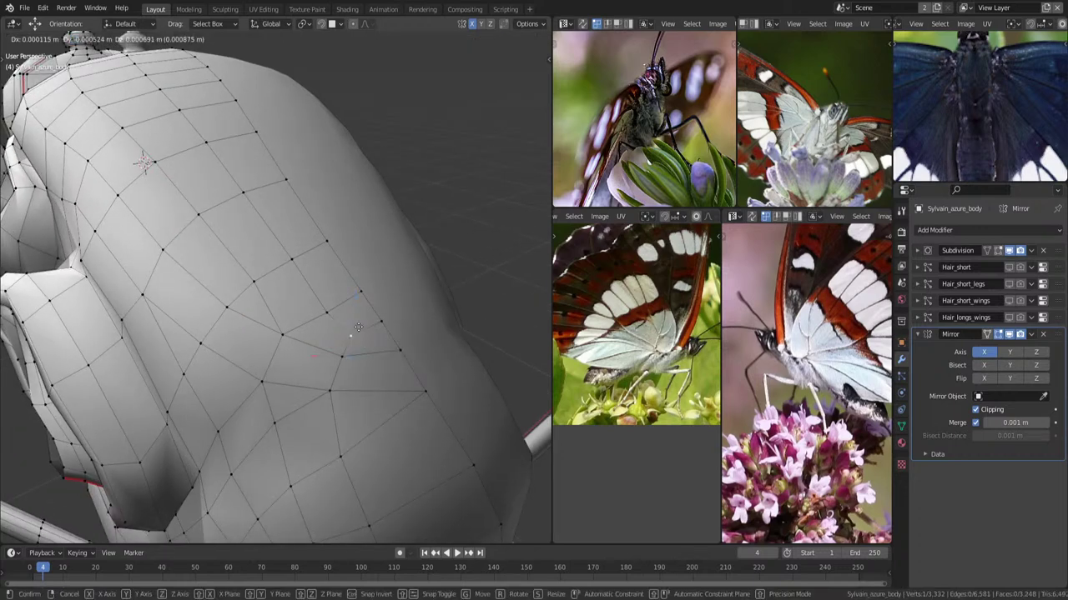
pyautogui.moveTo(347, 329); pyautogui.dragTo(326, 298)
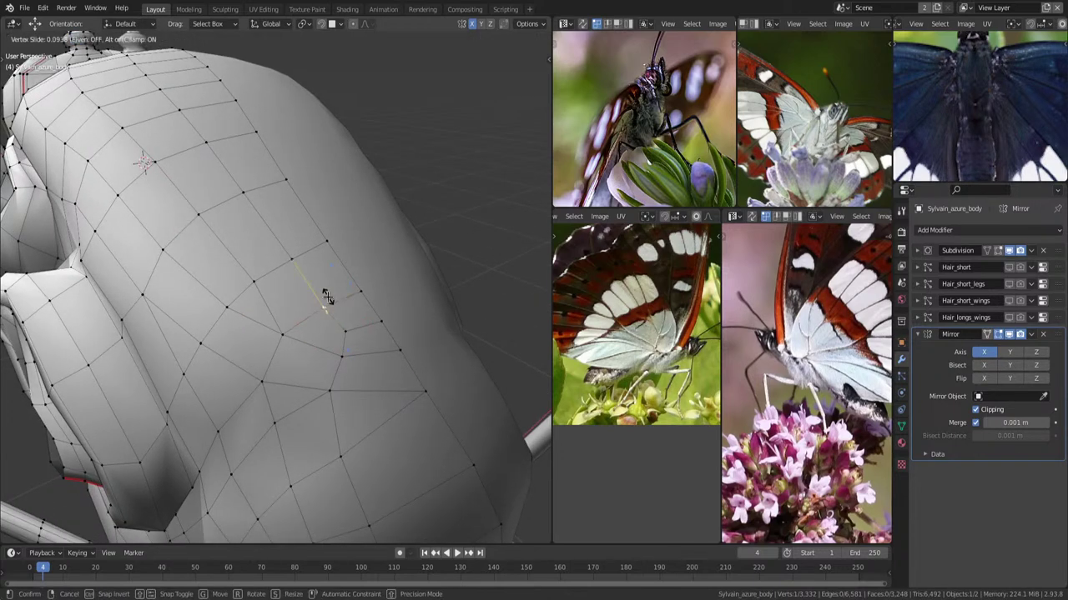
pyautogui.moveTo(323, 302)
pyautogui.mouseDown(button='middle')
pyautogui.moveTo(374, 295)
pyautogui.moveTo(269, 261)
pyautogui.mouseUp(button='middle')
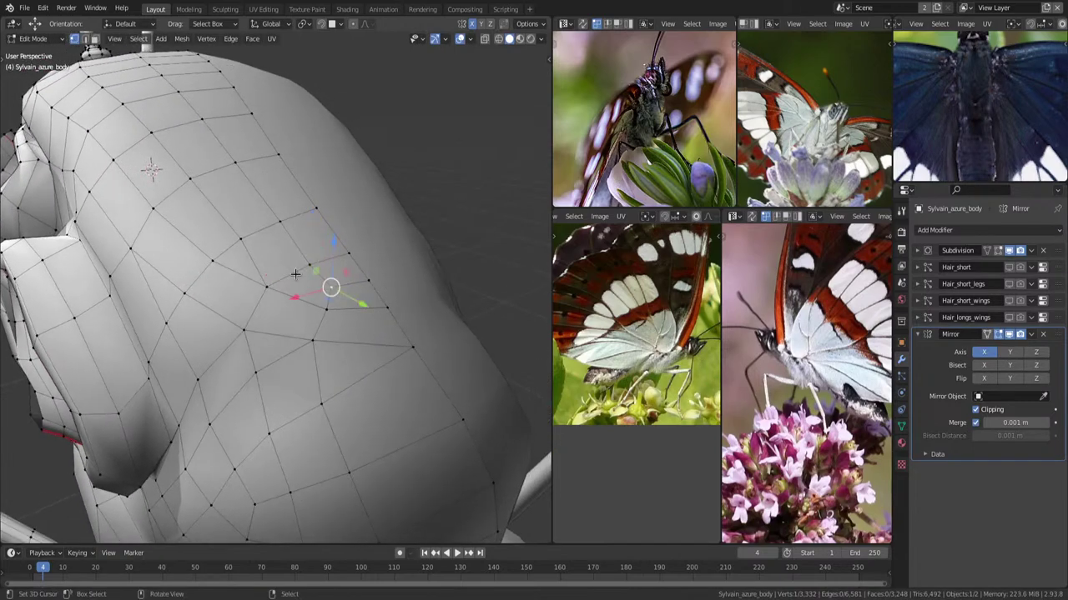
# Adjust the vertex selection around the merge point, then clear the selection.
pyautogui.keyDown('shift'); pyautogui.click(240, 239); pyautogui.keyUp('shift')
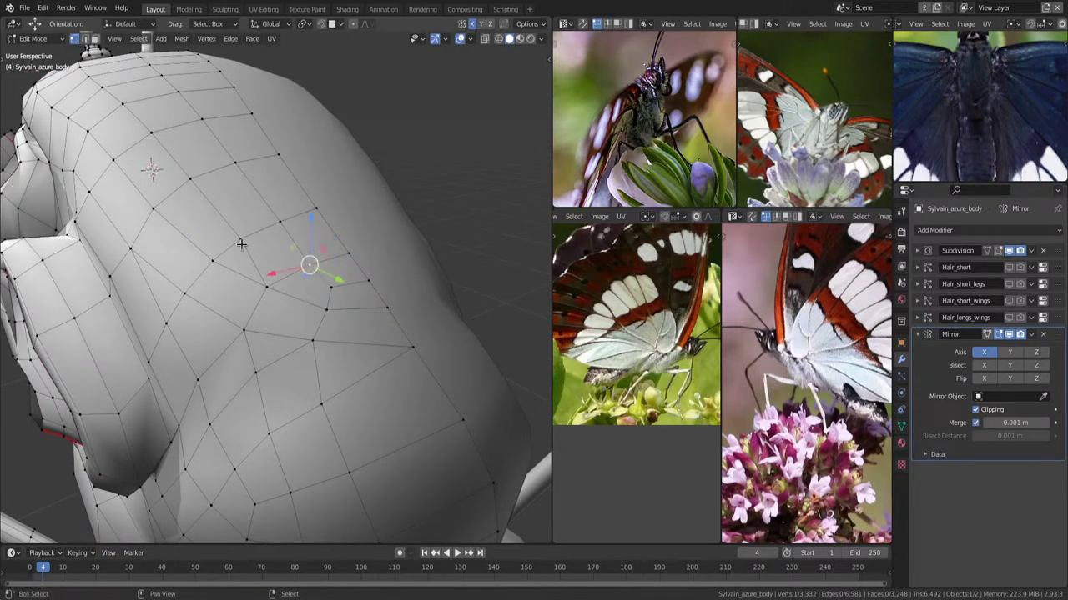
pyautogui.click(266, 287)
pyautogui.keyDown('shift'); pyautogui.click(212, 260); pyautogui.keyUp('shift')
pyautogui.keyDown('shift'); pyautogui.click(241, 240); pyautogui.keyUp('shift')
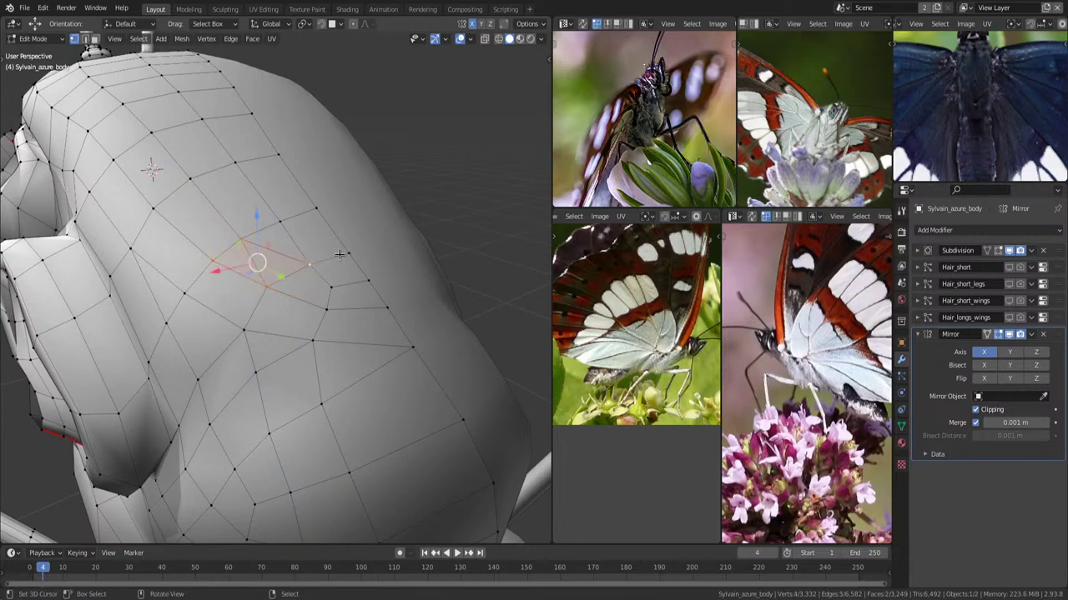
pyautogui.click(309, 265)
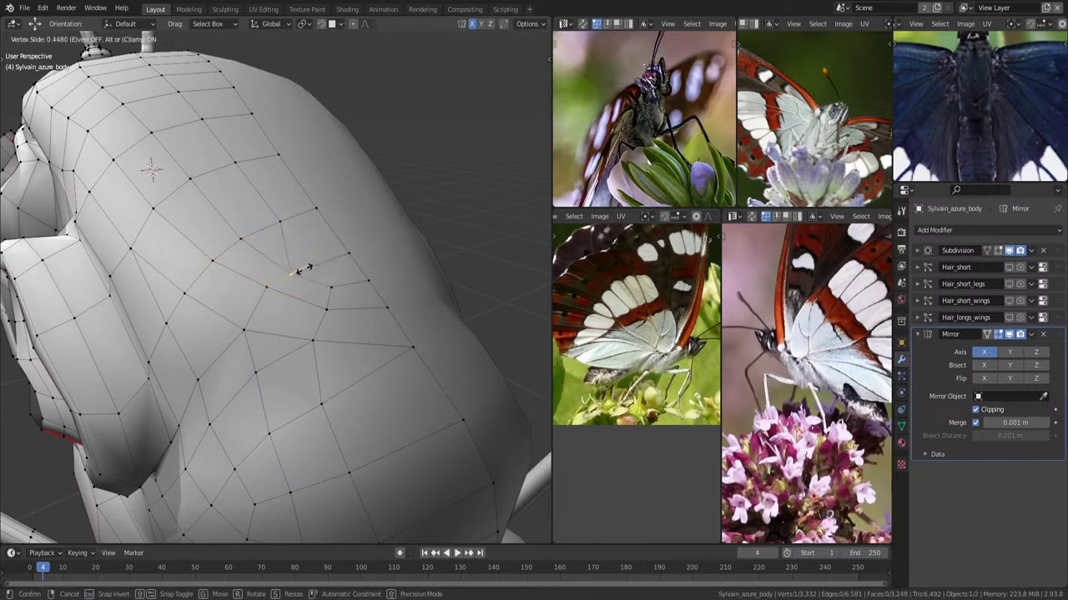
pyautogui.hotkey('alt', 'a')
pyautogui.moveTo(349, 260)
pyautogui.mouseDown(button='middle')
pyautogui.moveTo(399, 287)
pyautogui.moveTo(304, 307)
pyautogui.mouseUp(button='middle')
pyautogui.moveTo(357, 390)
pyautogui.mouseDown(button='middle')
pyautogui.moveTo(359, 302)
pyautogui.moveTo(369, 307)
pyautogui.moveTo(343, 271)
pyautogui.mouseUp(button='middle')
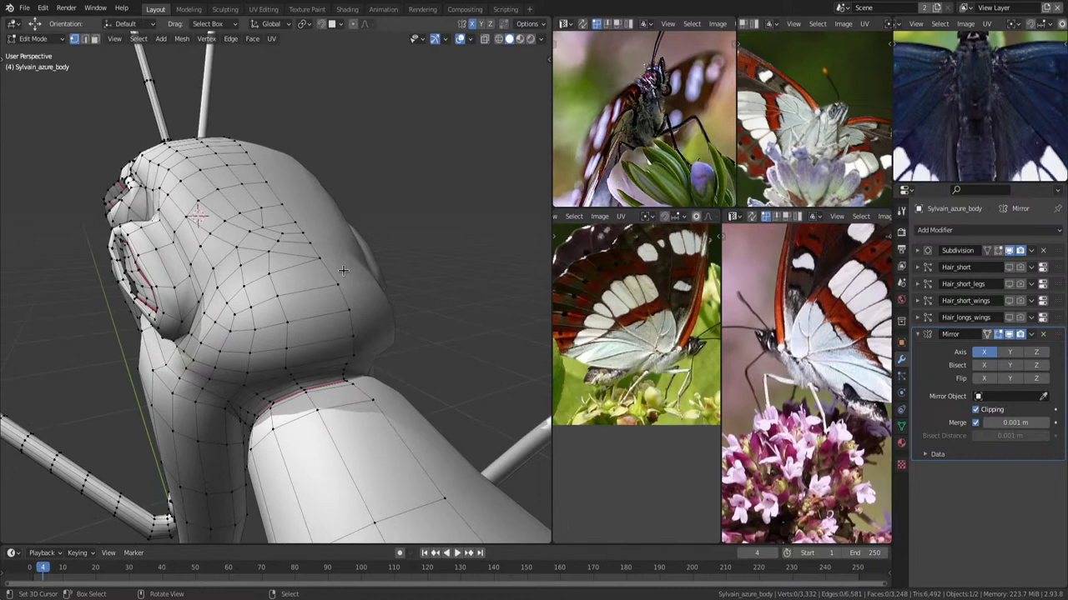
# Delete one face from the body mesh in face select mode.
pyautogui.press('3')
pyautogui.click(275, 218)
pyautogui.press('x')
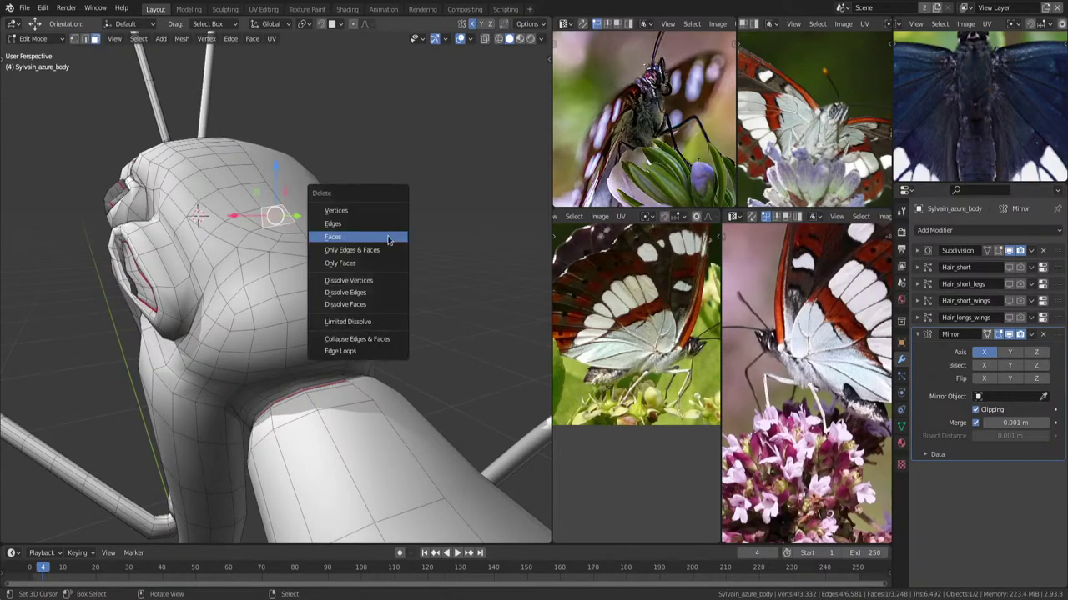
pyautogui.click(390, 238)
pyautogui.moveTo(391, 237)
pyautogui.mouseDown(button='middle')
pyautogui.moveTo(397, 267)
pyautogui.moveTo(387, 231)
pyautogui.mouseUp(button='middle')
pyautogui.scroll(-10, 400, 267)
# Preview an edge loop across the head and inspect an edge on the thorax underside.
pyautogui.moveTo(410, 293); pyautogui.dragTo(371, 247, button='middle')
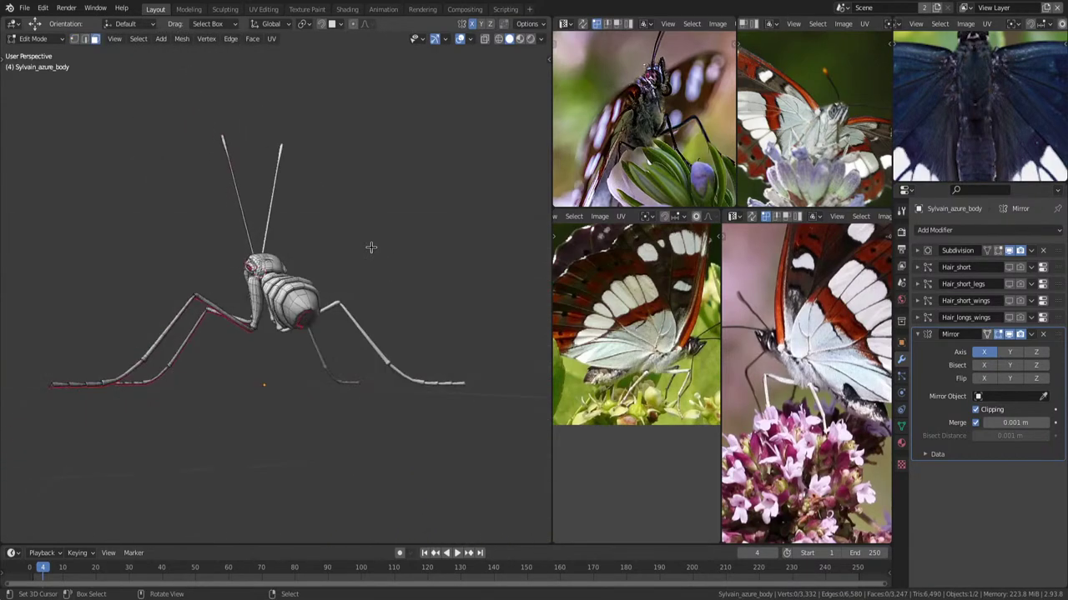
pyautogui.scroll(5, 379, 312)
pyautogui.moveTo(380, 312); pyautogui.dragTo(405, 298, button='middle')
pyautogui.scroll(4, 396, 285)
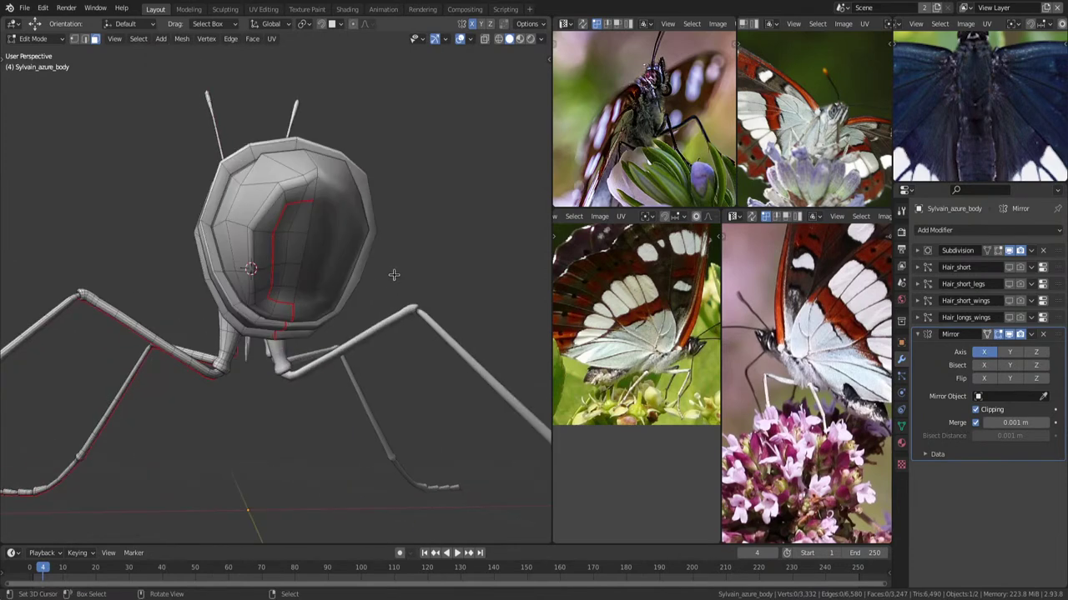
pyautogui.hotkey('ctrl', 'r')
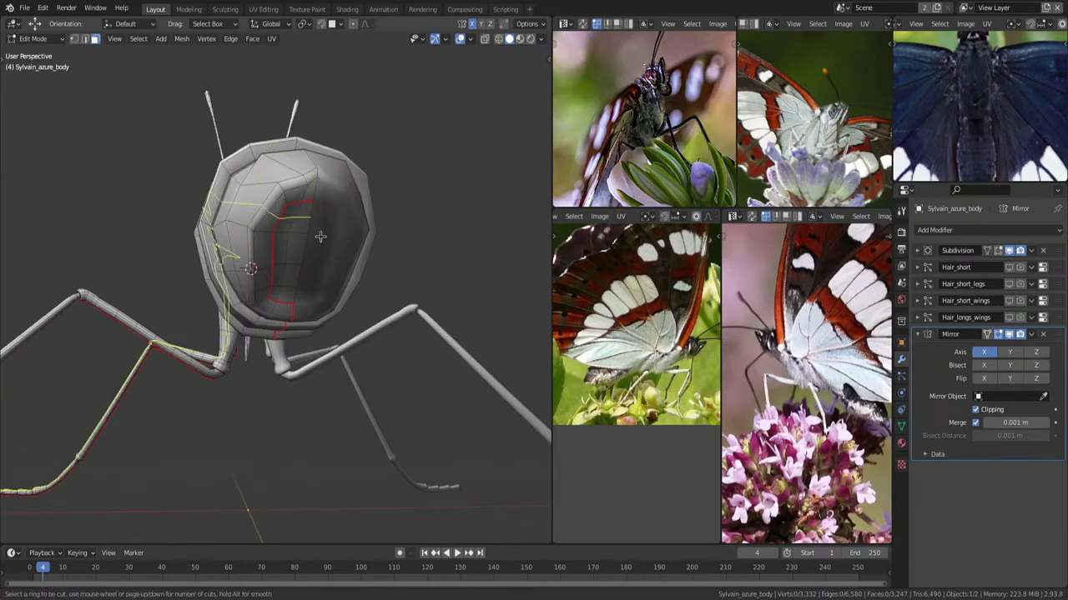
pyautogui.moveTo(322, 238)
pyautogui.mouseDown(button='middle')
pyautogui.moveTo(384, 241)
pyautogui.moveTo(373, 253)
pyautogui.moveTo(400, 292)
pyautogui.mouseUp(button='middle')
pyautogui.scroll(5, 392, 315)
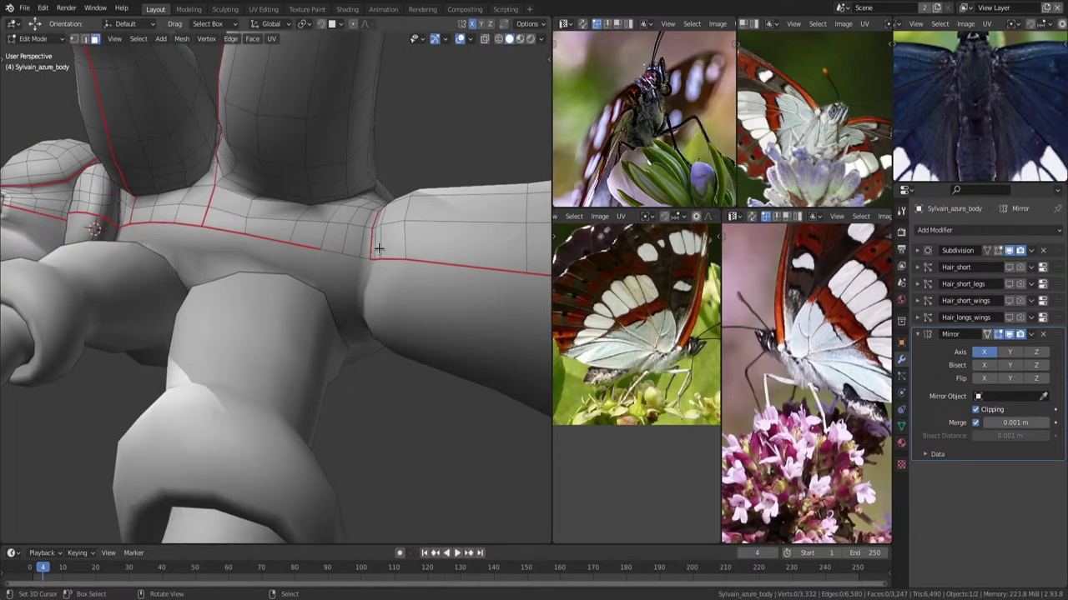
pyautogui.moveTo(300, 238)
pyautogui.mouseDown(button='middle')
pyautogui.moveTo(390, 298)
pyautogui.moveTo(408, 291)
pyautogui.moveTo(332, 305)
pyautogui.mouseUp(button='middle')
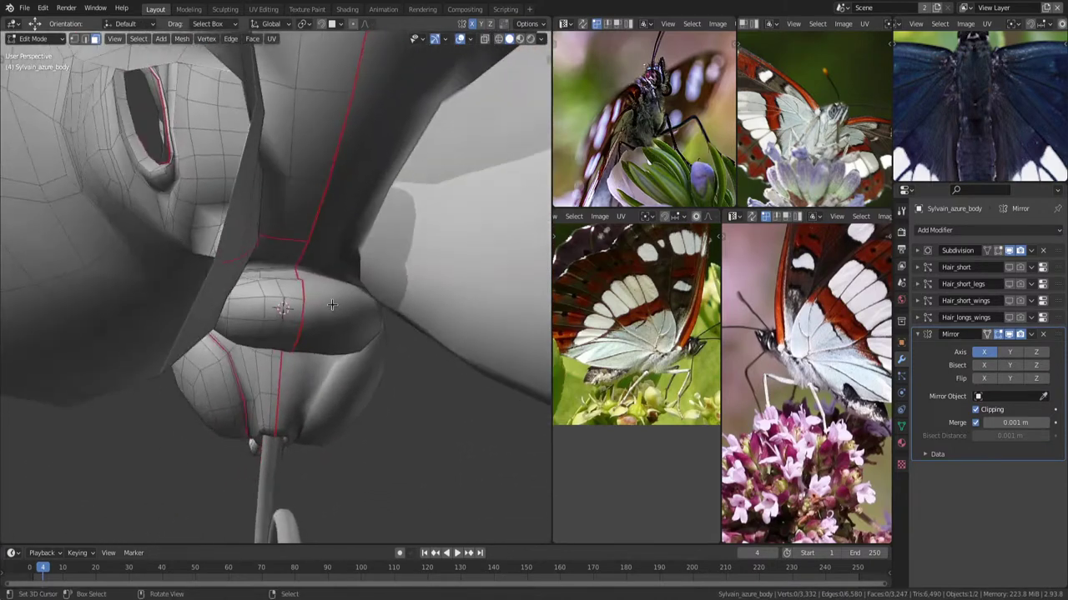
pyautogui.click(289, 258)
pyautogui.rightClick(373, 257)
pyautogui.click(334, 255)
pyautogui.scroll(-5, 334, 255)
pyautogui.moveTo(353, 186)
pyautogui.mouseDown(button='middle')
pyautogui.moveTo(378, 305)
pyautogui.moveTo(362, 387)
pyautogui.mouseUp(button='middle')
# Loop-cut a ring around the thorax just below the head and fatten it slightly with Alt+S.
pyautogui.hotkey('ctrl', 'r')
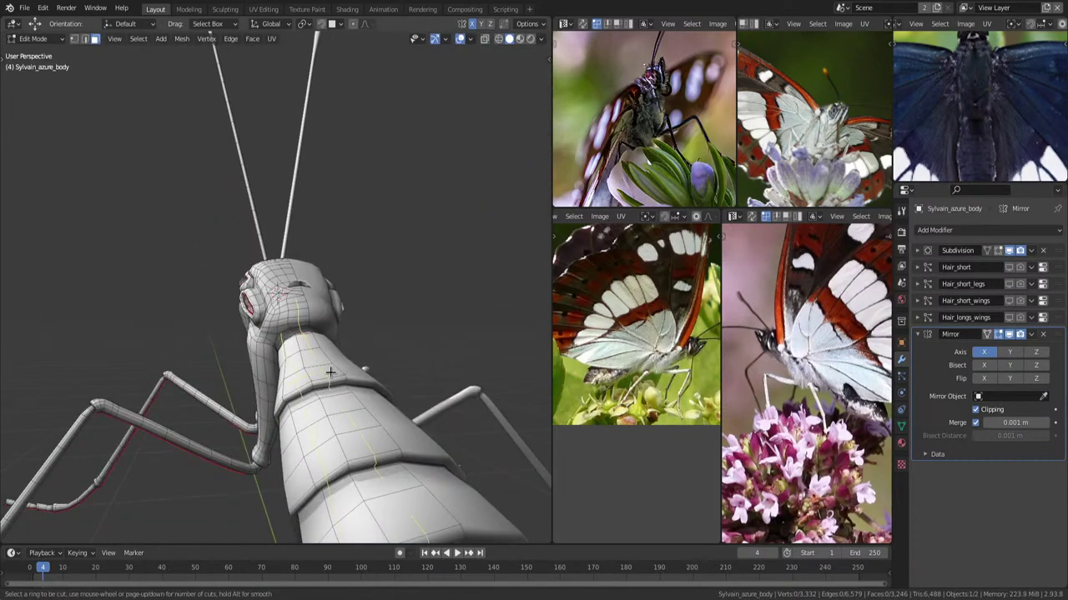
pyautogui.click(331, 373)
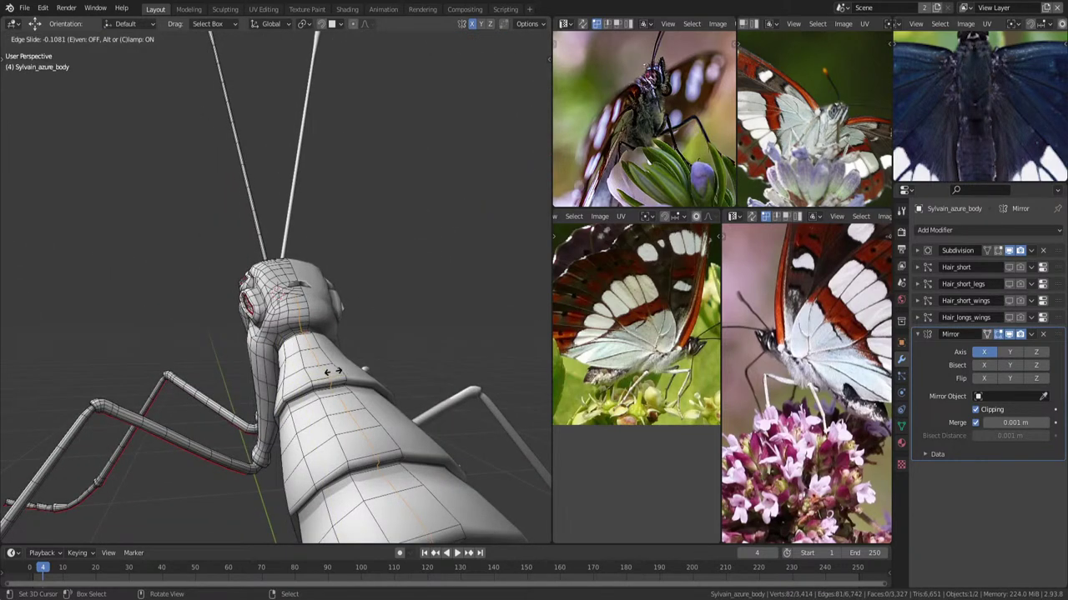
pyautogui.click(331, 373)
pyautogui.moveTo(400, 317); pyautogui.dragTo(409, 311, button='middle')
pyautogui.hotkey('alt', 's')
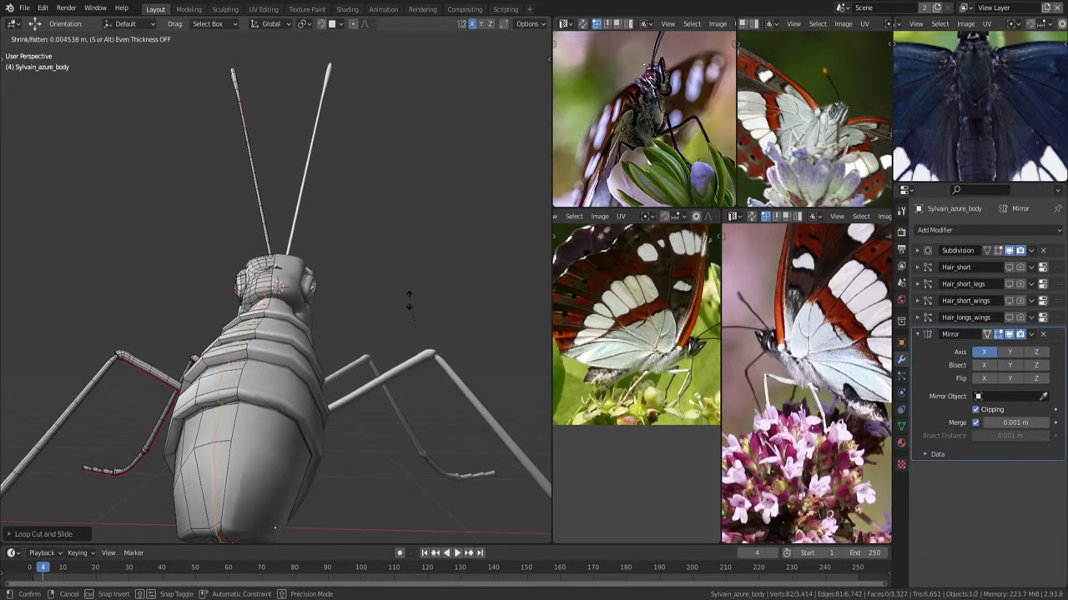
pyautogui.click(392, 312)
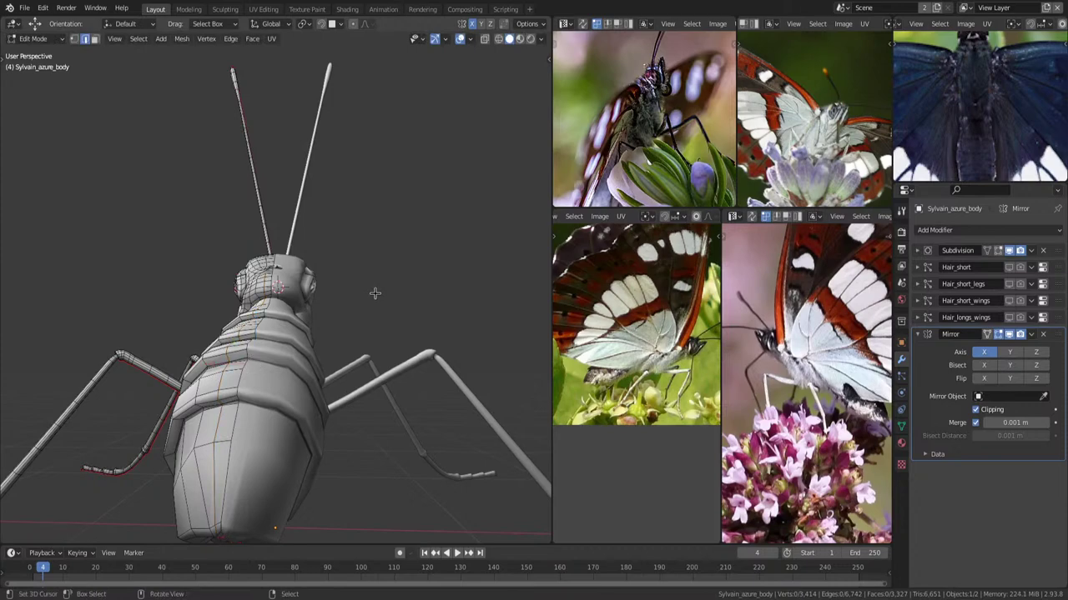
pyautogui.moveTo(372, 293)
pyautogui.mouseDown(button='middle')
pyautogui.moveTo(448, 329)
pyautogui.moveTo(372, 318)
pyautogui.mouseUp(button='middle')
pyautogui.scroll(3, 421, 316)
pyautogui.scroll(3, 448, 328)
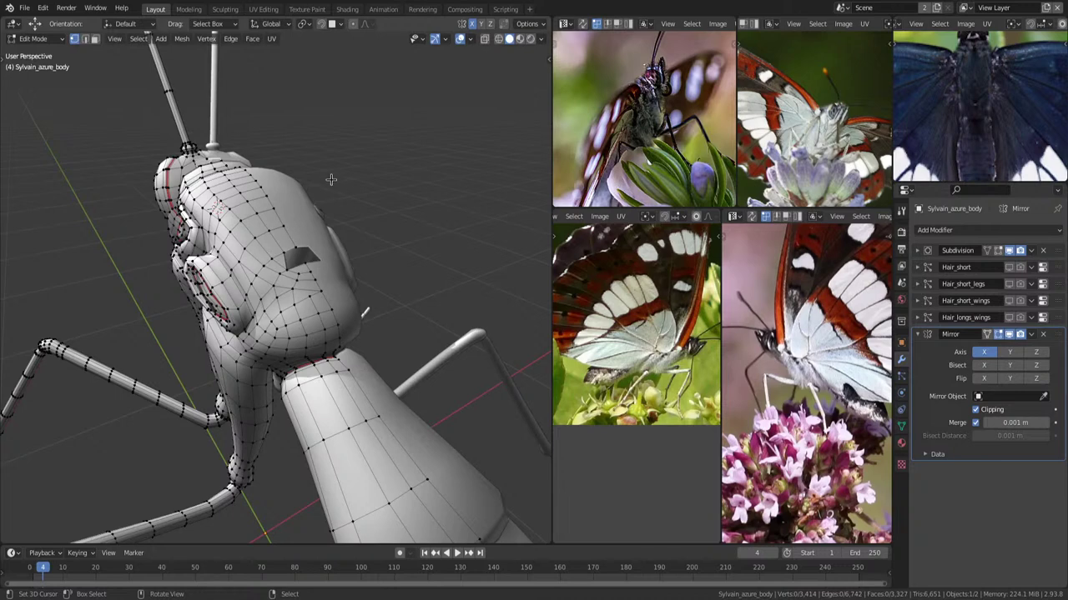
# Toggle edit mode briefly and orbit in close to the gap on the side of the head.
pyautogui.press('Tab')
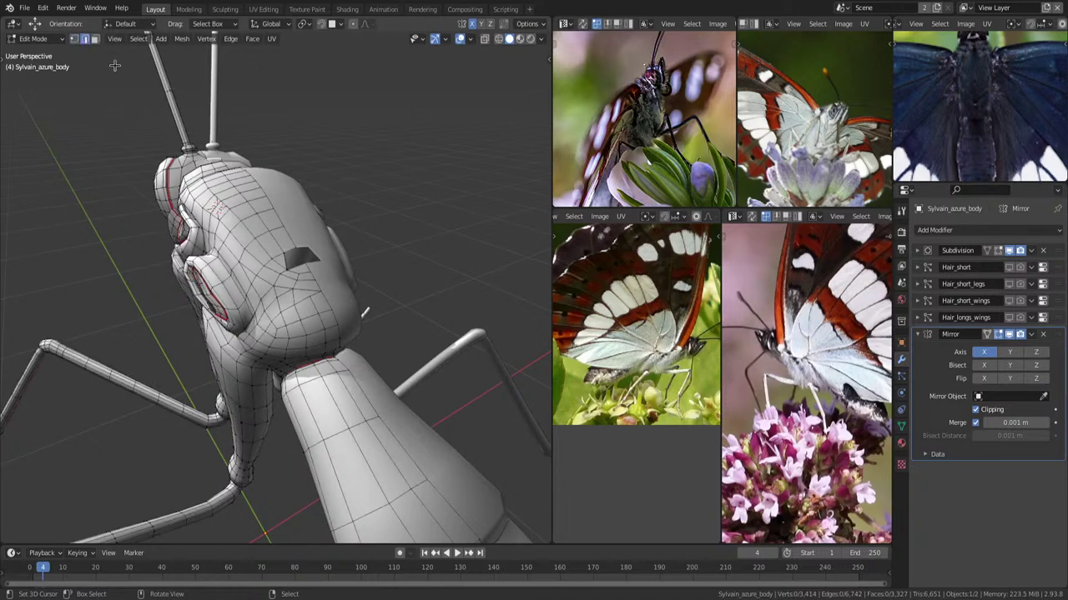
pyautogui.press('Tab')
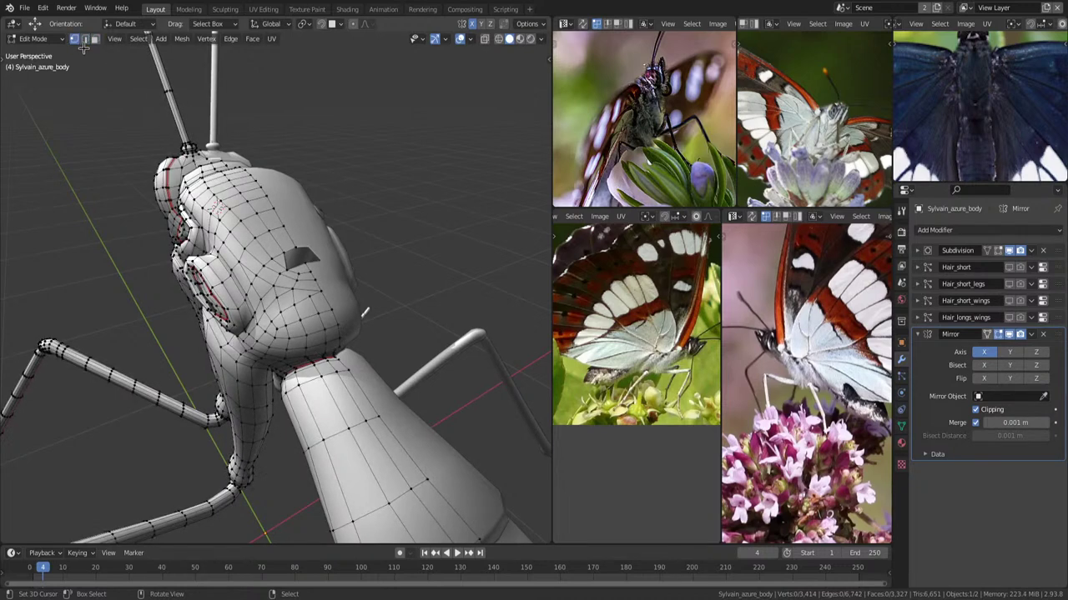
pyautogui.moveTo(331, 176); pyautogui.dragTo(188, 160, button='middle')
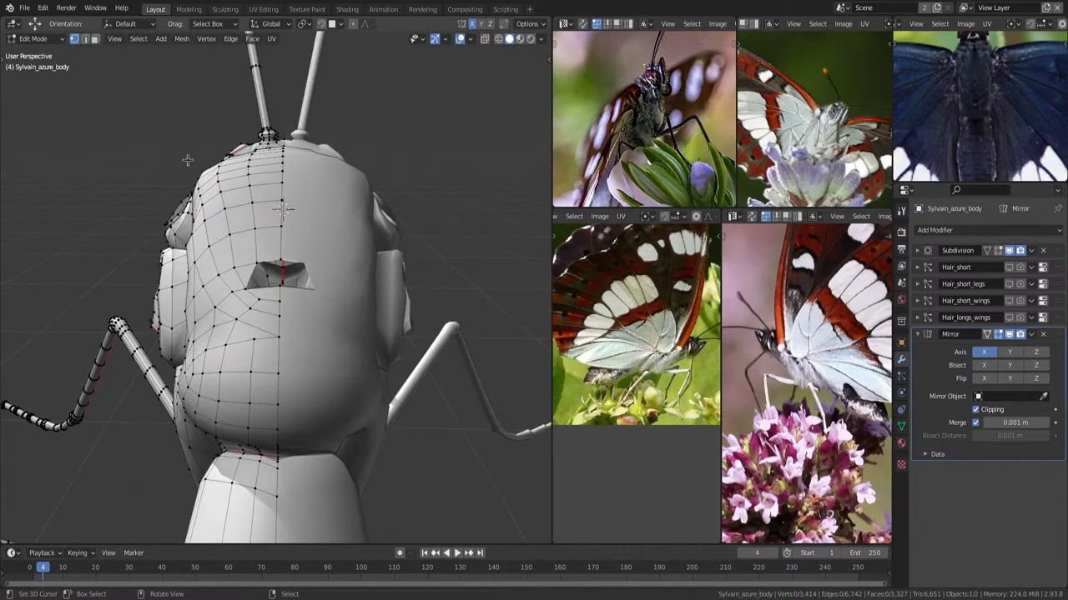
pyautogui.moveTo(409, 244); pyautogui.dragTo(388, 252, button='middle')
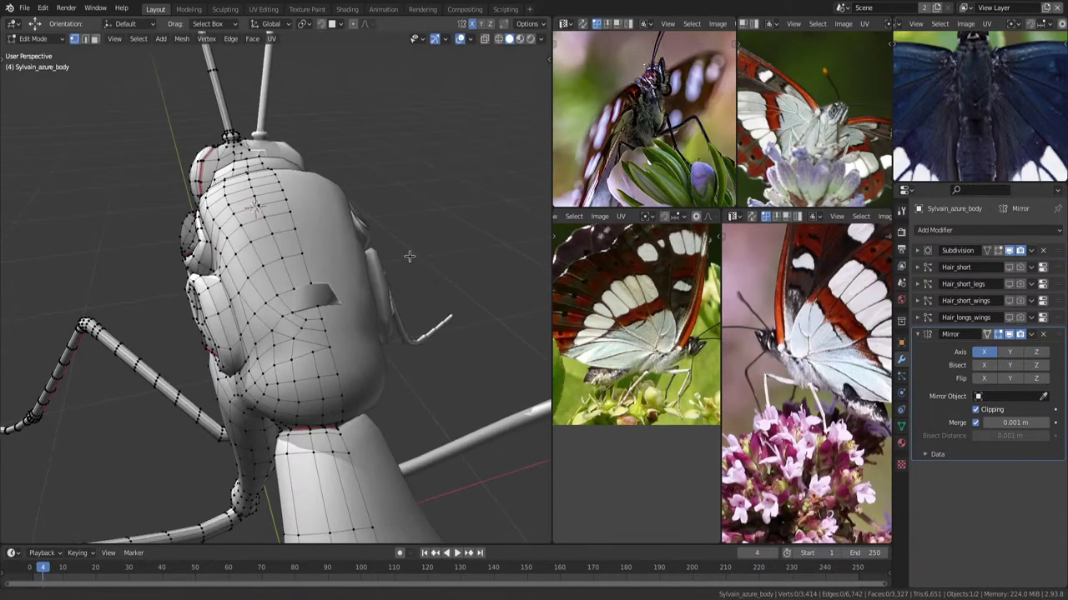
pyautogui.scroll(3, 402, 253)
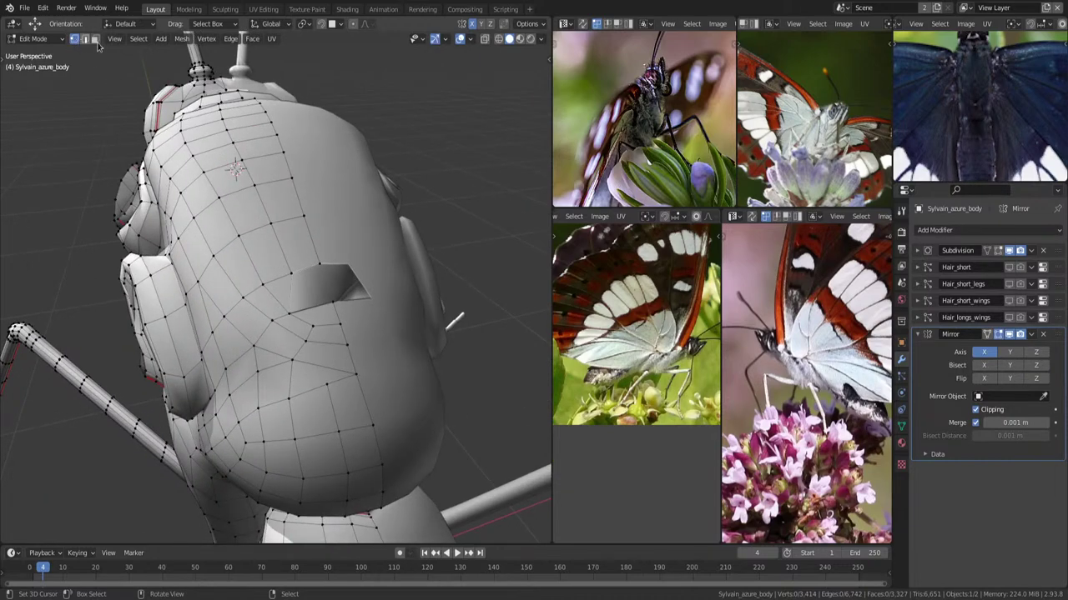
pyautogui.moveTo(450, 238); pyautogui.dragTo(311, 172, button='middle')
pyautogui.scroll(2, 312, 171)
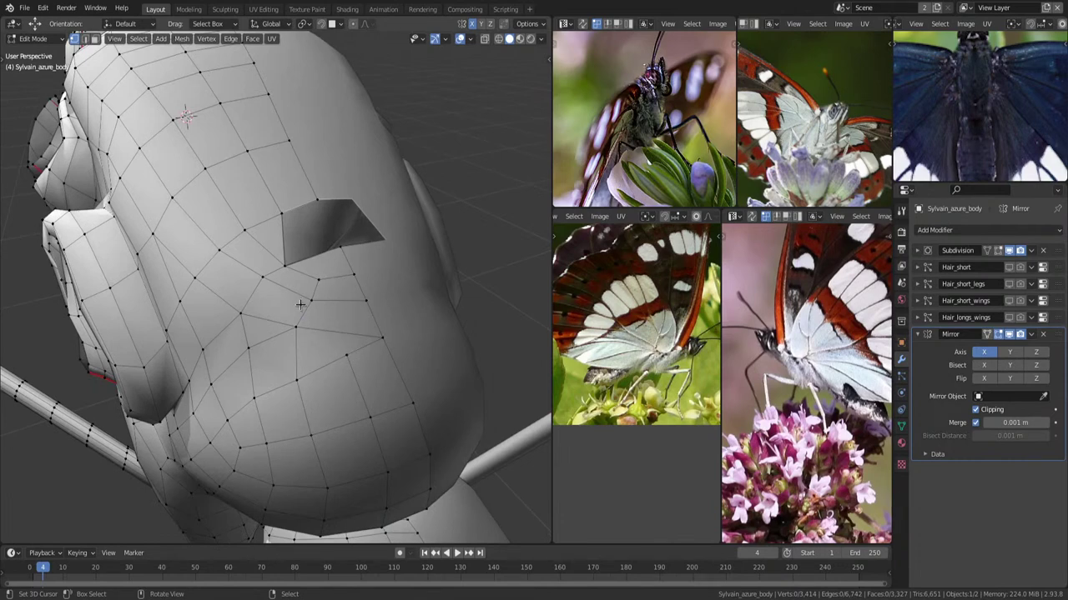
# Slide a vertex below the gap and knife-cut new edges up to the gap's edge.
pyautogui.click(305, 292)
pyautogui.press('g')
pyautogui.press('g')
pyautogui.click(368, 336)
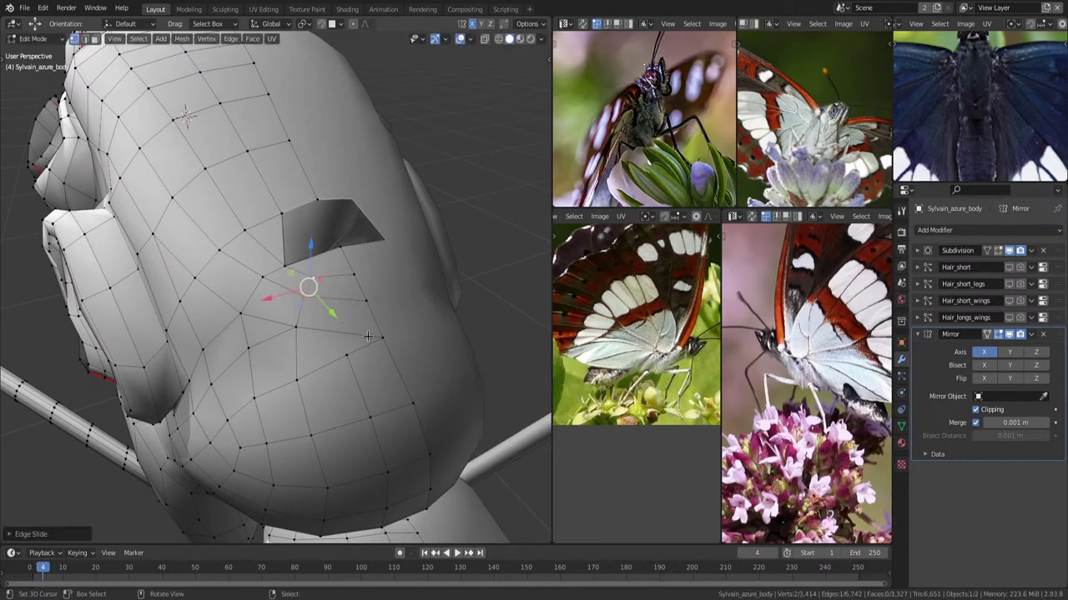
pyautogui.press('k')
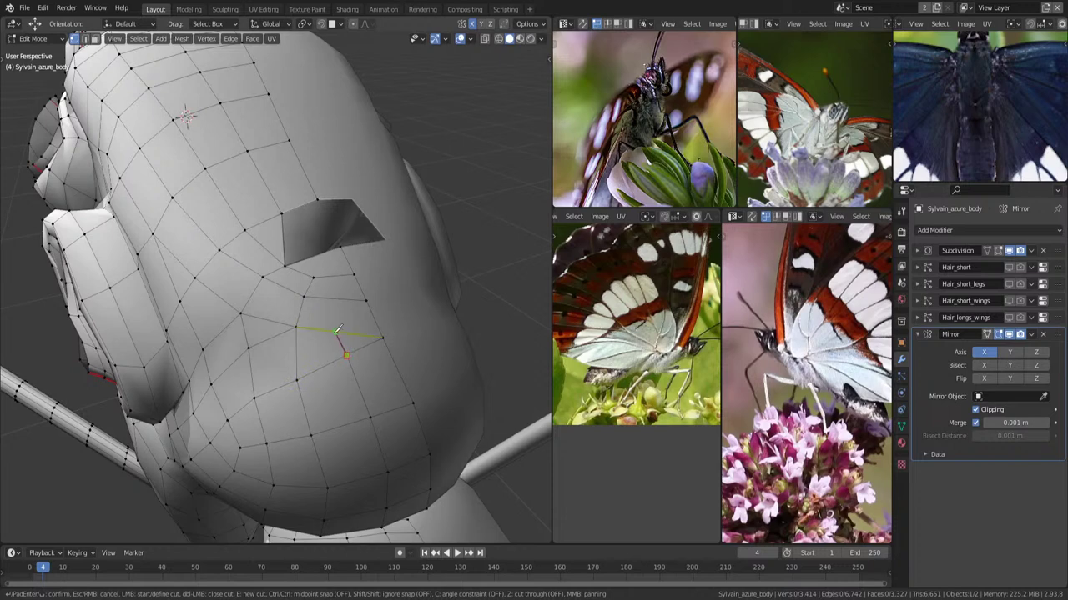
pyautogui.click(335, 332)
pyautogui.click(332, 299)
pyautogui.click(328, 276)
pyautogui.press('Return')
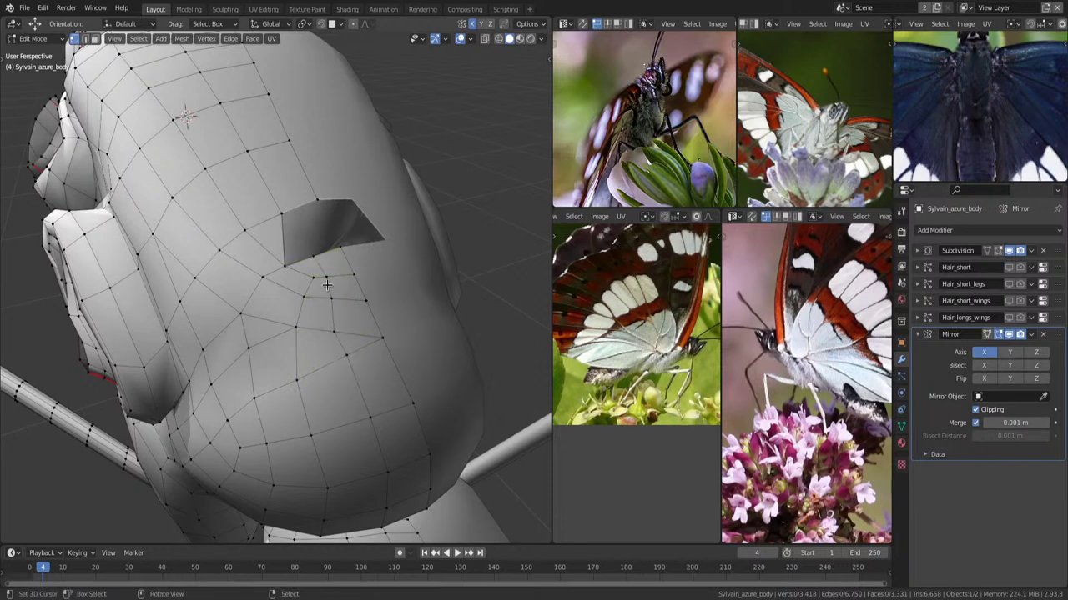
# Move the gap's corner vertex and fill the hole with a new face.
pyautogui.click(284, 264)
pyautogui.moveTo(293, 240); pyautogui.dragTo(292, 244)
pyautogui.keyDown('shift'); pyautogui.click(244, 229); pyautogui.keyUp('shift')
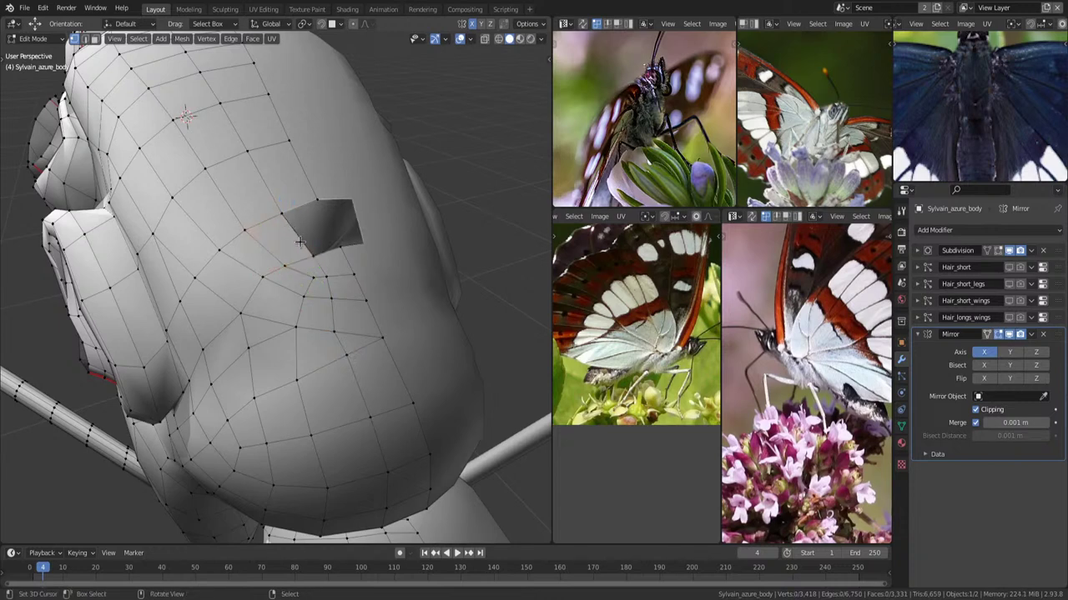
pyautogui.click(300, 231)
pyautogui.press('f')
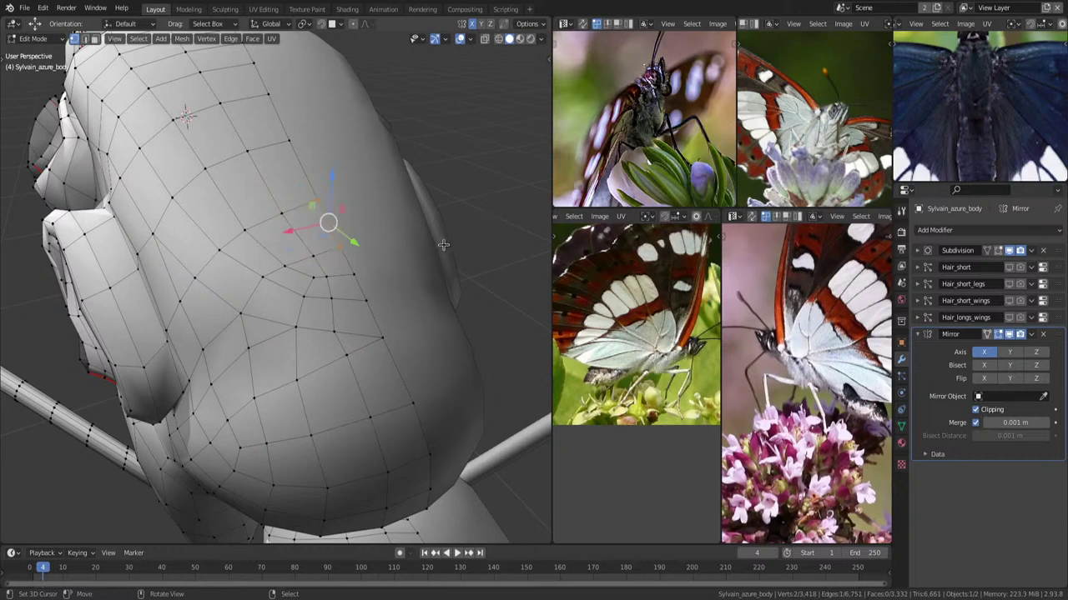
pyautogui.hotkey('alt', 'a')
# Select a shortest-path vertex patch around the filled area, grow it, and apply Smooth Vertices.
pyautogui.moveTo(423, 255); pyautogui.dragTo(413, 227, button='middle')
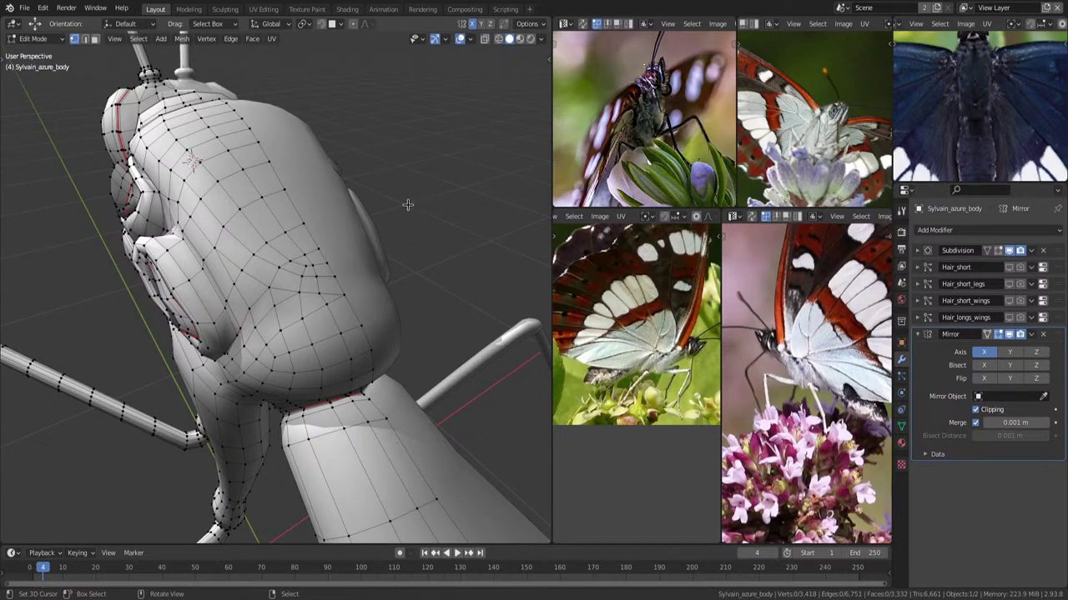
pyautogui.moveTo(400, 239); pyautogui.dragTo(325, 281, button='middle')
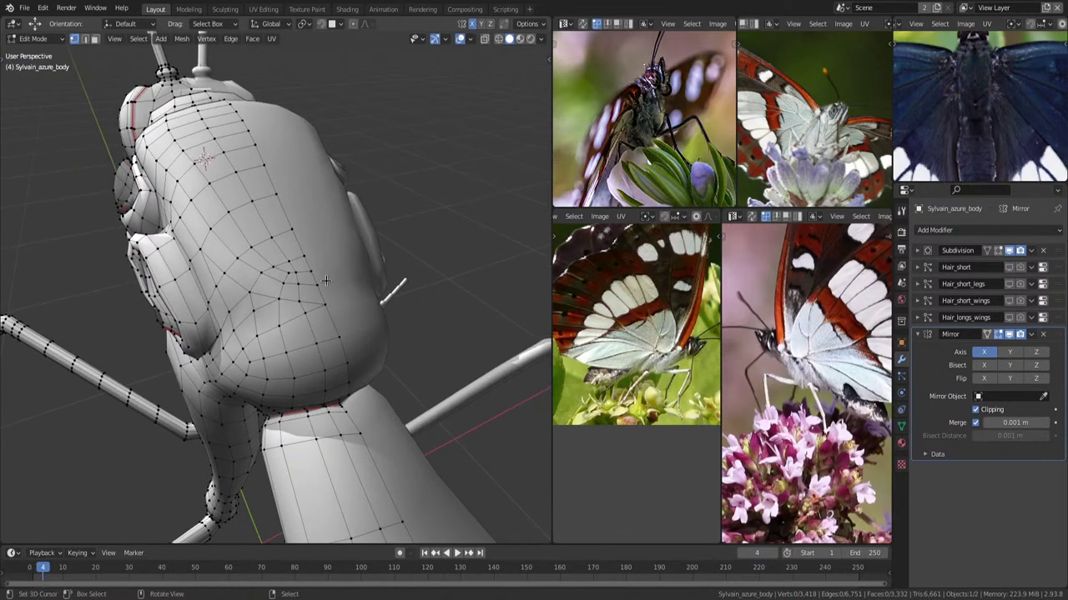
pyautogui.click(248, 295)
pyautogui.keyDown('ctrl'); pyautogui.click(312, 310); pyautogui.keyUp('ctrl')
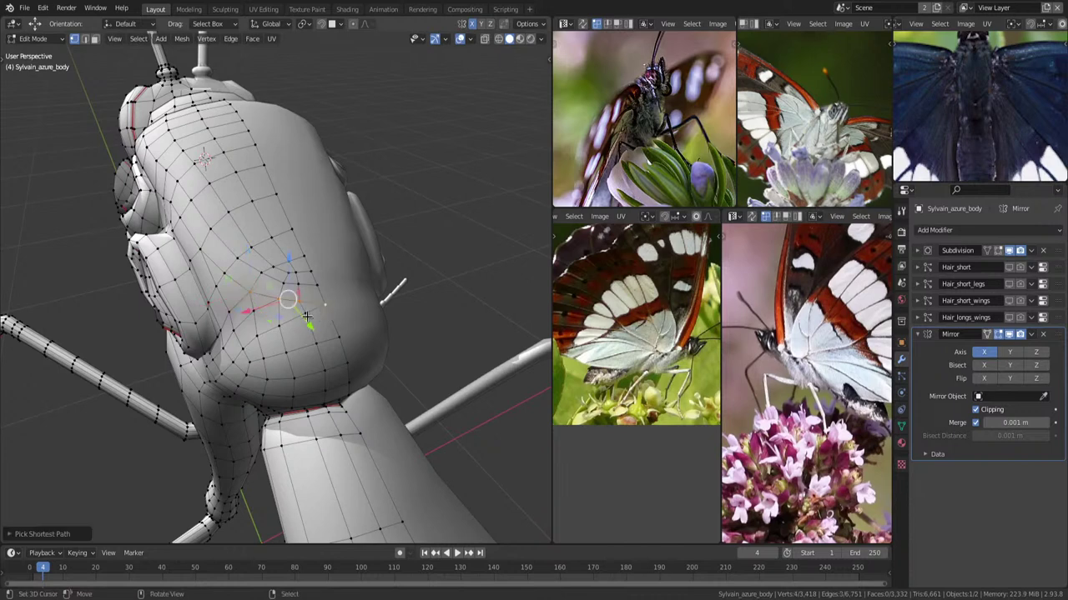
pyautogui.keyDown('ctrl'); pyautogui.click(305, 288); pyautogui.keyUp('ctrl')
pyautogui.keyDown('ctrl'); pyautogui.click(260, 314); pyautogui.keyUp('ctrl')
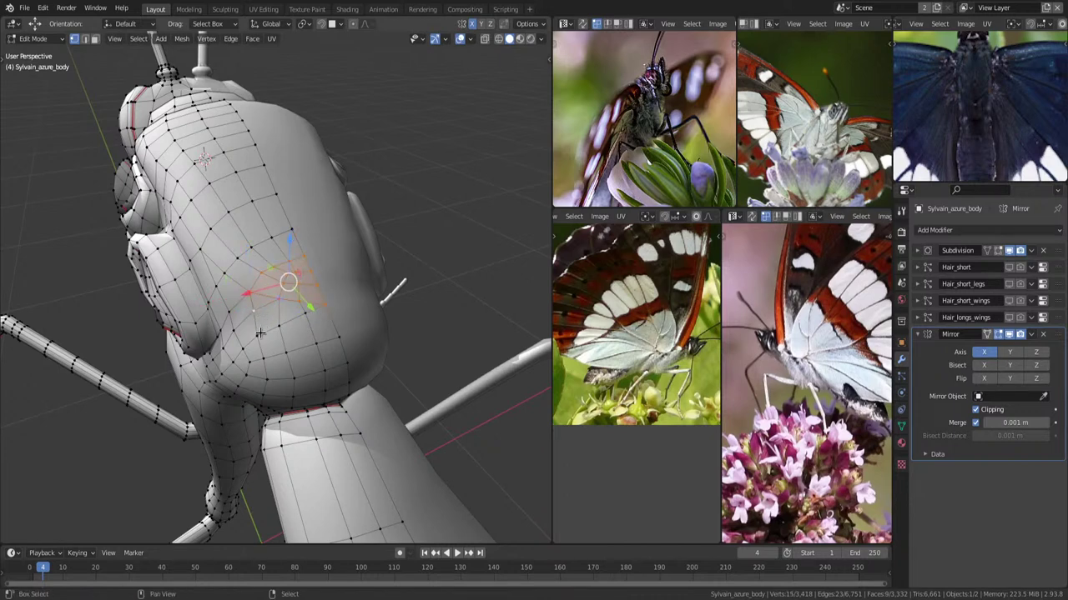
pyautogui.press('q')
pyautogui.click(402, 300)
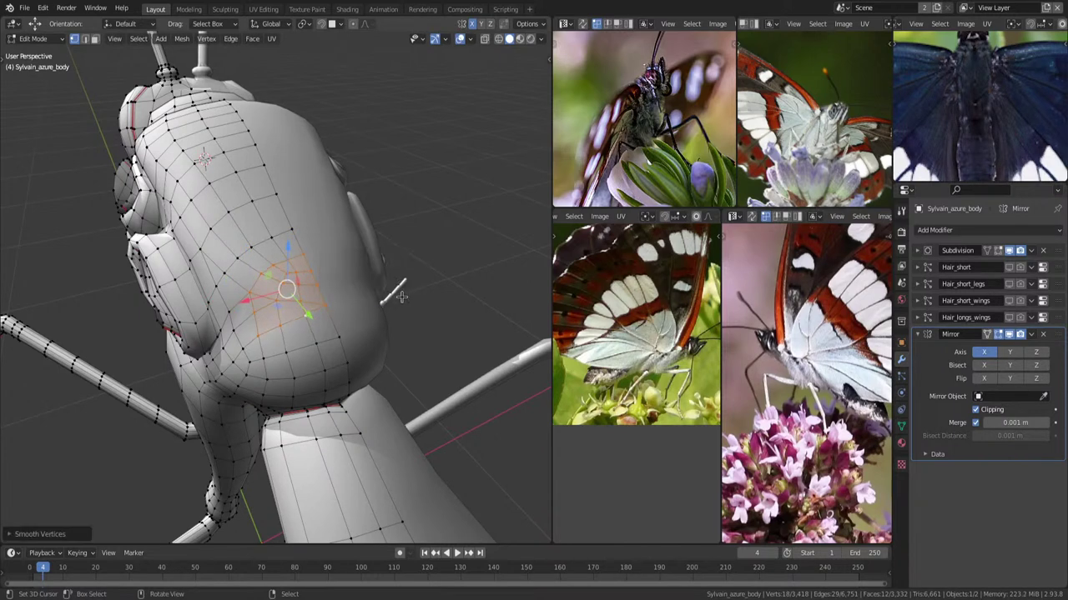
pyautogui.moveTo(403, 293)
pyautogui.mouseDown(button='middle')
pyautogui.moveTo(430, 263)
pyautogui.moveTo(421, 288)
pyautogui.moveTo(302, 233)
pyautogui.mouseUp(button='middle')
pyautogui.hotkey('alt', 'a')
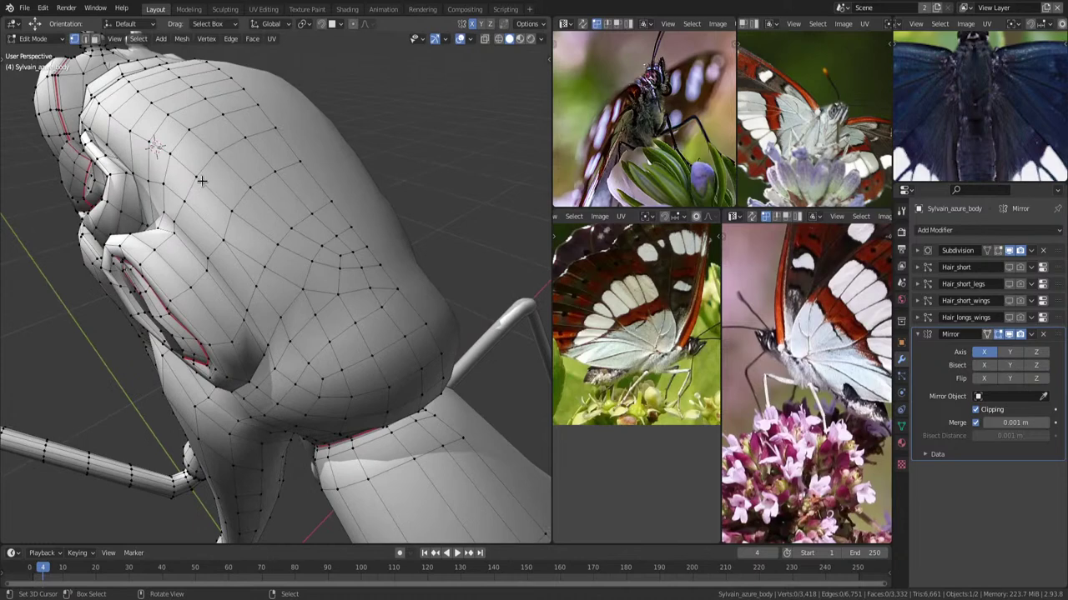
# Knife-cut a new edge across a face on the side of the head.
pyautogui.moveTo(375, 265); pyautogui.dragTo(366, 268, button='middle')
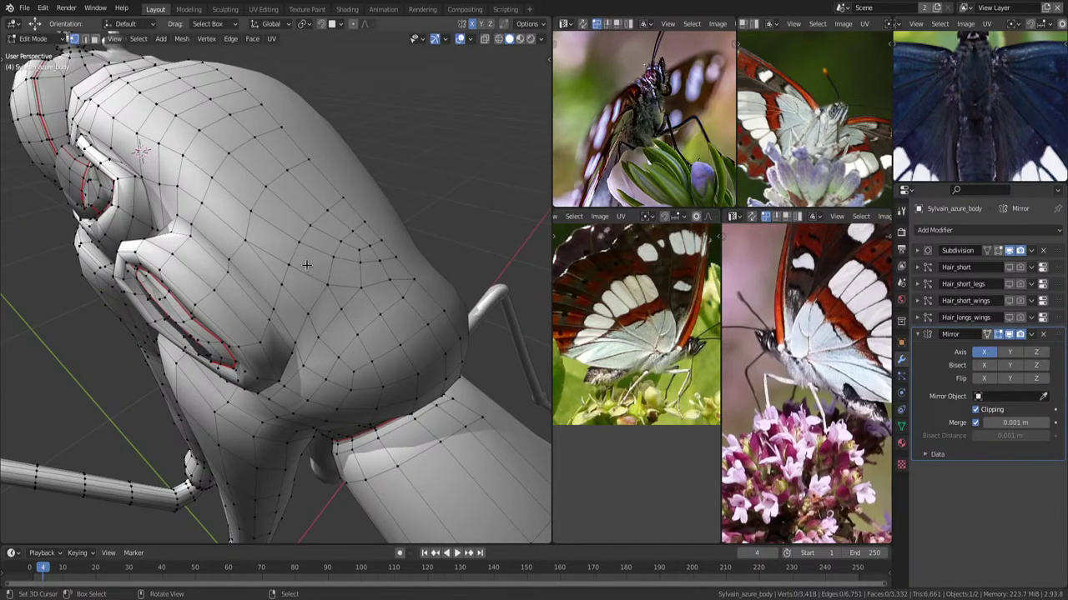
pyautogui.click(252, 241)
pyautogui.keyDown('ctrl'); pyautogui.click(415, 280); pyautogui.keyUp('ctrl')
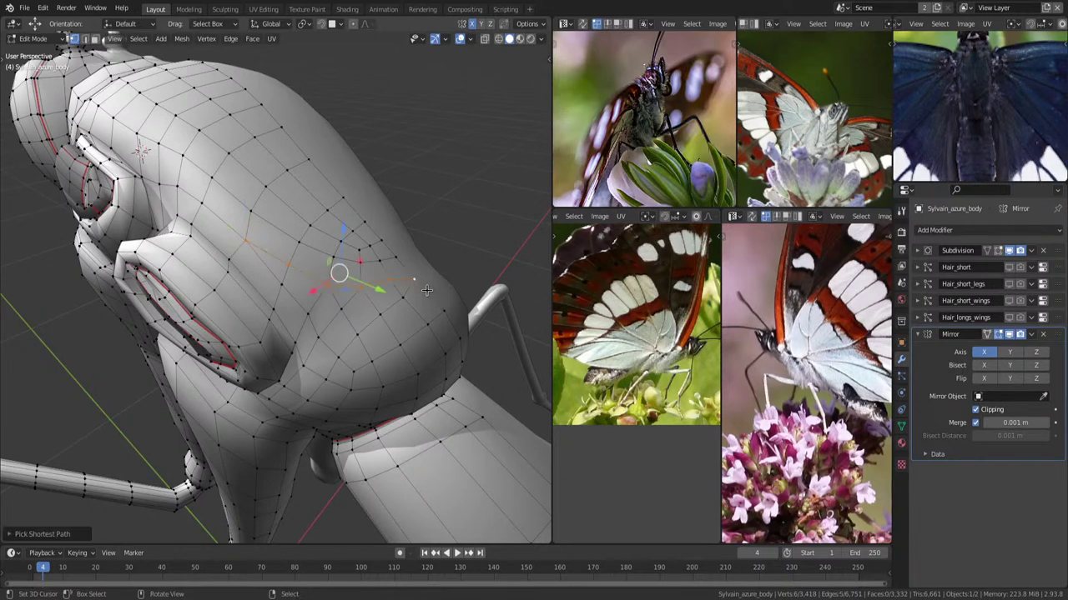
pyautogui.press('k')
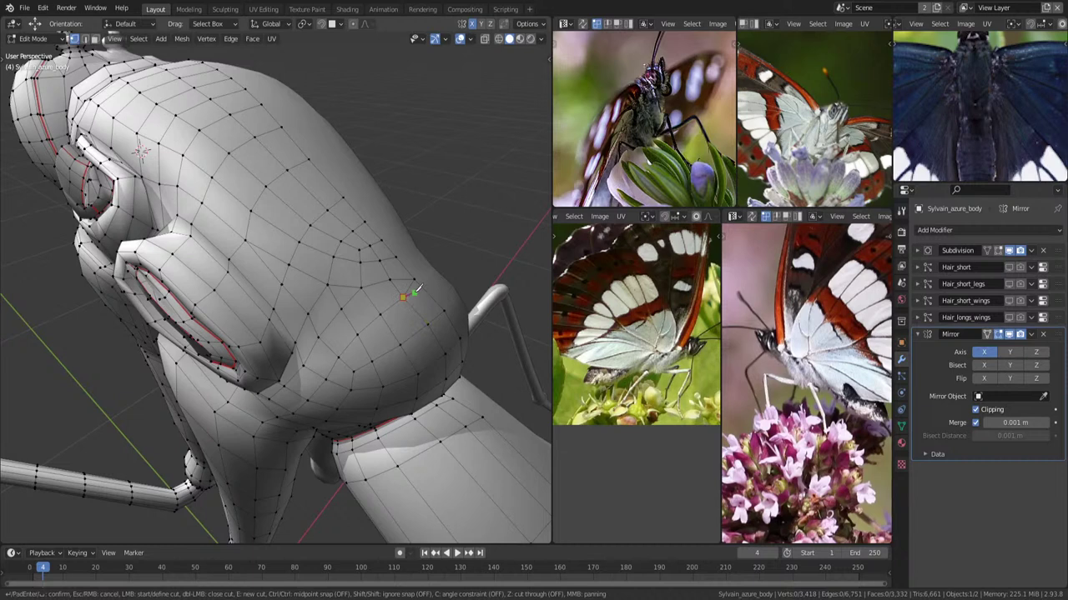
pyautogui.click(425, 288)
pyautogui.press('Return')
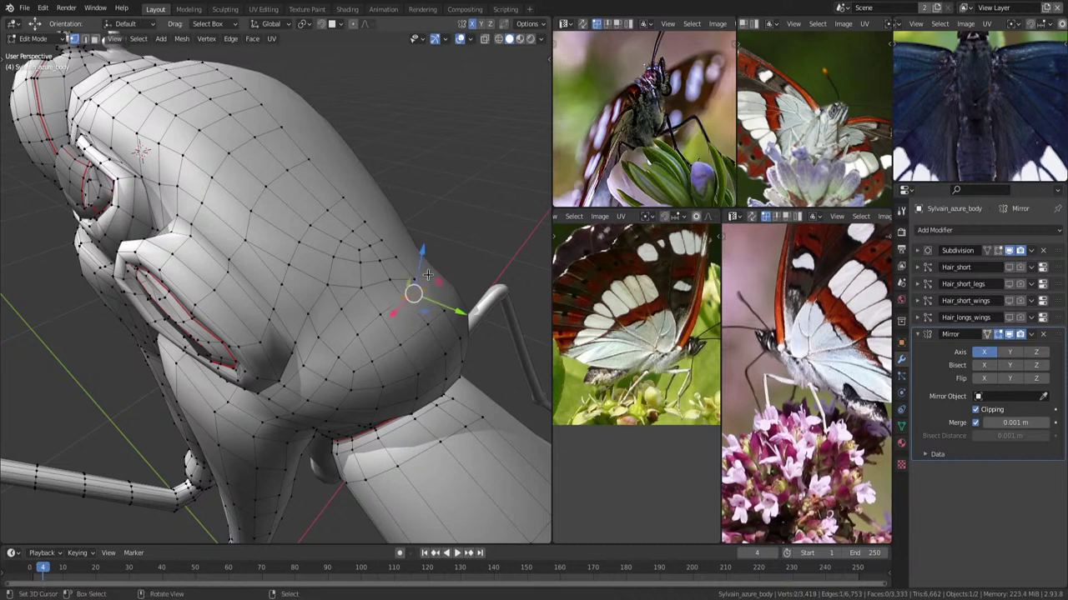
# Select a vertex path across the head side and thorax and bevel it into two edge loops.
pyautogui.keyDown('shift'); pyautogui.click(387, 278); pyautogui.keyUp('shift')
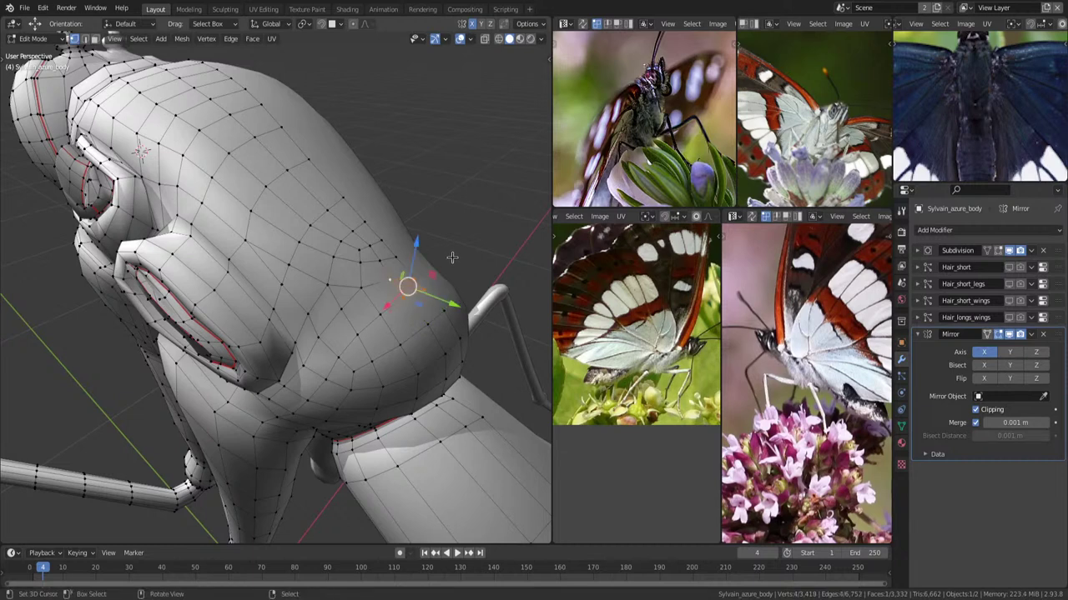
pyautogui.click(452, 257)
pyautogui.click(248, 241)
pyautogui.keyDown('ctrl'); pyautogui.click(287, 259); pyautogui.keyUp('ctrl')
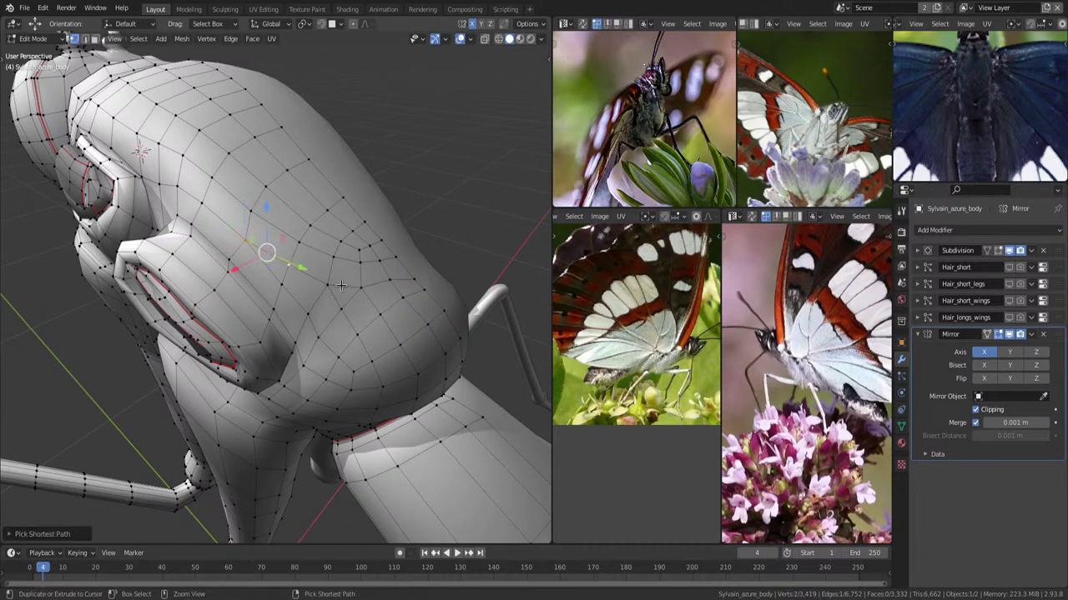
pyautogui.keyDown('ctrl'); pyautogui.click(325, 272); pyautogui.keyUp('ctrl')
pyautogui.keyDown('ctrl'); pyautogui.click(389, 278); pyautogui.keyUp('ctrl')
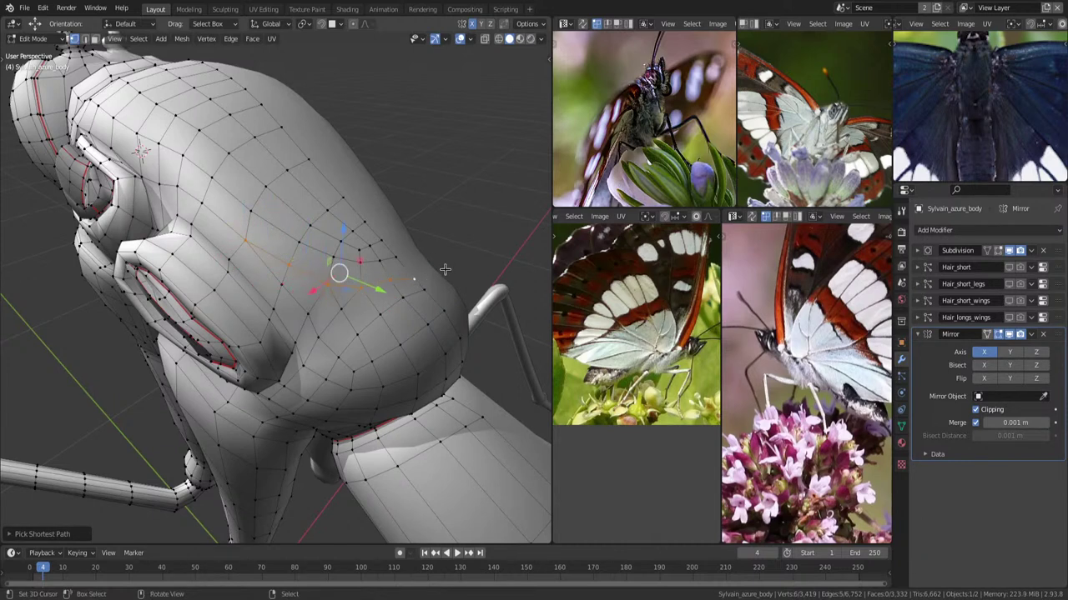
pyautogui.hotkey('ctrl', 'b')
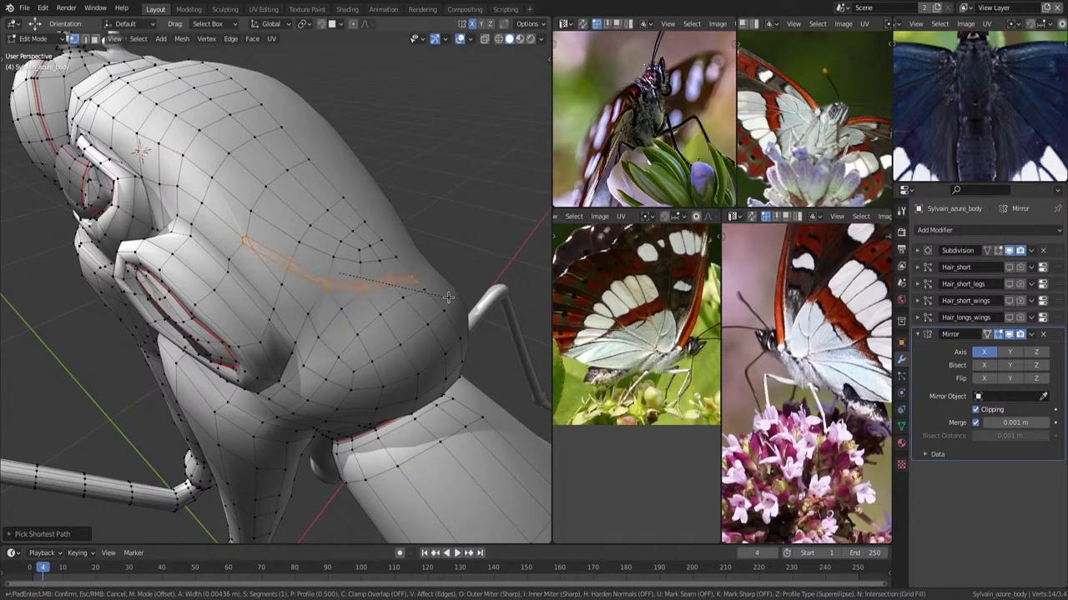
pyautogui.click(448, 297)
# Slide a vertex near the new edges, then merge duplicate vertices with Merge by Distance.
pyautogui.scroll(5, 287, 250)
pyautogui.click(276, 195)
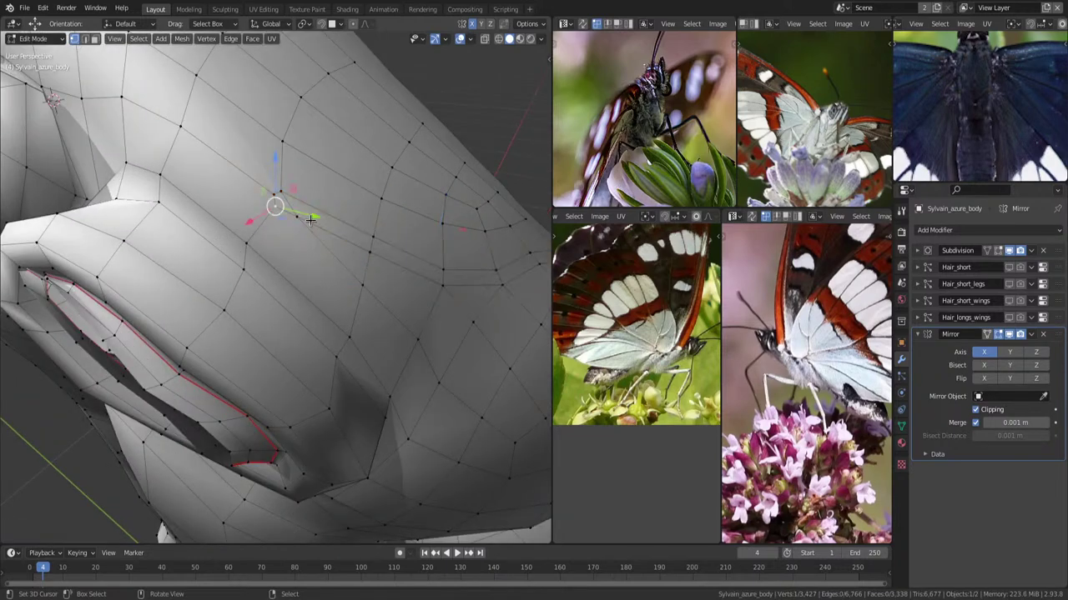
pyautogui.hotkey('alt', 'a')
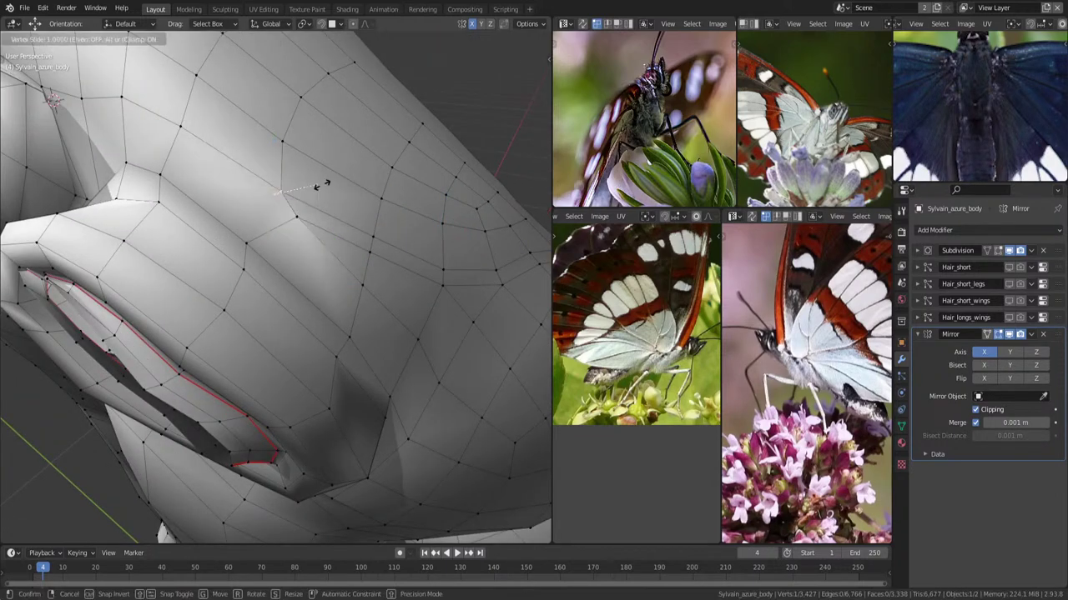
pyautogui.press('a')
pyautogui.press('q')
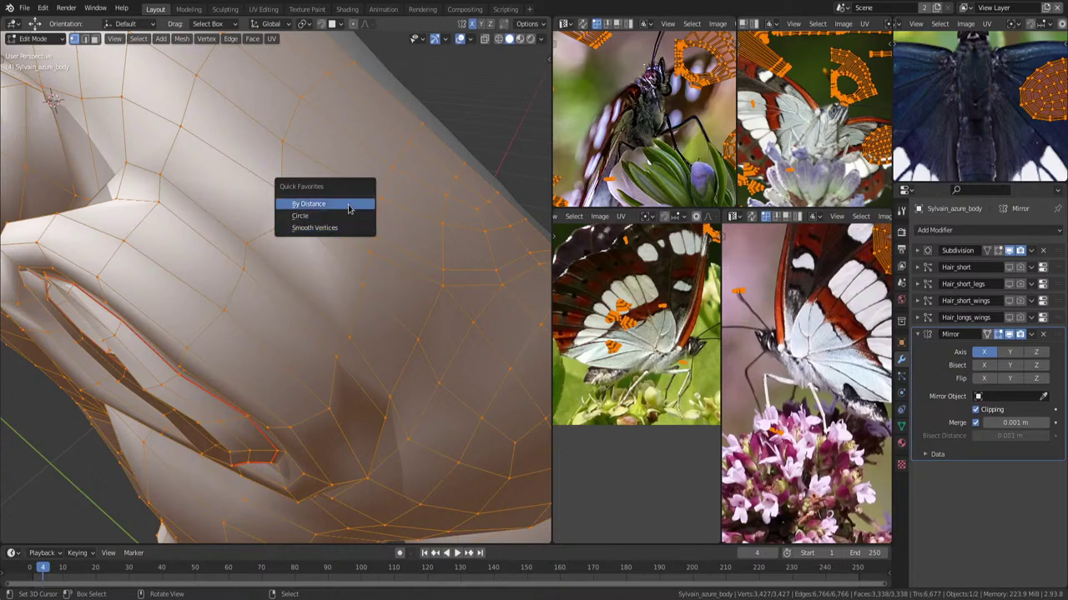
pyautogui.click(346, 205)
pyautogui.hotkey('alt', 'a')
# Add an edge loop near the eye fold and slide one of its vertices into place.
pyautogui.scroll(-4, 350, 241)
pyautogui.moveTo(351, 240)
pyautogui.mouseDown(button='middle')
pyautogui.moveTo(382, 273)
pyautogui.moveTo(358, 273)
pyautogui.mouseUp(button='middle')
pyautogui.scroll(2, 358, 273)
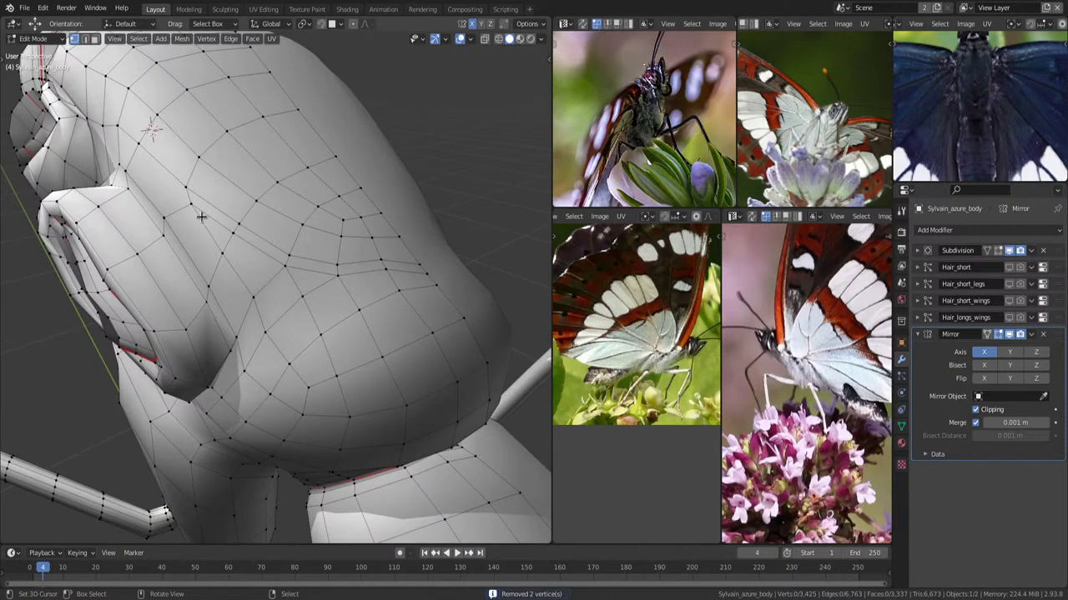
pyautogui.scroll(2, 977, 120)
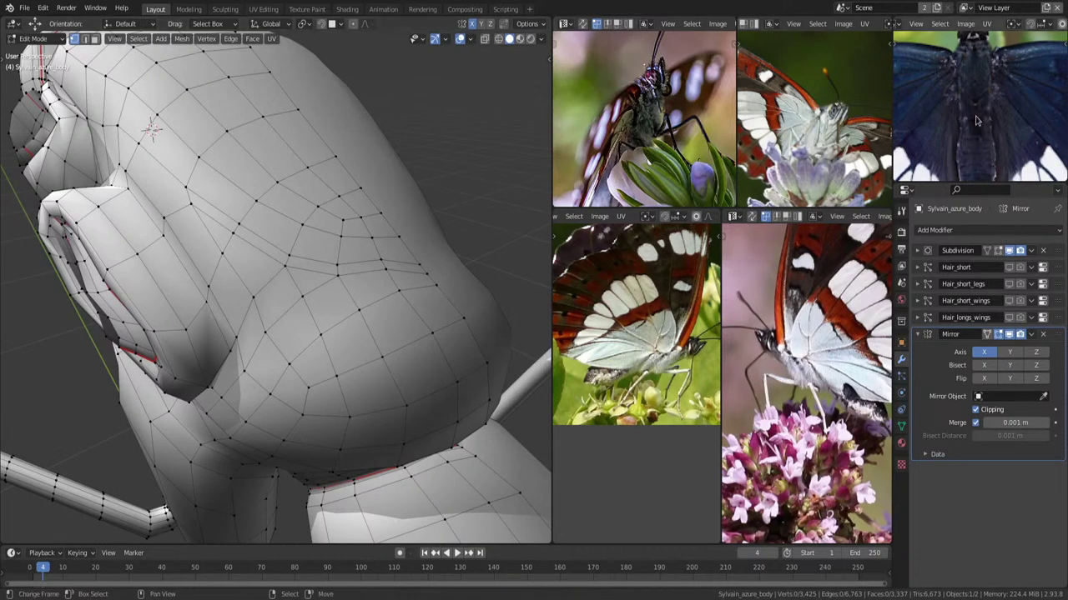
pyautogui.scroll(-3, 378, 275)
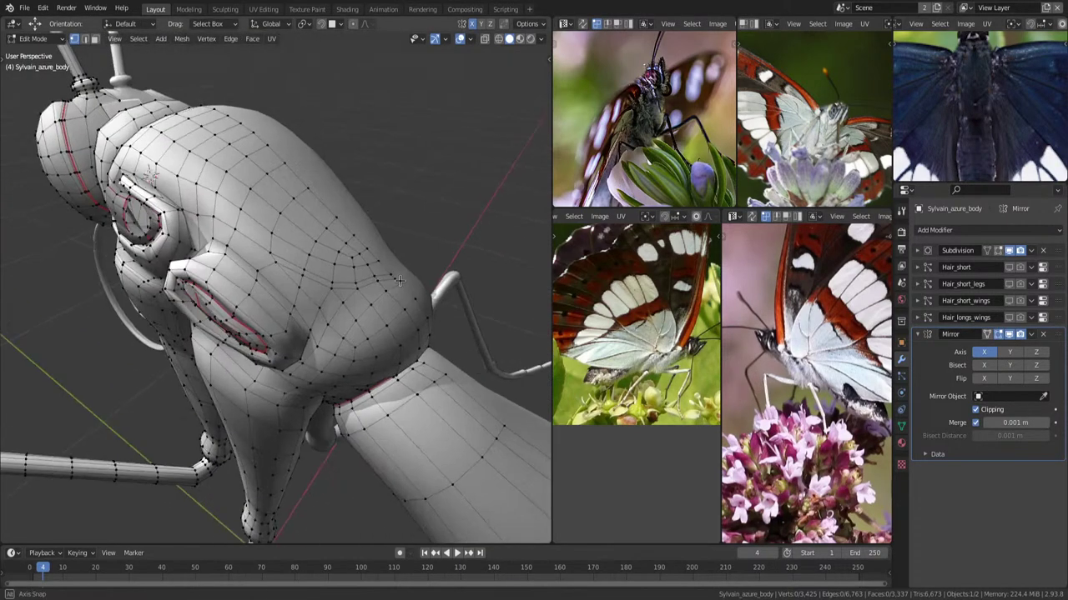
pyautogui.scroll(4, 329, 266)
pyautogui.click(289, 234)
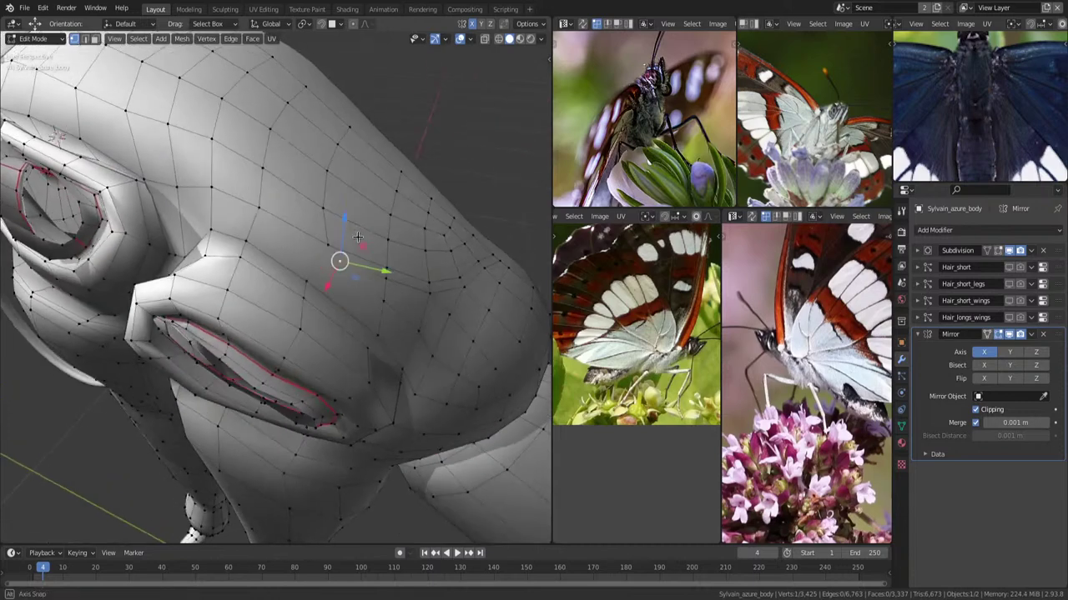
pyautogui.moveTo(309, 240); pyautogui.dragTo(306, 230, button='middle')
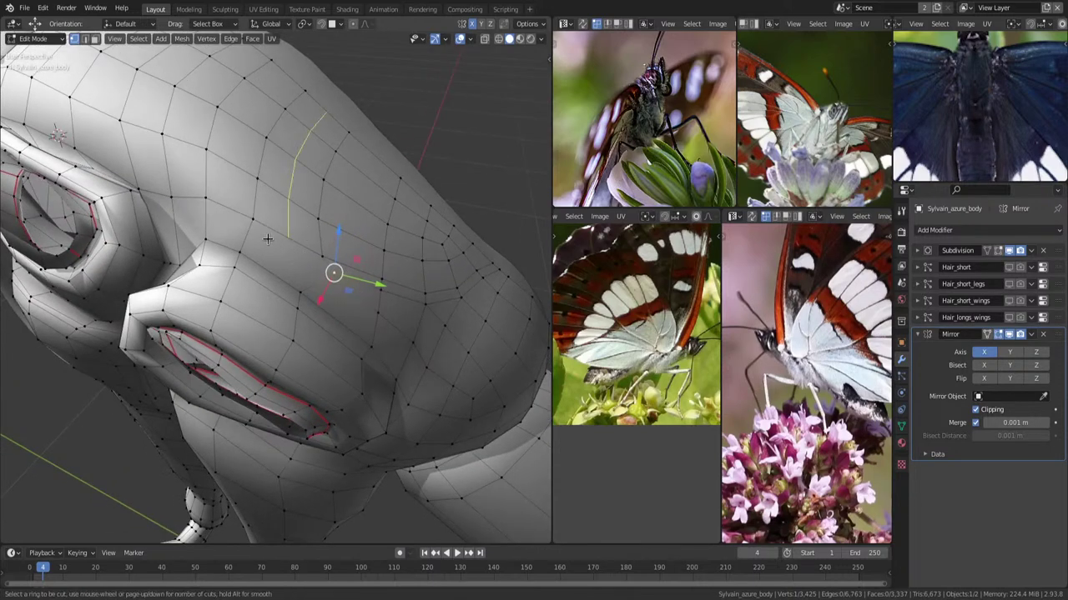
pyautogui.hotkey('ctrl', 'z')
pyautogui.click(290, 255)
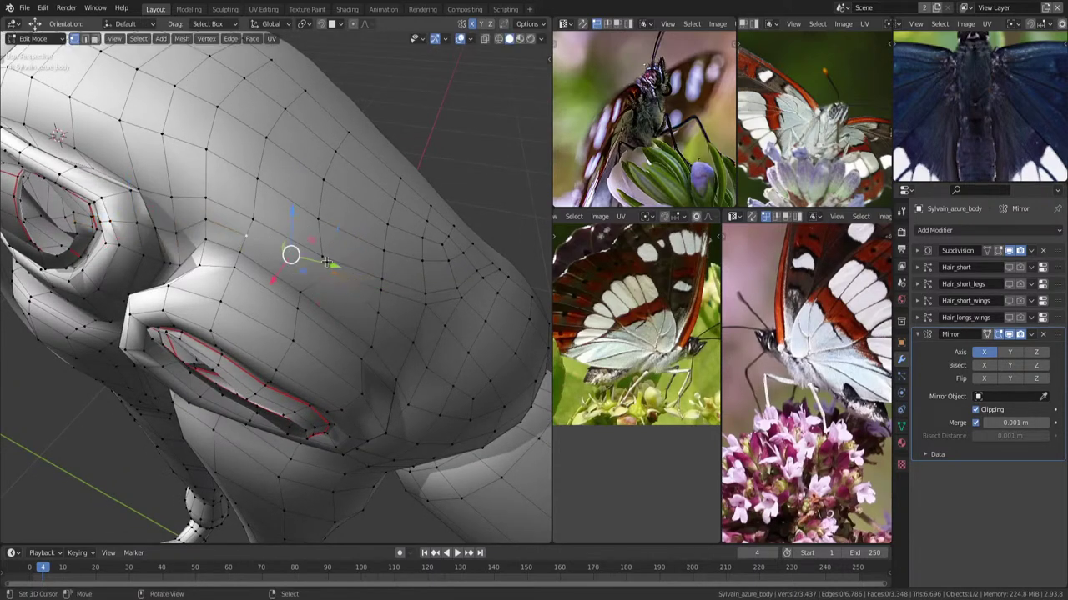
pyautogui.press('KP_Decimal')
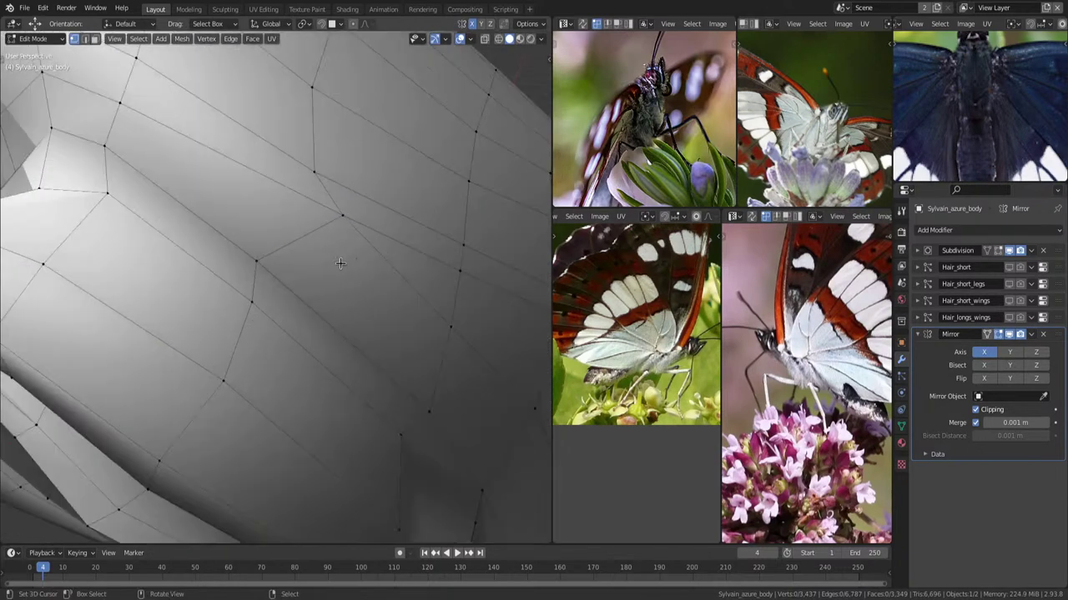
pyautogui.press('g')
pyautogui.click(349, 227)
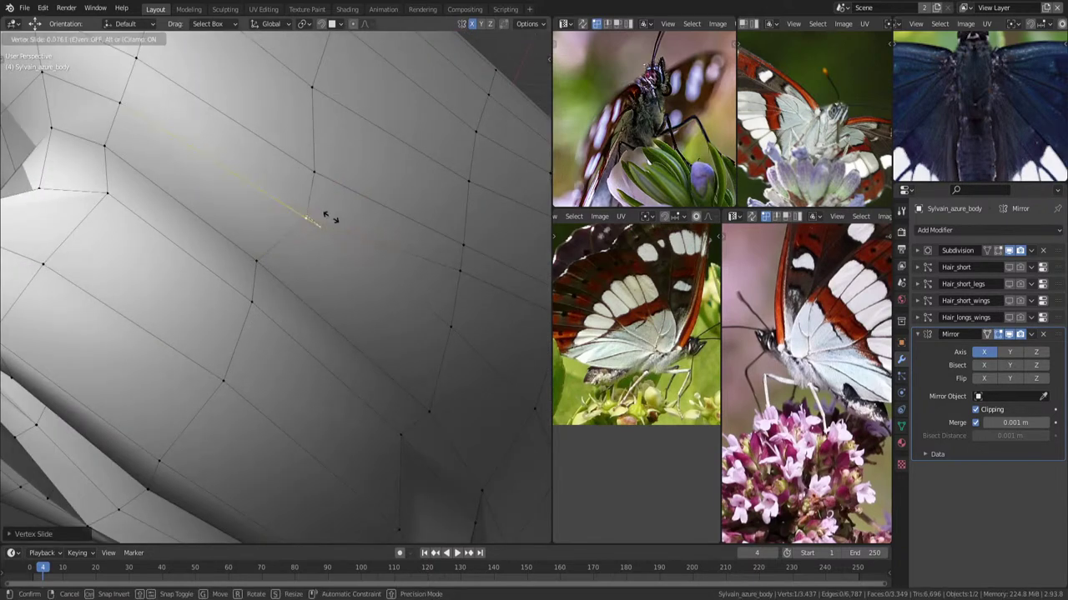
# Orbit around the body to check the head, thorax and eye shape.
pyautogui.scroll(-10, 355, 233)
pyautogui.scroll(3, 355, 233)
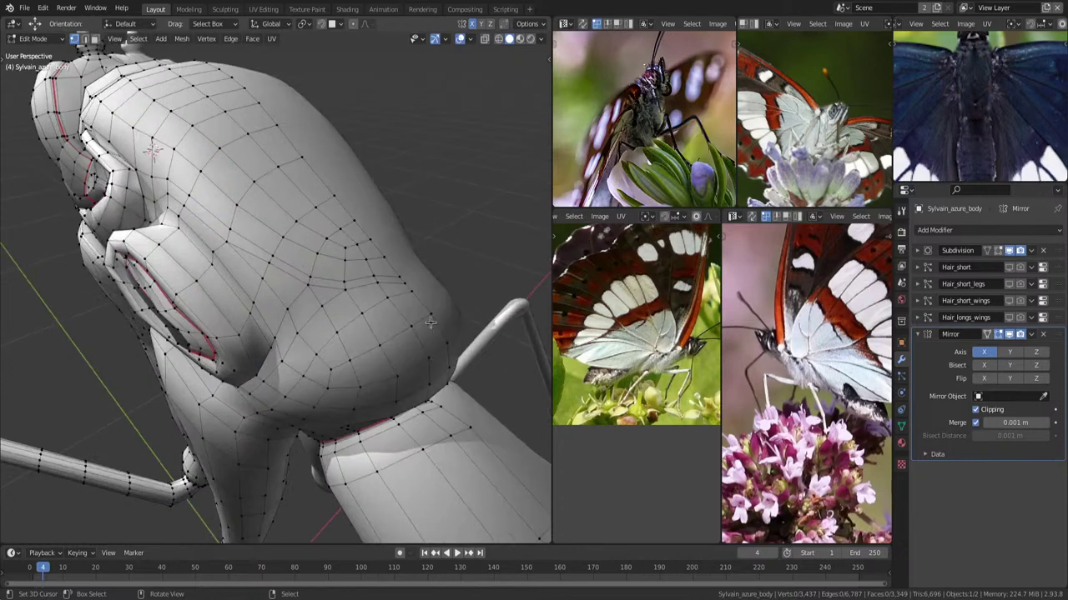
pyautogui.moveTo(430, 323); pyautogui.dragTo(377, 293, button='middle')
pyautogui.moveTo(362, 249); pyautogui.dragTo(315, 267, button='middle')
pyautogui.moveTo(343, 232); pyautogui.dragTo(212, 191, button='middle')
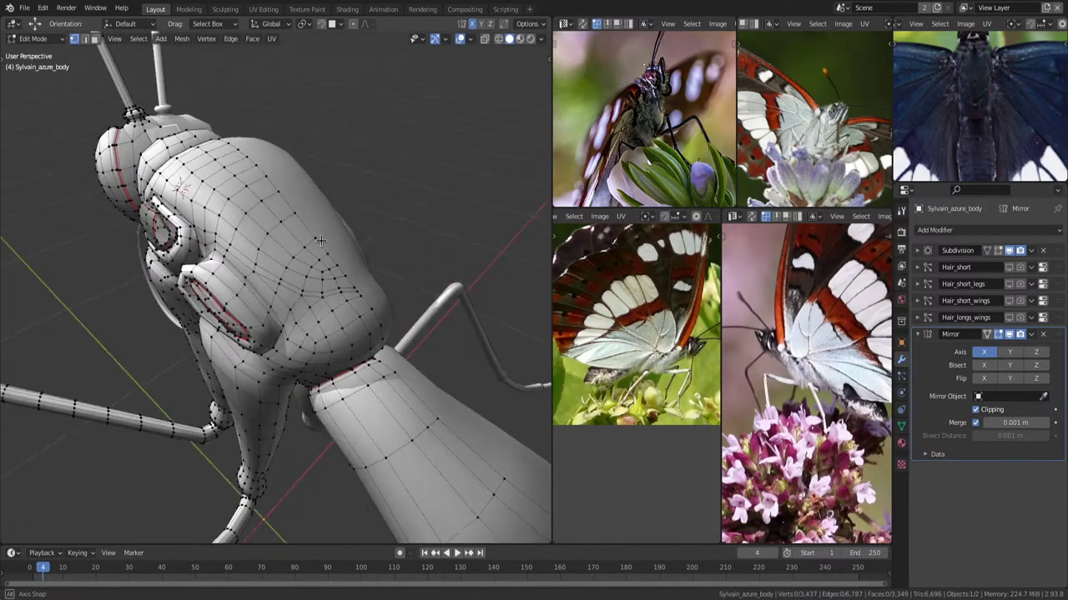
pyautogui.moveTo(307, 178); pyautogui.dragTo(390, 241, button='middle')
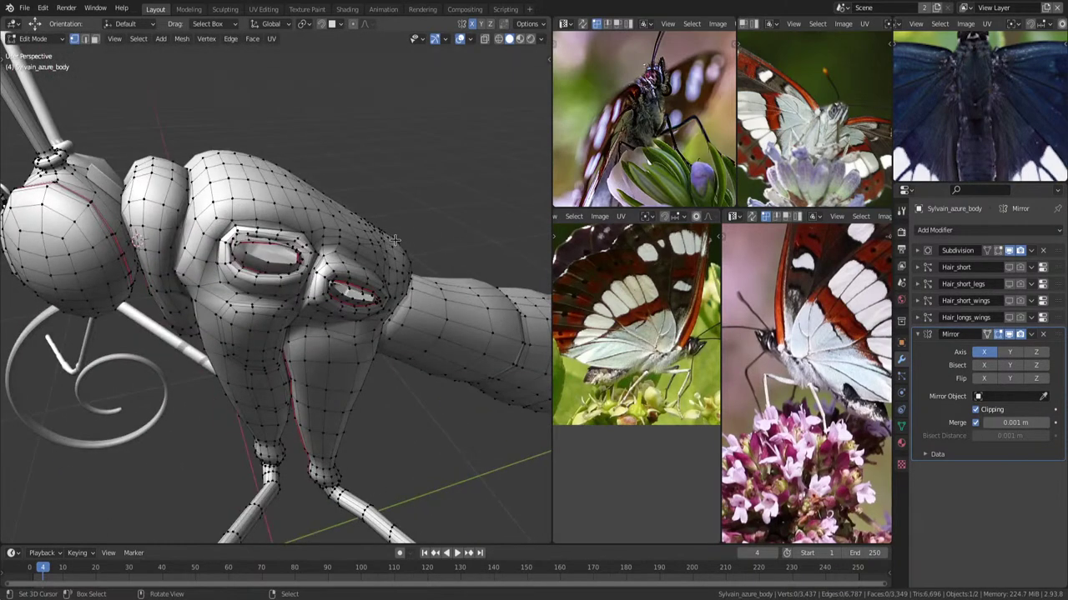
pyautogui.moveTo(395, 239); pyautogui.dragTo(381, 255, button='middle')
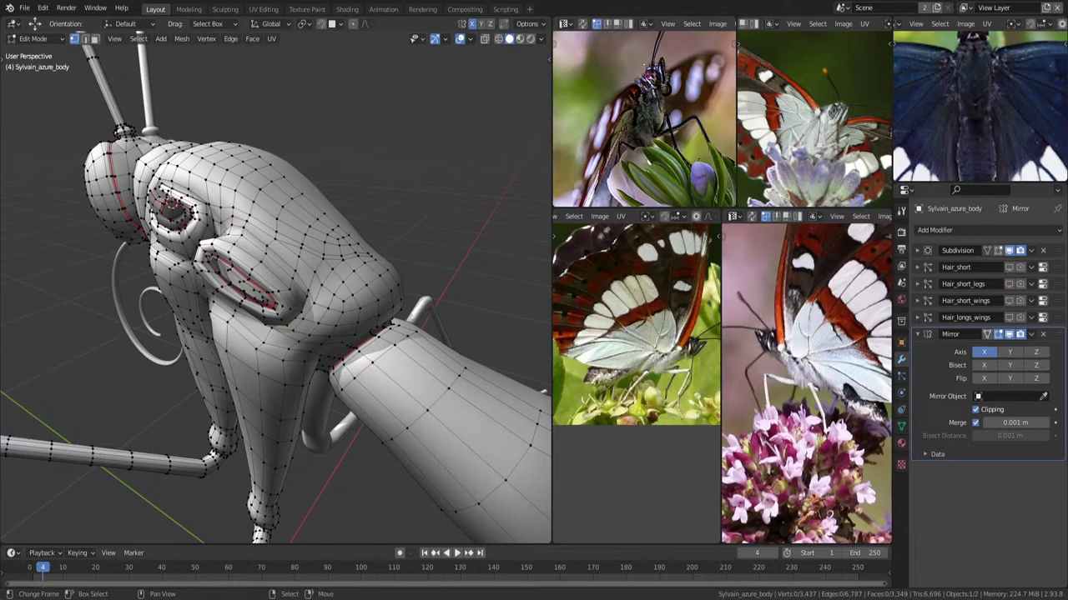
pyautogui.moveTo(344, 339)
pyautogui.mouseDown(button='middle')
pyautogui.moveTo(368, 276)
pyautogui.moveTo(372, 337)
pyautogui.mouseUp(button='middle')
# Move a thorax vertex along Y, then reposition it in right-side X-ray view.
pyautogui.click(372, 337)
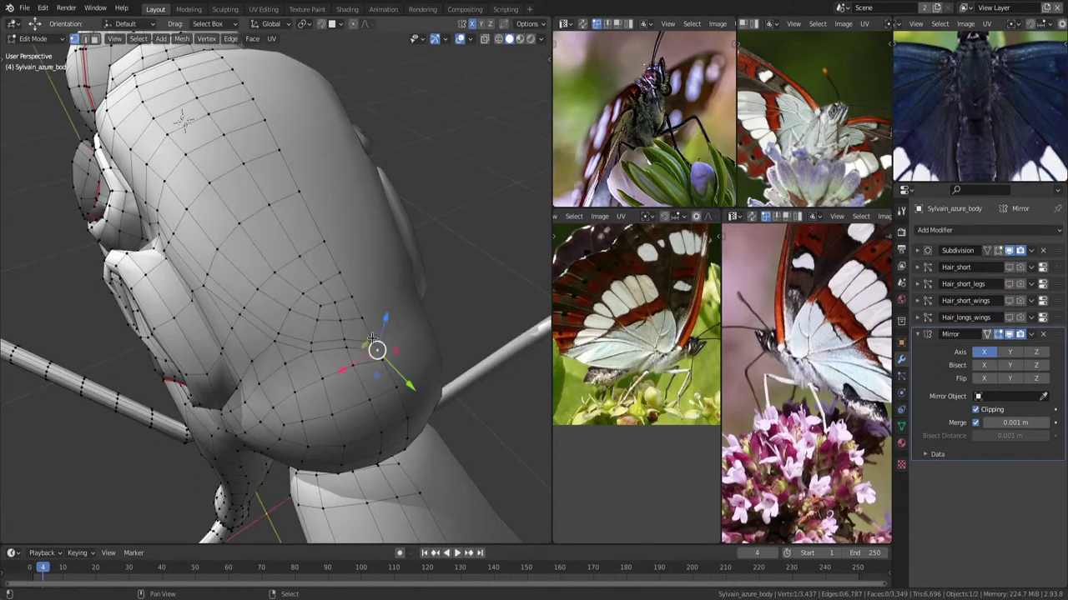
pyautogui.press('g')
pyautogui.press('y')
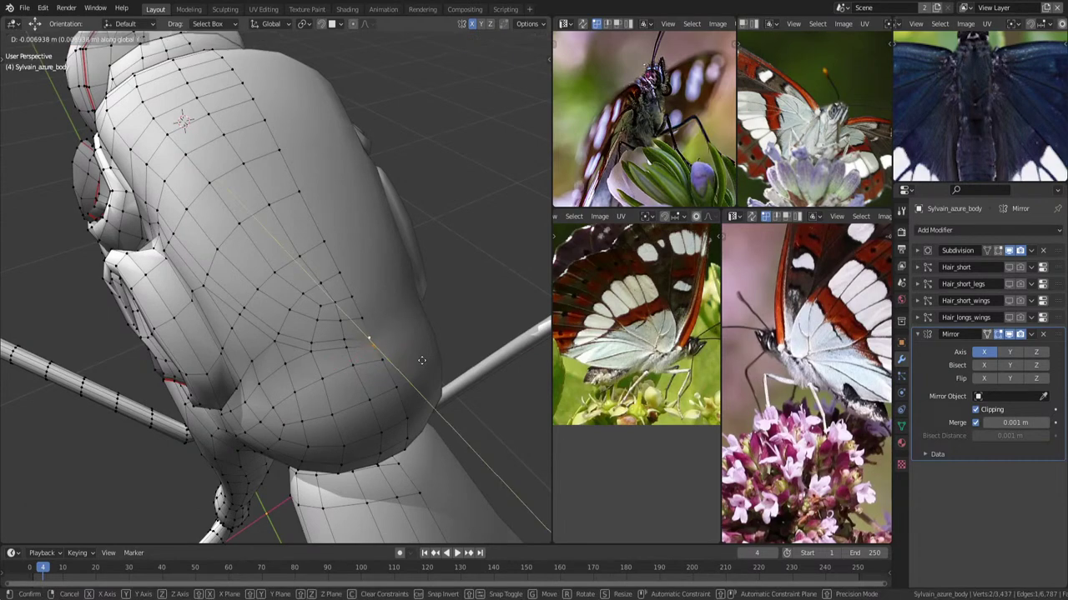
pyautogui.click(421, 357)
pyautogui.press('KP_3')
pyautogui.press('KP_Decimal')
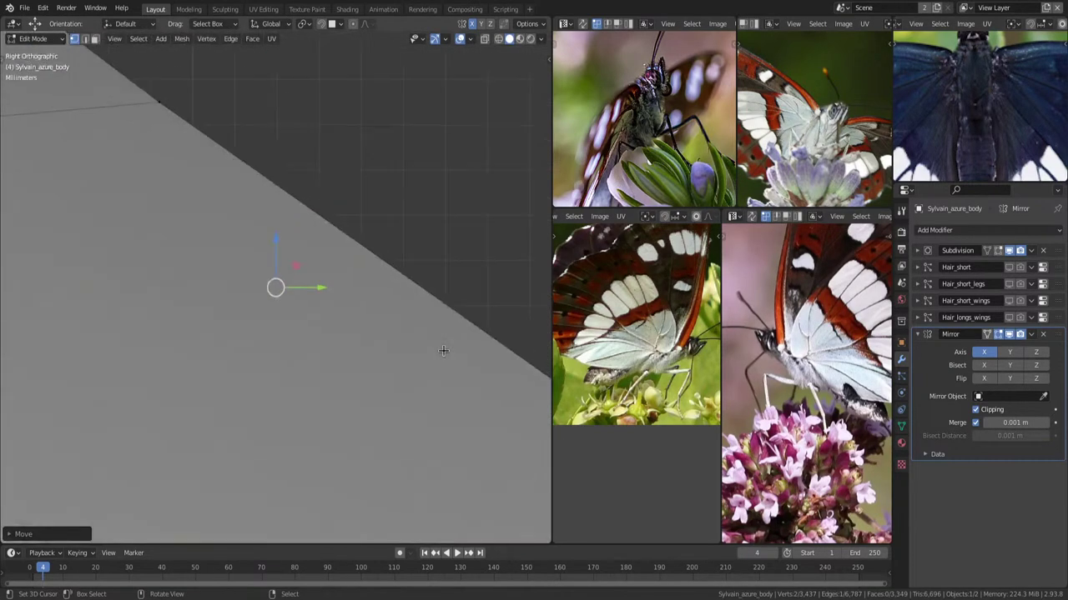
pyautogui.hotkey('shift', 'z')
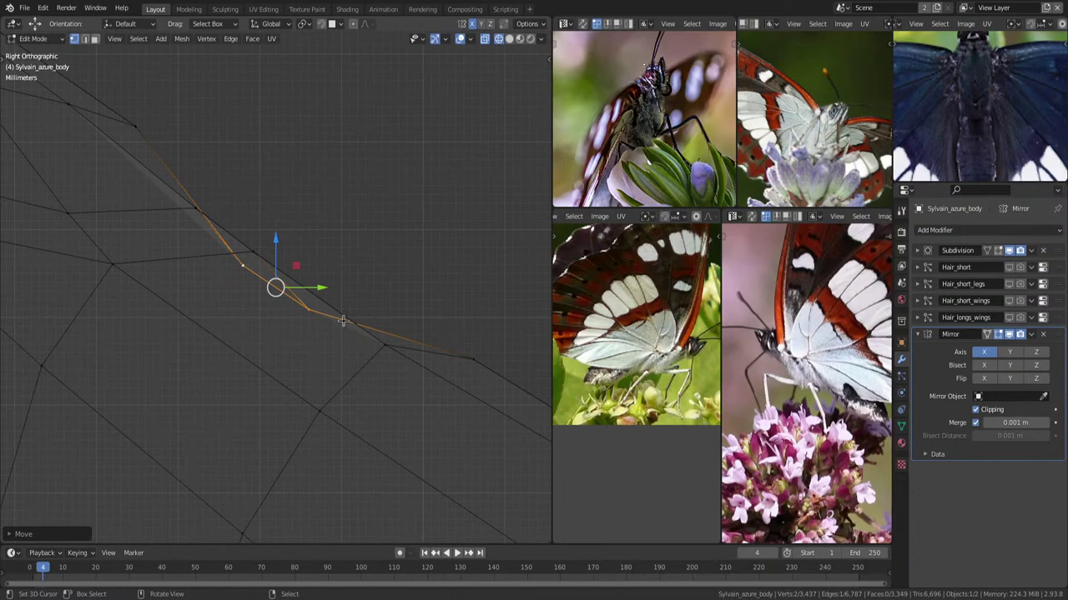
pyautogui.press('g')
pyautogui.click(322, 259)
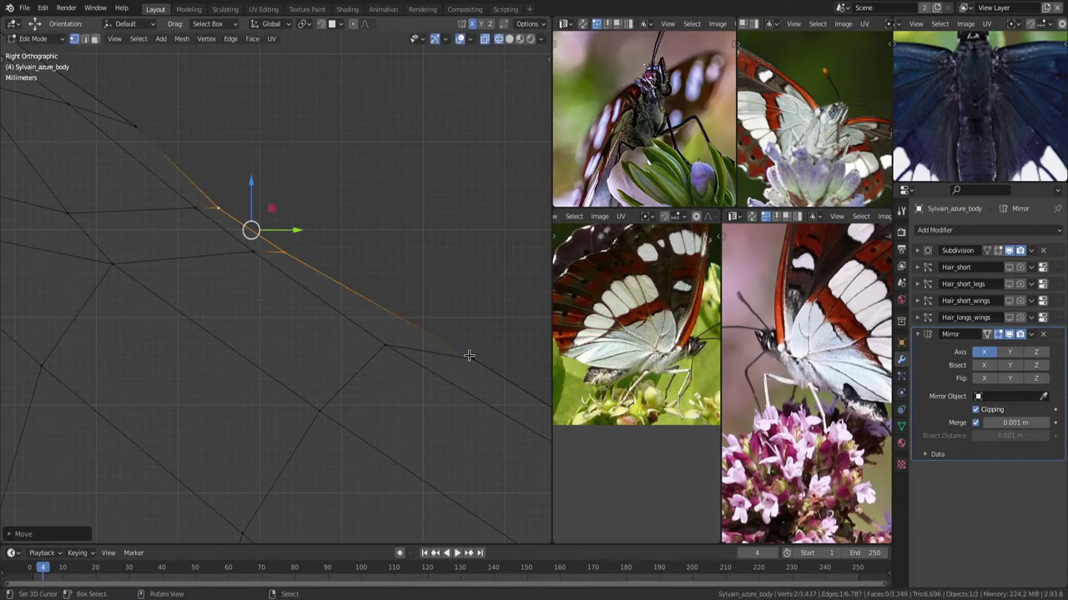
pyautogui.press('g')
pyautogui.click(406, 333)
# Nudge the vertex once more and return to solid shading.
pyautogui.scroll(-3, 339, 268)
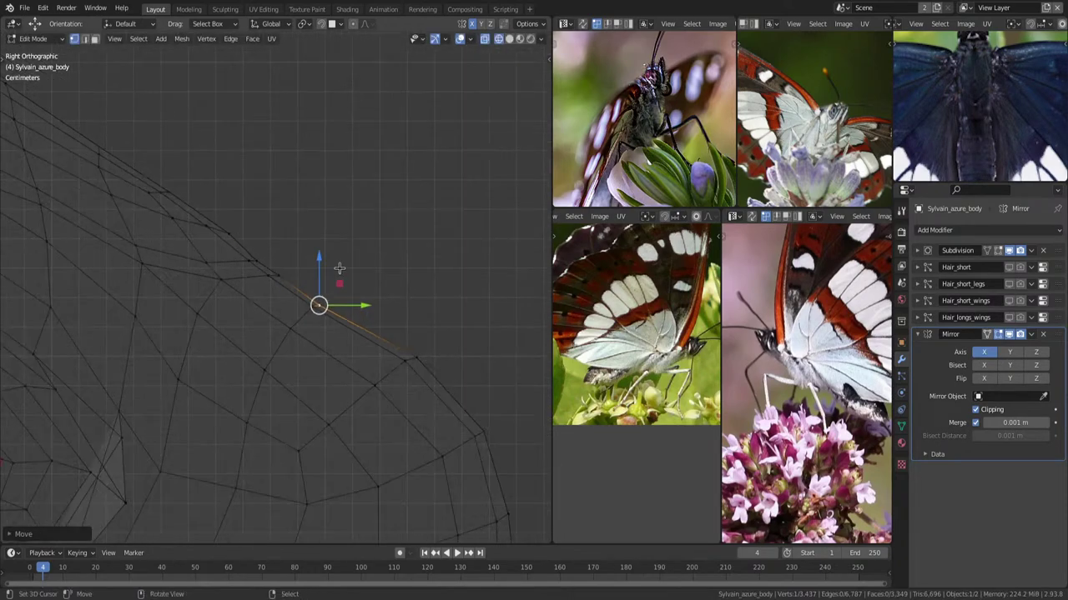
pyautogui.scroll(2, 322, 222)
pyautogui.scroll(2, 398, 295)
pyautogui.press('g')
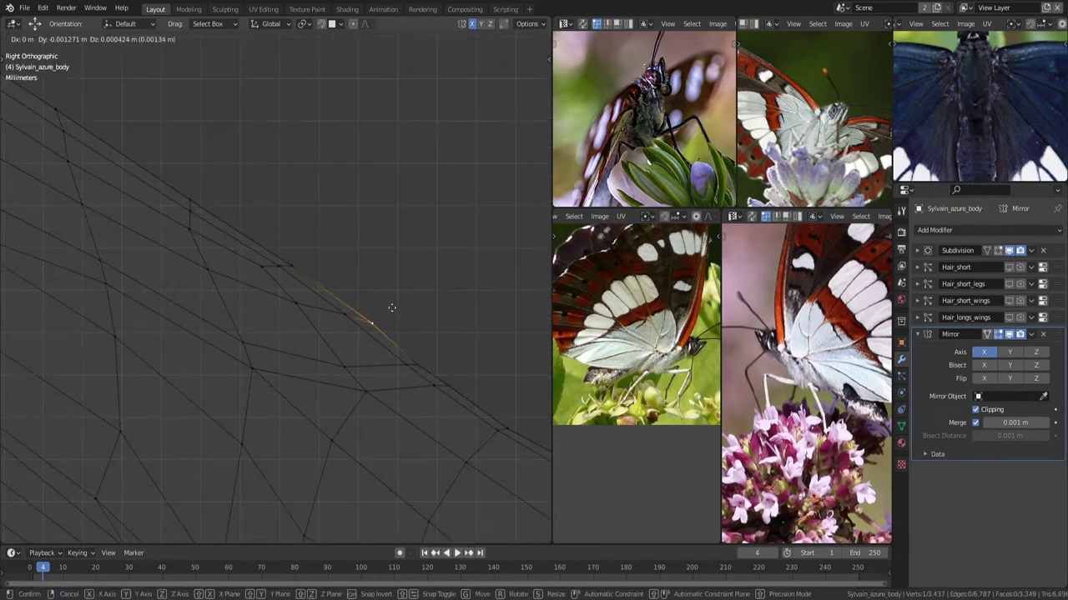
pyautogui.click(358, 309)
pyautogui.hotkey('shift', 'z')
# Try Shrink/Fatten on an edge path across the thorax, then undo it.
pyautogui.moveTo(393, 298)
pyautogui.mouseDown(button='middle')
pyautogui.moveTo(351, 349)
pyautogui.moveTo(429, 286)
pyautogui.moveTo(380, 302)
pyautogui.mouseUp(button='middle')
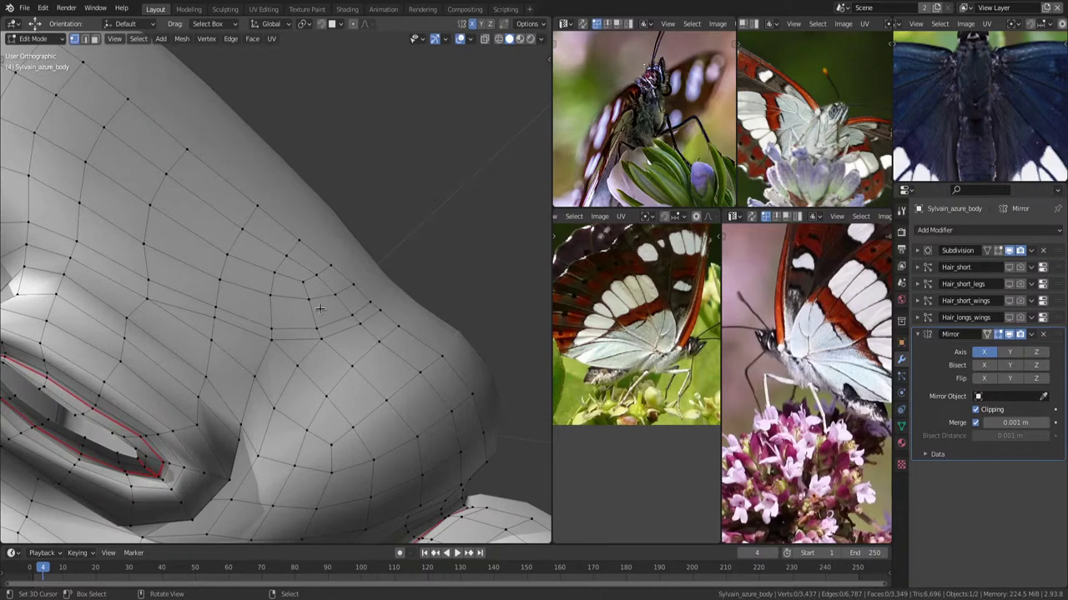
pyautogui.keyDown('ctrl'); pyautogui.click(356, 330); pyautogui.keyUp('ctrl')
pyautogui.moveTo(356, 330); pyautogui.dragTo(392, 321, button='middle')
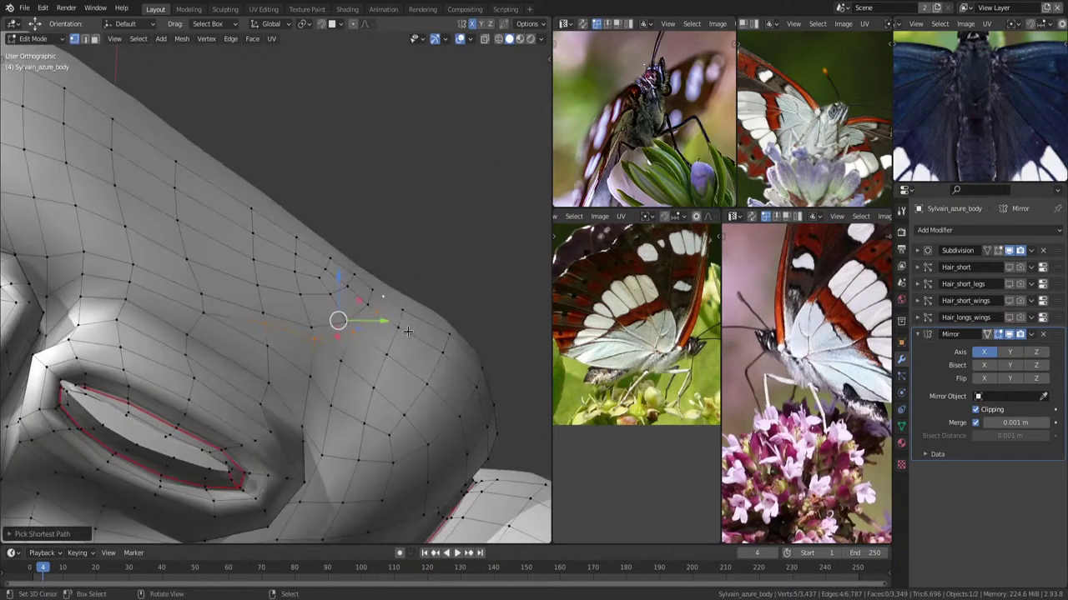
pyautogui.hotkey('alt', 's')
pyautogui.click(481, 287)
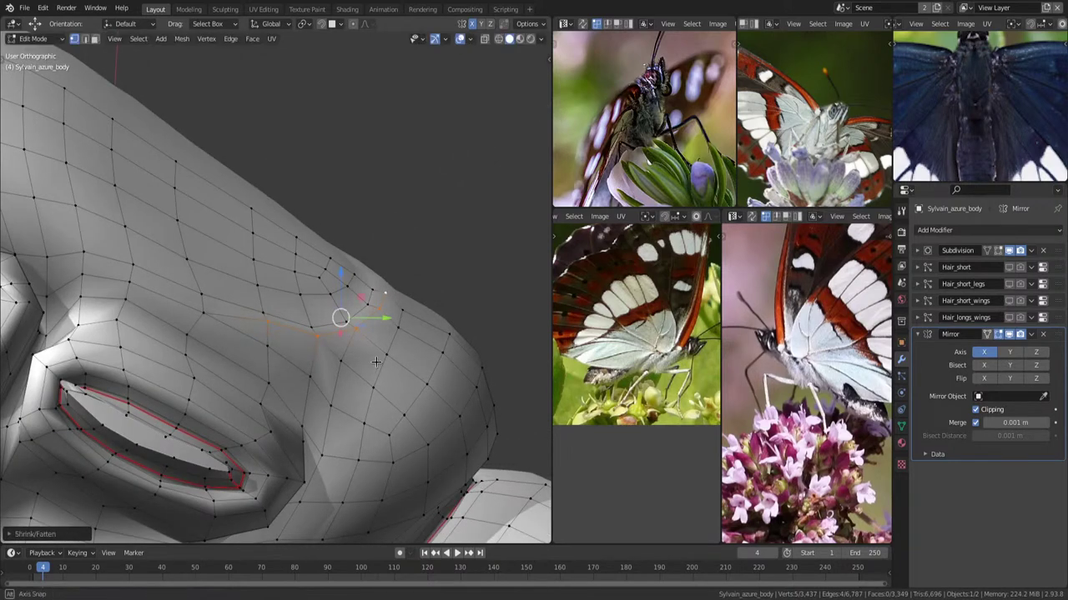
pyautogui.moveTo(480, 288); pyautogui.dragTo(268, 347, button='middle')
pyautogui.hotkey('ctrl', 'z')
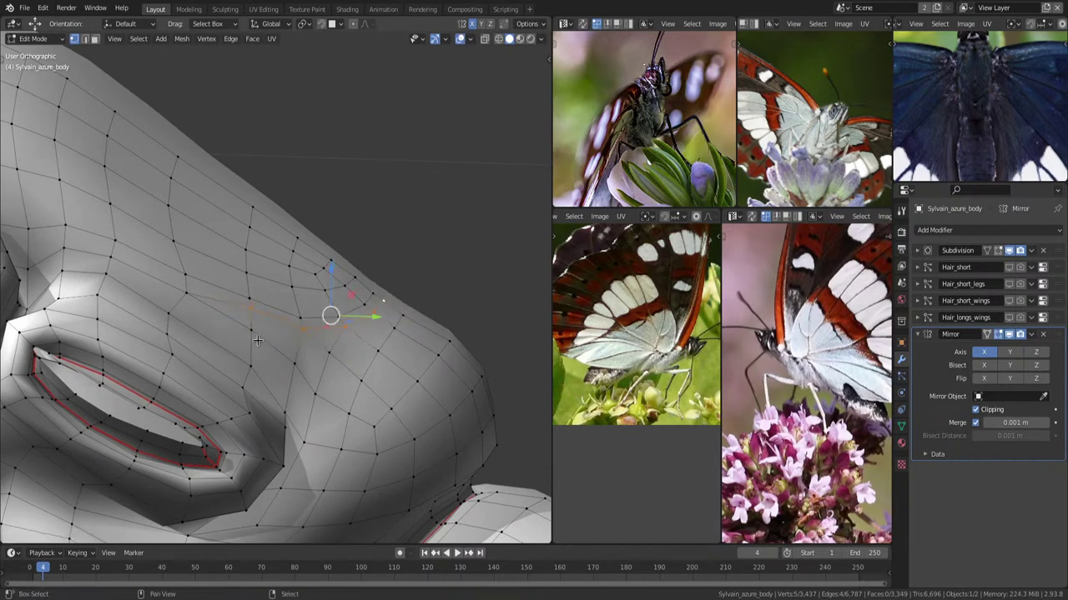
# Select a face patch above the eye socket and bulge it with Shrink/Fatten.
pyautogui.keyDown('ctrl'); pyautogui.click(302, 350); pyautogui.keyUp('ctrl')
pyautogui.keyDown('ctrl'); pyautogui.click(378, 421); pyautogui.keyUp('ctrl')
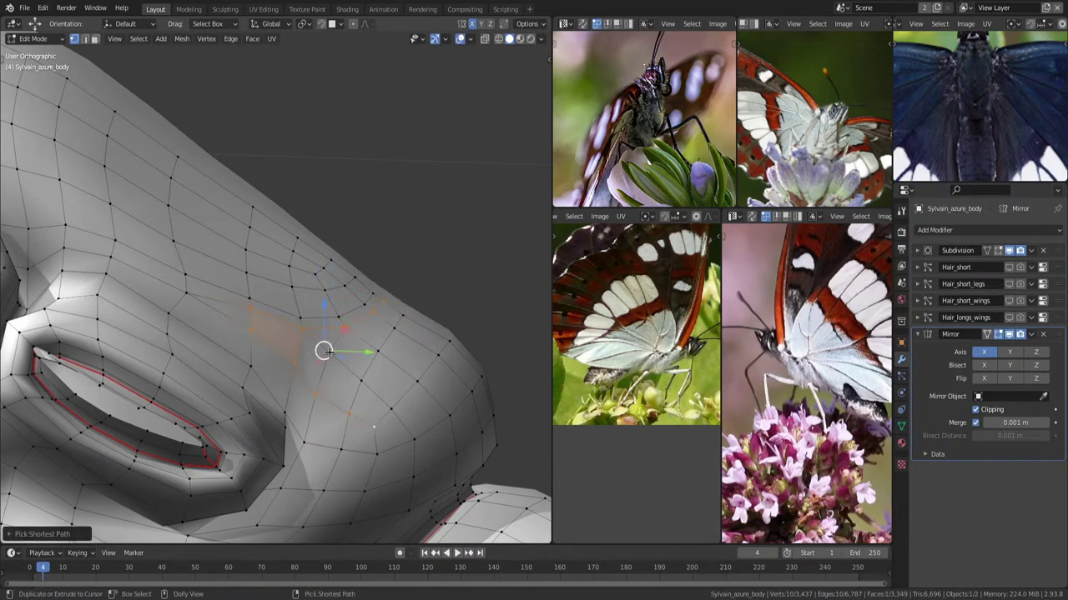
pyautogui.keyDown('ctrl'); pyautogui.click(403, 315); pyautogui.keyUp('ctrl')
pyautogui.keyDown('ctrl'); pyautogui.click(444, 382); pyautogui.keyUp('ctrl')
pyautogui.keyDown('ctrl'); pyautogui.click(444, 383); pyautogui.keyUp('ctrl')
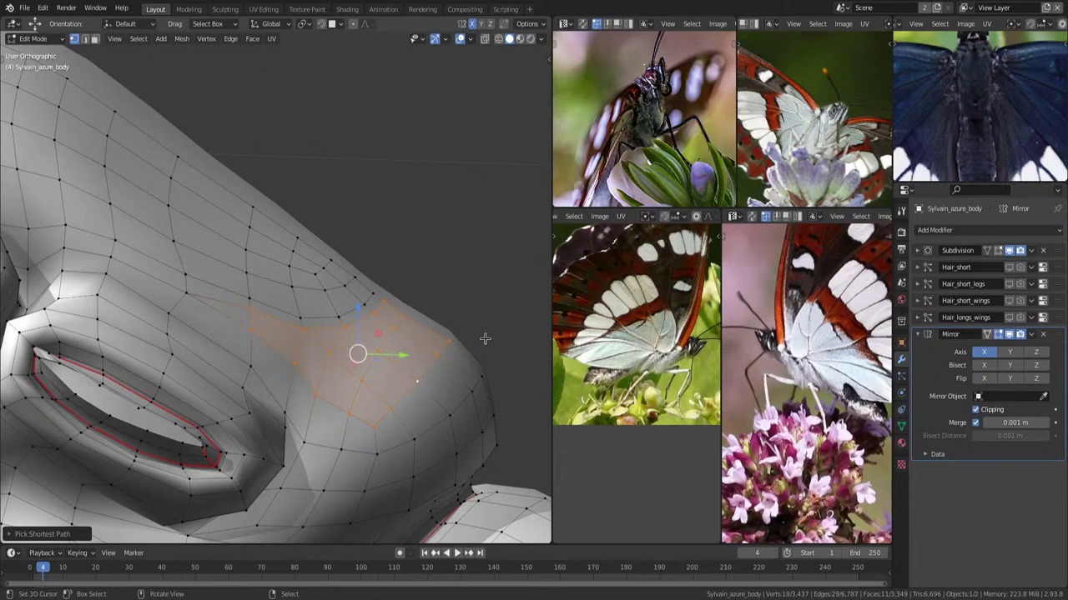
pyautogui.hotkey('alt', 's')
pyautogui.click(492, 328)
pyautogui.moveTo(492, 328); pyautogui.dragTo(408, 323, button='middle')
# Fill a path across the head top into a face region and shrink/fatten it.
pyautogui.click(216, 292)
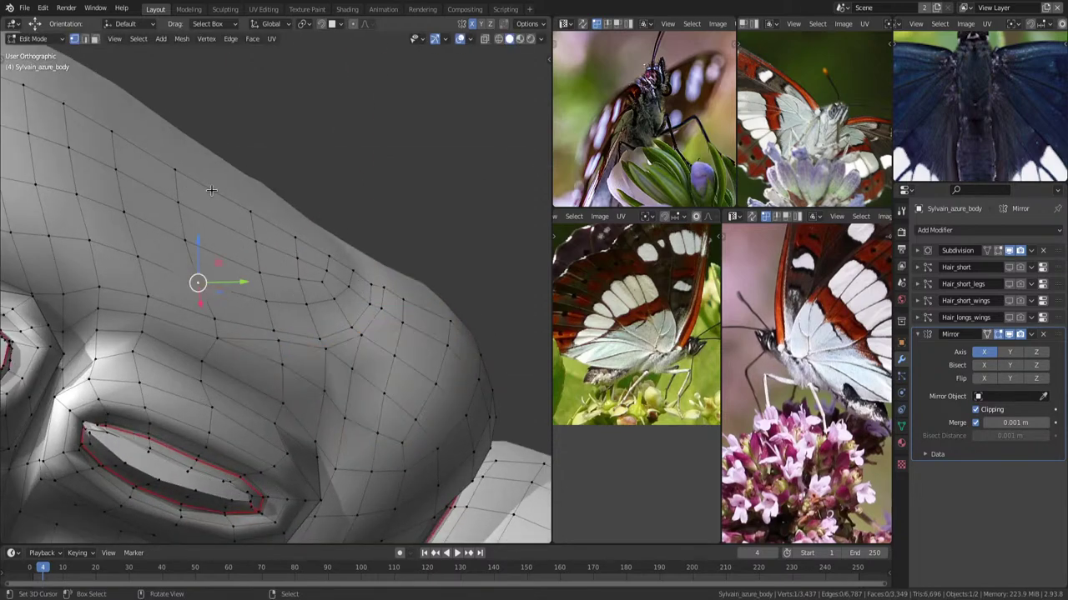
pyautogui.keyDown('ctrl'); pyautogui.click(346, 268); pyautogui.keyUp('ctrl')
pyautogui.keyDown('ctrl'); pyautogui.keyDown('shift'); pyautogui.click(221, 249); pyautogui.keyUp('shift'); pyautogui.keyUp('ctrl')
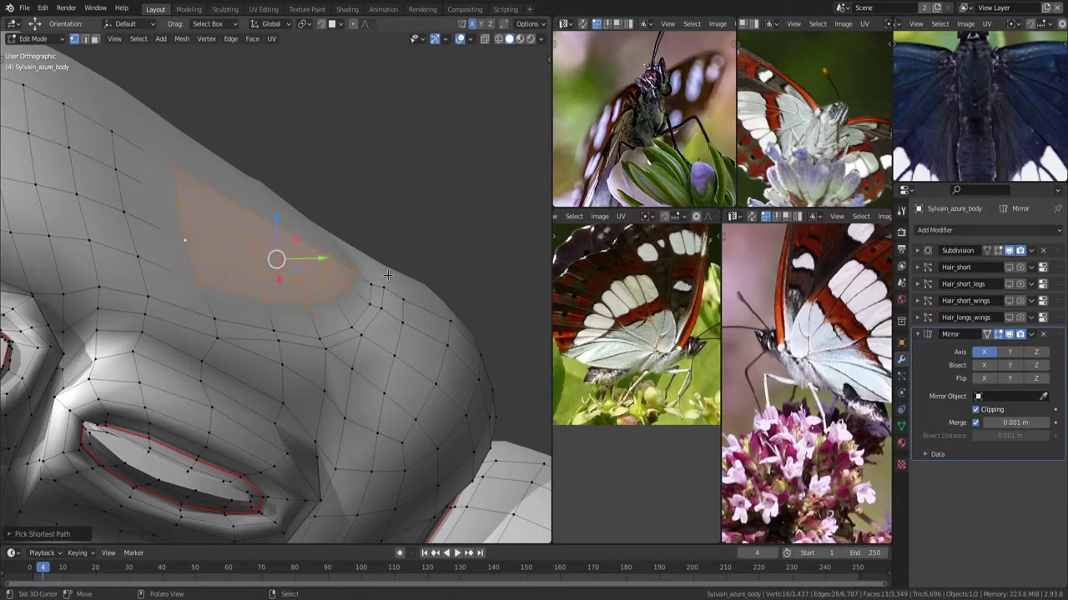
pyautogui.hotkey('alt', 's')
pyautogui.moveTo(283, 250)
pyautogui.mouseDown(button='middle')
pyautogui.moveTo(372, 281)
pyautogui.moveTo(357, 295)
pyautogui.moveTo(376, 329)
pyautogui.moveTo(346, 335)
pyautogui.mouseUp(button='middle')
# Smooth a rectangular head face patch via Quick Favorites and shrink/fatten it, redoing the amount.
pyautogui.click(331, 342)
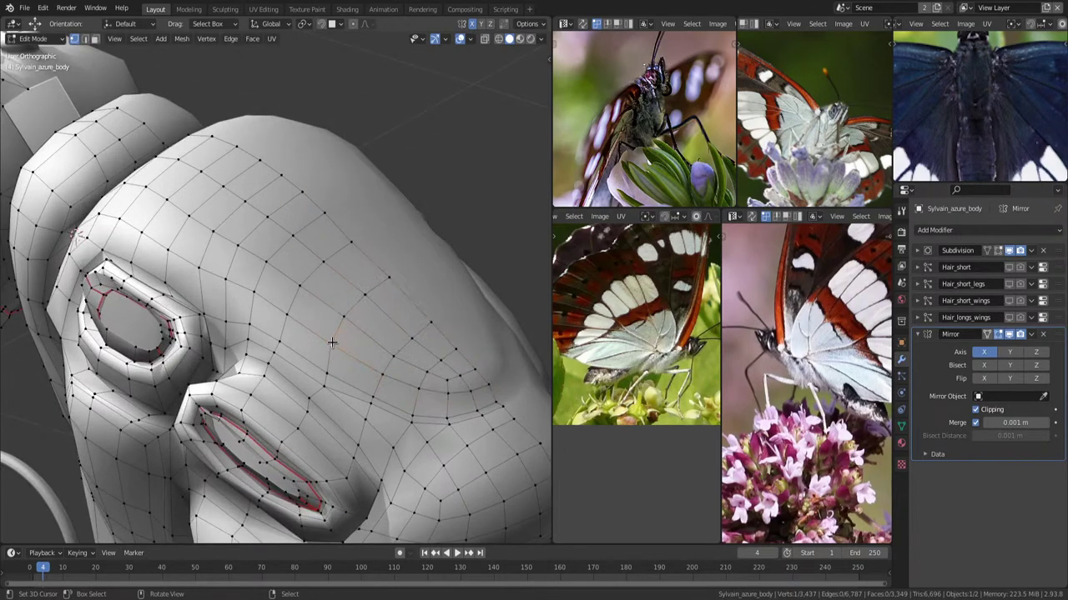
pyautogui.keyDown('ctrl'); pyautogui.keyDown('shift'); pyautogui.click(281, 175); pyautogui.keyUp('shift'); pyautogui.keyUp('ctrl')
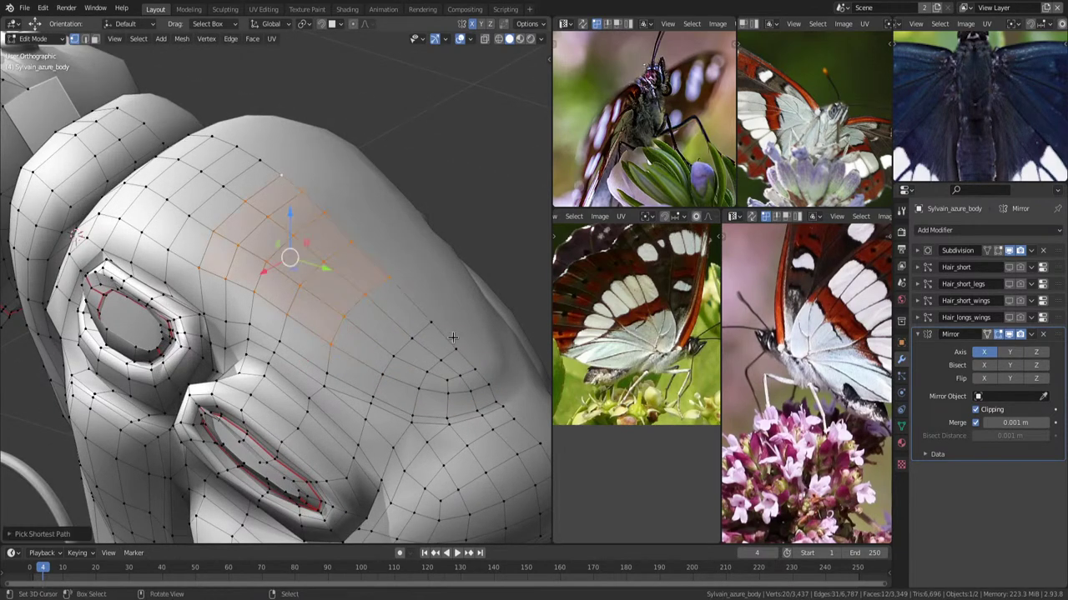
pyautogui.press('q')
pyautogui.click(449, 372)
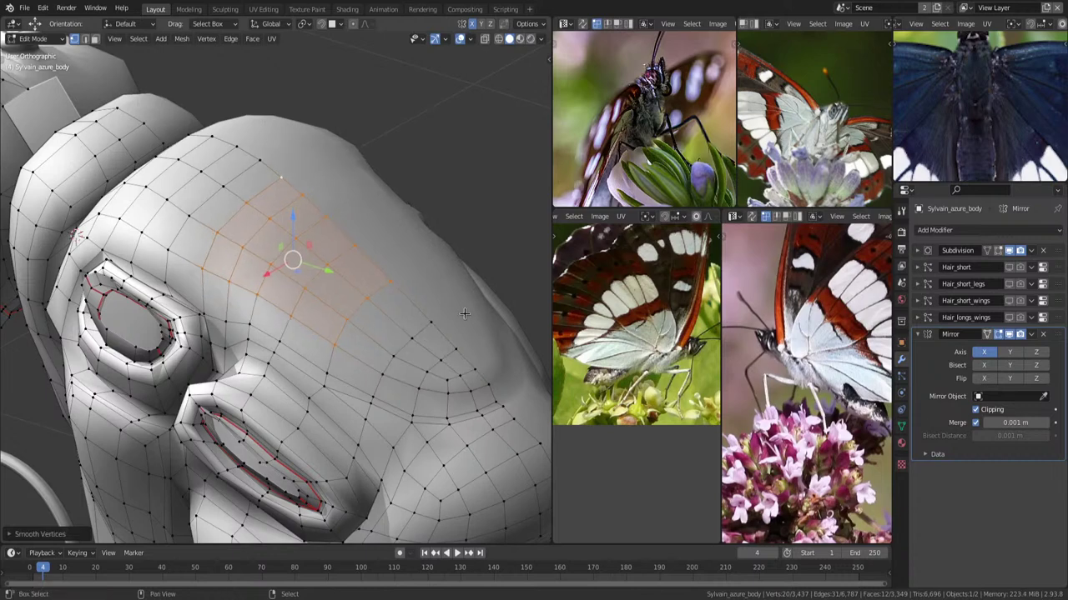
pyautogui.moveTo(465, 312)
pyautogui.mouseDown(button='middle')
pyautogui.moveTo(472, 258)
pyautogui.moveTo(379, 285)
pyautogui.moveTo(436, 367)
pyautogui.moveTo(405, 278)
pyautogui.moveTo(455, 279)
pyautogui.moveTo(201, 324)
pyautogui.moveTo(240, 303)
pyautogui.mouseUp(button='middle')
pyautogui.hotkey('alt', 's')
pyautogui.click(462, 250)
pyautogui.hotkey('alt', 'a')
pyautogui.hotkey('ctrl', 'z')
pyautogui.hotkey('alt', 's')
pyautogui.click(431, 280)
# Select a band of faces along the head ridge and grow it by one ring.
pyautogui.keyDown('ctrl'); pyautogui.click(412, 294); pyautogui.keyUp('ctrl')
pyautogui.keyDown('ctrl'); pyautogui.keyDown('shift'); pyautogui.click(454, 279); pyautogui.keyUp('shift'); pyautogui.keyUp('ctrl')
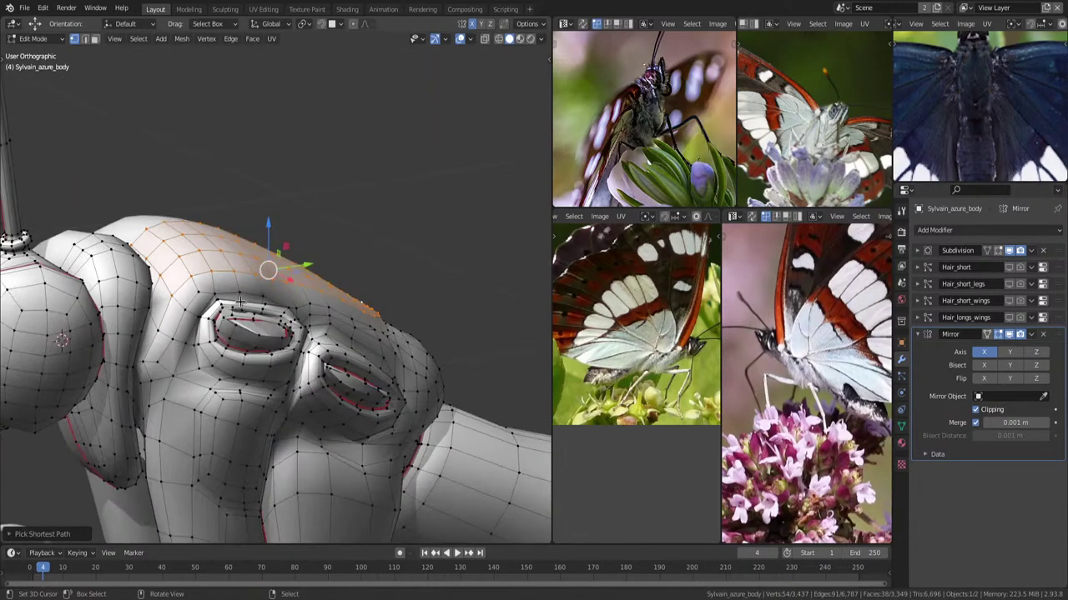
pyautogui.moveTo(383, 273); pyautogui.dragTo(476, 344, button='middle')
pyautogui.hotkey('alt', 'a')
pyautogui.click(429, 329)
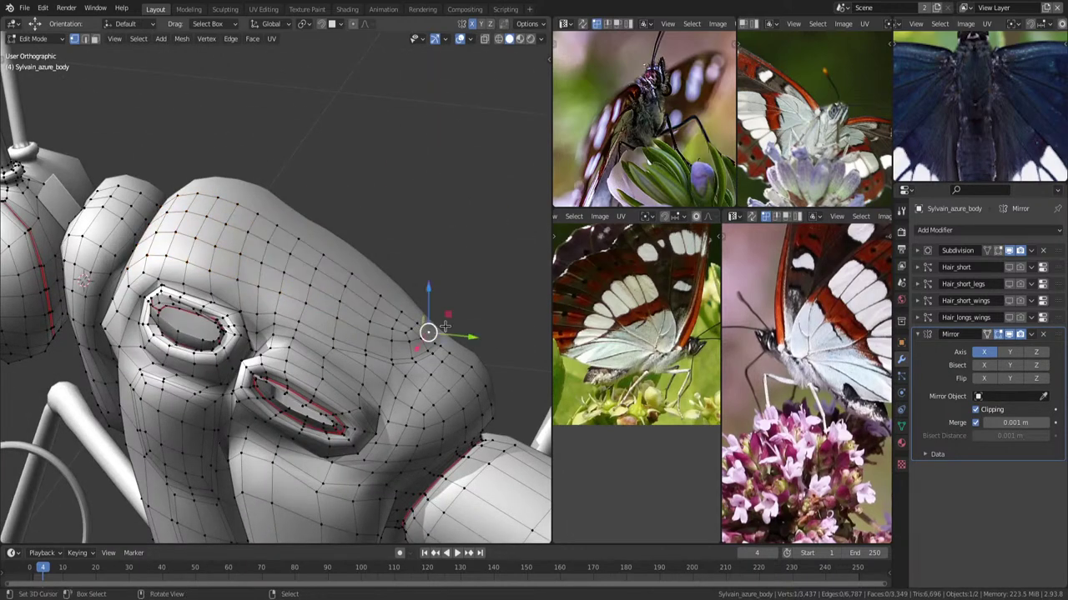
pyautogui.keyDown('ctrl'); pyautogui.click(162, 255); pyautogui.keyUp('ctrl')
pyautogui.keyDown('ctrl'); pyautogui.keyDown('shift'); pyautogui.click(429, 330); pyautogui.keyUp('shift'); pyautogui.keyUp('ctrl')
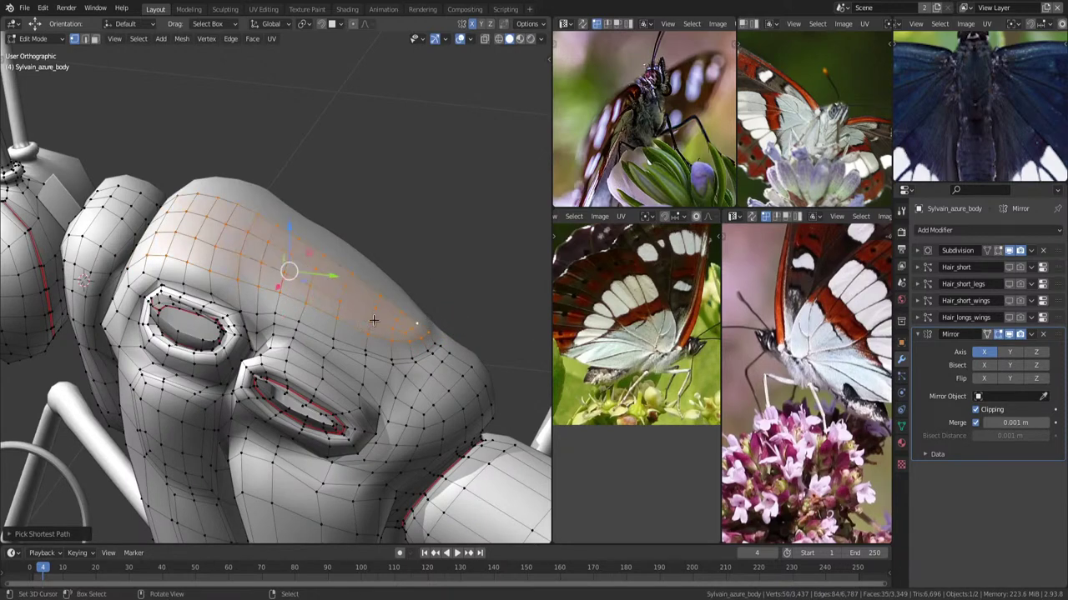
pyautogui.moveTo(430, 329); pyautogui.dragTo(348, 285, button='middle')
pyautogui.press('ctrl+KP_Add')
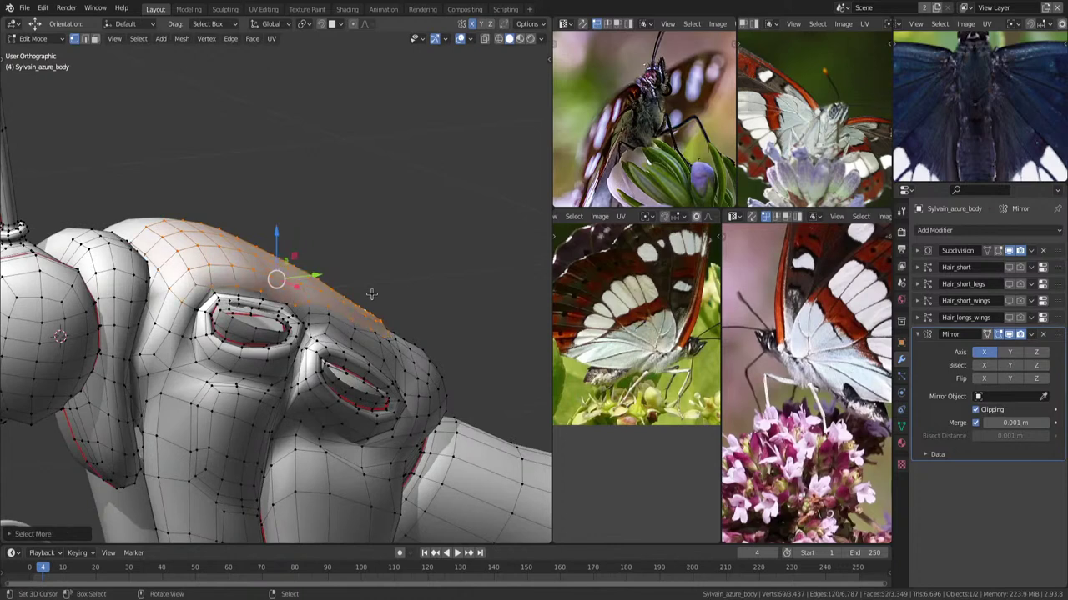
# Smooth the ridge faces with Smooth Vertices, then shrink/fatten them.
pyautogui.hotkey('ctrl', 'Tab')
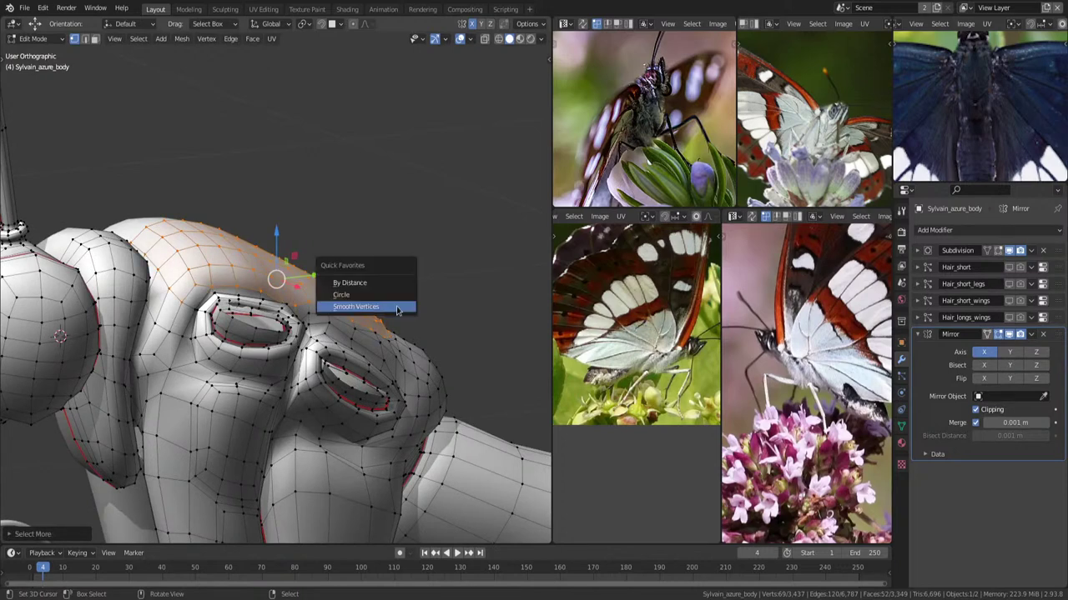
pyautogui.press('Escape')
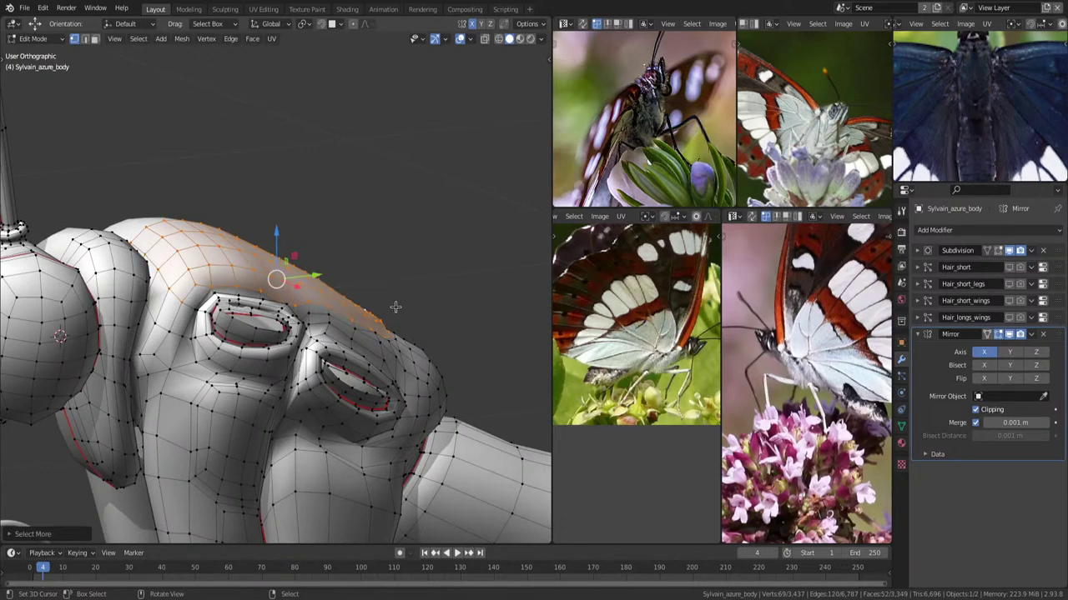
pyautogui.rightClick(396, 307)
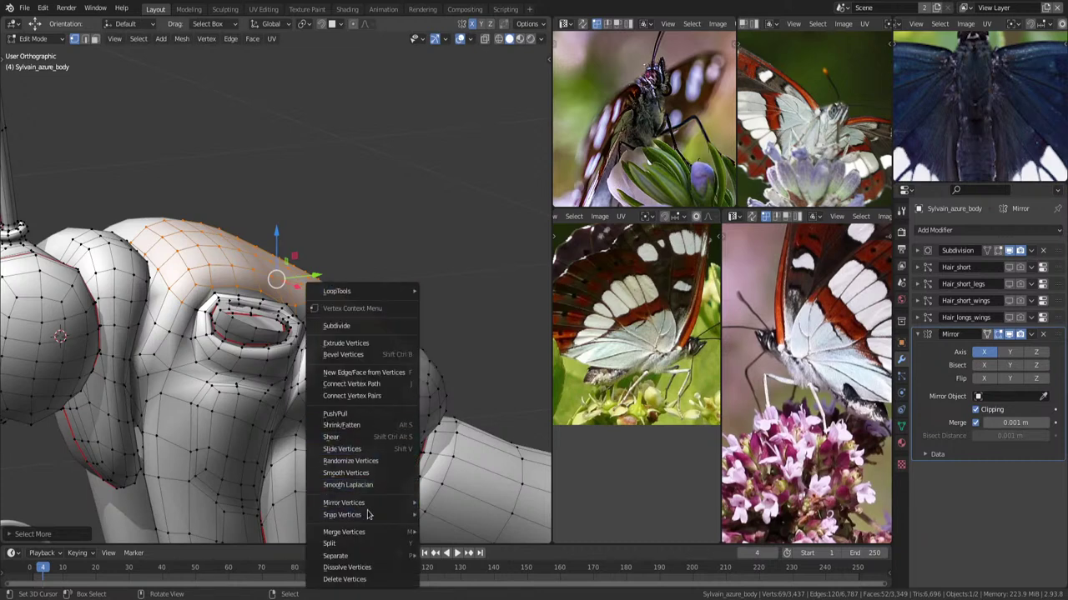
pyautogui.press('Escape')
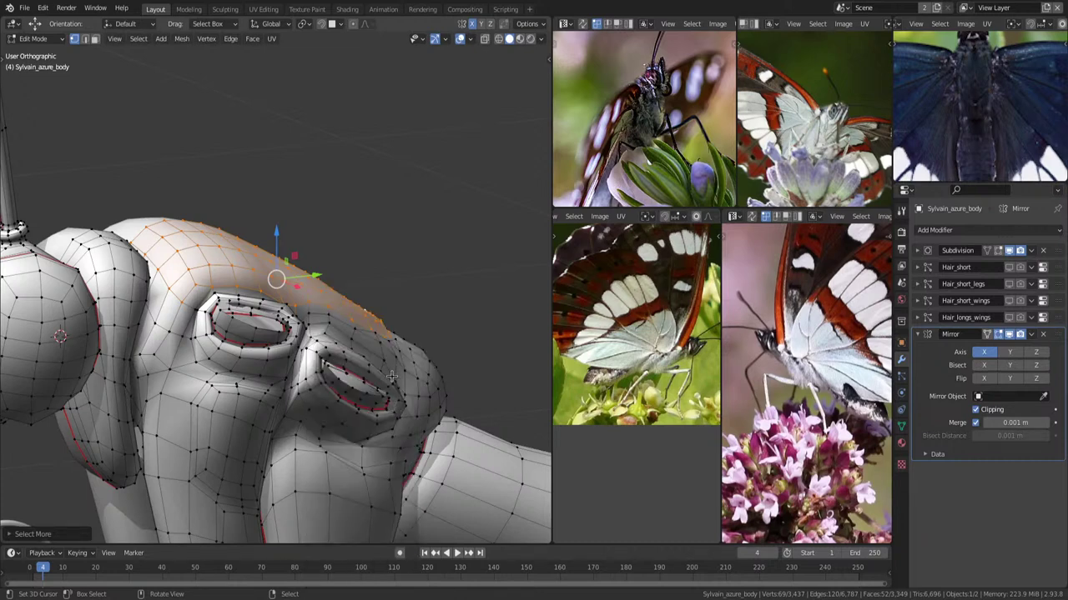
pyautogui.rightClick(391, 377)
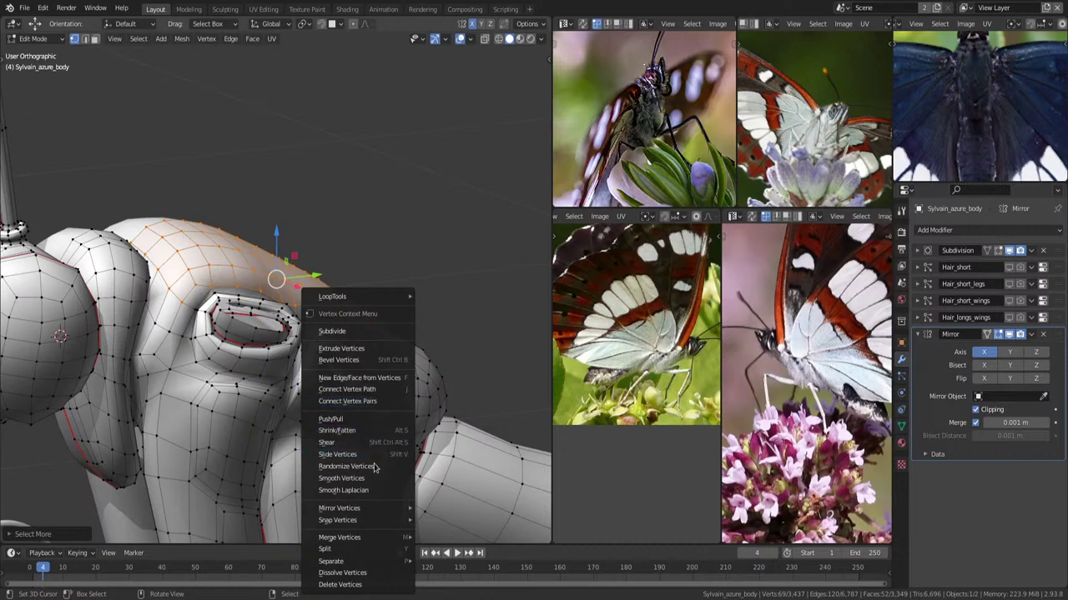
pyautogui.click(341, 477)
pyautogui.moveTo(481, 250)
pyautogui.mouseDown(button='middle')
pyautogui.moveTo(431, 275)
pyautogui.moveTo(222, 315)
pyautogui.moveTo(290, 283)
pyautogui.mouseUp(button='middle')
pyautogui.hotkey('alt', 's')
pyautogui.click(433, 271)
pyautogui.moveTo(179, 249)
pyautogui.mouseDown(button='middle')
pyautogui.moveTo(217, 259)
pyautogui.moveTo(241, 250)
pyautogui.mouseUp(button='middle')
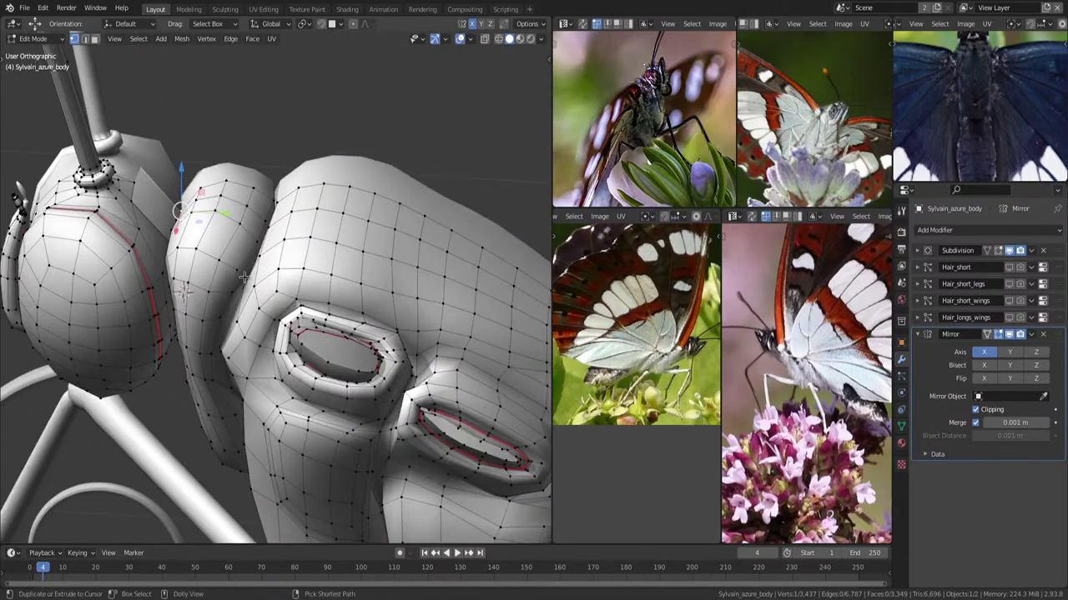
# Select the bump faces between head and thorax, grow the selection one ring, and check it in X-ray.
pyautogui.keyDown('ctrl'); pyautogui.click(242, 250); pyautogui.keyUp('ctrl')
pyautogui.scroll(2, 328, 239)
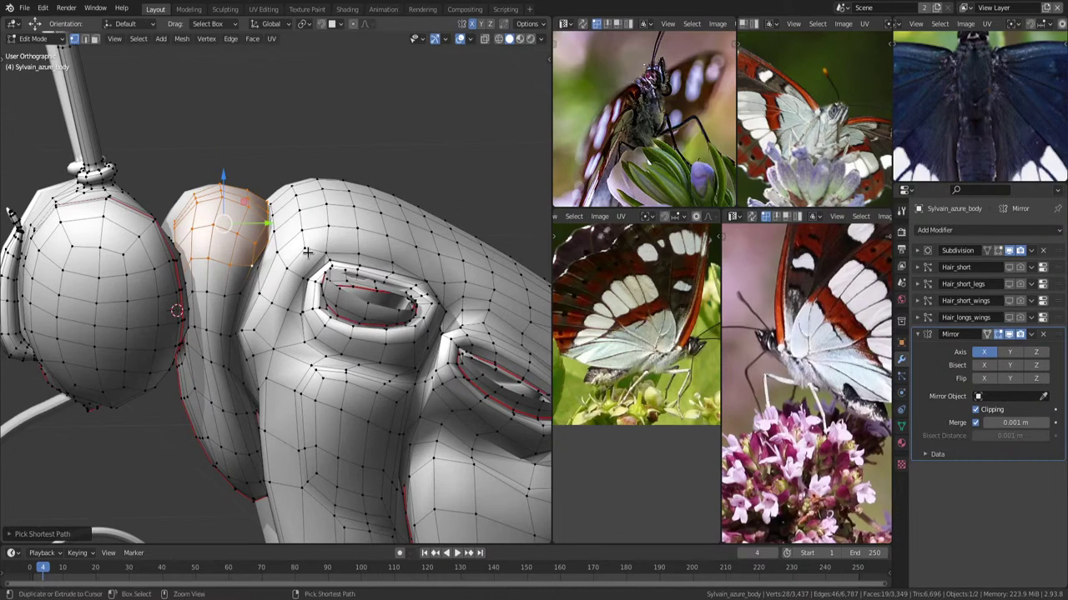
pyautogui.press('ctrl+KP_Add')
pyautogui.hotkey('alt', 'z')
pyautogui.moveTo(307, 252)
pyautogui.mouseDown(button='middle')
pyautogui.moveTo(369, 227)
pyautogui.moveTo(332, 331)
pyautogui.moveTo(340, 338)
pyautogui.mouseUp(button='middle')
pyautogui.hotkey('alt', 'z')
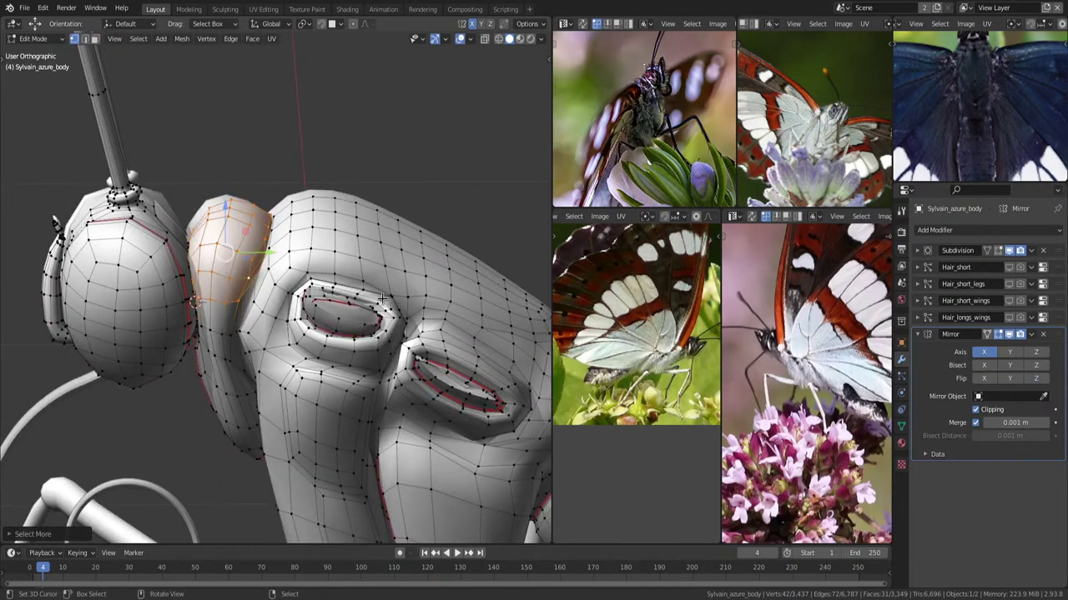
# Smooth the bump's vertices, then shrink/fatten the bump twice to flatten it.
pyautogui.press('F3')
pyautogui.click(380, 299)
pyautogui.moveTo(380, 298)
pyautogui.mouseDown(button='middle')
pyautogui.moveTo(379, 264)
pyautogui.moveTo(431, 239)
pyautogui.moveTo(396, 253)
pyautogui.moveTo(437, 286)
pyautogui.mouseUp(button='middle')
pyautogui.hotkey('alt', 's')
pyautogui.click(379, 264)
pyautogui.hotkey('alt', 's')
pyautogui.click(396, 251)
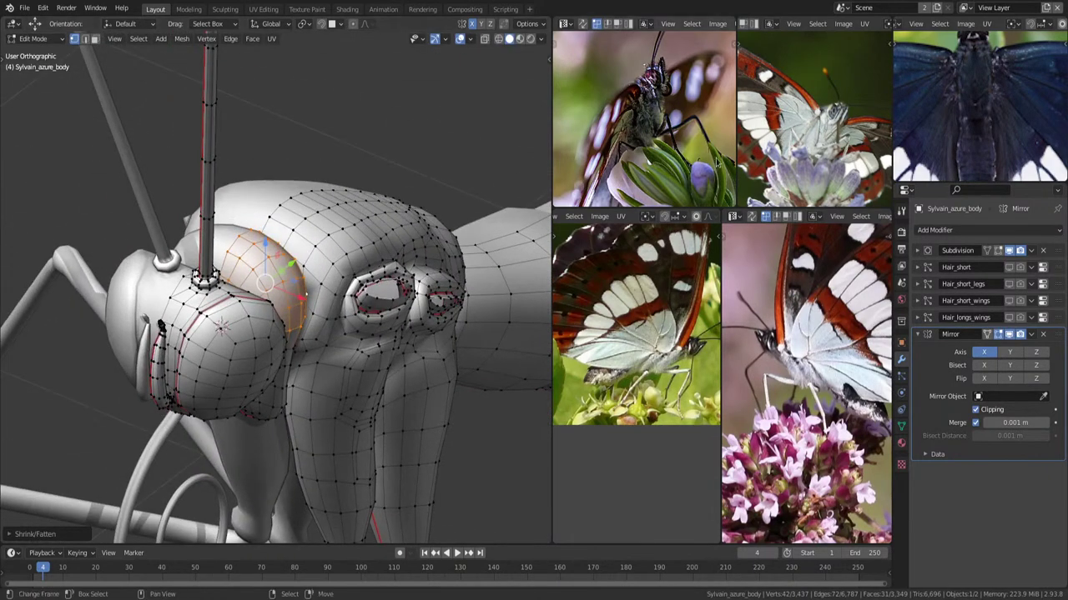
# Zoom the reference photos and orbit the head mesh to compare it against them.
pyautogui.scroll(1, 834, 351)
pyautogui.scroll(2, 861, 275)
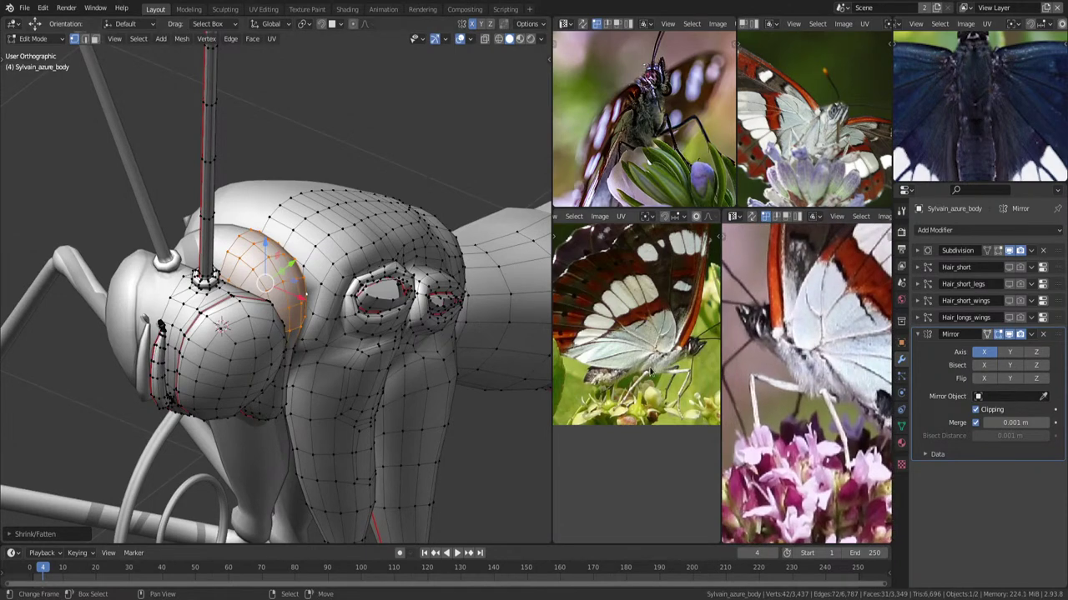
pyautogui.moveTo(467, 250); pyautogui.dragTo(417, 267, button='middle')
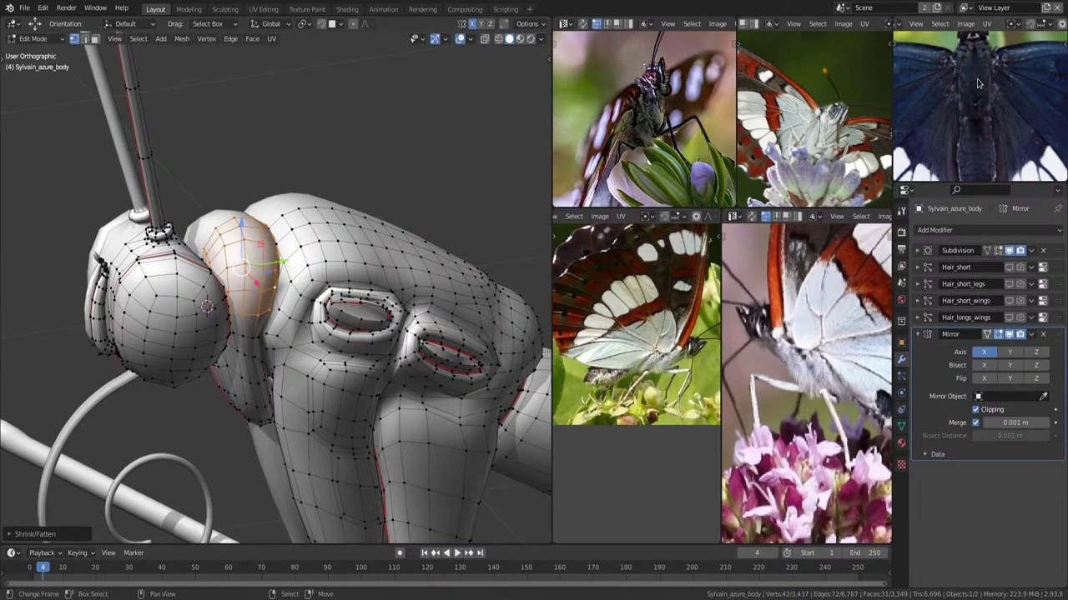
pyautogui.scroll(2, 987, 87)
pyautogui.scroll(2, 988, 87)
pyautogui.scroll(1, 987, 87)
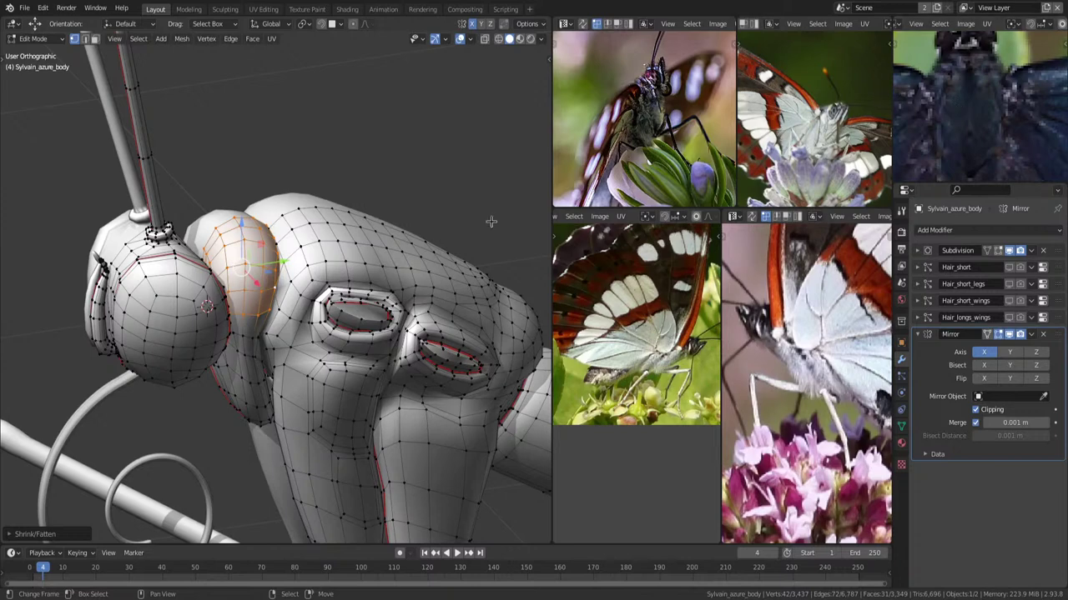
pyautogui.moveTo(488, 220); pyautogui.dragTo(478, 233, button='middle')
pyautogui.scroll(-3, 988, 97)
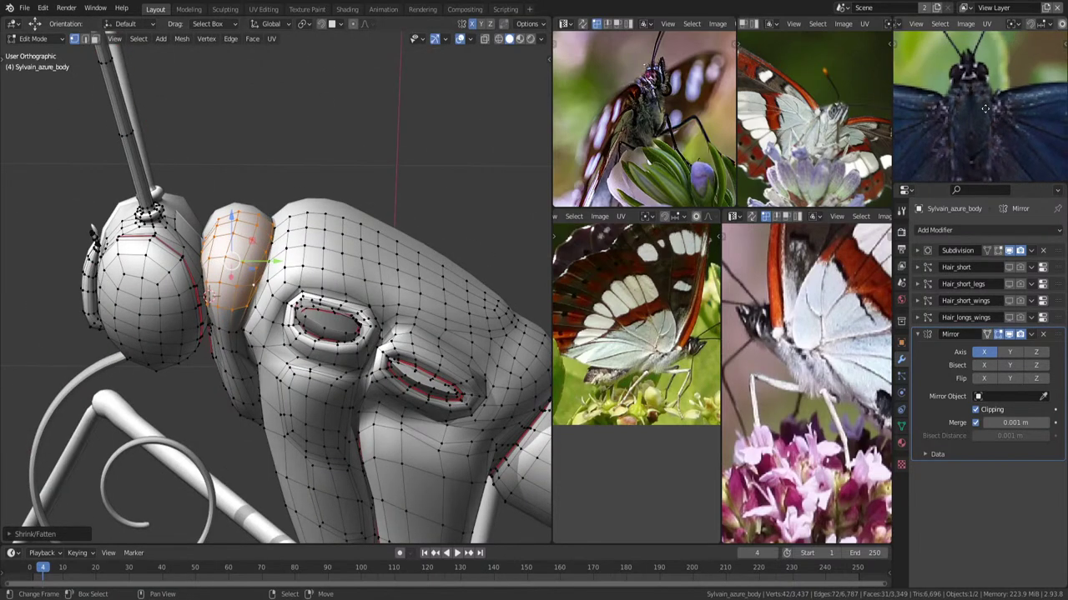
# In top view, move three body-outline vertices with proportional falloff, the first constrained to Y.
pyautogui.press('KP_7')
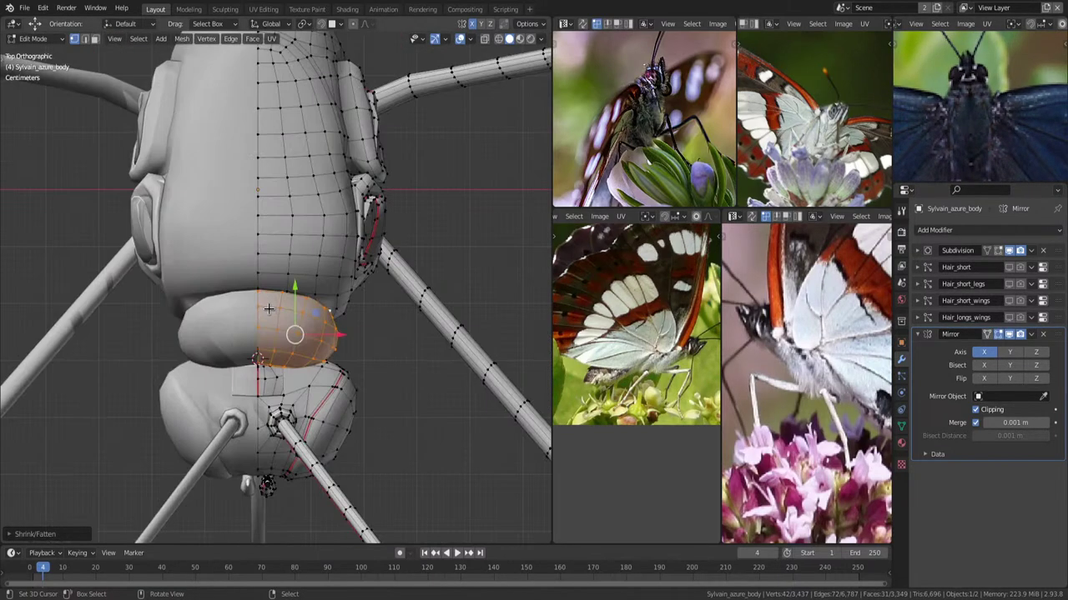
pyautogui.click(256, 293)
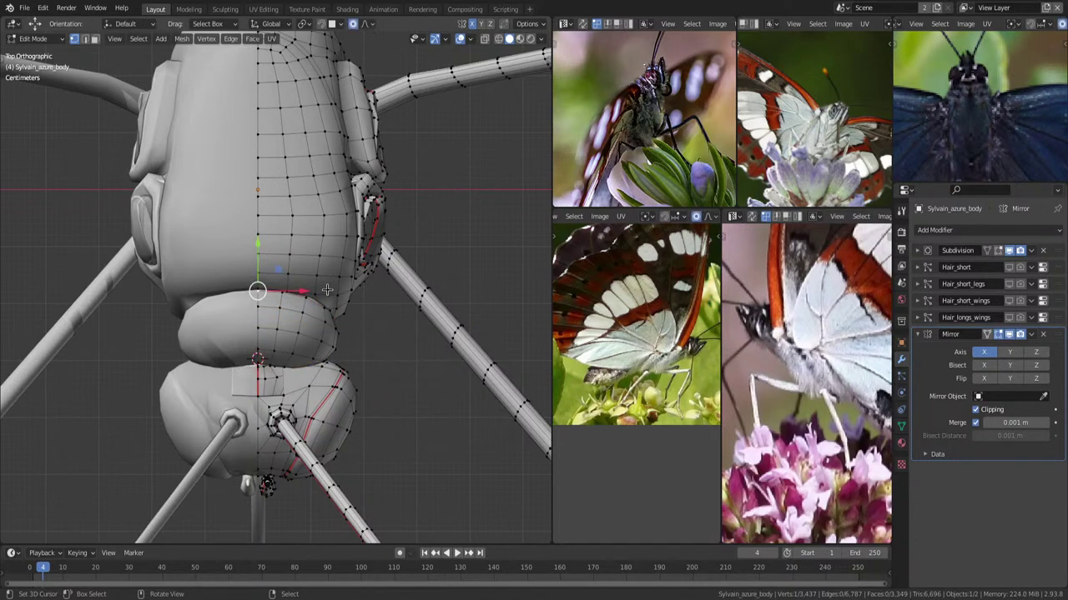
pyautogui.press('g')
pyautogui.press('y')
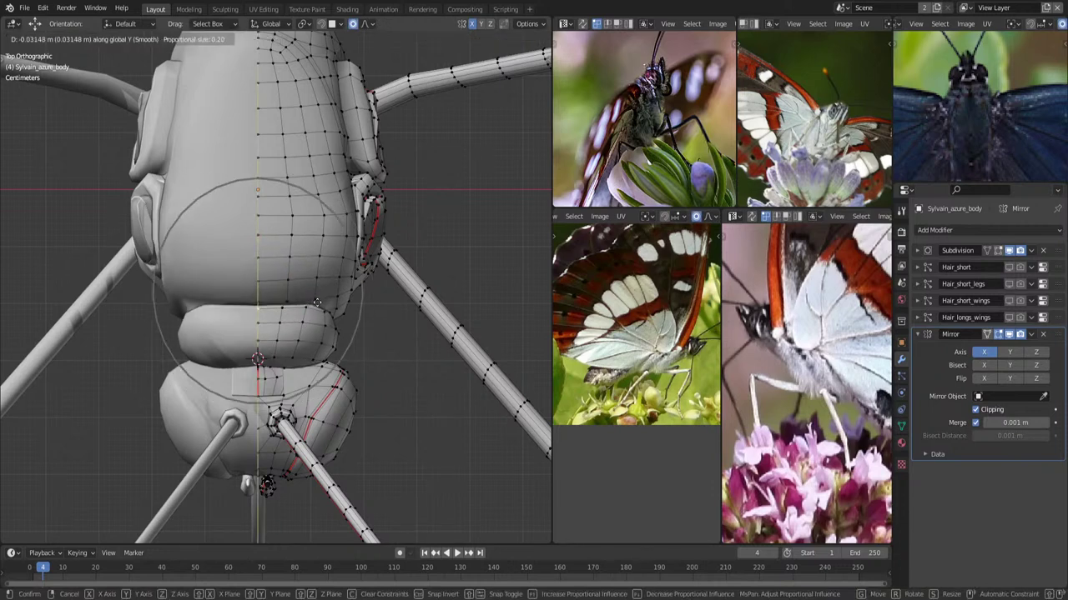
pyautogui.click(320, 311)
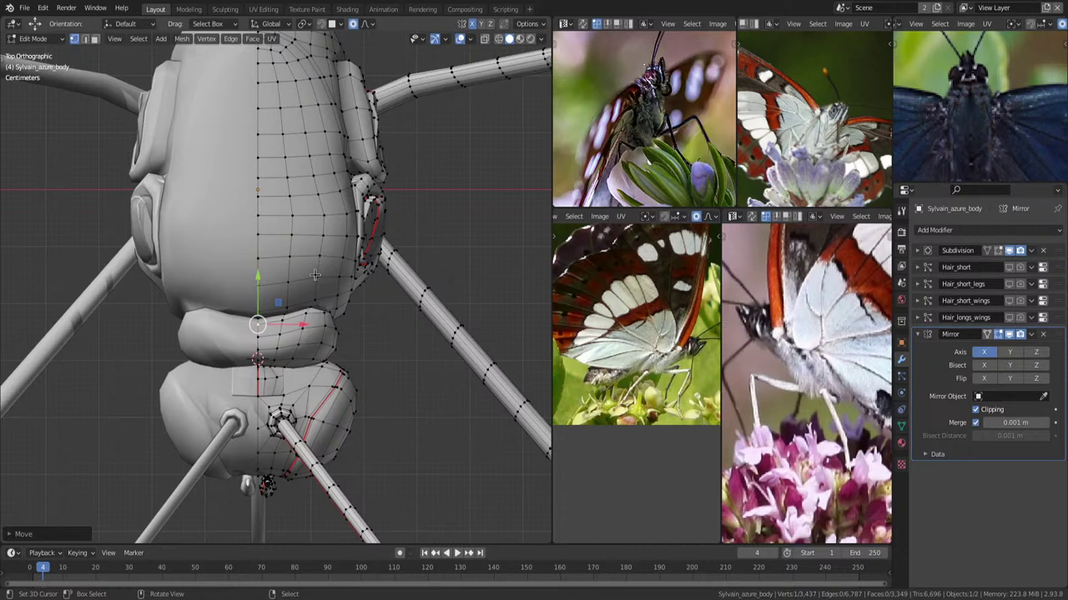
pyautogui.click(318, 282)
pyautogui.press('g')
pyautogui.click(319, 285)
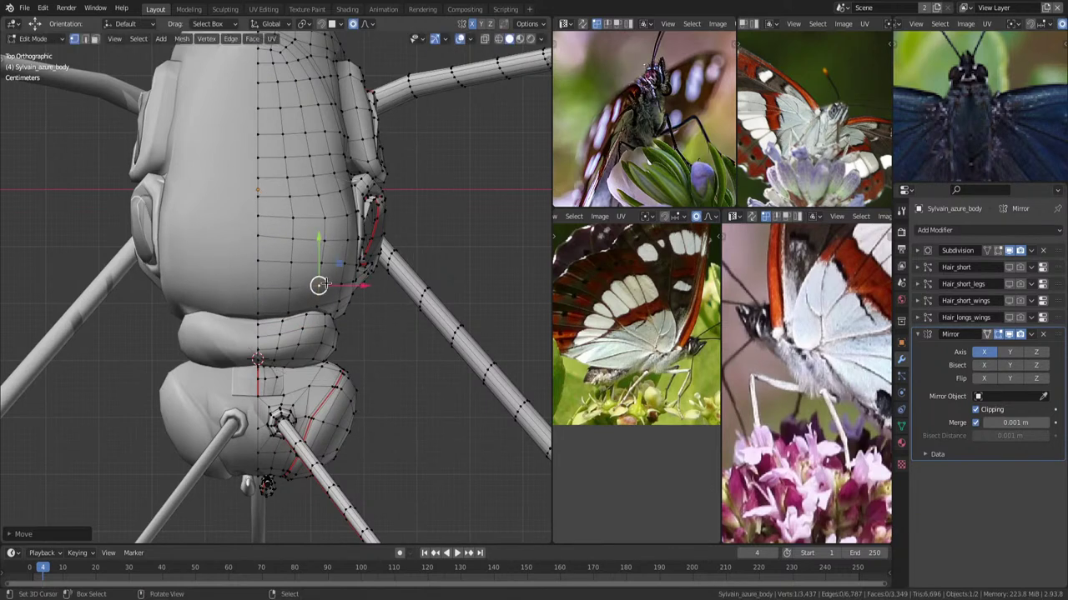
pyautogui.click(320, 315)
pyautogui.press('g')
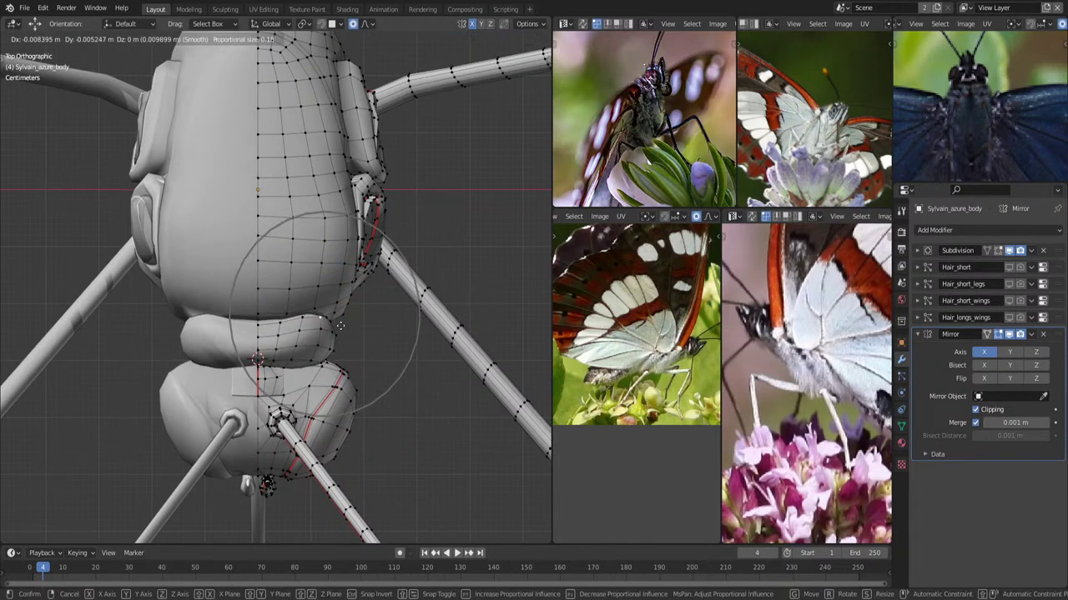
pyautogui.click(331, 338)
# Reshape the neck outline by moving one vertex along X and a neighbour freely with falloff.
pyautogui.click(332, 347)
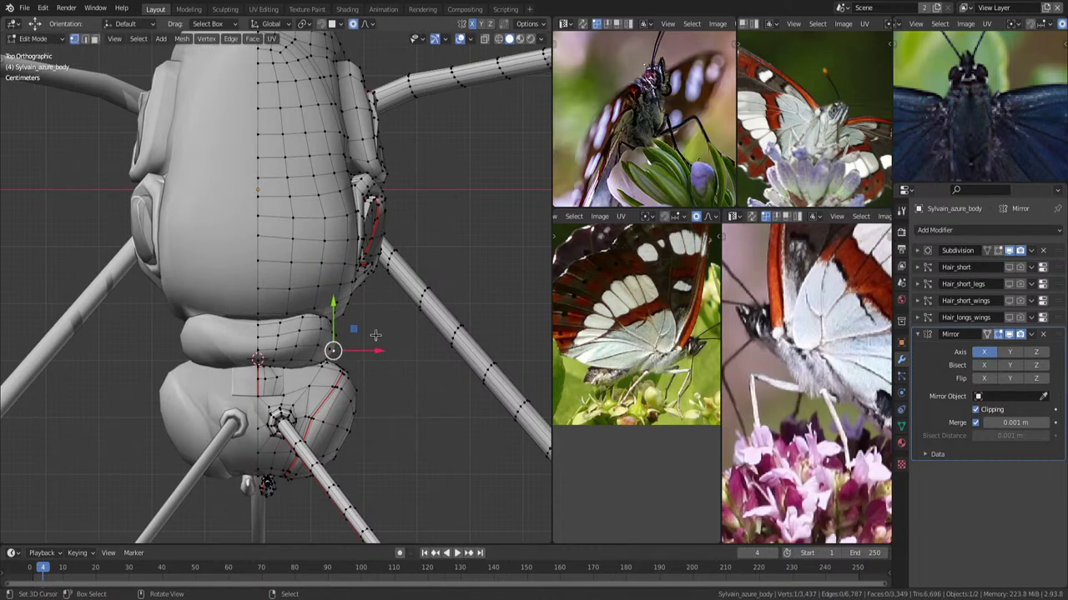
pyautogui.press('g')
pyautogui.press('x')
pyautogui.click(370, 335)
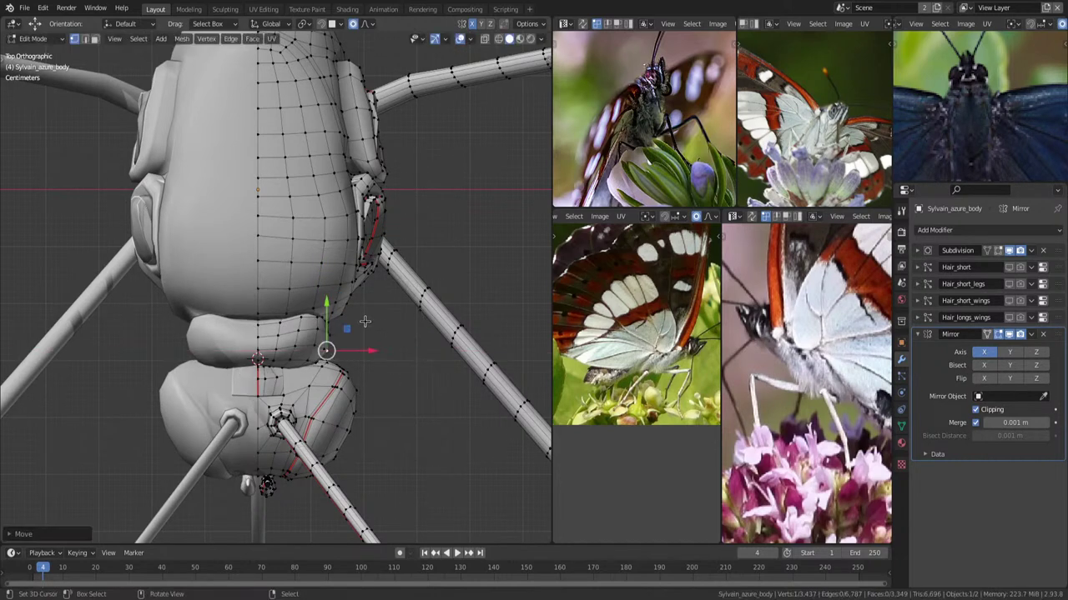
pyautogui.click(349, 317)
pyautogui.press('g')
pyautogui.click(359, 320)
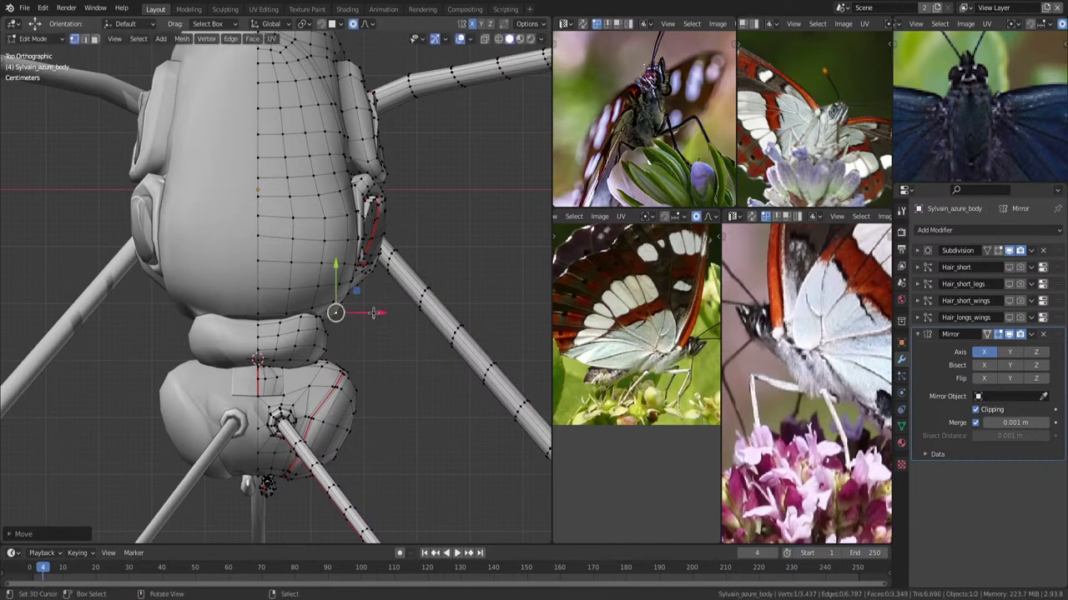
pyautogui.scroll(-2, 386, 266)
pyautogui.scroll(-2, 384, 256)
# Inspect the whole insect in Object Mode, then re-enter Edit Mode on the body in Right Orthographic view.
pyautogui.press('Tab')
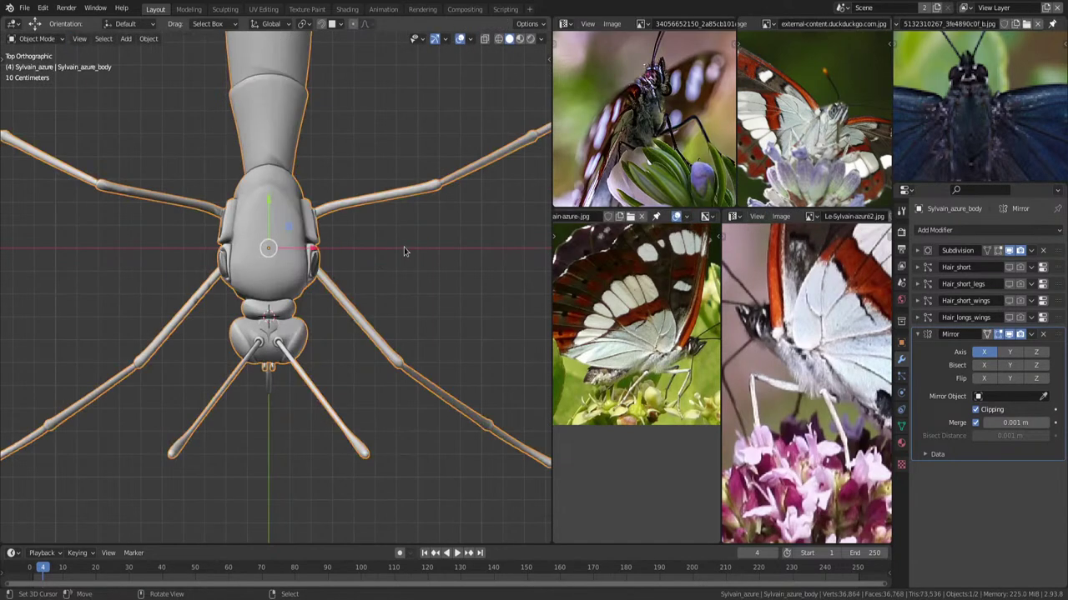
pyautogui.moveTo(406, 251)
pyautogui.mouseDown(button='middle')
pyautogui.moveTo(322, 162)
pyautogui.moveTo(413, 286)
pyautogui.moveTo(387, 295)
pyautogui.moveTo(414, 296)
pyautogui.moveTo(394, 307)
pyautogui.mouseUp(button='middle')
pyautogui.click(414, 295)
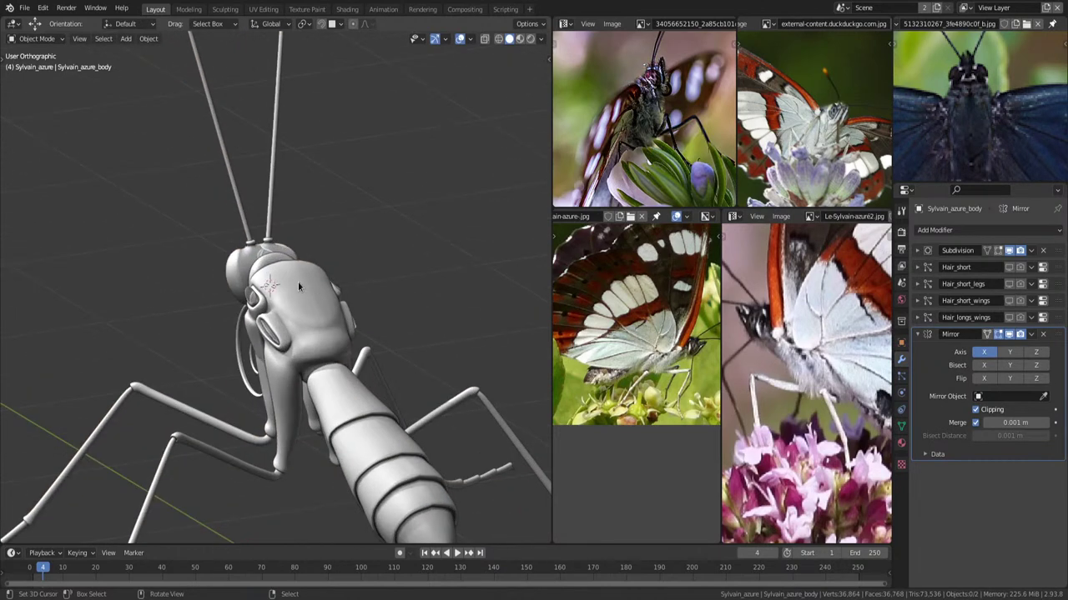
pyautogui.moveTo(298, 281)
pyautogui.mouseDown(button='middle')
pyautogui.moveTo(358, 302)
pyautogui.moveTo(360, 346)
pyautogui.mouseUp(button='middle')
pyautogui.scroll(3, 358, 302)
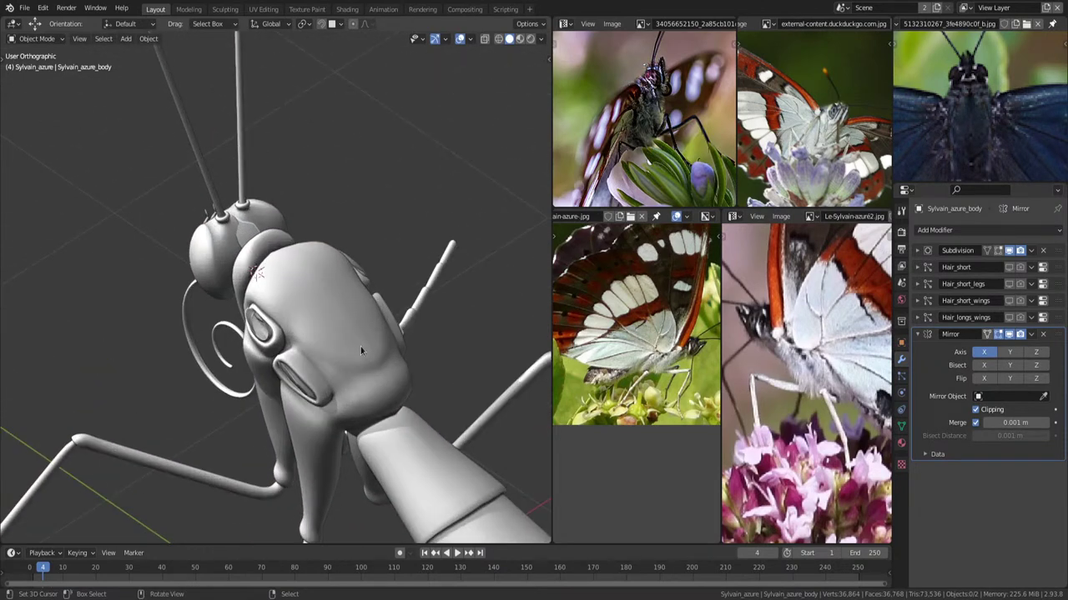
pyautogui.press('Tab')
pyautogui.press('KP_3')
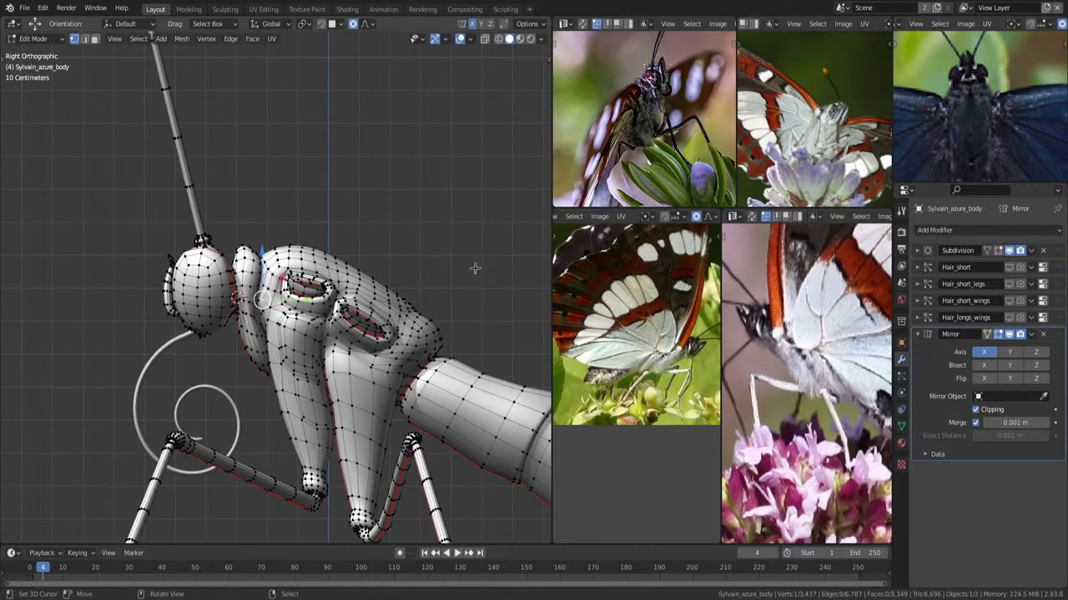
# Select a vertex path across the thorax top and edge-slide it with proportional editing off.
pyautogui.moveTo(474, 267); pyautogui.dragTo(378, 283, button='middle')
pyautogui.scroll(3, 378, 284)
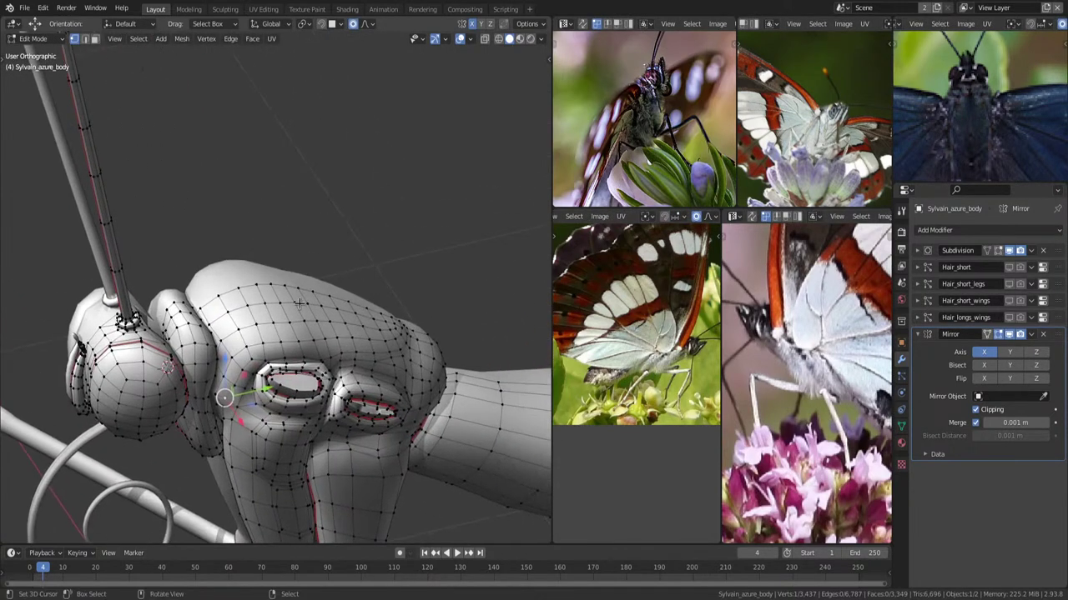
pyautogui.press('KP_3')
pyautogui.scroll(3, 290, 319)
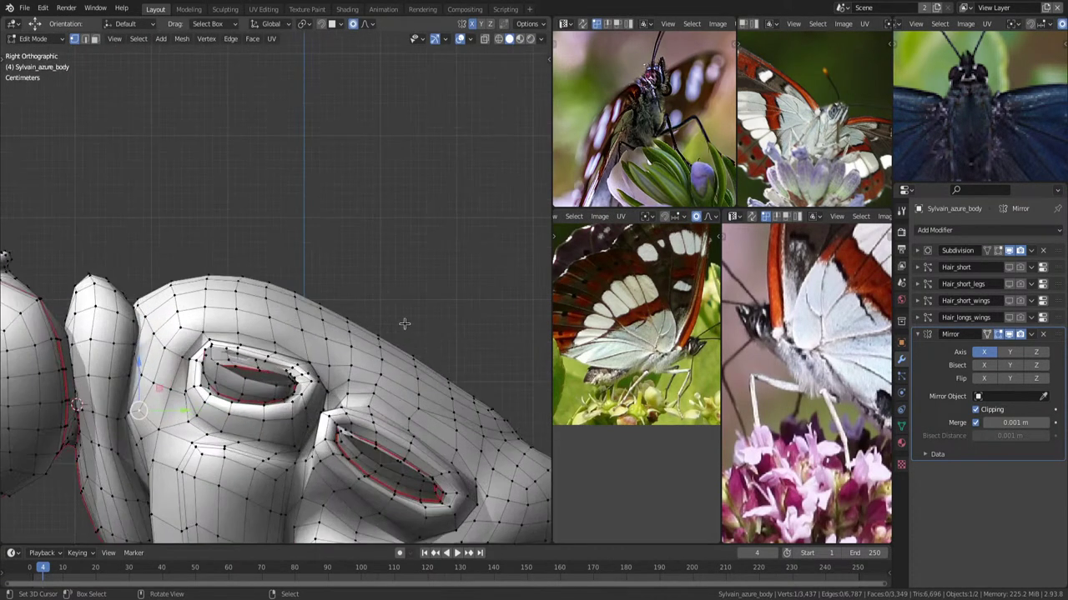
pyautogui.keyDown('shift'); pyautogui.moveTo(404, 323); pyautogui.dragTo(385, 300, button='middle'); pyautogui.keyUp('shift')
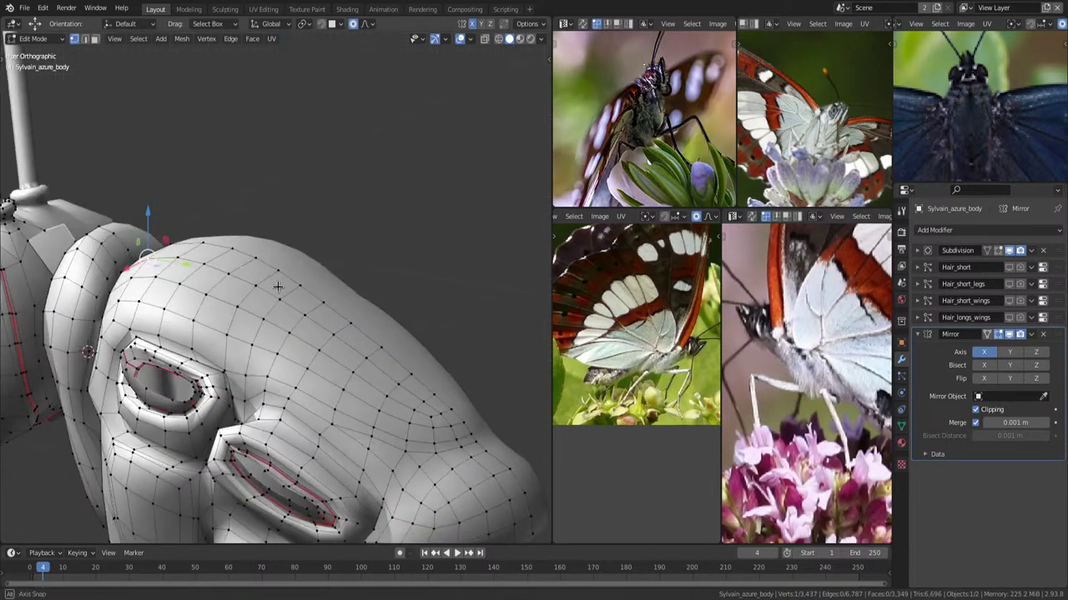
pyautogui.moveTo(165, 267); pyautogui.dragTo(359, 300, button='middle')
pyautogui.keyDown('ctrl'); pyautogui.click(414, 402); pyautogui.keyUp('ctrl')
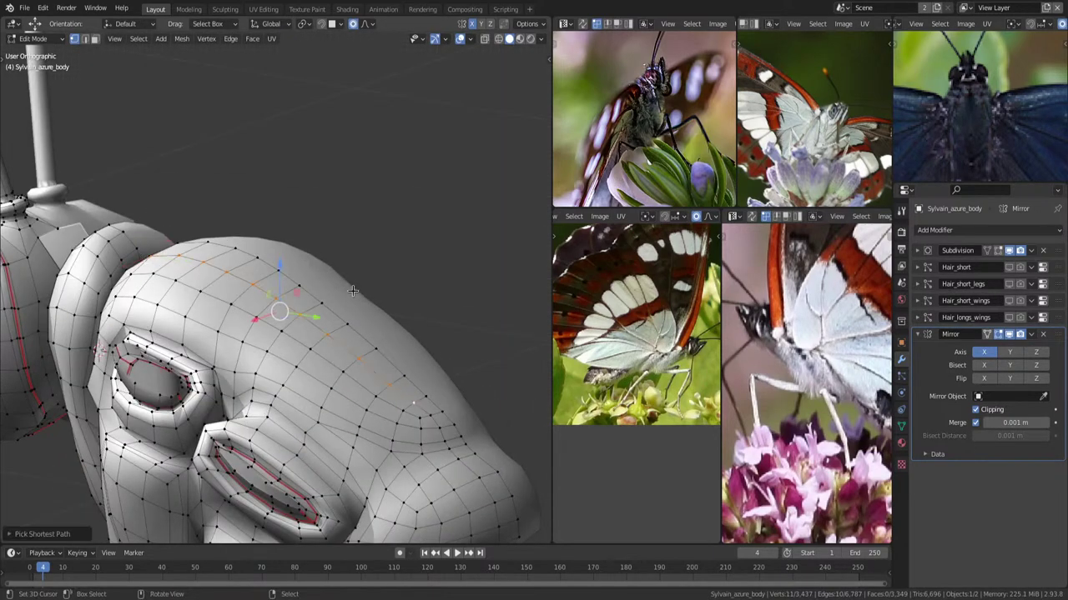
pyautogui.press('g')
pyautogui.press('Escape')
pyautogui.press('o')
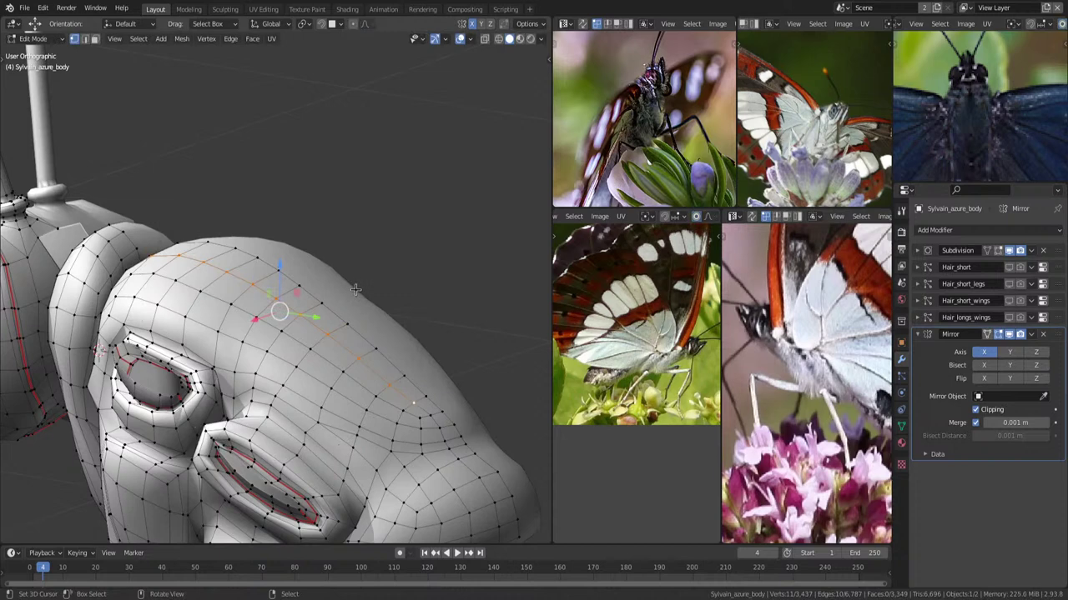
pyautogui.press('g')
pyautogui.press('g')
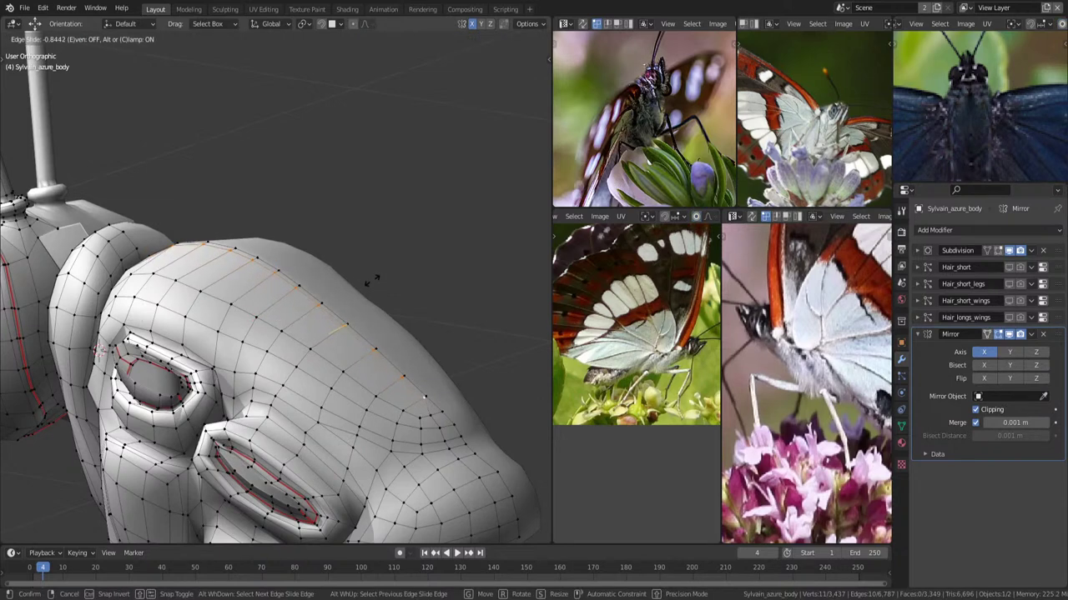
pyautogui.click(372, 279)
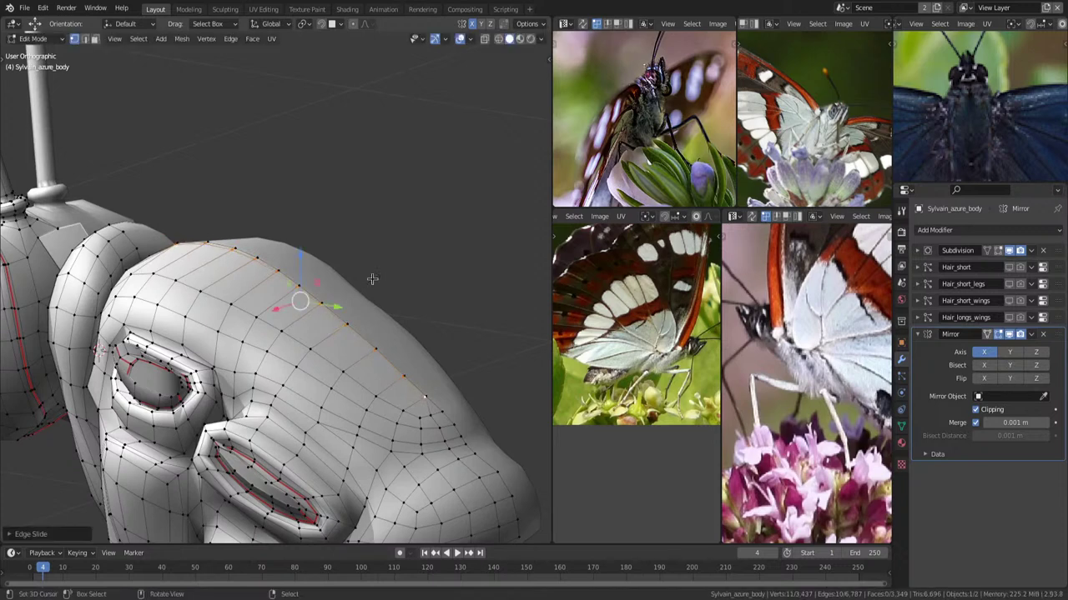
# Shift the loop along X, rotate it slightly around Z, and check the result in Object Mode.
pyautogui.moveTo(281, 308); pyautogui.dragTo(267, 320)
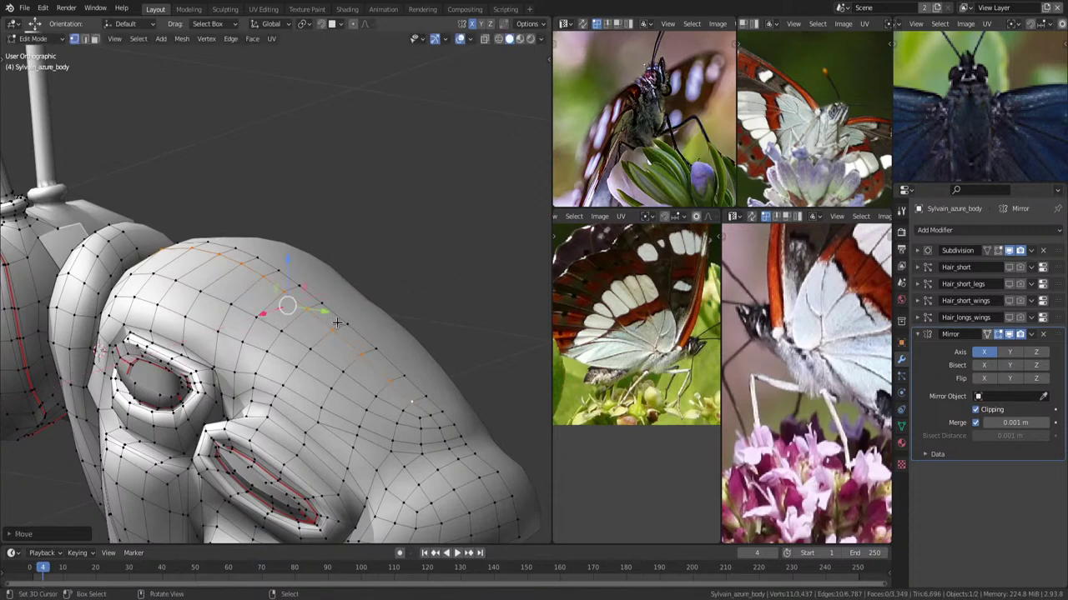
pyautogui.moveTo(267, 321); pyautogui.dragTo(384, 381, button='middle')
pyautogui.press('r')
pyautogui.press('z')
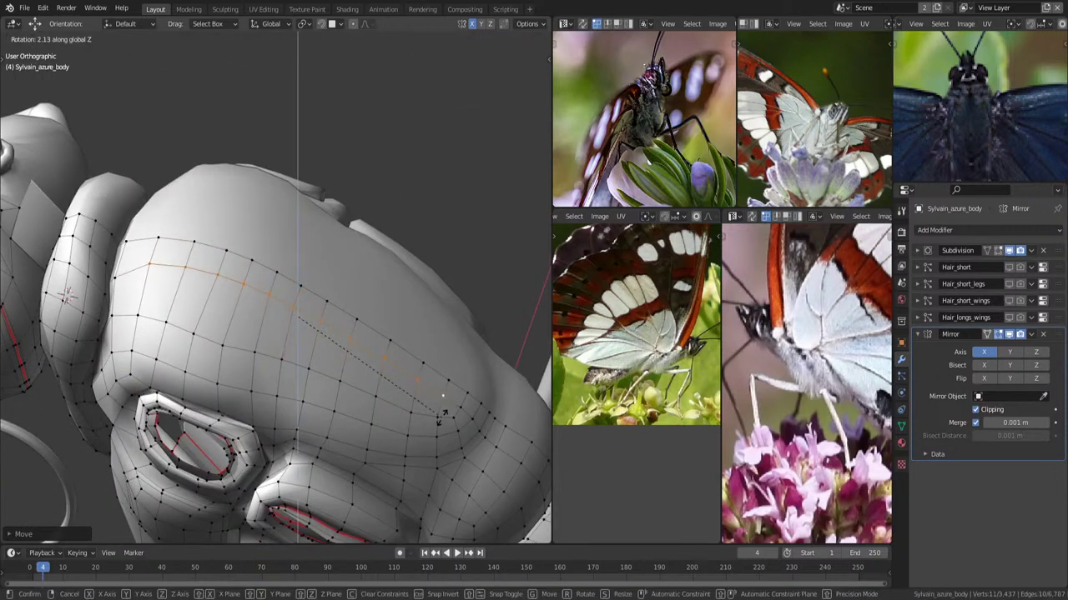
pyautogui.click(443, 413)
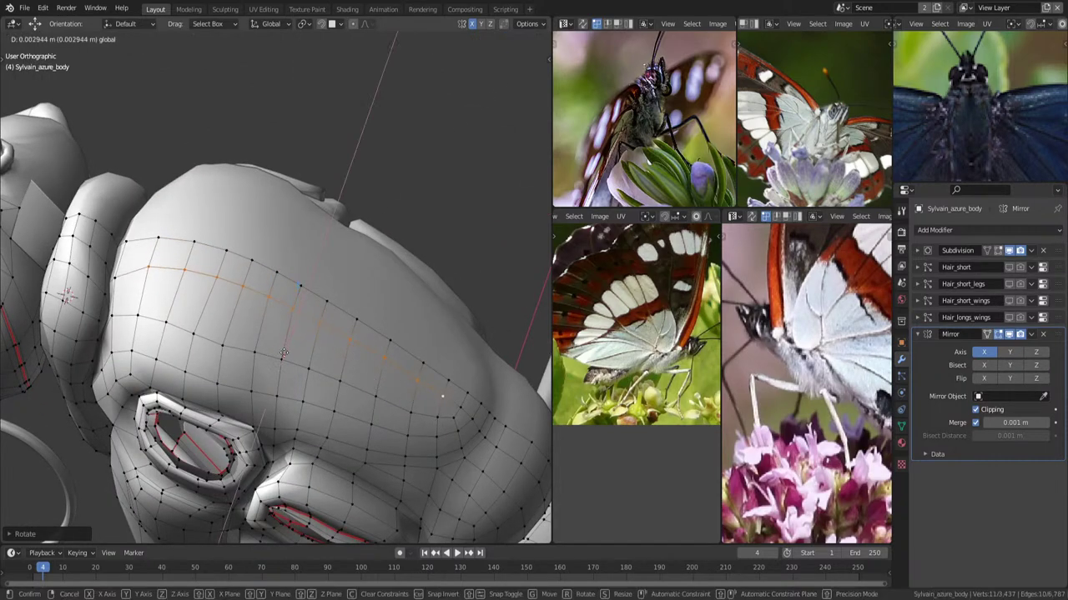
pyautogui.press('Tab')
pyautogui.moveTo(375, 341)
pyautogui.mouseDown(button='middle')
pyautogui.moveTo(319, 274)
pyautogui.moveTo(285, 258)
pyautogui.moveTo(435, 350)
pyautogui.moveTo(387, 283)
pyautogui.moveTo(319, 274)
pyautogui.moveTo(350, 285)
pyautogui.moveTo(294, 297)
pyautogui.mouseUp(button='middle')
pyautogui.press('Tab')
# Slide the lower-thorax vertex path twice near the neck, then shift it along X.
pyautogui.keyDown('ctrl'); pyautogui.click(371, 371); pyautogui.keyUp('ctrl')
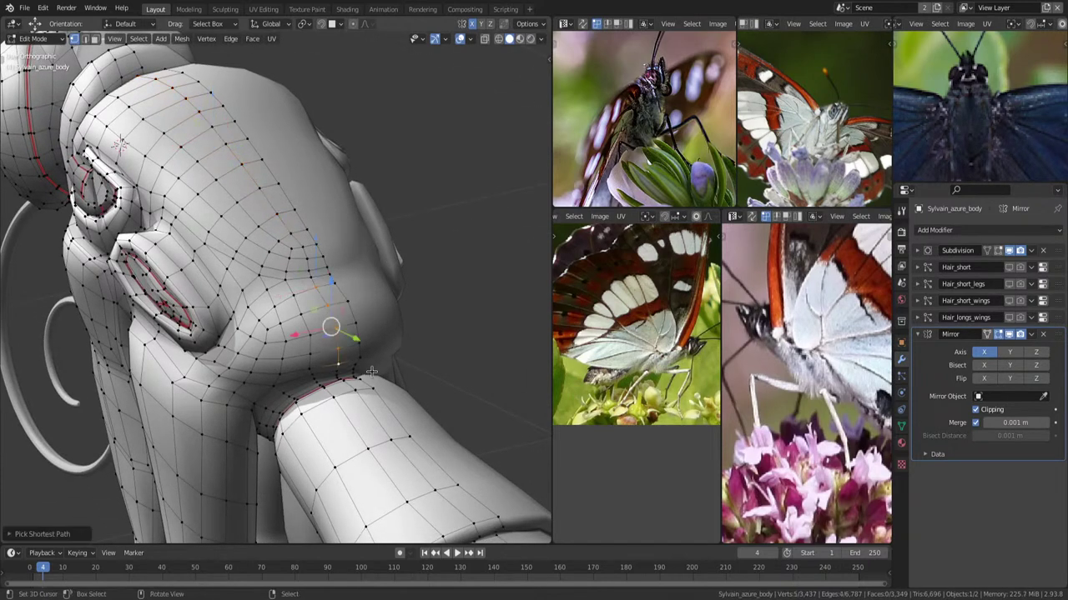
pyautogui.press('g')
pyautogui.press('g')
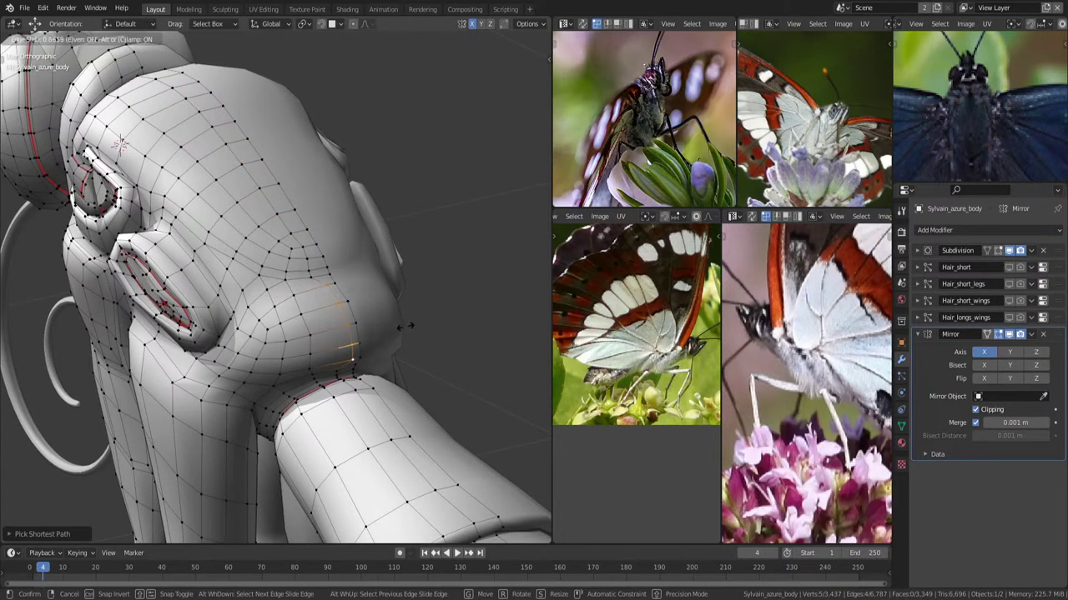
pyautogui.click(425, 315)
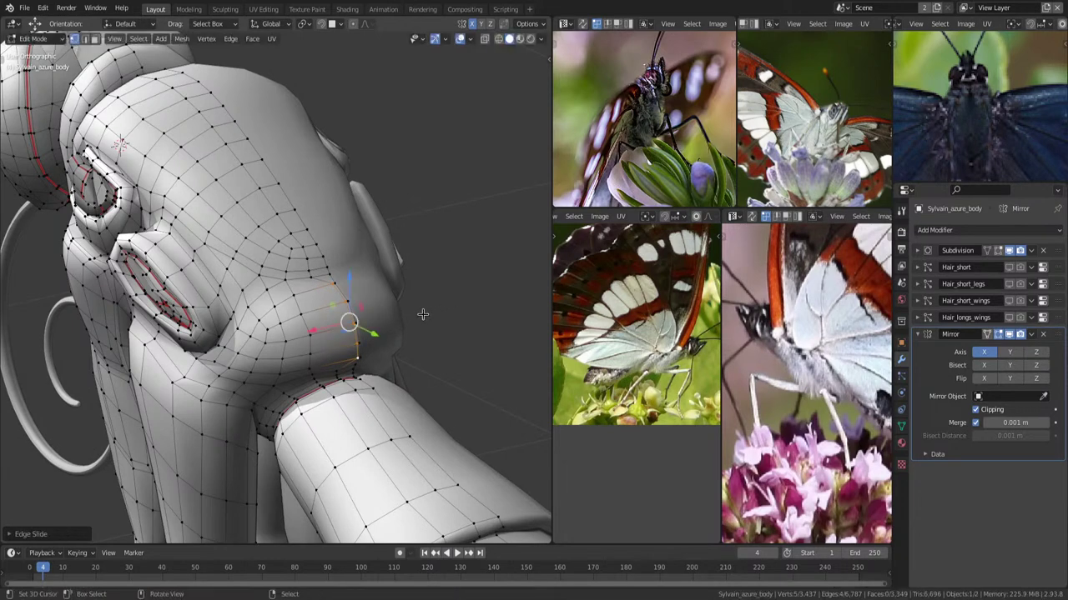
pyautogui.press('g')
pyautogui.press('g')
pyautogui.click(414, 319)
pyautogui.press('g')
pyautogui.press('x')
pyautogui.click(403, 313)
# Leave Edit Mode and orbit and zoom around the whole insect model.
pyautogui.press('Tab')
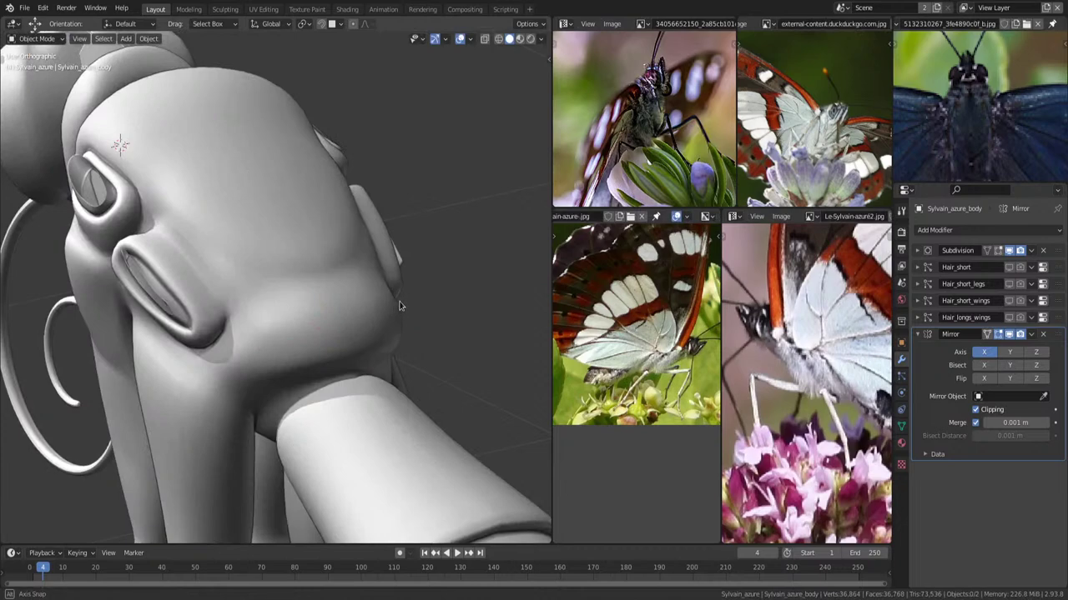
pyautogui.moveTo(402, 312)
pyautogui.mouseDown(button='middle')
pyautogui.moveTo(432, 317)
pyautogui.moveTo(407, 340)
pyautogui.mouseUp(button='middle')
pyautogui.moveTo(414, 281)
pyautogui.mouseDown(button='middle')
pyautogui.moveTo(377, 341)
pyautogui.moveTo(410, 318)
pyautogui.moveTo(365, 305)
pyautogui.moveTo(417, 233)
pyautogui.moveTo(427, 337)
pyautogui.moveTo(448, 333)
pyautogui.mouseUp(button='middle')
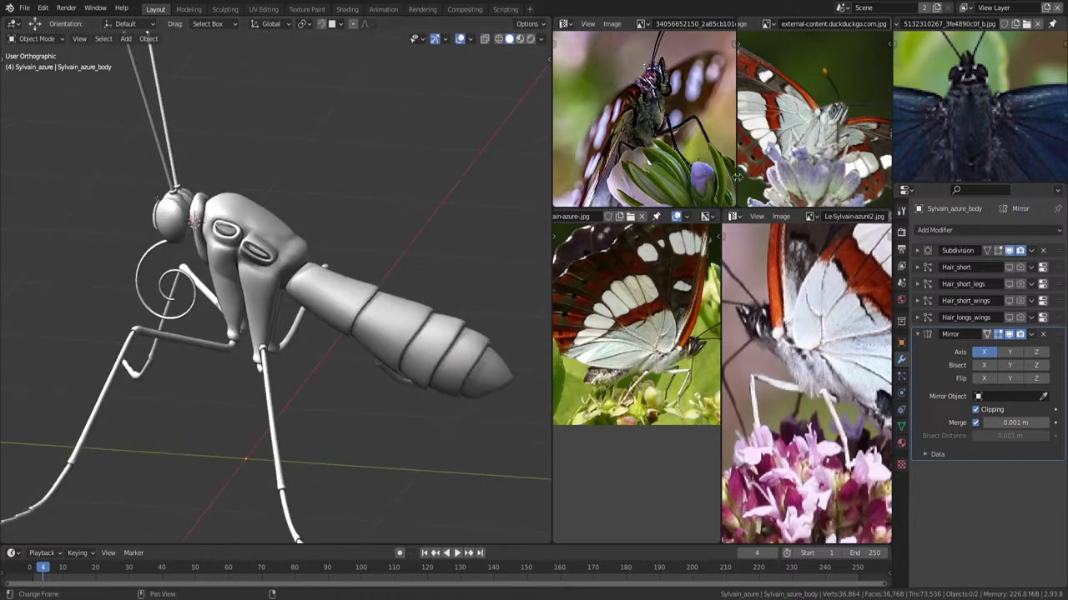
pyautogui.scroll(2, 1009, 106)
pyautogui.scroll(3, 1010, 106)
pyautogui.scroll(-1, 1009, 107)
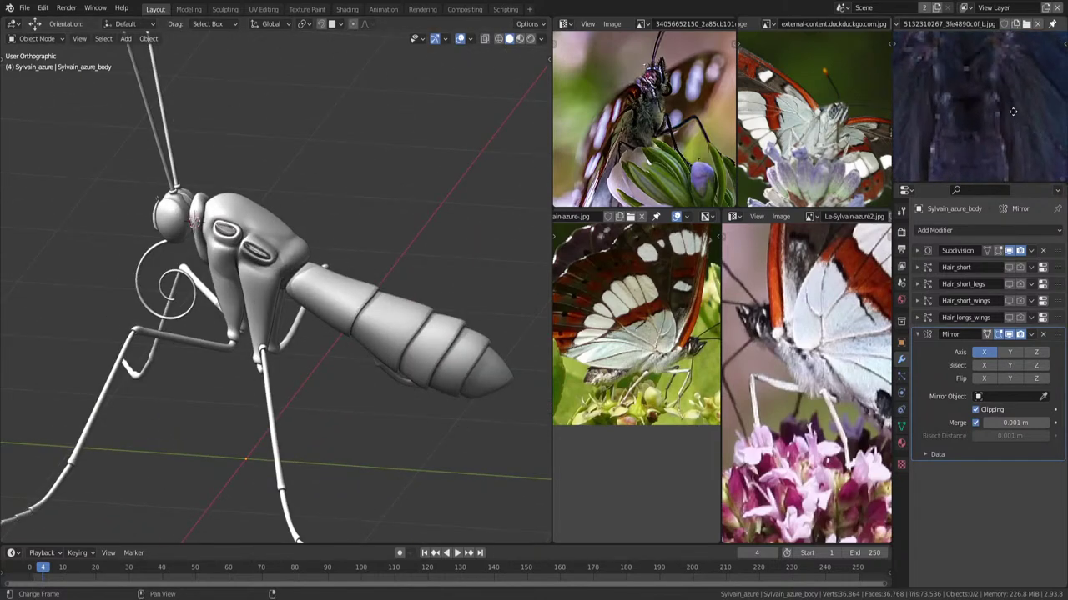
pyautogui.scroll(-2, 1010, 107)
pyautogui.scroll(1, 644, 389)
pyautogui.scroll(2, 644, 388)
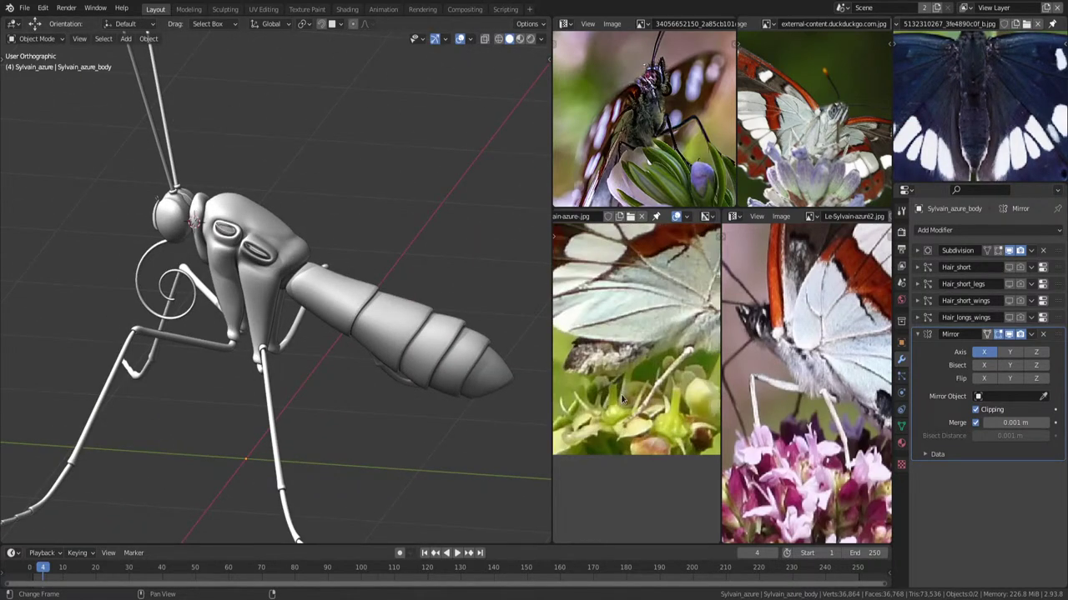
pyautogui.scroll(1, 644, 388)
pyautogui.scroll(1, 644, 389)
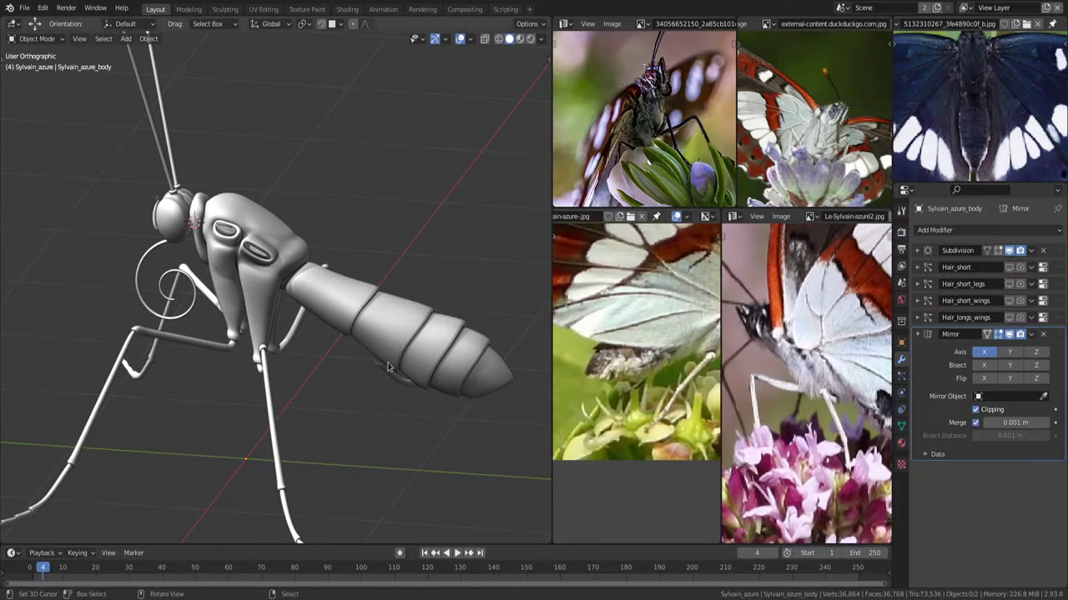
# Switch to Right view, zoom the reference photos to compare, and select the body.
pyautogui.press('KP_3')
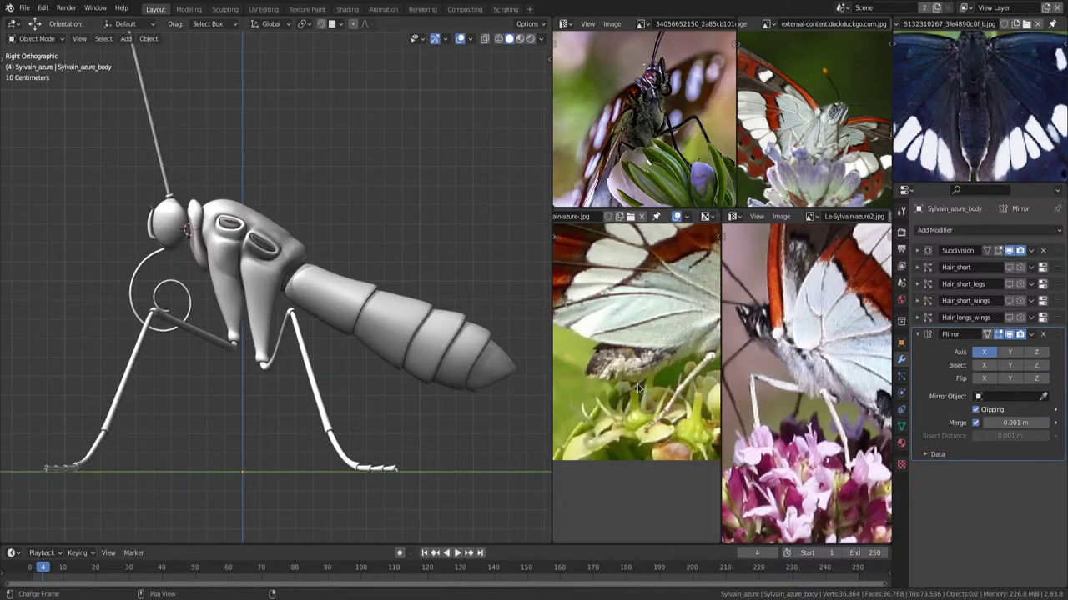
pyautogui.scroll(-1, 716, 389)
pyautogui.scroll(-2, 716, 388)
pyautogui.scroll(1, 834, 407)
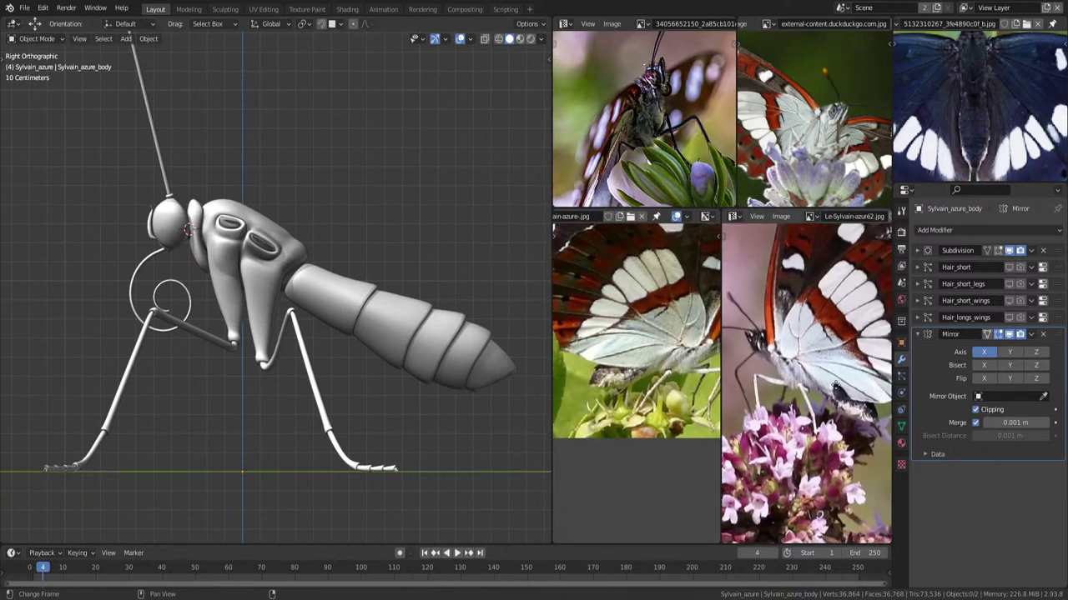
pyautogui.scroll(1, 836, 408)
pyautogui.scroll(1, 839, 414)
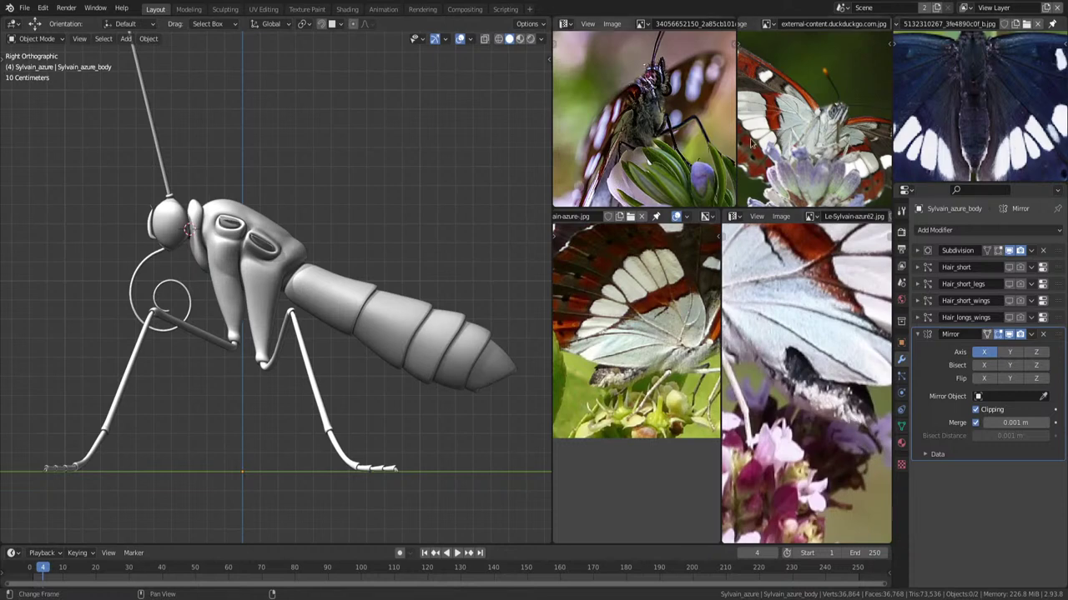
pyautogui.scroll(-1, 813, 125)
pyautogui.scroll(-1, 667, 146)
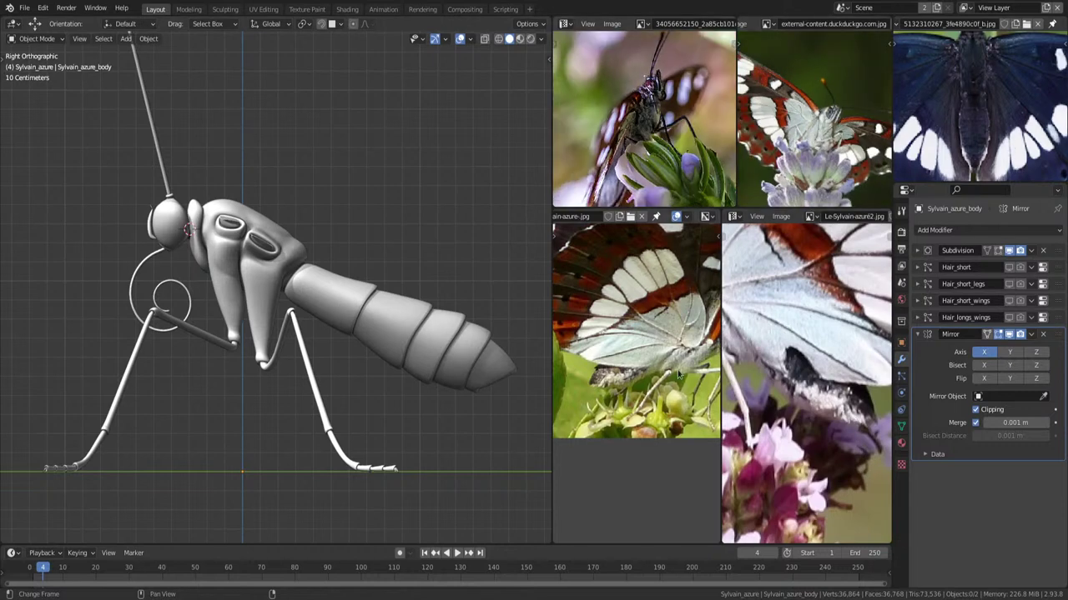
pyautogui.scroll(-1, 674, 358)
pyautogui.scroll(1, 667, 363)
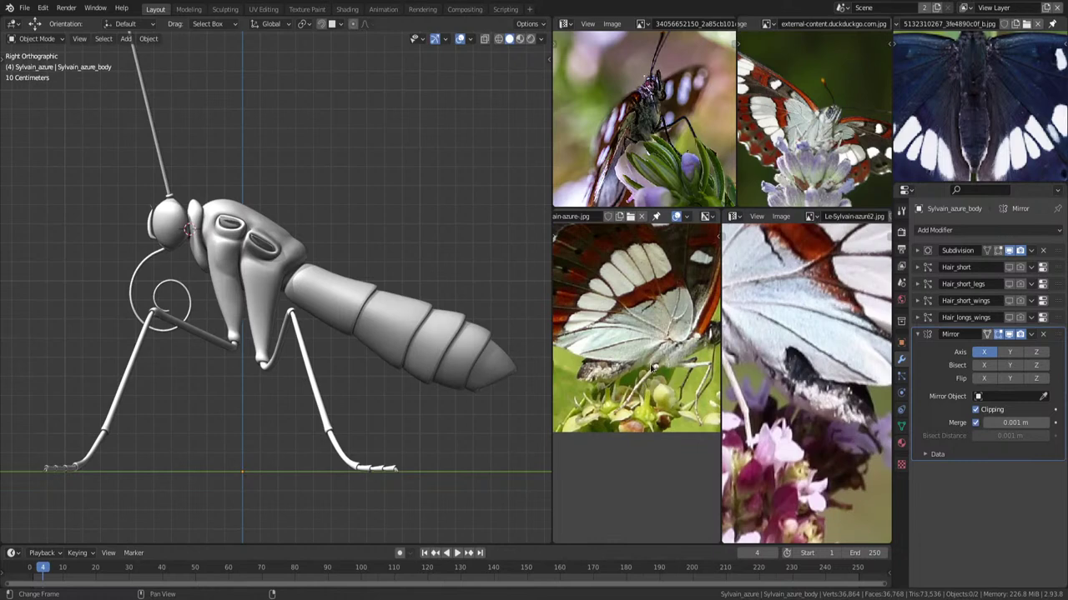
pyautogui.click(457, 355)
# Nudge selected abdomen vertices about 2 cm with proportional editing on so the surface follows.
pyautogui.press('Tab')
pyautogui.click(358, 340)
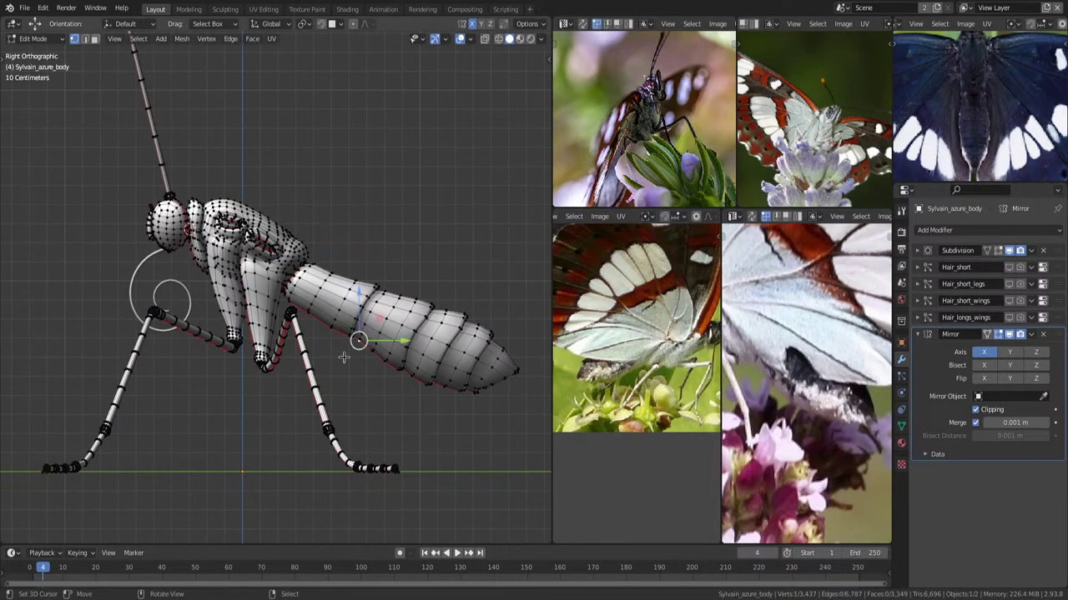
pyautogui.press('o')
pyautogui.press('g')
pyautogui.scroll(-3, 407, 319)
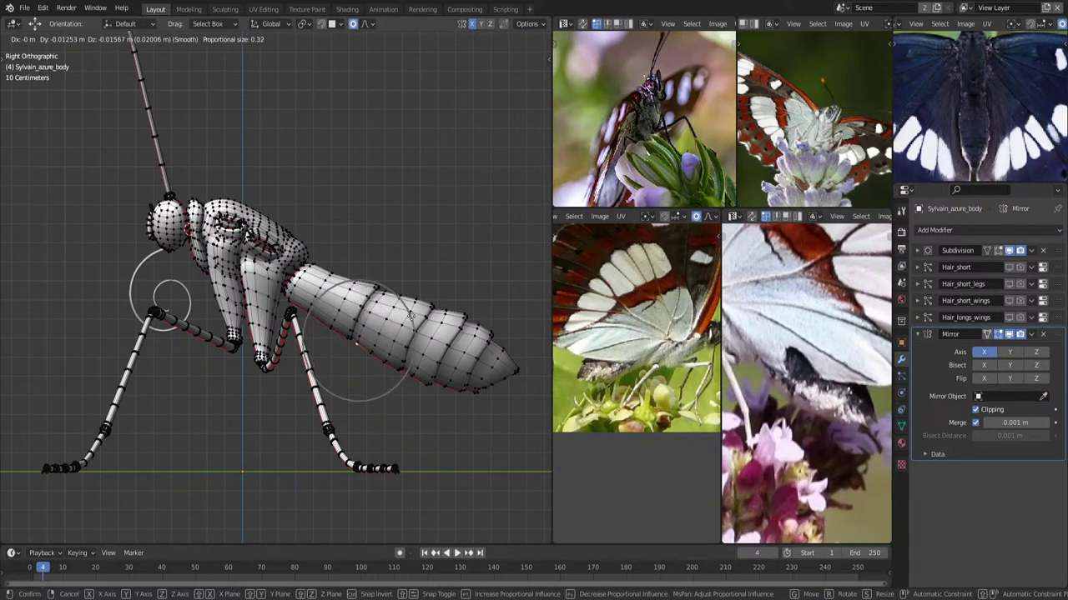
pyautogui.click(408, 317)
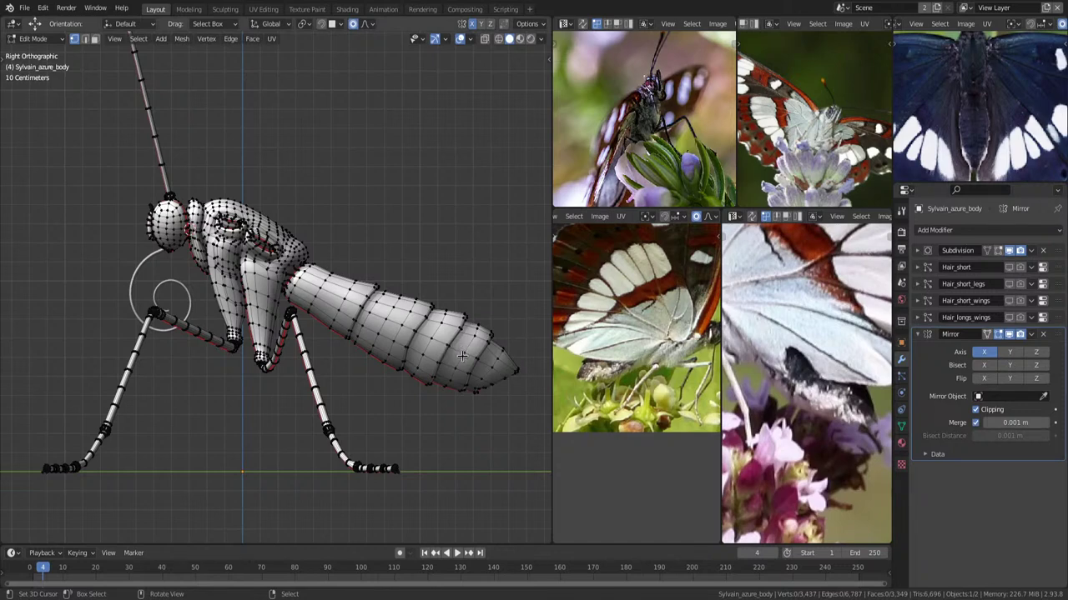
pyautogui.scroll(-2, 824, 334)
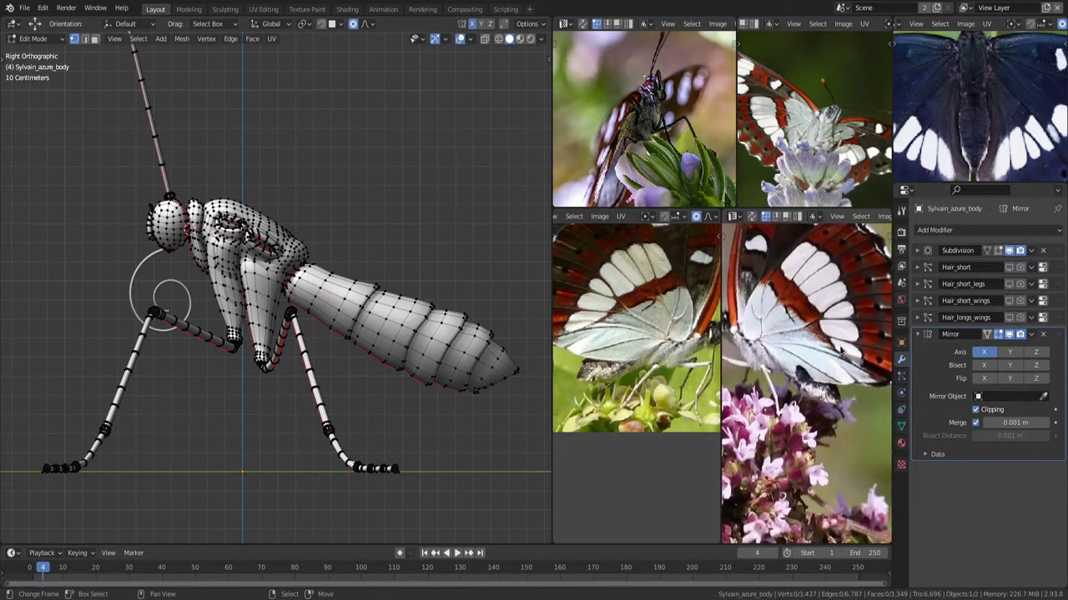
pyautogui.scroll(-2, 765, 386)
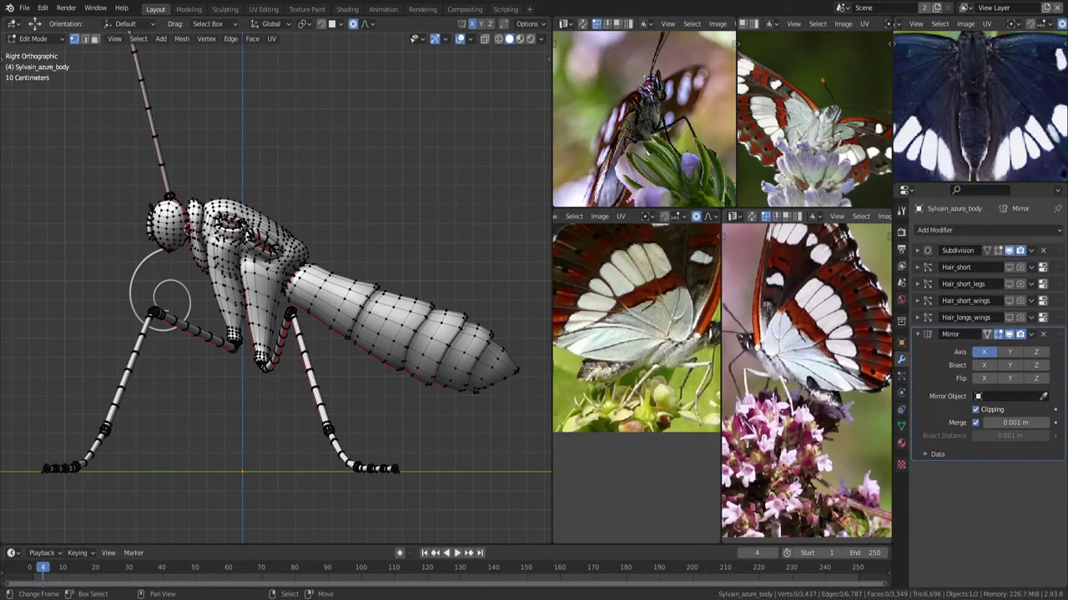
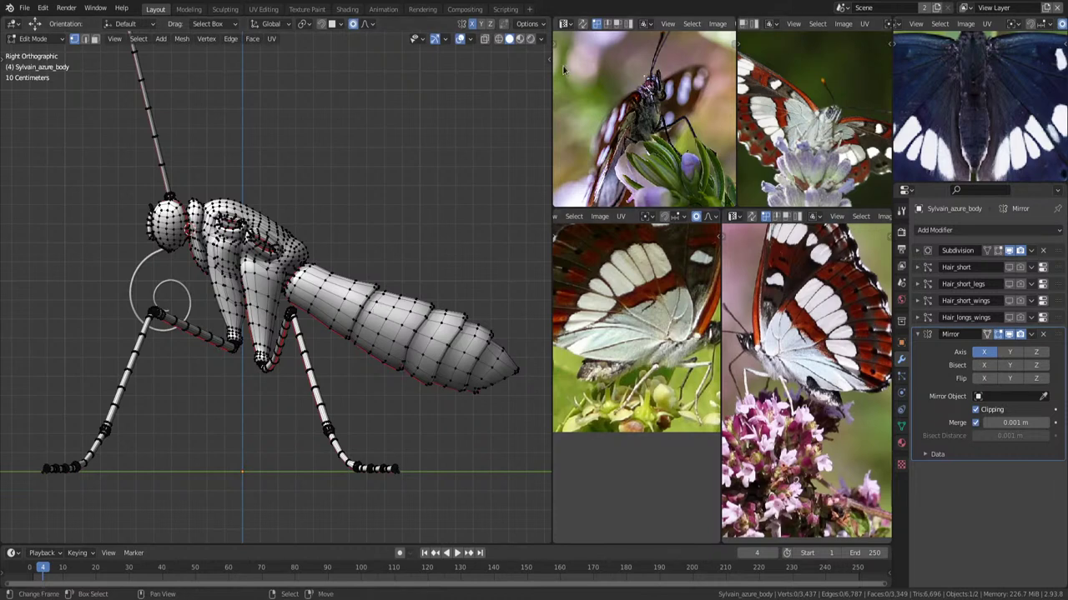
# Zoom and orbit onto the cheek beside the eye, then select the two cheek vertices to merge.
pyautogui.press('Tab')
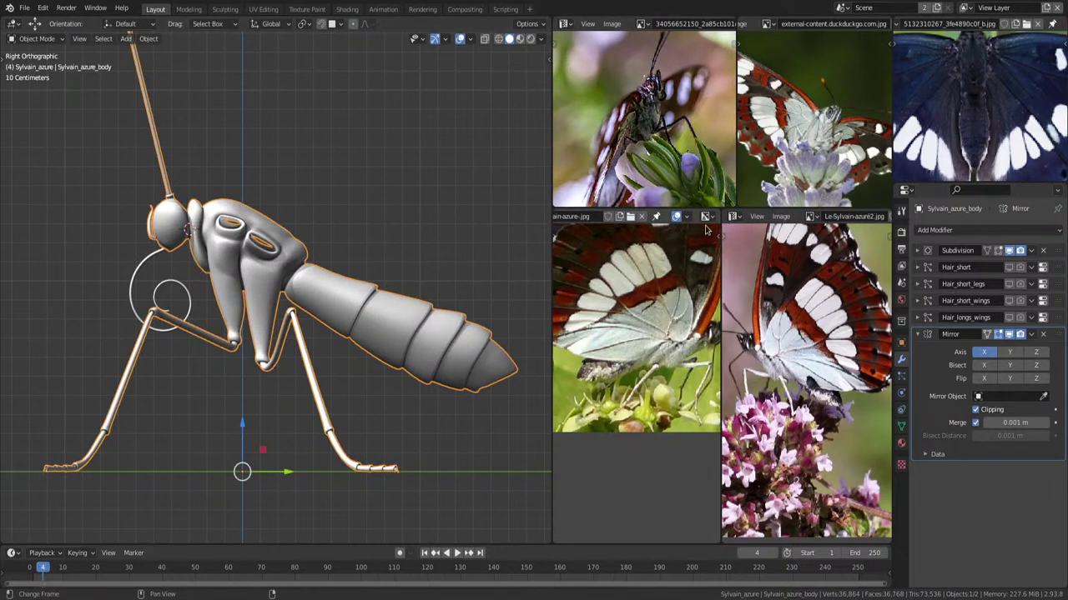
pyautogui.scroll(1, 817, 160)
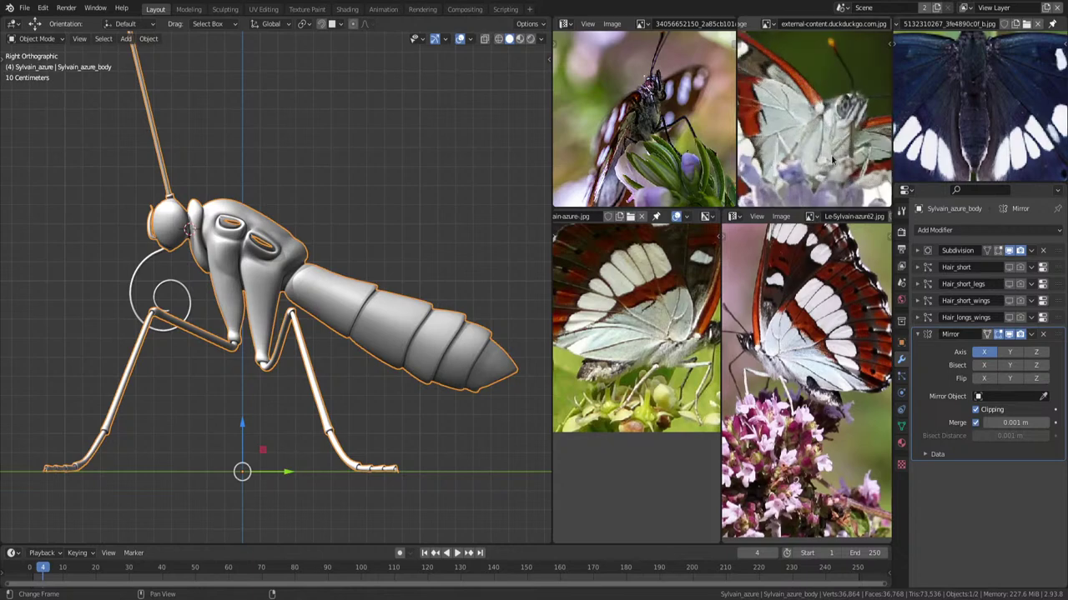
pyautogui.scroll(1, 830, 156)
pyautogui.press('Tab')
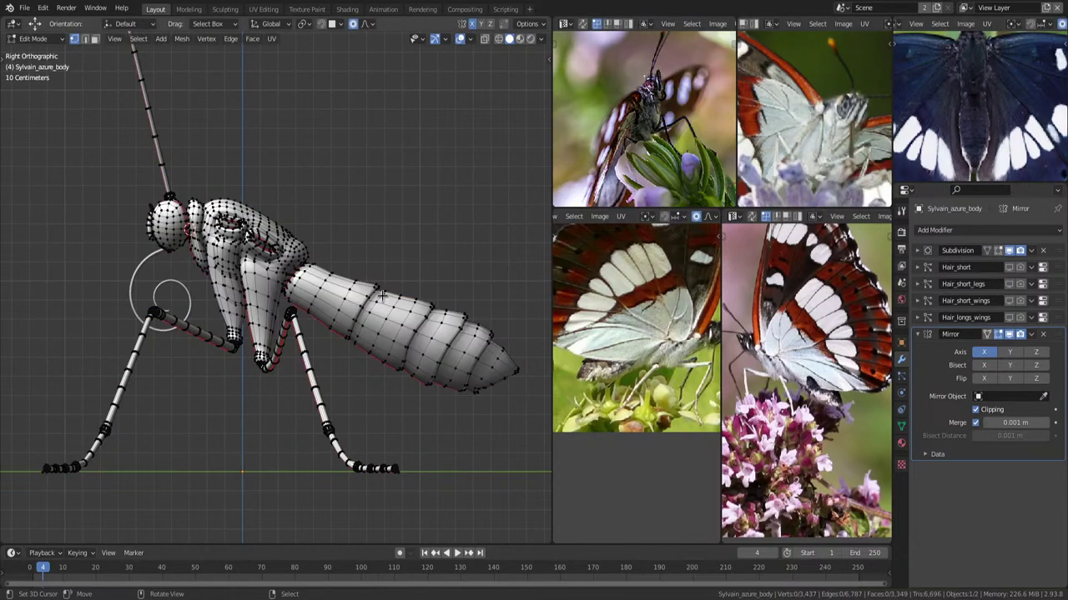
pyautogui.moveTo(382, 296); pyautogui.dragTo(341, 238, button='middle')
pyautogui.scroll(3, 341, 238)
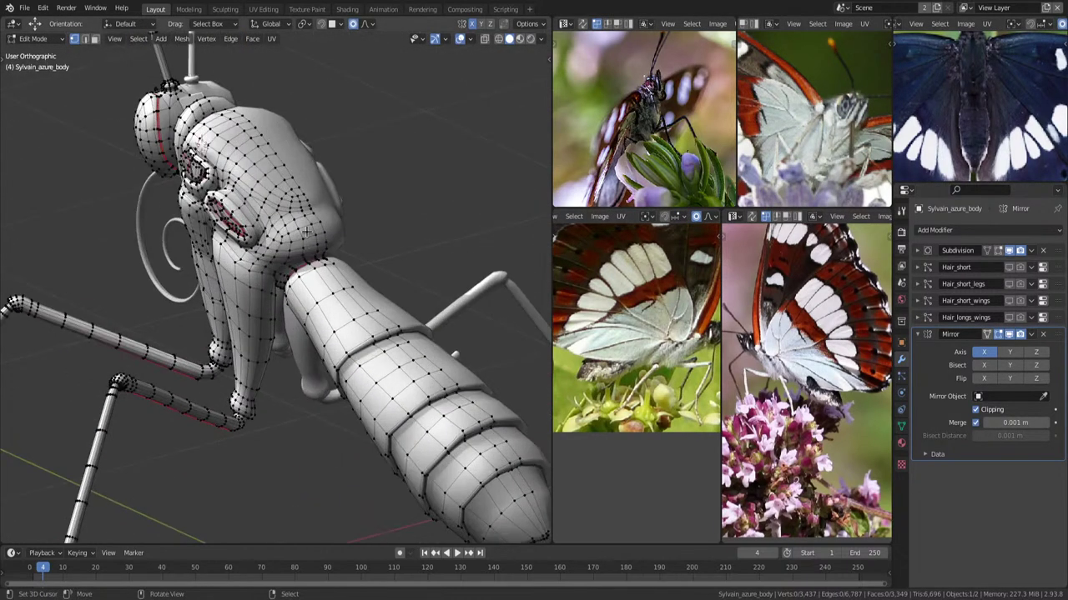
pyautogui.scroll(2, 341, 242)
pyautogui.scroll(2, 342, 259)
pyautogui.scroll(2, 340, 275)
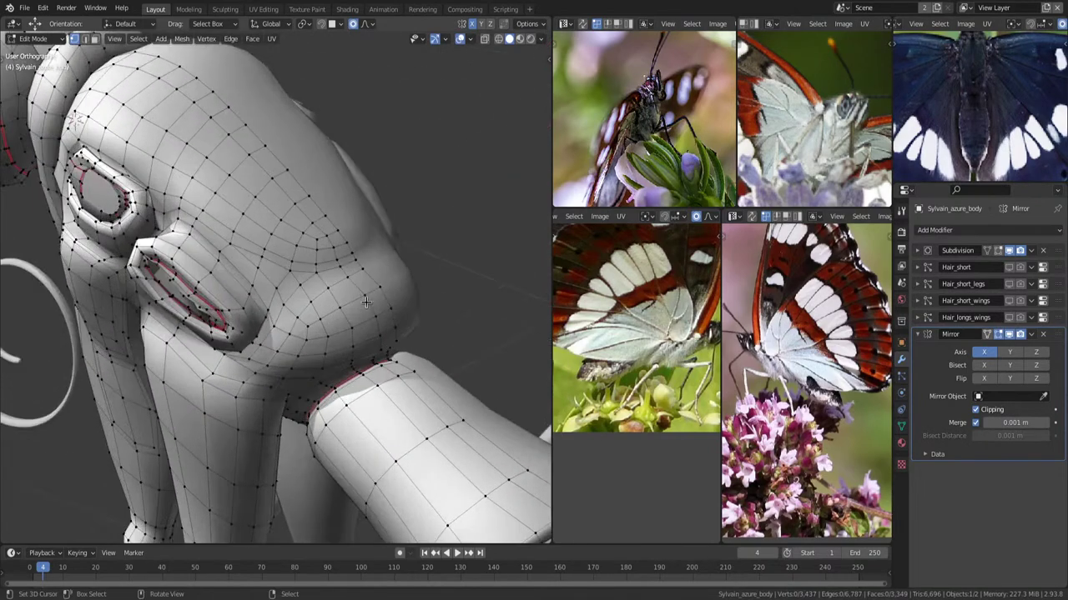
pyautogui.scroll(3, 341, 291)
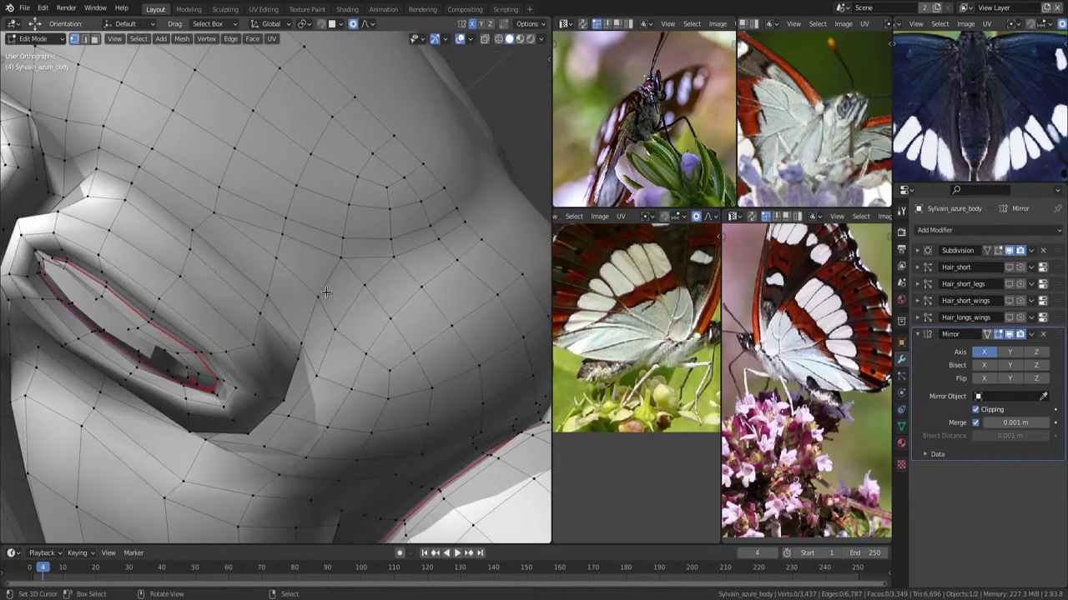
pyautogui.click(326, 291)
pyautogui.click(341, 291)
# Merge the two cheek vertices at center, then slide a vertex slightly down with proportional editing off.
pyautogui.press('m')
pyautogui.click(390, 359)
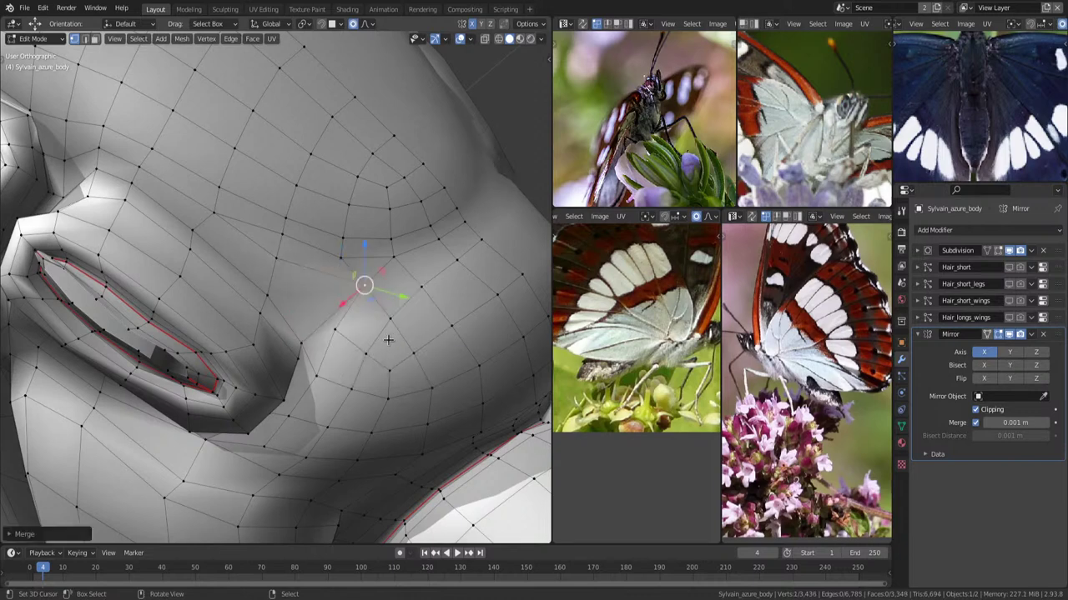
pyautogui.hotkey('shift', 'v')
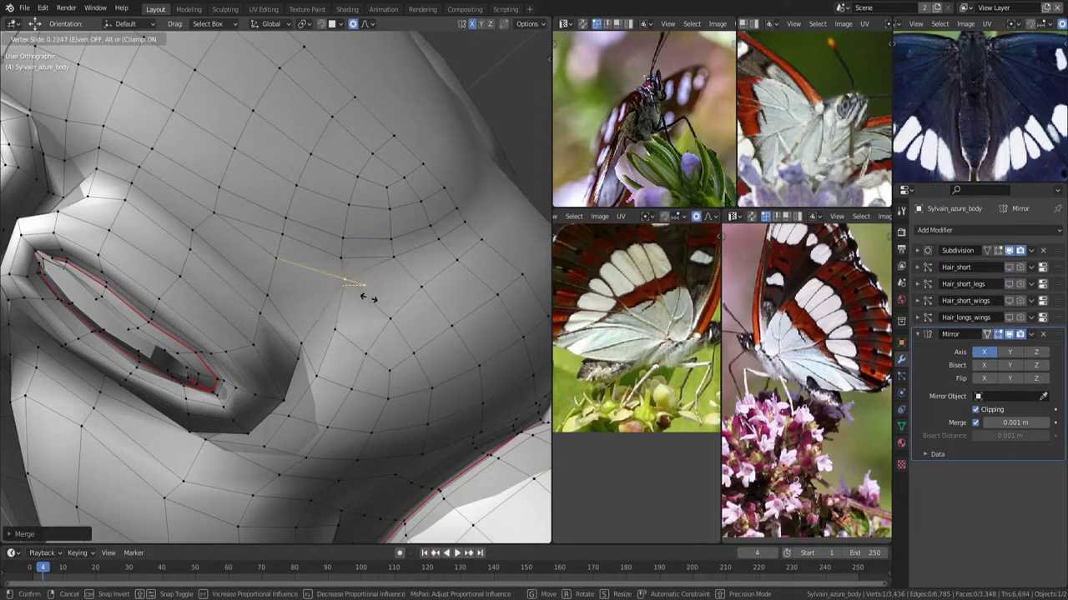
pyautogui.click(365, 297)
pyautogui.hotkey('shift', 'v')
pyautogui.rightClick(372, 298)
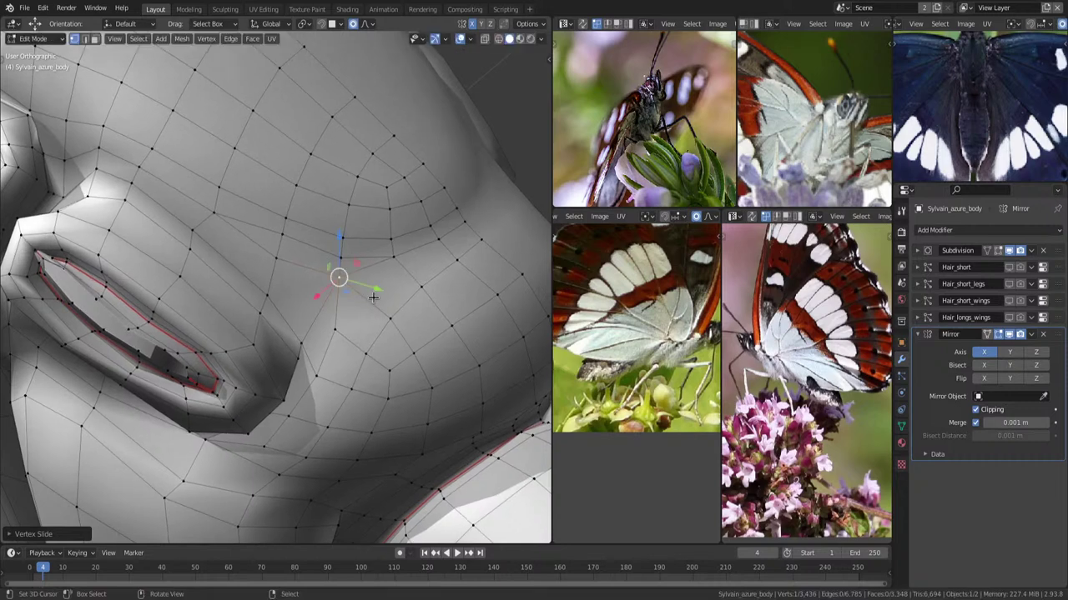
pyautogui.press('o')
pyautogui.hotkey('shift', 'v')
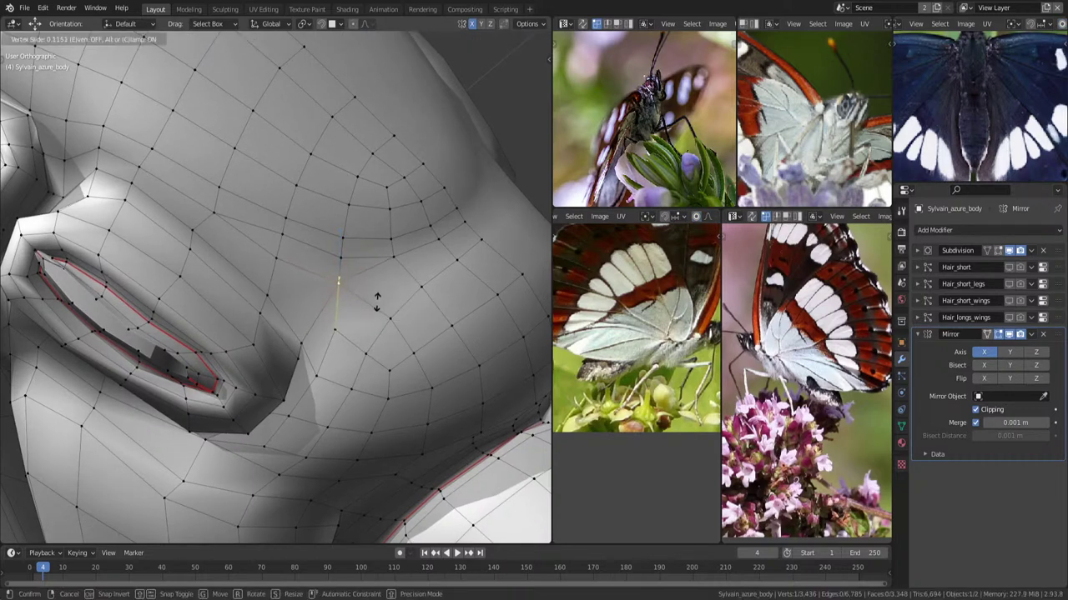
pyautogui.click(380, 301)
pyautogui.click(420, 290)
# Knife-cut a new edge across the cheek to the upper-right vertex and collapse the cut edges.
pyautogui.press('k')
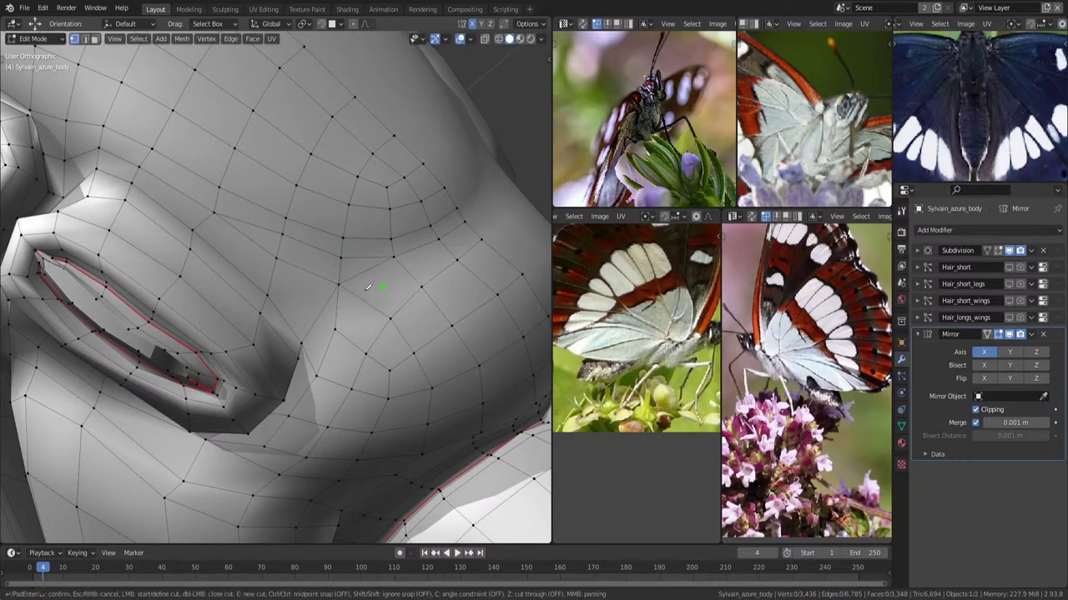
pyautogui.click(339, 284)
pyautogui.click(406, 270)
pyautogui.click(472, 232)
pyautogui.press('Return')
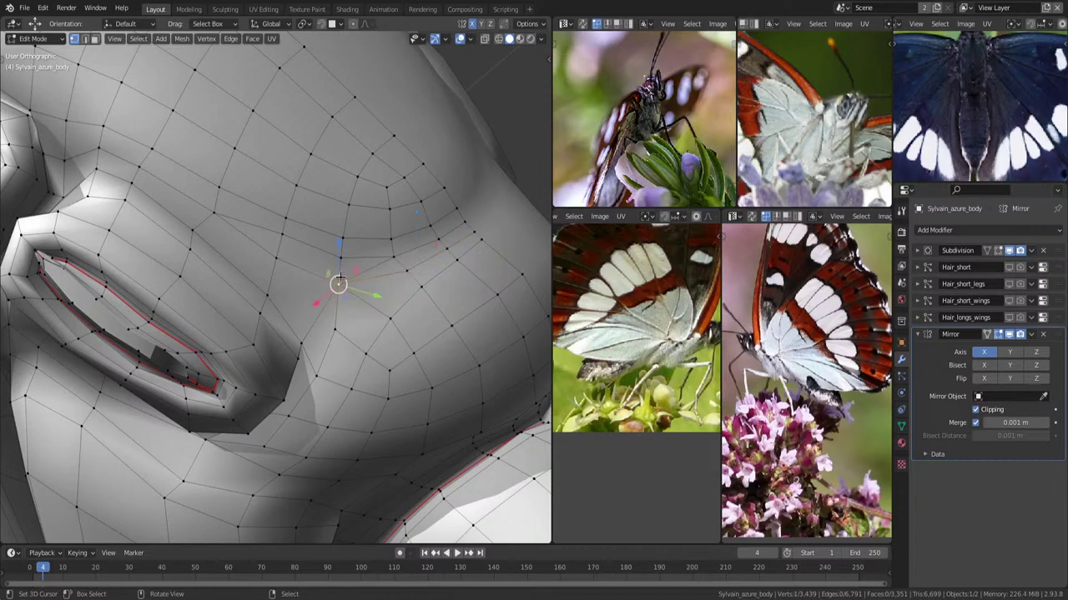
pyautogui.press('g')
pyautogui.click(436, 268)
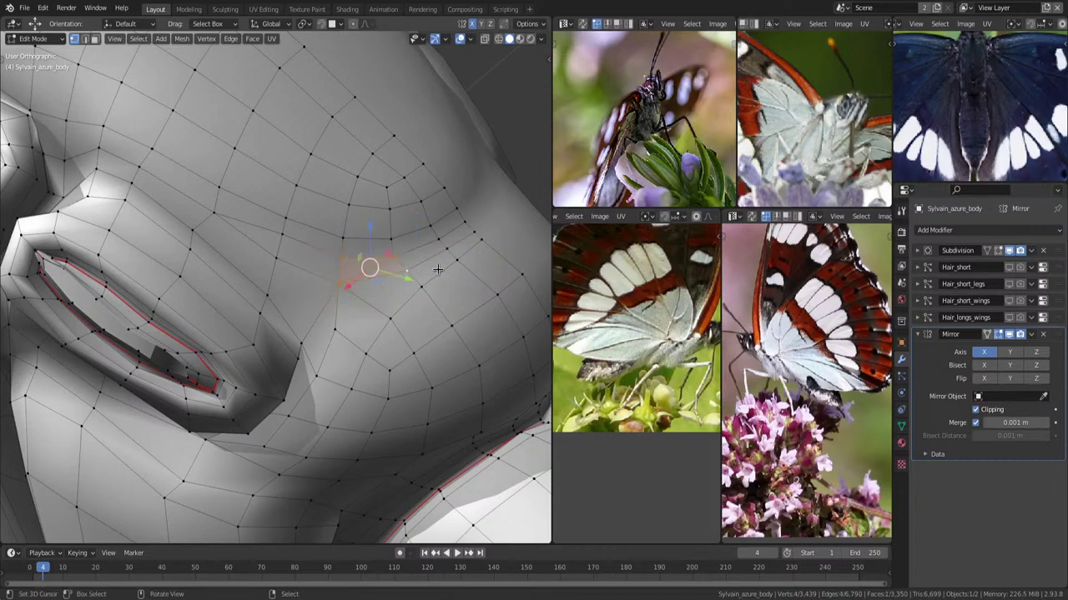
# Merge another pair of cheek vertices at their center.
pyautogui.hotkey('alt', 'a')
pyautogui.moveTo(438, 269); pyautogui.dragTo(415, 275, button='middle')
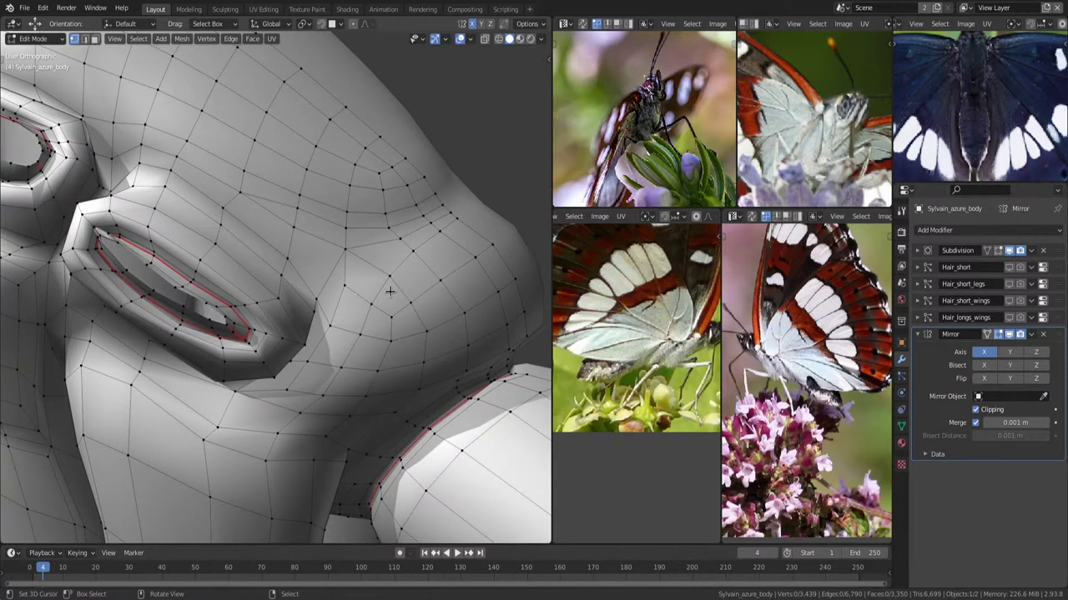
pyautogui.click(344, 285)
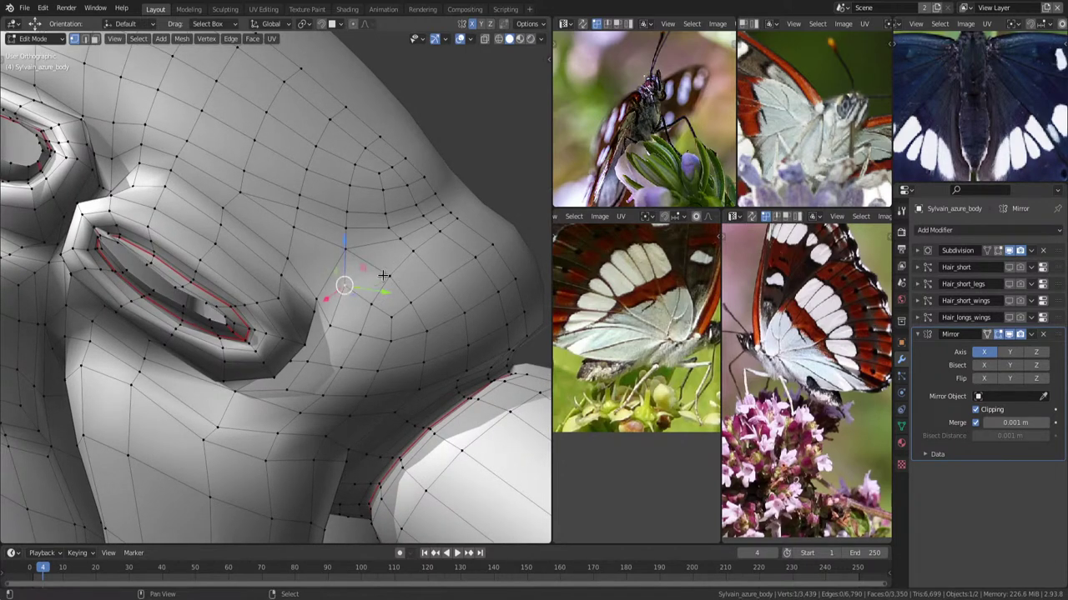
pyautogui.keyDown('shift'); pyautogui.click(389, 276); pyautogui.keyUp('shift')
pyautogui.press('m')
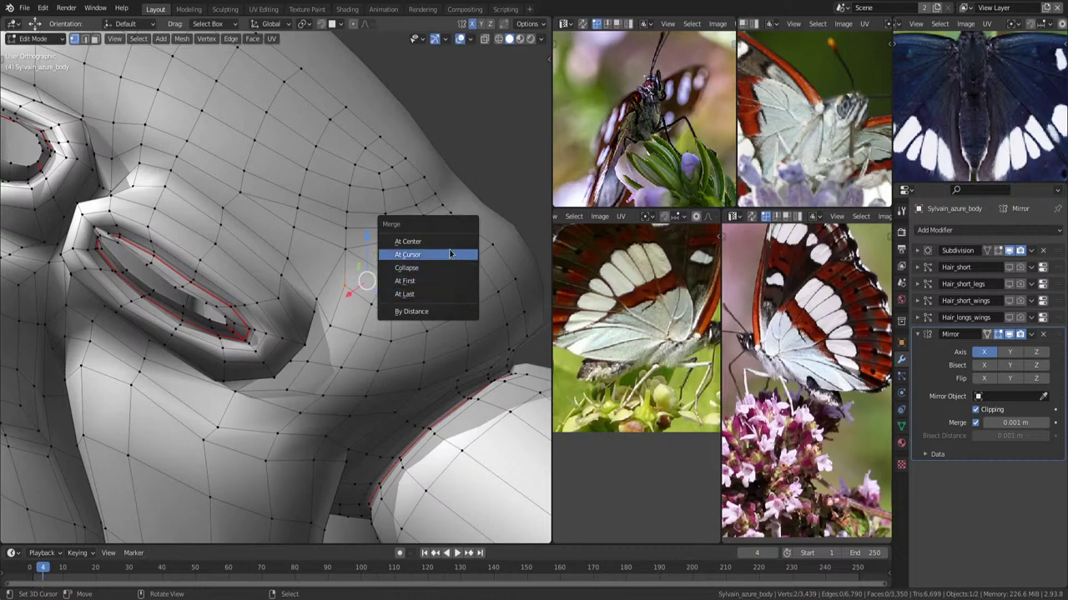
pyautogui.click(442, 241)
# Delete a cheek vertex, opening a hole beside the eye.
pyautogui.moveTo(432, 308); pyautogui.dragTo(425, 310, button='middle')
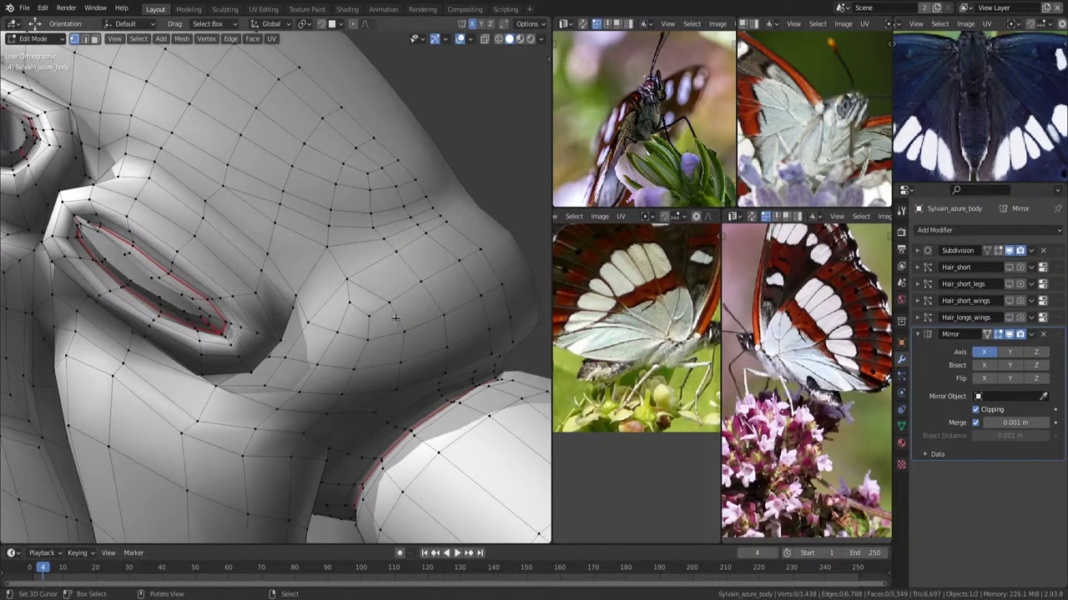
pyautogui.click(390, 302)
pyautogui.press('x')
pyautogui.click(448, 278)
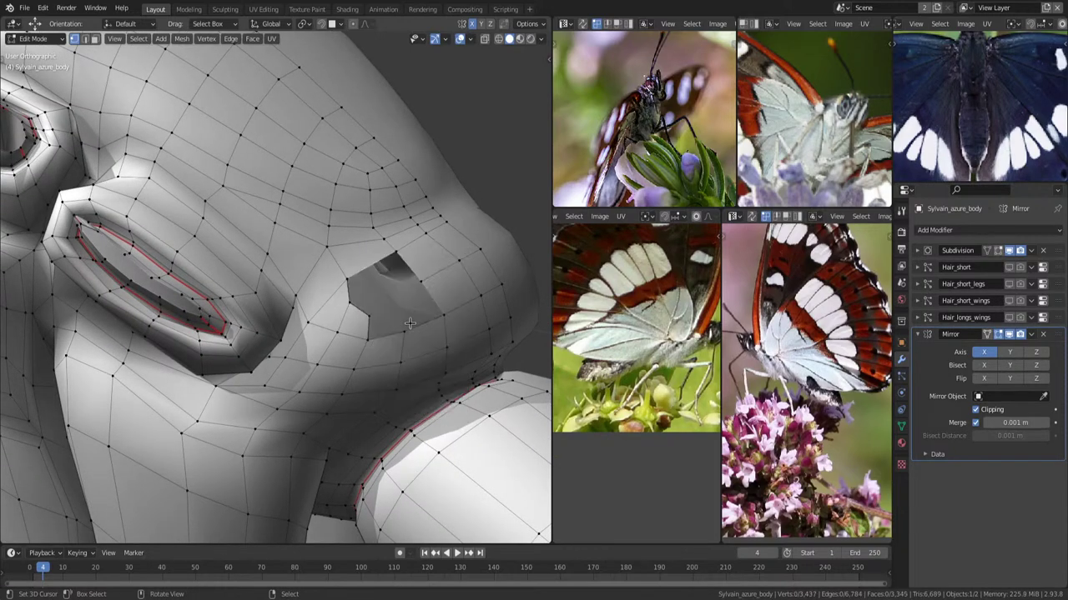
pyautogui.moveTo(447, 280); pyautogui.dragTo(464, 258, button='middle')
# Add an edge loop next to the new hole.
pyautogui.hotkey('ctrl', 'r')
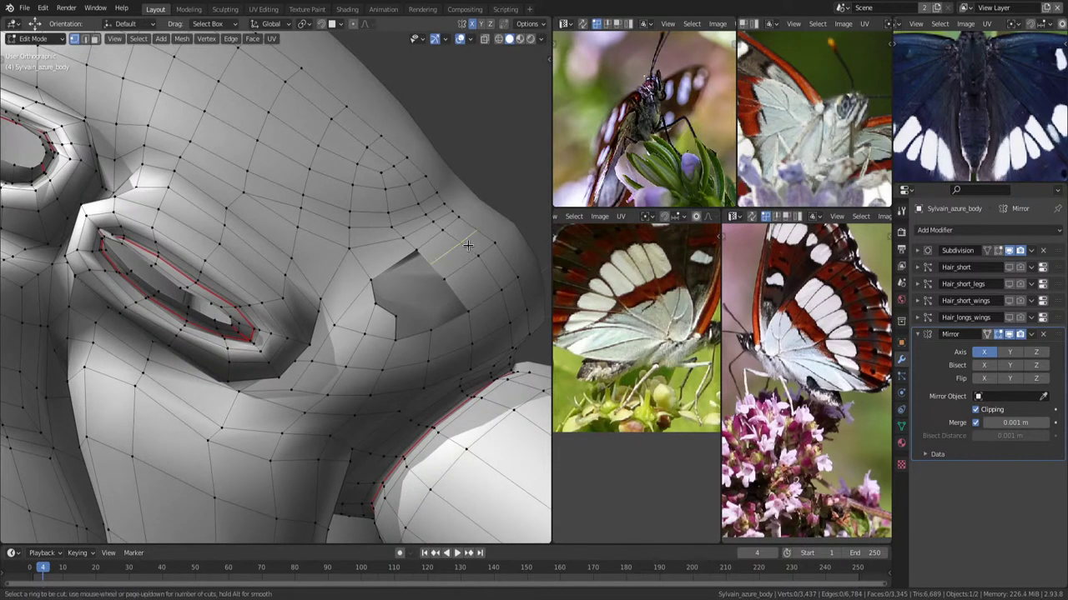
pyautogui.click(463, 252)
pyautogui.click(513, 203)
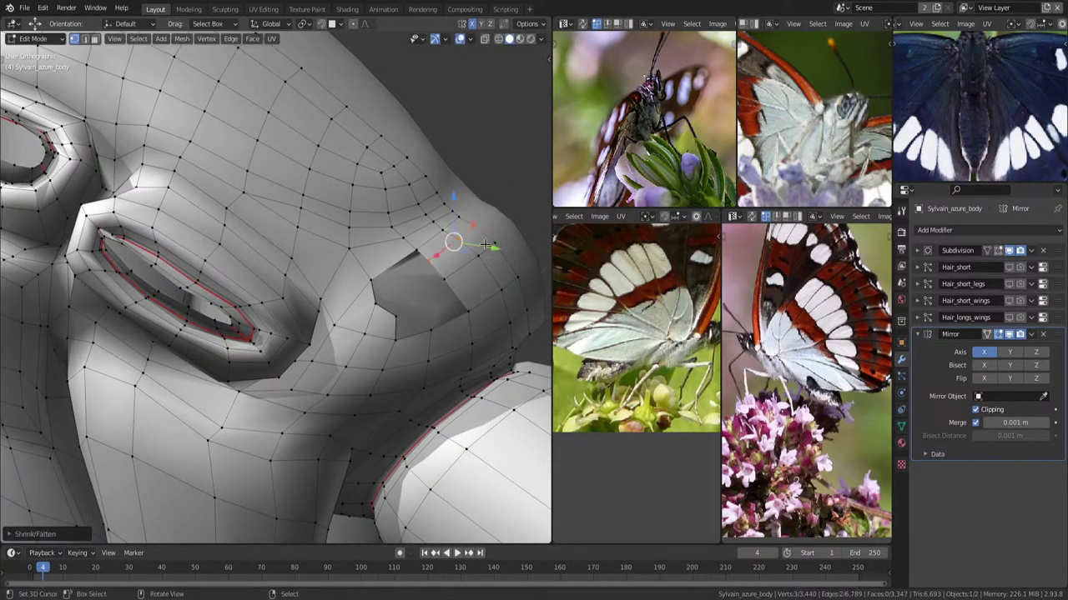
# Fill part of the hole with two new faces from the rim vertices.
pyautogui.moveTo(489, 245); pyautogui.dragTo(479, 262, button='middle')
pyautogui.click(412, 251)
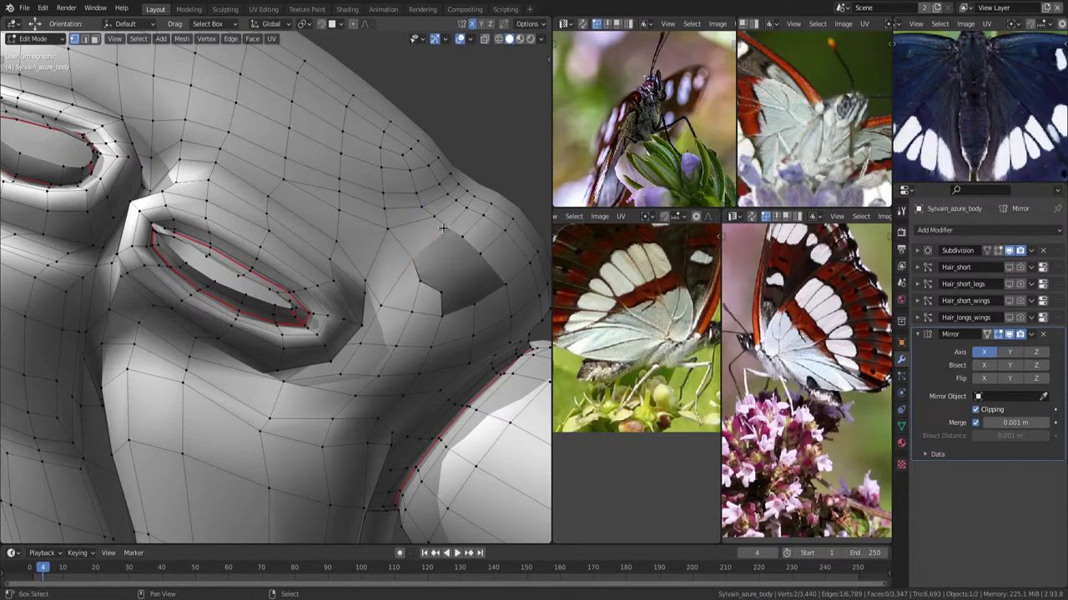
pyautogui.keyDown('shift'); pyautogui.click(449, 224); pyautogui.keyUp('shift')
pyautogui.press('f')
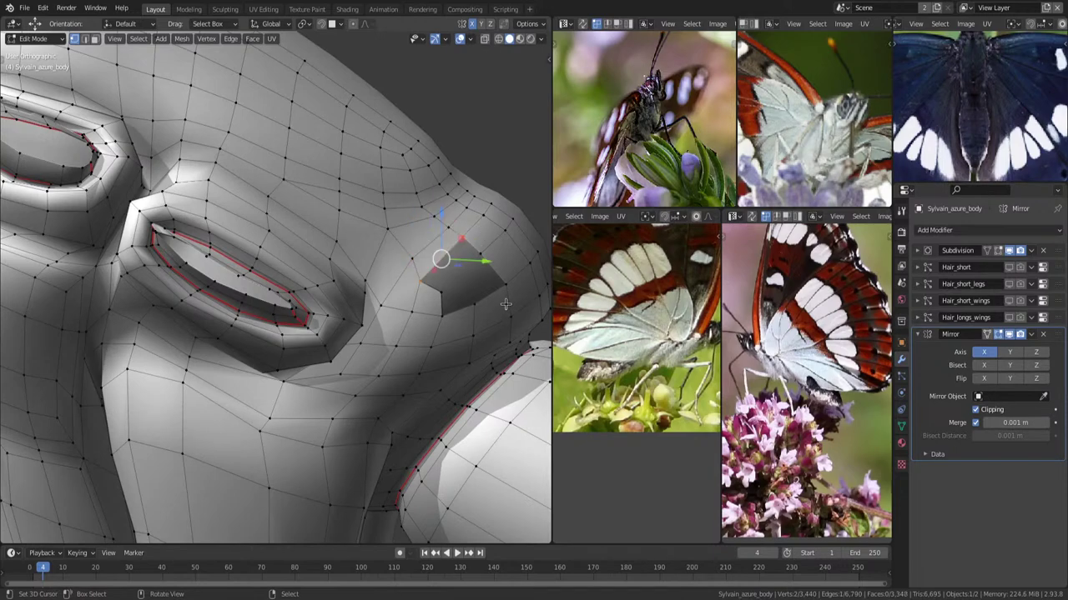
pyautogui.press('f')
pyautogui.moveTo(506, 304); pyautogui.dragTo(399, 313, button='middle')
pyautogui.hotkey('alt', 'a')
# Edge-slide two edges around the hole's left corner into place.
pyautogui.moveTo(287, 249); pyautogui.dragTo(286, 257, button='middle')
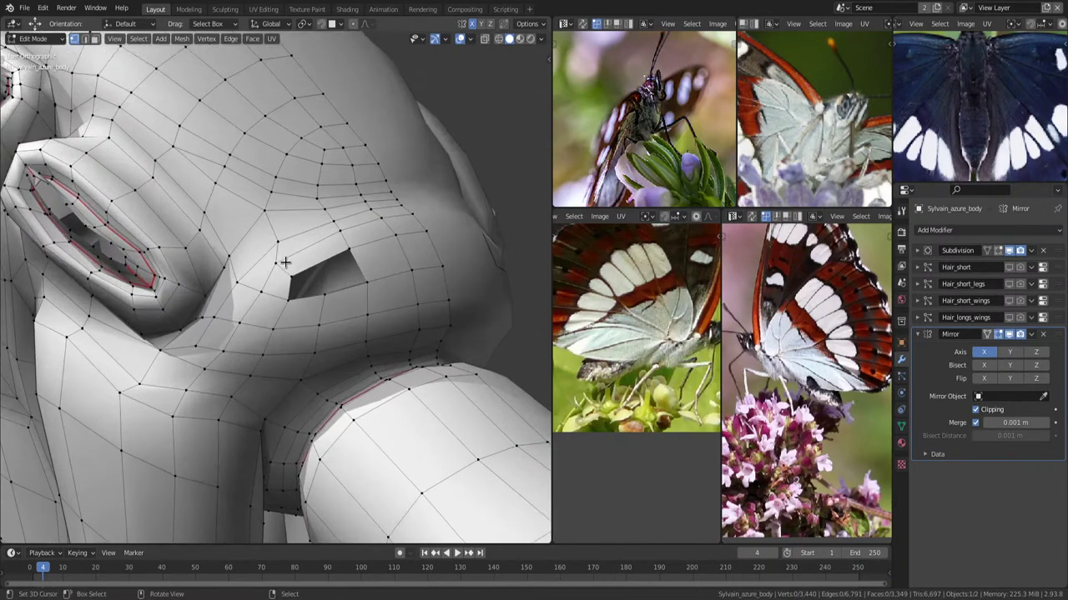
pyautogui.scroll(2, 286, 261)
pyautogui.click(288, 275)
pyautogui.keyDown('shift'); pyautogui.click(292, 267); pyautogui.keyUp('shift')
pyautogui.press('g')
pyautogui.press('g')
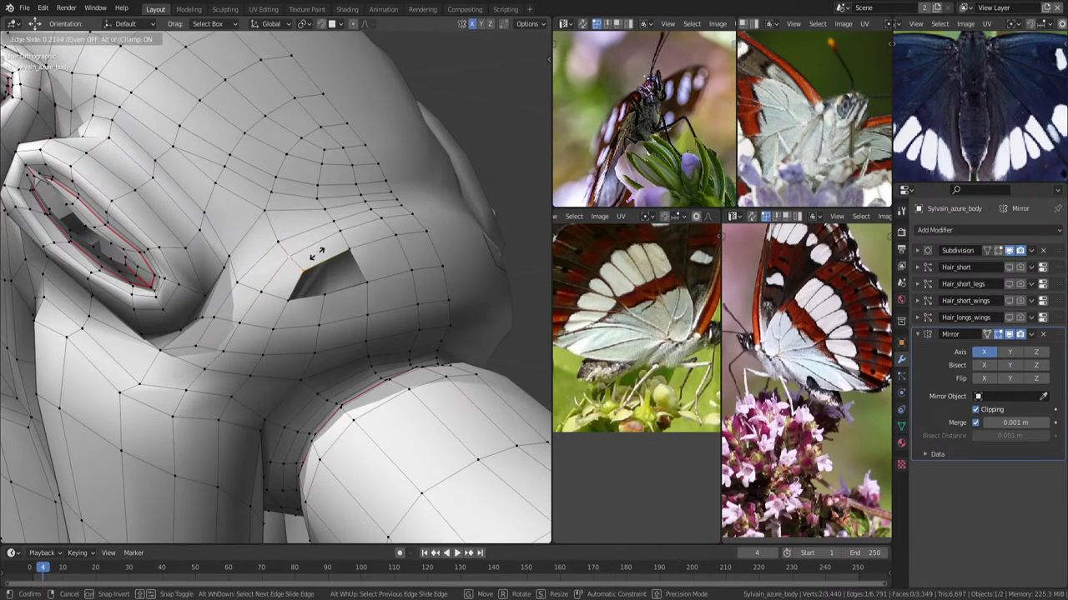
pyautogui.click(321, 251)
pyautogui.moveTo(322, 251); pyautogui.dragTo(309, 255, button='middle')
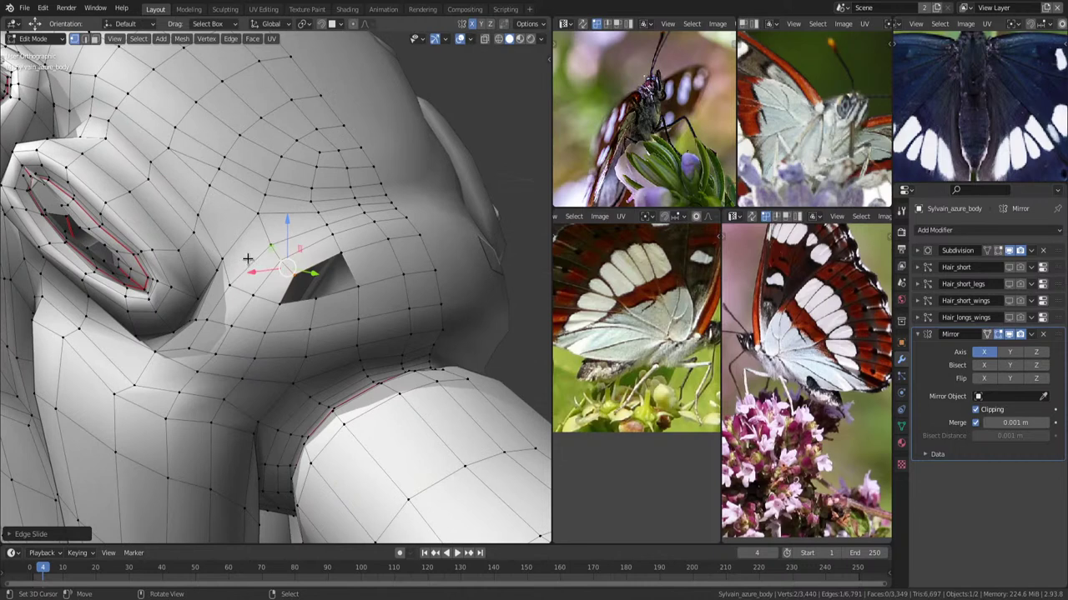
pyautogui.click(296, 251)
pyautogui.press('g')
pyautogui.press('g')
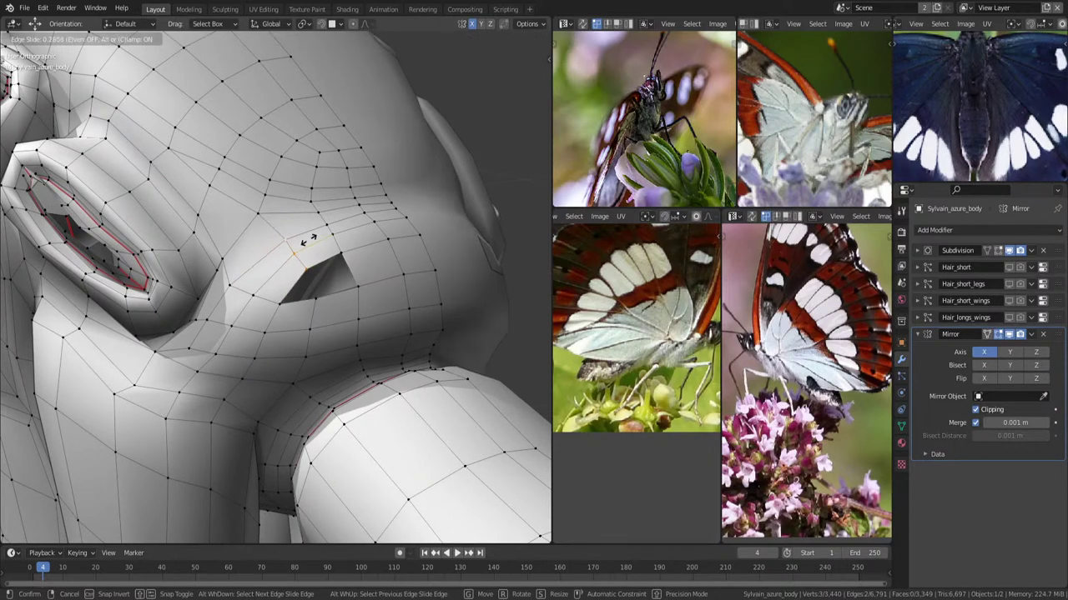
pyautogui.click(308, 240)
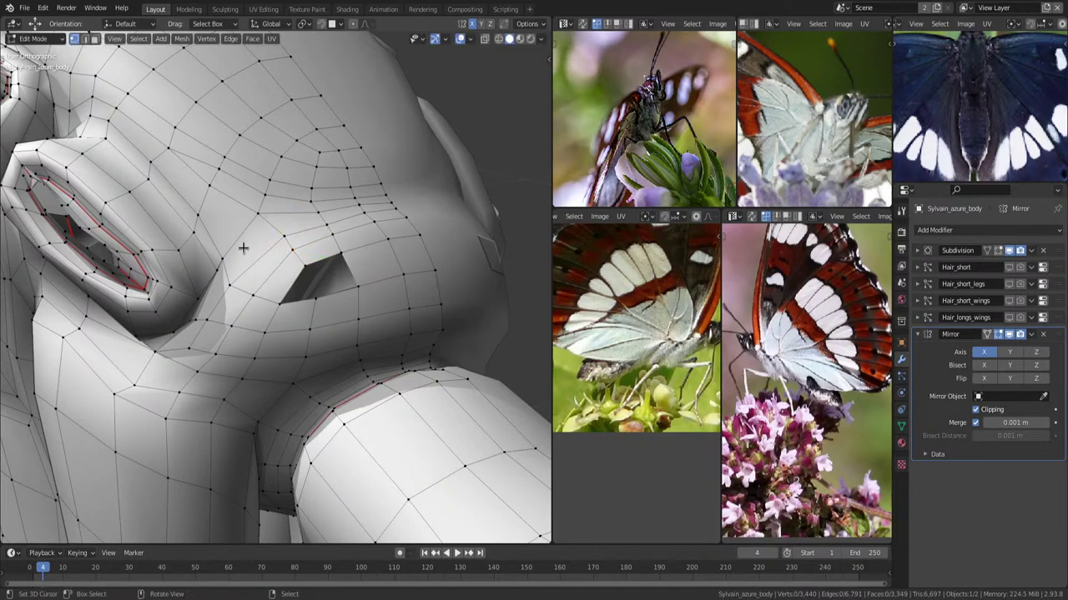
pyautogui.hotkey('ctrl', 'r')
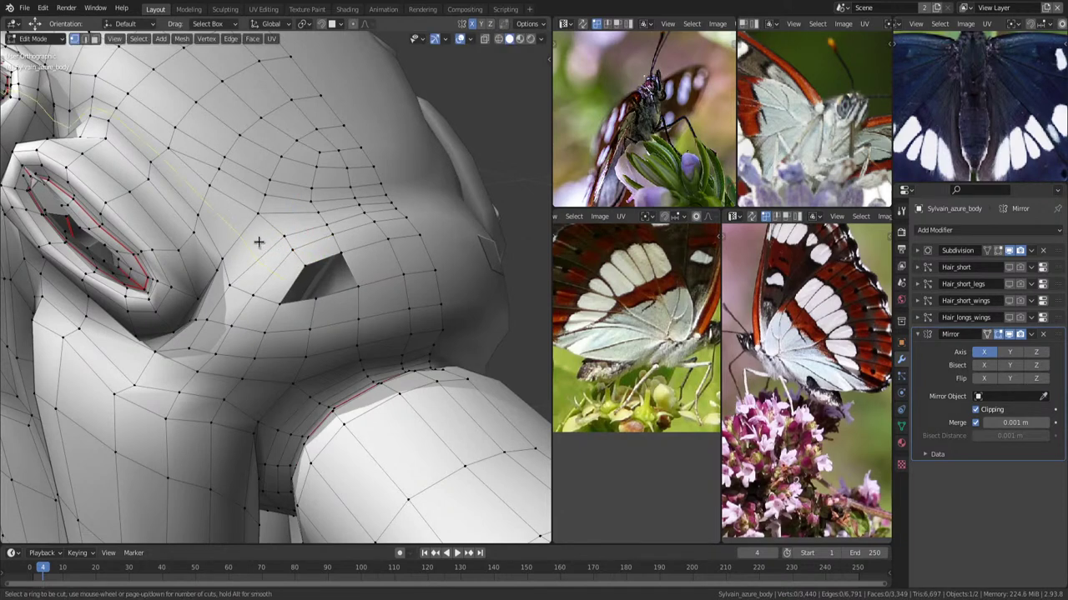
# Delete a face above the eye in face select mode.
pyautogui.press('Escape')
pyautogui.press('3')
pyautogui.click(195, 187)
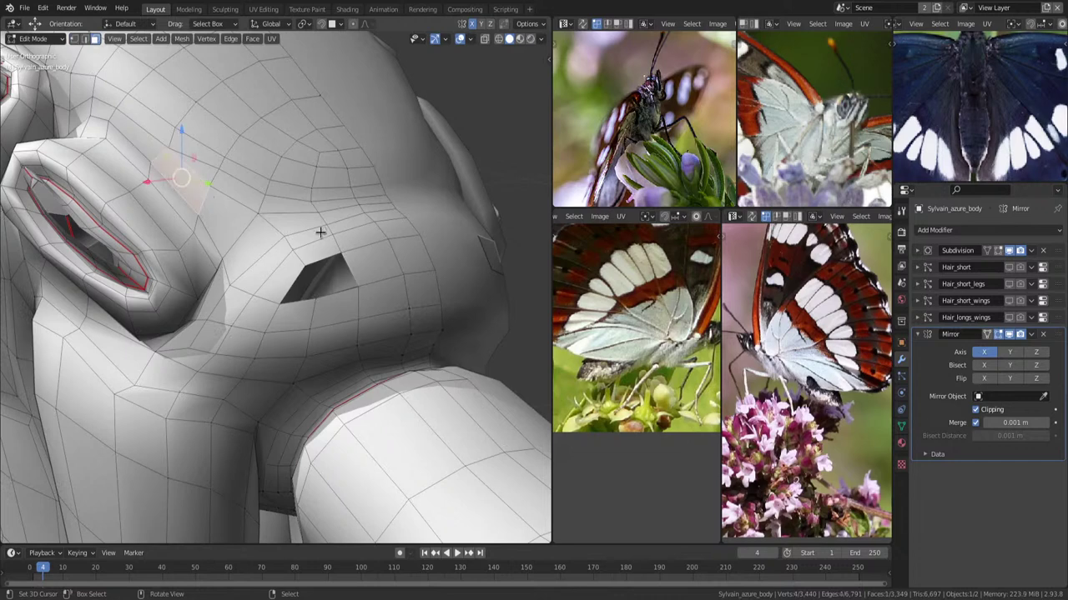
pyautogui.press('x')
pyautogui.click(323, 260)
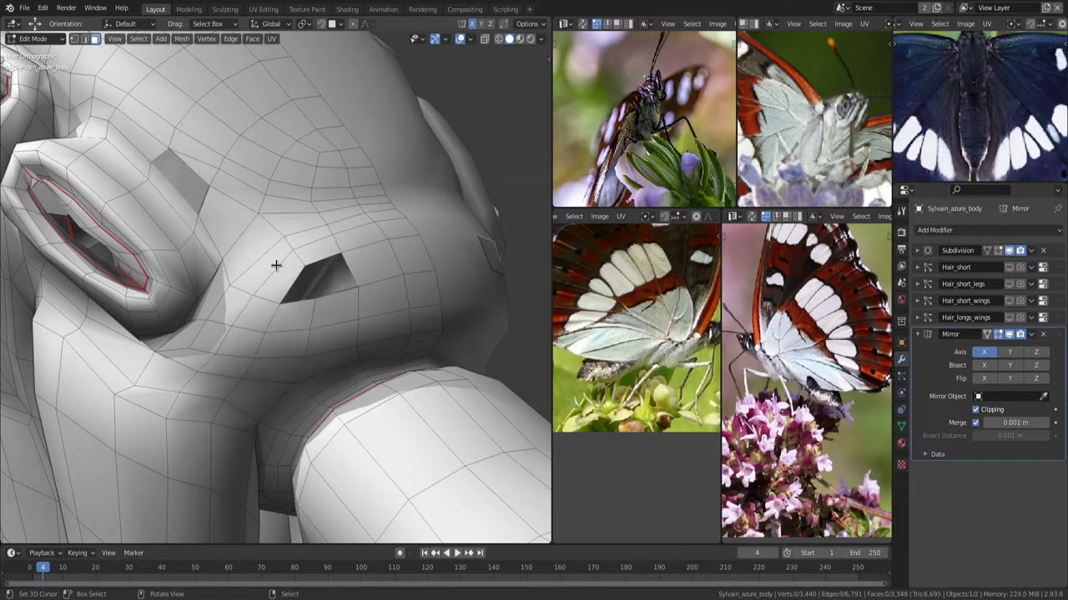
# Add two loop cuts around the hole, pushing the second along its normals with shrink/fatten.
pyautogui.hotkey('ctrl', 'r')
pyautogui.click(277, 263)
pyautogui.hotkey('alt', 's')
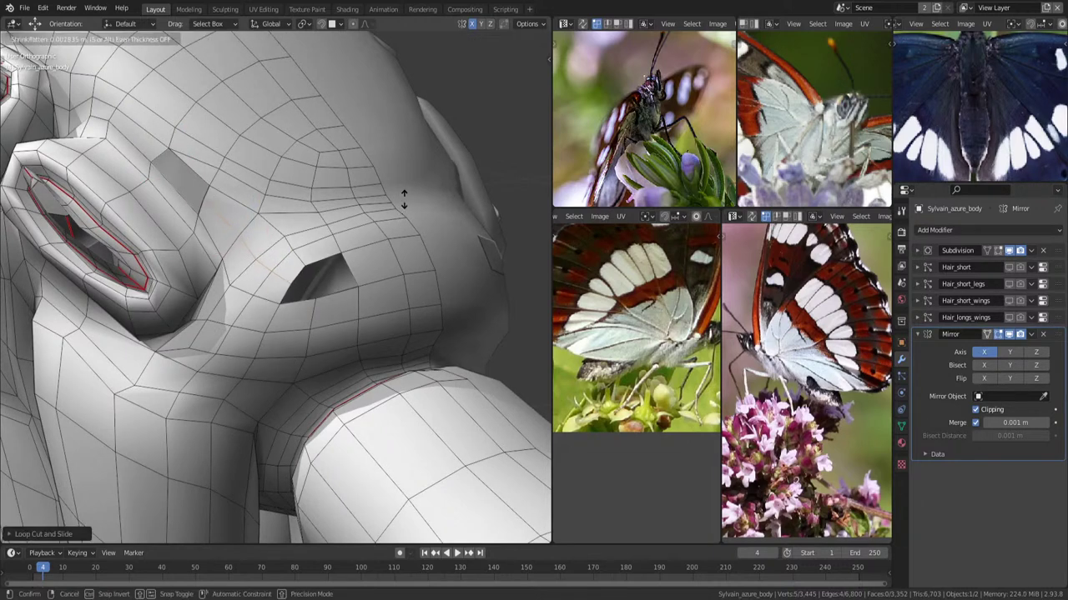
pyautogui.click(342, 268)
pyautogui.press('1')
pyautogui.moveTo(377, 279); pyautogui.dragTo(422, 265, button='middle')
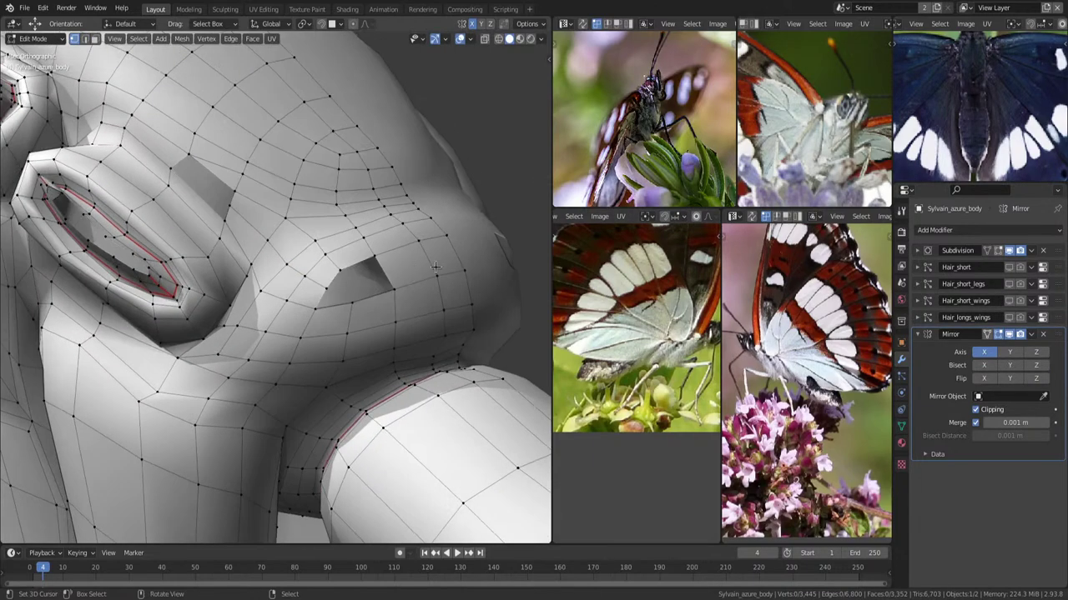
pyautogui.hotkey('ctrl', 'r')
pyautogui.click(422, 265)
pyautogui.click(422, 265)
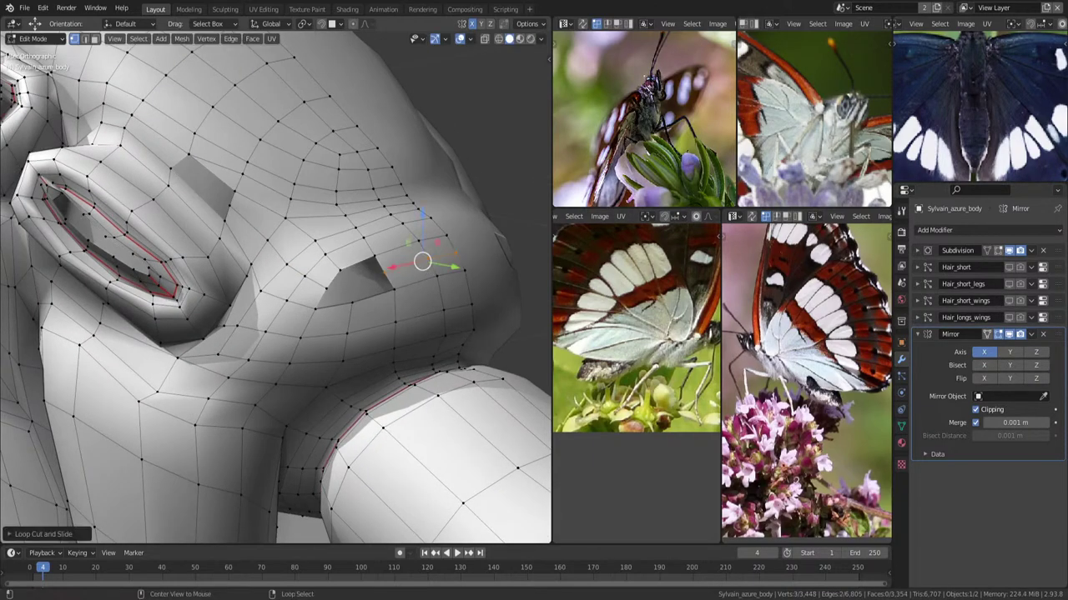
pyautogui.hotkey('alt', 's')
pyautogui.click(462, 224)
# Select vertices along the hole and fill a face, then undo the fill.
pyautogui.moveTo(461, 223)
pyautogui.mouseDown(button='middle')
pyautogui.moveTo(390, 270)
pyautogui.moveTo(406, 264)
pyautogui.mouseUp(button='middle')
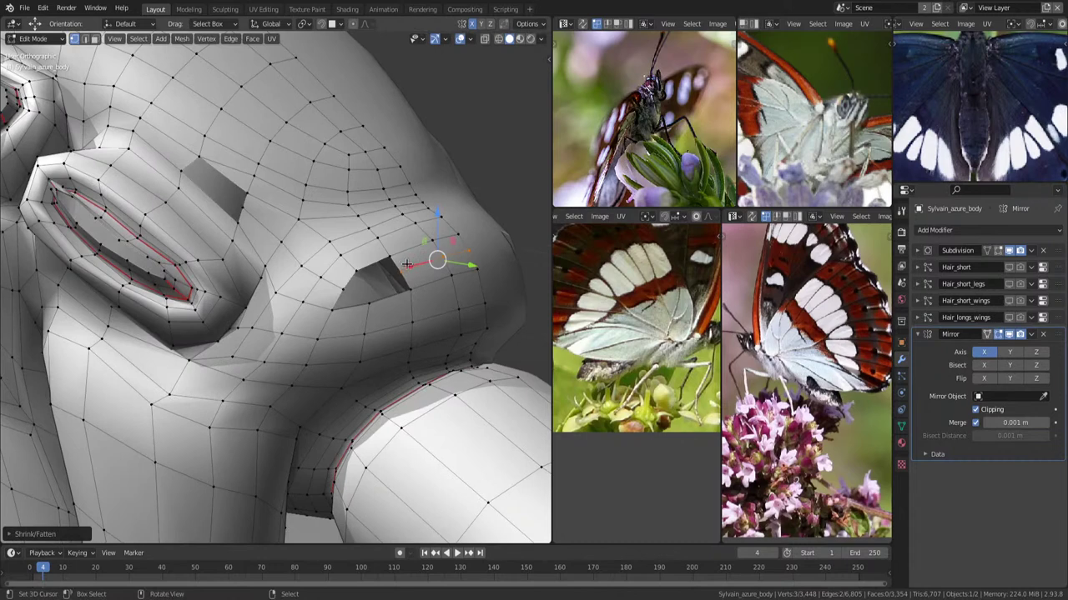
pyautogui.click(411, 287)
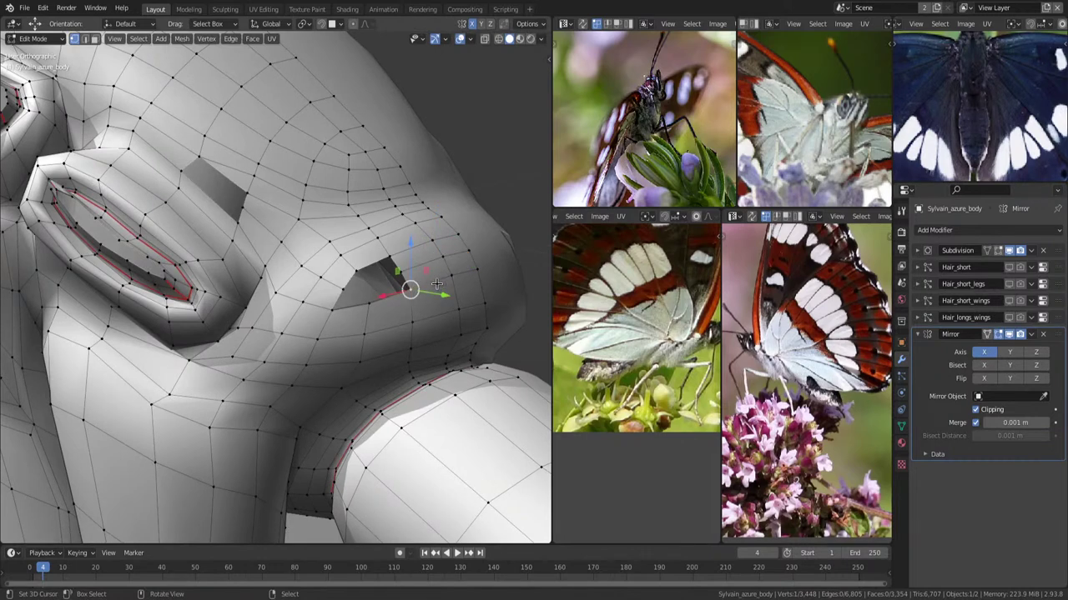
pyautogui.click(341, 292)
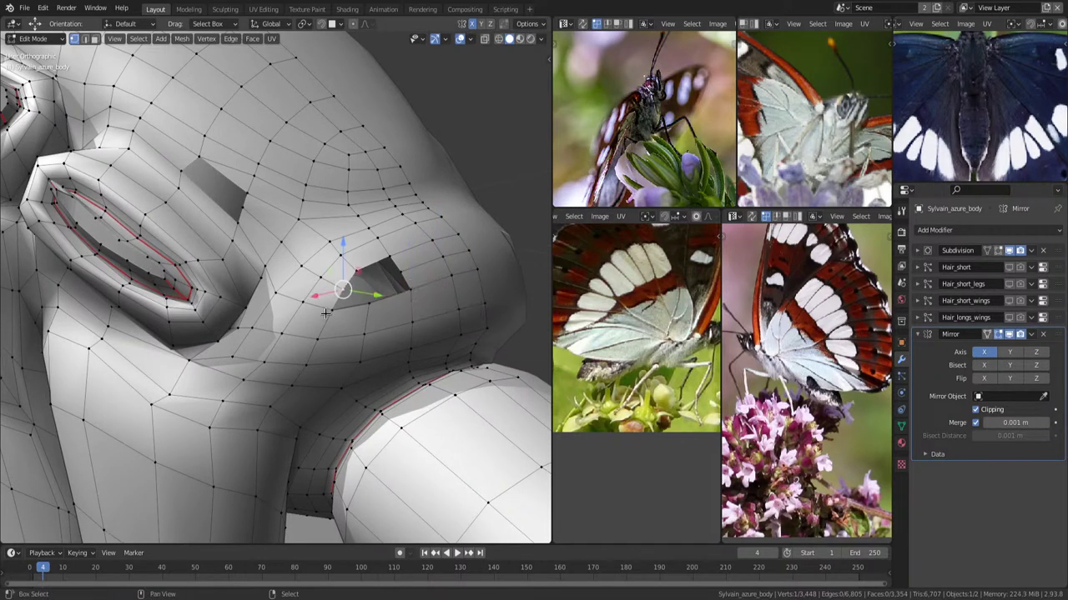
pyautogui.click(326, 313)
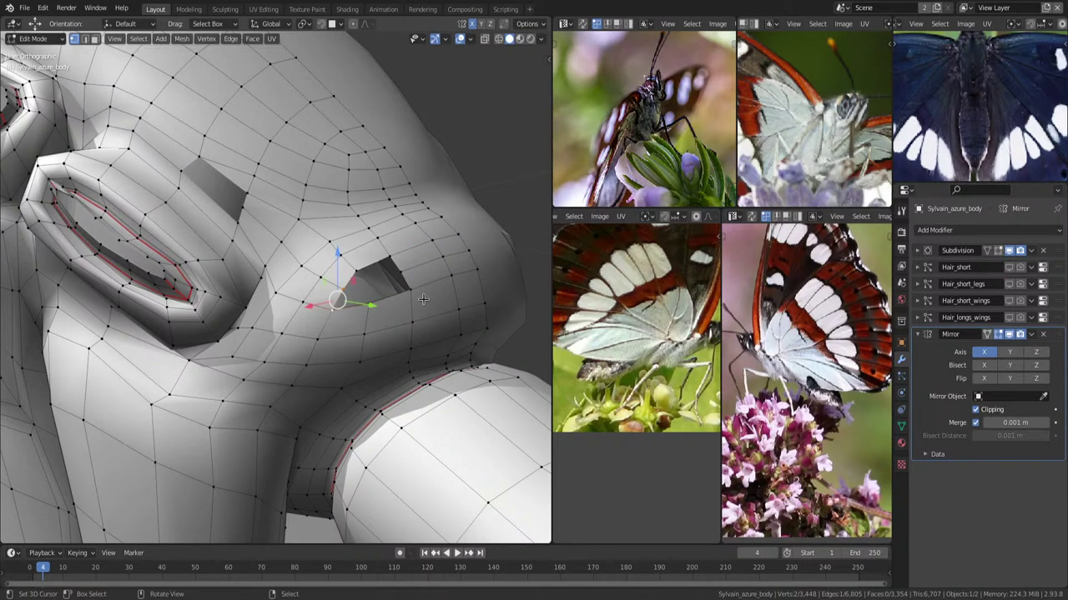
pyautogui.press('f')
pyautogui.hotkey('ctrl', 'z')
# Fill the hole beside the eye with three new quads.
pyautogui.moveTo(398, 309); pyautogui.dragTo(352, 304, button='middle')
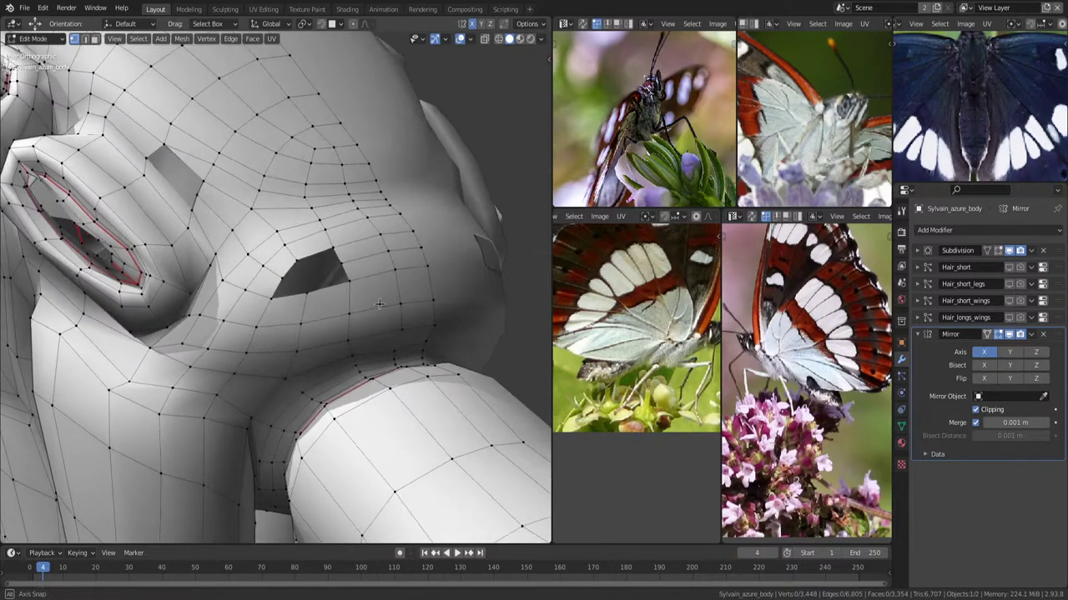
pyautogui.moveTo(240, 219); pyautogui.dragTo(255, 227, button='middle')
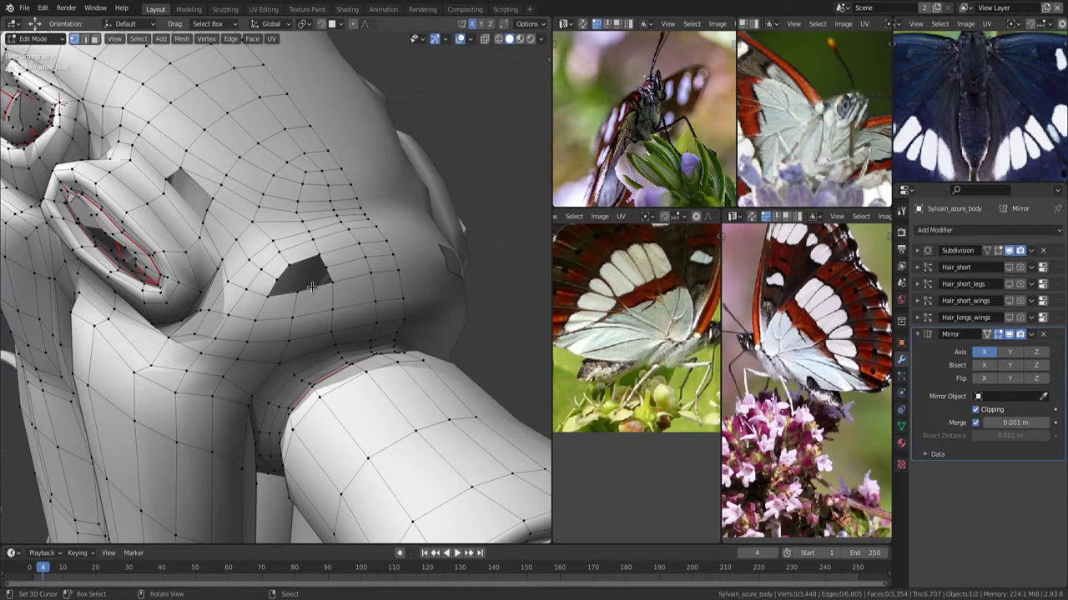
pyautogui.click(330, 284)
pyautogui.press('f')
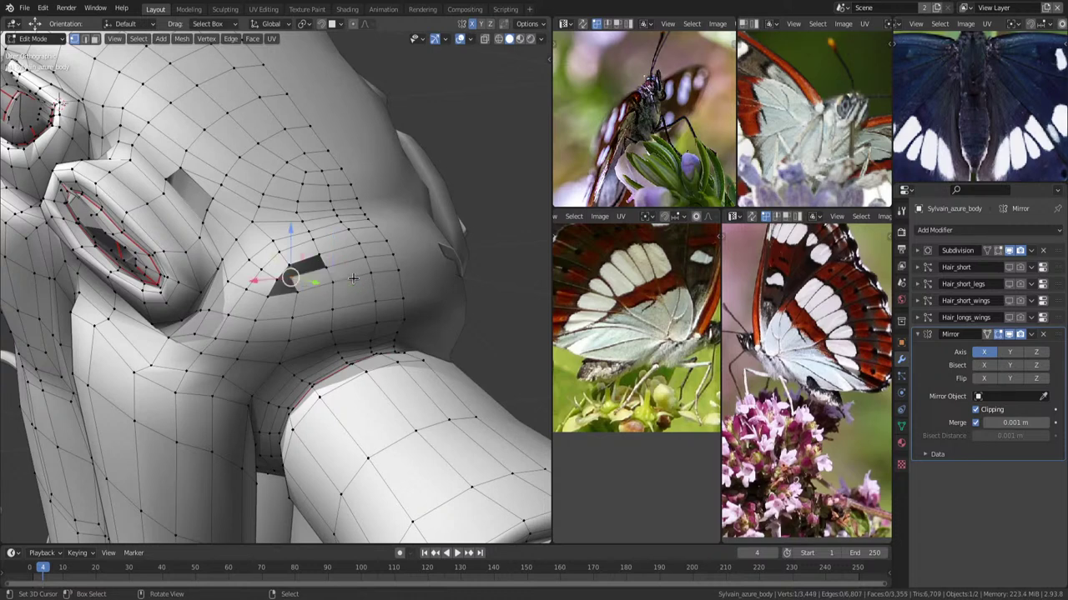
pyautogui.press('f')
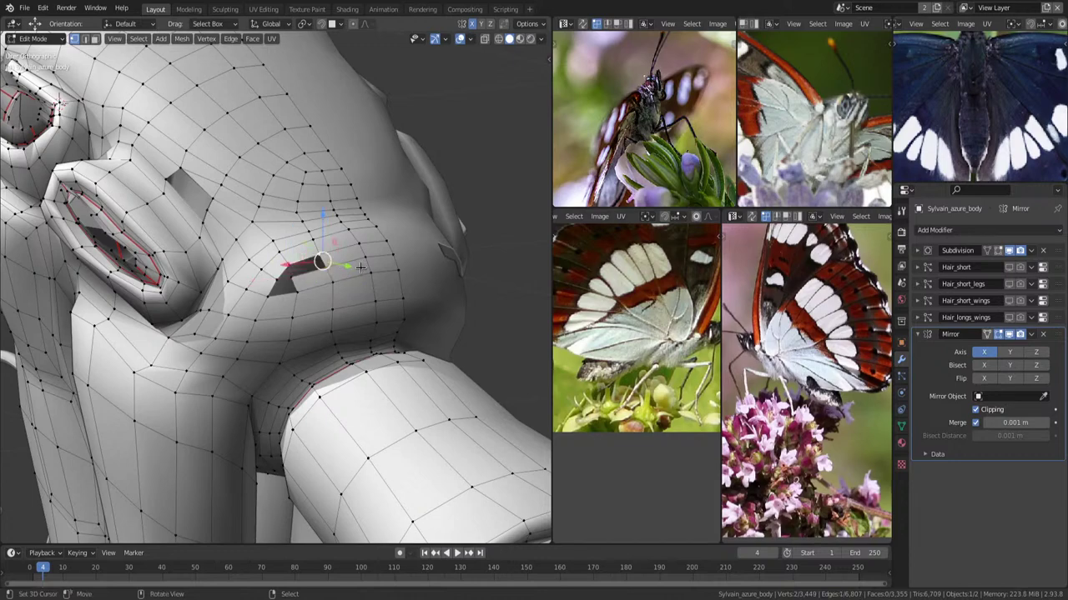
pyautogui.press('f')
pyautogui.hotkey('alt', 'a')
# Select a shortest vertex path below the eye and delete its faces.
pyautogui.scroll(3, 359, 267)
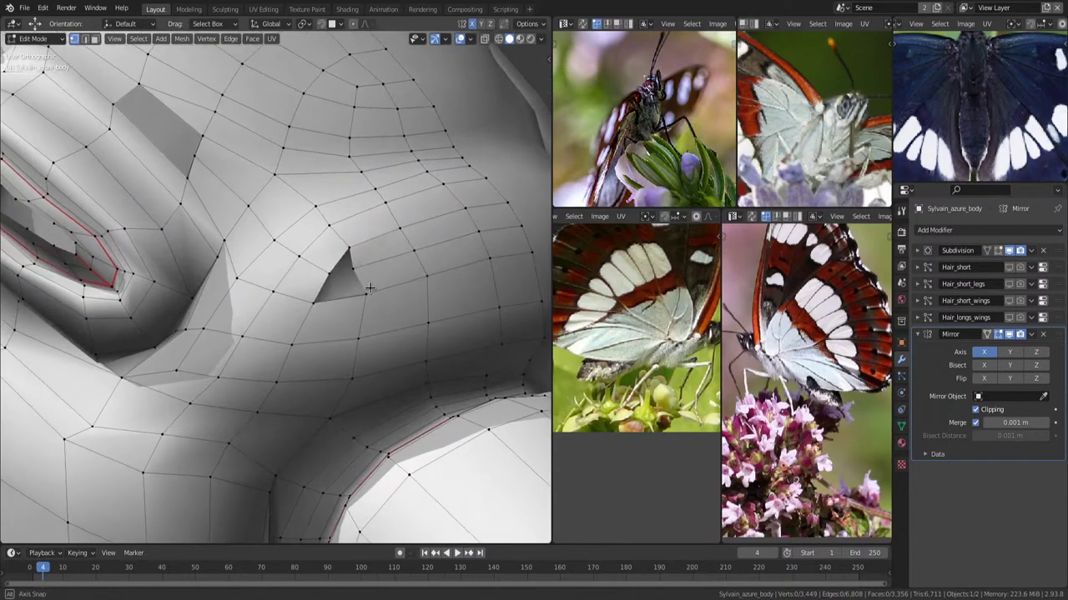
pyautogui.moveTo(359, 268); pyautogui.dragTo(369, 285, button='middle')
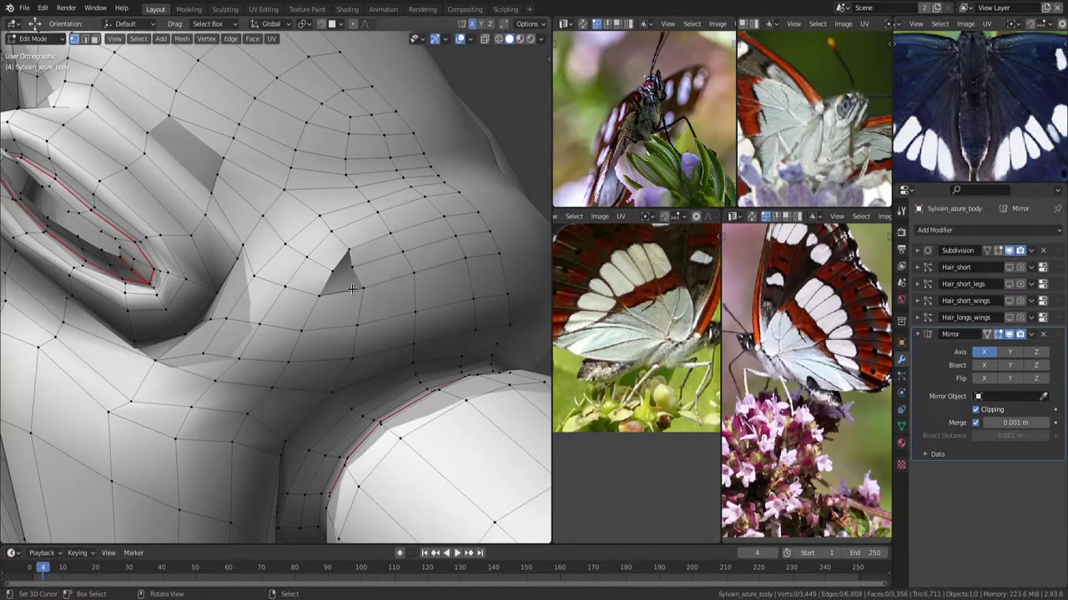
pyautogui.scroll(-3, 350, 279)
pyautogui.moveTo(388, 326)
pyautogui.mouseDown(button='middle')
pyautogui.moveTo(389, 300)
pyautogui.moveTo(367, 349)
pyautogui.mouseUp(button='middle')
pyautogui.scroll(-3, 386, 302)
pyautogui.scroll(3, 367, 349)
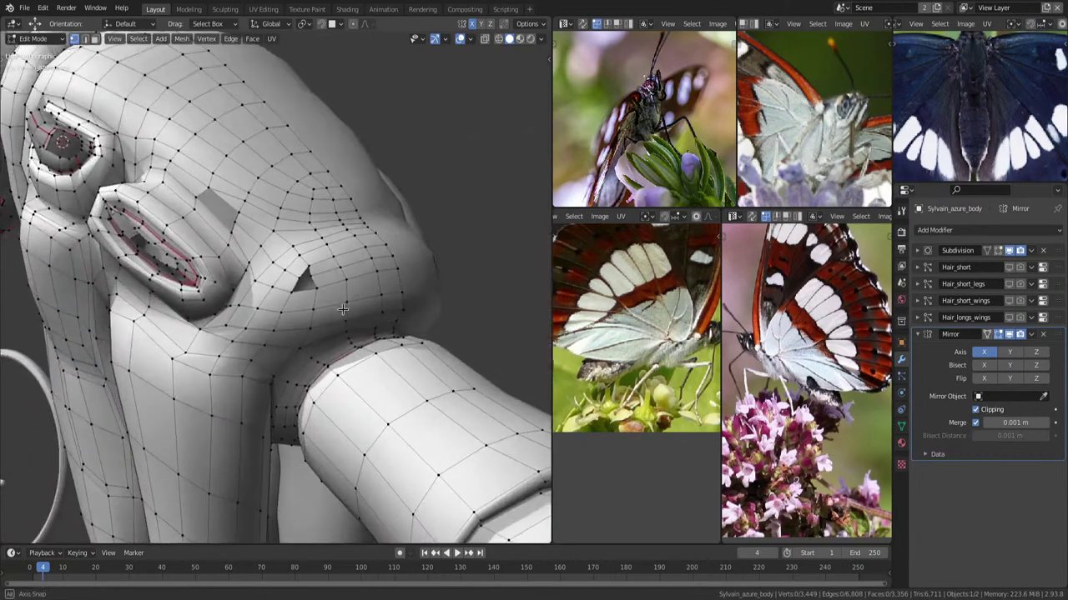
pyautogui.scroll(1, 318, 322)
pyautogui.click(217, 338)
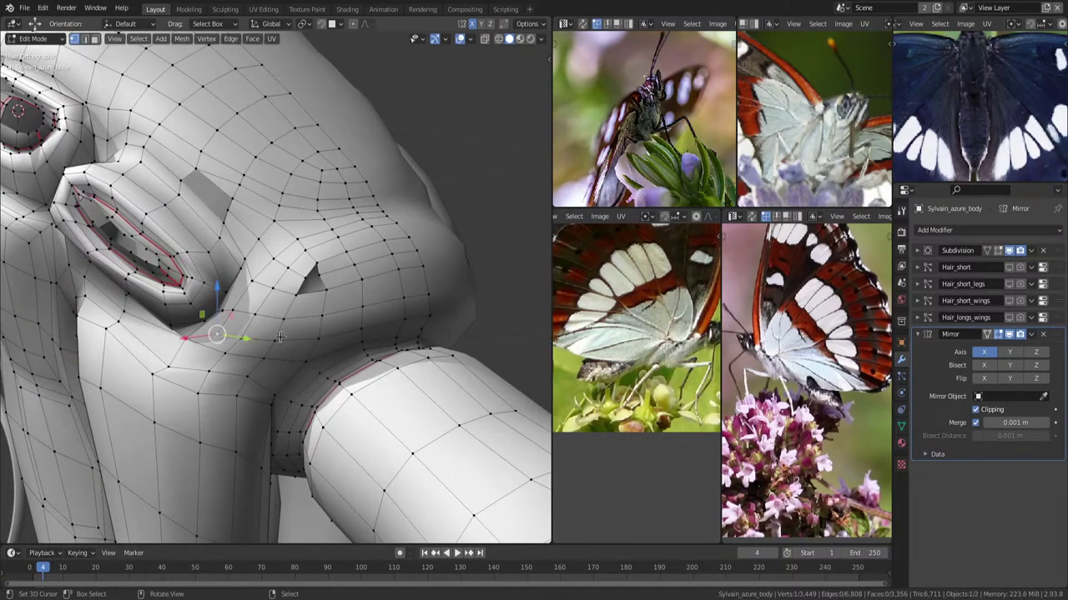
pyautogui.keyDown('ctrl'); pyautogui.click(280, 338); pyautogui.keyUp('ctrl')
pyautogui.press('x')
pyautogui.click(426, 338)
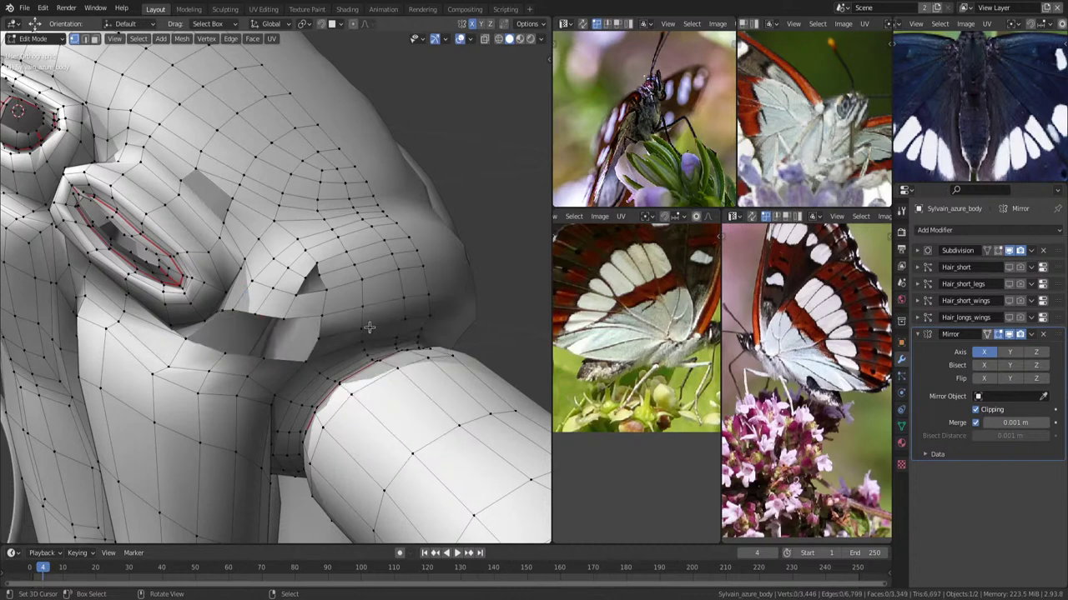
# Zoom in on the new gap and reframe the butterfly reference photo.
pyautogui.moveTo(370, 327); pyautogui.dragTo(401, 308, button='middle')
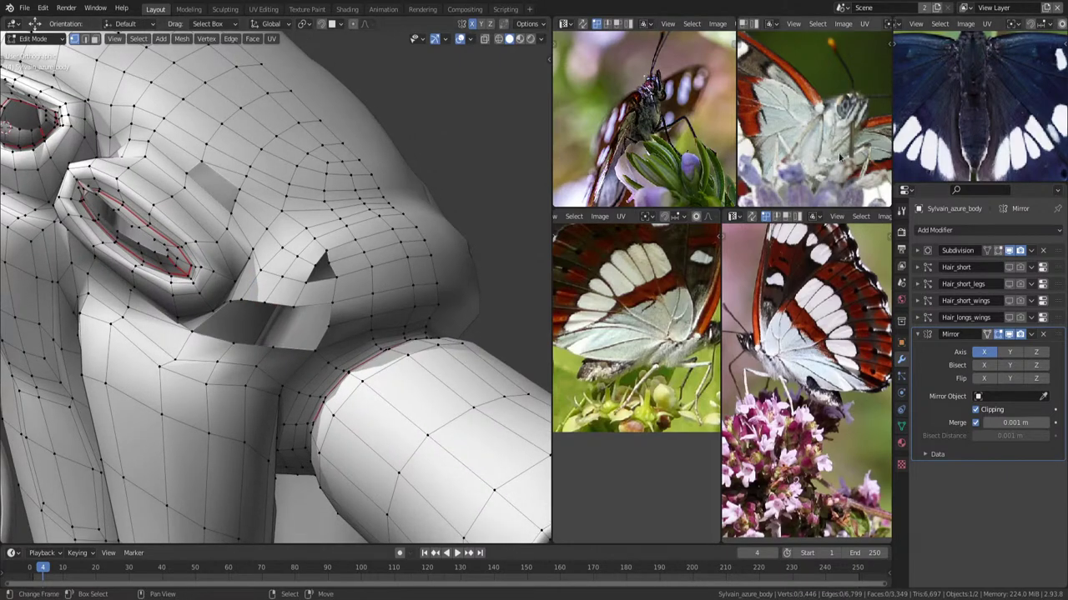
pyautogui.scroll(1, 671, 369)
pyautogui.scroll(1, 672, 369)
pyautogui.scroll(1, 671, 369)
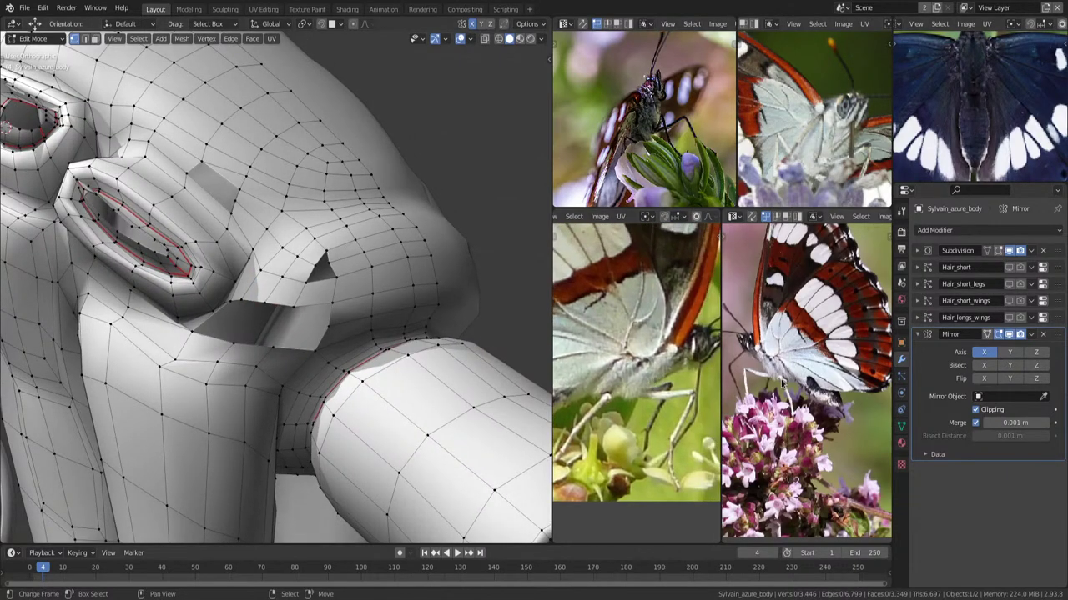
pyautogui.scroll(1, 769, 371)
pyautogui.scroll(1, 769, 371)
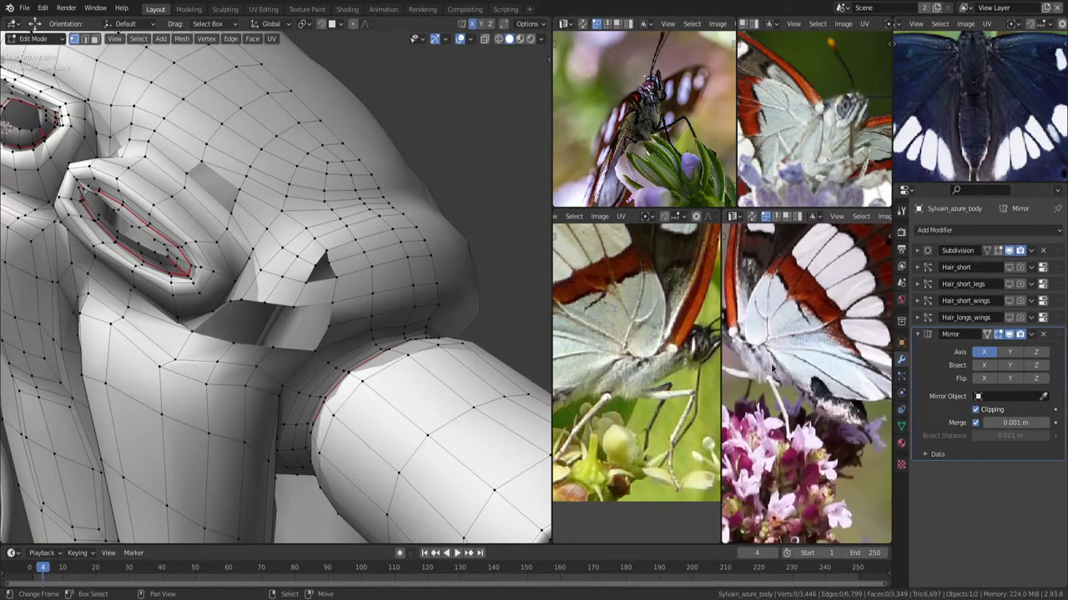
pyautogui.moveTo(773, 368); pyautogui.dragTo(810, 367, button='middle')
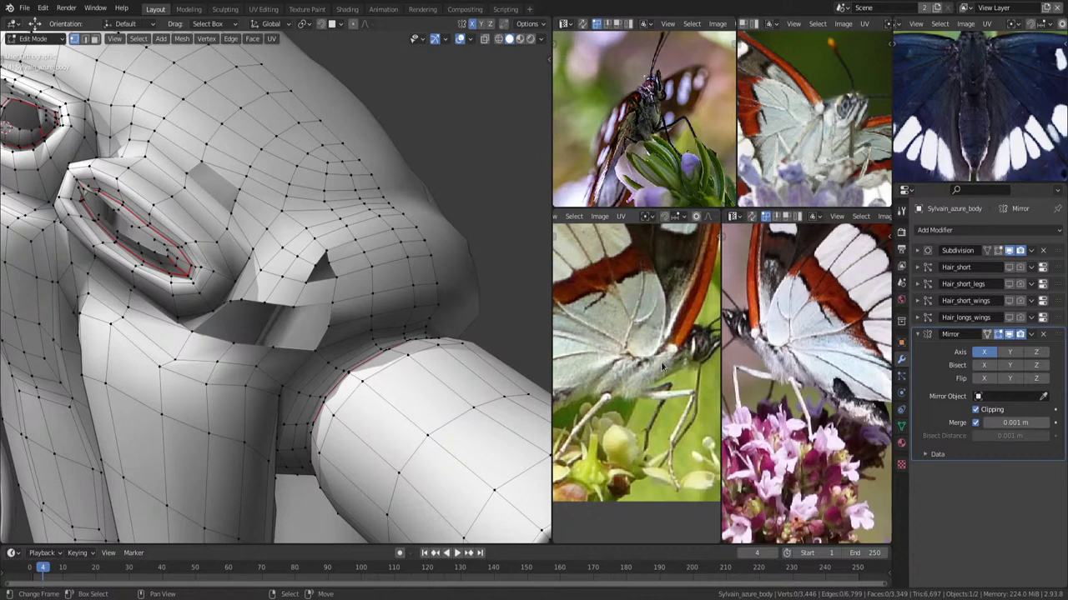
pyautogui.scroll(-1, 647, 377)
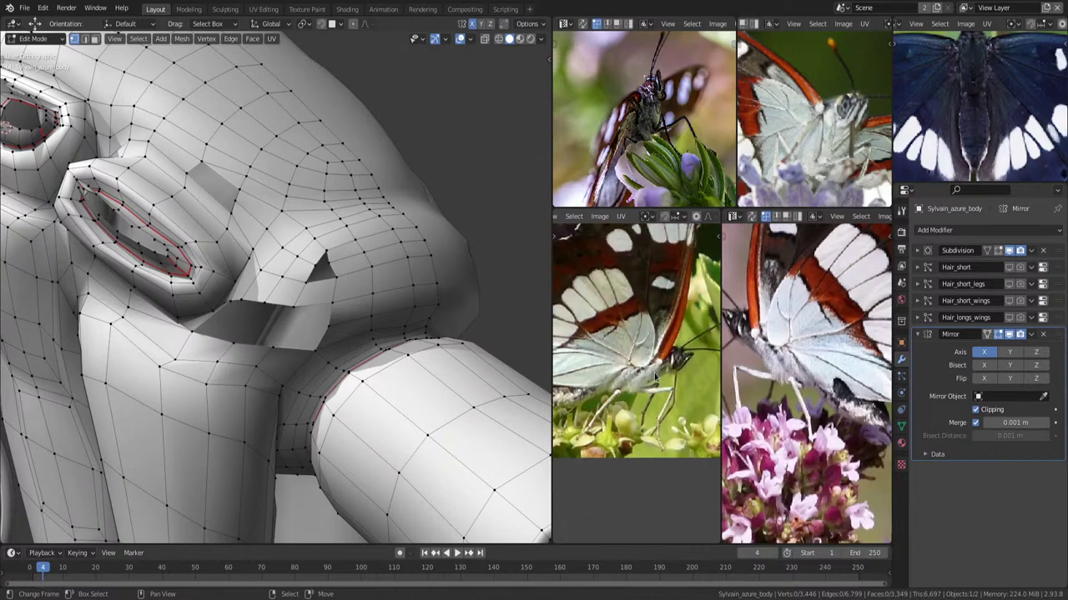
pyautogui.scroll(1, 656, 377)
# Extrude two vertices of the face under the eye and reposition them into the gap.
pyautogui.moveTo(347, 316); pyautogui.dragTo(317, 310, button='middle')
pyautogui.click(264, 326)
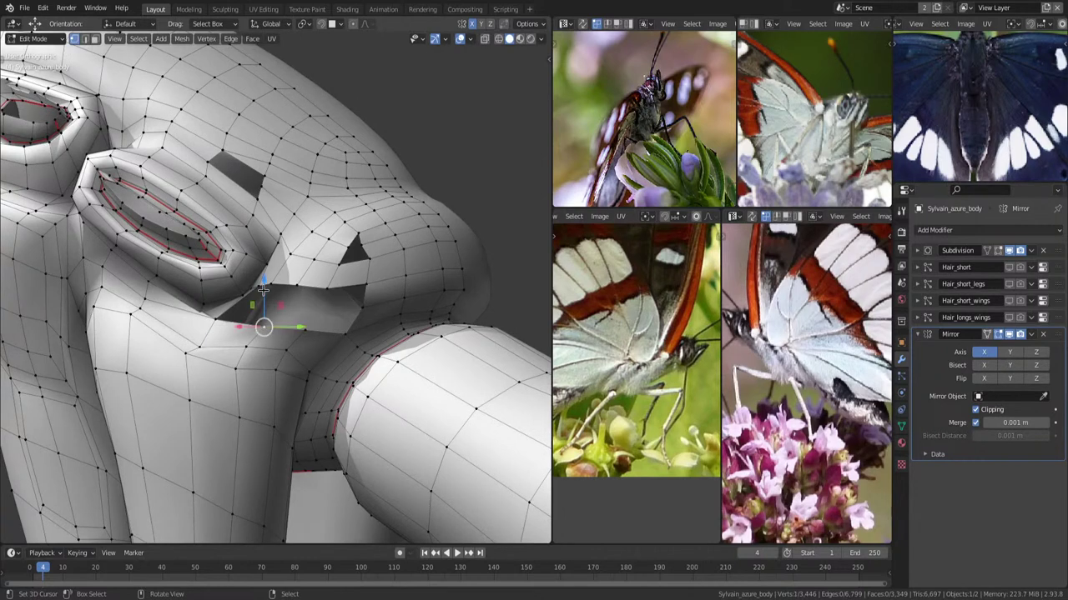
pyautogui.keyDown('shift'); pyautogui.click(260, 284); pyautogui.keyUp('shift')
pyautogui.keyDown('shift'); pyautogui.click(294, 285); pyautogui.keyUp('shift')
pyautogui.keyDown('shift'); pyautogui.click(306, 330); pyautogui.keyUp('shift')
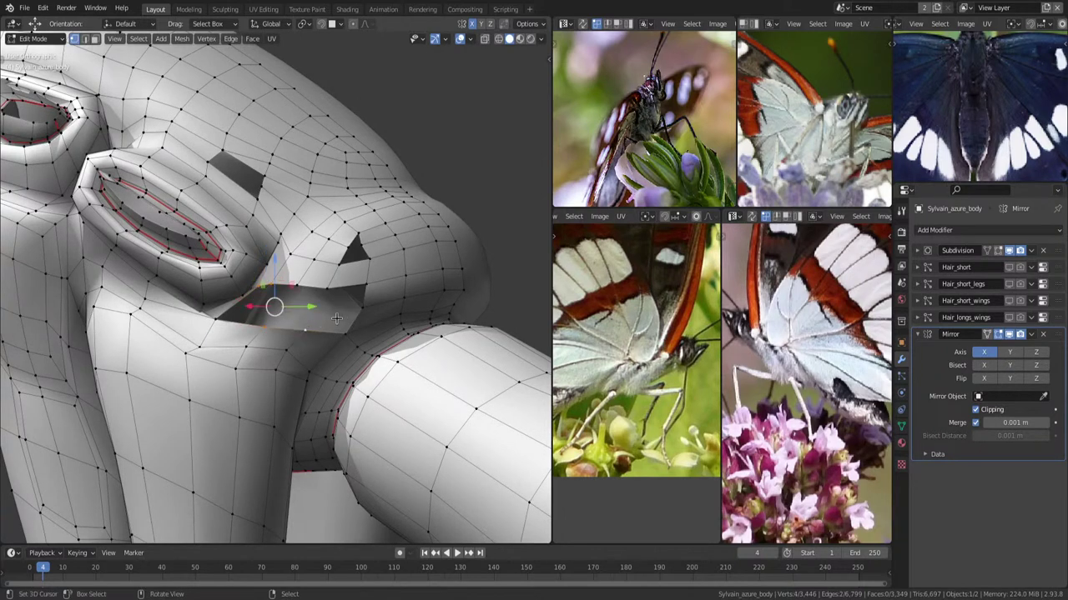
pyautogui.click(274, 284)
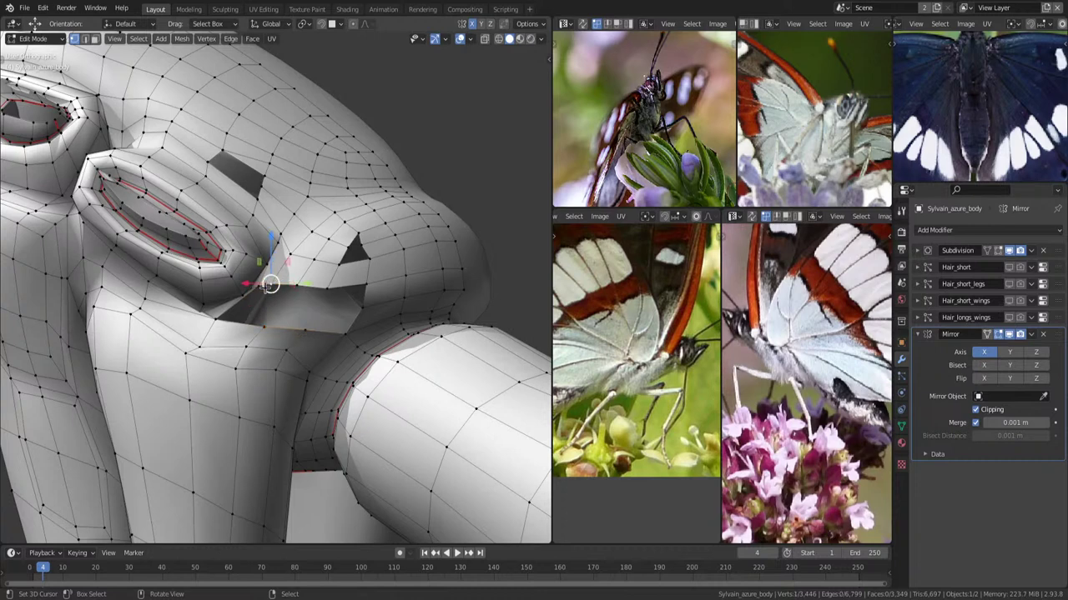
pyautogui.press('e')
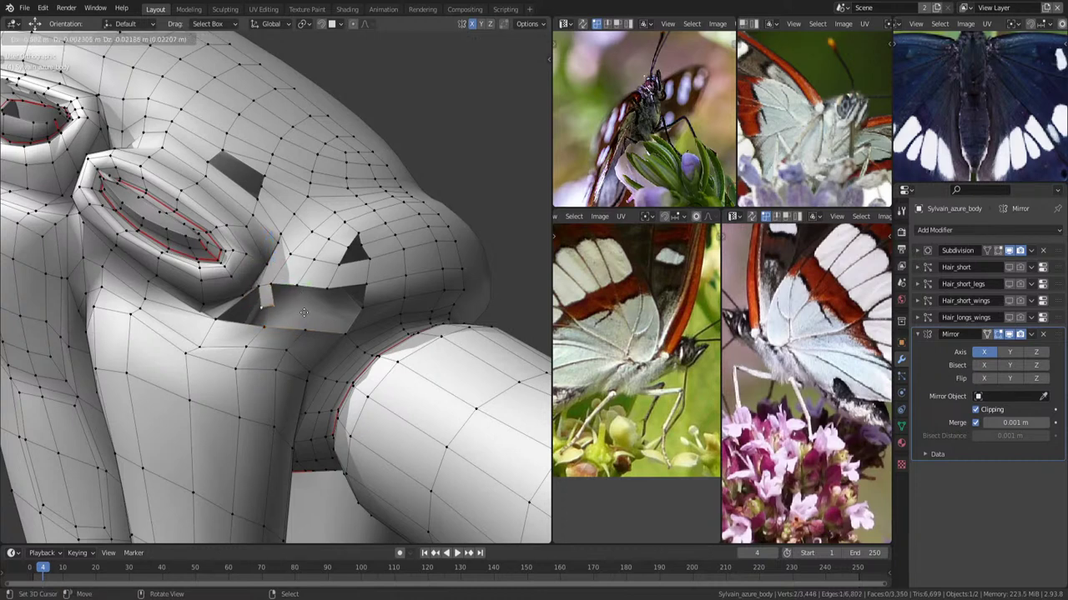
pyautogui.click(306, 316)
pyautogui.press('g')
pyautogui.click(361, 329)
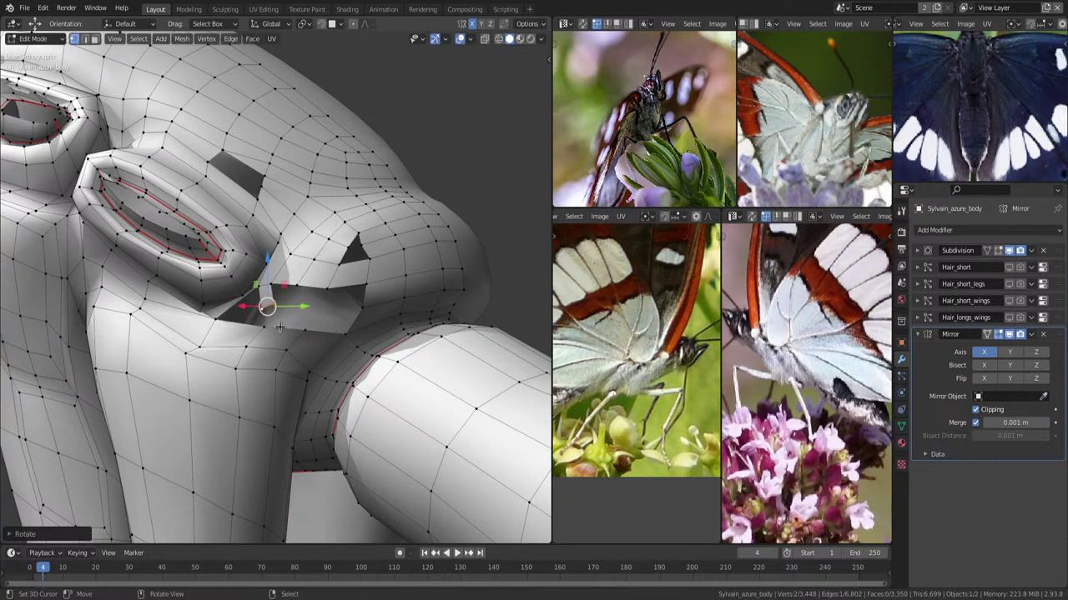
# Undo a second extrusion and fill the notch with new faces instead.
pyautogui.press('e')
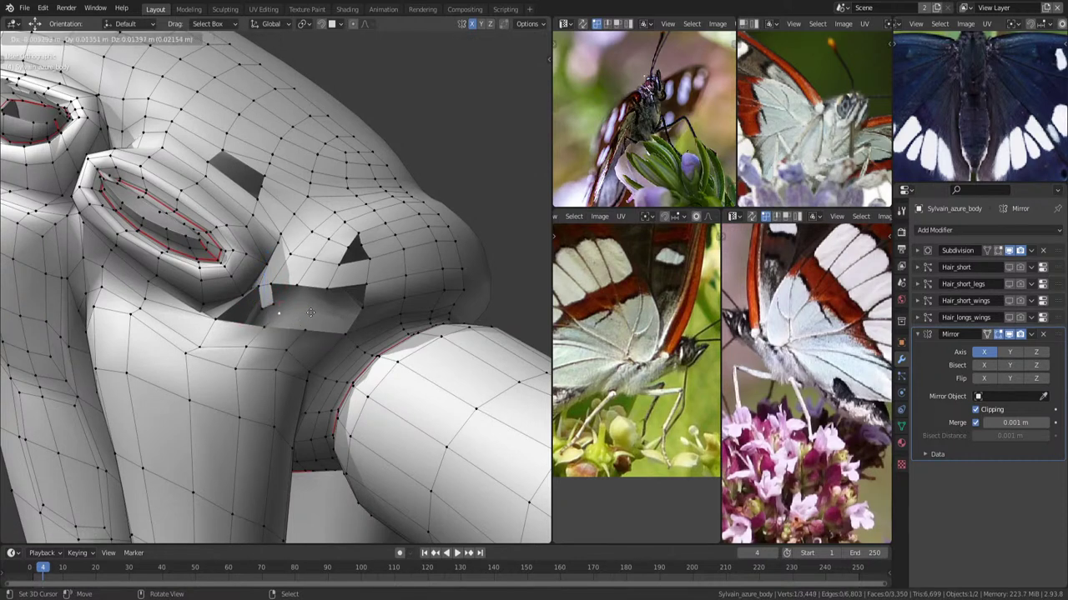
pyautogui.click(261, 329)
pyautogui.hotkey('ctrl', 'z')
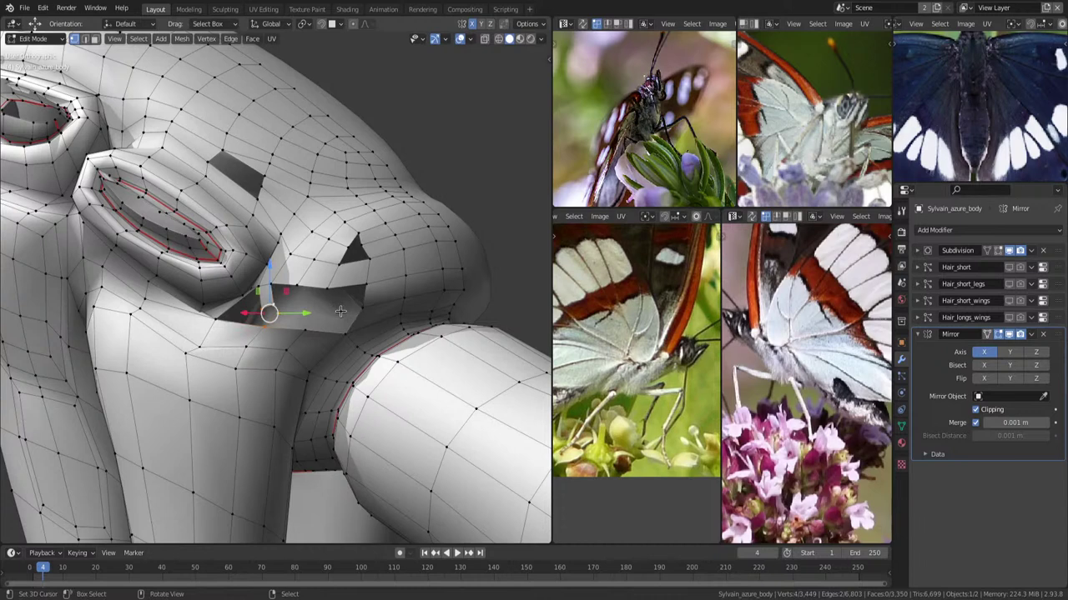
pyautogui.press('f')
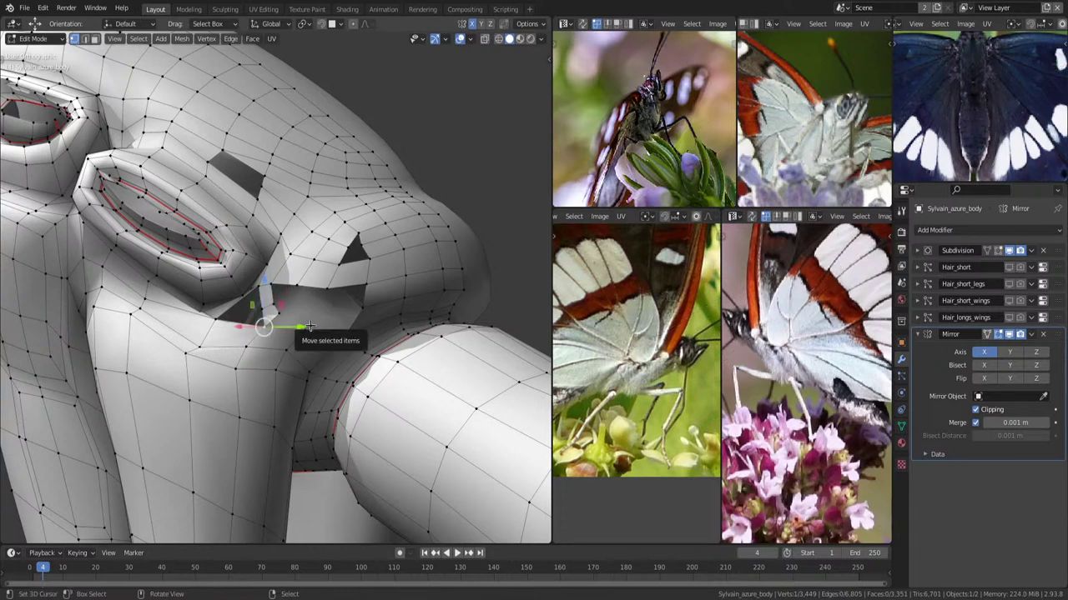
# Add two vertices in the dark notch and move them to follow the head's surface.
pyautogui.keyDown('ctrl'); pyautogui.rightClick(330, 321); pyautogui.keyUp('ctrl')
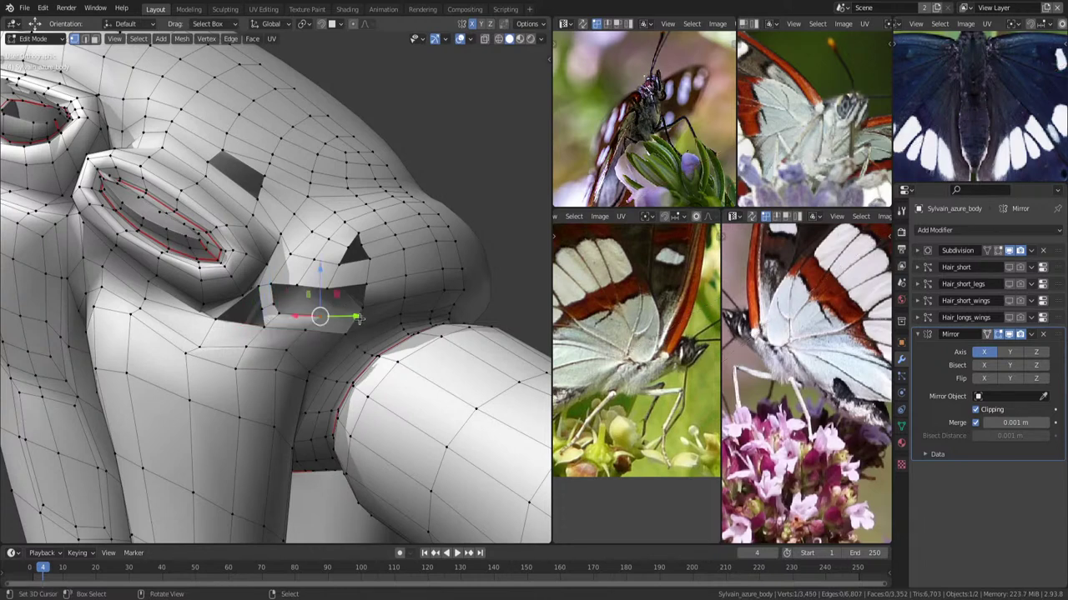
pyautogui.moveTo(359, 319)
pyautogui.mouseDown()
pyautogui.moveTo(335, 330)
pyautogui.moveTo(354, 333)
pyautogui.mouseUp()
pyautogui.keyDown('ctrl'); pyautogui.rightClick(406, 311); pyautogui.keyUp('ctrl')
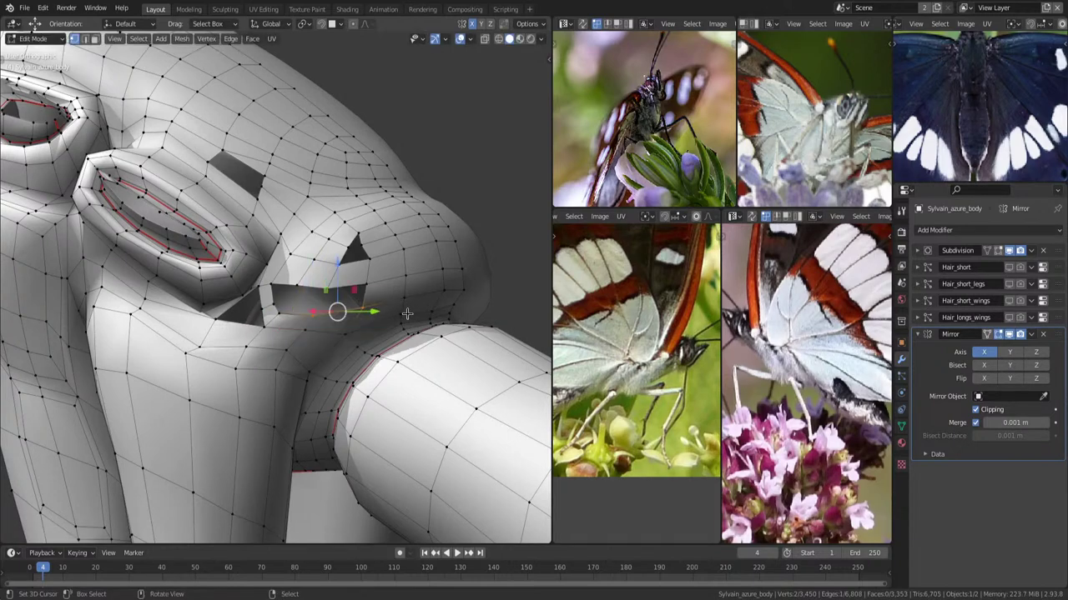
pyautogui.moveTo(406, 312); pyautogui.dragTo(512, 313, button='middle')
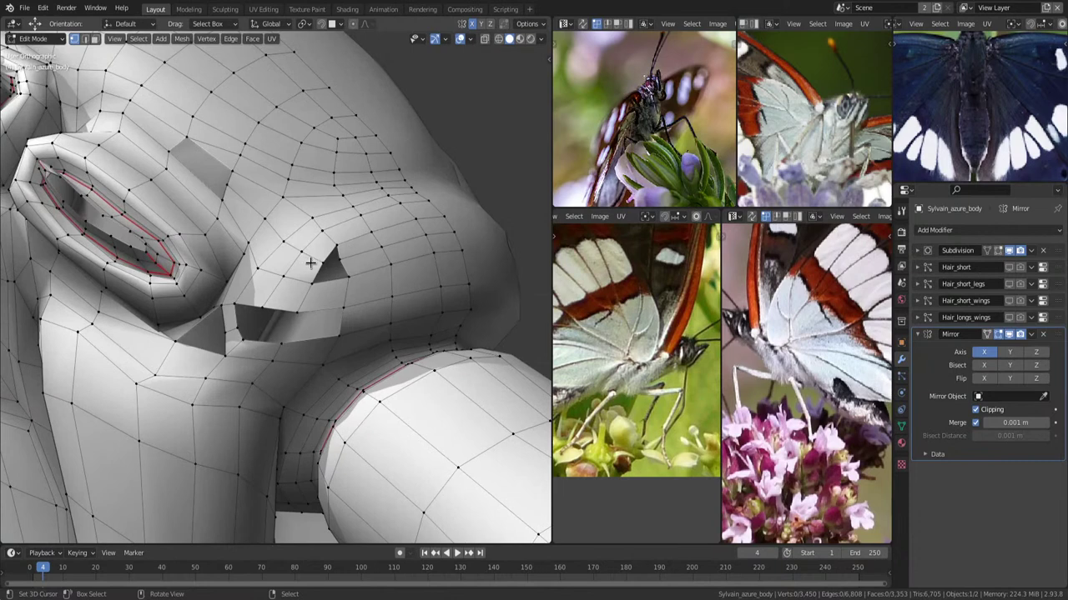
pyautogui.moveTo(335, 255); pyautogui.dragTo(393, 260)
# Merge the vertex pairs beside the eye-socket gap at their centres and collapse them.
pyautogui.press('m')
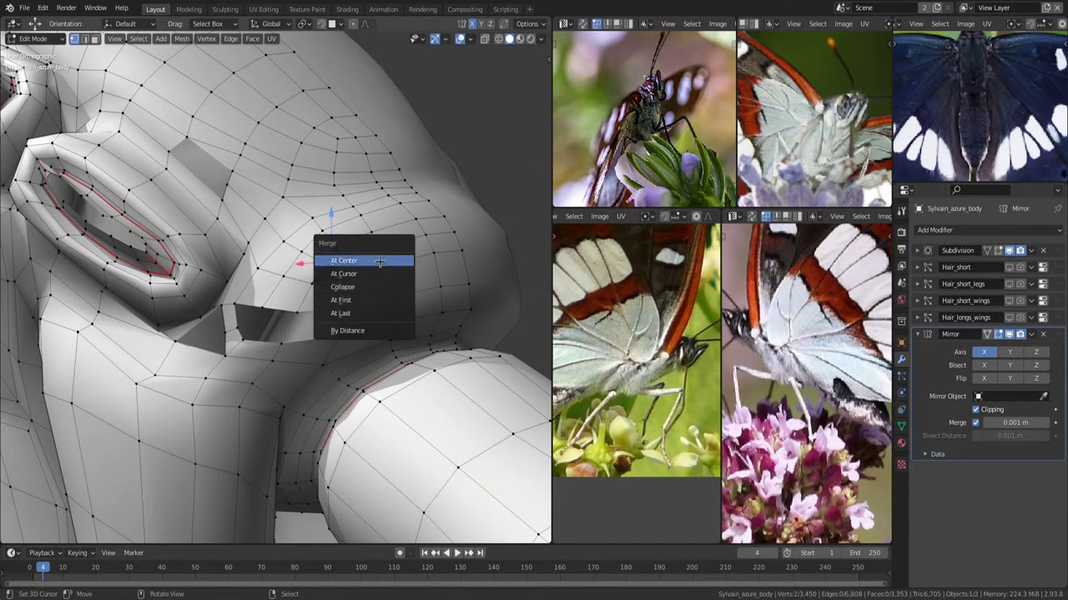
pyautogui.click(380, 274)
pyautogui.keyDown('shift'); pyautogui.click(306, 287); pyautogui.keyUp('shift')
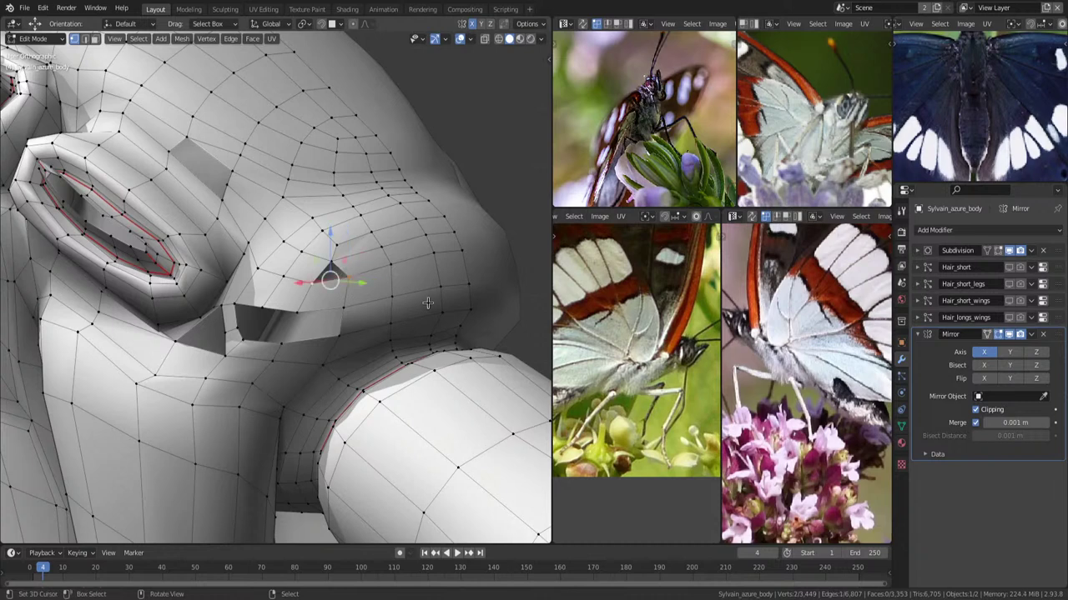
pyautogui.press('m')
pyautogui.click(421, 302)
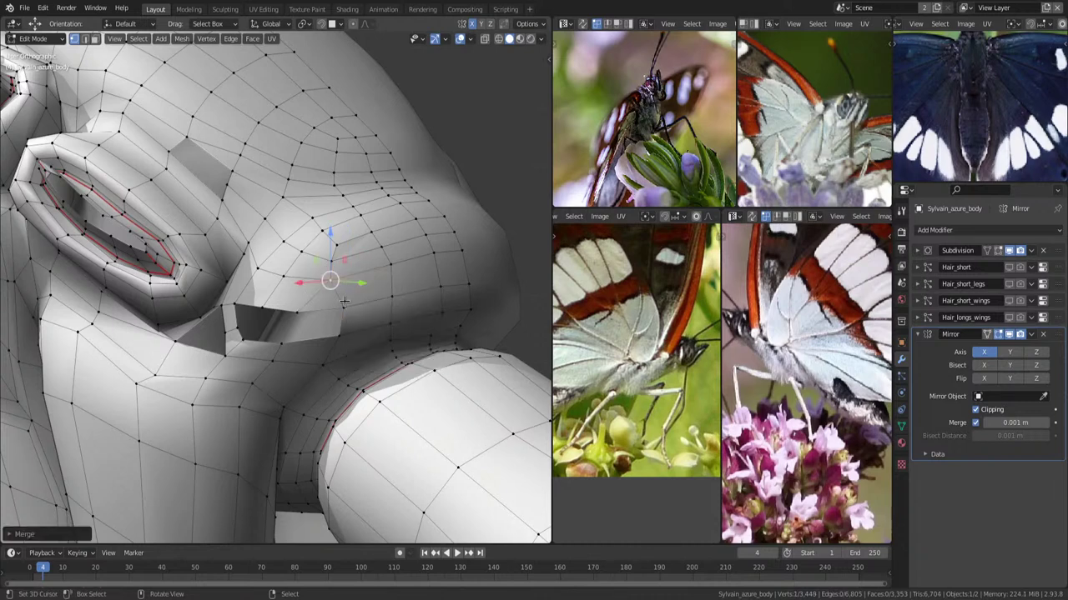
pyautogui.press('m')
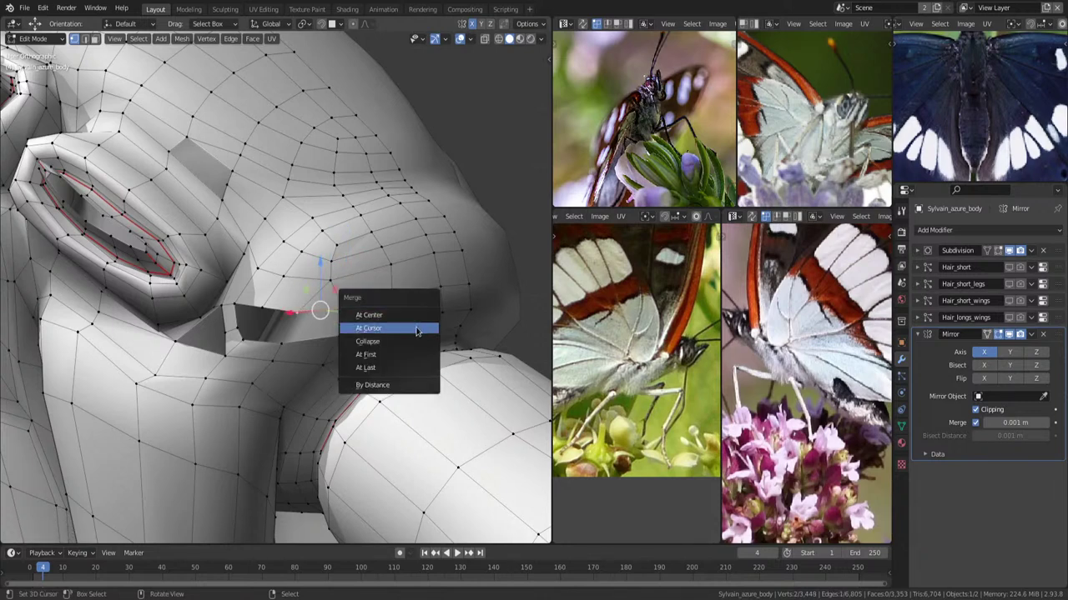
pyautogui.click(398, 316)
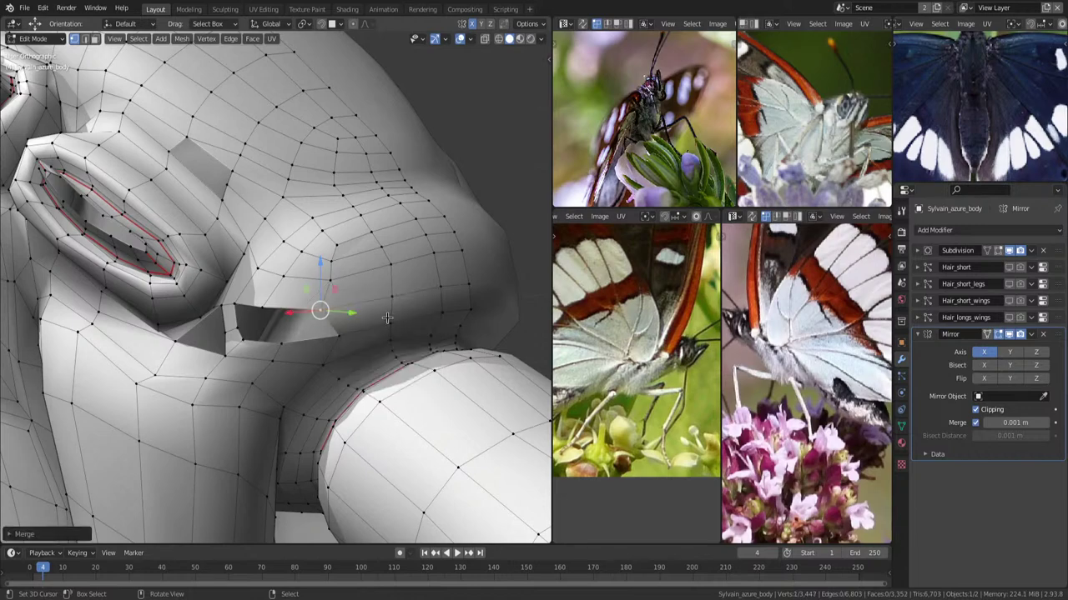
pyautogui.hotkey('alt', 'a')
# Fill part of the slit under the eye with a new face.
pyautogui.moveTo(389, 318); pyautogui.dragTo(417, 290, button='middle')
pyautogui.click(373, 299)
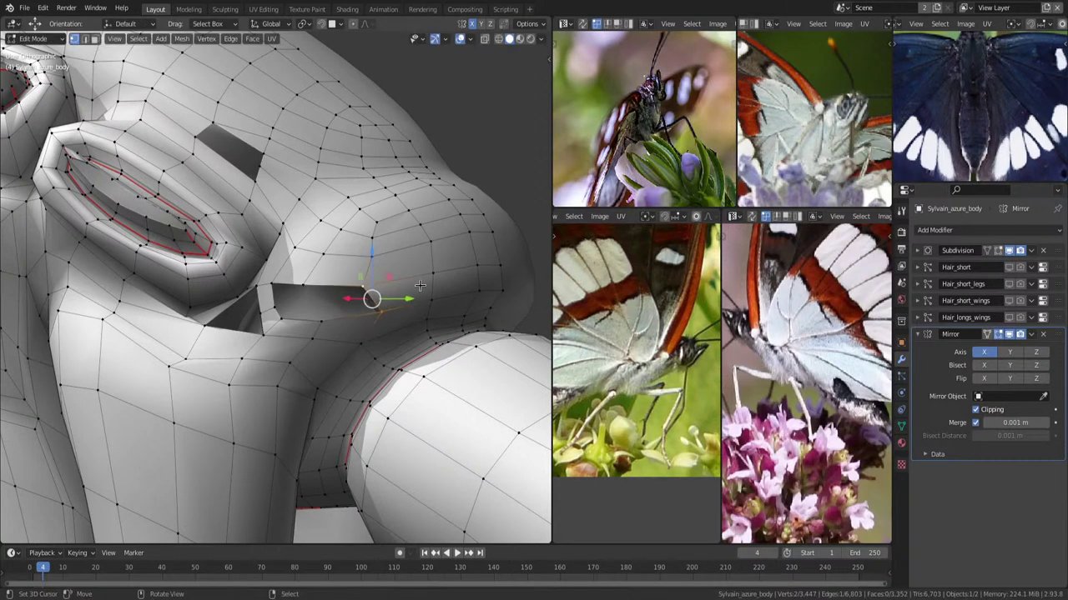
pyautogui.press('f')
pyautogui.moveTo(410, 298); pyautogui.dragTo(424, 305, button='middle')
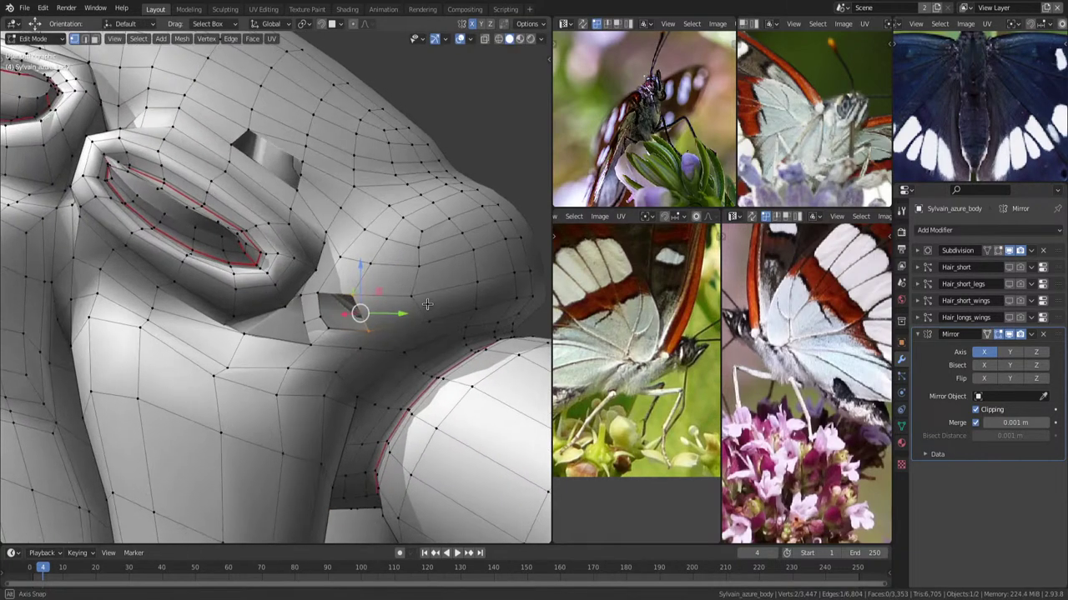
pyautogui.moveTo(341, 323); pyautogui.dragTo(288, 261, button='middle')
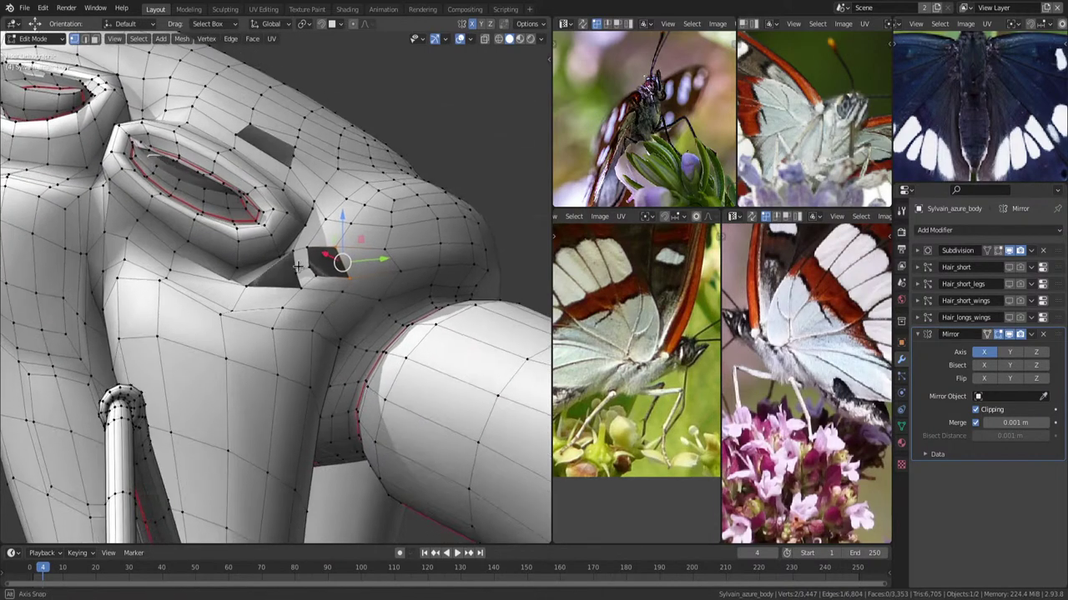
# Add a loop cut beside the hole and delete the edge along its bottom.
pyautogui.hotkey('ctrl', 'r')
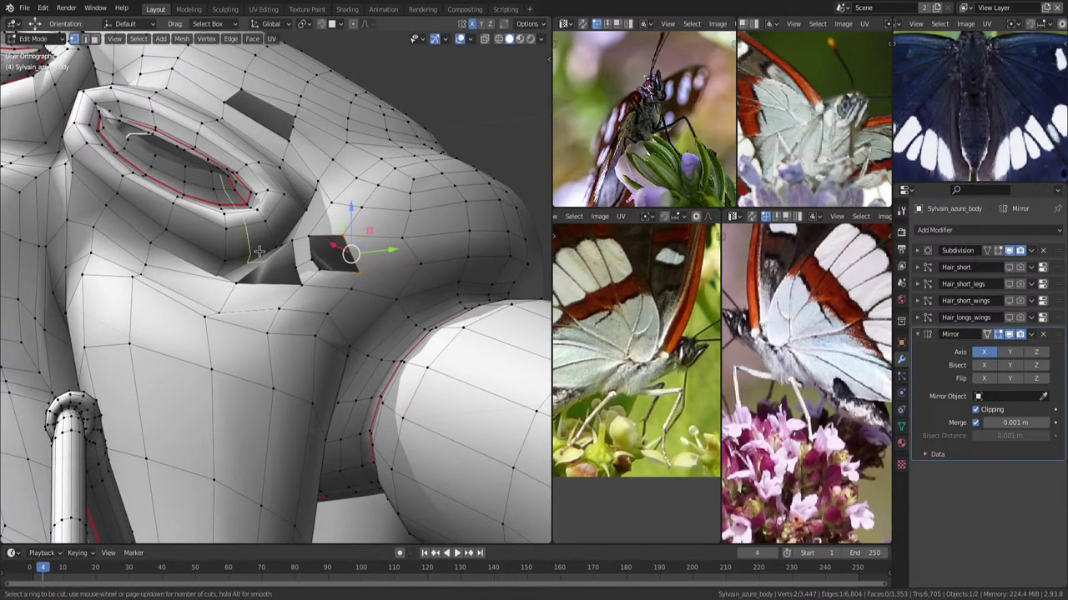
pyautogui.click(260, 251)
pyautogui.scroll(3, 322, 278)
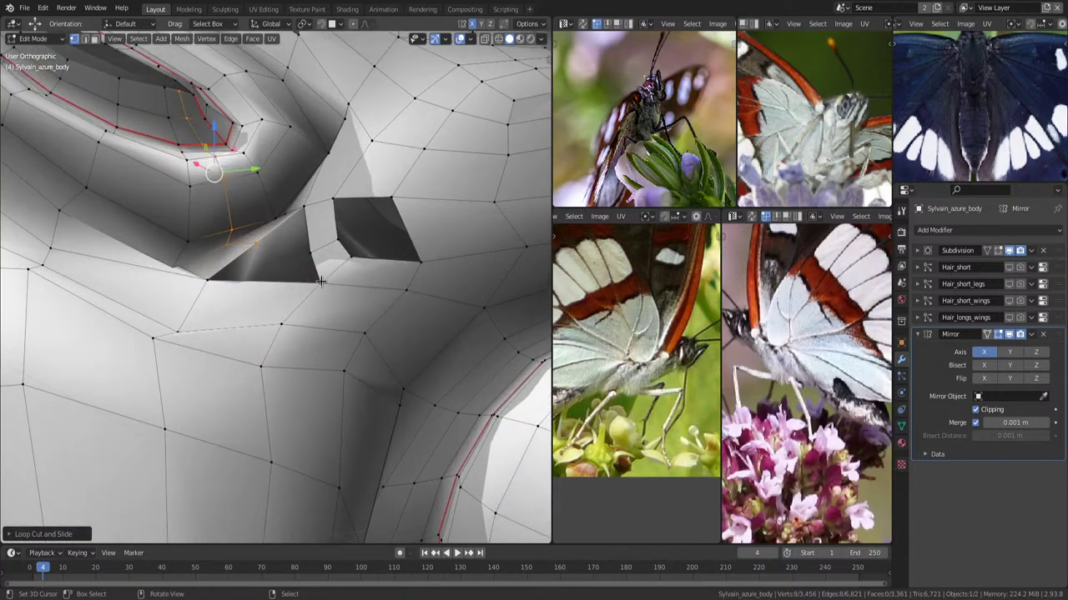
pyautogui.keyDown('alt'); pyautogui.click(284, 292); pyautogui.keyUp('alt')
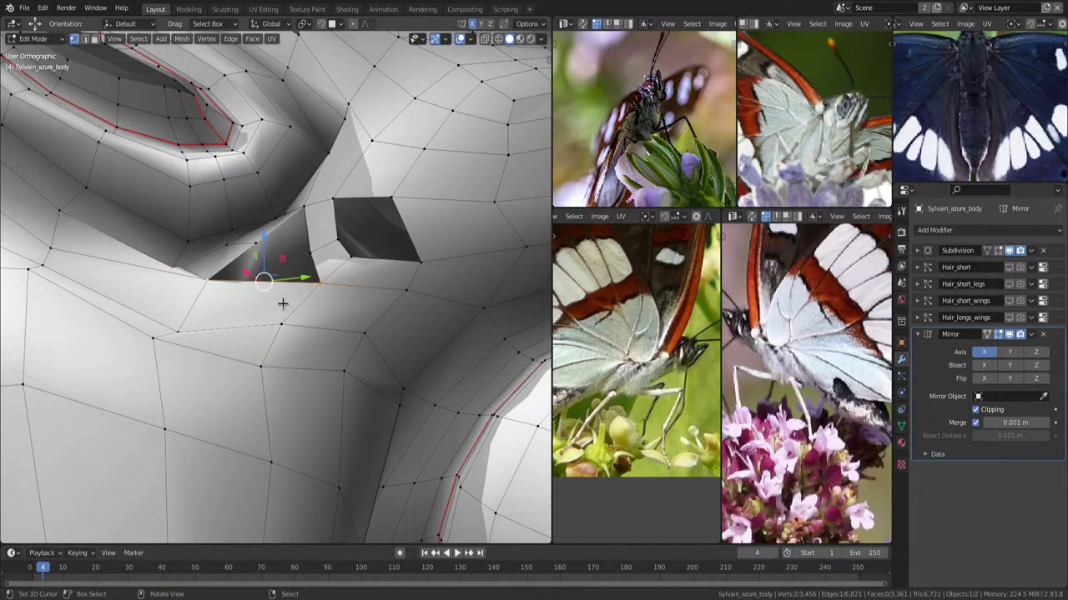
pyautogui.moveTo(282, 303)
pyautogui.mouseDown(button='middle')
pyautogui.moveTo(370, 273)
pyautogui.moveTo(325, 287)
pyautogui.moveTo(404, 290)
pyautogui.moveTo(411, 318)
pyautogui.mouseUp(button='middle')
pyautogui.press('x')
pyautogui.click(326, 287)
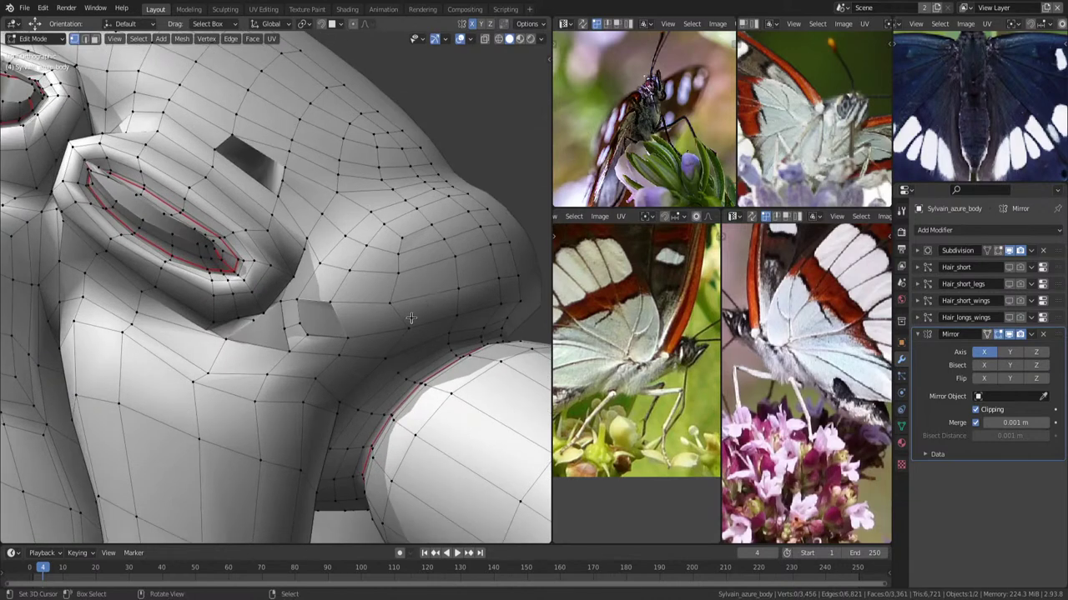
# Knife-cut new edges near the hole and join the opposite vertices with an edge.
pyautogui.press('k')
pyautogui.click(517, 288)
pyautogui.click(367, 321)
pyautogui.press('Return')
pyautogui.click(312, 334)
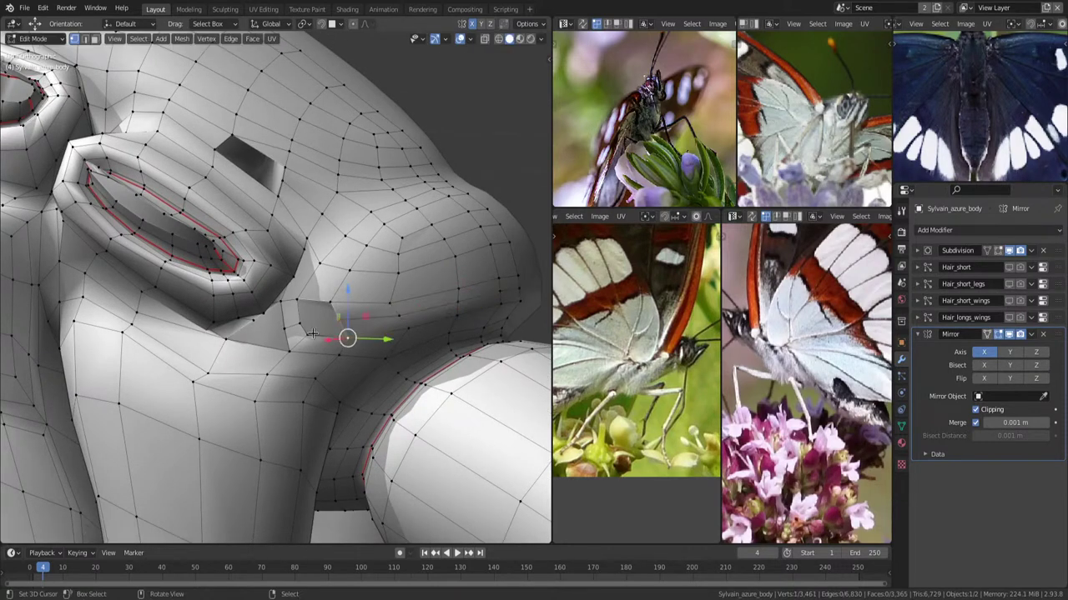
pyautogui.keyDown('shift'); pyautogui.click(312, 333); pyautogui.keyUp('shift')
pyautogui.press('j')
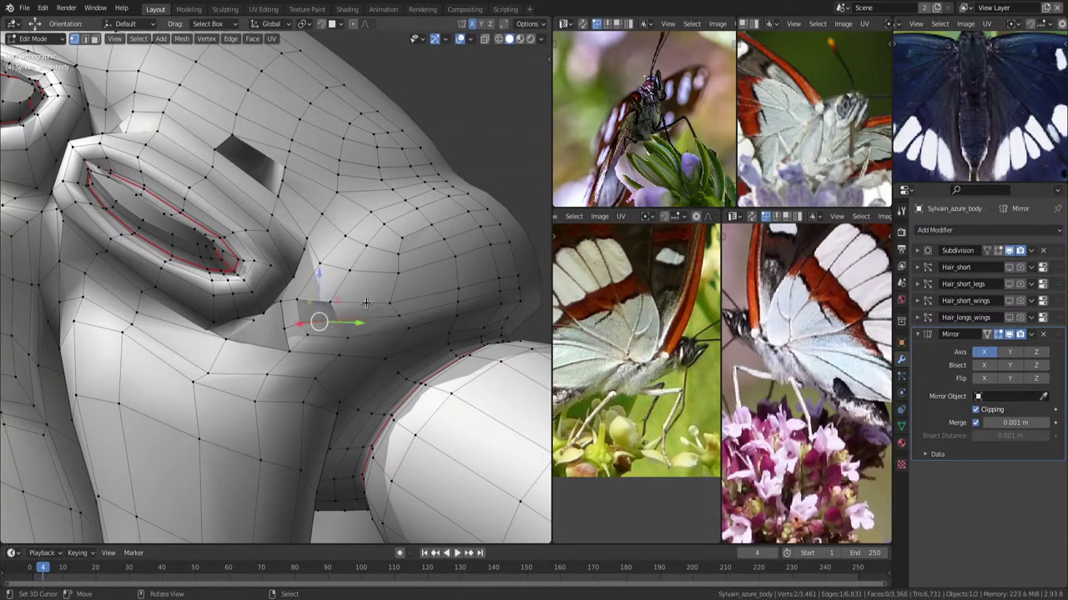
pyautogui.hotkey('alt', 'a')
pyautogui.moveTo(366, 303); pyautogui.dragTo(381, 269, button='middle')
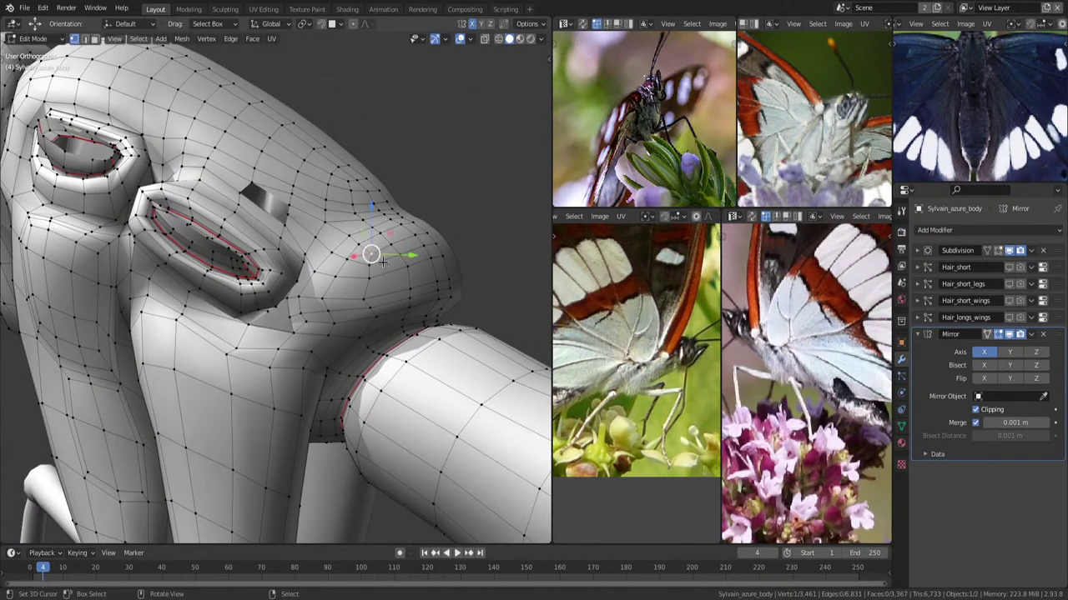
# Select the cheek patch of faces on the head bulge and apply Smooth Vertices.
pyautogui.keyDown('ctrl'); pyautogui.keyDown('shift'); pyautogui.click(448, 308); pyautogui.keyUp('shift'); pyautogui.keyUp('ctrl')
pyautogui.moveTo(466, 285); pyautogui.dragTo(367, 284, button='middle')
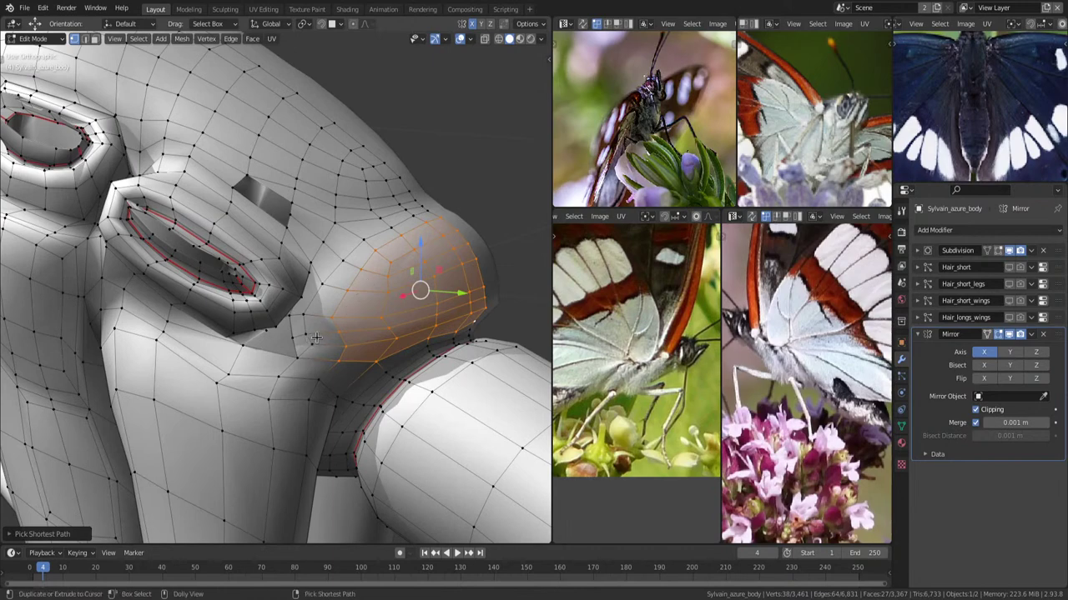
pyautogui.keyDown('ctrl'); pyautogui.keyDown('shift'); pyautogui.click(423, 218); pyautogui.keyUp('shift'); pyautogui.keyUp('ctrl')
pyautogui.moveTo(422, 219); pyautogui.dragTo(346, 328, button='middle')
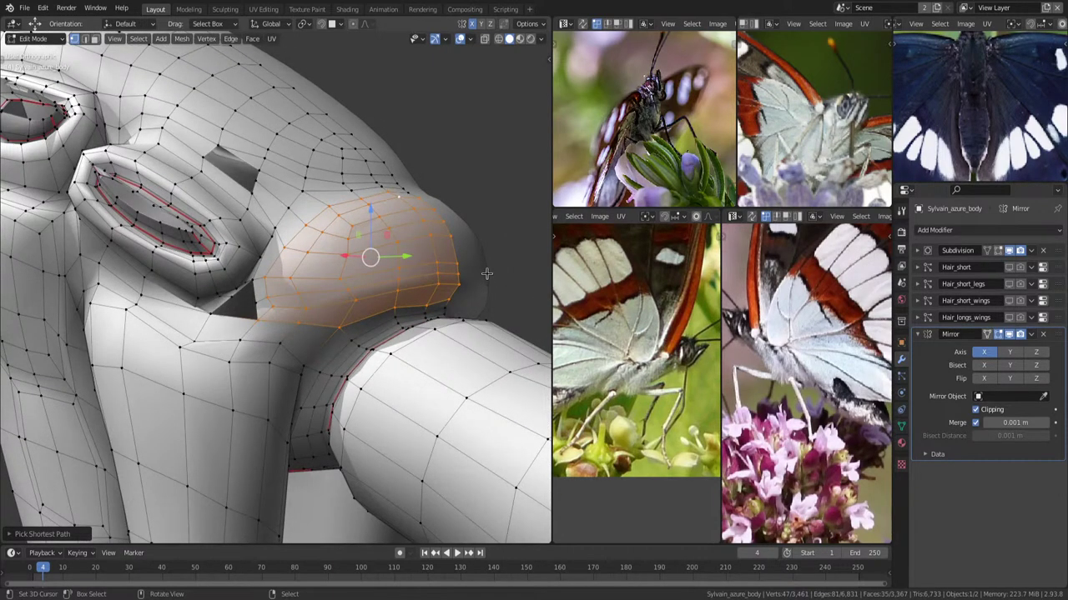
pyautogui.press('F3')
pyautogui.write('smooth')
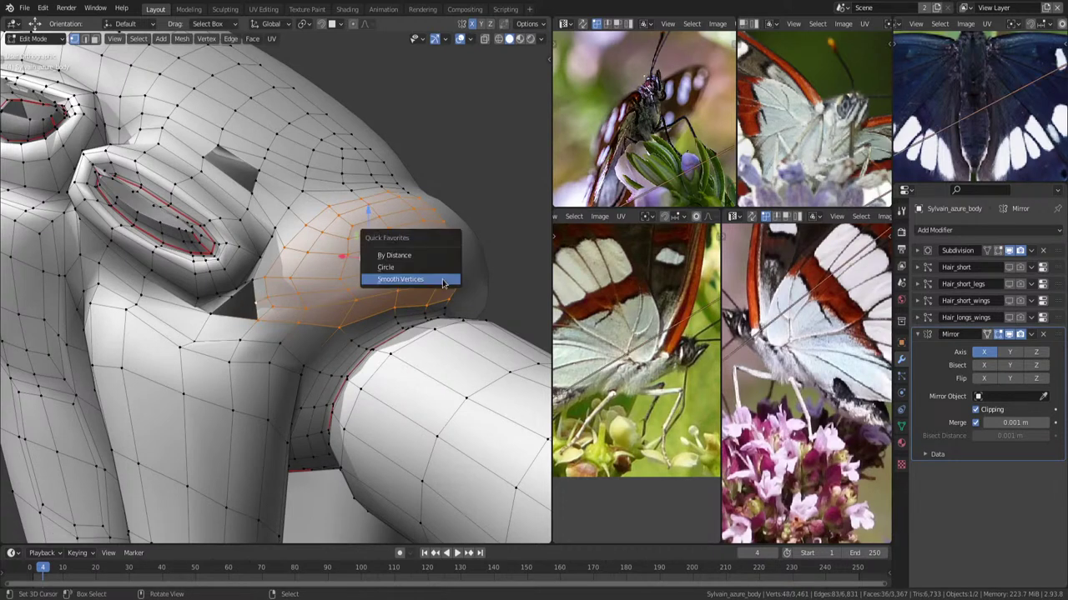
pyautogui.click(440, 278)
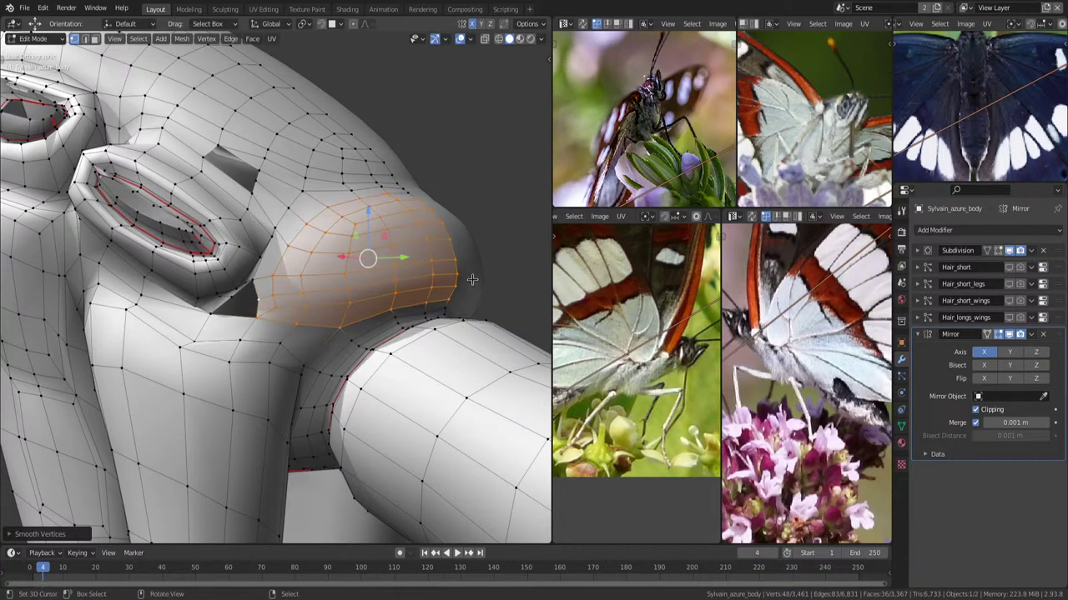
pyautogui.moveTo(482, 278); pyautogui.dragTo(472, 283, button='middle')
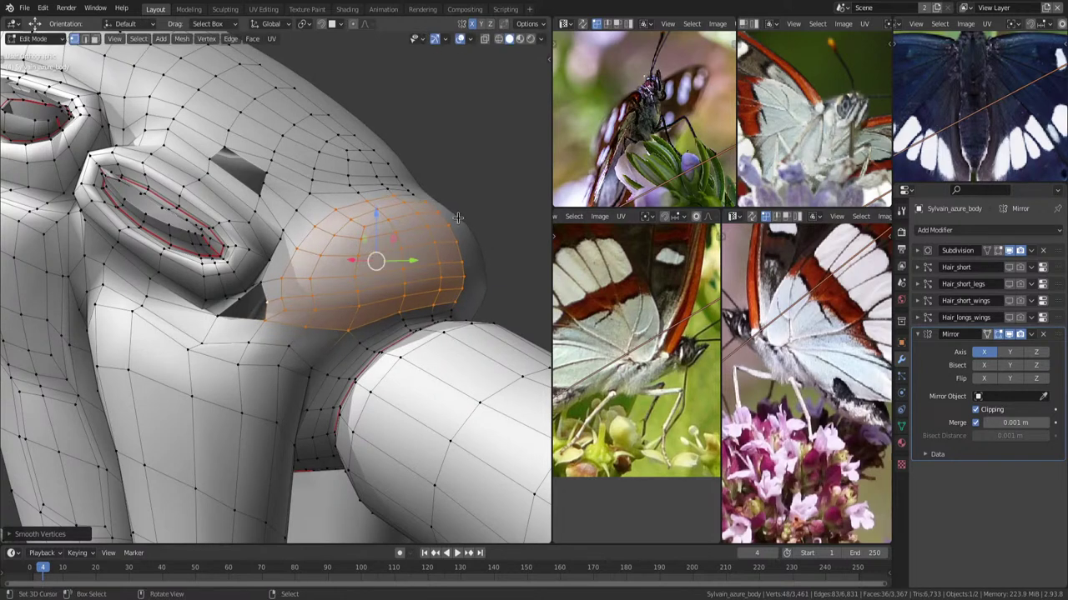
pyautogui.hotkey('ctrl', 'z')
pyautogui.hotkey('ctrl', 'alt', 'z')
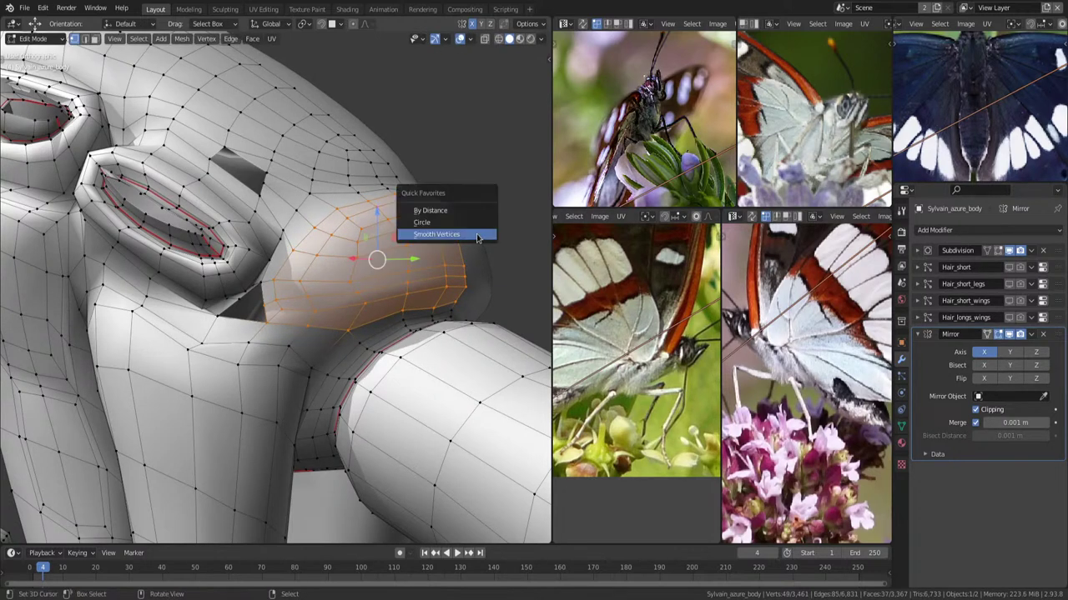
pyautogui.click(479, 237)
# Smooth the patch once more and inflate it slightly with Shrink/Fatten.
pyautogui.hotkey('alt', 's')
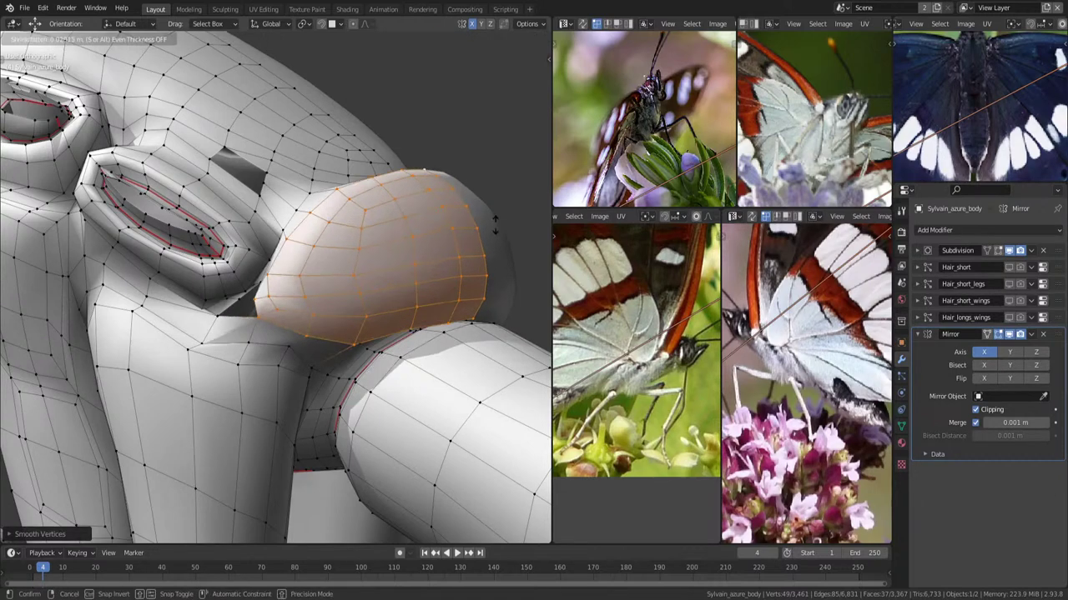
pyautogui.rightClick(489, 221)
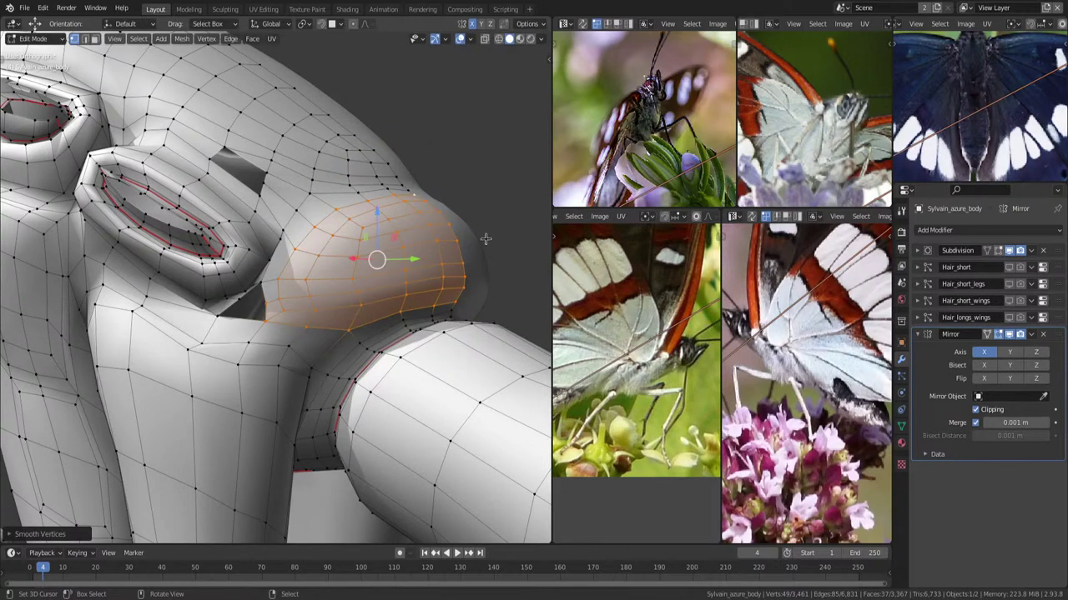
pyautogui.press('w')
pyautogui.click(480, 241)
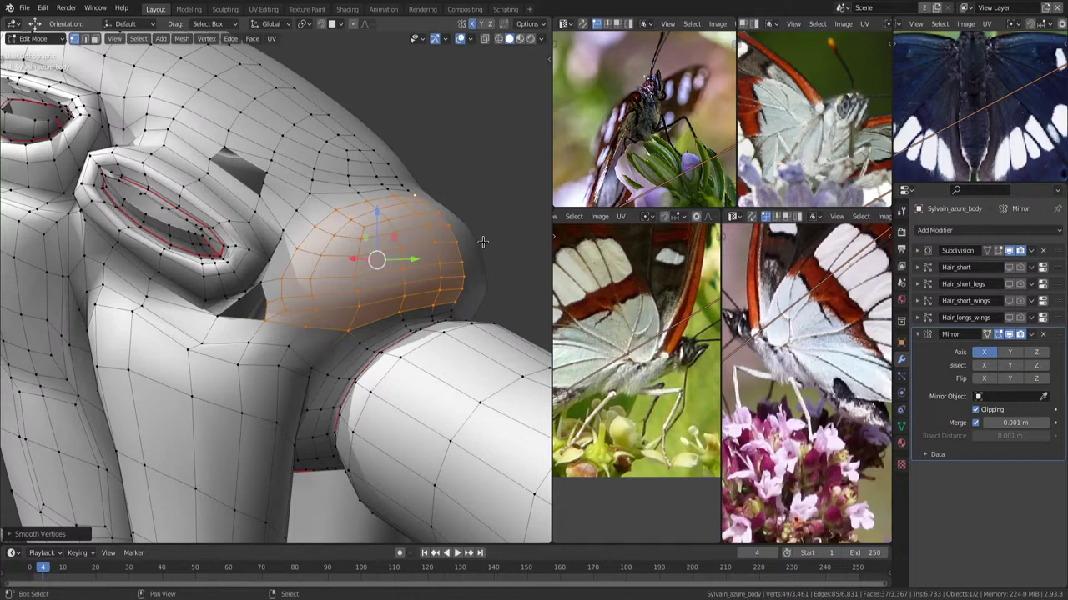
pyautogui.hotkey('alt', 's')
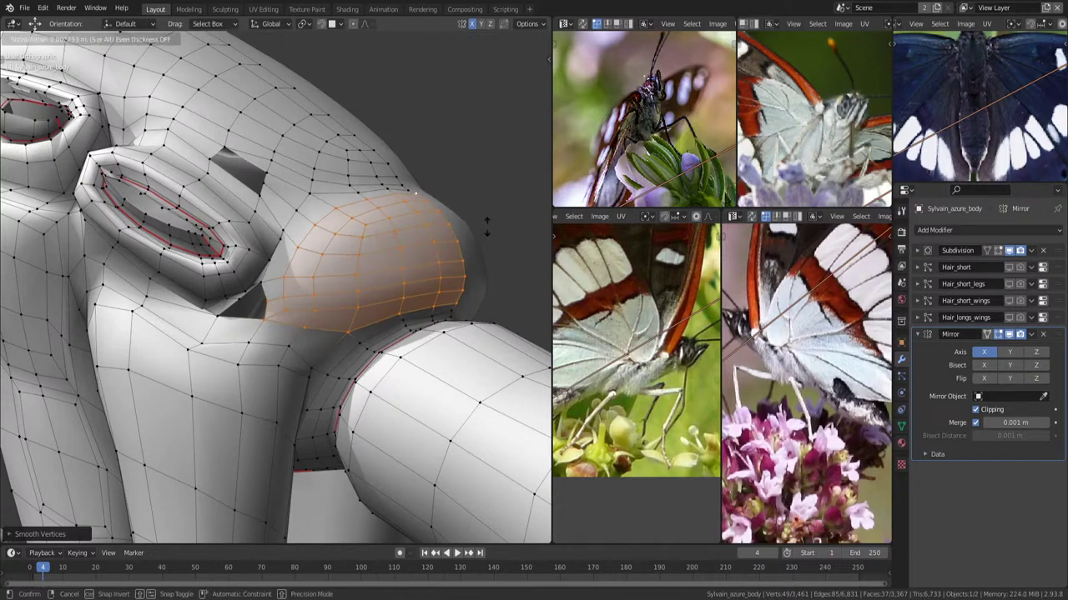
pyautogui.click(489, 217)
pyautogui.moveTo(422, 252)
pyautogui.mouseDown(button='middle')
pyautogui.moveTo(404, 247)
pyautogui.moveTo(435, 301)
pyautogui.moveTo(356, 289)
pyautogui.moveTo(400, 335)
pyautogui.mouseUp(button='middle')
pyautogui.hotkey('alt', 'a')
pyautogui.press('Tab')
pyautogui.press('Tab')
pyautogui.click(399, 335)
# Slide the vertical edge path on the bulge and shift it along the X axis.
pyautogui.keyDown('ctrl'); pyautogui.click(386, 241); pyautogui.keyUp('ctrl')
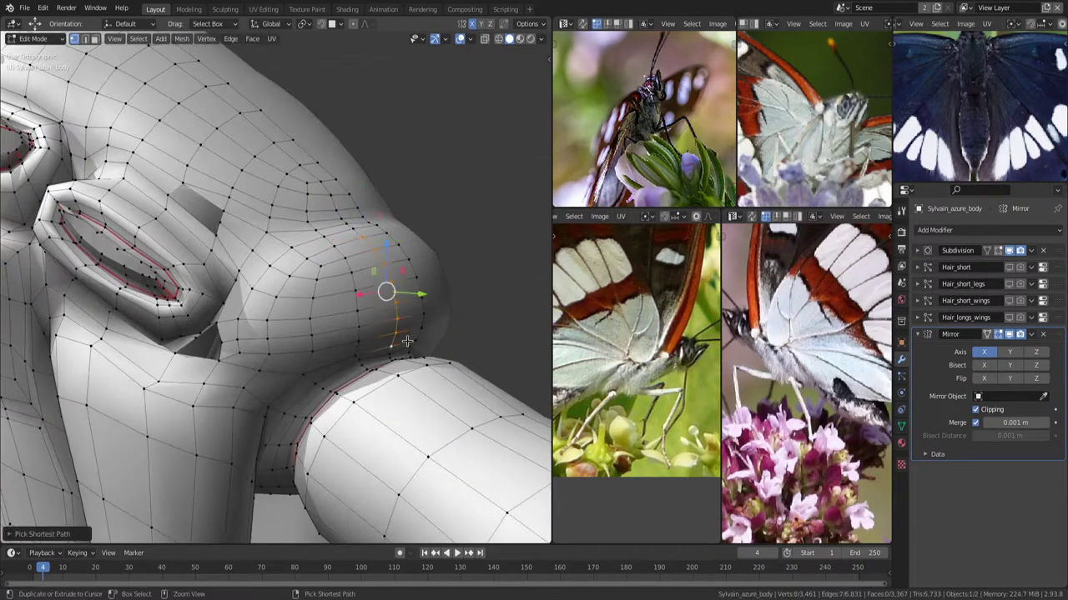
pyautogui.press('g')
pyautogui.press('g')
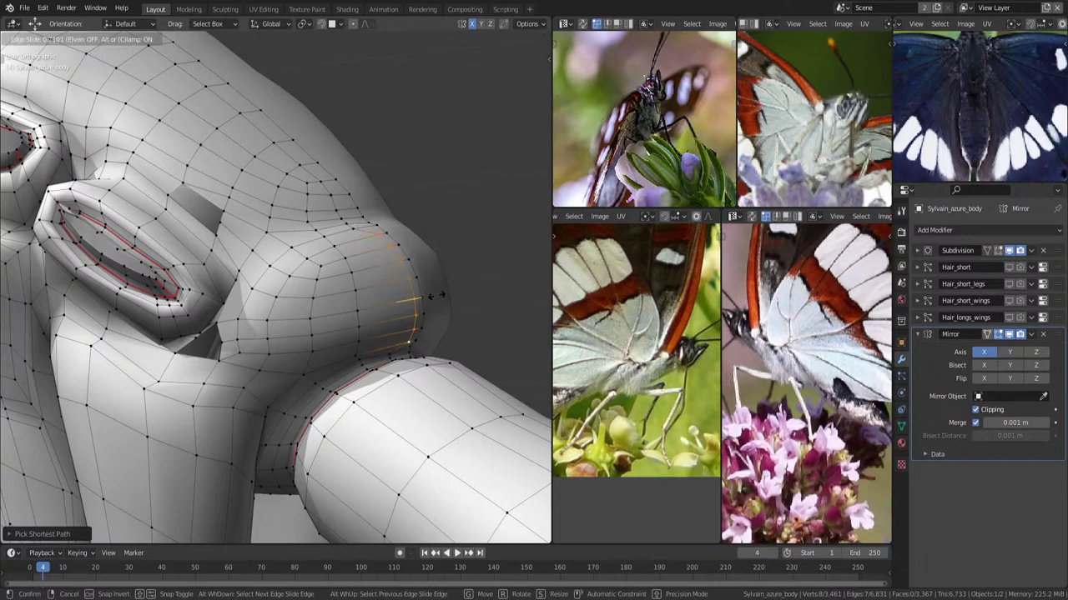
pyautogui.click(440, 289)
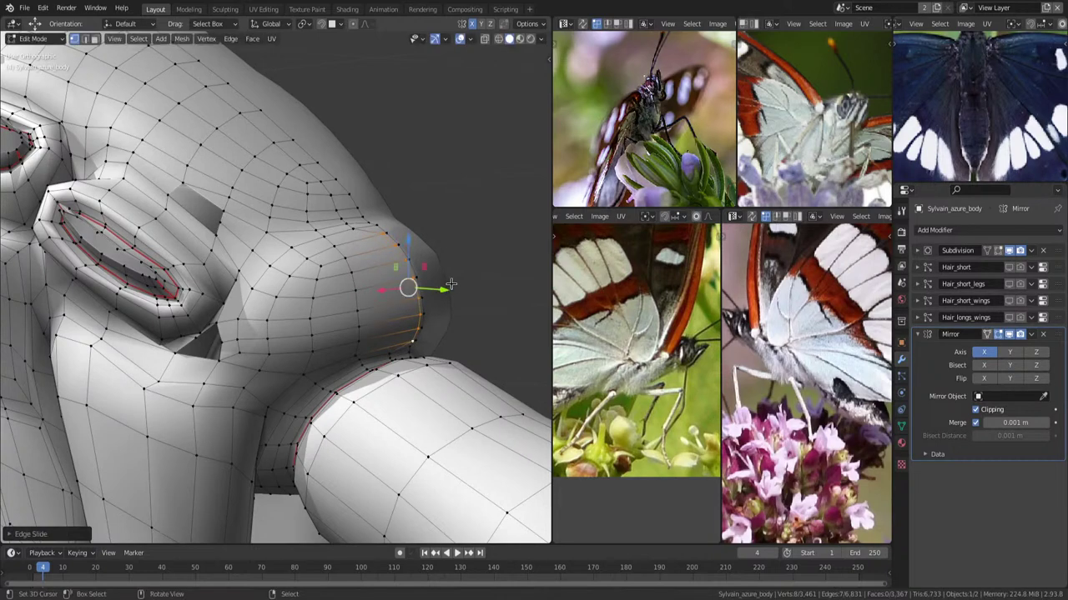
pyautogui.press('g')
pyautogui.press('x')
pyautogui.click(434, 296)
# Collapse the two vertices at the remaining gap into one.
pyautogui.moveTo(392, 291)
pyautogui.mouseDown(button='middle')
pyautogui.moveTo(436, 265)
pyautogui.moveTo(408, 309)
pyautogui.moveTo(256, 224)
pyautogui.mouseUp(button='middle')
pyautogui.scroll(3, 436, 264)
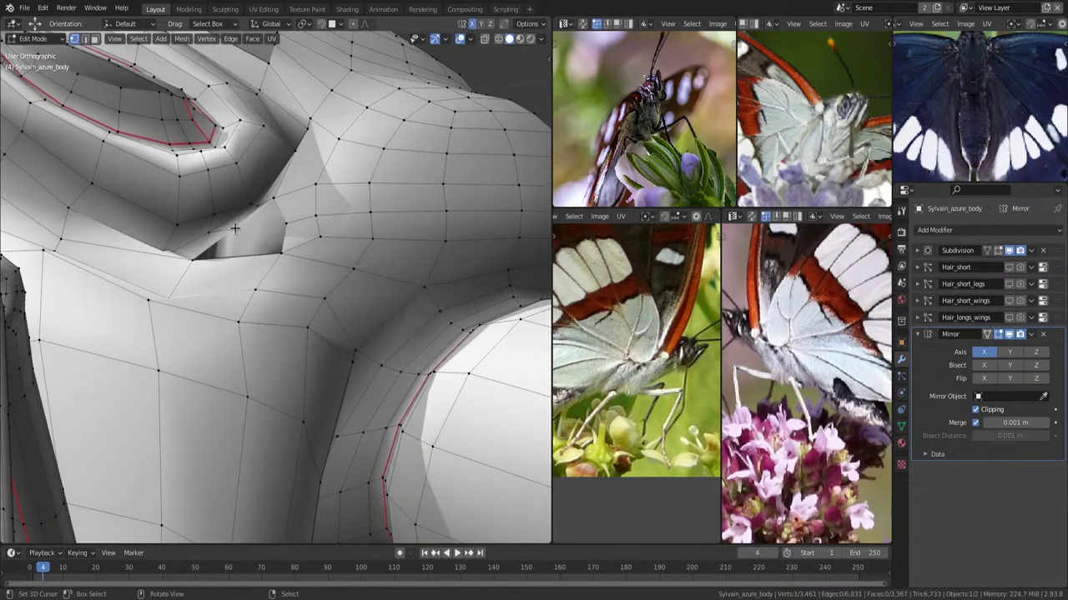
pyautogui.click(236, 228)
pyautogui.keyDown('shift'); pyautogui.click(259, 226); pyautogui.keyUp('shift')
pyautogui.press('m')
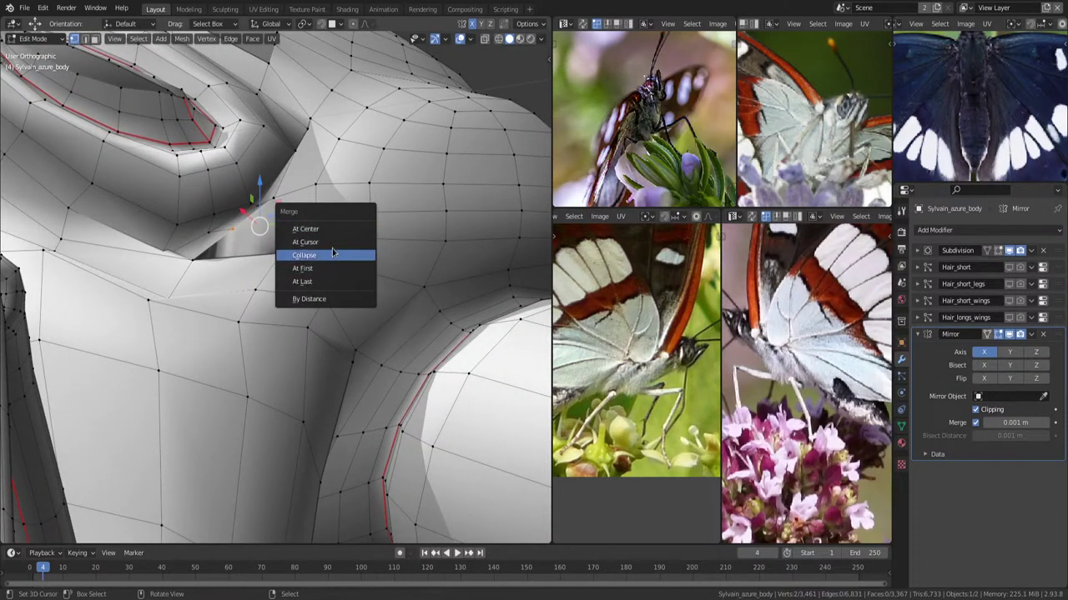
pyautogui.click(332, 254)
pyautogui.hotkey('alt', 'a')
# Cut a new edge loop around the eye opening.
pyautogui.moveTo(314, 260)
pyautogui.mouseDown(button='middle')
pyautogui.moveTo(348, 342)
pyautogui.moveTo(329, 319)
pyautogui.mouseUp(button='middle')
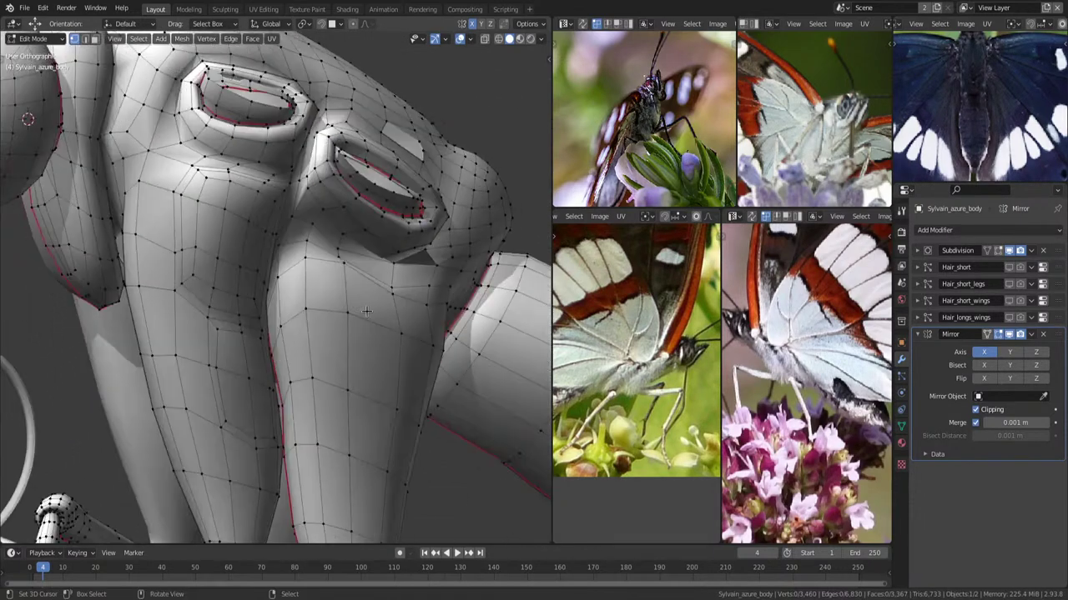
pyautogui.scroll(2, 329, 319)
pyautogui.scroll(2, 352, 278)
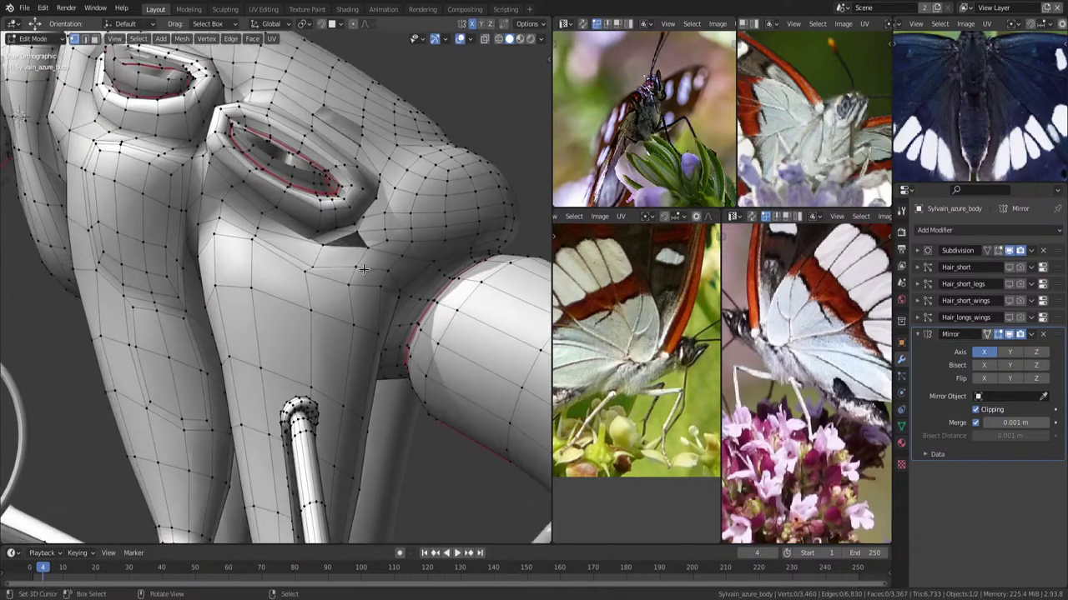
pyautogui.scroll(2, 359, 274)
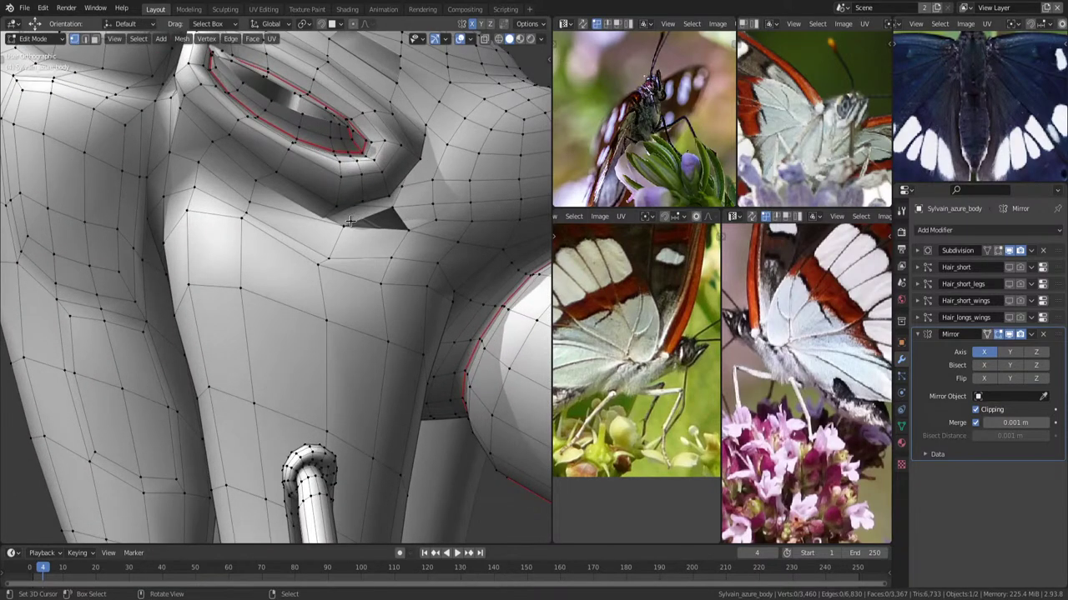
pyautogui.hotkey('ctrl', 'r')
pyautogui.click(384, 195)
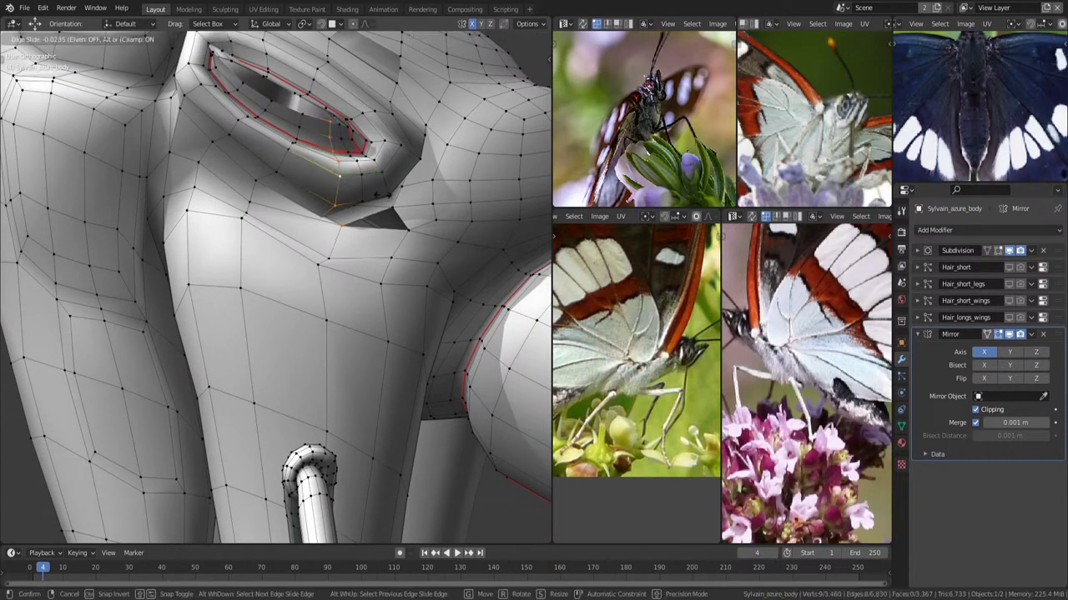
# Vertex-slide the vertices beside the gap under the eye downward along their edges.
pyautogui.click(359, 191)
pyautogui.click(298, 214)
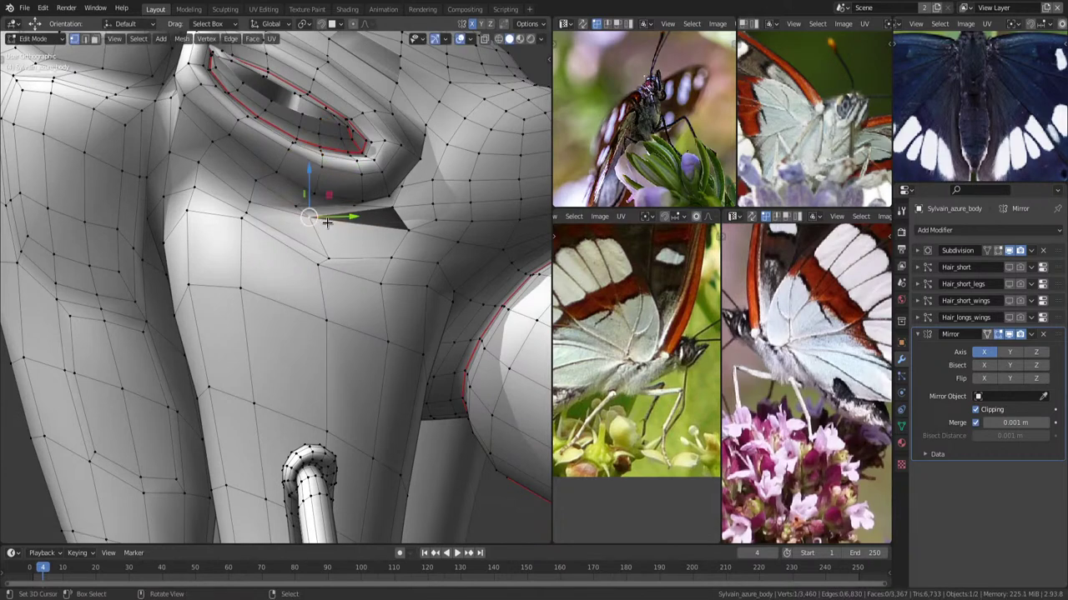
pyautogui.hotkey('shift', 'v')
pyautogui.click(296, 203)
pyautogui.hotkey('shift', 'v')
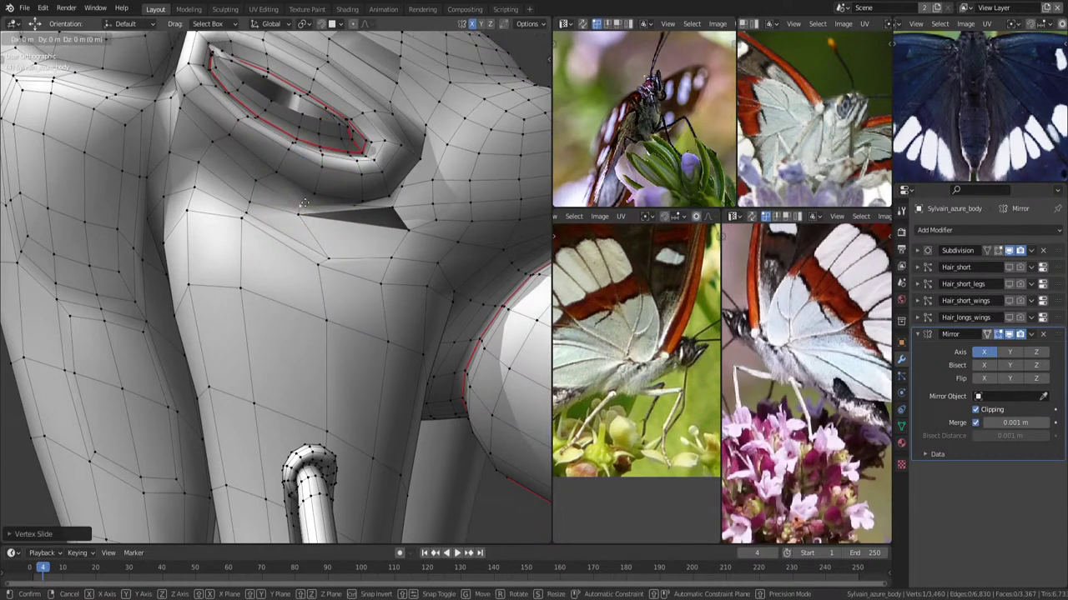
pyautogui.click(328, 251)
pyautogui.hotkey('shift', 'v')
pyautogui.click(358, 234)
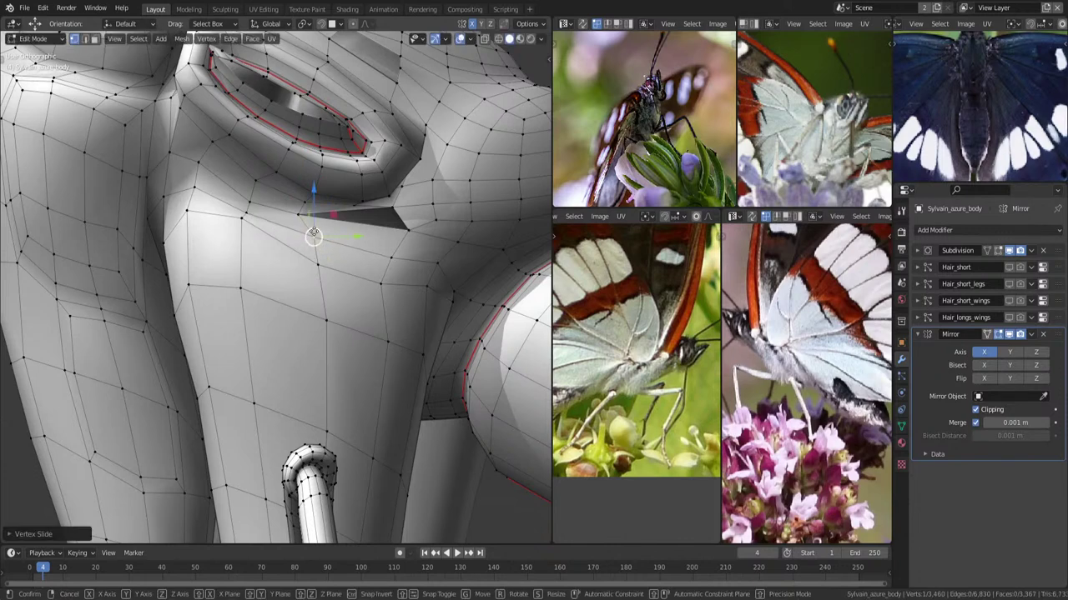
pyautogui.hotkey('shift', 'v')
pyautogui.click(373, 227)
# Cut another loop around the eye ring and slide it into place.
pyautogui.hotkey('ctrl', 'r')
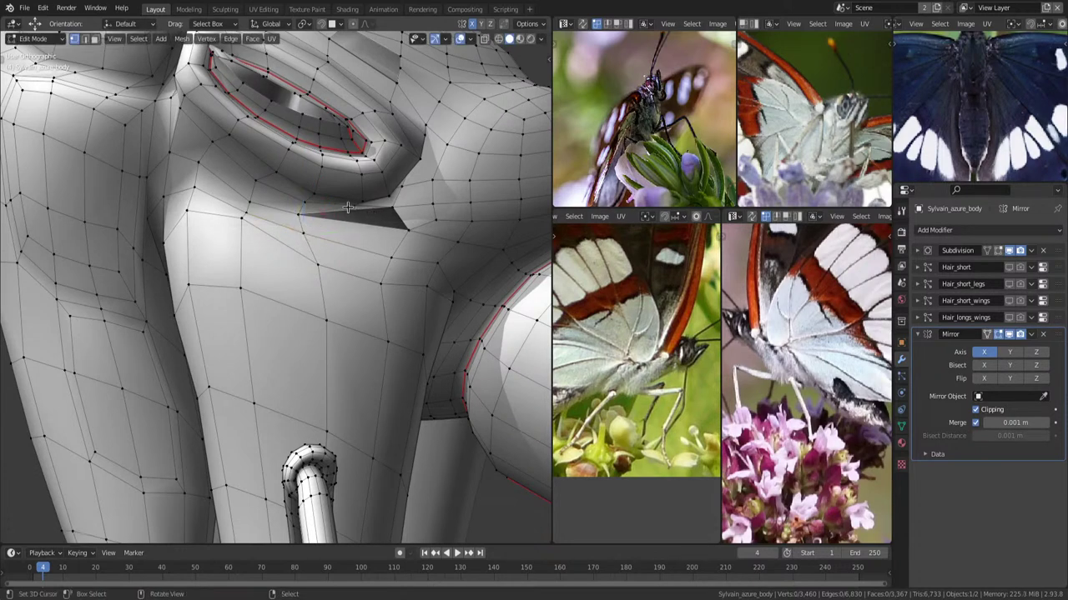
pyautogui.click(347, 211)
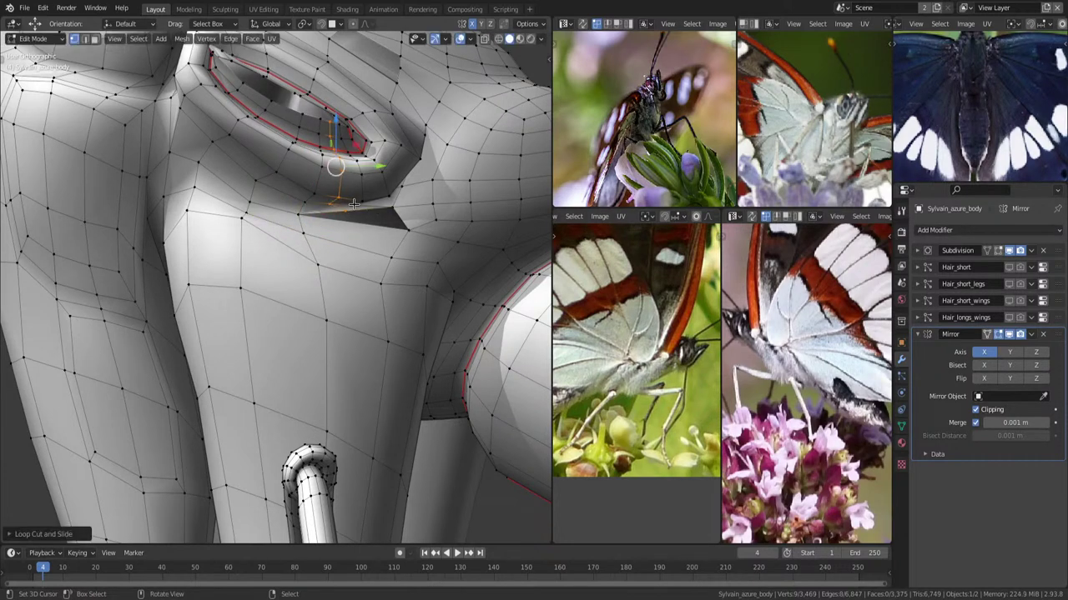
pyautogui.press('g')
pyautogui.press('g')
pyautogui.click(400, 204)
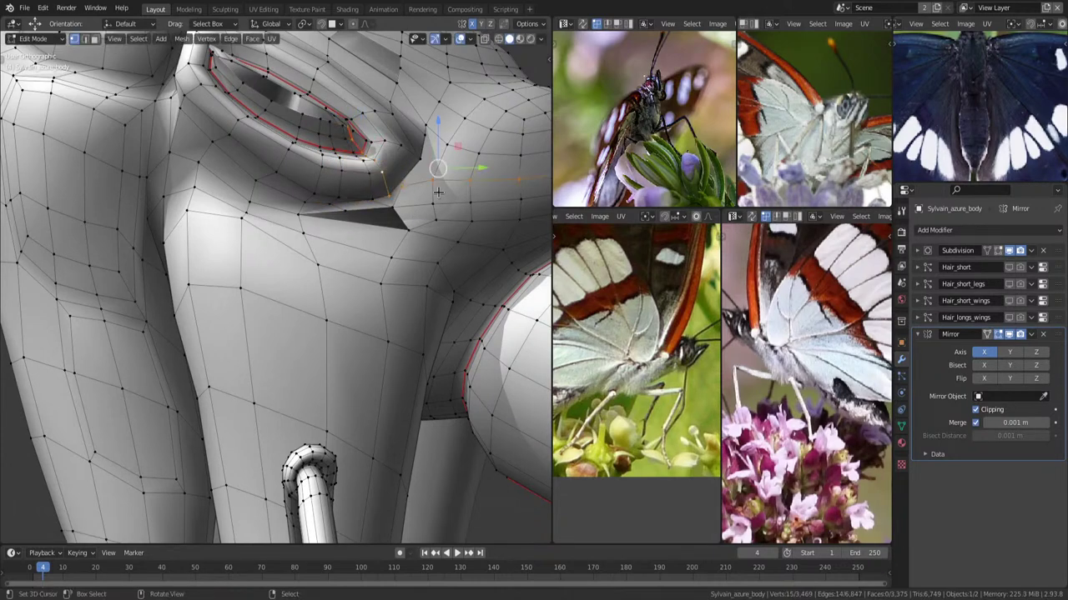
# Circle-select the eye-corner vertices in X-ray and move them into position.
pyautogui.moveTo(433, 194); pyautogui.dragTo(448, 203, button='middle')
pyautogui.hotkey('alt', 'z')
pyautogui.press('c')
pyautogui.moveTo(429, 191); pyautogui.dragTo(417, 226)
pyautogui.press('Escape')
pyautogui.hotkey('alt', 'z')
pyautogui.scroll(3, 418, 202)
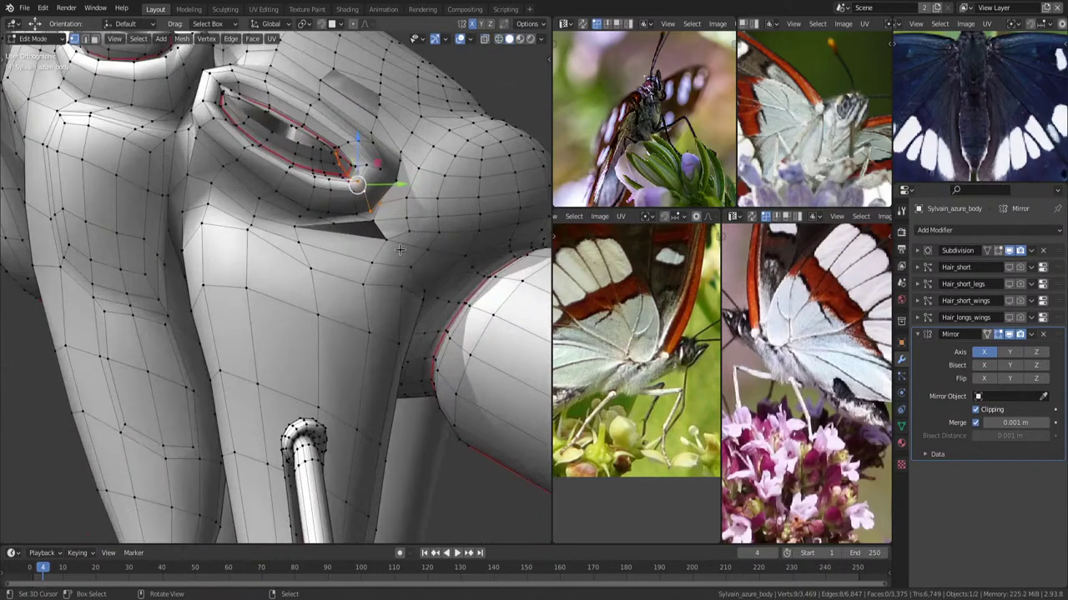
pyautogui.press('g')
pyautogui.click(397, 180)
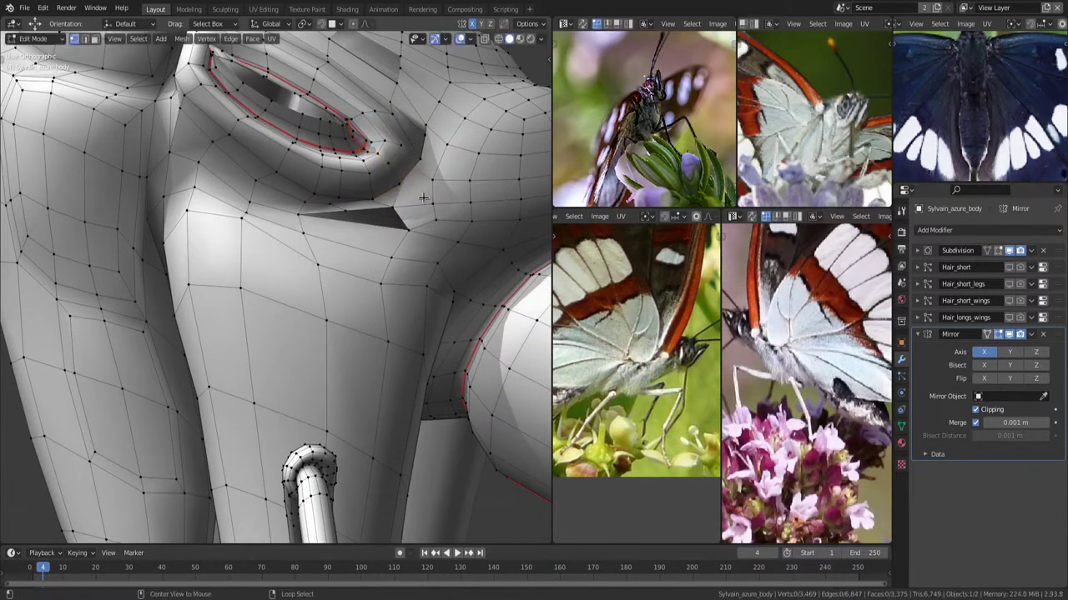
pyautogui.moveTo(397, 180)
pyautogui.mouseDown(button='middle')
pyautogui.moveTo(396, 198)
pyautogui.moveTo(381, 183)
pyautogui.mouseUp(button='middle')
pyautogui.scroll(3, 396, 199)
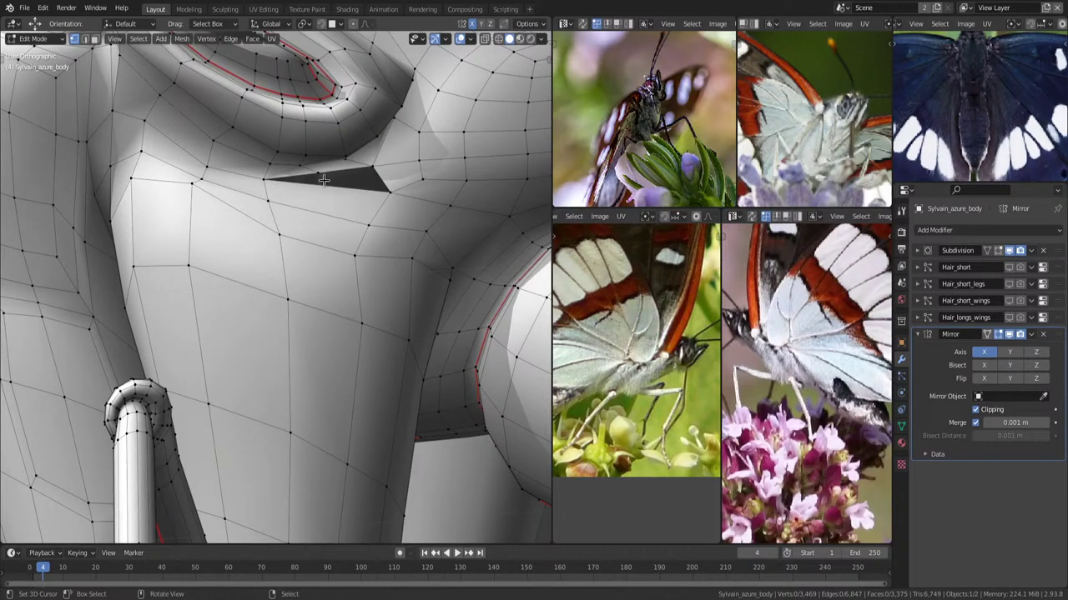
pyautogui.keyDown('alt'); pyautogui.click(308, 149); pyautogui.keyUp('alt')
# Delete the vertical edge loop beside the eye.
pyautogui.press('x')
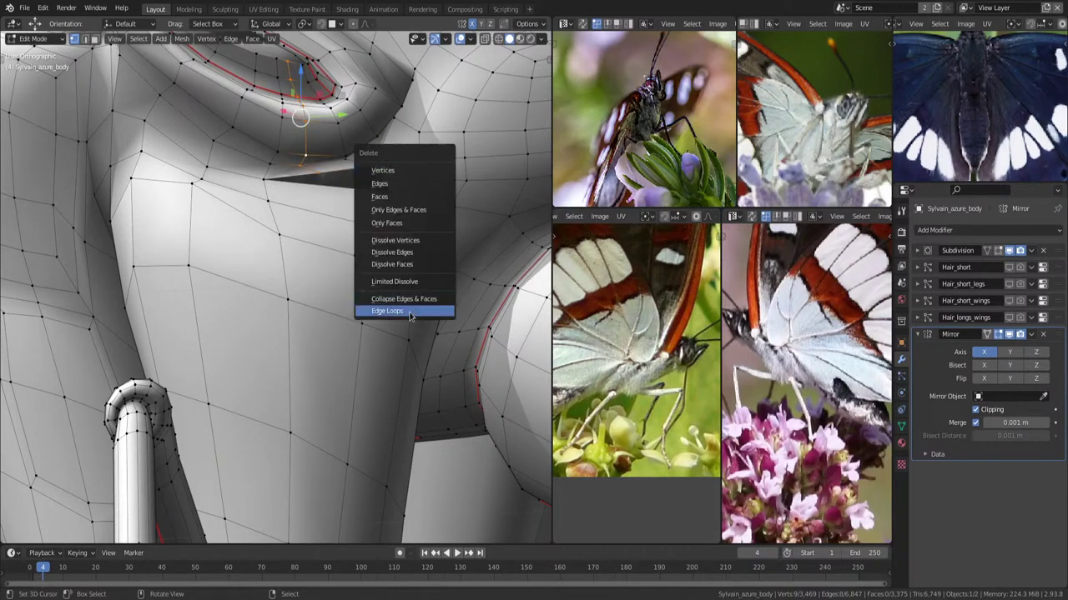
pyautogui.click(400, 311)
pyautogui.hotkey('alt', 'a')
pyautogui.moveTo(387, 233)
pyautogui.mouseDown(button='middle')
pyautogui.moveTo(414, 261)
pyautogui.moveTo(384, 272)
pyautogui.moveTo(392, 248)
pyautogui.mouseUp(button='middle')
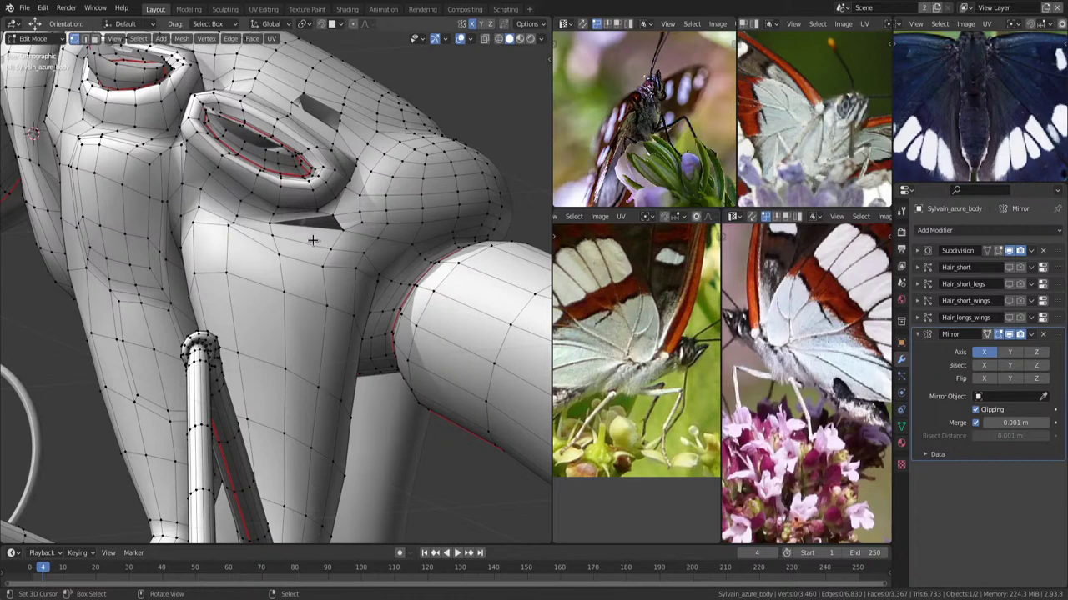
pyautogui.moveTo(313, 240); pyautogui.dragTo(303, 238, button='middle')
# Cut a new loop down the neck and slide a vertex near the gap under the eye.
pyautogui.hotkey('ctrl', 'r')
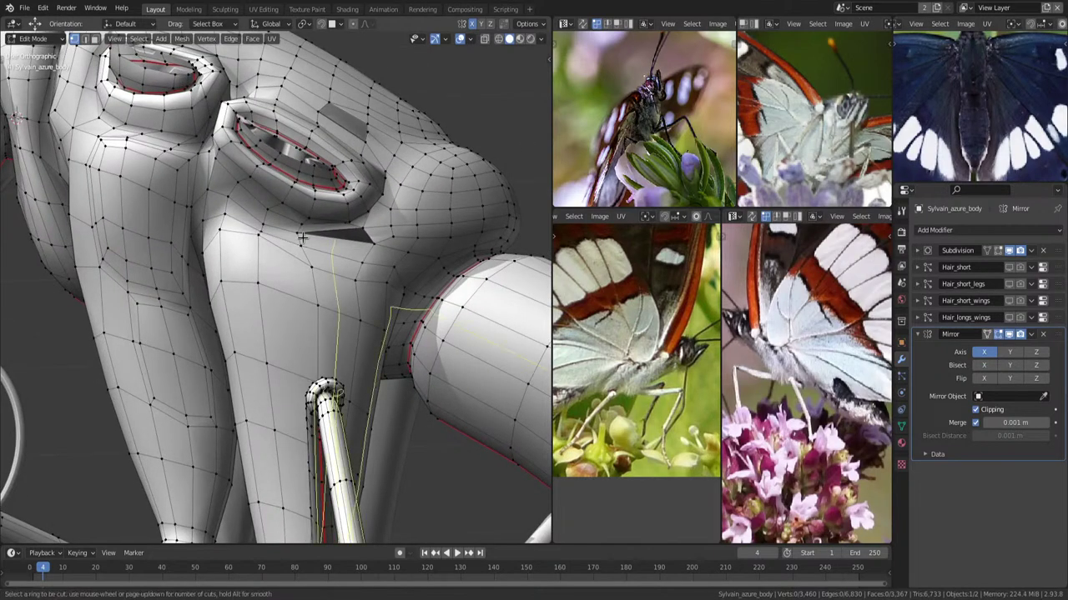
pyautogui.click(298, 241)
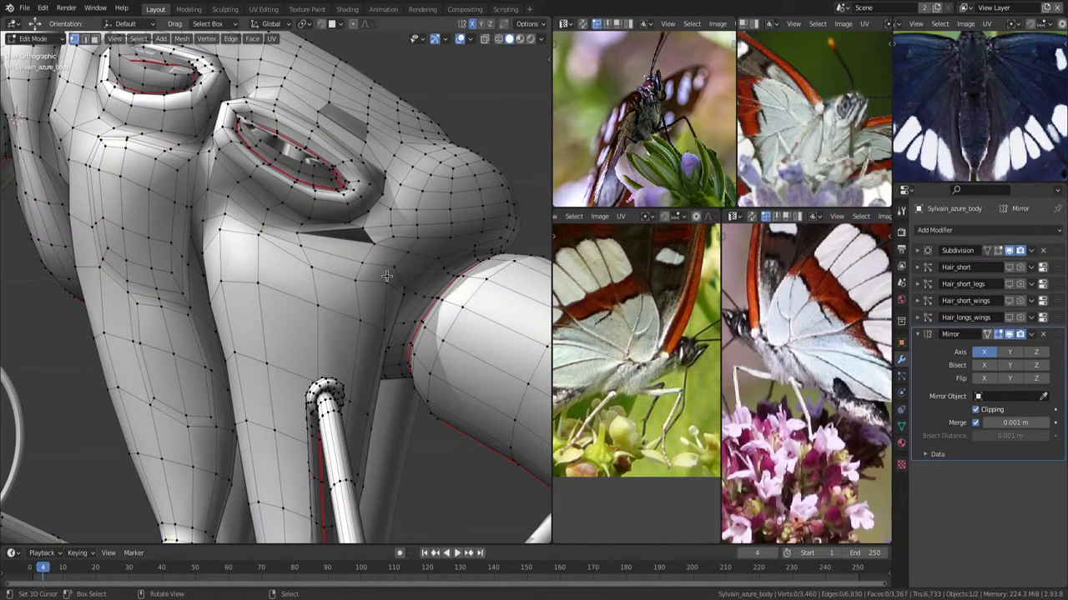
pyautogui.scroll(-3, 386, 276)
pyautogui.moveTo(383, 270)
pyautogui.mouseDown(button='middle')
pyautogui.moveTo(402, 251)
pyautogui.moveTo(388, 248)
pyautogui.mouseUp(button='middle')
pyautogui.scroll(3, 408, 249)
pyautogui.click(423, 226)
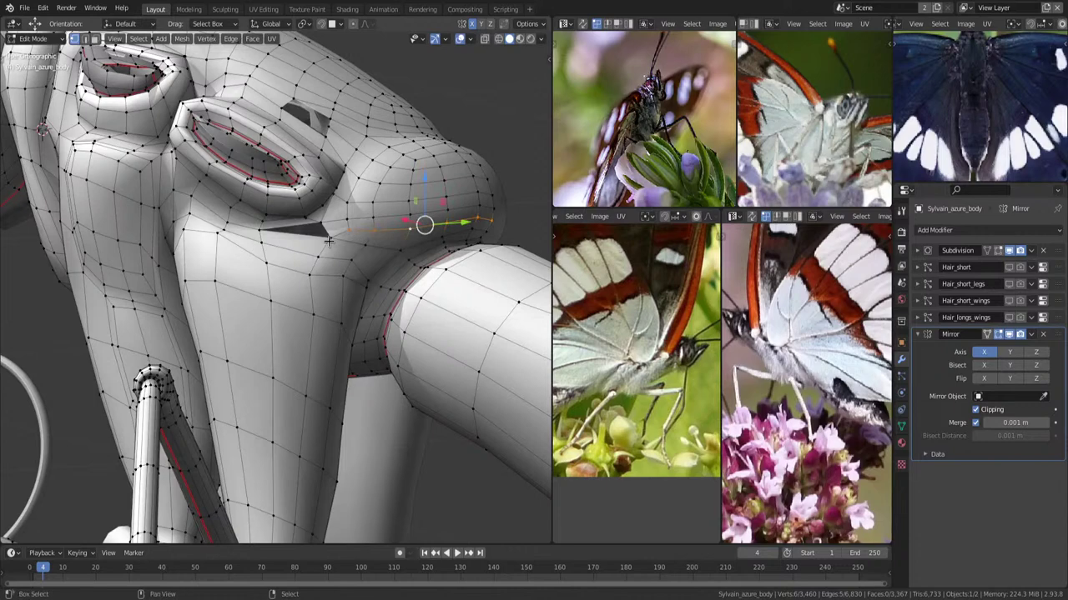
pyautogui.press('g')
pyautogui.press('g')
pyautogui.click(451, 229)
# Merge duplicate vertices across the whole mesh by distance.
pyautogui.press('a')
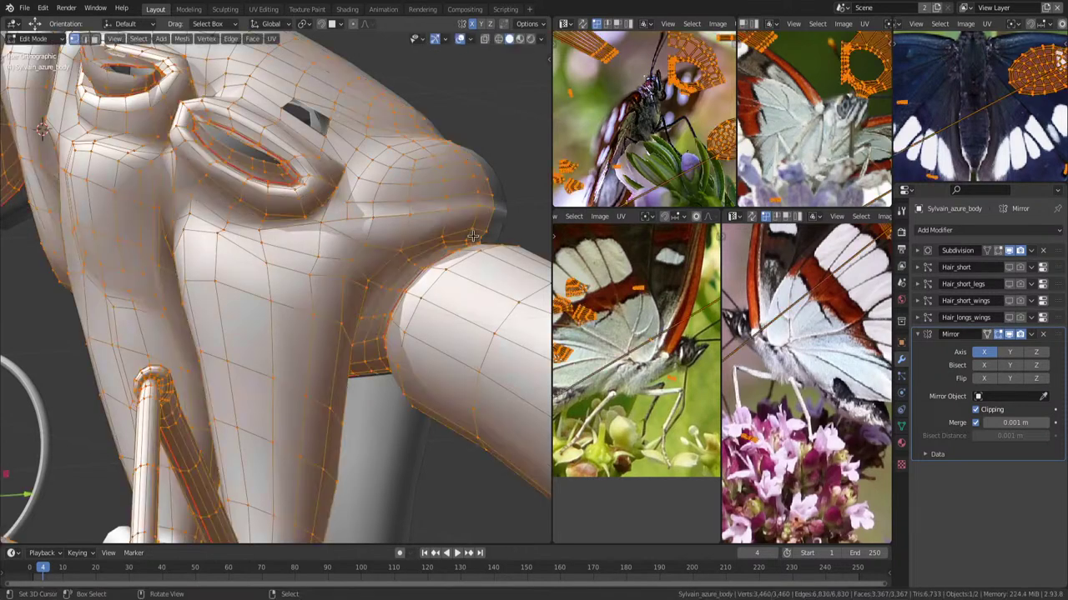
pyautogui.press('m')
pyautogui.click(446, 230)
pyautogui.hotkey('alt', 'a')
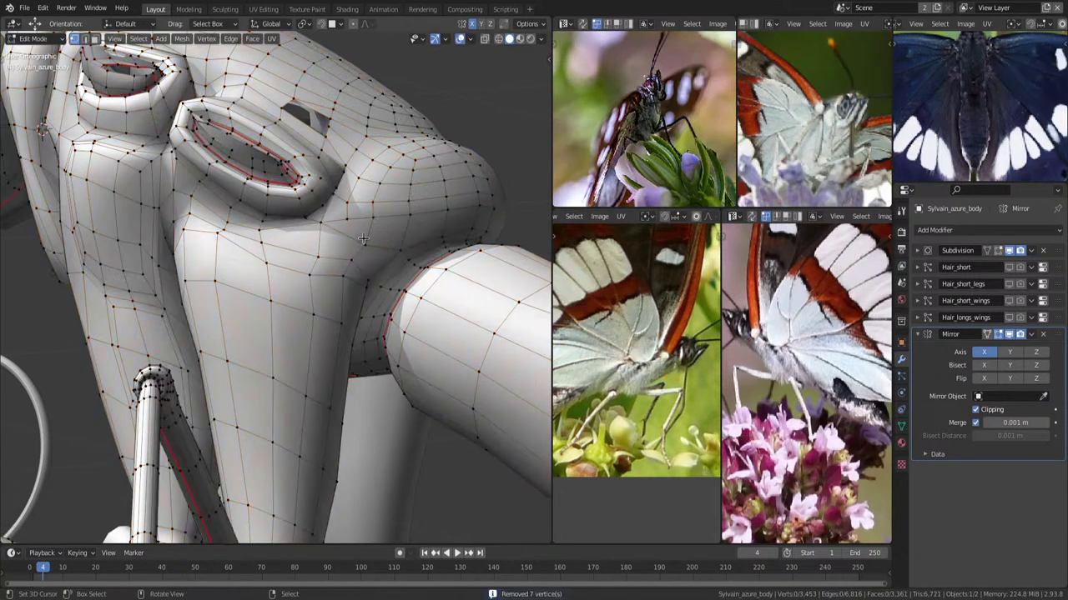
# Select a path of vertices beside the gap under the eye.
pyautogui.click(320, 222)
pyautogui.press('g')
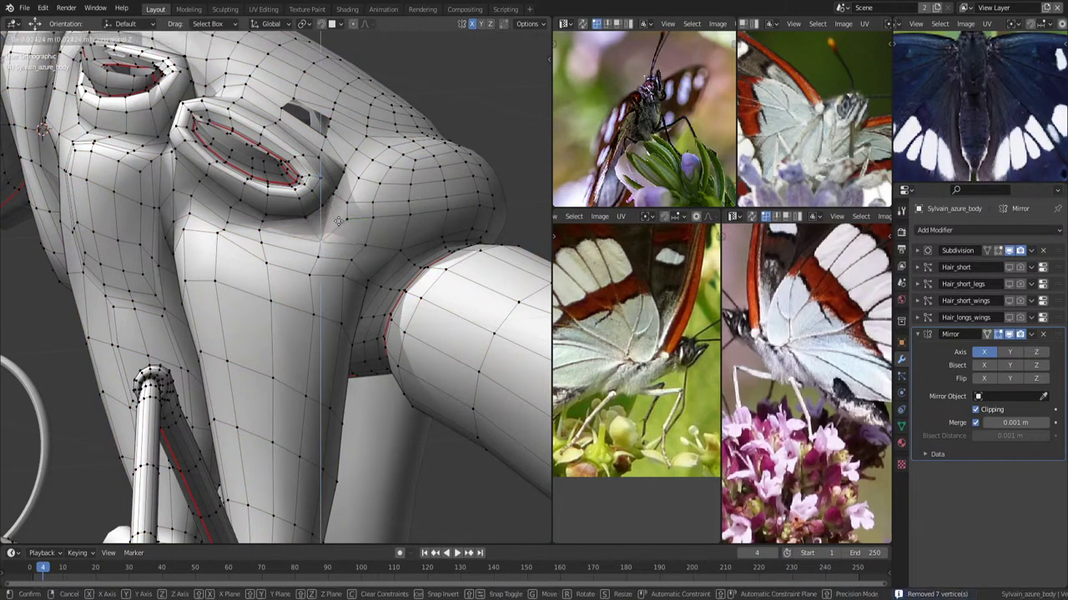
pyautogui.rightClick(339, 219)
pyautogui.keyDown('ctrl'); pyautogui.click(440, 253); pyautogui.keyUp('ctrl')
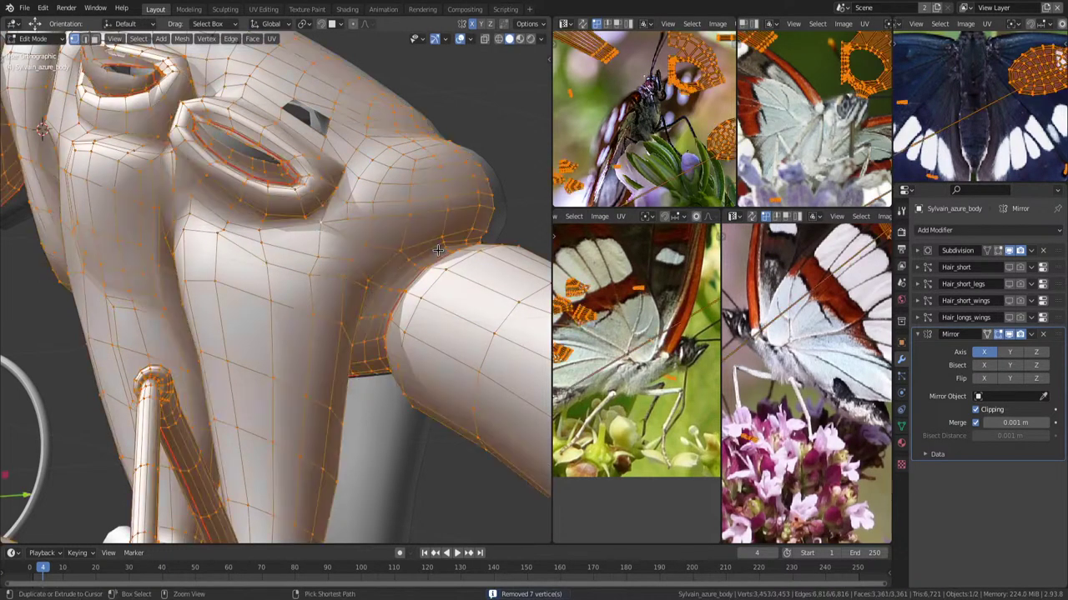
pyautogui.moveTo(439, 253); pyautogui.dragTo(423, 260, button='middle')
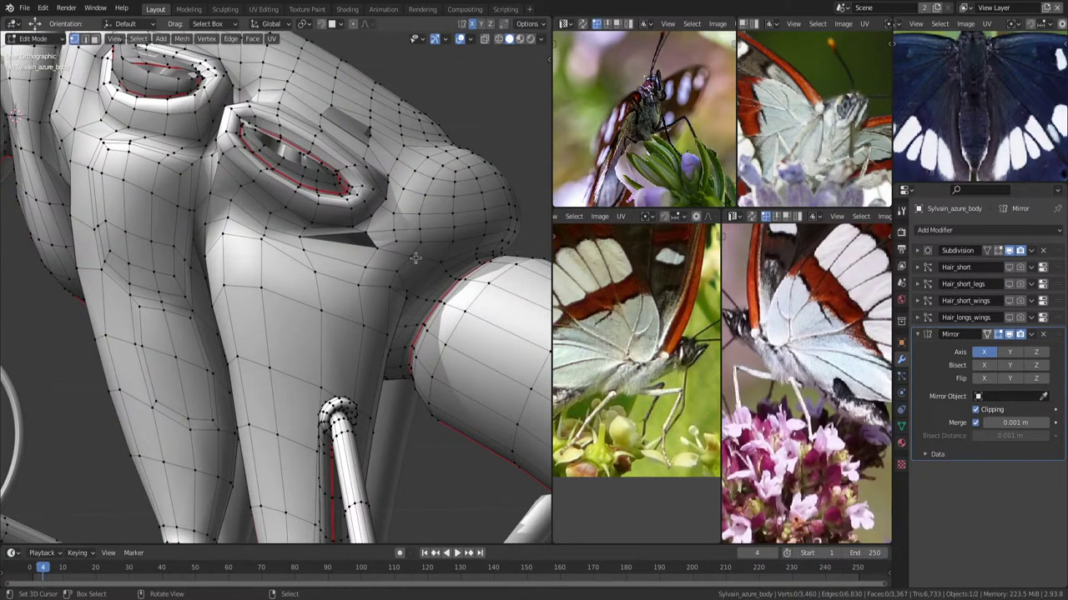
pyautogui.moveTo(415, 258); pyautogui.dragTo(424, 258, button='middle')
# Select a strip of faces down the neck and apply Smooth Vertices.
pyautogui.click(228, 197)
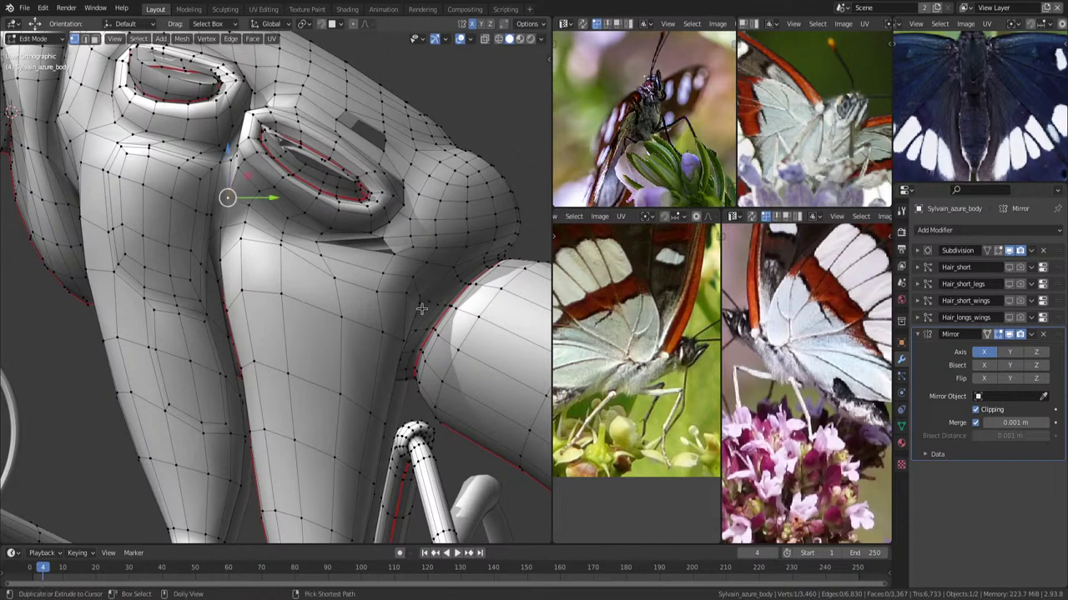
pyautogui.keyDown('ctrl'); pyautogui.click(391, 341); pyautogui.keyUp('ctrl')
pyautogui.moveTo(391, 340); pyautogui.dragTo(419, 267, button='middle')
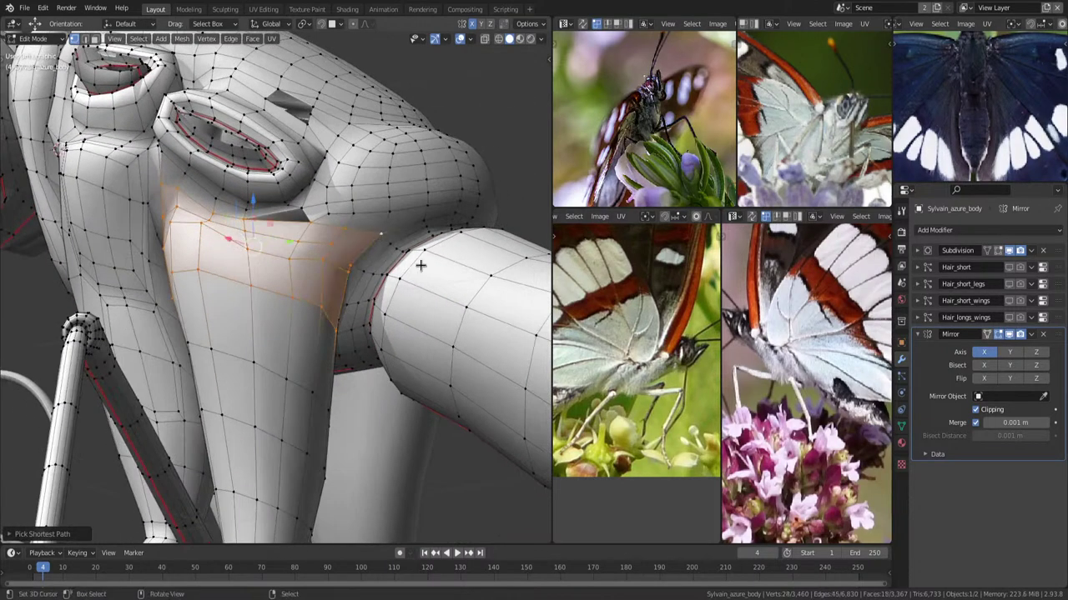
pyautogui.press('q')
pyautogui.click(421, 298)
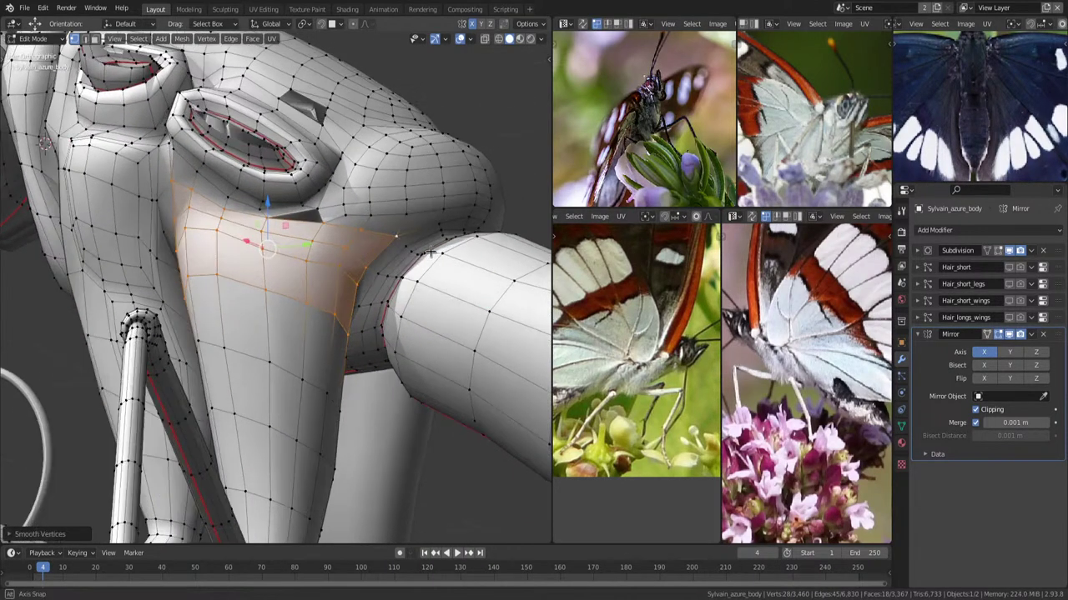
pyautogui.hotkey('alt', 'a')
# Push the neck face patch slightly along its normals with Shrink/Fatten.
pyautogui.moveTo(421, 298)
pyautogui.mouseDown(button='middle')
pyautogui.moveTo(420, 253)
pyautogui.moveTo(460, 261)
pyautogui.mouseUp(button='middle')
pyautogui.keyDown('ctrl'); pyautogui.click(460, 261); pyautogui.keyUp('ctrl')
pyautogui.hotkey('alt', 's')
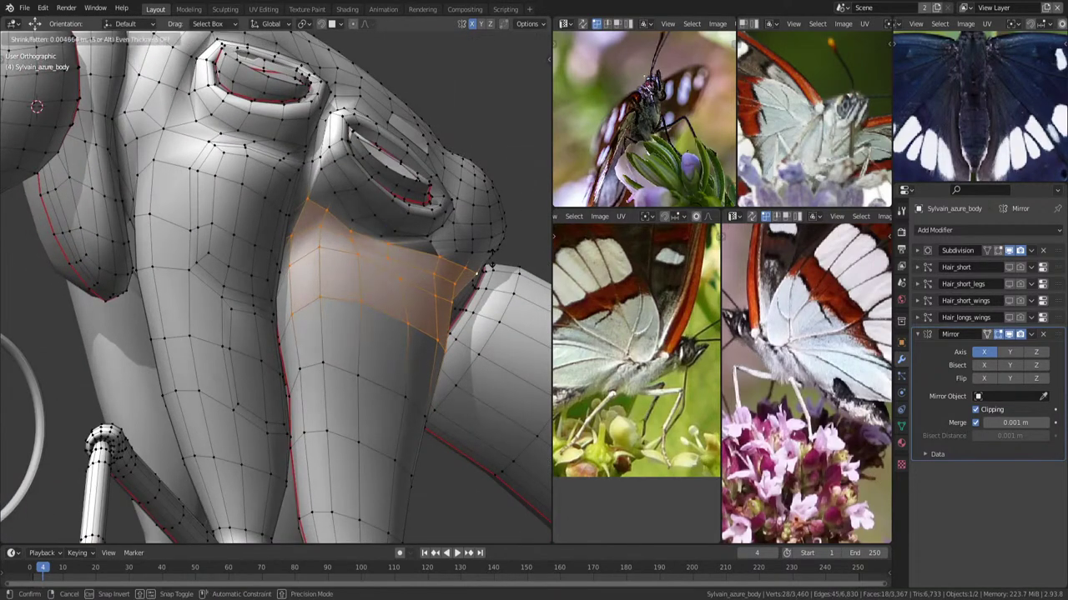
pyautogui.click(369, 269)
pyautogui.hotkey('alt', 'a')
pyautogui.moveTo(369, 269)
pyautogui.mouseDown(button='middle')
pyautogui.moveTo(376, 196)
pyautogui.moveTo(345, 266)
pyautogui.mouseUp(button='middle')
pyautogui.hotkey('ctrl', 'z')
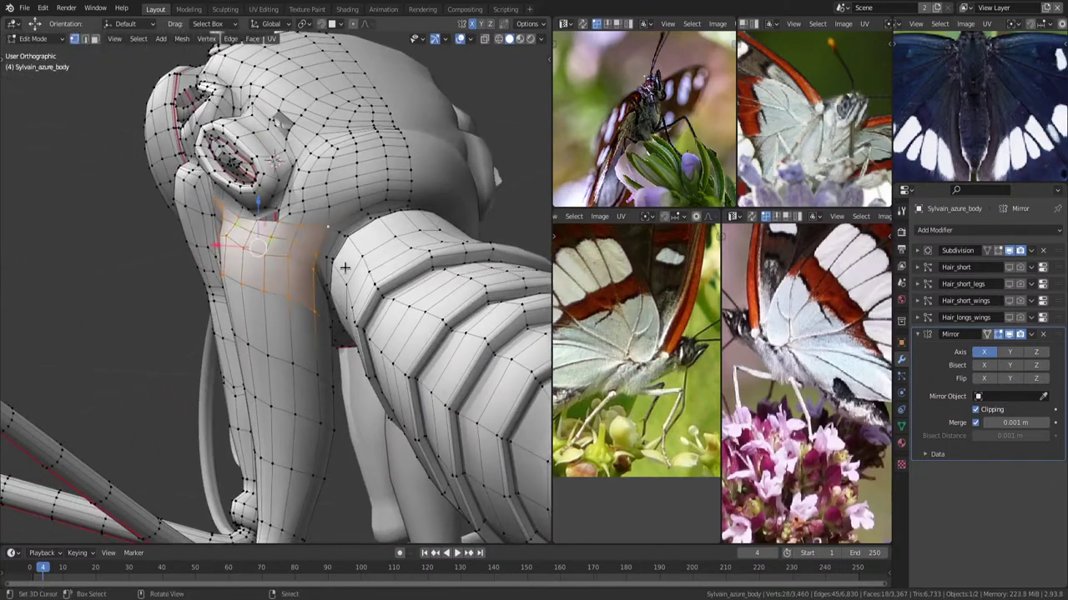
# Extend the face selection further down the neck and smooth its vertices again.
pyautogui.moveTo(414, 273)
pyautogui.mouseDown(button='middle')
pyautogui.moveTo(375, 340)
pyautogui.moveTo(308, 345)
pyautogui.mouseUp(button='middle')
pyautogui.keyDown('ctrl'); pyautogui.keyDown('shift'); pyautogui.click(360, 363); pyautogui.keyUp('shift'); pyautogui.keyUp('ctrl')
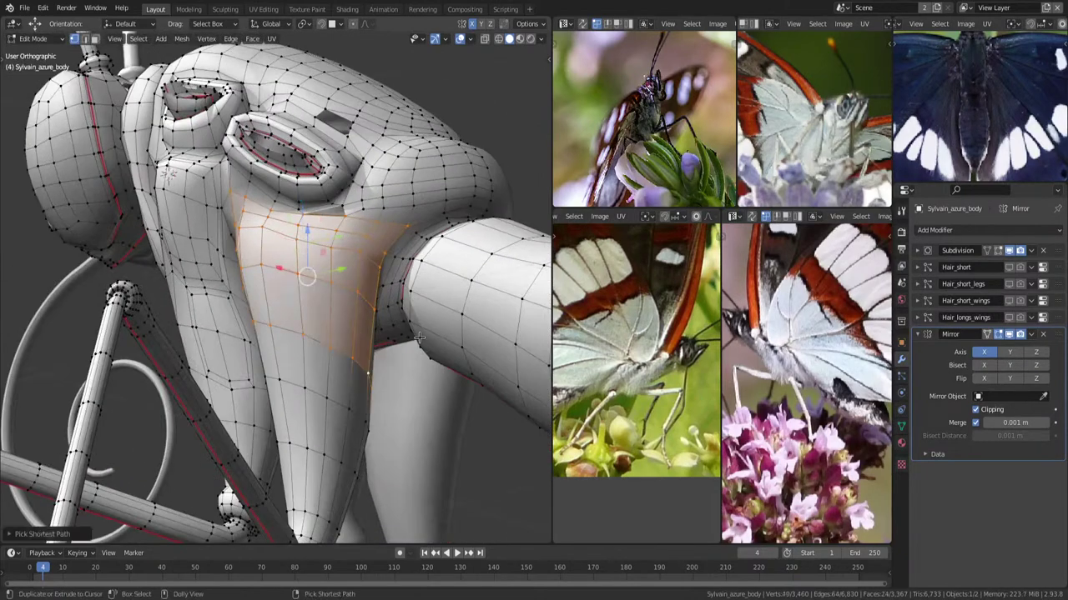
pyautogui.rightClick(409, 307)
pyautogui.click(412, 309)
pyautogui.moveTo(443, 231); pyautogui.dragTo(384, 209, button='middle')
pyautogui.hotkey('alt', 'a')
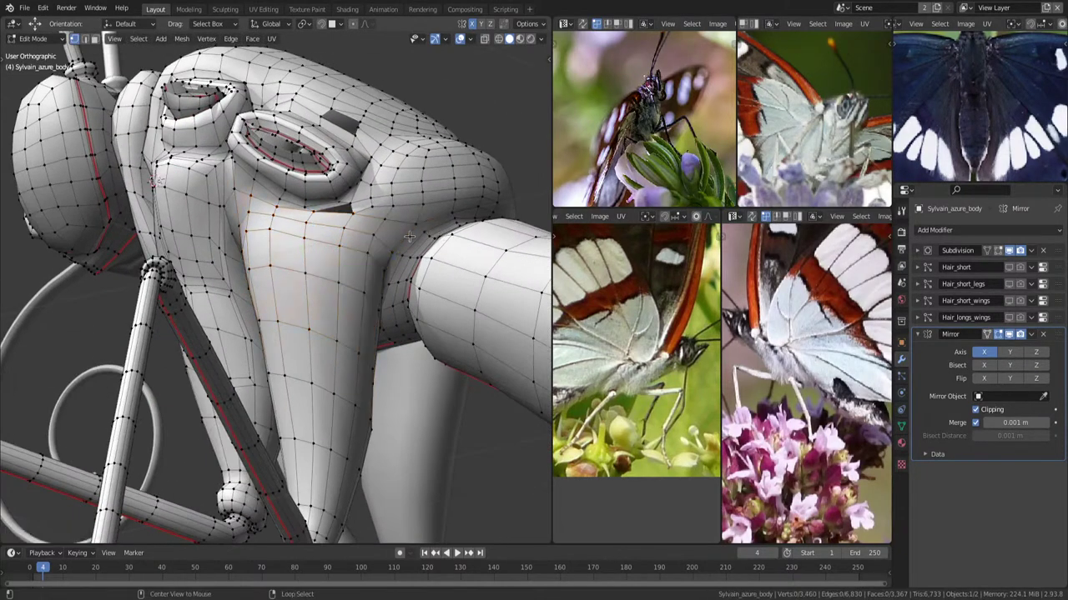
pyautogui.scroll(3, 362, 202)
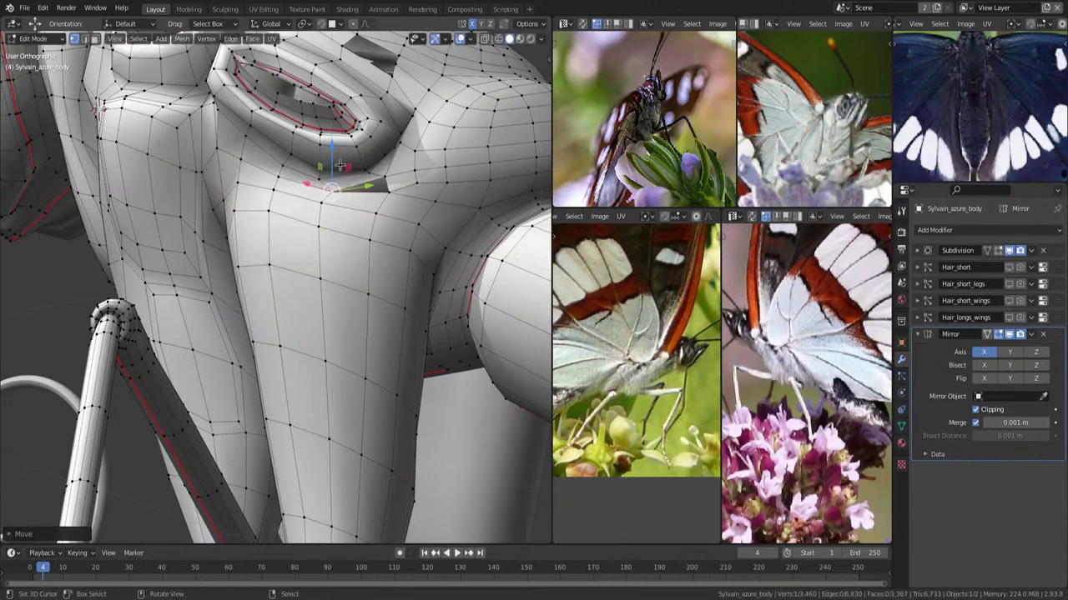
# Delete the stray vertex below the eye socket.
pyautogui.moveTo(331, 144); pyautogui.dragTo(417, 223, button='middle')
pyautogui.hotkey('alt', 'a')
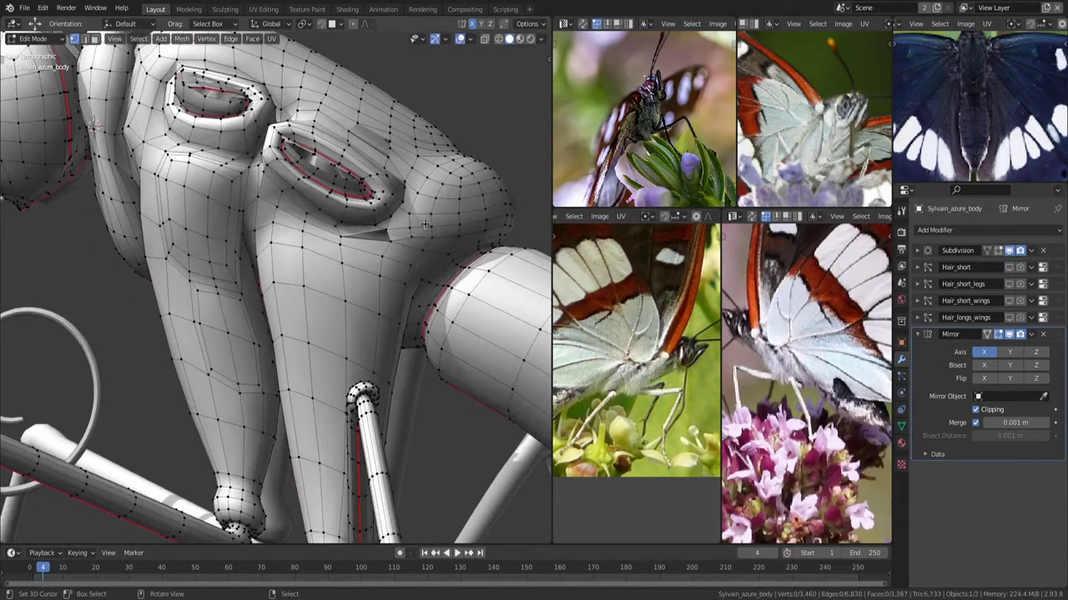
pyautogui.scroll(3, 423, 228)
pyautogui.moveTo(341, 220)
pyautogui.mouseDown(button='middle')
pyautogui.moveTo(306, 246)
pyautogui.moveTo(290, 223)
pyautogui.mouseUp(button='middle')
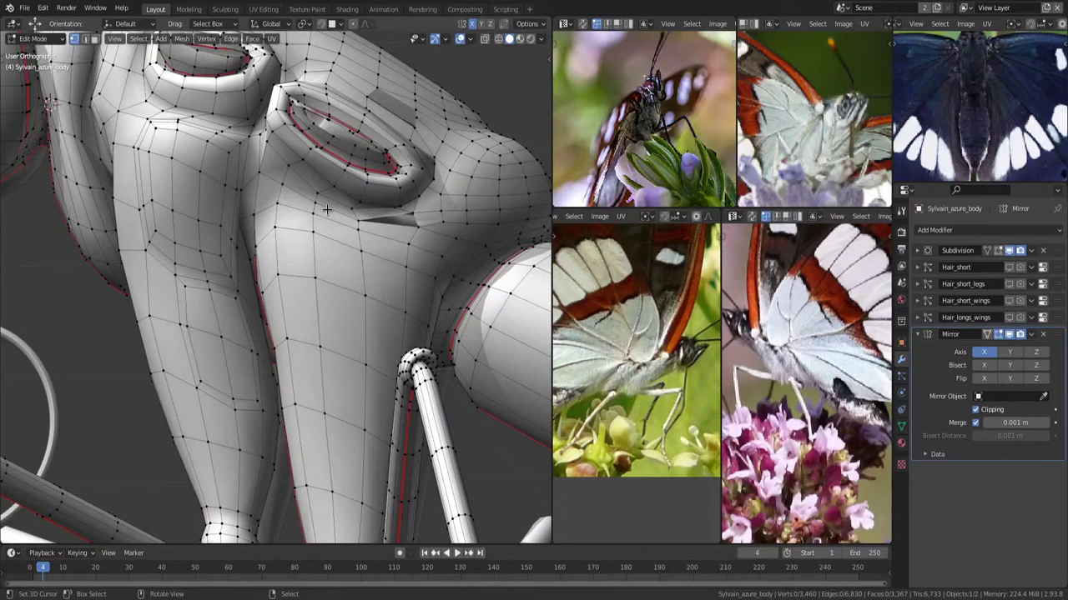
pyautogui.moveTo(283, 215); pyautogui.dragTo(226, 225, button='middle')
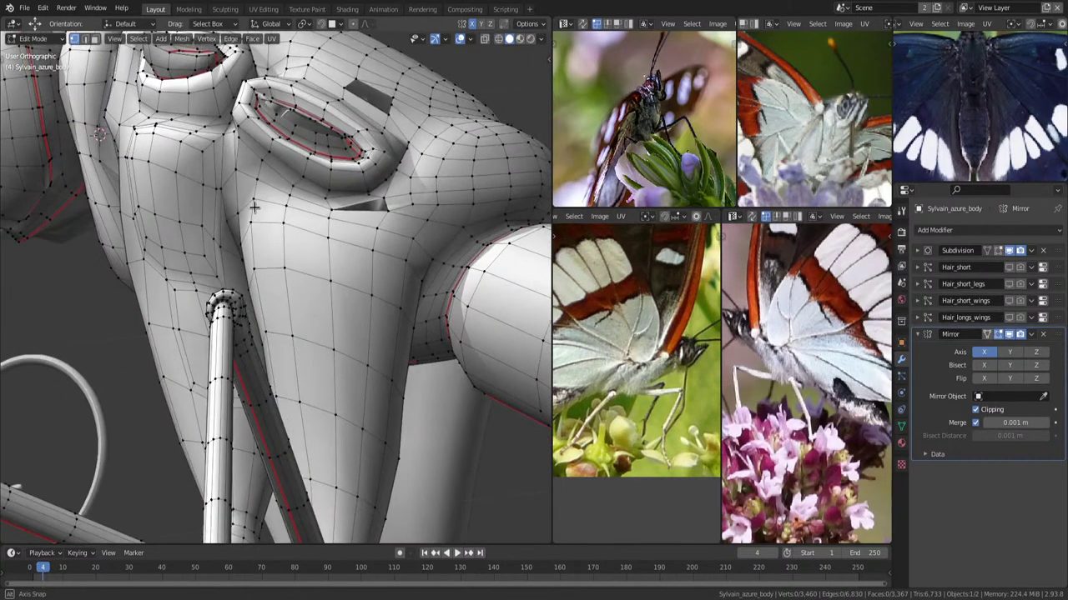
pyautogui.press('x')
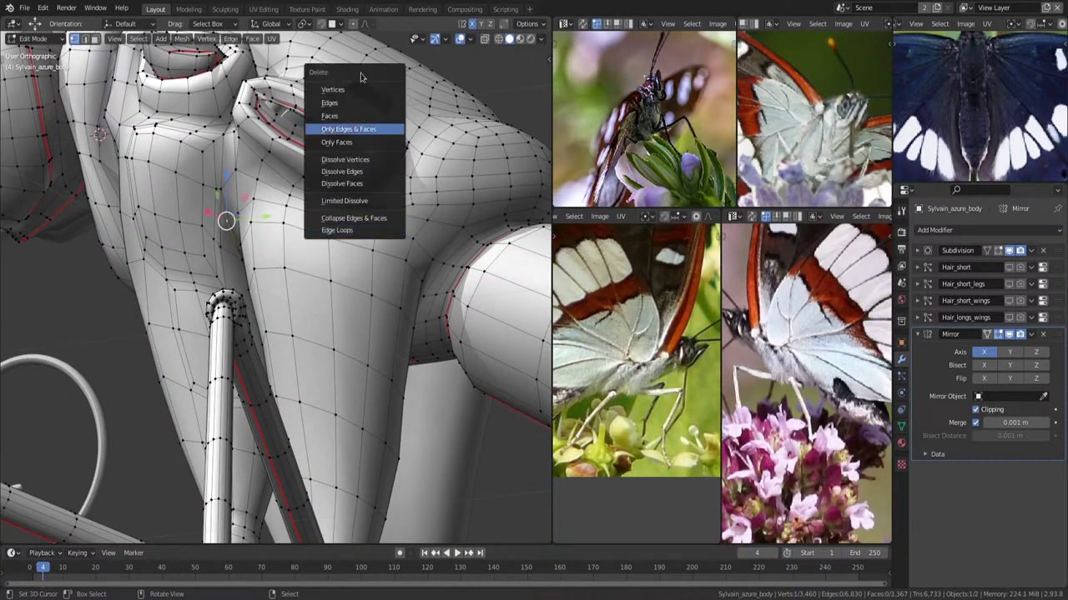
pyautogui.click(360, 86)
# Delete the face beside the hole in face select mode.
pyautogui.moveTo(343, 237); pyautogui.dragTo(382, 232, button='middle')
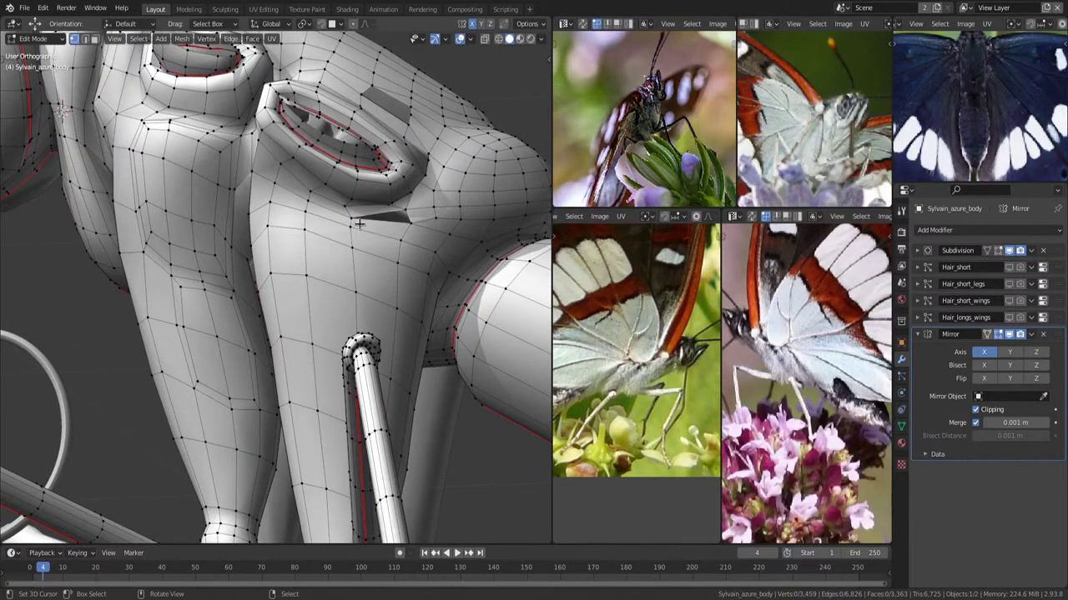
pyautogui.press('3')
pyautogui.click(389, 230)
pyautogui.press('x')
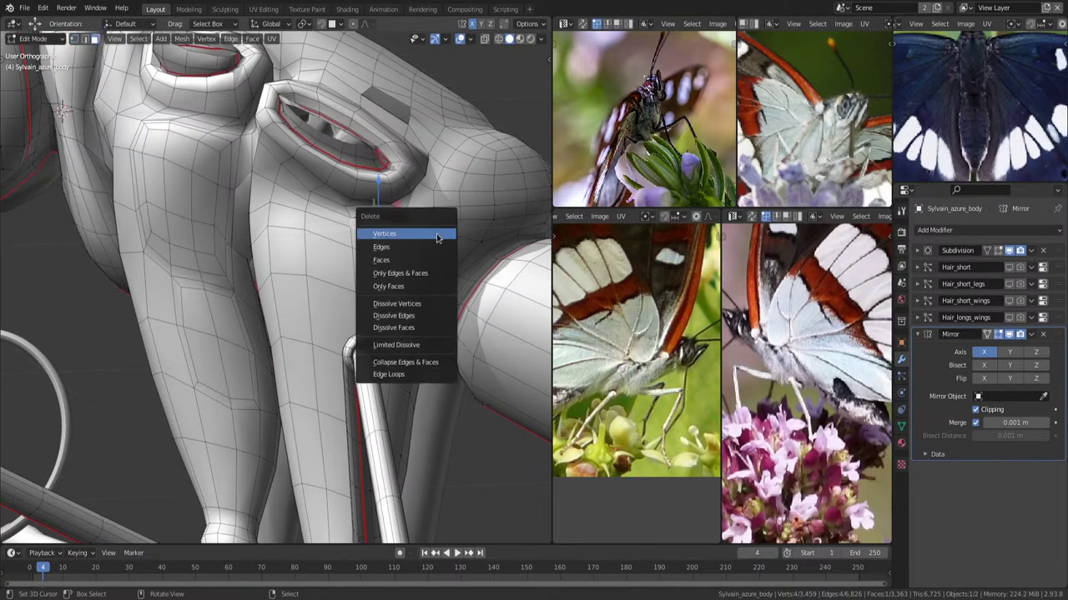
pyautogui.click(386, 265)
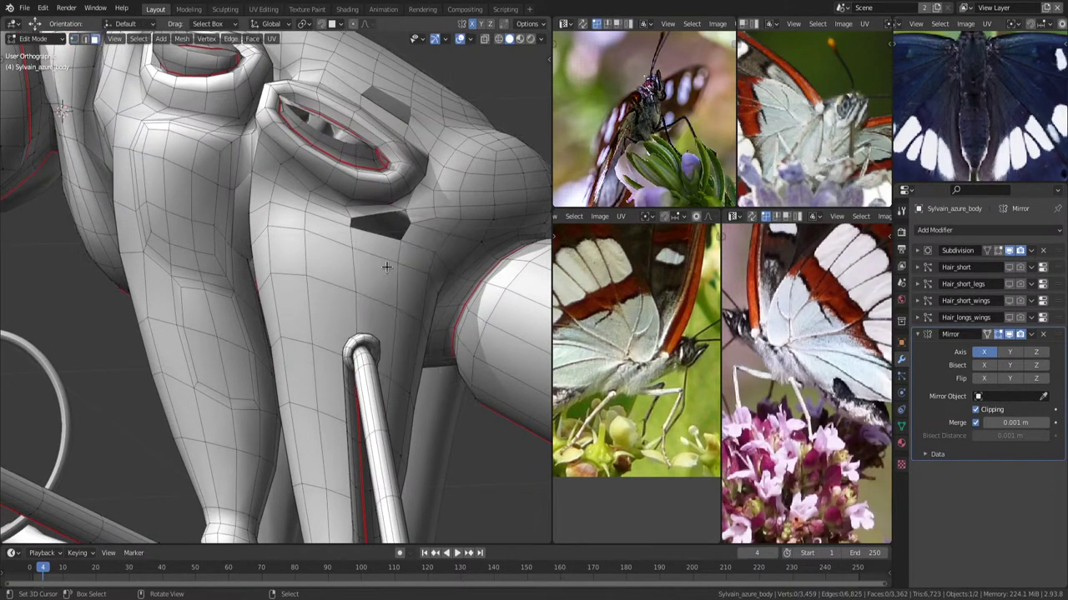
# Add a centred edge loop across the neck and fill the remaining gap with new faces.
pyautogui.hotkey('ctrl', 'r')
pyautogui.click(351, 222)
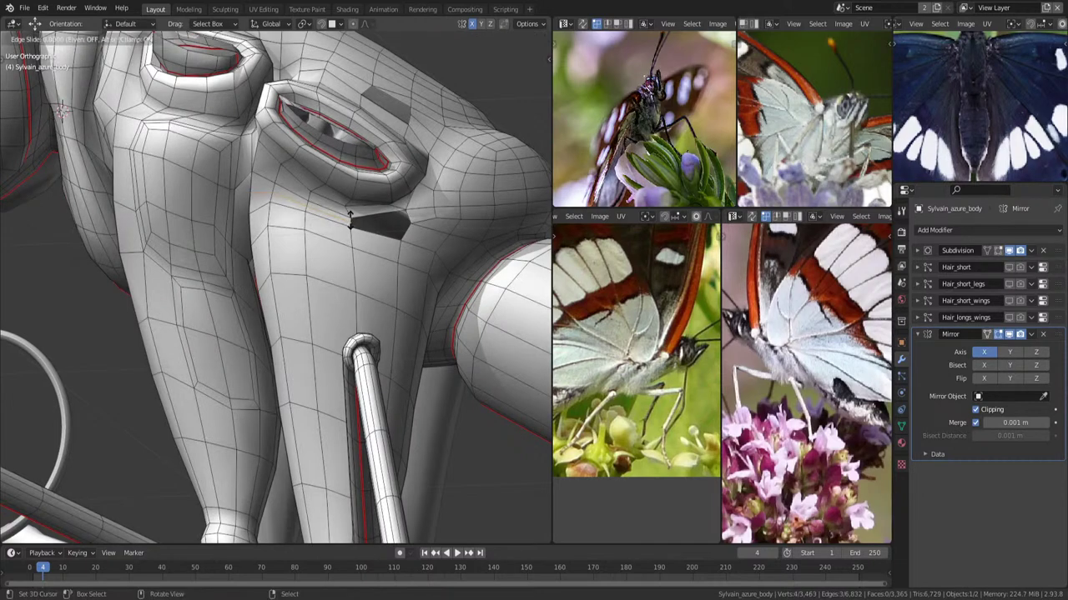
pyautogui.rightClick(352, 218)
pyautogui.moveTo(351, 218); pyautogui.dragTo(442, 241, button='middle')
pyautogui.press('1')
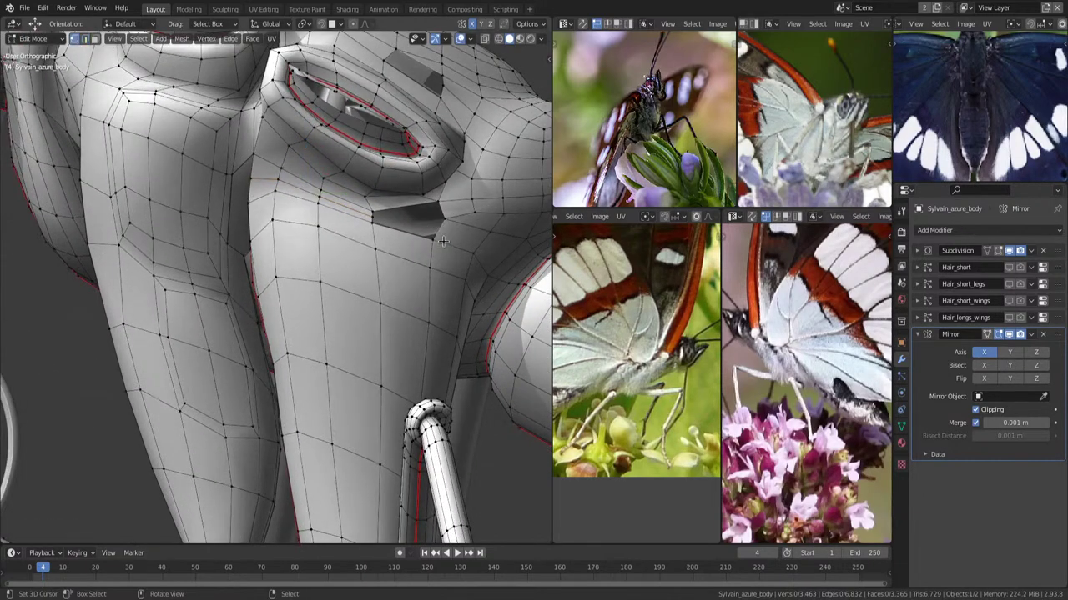
pyautogui.press('f')
pyautogui.press('f')
pyautogui.hotkey('alt', 'a')
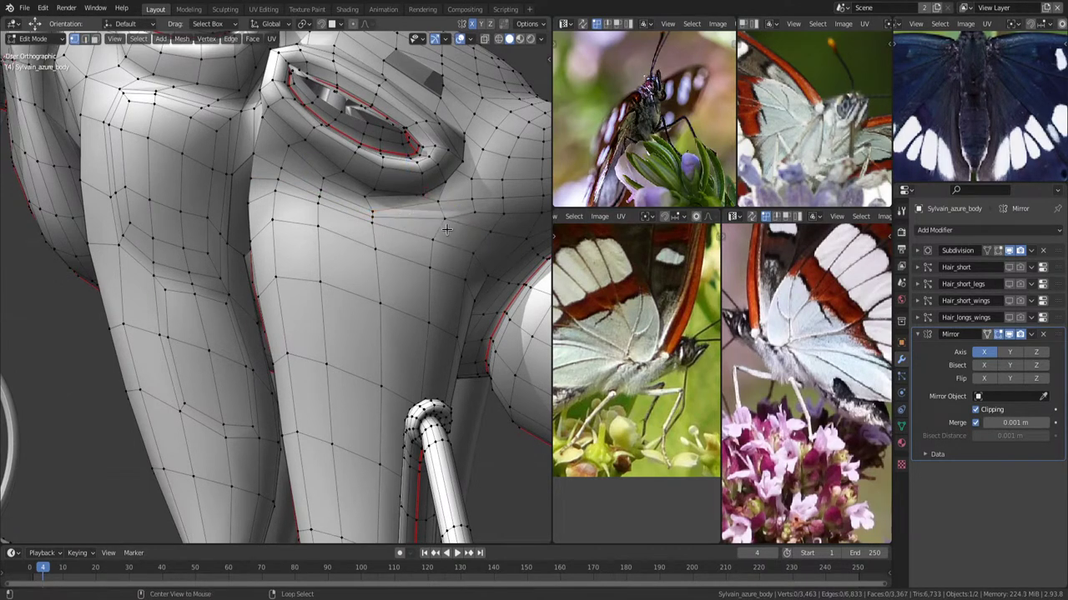
# Smooth the selected faces below the eye, then move them and push them along their normals.
pyautogui.keyDown('ctrl'); pyautogui.click(455, 249); pyautogui.keyUp('ctrl')
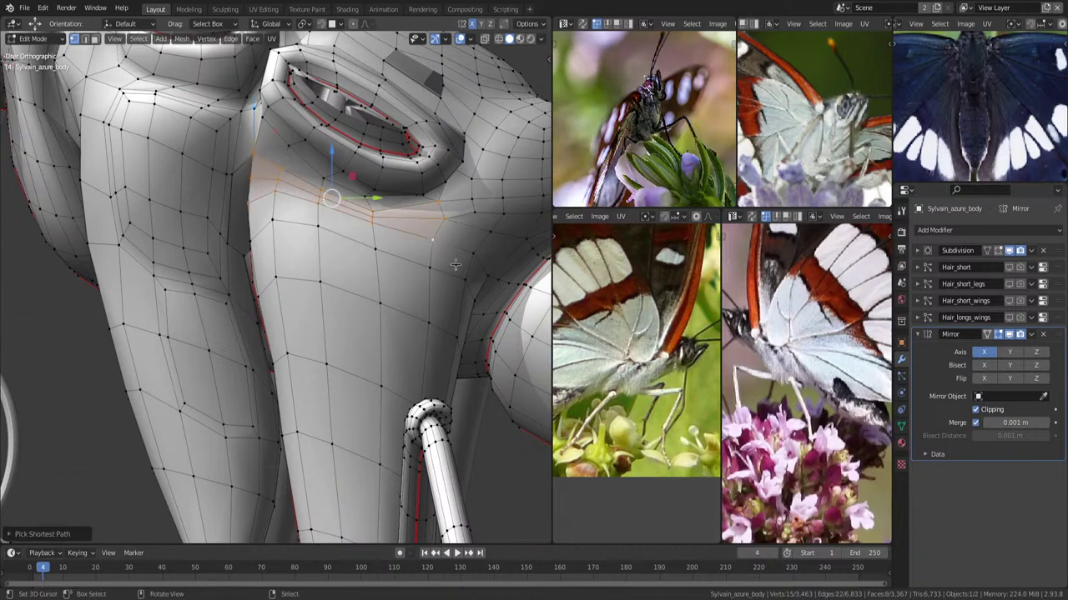
pyautogui.moveTo(455, 250)
pyautogui.mouseDown(button='middle')
pyautogui.moveTo(272, 247)
pyautogui.moveTo(464, 272)
pyautogui.moveTo(425, 218)
pyautogui.mouseUp(button='middle')
pyautogui.keyDown('ctrl'); pyautogui.keyDown('shift'); pyautogui.click(396, 317); pyautogui.keyUp('shift'); pyautogui.keyUp('ctrl')
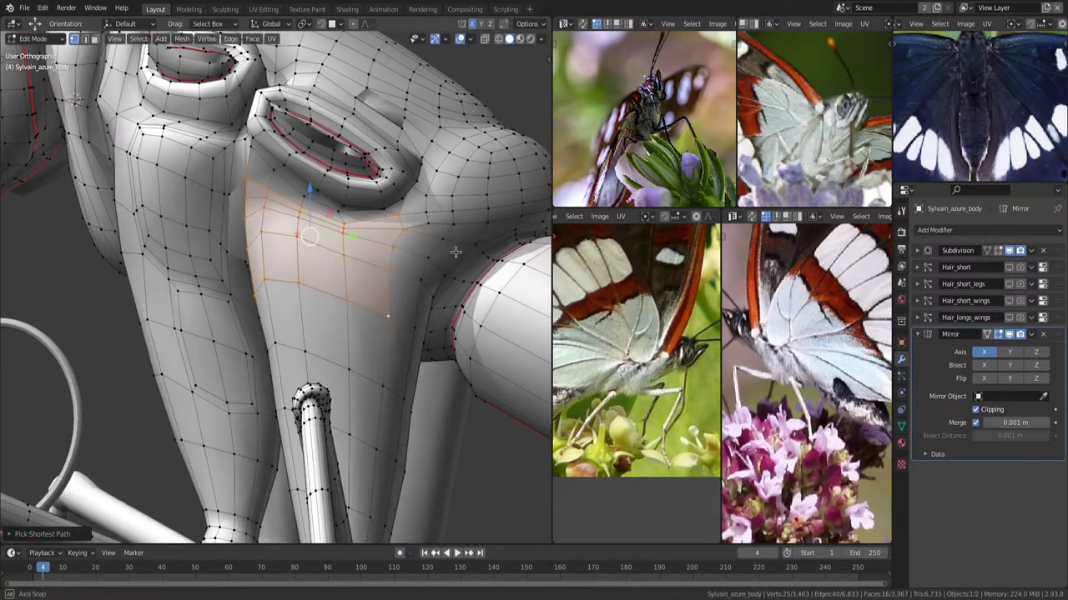
pyautogui.keyDown('ctrl'); pyautogui.click(424, 219); pyautogui.keyUp('ctrl')
pyautogui.keyDown('ctrl'); pyautogui.click(408, 318); pyautogui.keyUp('ctrl')
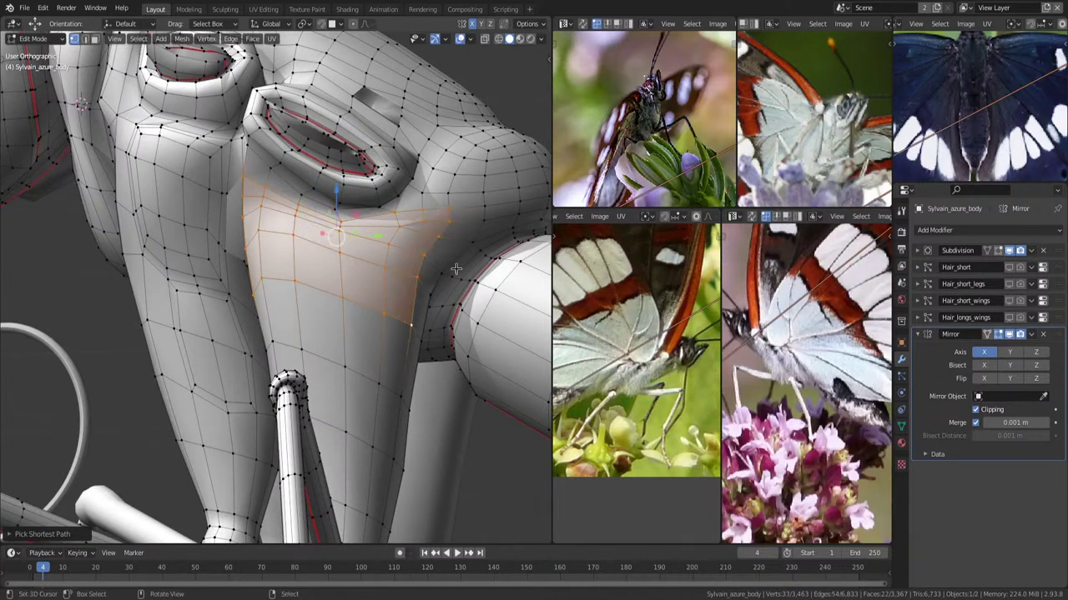
pyautogui.rightClick(456, 268)
pyautogui.click(463, 279)
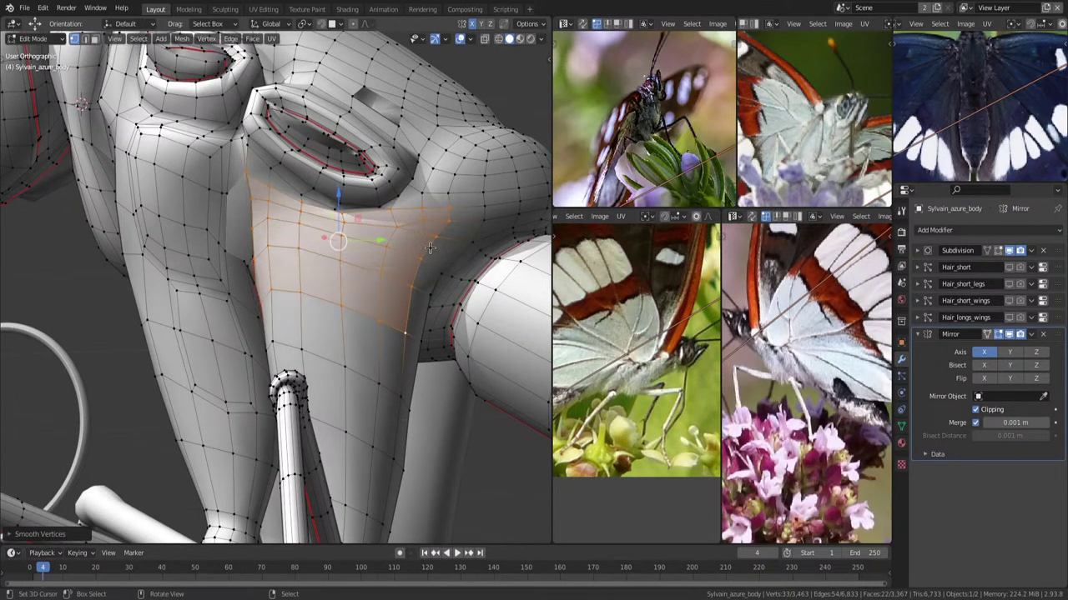
pyautogui.press('g')
pyautogui.click(464, 244)
pyautogui.hotkey('alt', 's')
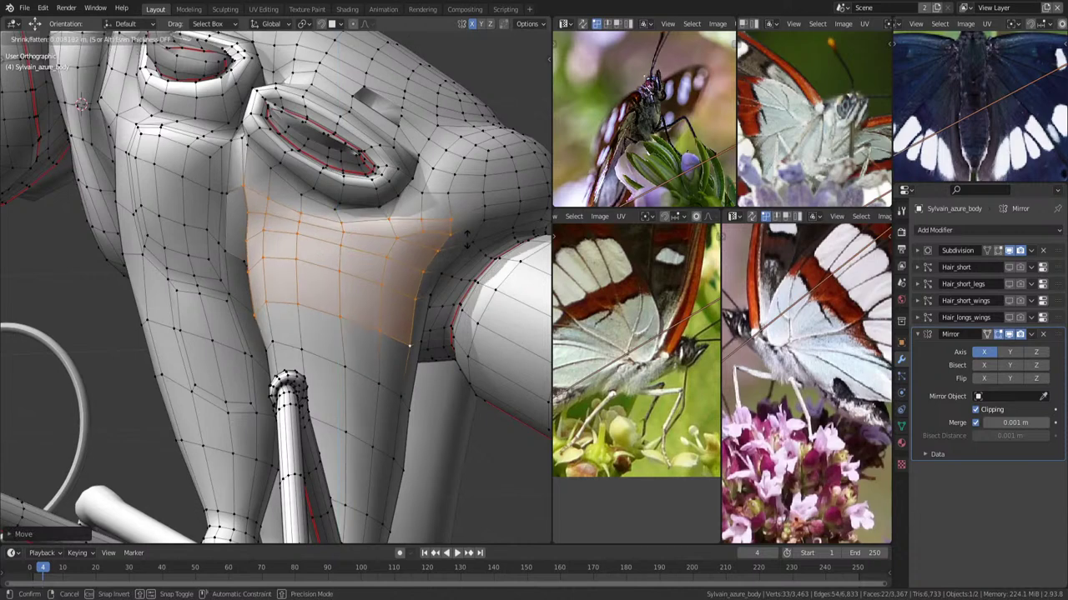
pyautogui.click(483, 308)
# Deselect everything and switch the viewport to perspective.
pyautogui.moveTo(483, 309)
pyautogui.mouseDown(button='middle')
pyautogui.moveTo(446, 333)
pyautogui.moveTo(392, 275)
pyautogui.mouseUp(button='middle')
pyautogui.hotkey('alt', 'a')
pyautogui.scroll(3, 367, 250)
pyautogui.scroll(2, 349, 233)
pyautogui.scroll(-3, 350, 234)
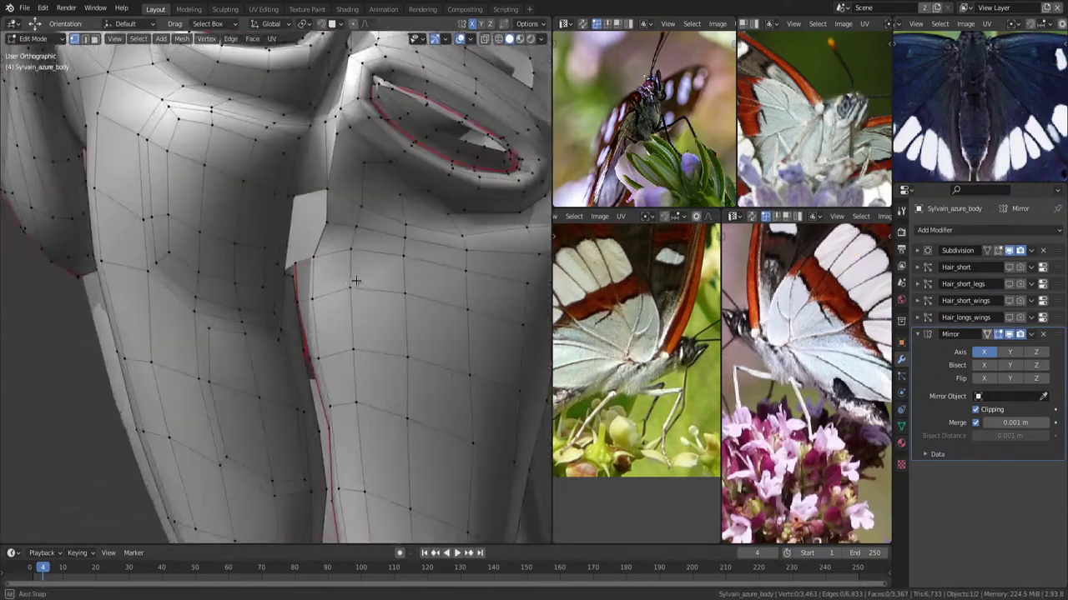
pyautogui.moveTo(350, 234); pyautogui.dragTo(310, 274, button='middle')
pyautogui.scroll(3, 310, 274)
pyautogui.press('KP_5')
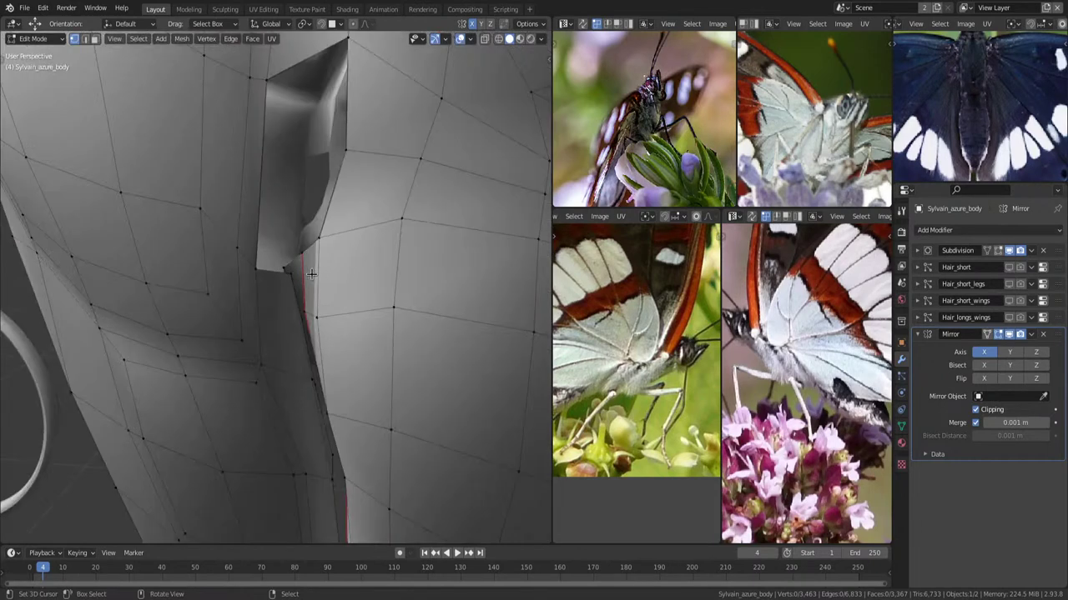
# Set the viewport focal length to 36 mm in the sidebar's View tab.
pyautogui.press('n')
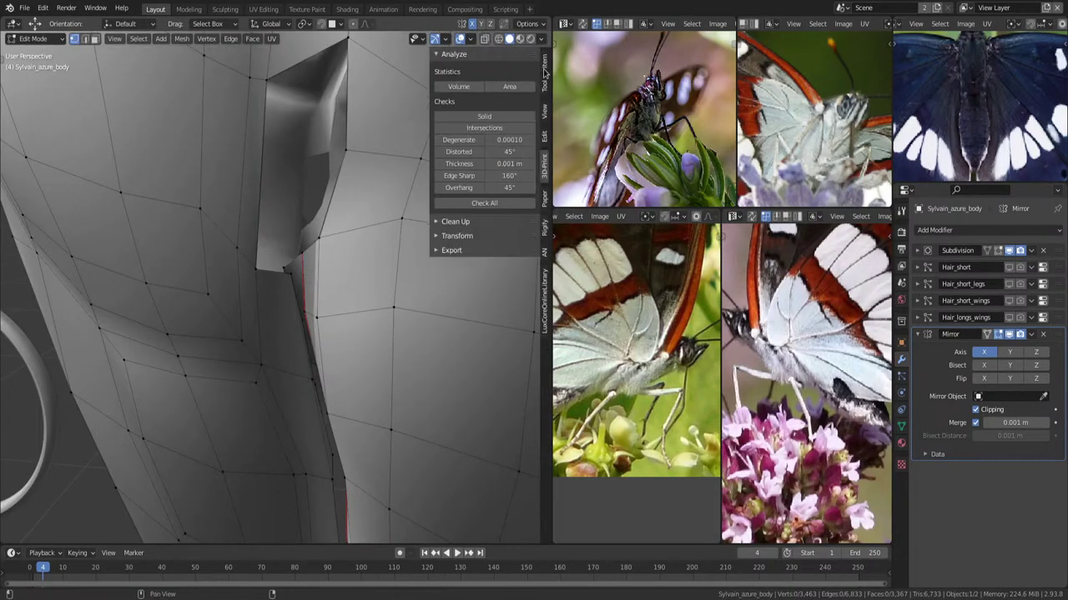
pyautogui.click(545, 75)
pyautogui.click(545, 109)
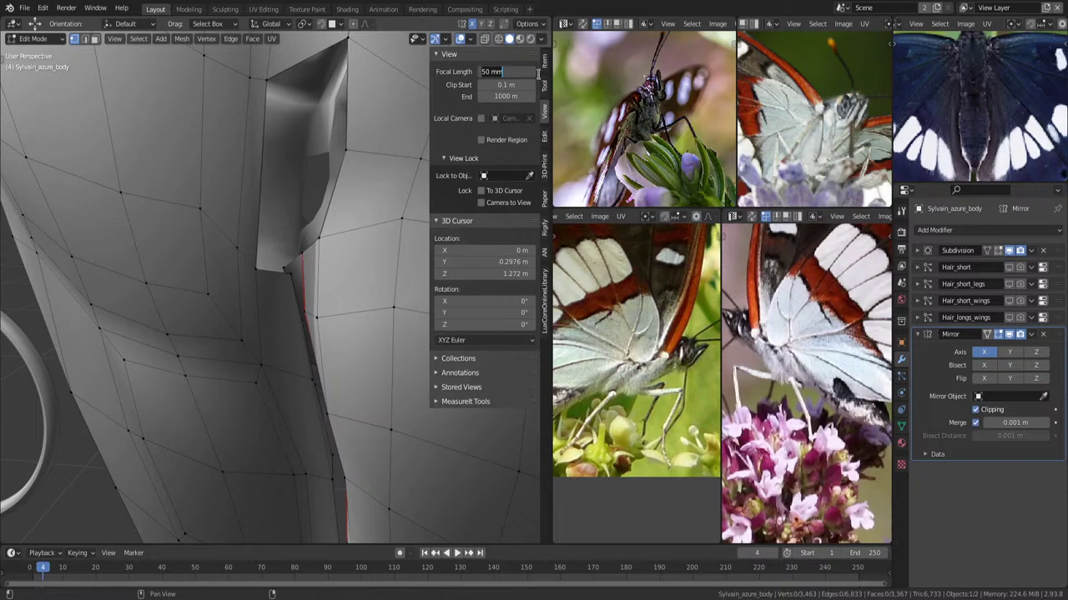
pyautogui.write('50')
pyautogui.press('Return')
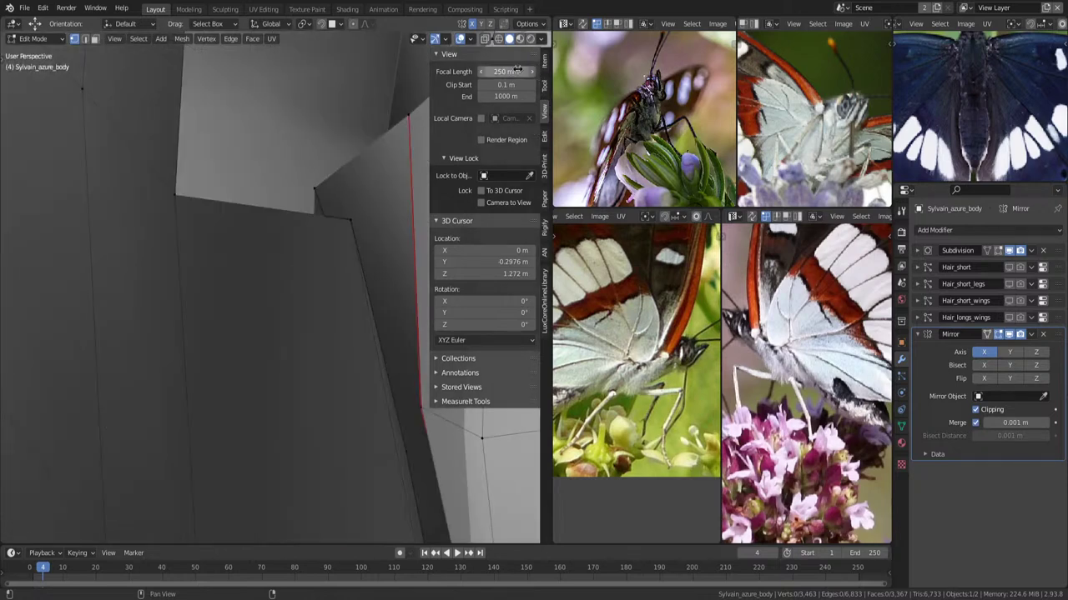
pyautogui.click(512, 72)
pyautogui.write('6')
pyautogui.press('Return')
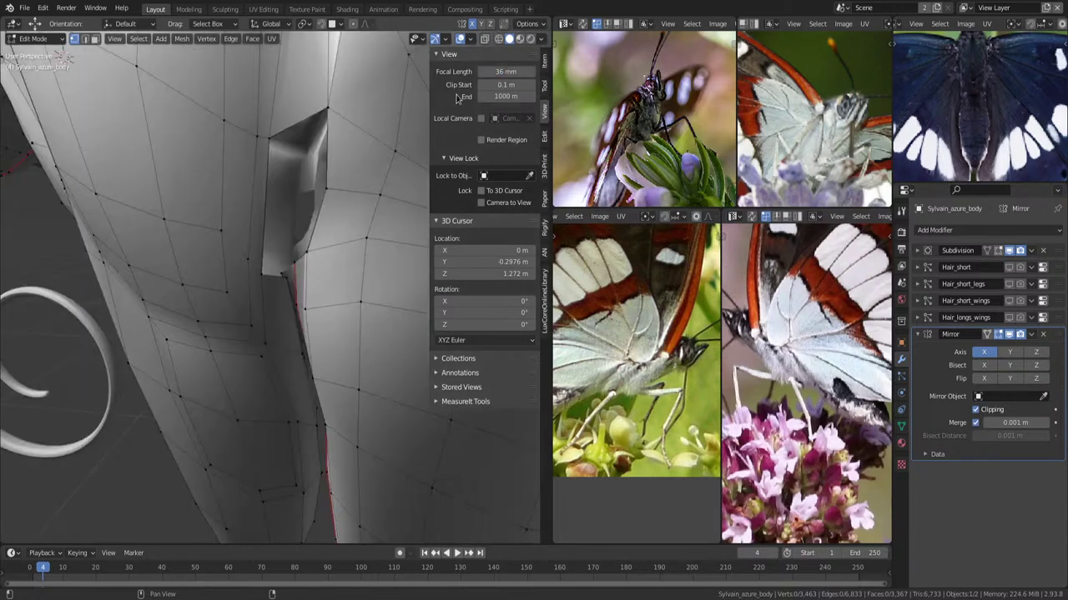
# Set the view clip start to 0.01 m and return to Object Mode.
pyautogui.moveTo(353, 92); pyautogui.dragTo(301, 279, button='middle')
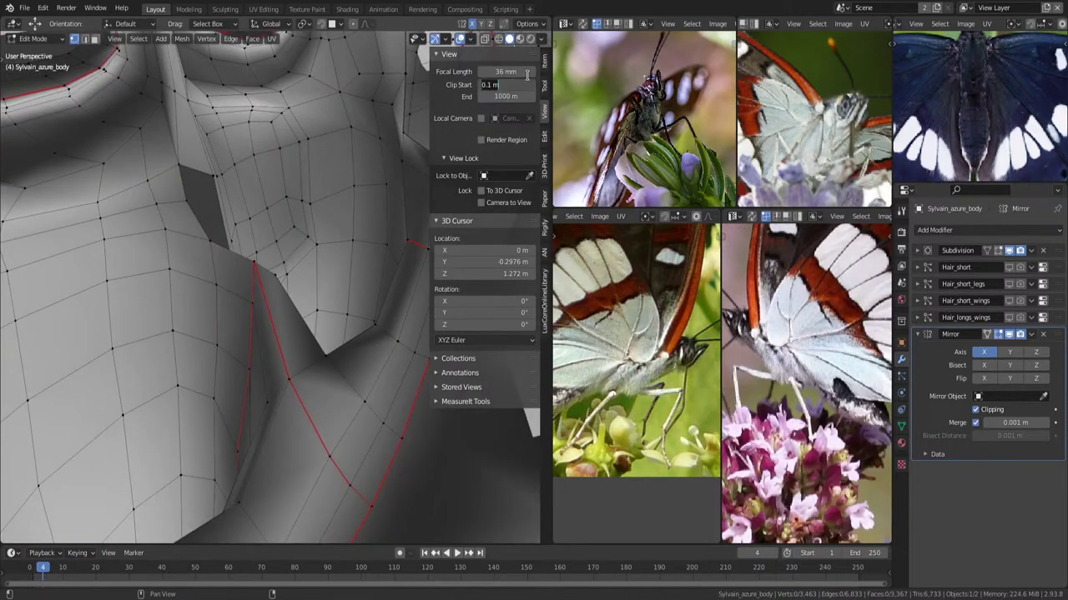
pyautogui.write('0.01')
pyautogui.press('Return')
pyautogui.moveTo(250, 208)
pyautogui.mouseDown(button='middle')
pyautogui.moveTo(207, 324)
pyautogui.moveTo(341, 315)
pyautogui.mouseUp(button='middle')
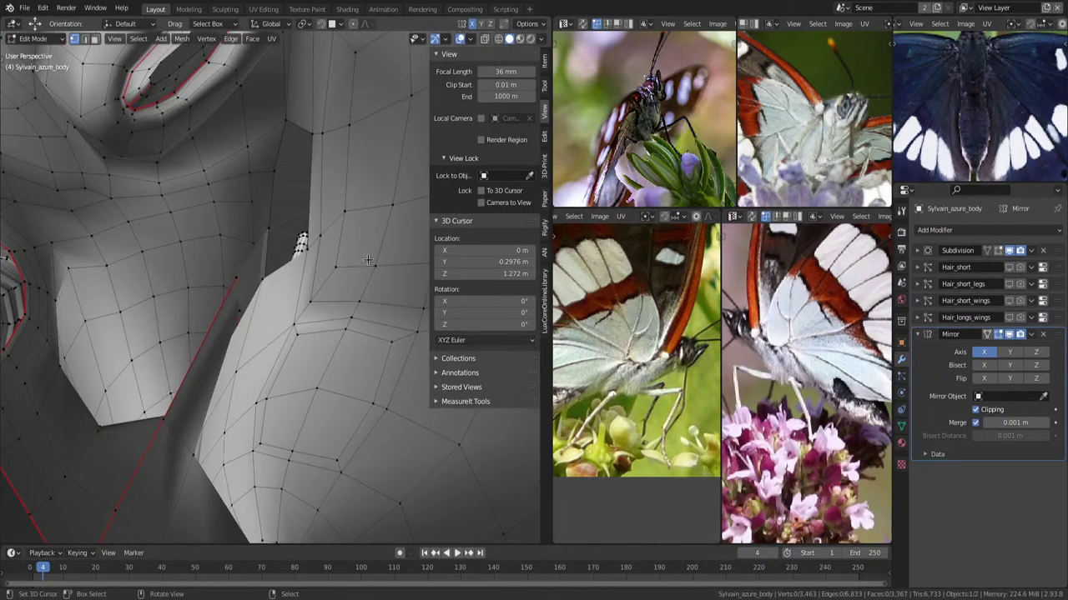
pyautogui.press('Tab')
pyautogui.keyDown('ctrl'); pyautogui.scroll(2, 510, 233); pyautogui.keyUp('ctrl')
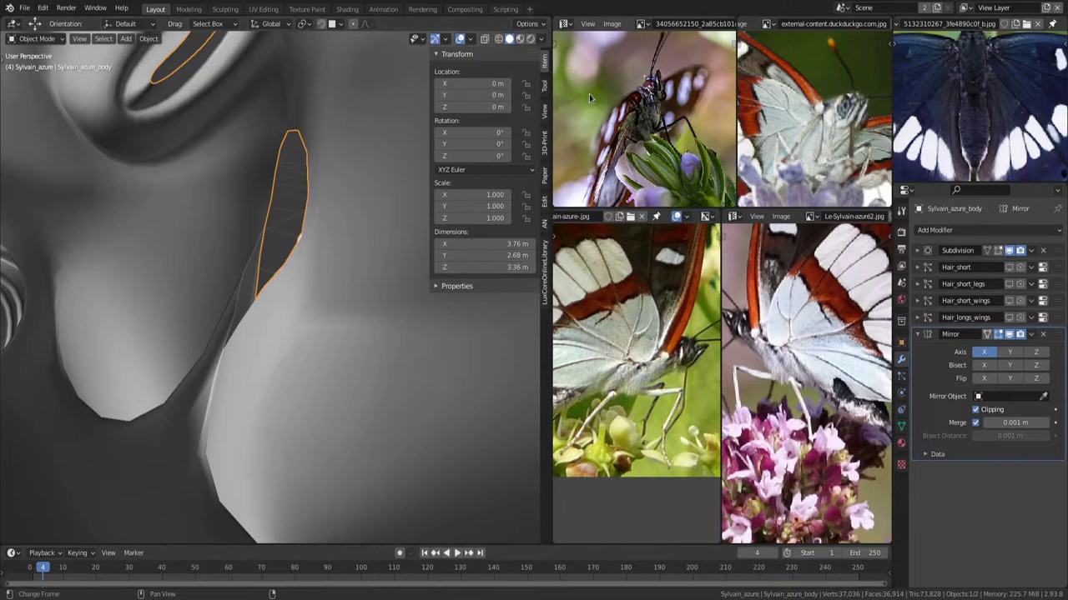
# Orbit around the neck to check the remaining gaps, then re-enter Edit Mode.
pyautogui.moveTo(286, 244)
pyautogui.mouseDown(button='middle')
pyautogui.moveTo(331, 269)
pyautogui.moveTo(306, 294)
pyautogui.moveTo(341, 292)
pyautogui.mouseUp(button='middle')
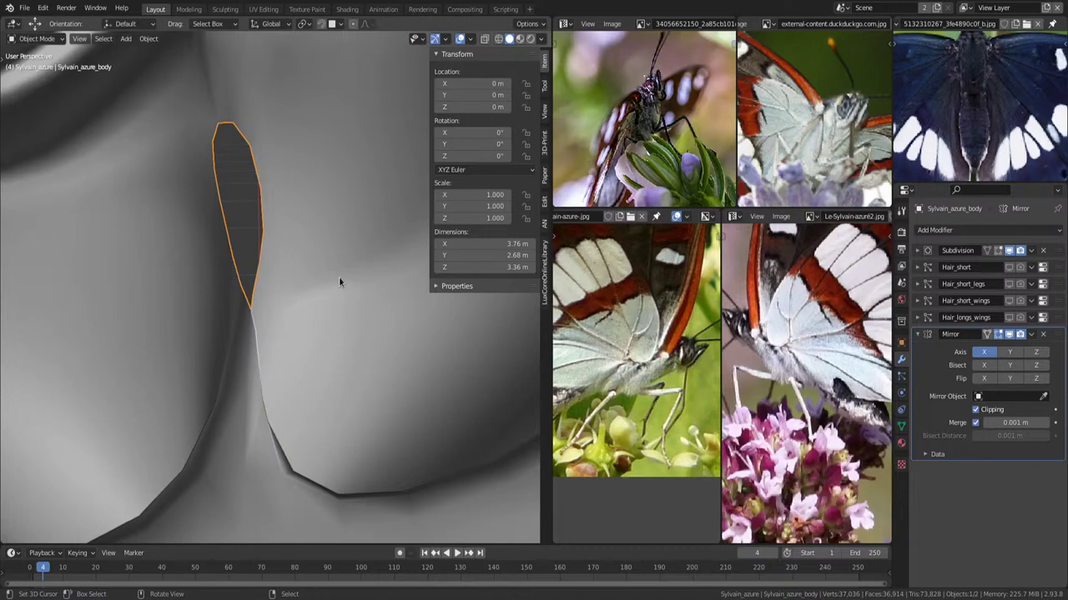
pyautogui.moveTo(394, 257)
pyautogui.mouseDown(button='middle')
pyautogui.moveTo(358, 298)
pyautogui.moveTo(309, 309)
pyautogui.moveTo(321, 309)
pyautogui.moveTo(258, 237)
pyautogui.moveTo(346, 339)
pyautogui.moveTo(336, 308)
pyautogui.moveTo(278, 269)
pyautogui.moveTo(255, 276)
pyautogui.moveTo(329, 287)
pyautogui.moveTo(217, 357)
pyautogui.moveTo(317, 374)
pyautogui.moveTo(292, 362)
pyautogui.moveTo(321, 342)
pyautogui.moveTo(296, 242)
pyautogui.moveTo(331, 257)
pyautogui.moveTo(250, 304)
pyautogui.moveTo(317, 333)
pyautogui.moveTo(267, 375)
pyautogui.moveTo(275, 350)
pyautogui.moveTo(351, 373)
pyautogui.moveTo(317, 364)
pyautogui.mouseUp(button='middle')
pyautogui.press('Tab')
# Reposition two vertices along the edge of the neck gap.
pyautogui.click(276, 269)
pyautogui.press('g')
pyautogui.click(281, 298)
pyautogui.hotkey('alt', 'a')
pyautogui.click(221, 360)
pyautogui.press('g')
pyautogui.click(270, 361)
# Add a vertex beside the gap and fill a face between the selected vertices.
pyautogui.click(296, 242)
pyautogui.click(315, 335)
pyautogui.click(231, 376)
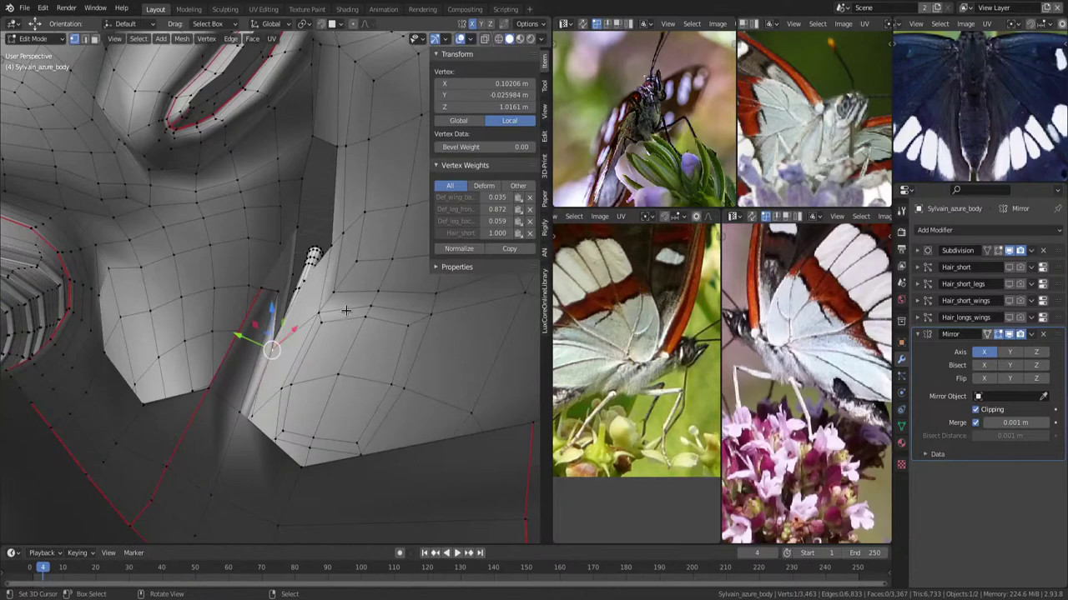
pyautogui.moveTo(346, 310)
pyautogui.mouseDown(button='middle')
pyautogui.moveTo(334, 284)
pyautogui.moveTo(367, 275)
pyautogui.moveTo(326, 276)
pyautogui.moveTo(346, 259)
pyautogui.moveTo(357, 294)
pyautogui.moveTo(328, 272)
pyautogui.moveTo(337, 270)
pyautogui.moveTo(262, 257)
pyautogui.mouseUp(button='middle')
pyautogui.keyDown('shift'); pyautogui.click(325, 276); pyautogui.keyUp('shift')
pyautogui.press('f')
# Slide the vertex above the dark face upward twice along its edge.
pyautogui.click(261, 266)
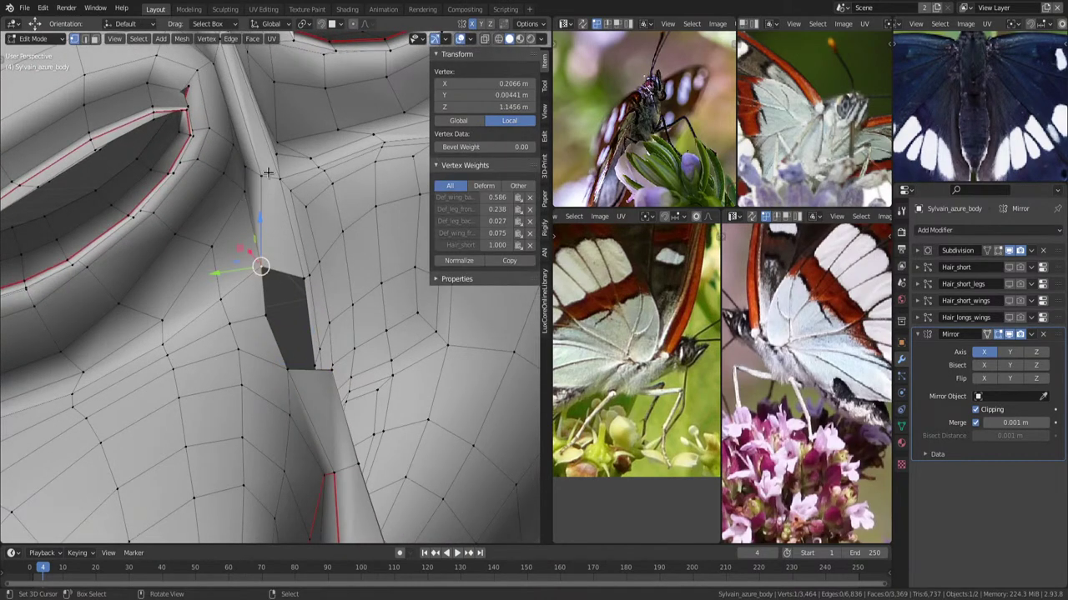
pyautogui.hotkey('shift', 'v')
pyautogui.click(289, 218)
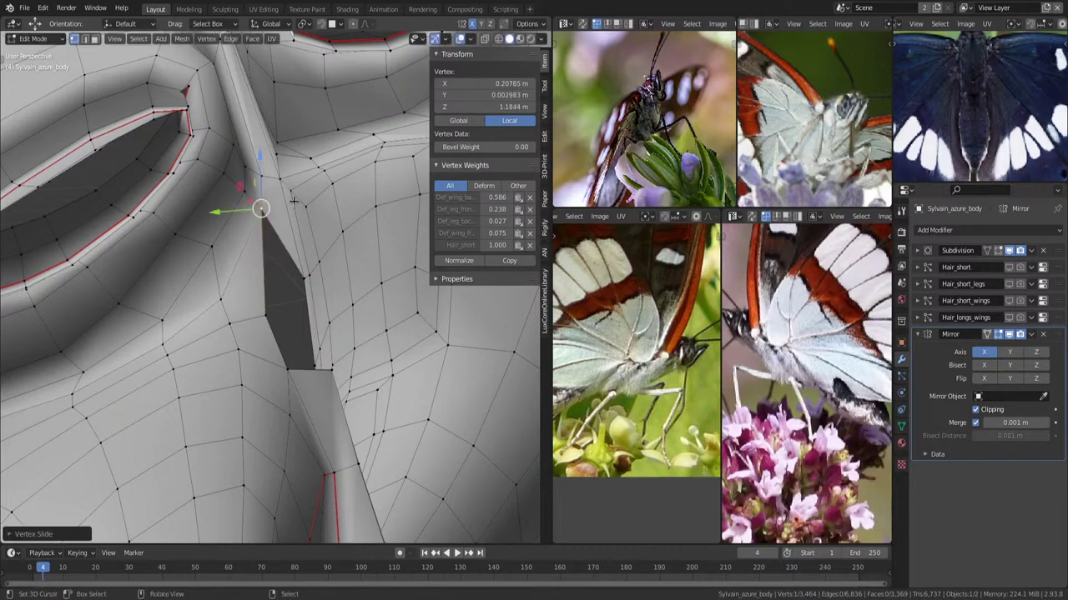
pyautogui.hotkey('shift', 'v')
pyautogui.click(289, 193)
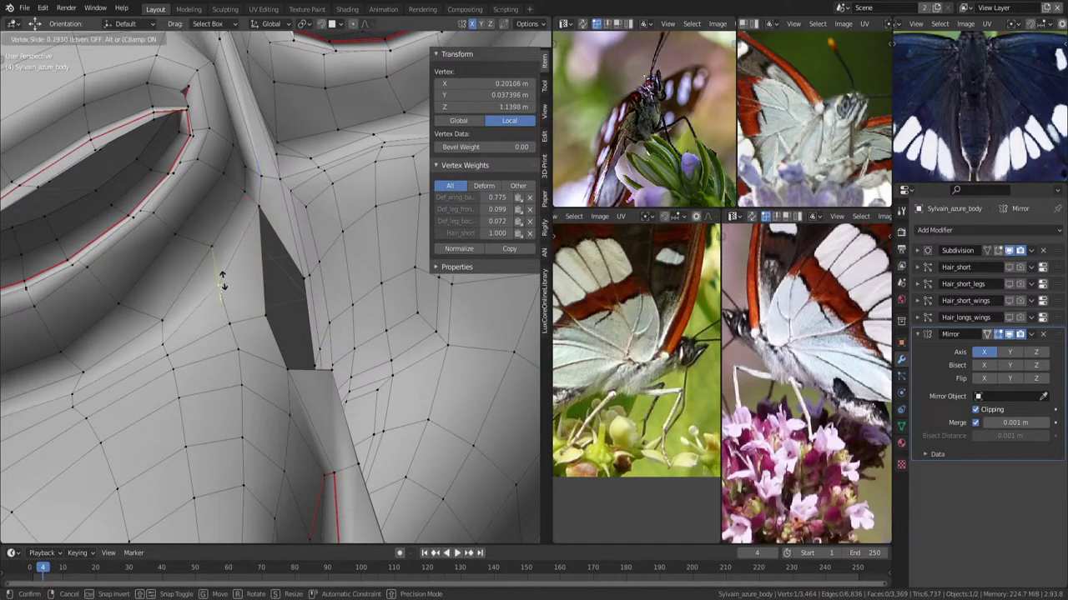
pyautogui.hotkey('alt', 'a')
pyautogui.moveTo(222, 298)
pyautogui.mouseDown(button='middle')
pyautogui.moveTo(312, 276)
pyautogui.moveTo(289, 320)
pyautogui.moveTo(311, 195)
pyautogui.moveTo(325, 176)
pyautogui.mouseUp(button='middle')
# Add a centred edge loop between the eyes, then push it along its normals and scale it.
pyautogui.hotkey('ctrl', 'r')
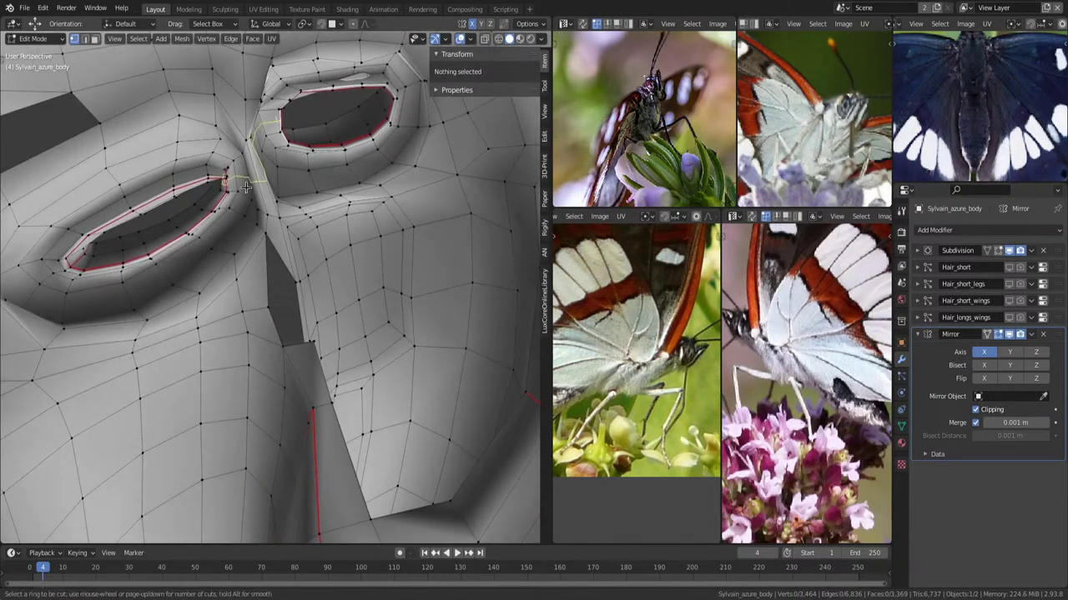
pyautogui.click(247, 189)
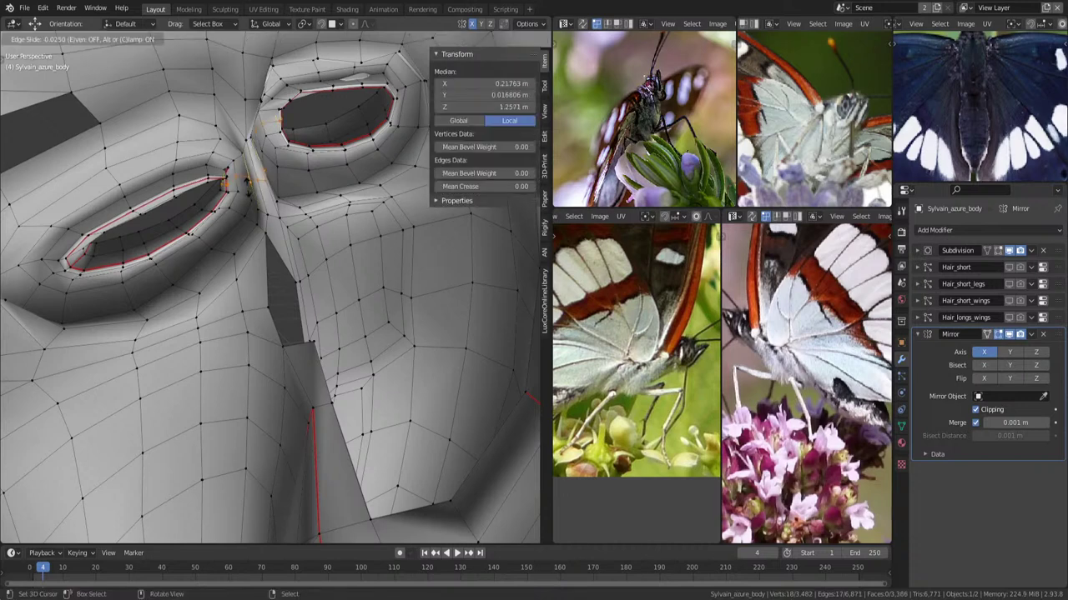
pyautogui.rightClick(247, 188)
pyautogui.hotkey('alt', 's')
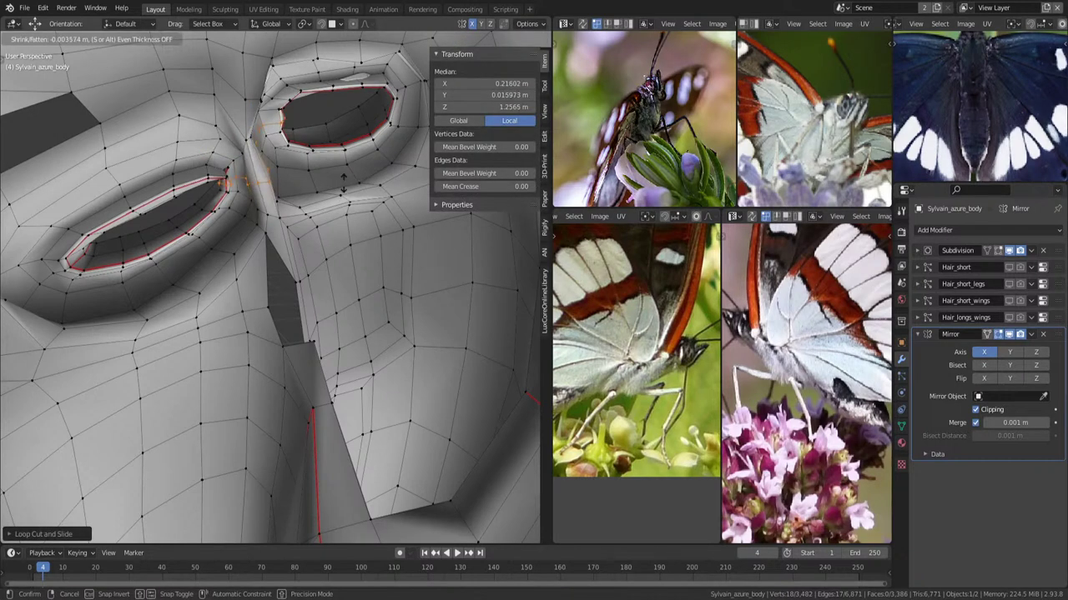
pyautogui.click(290, 173)
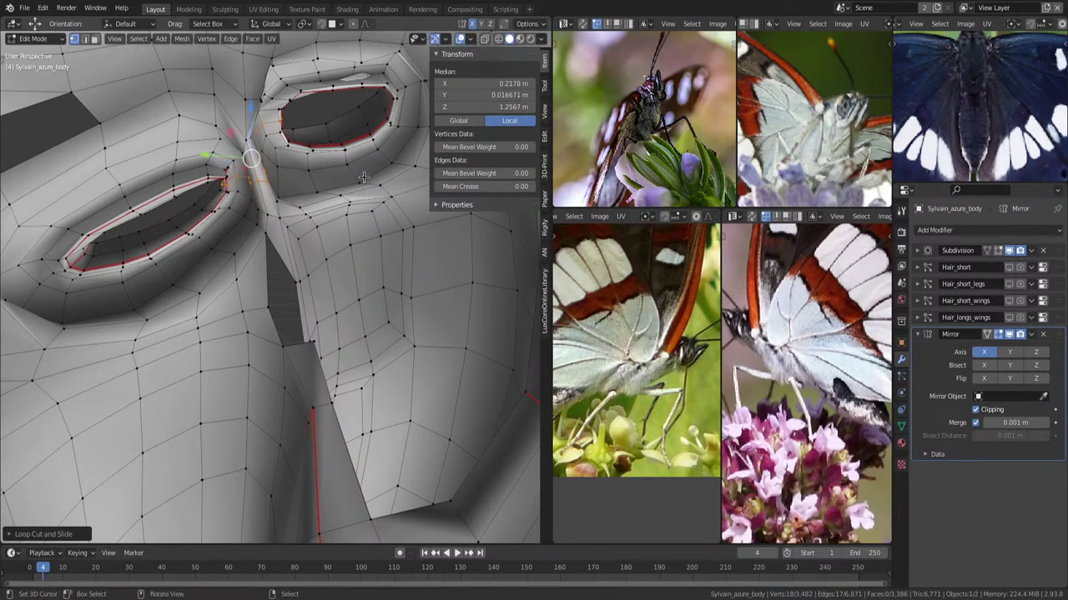
pyautogui.press('s')
pyautogui.click(364, 175)
pyautogui.moveTo(334, 178)
pyautogui.mouseDown(button='middle')
pyautogui.moveTo(303, 232)
pyautogui.moveTo(338, 248)
pyautogui.moveTo(316, 246)
pyautogui.mouseUp(button='middle')
pyautogui.hotkey('alt', 'a')
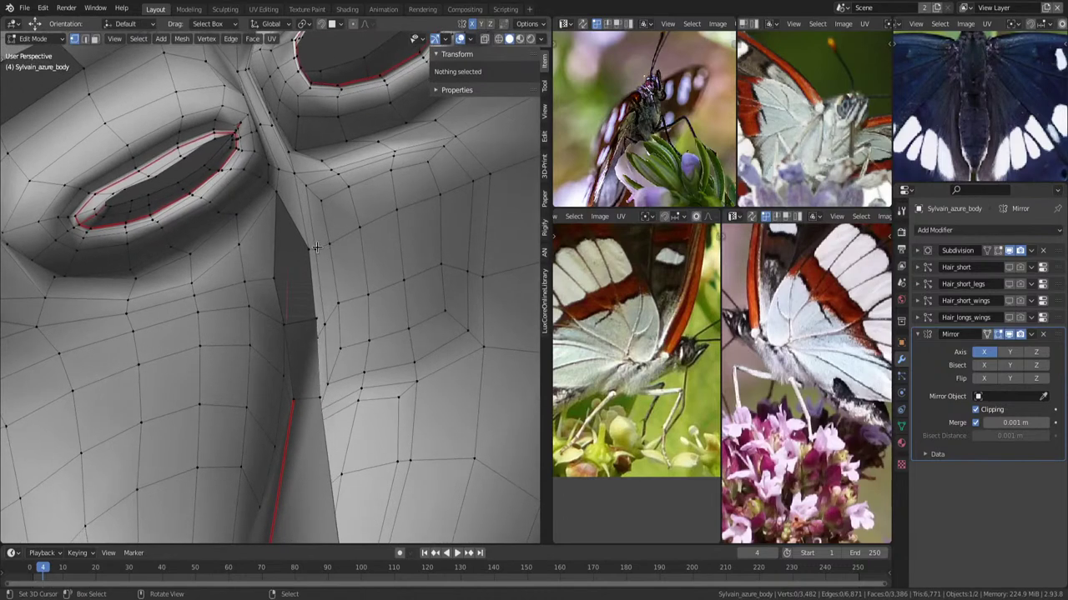
# Dissolve the unwanted edge and fill the first gap with a new face.
pyautogui.click(290, 200)
pyautogui.press('x')
pyautogui.click(424, 247)
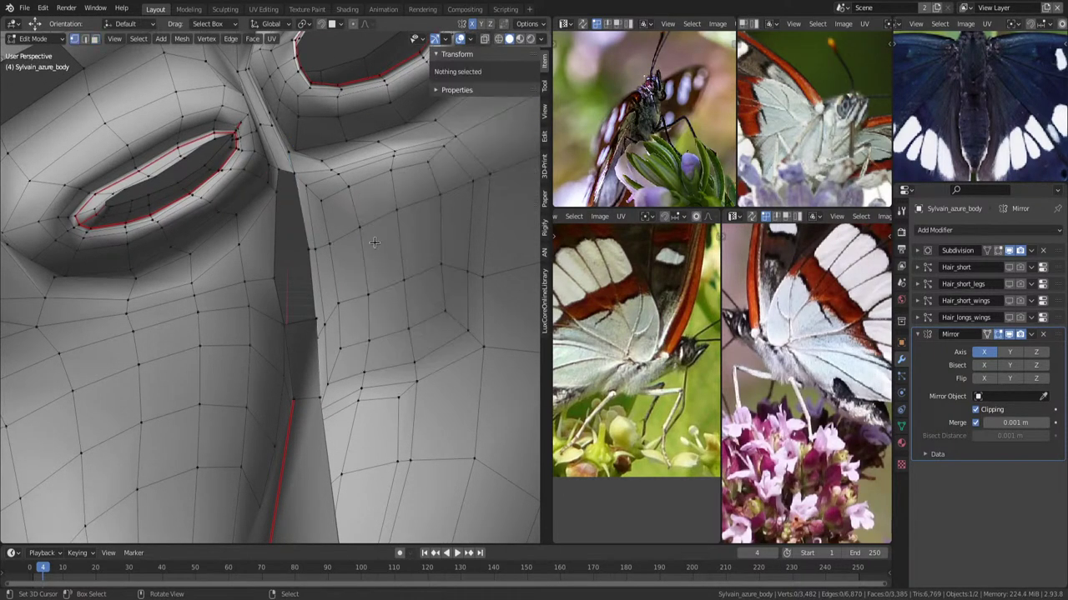
pyautogui.moveTo(317, 263); pyautogui.dragTo(275, 269, button='middle')
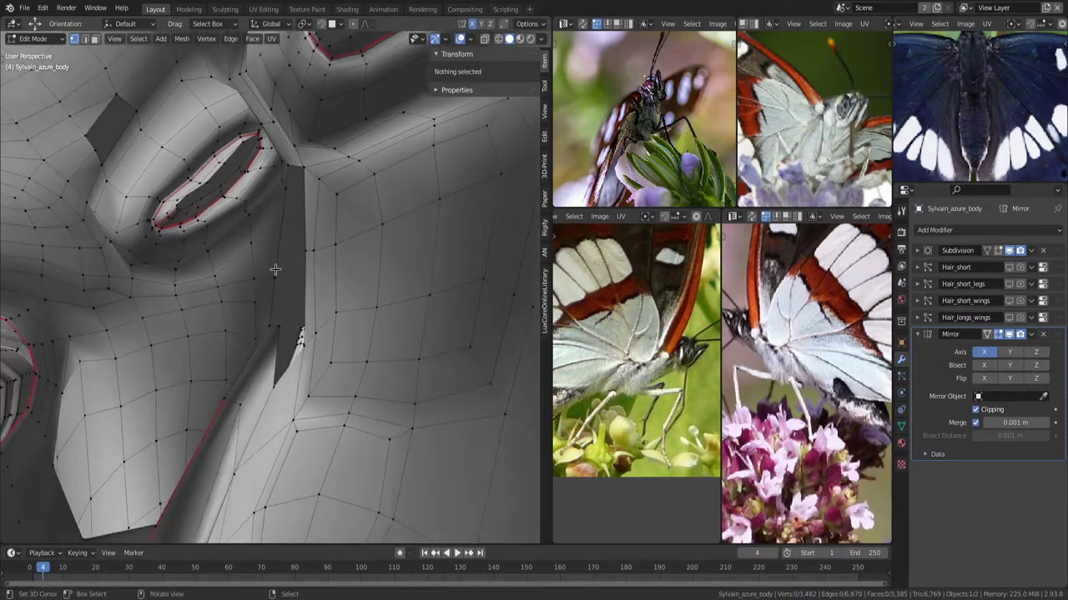
pyautogui.click(269, 386)
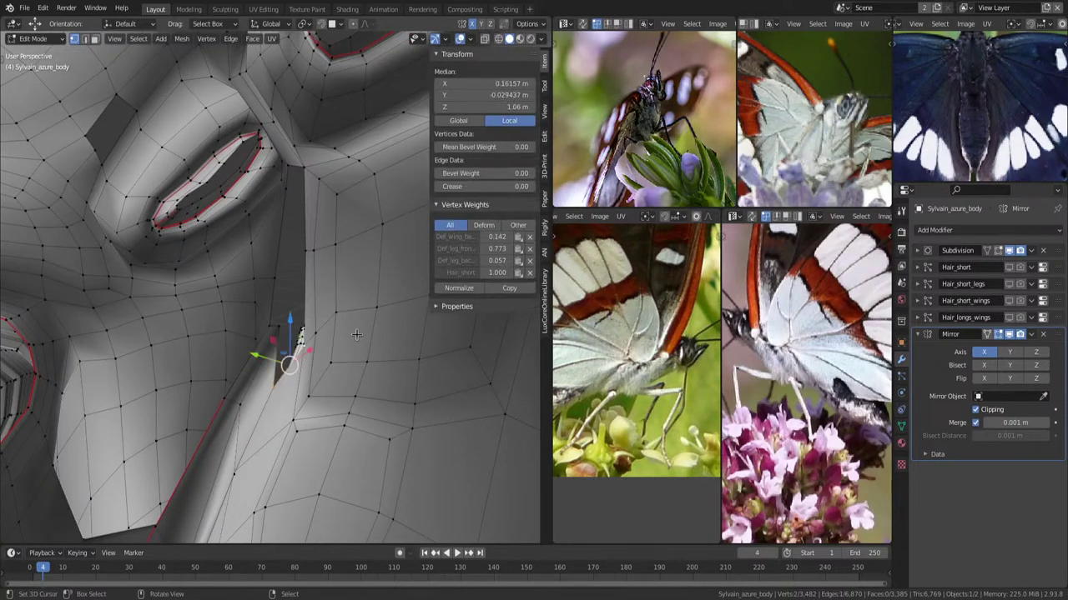
pyautogui.press('f')
# Fill the triangular gap beside the eye socket with a face and check the other eye socket.
pyautogui.moveTo(351, 322); pyautogui.dragTo(277, 342, button='middle')
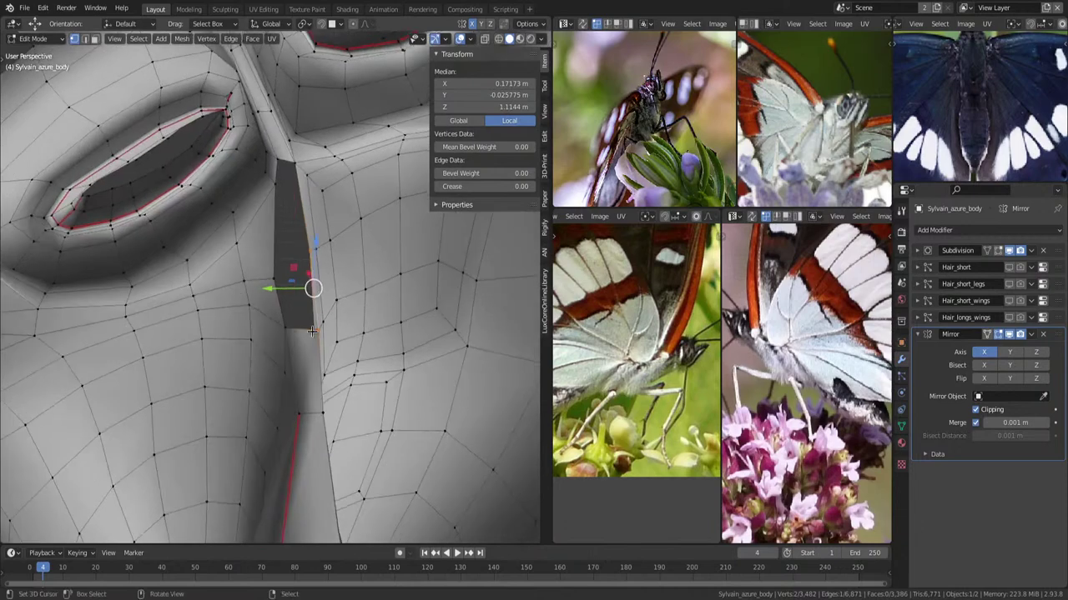
pyautogui.keyDown('shift'); pyautogui.click(281, 331); pyautogui.keyUp('shift')
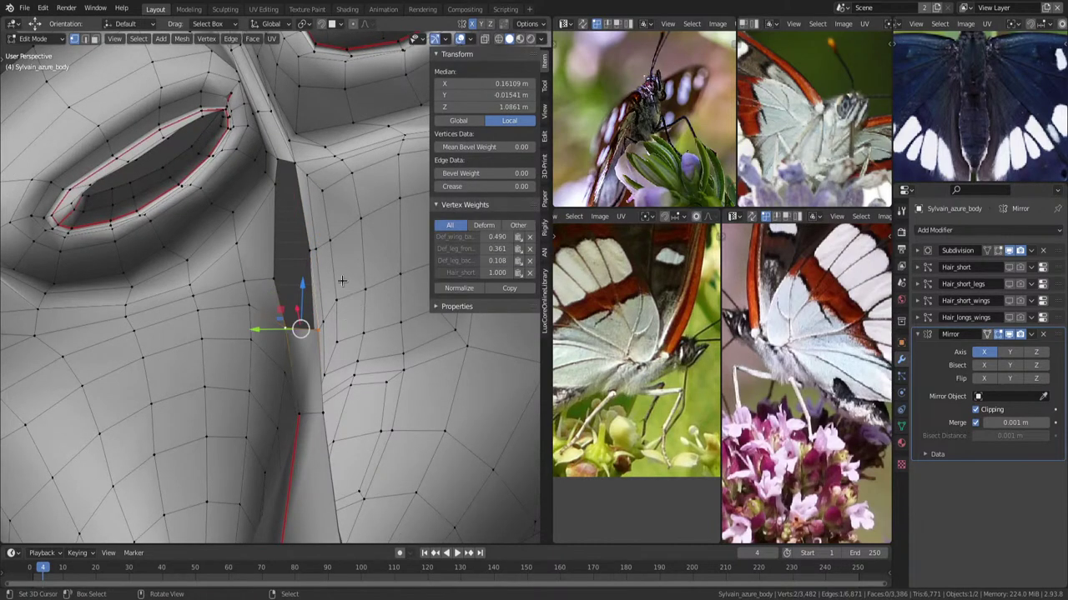
pyautogui.press('f')
pyautogui.moveTo(342, 281); pyautogui.dragTo(377, 267, button='middle')
pyautogui.hotkey('alt', 'a')
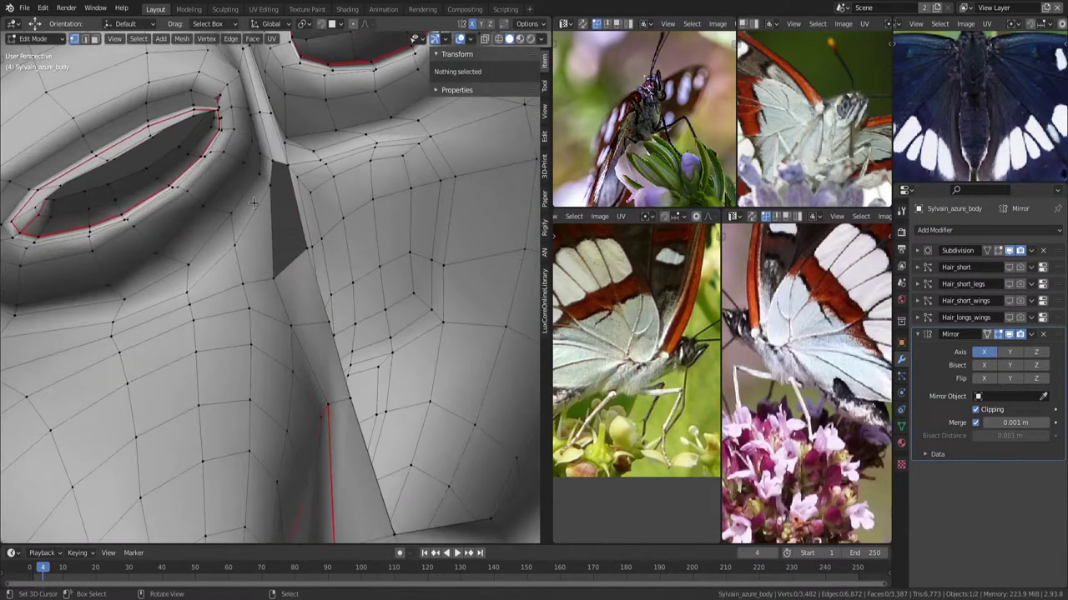
pyautogui.moveTo(371, 202); pyautogui.dragTo(253, 258, button='middle')
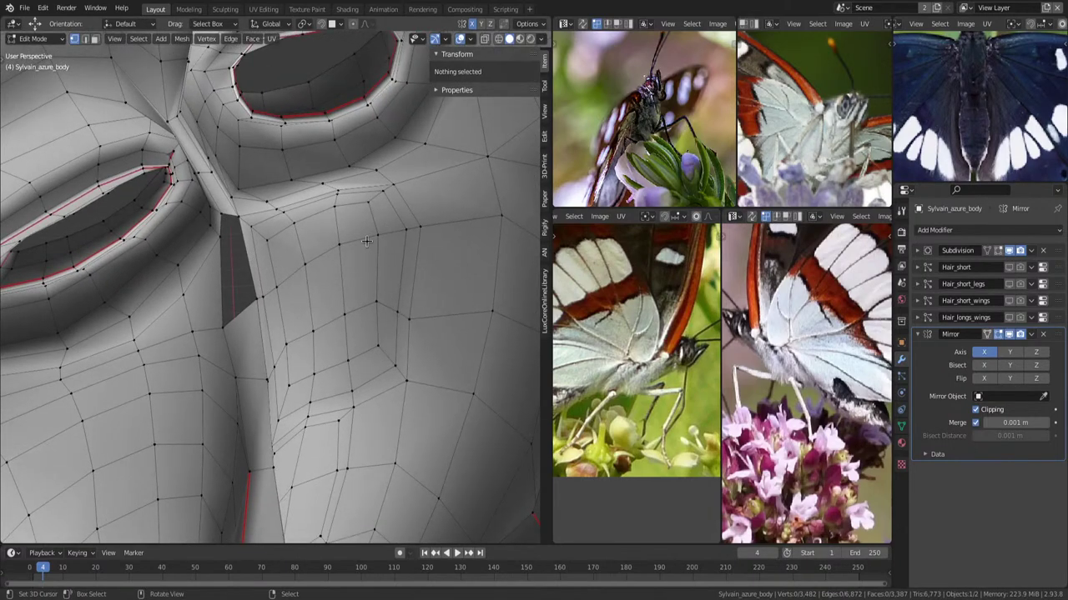
pyautogui.moveTo(367, 241)
pyautogui.mouseDown(button='middle')
pyautogui.moveTo(435, 259)
pyautogui.moveTo(383, 254)
pyautogui.moveTo(417, 234)
pyautogui.mouseUp(button='middle')
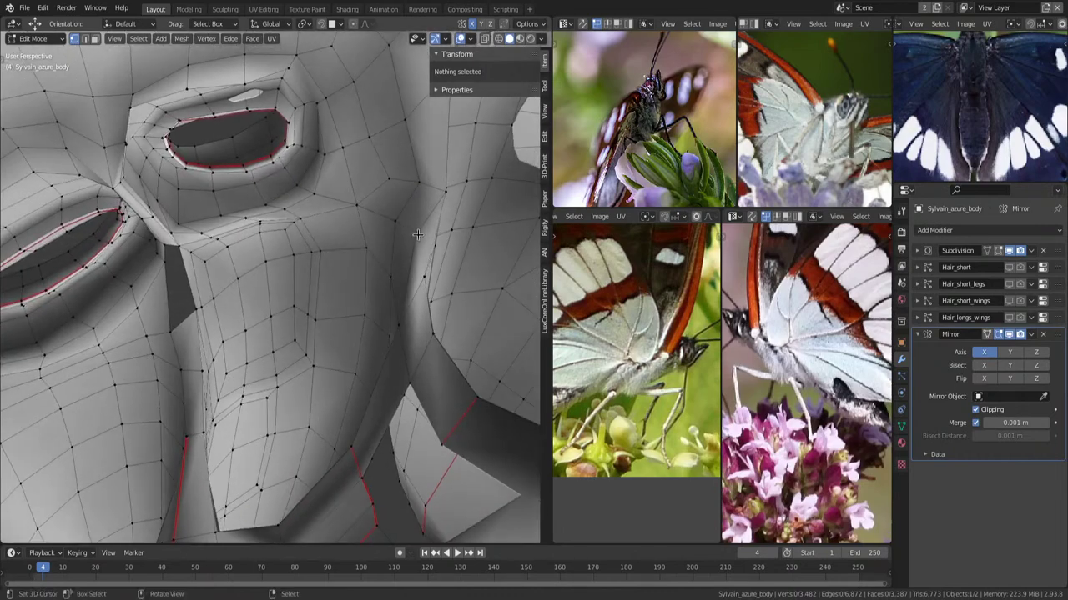
# Delete the stray vertex on the cheek.
pyautogui.click(417, 234)
pyautogui.press('x')
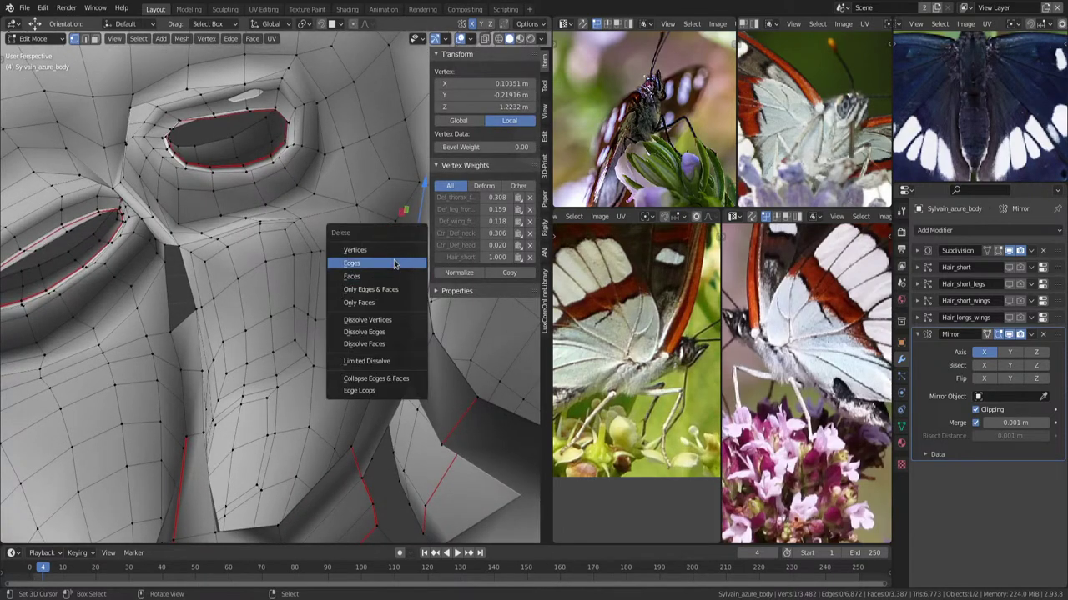
pyautogui.click(371, 250)
# Cut a new edge loop across the cheek and push it outward along its normals.
pyautogui.hotkey('ctrl', 'r')
pyautogui.click(267, 250)
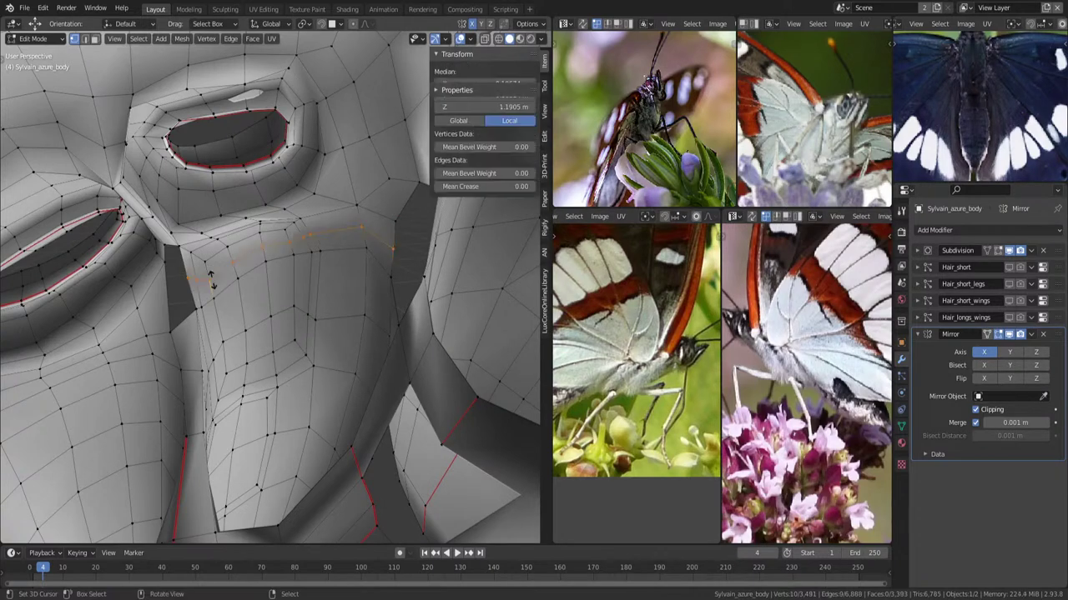
pyautogui.click(267, 250)
pyautogui.moveTo(267, 250)
pyautogui.mouseDown(button='middle')
pyautogui.moveTo(355, 251)
pyautogui.moveTo(284, 250)
pyautogui.moveTo(259, 320)
pyautogui.mouseUp(button='middle')
pyautogui.hotkey('alt', 's')
pyautogui.click(352, 250)
pyautogui.hotkey('alt', 'a')
# Fill the dark hole in the cheek with a new face from its edge vertices.
pyautogui.click(179, 349)
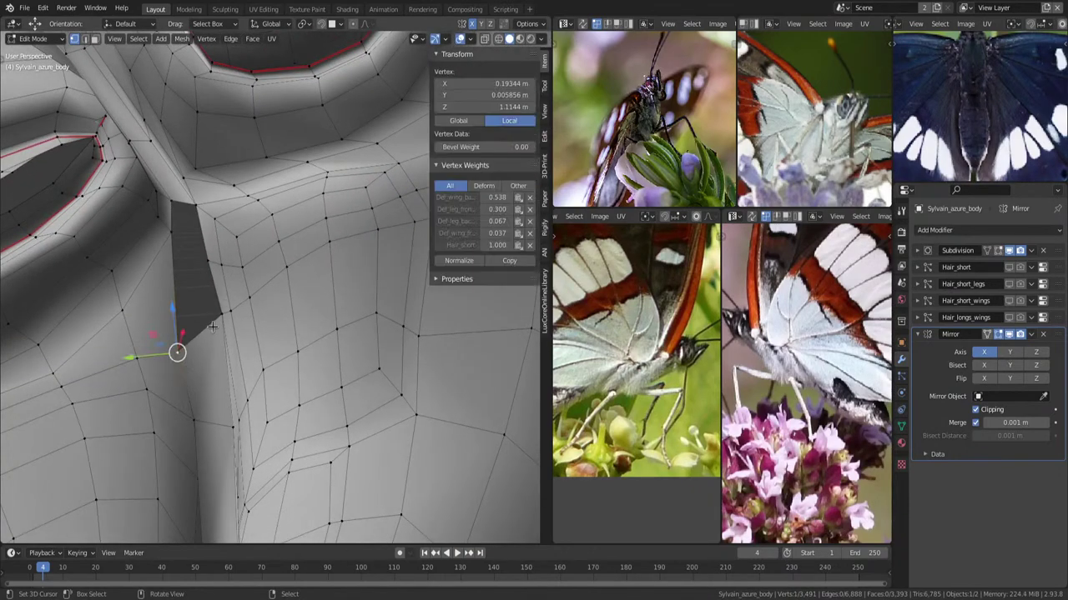
pyautogui.keyDown('shift'); pyautogui.click(221, 315); pyautogui.keyUp('shift')
pyautogui.press('f')
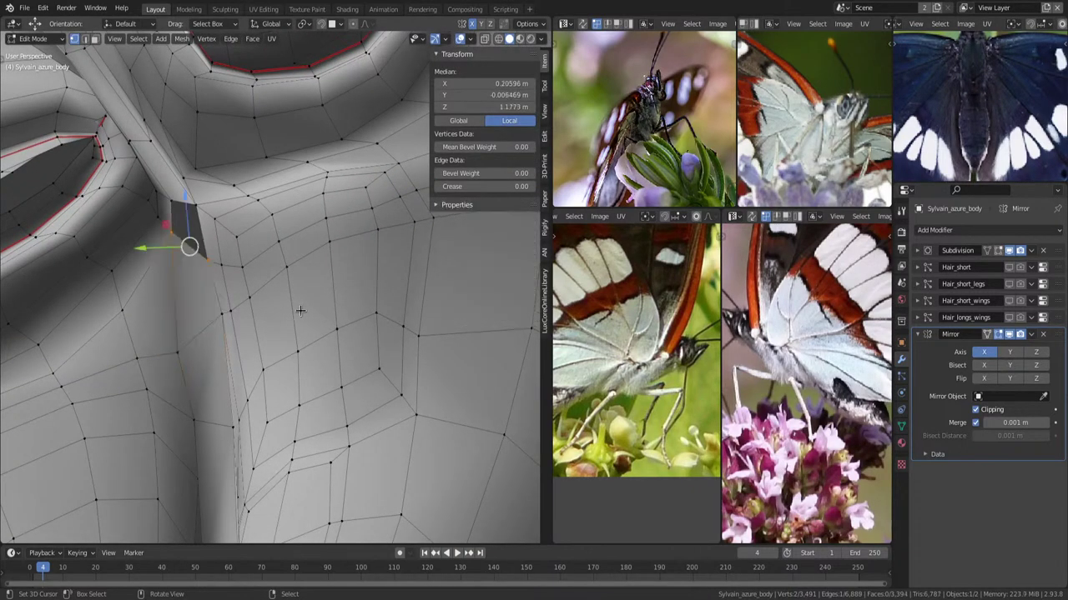
pyautogui.scroll(-2, 303, 313)
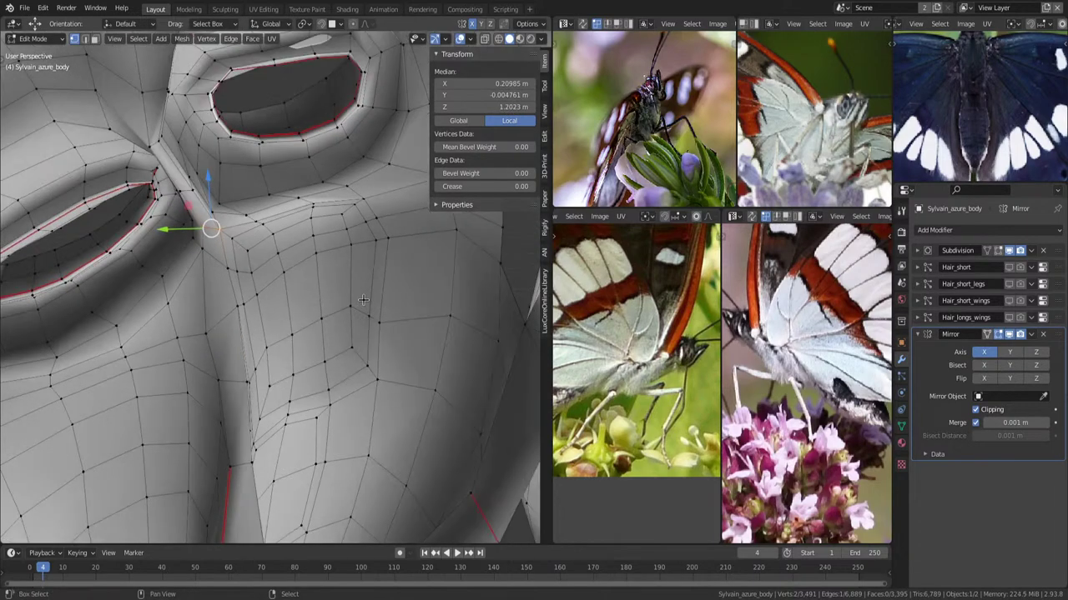
pyautogui.scroll(-2, 304, 311)
pyautogui.hotkey('alt', 'a')
pyautogui.scroll(-2, 316, 292)
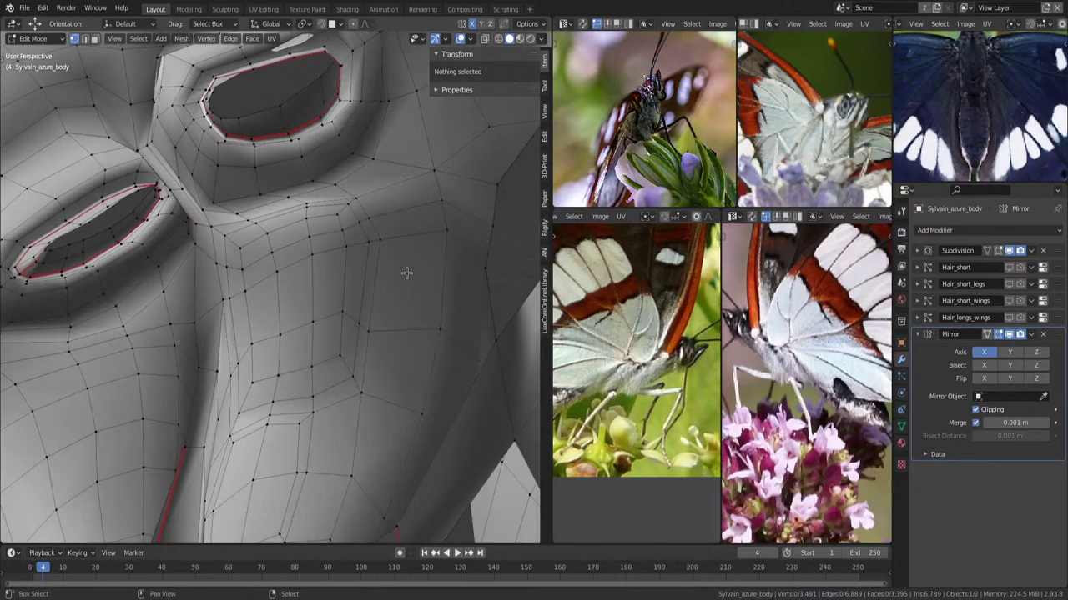
# Reshape the upper cheek by moving several vertices with proportional falloff.
pyautogui.moveTo(406, 273); pyautogui.dragTo(284, 400, button='middle')
pyautogui.click(278, 405)
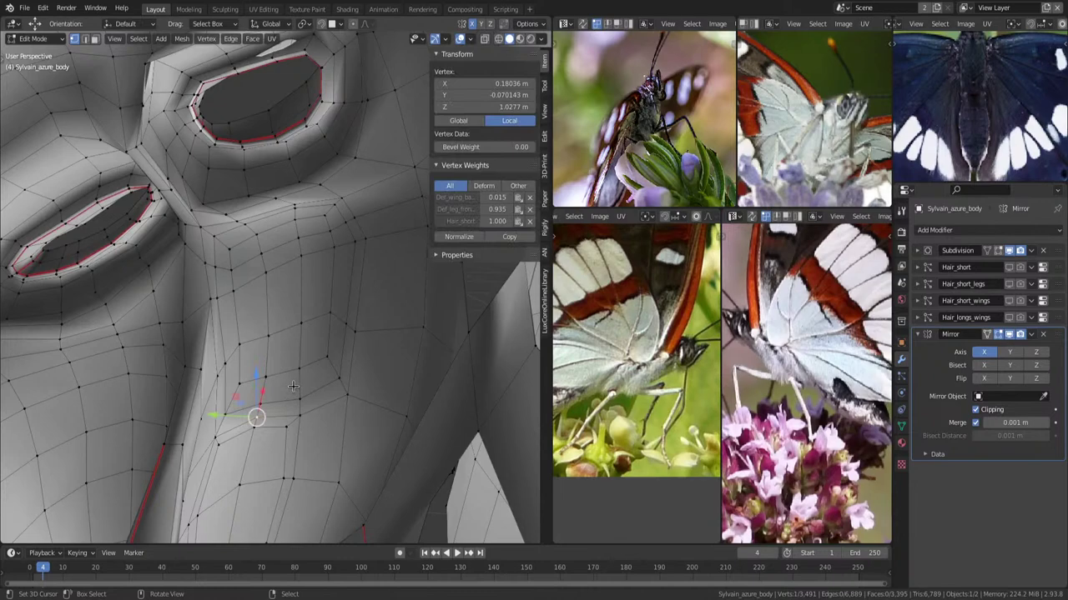
pyautogui.press('g')
pyautogui.scroll(3, 278, 430)
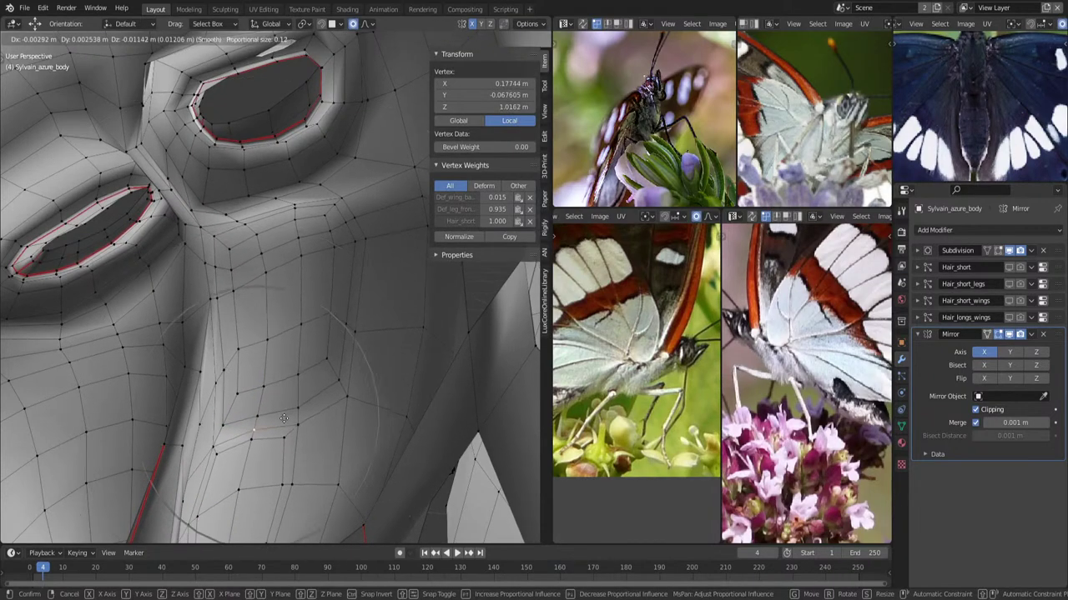
pyautogui.click(279, 434)
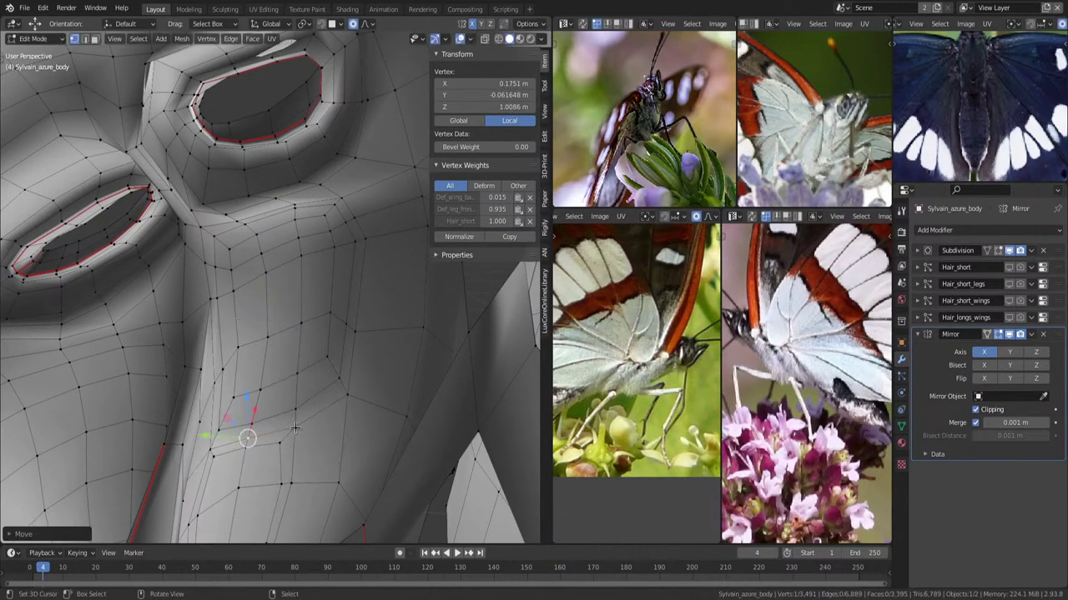
pyautogui.click(292, 427)
pyautogui.press('g')
pyautogui.click(355, 321)
pyautogui.press('g')
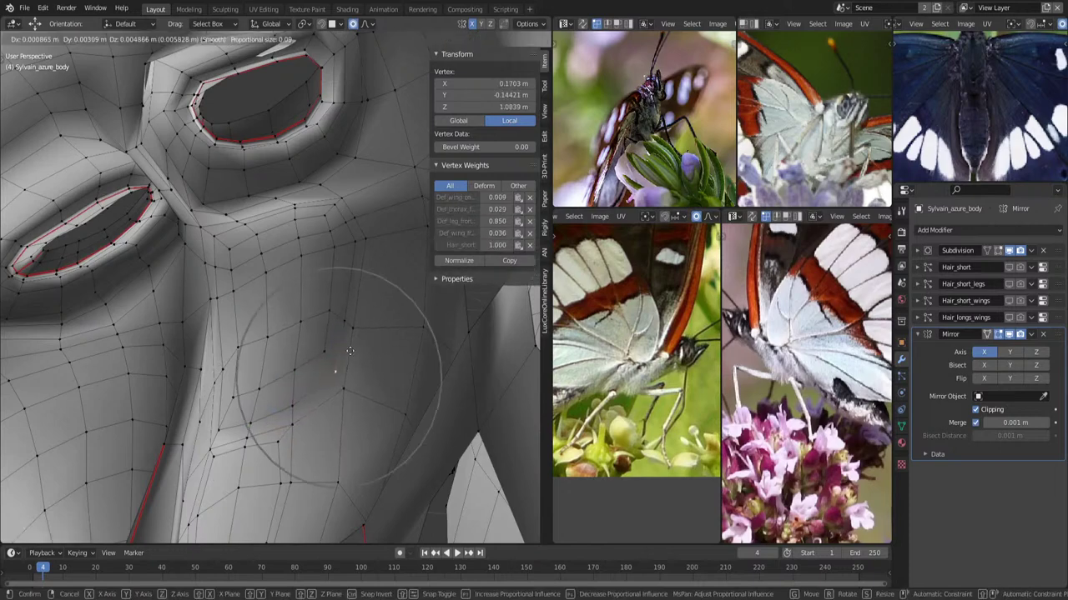
pyautogui.click(375, 321)
pyautogui.click(371, 246)
pyautogui.press('g')
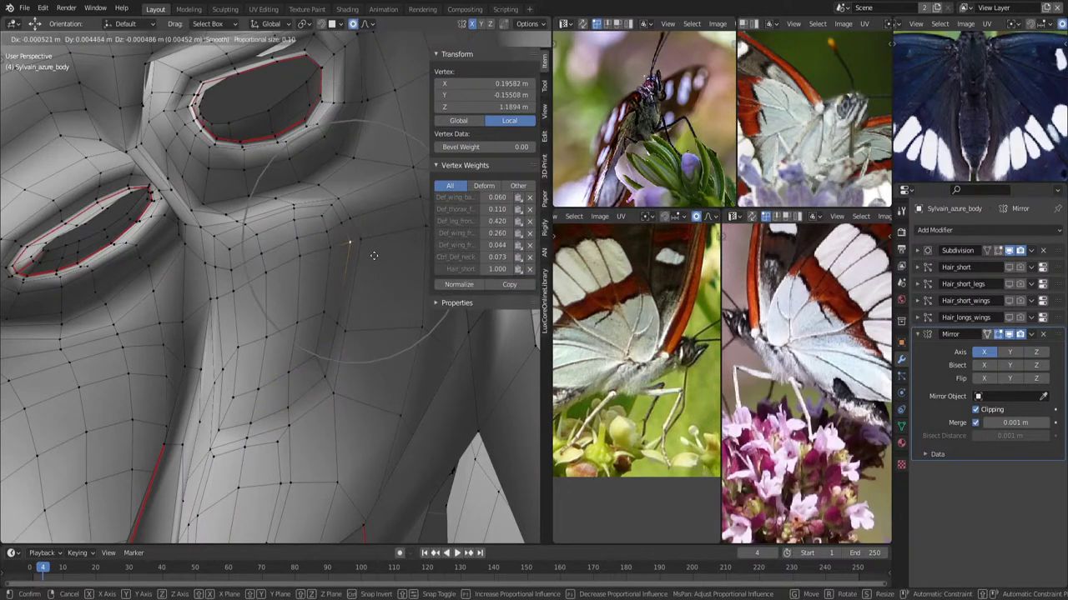
pyautogui.click(372, 254)
# Soft-move the lower cheek vertices and the vertex below the eye to smooth the shape.
pyautogui.press('g')
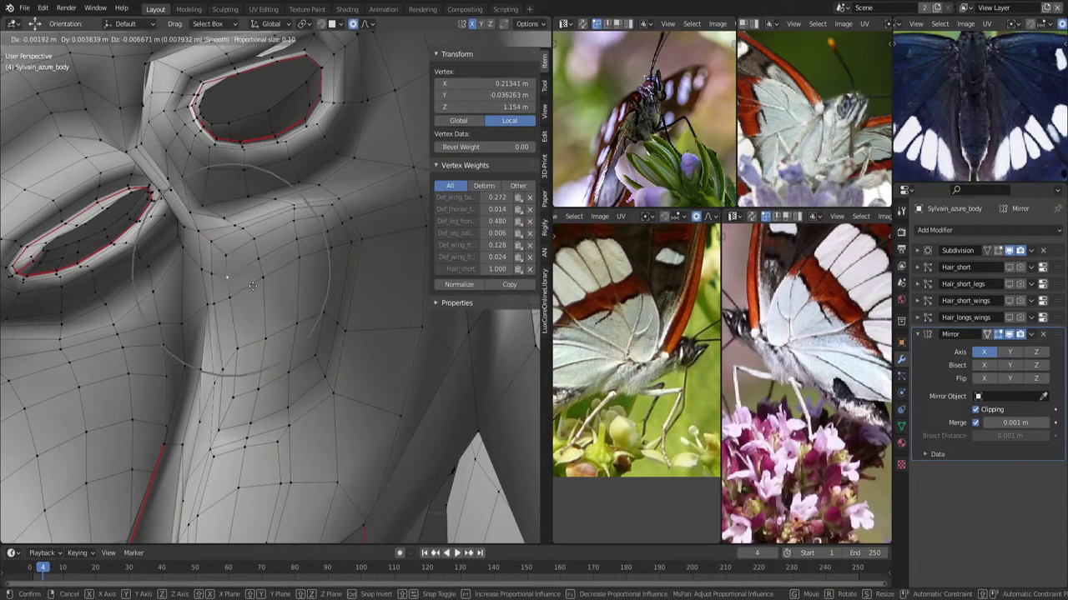
pyautogui.click(251, 284)
pyautogui.click(210, 301)
pyautogui.press('g')
pyautogui.click(243, 317)
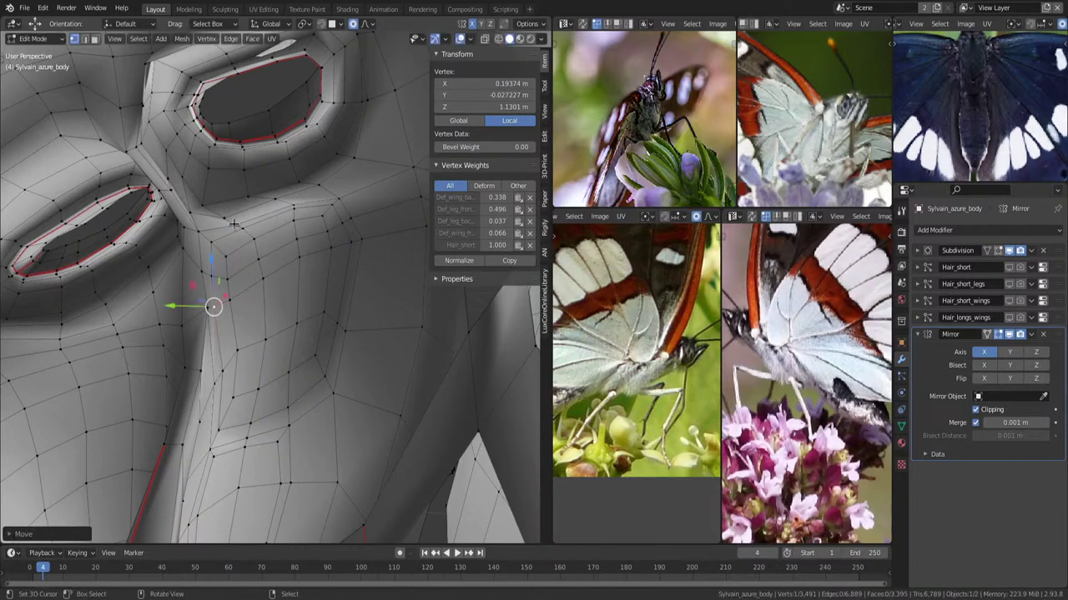
pyautogui.click(233, 224)
pyautogui.press('g')
pyautogui.click(267, 221)
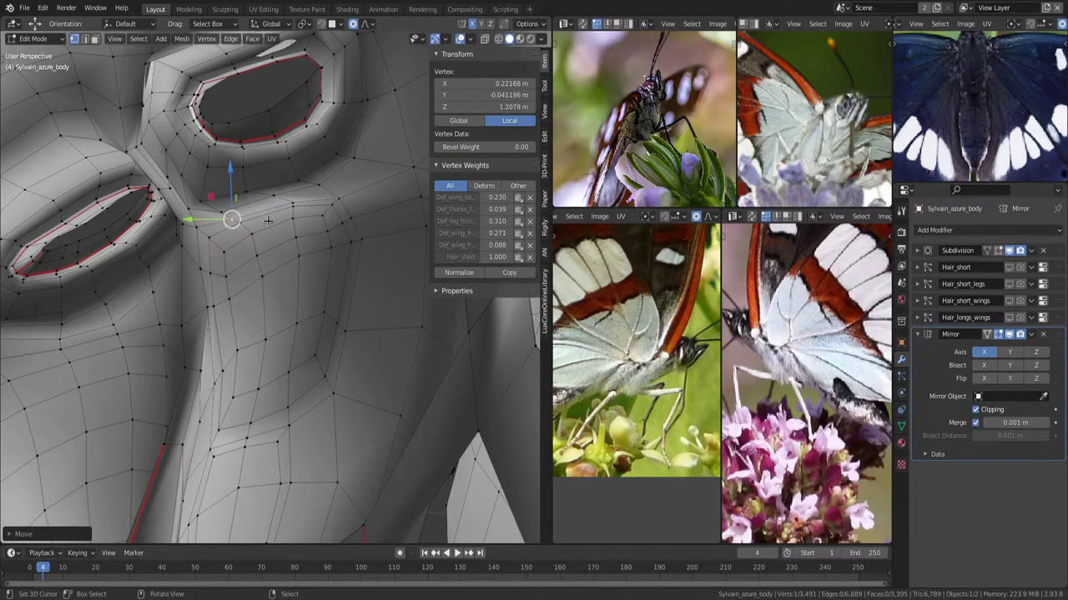
pyautogui.click(228, 262)
pyautogui.press('g')
pyautogui.click(242, 278)
pyautogui.click(346, 327)
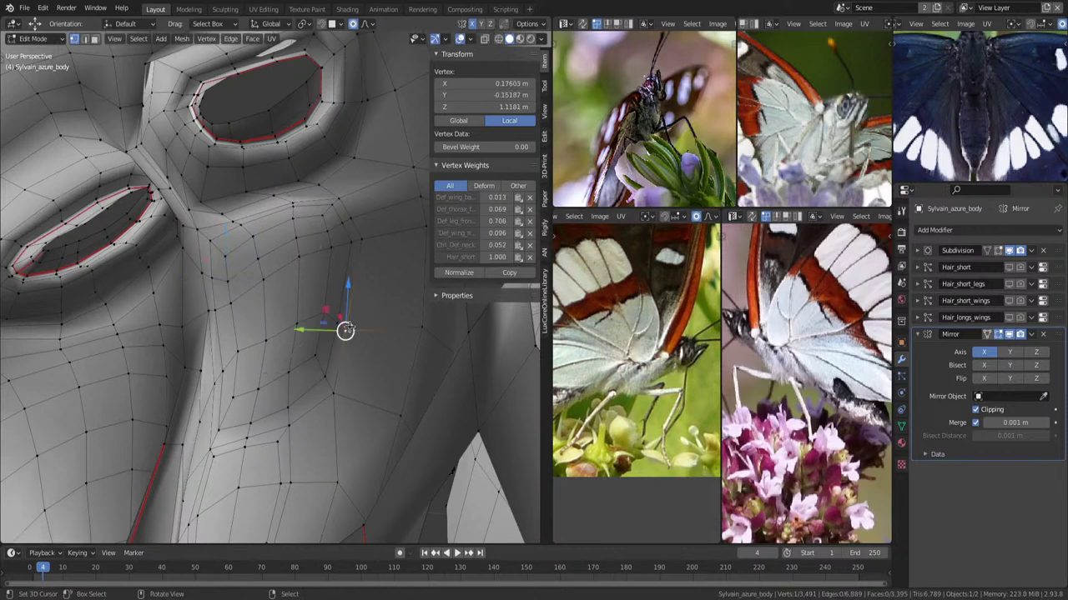
# Edge-slide the edge path across the cheek below the eye into place.
pyautogui.moveTo(346, 327)
pyautogui.mouseDown(button='middle')
pyautogui.moveTo(248, 288)
pyautogui.moveTo(345, 291)
pyautogui.moveTo(365, 269)
pyautogui.mouseUp(button='middle')
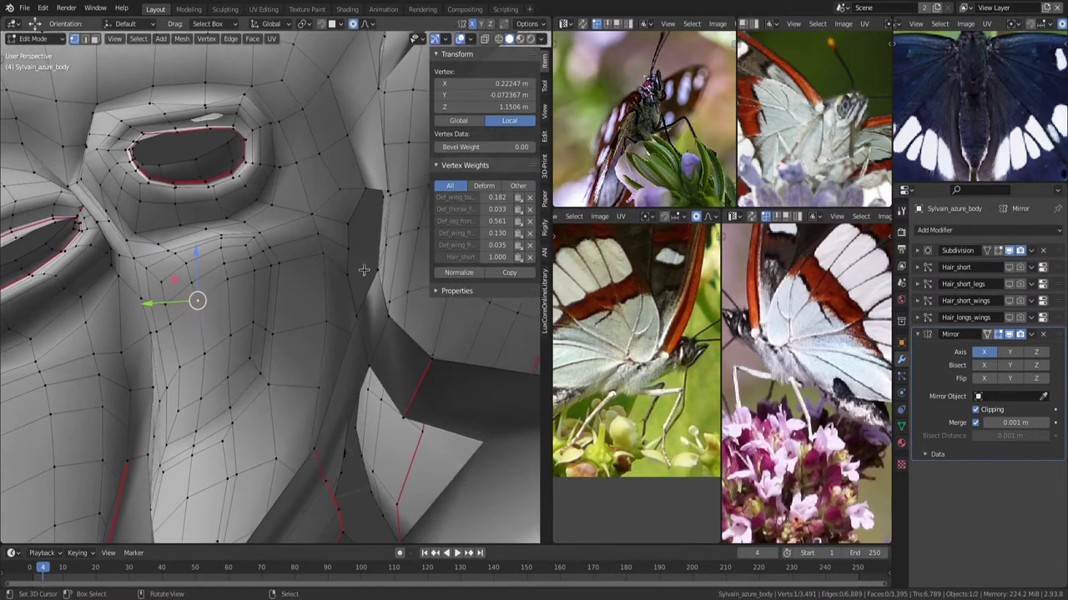
pyautogui.keyDown('ctrl'); pyautogui.click(338, 278); pyautogui.keyUp('ctrl')
pyautogui.press('g')
pyautogui.press('g')
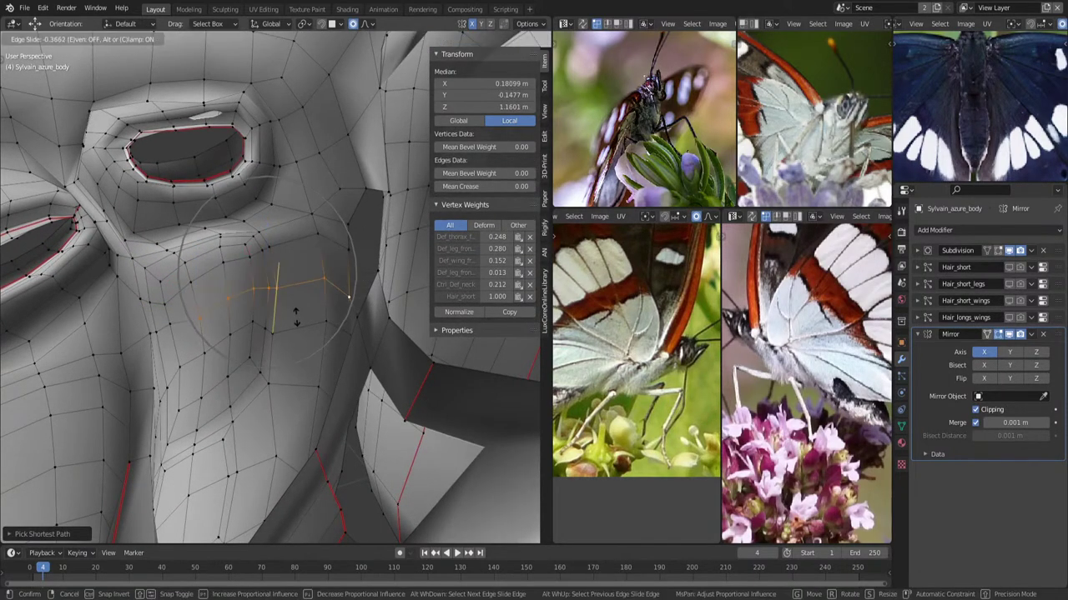
pyautogui.click(288, 292)
pyautogui.moveTo(288, 292)
pyautogui.mouseDown(button='middle')
pyautogui.moveTo(350, 320)
pyautogui.moveTo(328, 313)
pyautogui.moveTo(350, 266)
pyautogui.moveTo(375, 276)
pyautogui.moveTo(321, 312)
pyautogui.moveTo(292, 401)
pyautogui.moveTo(362, 318)
pyautogui.mouseUp(button='middle')
pyautogui.hotkey('alt', 'a')
# Delete the face next to the eye.
pyautogui.scroll(5, 342, 292)
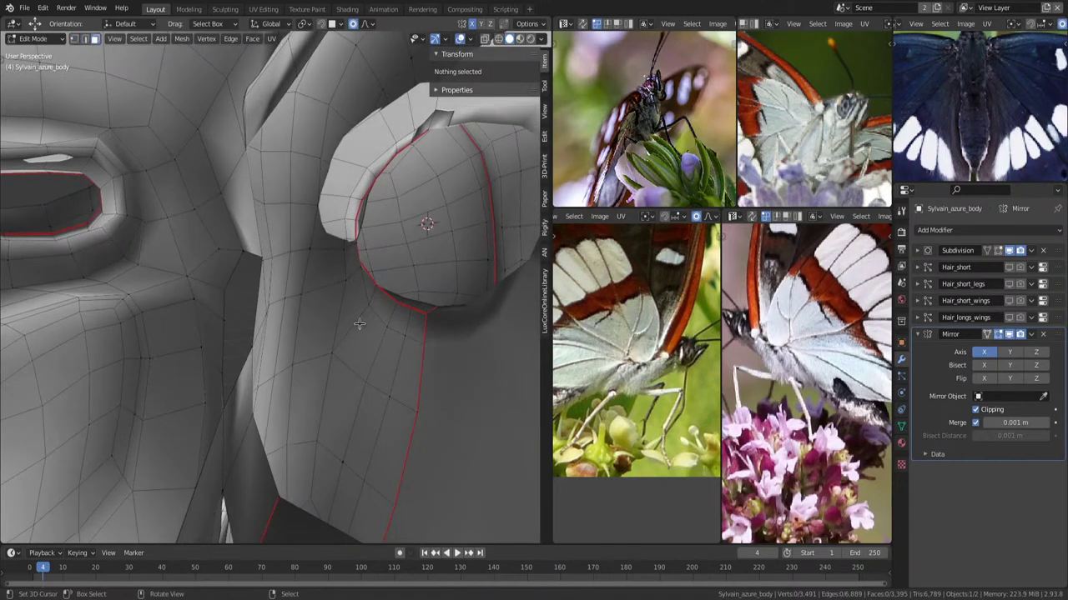
pyautogui.click(359, 323)
pyautogui.press('x')
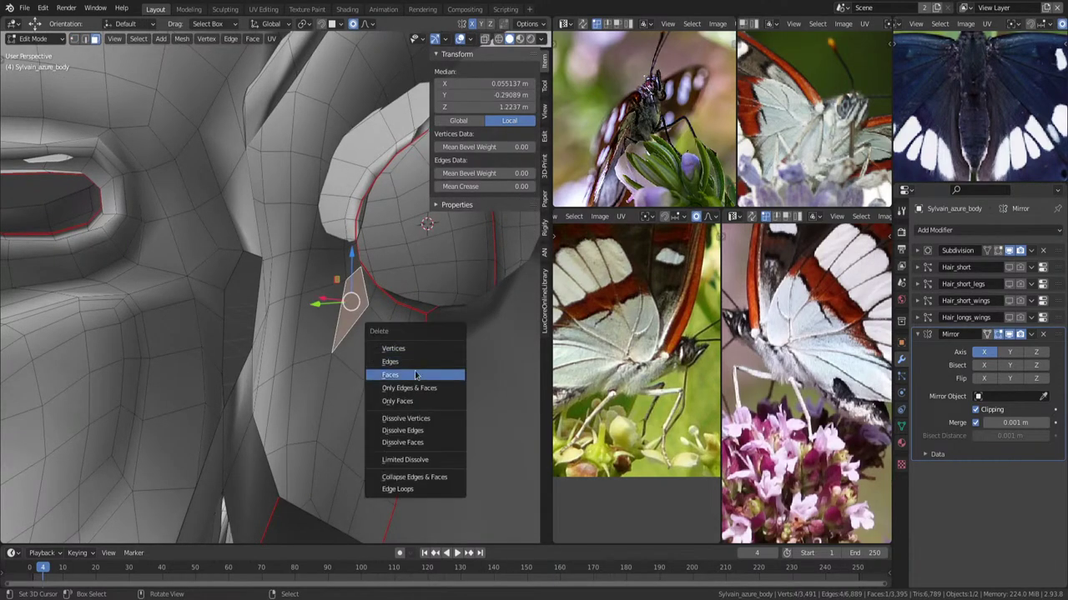
pyautogui.click(392, 374)
# Dissolve the unwanted edge between the neck and the eye.
pyautogui.moveTo(397, 338)
pyautogui.mouseDown(button='middle')
pyautogui.moveTo(390, 325)
pyautogui.moveTo(326, 334)
pyautogui.moveTo(312, 314)
pyautogui.moveTo(298, 324)
pyautogui.moveTo(334, 306)
pyautogui.moveTo(379, 304)
pyautogui.moveTo(409, 175)
pyautogui.mouseUp(button='middle')
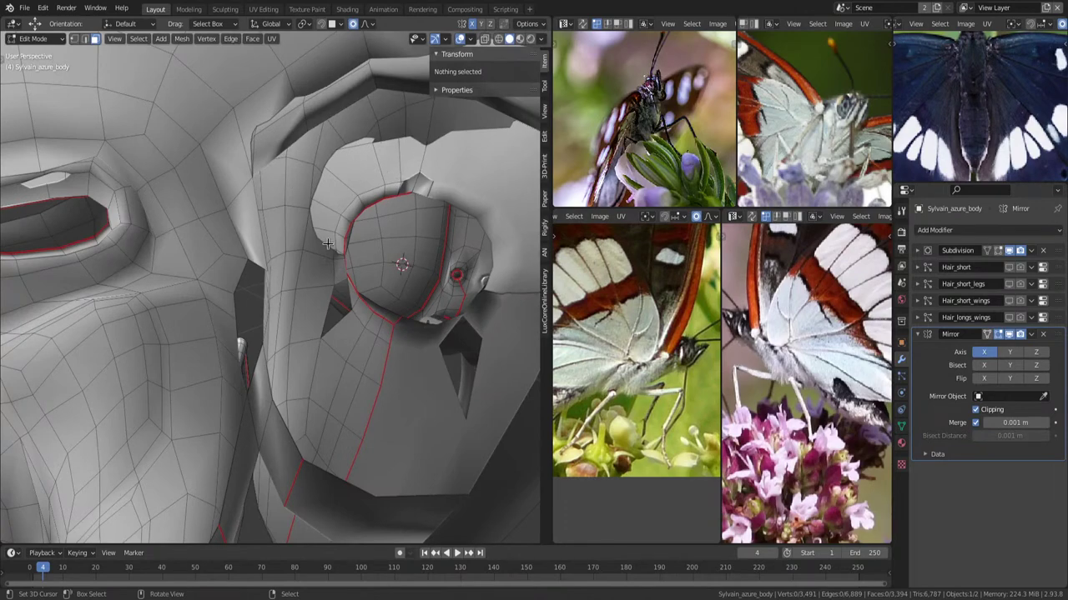
pyautogui.moveTo(351, 325); pyautogui.dragTo(351, 315, button='middle')
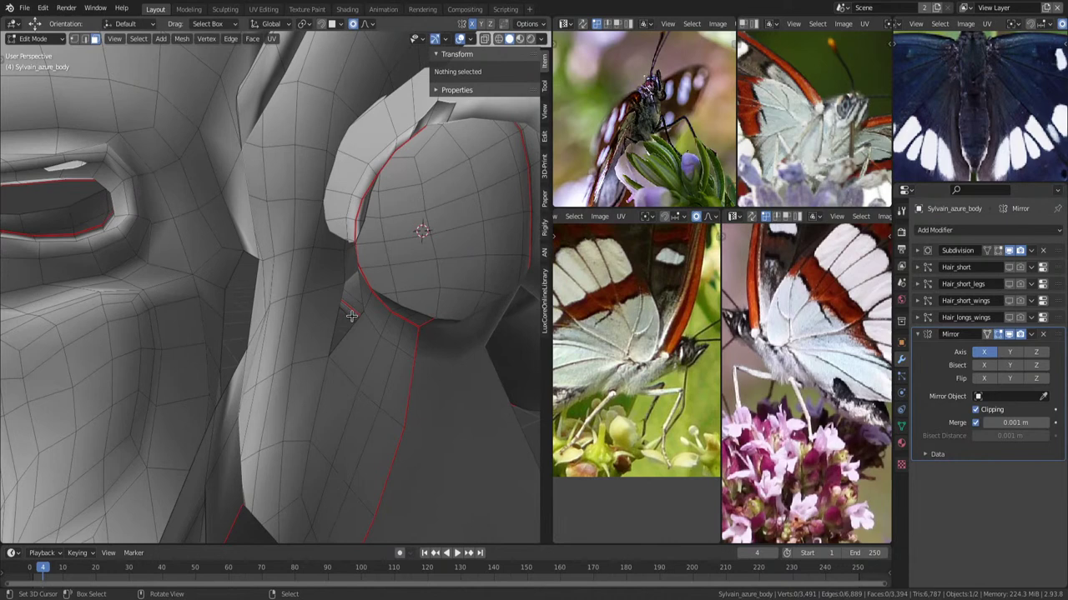
pyautogui.click(348, 268)
pyautogui.rightClick(367, 294)
pyautogui.click(367, 293)
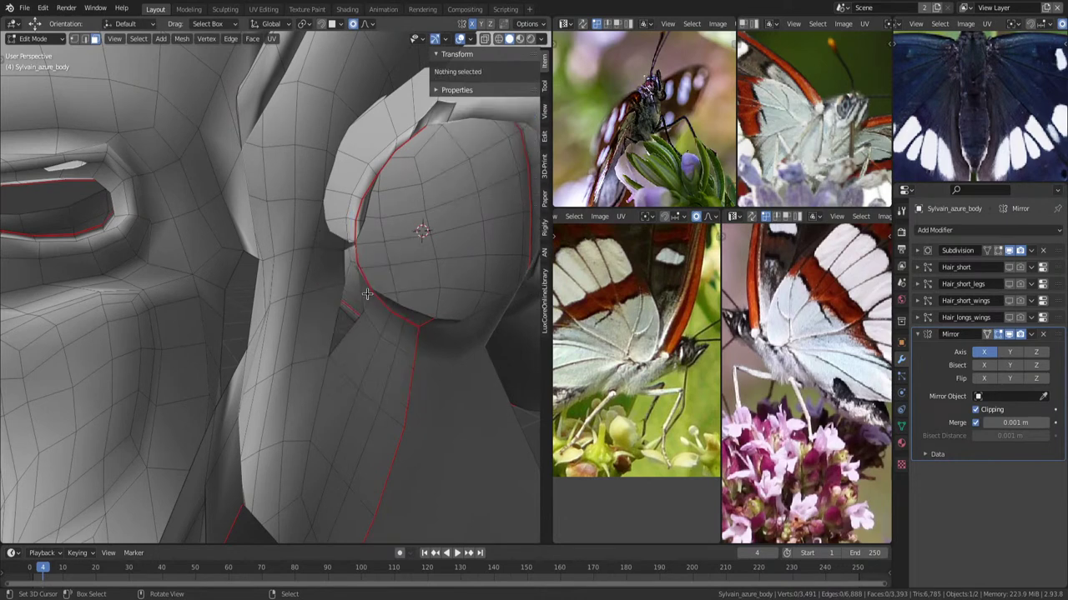
# Add a new edge loop near the eye and slide two loops into position.
pyautogui.click(304, 285)
pyautogui.click(301, 299)
pyautogui.press('g')
pyautogui.press('g')
pyautogui.click(315, 332)
pyautogui.hotkey('alt', 'a')
# Try merging the neck-gap vertices at their centre, then undo the merge.
pyautogui.moveTo(315, 332); pyautogui.dragTo(410, 315, button='middle')
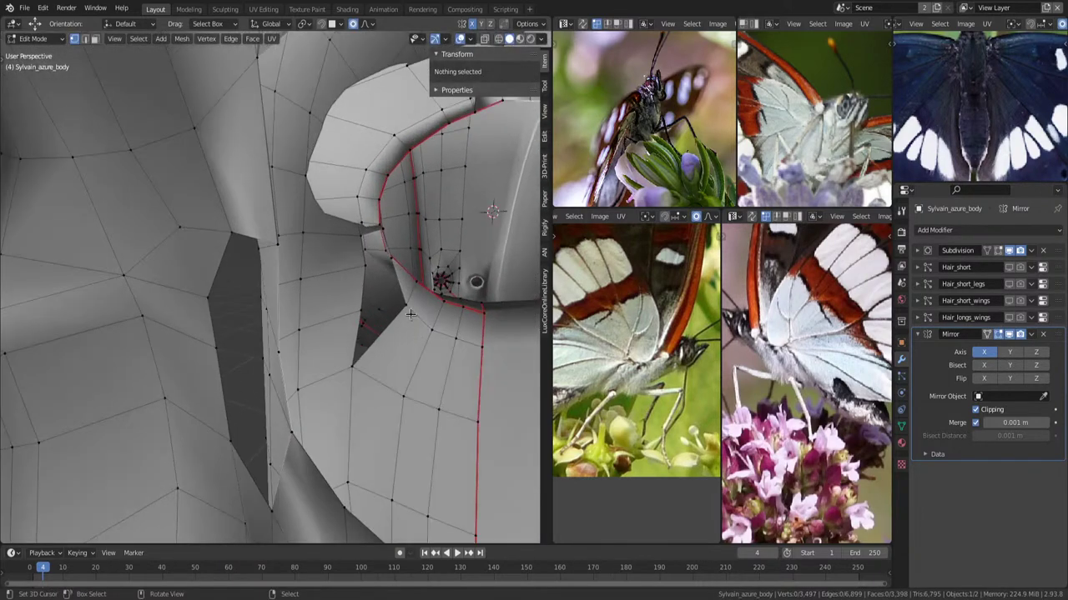
pyautogui.click(409, 310)
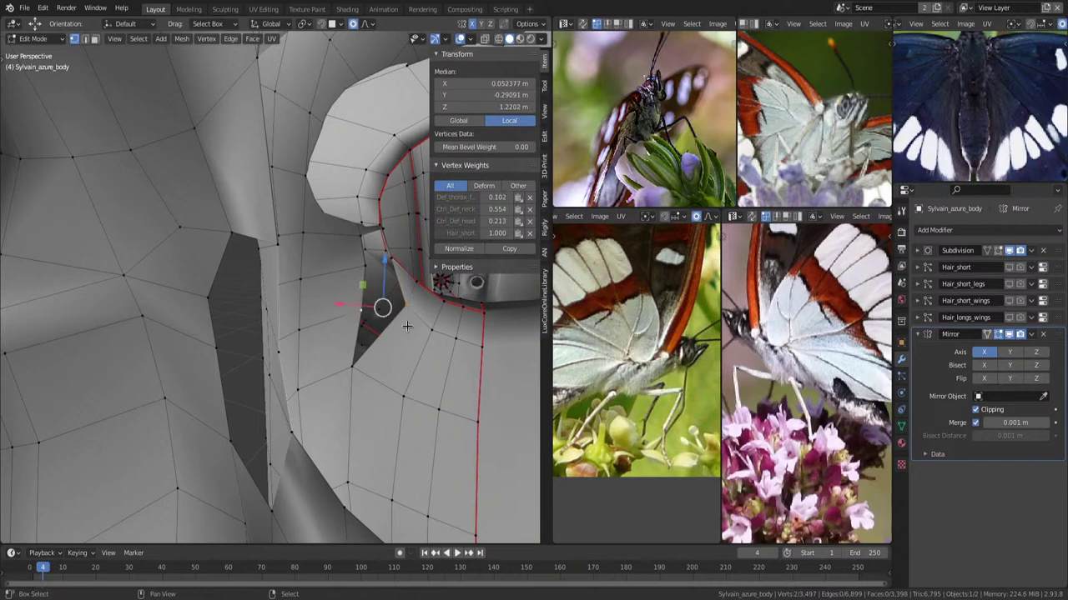
pyautogui.press('m')
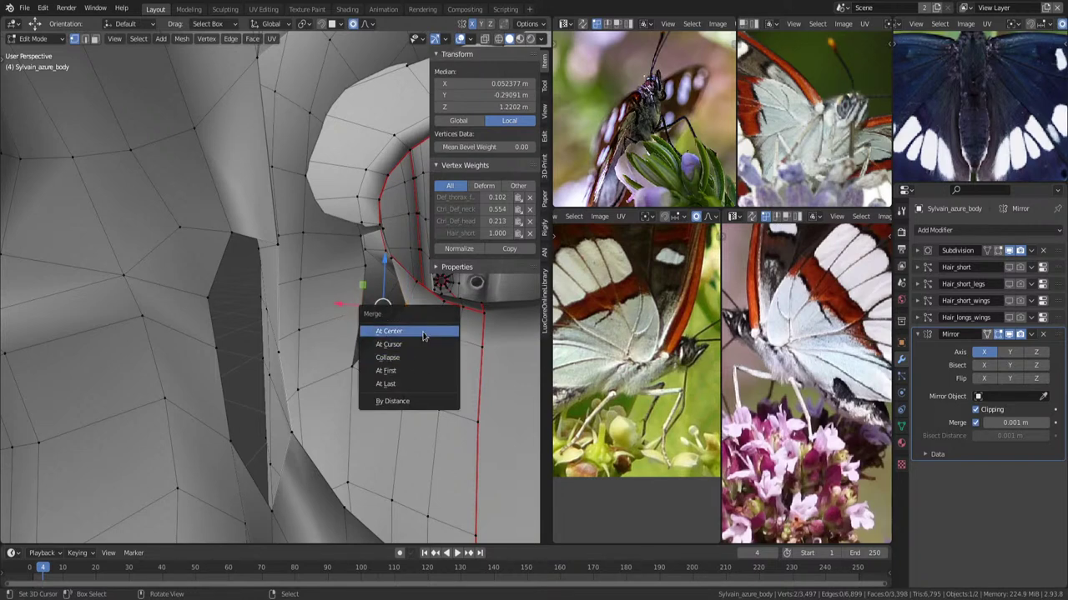
pyautogui.click(422, 332)
pyautogui.hotkey('alt', 'a')
pyautogui.moveTo(422, 334); pyautogui.dragTo(388, 323, button='middle')
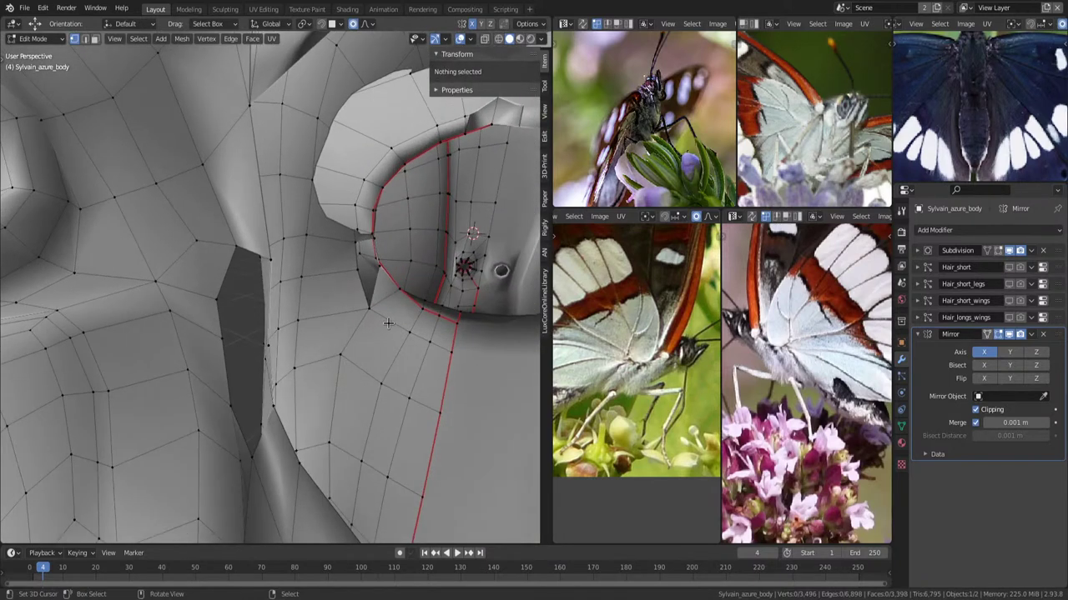
pyautogui.hotkey('ctrl', 'z')
pyautogui.hotkey('ctrl', 'z')
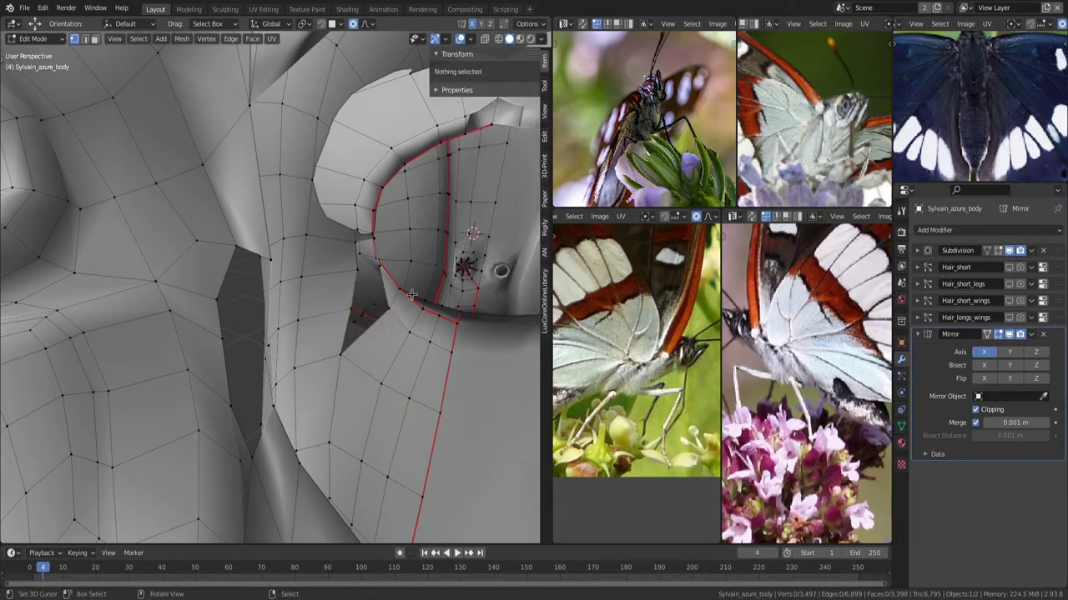
# Select the red seam loop, grow the selection, and apply Smooth Vertices from Quick Favorites.
pyautogui.moveTo(388, 323)
pyautogui.mouseDown(button='middle')
pyautogui.moveTo(398, 313)
pyautogui.moveTo(346, 277)
pyautogui.moveTo(418, 279)
pyautogui.mouseUp(button='middle')
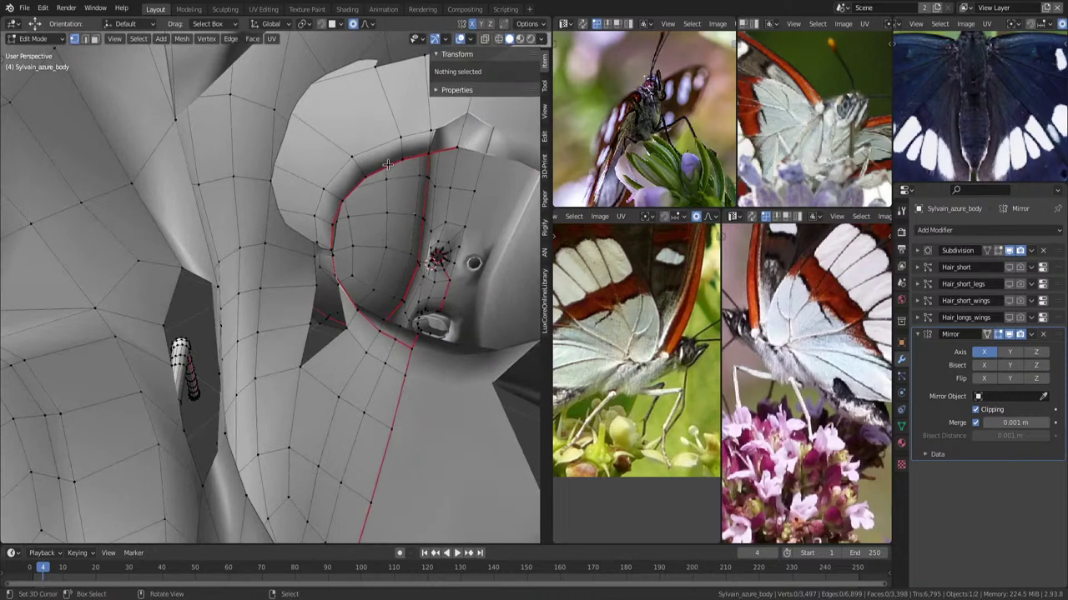
pyautogui.keyDown('alt'); pyautogui.click(388, 164); pyautogui.keyUp('alt')
pyautogui.press('ctrl+KP_Add')
pyautogui.press('q')
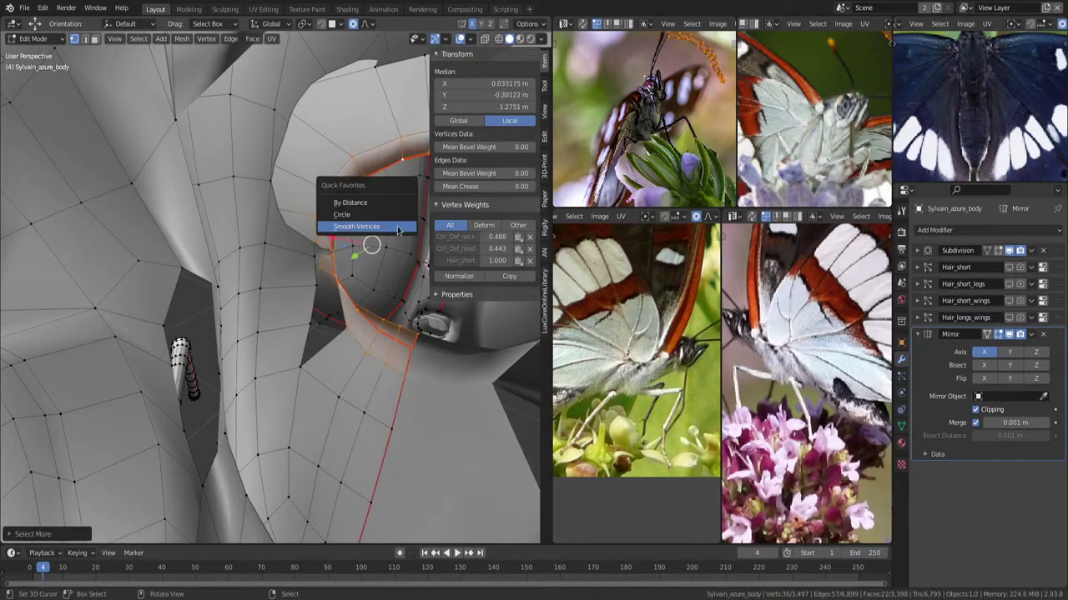
pyautogui.click(367, 226)
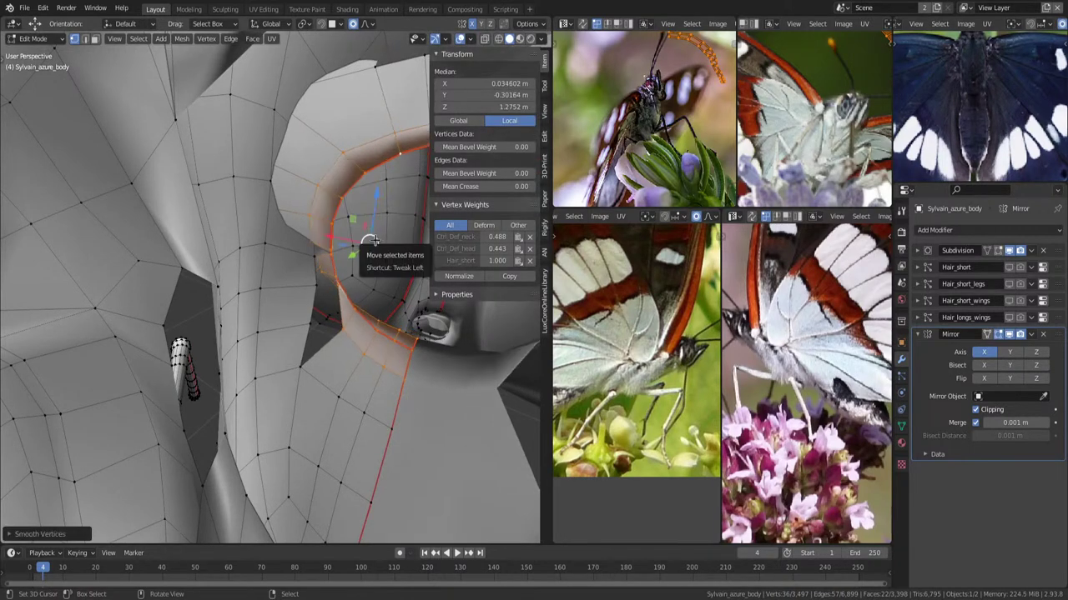
pyautogui.moveTo(372, 242)
pyautogui.mouseDown(button='middle')
pyautogui.moveTo(364, 219)
pyautogui.moveTo(341, 241)
pyautogui.moveTo(348, 286)
pyautogui.mouseUp(button='middle')
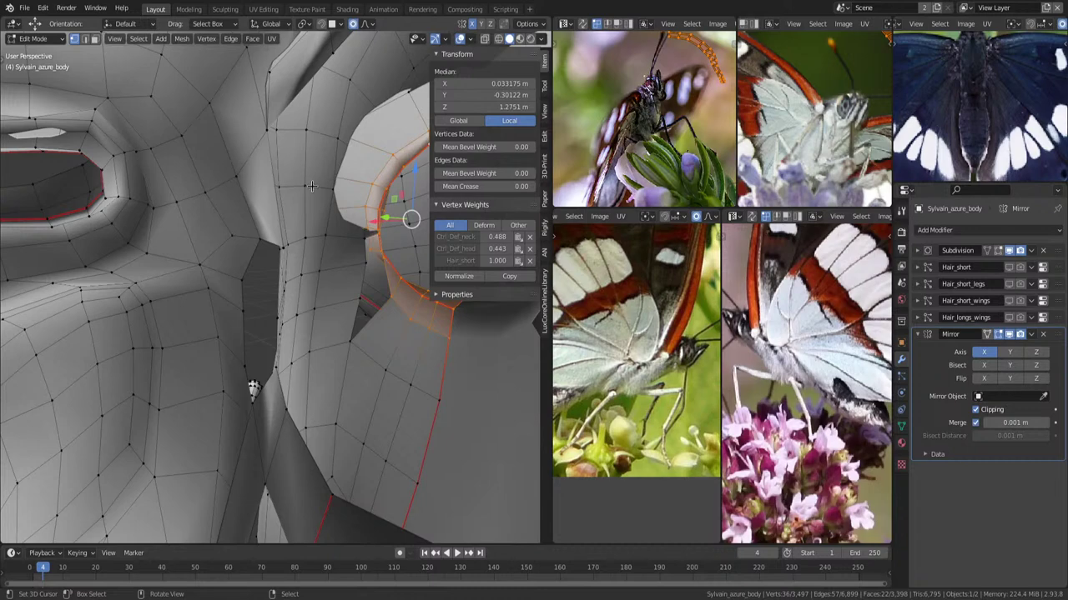
pyautogui.hotkey('alt', 'a')
pyautogui.moveTo(205, 263)
pyautogui.mouseDown(button='middle')
pyautogui.moveTo(385, 250)
pyautogui.moveTo(341, 246)
pyautogui.moveTo(269, 292)
pyautogui.mouseUp(button='middle')
pyautogui.click(262, 292)
# Zoom in on the eye socket and close the small gap with a new face between its border vertices.
pyautogui.press('KP_Decimal')
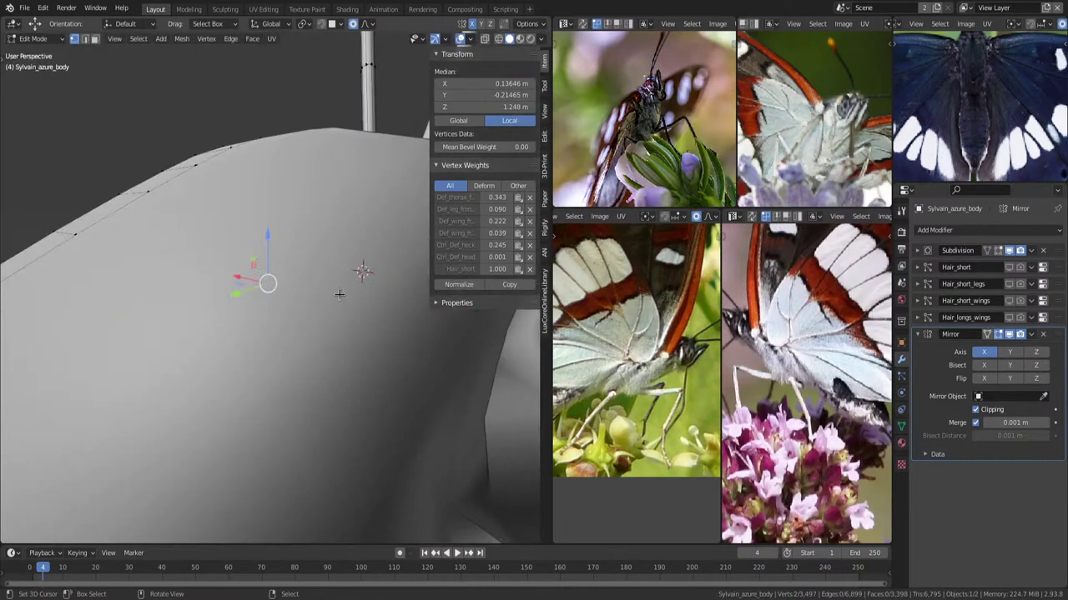
pyautogui.scroll(-4, 263, 284)
pyautogui.moveTo(238, 244)
pyautogui.mouseDown(button='middle')
pyautogui.moveTo(383, 229)
pyautogui.moveTo(396, 252)
pyautogui.mouseUp(button='middle')
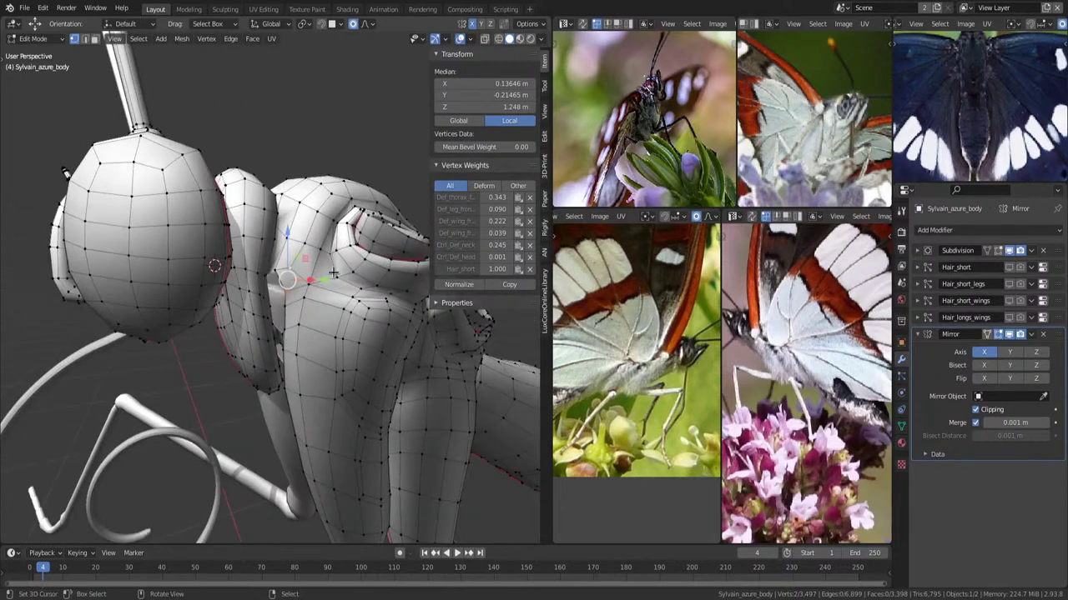
pyautogui.moveTo(333, 274); pyautogui.dragTo(326, 267, button='middle')
pyautogui.scroll(2, 330, 258)
pyautogui.scroll(1, 325, 250)
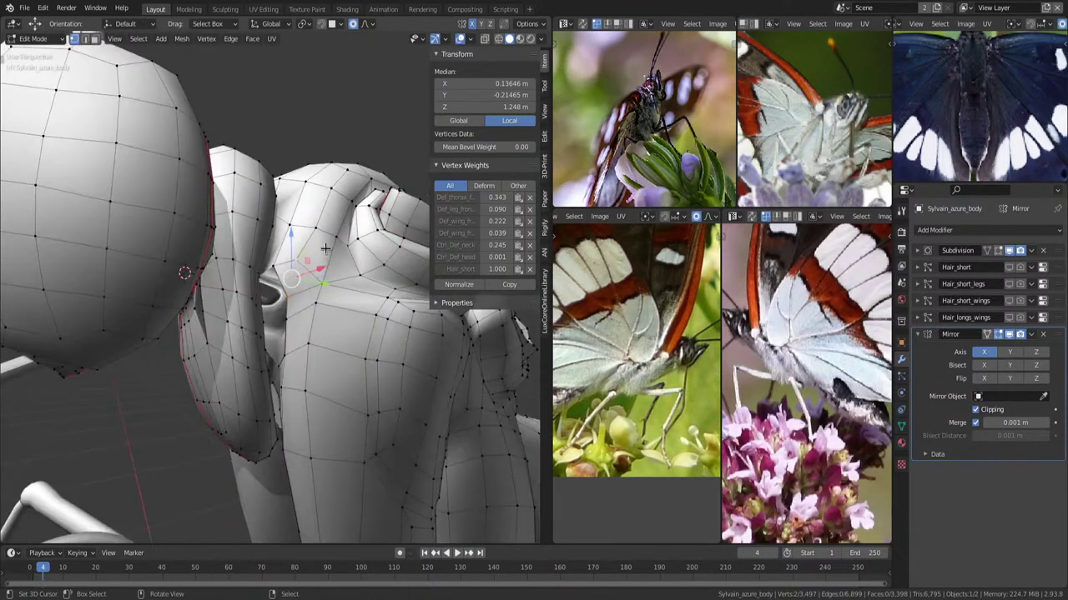
pyautogui.moveTo(286, 276)
pyautogui.mouseDown(button='middle')
pyautogui.moveTo(345, 279)
pyautogui.moveTo(282, 286)
pyautogui.mouseUp(button='middle')
pyautogui.scroll(3, 316, 278)
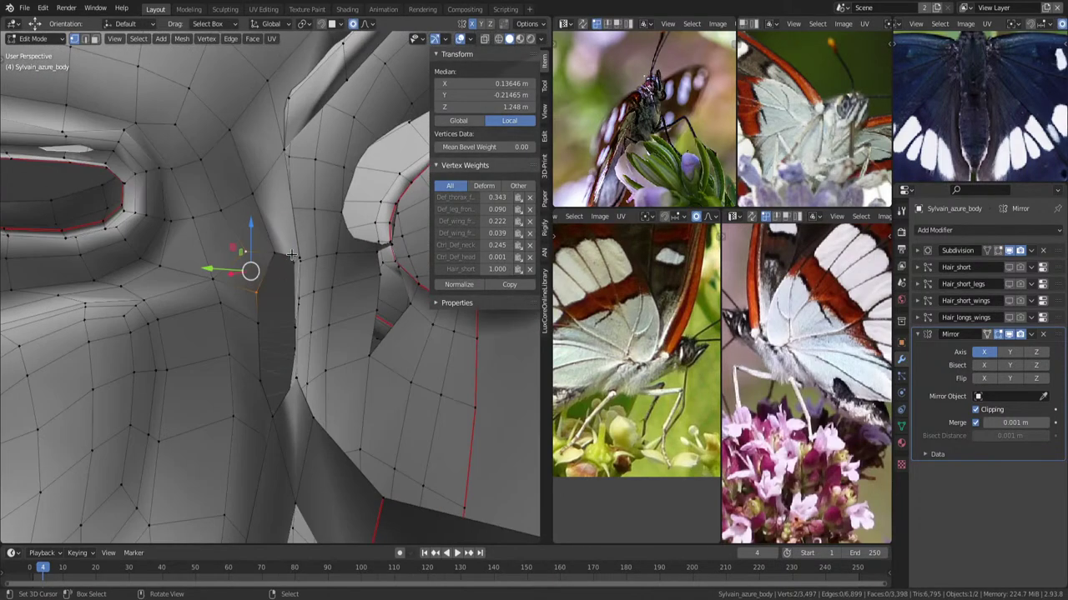
pyautogui.click(292, 258)
pyautogui.click(274, 247)
pyautogui.click(298, 258)
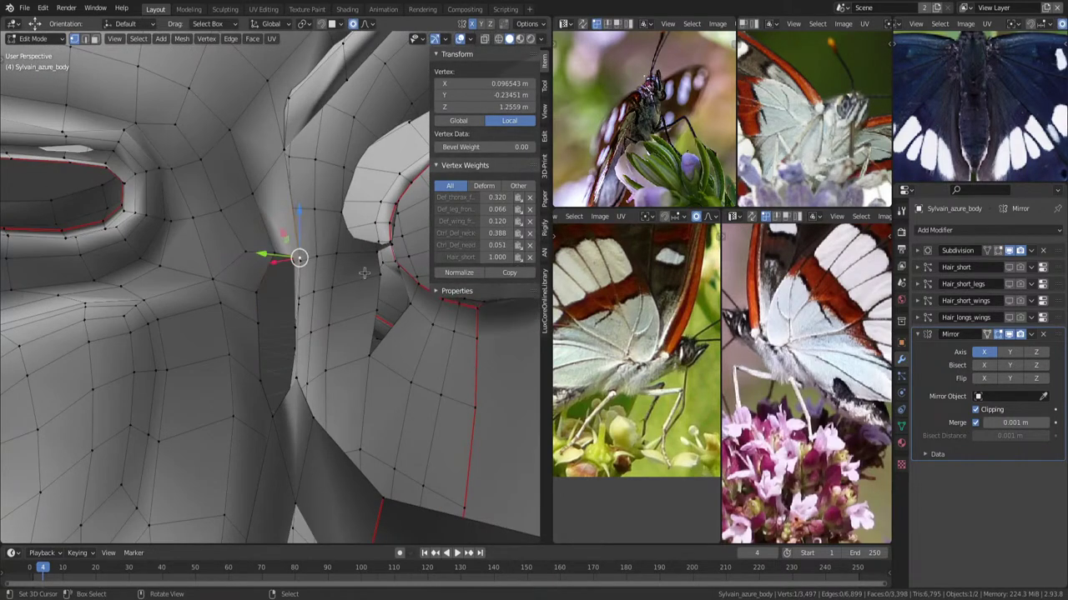
pyautogui.click(271, 253)
pyautogui.moveTo(272, 253)
pyautogui.mouseDown(button='middle')
pyautogui.moveTo(308, 261)
pyautogui.moveTo(281, 310)
pyautogui.mouseUp(button='middle')
pyautogui.keyDown('shift'); pyautogui.click(307, 261); pyautogui.keyUp('shift')
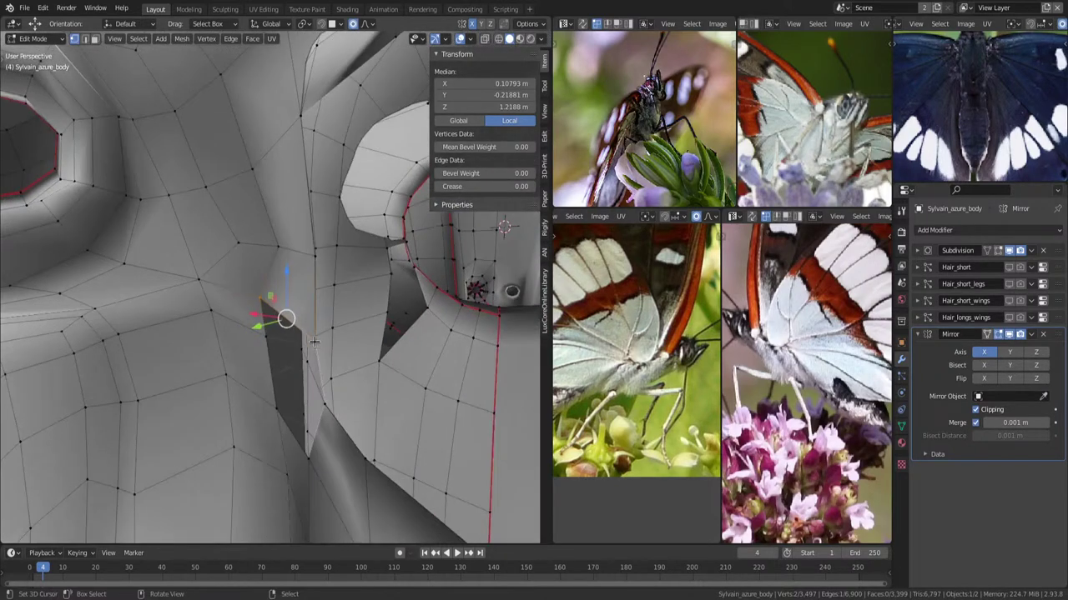
pyautogui.click(315, 341)
pyautogui.press('k')
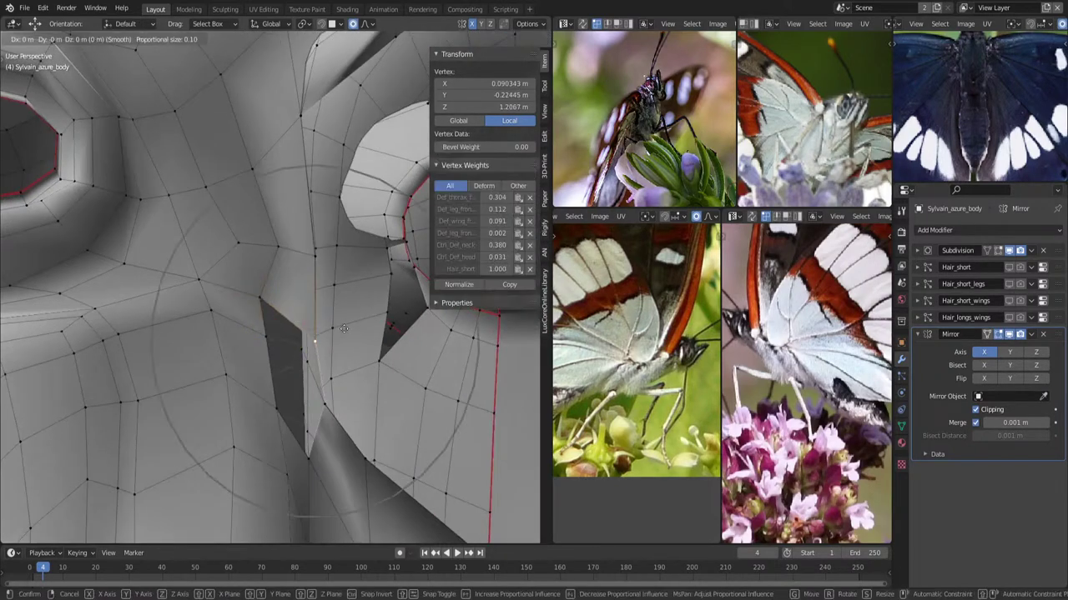
pyautogui.press('Return')
# Vertex-slide a nearby vertex along its edge beside the gap.
pyautogui.moveTo(317, 300)
pyautogui.mouseDown(button='middle')
pyautogui.moveTo(288, 322)
pyautogui.moveTo(334, 309)
pyautogui.moveTo(380, 326)
pyautogui.mouseUp(button='middle')
pyautogui.click(226, 305)
pyautogui.press('g')
pyautogui.press('g')
pyautogui.click(268, 331)
pyautogui.hotkey('alt', 'a')
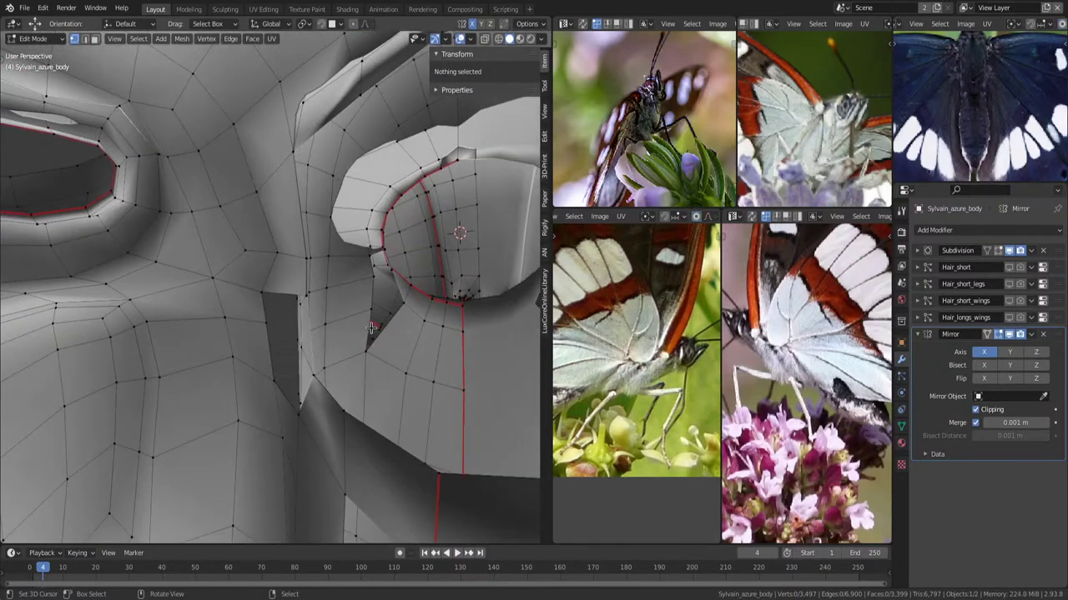
# Delete the two stretched faces at the neck joint.
pyautogui.moveTo(381, 335)
pyautogui.mouseDown(button='middle')
pyautogui.moveTo(415, 333)
pyautogui.moveTo(396, 341)
pyautogui.moveTo(327, 296)
pyautogui.moveTo(397, 352)
pyautogui.mouseUp(button='middle')
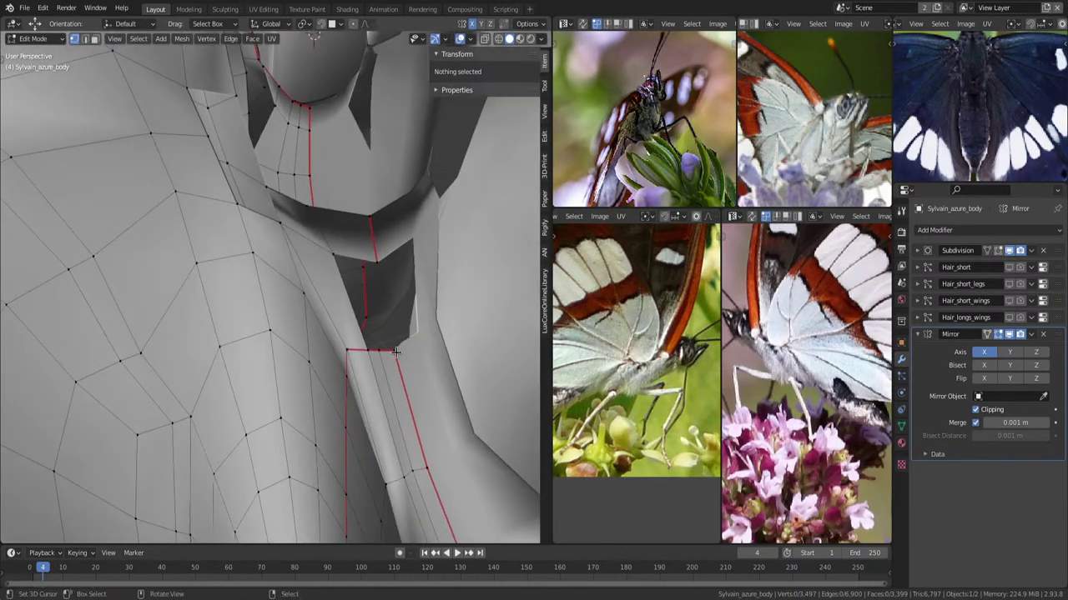
pyautogui.click(320, 294)
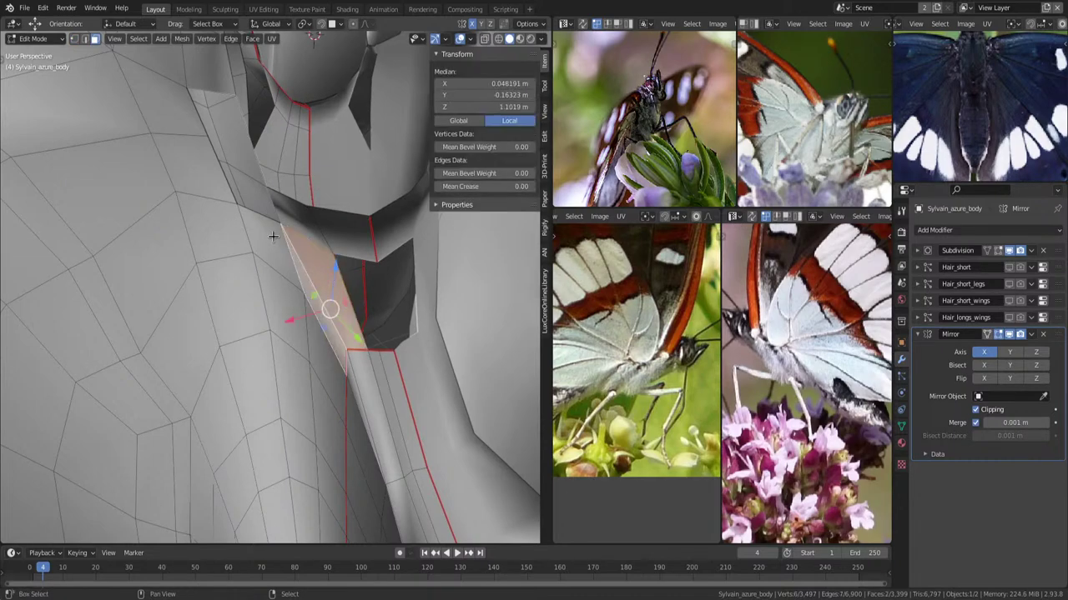
pyautogui.keyDown('shift'); pyautogui.click(329, 300); pyautogui.keyUp('shift')
pyautogui.press('x')
pyautogui.click(404, 312)
# In vertex mode, select the neck gap's border vertices and edges to fill new faces.
pyautogui.press('1')
pyautogui.moveTo(423, 291); pyautogui.dragTo(397, 308, button='middle')
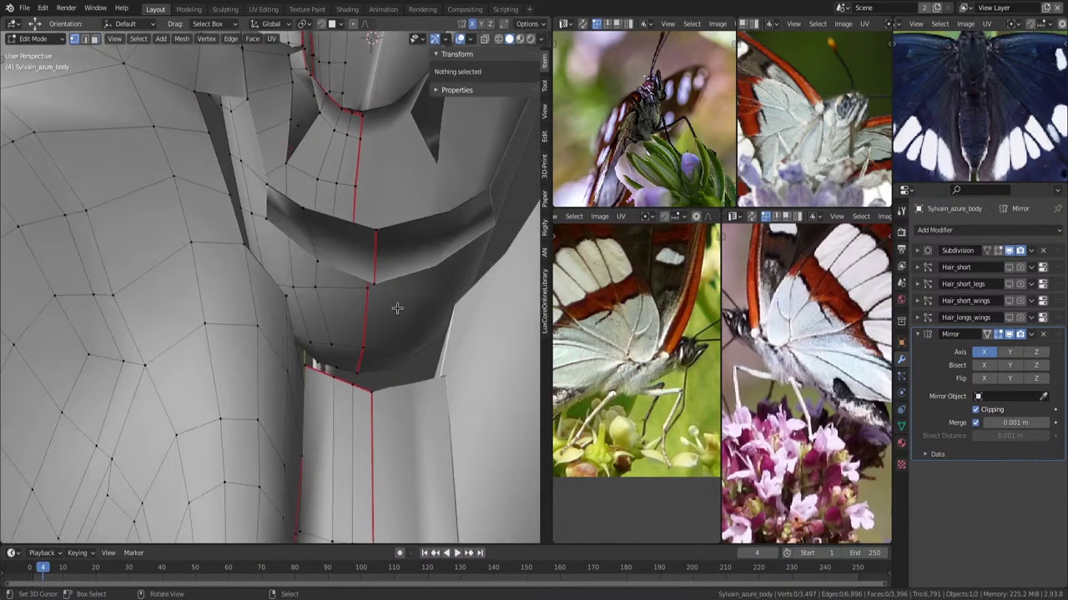
pyautogui.moveTo(372, 396)
pyautogui.mouseDown(button='middle')
pyautogui.moveTo(375, 258)
pyautogui.moveTo(383, 286)
pyautogui.mouseUp(button='middle')
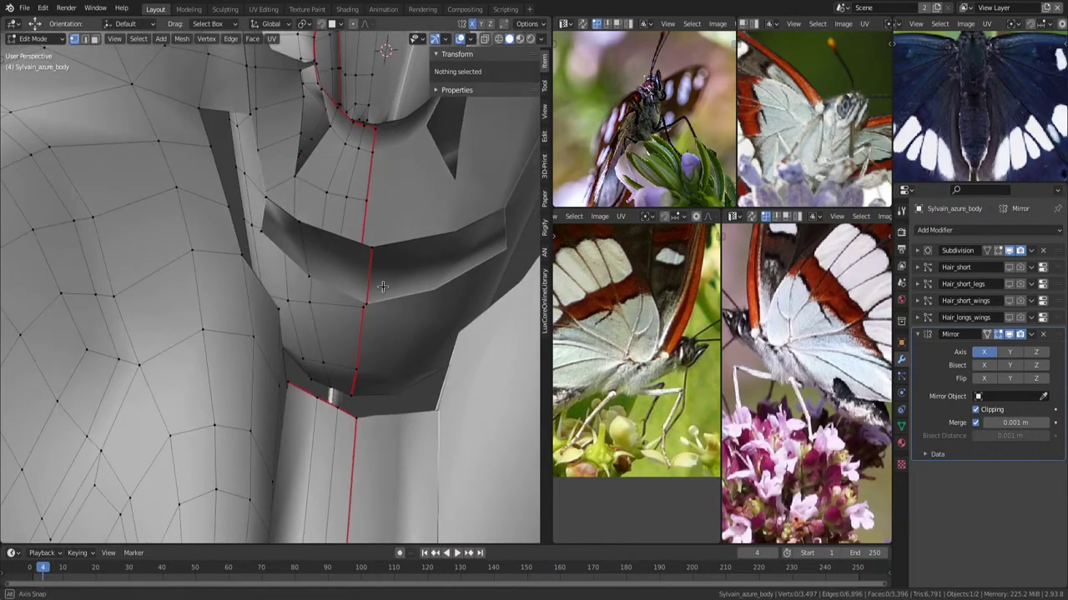
pyautogui.keyDown('alt'); pyautogui.click(351, 237); pyautogui.keyUp('alt')
pyautogui.hotkey('ctrl', 'z')
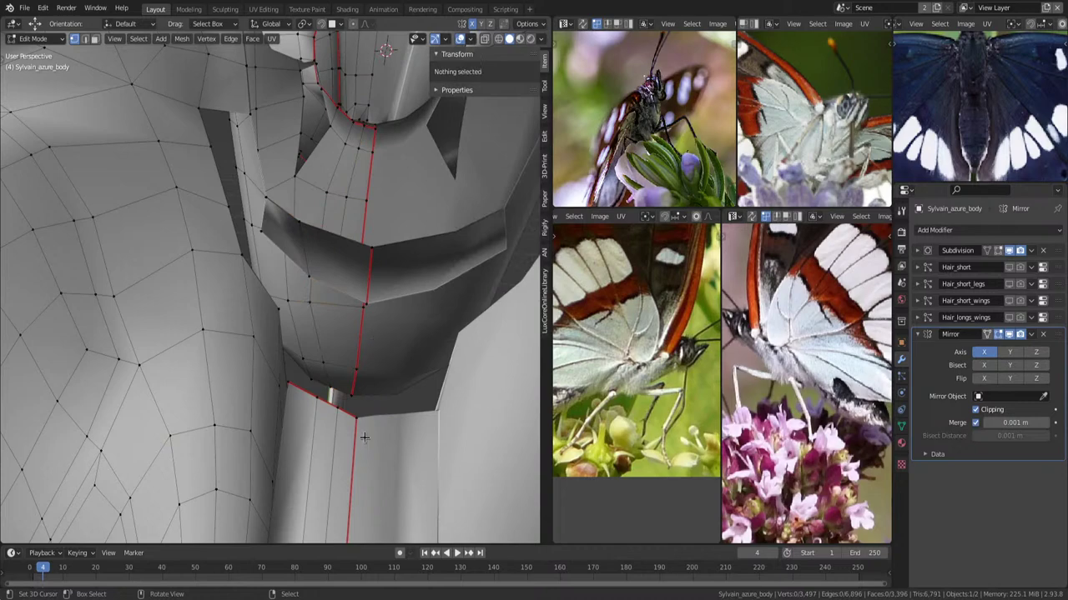
pyautogui.click(363, 404)
pyautogui.keyDown('alt'); pyautogui.click(348, 381); pyautogui.keyUp('alt')
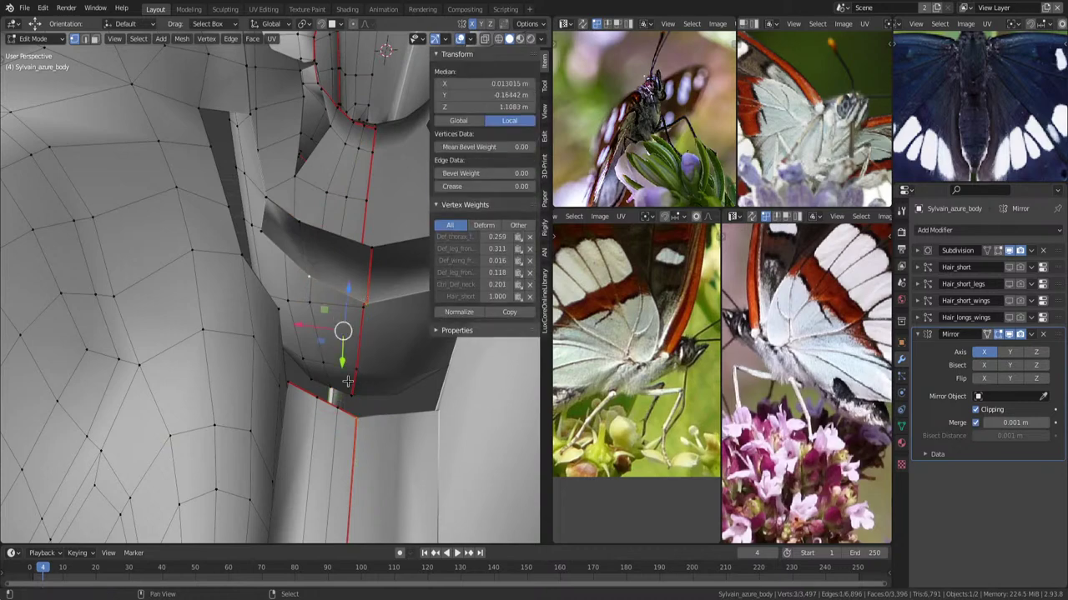
pyautogui.hotkey('alt', 'a')
pyautogui.moveTo(338, 408); pyautogui.dragTo(305, 423, button='middle')
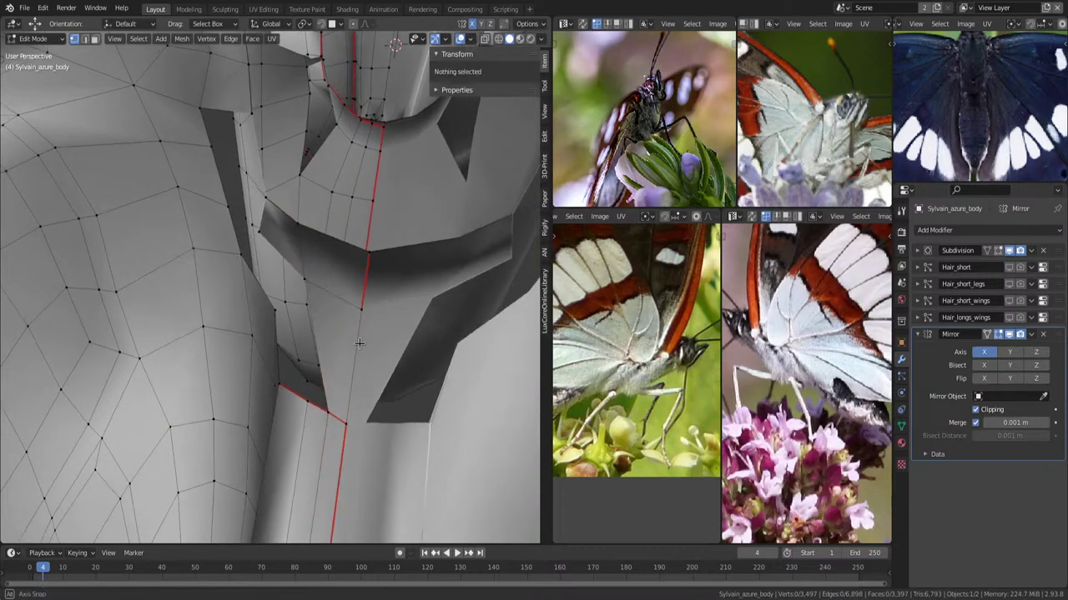
pyautogui.click(304, 423)
pyautogui.click(336, 324)
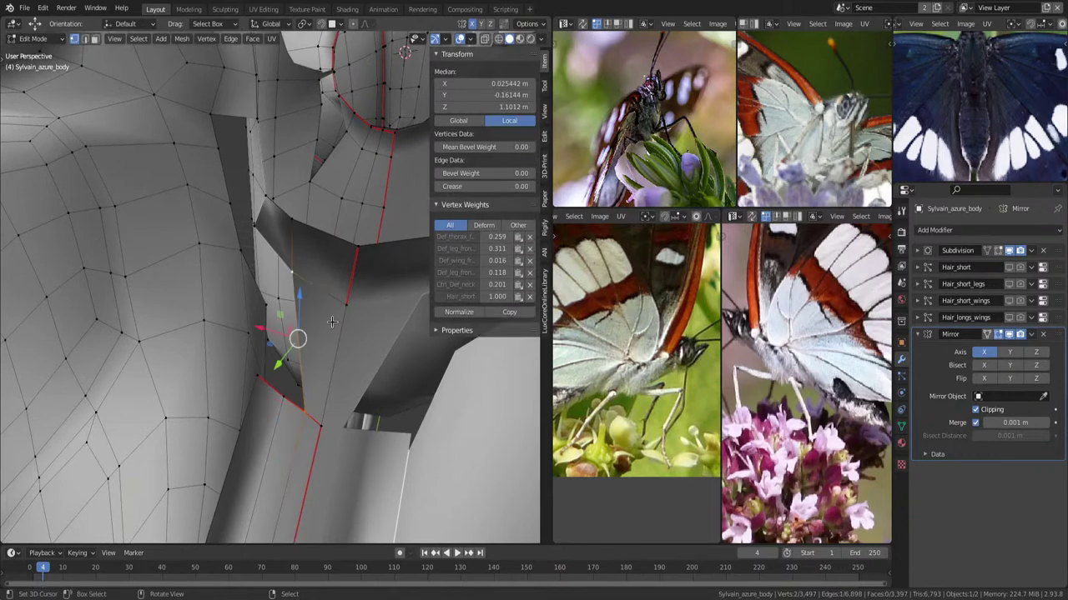
pyautogui.keyDown('alt'); pyautogui.click(332, 322); pyautogui.keyUp('alt')
pyautogui.moveTo(323, 309)
pyautogui.mouseDown(button='middle')
pyautogui.moveTo(277, 304)
pyautogui.moveTo(261, 291)
pyautogui.moveTo(269, 226)
pyautogui.moveTo(233, 231)
pyautogui.moveTo(281, 281)
pyautogui.mouseUp(button='middle')
# Select the shortest-path face patch along the neck seam and smooth its vertices twice.
pyautogui.keyDown('ctrl'); pyautogui.click(267, 381); pyautogui.keyUp('ctrl')
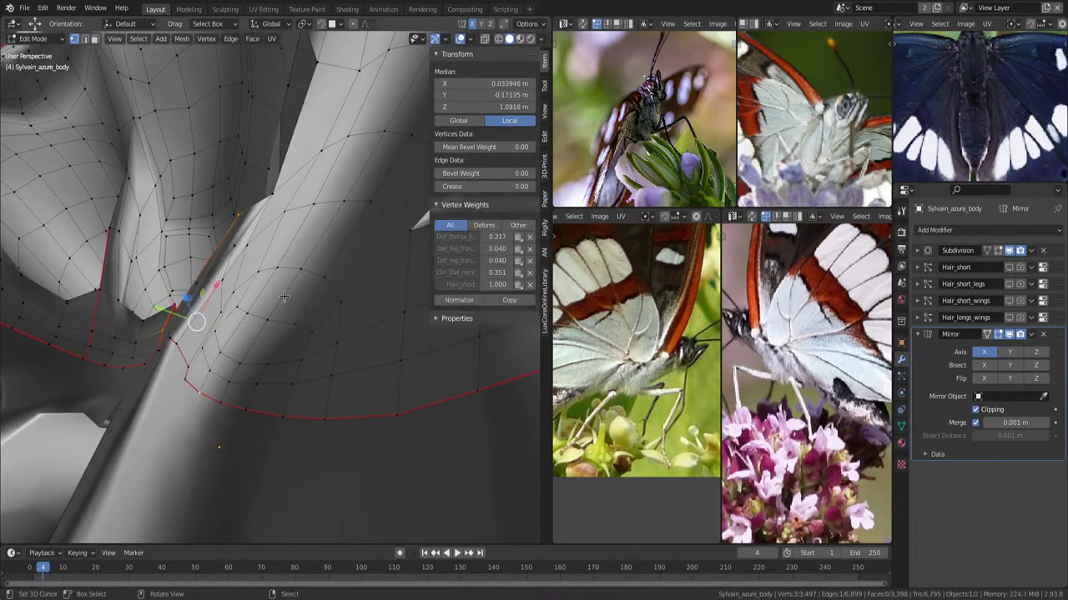
pyautogui.keyDown('ctrl'); pyautogui.keyDown('shift'); pyautogui.click(267, 198); pyautogui.keyUp('shift'); pyautogui.keyUp('ctrl')
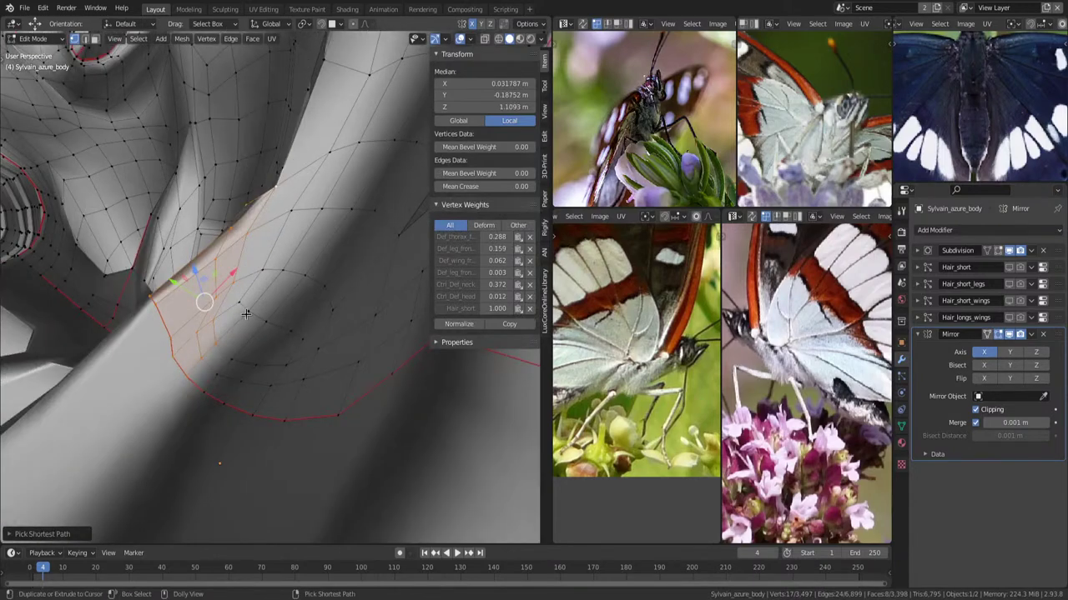
pyautogui.moveTo(304, 272); pyautogui.dragTo(377, 334, button='middle')
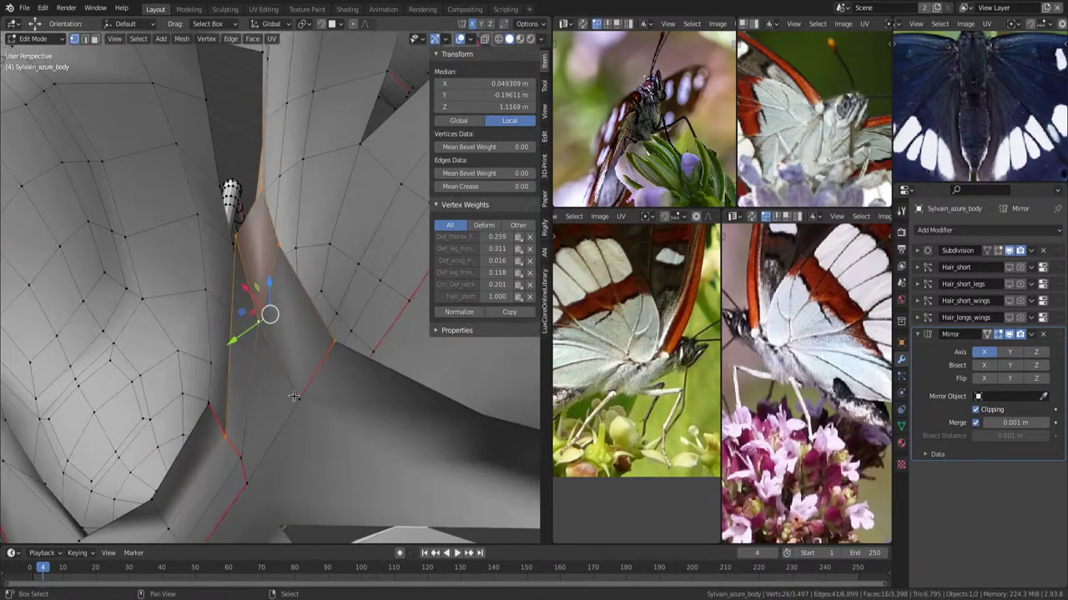
pyautogui.hotkey('shift', 'g')
pyautogui.click(378, 334)
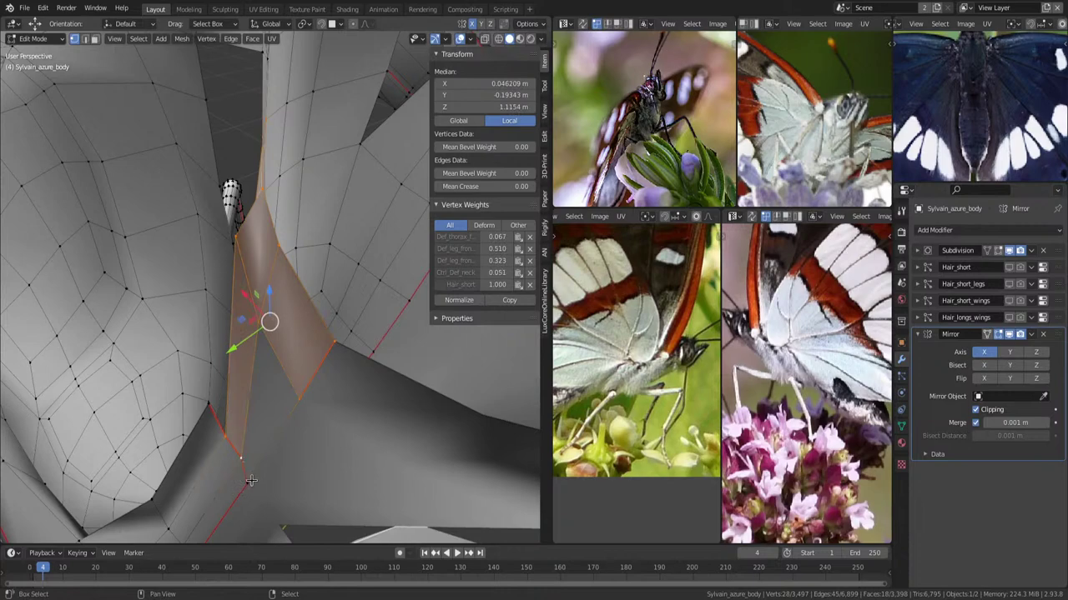
pyautogui.moveTo(377, 333)
pyautogui.mouseDown(button='middle')
pyautogui.moveTo(355, 376)
pyautogui.moveTo(351, 348)
pyautogui.moveTo(273, 329)
pyautogui.mouseUp(button='middle')
pyautogui.press('F3')
pyautogui.click(370, 326)
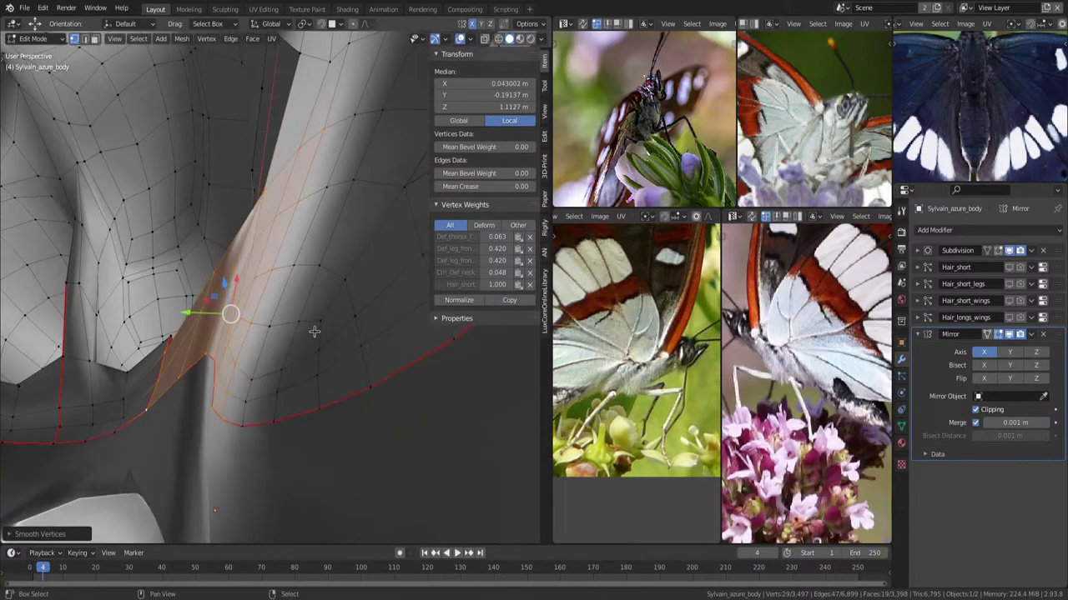
pyautogui.moveTo(332, 304)
pyautogui.mouseDown(button='middle')
pyautogui.moveTo(303, 301)
pyautogui.moveTo(286, 276)
pyautogui.moveTo(384, 291)
pyautogui.moveTo(316, 298)
pyautogui.moveTo(344, 244)
pyautogui.moveTo(417, 346)
pyautogui.moveTo(408, 335)
pyautogui.mouseUp(button='middle')
pyautogui.hotkey('alt', 'a')
# Select the vertex beside the neck gap and reposition it.
pyautogui.click(445, 361)
pyautogui.hotkey('alt', 'a')
pyautogui.moveTo(398, 374)
pyautogui.mouseDown(button='middle')
pyautogui.moveTo(326, 223)
pyautogui.moveTo(355, 217)
pyautogui.mouseUp(button='middle')
pyautogui.click(365, 370)
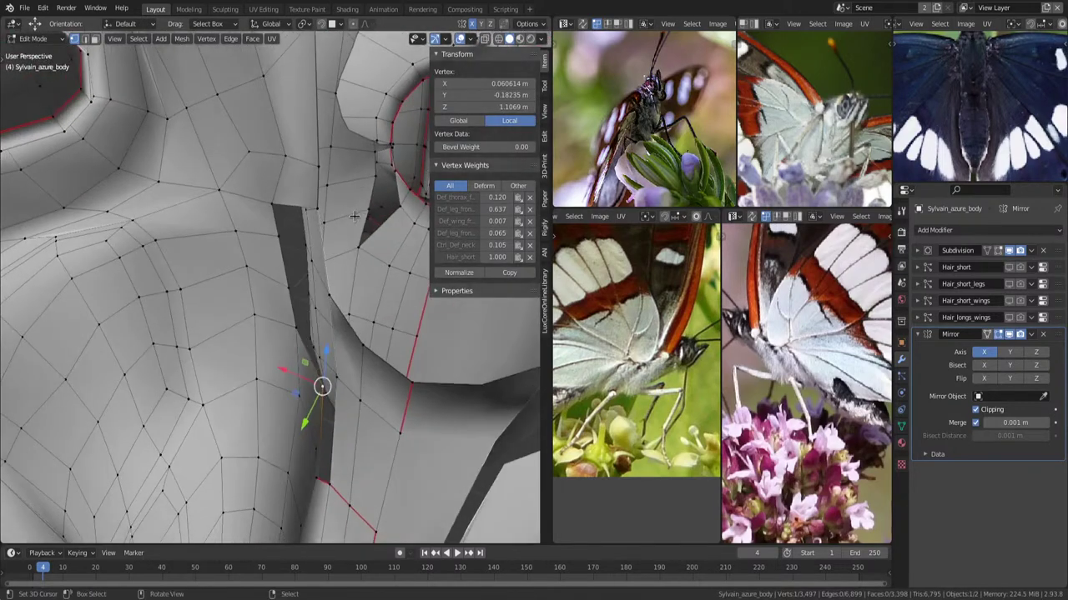
pyautogui.moveTo(405, 254)
pyautogui.mouseDown(button='middle')
pyautogui.moveTo(331, 253)
pyautogui.moveTo(326, 269)
pyautogui.moveTo(296, 275)
pyautogui.moveTo(353, 274)
pyautogui.mouseUp(button='middle')
pyautogui.moveTo(337, 185)
pyautogui.keyDown('shift'); pyautogui.mouseDown(button='middle')
pyautogui.moveTo(313, 282)
pyautogui.moveTo(293, 312)
pyautogui.moveTo(317, 308)
pyautogui.moveTo(310, 285)
pyautogui.moveTo(303, 307)
pyautogui.moveTo(398, 297)
pyautogui.moveTo(375, 289)
pyautogui.mouseUp(button='middle'); pyautogui.keyUp('shift')
# Fill a new face at the neck-head gap and apply a Ctrl+E edge operation, reaching 3,498 vertices.
pyautogui.moveTo(397, 332); pyautogui.dragTo(396, 309, button='middle')
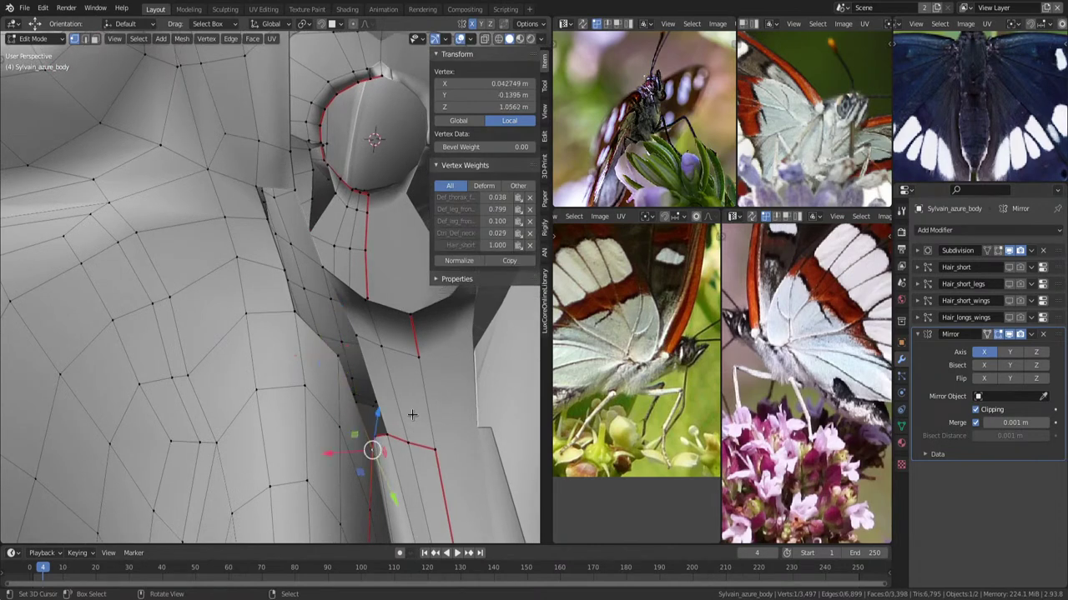
pyautogui.press('f')
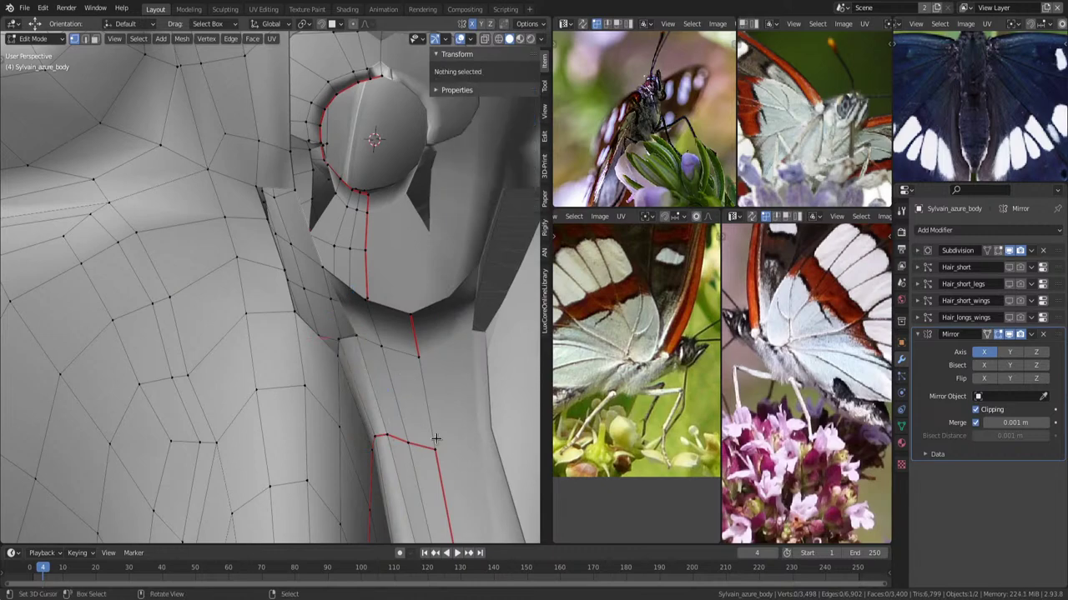
pyautogui.hotkey('ctrl', 'e')
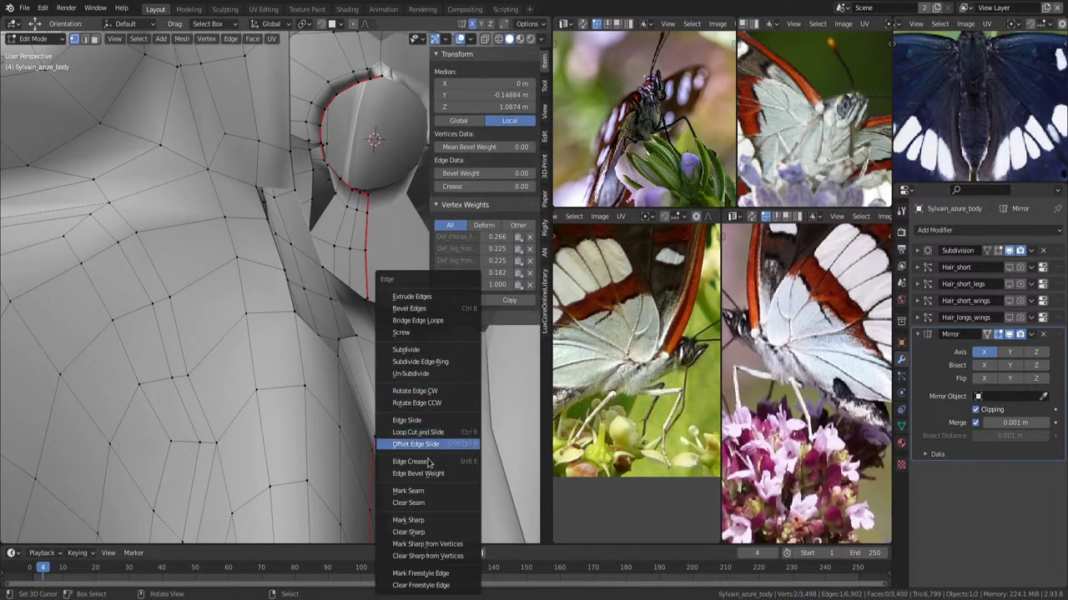
pyautogui.click(424, 492)
pyautogui.hotkey('alt', 'a')
pyautogui.moveTo(425, 492)
pyautogui.mouseDown(button='middle')
pyautogui.moveTo(355, 319)
pyautogui.moveTo(322, 326)
pyautogui.moveTo(369, 246)
pyautogui.moveTo(372, 273)
pyautogui.moveTo(323, 248)
pyautogui.moveTo(275, 271)
pyautogui.moveTo(348, 250)
pyautogui.moveTo(319, 236)
pyautogui.moveTo(391, 236)
pyautogui.moveTo(306, 240)
pyautogui.moveTo(315, 275)
pyautogui.moveTo(400, 286)
pyautogui.moveTo(309, 342)
pyautogui.moveTo(311, 308)
pyautogui.moveTo(276, 269)
pyautogui.moveTo(270, 231)
pyautogui.moveTo(359, 252)
pyautogui.moveTo(346, 255)
pyautogui.moveTo(391, 251)
pyautogui.moveTo(331, 243)
pyautogui.moveTo(406, 237)
pyautogui.mouseUp(button='middle')
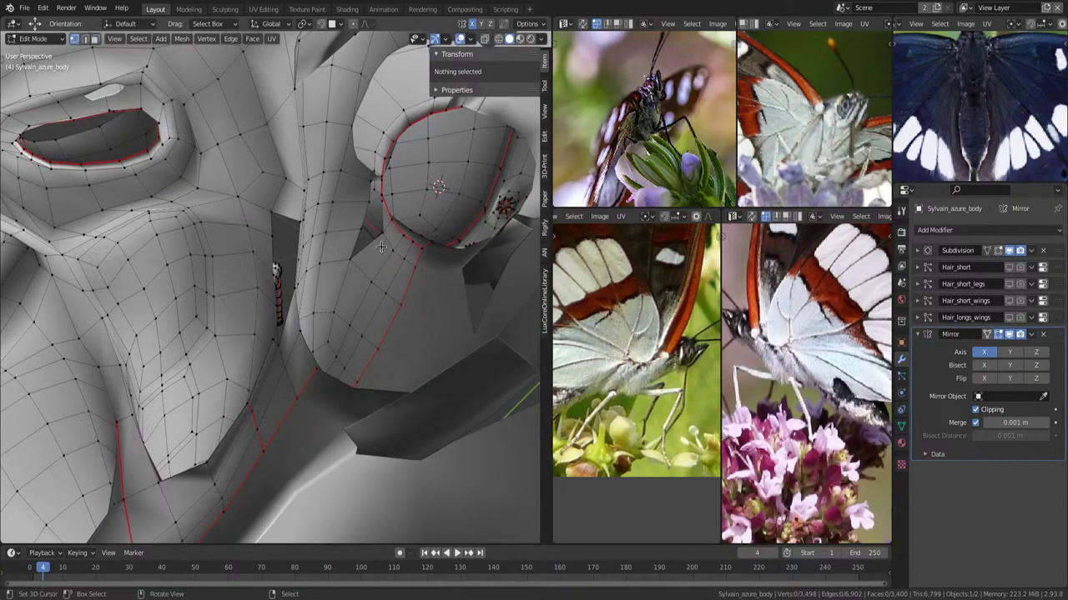
# Add a new loop cut around the butterfly's neck.
pyautogui.scroll(2, 380, 247)
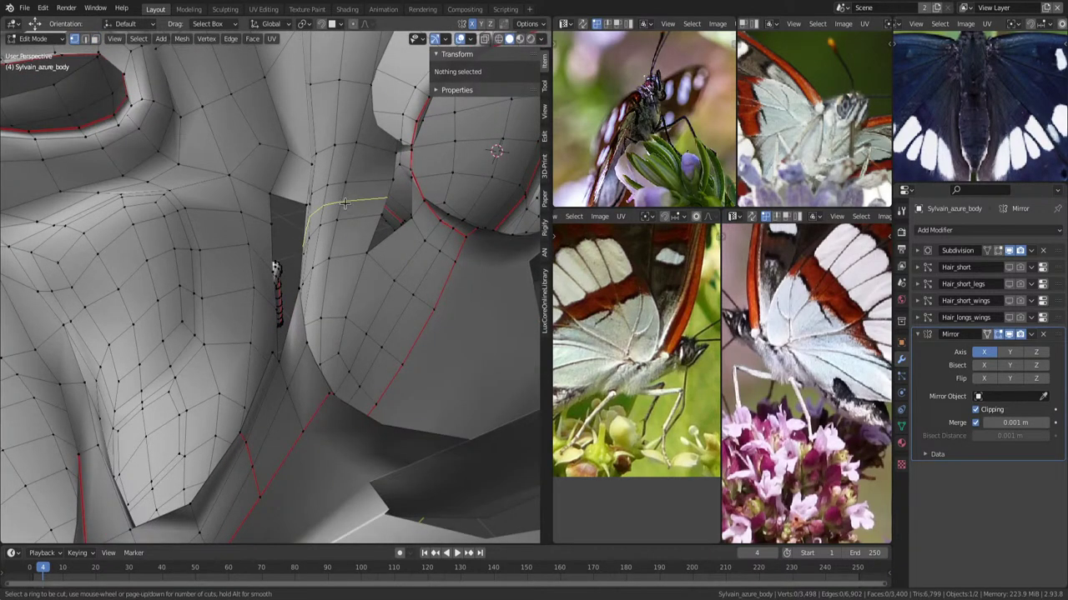
pyautogui.click(345, 203)
pyautogui.click(344, 203)
# Join two neck vertices with a new edge using J.
pyautogui.moveTo(326, 214)
pyautogui.mouseDown(button='middle')
pyautogui.moveTo(278, 259)
pyautogui.moveTo(285, 194)
pyautogui.mouseUp(button='middle')
pyautogui.hotkey('alt', 'a')
pyautogui.click(285, 194)
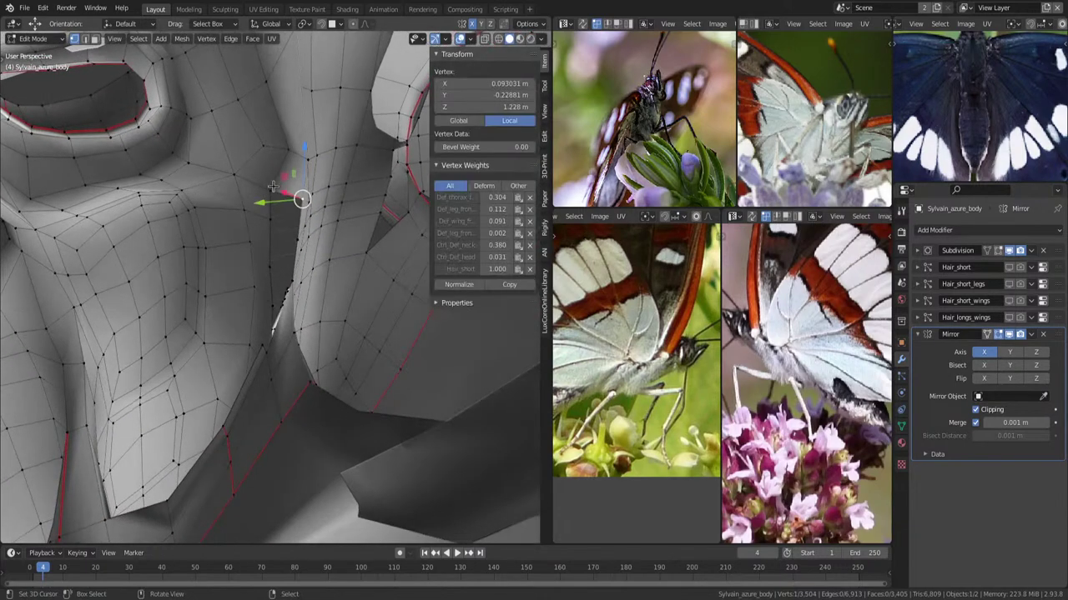
pyautogui.press('j')
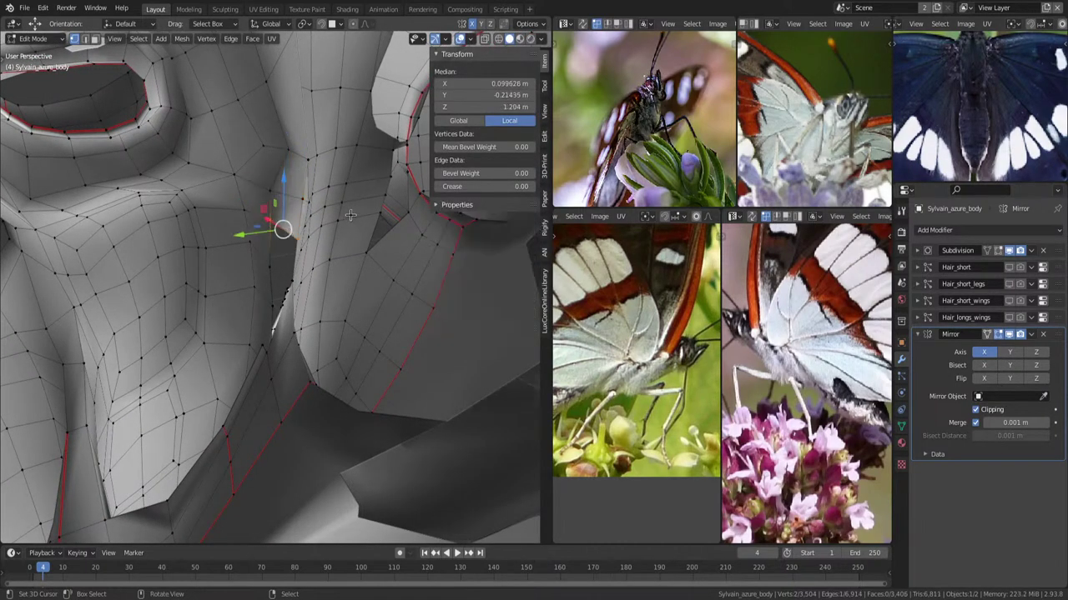
# Select three vertices around the base of the eye socket.
pyautogui.moveTo(328, 247)
pyautogui.mouseDown(button='middle')
pyautogui.moveTo(389, 269)
pyautogui.moveTo(351, 246)
pyautogui.moveTo(393, 280)
pyautogui.mouseUp(button='middle')
pyautogui.hotkey('alt', 'a')
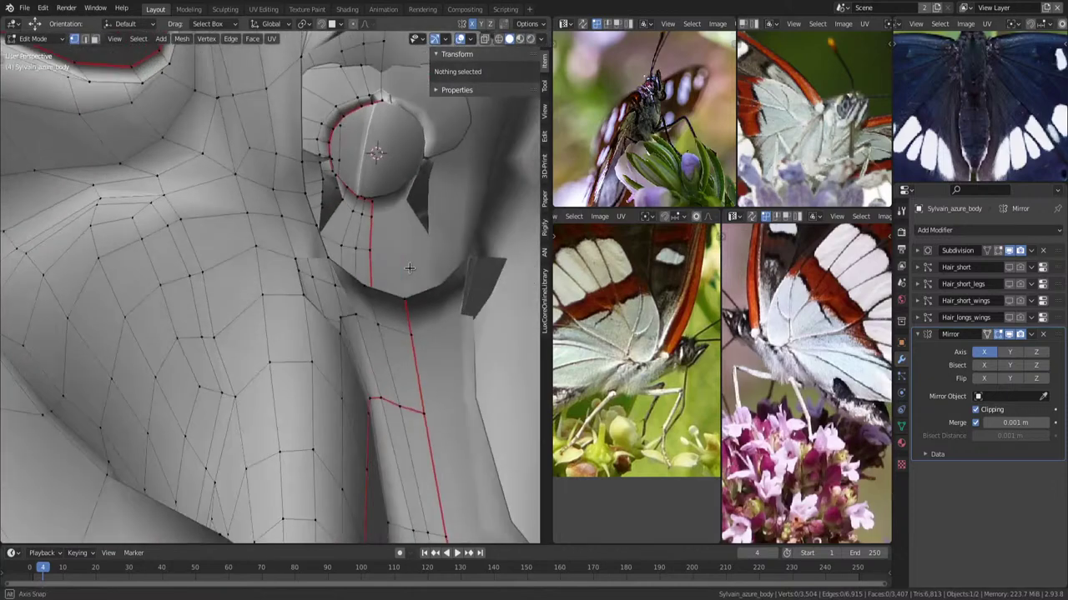
pyautogui.click(338, 336)
pyautogui.keyDown('shift'); pyautogui.click(296, 299); pyautogui.keyUp('shift')
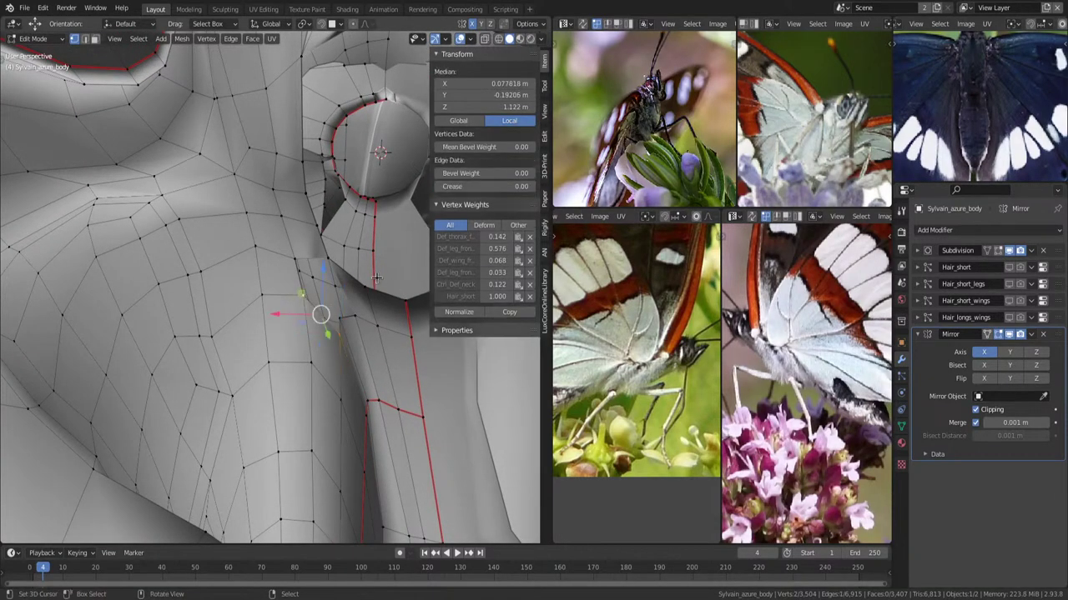
pyautogui.keyDown('shift'); pyautogui.click(376, 277); pyautogui.keyUp('shift')
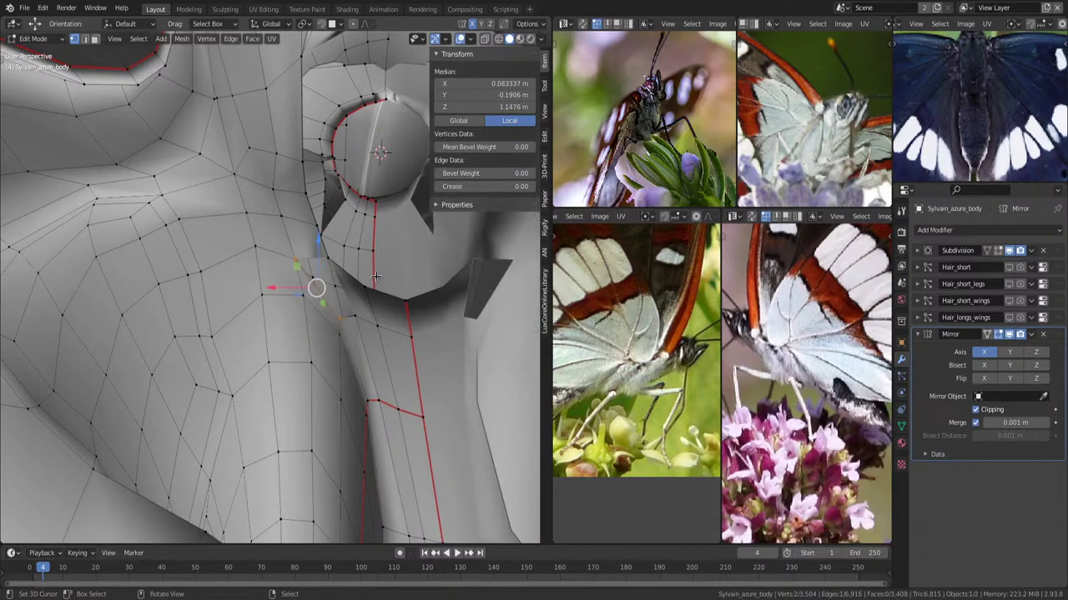
pyautogui.moveTo(376, 277); pyautogui.dragTo(273, 145, button='middle')
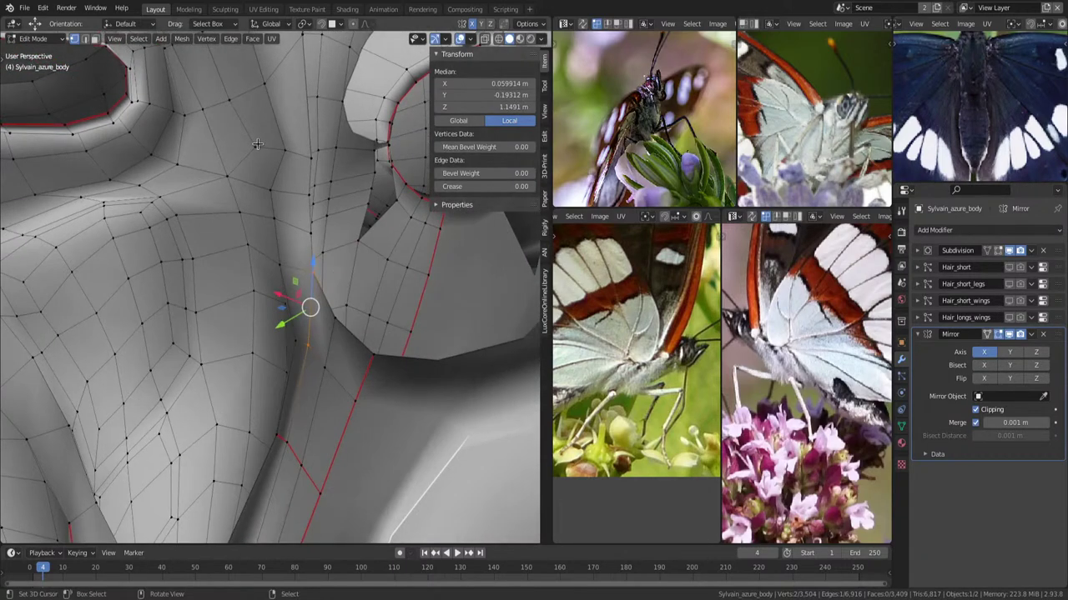
# Smooth the vertices of the face patch beside the eye socket.
pyautogui.keyDown('shift'); pyautogui.click(258, 145); pyautogui.keyUp('shift')
pyautogui.keyDown('ctrl'); pyautogui.keyDown('shift'); pyautogui.click(311, 287); pyautogui.keyUp('shift'); pyautogui.keyUp('ctrl')
pyautogui.moveTo(310, 288); pyautogui.dragTo(356, 296, button='middle')
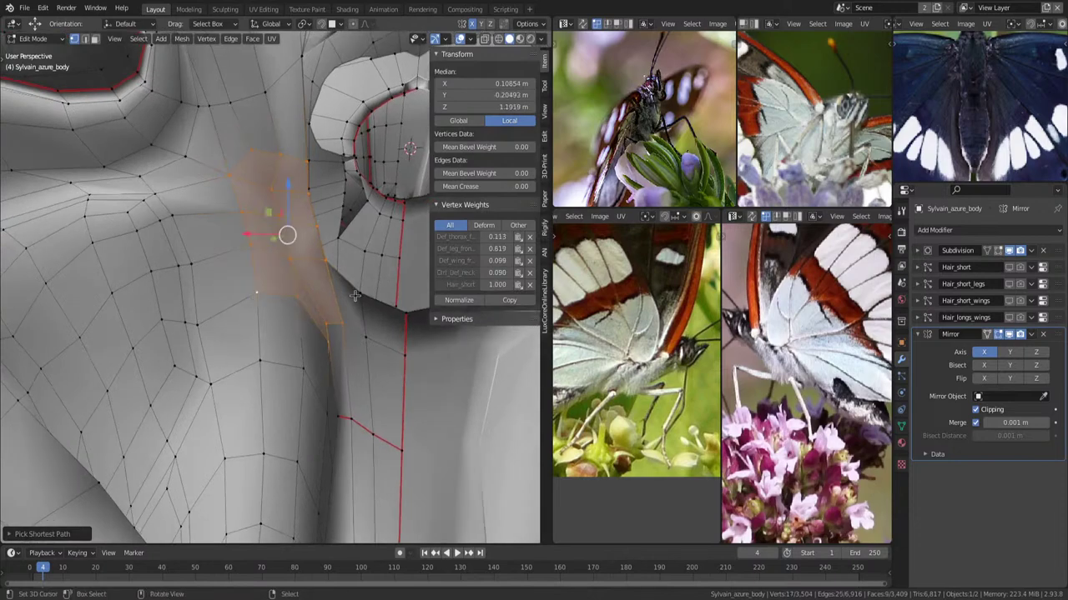
pyautogui.moveTo(376, 229); pyautogui.dragTo(306, 240, button='middle')
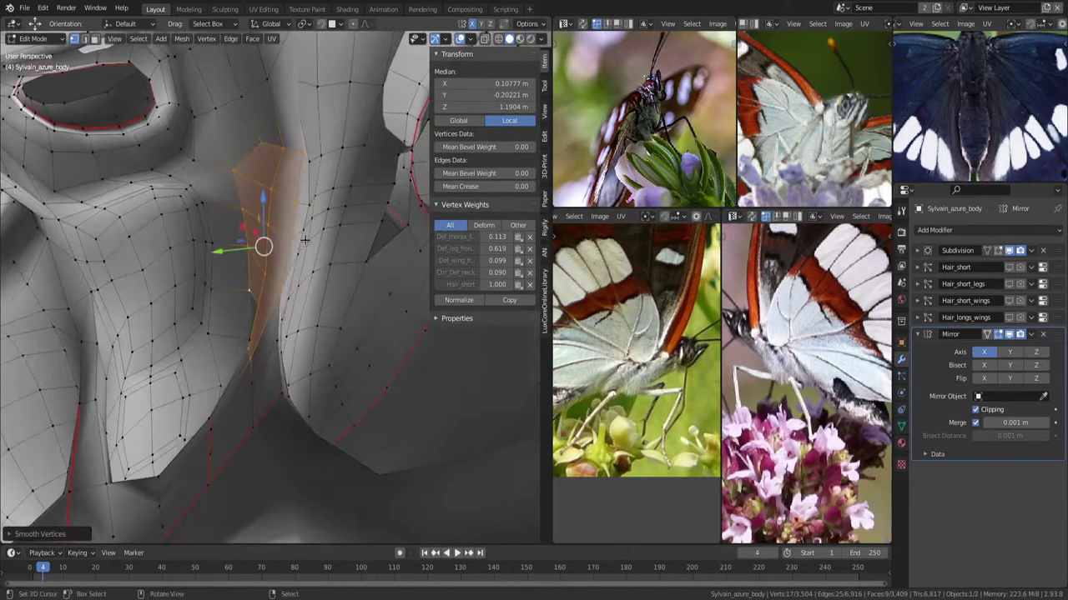
pyautogui.hotkey('ctrl', 'z')
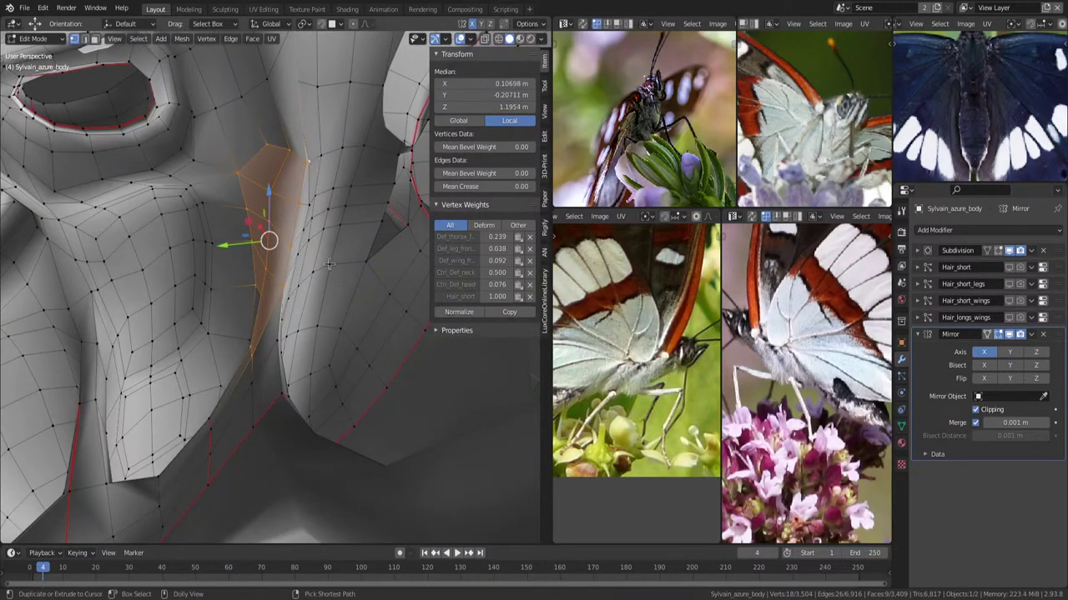
pyautogui.moveTo(330, 264)
pyautogui.mouseDown(button='middle')
pyautogui.moveTo(354, 267)
pyautogui.moveTo(369, 148)
pyautogui.moveTo(343, 252)
pyautogui.moveTo(341, 231)
pyautogui.mouseUp(button='middle')
pyautogui.rightClick(355, 267)
pyautogui.click(354, 267)
pyautogui.hotkey('alt', 'a')
# Shift a path of rim vertices above the socket slightly to narrow the gap.
pyautogui.keyDown('ctrl'); pyautogui.click(256, 125); pyautogui.keyUp('ctrl')
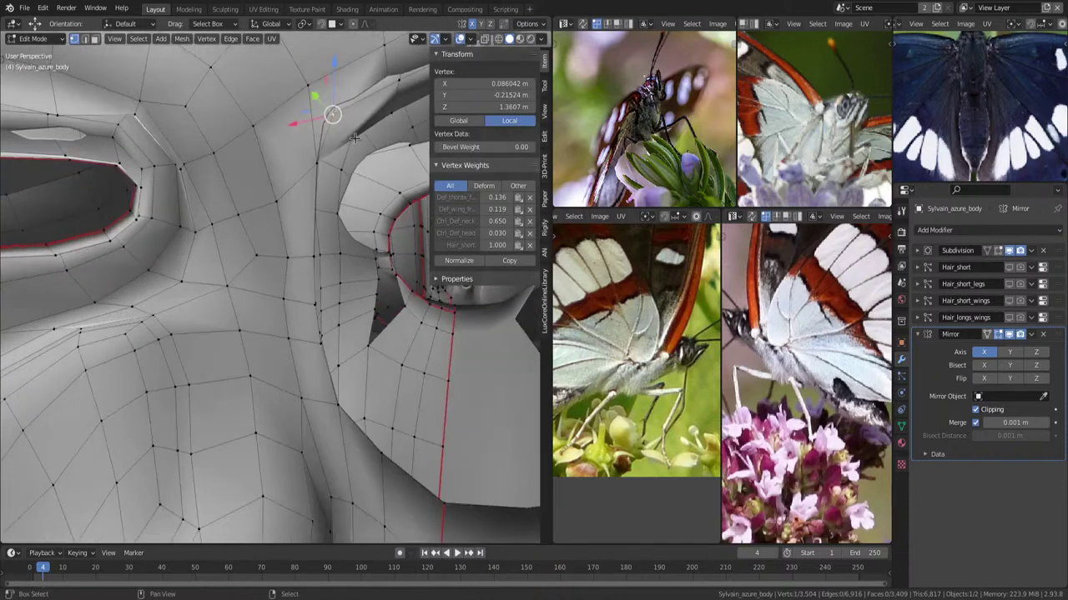
pyautogui.moveTo(256, 125)
pyautogui.mouseDown(button='middle')
pyautogui.moveTo(191, 191)
pyautogui.moveTo(303, 181)
pyautogui.moveTo(254, 148)
pyautogui.mouseUp(button='middle')
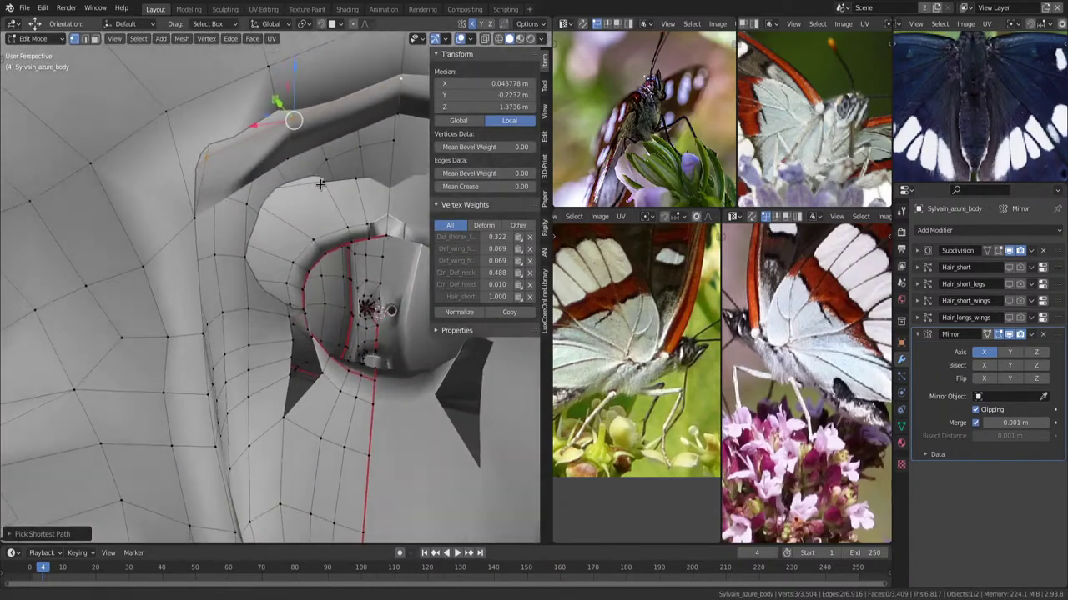
pyautogui.keyDown('ctrl'); pyautogui.click(184, 167); pyautogui.keyUp('ctrl')
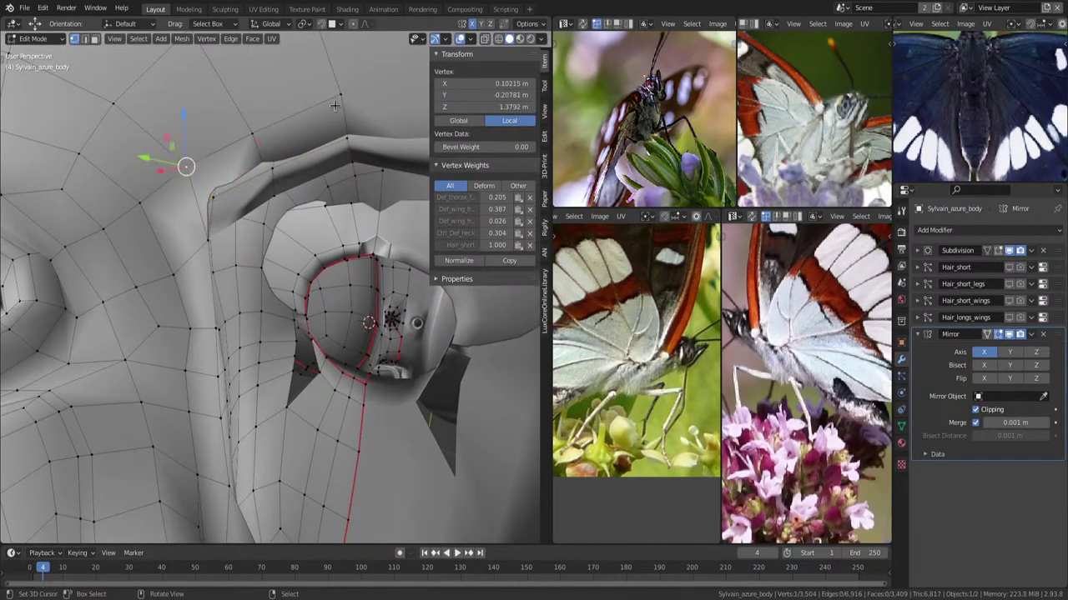
pyautogui.keyDown('ctrl'); pyautogui.click(256, 133); pyautogui.keyUp('ctrl')
pyautogui.moveTo(255, 133)
pyautogui.mouseDown(button='middle')
pyautogui.moveTo(326, 183)
pyautogui.moveTo(398, 161)
pyautogui.mouseUp(button='middle')
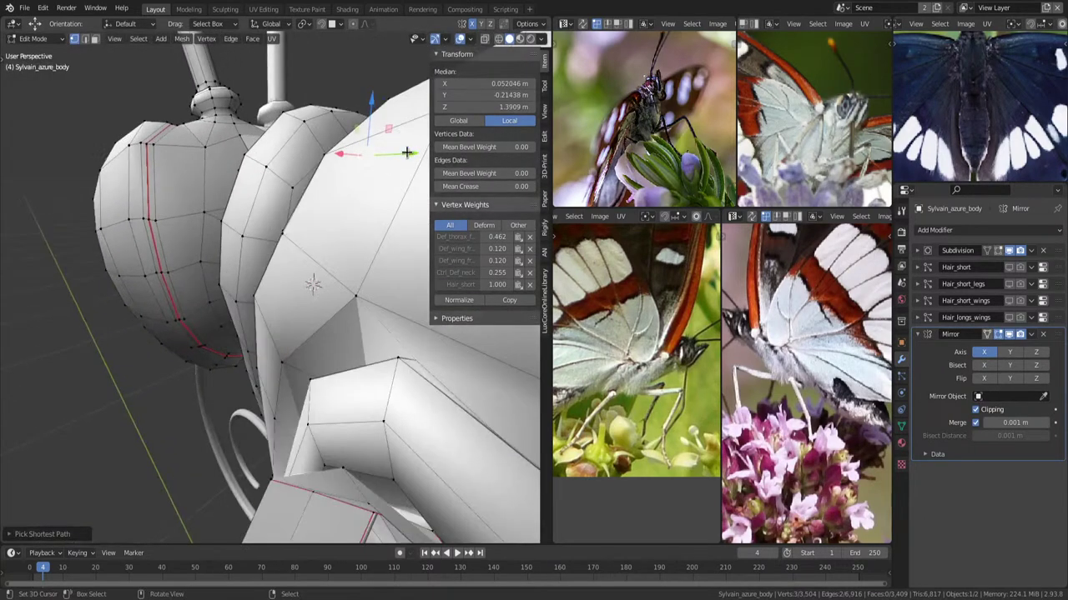
pyautogui.moveTo(407, 153); pyautogui.dragTo(404, 155)
pyautogui.scroll(5, 367, 158)
pyautogui.moveTo(367, 159); pyautogui.dragTo(315, 156, button='middle')
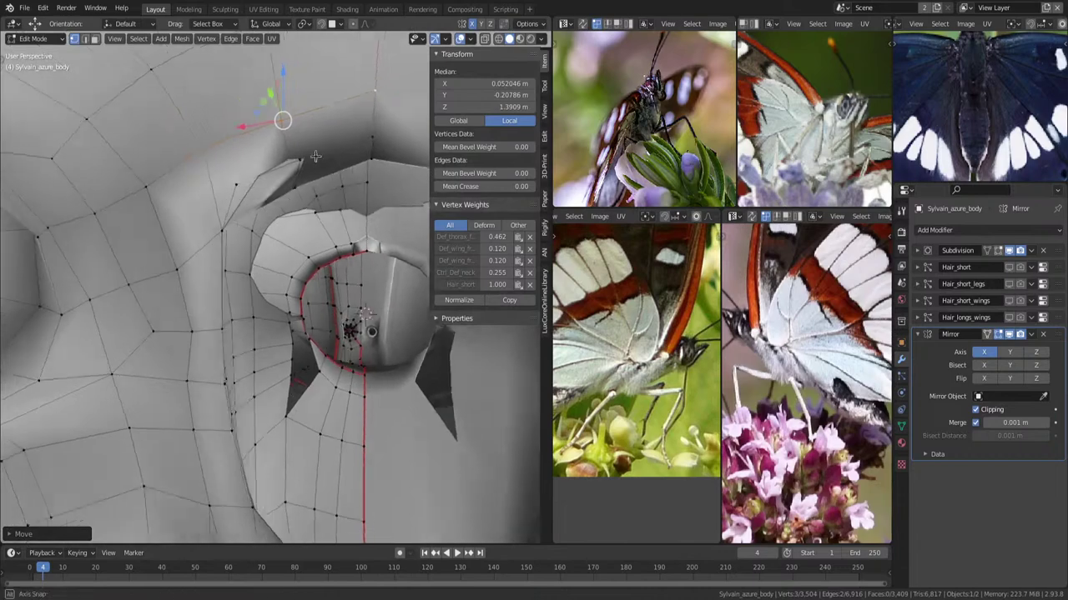
# In X-ray, select hidden vertices around the hole and nudge them upward.
pyautogui.click(219, 191)
pyautogui.hotkey('shift', 'z')
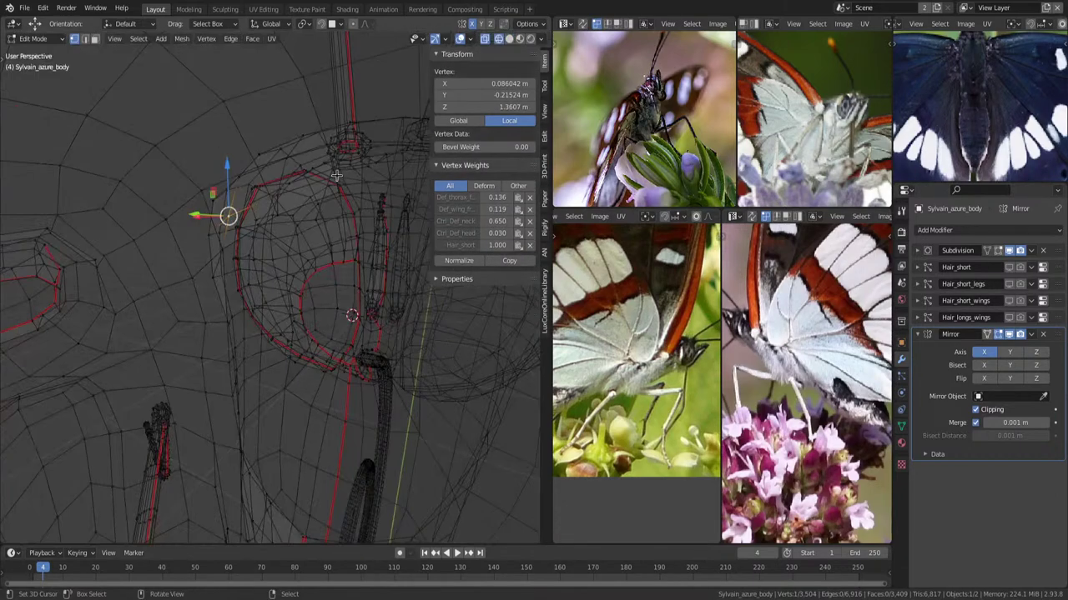
pyautogui.moveTo(336, 175); pyautogui.dragTo(314, 175, button='middle')
pyautogui.keyDown('ctrl'); pyautogui.click(301, 167); pyautogui.keyUp('ctrl')
pyautogui.hotkey('shift', 'z')
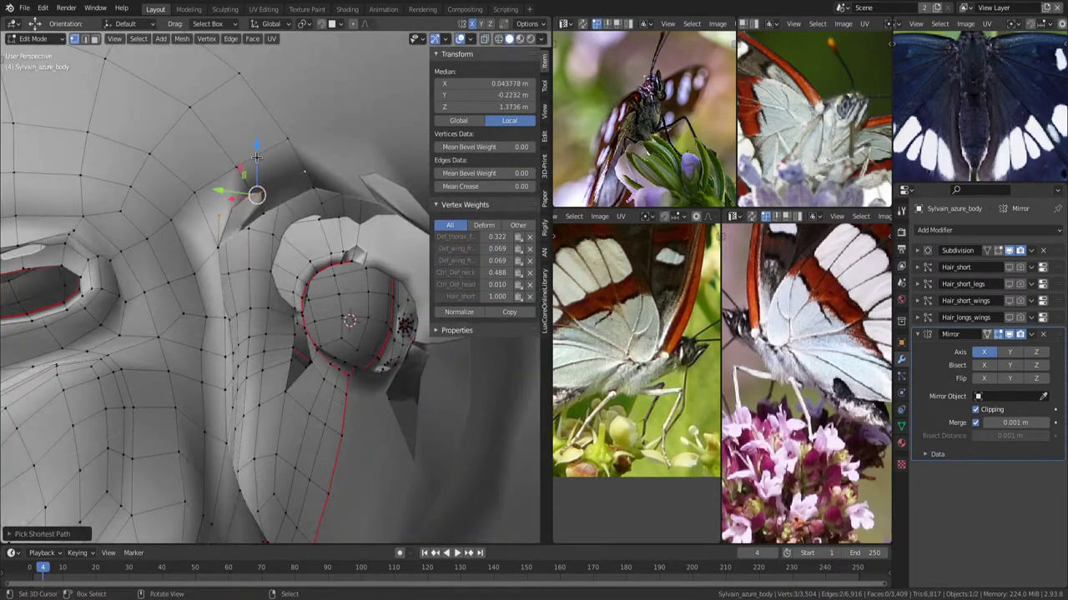
pyautogui.moveTo(256, 157); pyautogui.dragTo(252, 149)
pyautogui.scroll(2, 274, 210)
pyautogui.scroll(2, 274, 209)
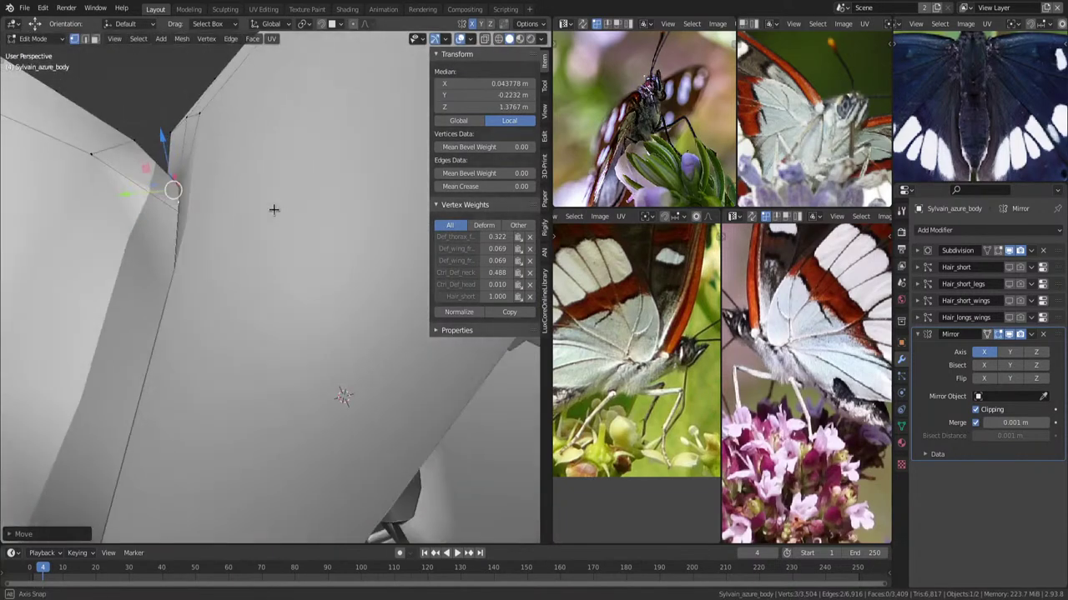
pyautogui.moveTo(274, 209); pyautogui.dragTo(231, 195, button='middle')
pyautogui.moveTo(141, 188); pyautogui.dragTo(145, 199)
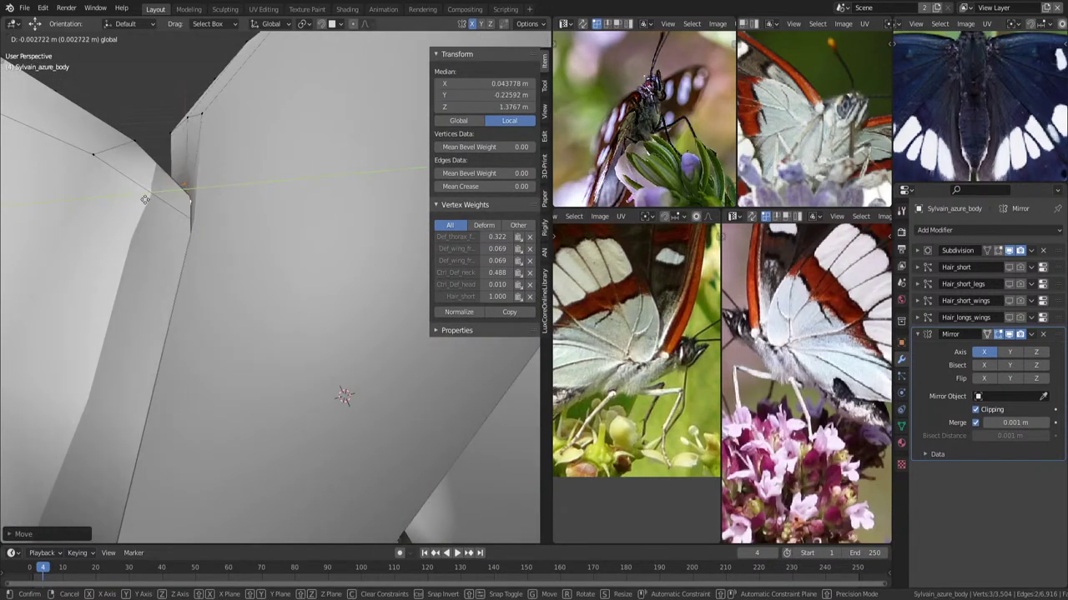
pyautogui.scroll(-3, 145, 200)
pyautogui.moveTo(239, 226); pyautogui.dragTo(278, 183, button='middle')
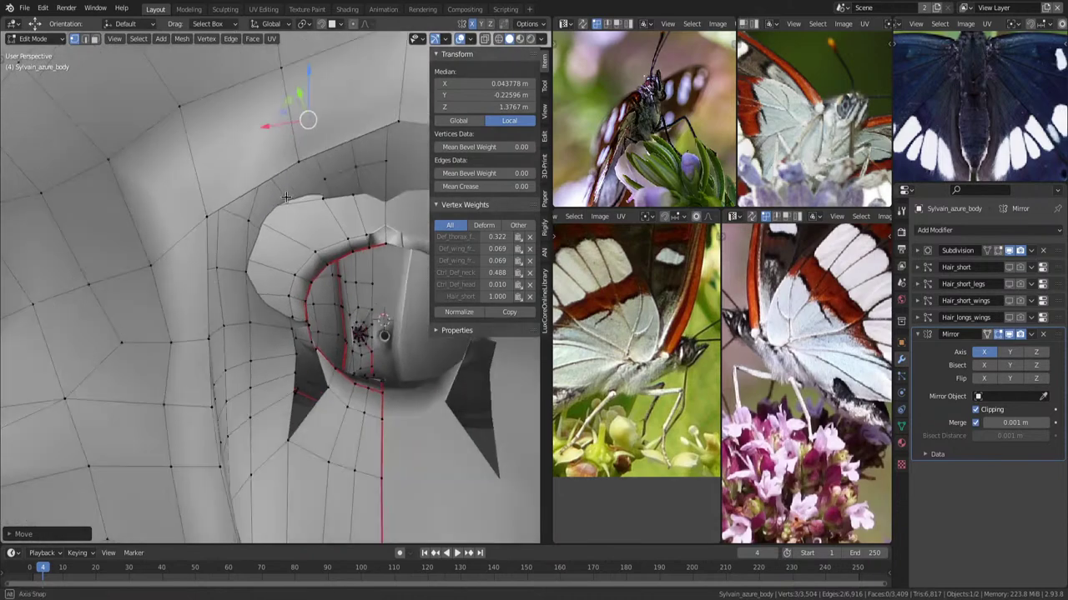
# Select the edge loop around the eye socket rim.
pyautogui.hotkey('alt', 'a')
pyautogui.moveTo(277, 234); pyautogui.dragTo(276, 214, button='middle')
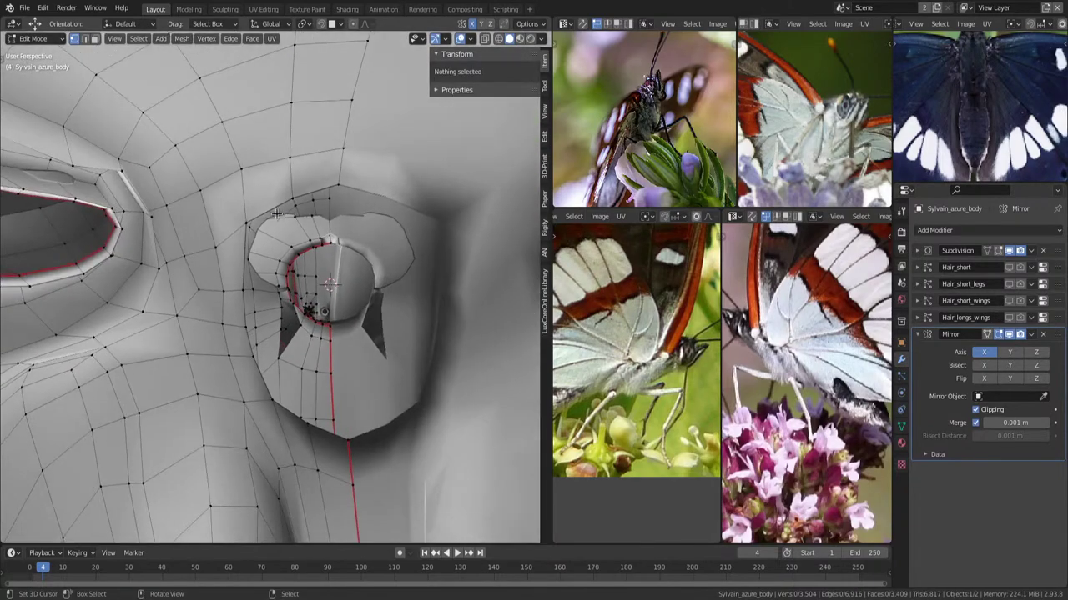
pyautogui.click(331, 210)
pyautogui.moveTo(330, 209)
pyautogui.mouseDown(button='middle')
pyautogui.moveTo(277, 241)
pyautogui.moveTo(298, 360)
pyautogui.mouseUp(button='middle')
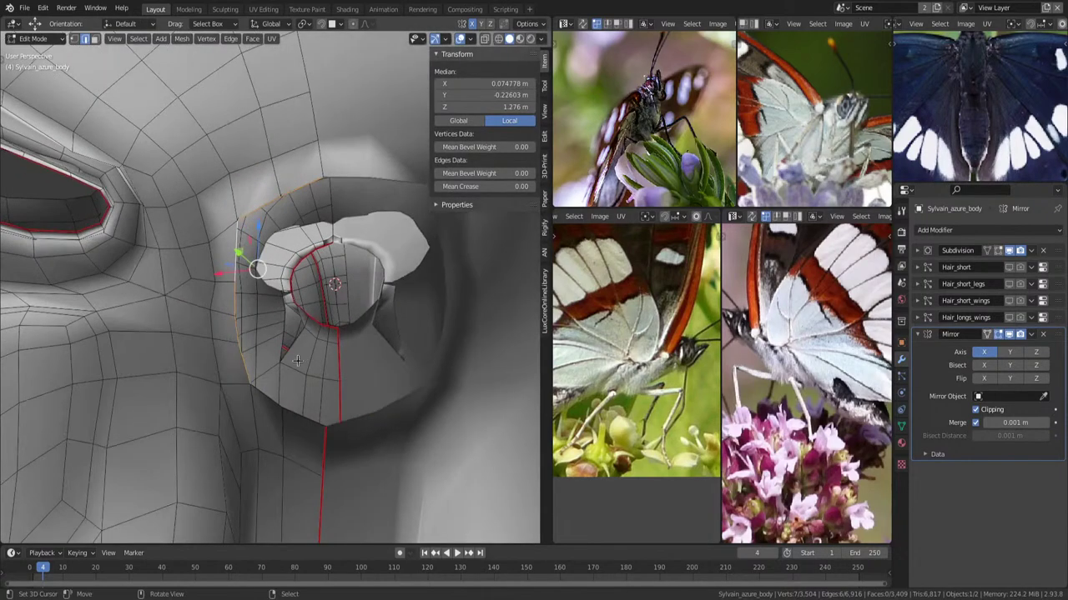
pyautogui.keyDown('alt'); pyautogui.keyDown('shift'); pyautogui.click(274, 401); pyautogui.keyUp('shift'); pyautogui.keyUp('alt')
pyautogui.moveTo(275, 401); pyautogui.dragTo(348, 340, button='middle')
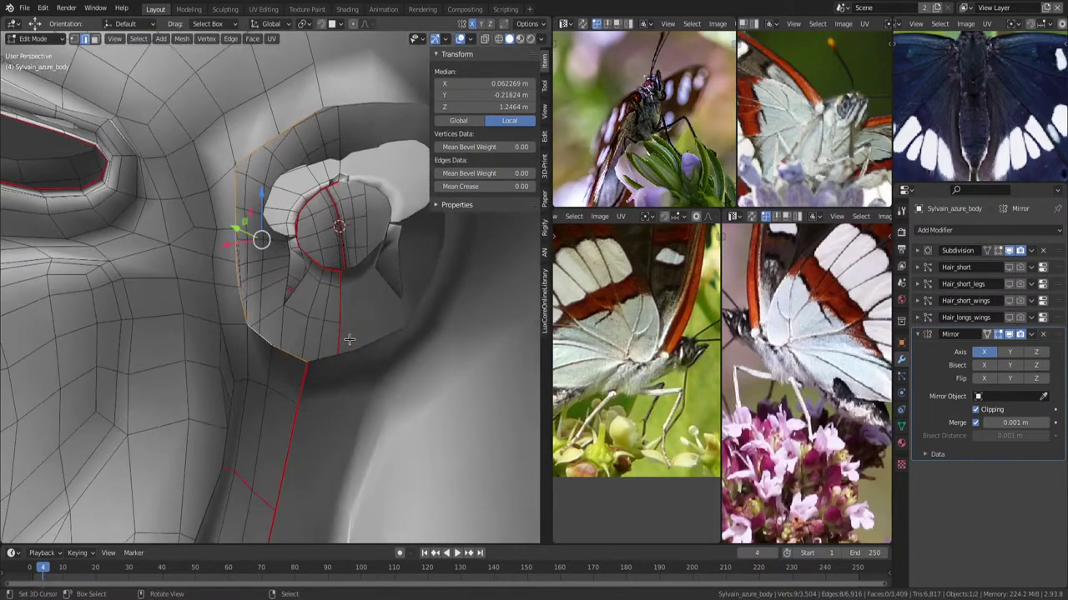
# Bevel the socket edge loop into a single-segment band.
pyautogui.hotkey('ctrl', 'b')
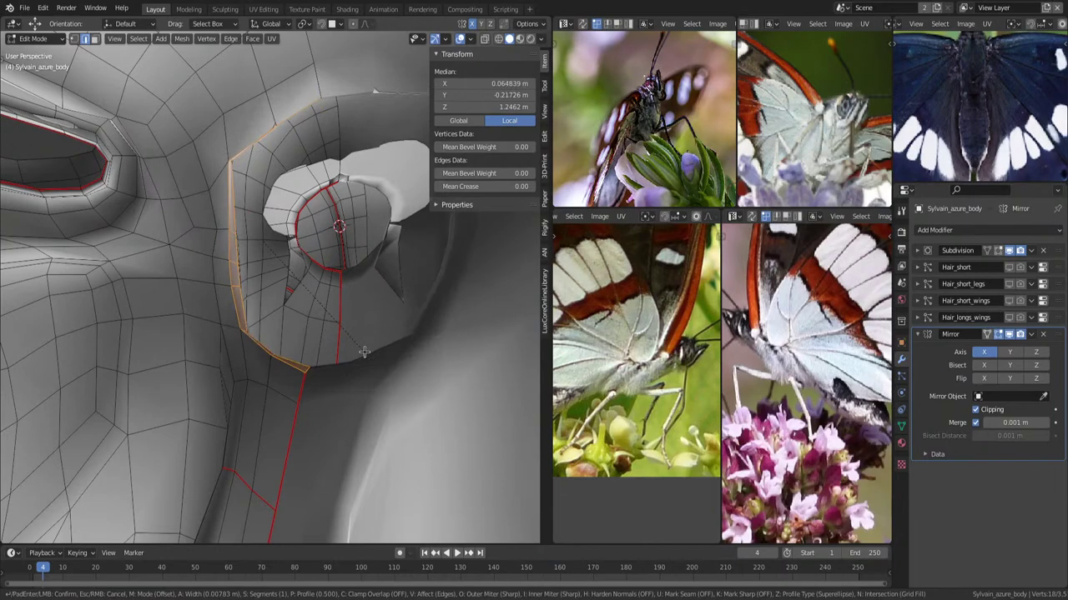
pyautogui.scroll(-1, 367, 354)
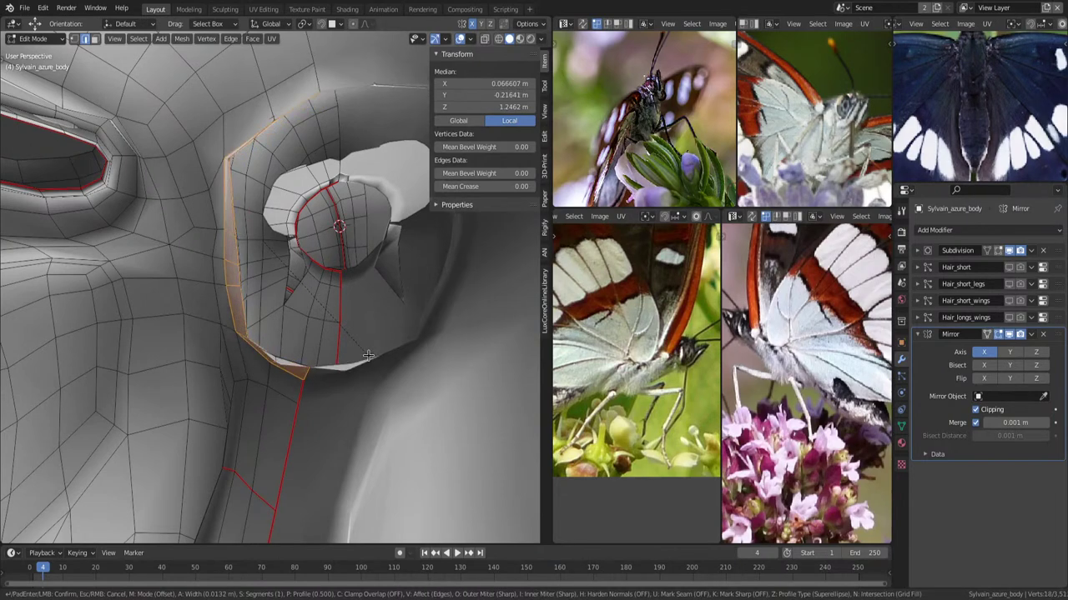
pyautogui.click(361, 318)
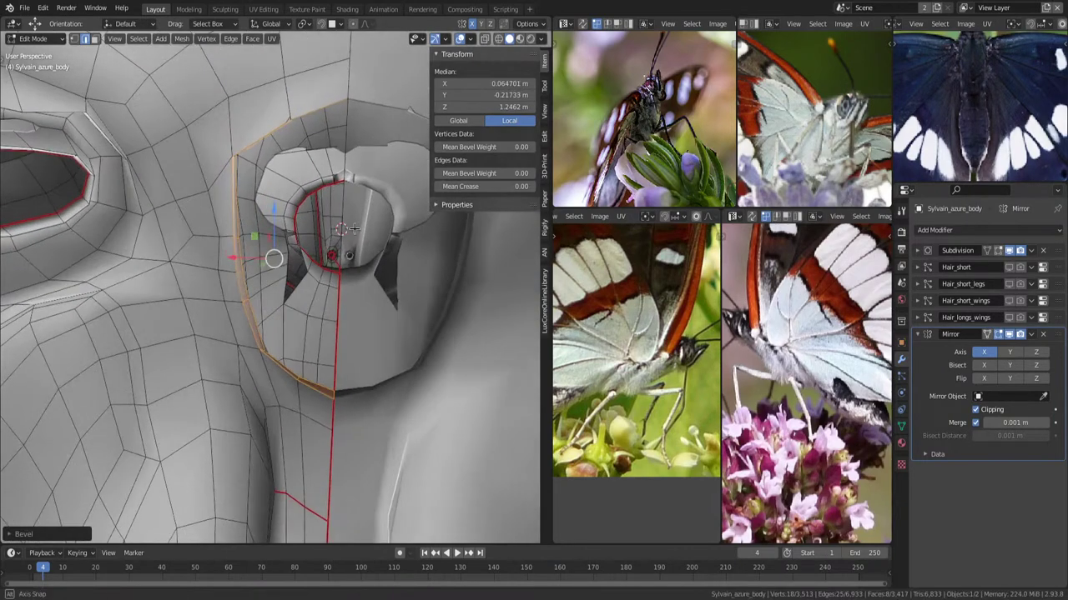
pyautogui.moveTo(267, 255)
pyautogui.mouseDown(button='middle')
pyautogui.moveTo(345, 262)
pyautogui.moveTo(362, 248)
pyautogui.moveTo(303, 248)
pyautogui.moveTo(267, 297)
pyautogui.moveTo(288, 177)
pyautogui.moveTo(275, 167)
pyautogui.moveTo(286, 155)
pyautogui.mouseUp(button='middle')
pyautogui.scroll(-5, 305, 248)
# Move one socket rim vertex into a new position.
pyautogui.hotkey('alt', 'a')
pyautogui.scroll(3, 288, 177)
pyautogui.click(256, 131)
pyautogui.press('g')
pyautogui.click(274, 173)
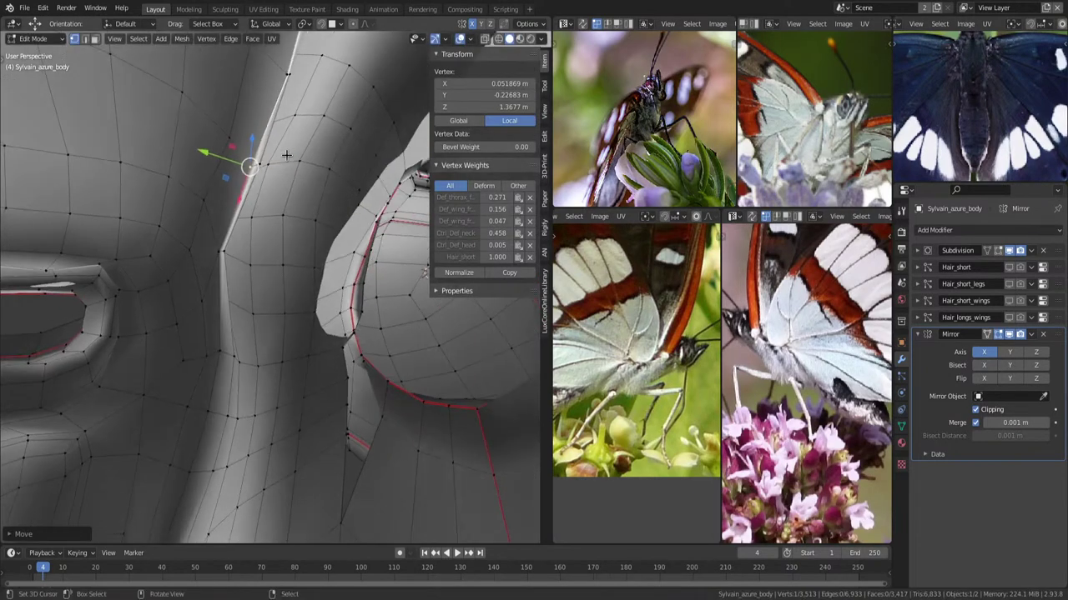
pyautogui.moveTo(314, 67)
pyautogui.mouseDown(button='middle')
pyautogui.moveTo(291, 168)
pyautogui.moveTo(222, 304)
pyautogui.moveTo(356, 307)
pyautogui.mouseUp(button='middle')
# Orbit and zoom around the head to inspect the beveled eye socket.
pyautogui.scroll(3, 222, 304)
pyautogui.hotkey('alt', 'a')
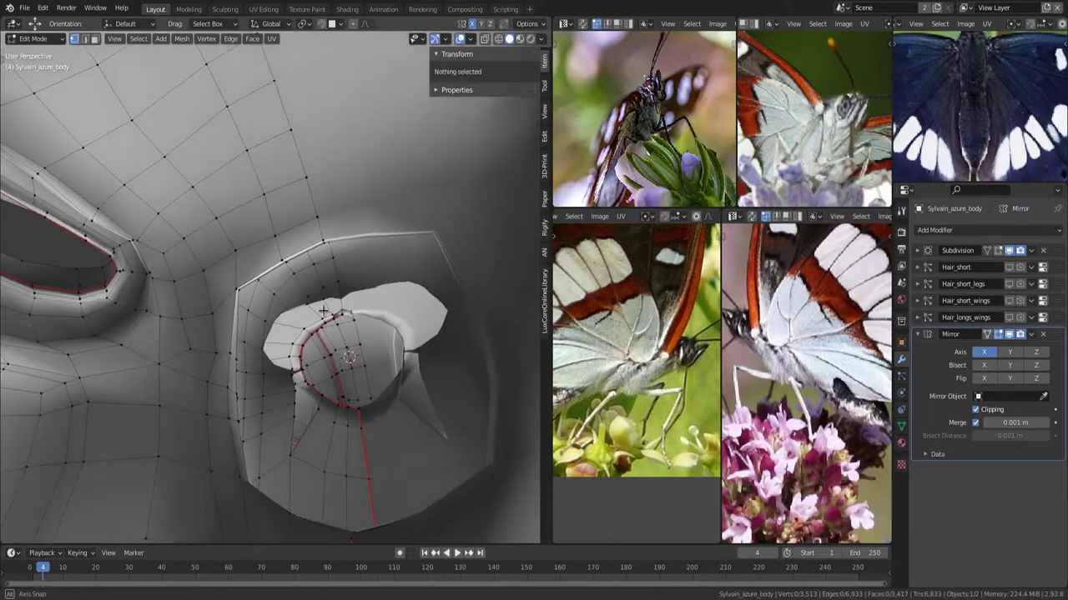
pyautogui.scroll(4, 356, 307)
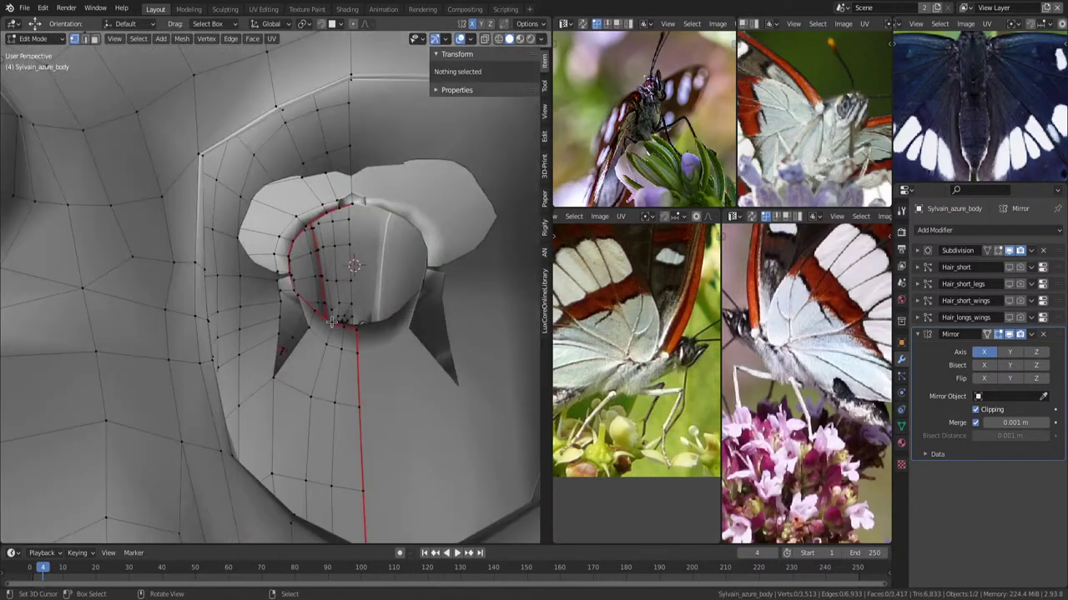
pyautogui.moveTo(356, 307)
pyautogui.mouseDown(button='middle')
pyautogui.moveTo(368, 330)
pyautogui.moveTo(333, 292)
pyautogui.mouseUp(button='middle')
pyautogui.scroll(-3, 368, 330)
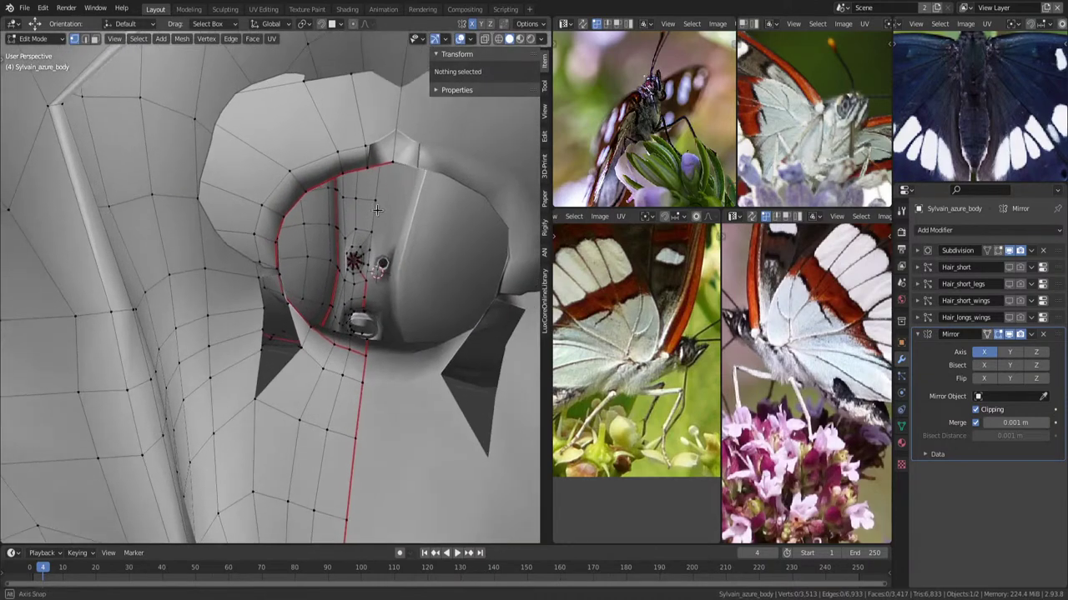
pyautogui.moveTo(302, 203)
pyautogui.mouseDown(button='middle')
pyautogui.moveTo(407, 240)
pyautogui.moveTo(264, 214)
pyautogui.moveTo(269, 231)
pyautogui.moveTo(225, 252)
pyautogui.mouseUp(button='middle')
pyautogui.scroll(-3, 263, 214)
pyautogui.scroll(2, 260, 208)
pyautogui.scroll(3, 324, 248)
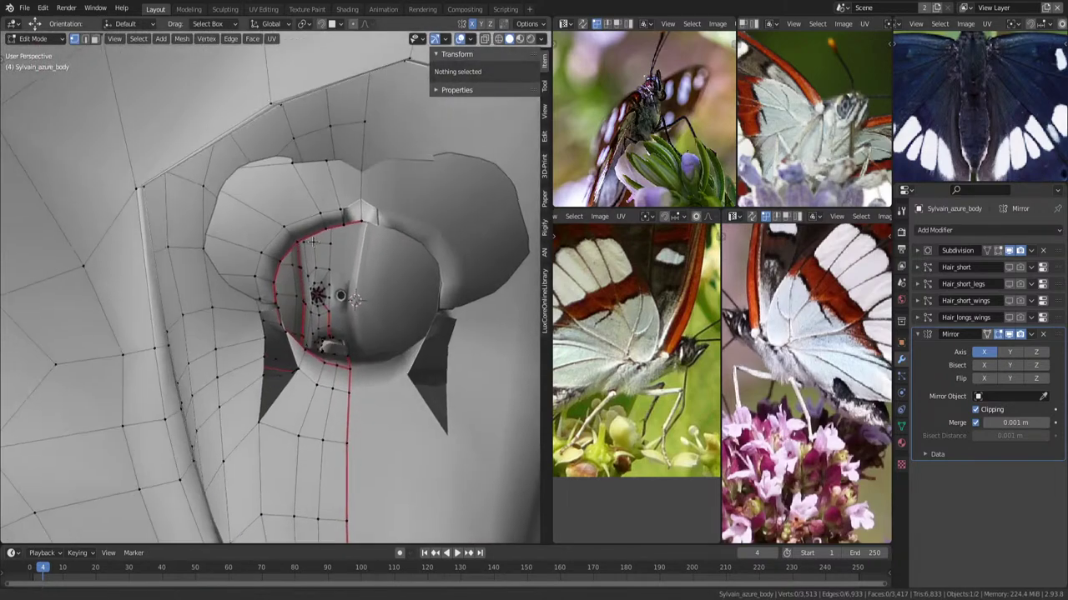
# Select the linked head mesh with Ctrl+L and hide all other parts with Shift+H.
pyautogui.scroll(-5, 237, 253)
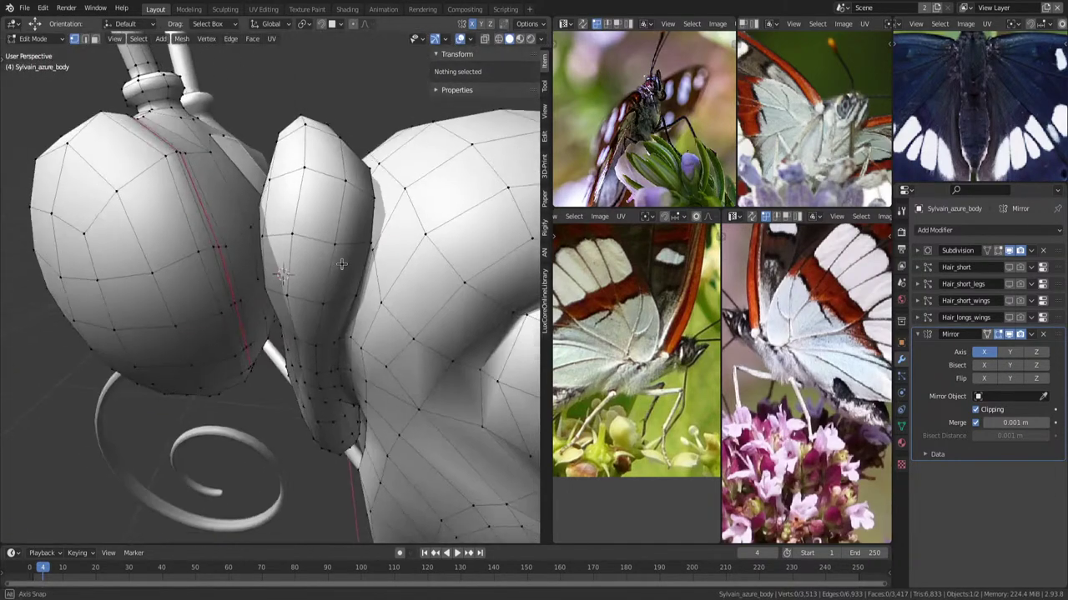
pyautogui.moveTo(242, 254); pyautogui.dragTo(278, 262, button='middle')
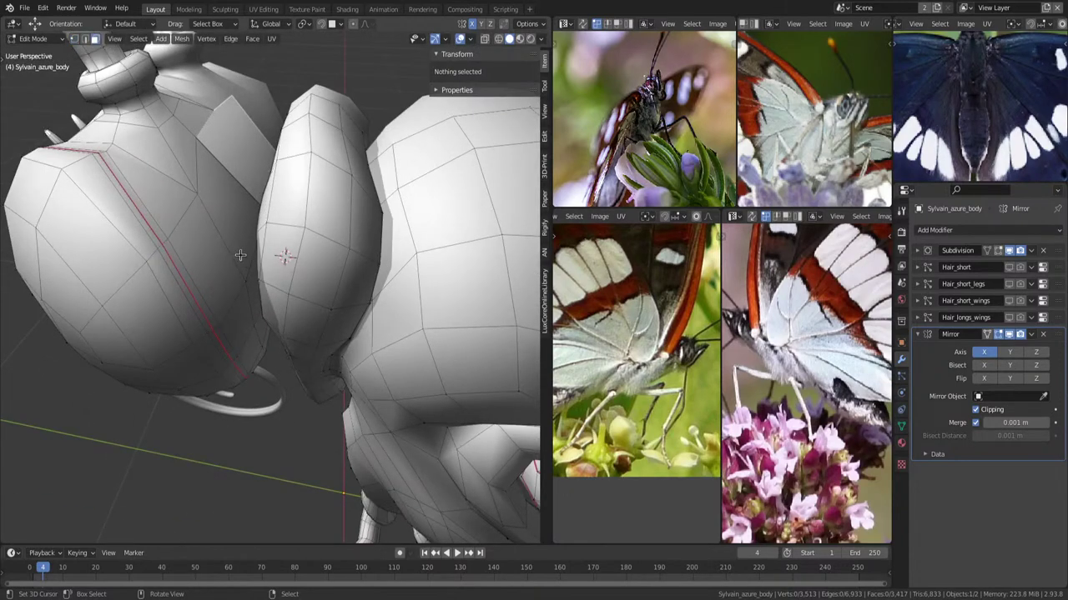
pyautogui.click(208, 261)
pyautogui.hotkey('ctrl', 'l')
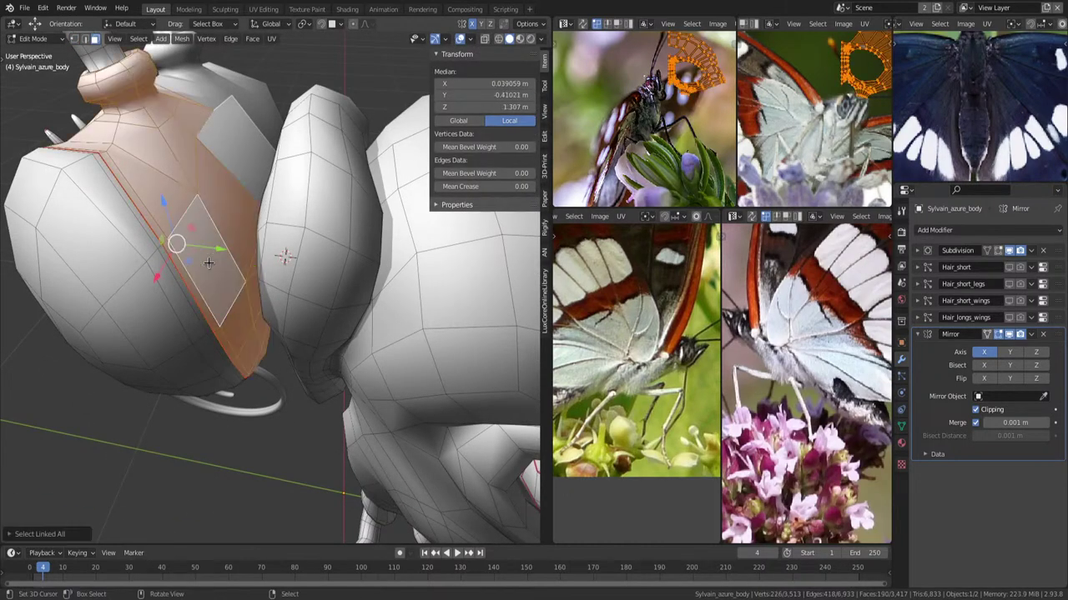
pyautogui.keyDown('shift'); pyautogui.click(140, 303); pyautogui.keyUp('shift')
pyautogui.hotkey('ctrl', 'l')
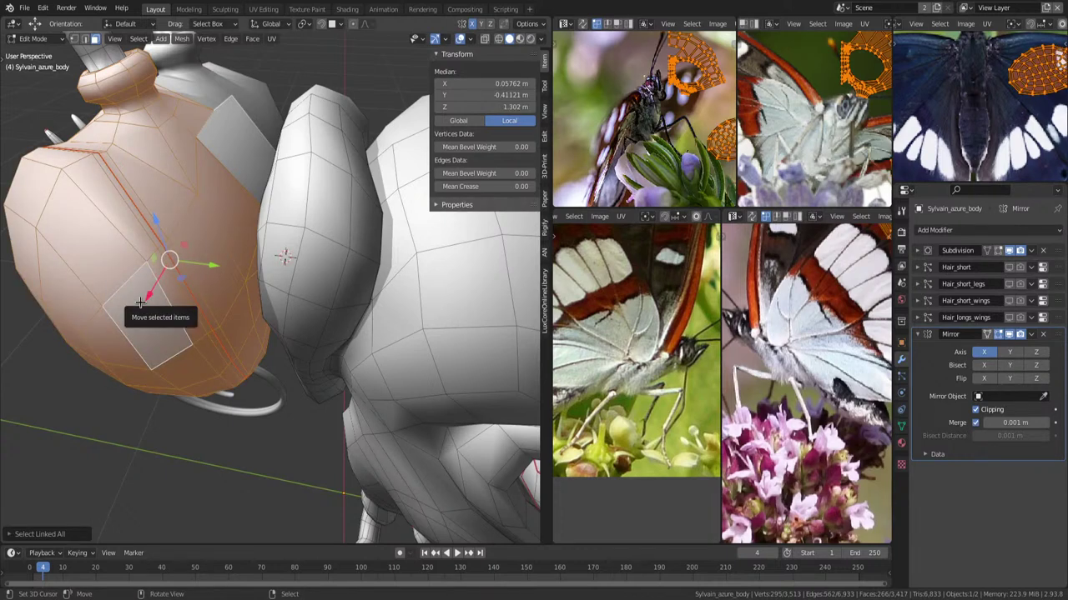
pyautogui.hotkey('shift', 'h')
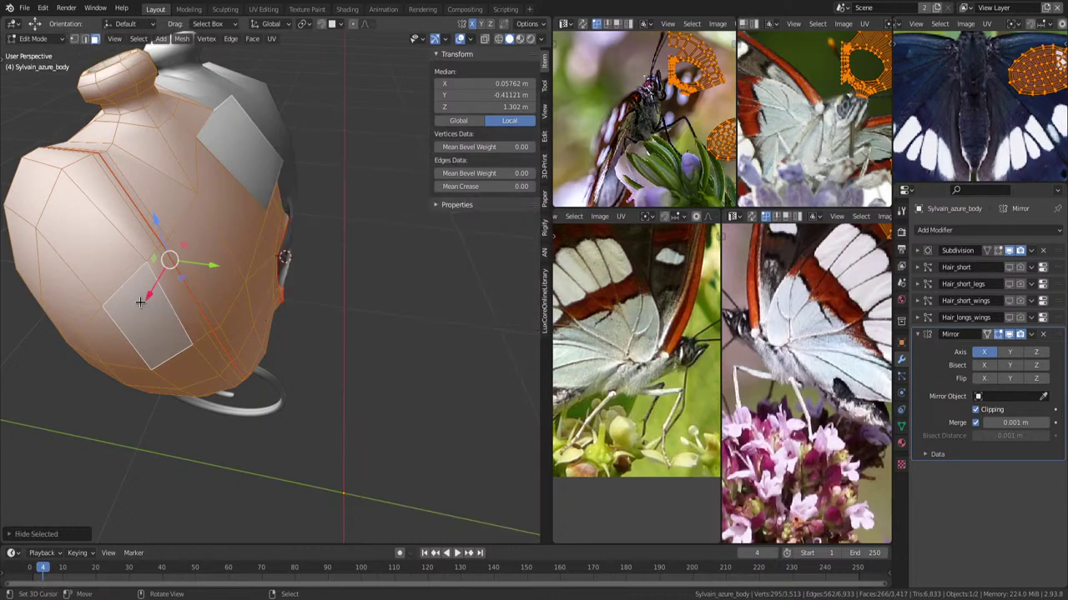
pyautogui.moveTo(140, 303); pyautogui.dragTo(305, 271, button='middle')
pyautogui.hotkey('alt', 'a')
# Add an extra edge loop around the eye socket.
pyautogui.scroll(3, 254, 231)
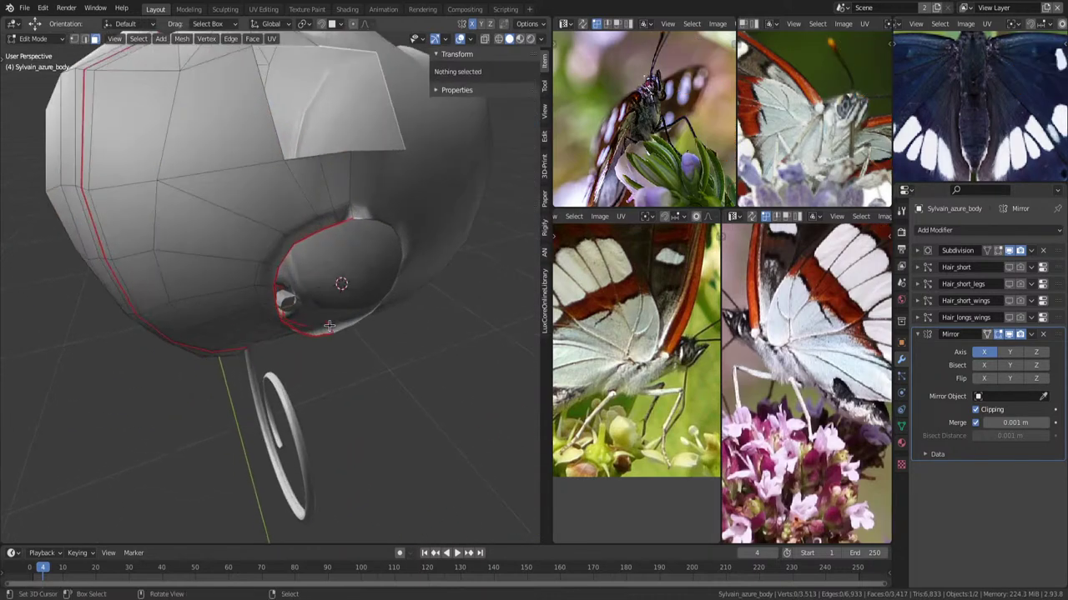
pyautogui.scroll(-2, 254, 231)
pyautogui.moveTo(253, 231)
pyautogui.mouseDown(button='middle')
pyautogui.moveTo(381, 303)
pyautogui.moveTo(362, 406)
pyautogui.mouseUp(button='middle')
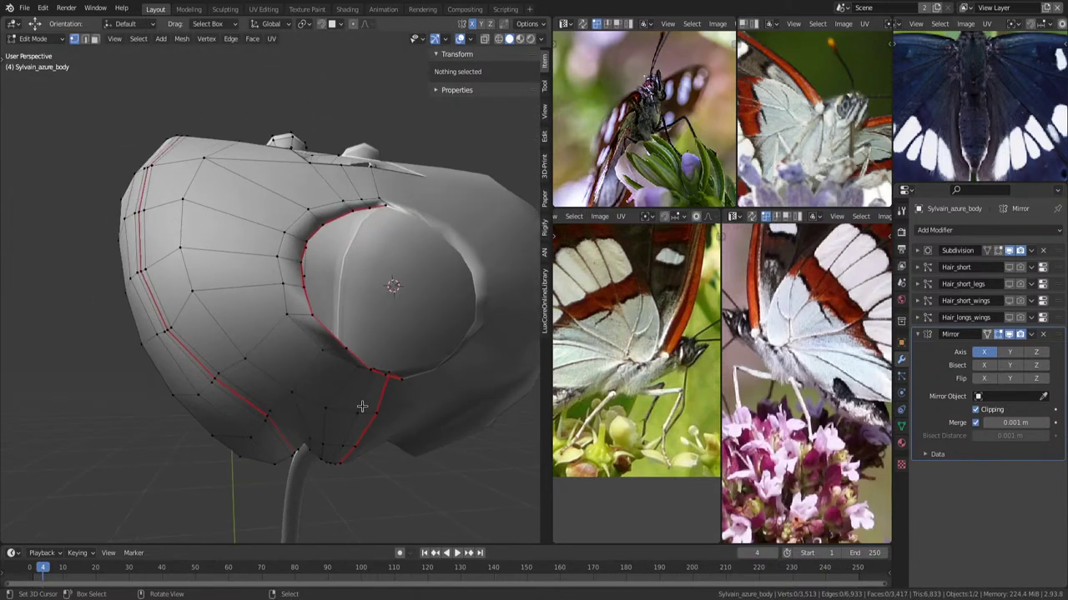
pyautogui.click(354, 391)
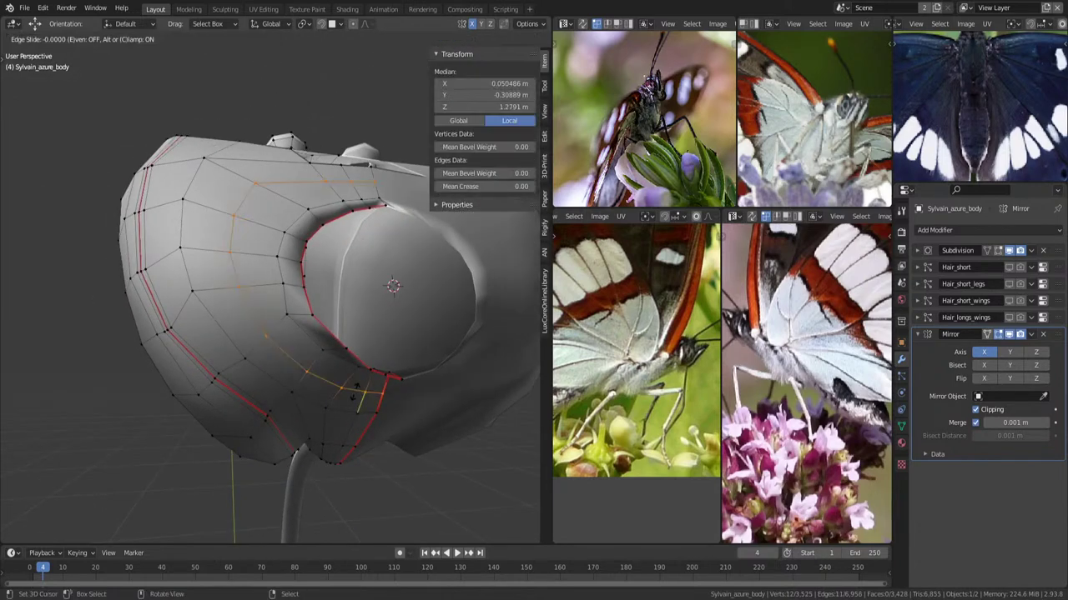
pyautogui.moveTo(384, 235)
pyautogui.mouseDown(button='middle')
pyautogui.moveTo(349, 174)
pyautogui.moveTo(278, 244)
pyautogui.mouseUp(button='middle')
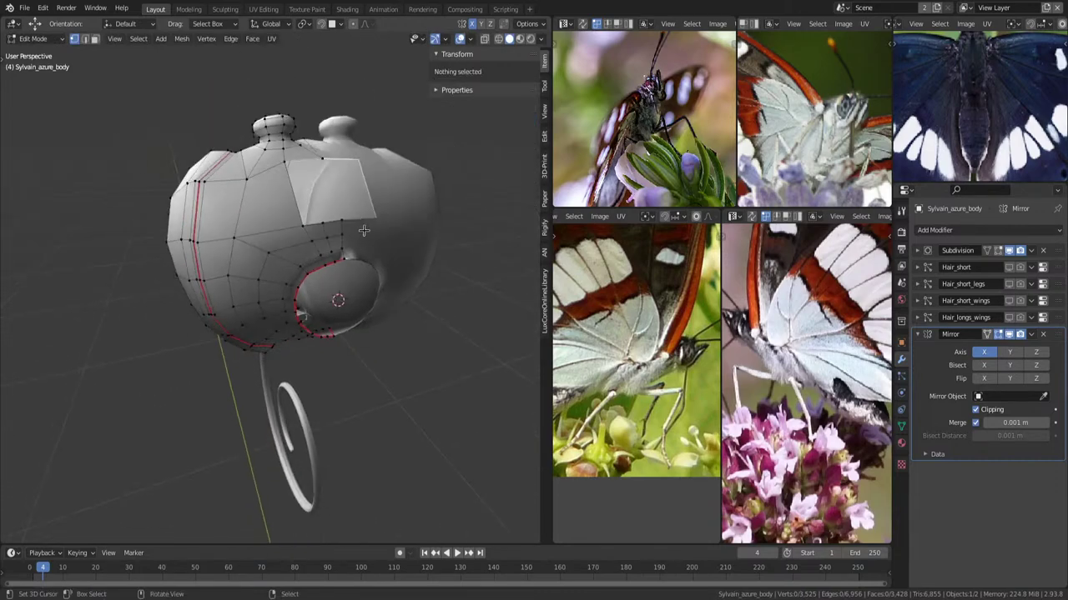
# Pull the box-selected vertices beside the eye socket inward.
pyautogui.click(229, 268)
pyautogui.moveTo(229, 268)
pyautogui.mouseDown(button='middle')
pyautogui.moveTo(357, 129)
pyautogui.moveTo(301, 288)
pyautogui.moveTo(325, 248)
pyautogui.mouseUp(button='middle')
pyautogui.keyDown('shift'); pyautogui.click(302, 288); pyautogui.keyUp('shift')
pyautogui.hotkey('alt', 'a')
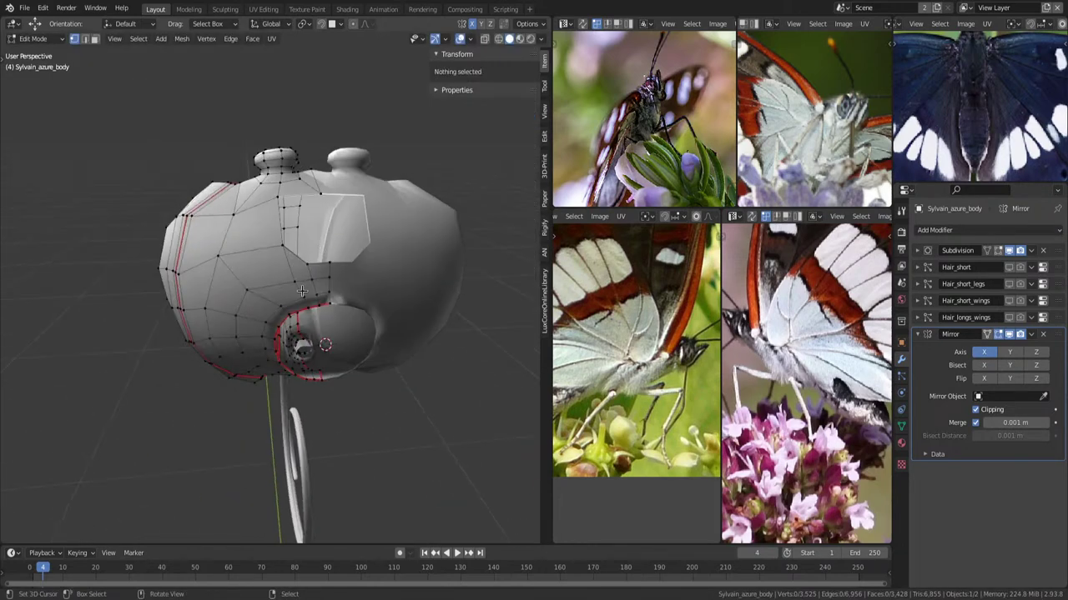
pyautogui.moveTo(302, 291); pyautogui.dragTo(341, 272)
pyautogui.press('g')
pyautogui.click(367, 244)
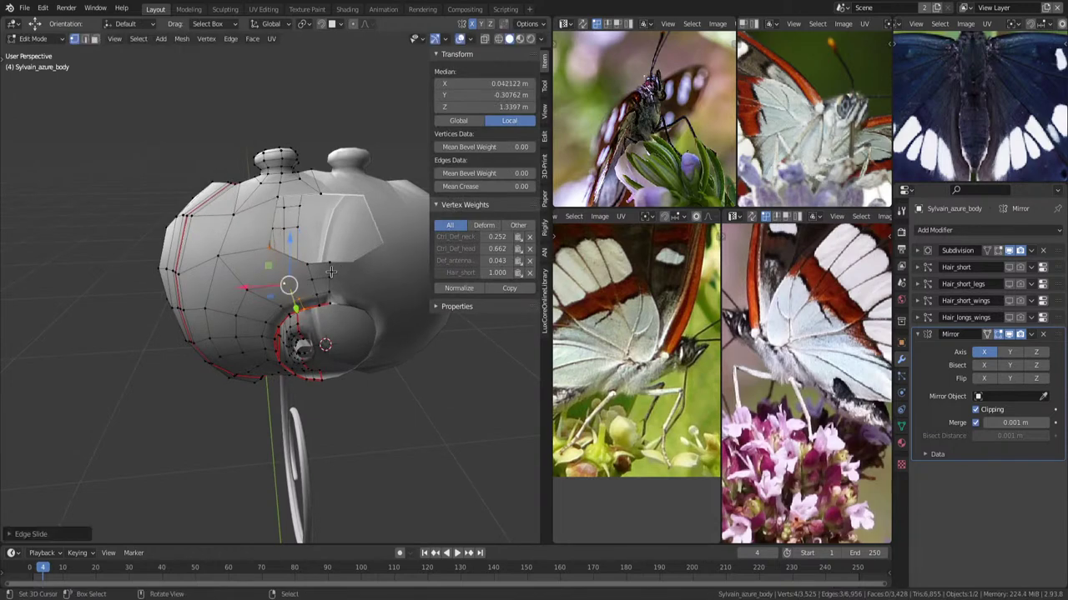
pyautogui.hotkey('alt', 'a')
pyautogui.moveTo(367, 244)
pyautogui.mouseDown(button='middle')
pyautogui.moveTo(331, 235)
pyautogui.moveTo(331, 273)
pyautogui.moveTo(372, 292)
pyautogui.moveTo(364, 218)
pyautogui.moveTo(378, 213)
pyautogui.moveTo(384, 250)
pyautogui.moveTo(364, 276)
pyautogui.mouseUp(button='middle')
# Select the vertical edge chain down the head and edge-slide it sideways.
pyautogui.click(360, 218)
pyautogui.moveTo(361, 218); pyautogui.dragTo(357, 244, button='middle')
pyautogui.click(357, 244)
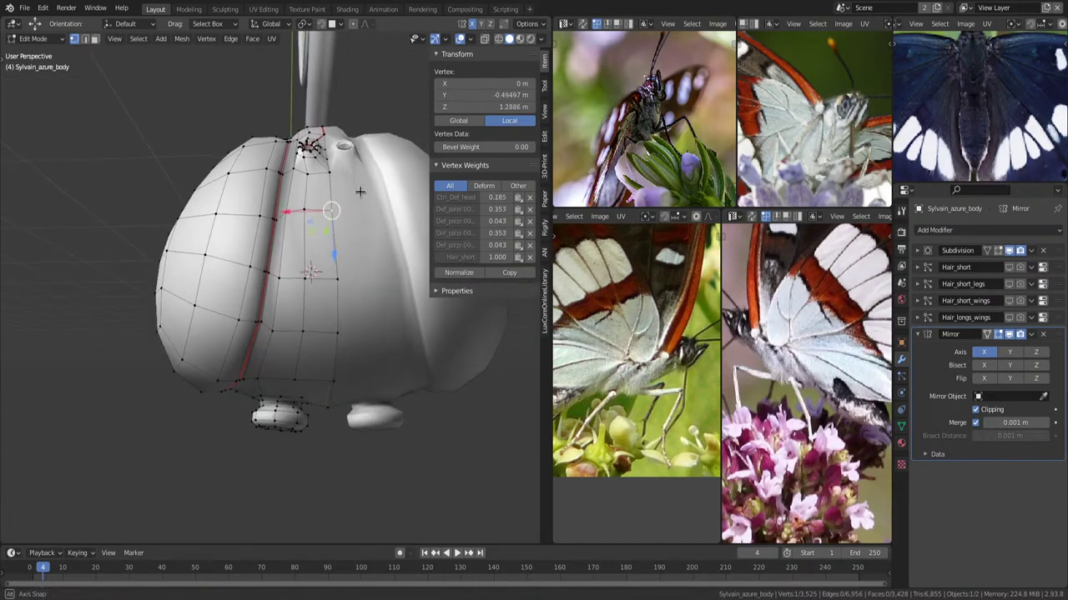
pyautogui.moveTo(360, 192)
pyautogui.mouseDown(button='middle')
pyautogui.moveTo(337, 302)
pyautogui.moveTo(352, 237)
pyautogui.moveTo(322, 282)
pyautogui.moveTo(342, 273)
pyautogui.moveTo(345, 242)
pyautogui.moveTo(360, 239)
pyautogui.moveTo(336, 205)
pyautogui.moveTo(362, 331)
pyautogui.moveTo(374, 208)
pyautogui.moveTo(373, 270)
pyautogui.mouseUp(button='middle')
pyautogui.hotkey('alt', 'a')
pyautogui.keyDown('alt'); pyautogui.click(333, 288); pyautogui.keyUp('alt')
pyautogui.click(302, 292)
pyautogui.hotkey('shift', 'z')
pyautogui.keyDown('ctrl'); pyautogui.click(381, 209); pyautogui.keyUp('ctrl')
pyautogui.hotkey('shift', 'z')
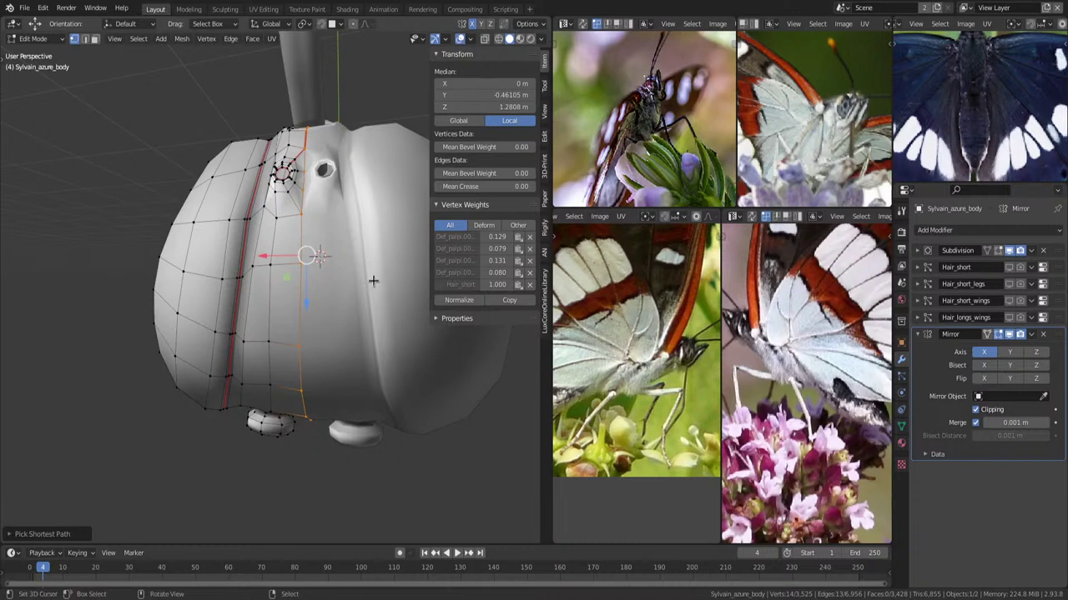
pyautogui.press('g')
pyautogui.press('g')
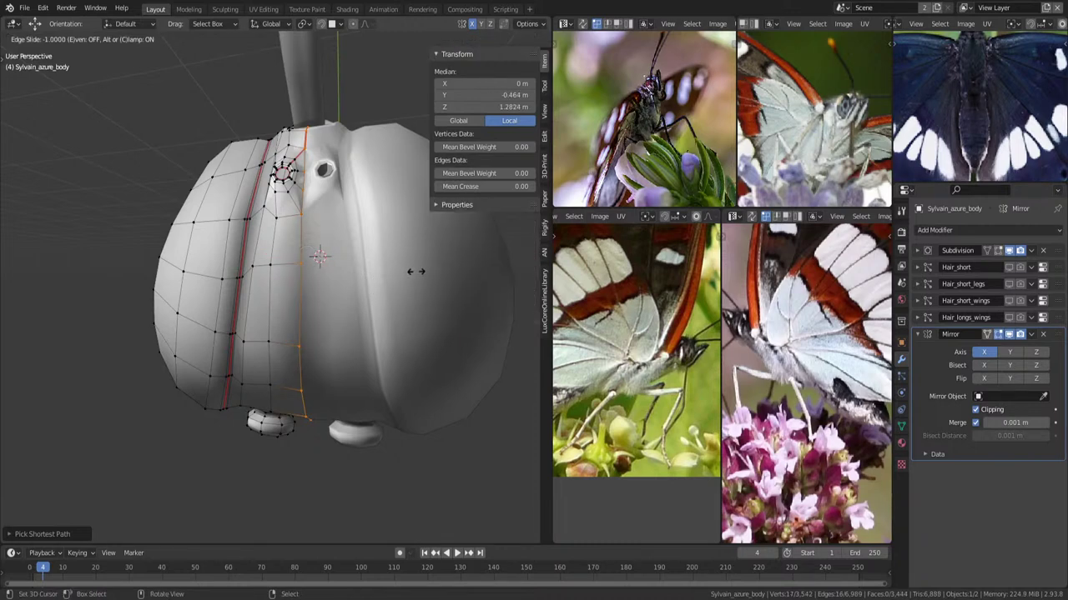
pyautogui.click(352, 275)
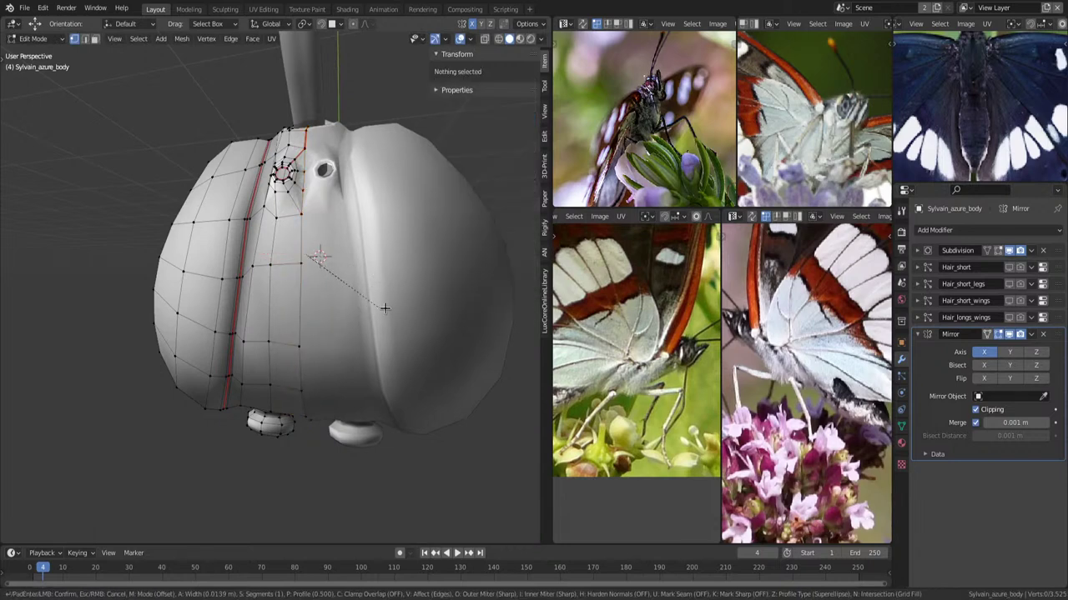
# Turn off Mirror Clipping and move the vertical centre edge loop.
pyautogui.keyDown('alt'); pyautogui.click(369, 267); pyautogui.keyUp('alt')
pyautogui.moveTo(333, 298); pyautogui.dragTo(336, 285, button='middle')
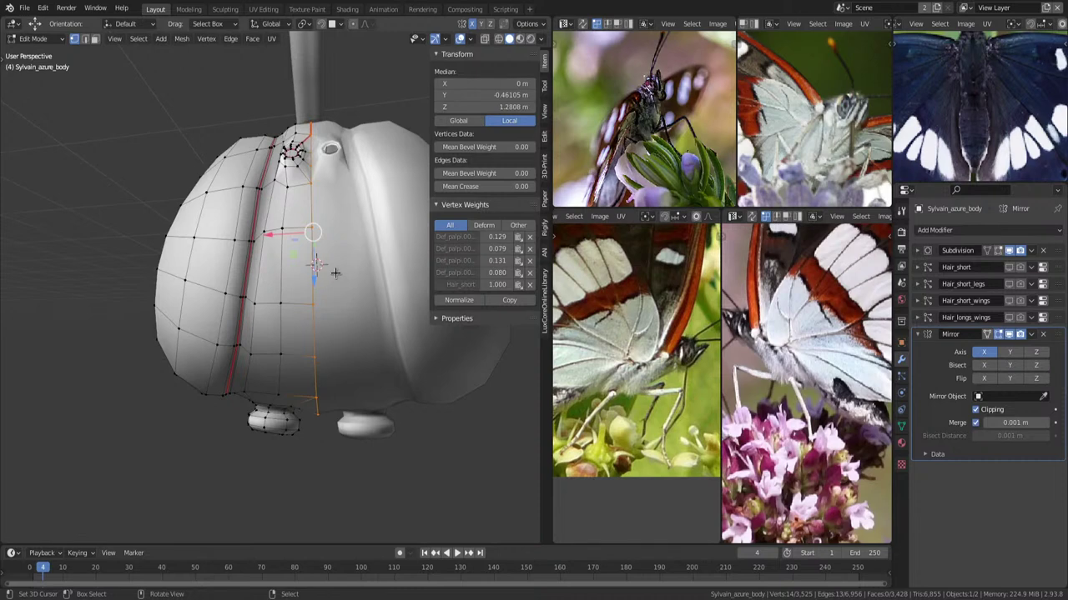
pyautogui.click(975, 409)
pyautogui.press('g')
pyautogui.click(386, 242)
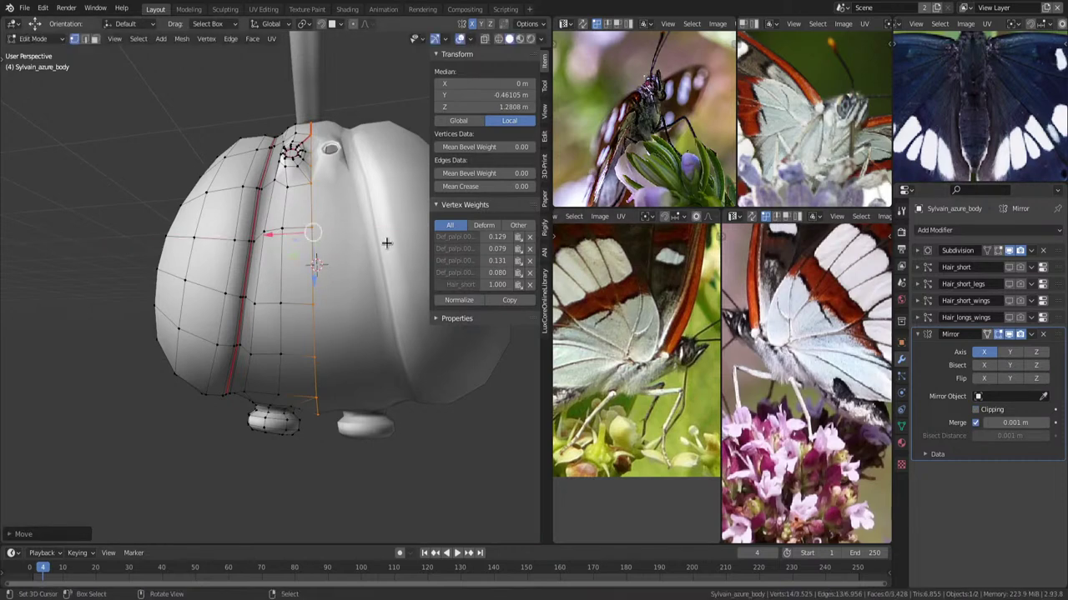
# Nudge the selected vertices slightly and return to Object Mode.
pyautogui.moveTo(367, 243)
pyautogui.mouseDown(button='middle')
pyautogui.moveTo(343, 302)
pyautogui.moveTo(346, 229)
pyautogui.mouseUp(button='middle')
pyautogui.press('g')
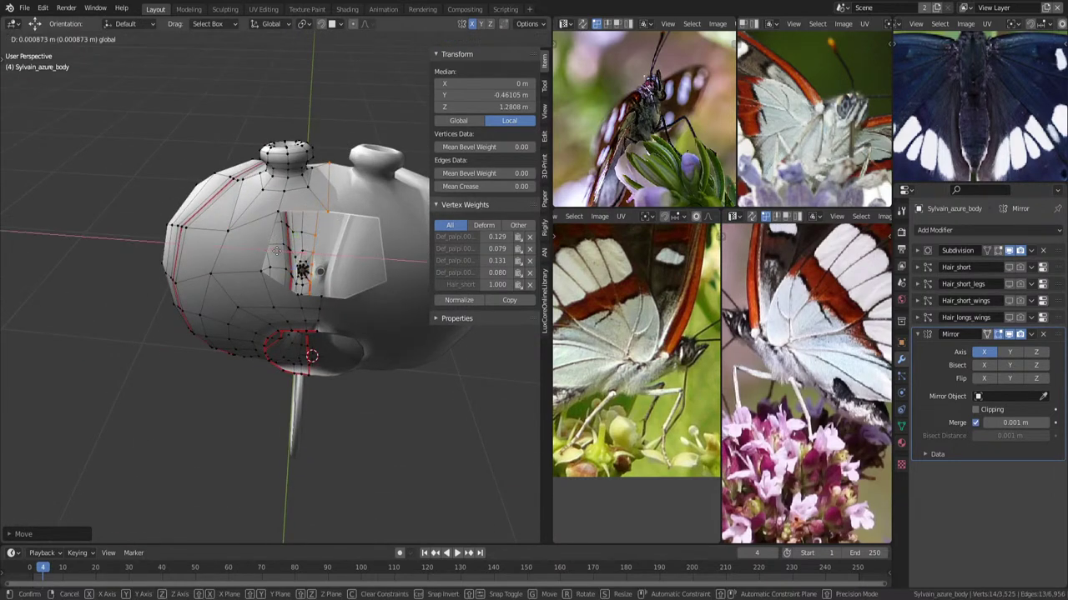
pyautogui.click(267, 252)
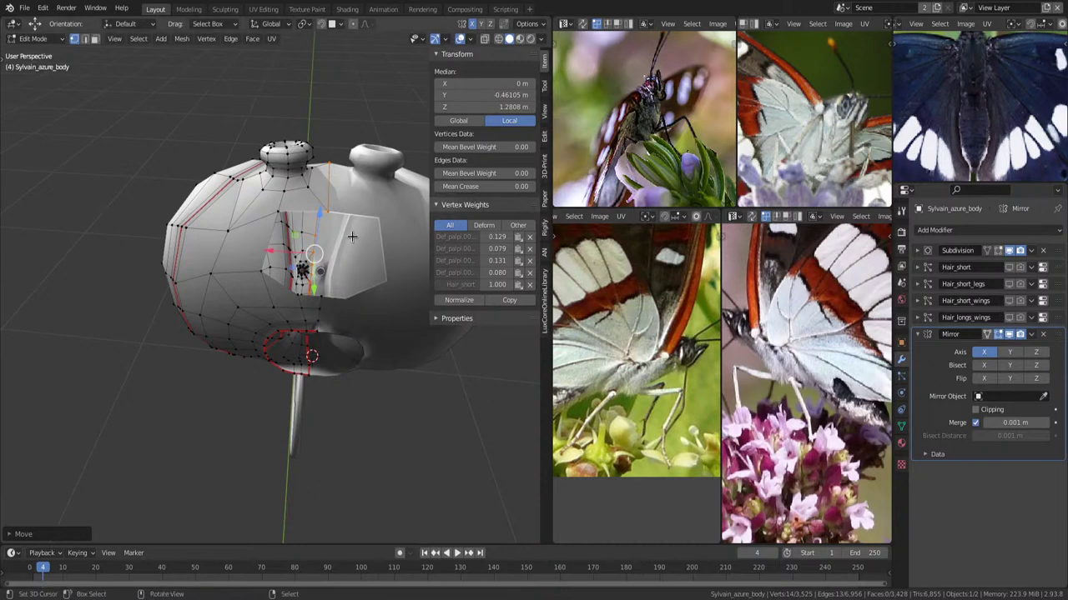
pyautogui.press('Tab')
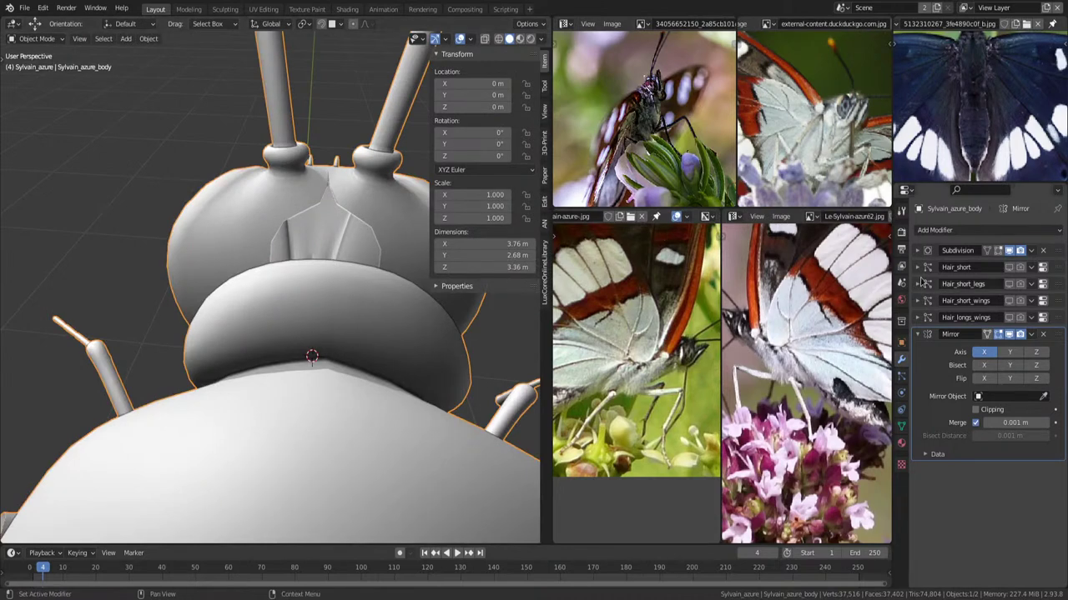
# Re-enter Edit Mode and reveal the hidden body, legs and antennae with Alt+H.
pyautogui.moveTo(275, 339); pyautogui.dragTo(316, 287, button='middle')
pyautogui.press('Tab')
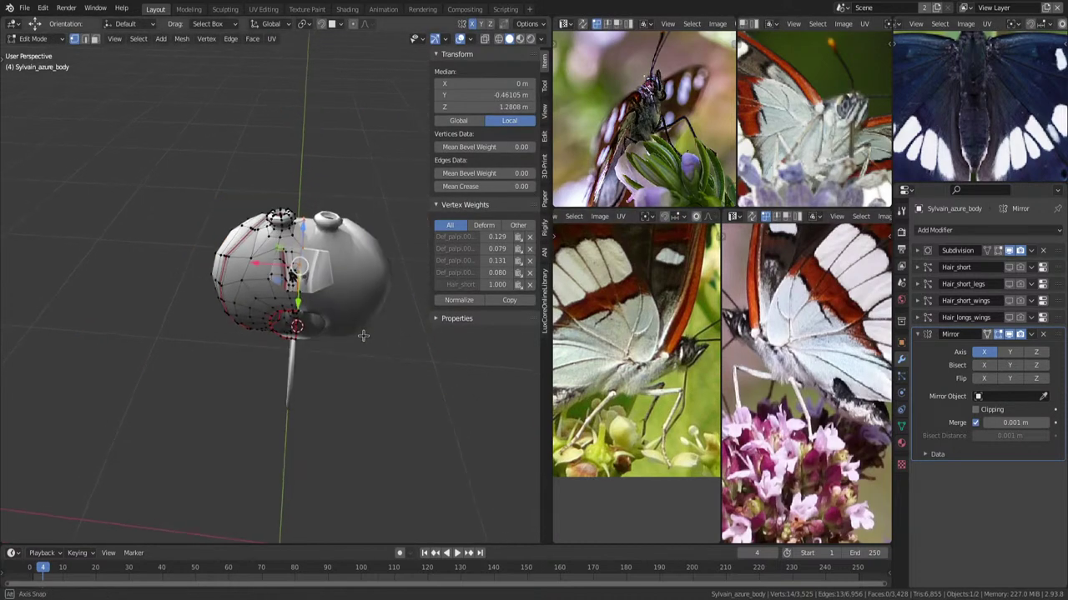
pyautogui.hotkey('alt', 'h')
pyautogui.hotkey('alt', 'a')
# Move a centre-line vertex at the top of the head and rearrange the sidebar panels.
pyautogui.moveTo(338, 320); pyautogui.dragTo(301, 279, button='middle')
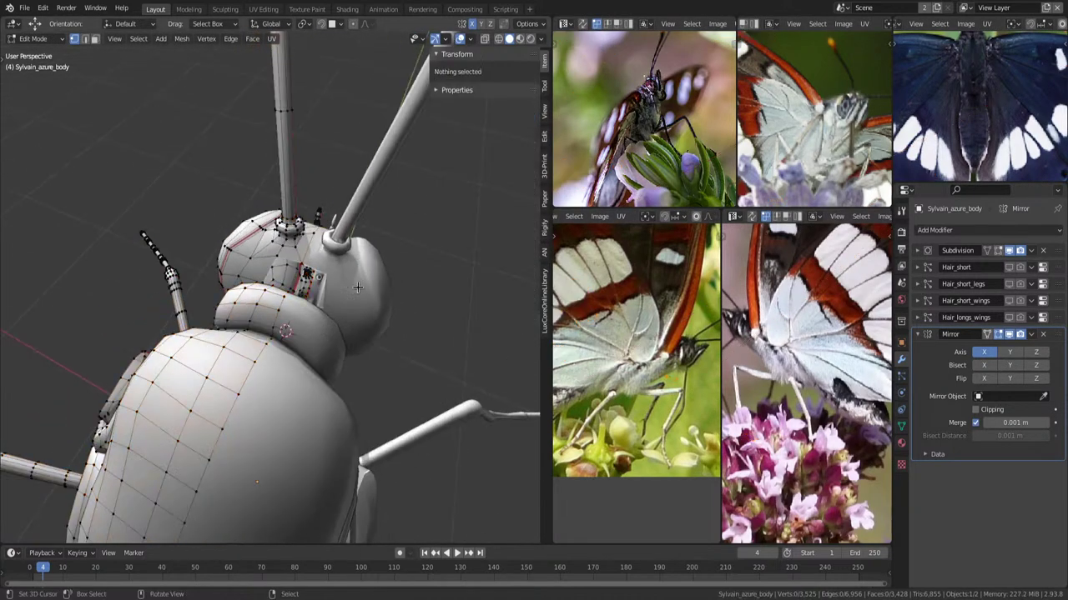
pyautogui.click(302, 282)
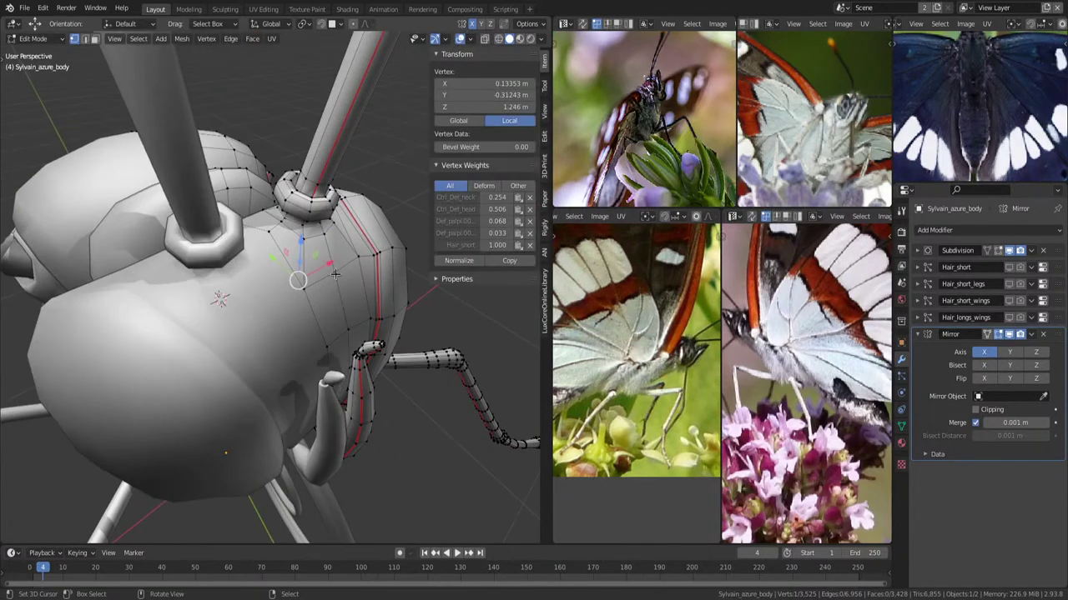
pyautogui.press('g')
pyautogui.click(347, 292)
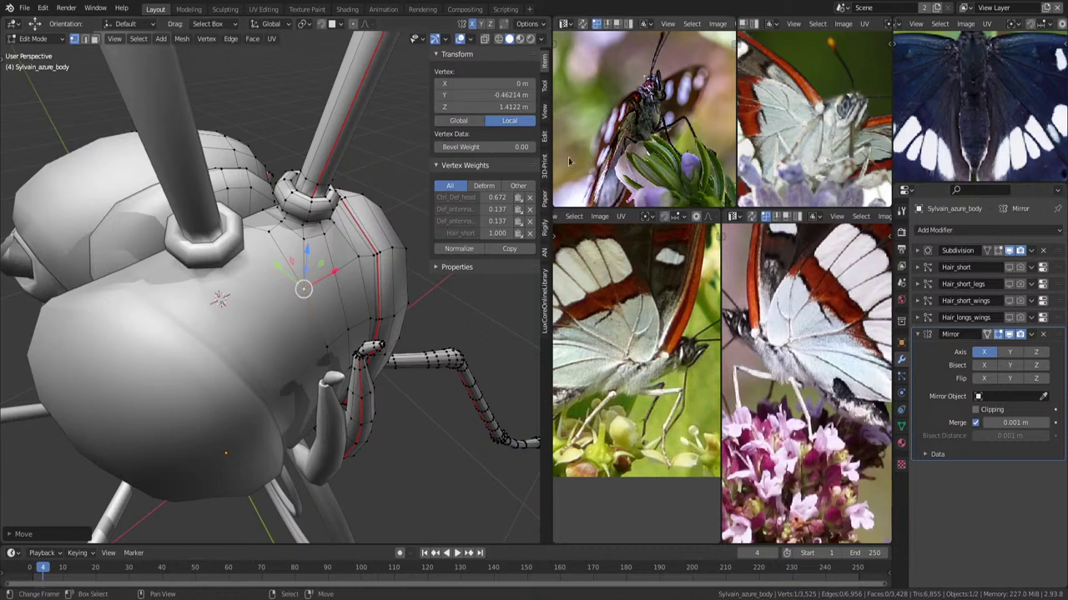
pyautogui.click(486, 166)
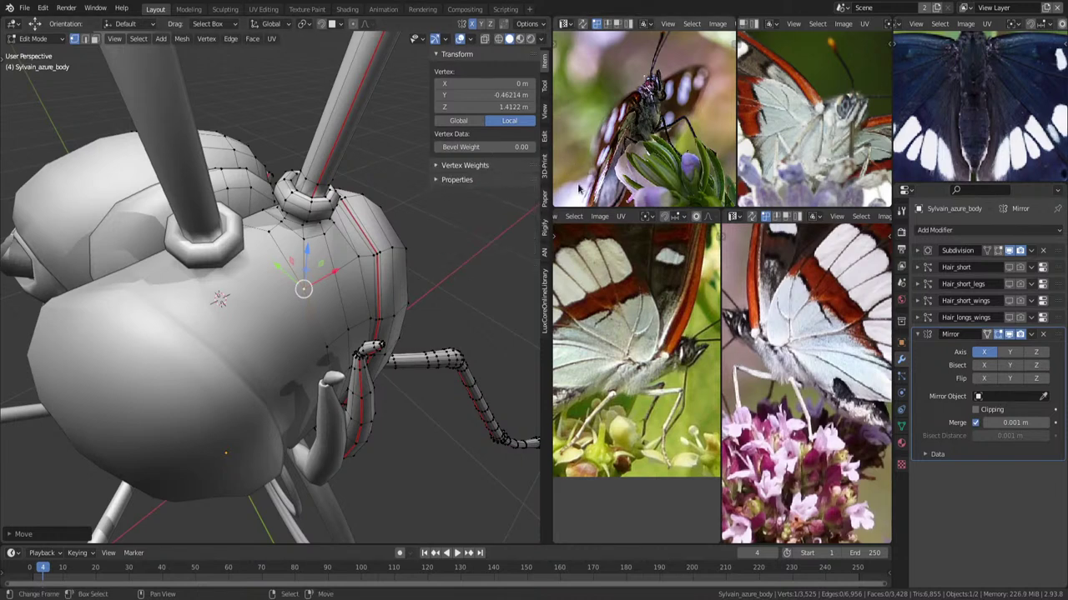
pyautogui.click(546, 88)
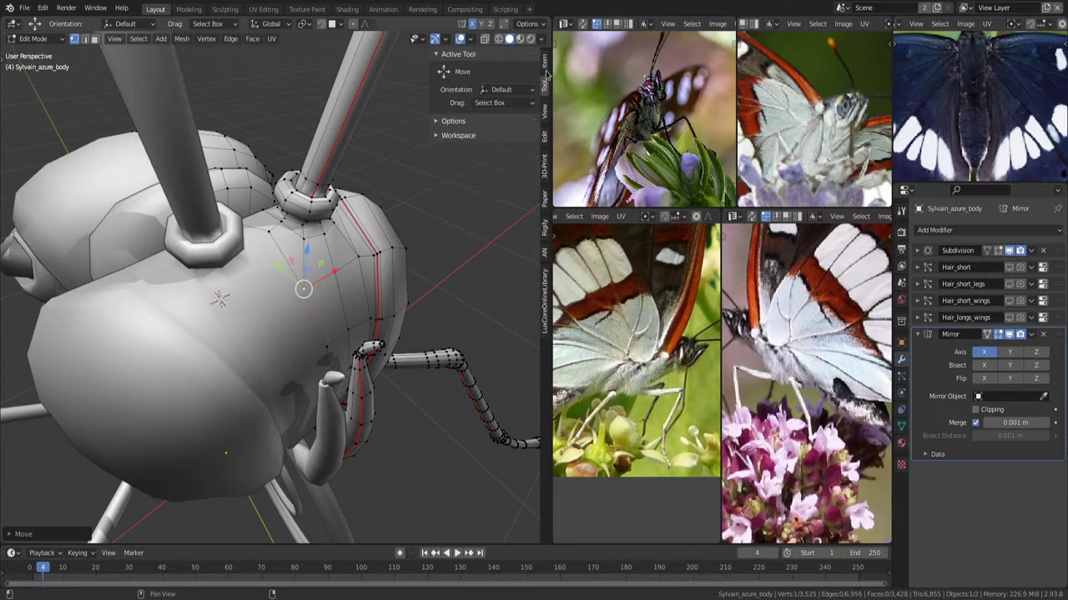
# Uncheck Merge on the body's Mirror modifier and inspect the head's centre line.
pyautogui.click(546, 63)
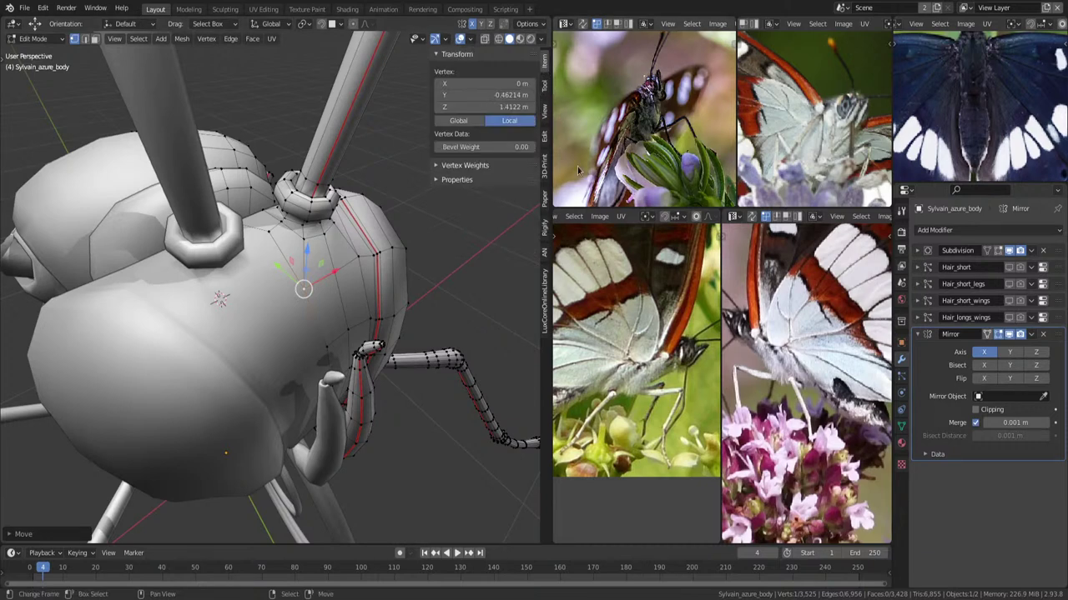
pyautogui.click(976, 423)
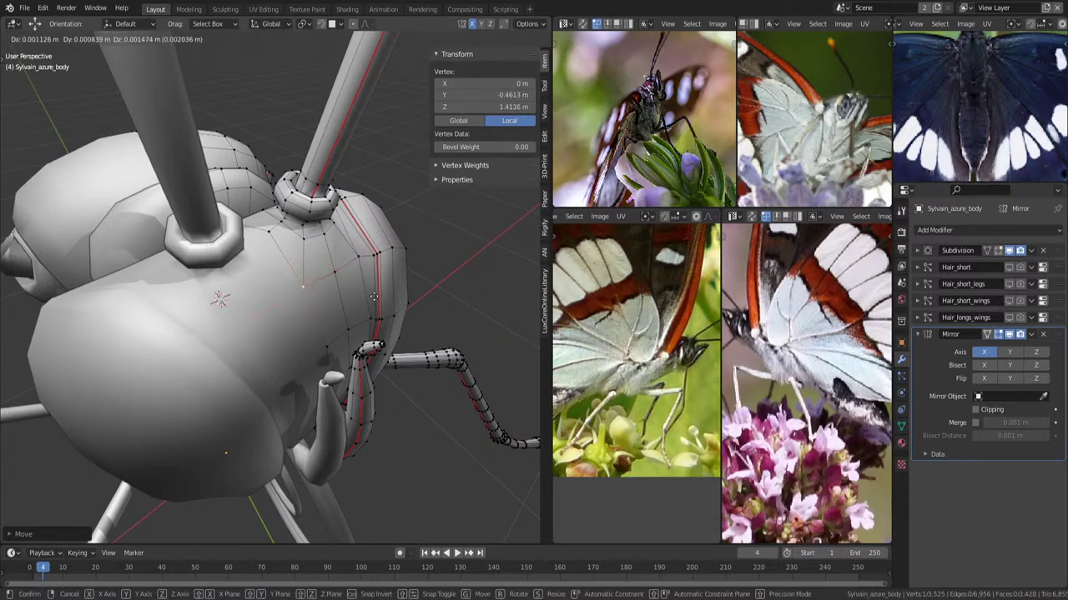
pyautogui.moveTo(372, 298); pyautogui.dragTo(410, 276, button='middle')
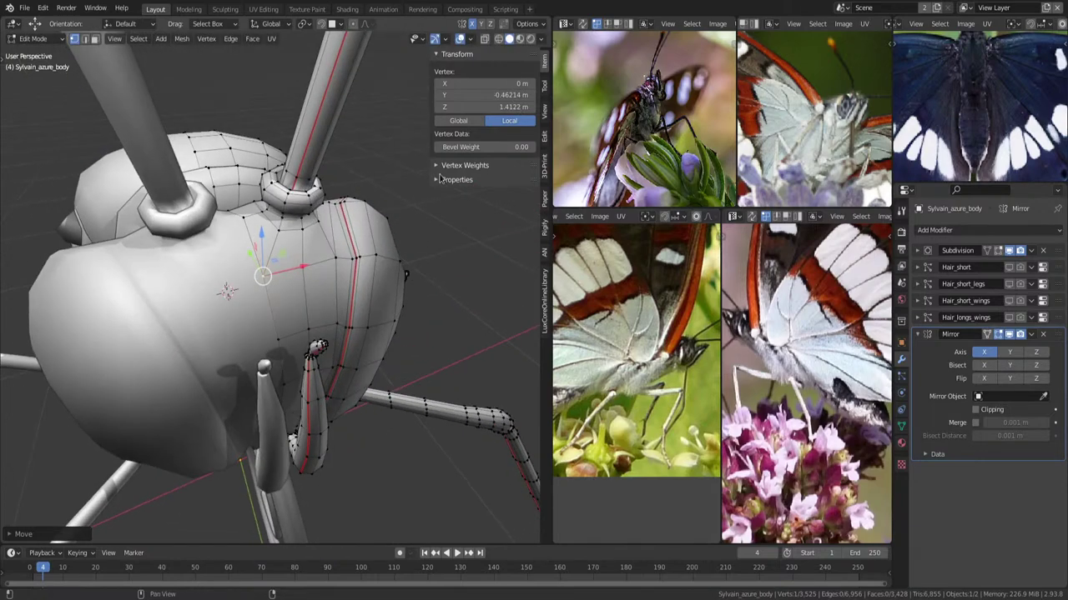
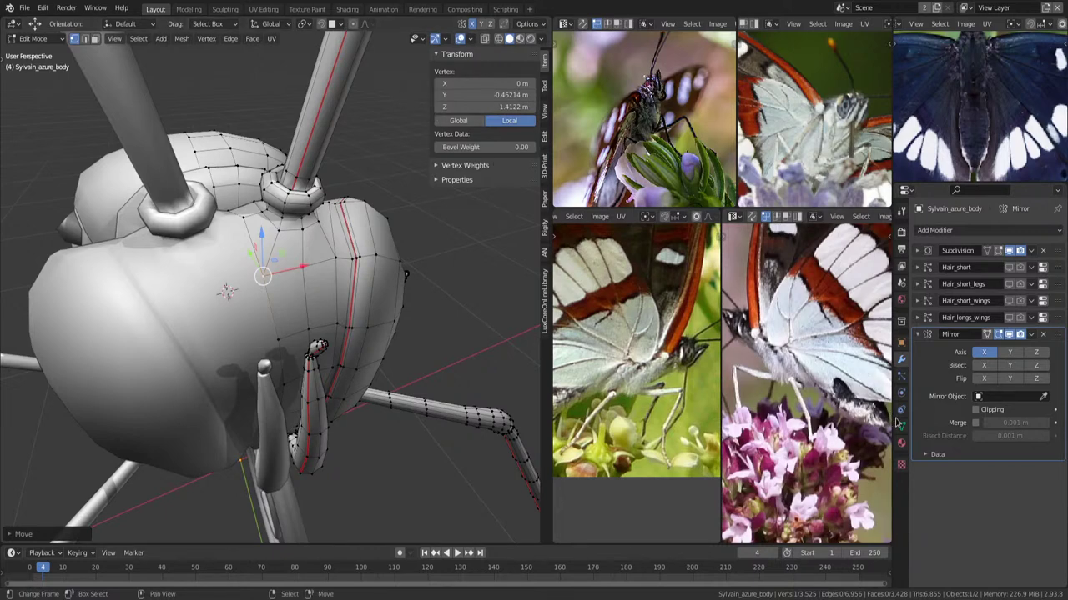
# Enable Merge on the body's Mirror modifier and re-enter Edit Mode on the body mesh.
pyautogui.click(975, 423)
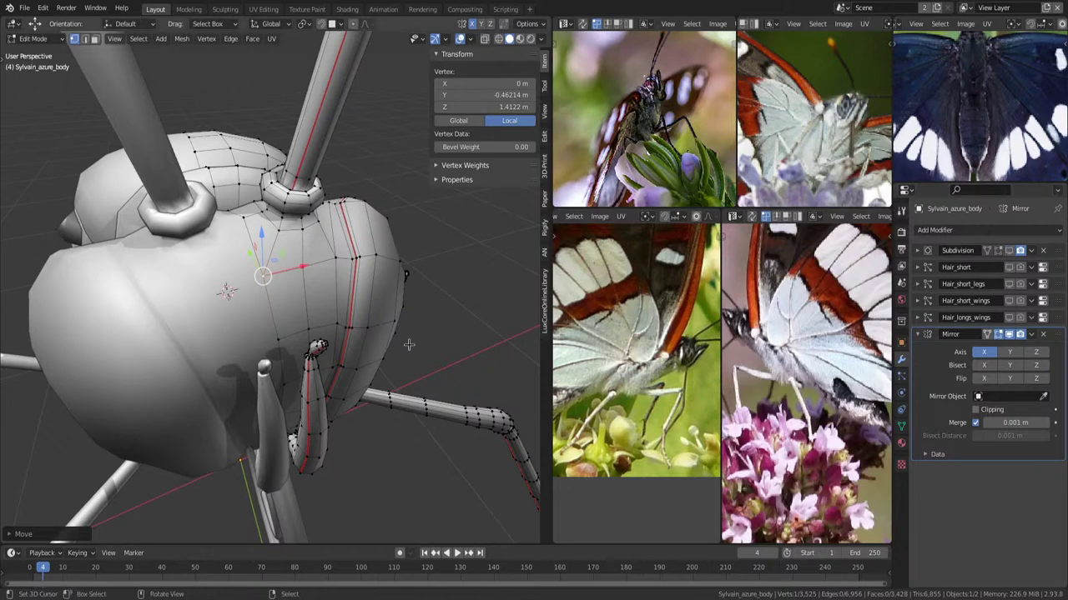
pyautogui.press('Tab')
pyautogui.moveTo(367, 364); pyautogui.dragTo(326, 350, button='middle')
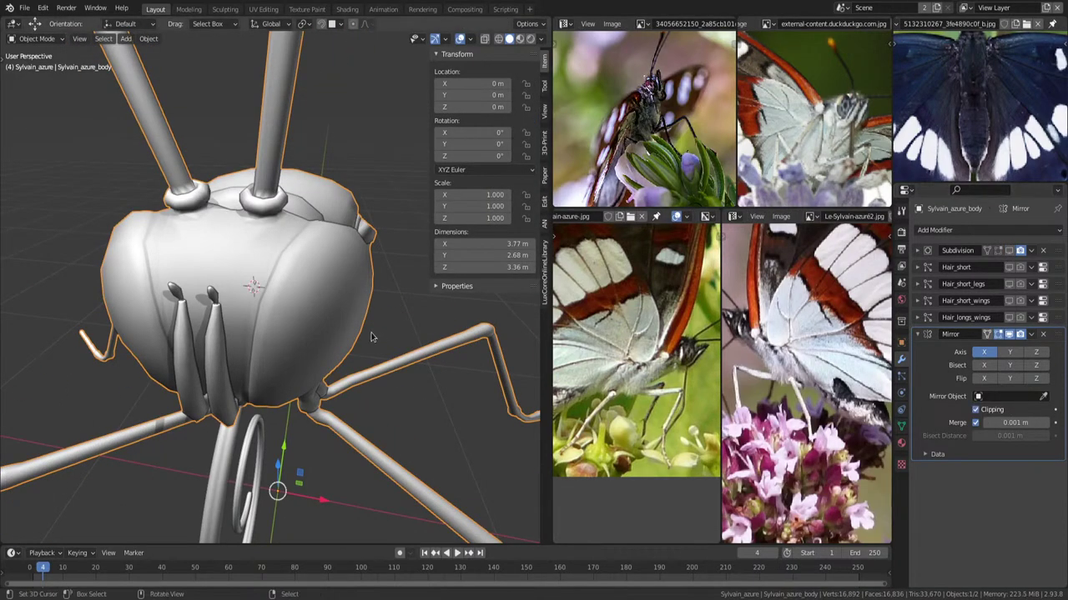
pyautogui.press('Tab')
pyautogui.moveTo(300, 350); pyautogui.dragTo(265, 383, button='middle')
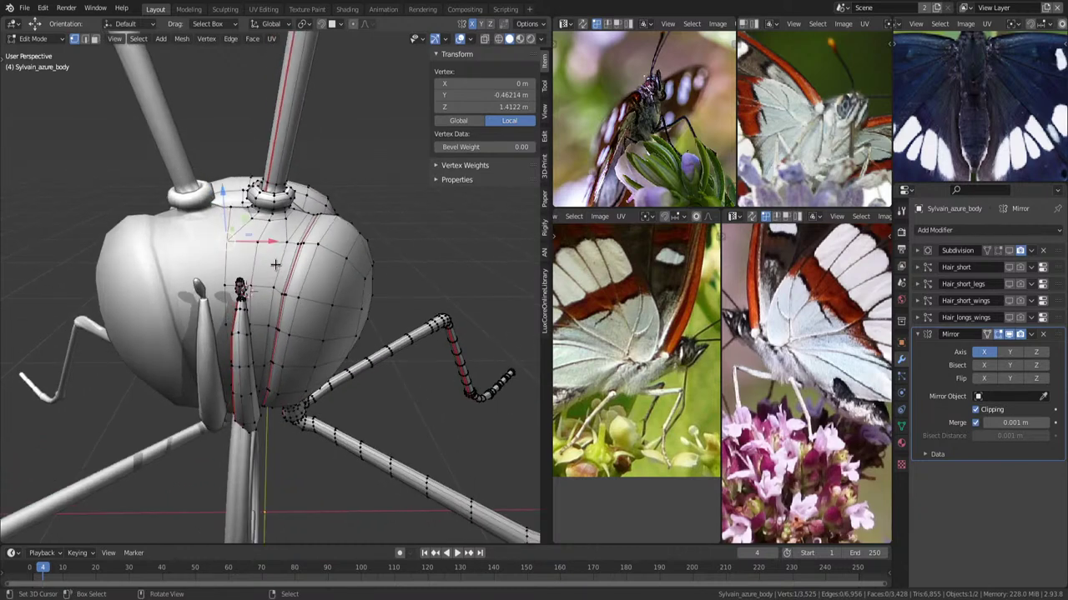
# Clamp a head seam vertex to X = 0 with G X, then nudge it into place.
pyautogui.click(301, 242)
pyautogui.press('g')
pyautogui.press('x')
pyautogui.click(229, 242)
pyautogui.press('g')
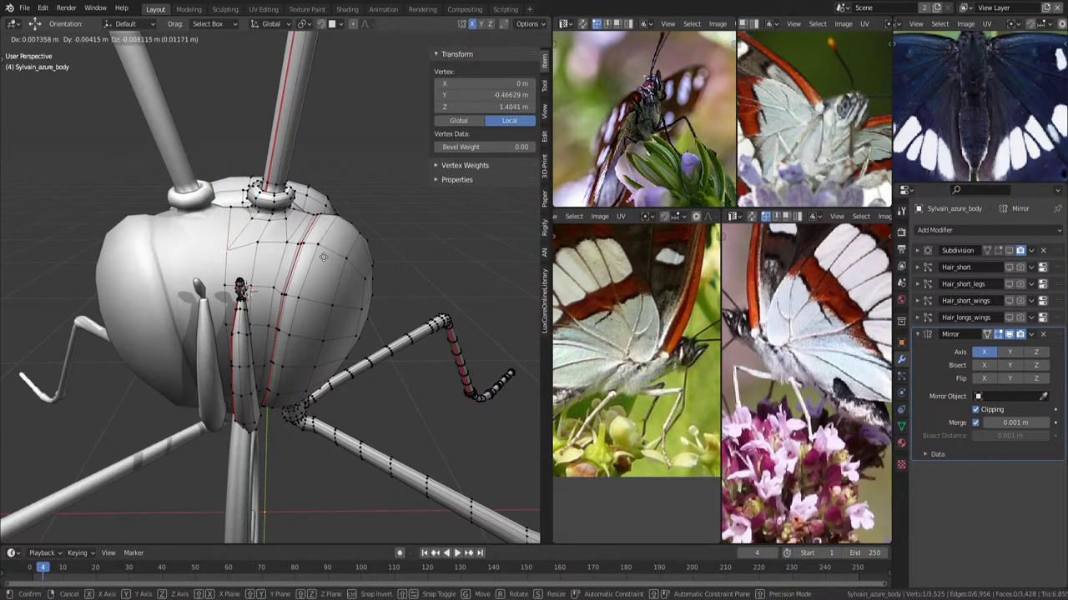
pyautogui.click(327, 238)
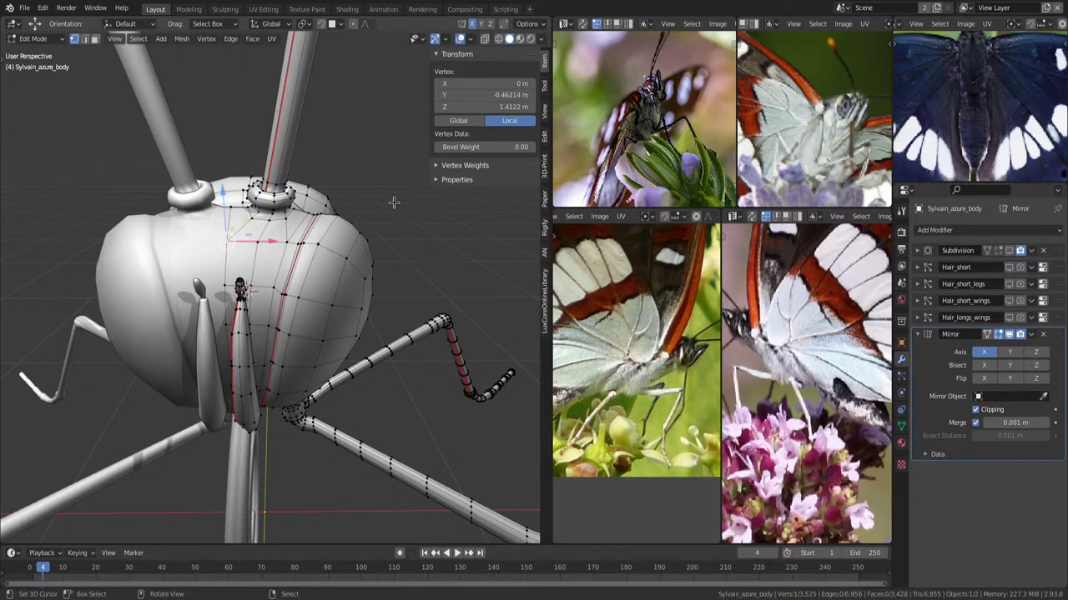
# Check the vertex's view, transform and vertex-group weight values in the sidebar.
pyautogui.click(544, 93)
pyautogui.click(544, 111)
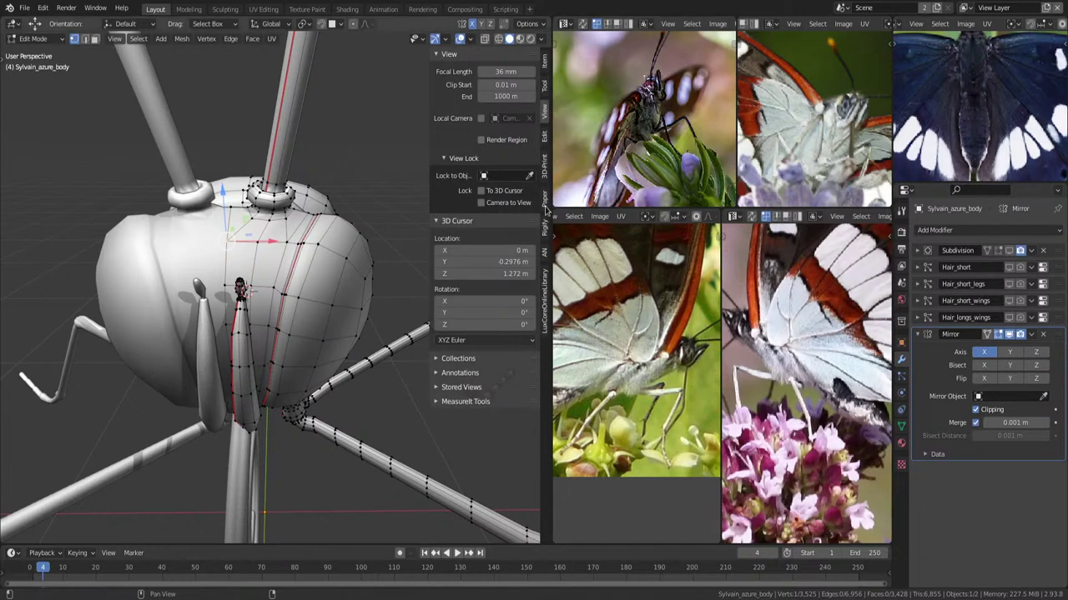
pyautogui.click(545, 64)
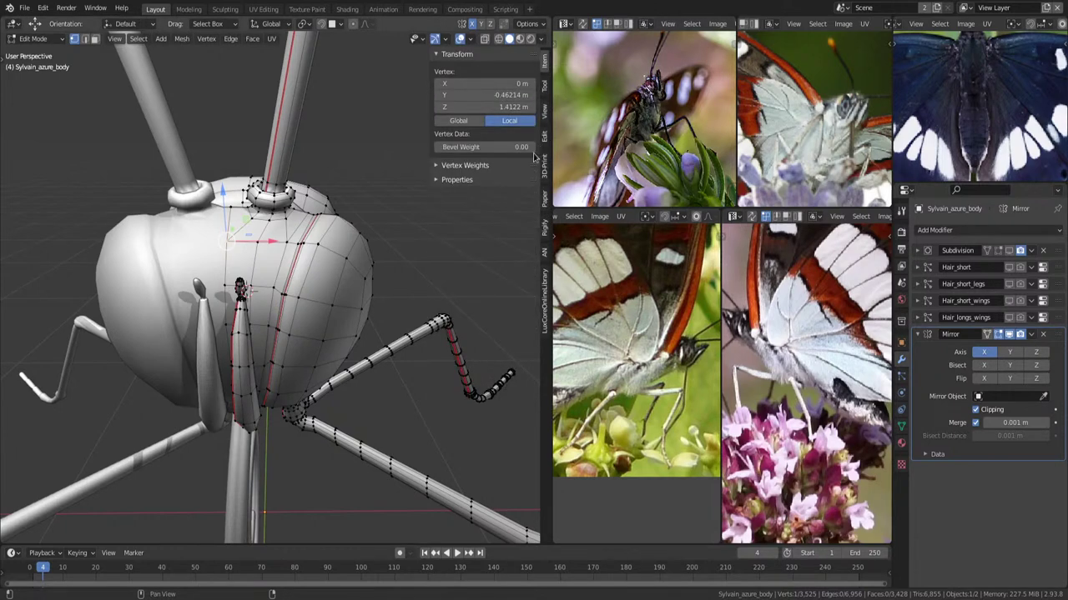
pyautogui.click(477, 171)
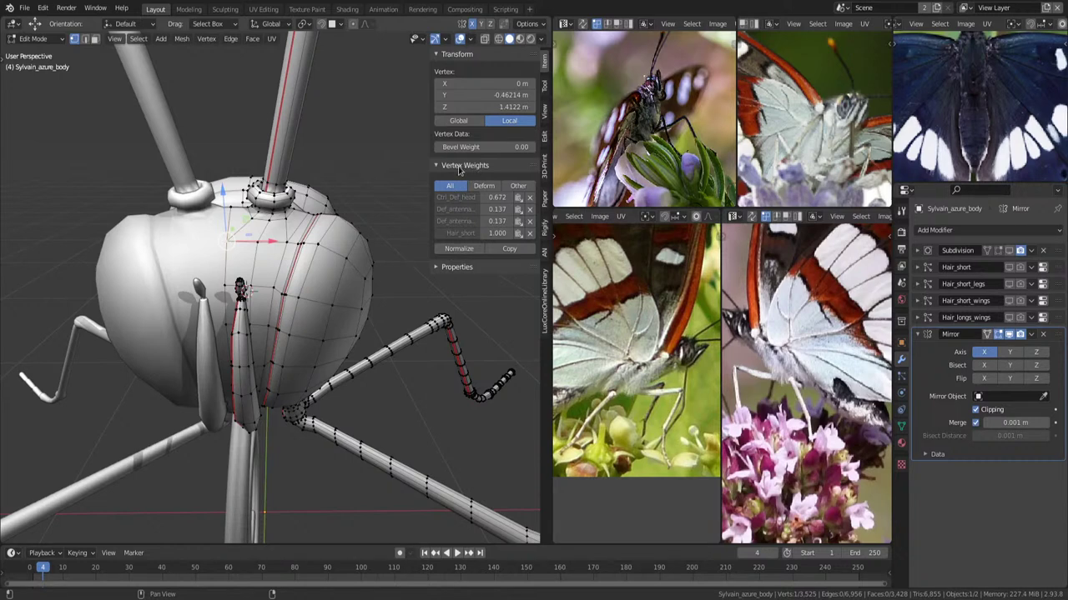
pyautogui.click(459, 170)
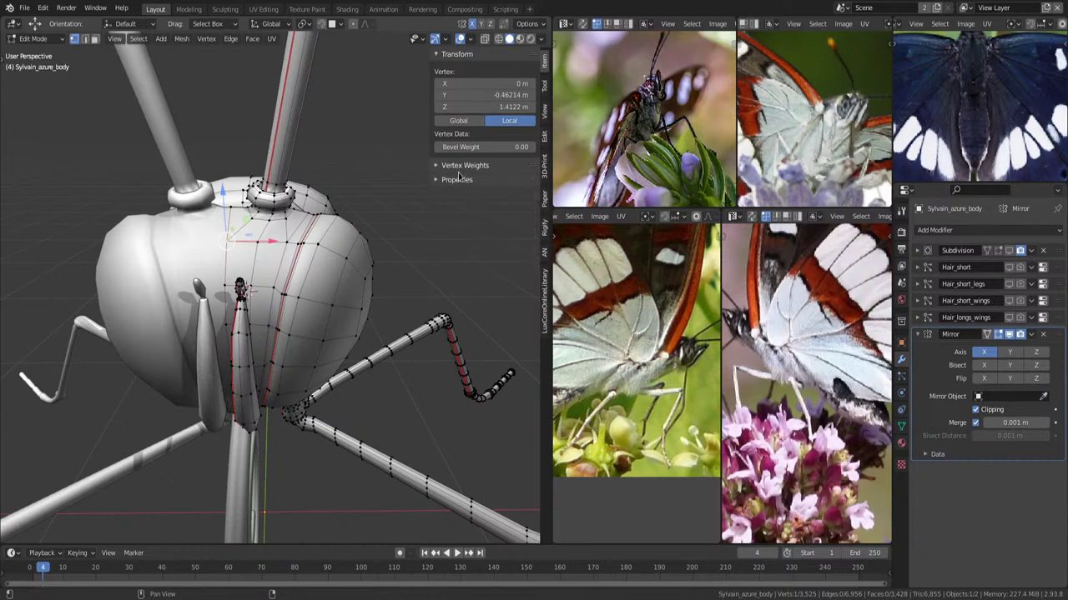
pyautogui.moveTo(407, 362); pyautogui.dragTo(300, 267, button='middle')
# Drag a vertex at the top of the head onto the mirror centre line.
pyautogui.scroll(3, 292, 267)
pyautogui.click(285, 273)
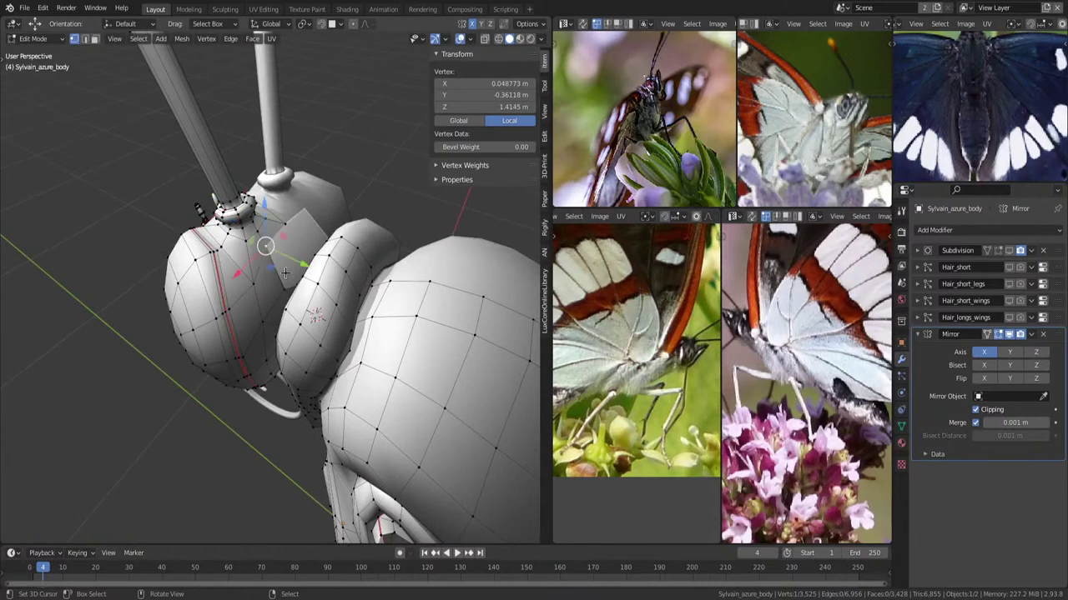
pyautogui.moveTo(239, 268); pyautogui.dragTo(255, 263)
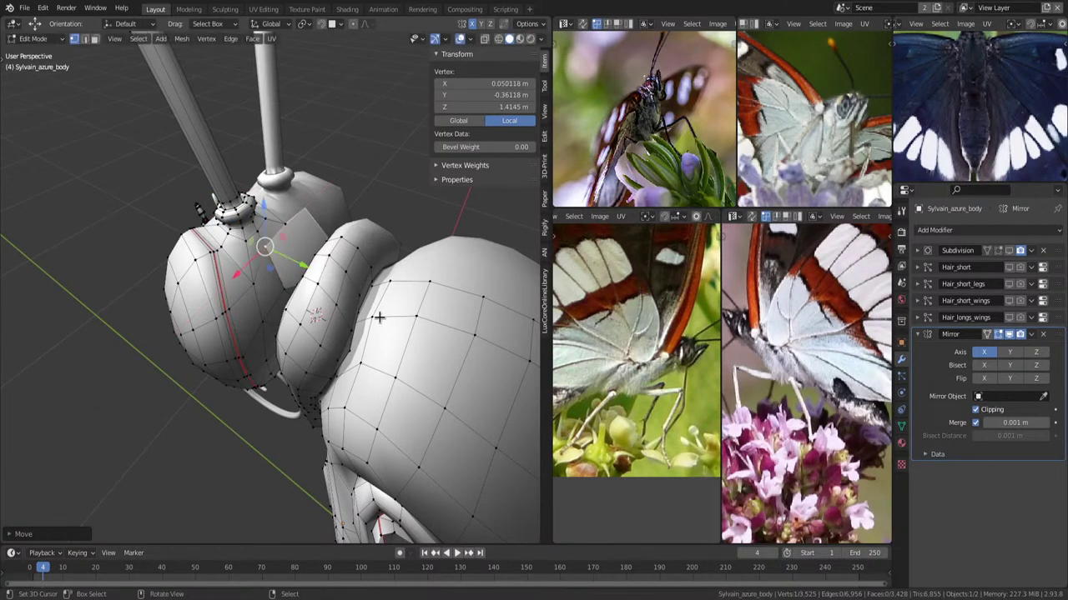
pyautogui.moveTo(372, 310); pyautogui.dragTo(243, 279, button='middle')
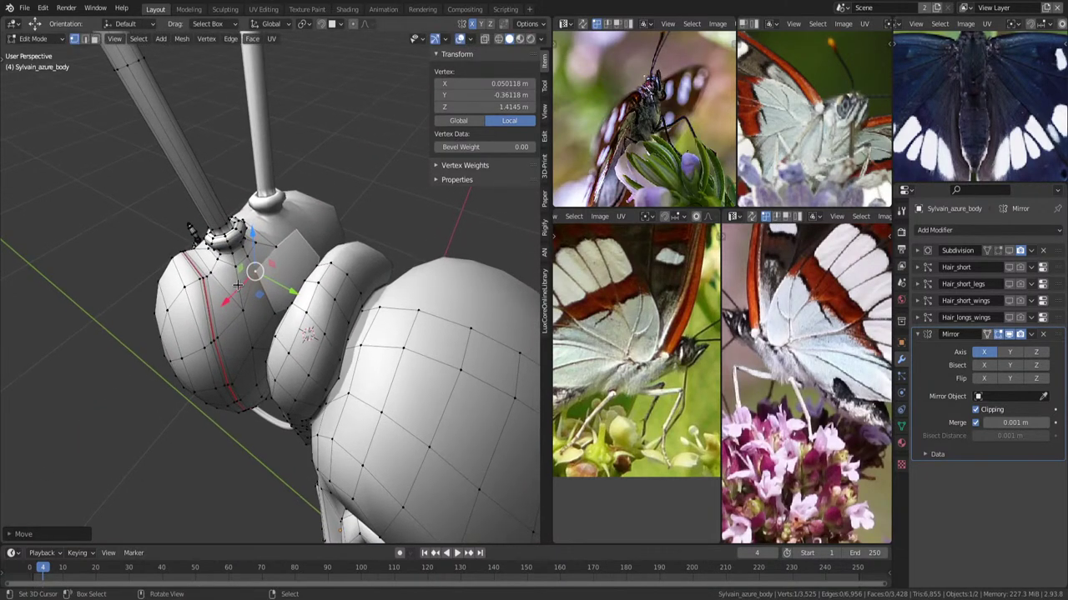
pyautogui.moveTo(238, 285); pyautogui.dragTo(398, 295)
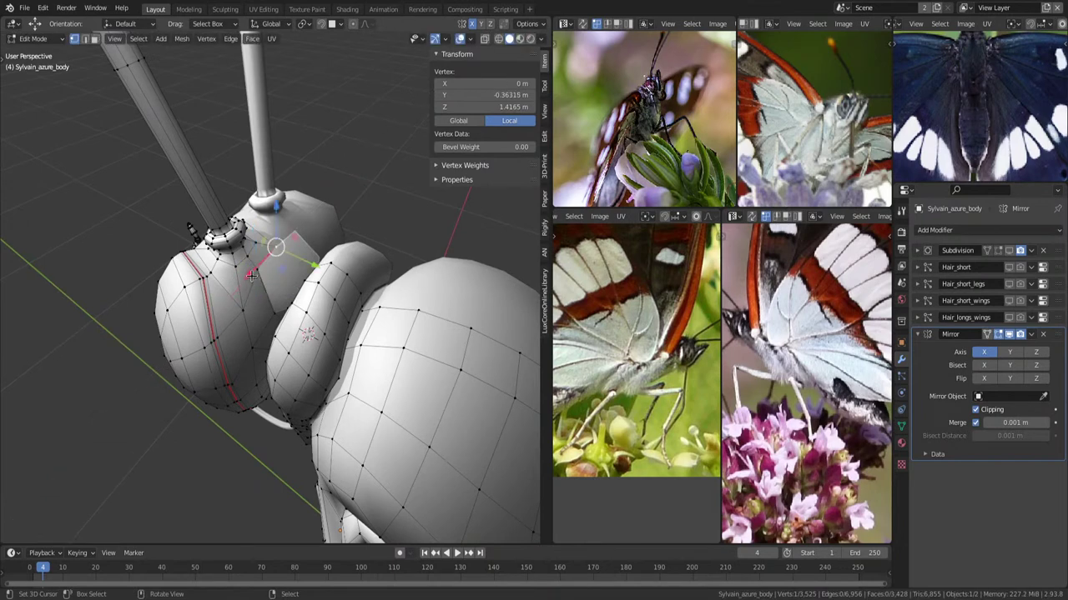
pyautogui.moveTo(256, 268); pyautogui.dragTo(331, 274)
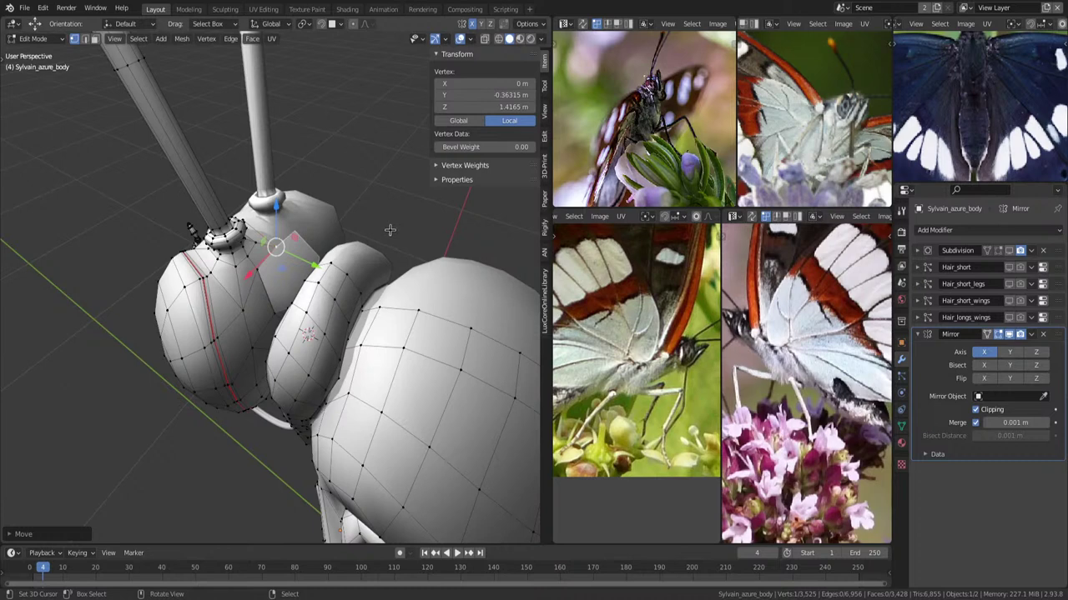
# Look through the snapping options and search the operators for 'autos' without applying anything.
pyautogui.click(334, 25)
pyautogui.press('t')
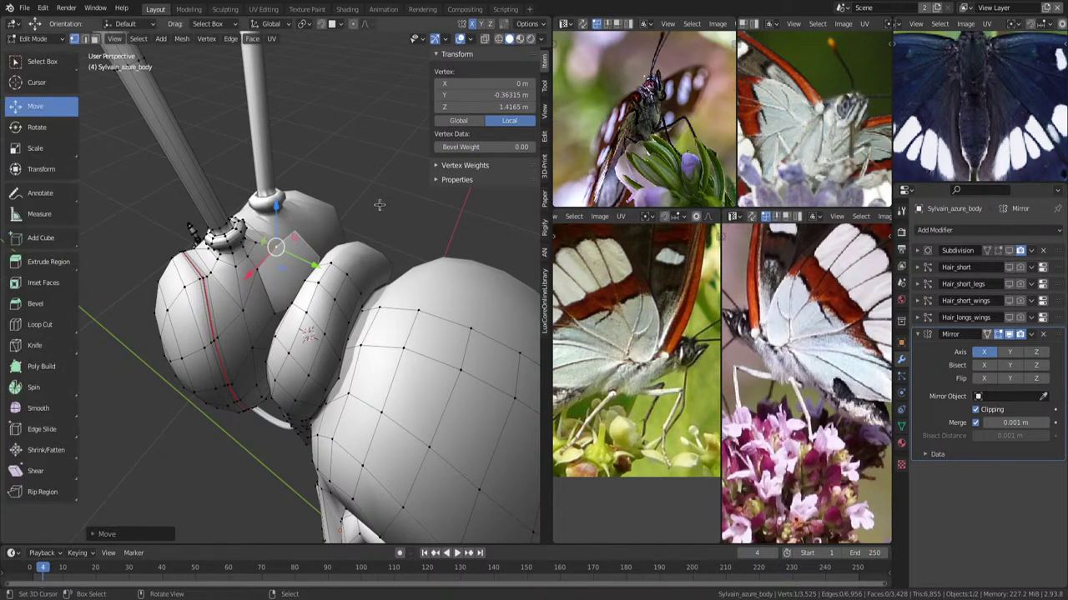
pyautogui.press('t')
pyautogui.press('F3')
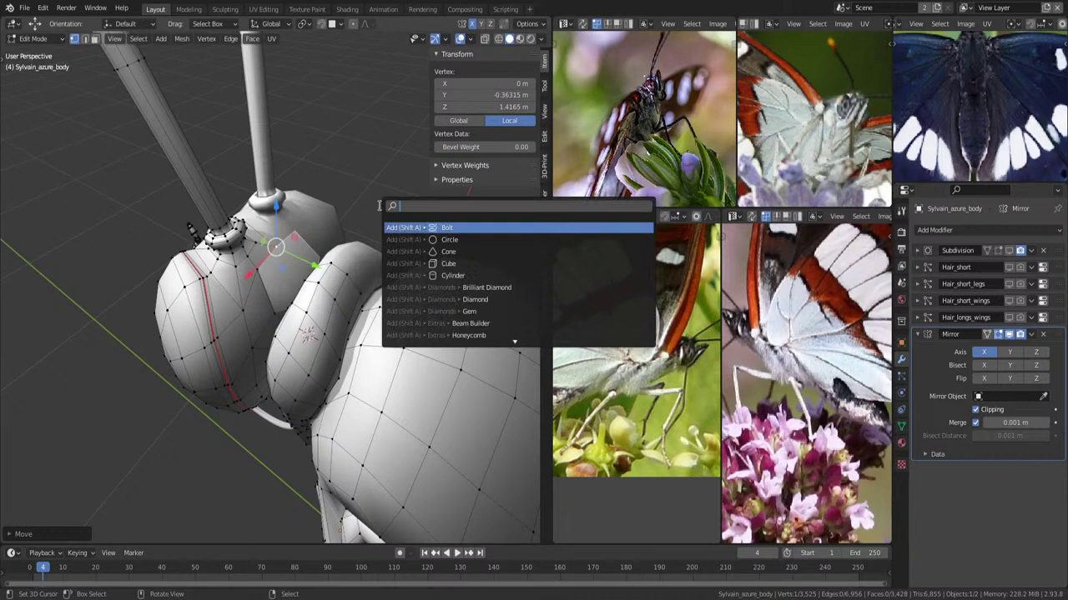
pyautogui.write('auto')
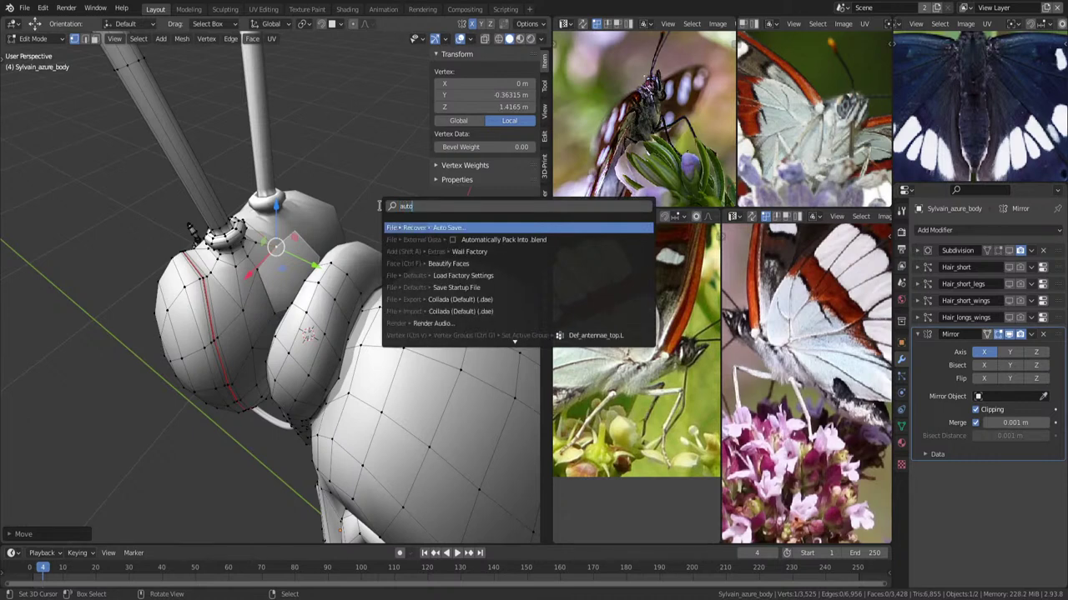
pyautogui.write('s')
pyautogui.press('BackSpace')
pyautogui.write('sa')
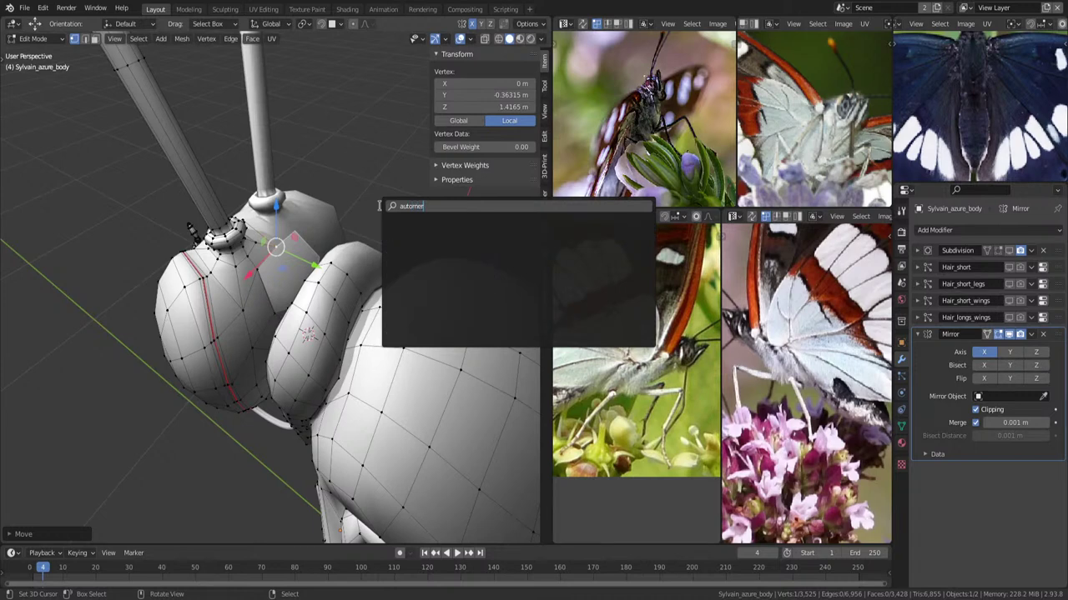
pyautogui.press('BackSpace')
pyautogui.press('BackSpace')
pyautogui.press('Escape')
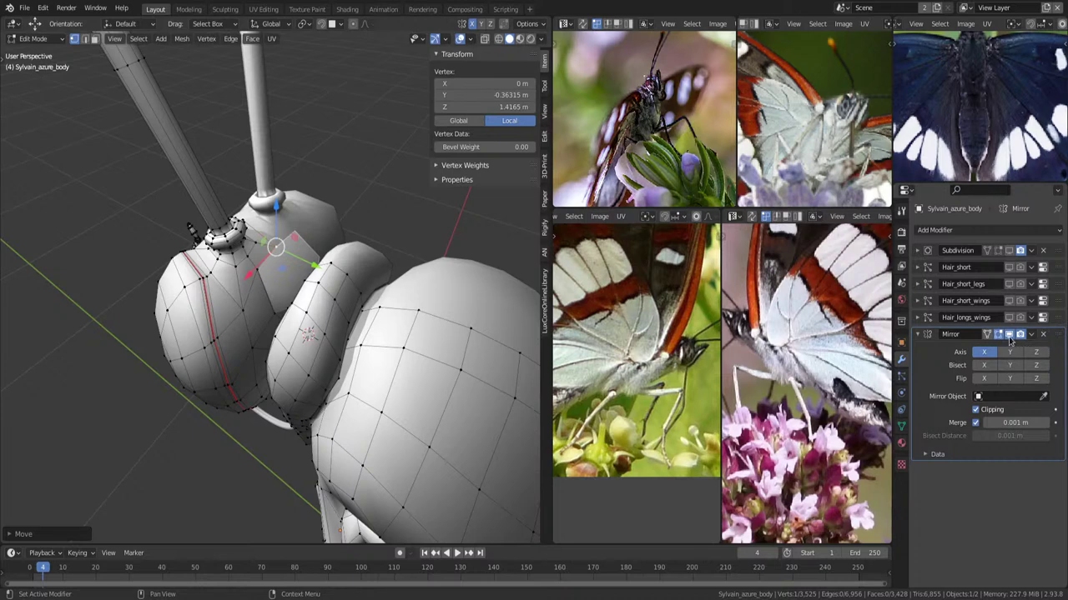
# Toggle the Mirror modifier's Edit Mode display off and back on, checking Options > Mirror.
pyautogui.click(1009, 333)
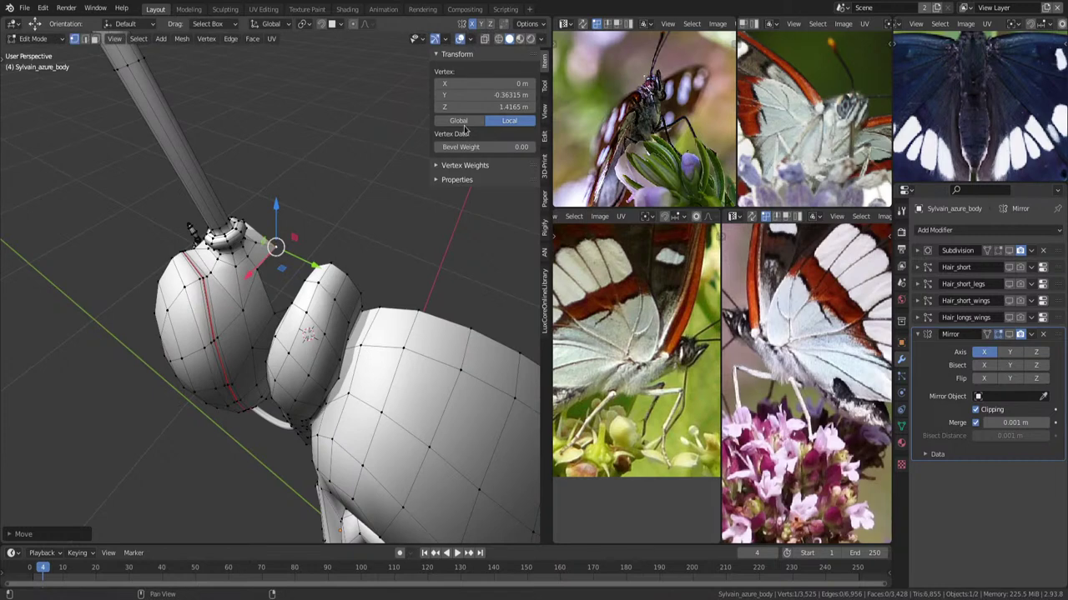
pyautogui.click(537, 26)
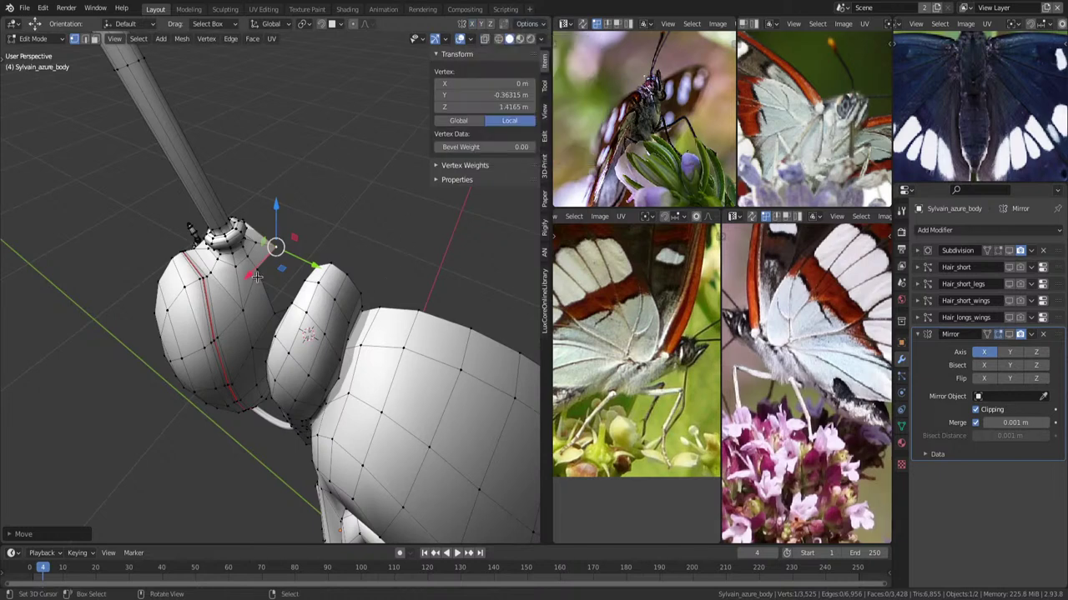
pyautogui.press('g')
pyautogui.press('Escape')
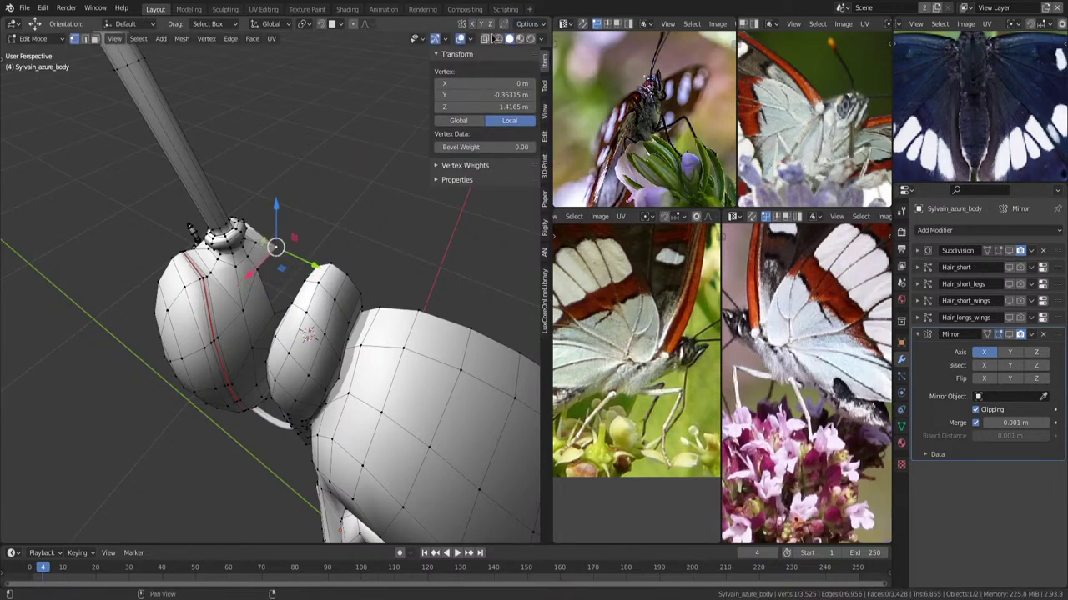
pyautogui.click(539, 25)
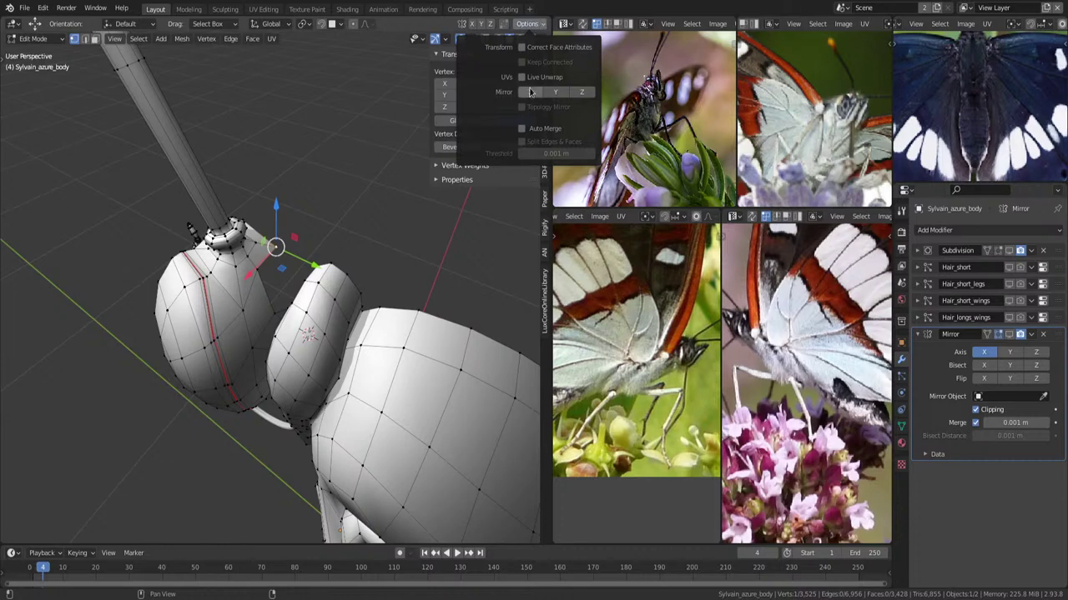
pyautogui.click(1009, 334)
pyautogui.moveTo(283, 334)
pyautogui.mouseDown(button='middle')
pyautogui.moveTo(260, 317)
pyautogui.moveTo(349, 288)
pyautogui.moveTo(254, 317)
pyautogui.mouseUp(button='middle')
pyautogui.scroll(-2, 281, 319)
# Select the head's open centre edge loop and turn off Mirror modifier clipping.
pyautogui.scroll(3, 330, 288)
pyautogui.hotkey('alt', 'z')
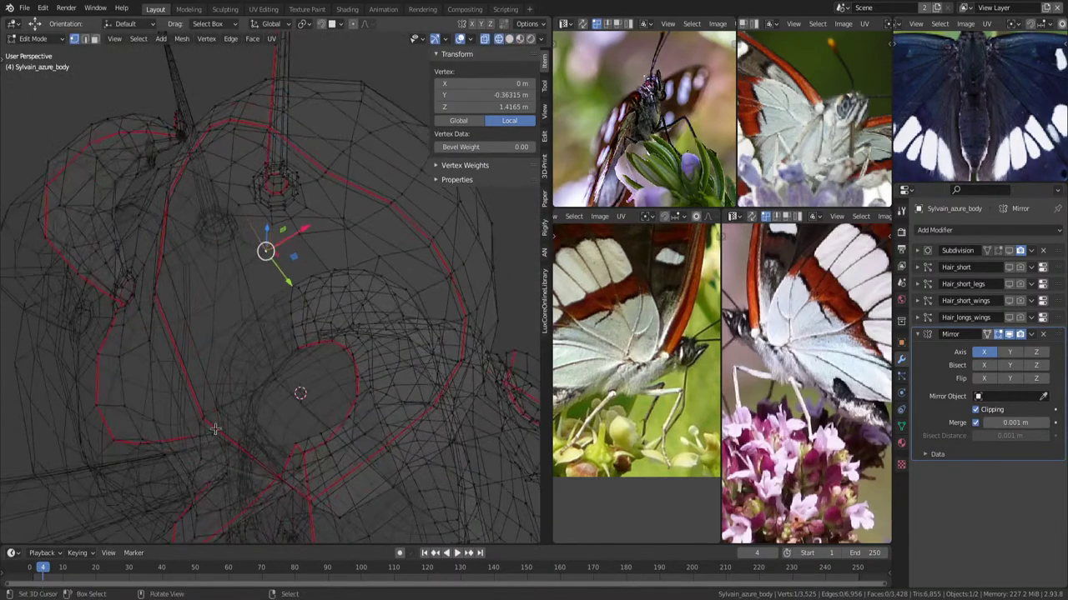
pyautogui.keyDown('ctrl'); pyautogui.click(215, 428); pyautogui.keyUp('ctrl')
pyautogui.moveTo(215, 429)
pyautogui.mouseDown(button='middle')
pyautogui.moveTo(348, 275)
pyautogui.moveTo(298, 428)
pyautogui.mouseUp(button='middle')
pyautogui.hotkey('alt', 'z')
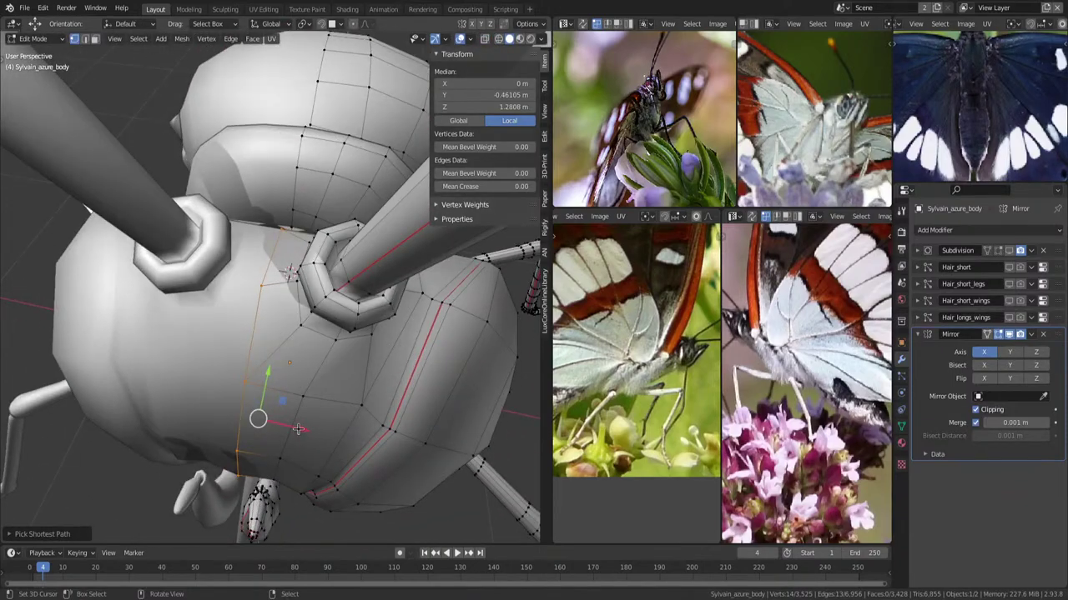
pyautogui.click(298, 428)
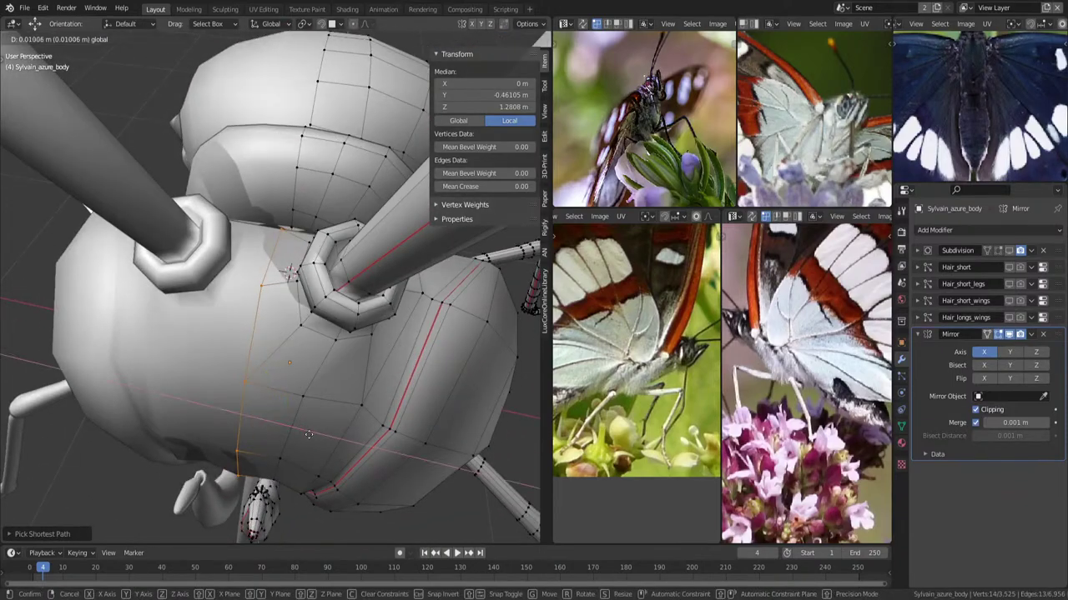
pyautogui.click(529, 24)
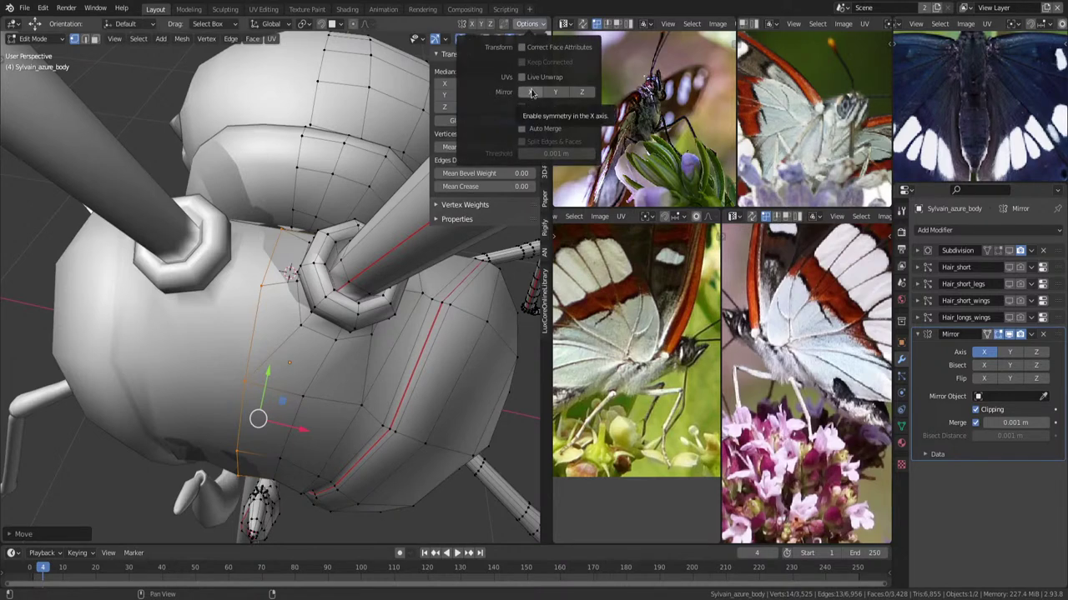
pyautogui.click(988, 410)
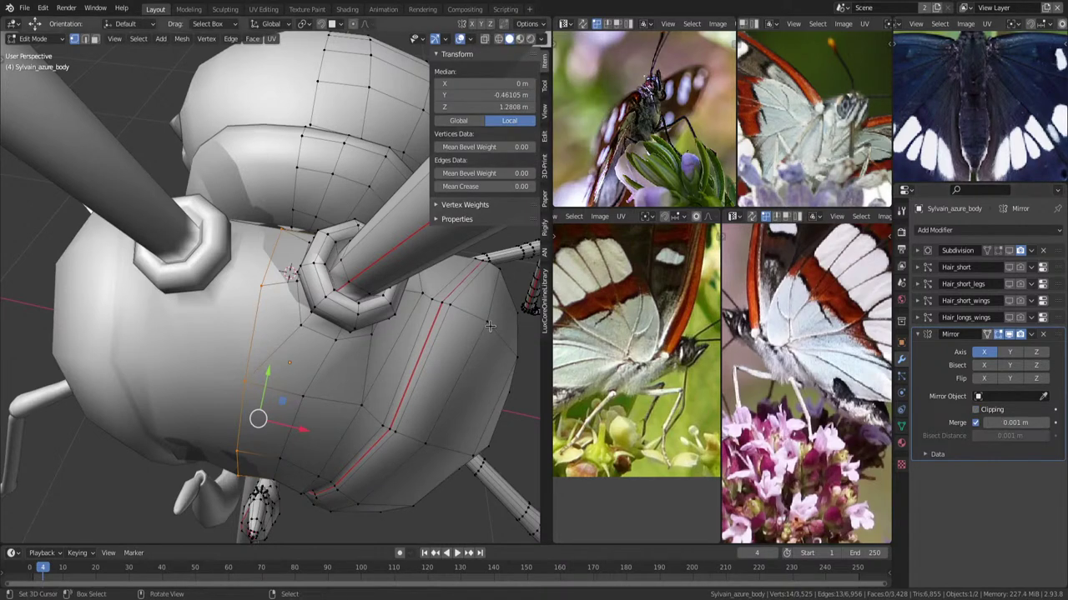
# Shift the edge loop along X and extrude it into a new strip of faces.
pyautogui.moveTo(289, 430); pyautogui.dragTo(297, 434)
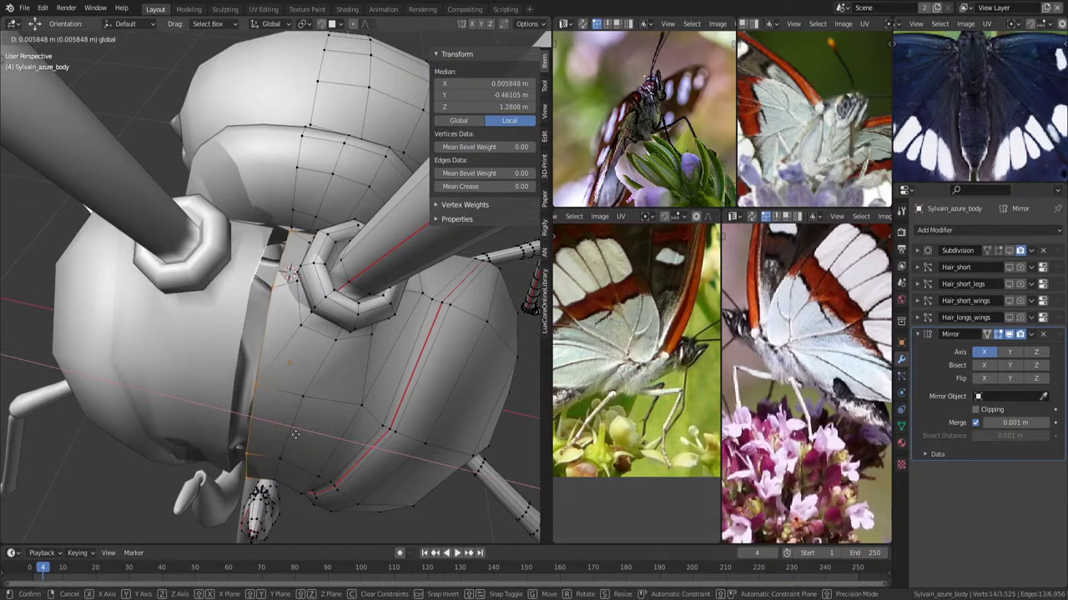
pyautogui.moveTo(353, 388); pyautogui.dragTo(324, 389, button='middle')
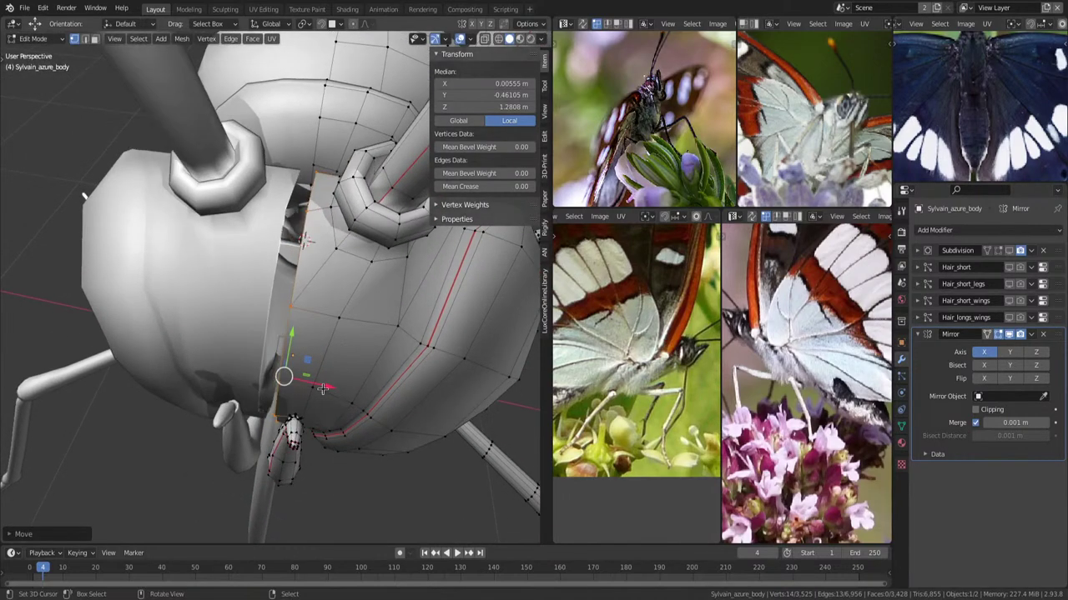
pyautogui.press('g')
pyautogui.click(336, 387)
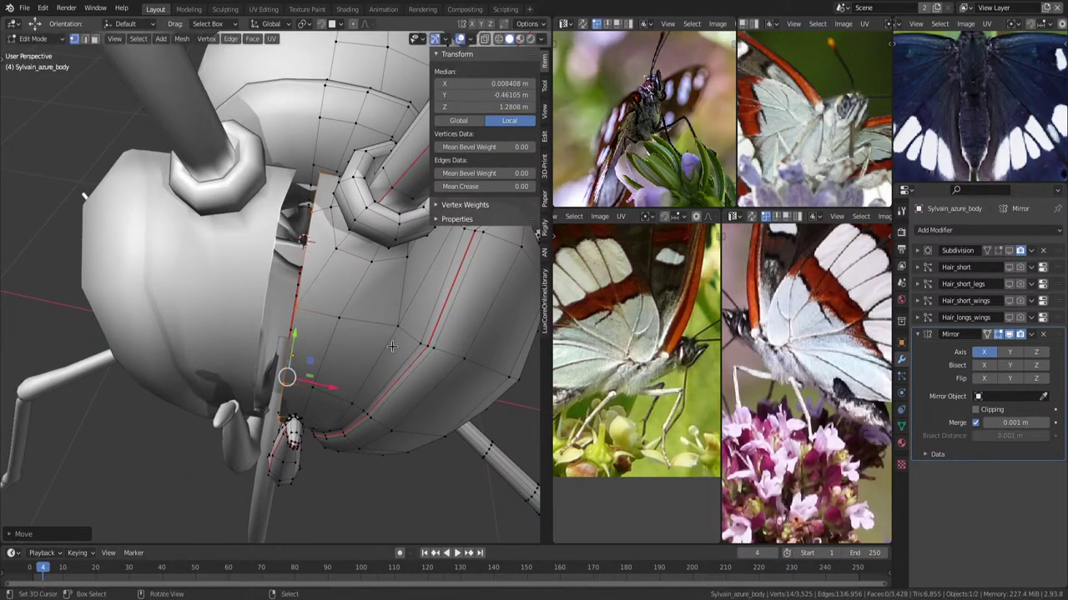
pyautogui.press('e')
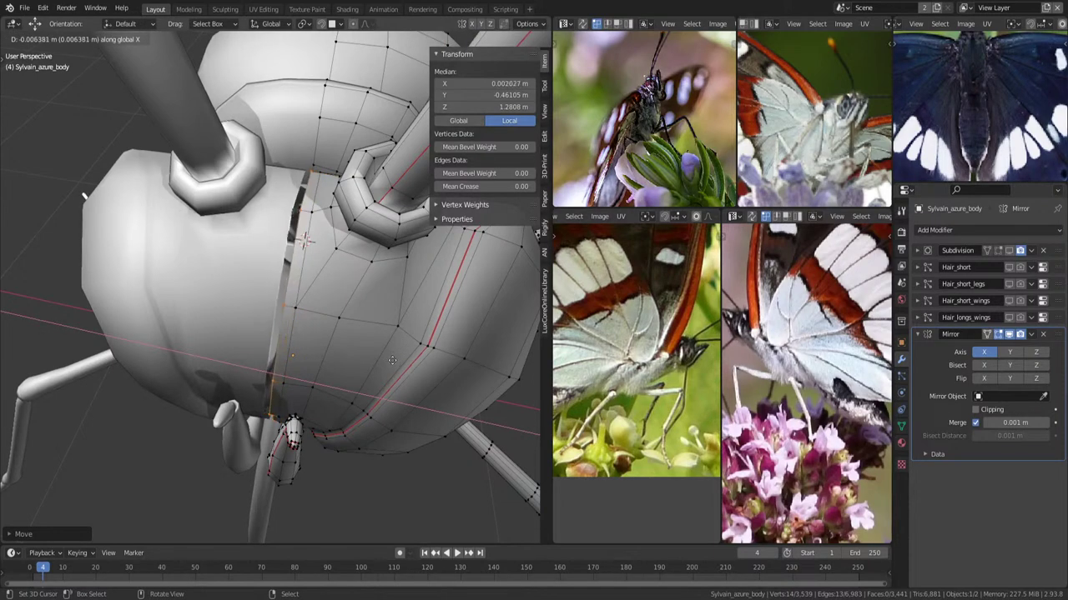
pyautogui.click(393, 347)
# Enable Clipping on the Mirror modifier and inspect the closed centre seam.
pyautogui.click(987, 411)
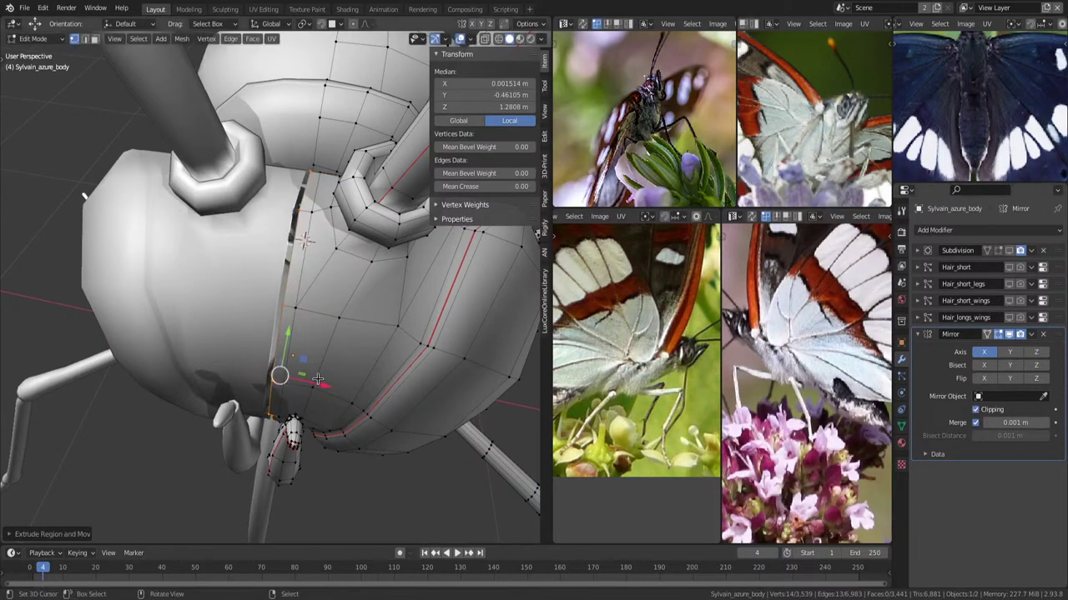
pyautogui.moveTo(317, 380); pyautogui.dragTo(368, 308, button='middle')
pyautogui.hotkey('alt', 'a')
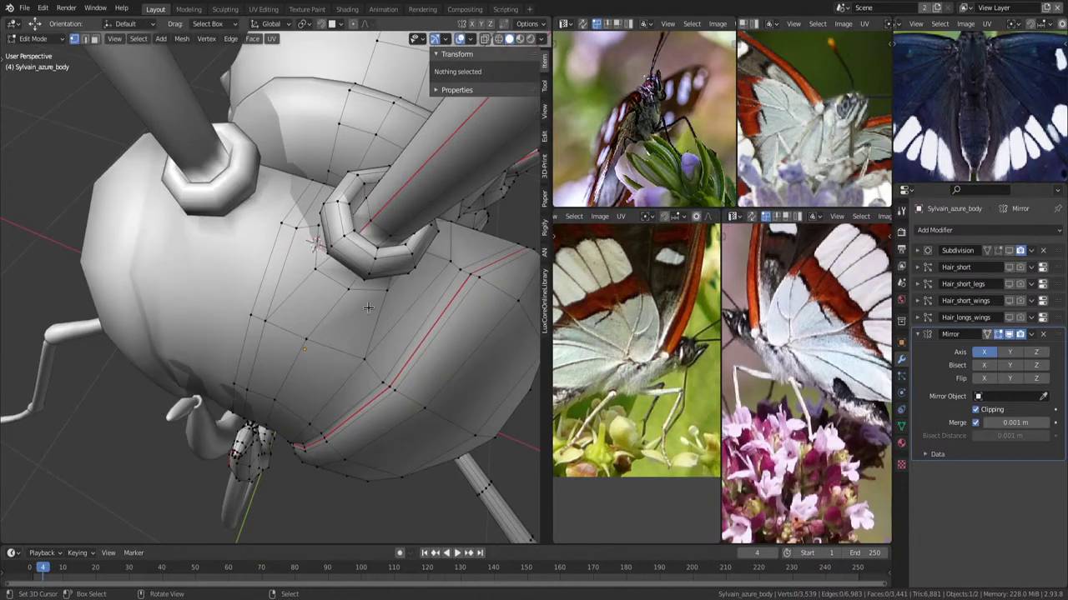
pyautogui.moveTo(371, 255); pyautogui.dragTo(225, 242, button='middle')
# Slide an edge near the palp base into a better position.
pyautogui.click(239, 250)
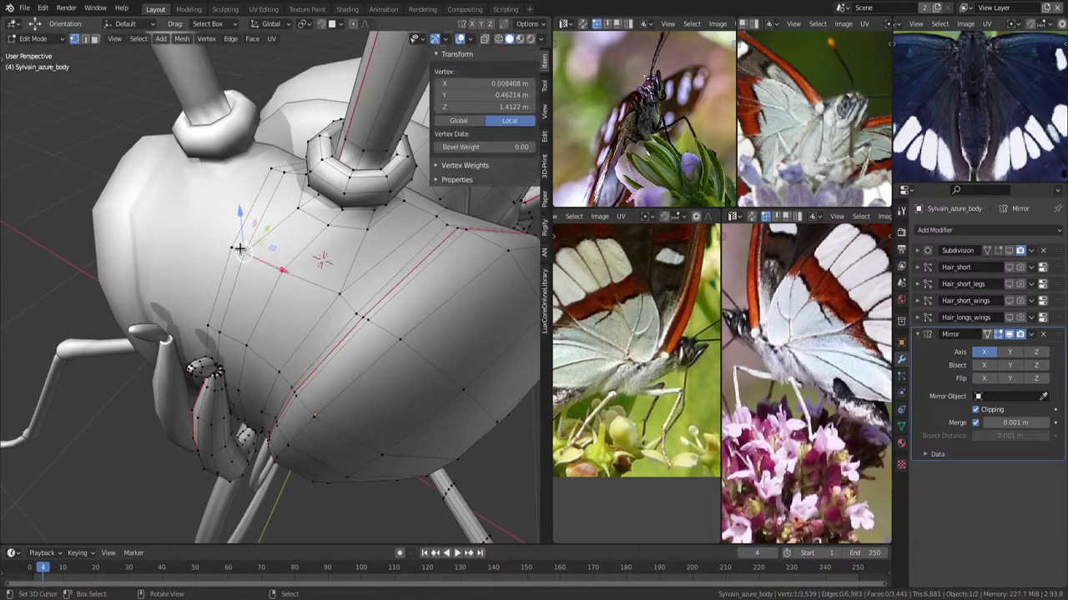
pyautogui.keyDown('shift'); pyautogui.click(239, 251); pyautogui.keyUp('shift')
pyautogui.moveTo(350, 272)
pyautogui.mouseDown(button='middle')
pyautogui.moveTo(332, 264)
pyautogui.moveTo(329, 284)
pyautogui.mouseUp(button='middle')
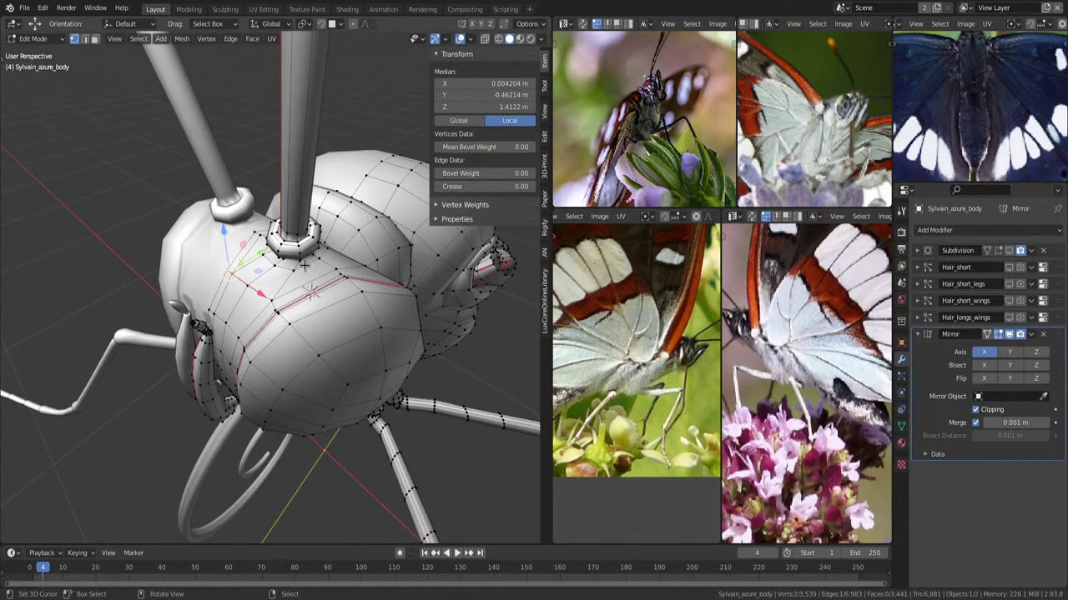
pyautogui.press('g')
pyautogui.press('g')
pyautogui.click(350, 276)
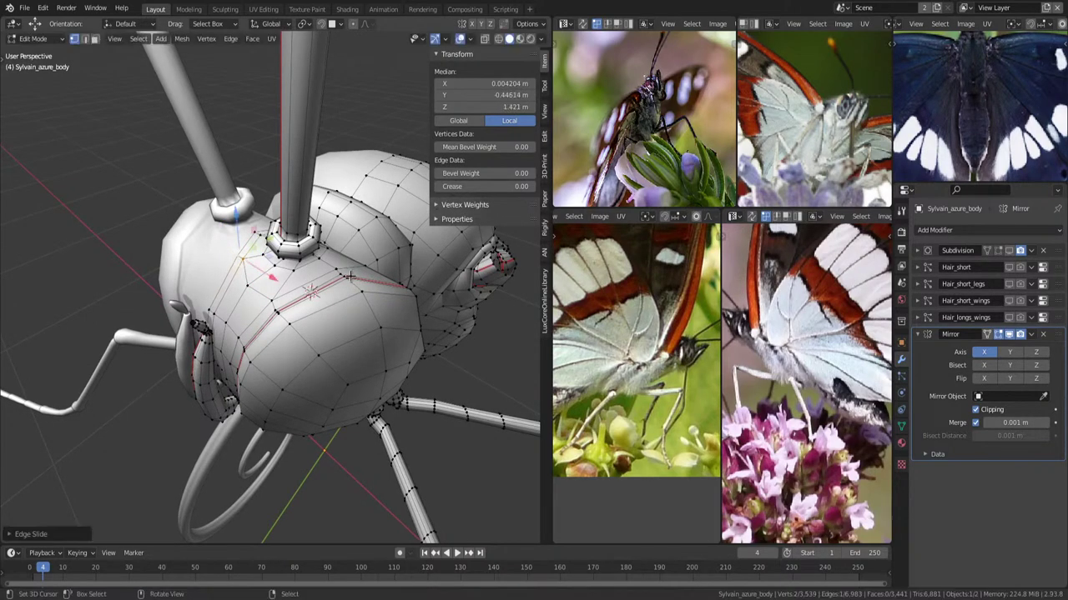
pyautogui.hotkey('alt', 'a')
pyautogui.moveTo(350, 275); pyautogui.dragTo(350, 273, button='middle')
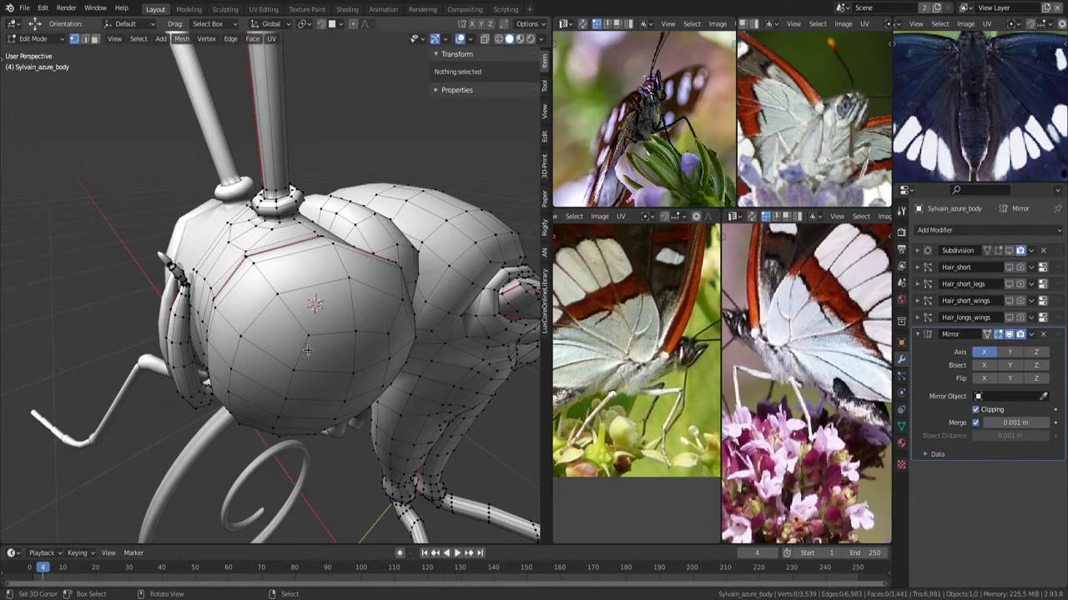
# Add a loop cut around the head and slide it into place.
pyautogui.hotkey('ctrl', 'r')
pyautogui.click(305, 346)
pyautogui.moveTo(306, 345)
pyautogui.mouseDown(button='middle')
pyautogui.moveTo(326, 254)
pyautogui.moveTo(377, 353)
pyautogui.mouseUp(button='middle')
pyautogui.scroll(3, 326, 254)
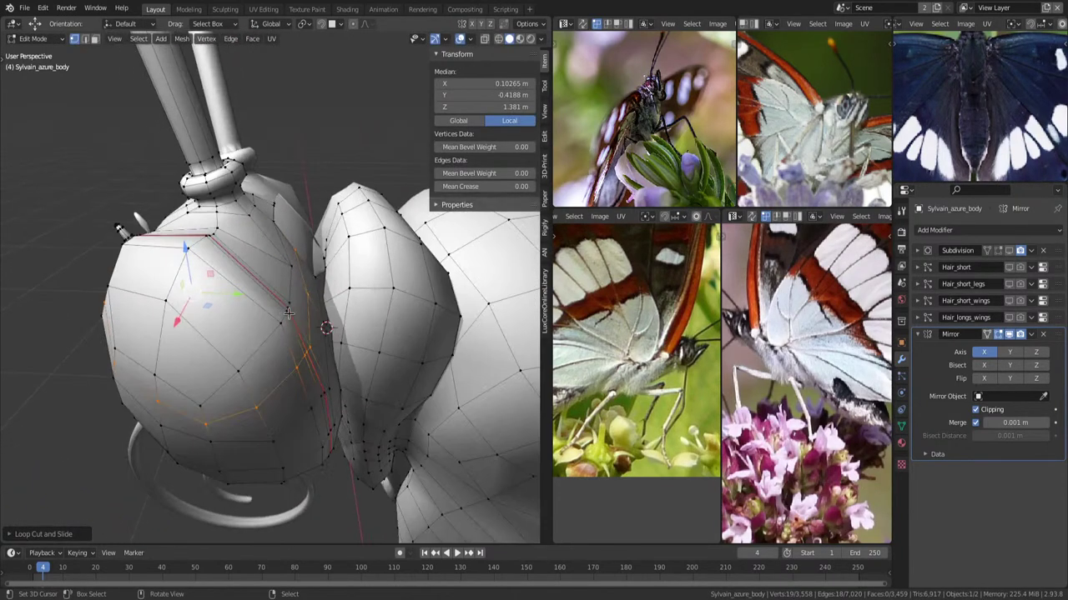
pyautogui.press('g')
pyautogui.press('g')
pyautogui.click(346, 331)
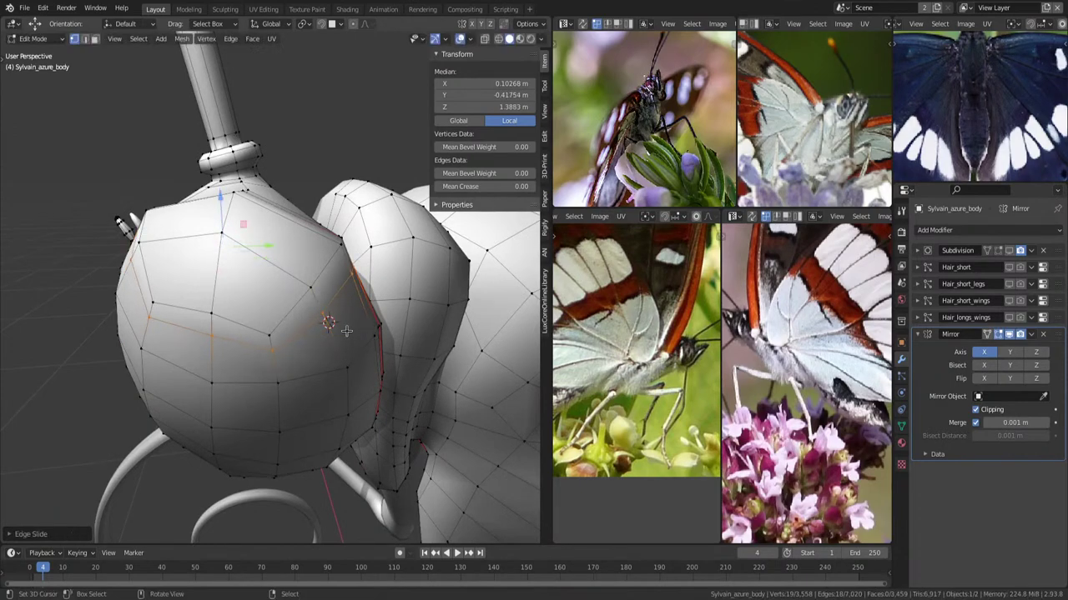
# Smooth a selected face region on the head and scale it down slightly.
pyautogui.click(173, 294)
pyautogui.moveTo(174, 294)
pyautogui.mouseDown(button='middle')
pyautogui.moveTo(327, 305)
pyautogui.moveTo(363, 295)
pyautogui.mouseUp(button='middle')
pyautogui.keyDown('ctrl'); pyautogui.click(327, 305); pyautogui.keyUp('ctrl')
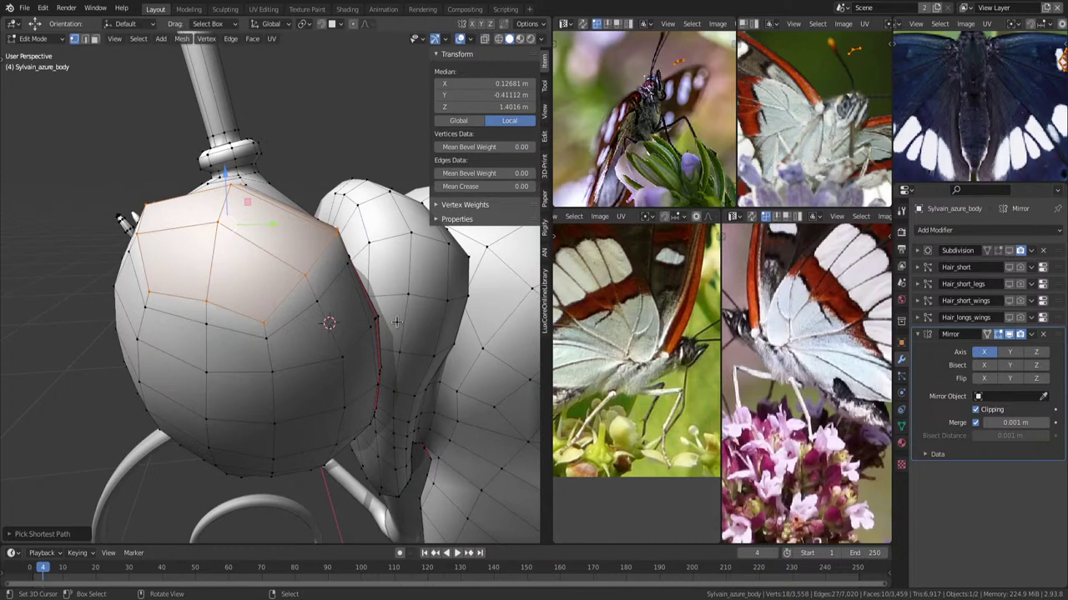
pyautogui.press('q')
pyautogui.click(392, 322)
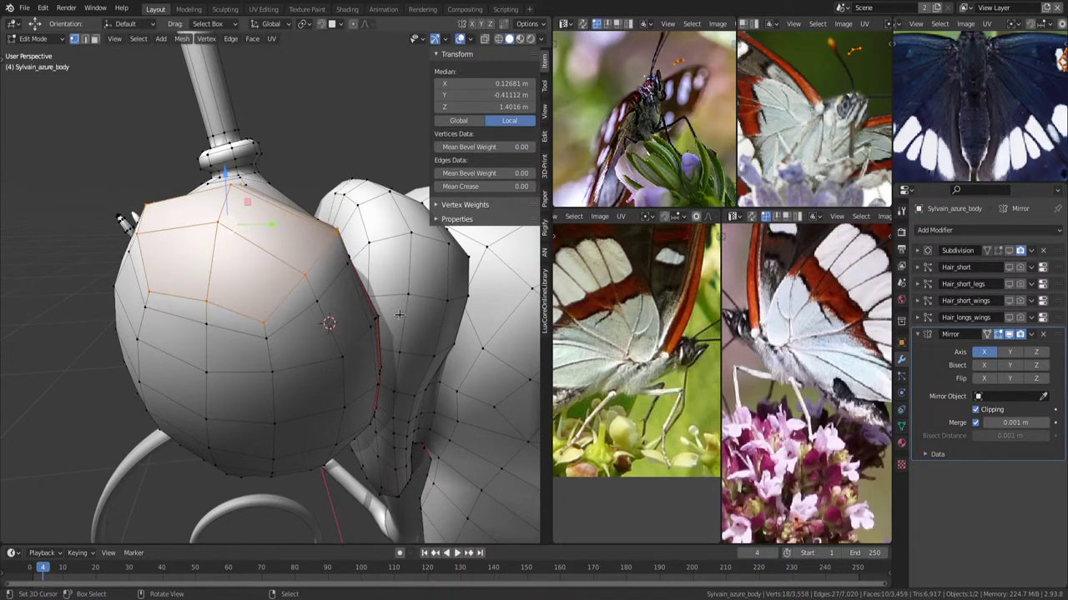
pyautogui.press('s')
pyautogui.hotkey('alt', 'a')
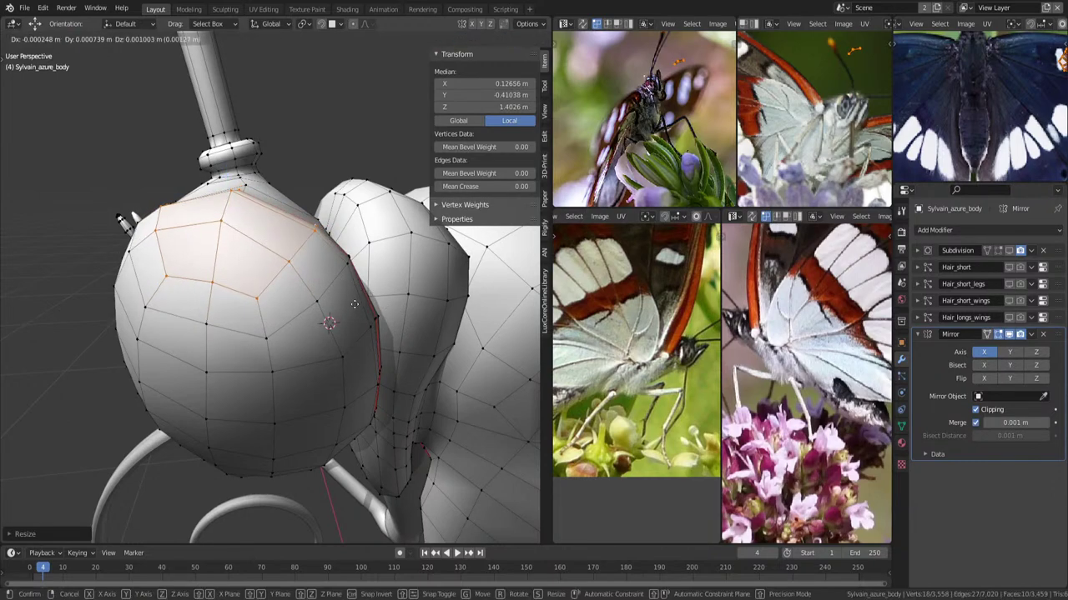
# Vertex-slide a head vertex near the palp base along its edge.
pyautogui.moveTo(369, 304)
pyautogui.mouseDown(button='middle')
pyautogui.moveTo(326, 328)
pyautogui.moveTo(161, 296)
pyautogui.mouseUp(button='middle')
pyautogui.scroll(2, 326, 328)
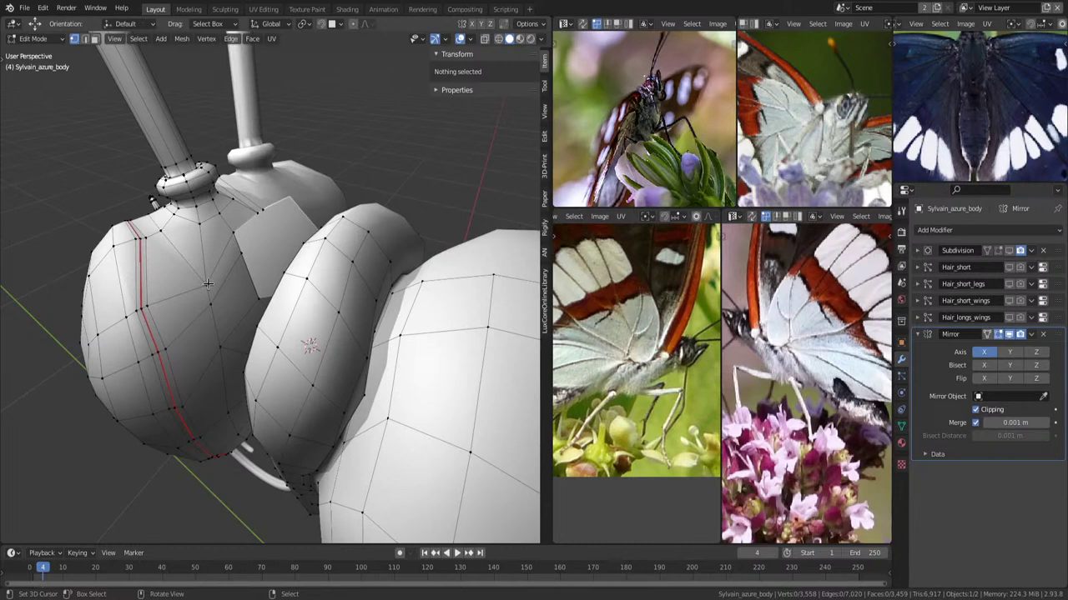
pyautogui.click(207, 284)
pyautogui.hotkey('shift', 'v')
pyautogui.click(218, 278)
pyautogui.hotkey('shift', 'v')
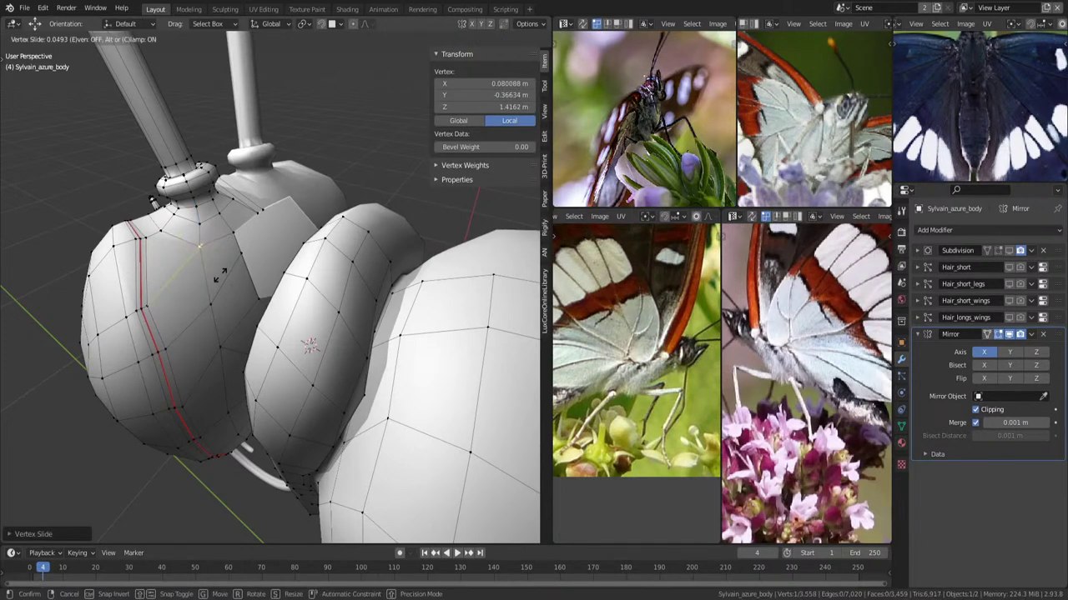
pyautogui.click(223, 277)
# Vertex-slide two more neighbouring head vertices along their edges.
pyautogui.click(200, 288)
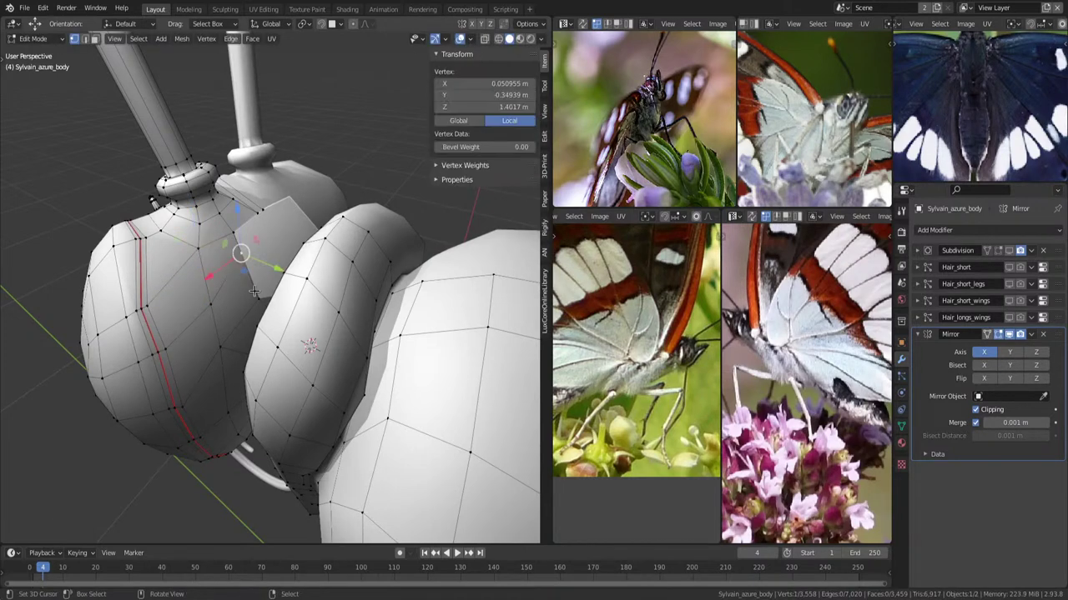
pyautogui.click(247, 265)
pyautogui.hotkey('shift', 'v')
pyautogui.click(261, 288)
pyautogui.click(261, 288)
pyautogui.moveTo(265, 323); pyautogui.dragTo(279, 316, button='middle')
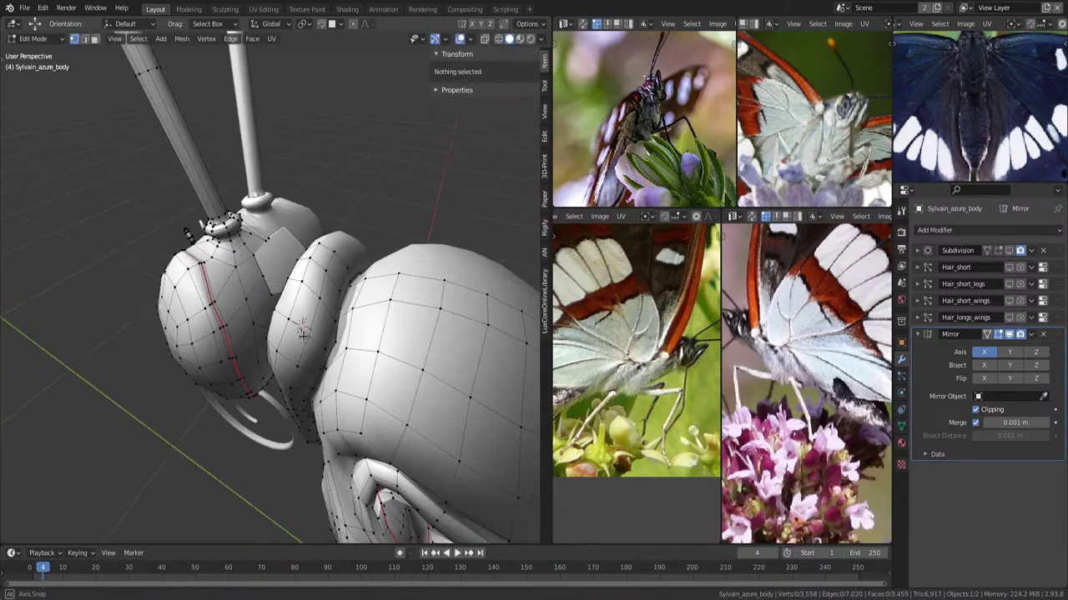
pyautogui.click(276, 301)
pyautogui.hotkey('shift', 'v')
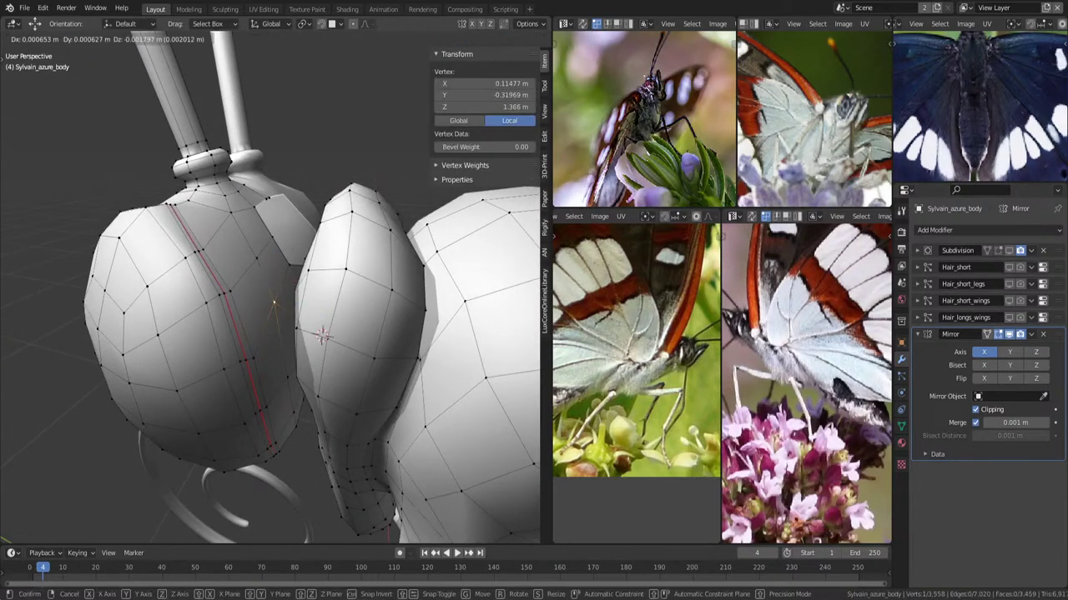
pyautogui.click(288, 316)
pyautogui.click(283, 313)
pyautogui.moveTo(283, 313)
pyautogui.mouseDown(button='middle')
pyautogui.moveTo(338, 309)
pyautogui.moveTo(215, 321)
pyautogui.mouseUp(button='middle')
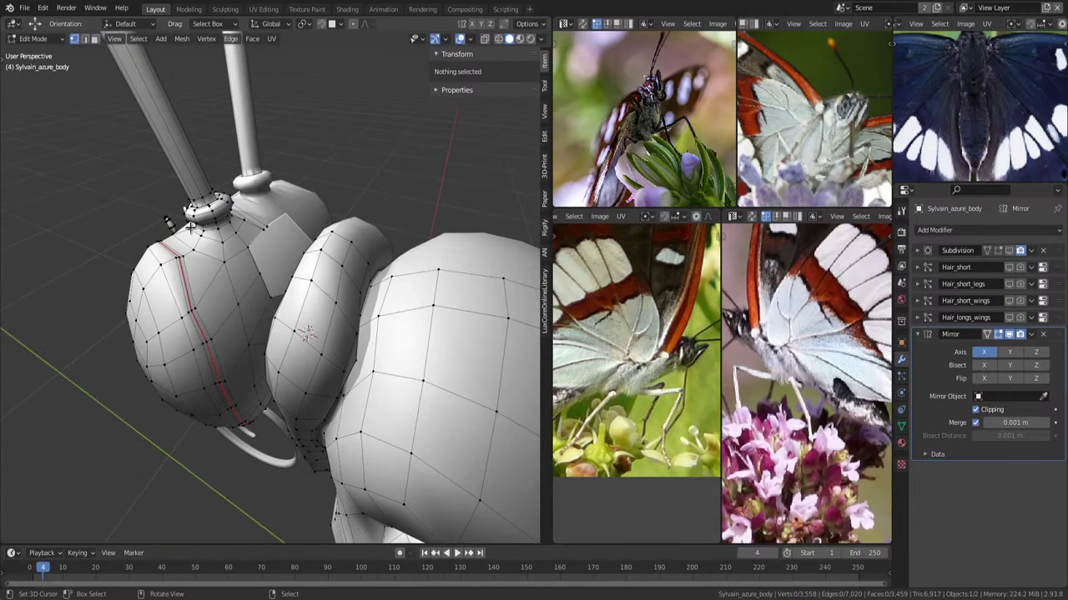
# Move a seam vertex near the palp base onto X = 0 with G X.
pyautogui.moveTo(190, 227); pyautogui.dragTo(242, 235, button='middle')
pyautogui.scroll(5, 261, 240)
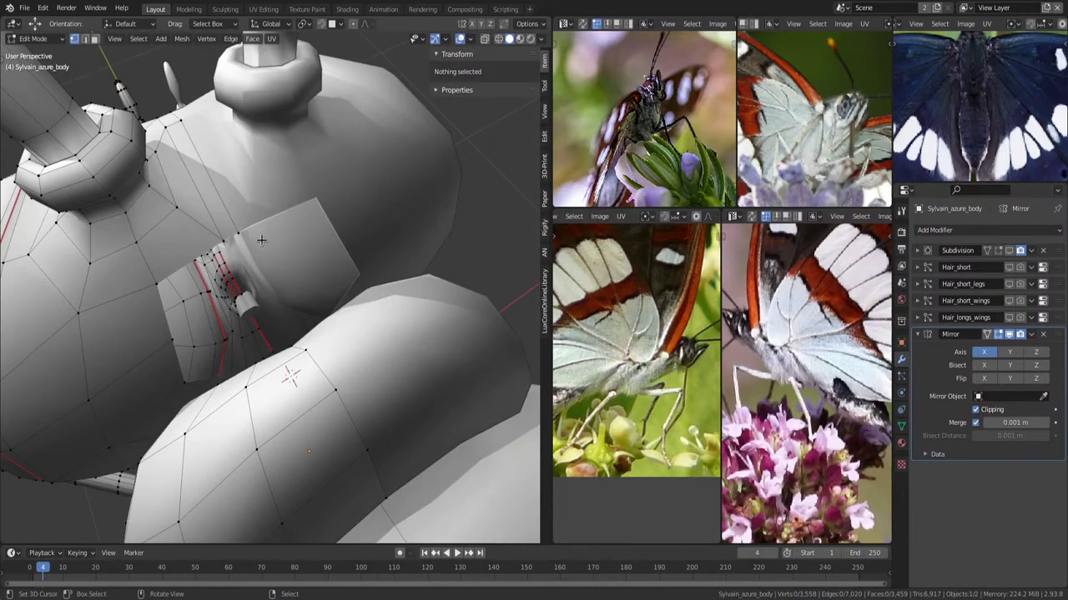
pyautogui.click(216, 232)
pyautogui.click(167, 198)
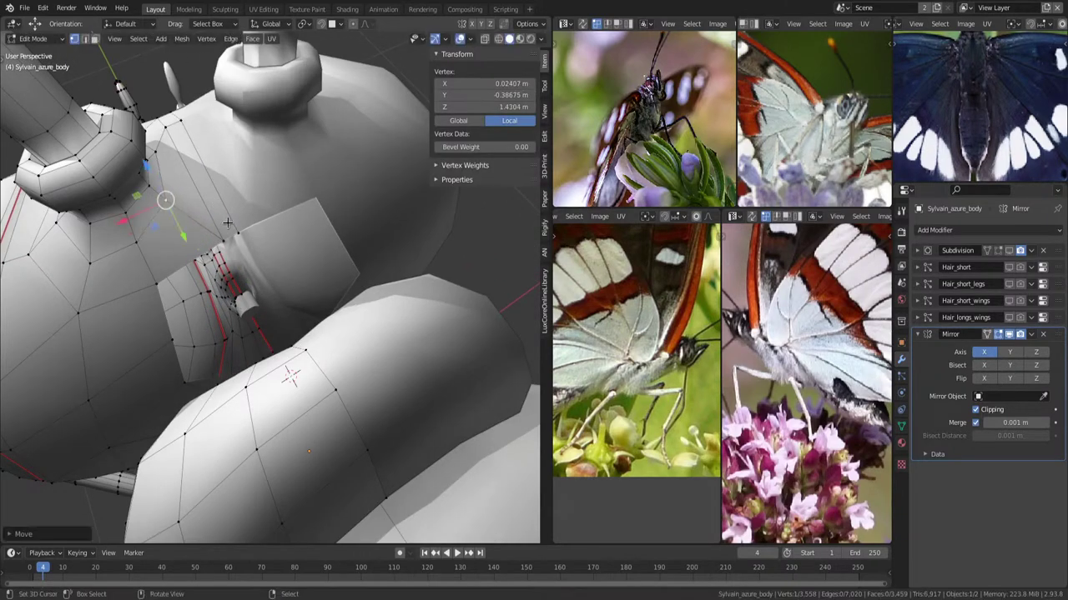
pyautogui.moveTo(264, 220)
pyautogui.mouseDown(button='middle')
pyautogui.moveTo(324, 192)
pyautogui.moveTo(275, 213)
pyautogui.mouseUp(button='middle')
pyautogui.press('g')
pyautogui.press('x')
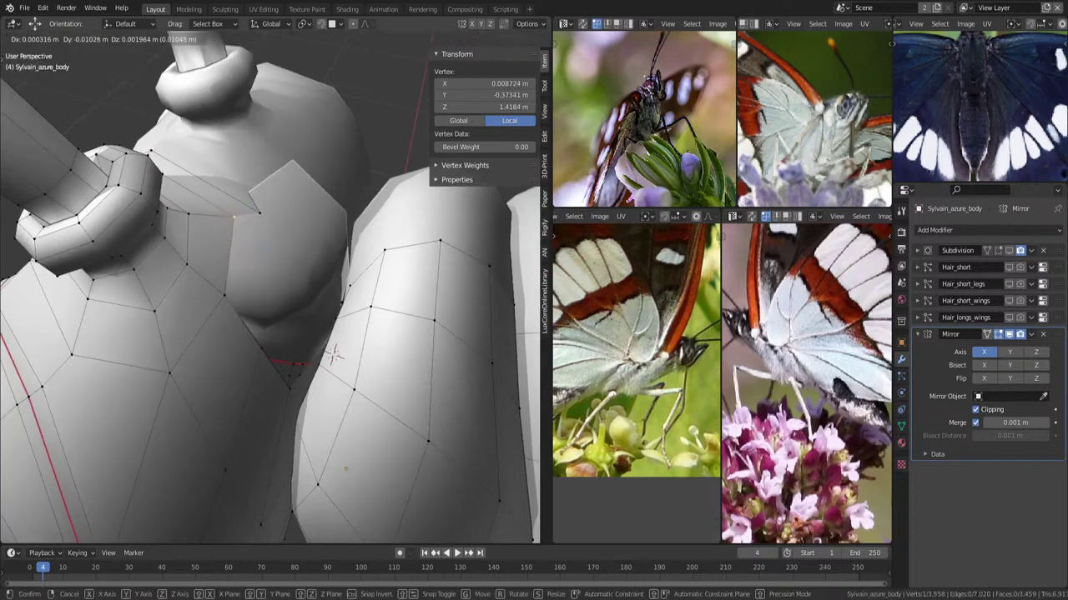
pyautogui.click(280, 208)
pyautogui.hotkey('alt', 'a')
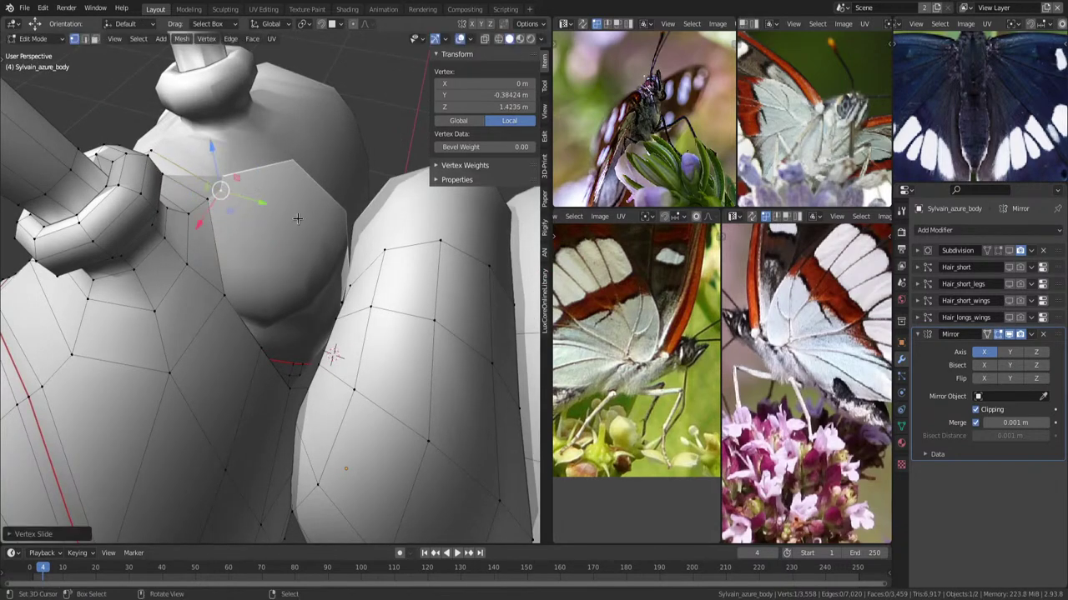
# Try filling a face at the head seam, then undo it.
pyautogui.moveTo(245, 184); pyautogui.dragTo(226, 212, button='middle')
pyautogui.click(212, 159)
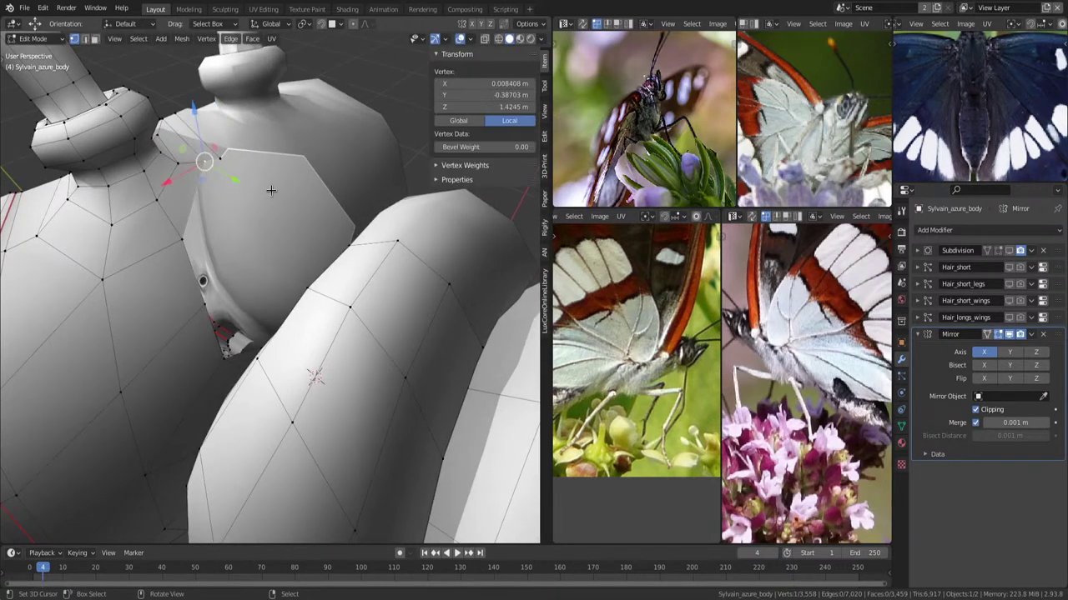
pyautogui.press('f')
pyautogui.hotkey('ctrl', 'z')
# Move a seam vertex under the head vertically along Z.
pyautogui.moveTo(192, 241)
pyautogui.mouseDown(button='middle')
pyautogui.moveTo(316, 183)
pyautogui.moveTo(301, 228)
pyautogui.moveTo(338, 251)
pyautogui.moveTo(251, 237)
pyautogui.moveTo(255, 223)
pyautogui.mouseUp(button='middle')
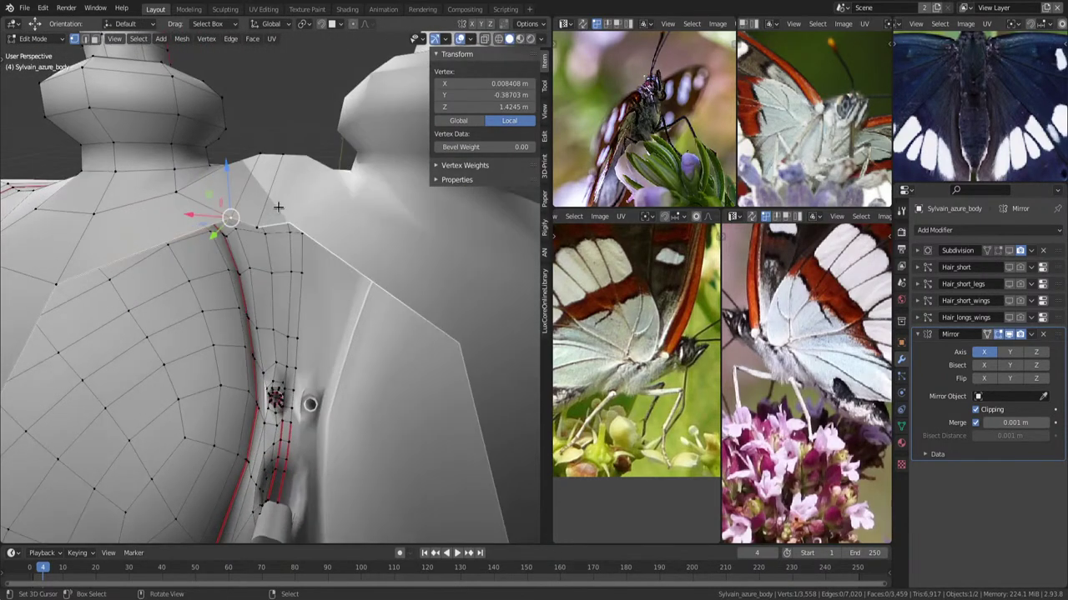
pyautogui.keyDown('shift'); pyautogui.click(255, 223); pyautogui.keyUp('shift')
pyautogui.click(260, 154)
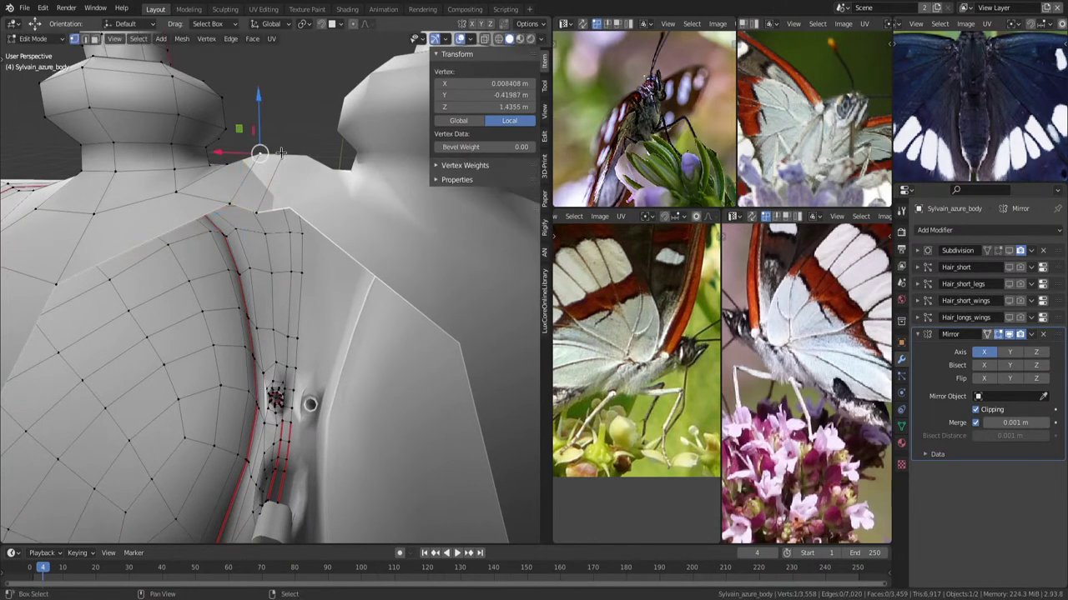
pyautogui.press('g')
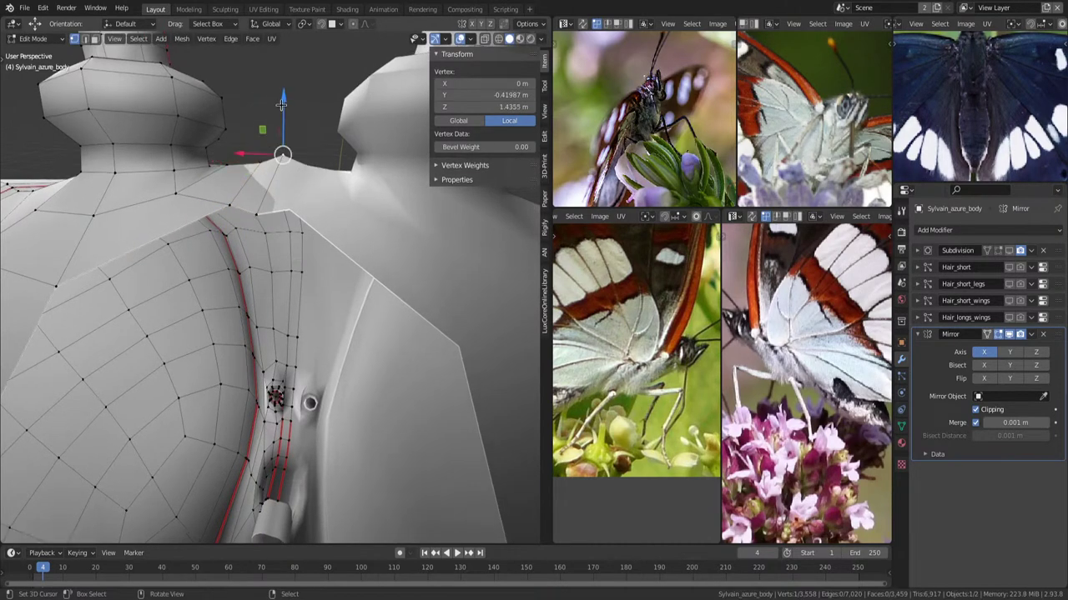
pyautogui.press('z')
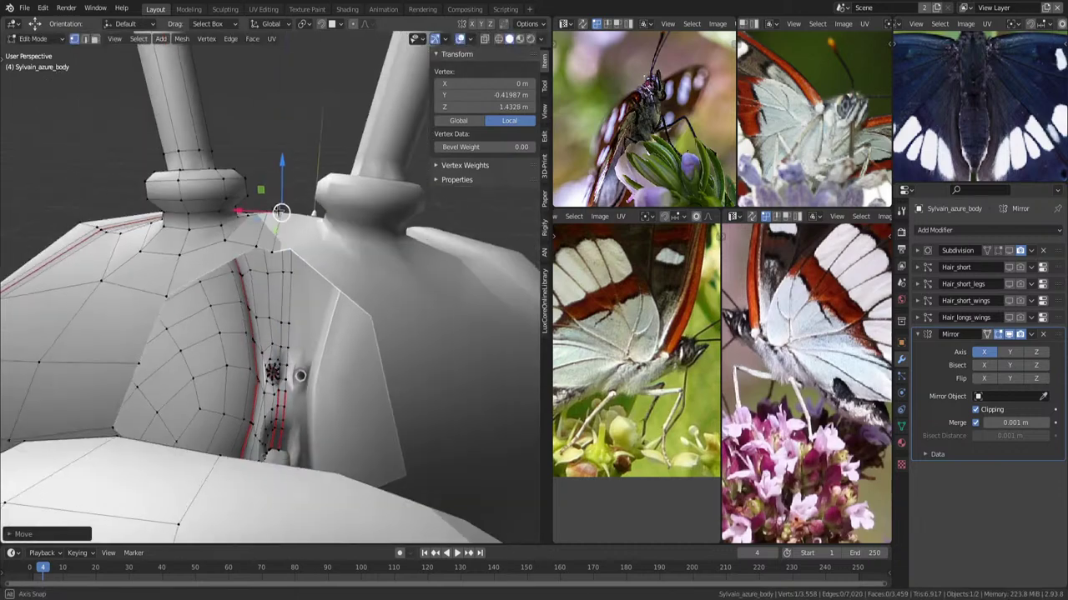
pyautogui.click(272, 195)
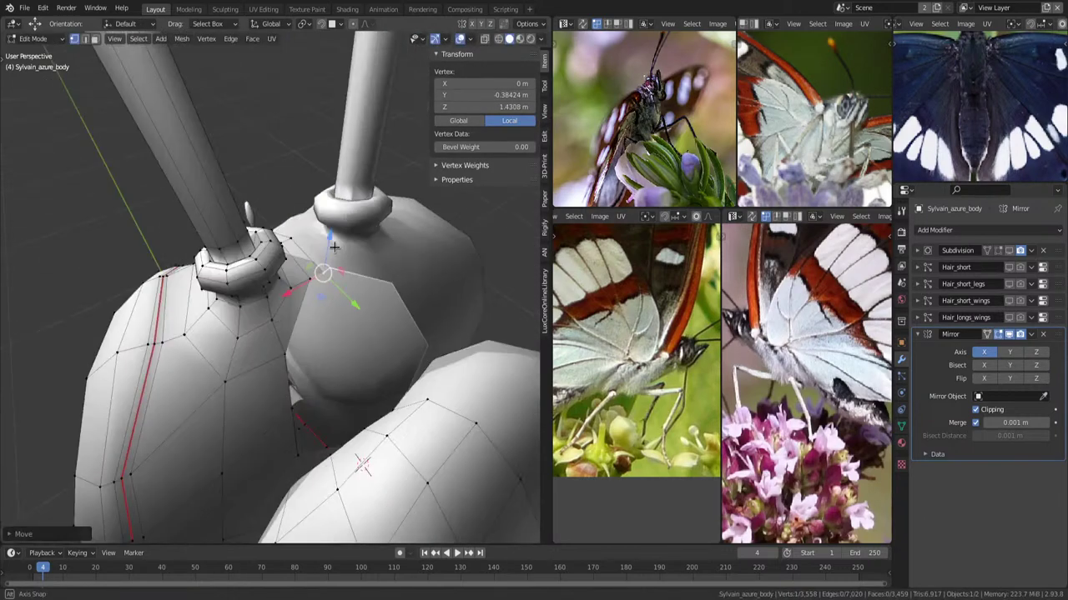
pyautogui.moveTo(272, 194)
pyautogui.mouseDown(button='middle')
pyautogui.moveTo(413, 296)
pyautogui.moveTo(281, 235)
pyautogui.mouseUp(button='middle')
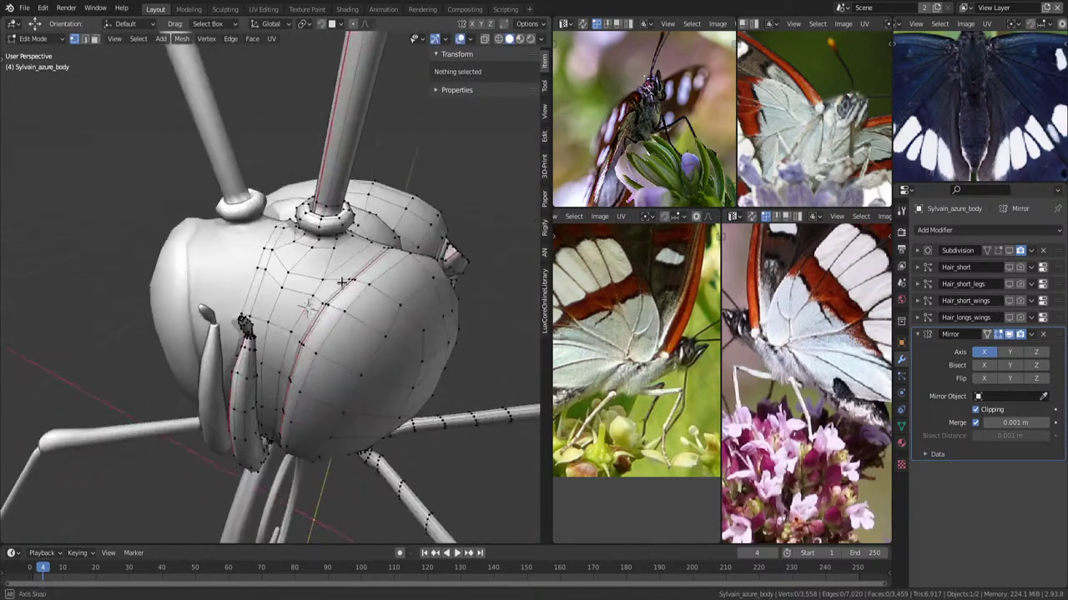
# Smooth a grown vertex patch beside the palp and inflate it slightly with Alt+S.
pyautogui.click(281, 234)
pyautogui.press('ctrl+KP_Add')
pyautogui.press('ctrl+KP_Add')
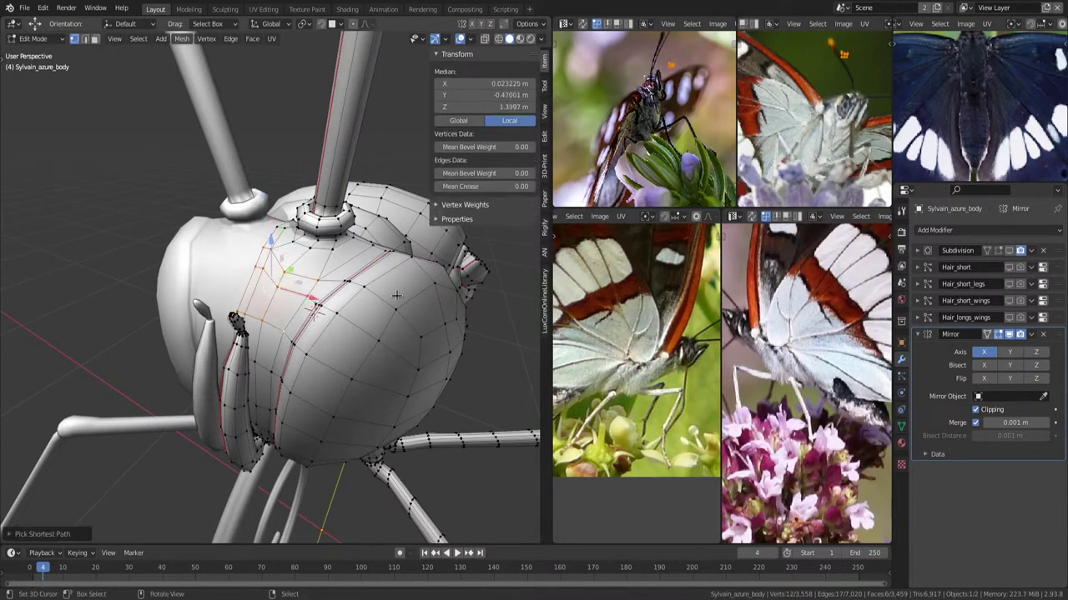
pyautogui.rightClick(397, 299)
pyautogui.click(399, 297)
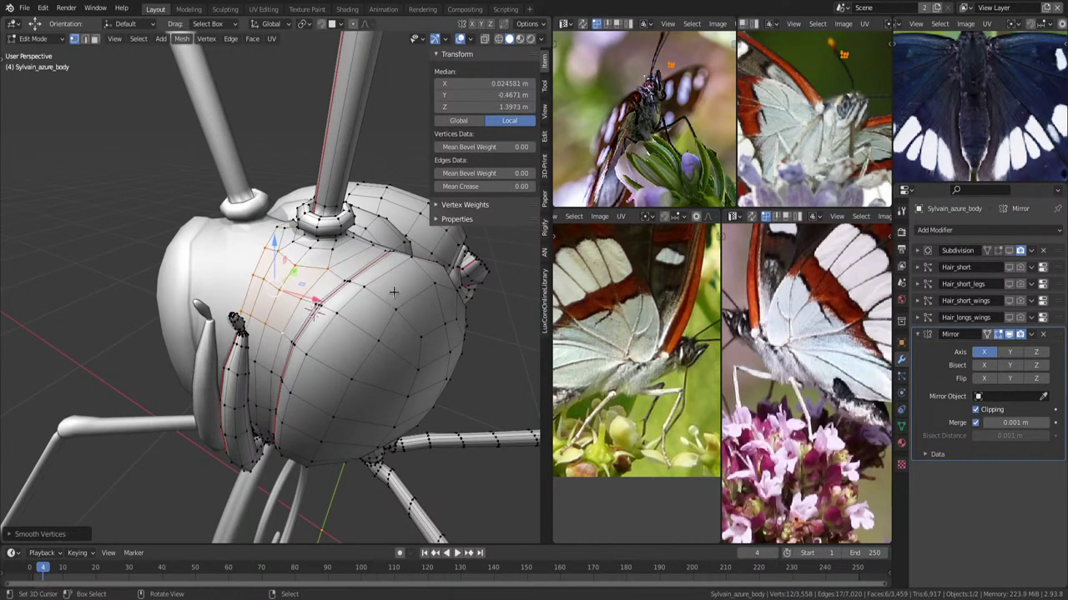
pyautogui.moveTo(395, 290); pyautogui.dragTo(367, 296, button='middle')
pyautogui.hotkey('alt', 's')
pyautogui.click(363, 300)
pyautogui.hotkey('alt', 'a')
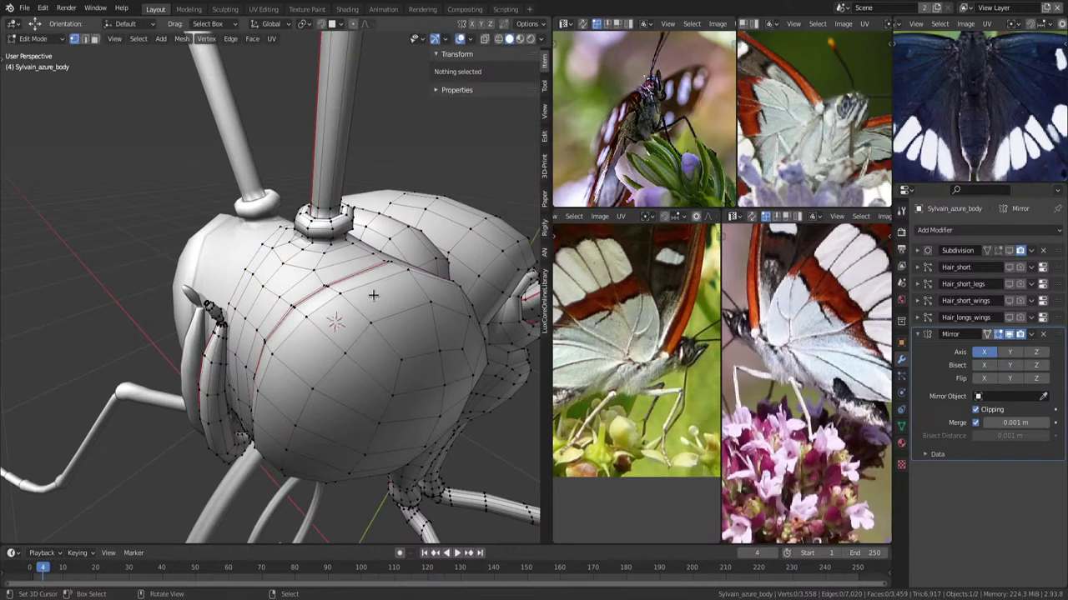
# Merge two stray vertices at the palp base seam into one, redoing an undone merge.
pyautogui.moveTo(372, 296); pyautogui.dragTo(269, 267, button='middle')
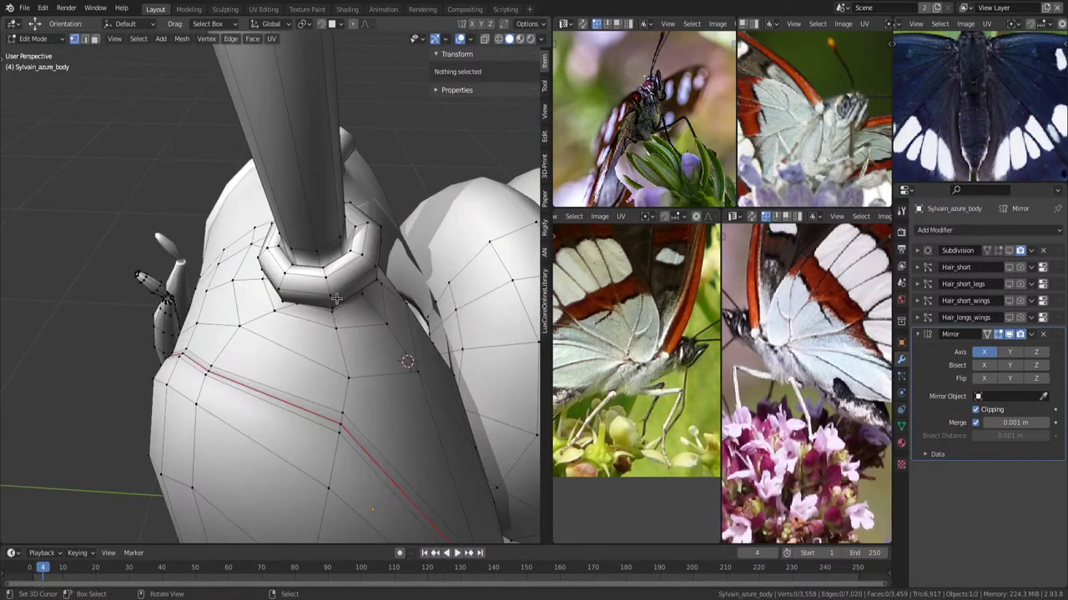
pyautogui.moveTo(336, 298)
pyautogui.mouseDown(button='middle')
pyautogui.moveTo(403, 308)
pyautogui.moveTo(426, 357)
pyautogui.moveTo(373, 337)
pyautogui.mouseUp(button='middle')
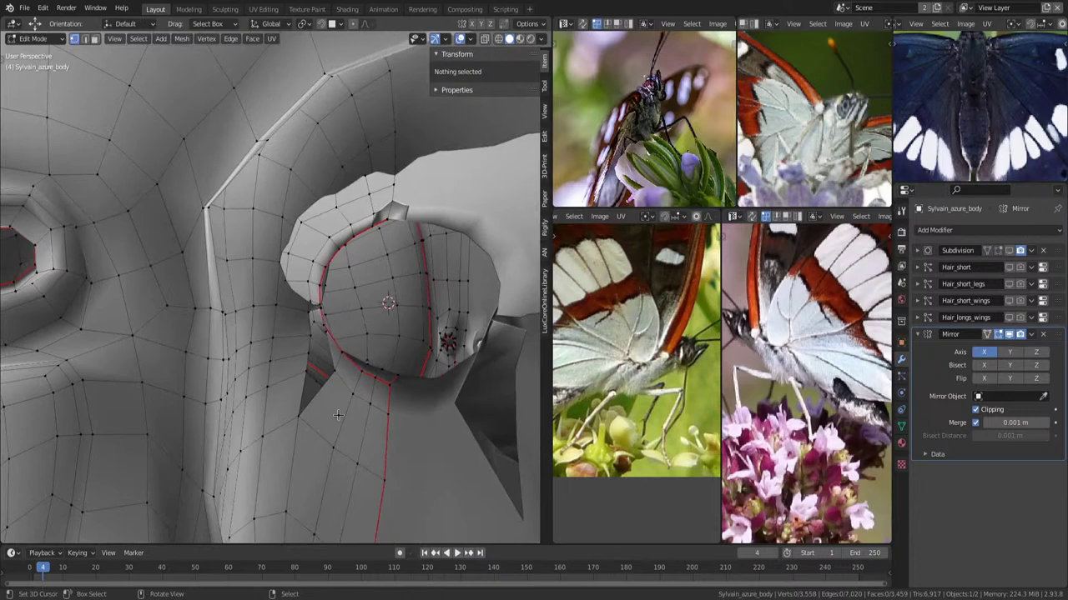
pyautogui.click(339, 370)
pyautogui.moveTo(339, 370); pyautogui.dragTo(450, 382, button='middle')
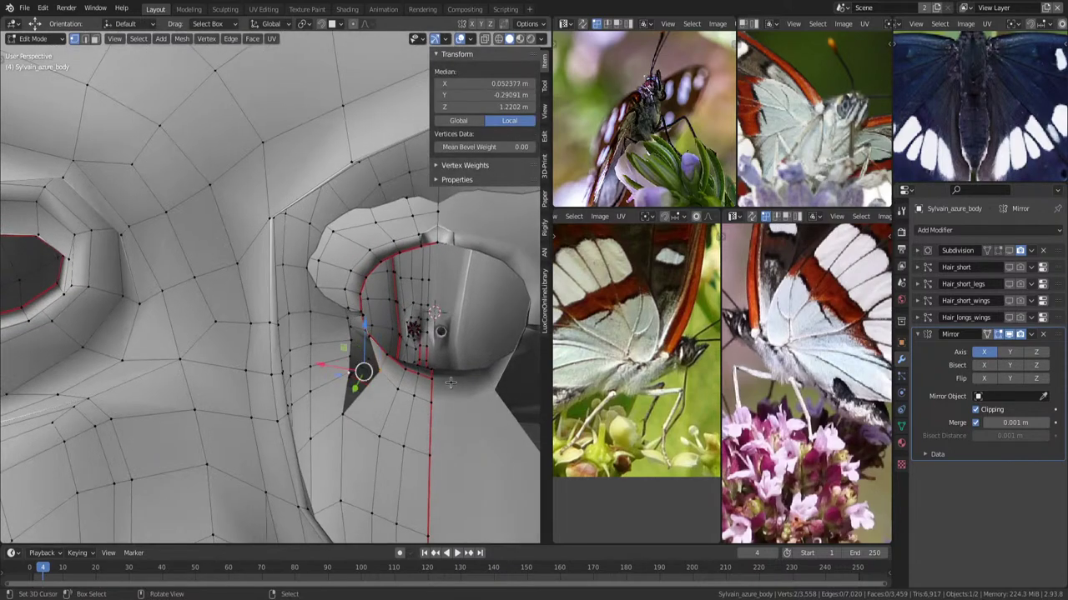
pyautogui.press('m')
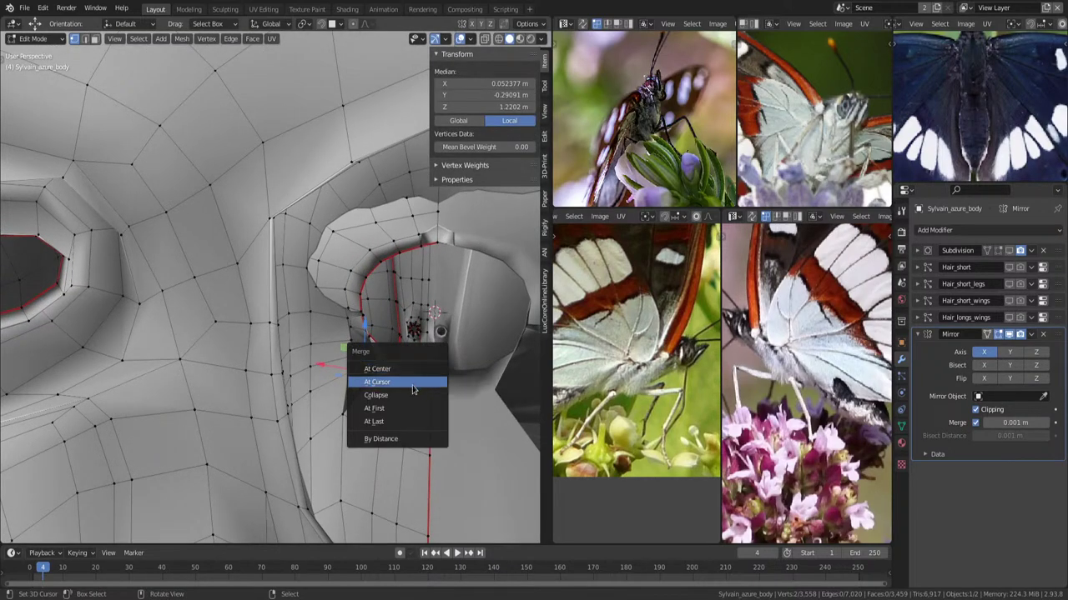
pyautogui.click(413, 383)
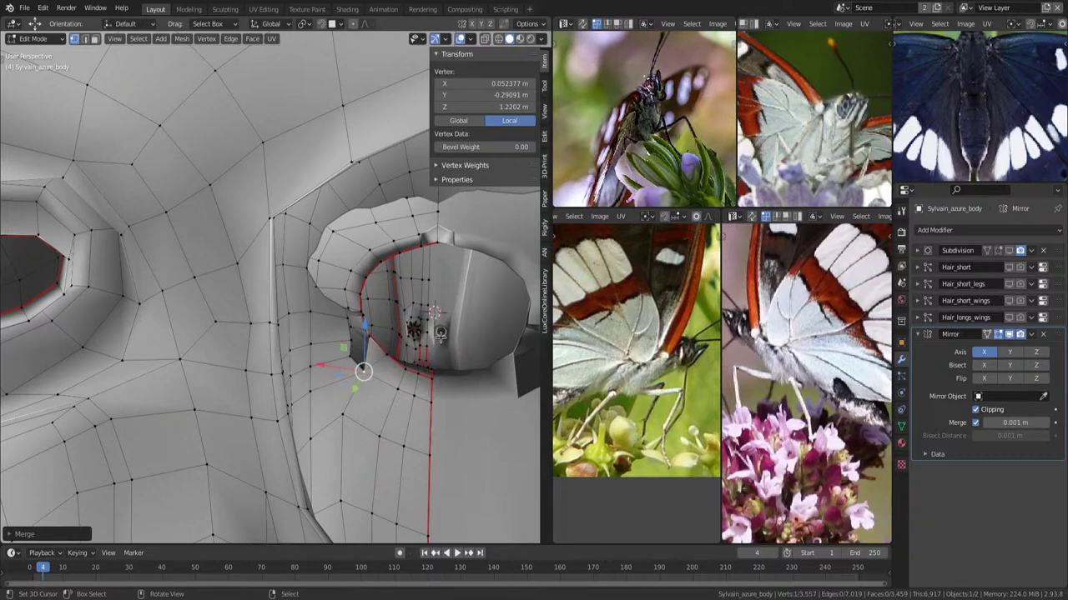
pyautogui.hotkey('ctrl', 'z')
pyautogui.hotkey('ctrl', 'z')
pyautogui.moveTo(428, 337); pyautogui.dragTo(436, 327, button='middle')
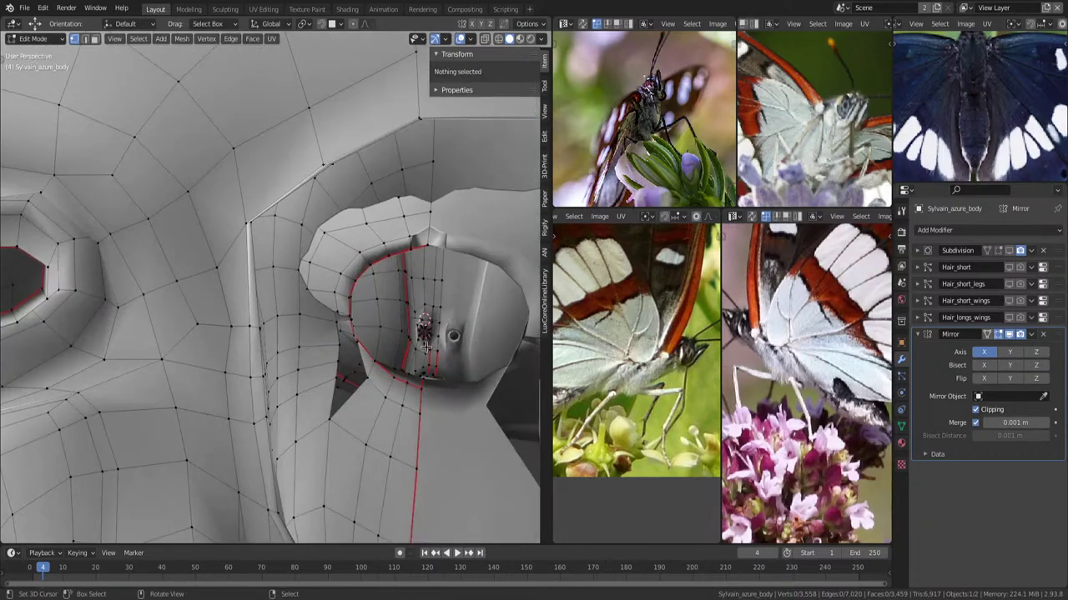
pyautogui.click(372, 362)
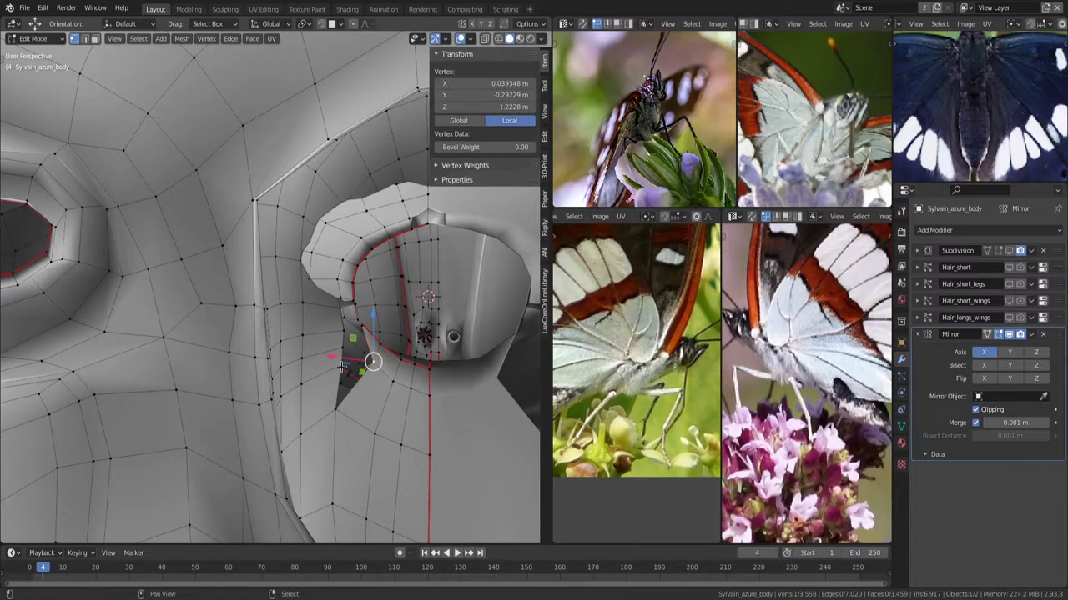
pyautogui.keyDown('shift'); pyautogui.click(341, 366); pyautogui.keyUp('shift')
pyautogui.press('m')
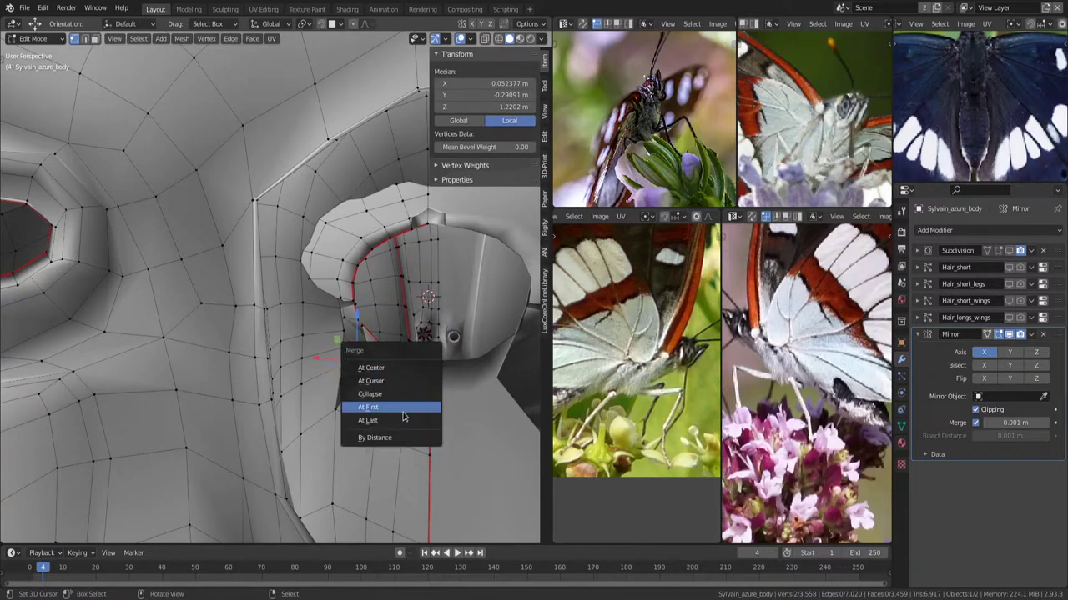
pyautogui.click(404, 375)
pyautogui.hotkey('alt', 'a')
pyautogui.moveTo(353, 362)
pyautogui.mouseDown(button='middle')
pyautogui.moveTo(348, 242)
pyautogui.moveTo(252, 342)
pyautogui.moveTo(274, 352)
pyautogui.moveTo(403, 272)
pyautogui.moveTo(400, 318)
pyautogui.mouseUp(button='middle')
# Reposition a vertex near the palp base and recheck the head against the reference photo.
pyautogui.click(252, 342)
pyautogui.press('g')
pyautogui.click(275, 340)
pyautogui.press('g')
pyautogui.click(267, 348)
pyautogui.hotkey('alt', 'a')
pyautogui.scroll(-3, 403, 271)
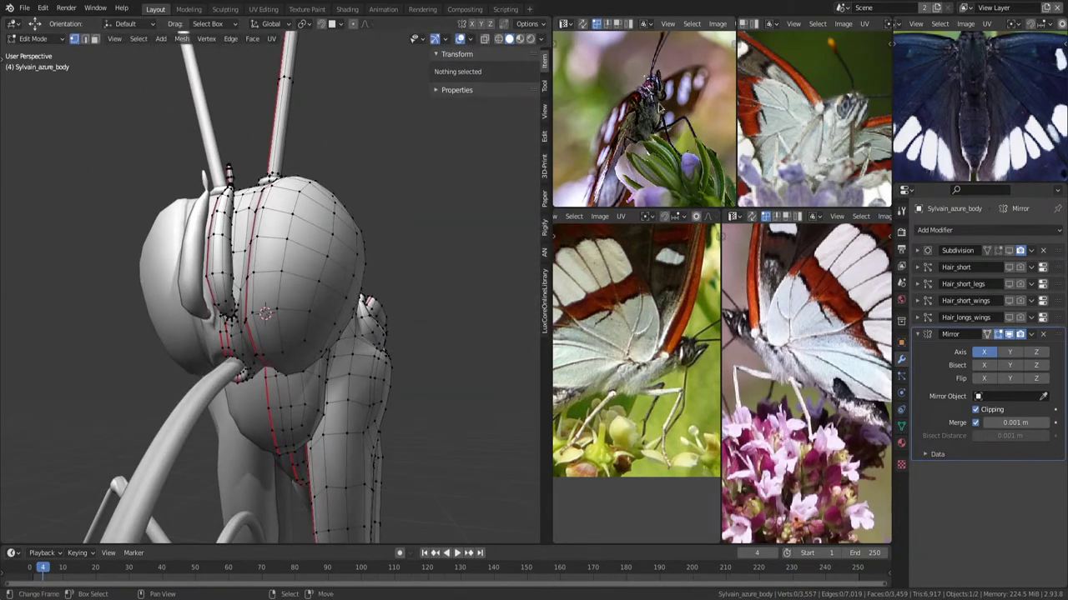
pyautogui.scroll(2, 663, 109)
pyautogui.scroll(2, 677, 110)
pyautogui.moveTo(694, 89); pyautogui.dragTo(681, 114, button='middle')
pyautogui.moveTo(283, 267); pyautogui.dragTo(314, 264, button='middle')
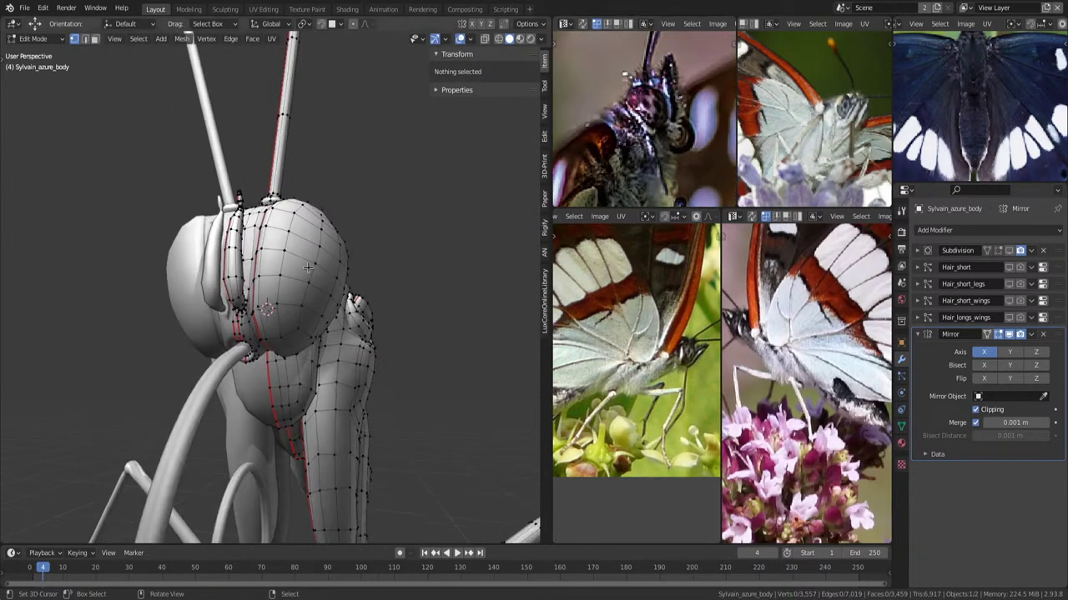
# Select the connected face section on the side of the head with proportional editing on, in front view.
pyautogui.press('3')
pyautogui.click(304, 259)
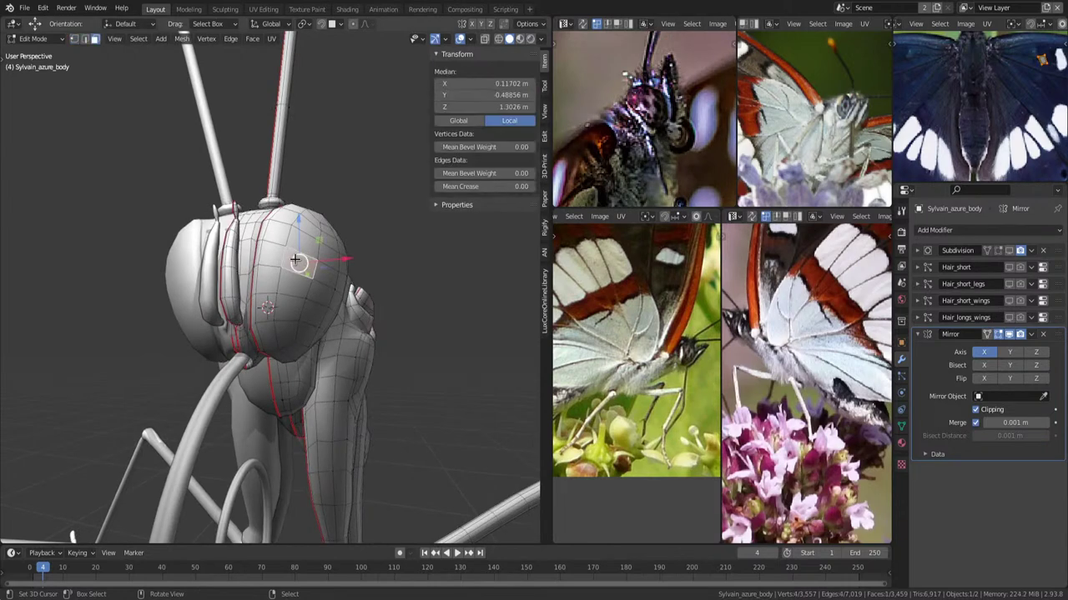
pyautogui.hotkey('ctrl', 'l')
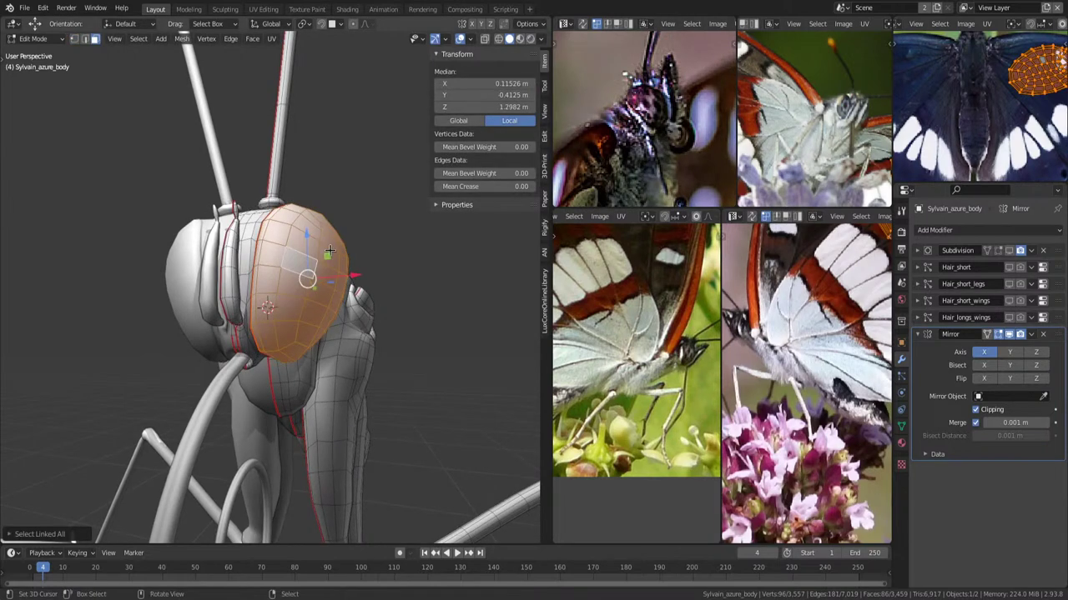
pyautogui.press('o')
pyautogui.moveTo(419, 344); pyautogui.dragTo(437, 356, button='middle')
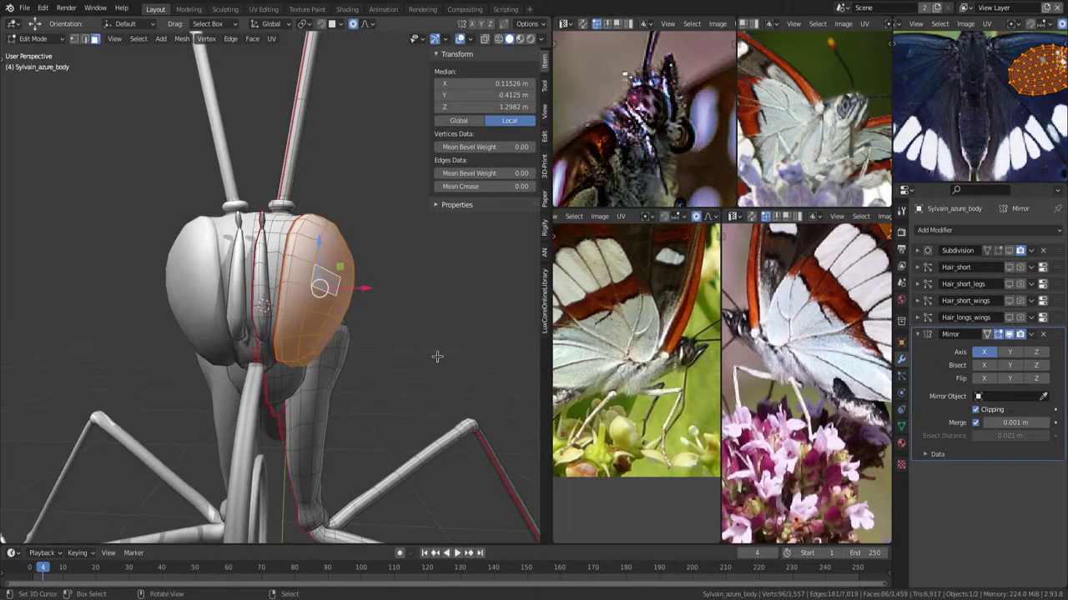
pyautogui.press('KP_1')
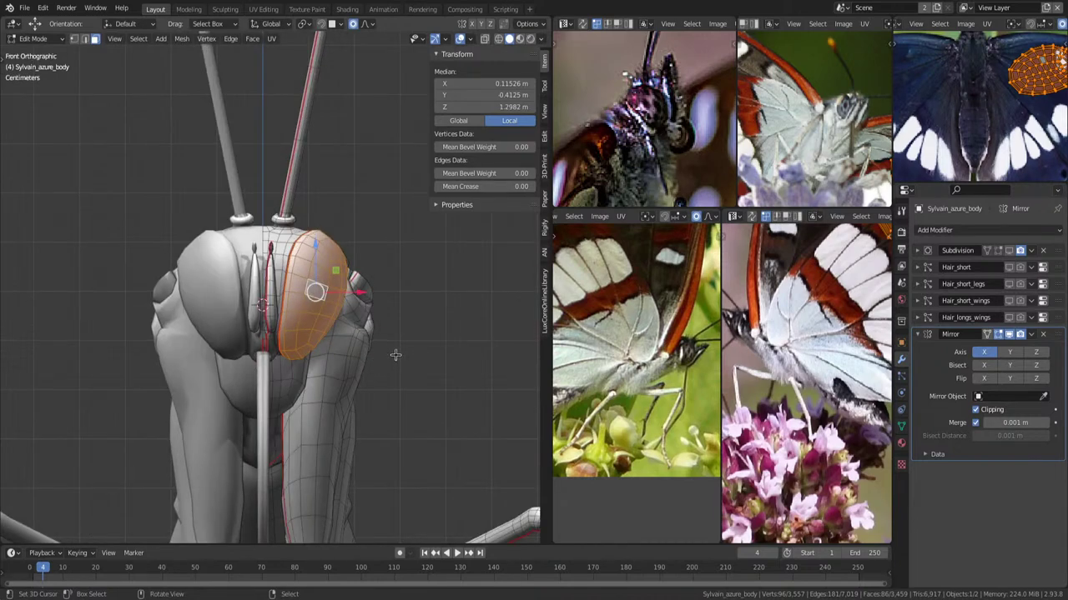
pyautogui.scroll(1, 671, 135)
pyautogui.scroll(-1, 668, 321)
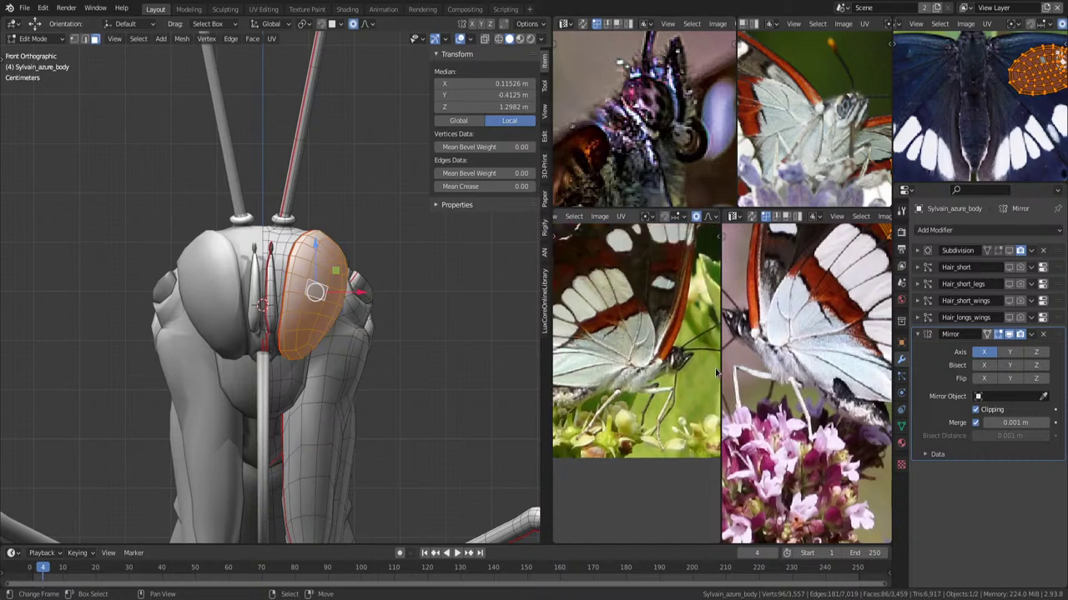
pyautogui.scroll(1, 713, 373)
pyautogui.scroll(2, 801, 350)
pyautogui.scroll(1, 801, 350)
pyautogui.scroll(1, 844, 116)
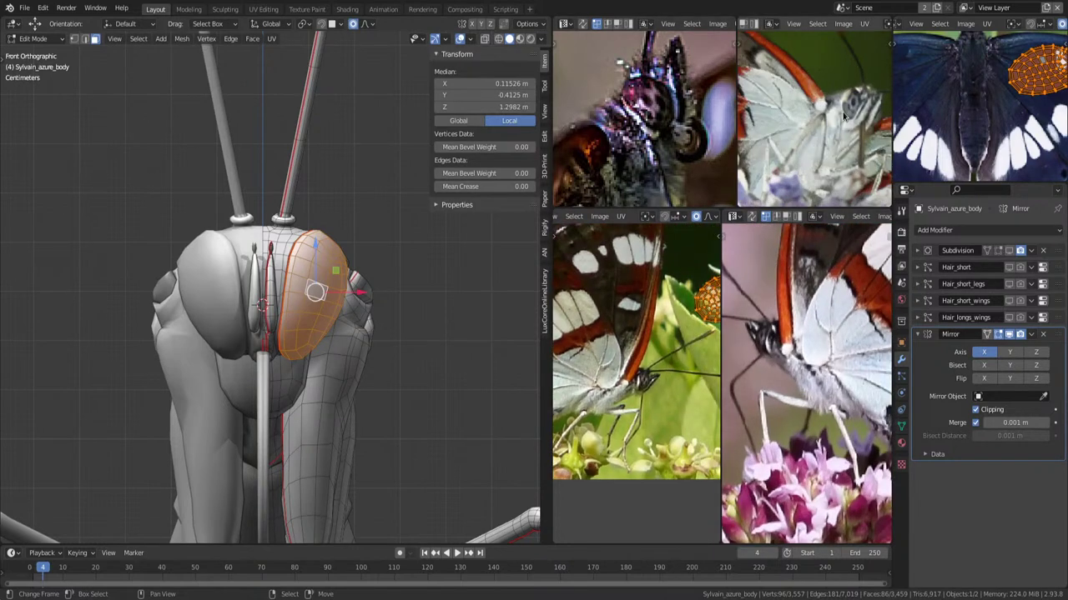
pyautogui.scroll(-1, 808, 149)
pyautogui.scroll(1, 836, 164)
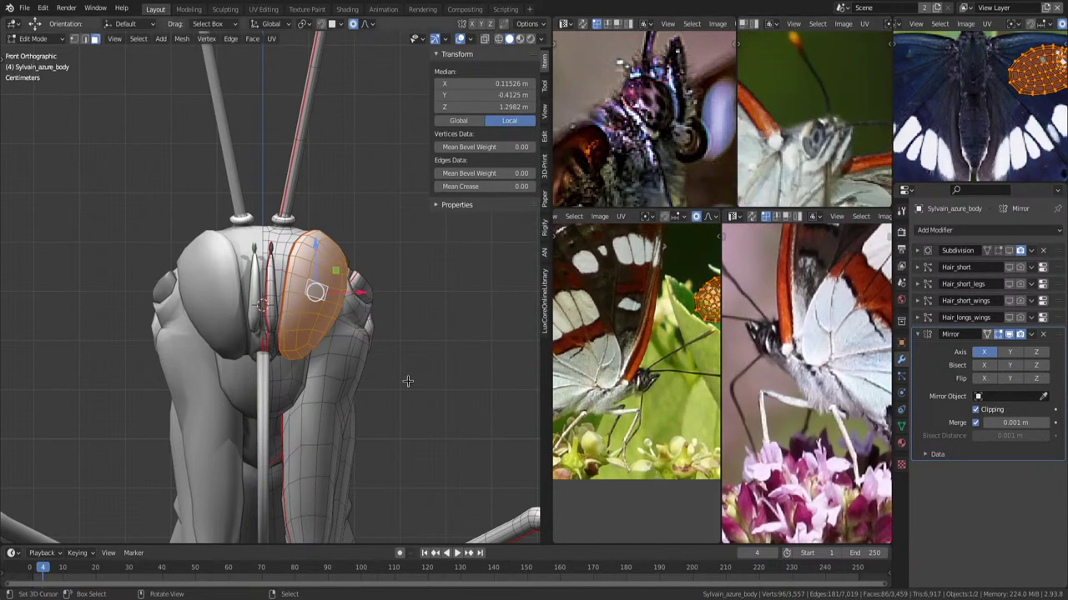
# Shrink the selected section slightly and raise it along Z.
pyautogui.press('s')
pyautogui.scroll(2, 401, 382)
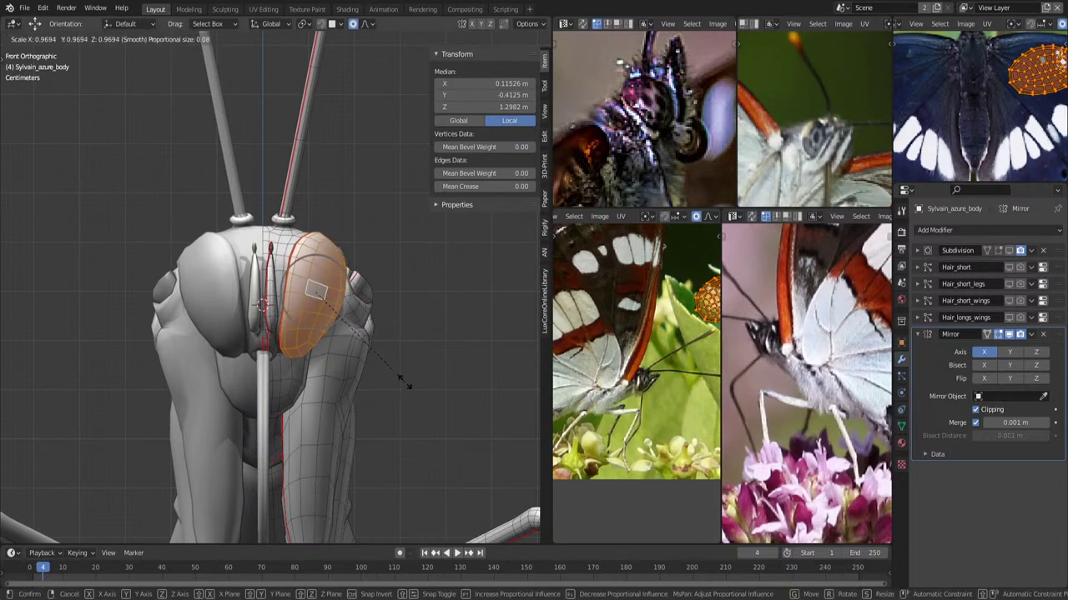
pyautogui.click(401, 377)
pyautogui.press('g')
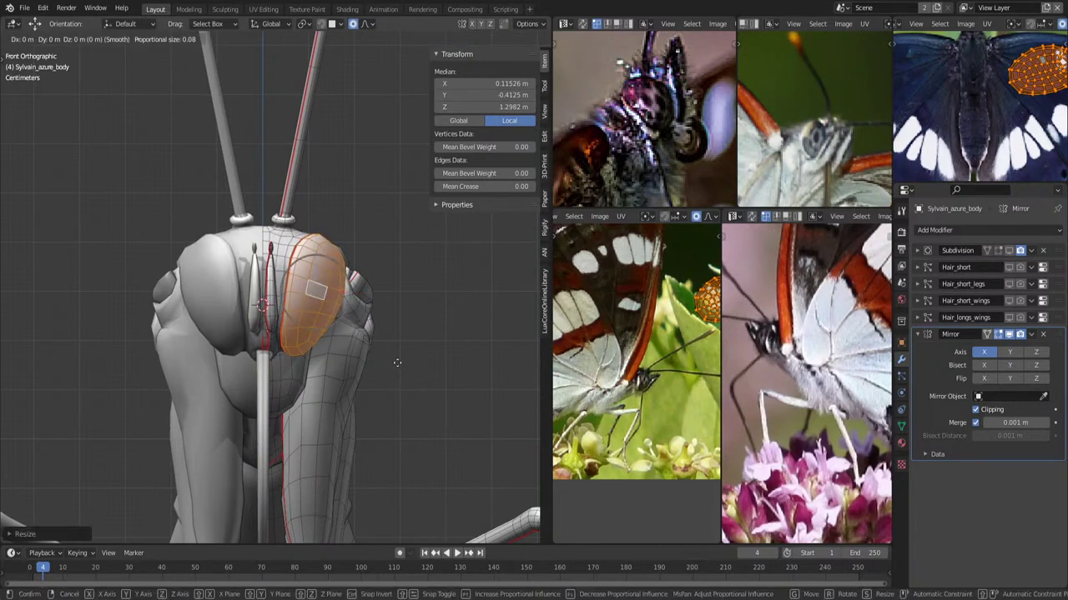
pyautogui.press('z')
pyautogui.click(400, 359)
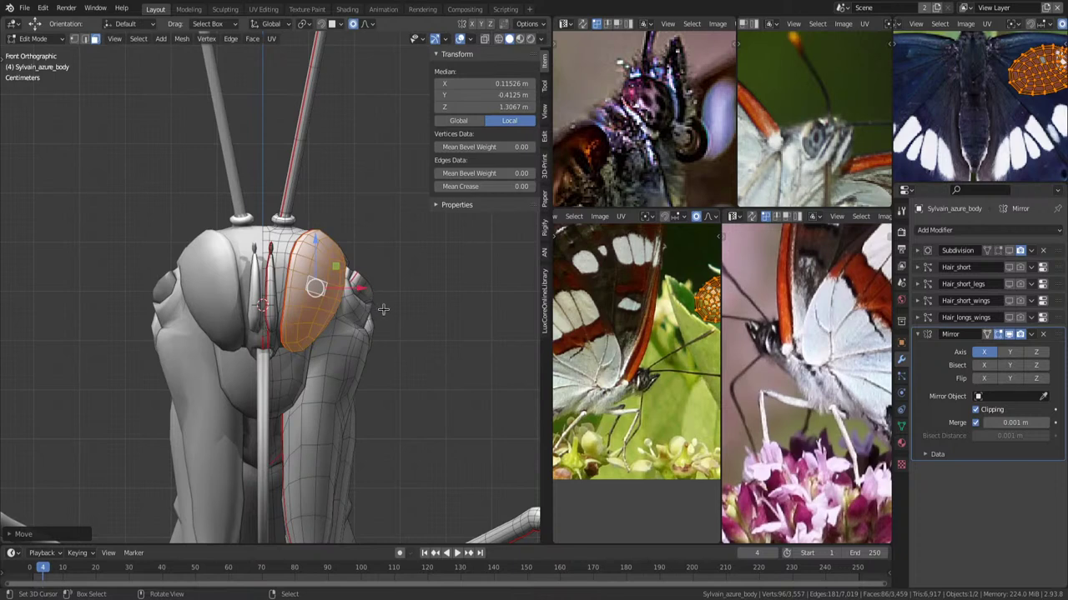
# Rotate the face patch slightly and nudge it outward along X twice.
pyautogui.scroll(-1, 796, 410)
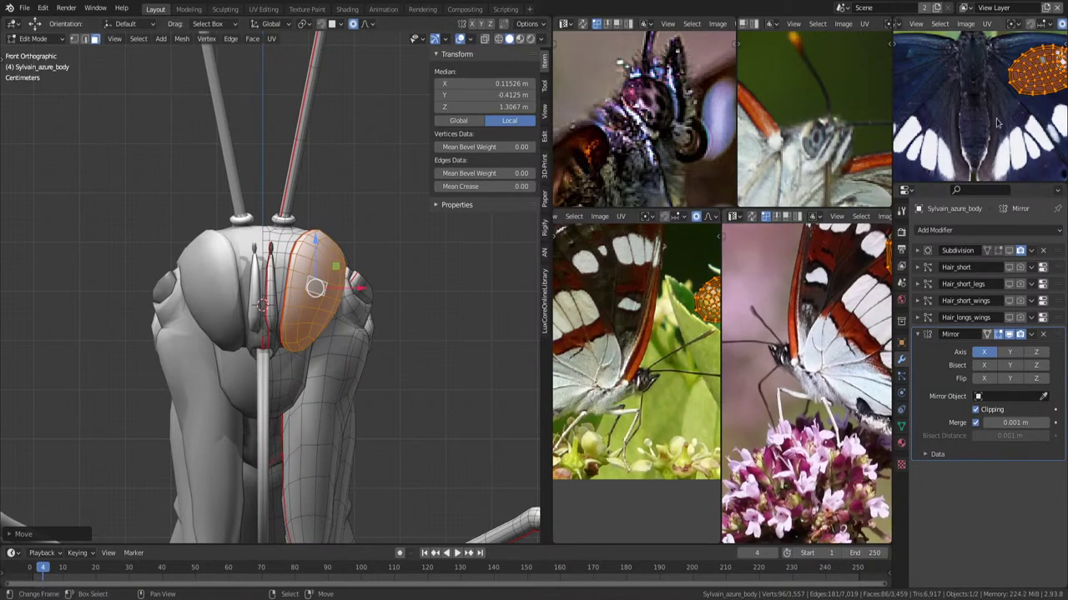
pyautogui.moveTo(983, 52); pyautogui.dragTo(980, 123, button='middle')
pyautogui.scroll(1, 980, 123)
pyautogui.scroll(1, 980, 123)
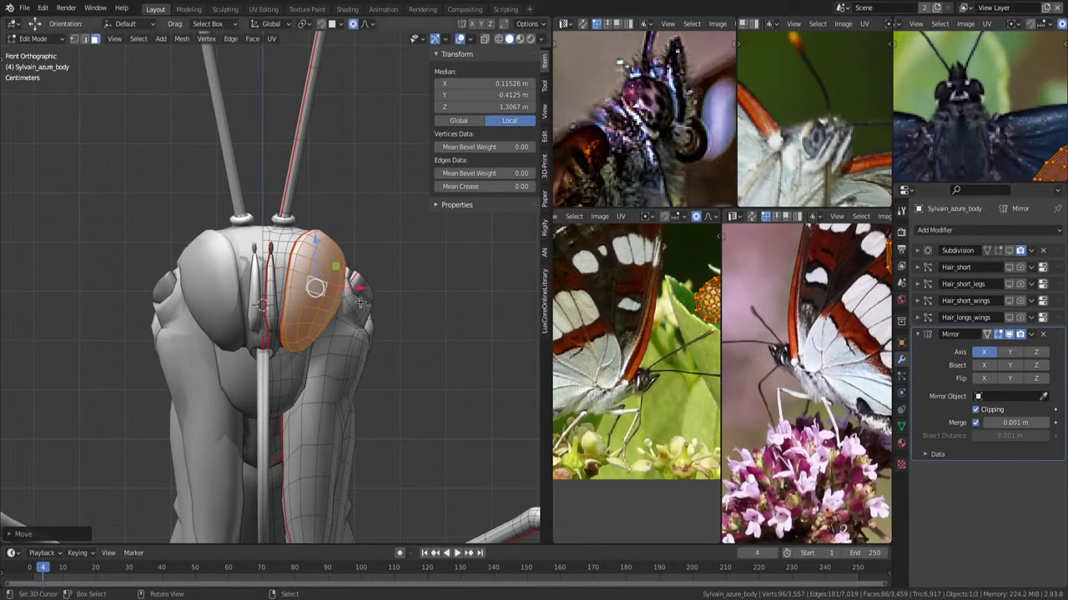
pyautogui.press('r')
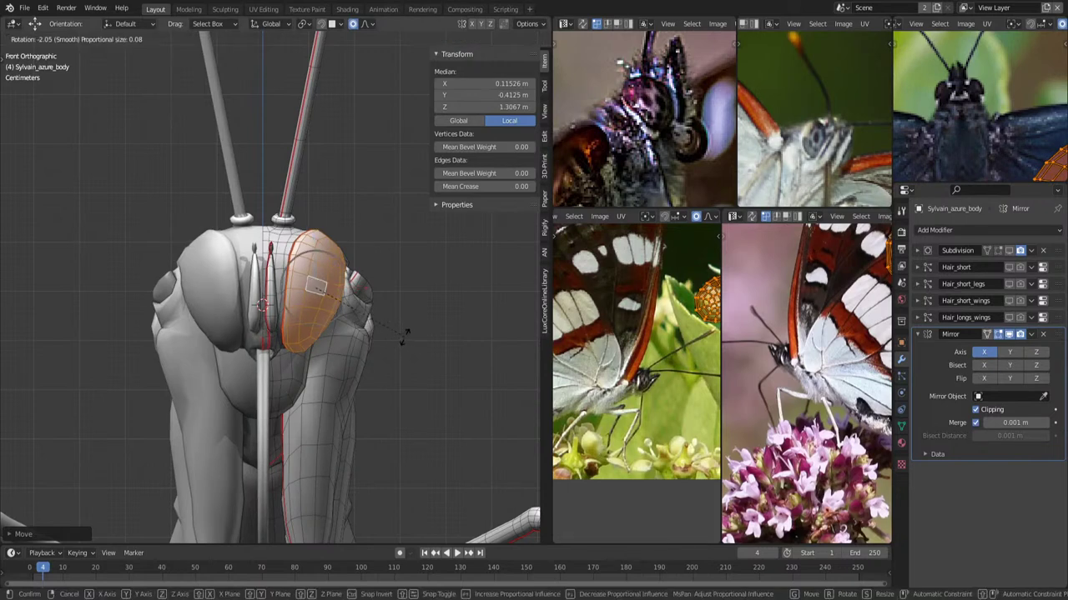
pyautogui.click(402, 336)
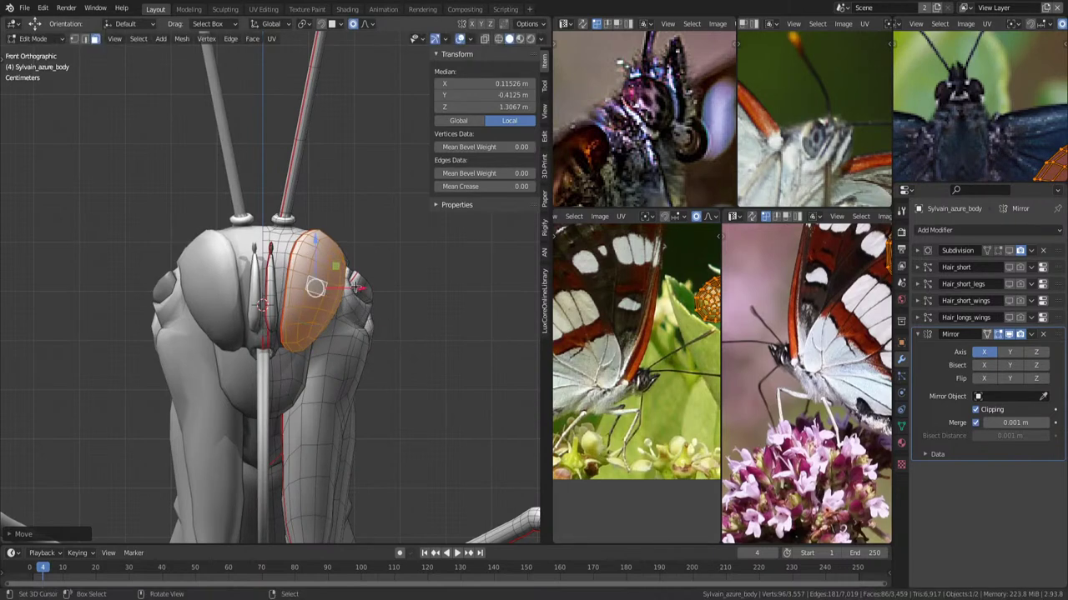
pyautogui.moveTo(356, 288); pyautogui.dragTo(364, 305)
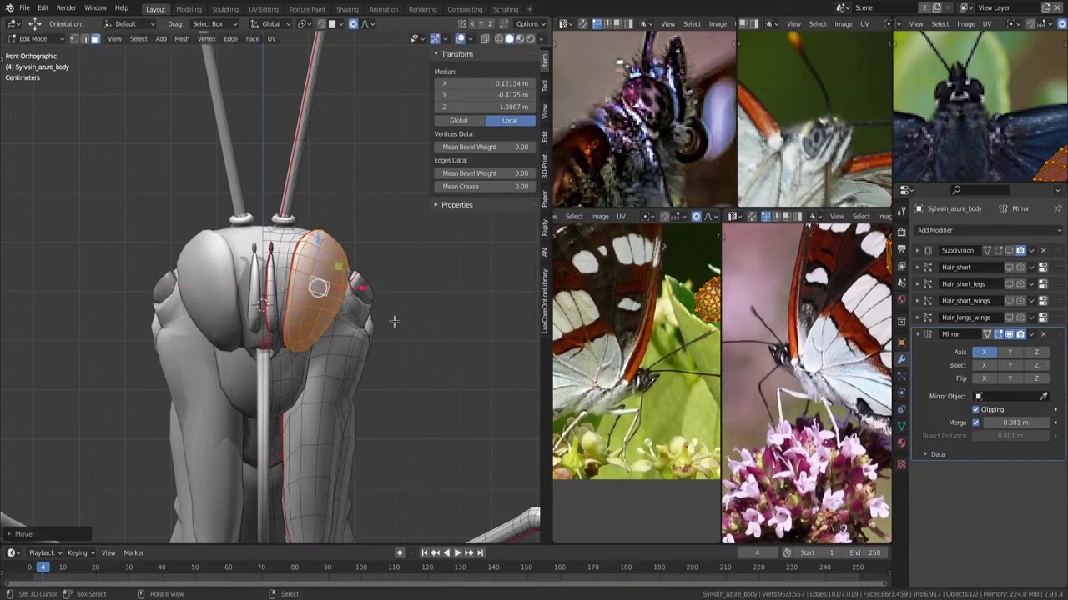
pyautogui.moveTo(361, 285); pyautogui.dragTo(370, 288)
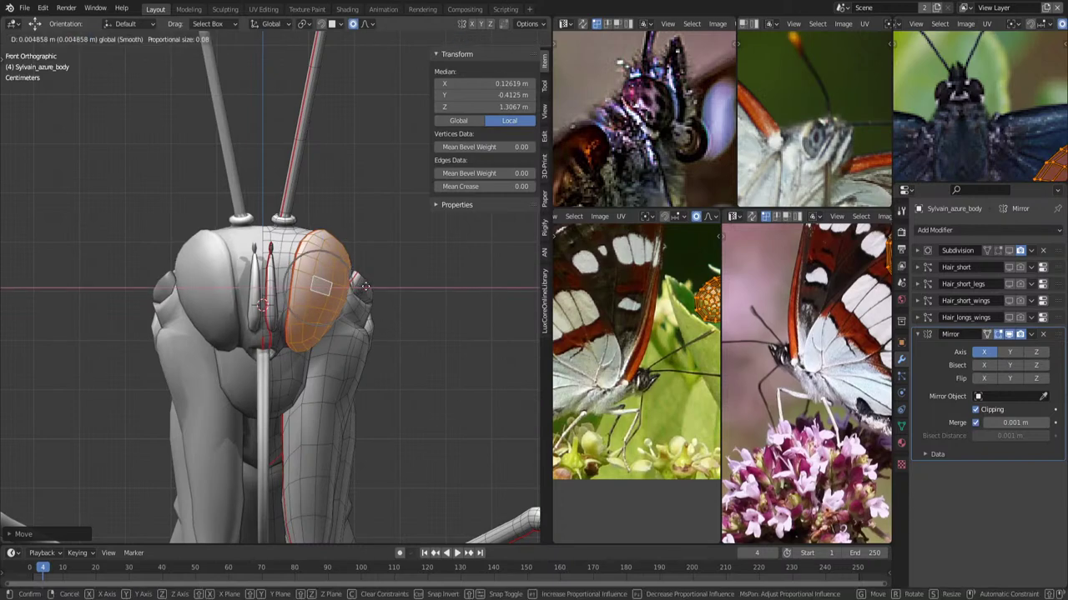
# Switch to vertex select mode, deselect everything, and view the head from the right side.
pyautogui.moveTo(406, 287); pyautogui.dragTo(377, 339, button='middle')
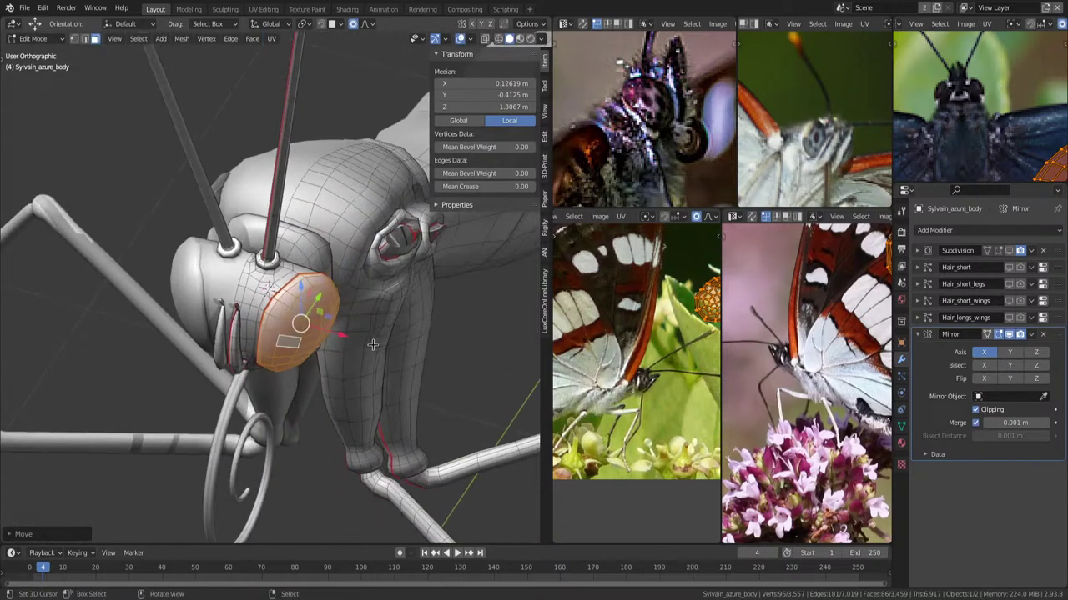
pyautogui.press('KP_7')
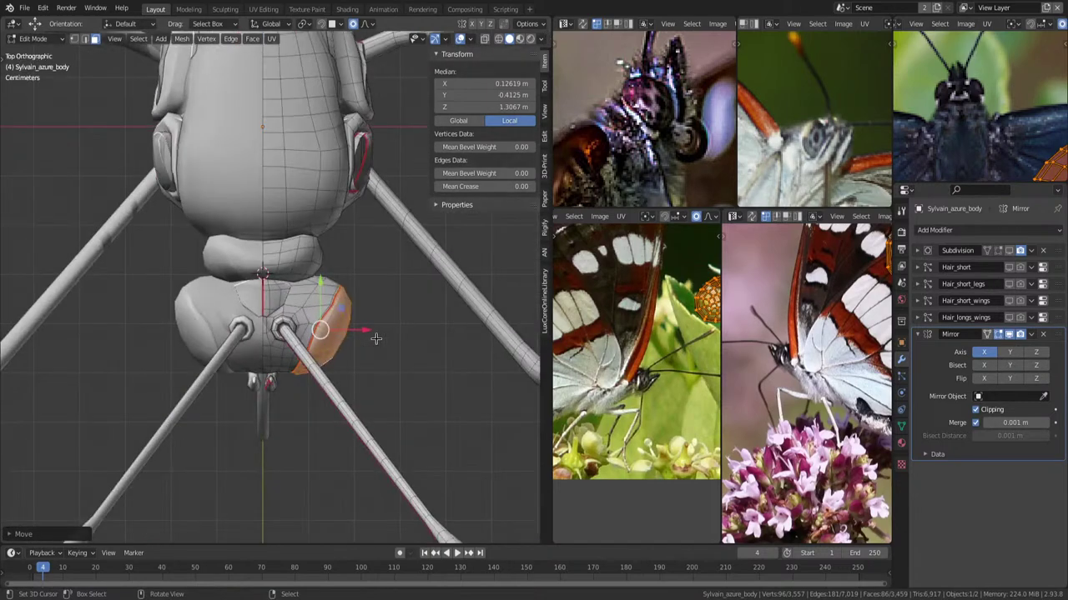
pyautogui.scroll(2, 369, 325)
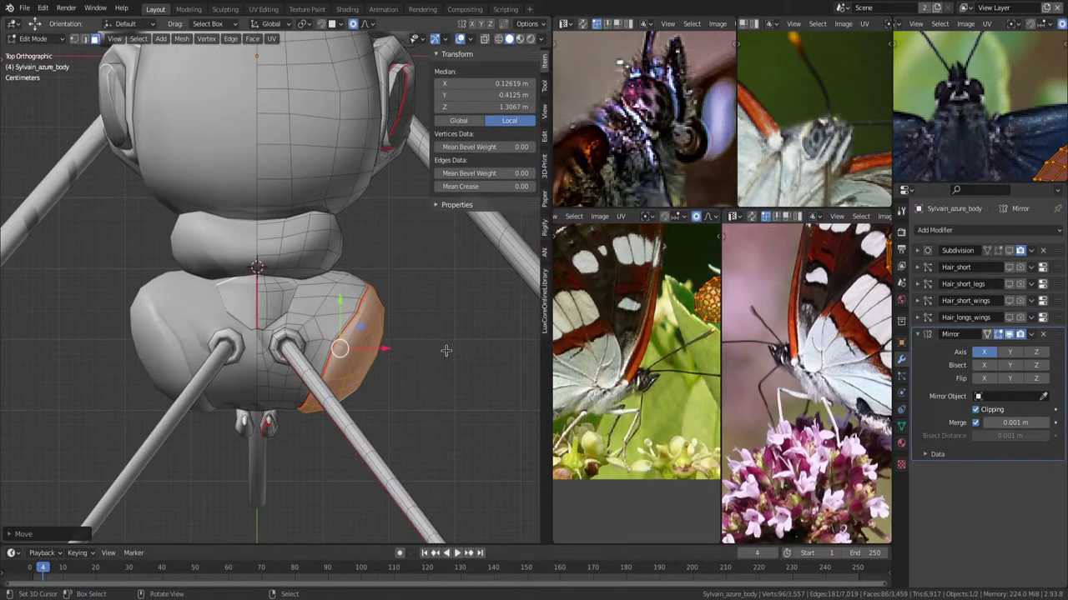
pyautogui.press('1')
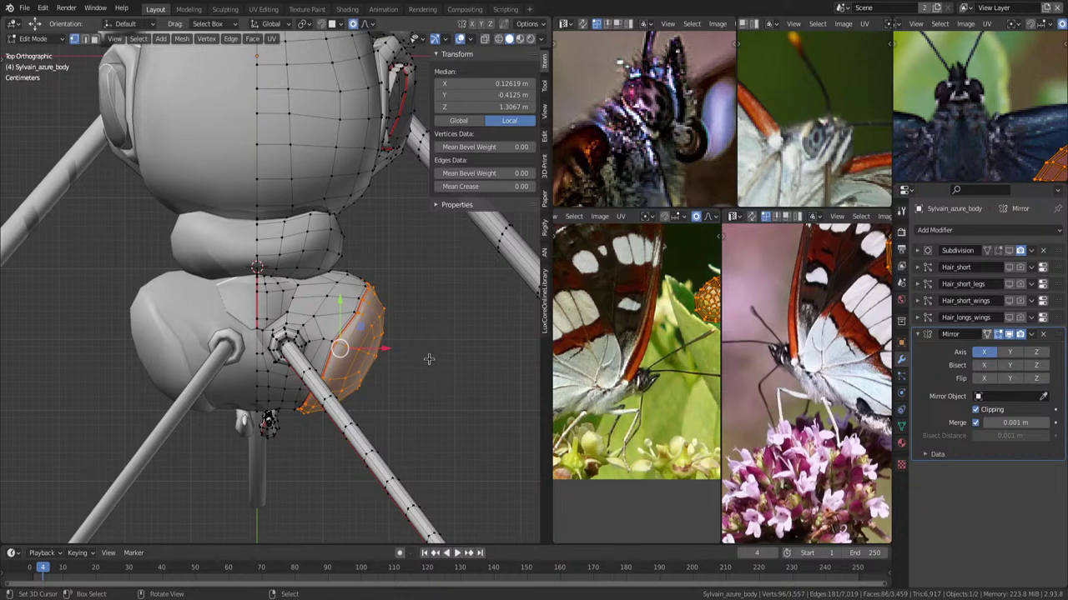
pyautogui.press('KP_3')
pyautogui.hotkey('alt', 'a')
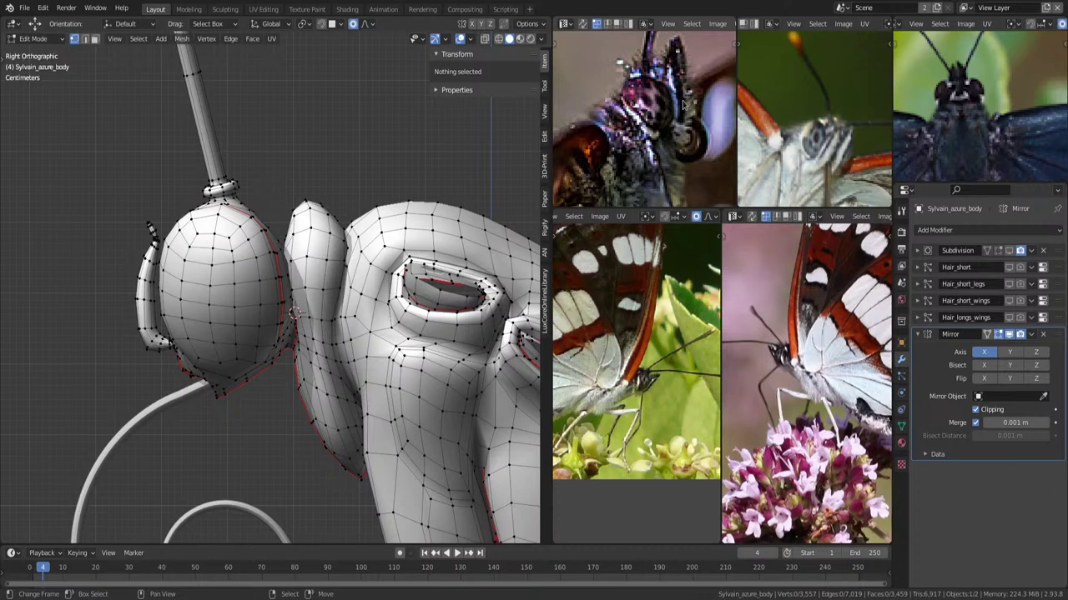
# Zoom the bottom-left and bottom-right reference photos in on the butterfly's head and palps.
pyautogui.scroll(2, 824, 312)
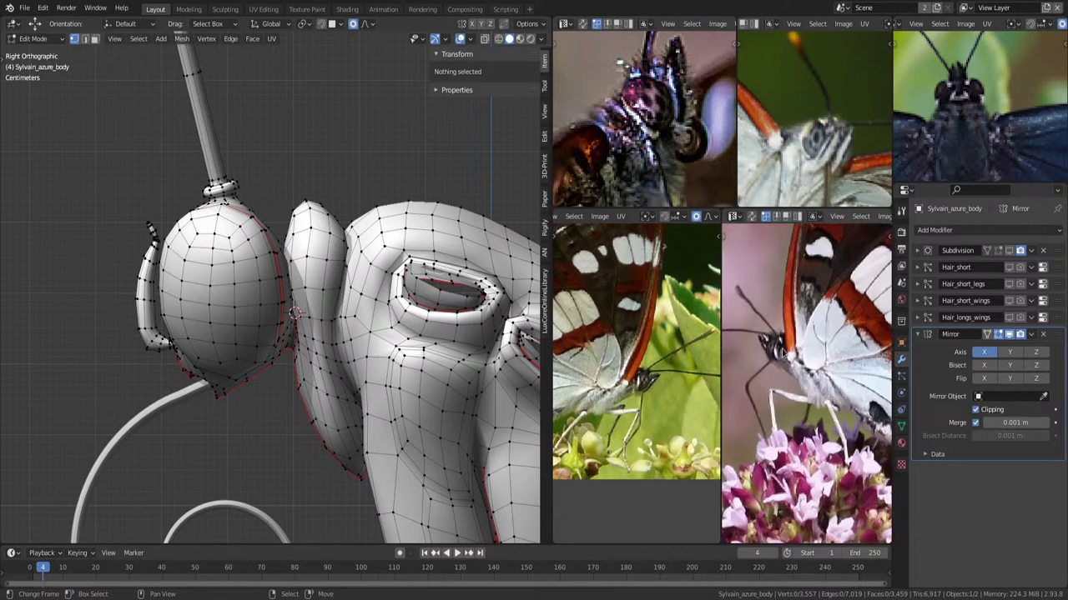
pyautogui.scroll(1, 824, 311)
pyautogui.scroll(1, 824, 312)
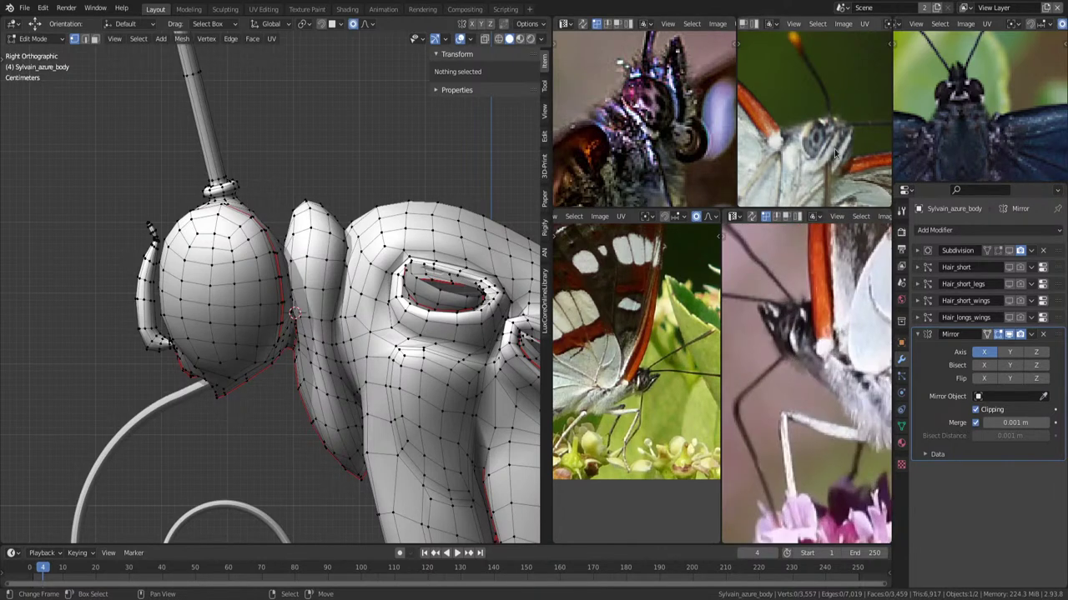
pyautogui.scroll(1, 783, 353)
pyautogui.scroll(1, 784, 325)
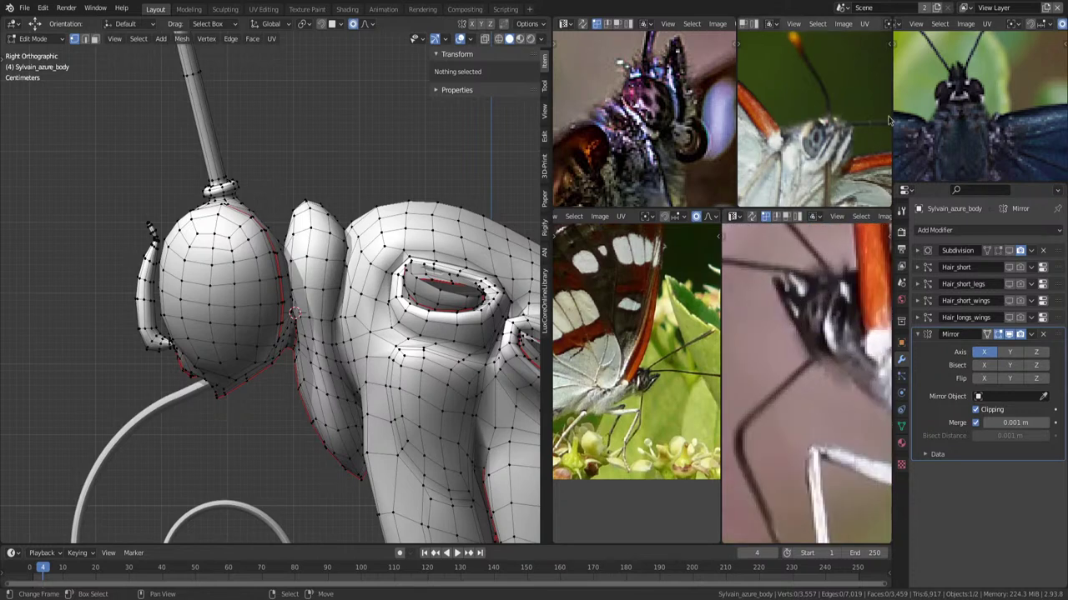
pyautogui.scroll(2, 655, 384)
pyautogui.scroll(2, 657, 391)
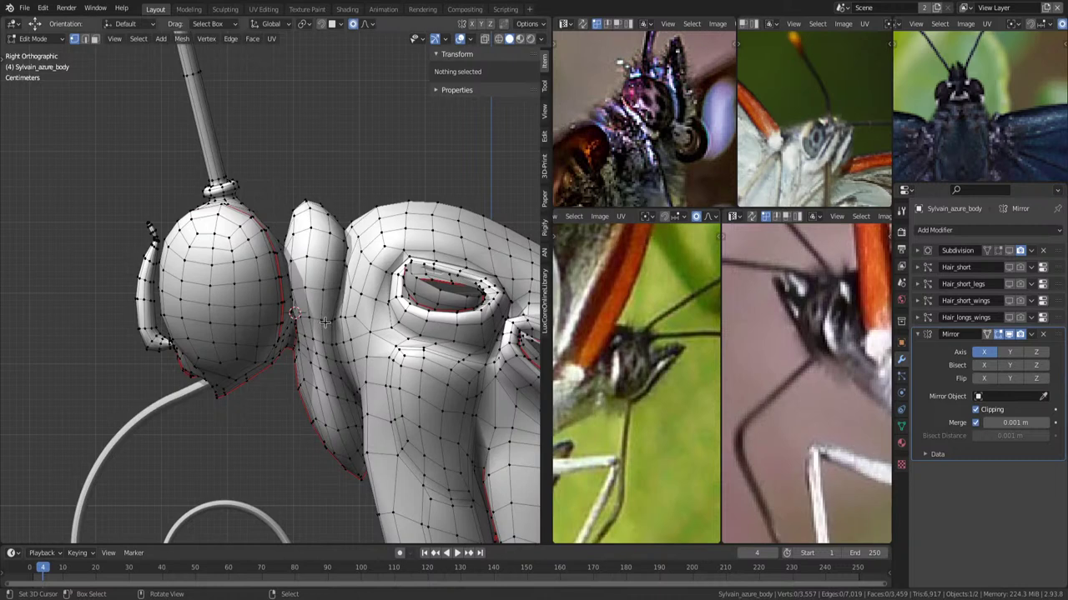
# Bend the palp base with two soft proportional moves of a base vertex, using a reduced falloff.
pyautogui.click(142, 349)
pyautogui.keyDown('shift'); pyautogui.moveTo(269, 322); pyautogui.dragTo(321, 309, button='middle'); pyautogui.keyUp('shift')
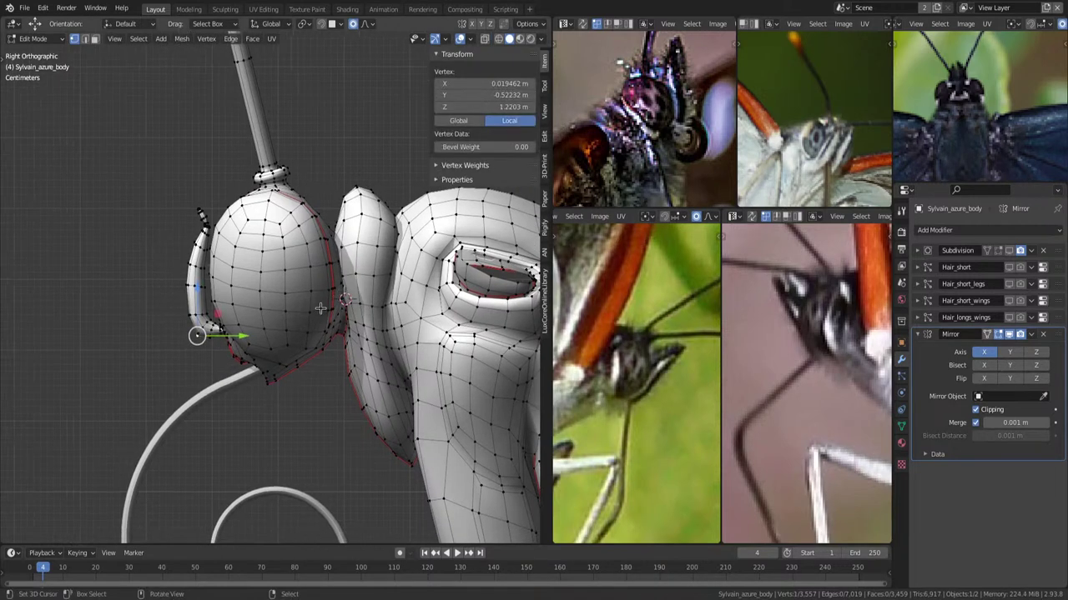
pyautogui.press('g')
pyautogui.scroll(-2, 278, 324)
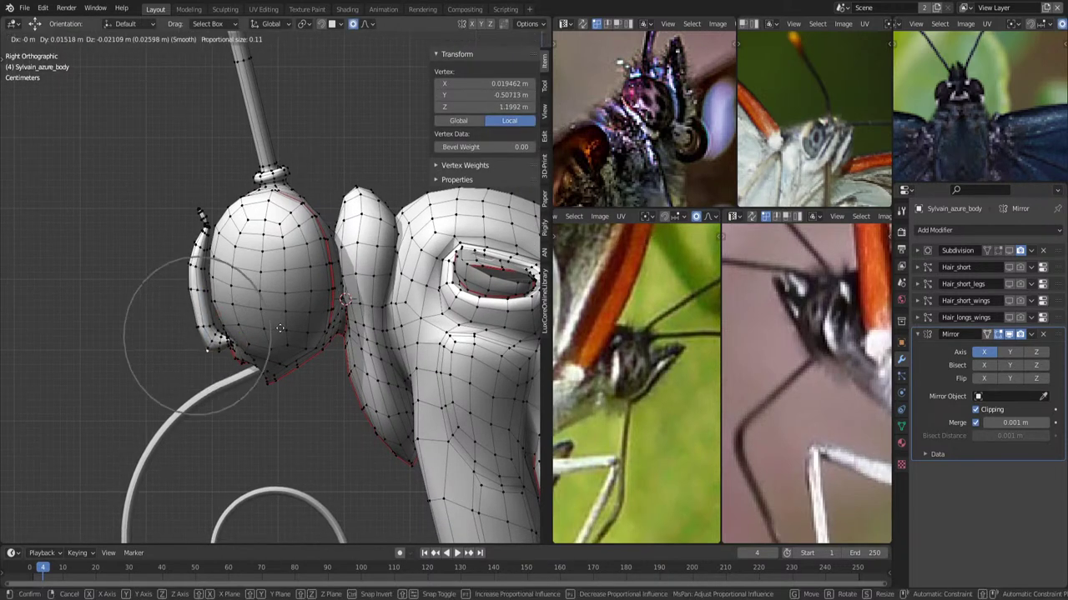
pyautogui.scroll(-2, 281, 329)
pyautogui.scroll(-1, 284, 333)
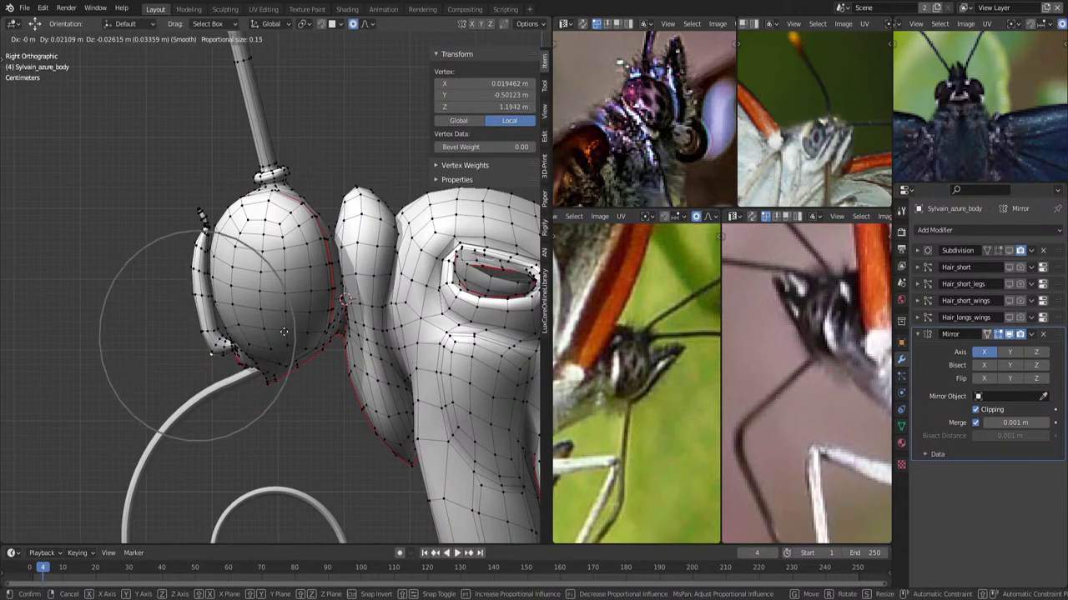
pyautogui.click(263, 324)
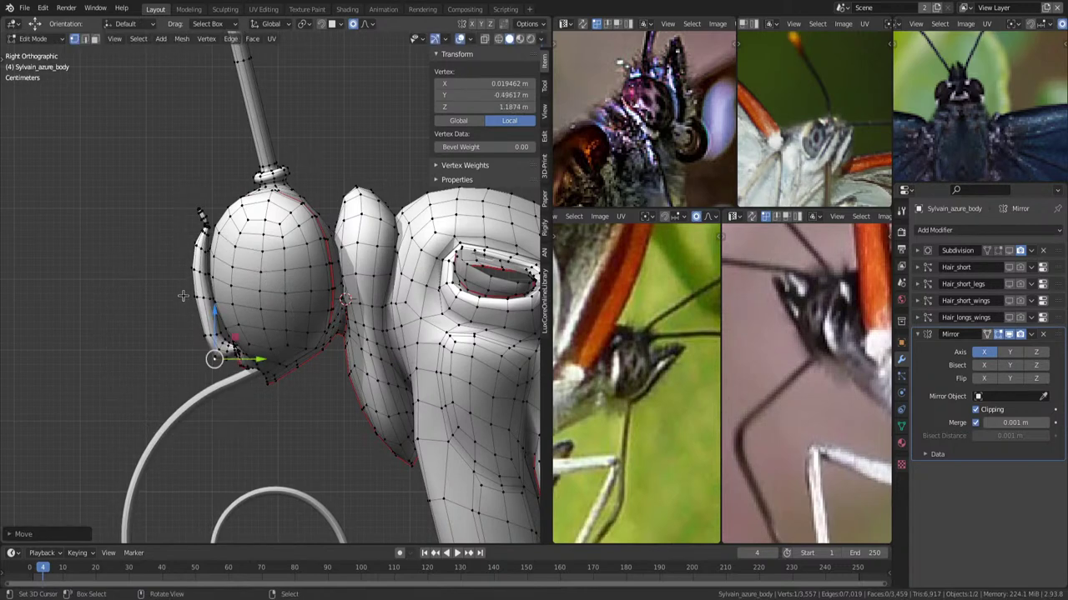
pyautogui.press('g')
pyautogui.scroll(3, 204, 250)
pyautogui.click(238, 291)
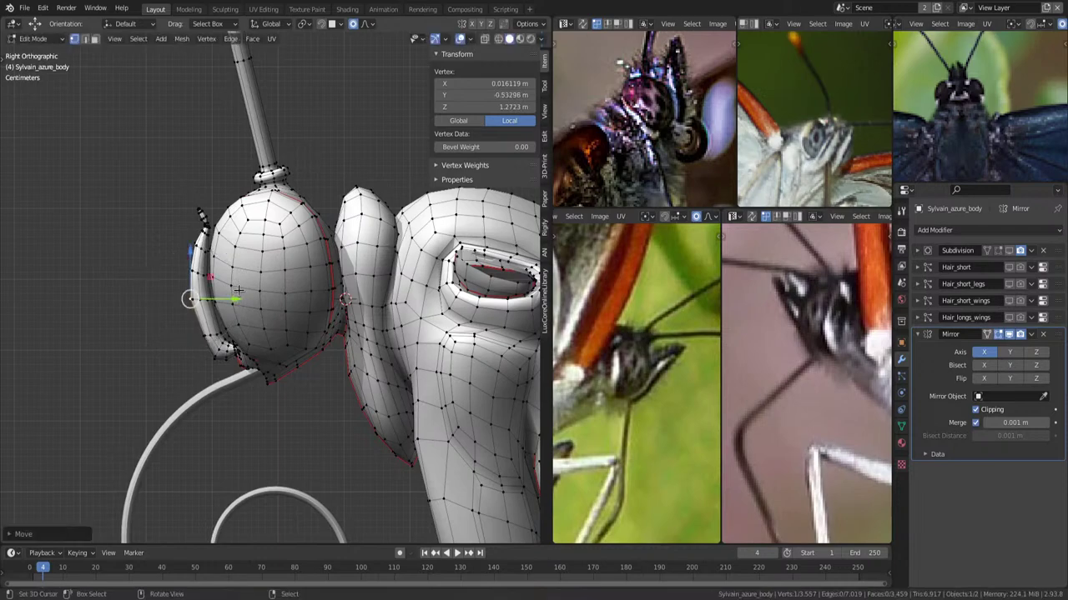
pyautogui.moveTo(238, 291); pyautogui.dragTo(364, 299, button='middle')
pyautogui.hotkey('alt', 'a')
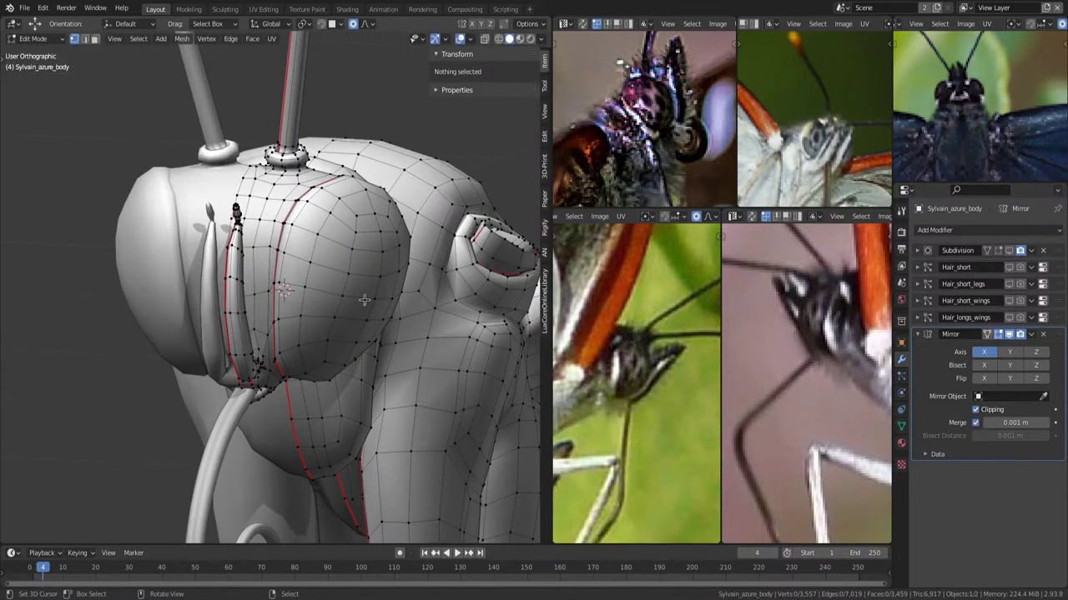
pyautogui.press('KP_3')
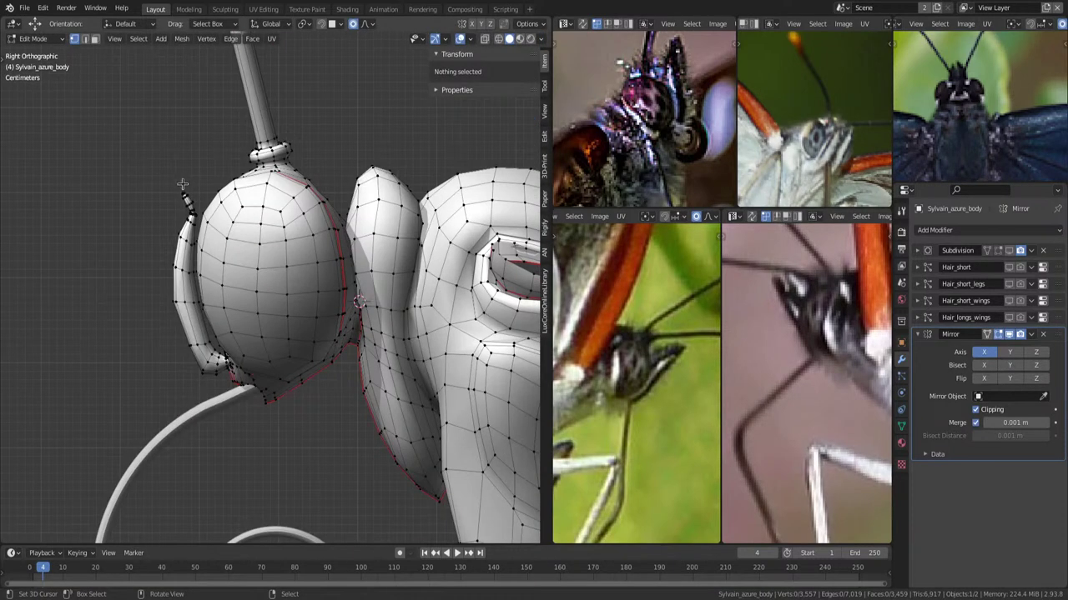
# Move the palp tip vertex twice with proportional falloff to curve it alongside the head.
pyautogui.click(183, 190)
pyautogui.press('g')
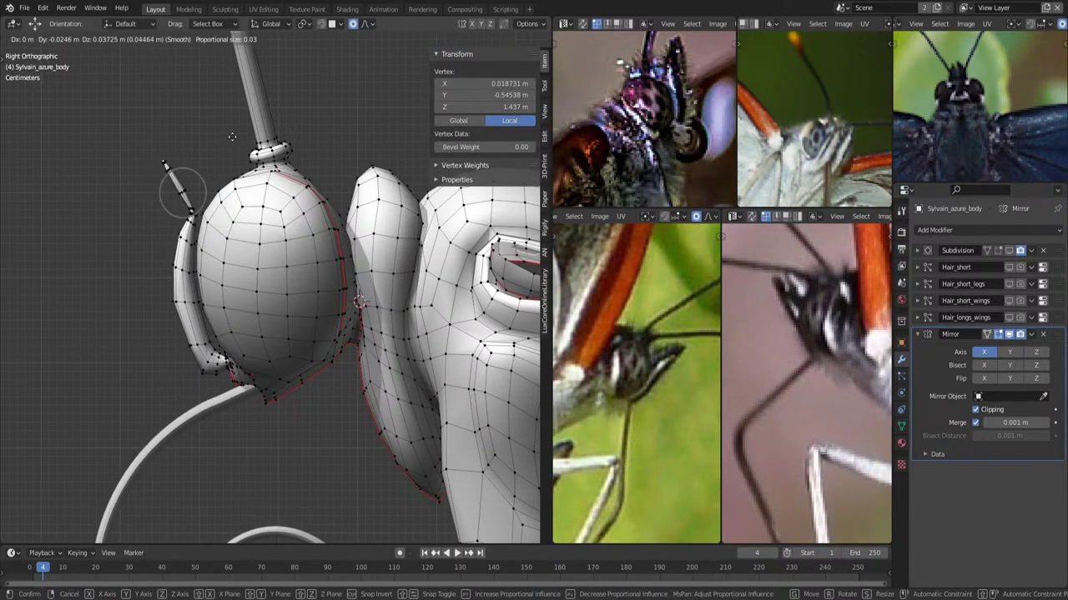
pyautogui.click(239, 139)
pyautogui.press('g')
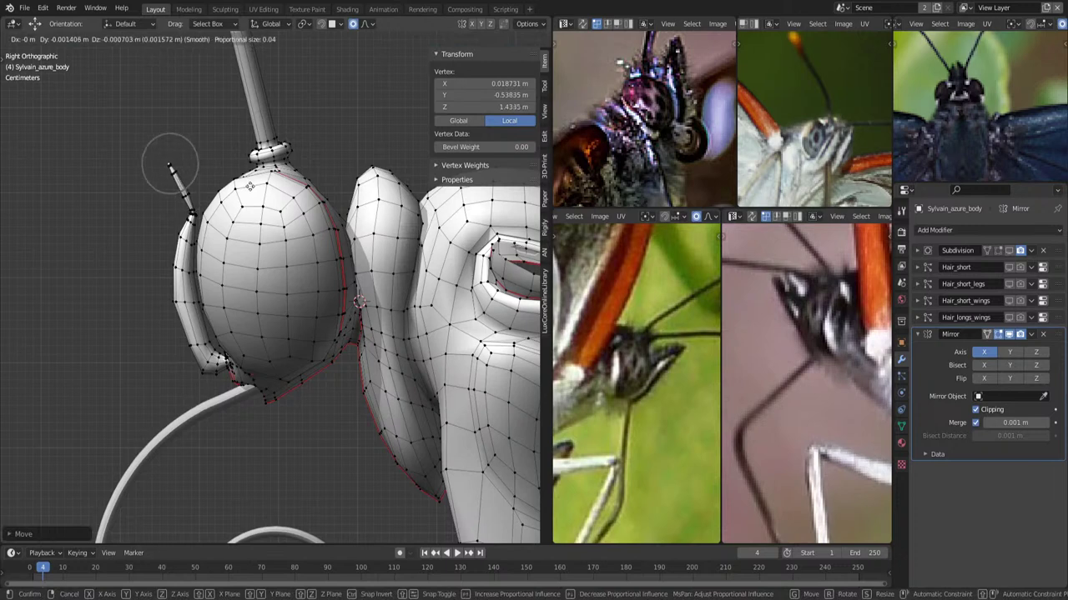
pyautogui.scroll(-5, 241, 158)
pyautogui.scroll(-8, 246, 179)
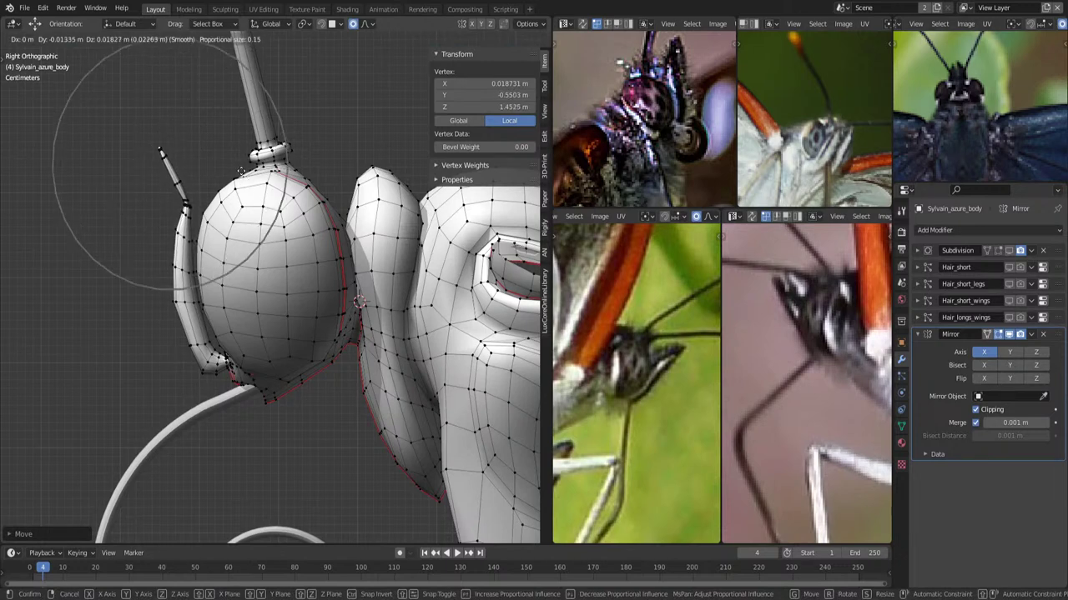
pyautogui.click(241, 179)
pyautogui.scroll(1, 241, 179)
# Grow the selection around the palp tip twice and thin it with Alt+S.
pyautogui.press('ctrl+KP_Add')
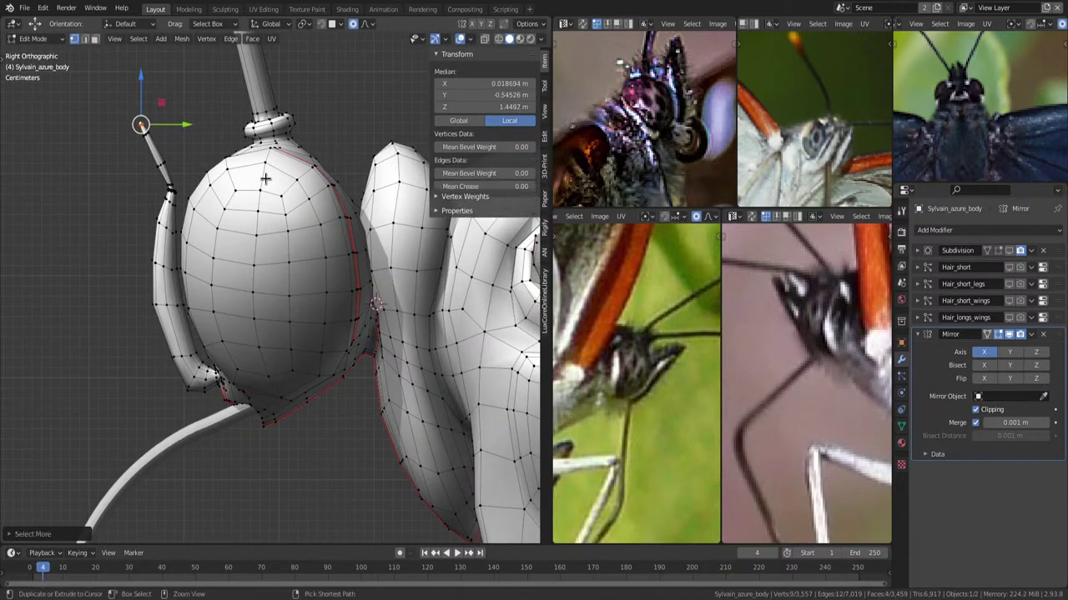
pyautogui.press('ctrl+KP_Add')
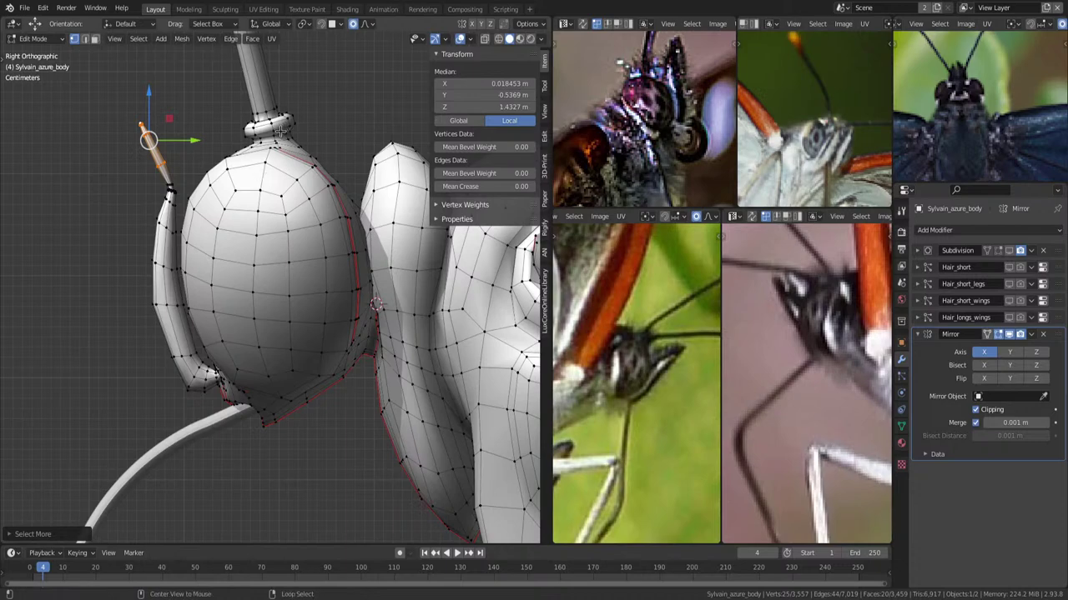
pyautogui.hotkey('alt', 's')
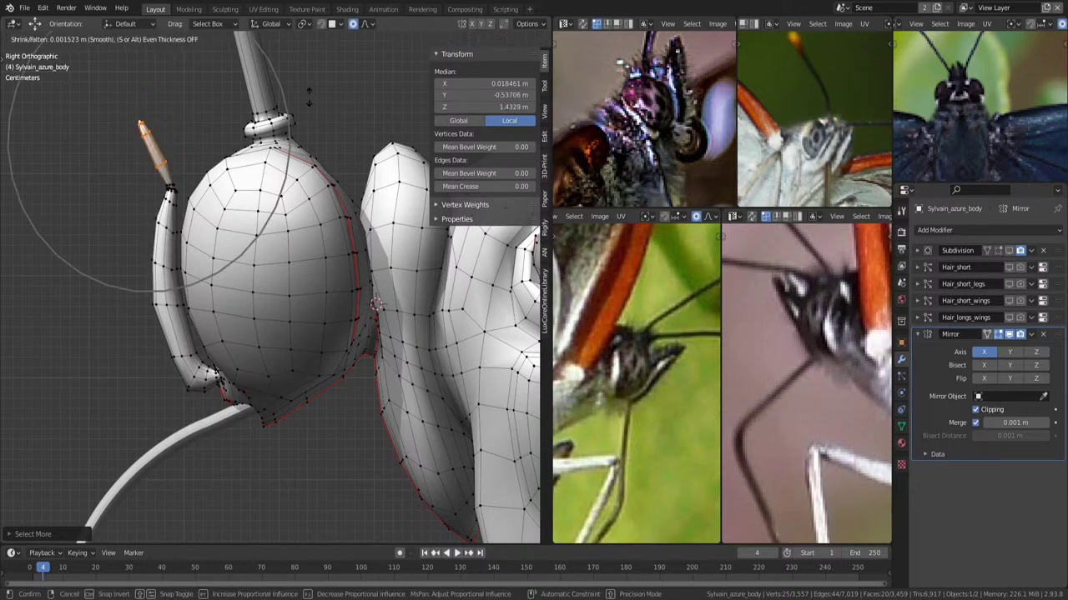
pyautogui.click(375, 304)
pyautogui.moveTo(375, 305); pyautogui.dragTo(332, 188, button='middle')
pyautogui.scroll(3, 331, 188)
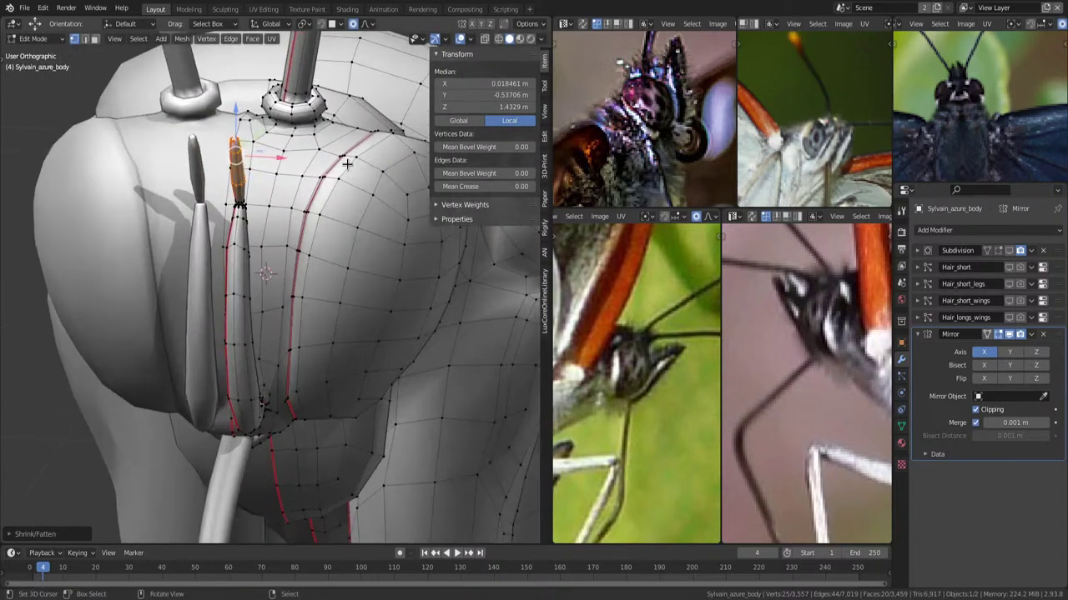
pyautogui.press('KP_3')
pyautogui.hotkey('alt', 'a')
pyautogui.scroll(2, 287, 199)
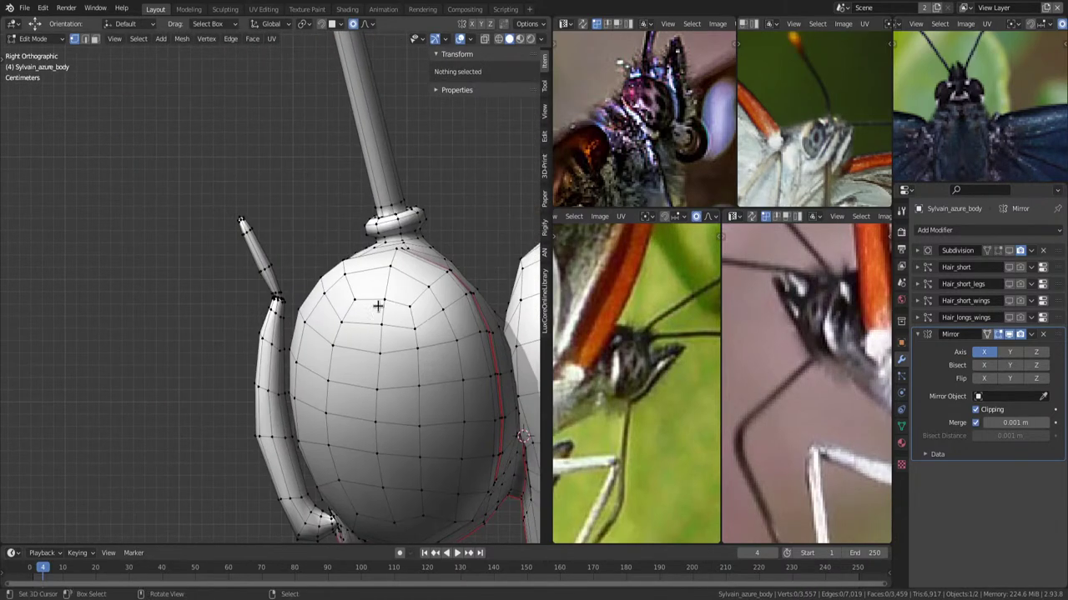
pyautogui.scroll(2, 312, 275)
# Add an edge loop across the palp, reshape it with a soft move, and deselect all.
pyautogui.hotkey('ctrl', 'r')
pyautogui.click(247, 220)
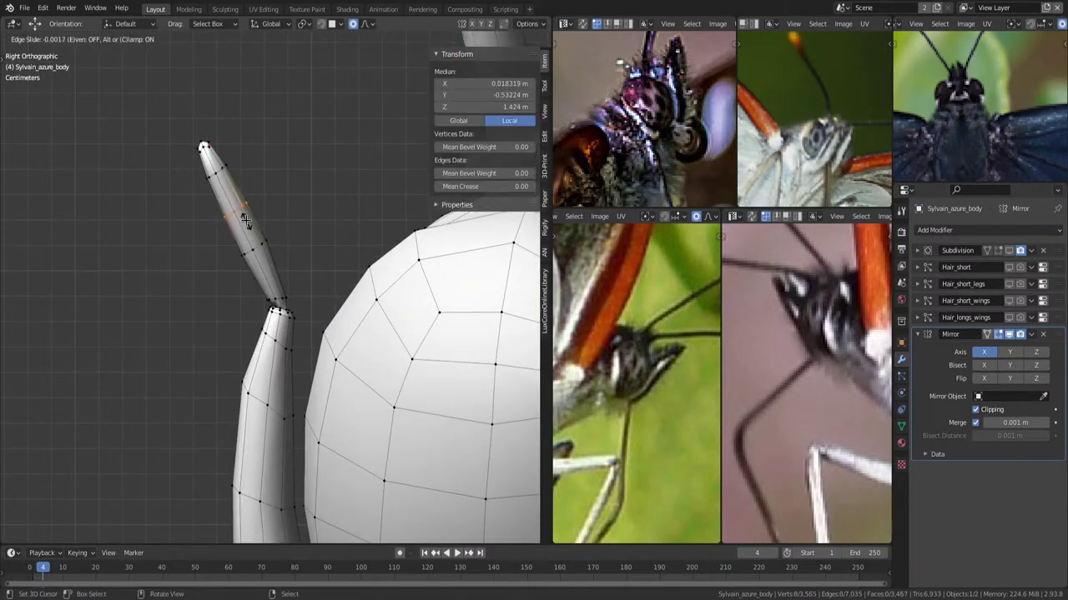
pyautogui.rightClick(251, 233)
pyautogui.keyDown('shift'); pyautogui.scroll(-5, 347, 377); pyautogui.keyUp('shift')
pyautogui.keyDown('alt'); pyautogui.click(347, 377); pyautogui.keyUp('alt')
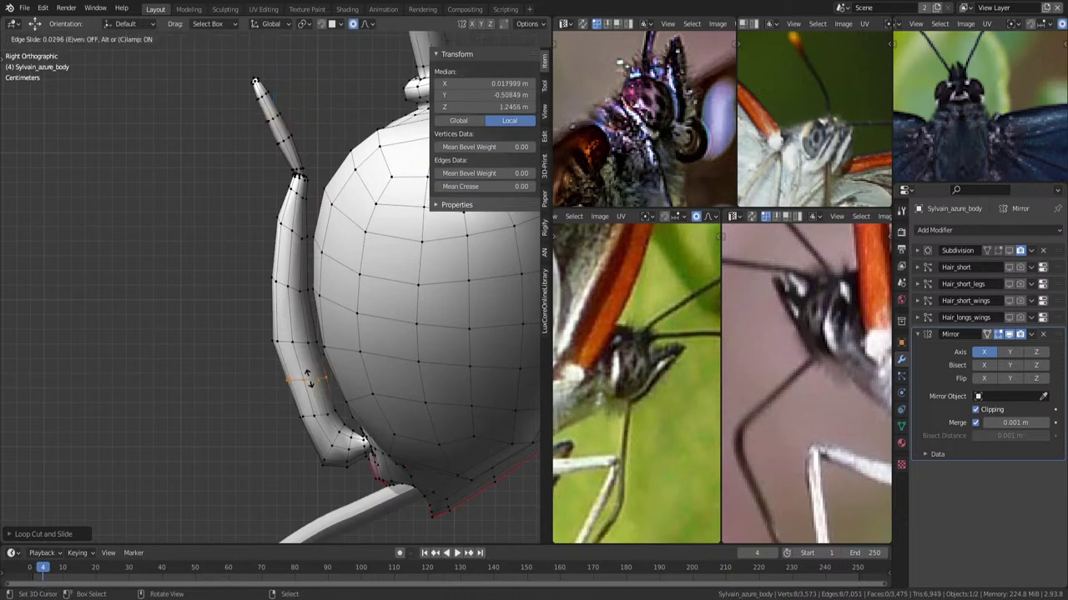
pyautogui.press('g')
pyautogui.scroll(3, 350, 359)
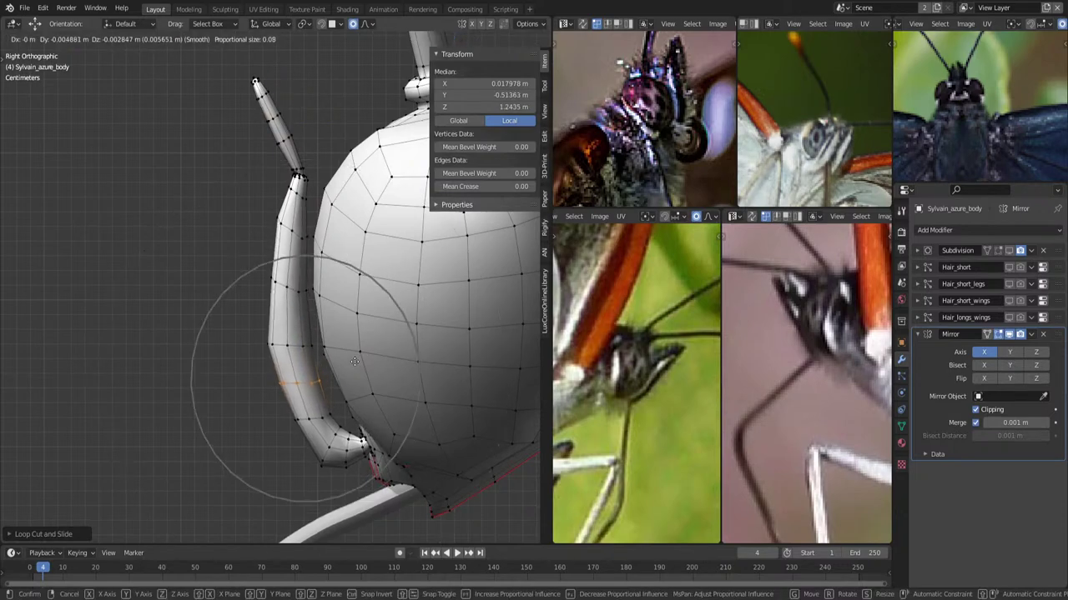
pyautogui.click(351, 325)
pyautogui.hotkey('alt', 'a')
pyautogui.moveTo(351, 325); pyautogui.dragTo(342, 287, button='middle')
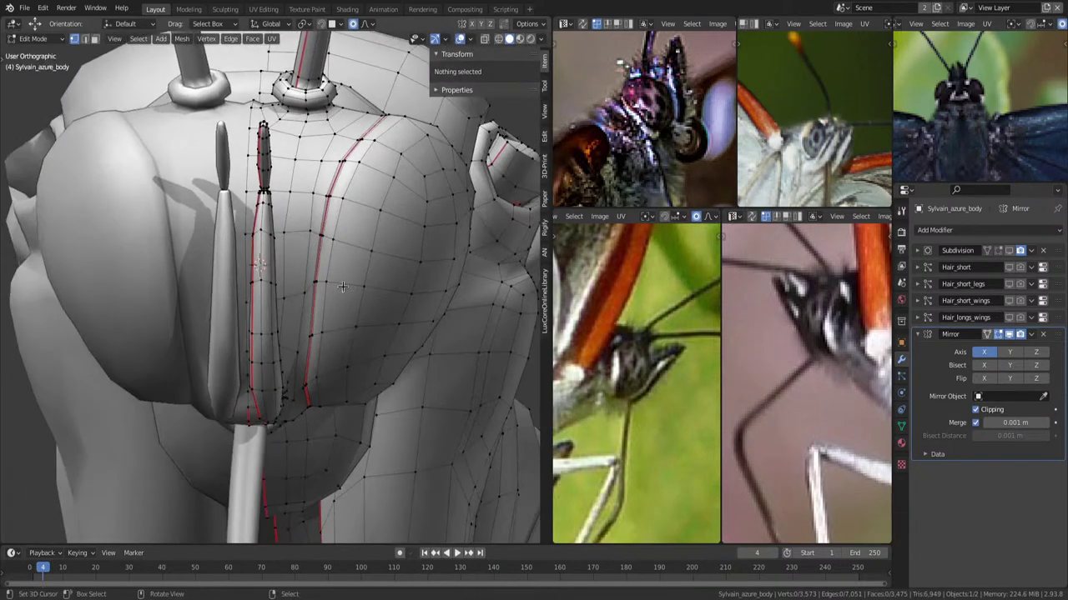
# In front view, select the palp with grown selection and shift it sideways along X.
pyautogui.press('KP_1')
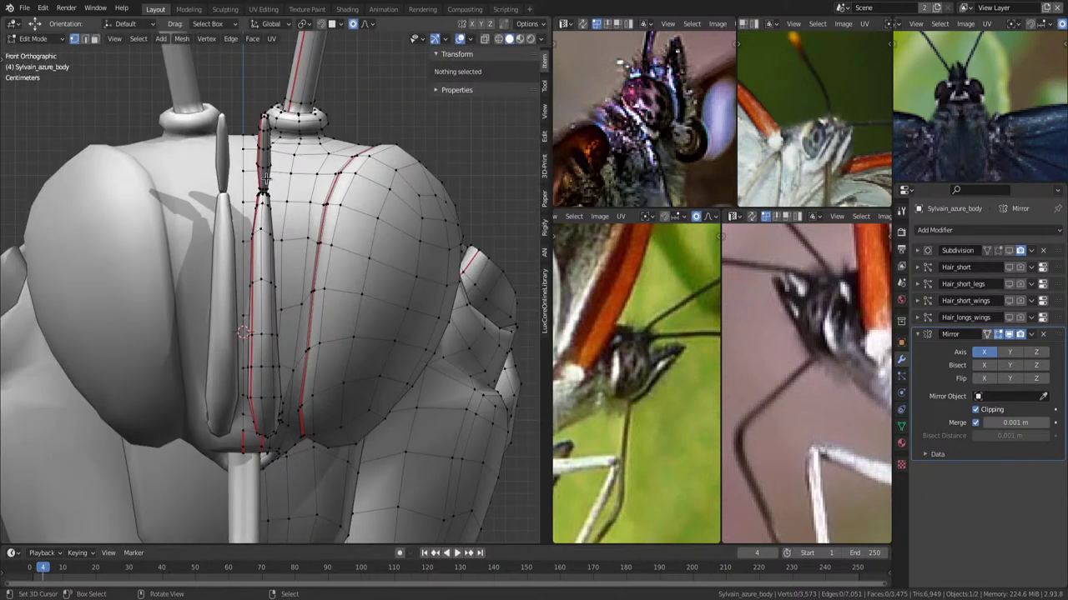
pyautogui.scroll(-1, 772, 384)
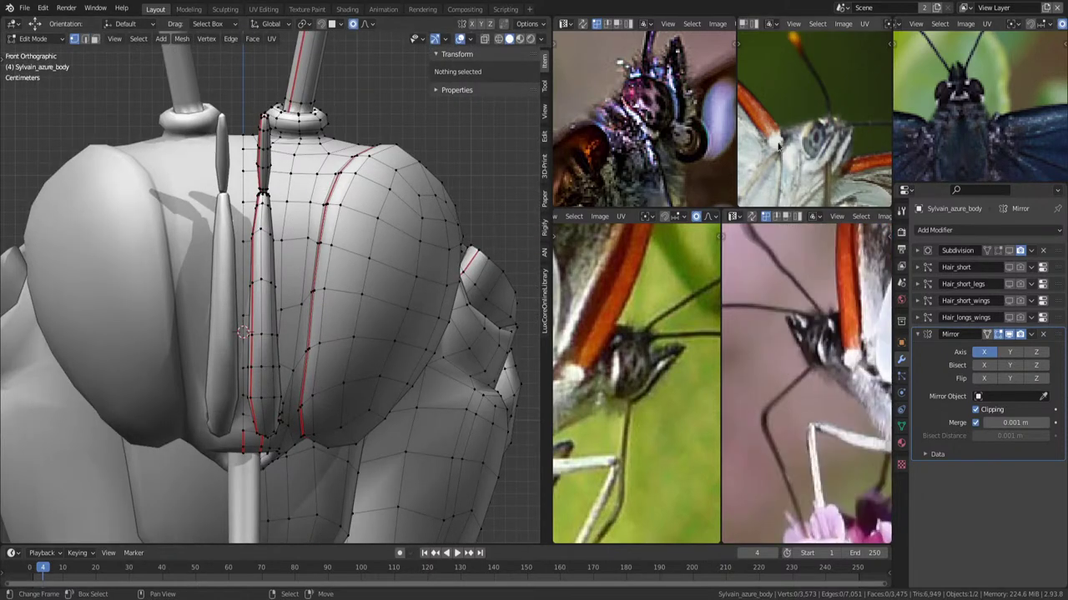
pyautogui.moveTo(847, 121); pyautogui.dragTo(826, 100, button='middle')
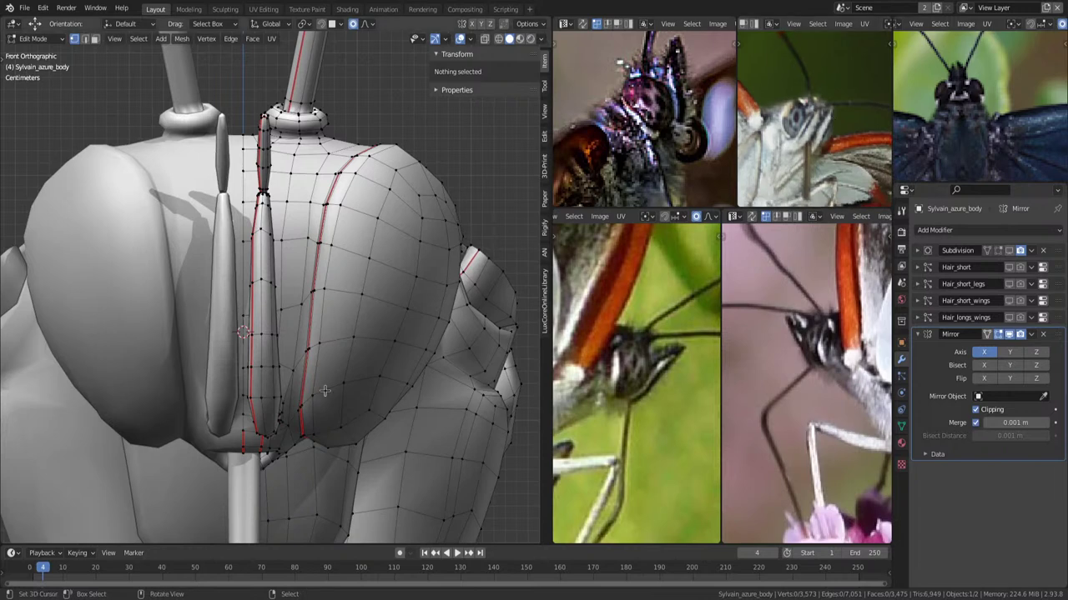
pyautogui.click(269, 367)
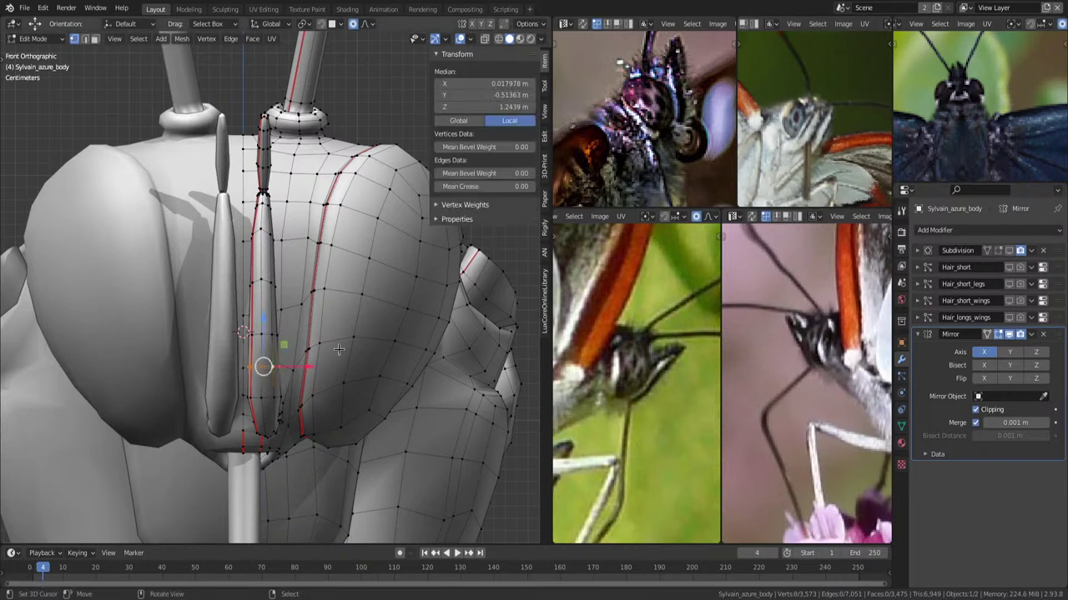
pyautogui.click(273, 240)
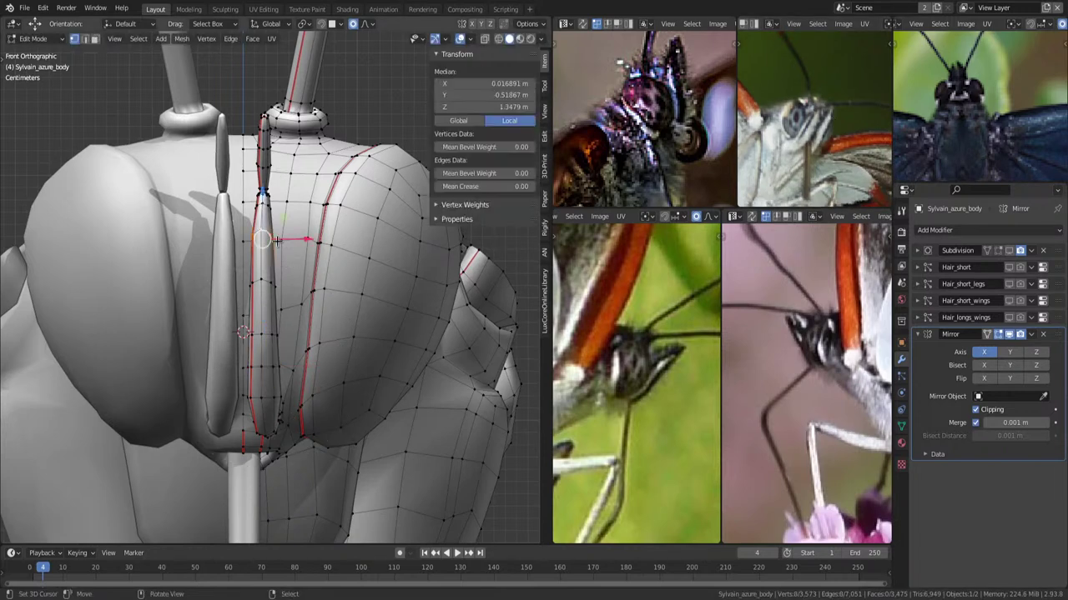
pyautogui.press('ctrl+KP_Add')
pyautogui.press('ctrl+KP_Add')
pyautogui.press('ctrl+KP_Add')
pyautogui.press('ctrl+KP_Add')
pyautogui.press('ctrl+KP_Add')
pyautogui.press('ctrl+KP_Add')
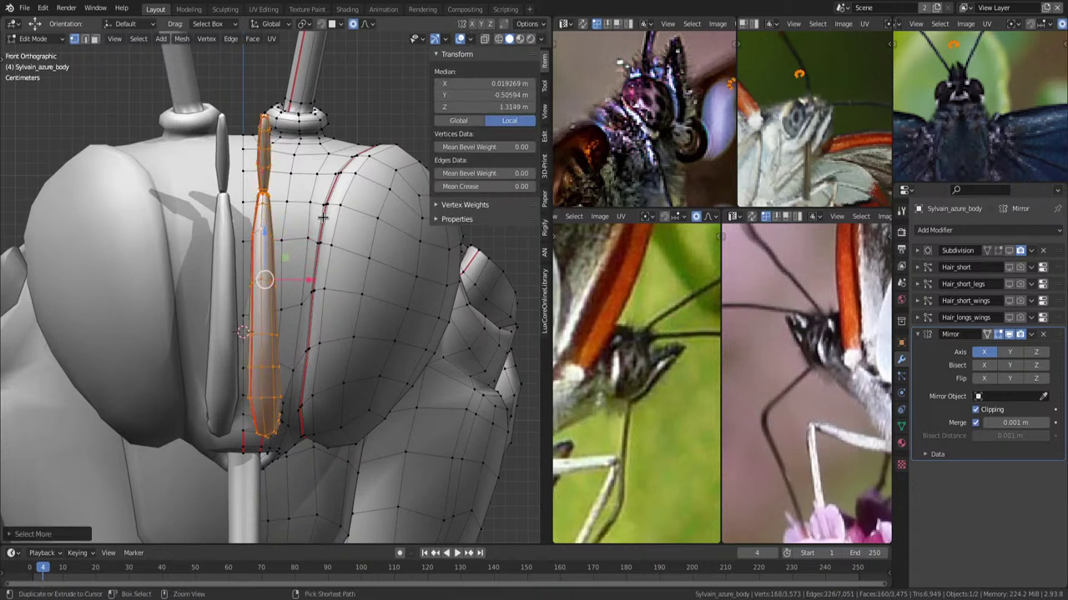
pyautogui.press('ctrl+KP_Add')
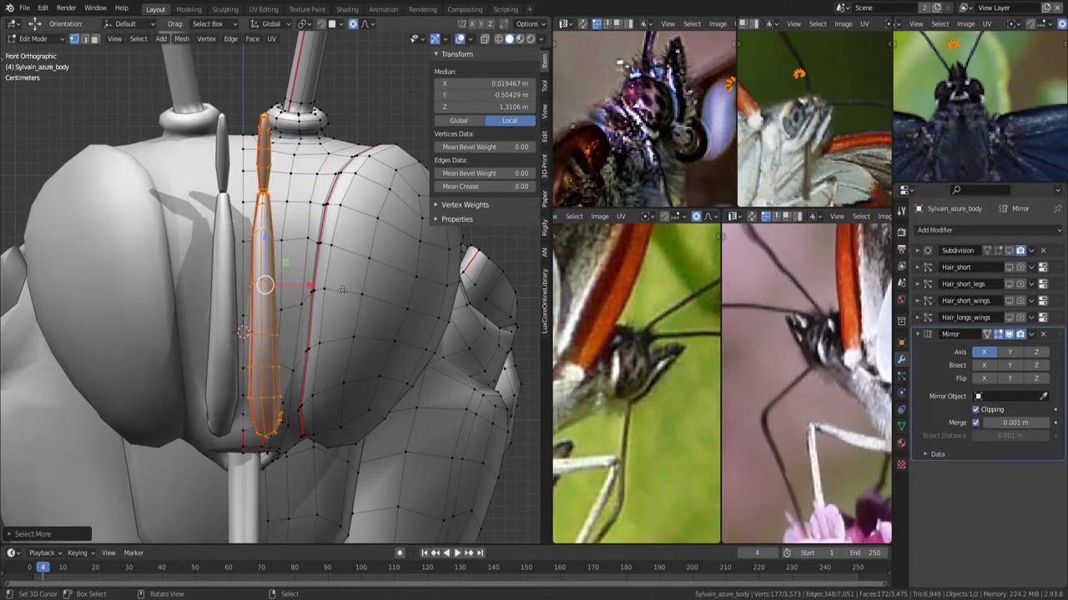
pyautogui.press('g')
pyautogui.press('x')
pyautogui.click(355, 290)
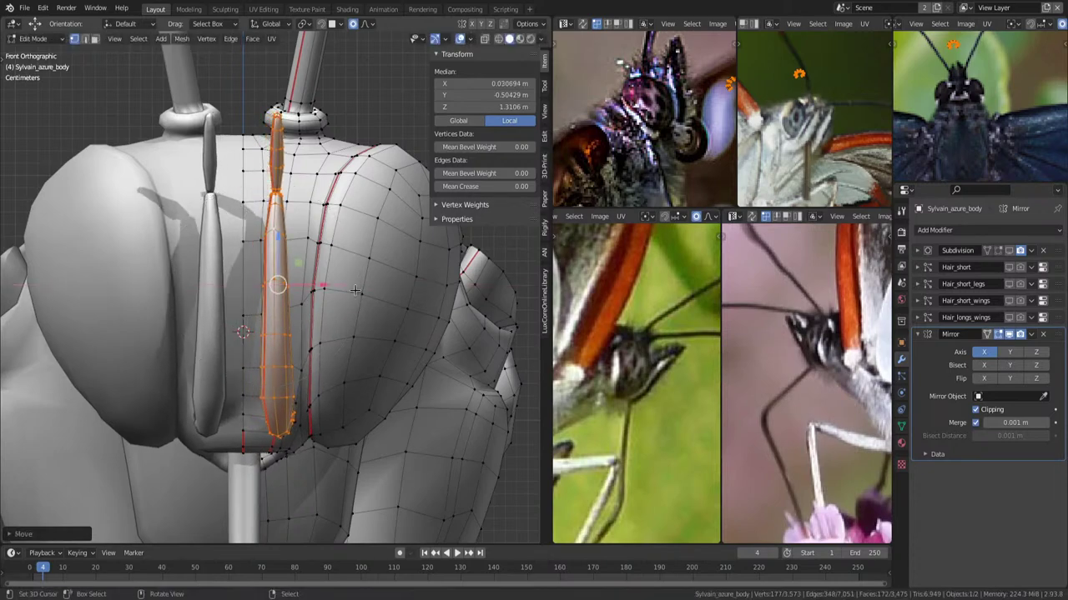
# Compare the palp's position against the panned reference photos, then switch to the right side view.
pyautogui.moveTo(401, 301); pyautogui.dragTo(393, 307, button='middle')
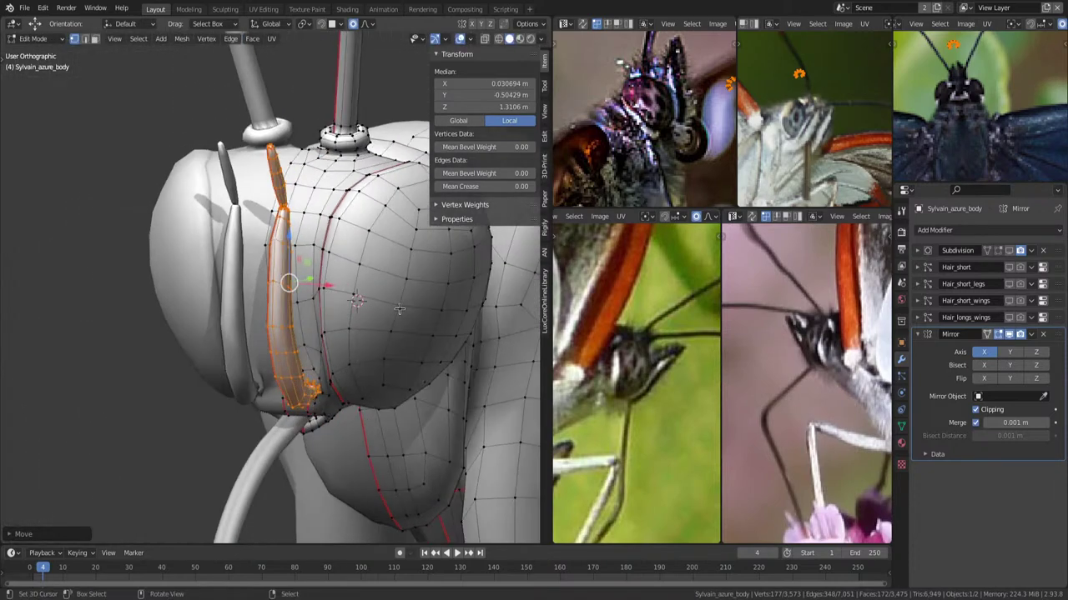
pyautogui.moveTo(307, 255); pyautogui.dragTo(329, 332, button='middle')
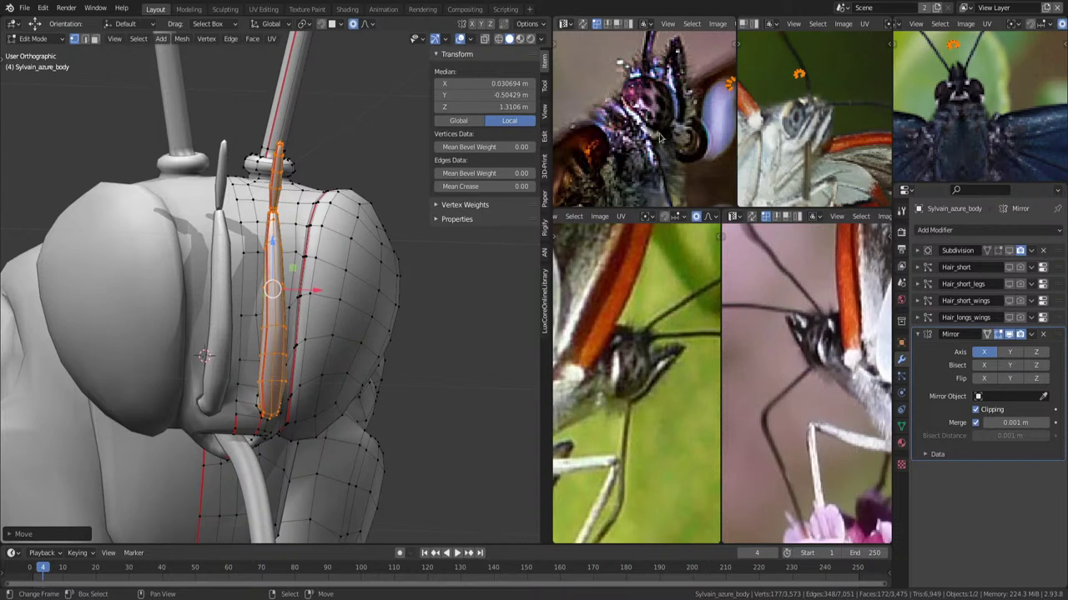
pyautogui.moveTo(660, 136); pyautogui.dragTo(643, 140, button='middle')
pyautogui.moveTo(667, 380); pyautogui.dragTo(673, 388, button='middle')
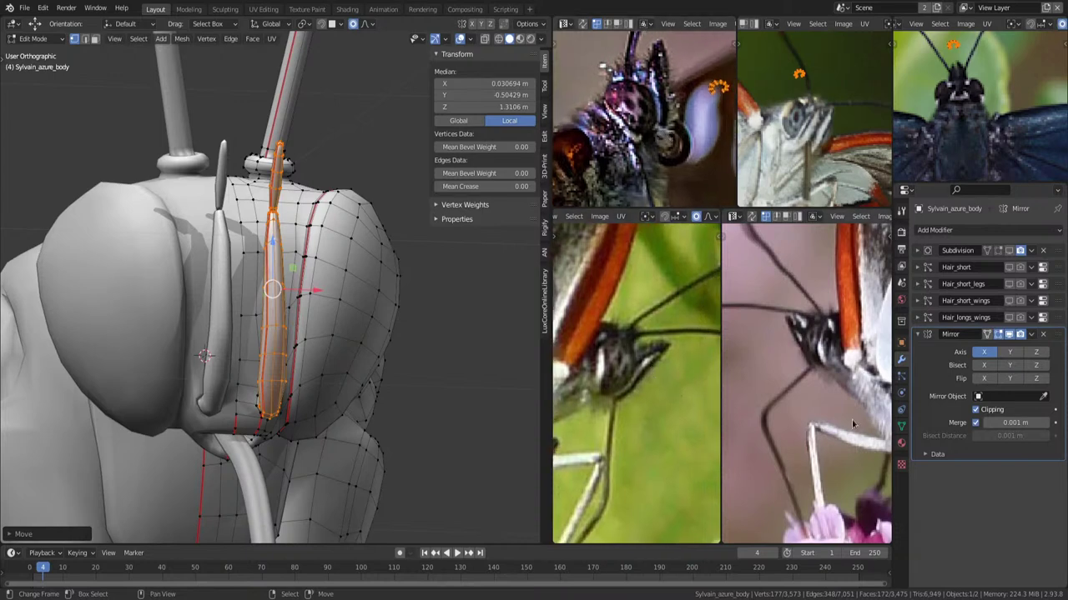
pyautogui.moveTo(851, 420); pyautogui.dragTo(835, 424, button='middle')
pyautogui.moveTo(852, 150); pyautogui.dragTo(848, 138, button='middle')
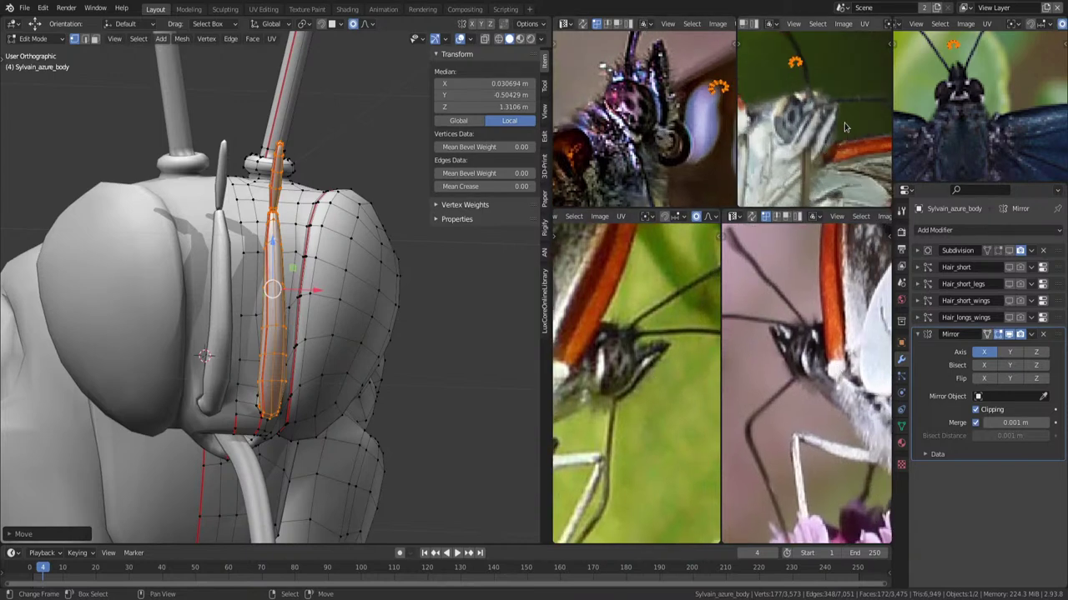
pyautogui.scroll(1, 844, 123)
pyautogui.scroll(2, 843, 123)
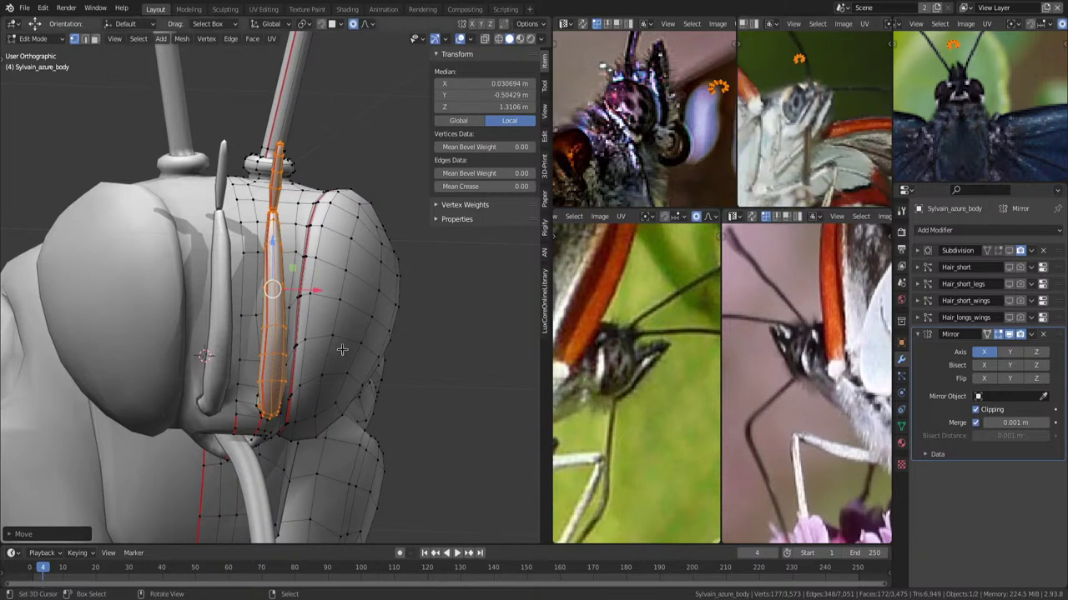
pyautogui.press('KP_3')
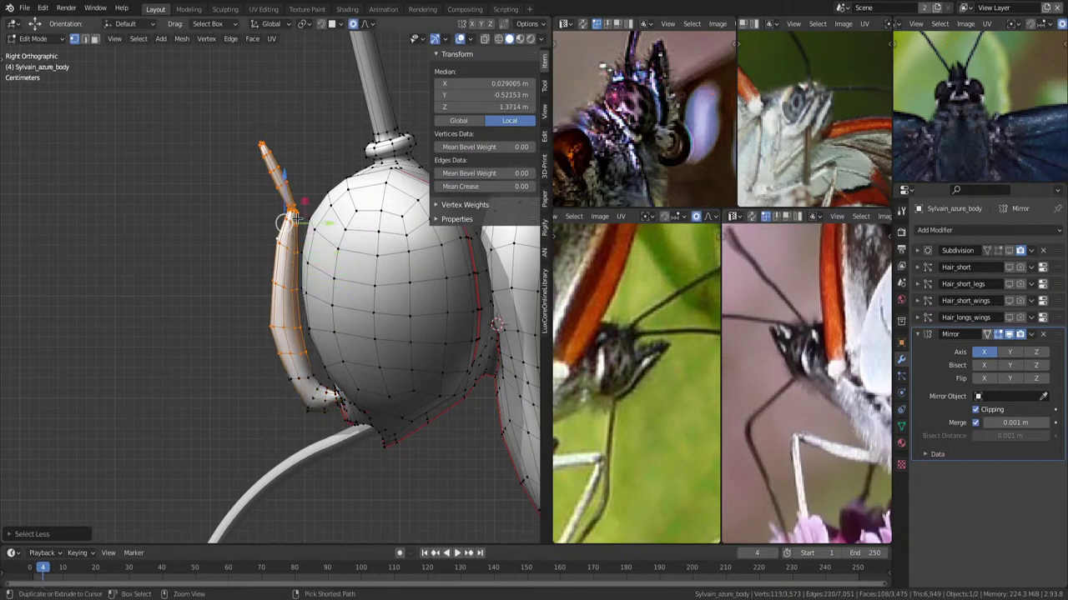
# Shrink the selection to the palp's upper part and rotate it with soft proportional falloff.
pyautogui.press('ctrl+KP_Subtract')
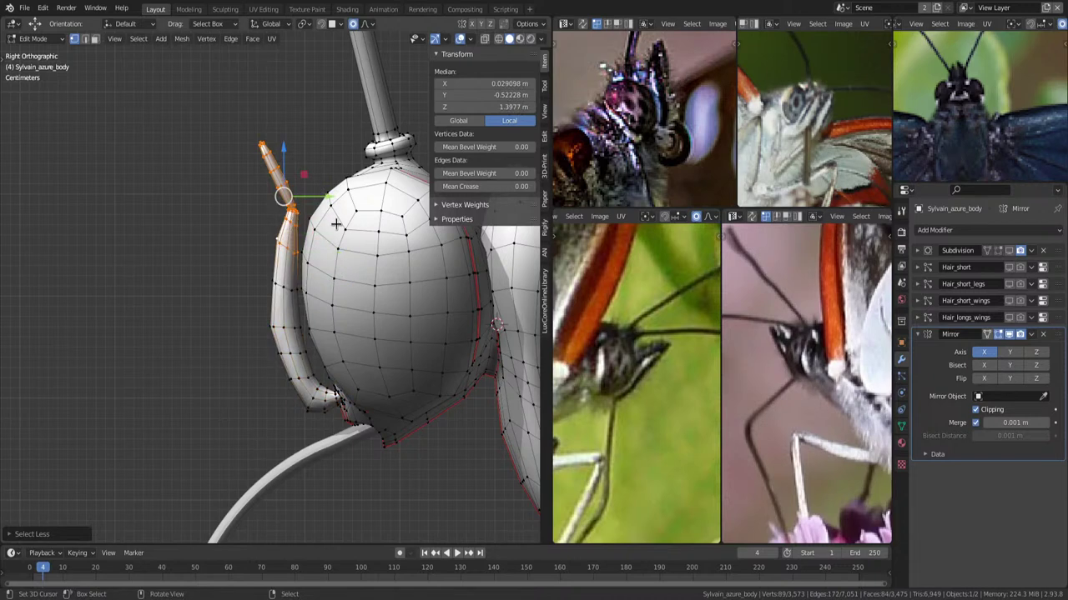
pyautogui.press('g')
pyautogui.scroll(-3, 317, 227)
pyautogui.scroll(-1, 311, 229)
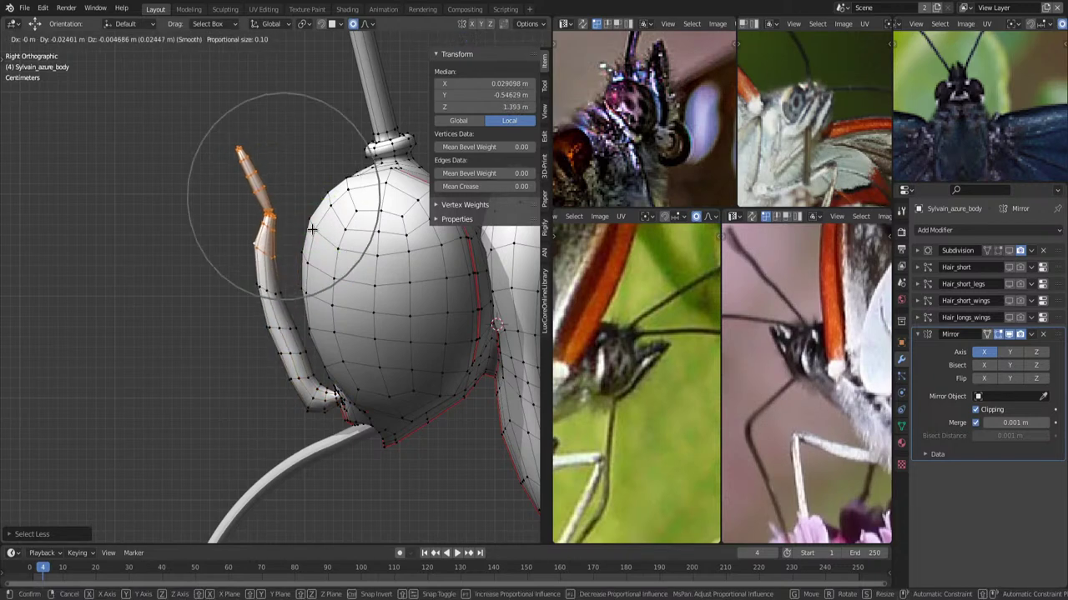
pyautogui.press('r')
pyautogui.scroll(3, 317, 234)
pyautogui.scroll(2, 329, 242)
pyautogui.click(336, 247)
# Move the palp tip into its new position with proportional editing, then nudge it slightly.
pyautogui.press('g')
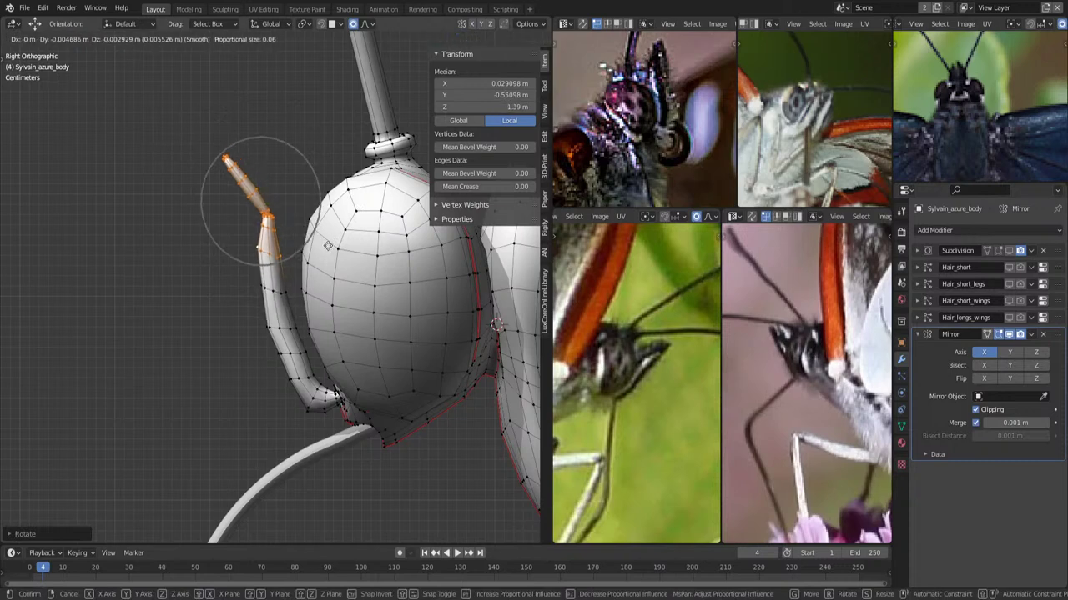
pyautogui.scroll(-3, 326, 246)
pyautogui.scroll(-1, 322, 246)
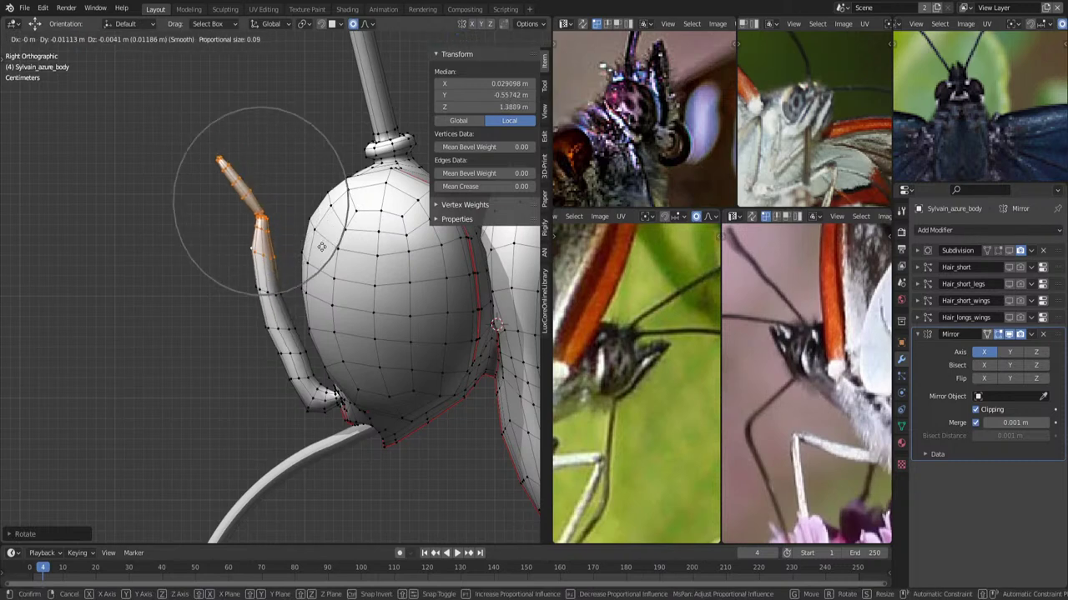
pyautogui.scroll(-4, 322, 246)
pyautogui.scroll(-2, 321, 247)
pyautogui.click(322, 247)
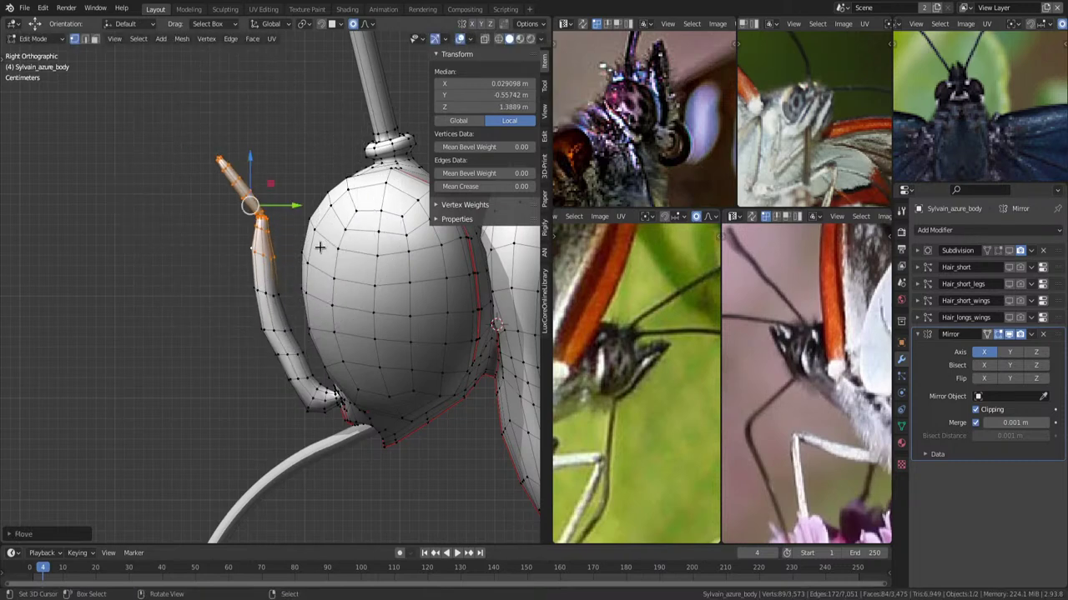
pyautogui.press('g')
pyautogui.click(344, 299)
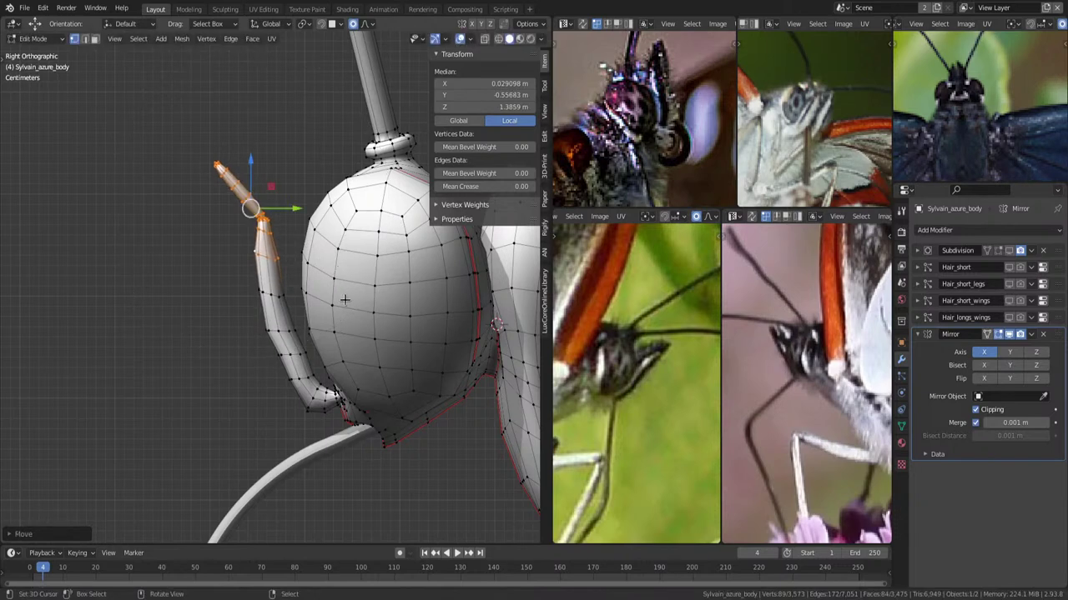
# Adjust the lower palp ring with soft falloff, then turn proportional editing off.
pyautogui.scroll(2, 379, 392)
pyautogui.keyDown('alt'); pyautogui.click(283, 317); pyautogui.keyUp('alt')
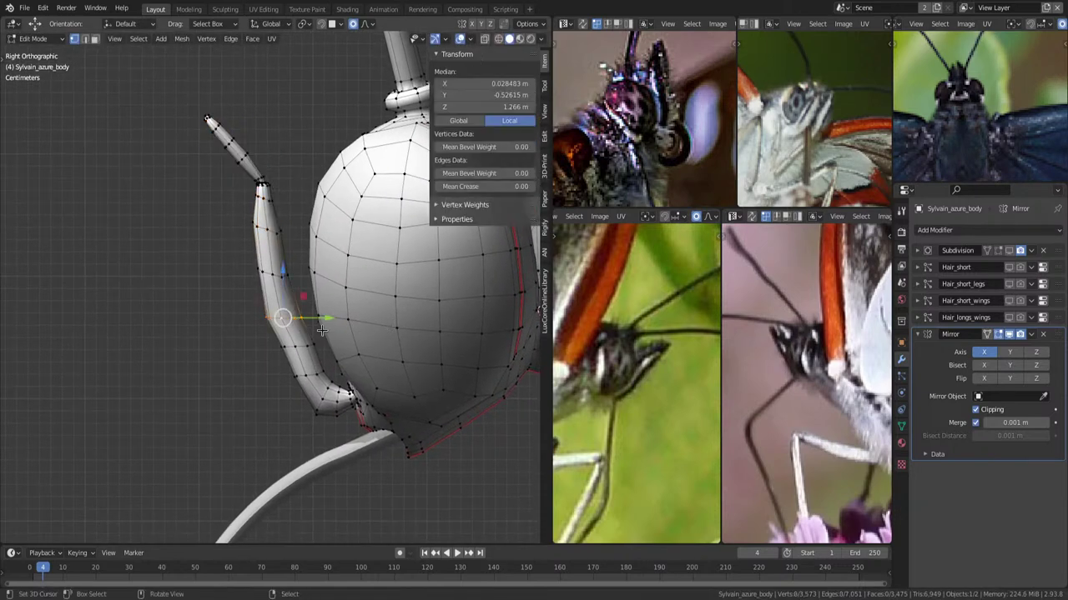
pyautogui.press('g')
pyautogui.click(288, 317)
pyautogui.press('o')
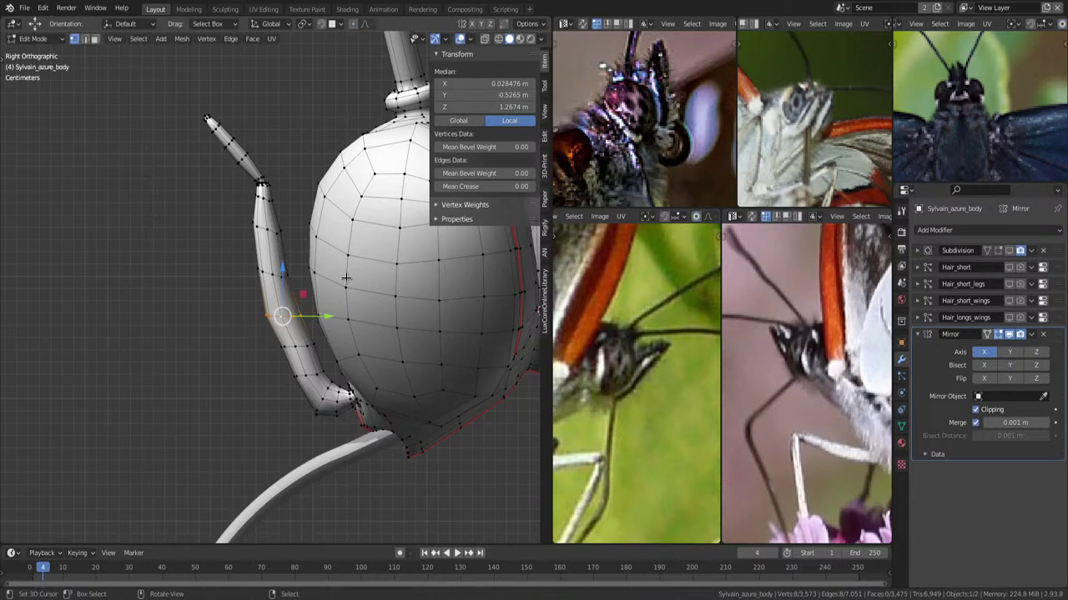
pyautogui.scroll(2, 294, 312)
# Bend the palp around a single vertex on its front edge.
pyautogui.click(274, 376)
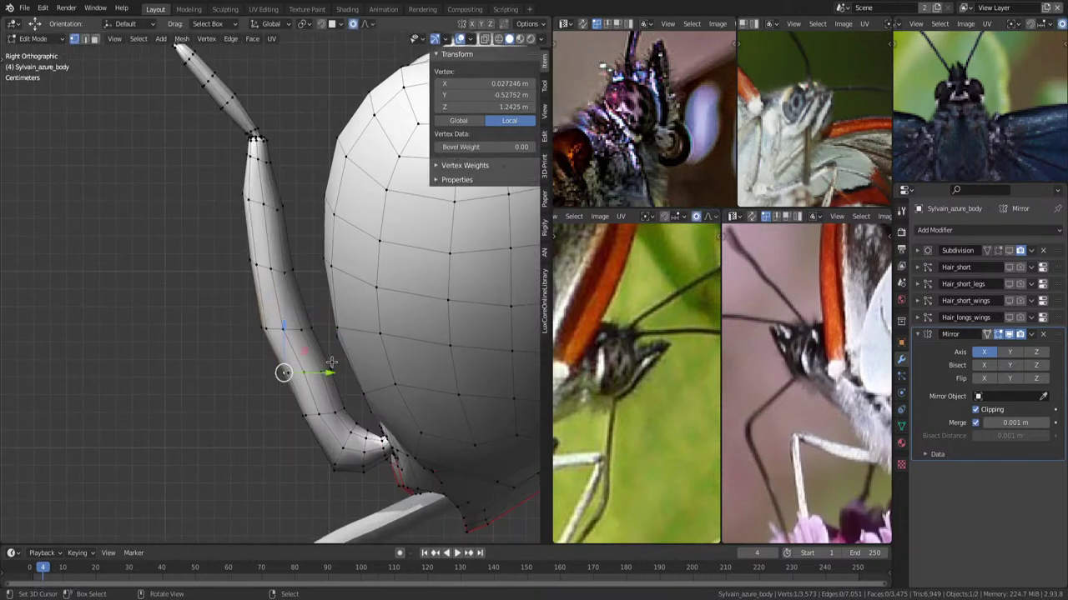
pyautogui.press('g')
pyautogui.scroll(4, 327, 367)
pyautogui.scroll(4, 323, 371)
pyautogui.scroll(3, 320, 374)
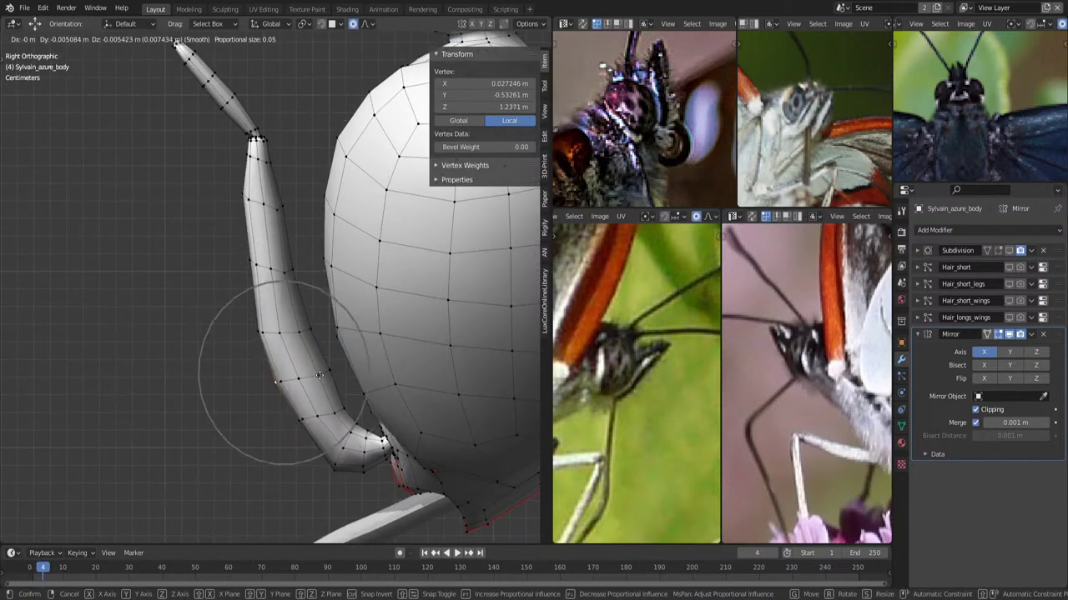
pyautogui.click(319, 375)
# Select the ring around the palp's middle and slide it along the palp.
pyautogui.hotkey('alt', 'a')
pyautogui.keyDown('alt'); pyautogui.click(273, 288); pyautogui.keyUp('alt')
pyautogui.press('g')
pyautogui.press('g')
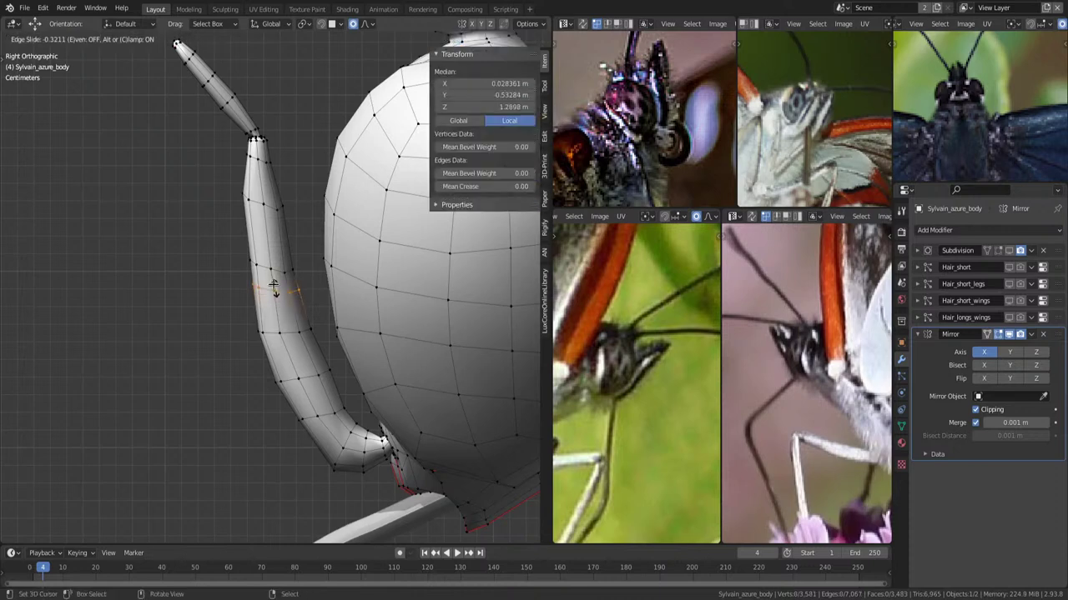
pyautogui.click(273, 286)
pyautogui.press('g')
pyautogui.rightClick(291, 268)
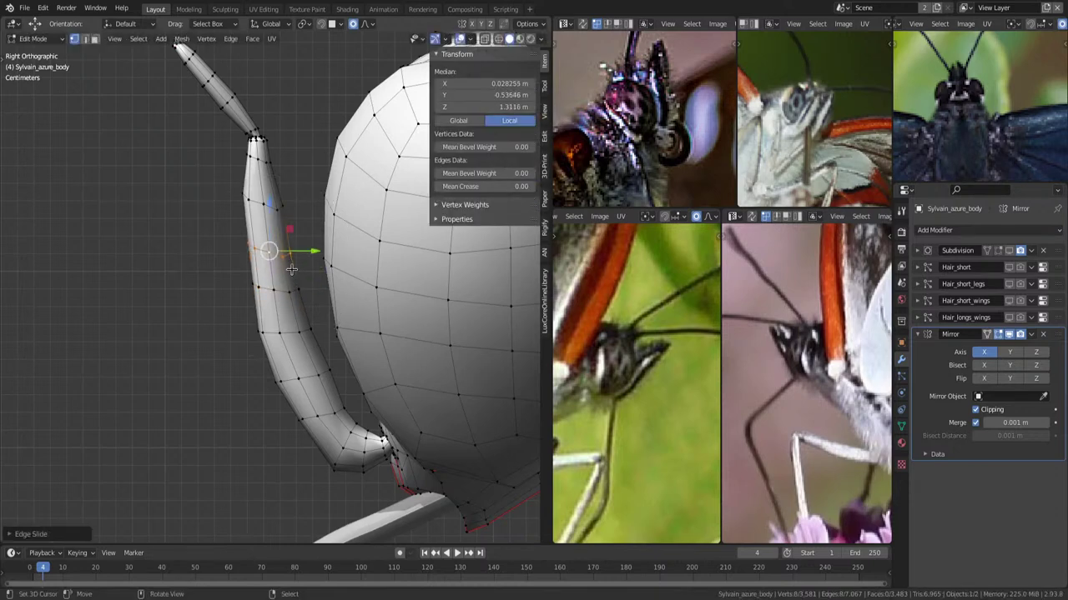
# Grow the selection to a band around the palp ring and apply Smooth Vertices.
pyautogui.moveTo(291, 268); pyautogui.dragTo(319, 296, button='middle')
pyautogui.press('ctrl+KP_Add')
pyautogui.press('ctrl+KP_Add')
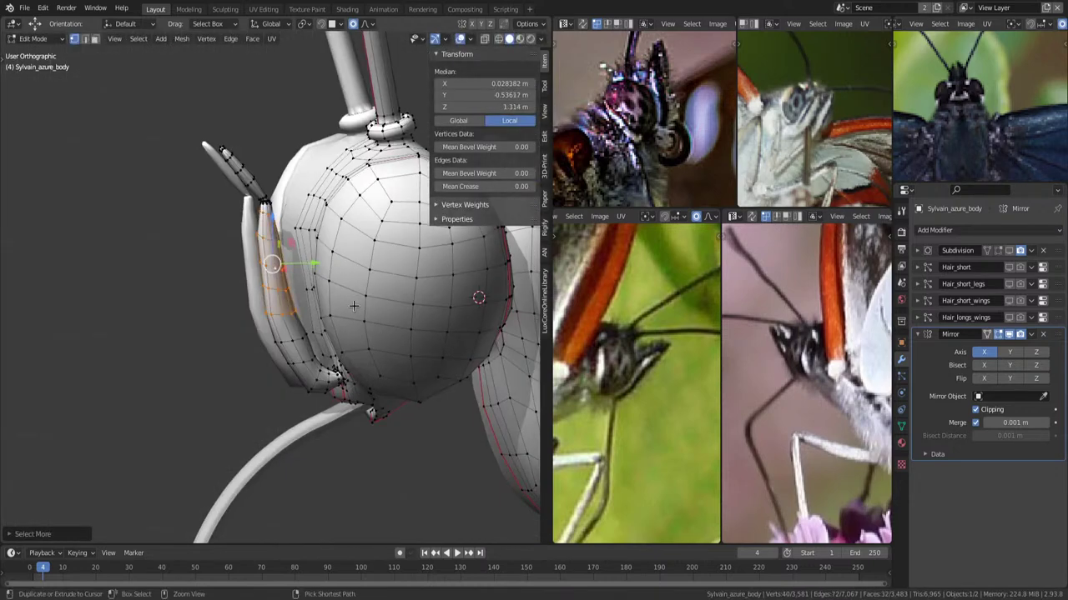
pyautogui.press('KP_Decimal')
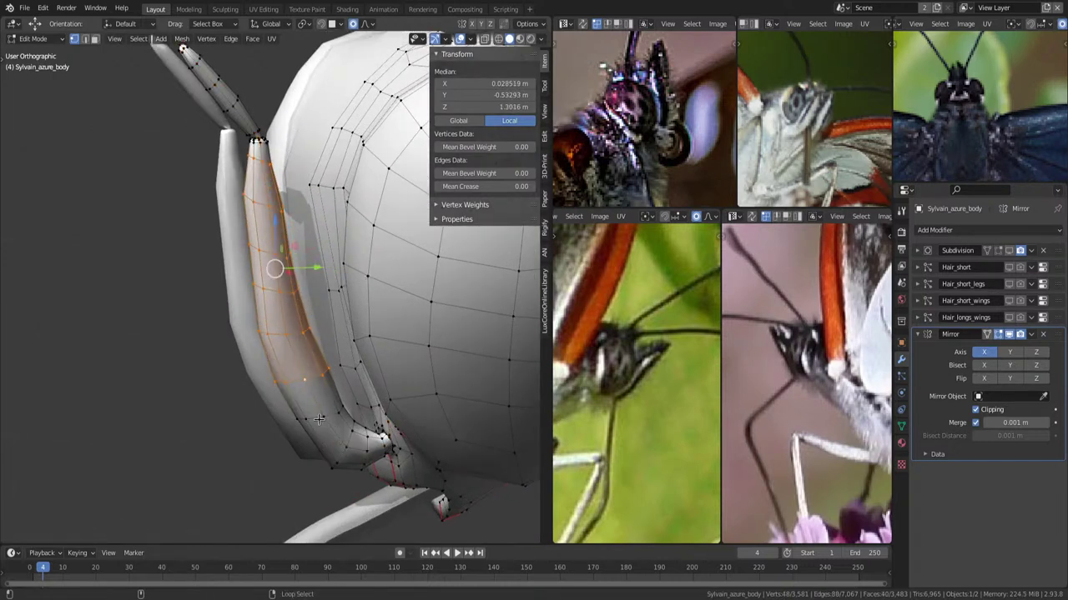
pyautogui.moveTo(325, 400); pyautogui.dragTo(379, 313, button='middle')
pyautogui.press('q')
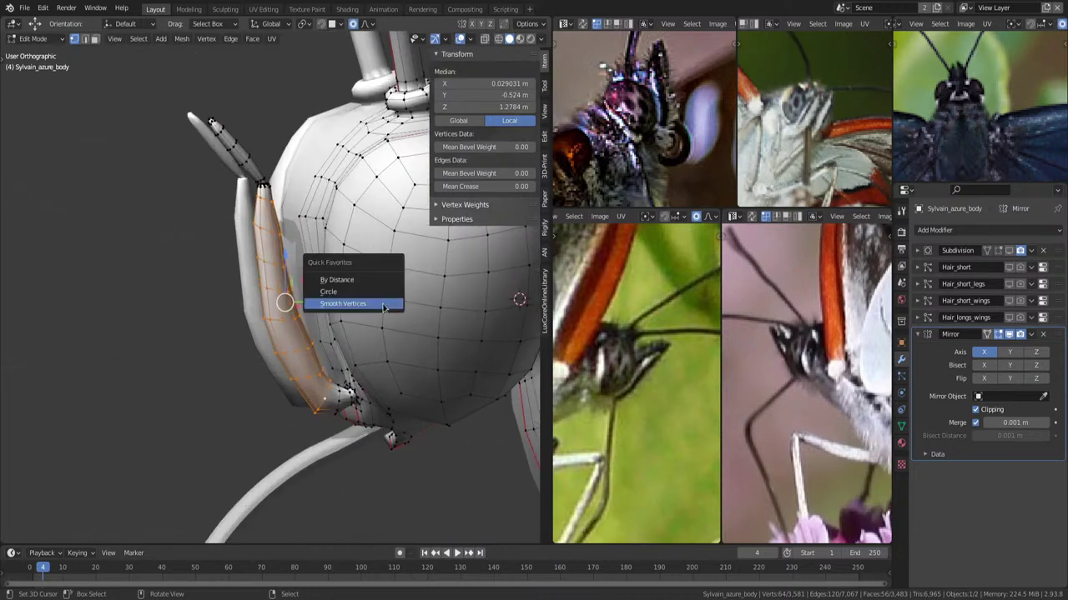
pyautogui.click(382, 307)
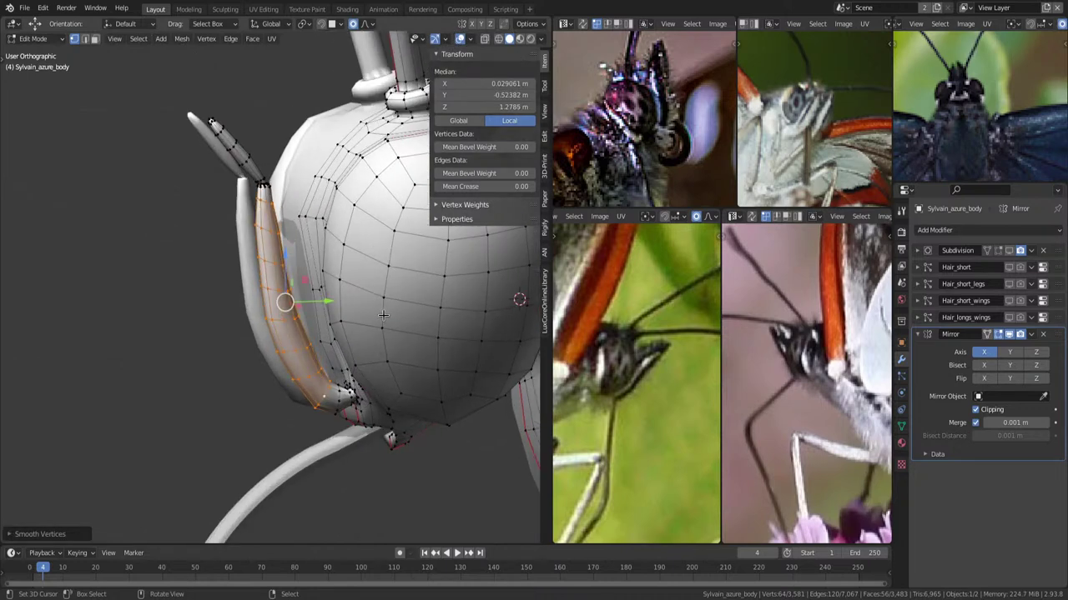
# Fatten the palp band slightly with Shrink/Fatten, proportional editing off, then view from the right.
pyautogui.hotkey('alt', 's')
pyautogui.press('o')
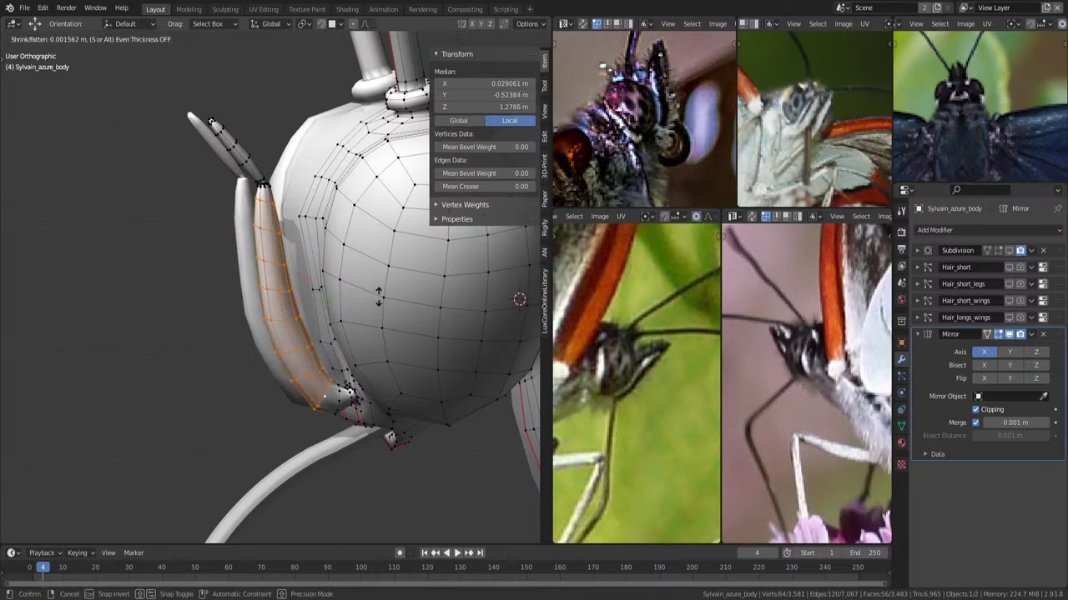
pyautogui.click(378, 299)
pyautogui.moveTo(378, 299); pyautogui.dragTo(384, 314, button='middle')
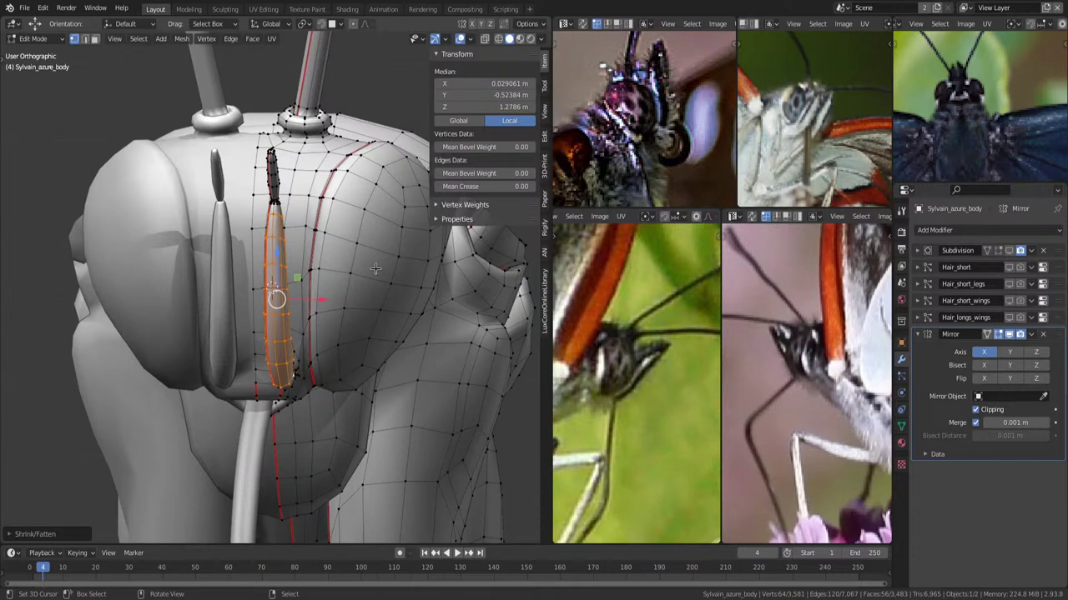
pyautogui.press('KP_3')
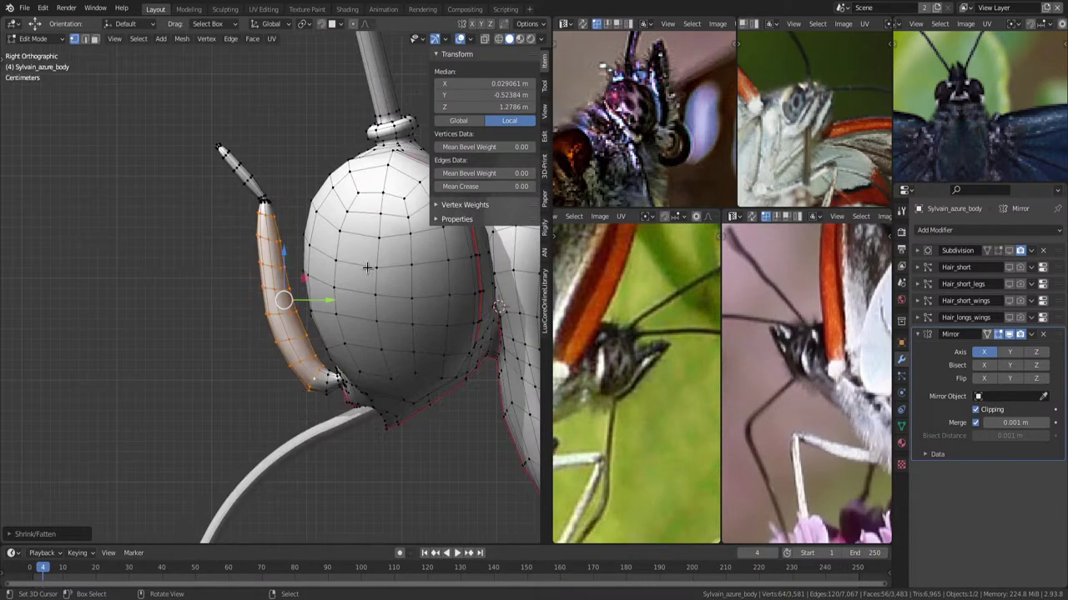
# Select the top loop of the palp base in wireframe and scale it with smooth falloff.
pyautogui.scroll(2, 291, 221)
pyautogui.scroll(2, 308, 275)
pyautogui.scroll(2, 338, 333)
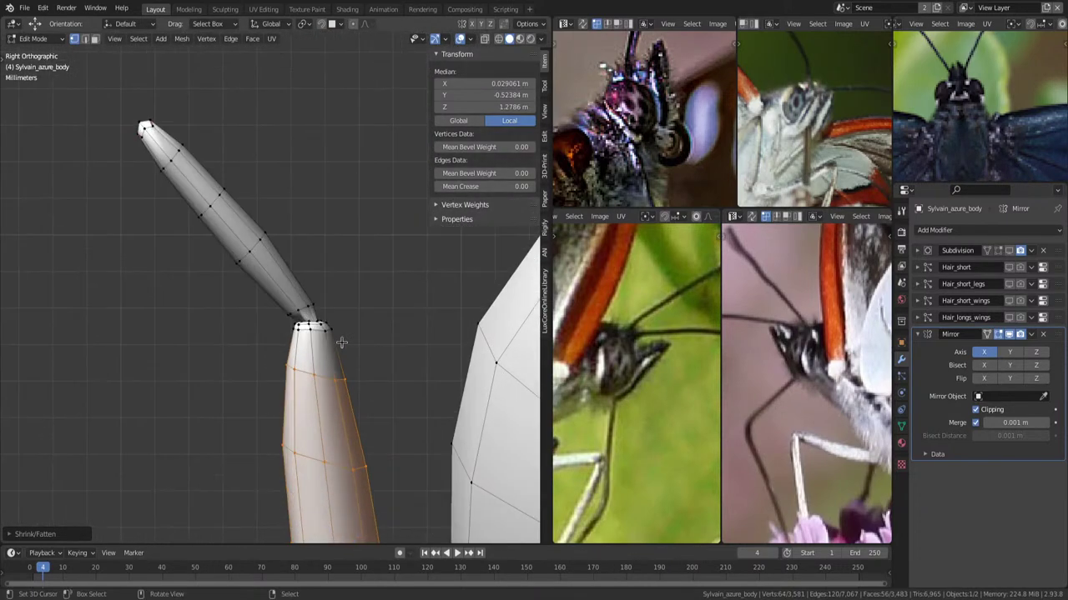
pyautogui.hotkey('alt', 'a')
pyautogui.hotkey('shift', 'z')
pyautogui.scroll(2, 342, 334)
pyautogui.scroll(2, 409, 357)
pyautogui.scroll(1, 348, 326)
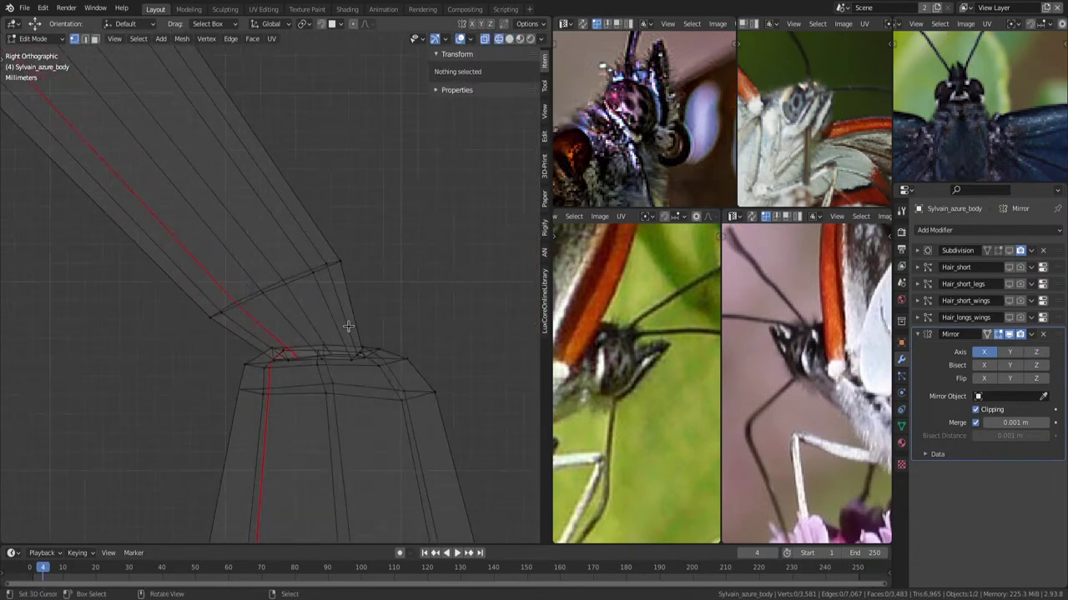
pyautogui.keyDown('alt'); pyautogui.click(326, 357); pyautogui.keyUp('alt')
pyautogui.hotkey('alt', 'a')
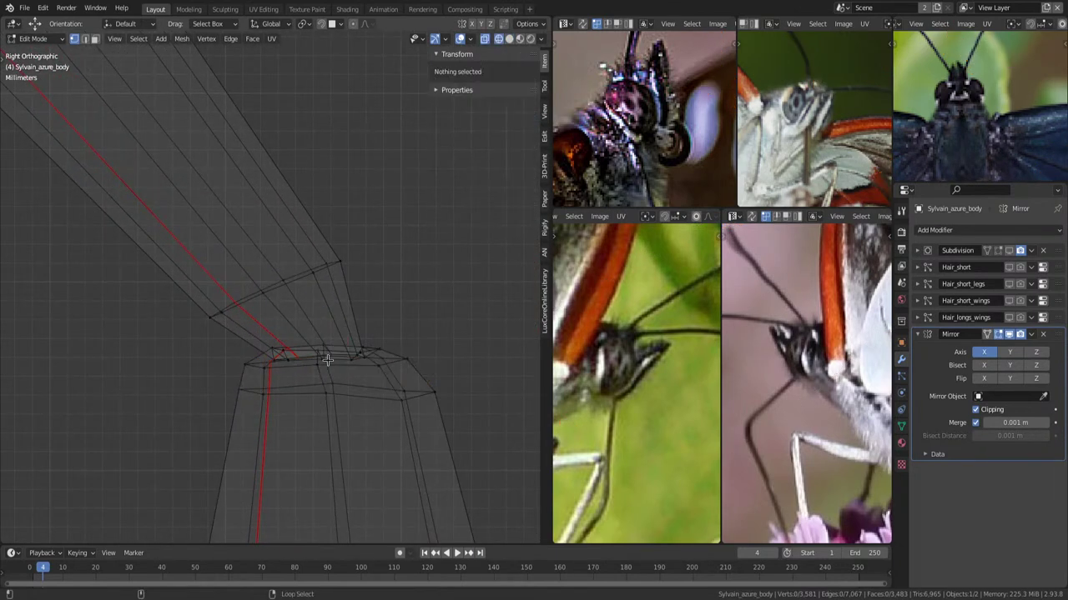
pyautogui.keyDown('alt'); pyautogui.click(327, 360); pyautogui.keyUp('alt')
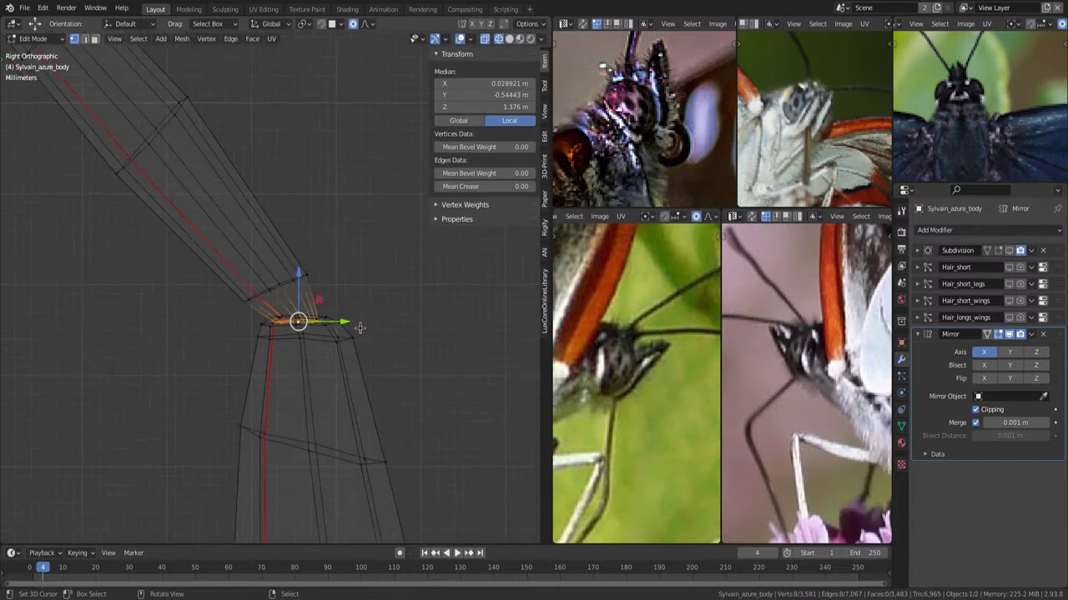
pyautogui.hotkey('shift', 'z')
pyautogui.press('s')
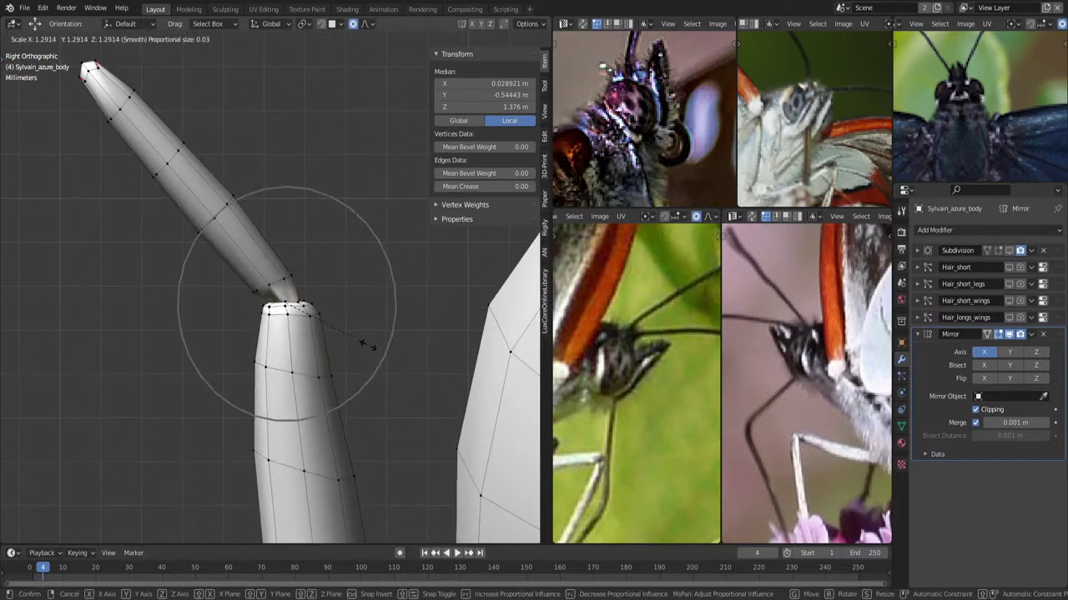
pyautogui.click(374, 353)
# Add a centred edge loop across the palp neck and scale it down.
pyautogui.scroll(4, 333, 290)
pyautogui.hotkey('ctrl', 'r')
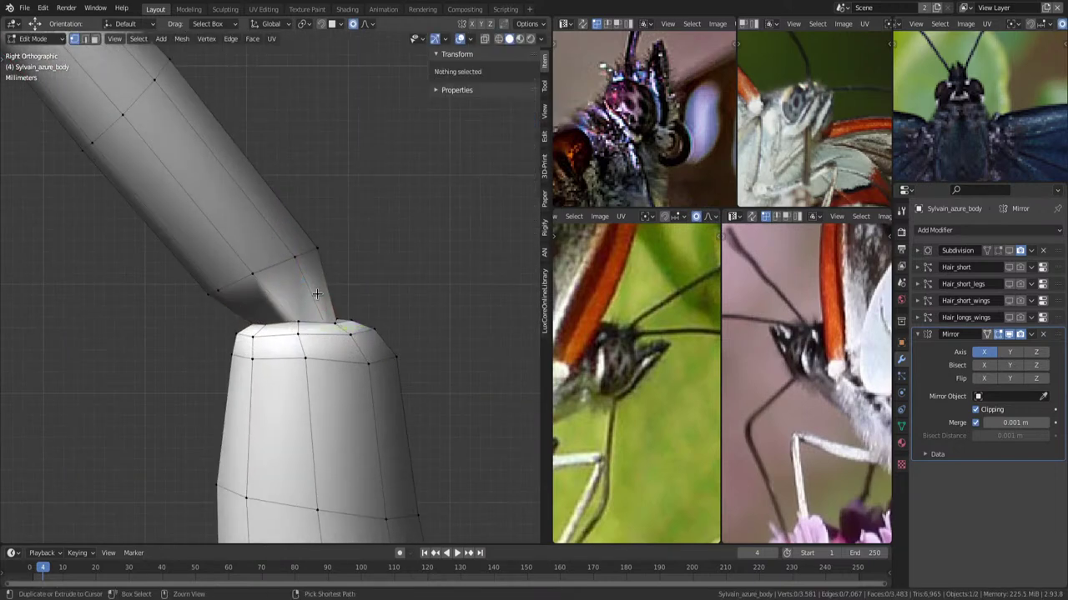
pyautogui.click(309, 302)
pyautogui.rightClick(309, 302)
pyautogui.press('s')
pyautogui.scroll(5, 359, 317)
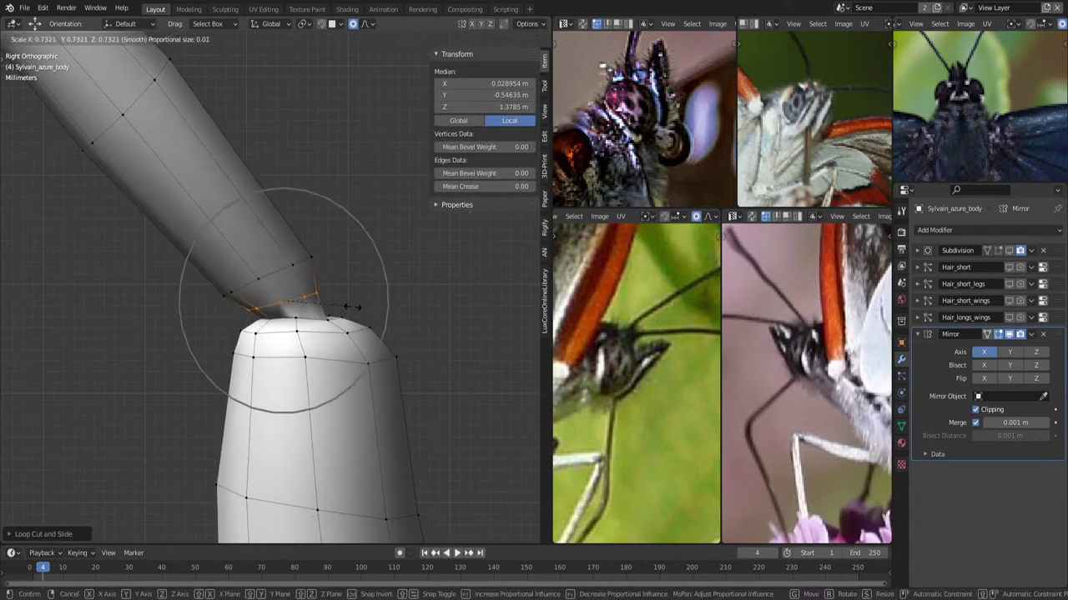
pyautogui.scroll(5, 350, 305)
pyautogui.click(350, 304)
pyautogui.press('s')
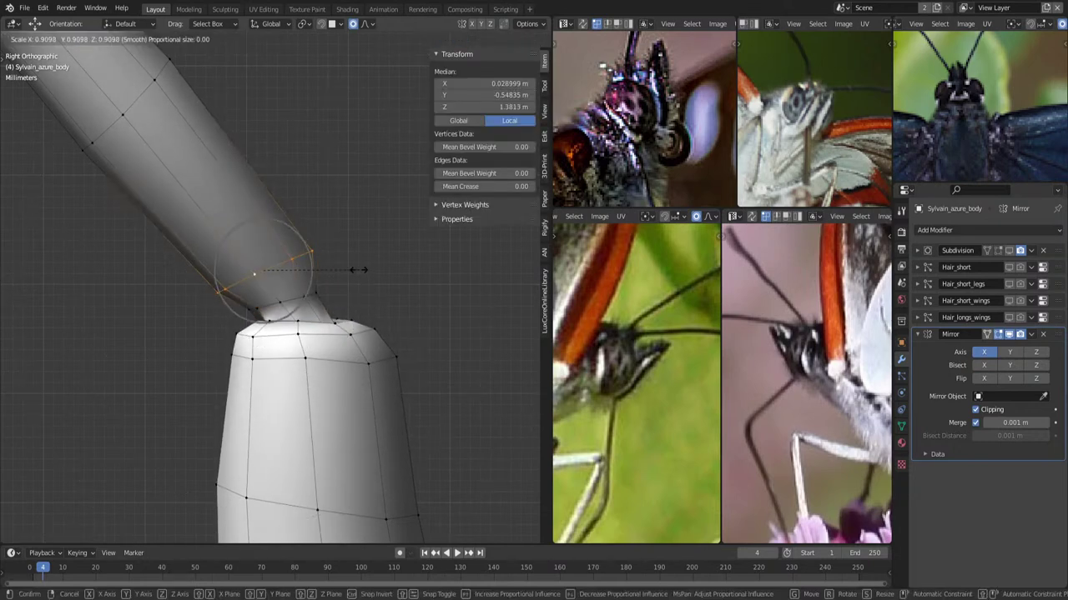
pyautogui.click(357, 269)
# Rescale the top loop of the palp base.
pyautogui.keyDown('alt'); pyautogui.click(310, 330); pyautogui.keyUp('alt')
pyautogui.press('s')
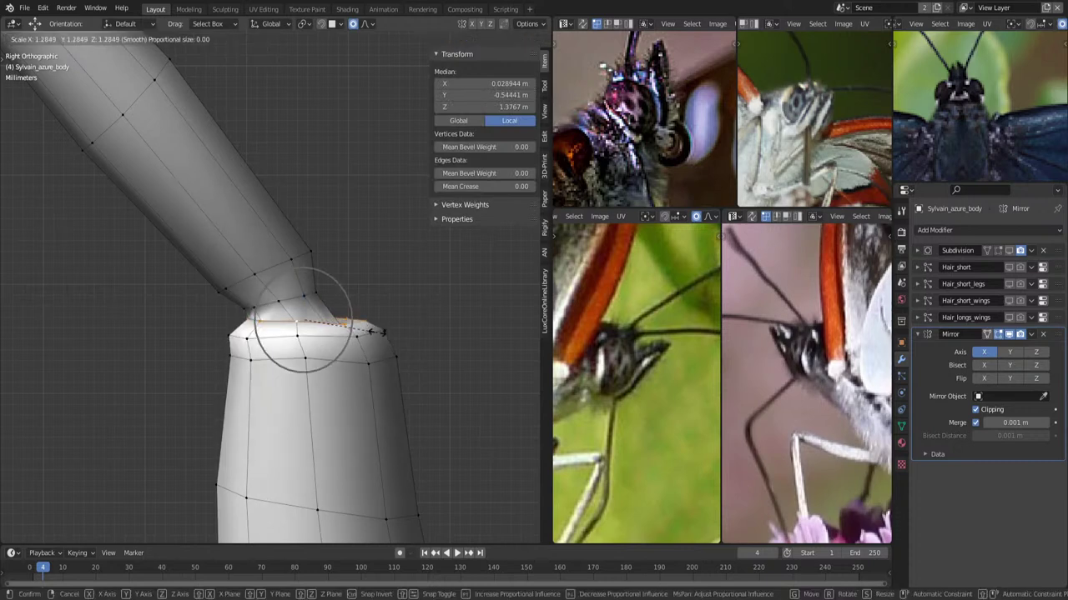
pyautogui.click(379, 332)
pyautogui.scroll(-2, 358, 343)
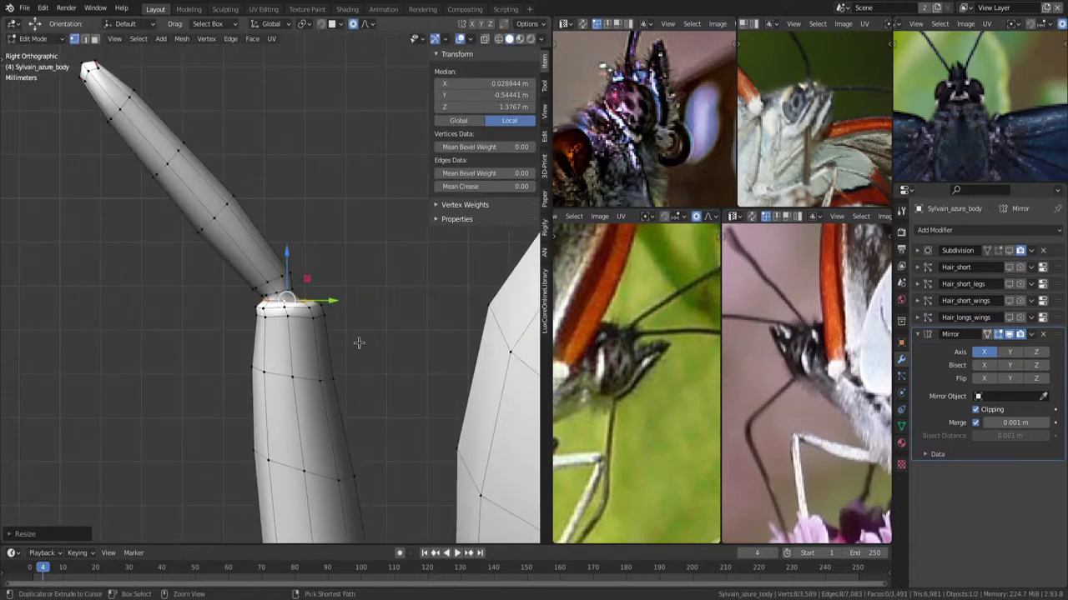
# Grow the selection to the neighbouring joint loops, smooth them, and adjust their thickness.
pyautogui.press('ctrl+KP_Add')
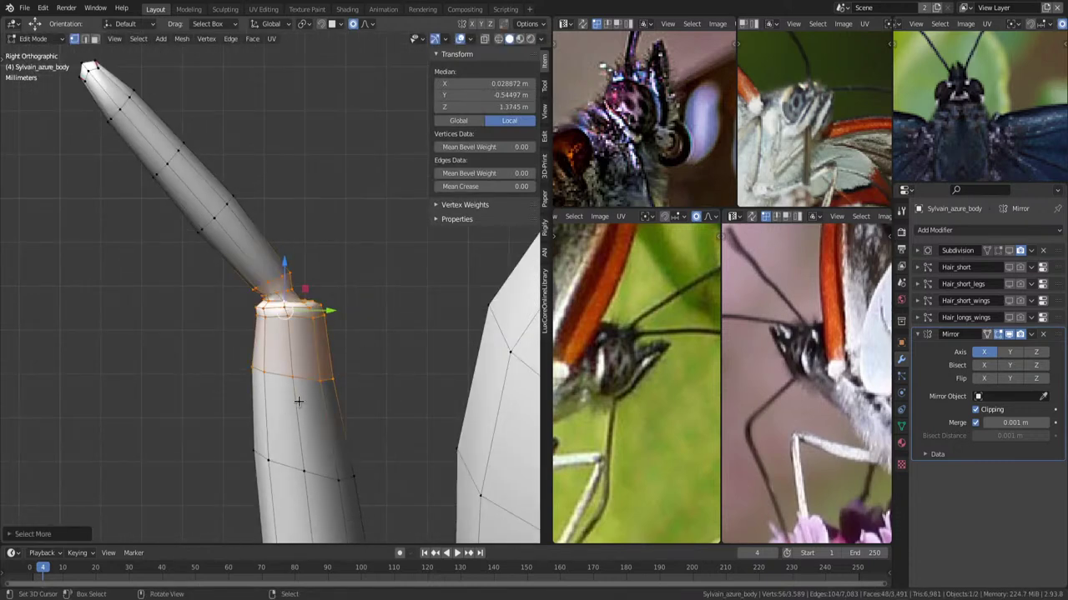
pyautogui.press('F3')
pyautogui.click(416, 357)
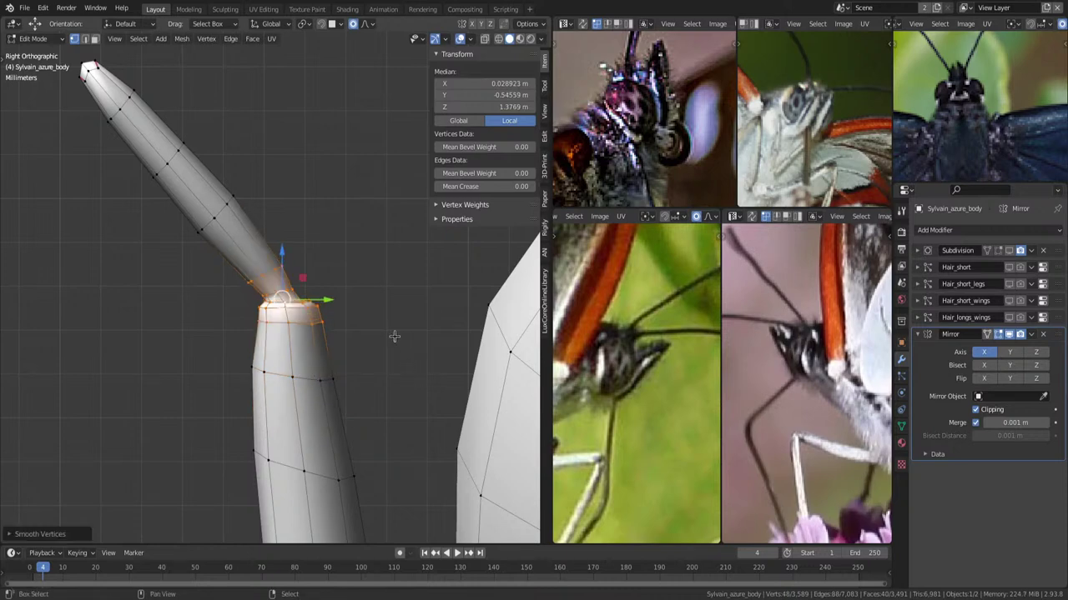
pyautogui.hotkey('alt', 's')
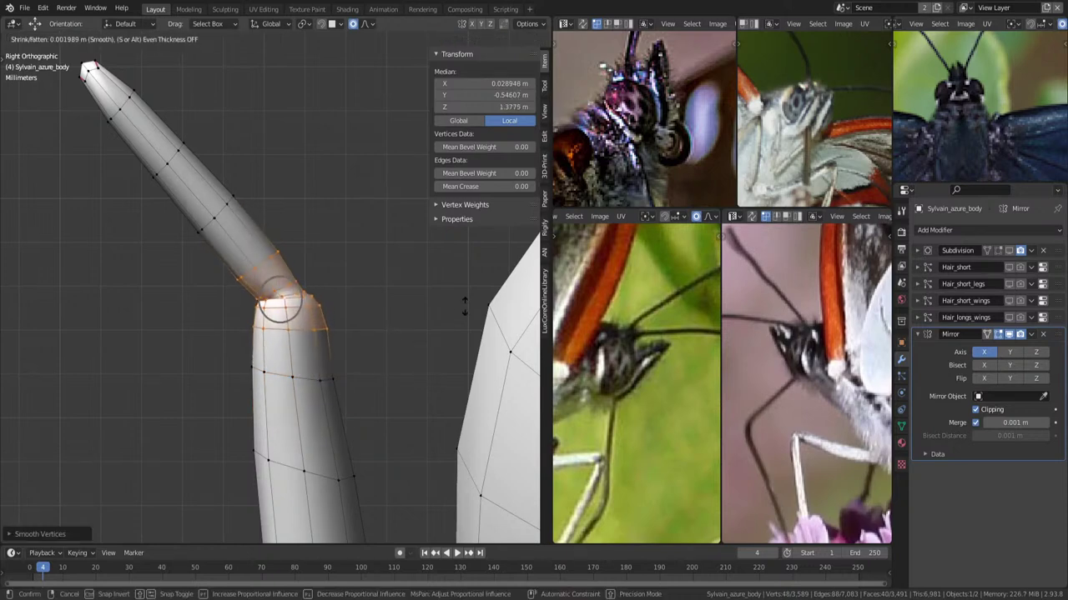
pyautogui.click(382, 350)
# Move the joint vertices vertically along Z and scale them.
pyautogui.hotkey('alt', 'a')
pyautogui.scroll(2, 358, 325)
pyautogui.scroll(2, 348, 312)
pyautogui.click(348, 312)
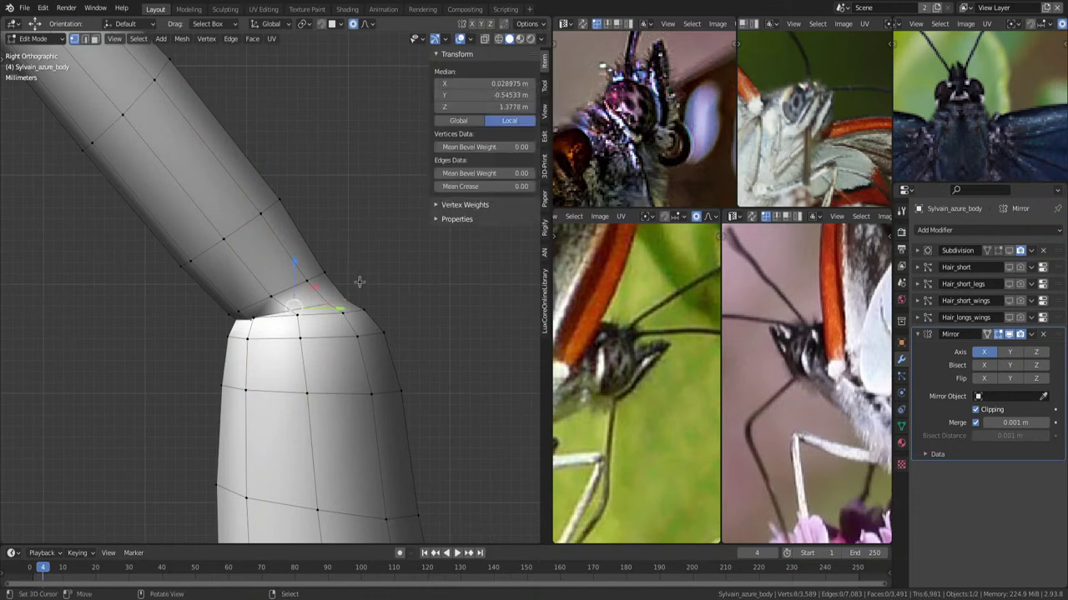
pyautogui.press('g')
pyautogui.press('z')
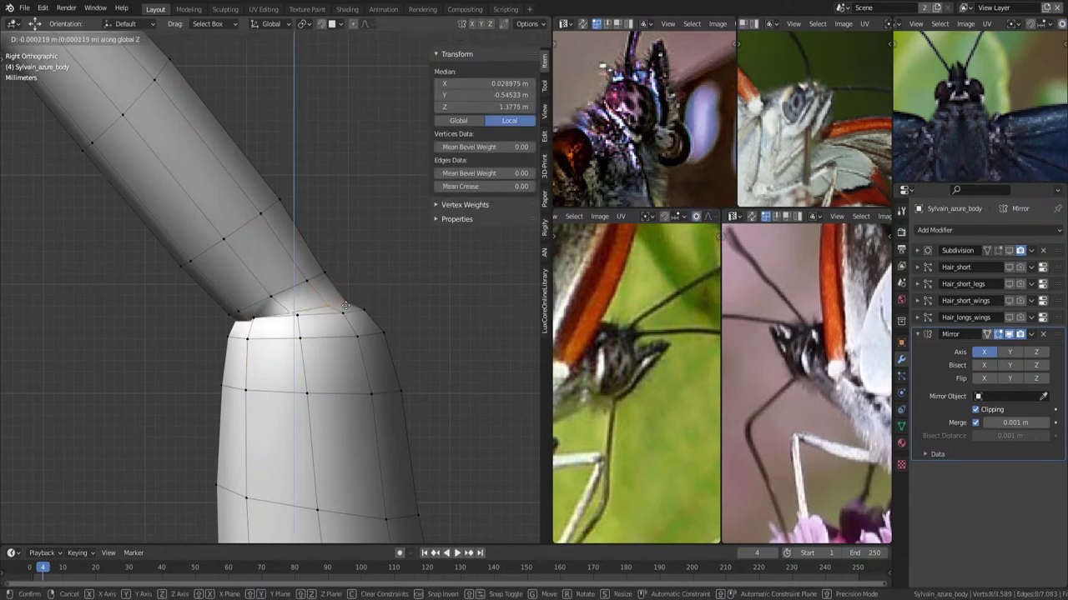
pyautogui.click(344, 310)
pyautogui.press('s')
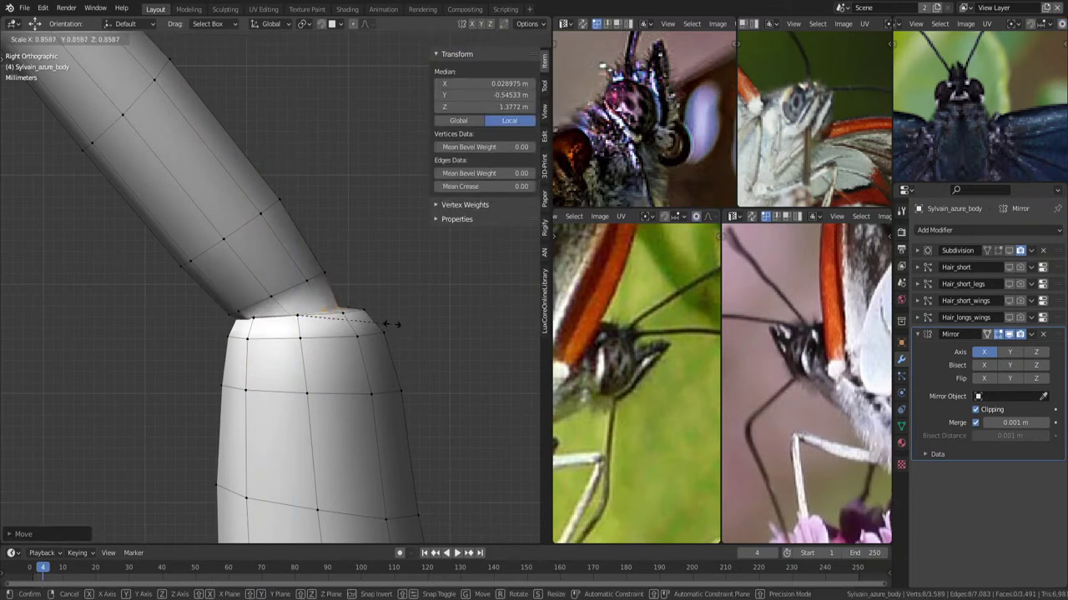
pyautogui.click(388, 324)
pyautogui.press('s')
pyautogui.click(381, 325)
pyautogui.hotkey('alt', 'a')
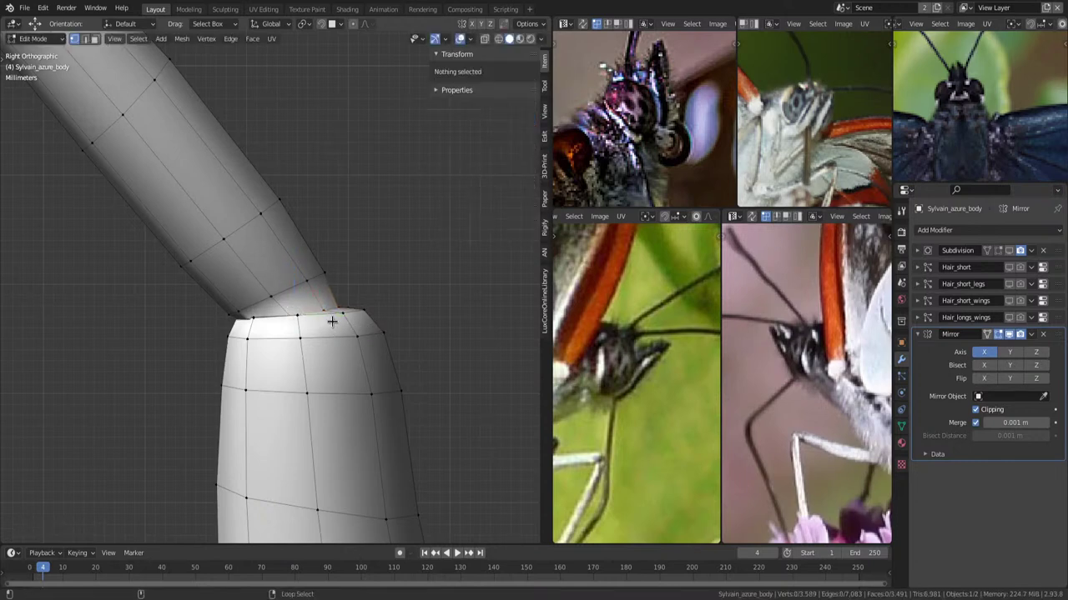
# Tilt the rim loop atop the palp base through several rotations to meet the lower segment.
pyautogui.keyDown('alt'); pyautogui.click(332, 322); pyautogui.keyUp('alt')
pyautogui.press('r')
pyautogui.click(417, 348)
pyautogui.press('r')
pyautogui.click(426, 328)
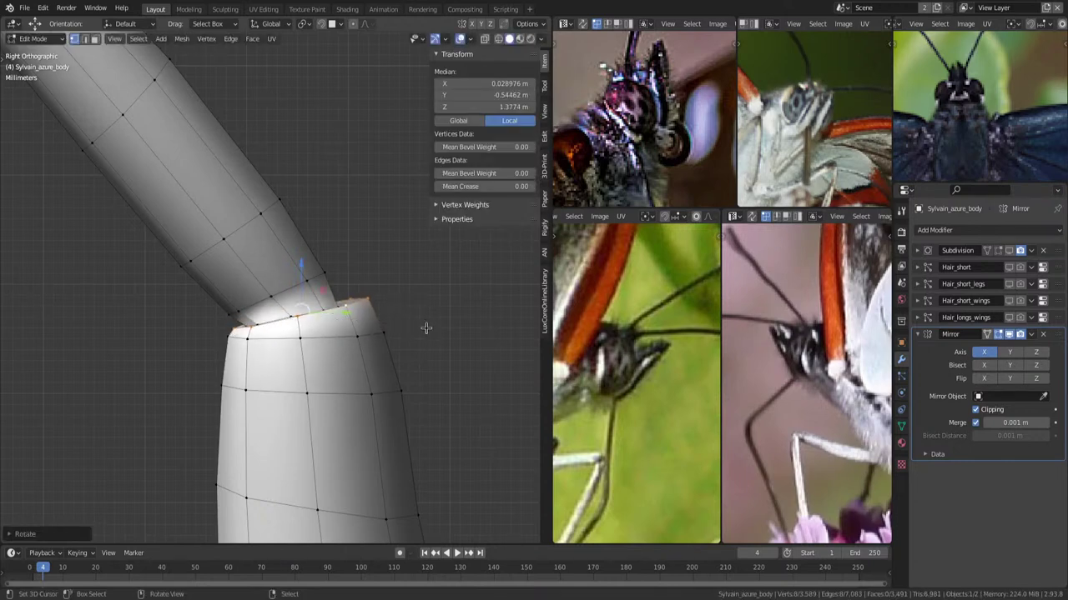
pyautogui.press('r')
pyautogui.click(429, 360)
pyautogui.press('r')
pyautogui.click(421, 381)
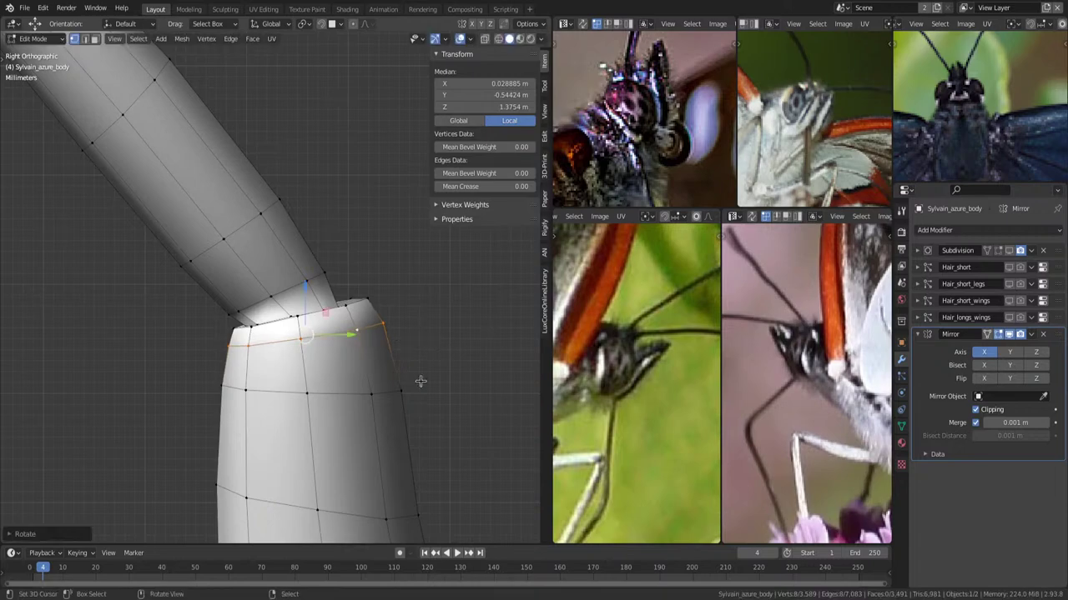
pyautogui.hotkey('alt', 'a')
pyautogui.scroll(-5, 341, 276)
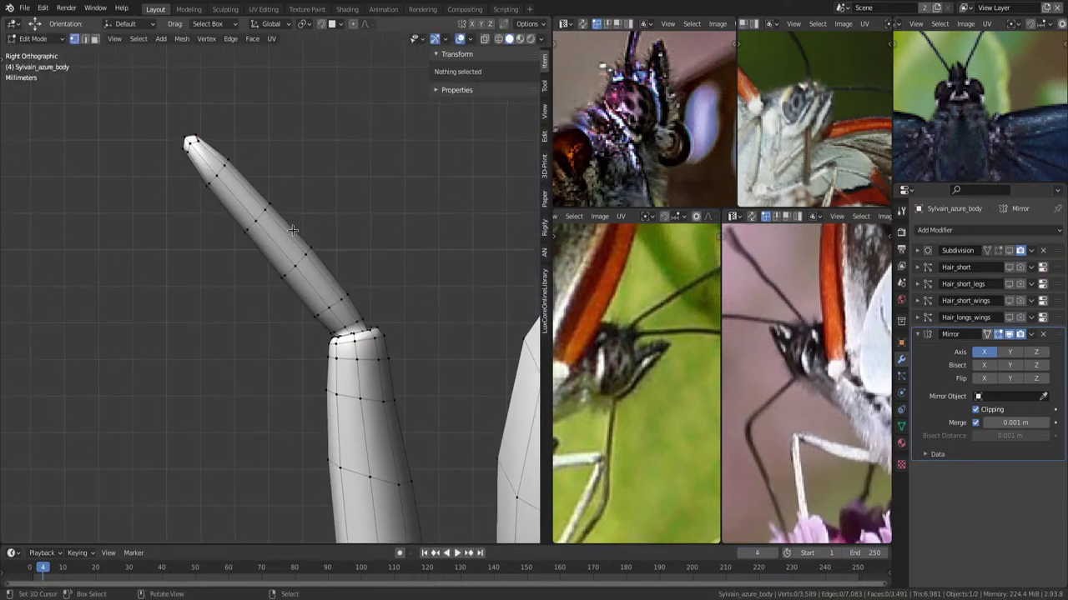
pyautogui.scroll(-4, 237, 167)
pyautogui.moveTo(236, 167)
pyautogui.mouseDown(button='middle')
pyautogui.moveTo(465, 315)
pyautogui.moveTo(367, 317)
pyautogui.mouseUp(button='middle')
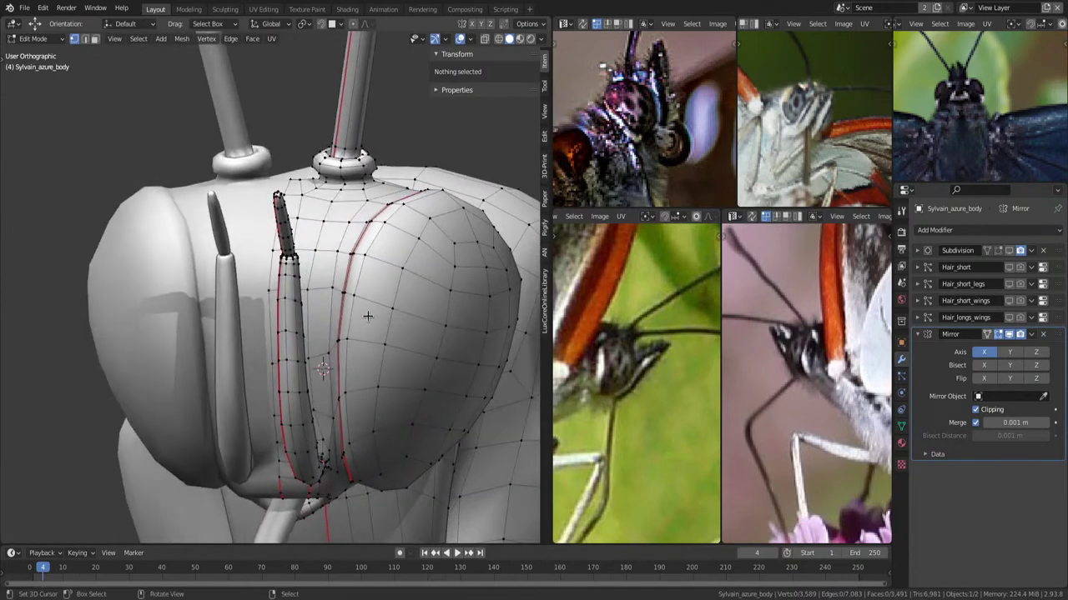
# Switch to right view and shift the side-view butterfly reference photo.
pyautogui.press('KP_3')
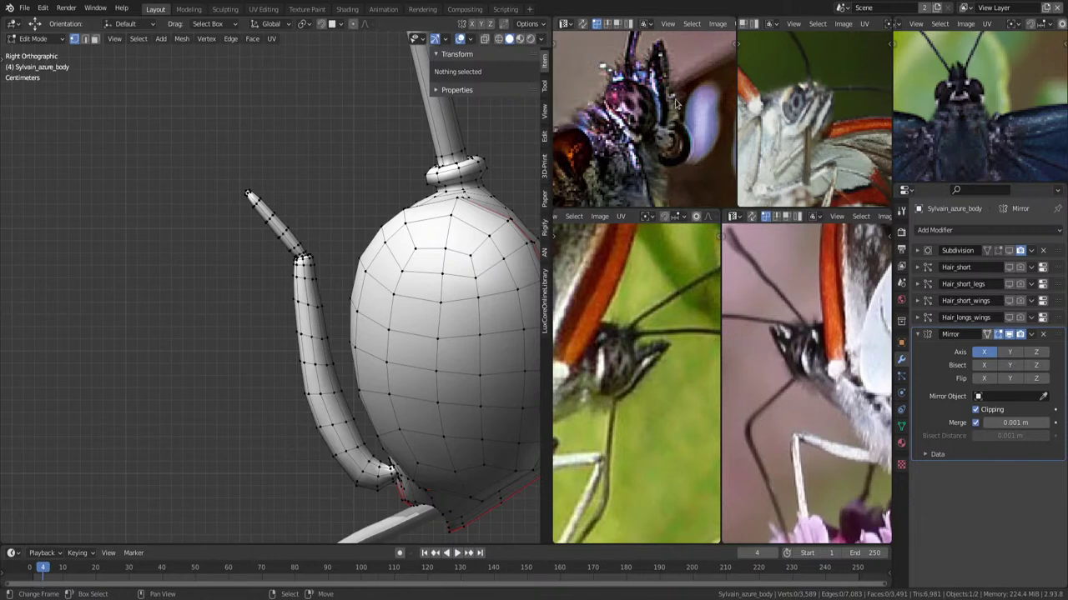
pyautogui.scroll(-3, 674, 109)
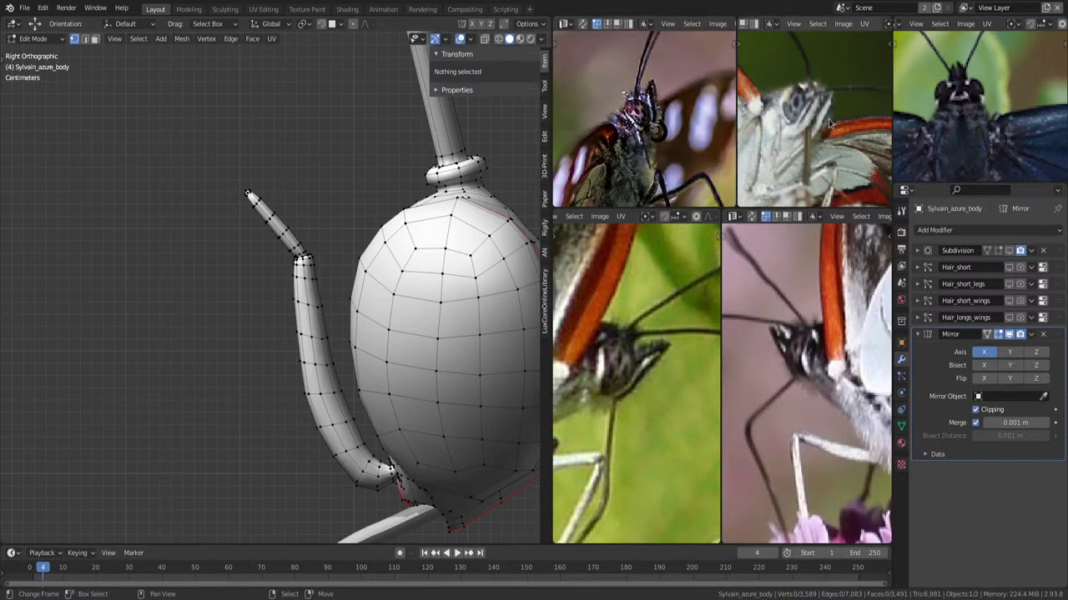
pyautogui.moveTo(830, 123); pyautogui.dragTo(818, 147, button='middle')
pyautogui.moveTo(423, 274); pyautogui.dragTo(384, 261, button='middle')
pyautogui.scroll(3, 417, 269)
pyautogui.scroll(3, 341, 237)
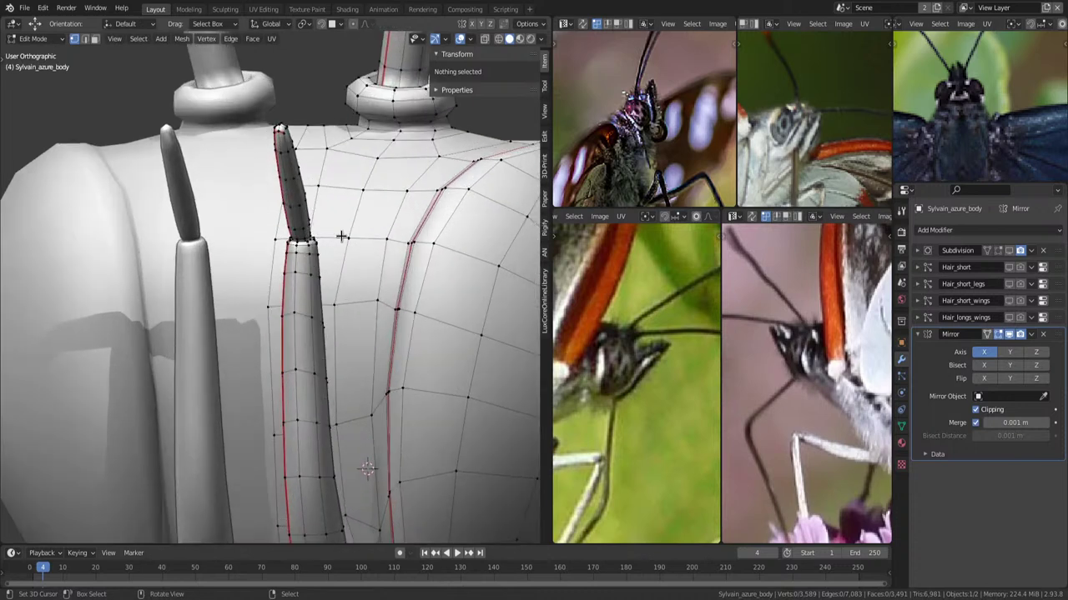
# Scale the palp tip wider along X with an enlarged proportional falloff.
pyautogui.click(288, 180)
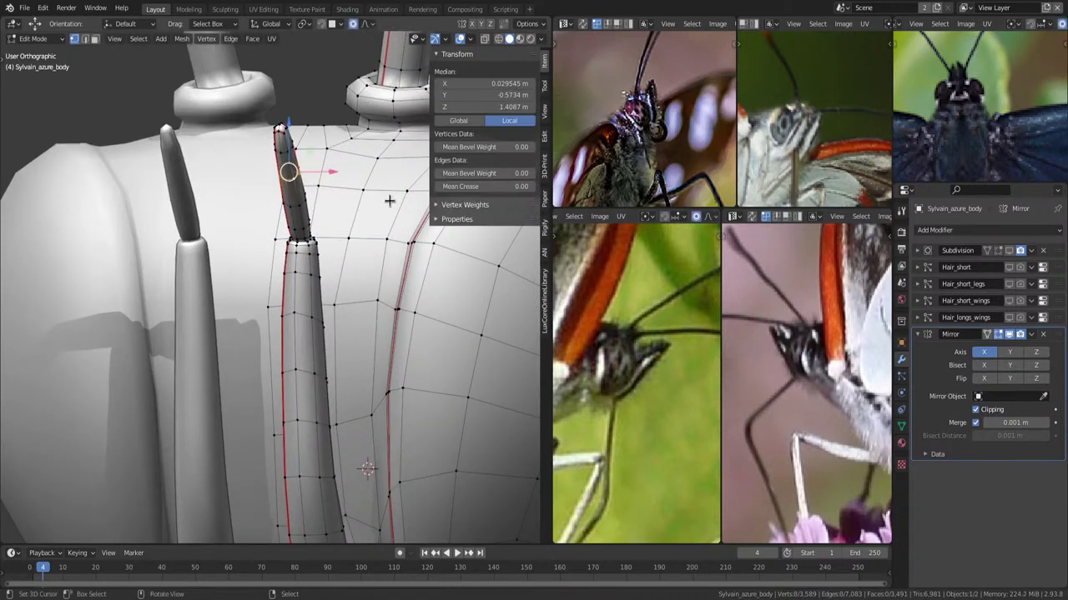
pyautogui.press('s')
pyautogui.press('x')
pyautogui.scroll(-4, 396, 218)
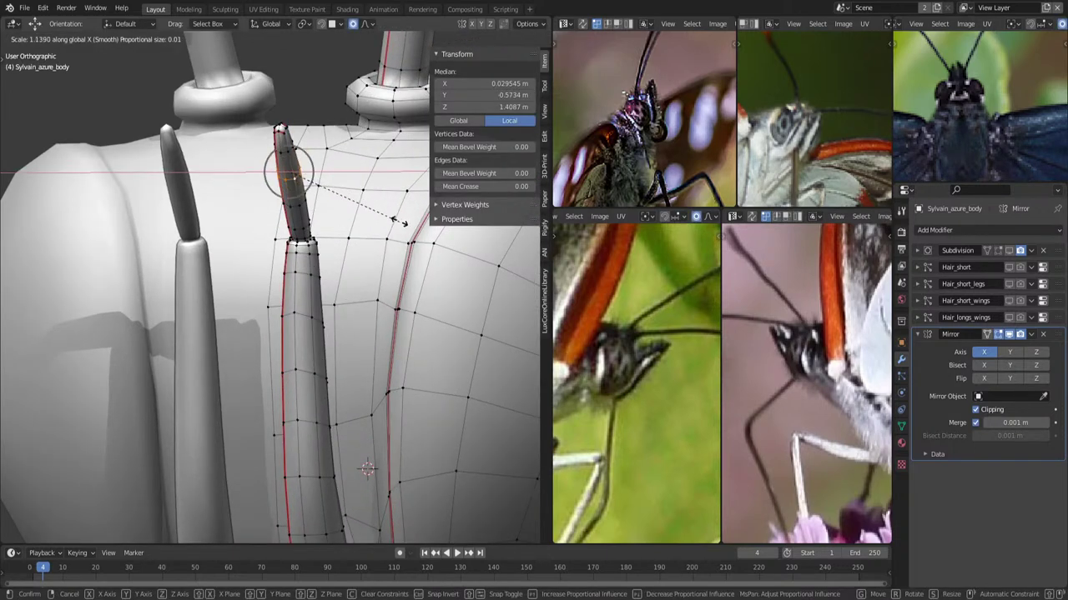
pyautogui.scroll(-7, 399, 227)
pyautogui.scroll(-7, 403, 239)
pyautogui.scroll(-2, 408, 250)
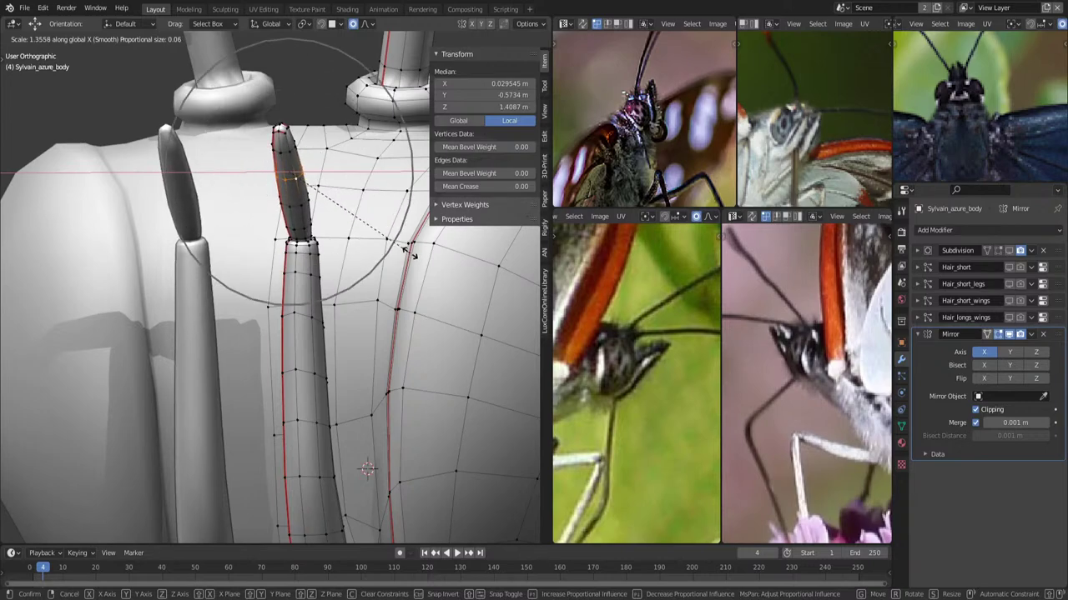
pyautogui.click(410, 252)
# Return to Object Mode and orbit to inspect the palps from the side and below.
pyautogui.moveTo(410, 252); pyautogui.dragTo(392, 300, button='middle')
pyautogui.press('Tab')
pyautogui.moveTo(383, 339)
pyautogui.mouseDown(button='middle')
pyautogui.moveTo(299, 324)
pyautogui.moveTo(359, 328)
pyautogui.mouseUp(button='middle')
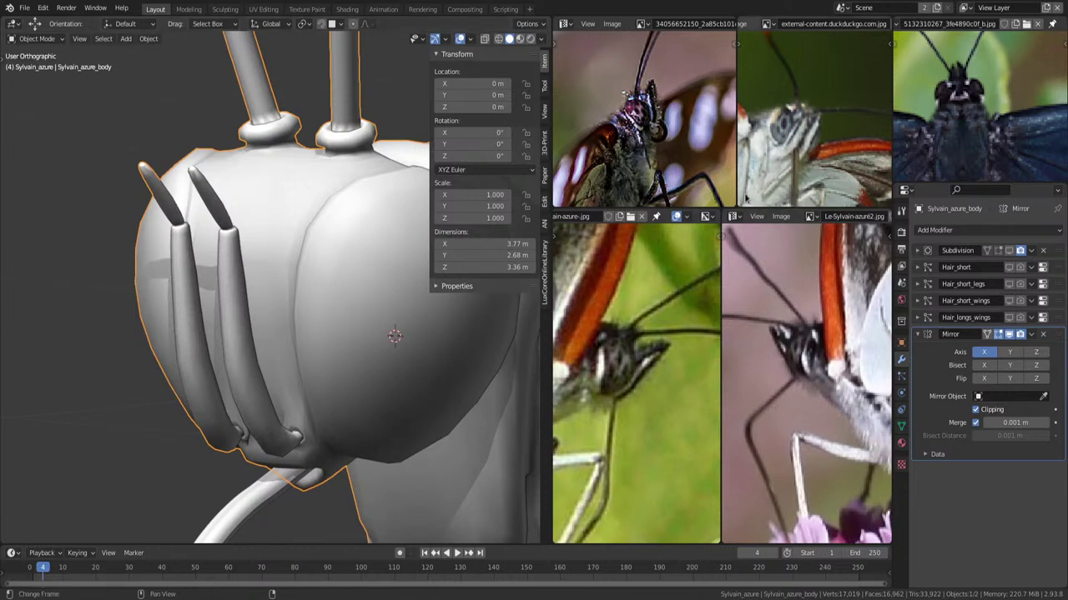
pyautogui.moveTo(330, 405); pyautogui.dragTo(371, 389, button='middle')
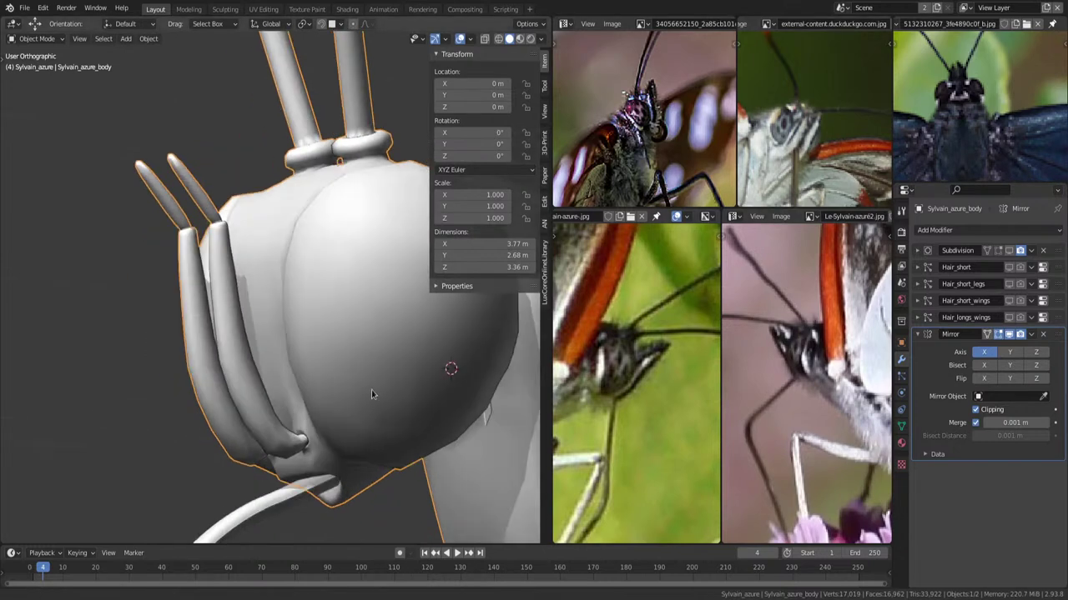
pyautogui.scroll(5, 371, 389)
# In Edit Mode, select the palp base edge loop, then scale and move it with proportional falloff.
pyautogui.press('Tab')
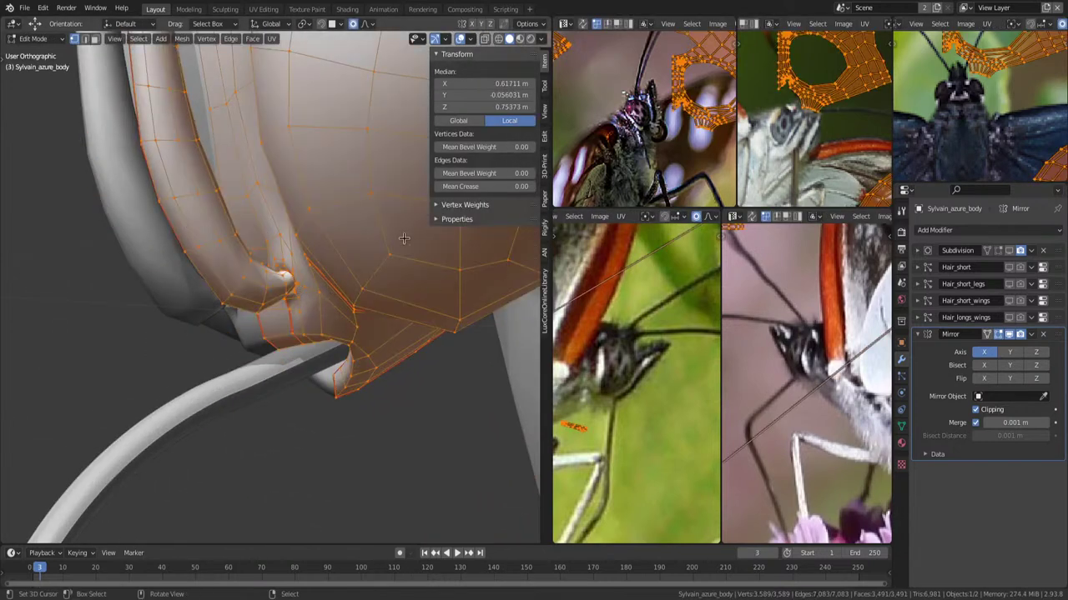
pyautogui.hotkey('alt', 'a')
pyautogui.scroll(3, 376, 316)
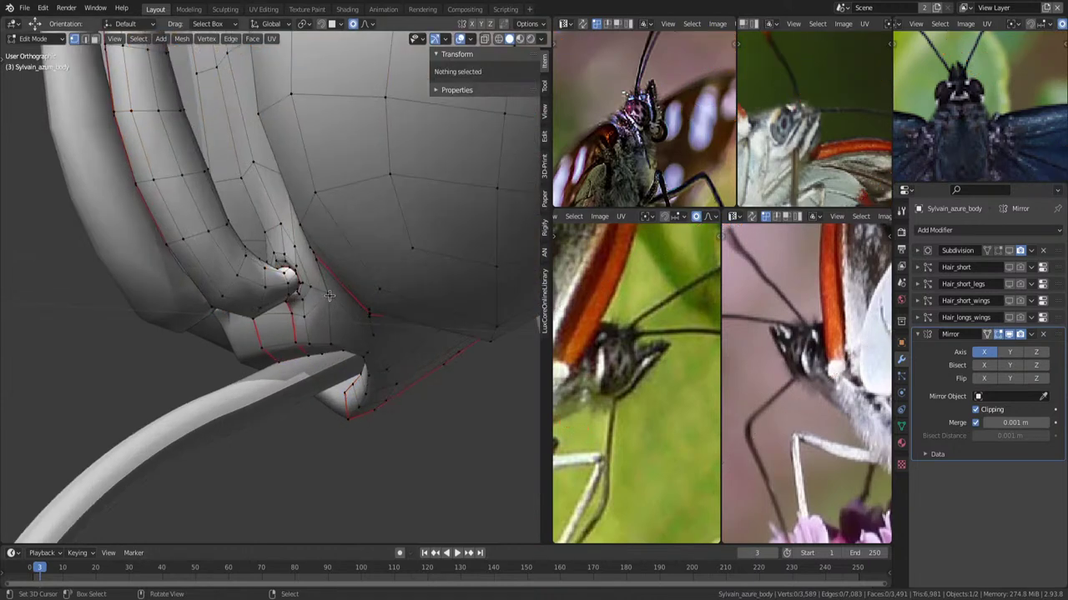
pyautogui.moveTo(376, 317); pyautogui.dragTo(330, 250, button='middle')
pyautogui.keyDown('alt'); pyautogui.click(317, 242); pyautogui.keyUp('alt')
pyautogui.press('s')
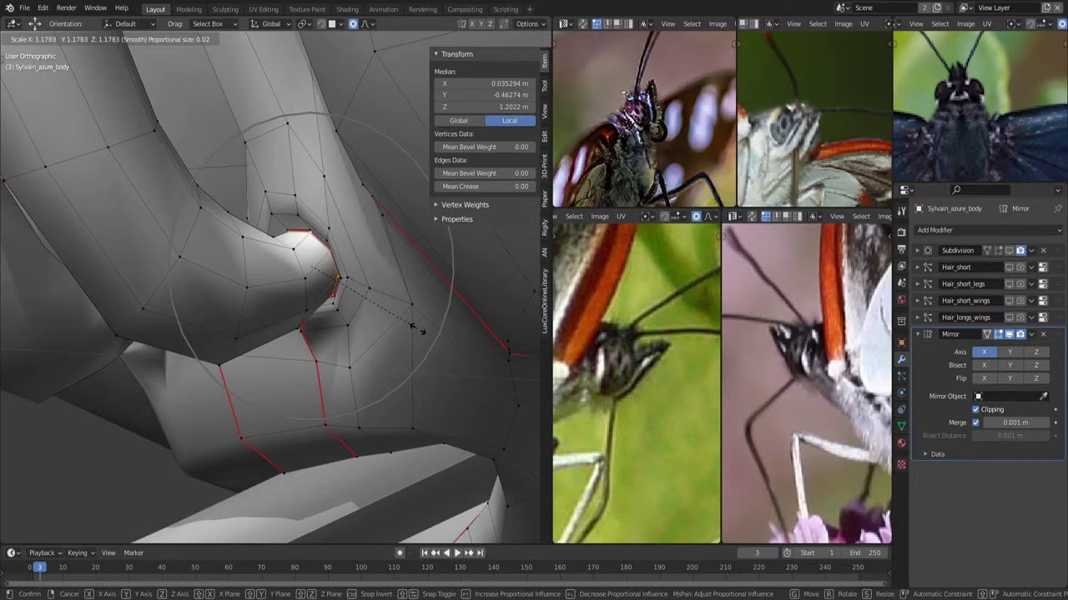
pyautogui.click(416, 328)
pyautogui.moveTo(416, 327)
pyautogui.mouseDown(button='middle')
pyautogui.moveTo(411, 303)
pyautogui.moveTo(351, 276)
pyautogui.moveTo(362, 296)
pyautogui.moveTo(304, 357)
pyautogui.moveTo(304, 255)
pyautogui.moveTo(275, 250)
pyautogui.moveTo(308, 222)
pyautogui.mouseUp(button='middle')
pyautogui.press('g')
pyautogui.click(359, 302)
# Delete the stray vertex at the palp base along with its faces.
pyautogui.click(251, 355)
pyautogui.hotkey('shift', 'z')
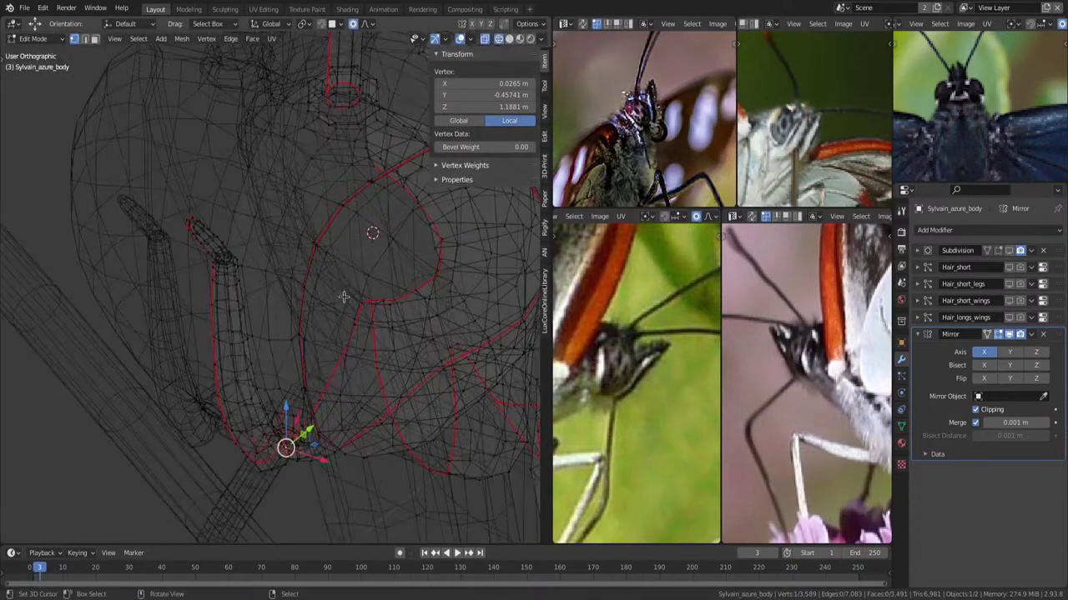
pyautogui.press('a')
pyautogui.hotkey('alt', 'a')
pyautogui.hotkey('shift', 'z')
pyautogui.moveTo(322, 309)
pyautogui.mouseDown(button='middle')
pyautogui.moveTo(349, 391)
pyautogui.moveTo(385, 393)
pyautogui.mouseUp(button='middle')
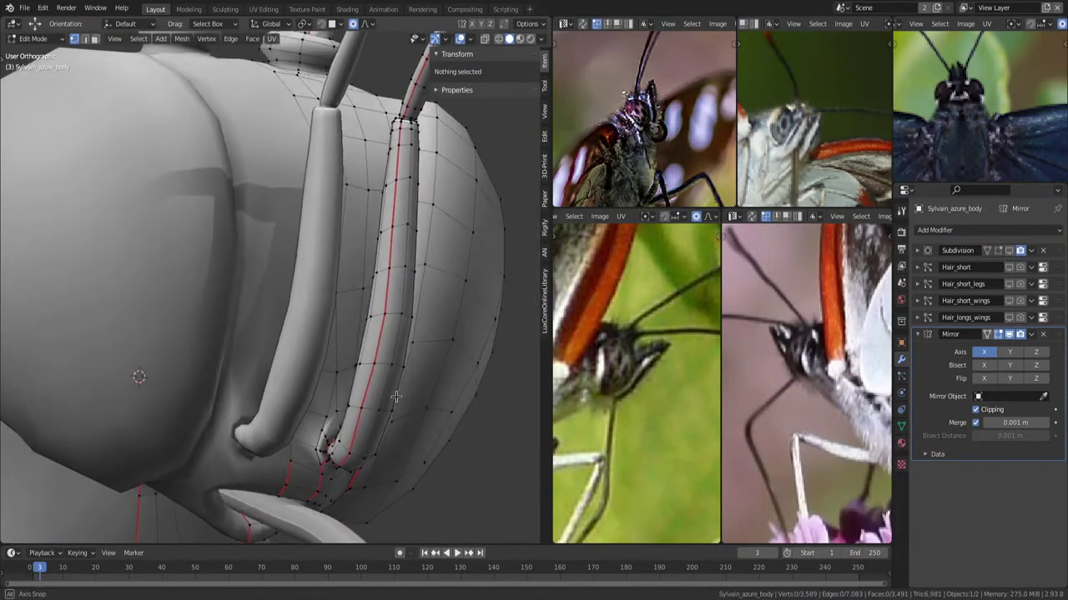
pyautogui.scroll(3, 384, 393)
pyautogui.scroll(3, 385, 394)
pyautogui.click(378, 269)
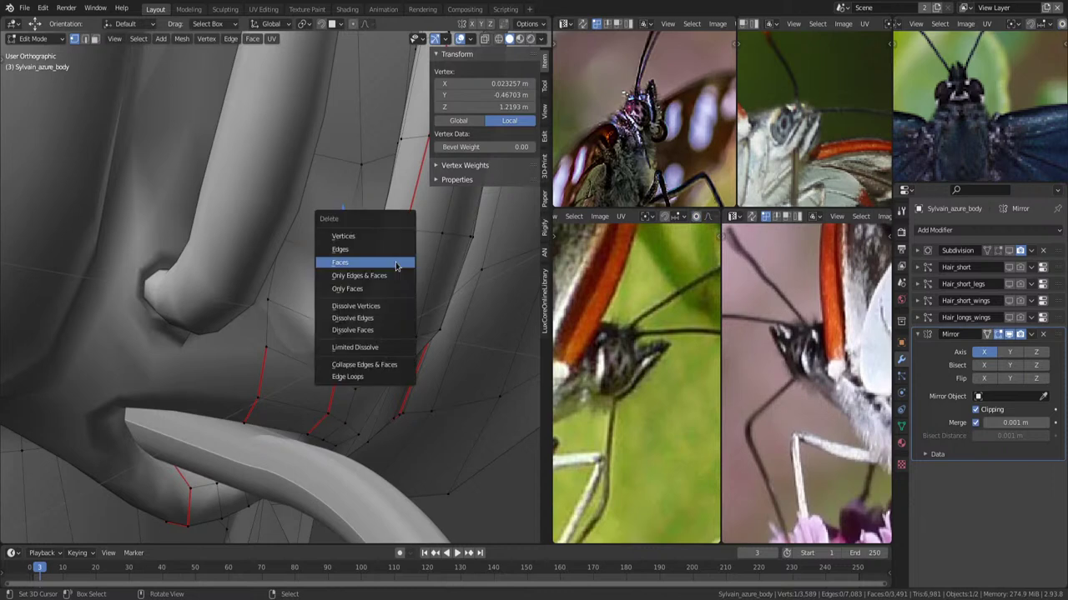
pyautogui.click(386, 239)
pyautogui.moveTo(387, 239)
pyautogui.mouseDown(button='middle')
pyautogui.moveTo(331, 294)
pyautogui.moveTo(359, 217)
pyautogui.mouseUp(button='middle')
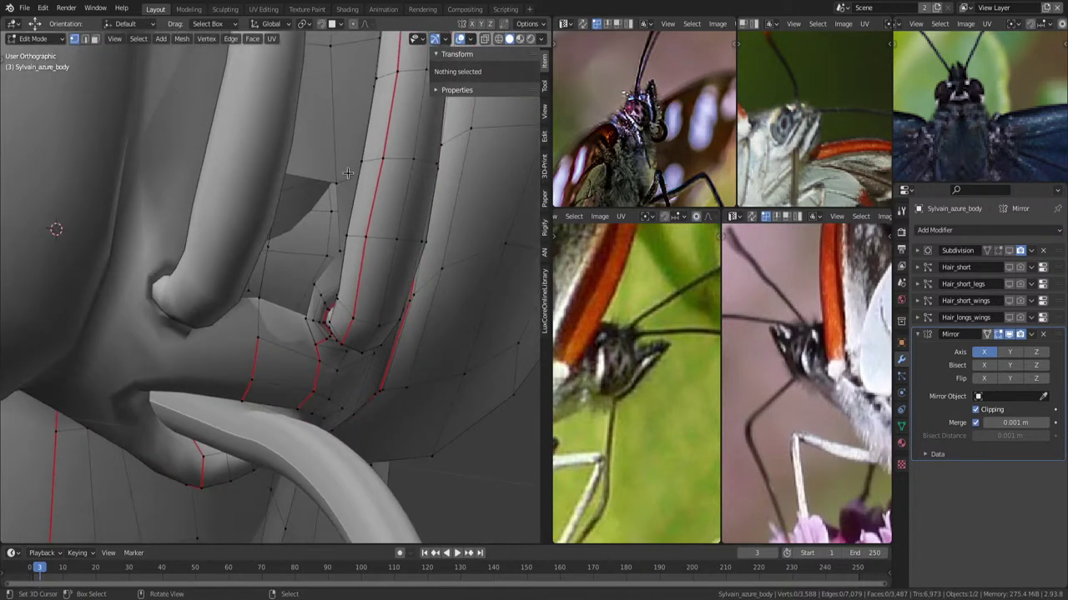
# Shift a vertex near the palp base inward along X.
pyautogui.click(335, 182)
pyautogui.moveTo(381, 190); pyautogui.dragTo(367, 191)
pyautogui.moveTo(367, 191)
pyautogui.mouseDown(button='middle')
pyautogui.moveTo(319, 351)
pyautogui.moveTo(362, 357)
pyautogui.moveTo(373, 330)
pyautogui.mouseUp(button='middle')
pyautogui.press('a')
pyautogui.press('KP_5')
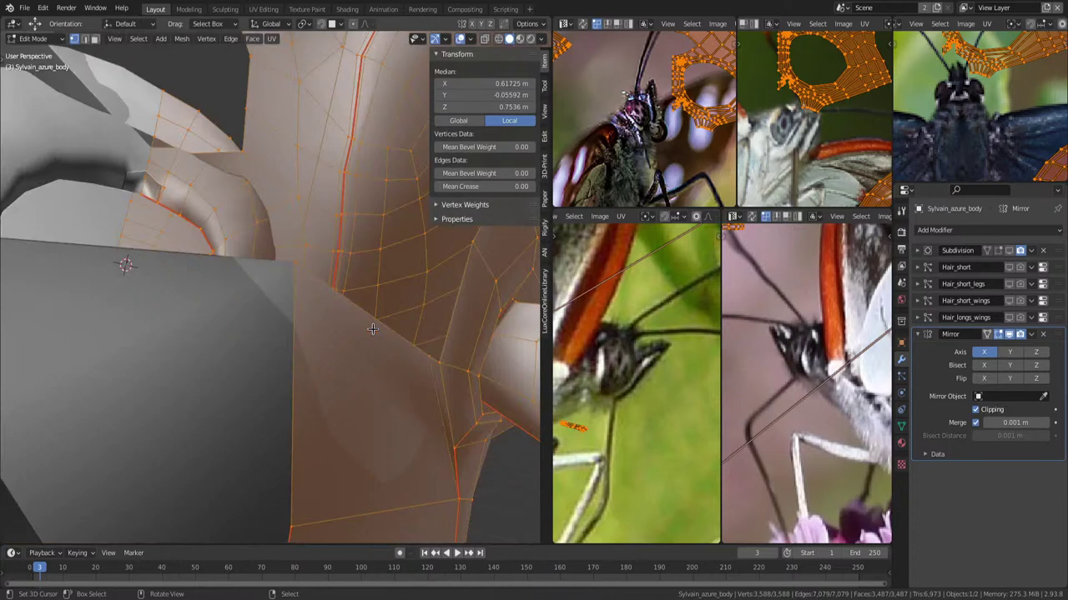
pyautogui.moveTo(360, 381)
pyautogui.mouseDown(button='middle')
pyautogui.moveTo(369, 355)
pyautogui.moveTo(350, 321)
pyautogui.moveTo(362, 345)
pyautogui.moveTo(281, 347)
pyautogui.moveTo(328, 269)
pyautogui.moveTo(250, 225)
pyautogui.moveTo(292, 233)
pyautogui.moveTo(345, 271)
pyautogui.moveTo(242, 288)
pyautogui.mouseUp(button='middle')
# Move a vertex at the palp join along the X axis twice to tidy the join.
pyautogui.click(306, 342)
pyautogui.press('g')
pyautogui.press('x')
pyautogui.click(241, 196)
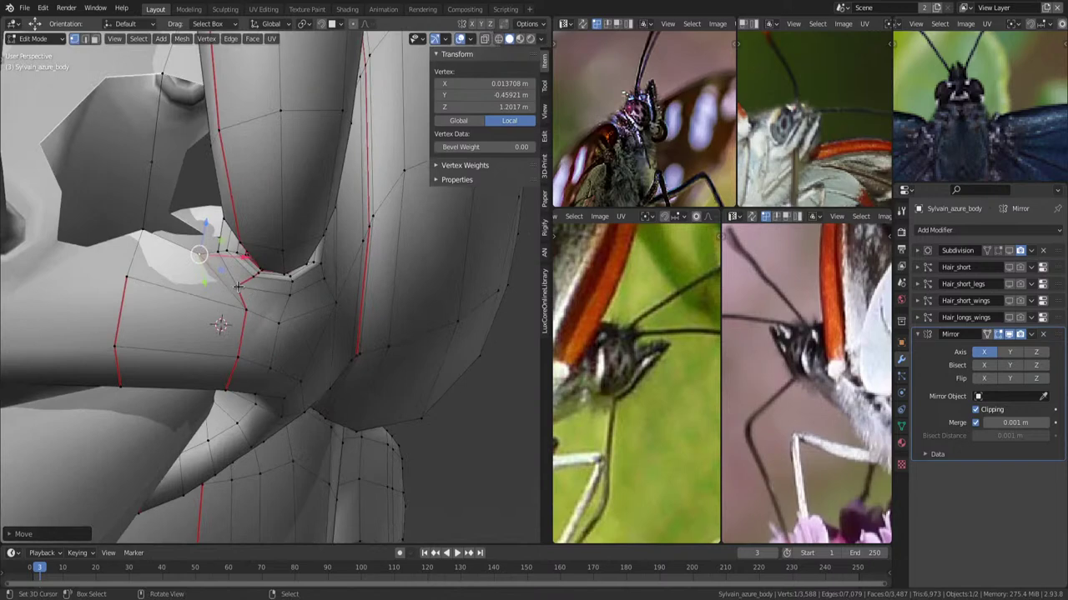
pyautogui.press('g')
pyautogui.press('x')
pyautogui.click(273, 289)
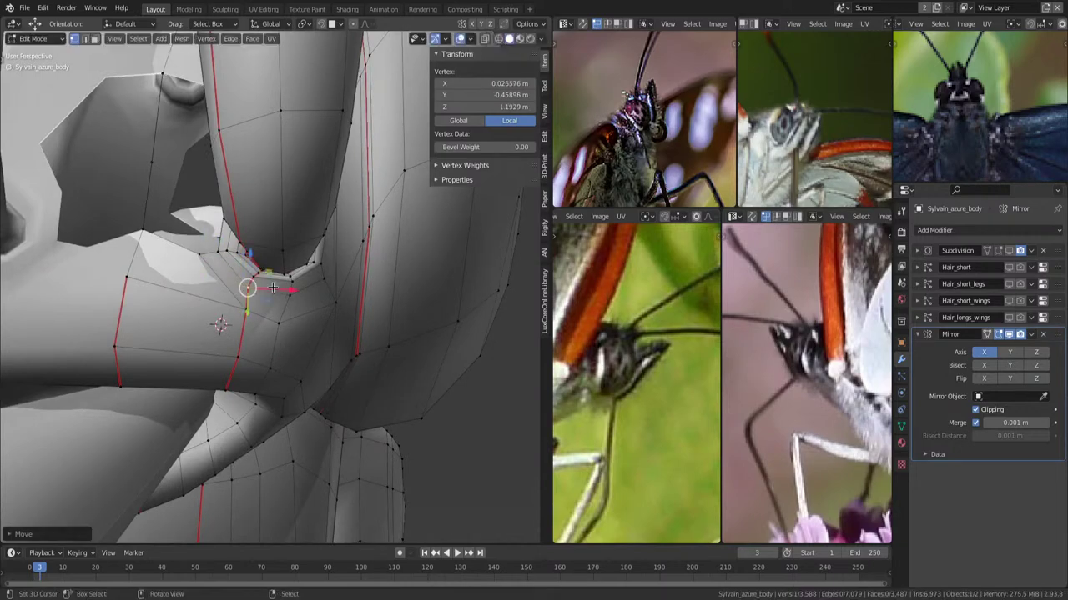
pyautogui.moveTo(273, 290)
pyautogui.mouseDown(button='middle')
pyautogui.moveTo(342, 260)
pyautogui.moveTo(340, 240)
pyautogui.mouseUp(button='middle')
pyautogui.hotkey('alt', 'a')
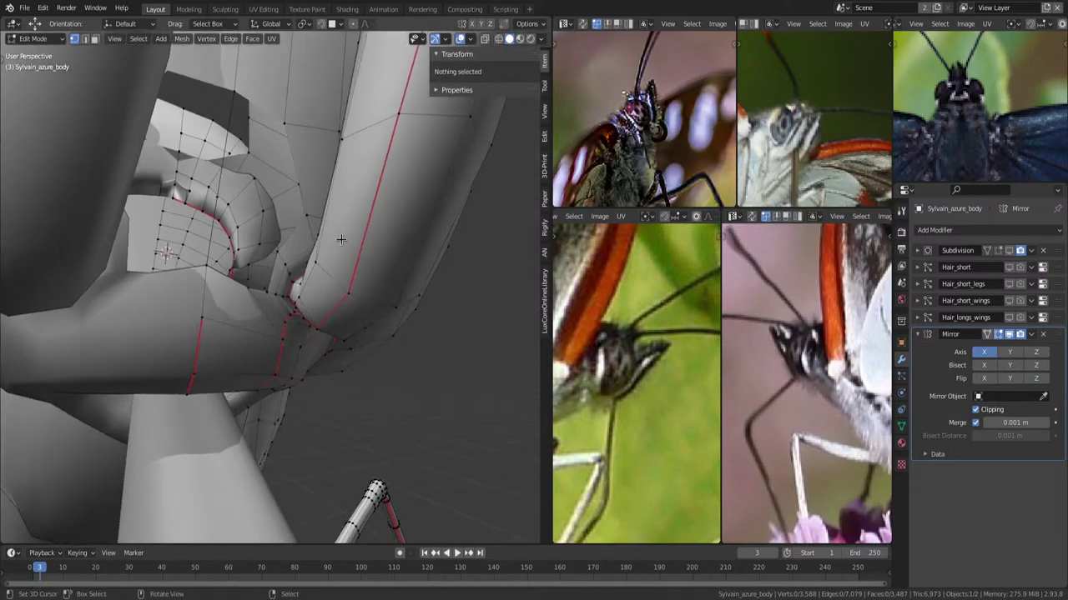
pyautogui.hotkey('ctrl', 'r')
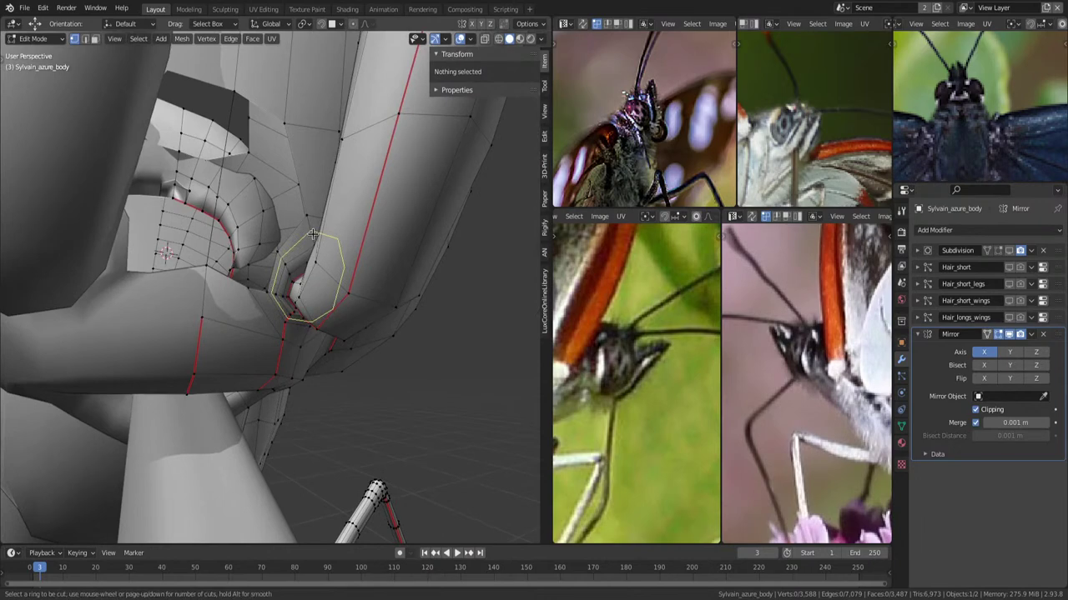
# Cancel the loop cut and delete the triangle face where the palp meets the head.
pyautogui.press('Escape')
pyautogui.scroll(3, 310, 239)
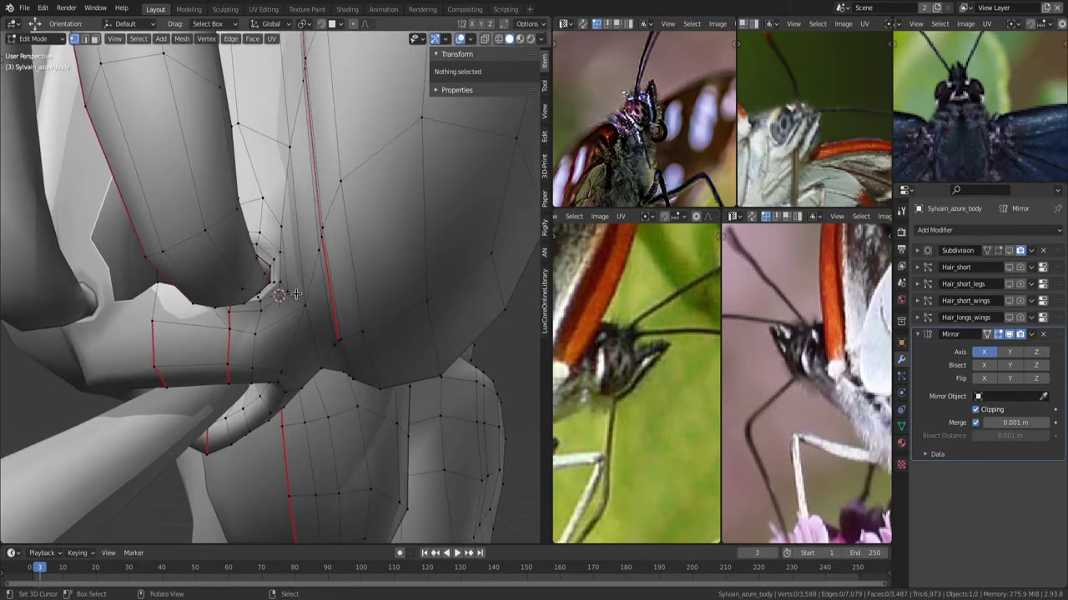
pyautogui.moveTo(300, 170)
pyautogui.mouseDown(button='middle')
pyautogui.moveTo(324, 353)
pyautogui.moveTo(361, 350)
pyautogui.moveTo(371, 367)
pyautogui.mouseUp(button='middle')
pyautogui.click(323, 353)
pyautogui.press('3')
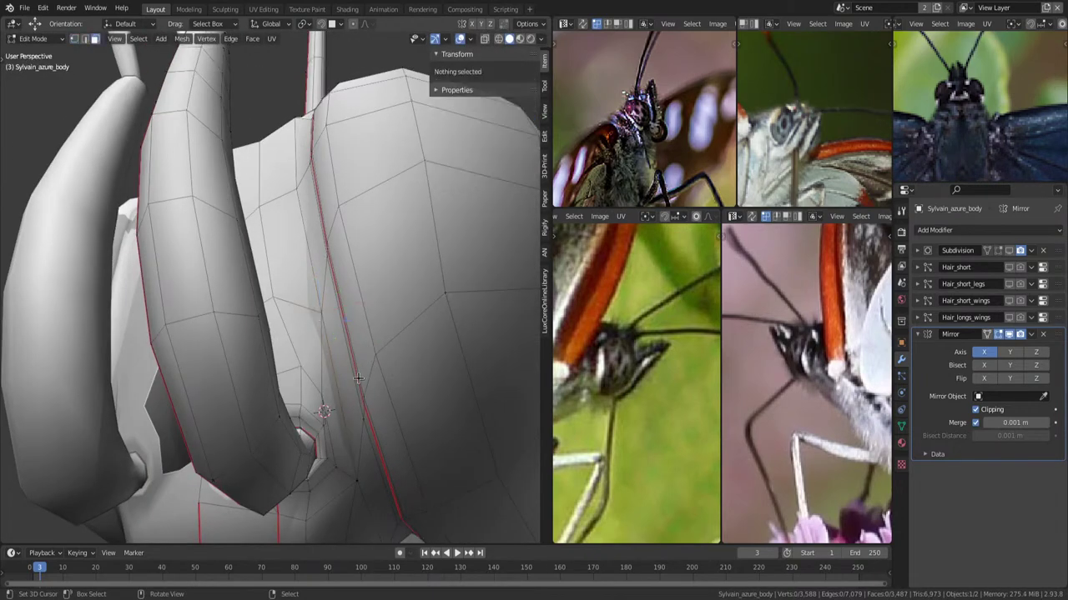
pyautogui.keyDown('shift'); pyautogui.click(315, 364); pyautogui.keyUp('shift')
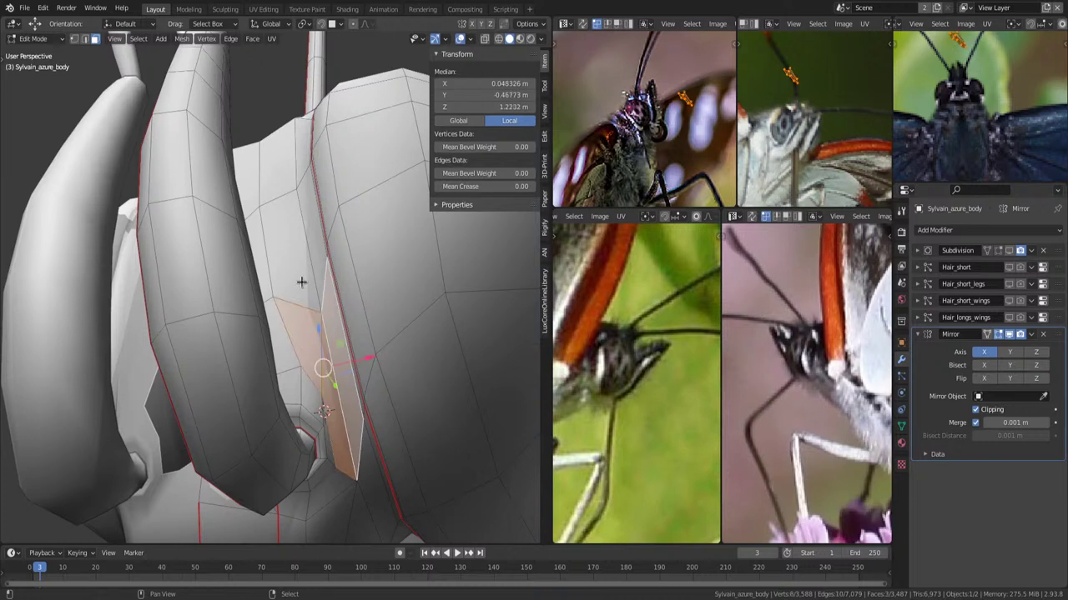
pyautogui.press('x')
pyautogui.click(410, 334)
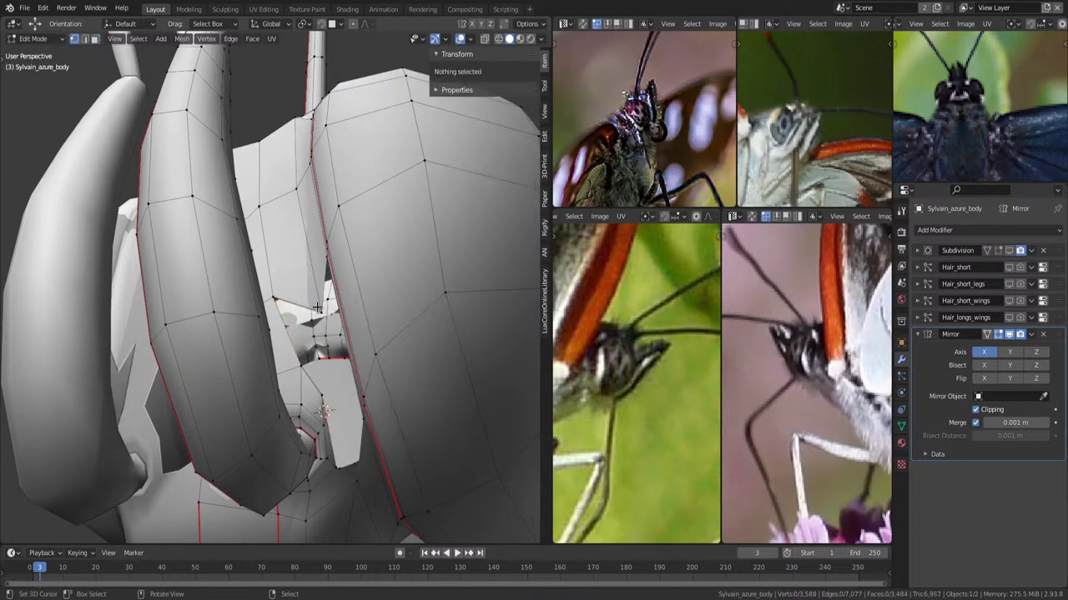
# Vertex-slide a vertex at the hole's edge to a new position.
pyautogui.click(367, 313)
pyautogui.hotkey('shift', 'v')
pyautogui.click(377, 269)
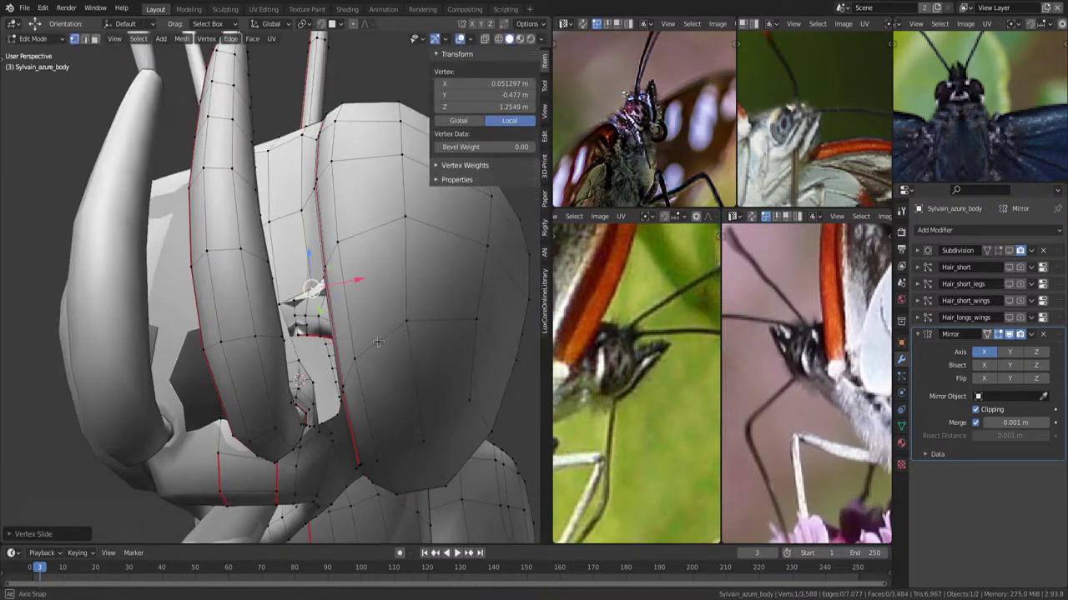
pyautogui.moveTo(377, 268)
pyautogui.mouseDown(button='middle')
pyautogui.moveTo(348, 303)
pyautogui.moveTo(356, 299)
pyautogui.mouseUp(button='middle')
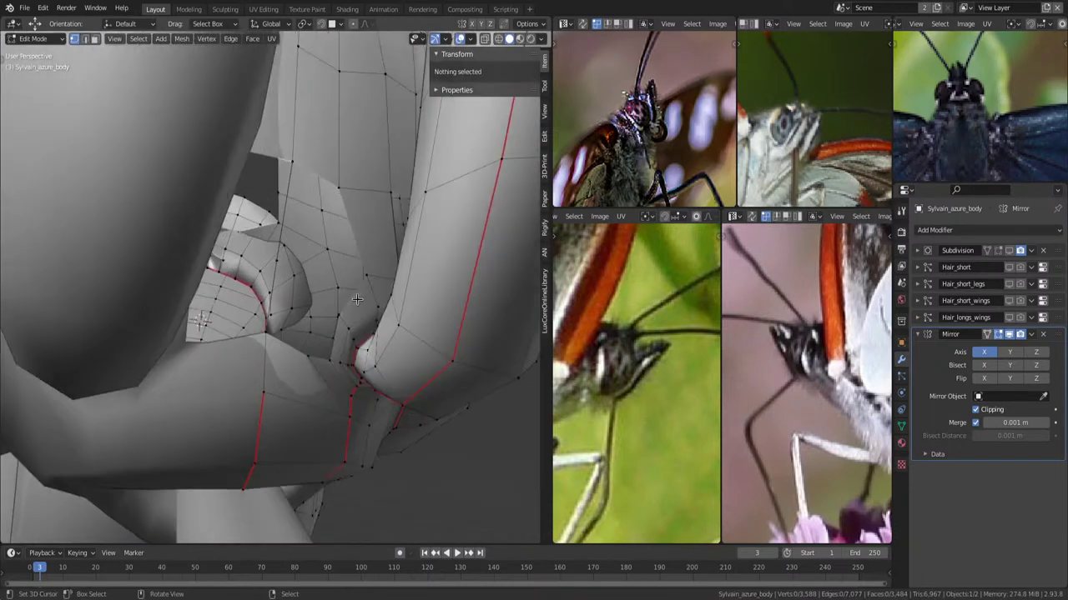
pyautogui.click(305, 153)
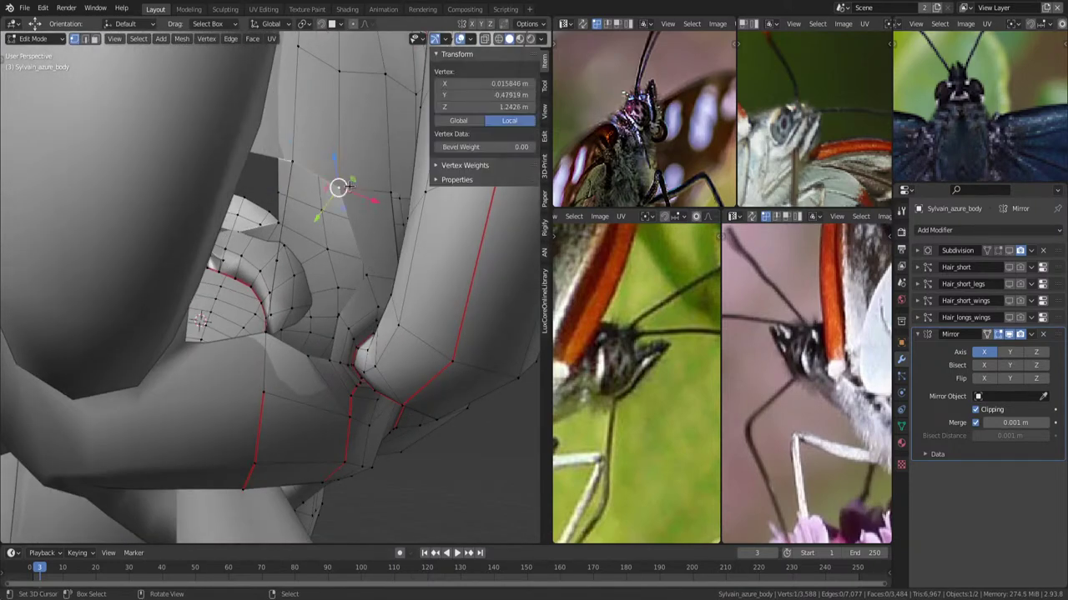
pyautogui.moveTo(364, 183)
pyautogui.mouseDown(button='middle')
pyautogui.moveTo(375, 245)
pyautogui.moveTo(388, 251)
pyautogui.moveTo(369, 262)
pyautogui.moveTo(398, 251)
pyautogui.mouseUp(button='middle')
pyautogui.keyDown('shift'); pyautogui.click(383, 236); pyautogui.keyUp('shift')
pyautogui.hotkey('alt', 'a')
pyautogui.hotkey('ctrl', 'z')
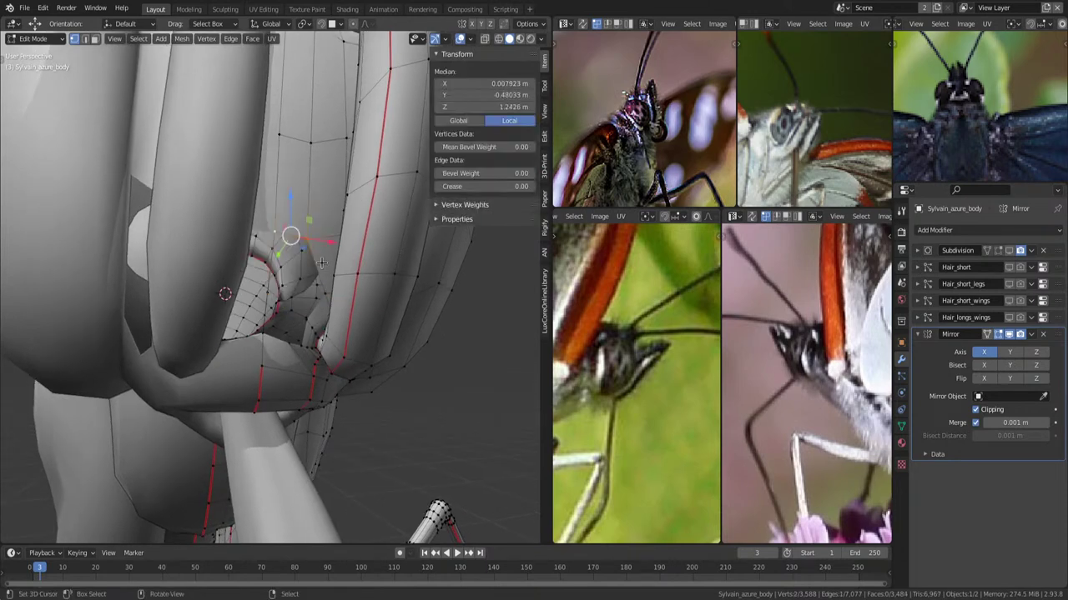
pyautogui.moveTo(321, 263); pyautogui.dragTo(345, 197, button='middle')
# Extrude a new vertex downward from the hole's edge and fill the hole with a face.
pyautogui.click(345, 196)
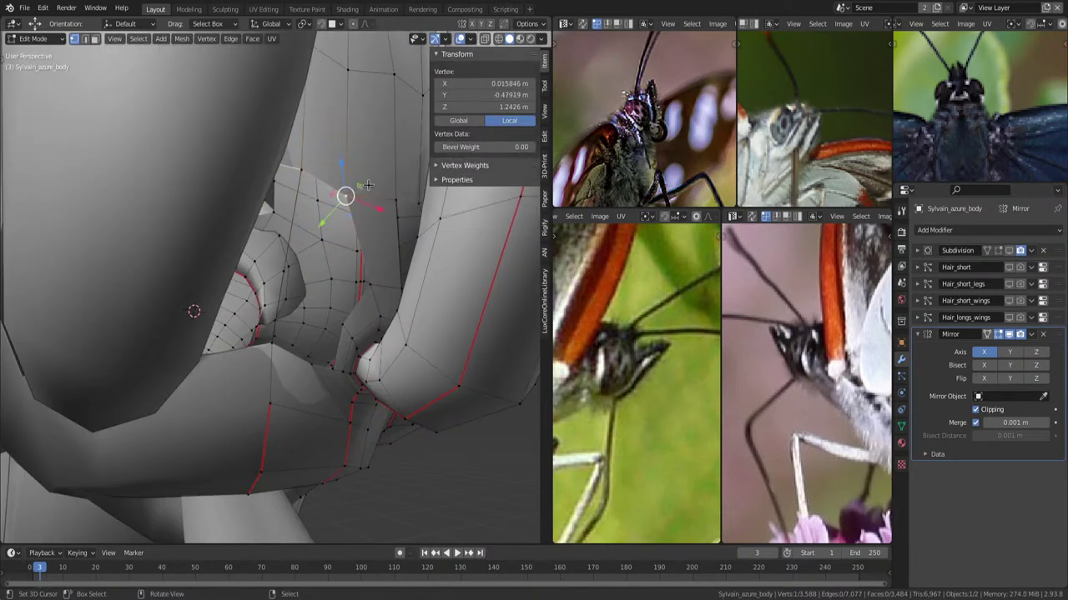
pyautogui.press('e')
pyautogui.click(365, 283)
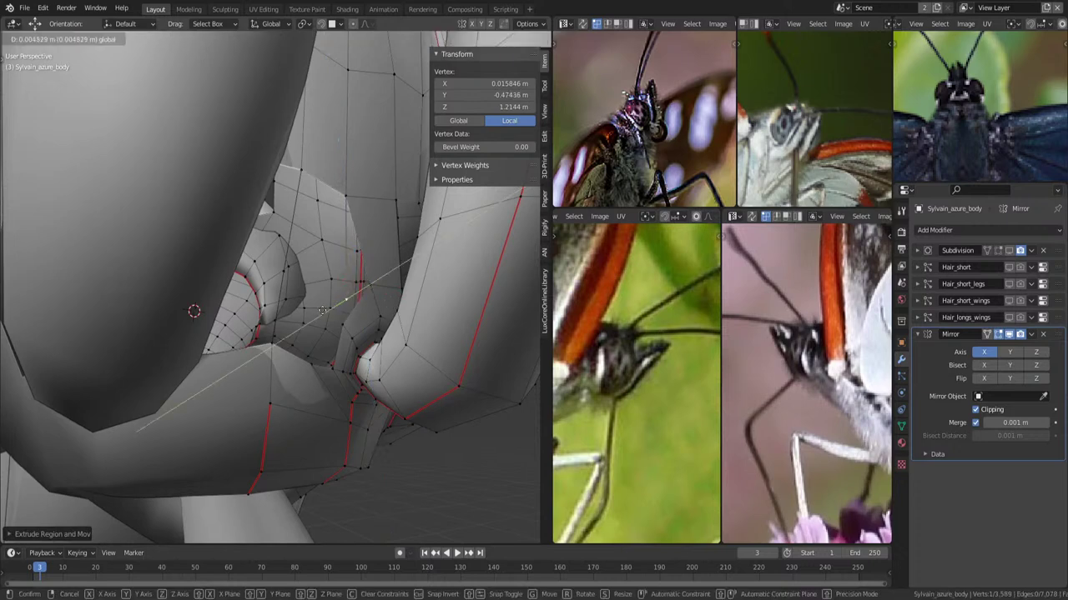
pyautogui.keyDown('shift'); pyautogui.click(346, 197); pyautogui.keyUp('shift')
pyautogui.moveTo(393, 196)
pyautogui.mouseDown(button='middle')
pyautogui.moveTo(309, 280)
pyautogui.moveTo(325, 281)
pyautogui.mouseUp(button='middle')
pyautogui.press('f')
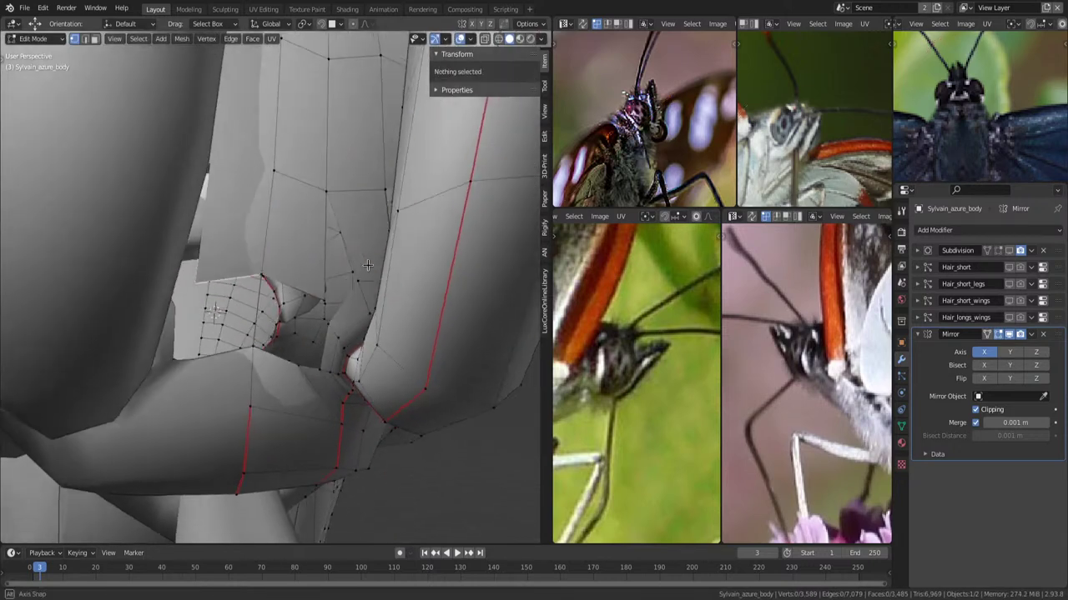
# Slide a vertex beside the new face up along its edge.
pyautogui.click(325, 282)
pyautogui.hotkey('shift', 'v')
pyautogui.click(324, 243)
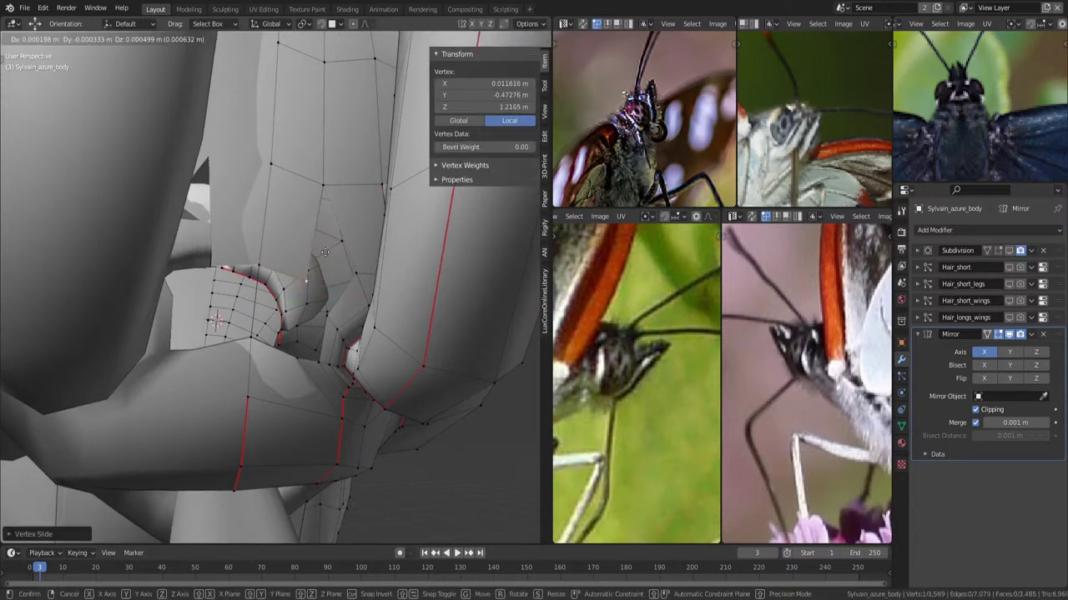
pyautogui.click(325, 187)
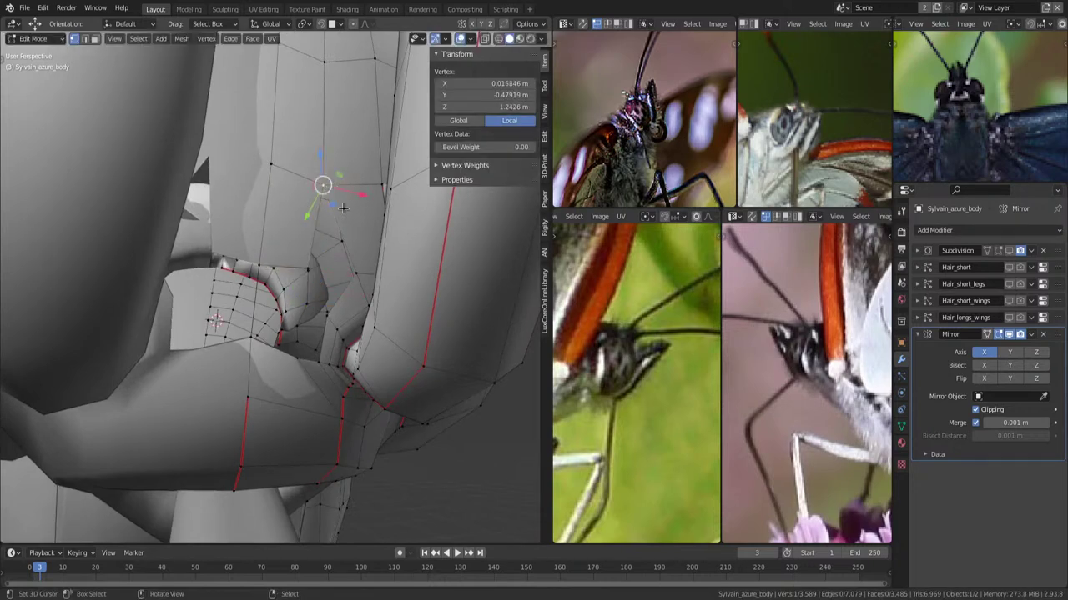
pyautogui.keyDown('shift'); pyautogui.click(363, 268); pyautogui.keyUp('shift')
pyautogui.moveTo(357, 281); pyautogui.dragTo(334, 306, button='middle')
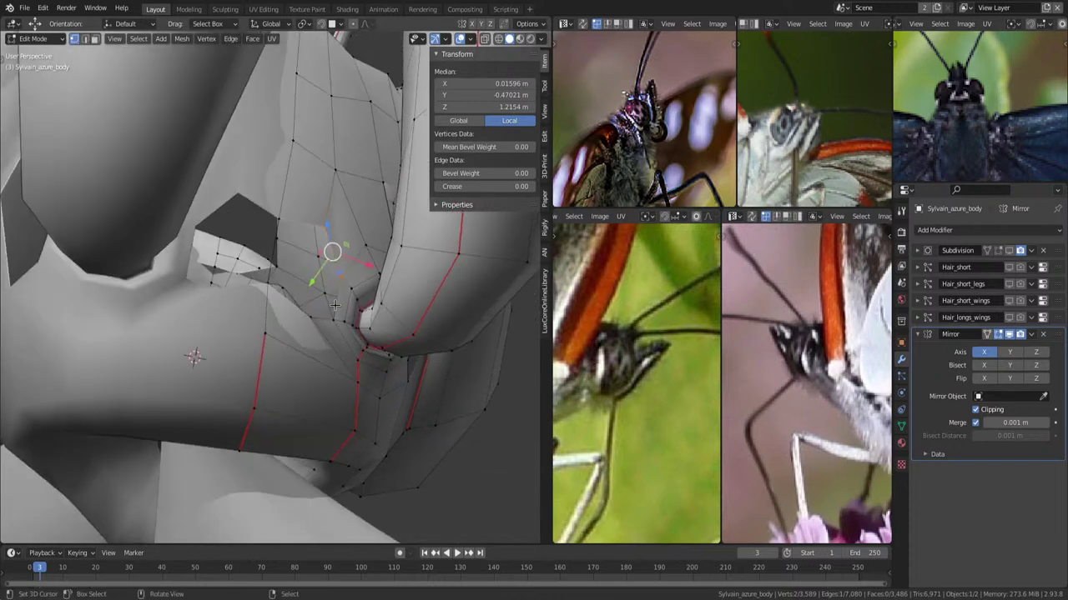
pyautogui.keyDown('shift'); pyautogui.click(335, 306); pyautogui.keyUp('shift')
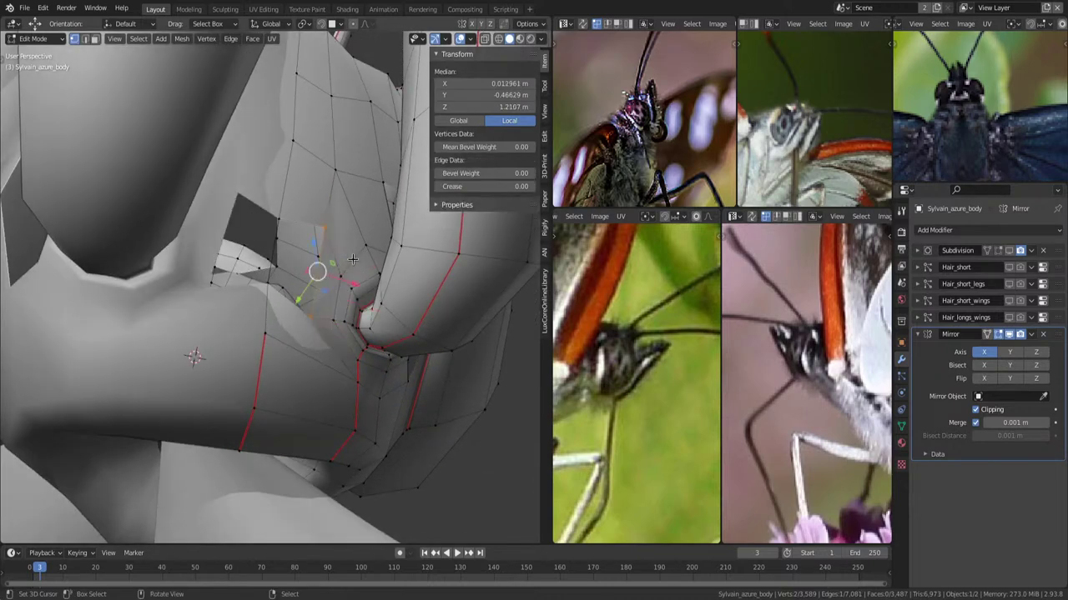
pyautogui.moveTo(347, 262); pyautogui.dragTo(339, 271, button='middle')
pyautogui.hotkey('alt', 'a')
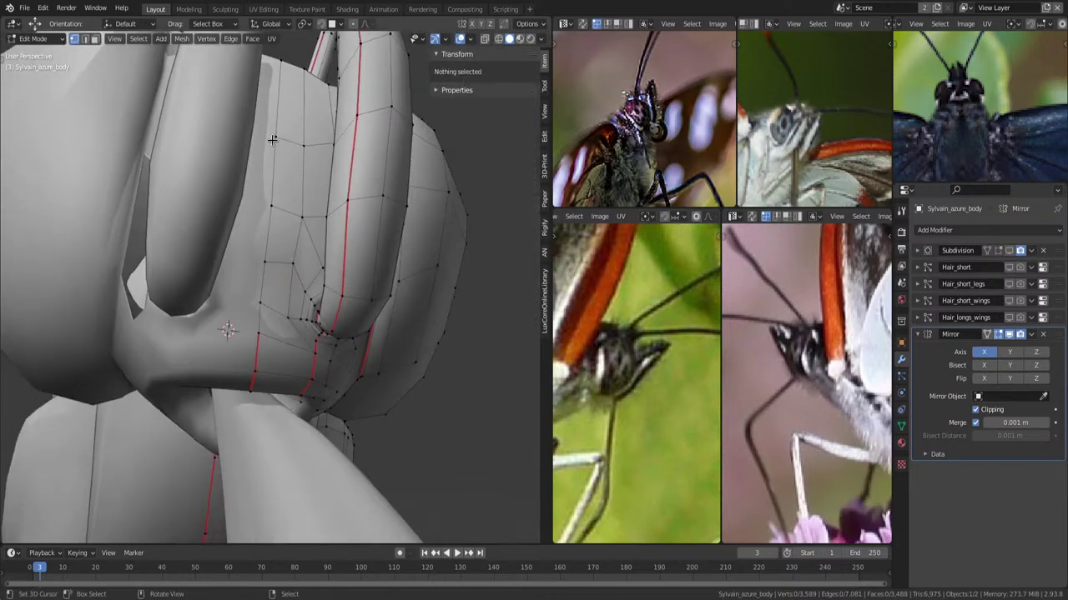
# Select the face strip along the palp join by shortest path and smooth its vertices.
pyautogui.click(272, 140)
pyautogui.keyDown('ctrl'); pyautogui.click(286, 320); pyautogui.keyUp('ctrl')
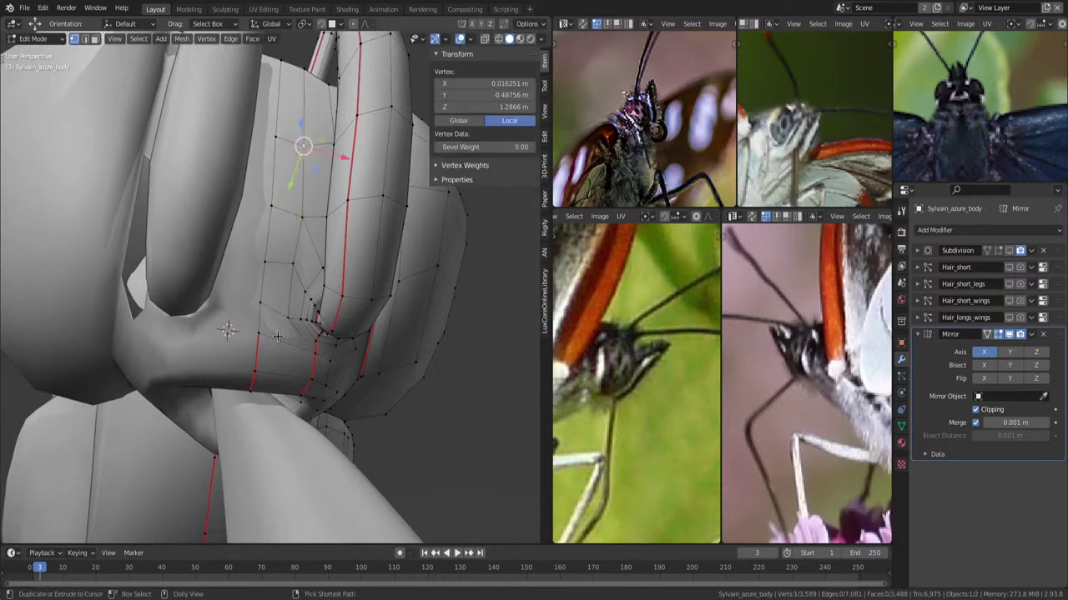
pyautogui.keyDown('ctrl'); pyautogui.keyDown('shift'); pyautogui.click(287, 320); pyautogui.keyUp('shift'); pyautogui.keyUp('ctrl')
pyautogui.press('F3')
pyautogui.click(380, 315)
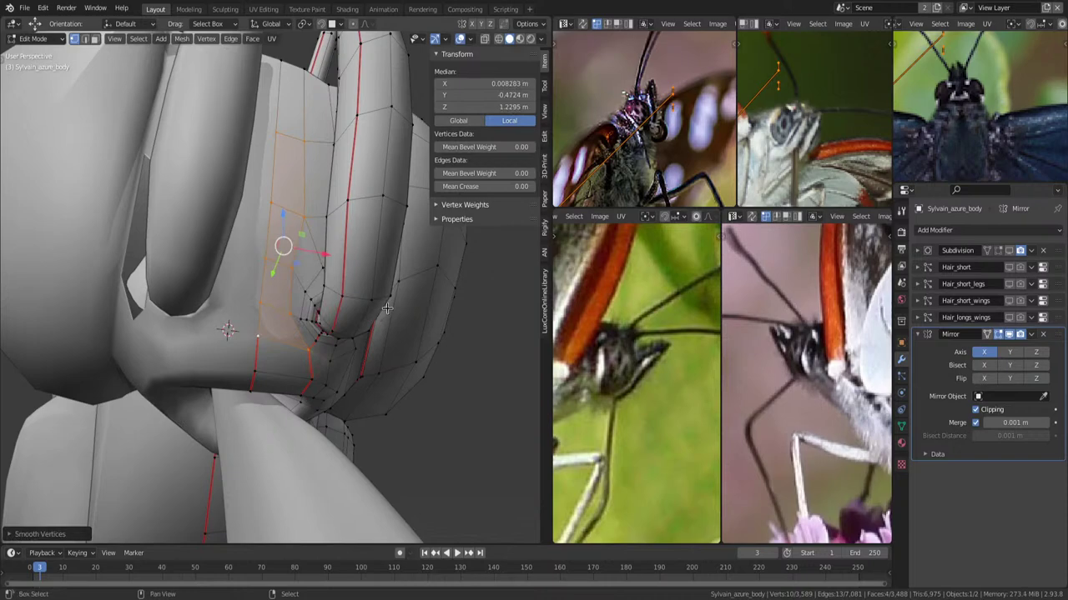
# Select the edge path running down from a palp base vertex and edge-slide it.
pyautogui.hotkey('alt', 's')
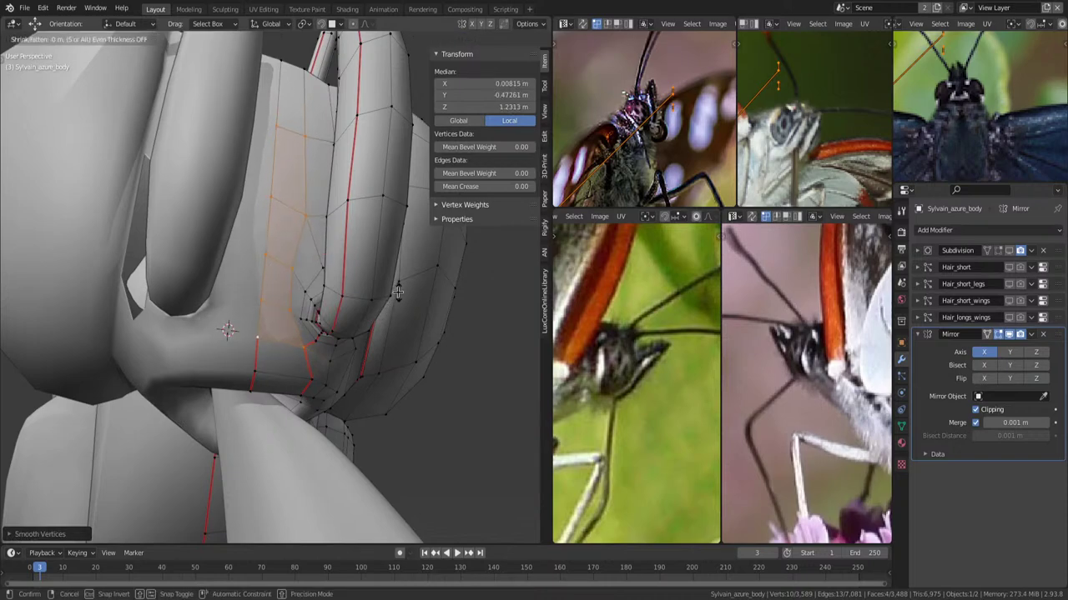
pyautogui.moveTo(398, 292)
pyautogui.mouseDown(button='middle')
pyautogui.moveTo(308, 330)
pyautogui.moveTo(291, 299)
pyautogui.mouseUp(button='middle')
pyautogui.click(348, 307)
pyautogui.click(296, 321)
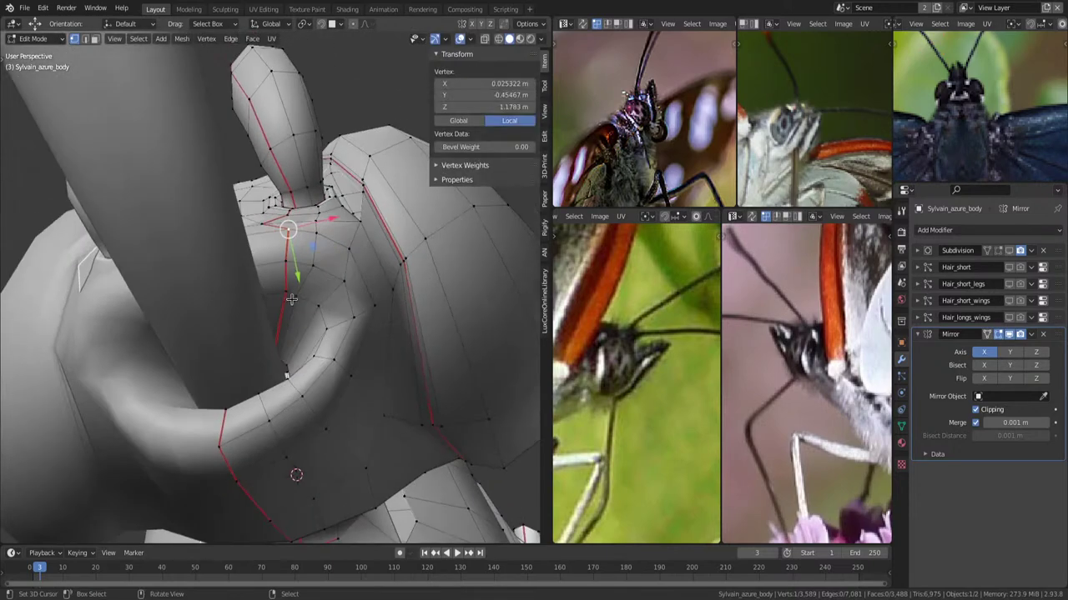
pyautogui.hotkey('shift', 'z')
pyautogui.keyDown('ctrl'); pyautogui.click(268, 357); pyautogui.keyUp('ctrl')
pyautogui.press('g')
pyautogui.press('g')
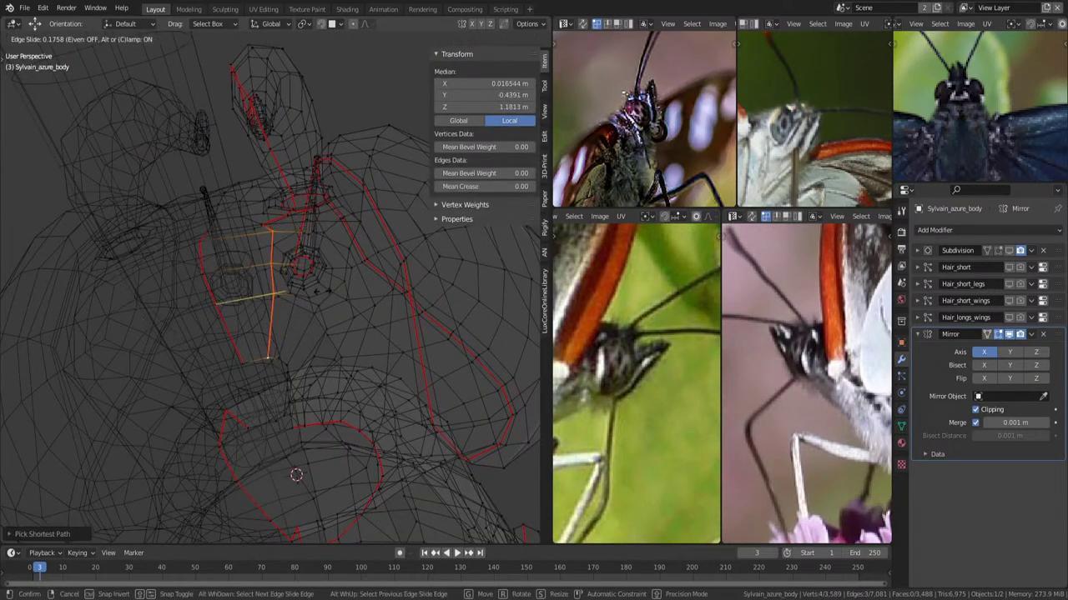
pyautogui.click(296, 476)
pyautogui.scroll(3, 262, 400)
pyautogui.hotkey('shift', 'z')
pyautogui.scroll(2, 287, 364)
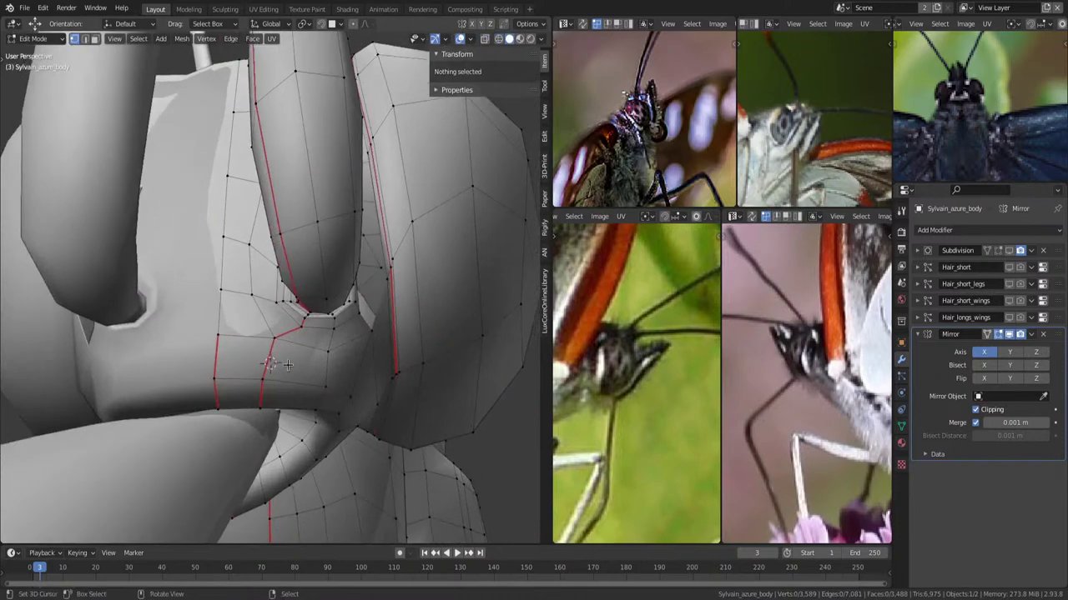
pyautogui.moveTo(291, 370)
pyautogui.mouseDown(button='middle')
pyautogui.moveTo(331, 298)
pyautogui.moveTo(317, 288)
pyautogui.moveTo(309, 317)
pyautogui.mouseUp(button='middle')
# Clear the seam from a nearby edge chain selected by shortest path.
pyautogui.hotkey('shift', 'z')
pyautogui.click(319, 276)
pyautogui.keyDown('ctrl'); pyautogui.click(251, 404); pyautogui.keyUp('ctrl')
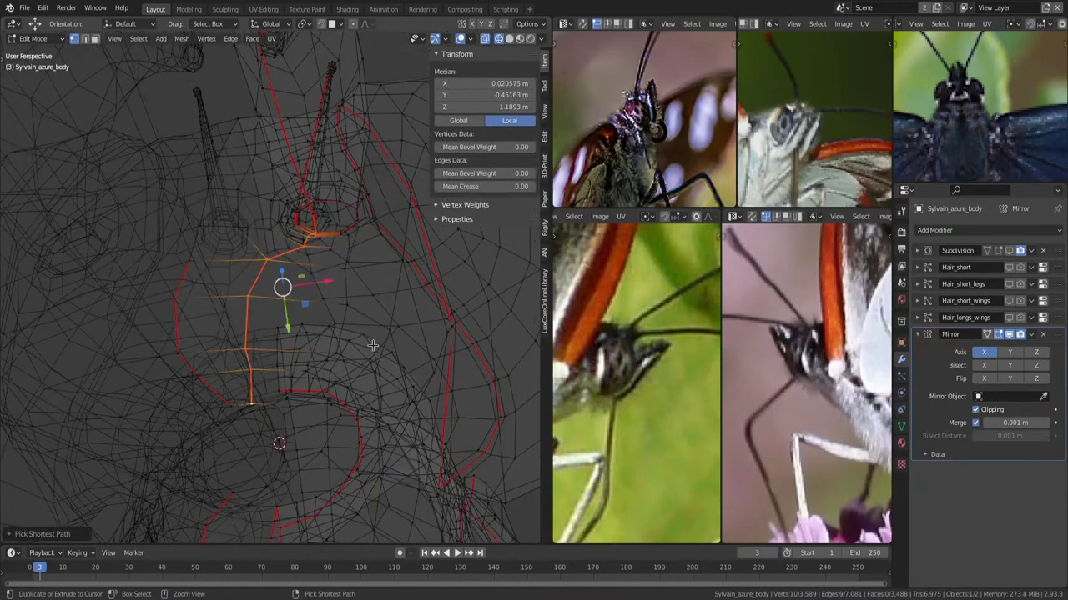
pyautogui.hotkey('ctrl', 'e')
pyautogui.click(357, 367)
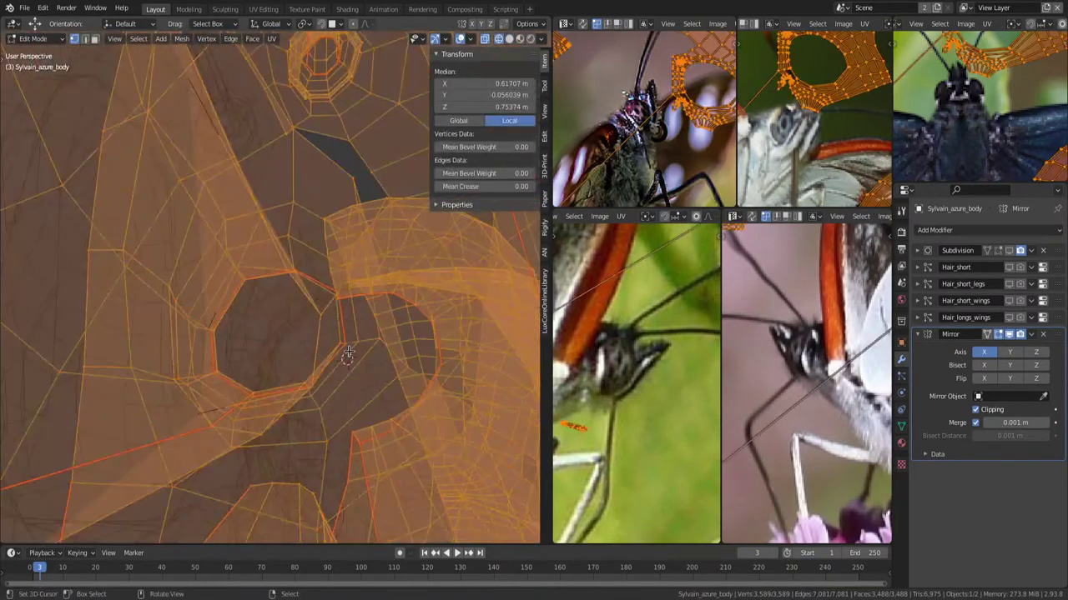
pyautogui.moveTo(348, 353)
pyautogui.mouseDown(button='middle')
pyautogui.moveTo(357, 312)
pyautogui.moveTo(442, 333)
pyautogui.moveTo(353, 305)
pyautogui.moveTo(360, 289)
pyautogui.moveTo(346, 297)
pyautogui.mouseUp(button='middle')
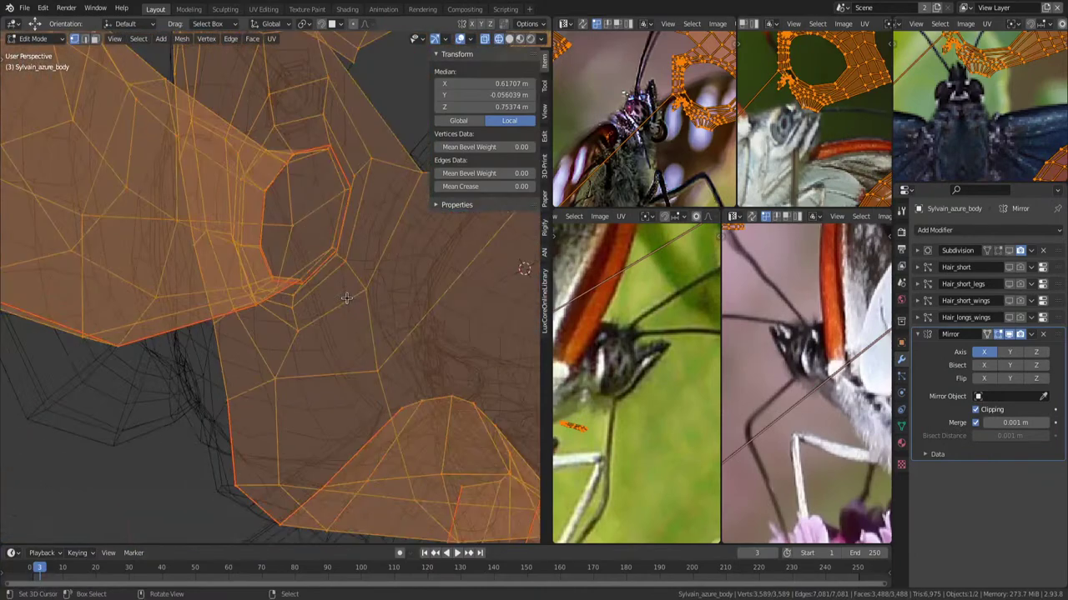
# Show the sidebar's View tab and mark a seam on an edge by the palp base.
pyautogui.click(545, 110)
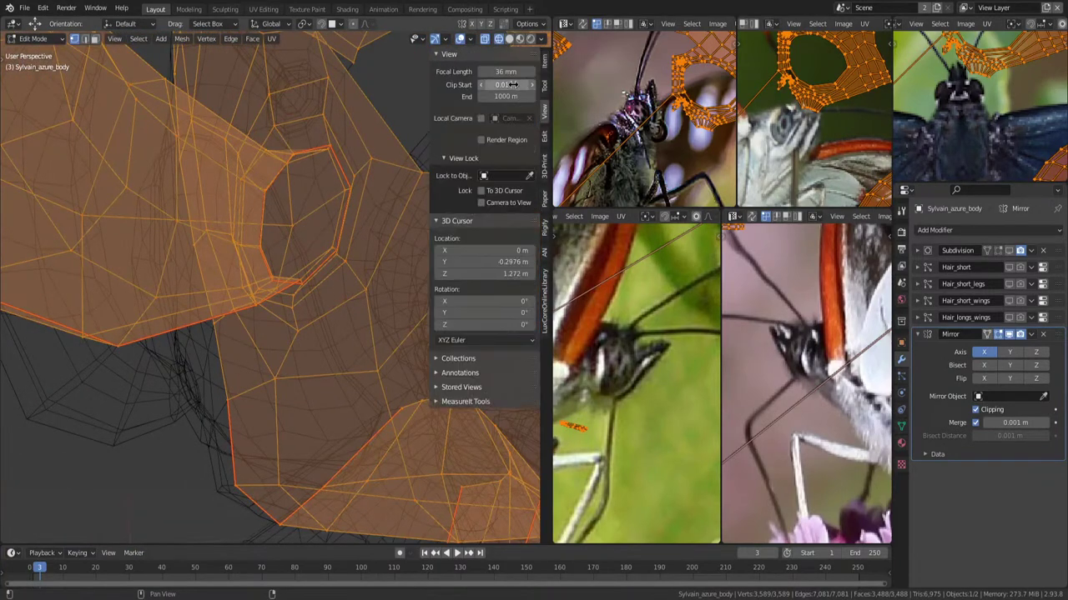
pyautogui.moveTo(282, 295); pyautogui.dragTo(320, 297, button='middle')
pyautogui.click(320, 280)
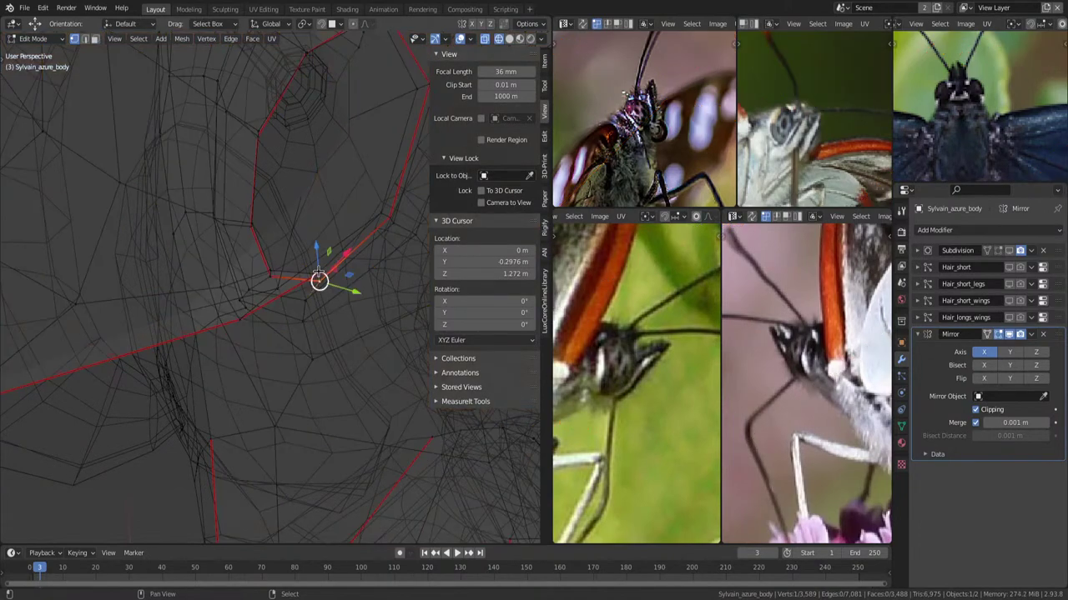
pyautogui.hotkey('ctrl', 'e')
pyautogui.click(377, 282)
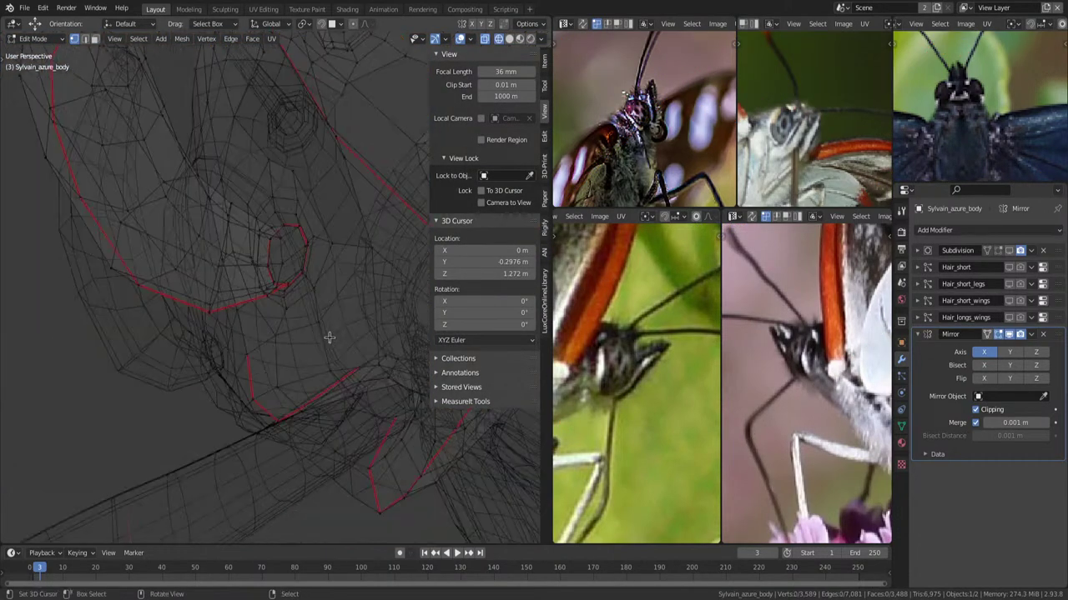
pyautogui.hotkey('shift', 'z')
# Mark a seam along the shortest edge path near the palp junction.
pyautogui.moveTo(378, 282)
pyautogui.mouseDown(button='middle')
pyautogui.moveTo(327, 342)
pyautogui.moveTo(332, 365)
pyautogui.moveTo(357, 363)
pyautogui.mouseUp(button='middle')
pyautogui.hotkey('shift', 'z')
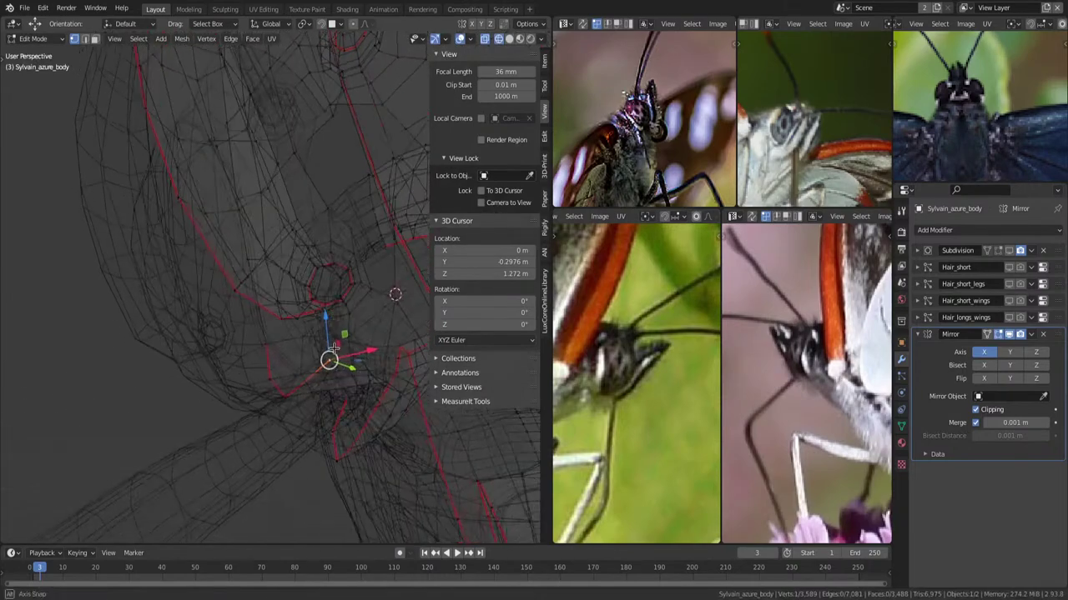
pyautogui.keyDown('ctrl'); pyautogui.click(357, 363); pyautogui.keyUp('ctrl')
pyautogui.hotkey('ctrl', 'e')
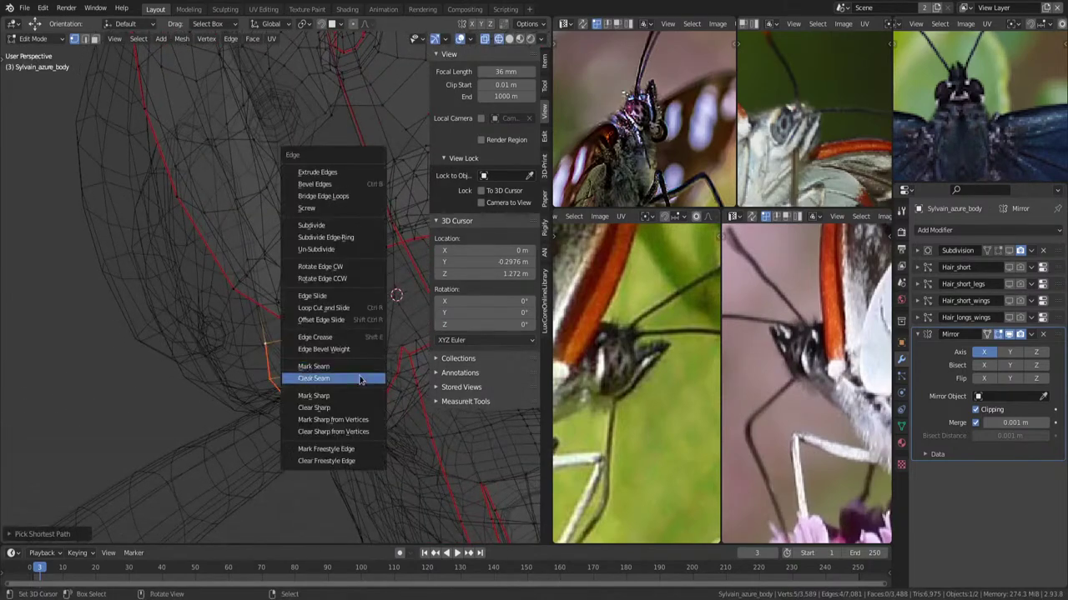
pyautogui.click(365, 374)
pyautogui.hotkey('shift', 'z')
pyautogui.moveTo(365, 374)
pyautogui.mouseDown(button='middle')
pyautogui.moveTo(377, 309)
pyautogui.moveTo(275, 290)
pyautogui.moveTo(317, 298)
pyautogui.mouseUp(button='middle')
pyautogui.scroll(-3, 321, 300)
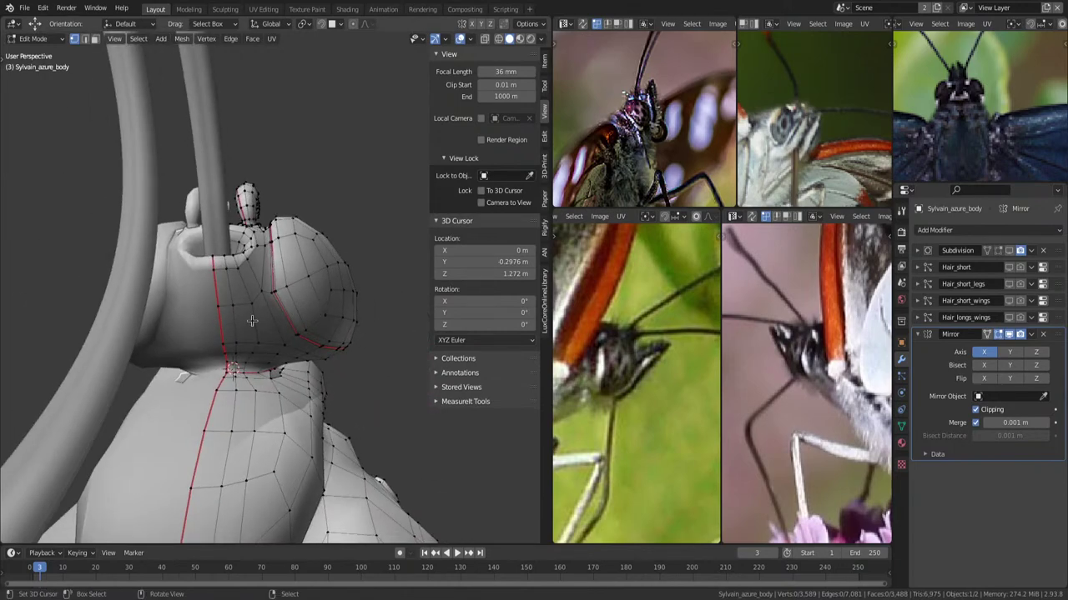
pyautogui.moveTo(371, 233); pyautogui.dragTo(275, 308, button='middle')
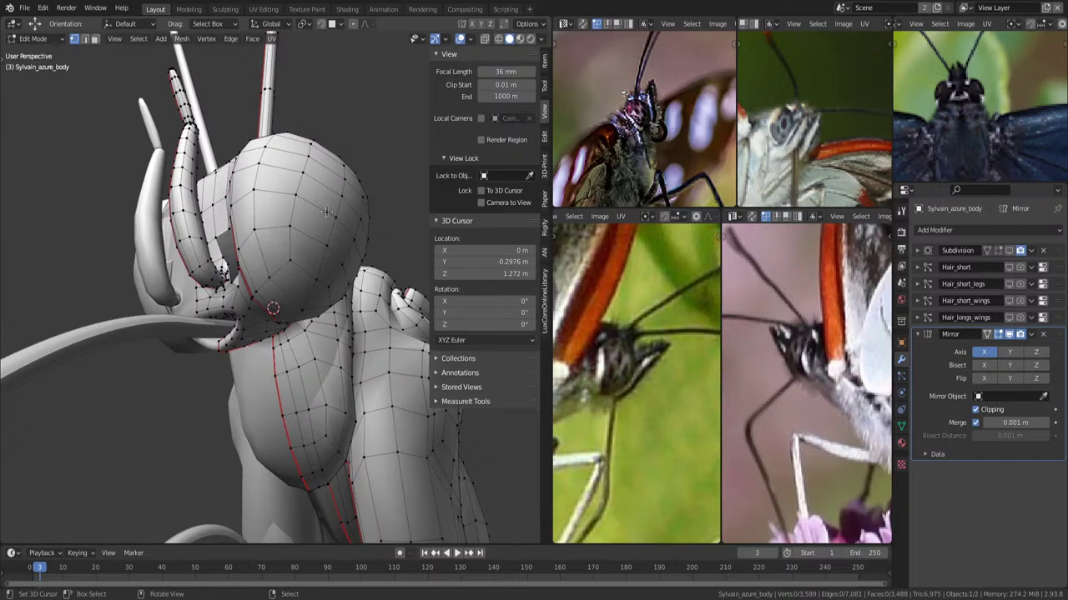
pyautogui.moveTo(326, 212)
pyautogui.mouseDown(button='middle')
pyautogui.moveTo(297, 310)
pyautogui.moveTo(298, 265)
pyautogui.mouseUp(button='middle')
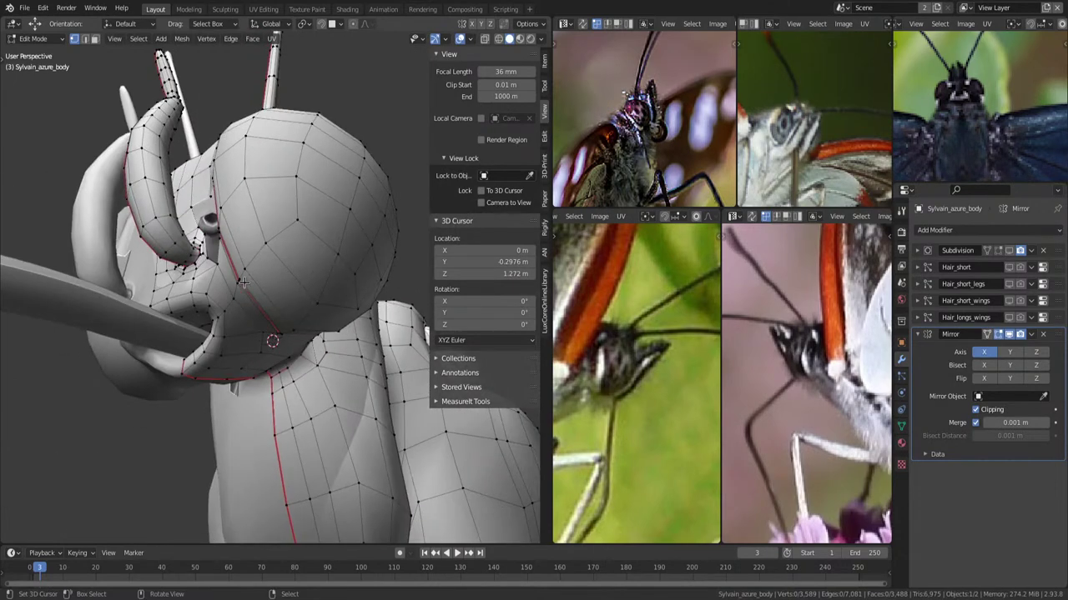
pyautogui.moveTo(222, 286)
pyautogui.mouseDown(button='middle')
pyautogui.moveTo(313, 290)
pyautogui.moveTo(356, 268)
pyautogui.mouseUp(button='middle')
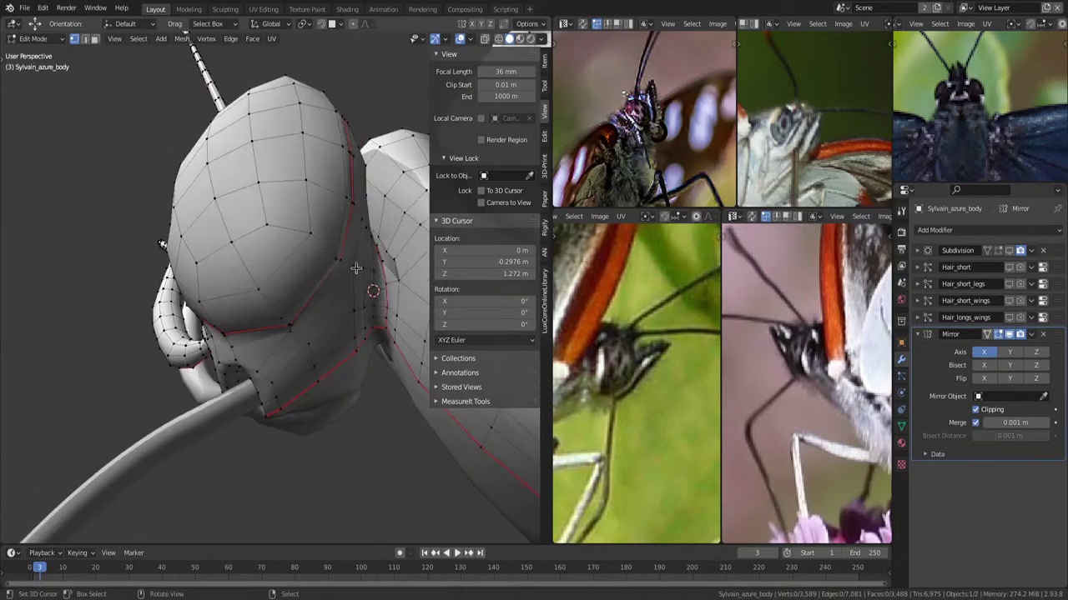
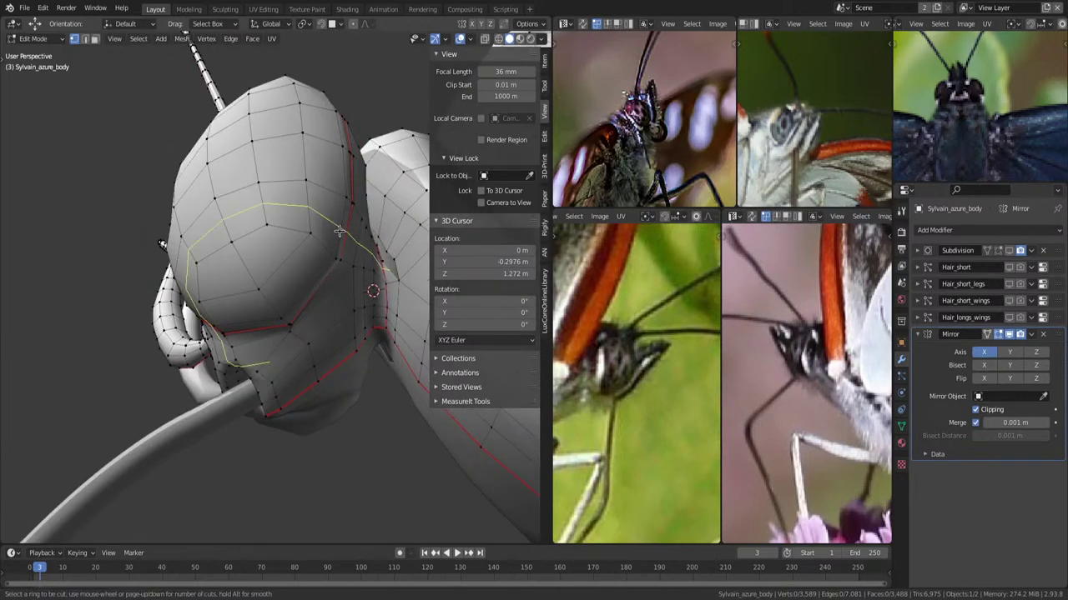
# Add a new centred edge loop near the butterfly's neck with a loop cut (Ctrl+R).
pyautogui.scroll(2, 349, 302)
pyautogui.scroll(2, 347, 293)
pyautogui.scroll(2, 344, 286)
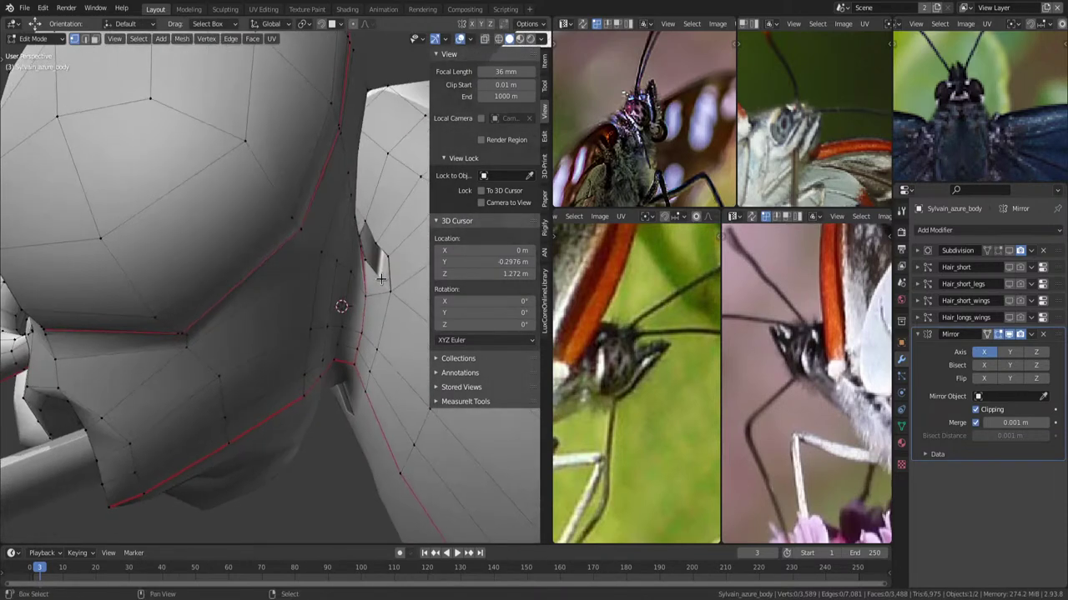
pyautogui.scroll(2, 341, 274)
pyautogui.moveTo(341, 274)
pyautogui.mouseDown(button='middle')
pyautogui.moveTo(351, 248)
pyautogui.moveTo(331, 271)
pyautogui.moveTo(321, 258)
pyautogui.moveTo(334, 250)
pyautogui.mouseUp(button='middle')
pyautogui.rightClick(351, 258)
pyautogui.click(357, 239)
pyautogui.hotkey('ctrl', 'r')
pyautogui.click(291, 228)
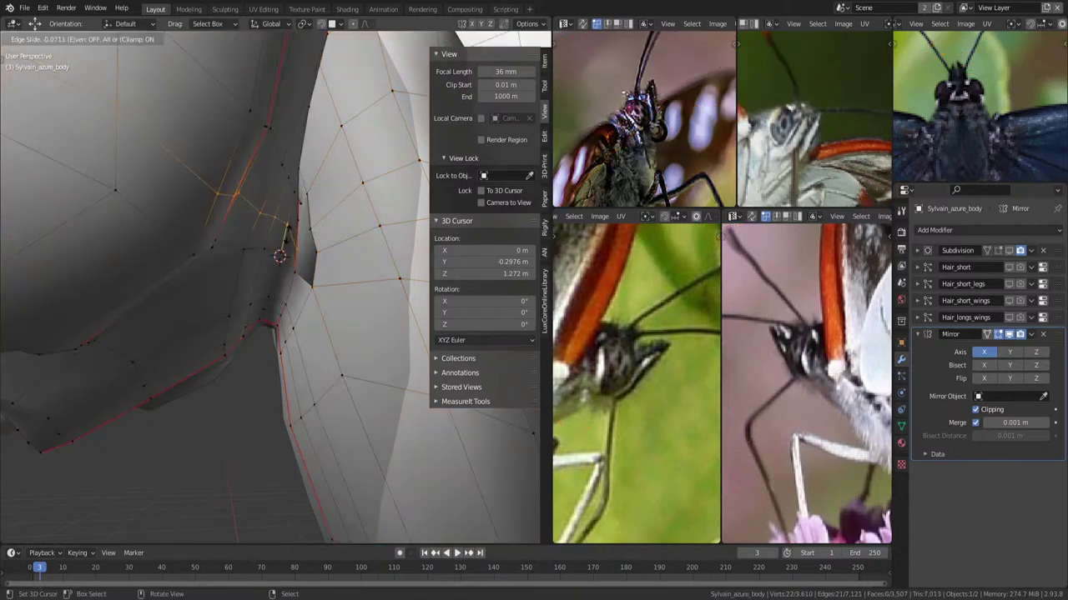
pyautogui.rightClick(338, 279)
# Select the patch of faces on top of the butterfly's head.
pyautogui.click(295, 277)
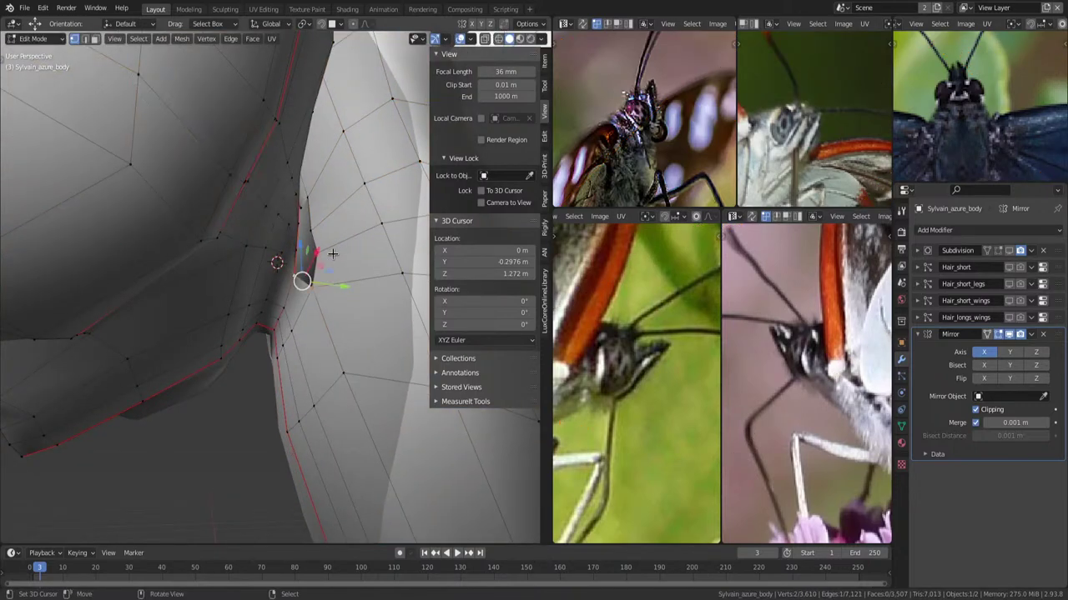
pyautogui.scroll(-3, 333, 254)
pyautogui.moveTo(333, 254)
pyautogui.mouseDown(button='middle')
pyautogui.moveTo(281, 285)
pyautogui.moveTo(284, 225)
pyautogui.moveTo(258, 221)
pyautogui.mouseUp(button='middle')
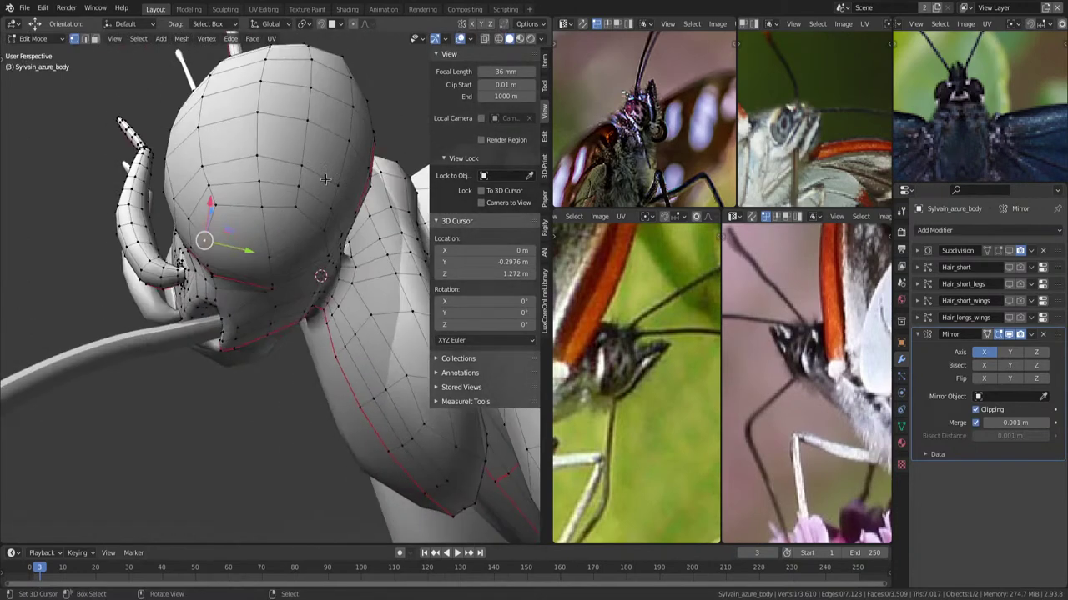
pyautogui.keyDown('ctrl'); pyautogui.click(259, 221); pyautogui.keyUp('ctrl')
pyautogui.keyDown('ctrl'); pyautogui.keyDown('shift'); pyautogui.click(333, 196); pyautogui.keyUp('shift'); pyautogui.keyUp('ctrl')
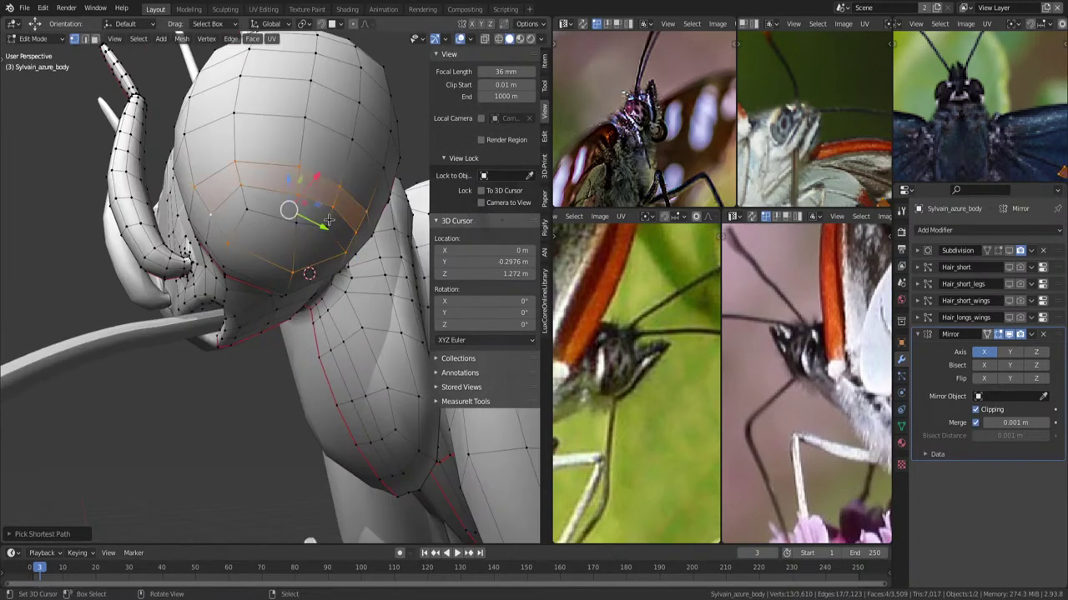
pyautogui.moveTo(334, 200)
pyautogui.mouseDown(button='middle')
pyautogui.moveTo(340, 248)
pyautogui.moveTo(381, 234)
pyautogui.mouseUp(button='middle')
# Apply Smooth Vertices to the head faces, cancel the shrink/fatten, and deselect.
pyautogui.press('F3')
pyautogui.write('smooth')
pyautogui.click(377, 228)
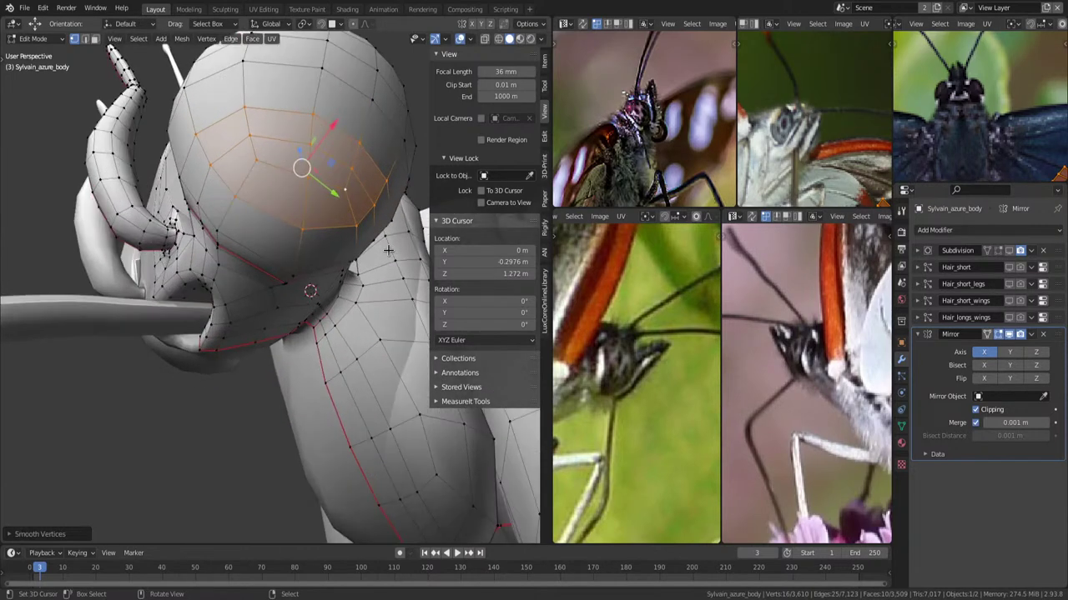
pyautogui.hotkey('alt', 's')
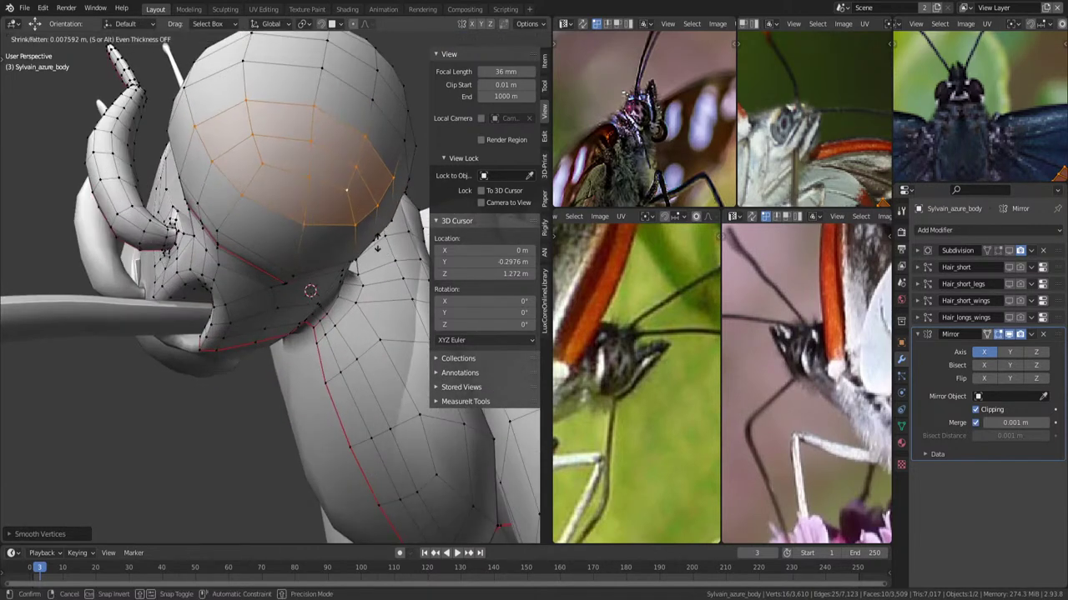
pyautogui.press('Escape')
pyautogui.click(305, 167)
pyautogui.moveTo(305, 167)
pyautogui.mouseDown(button='middle')
pyautogui.moveTo(303, 247)
pyautogui.moveTo(254, 240)
pyautogui.mouseUp(button='middle')
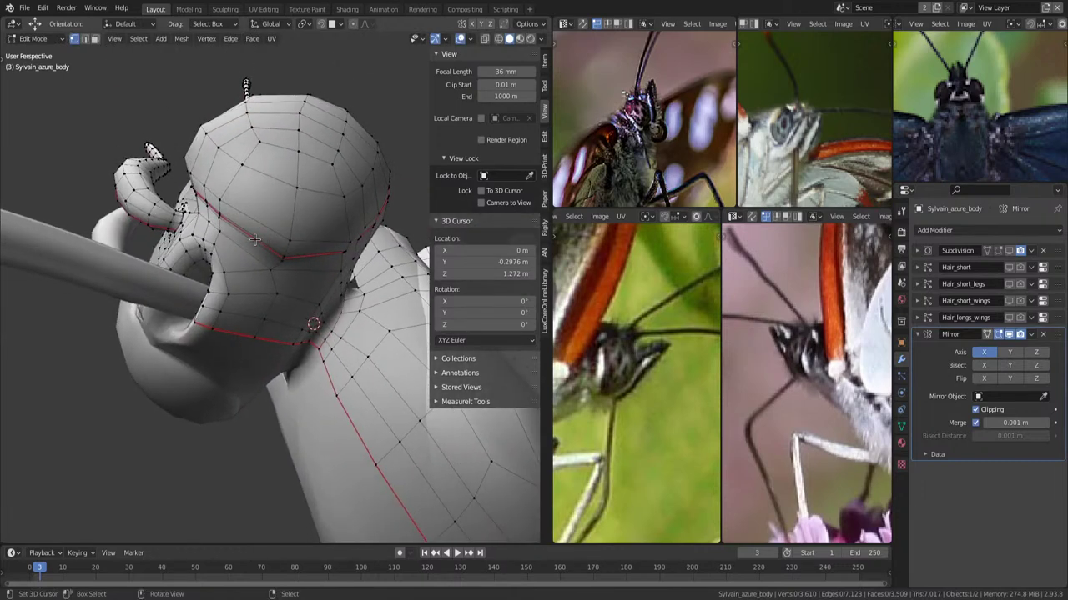
# Edge-slide the neck seam edges and the edge path on the head side.
pyautogui.keyDown('ctrl'); pyautogui.click(219, 215); pyautogui.keyUp('ctrl')
pyautogui.press('g')
pyautogui.press('g')
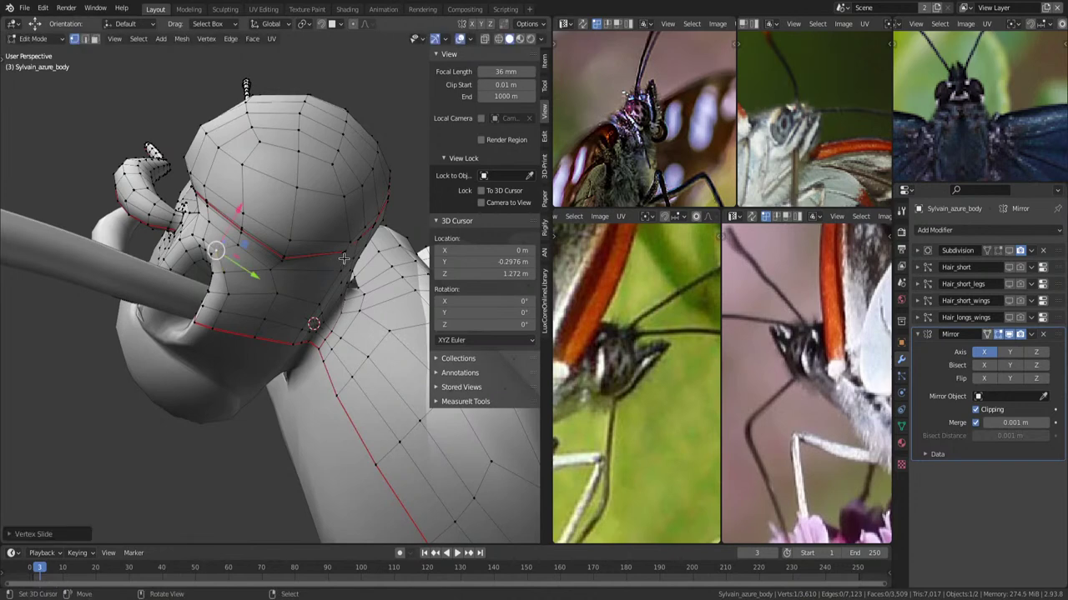
pyautogui.press('Escape')
pyautogui.moveTo(234, 255)
pyautogui.mouseDown(button='middle')
pyautogui.moveTo(319, 257)
pyautogui.moveTo(324, 234)
pyautogui.mouseUp(button='middle')
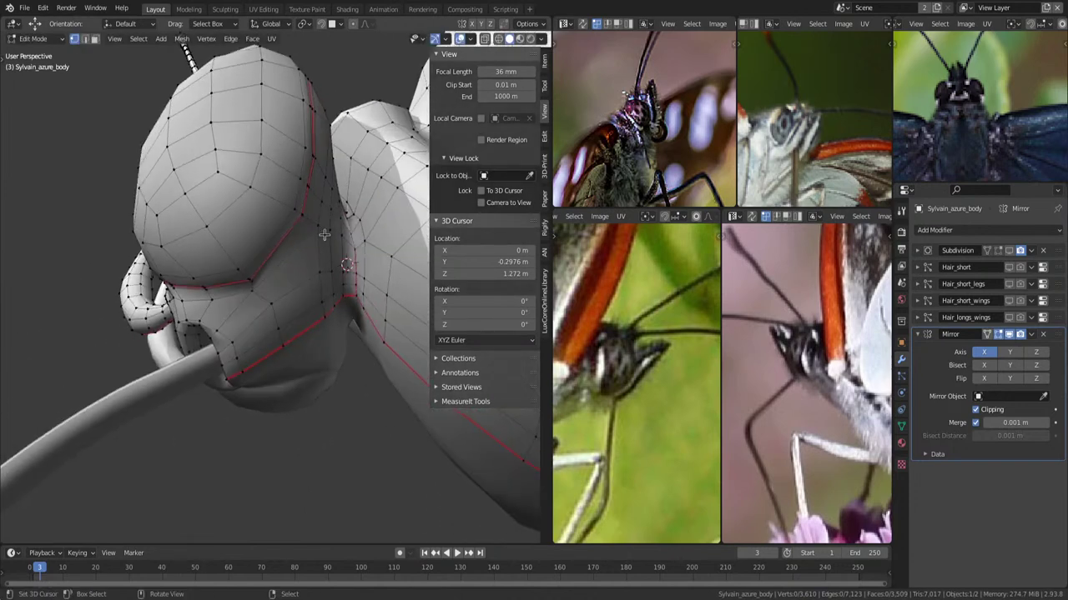
pyautogui.keyDown('ctrl'); pyautogui.click(247, 190); pyautogui.keyUp('ctrl')
pyautogui.press('g')
pyautogui.press('g')
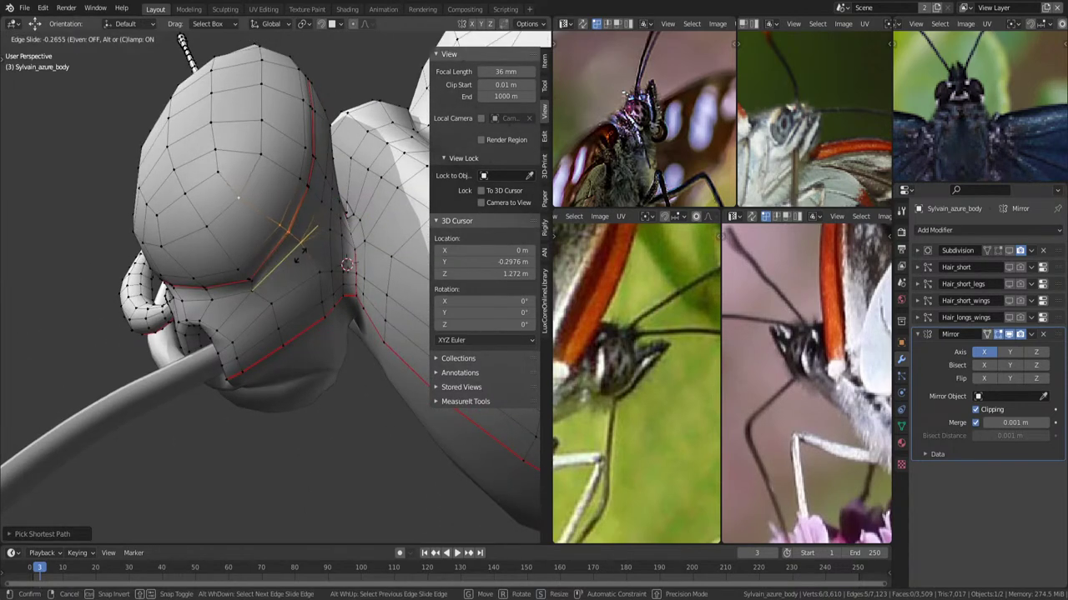
pyautogui.press('Escape')
# Vertex-slide a seam vertex and slide the head edge loop into a new position.
pyautogui.hotkey('shift', 'v')
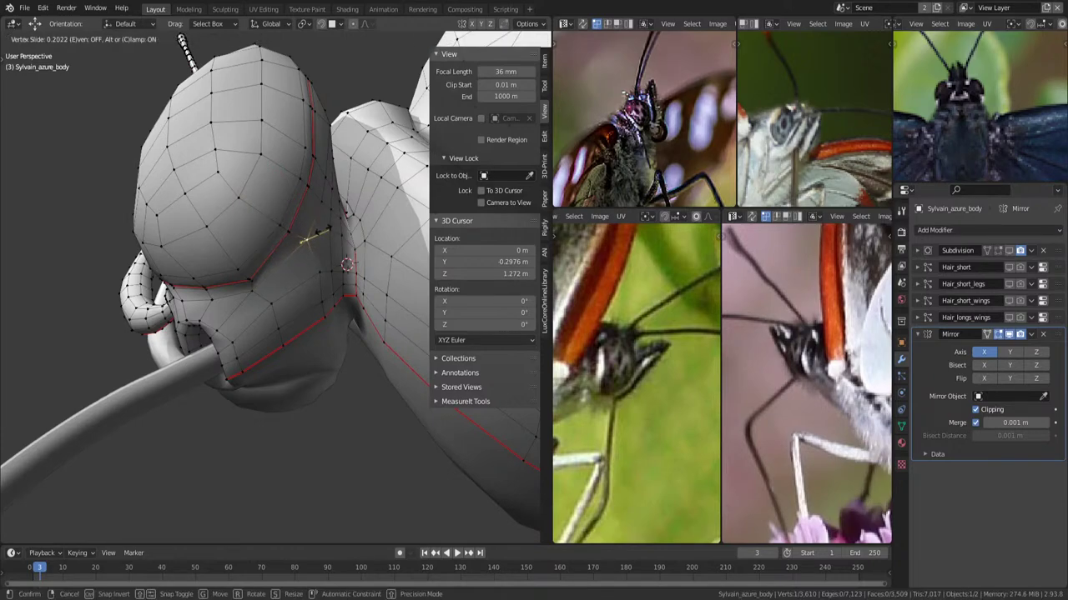
pyautogui.press('Escape')
pyautogui.moveTo(325, 255)
pyautogui.mouseDown(button='middle')
pyautogui.moveTo(322, 245)
pyautogui.moveTo(395, 297)
pyautogui.moveTo(298, 264)
pyautogui.moveTo(317, 251)
pyautogui.moveTo(333, 267)
pyautogui.moveTo(286, 256)
pyautogui.mouseUp(button='middle')
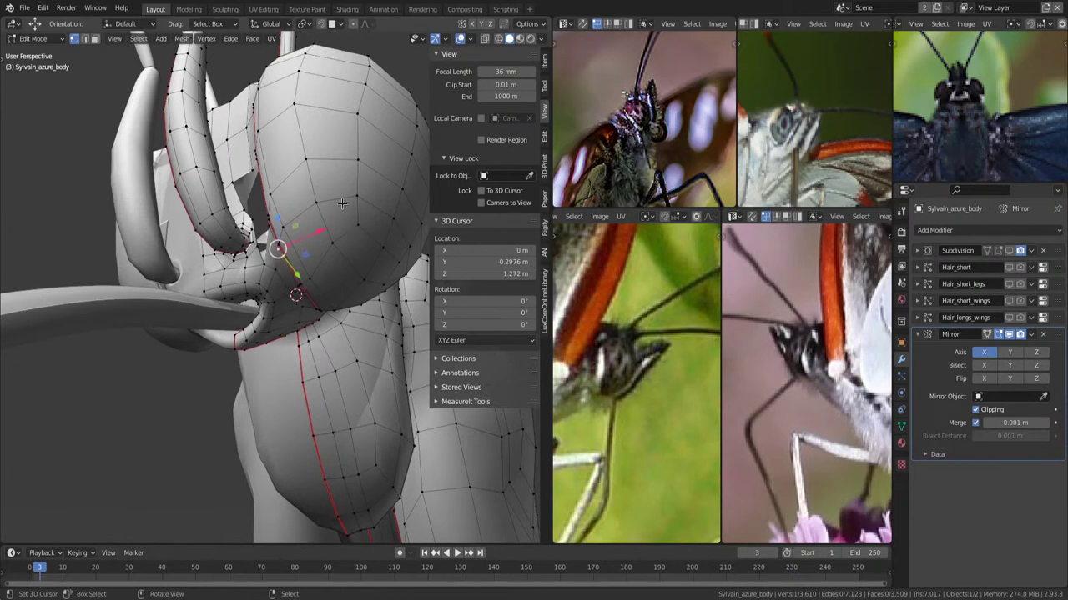
pyautogui.press('g')
pyautogui.press('g')
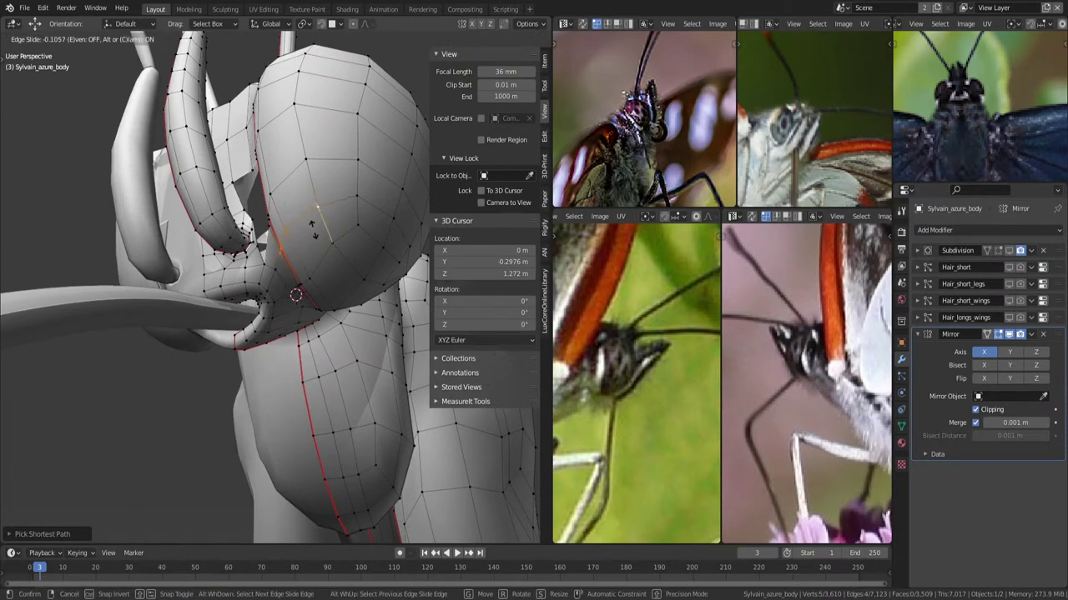
pyautogui.click(313, 232)
pyautogui.moveTo(312, 232); pyautogui.dragTo(319, 254, button='middle')
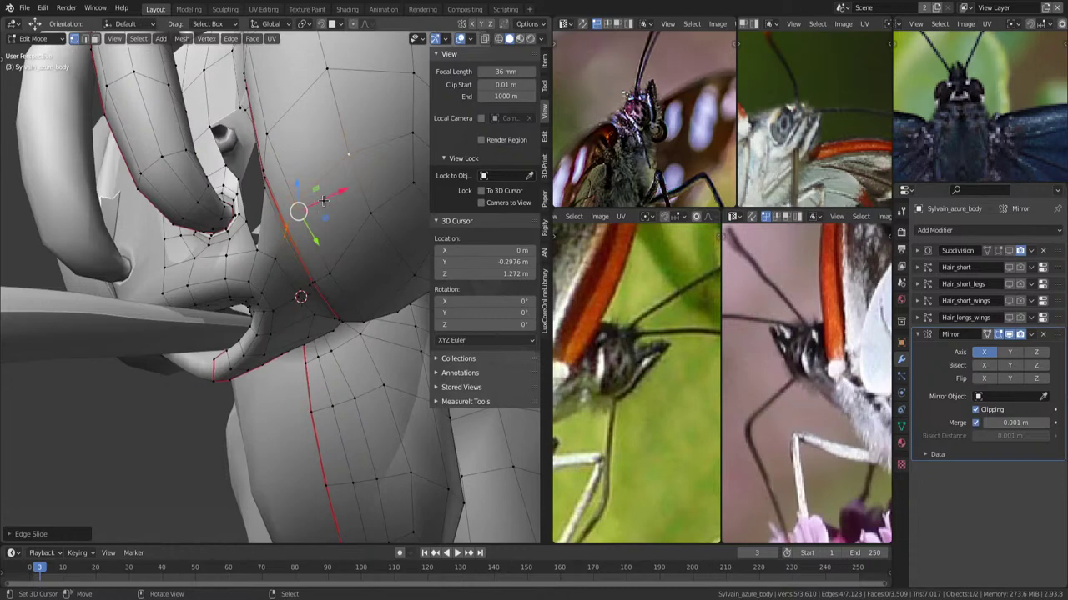
# Merge two seam vertices behind the head into the last selected one.
pyautogui.hotkey('alt', 'a')
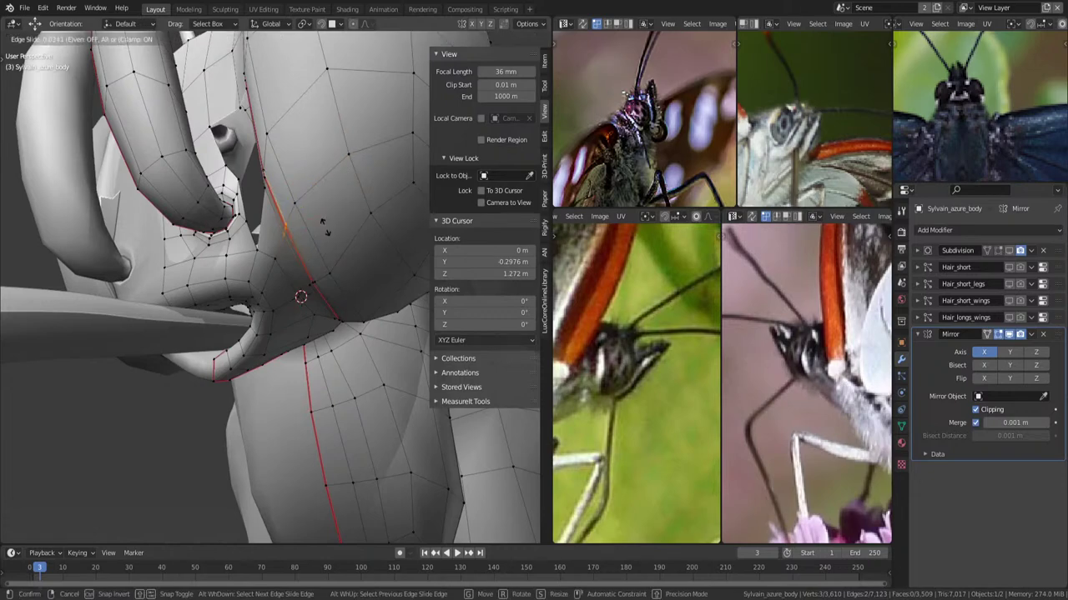
pyautogui.moveTo(329, 230)
pyautogui.mouseDown(button='middle')
pyautogui.moveTo(345, 213)
pyautogui.moveTo(341, 226)
pyautogui.mouseUp(button='middle')
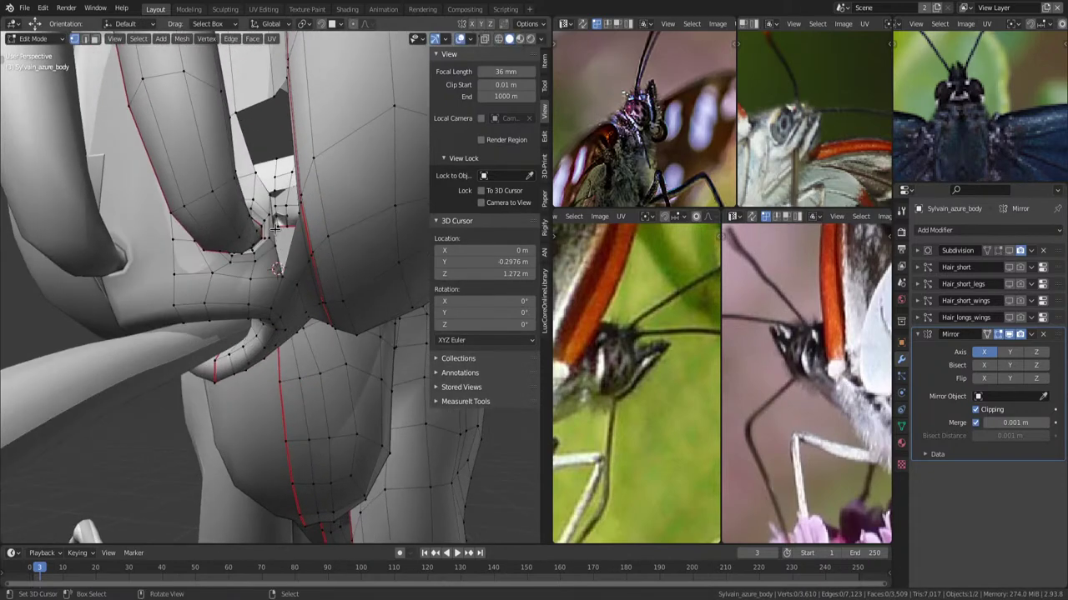
pyautogui.moveTo(275, 227); pyautogui.dragTo(286, 236, button='middle')
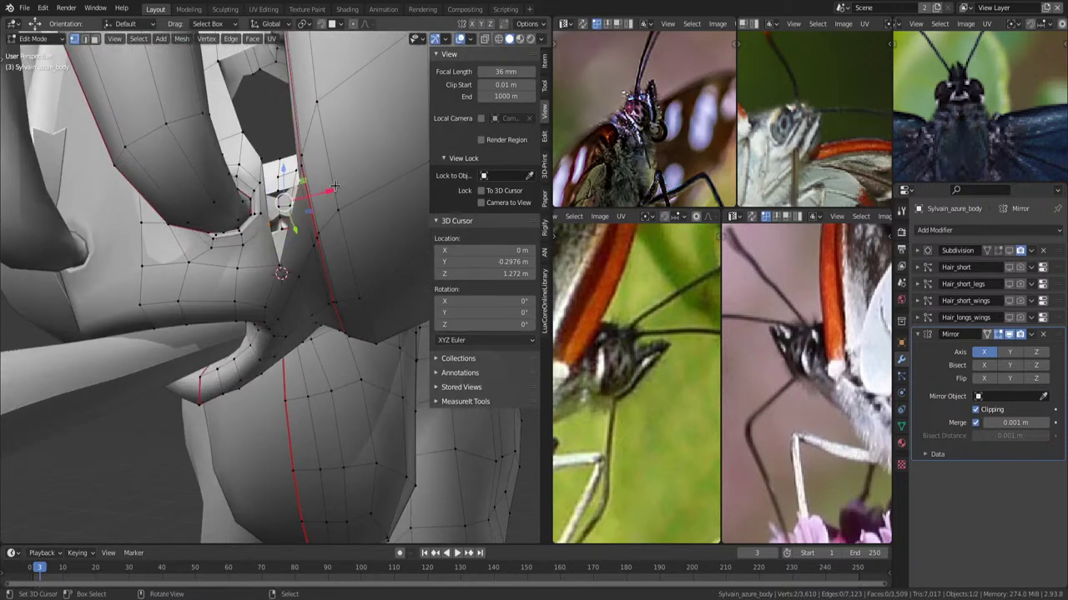
pyautogui.press('m')
pyautogui.click(313, 236)
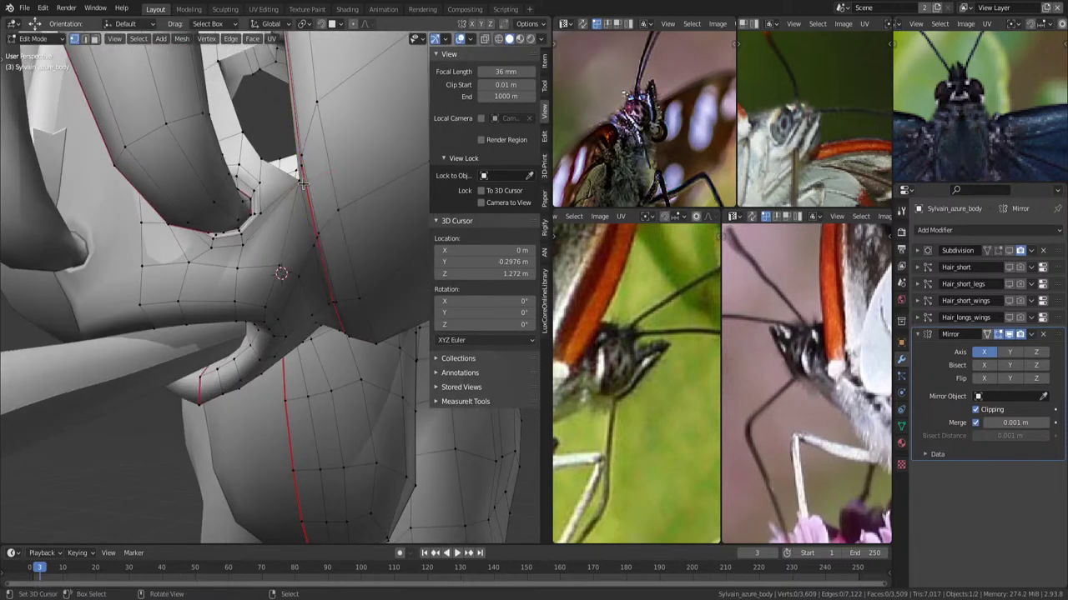
pyautogui.moveTo(313, 236)
pyautogui.mouseDown(button='middle')
pyautogui.moveTo(325, 193)
pyautogui.moveTo(339, 201)
pyautogui.moveTo(351, 291)
pyautogui.mouseUp(button='middle')
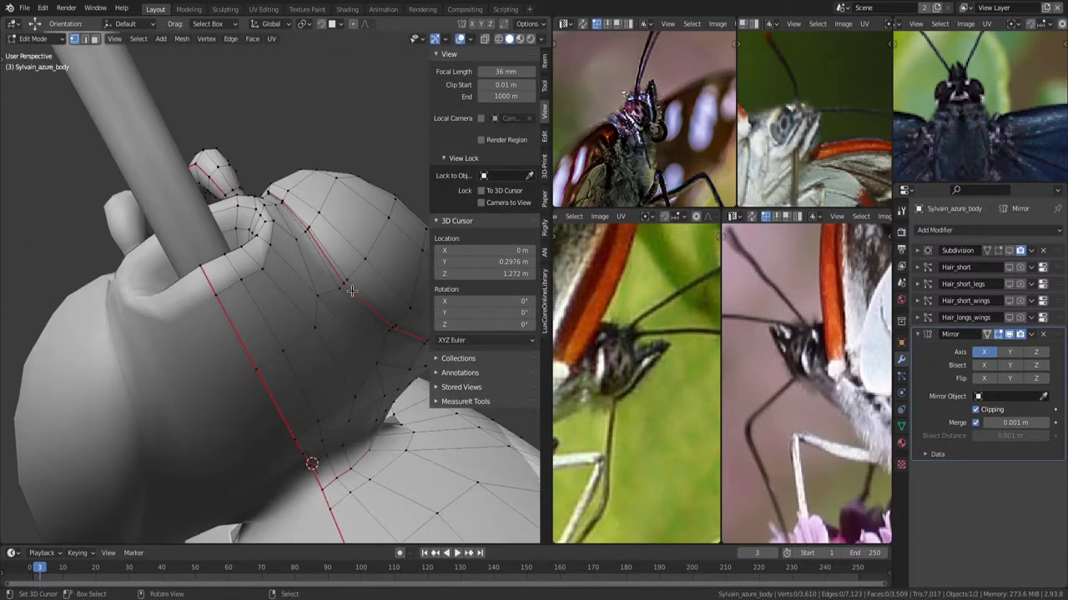
# Cut a new edge loop around the neck.
pyautogui.click(377, 342)
pyautogui.click(380, 335)
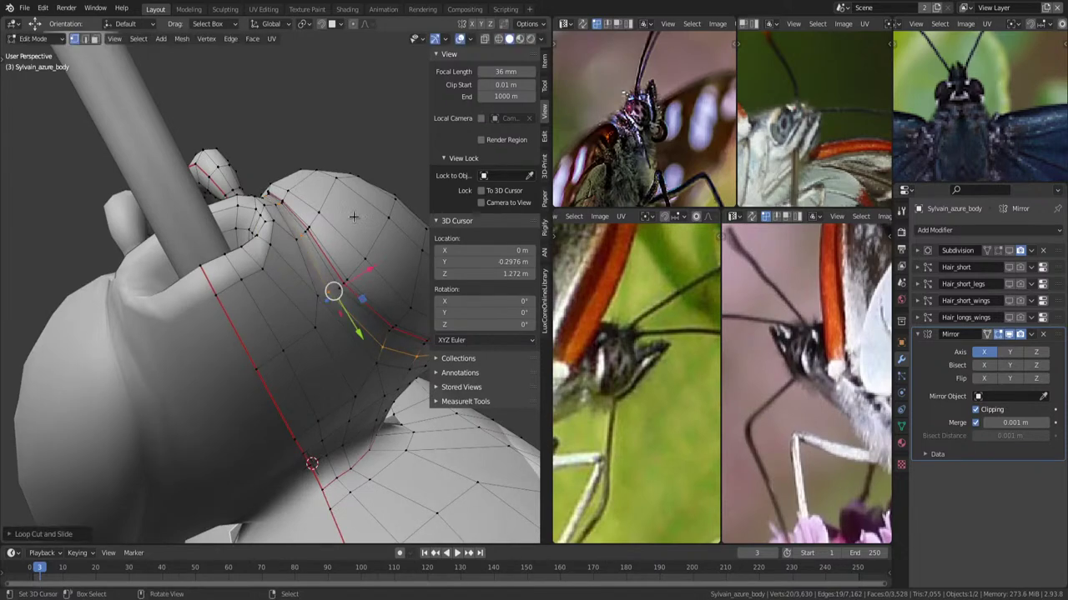
pyautogui.moveTo(380, 335)
pyautogui.mouseDown(button='middle')
pyautogui.moveTo(365, 190)
pyautogui.moveTo(341, 242)
pyautogui.moveTo(349, 205)
pyautogui.moveTo(344, 234)
pyautogui.moveTo(300, 242)
pyautogui.moveTo(311, 253)
pyautogui.moveTo(291, 247)
pyautogui.mouseUp(button='middle')
# Delete the stray vertex in the head-body seam and clear the selection.
pyautogui.click(277, 236)
pyautogui.press('x')
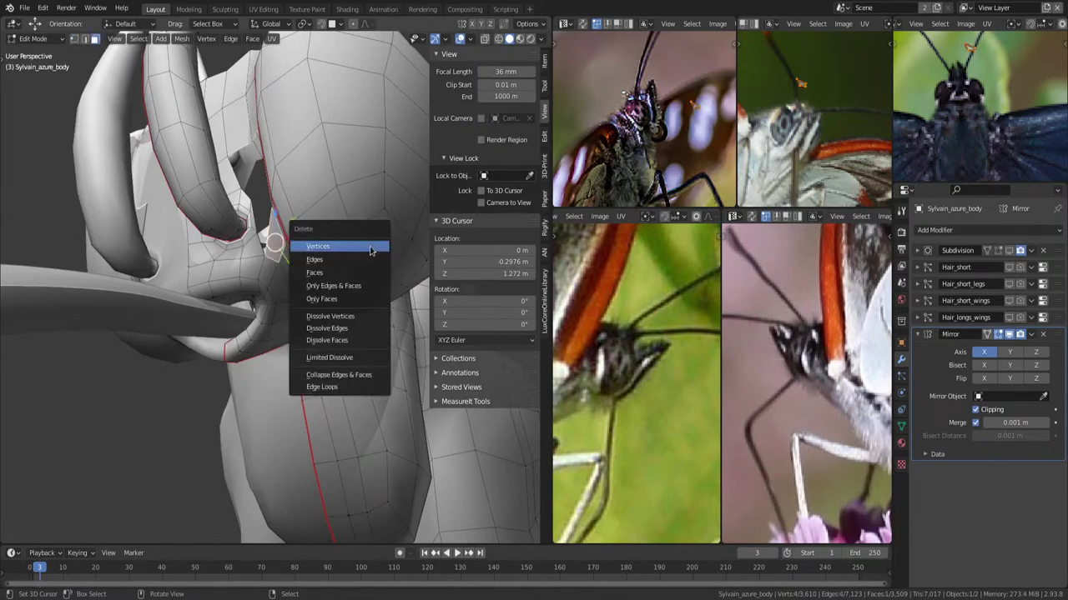
pyautogui.click(353, 273)
pyautogui.moveTo(352, 257)
pyautogui.mouseDown(button='middle')
pyautogui.moveTo(369, 255)
pyautogui.moveTo(365, 276)
pyautogui.moveTo(340, 248)
pyautogui.mouseUp(button='middle')
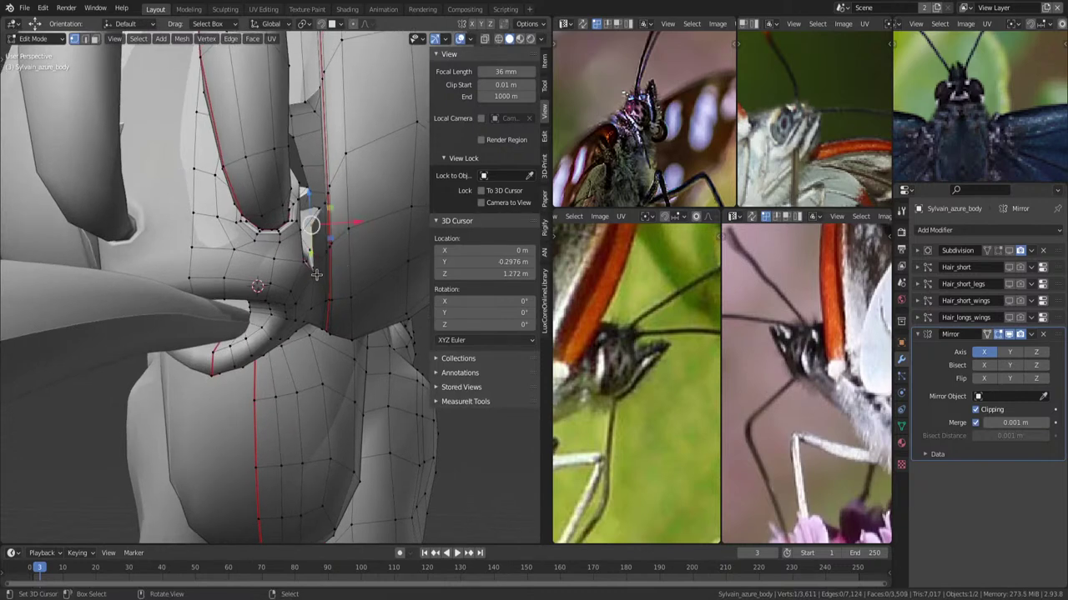
pyautogui.moveTo(373, 216)
pyautogui.mouseDown(button='middle')
pyautogui.moveTo(303, 197)
pyautogui.moveTo(222, 154)
pyautogui.mouseUp(button='middle')
pyautogui.hotkey('alt', 'a')
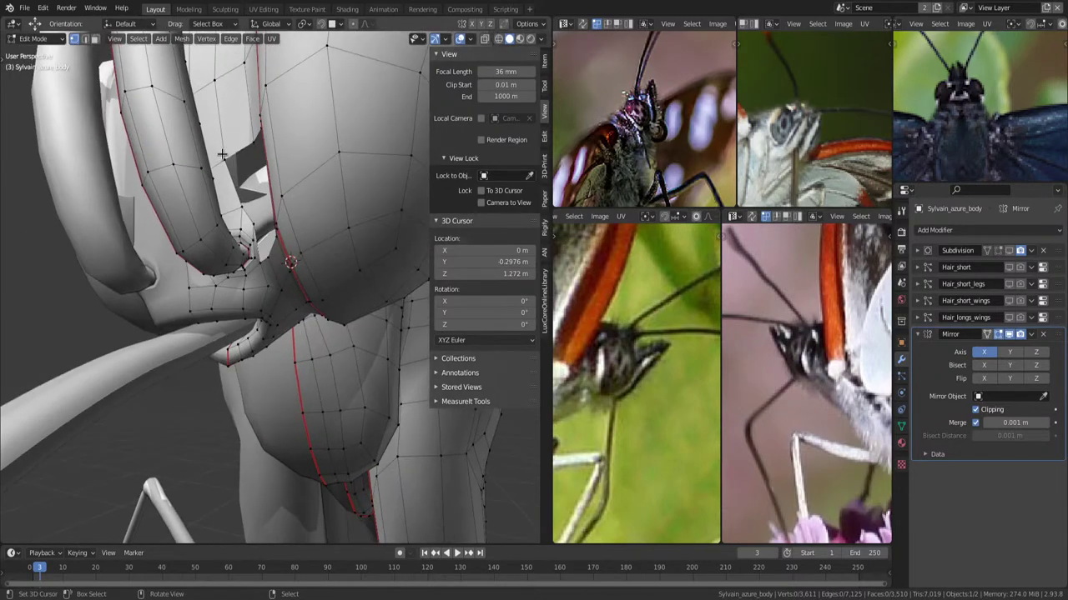
pyautogui.moveTo(291, 169)
pyautogui.mouseDown(button='middle')
pyautogui.moveTo(285, 149)
pyautogui.moveTo(344, 164)
pyautogui.moveTo(322, 210)
pyautogui.mouseUp(button='middle')
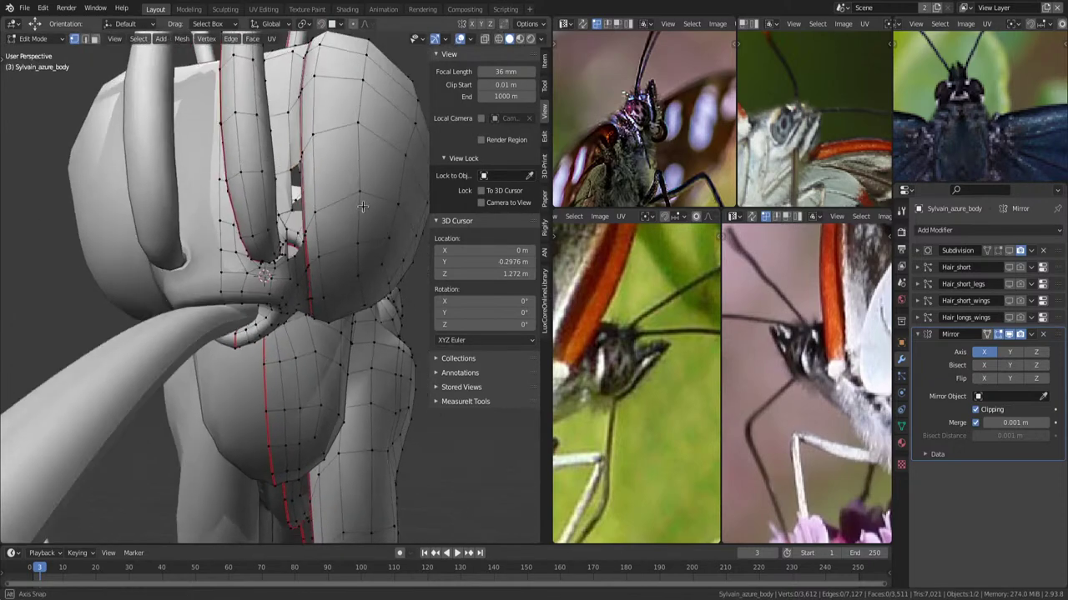
pyautogui.moveTo(335, 216); pyautogui.dragTo(316, 211, button='middle')
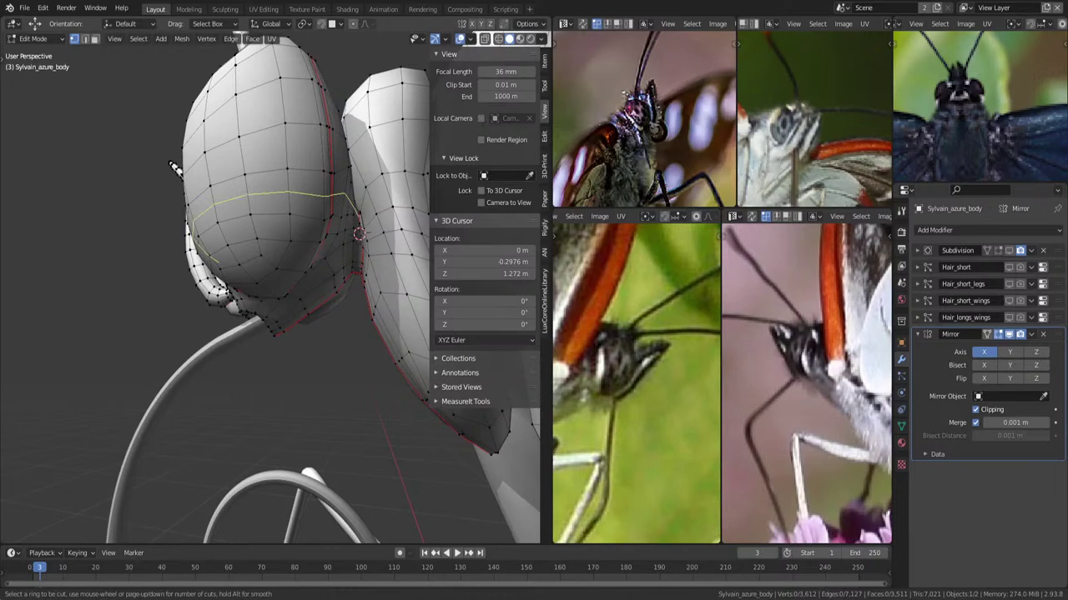
# Cancel the loop cut, switch to wireframe shading, and move the vertices near the opening.
pyautogui.press('Escape')
pyautogui.moveTo(316, 200)
pyautogui.mouseDown(button='middle')
pyautogui.moveTo(335, 152)
pyautogui.moveTo(346, 218)
pyautogui.moveTo(333, 246)
pyautogui.mouseUp(button='middle')
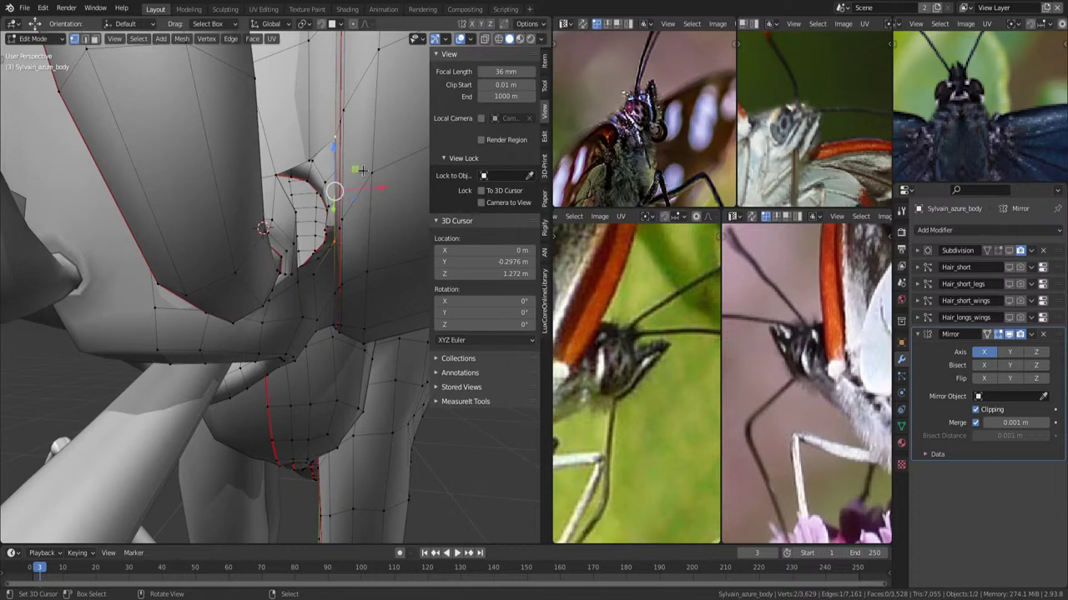
pyautogui.moveTo(362, 170)
pyautogui.mouseDown(button='middle')
pyautogui.moveTo(362, 223)
pyautogui.moveTo(366, 212)
pyautogui.moveTo(290, 210)
pyautogui.mouseUp(button='middle')
pyautogui.hotkey('shift', 'z')
pyautogui.hotkey('shift', 'z')
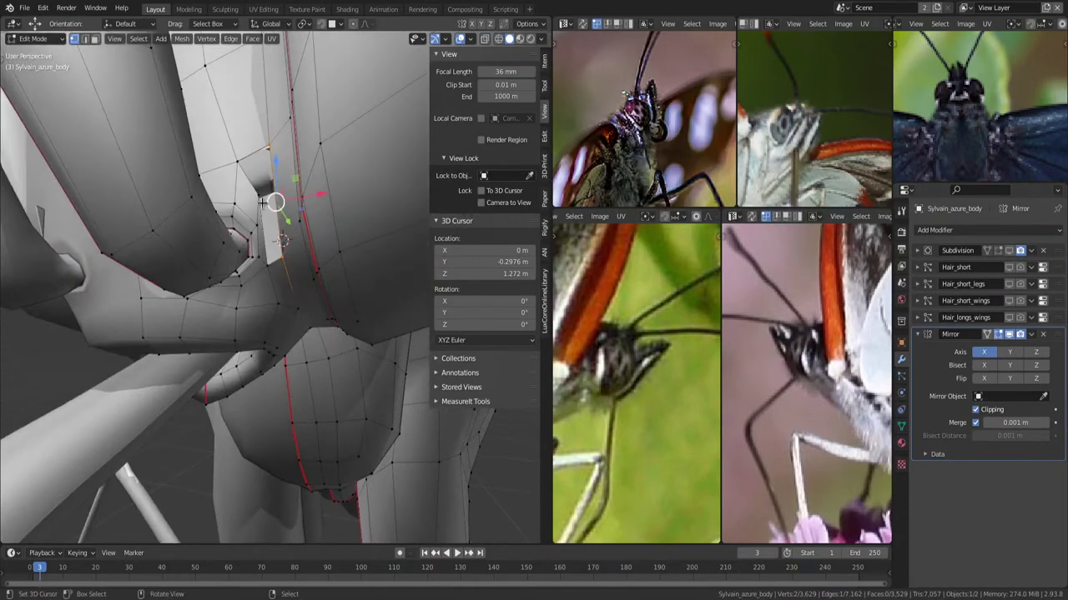
pyautogui.press('g')
pyautogui.click(269, 203)
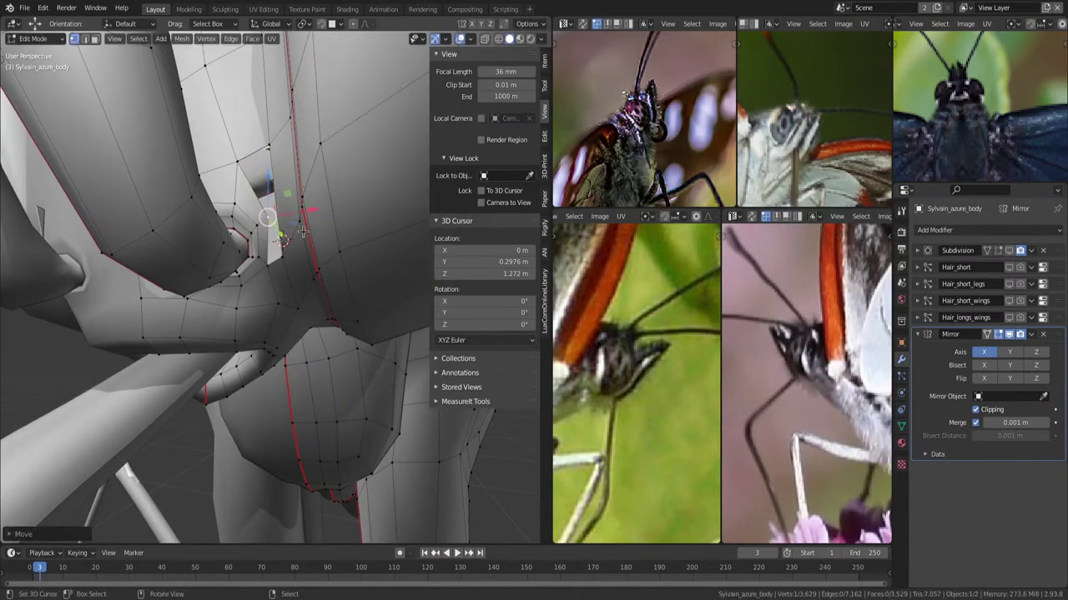
pyautogui.moveTo(270, 203)
pyautogui.mouseDown(button='middle')
pyautogui.moveTo(333, 224)
pyautogui.moveTo(307, 258)
pyautogui.moveTo(316, 219)
pyautogui.moveTo(296, 227)
pyautogui.moveTo(303, 253)
pyautogui.moveTo(265, 193)
pyautogui.mouseUp(button='middle')
# Merge the selected seam vertices at their centre into a single vertex.
pyautogui.scroll(3, 315, 217)
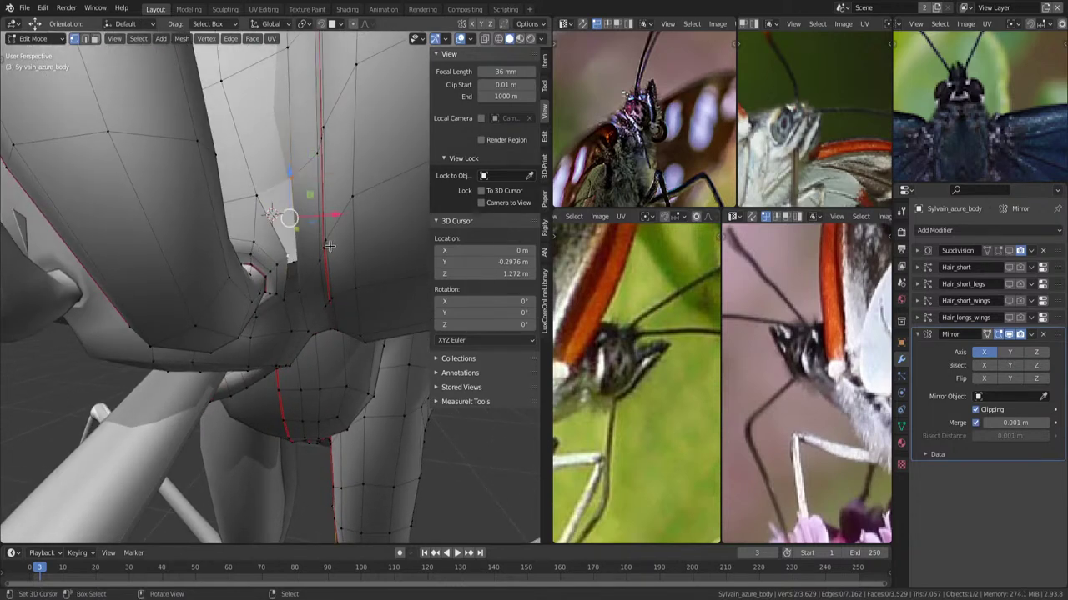
pyautogui.press('m')
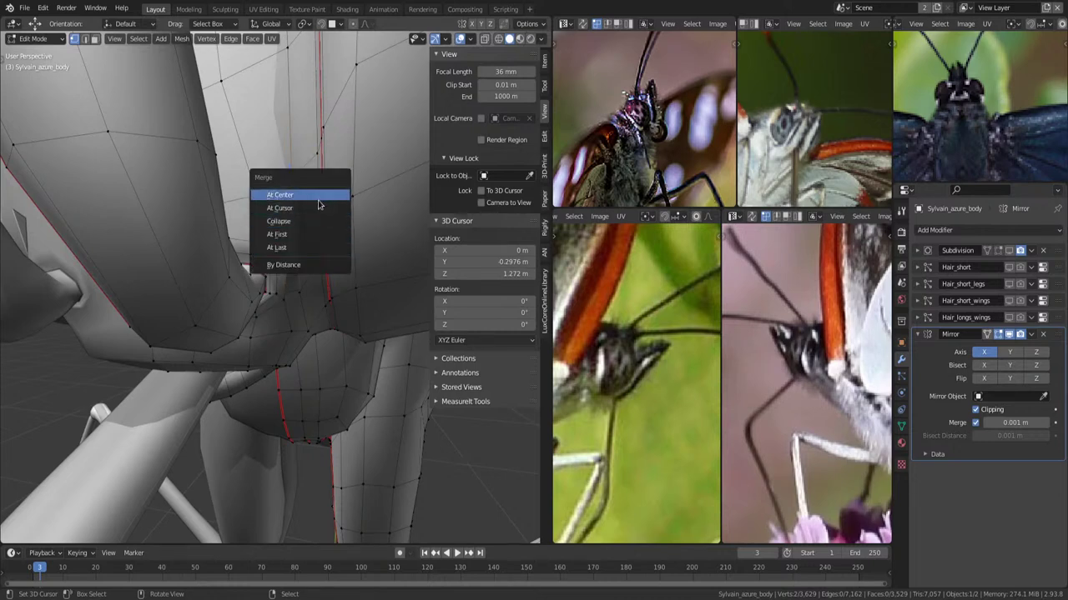
pyautogui.click(321, 208)
pyautogui.moveTo(327, 260)
pyautogui.mouseDown(button='middle')
pyautogui.moveTo(343, 219)
pyautogui.moveTo(296, 233)
pyautogui.moveTo(305, 265)
pyautogui.mouseUp(button='middle')
# Slide an edge along the body surface and bevel the selected edge loop.
pyautogui.press('g')
pyautogui.press('g')
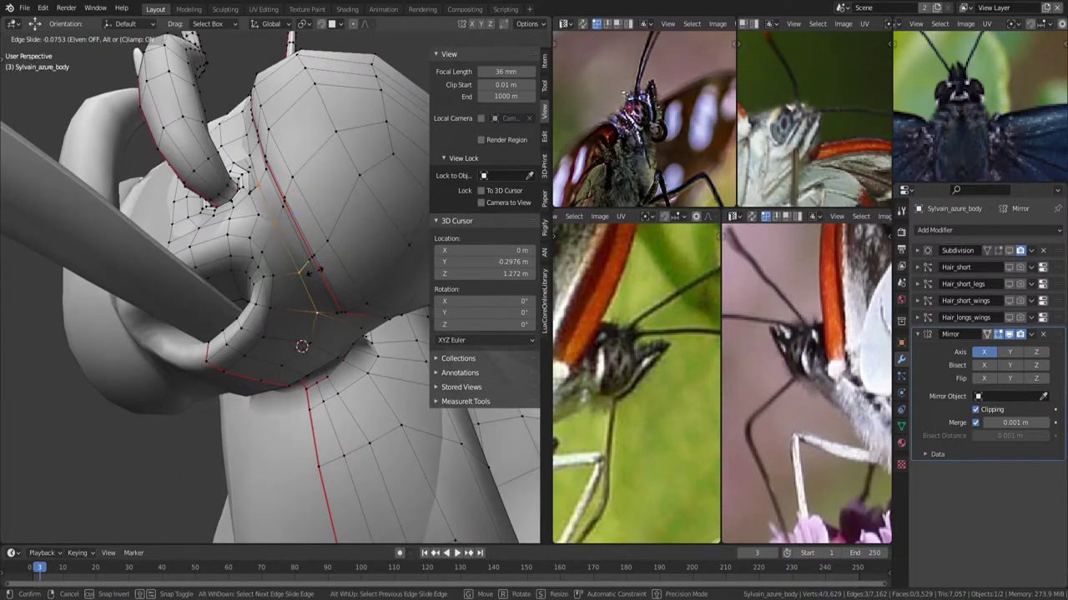
pyautogui.click(310, 267)
pyautogui.moveTo(355, 305)
pyautogui.mouseDown(button='middle')
pyautogui.moveTo(381, 293)
pyautogui.moveTo(365, 277)
pyautogui.mouseUp(button='middle')
pyautogui.hotkey('alt', 's')
pyautogui.press('Escape')
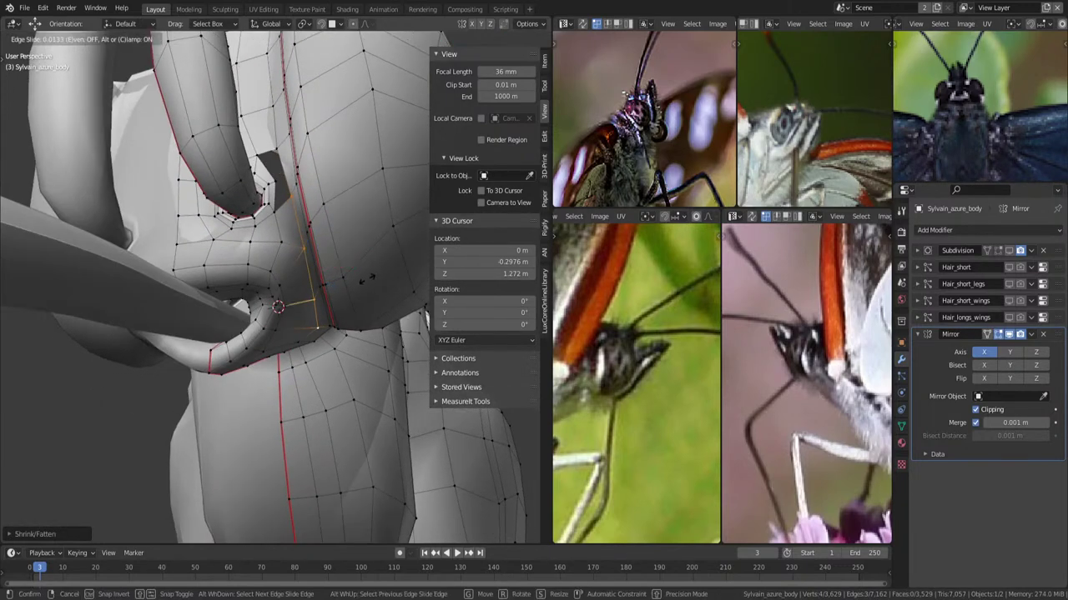
pyautogui.hotkey('ctrl', 'b')
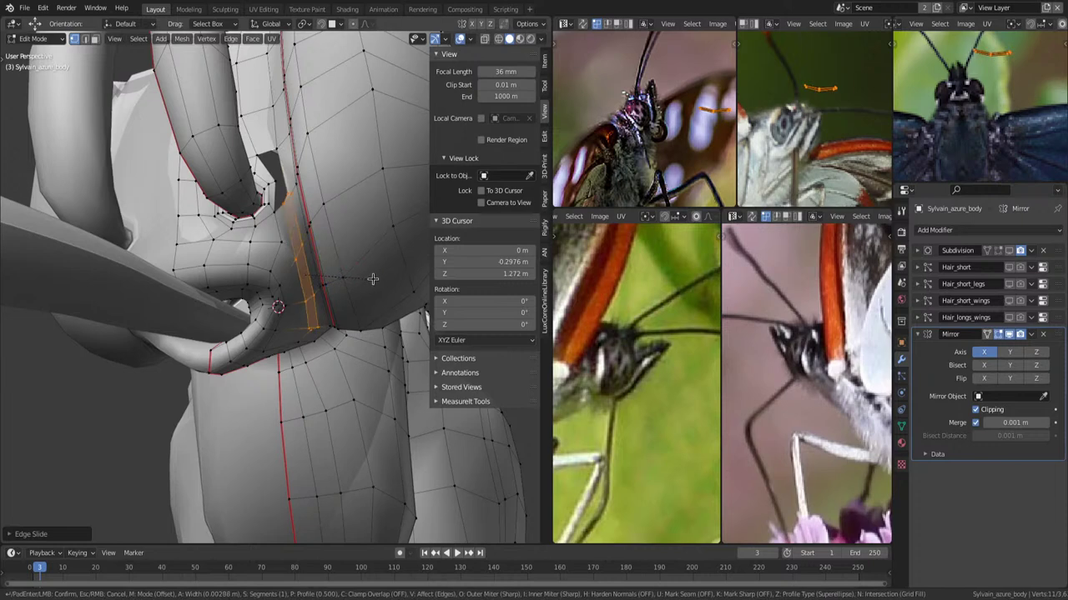
pyautogui.click(372, 278)
pyautogui.moveTo(373, 279); pyautogui.dragTo(333, 147, button='middle')
# Run Merge by Distance on the whole mesh, removing 2 duplicate vertices.
pyautogui.hotkey('alt', 'a')
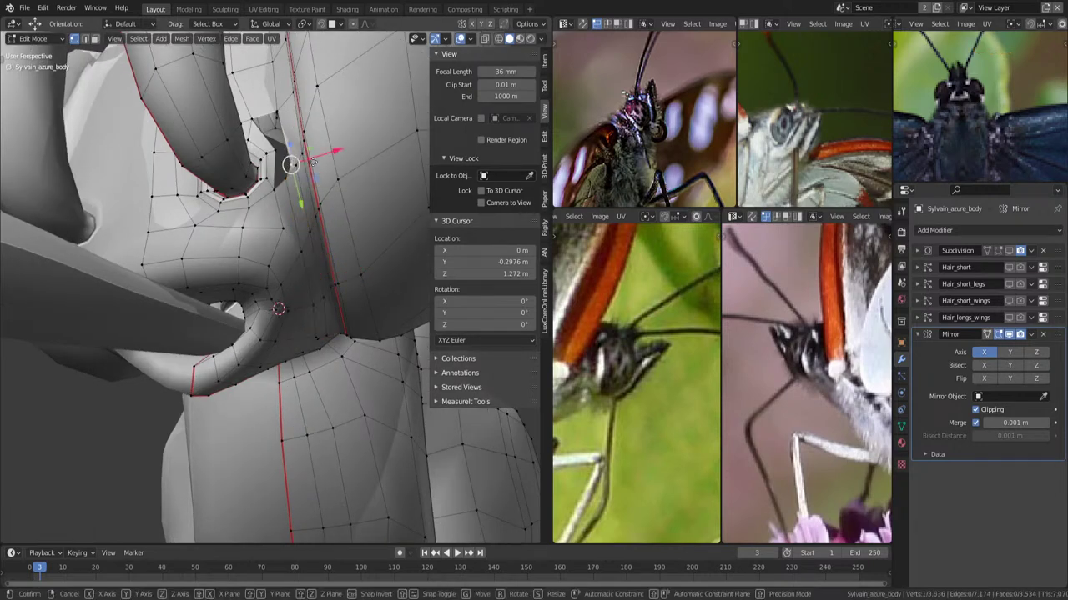
pyautogui.press('a')
pyautogui.press('q')
pyautogui.click(317, 176)
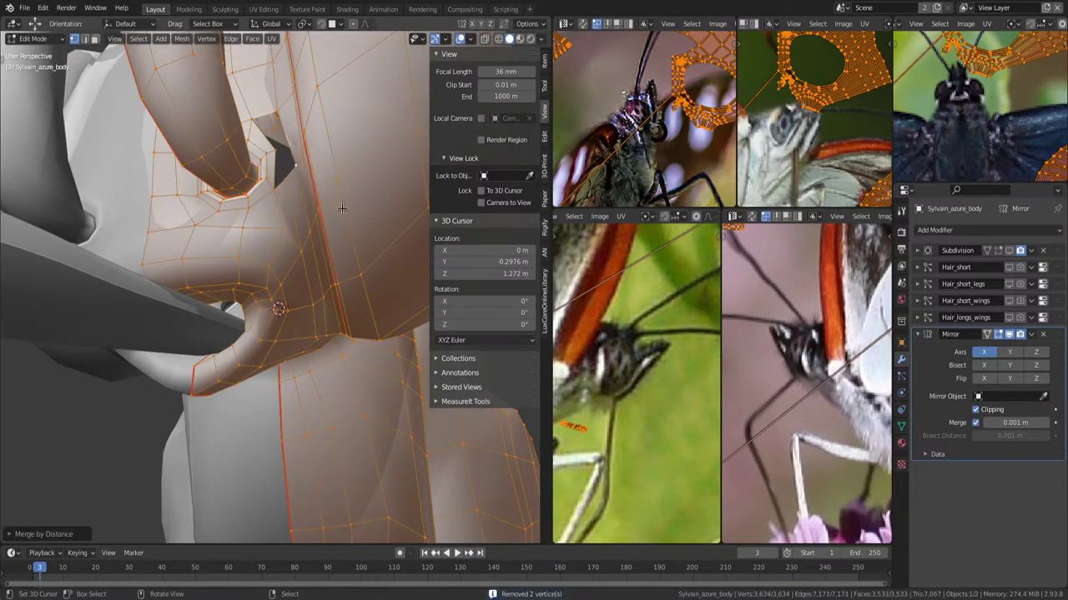
pyautogui.hotkey('alt', 'a')
pyautogui.moveTo(317, 175); pyautogui.dragTo(319, 215, button='middle')
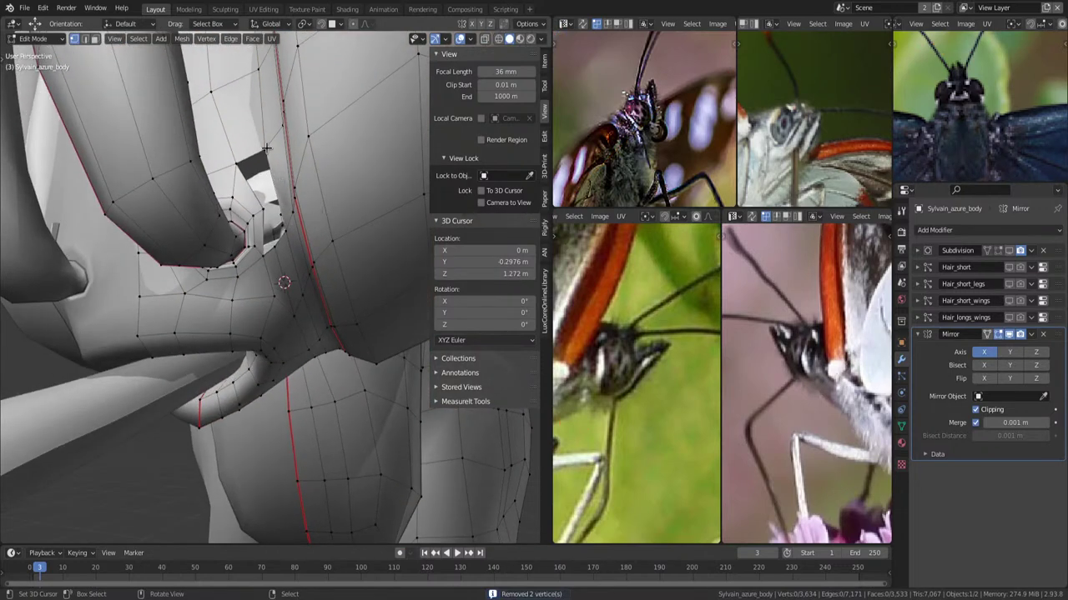
# Undo the last two changes and vertex-slide the eye-socket rim vertices.
pyautogui.hotkey('ctrl', 'z')
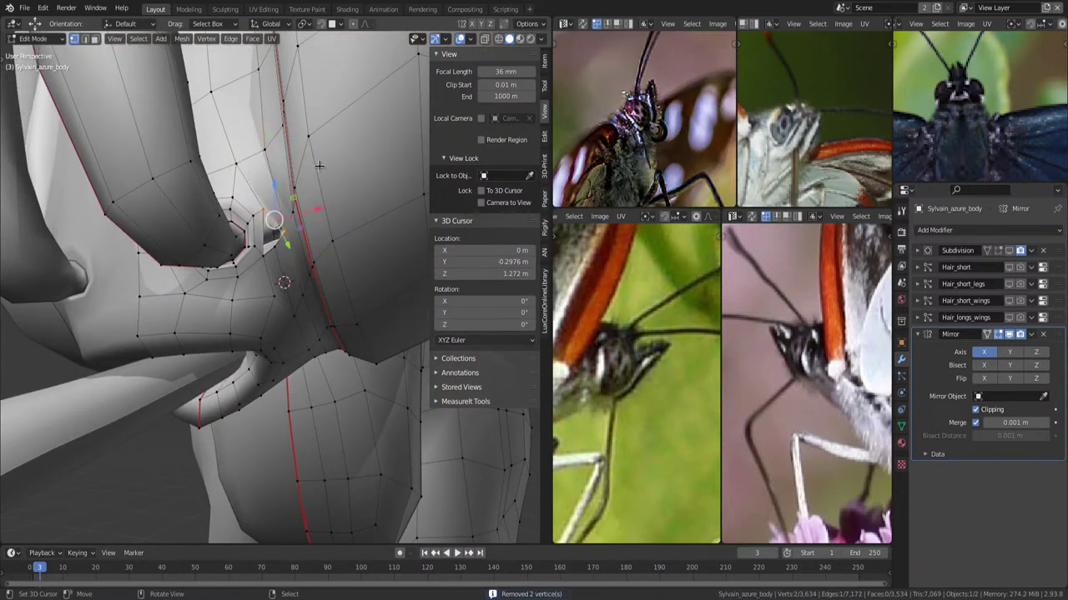
pyautogui.hotkey('ctrl', 'z')
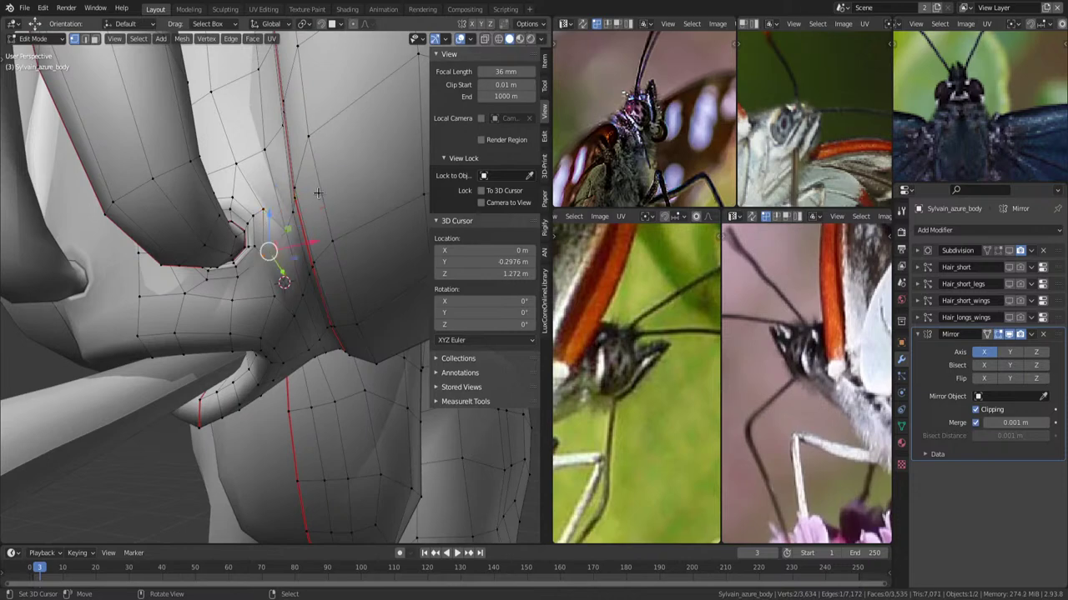
pyautogui.hotkey('shift', 'v')
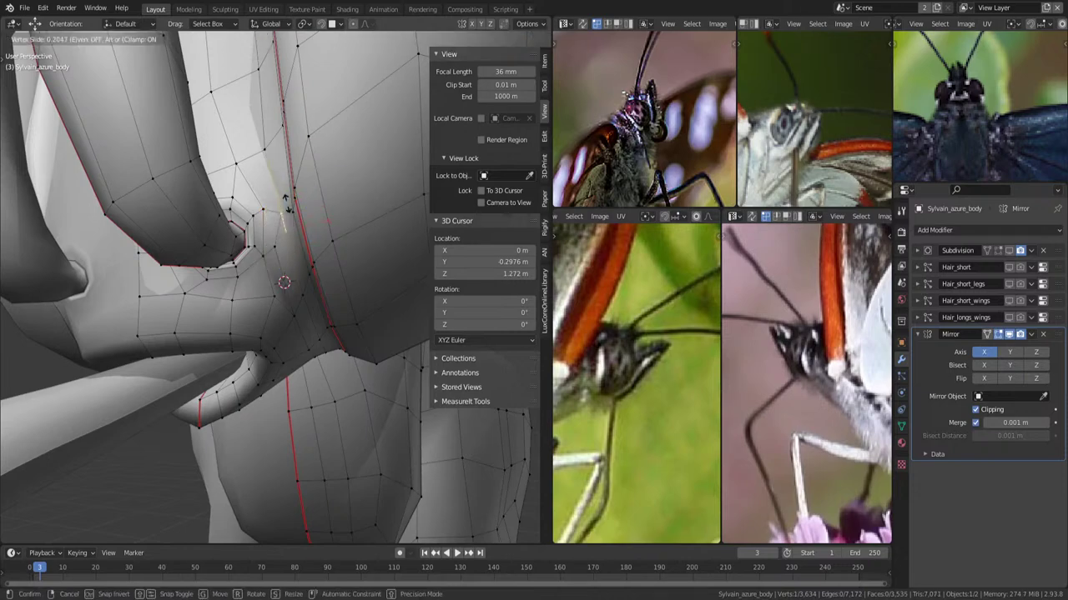
pyautogui.click(281, 227)
pyautogui.moveTo(281, 227)
pyautogui.mouseDown(button='middle')
pyautogui.moveTo(362, 230)
pyautogui.moveTo(280, 176)
pyautogui.mouseUp(button='middle')
pyautogui.hotkey('alt', 'a')
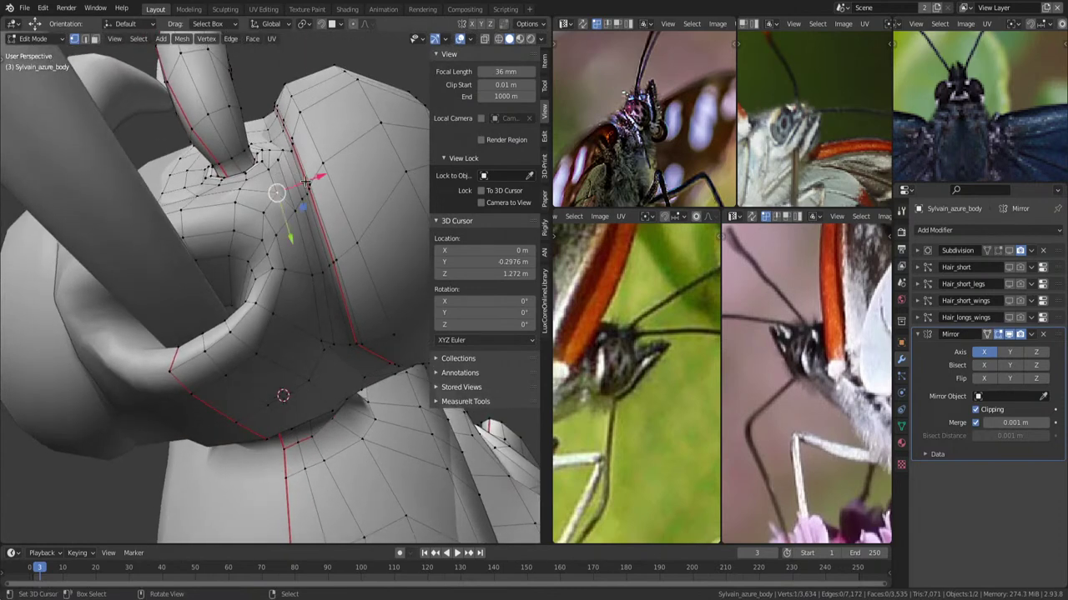
# Move the eye-socket rim vertices upward into their final position.
pyautogui.press('g')
pyautogui.click(307, 169)
pyautogui.press('g')
pyautogui.click(277, 154)
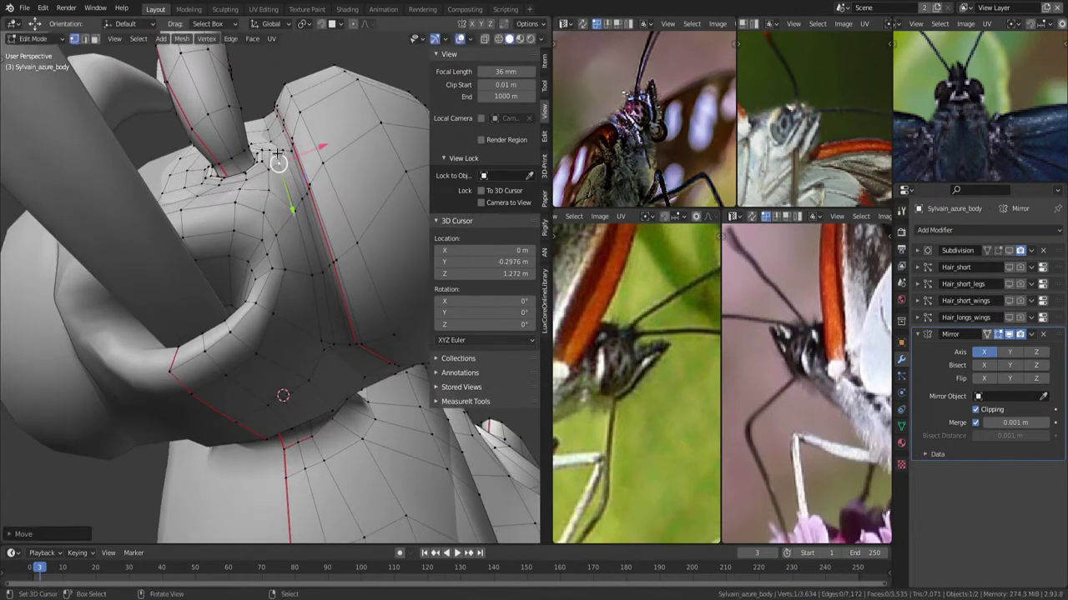
pyautogui.press('g')
pyautogui.click(316, 163)
pyautogui.moveTo(317, 163)
pyautogui.mouseDown(button='middle')
pyautogui.moveTo(334, 201)
pyautogui.moveTo(317, 295)
pyautogui.moveTo(329, 316)
pyautogui.moveTo(314, 288)
pyautogui.moveTo(339, 310)
pyautogui.moveTo(307, 265)
pyautogui.mouseUp(button='middle')
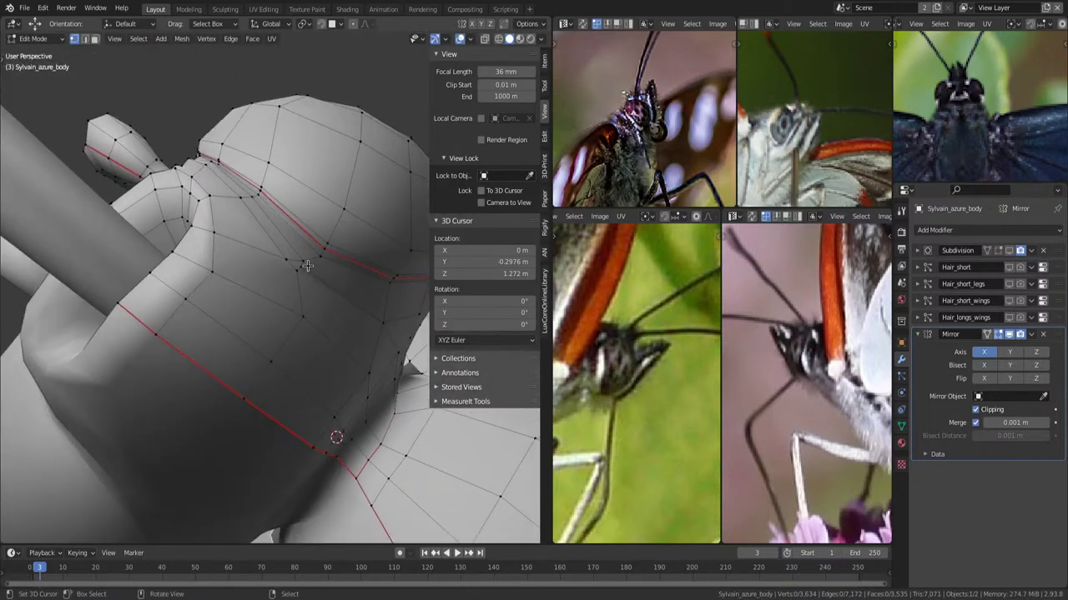
# Try bevelling a shortest edge path across the body, then undo the bevel.
pyautogui.keyDown('ctrl'); pyautogui.click(245, 402); pyautogui.keyUp('ctrl')
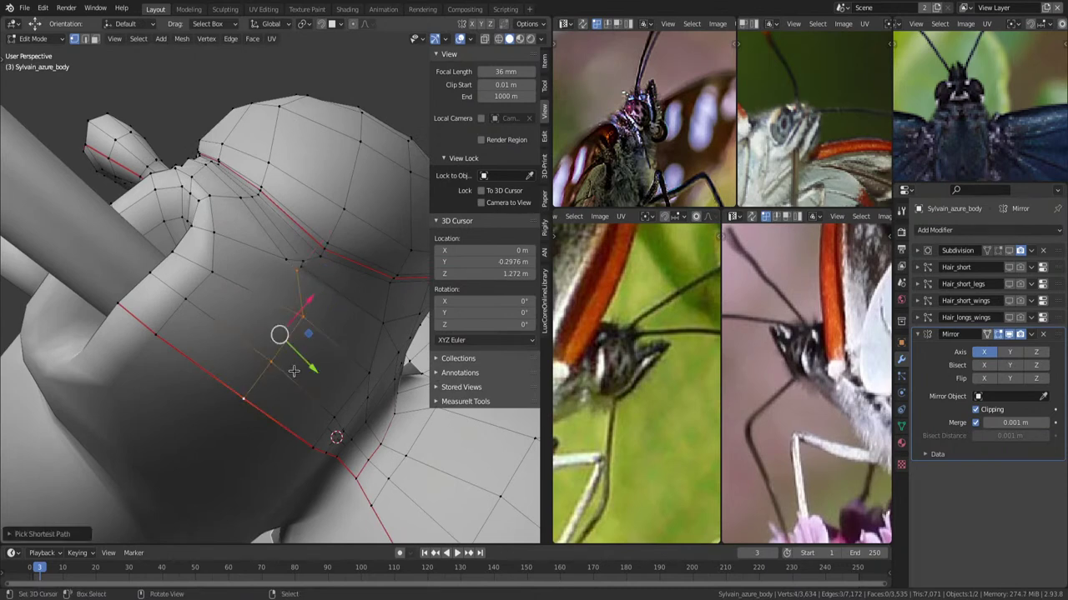
pyautogui.hotkey('ctrl', 'b')
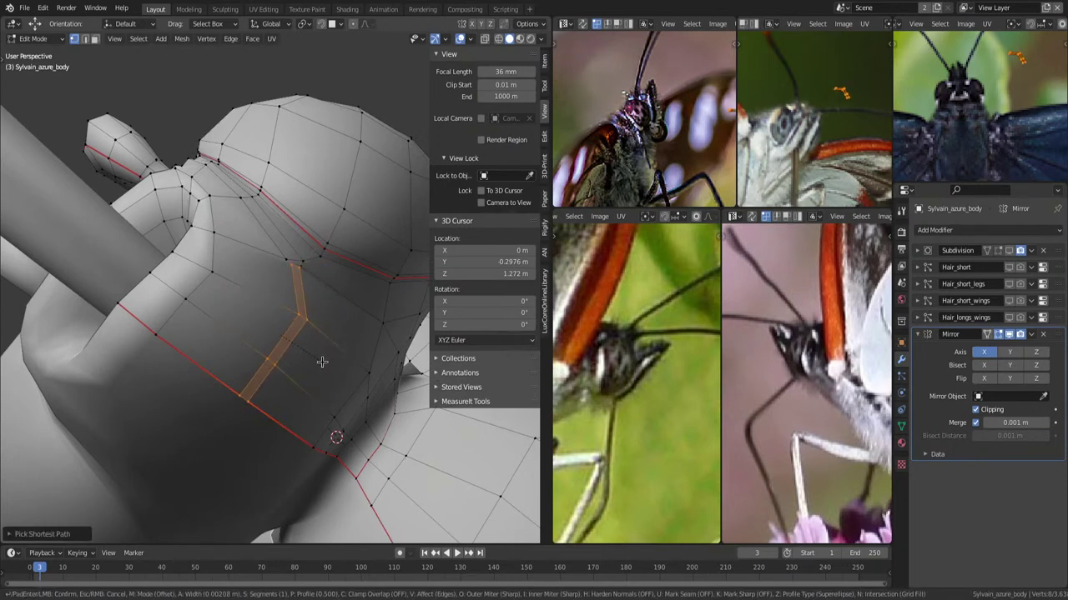
pyautogui.click(298, 308)
pyautogui.hotkey('ctrl', 'z')
pyautogui.hotkey('ctrl', 'z')
pyautogui.press('g')
pyautogui.press('g')
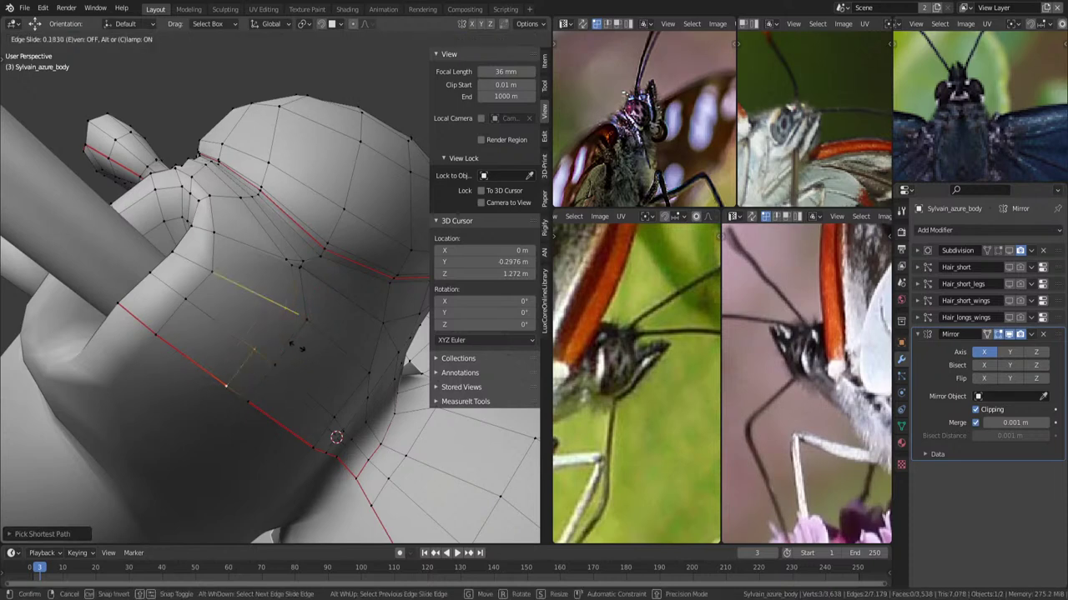
pyautogui.press('Escape')
pyautogui.hotkey('ctrl', 'z')
# Merge the vertices beside the seam at their centre.
pyautogui.keyDown('ctrl'); pyautogui.click(253, 391); pyautogui.keyUp('ctrl')
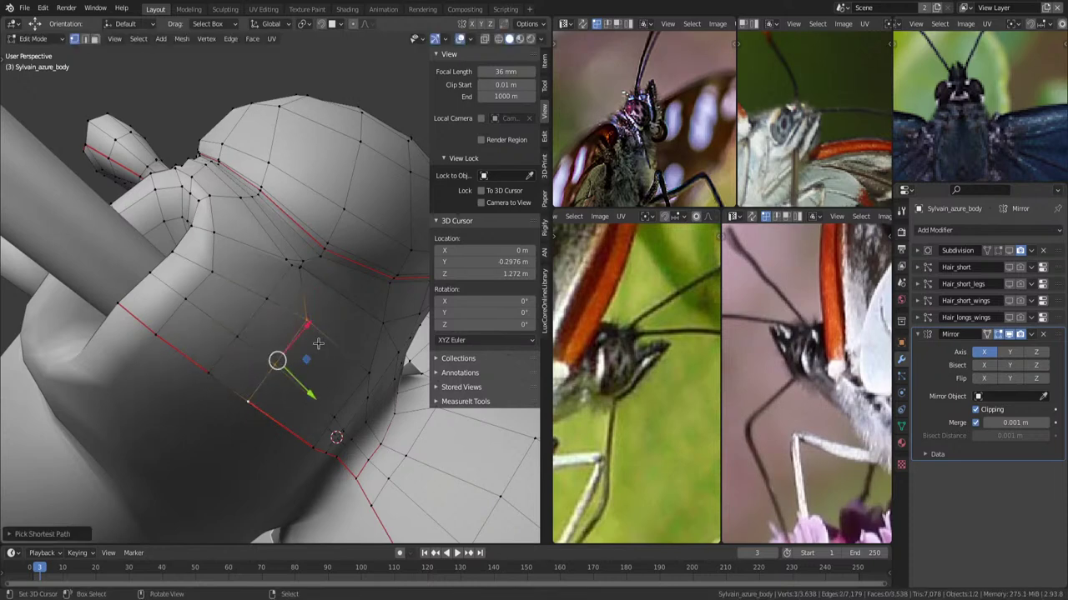
pyautogui.press('g')
pyautogui.press('g')
pyautogui.press('Escape')
pyautogui.moveTo(266, 375)
pyautogui.mouseDown(button='middle')
pyautogui.moveTo(315, 307)
pyautogui.moveTo(296, 267)
pyautogui.mouseUp(button='middle')
pyautogui.scroll(2, 315, 308)
pyautogui.press('m')
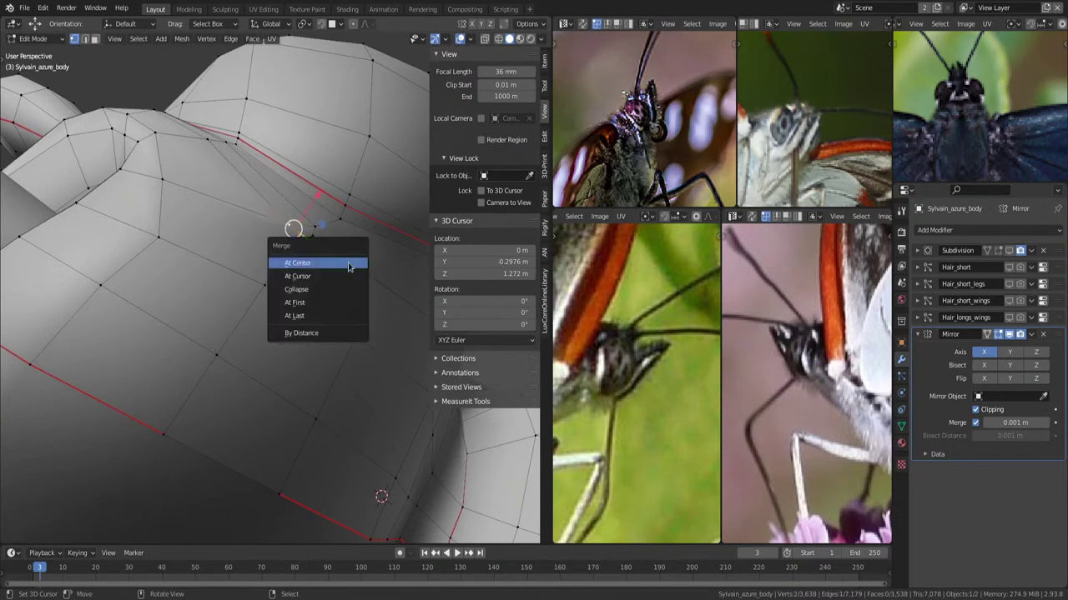
pyautogui.click(342, 307)
# Merge another pair of seam vertices, then select and frame the seam-bounded region.
pyautogui.click(343, 283)
pyautogui.moveTo(343, 283); pyautogui.dragTo(306, 263, button='middle')
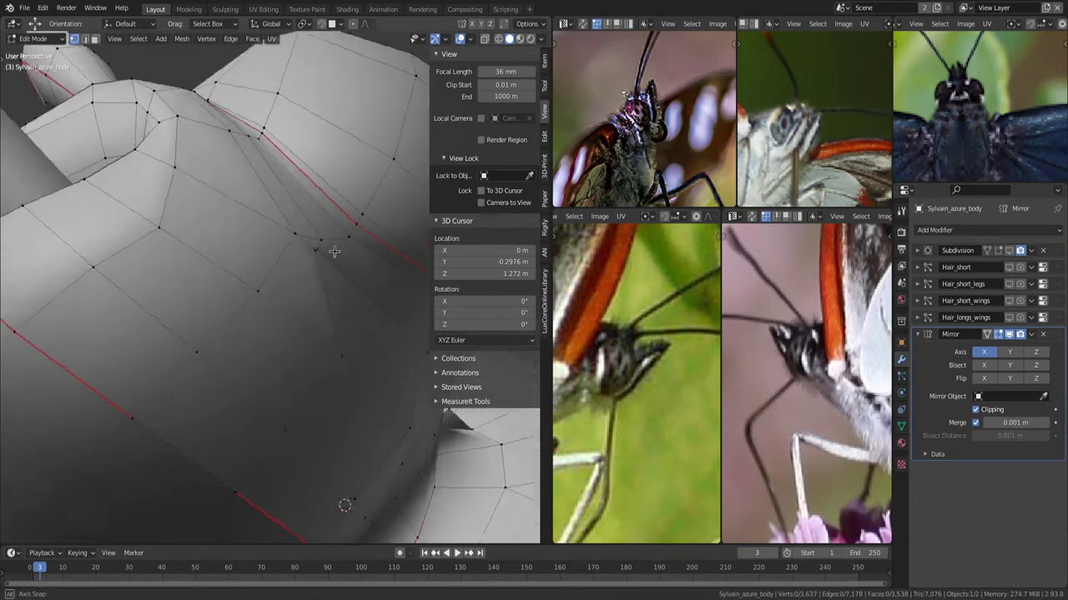
pyautogui.press('m')
pyautogui.click(371, 274)
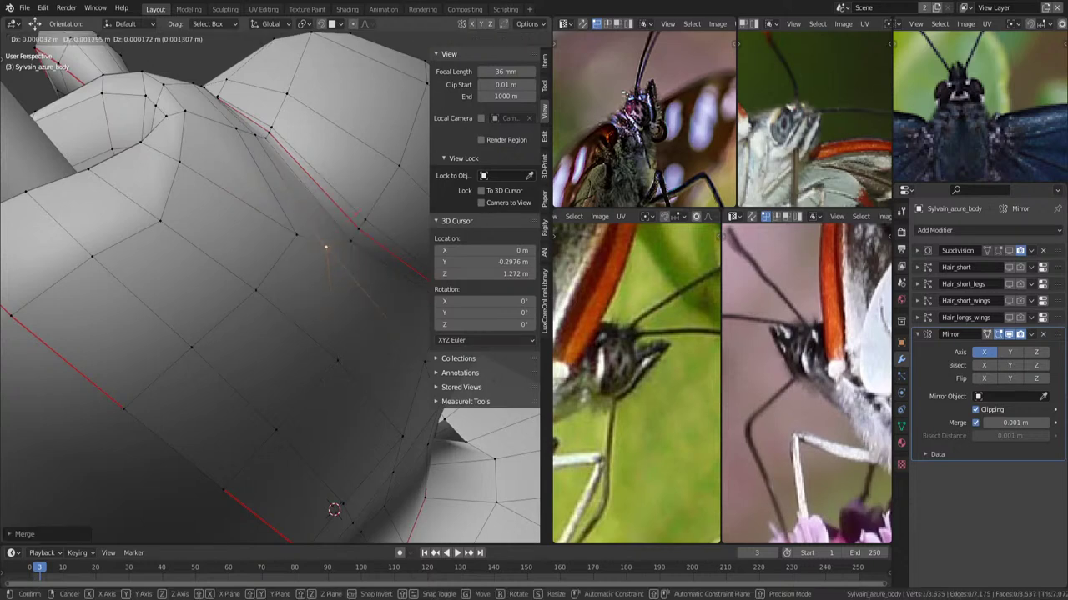
pyautogui.press('l')
pyautogui.press('KP_Decimal')
# Mark the selected edge path along the body as a seam.
pyautogui.hotkey('alt', 'a')
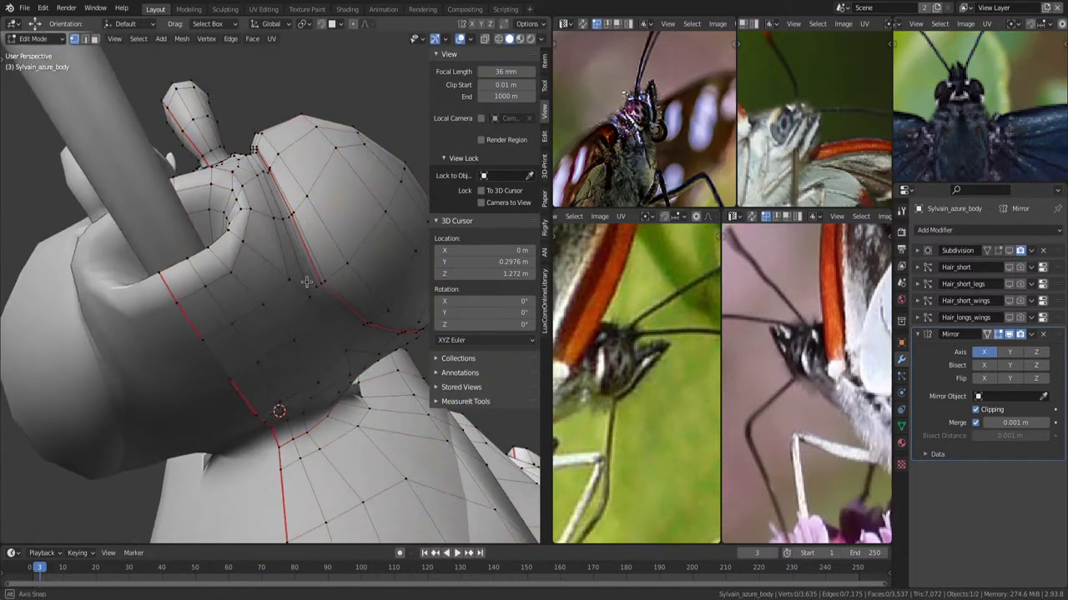
pyautogui.scroll(3, 229, 319)
pyautogui.keyDown('ctrl'); pyautogui.click(146, 357); pyautogui.keyUp('ctrl')
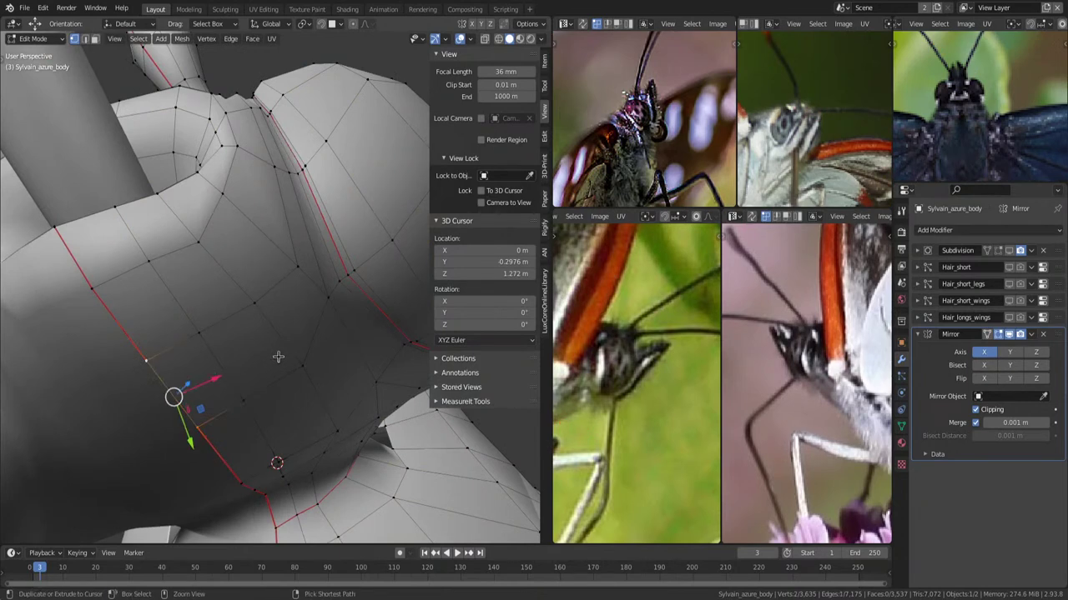
pyautogui.hotkey('ctrl', 'e')
pyautogui.click(242, 352)
pyautogui.moveTo(242, 353)
pyautogui.mouseDown(button='middle')
pyautogui.moveTo(306, 344)
pyautogui.moveTo(294, 296)
pyautogui.mouseUp(button='middle')
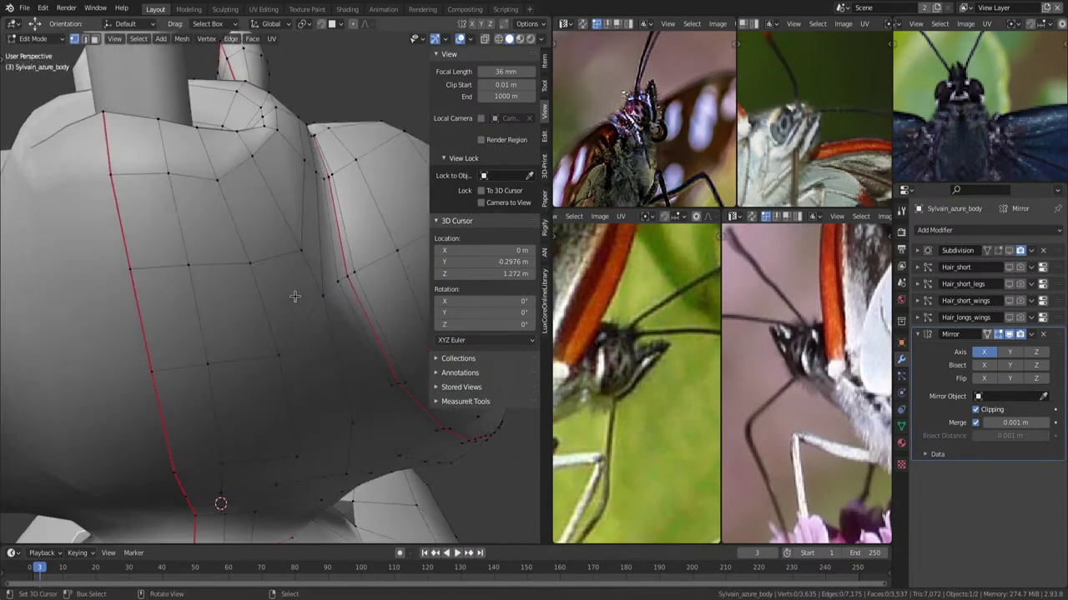
# Slide the edge loop around the shoulder hole twice to even its spacing.
pyautogui.moveTo(288, 204)
pyautogui.mouseDown(button='middle')
pyautogui.moveTo(297, 248)
pyautogui.moveTo(272, 254)
pyautogui.moveTo(248, 280)
pyautogui.mouseUp(button='middle')
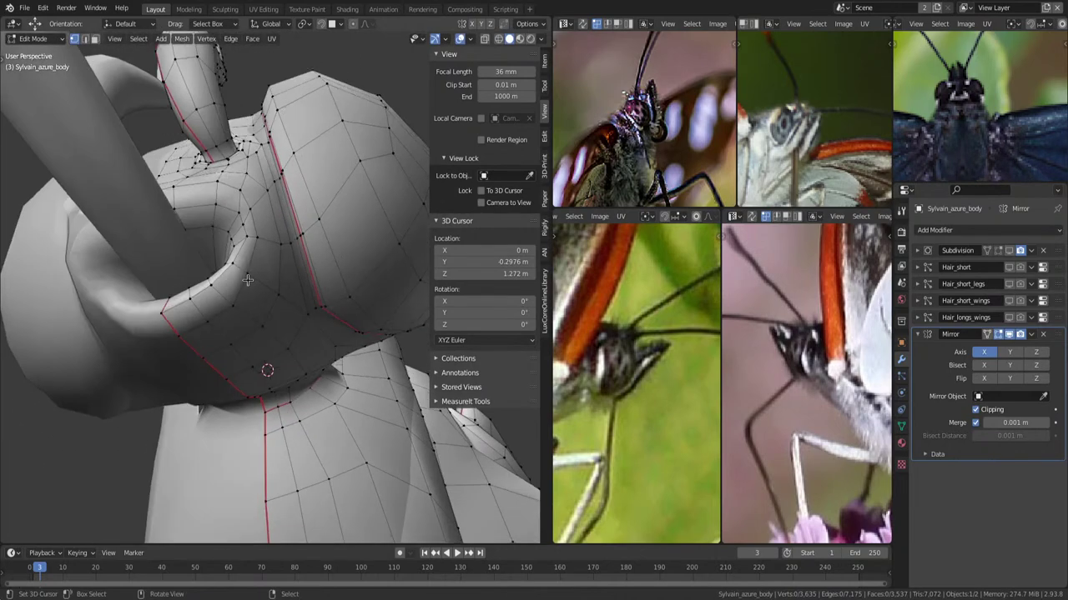
pyautogui.keyDown('alt'); pyautogui.click(240, 289); pyautogui.keyUp('alt')
pyautogui.press('g')
pyautogui.press('g')
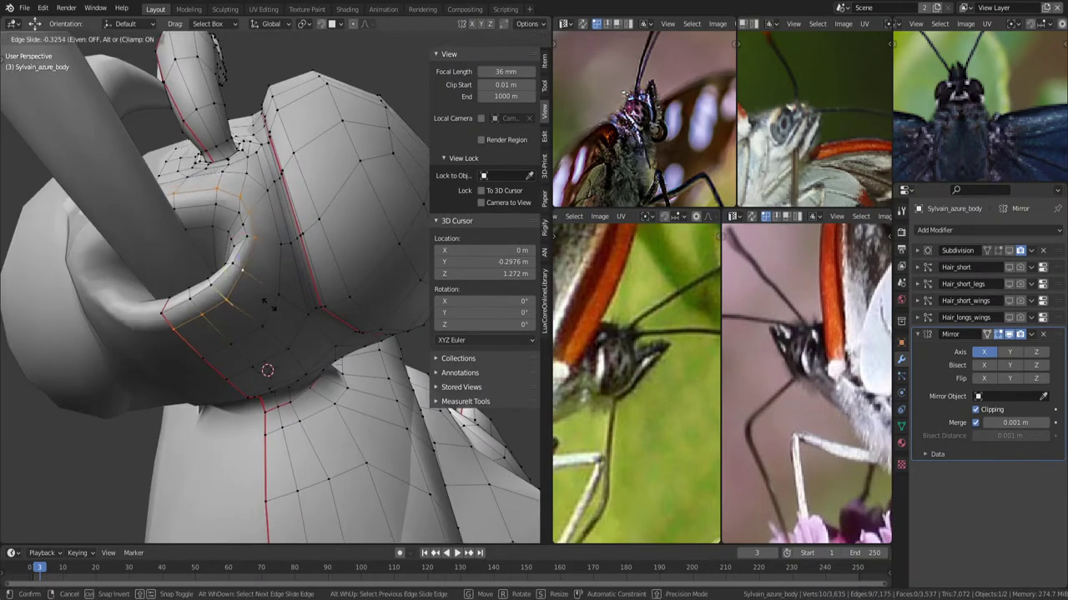
pyautogui.click(271, 303)
pyautogui.moveTo(271, 303)
pyautogui.mouseDown(button='middle')
pyautogui.moveTo(256, 328)
pyautogui.moveTo(236, 317)
pyautogui.moveTo(240, 341)
pyautogui.mouseUp(button='middle')
pyautogui.press('g')
pyautogui.press('g')
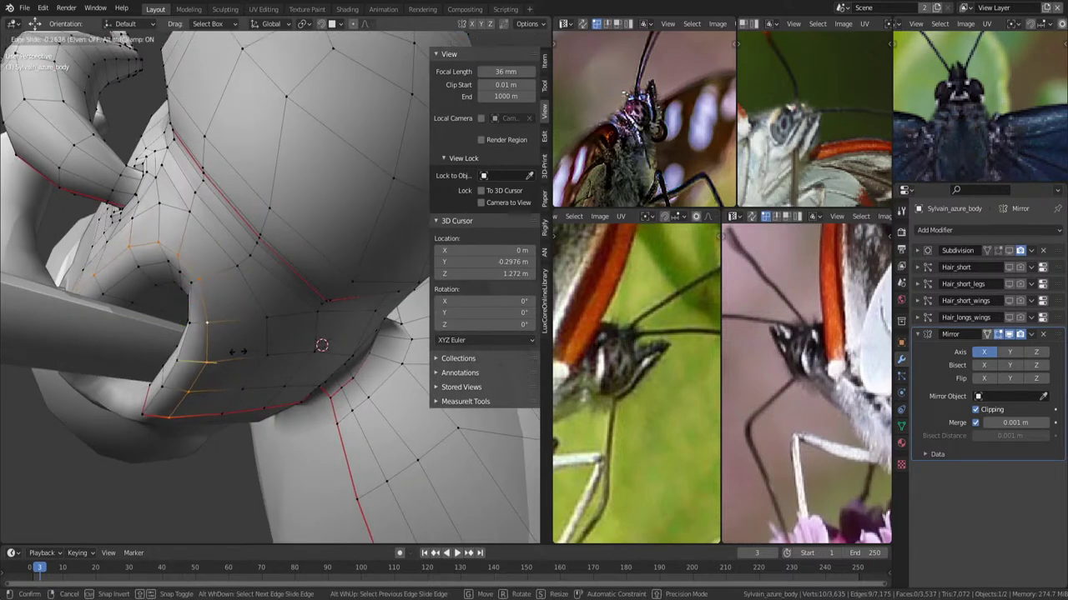
pyautogui.click(231, 349)
# Insert an additional edge loop across the neck.
pyautogui.hotkey('ctrl', 'r')
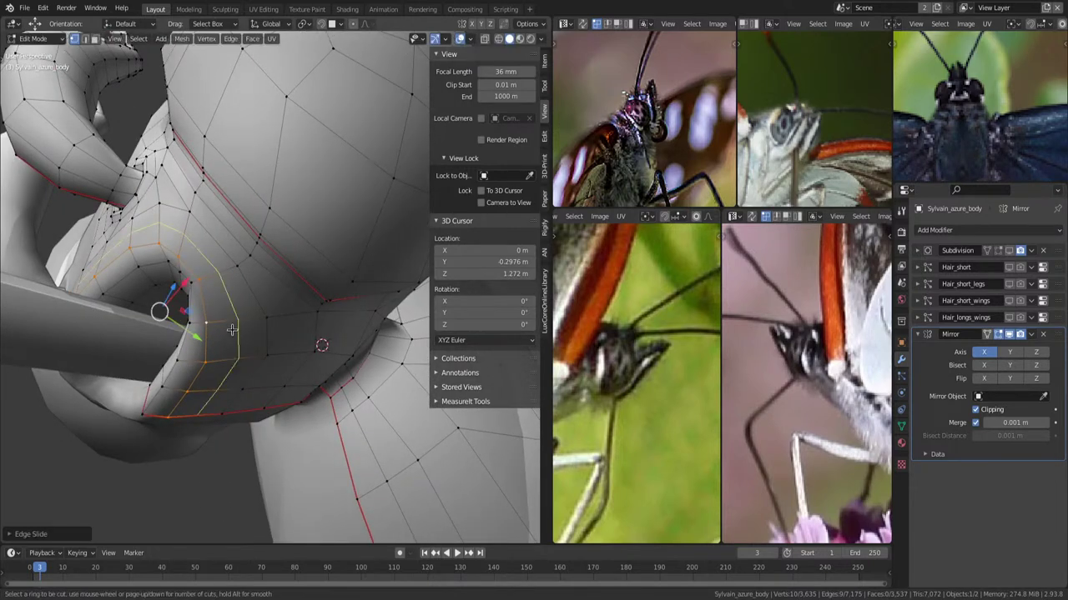
pyautogui.click(234, 329)
pyautogui.click(247, 311)
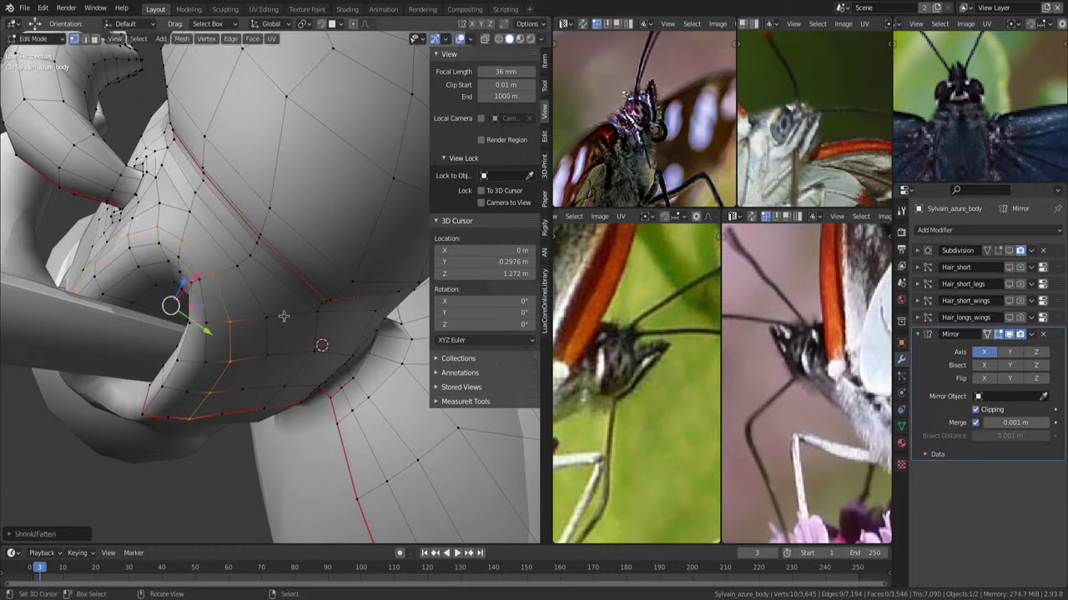
pyautogui.moveTo(247, 311); pyautogui.dragTo(236, 313, button='middle')
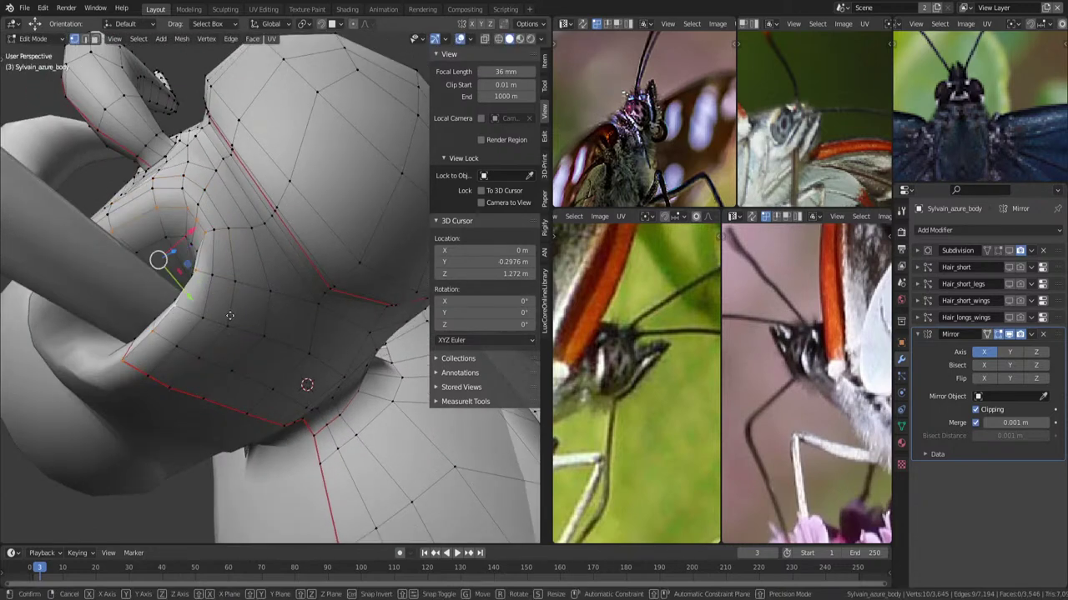
# Slide the new neck loop into place and shrink it along its normals.
pyautogui.press('g')
pyautogui.press('g')
pyautogui.click(230, 315)
pyautogui.press('g')
pyautogui.press('g')
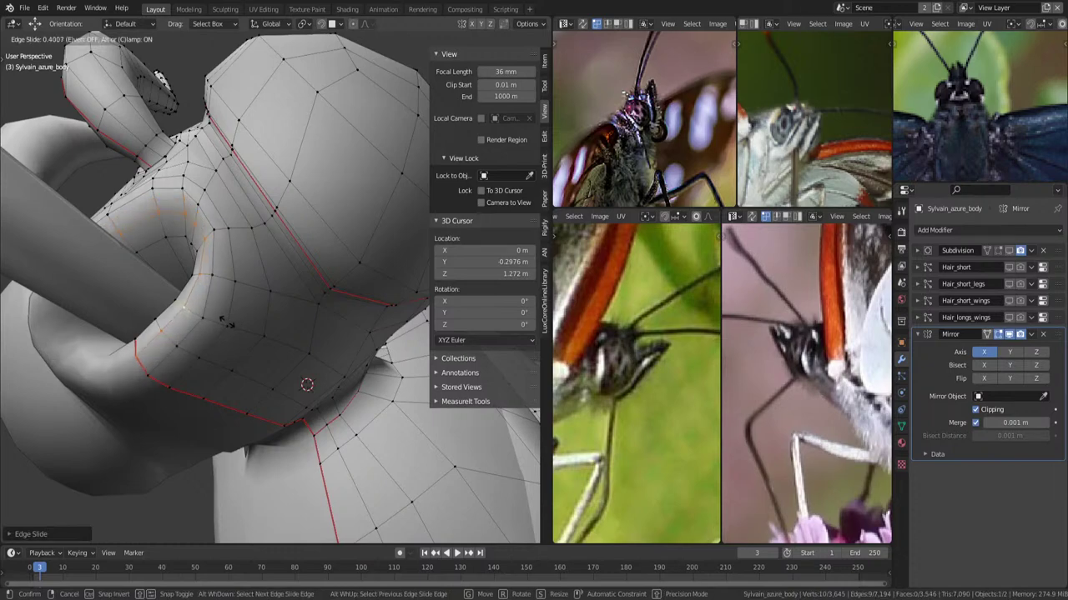
pyautogui.click(228, 322)
pyautogui.hotkey('alt', 's')
pyautogui.click(279, 258)
pyautogui.moveTo(279, 259)
pyautogui.mouseDown(button='middle')
pyautogui.moveTo(258, 307)
pyautogui.moveTo(275, 365)
pyautogui.moveTo(288, 344)
pyautogui.moveTo(341, 334)
pyautogui.moveTo(322, 334)
pyautogui.moveTo(341, 317)
pyautogui.moveTo(358, 266)
pyautogui.moveTo(309, 279)
pyautogui.moveTo(335, 280)
pyautogui.moveTo(266, 237)
pyautogui.mouseUp(button='middle')
# Return to Object Mode and orbit to check the head and neck shape.
pyautogui.press('Tab')
pyautogui.press('Tab')
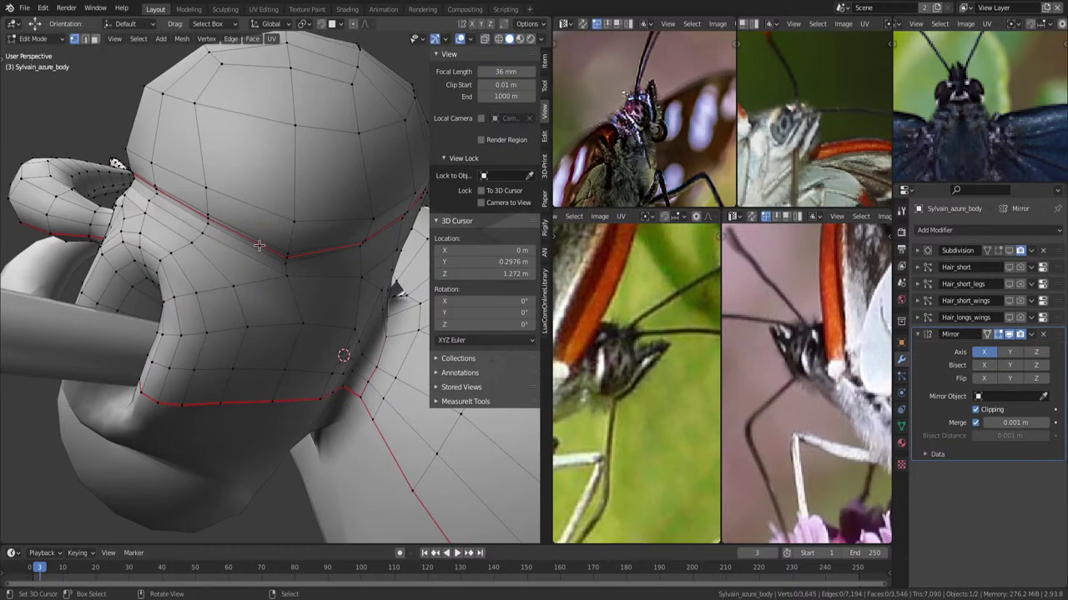
pyautogui.moveTo(308, 284)
pyautogui.mouseDown(button='middle')
pyautogui.moveTo(341, 293)
pyautogui.moveTo(378, 237)
pyautogui.moveTo(347, 237)
pyautogui.moveTo(329, 261)
pyautogui.mouseUp(button='middle')
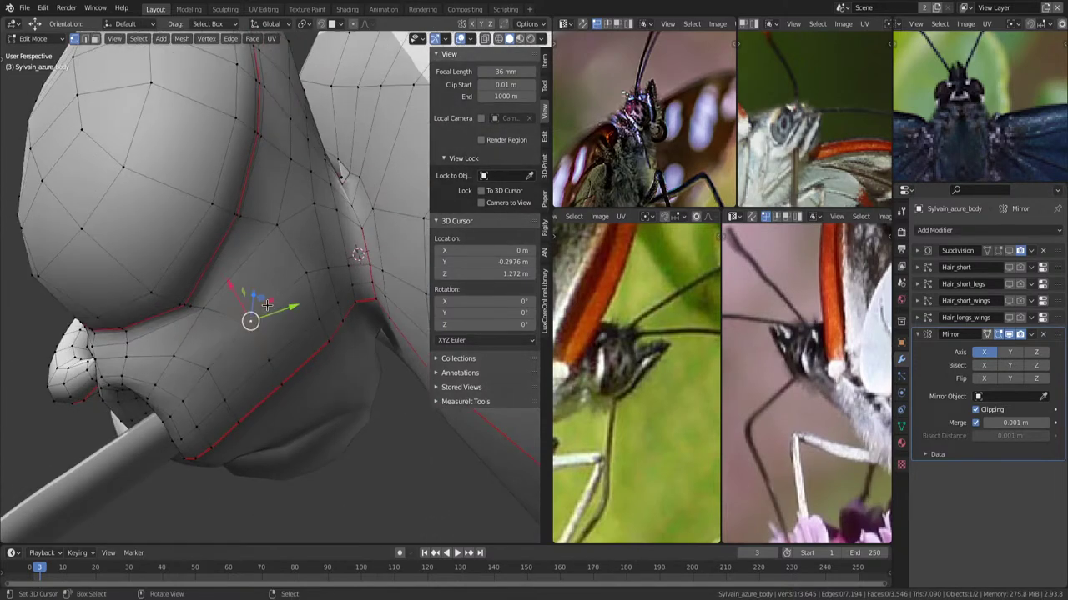
pyautogui.moveTo(266, 306)
pyautogui.mouseDown(button='middle')
pyautogui.moveTo(295, 280)
pyautogui.moveTo(348, 382)
pyautogui.moveTo(280, 271)
pyautogui.moveTo(239, 365)
pyautogui.mouseUp(button='middle')
# Select a vertical strip of thorax faces, apply Smooth Vertices, and inflate it slightly.
pyautogui.click(238, 414)
pyautogui.moveTo(237, 414)
pyautogui.mouseDown(button='middle')
pyautogui.moveTo(286, 220)
pyautogui.moveTo(207, 226)
pyautogui.moveTo(313, 272)
pyautogui.mouseUp(button='middle')
pyautogui.keyDown('ctrl'); pyautogui.click(184, 214); pyautogui.keyUp('ctrl')
pyautogui.press('q')
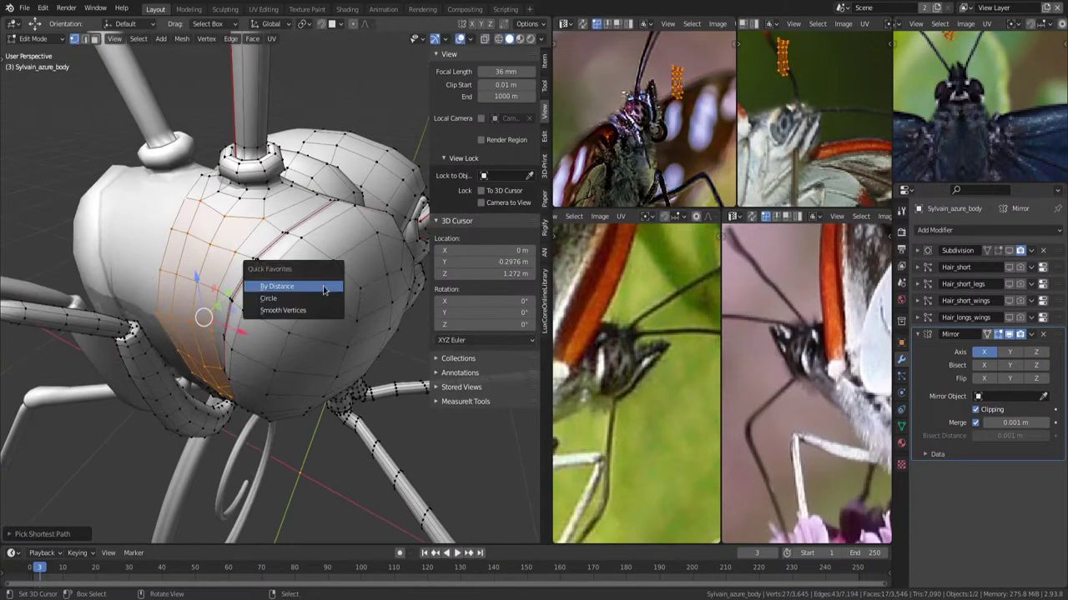
pyautogui.click(330, 307)
pyautogui.moveTo(330, 307); pyautogui.dragTo(347, 305, button='middle')
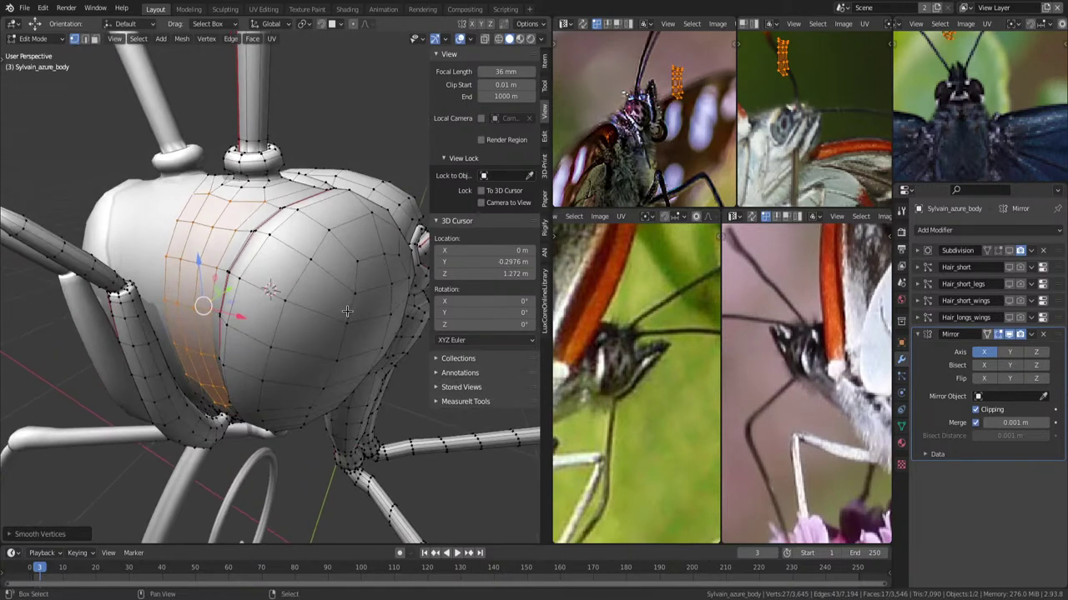
pyautogui.hotkey('alt', 's')
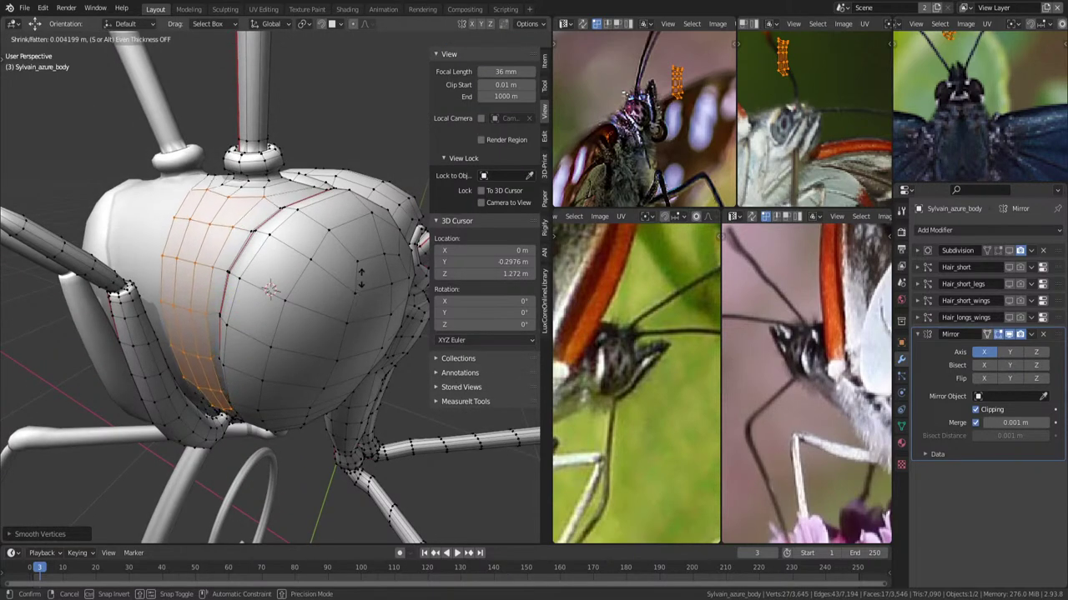
pyautogui.click(360, 279)
pyautogui.click(250, 250)
# Edge-slide the leg-base edge loop and shift it along the X axis.
pyautogui.moveTo(360, 280); pyautogui.dragTo(187, 233, button='middle')
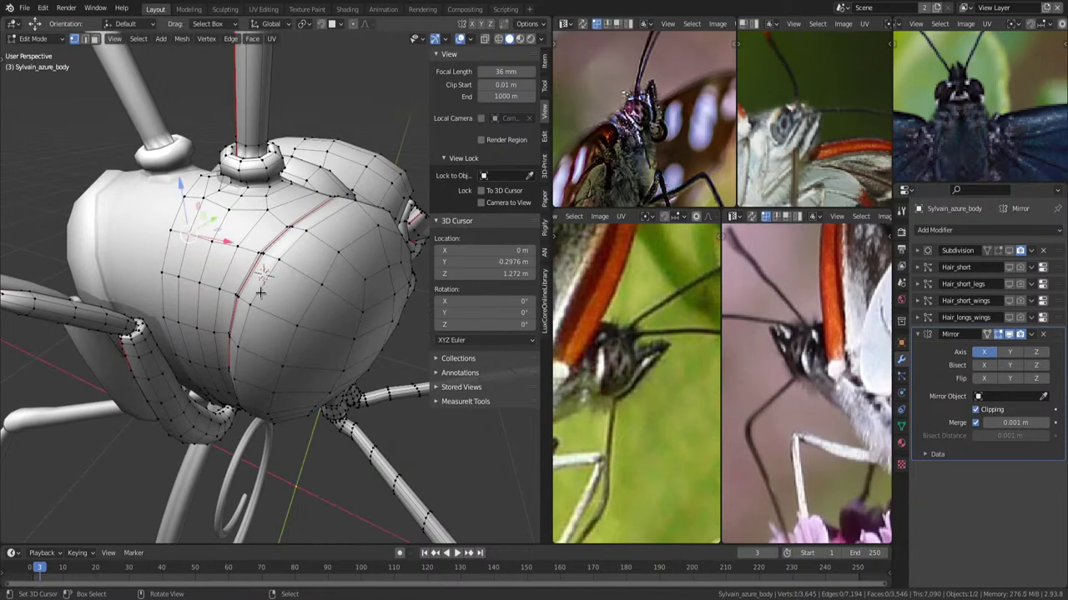
pyautogui.moveTo(260, 292); pyautogui.dragTo(224, 345, button='middle')
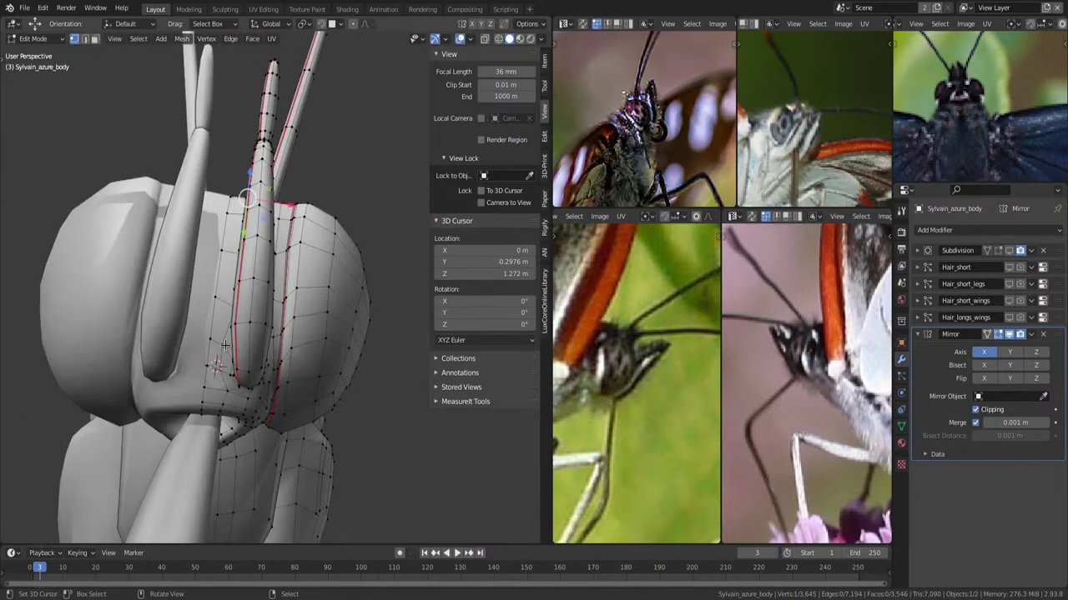
pyautogui.keyDown('ctrl'); pyautogui.click(270, 359); pyautogui.keyUp('ctrl')
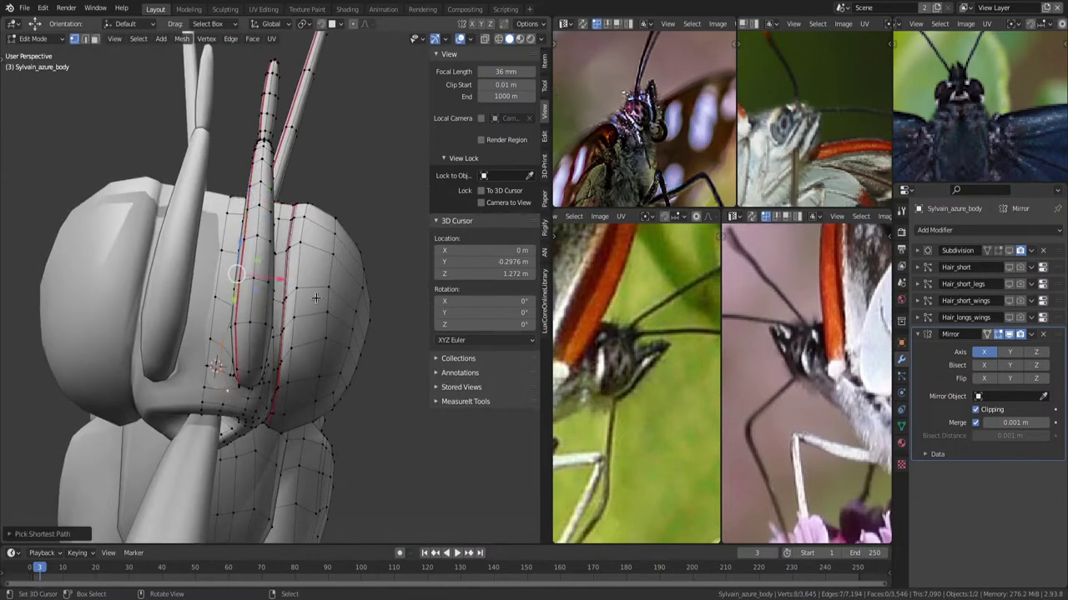
pyautogui.press('g')
pyautogui.press('g')
pyautogui.click(291, 289)
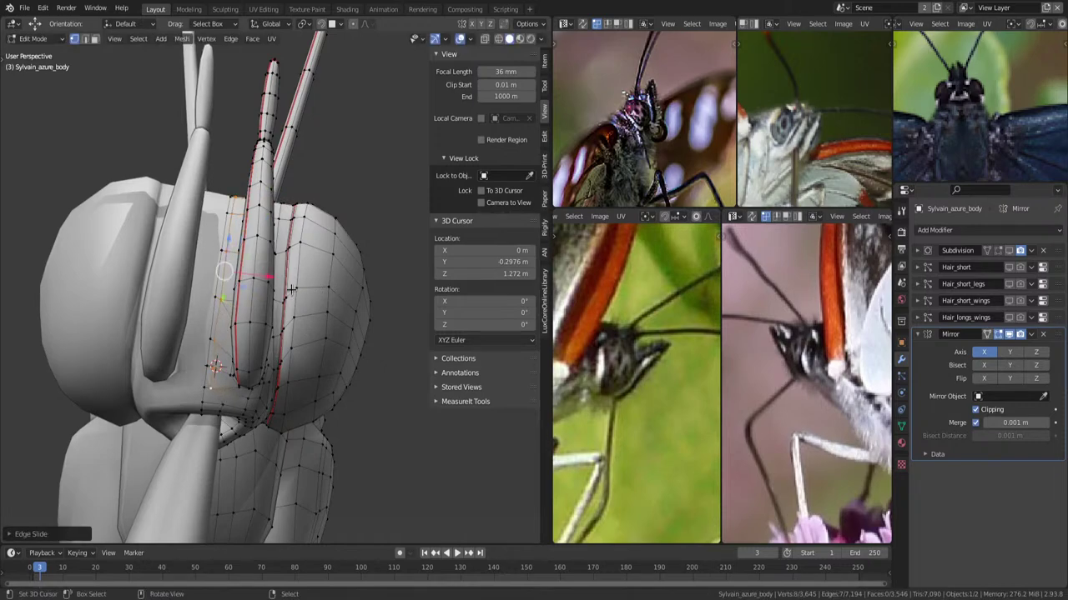
pyautogui.moveTo(268, 275); pyautogui.dragTo(278, 277)
pyautogui.click(278, 278)
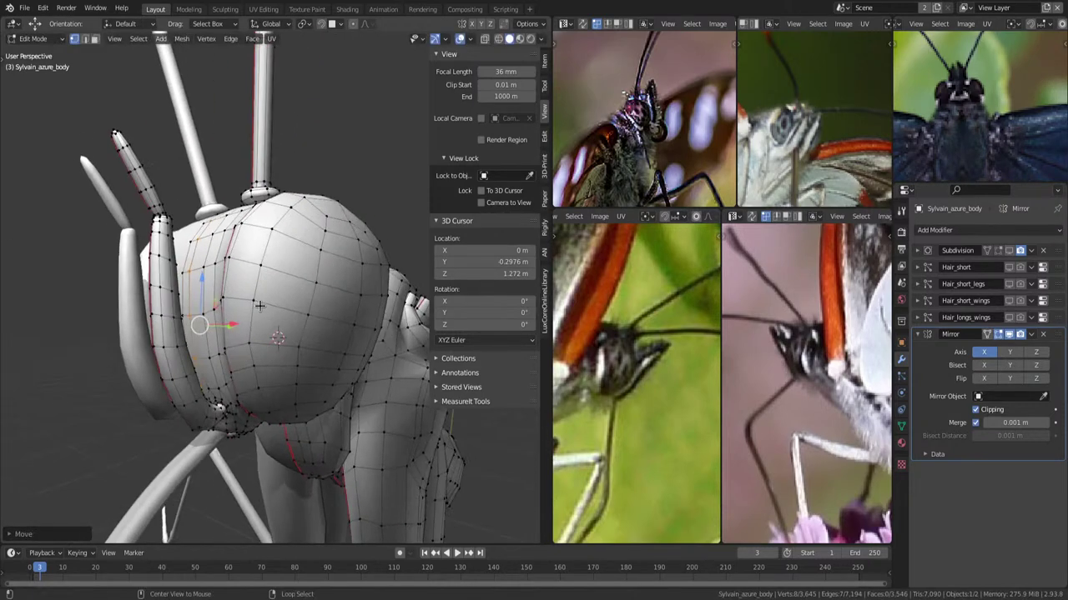
# Check the body in object mode, then return to editing the mesh.
pyautogui.moveTo(278, 278)
pyautogui.mouseDown(button='middle')
pyautogui.moveTo(250, 275)
pyautogui.moveTo(280, 282)
pyautogui.moveTo(284, 305)
pyautogui.moveTo(288, 267)
pyautogui.mouseUp(button='middle')
pyautogui.press('Tab')
pyautogui.click(261, 308)
pyautogui.press('Tab')
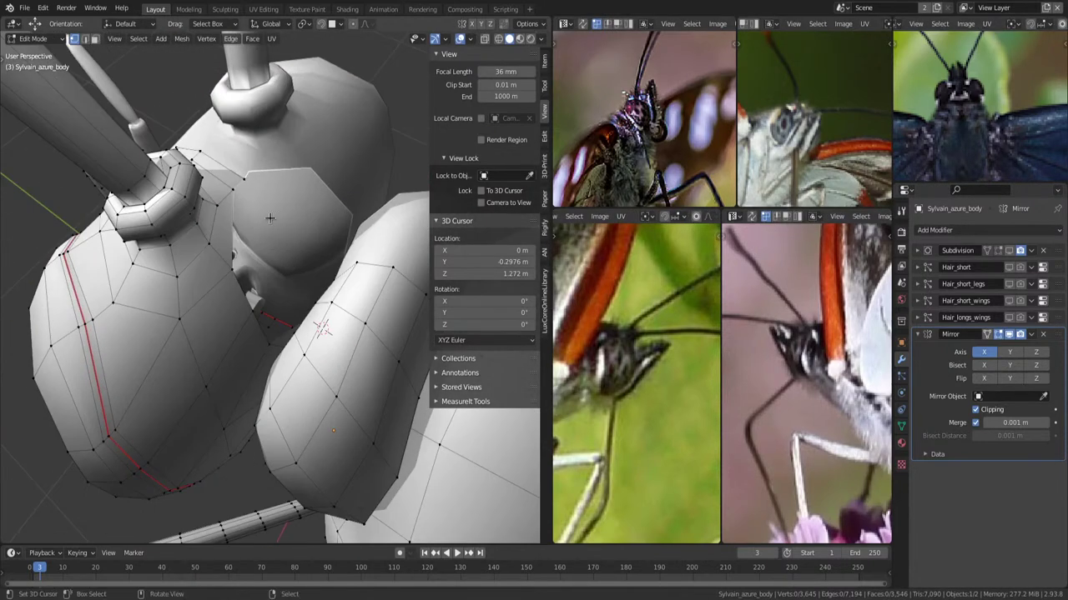
# In right side X-ray view, scale the stray neck-collar edges flat along Z.
pyautogui.moveTo(328, 238); pyautogui.dragTo(347, 198, button='middle')
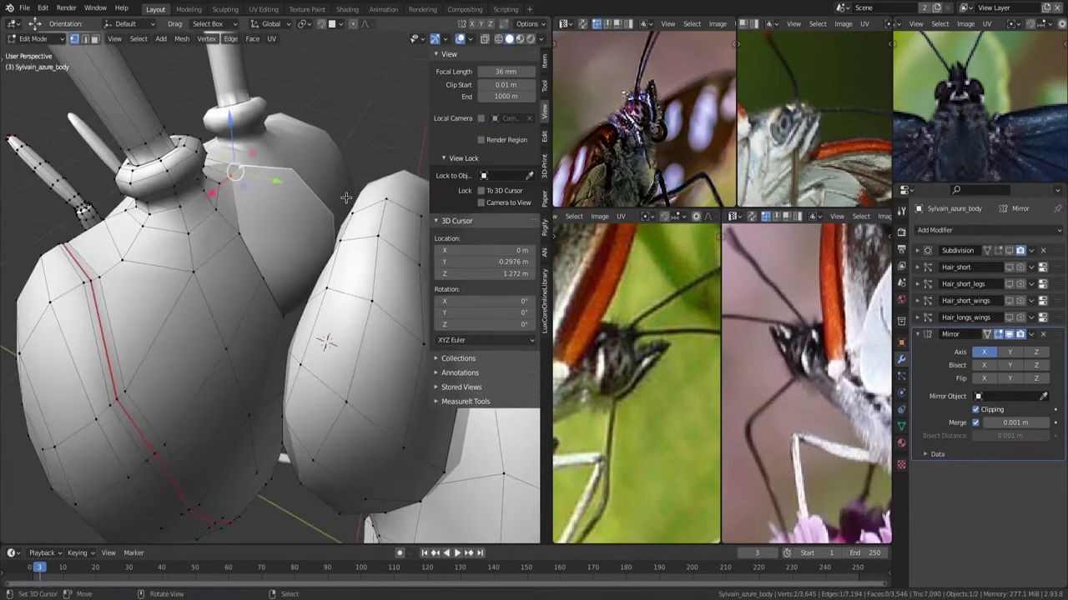
pyautogui.moveTo(300, 225); pyautogui.dragTo(260, 216, button='middle')
pyautogui.press('KP_3')
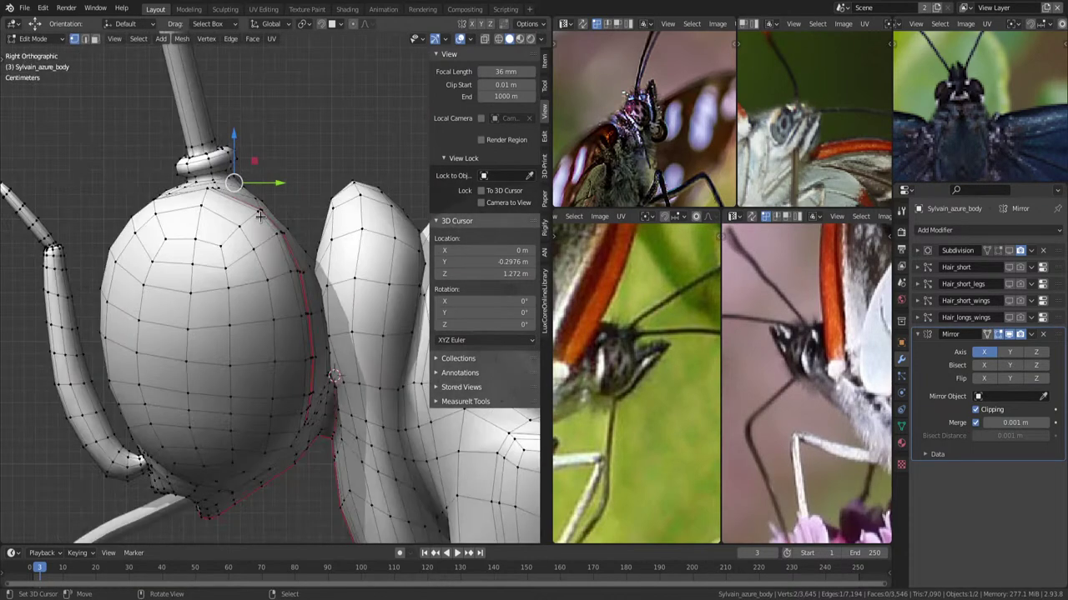
pyautogui.press('KP_Decimal')
pyautogui.hotkey('alt', 'z')
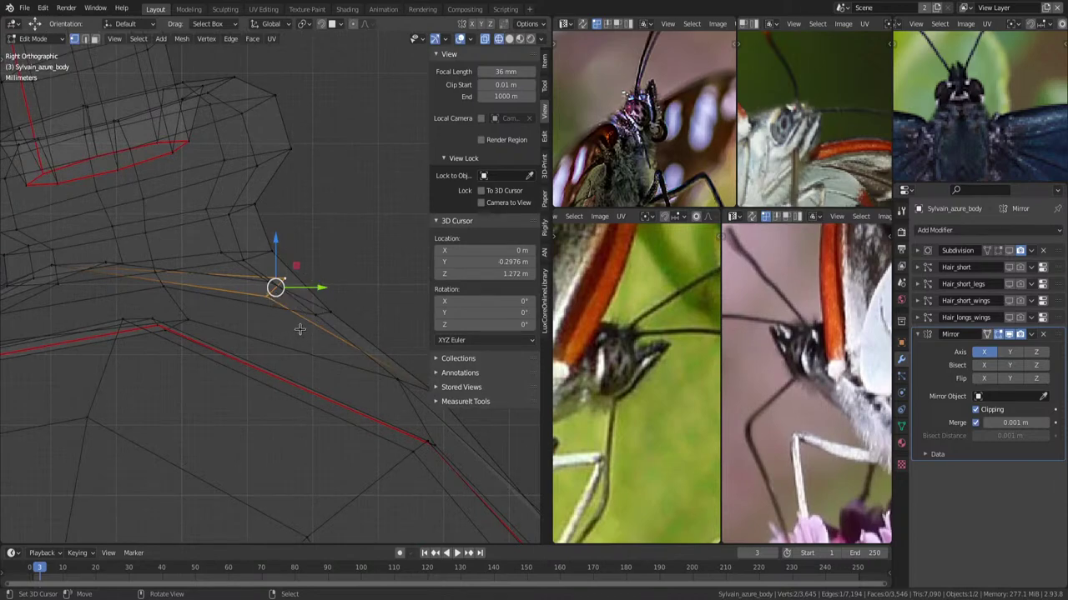
pyautogui.moveTo(265, 294); pyautogui.dragTo(296, 322, button='middle')
pyautogui.hotkey('alt', 'z')
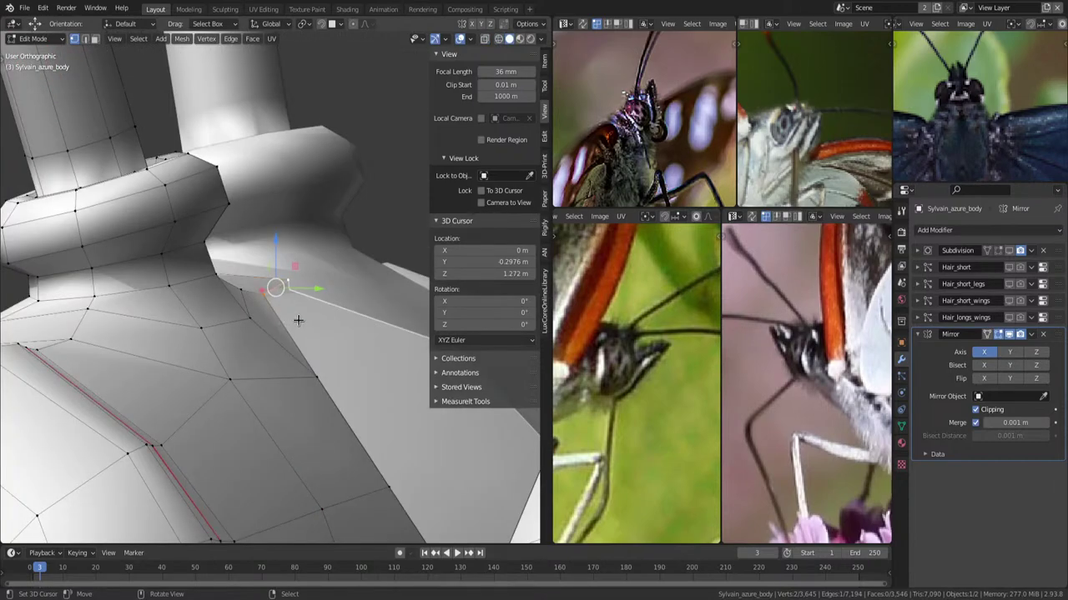
pyautogui.press('KP_3')
pyautogui.hotkey('alt', 'z')
pyautogui.press('s')
pyautogui.write('0')
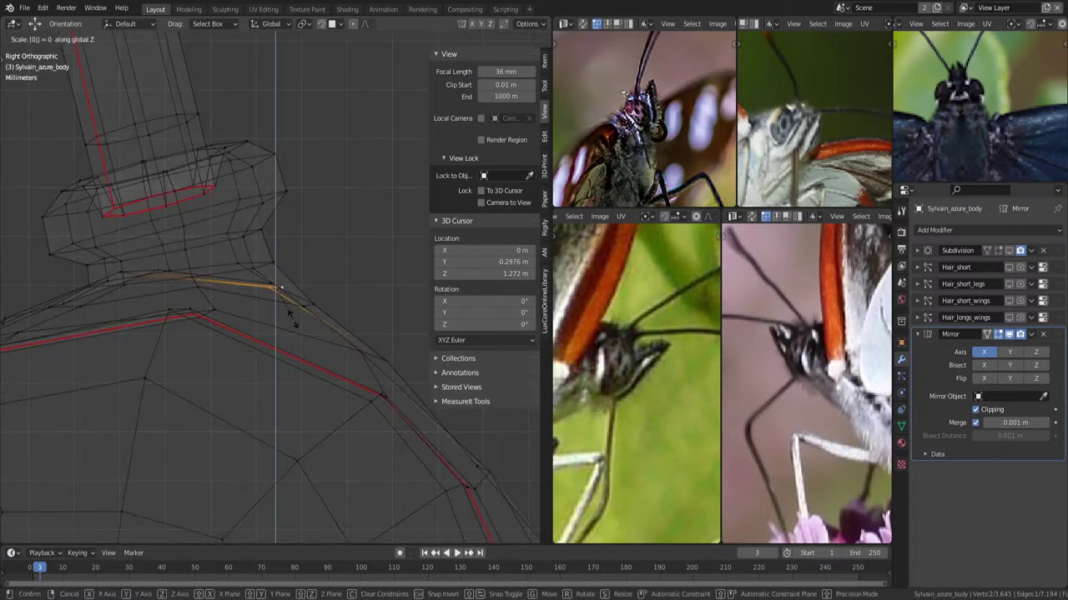
pyautogui.press('Return')
pyautogui.press('s')
pyautogui.press('Return')
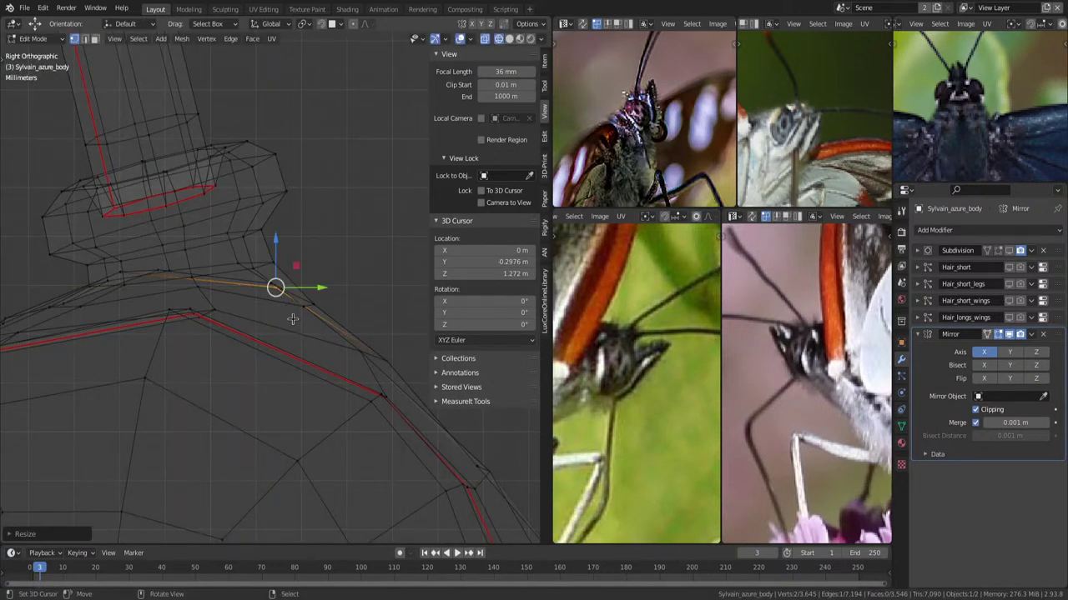
# Move the flattened collar edges into their new position.
pyautogui.scroll(-1, 350, 325)
pyautogui.scroll(-1, 334, 300)
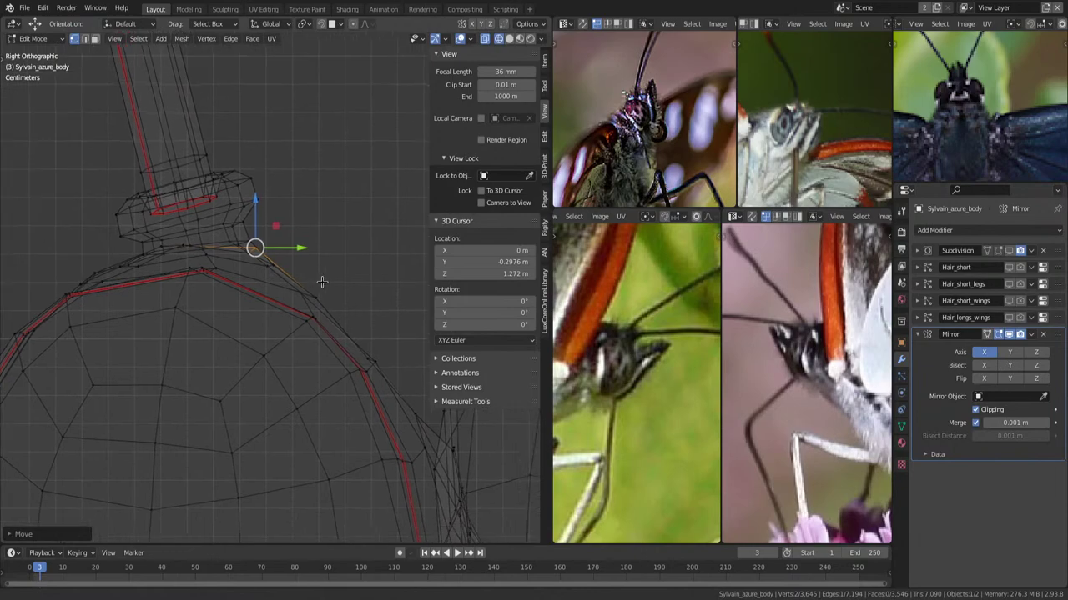
pyautogui.press('g')
pyautogui.click(389, 342)
pyautogui.hotkey('alt', 'z')
pyautogui.moveTo(389, 342)
pyautogui.mouseDown(button='middle')
pyautogui.moveTo(307, 319)
pyautogui.moveTo(313, 327)
pyautogui.mouseUp(button='middle')
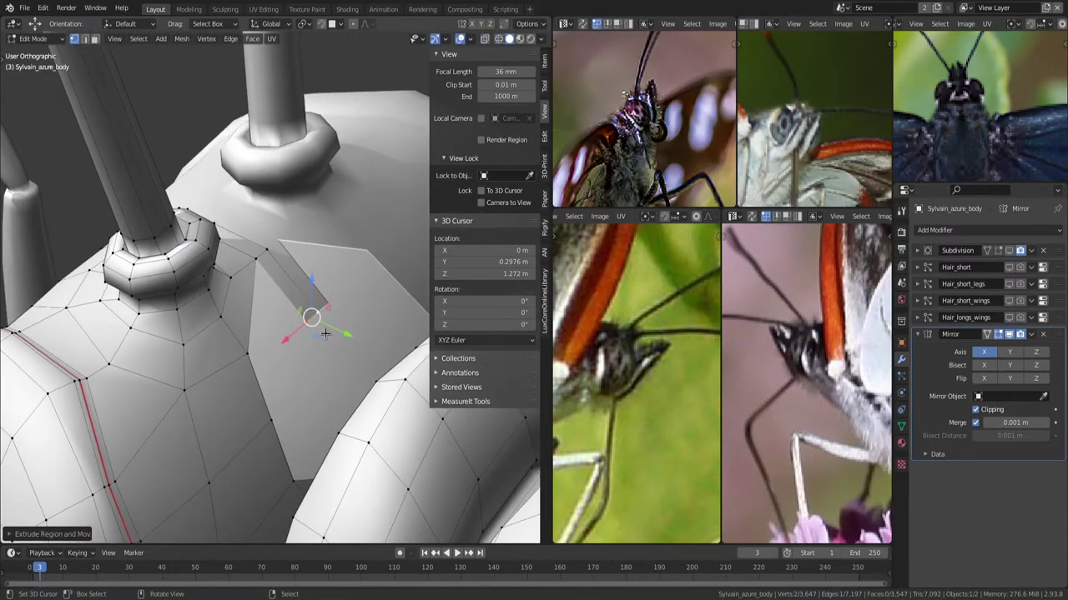
# Move the extruded face along Y, then clear the selection in vertex mode.
pyautogui.press('g')
pyautogui.press('y')
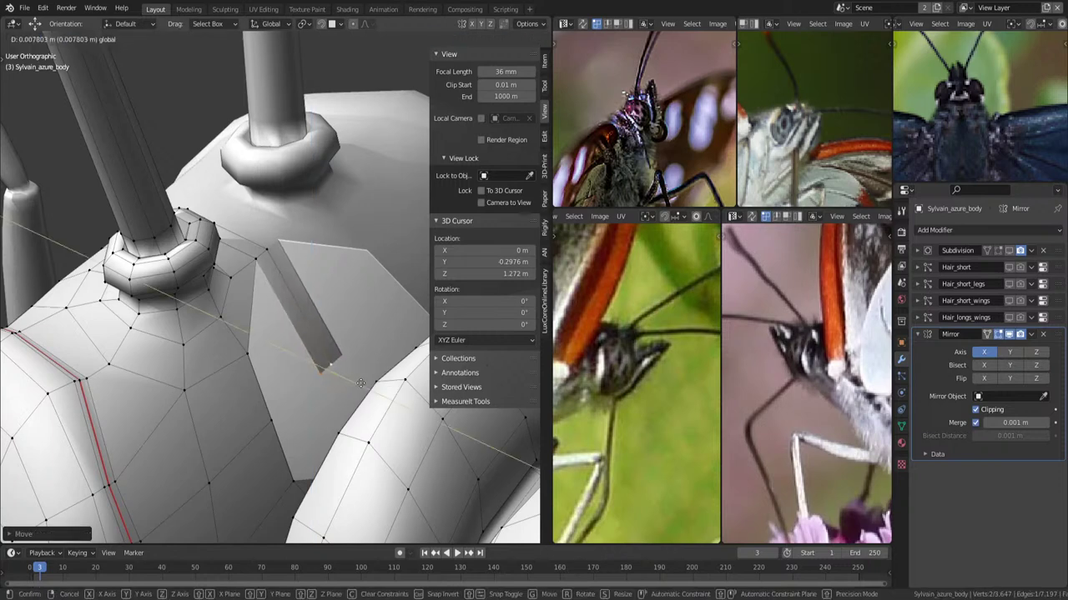
pyautogui.click(360, 383)
pyautogui.click(256, 260)
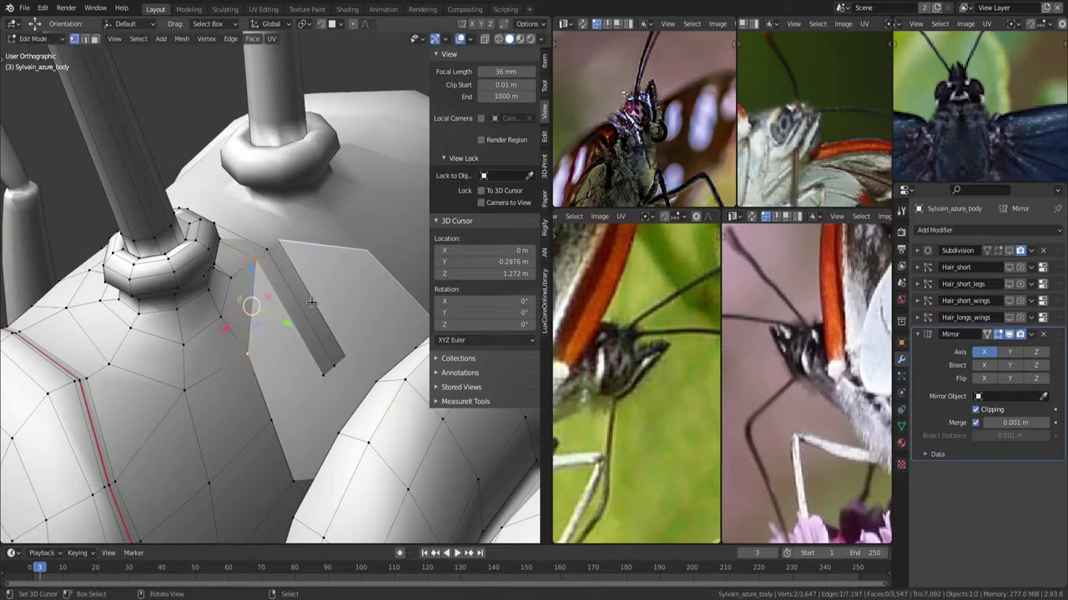
pyautogui.press('1')
pyautogui.hotkey('alt', 'a')
# Select the rounded face patch on the head's front and apply Smooth Vertices twice.
pyautogui.moveTo(311, 302)
pyautogui.mouseDown(button='middle')
pyautogui.moveTo(332, 368)
pyautogui.moveTo(333, 290)
pyautogui.moveTo(262, 406)
pyautogui.mouseUp(button='middle')
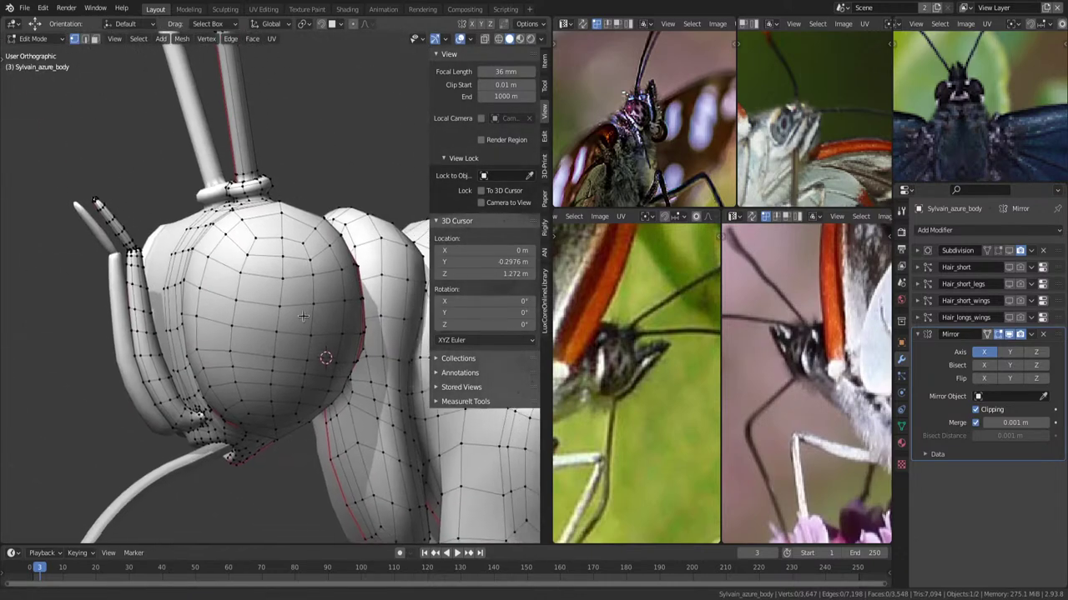
pyautogui.moveTo(334, 209); pyautogui.dragTo(346, 284, button='middle')
pyautogui.keyDown('ctrl'); pyautogui.click(315, 266); pyautogui.keyUp('ctrl')
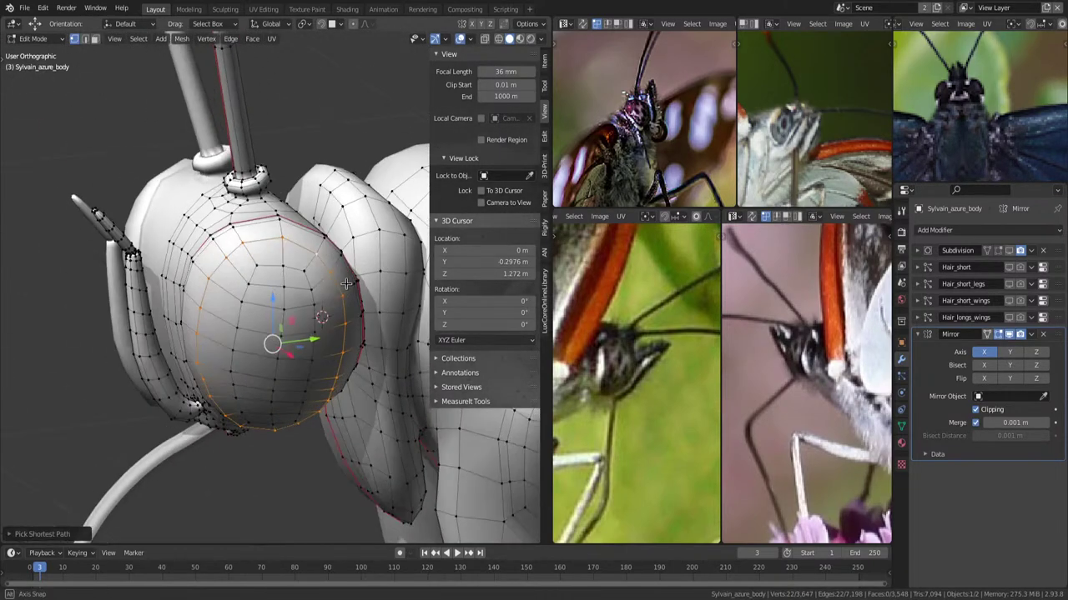
pyautogui.keyDown('ctrl'); pyautogui.keyDown('shift'); pyautogui.click(245, 422); pyautogui.keyUp('shift'); pyautogui.keyUp('ctrl')
pyautogui.moveTo(244, 423); pyautogui.dragTo(327, 299, button='middle')
pyautogui.moveTo(342, 338); pyautogui.dragTo(335, 386, button='middle')
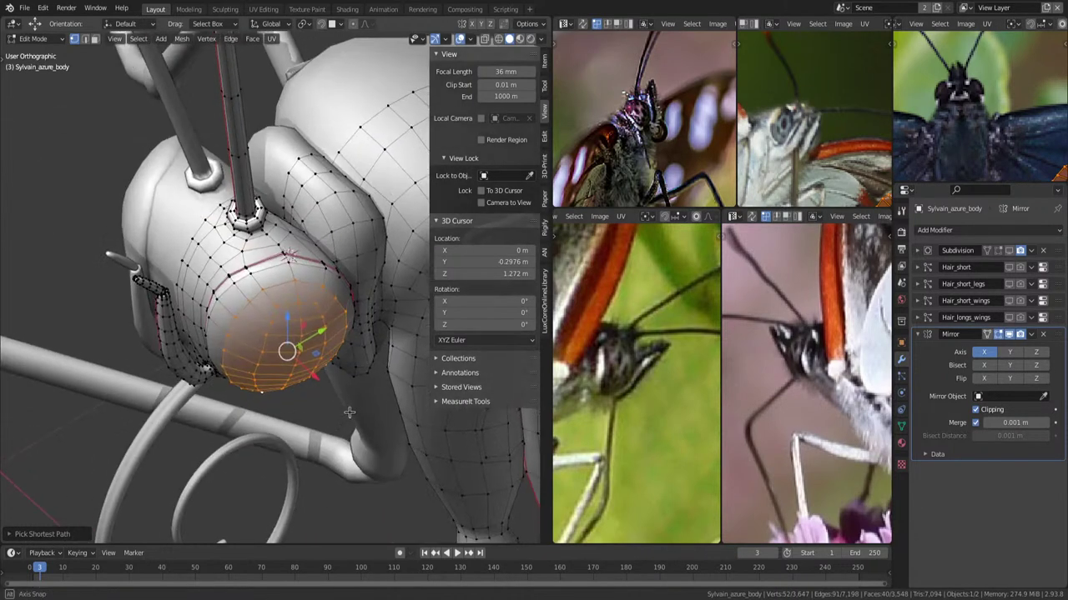
pyautogui.rightClick(337, 387)
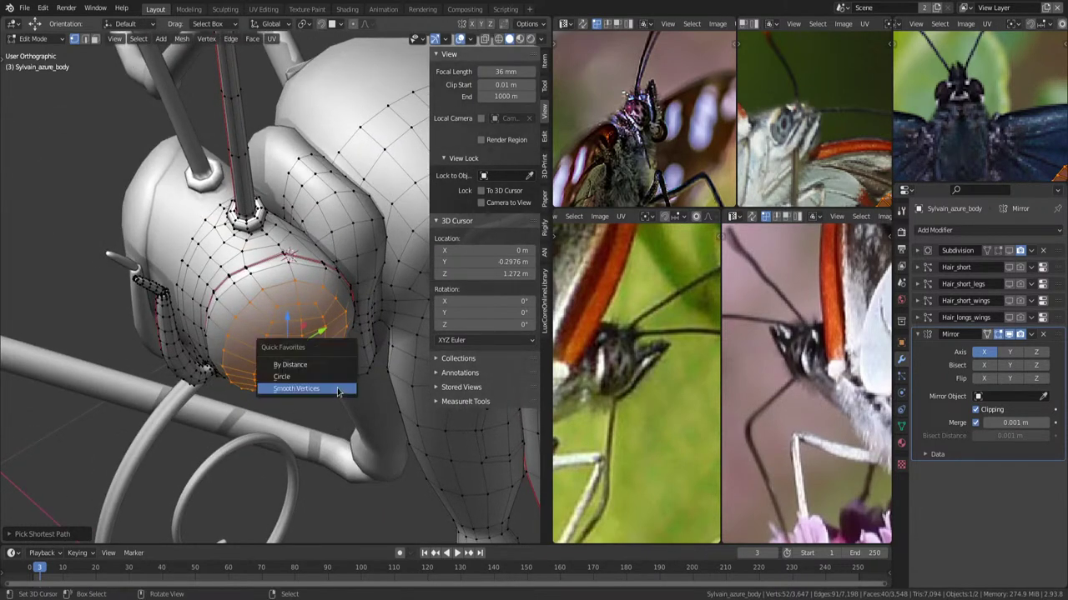
pyautogui.click(338, 383)
pyautogui.hotkey('shift', 'r')
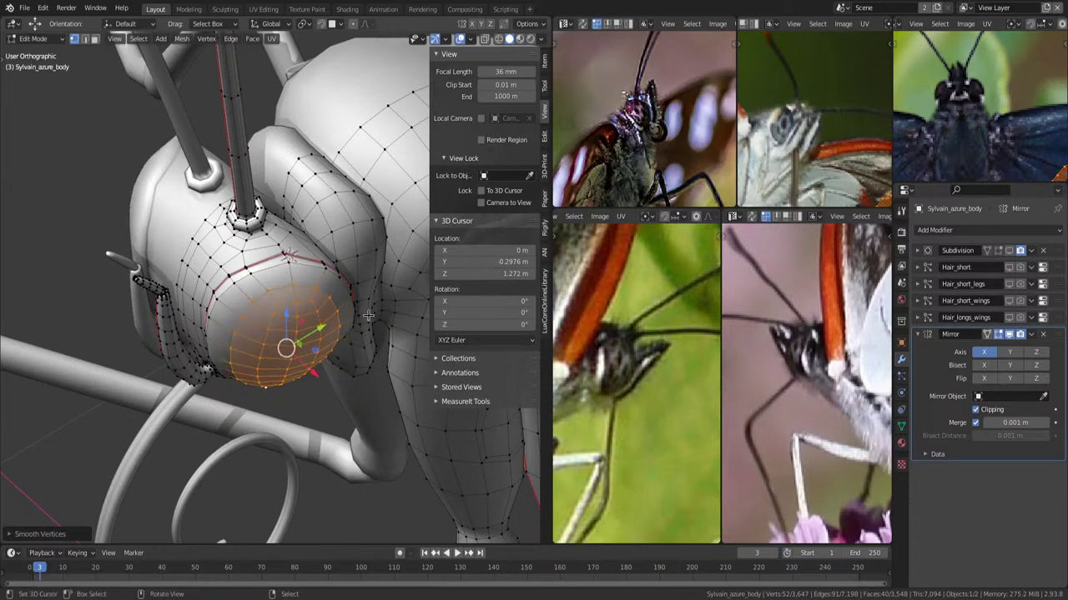
# Push the head-side patch inward with Shrink/Fatten and grow the selection by two rings.
pyautogui.hotkey('alt', 's')
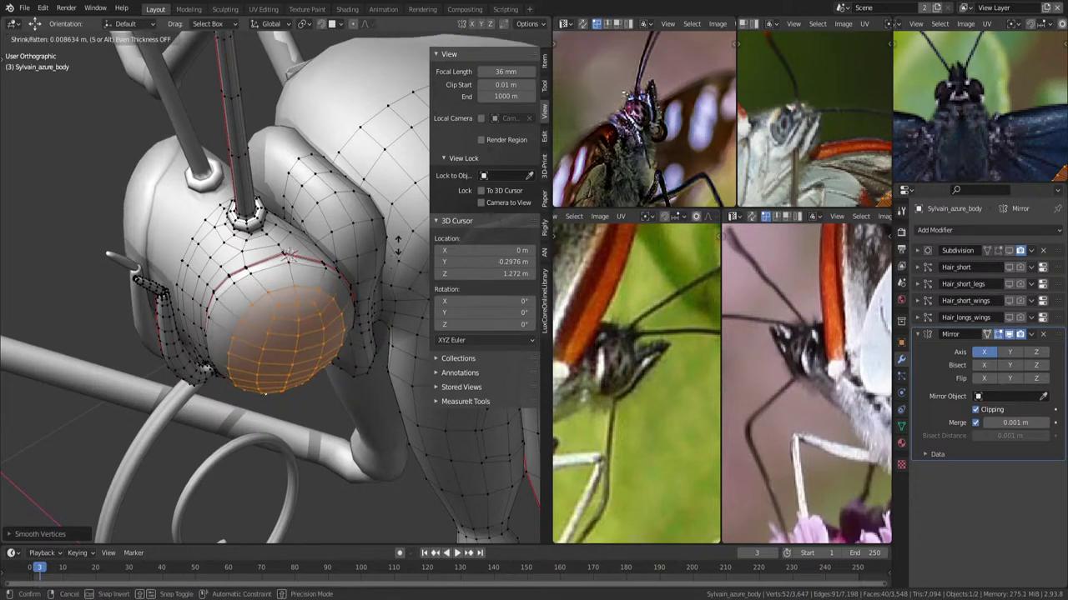
pyautogui.click(366, 311)
pyautogui.moveTo(366, 311); pyautogui.dragTo(338, 340, button='middle')
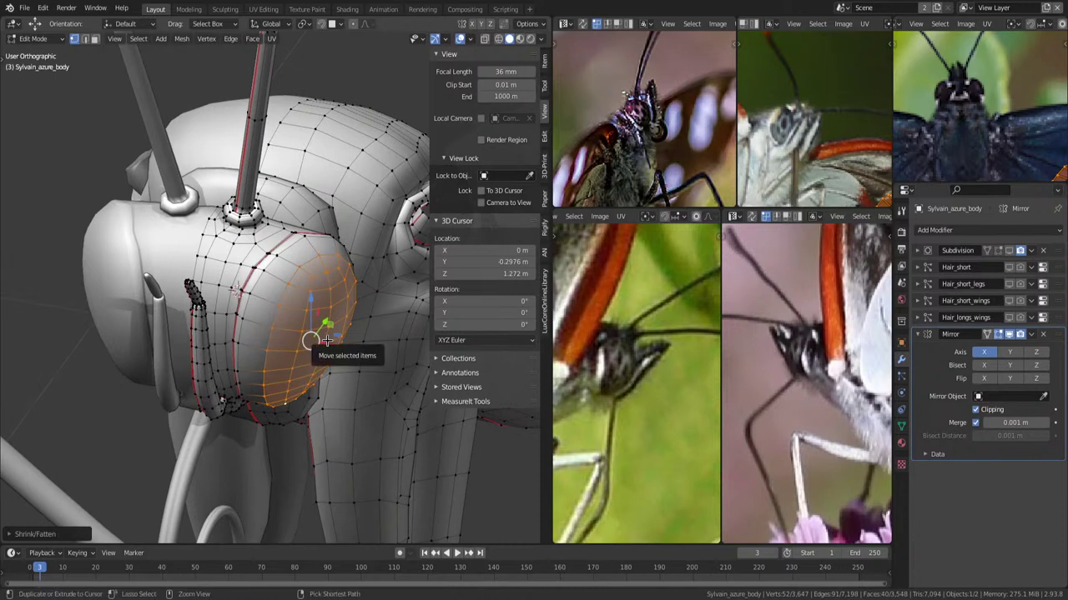
pyautogui.press('ctrl+KP_Add')
pyautogui.hotkey('alt', 'a')
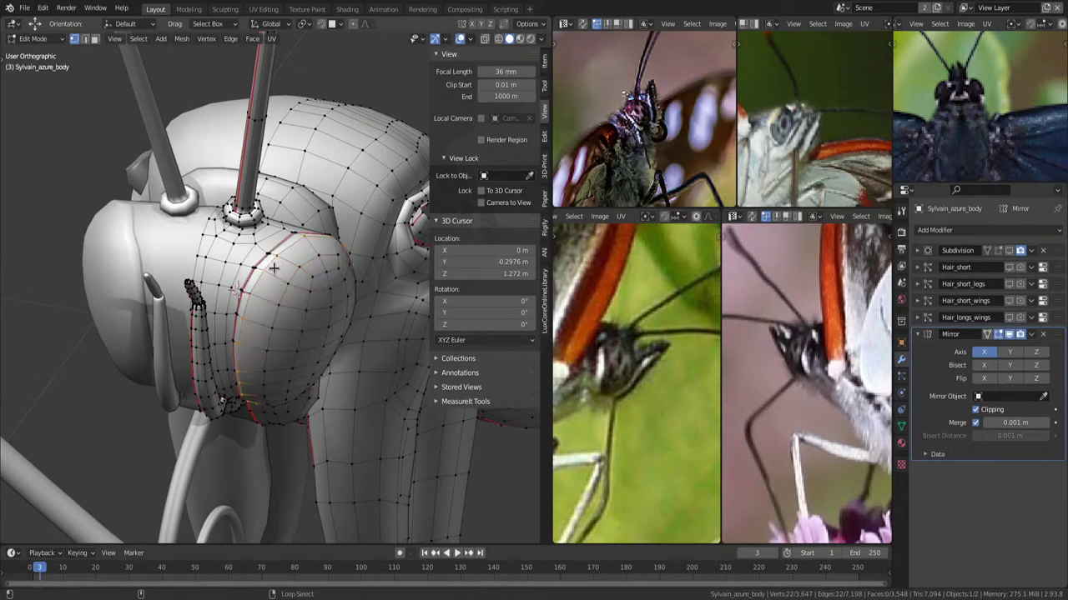
pyautogui.hotkey('ctrl', 'z')
pyautogui.press('ctrl+KP_Add')
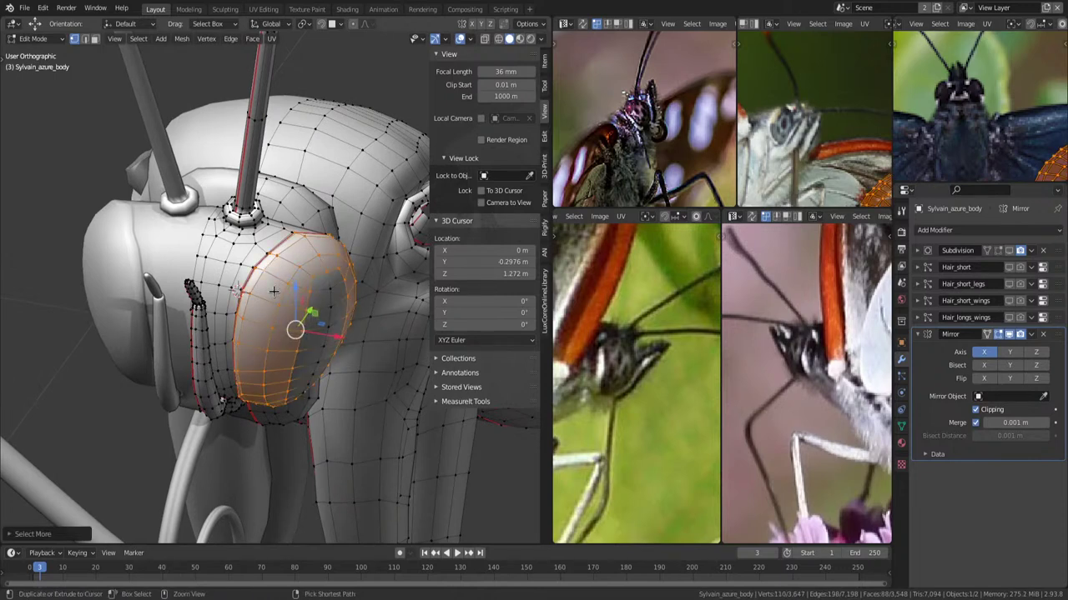
# Apply Smooth Vertices to the enlarged patch, undoing and reapplying it.
pyautogui.scroll(3, 275, 287)
pyautogui.scroll(3, 292, 242)
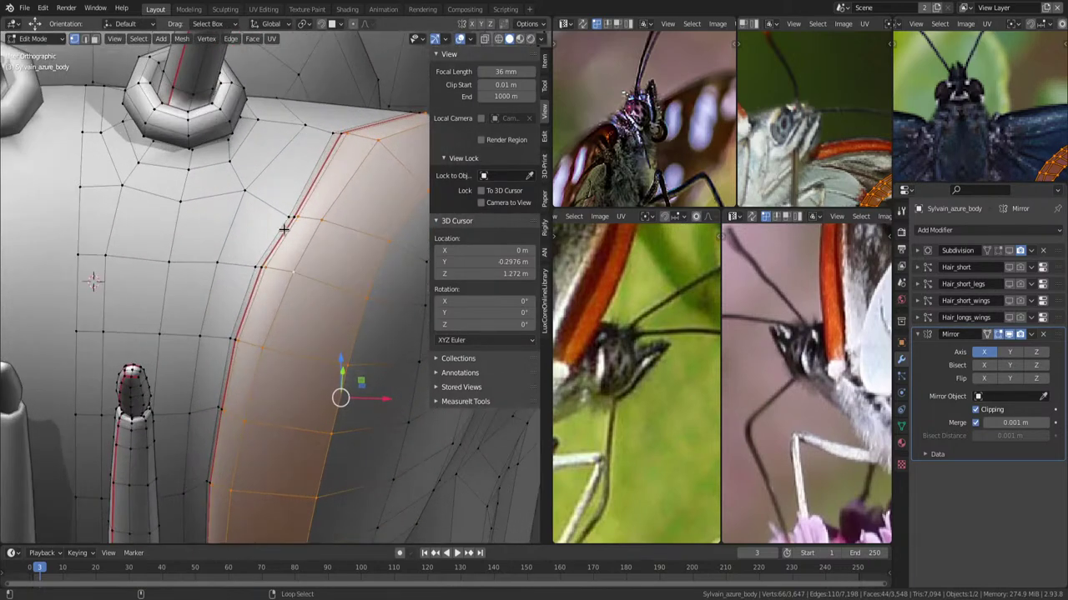
pyautogui.scroll(-4, 274, 227)
pyautogui.moveTo(275, 227)
pyautogui.mouseDown(button='middle')
pyautogui.moveTo(371, 364)
pyautogui.moveTo(371, 313)
pyautogui.mouseUp(button='middle')
pyautogui.rightClick(370, 365)
pyautogui.click(370, 365)
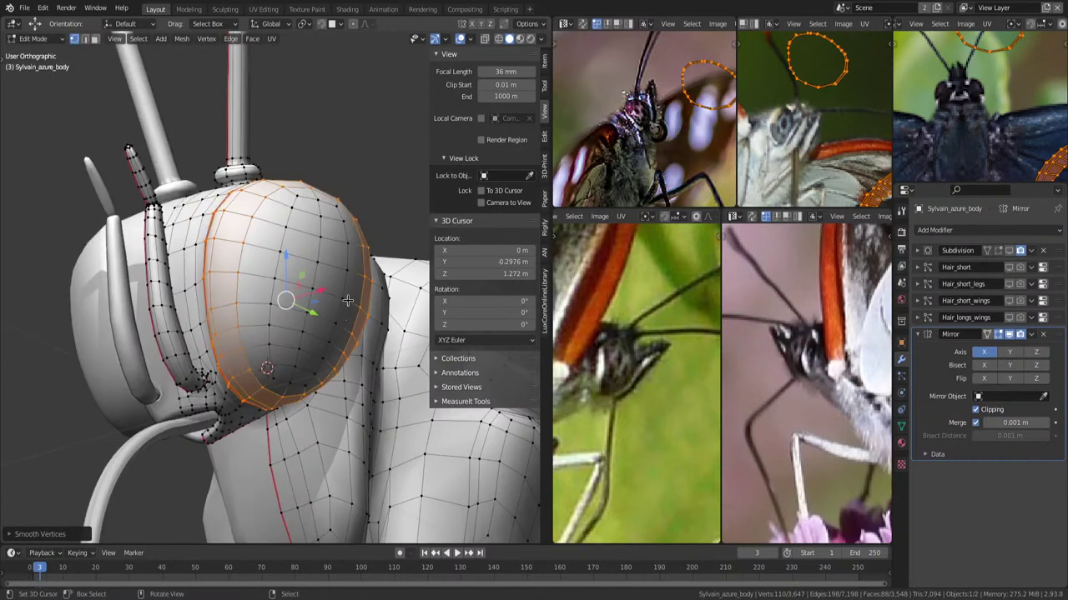
pyautogui.hotkey('ctrl', 'z')
pyautogui.rightClick(370, 313)
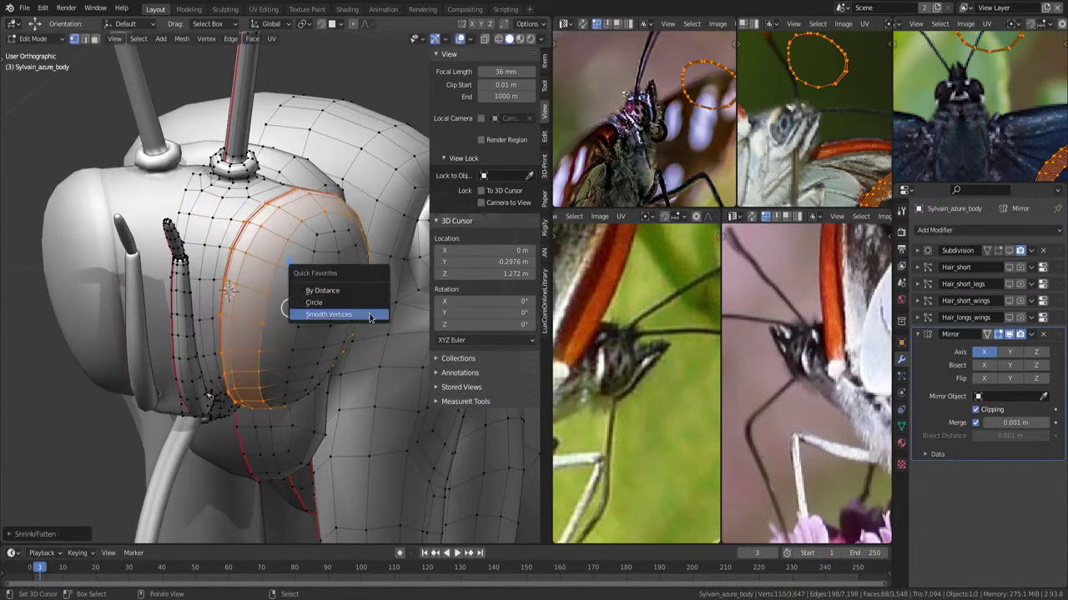
pyautogui.click(368, 312)
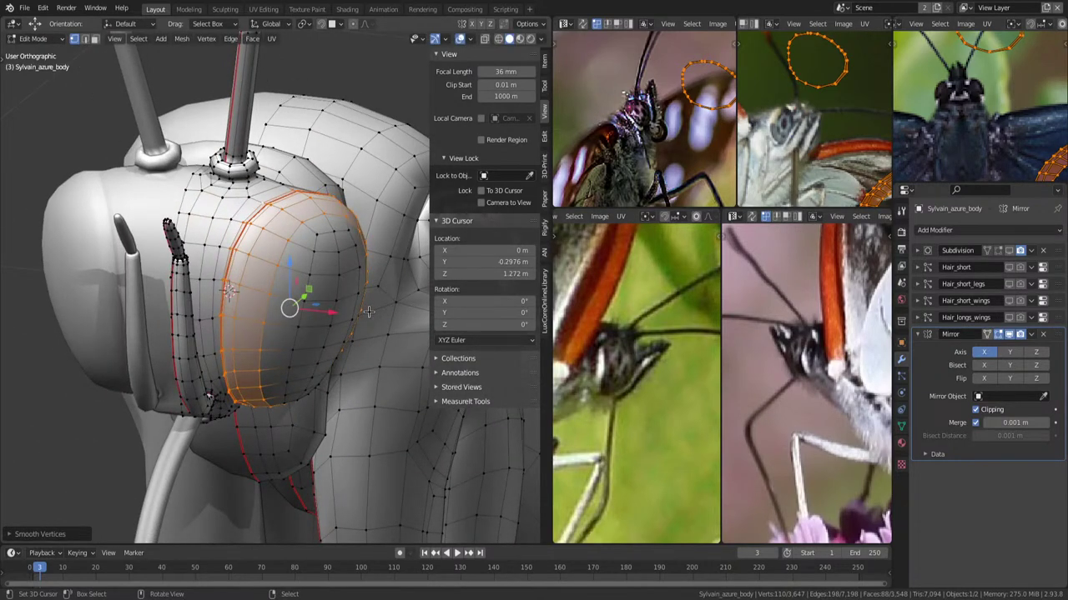
pyautogui.hotkey('alt', 'a')
# In wireframe, pull the stray vertex back into place along the Y axis.
pyautogui.press('2')
pyautogui.moveTo(367, 312)
pyautogui.mouseDown(button='middle')
pyautogui.moveTo(336, 286)
pyautogui.moveTo(239, 390)
pyautogui.moveTo(265, 362)
pyautogui.moveTo(271, 331)
pyautogui.mouseUp(button='middle')
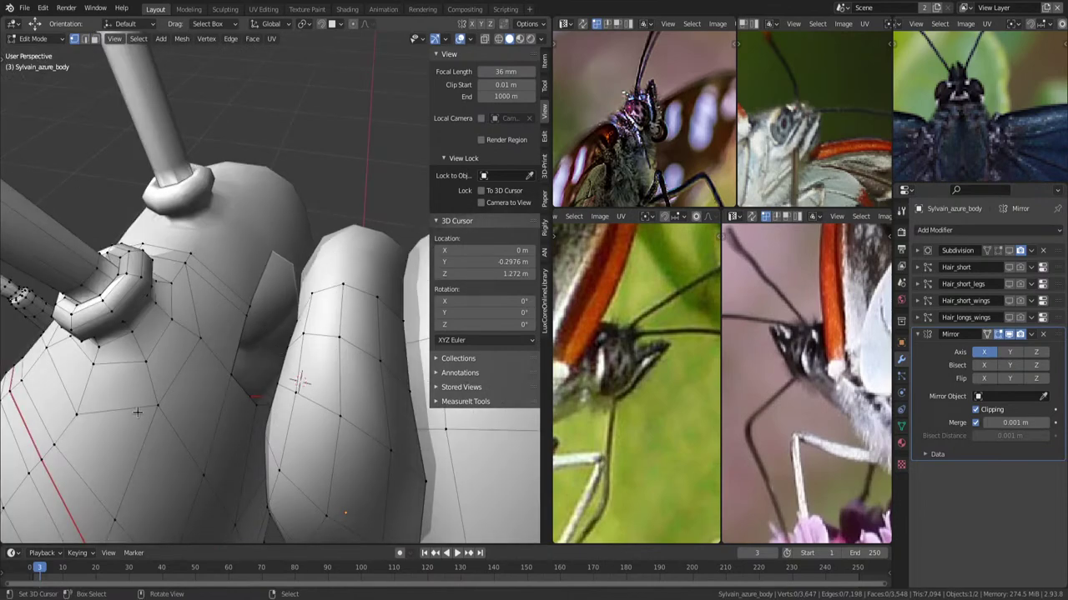
pyautogui.moveTo(218, 390)
pyautogui.mouseDown(button='middle')
pyautogui.moveTo(286, 287)
pyautogui.moveTo(351, 301)
pyautogui.moveTo(305, 306)
pyautogui.moveTo(272, 278)
pyautogui.moveTo(298, 289)
pyautogui.moveTo(282, 298)
pyautogui.mouseUp(button='middle')
pyautogui.hotkey('shift', 'z')
pyautogui.press('a')
pyautogui.click(281, 297)
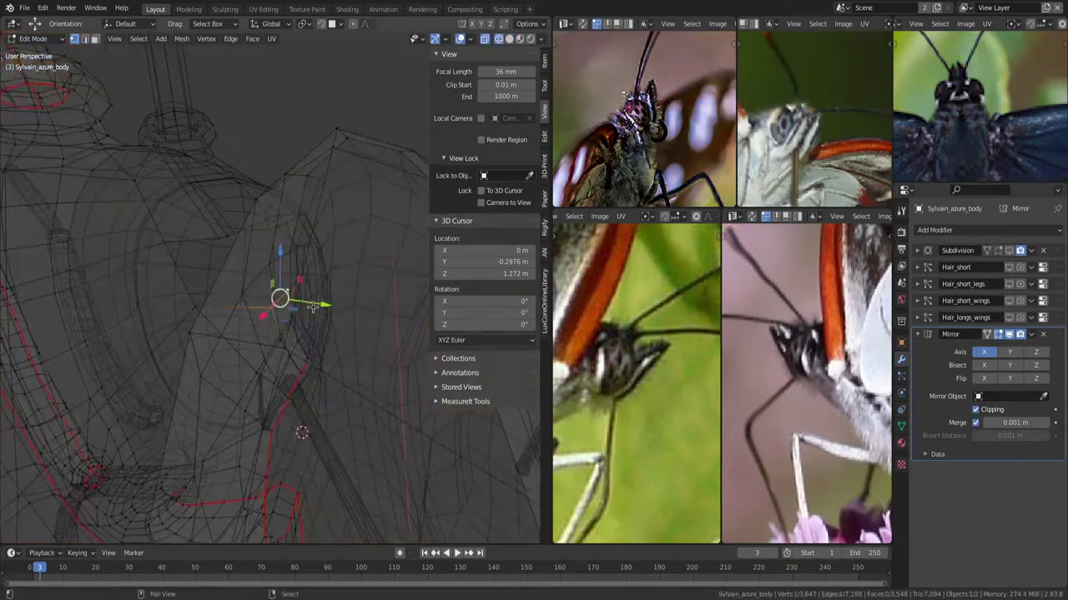
pyautogui.press('g')
pyautogui.press('y')
pyautogui.click(300, 301)
pyautogui.press('KP_Decimal')
pyautogui.hotkey('shift', 'z')
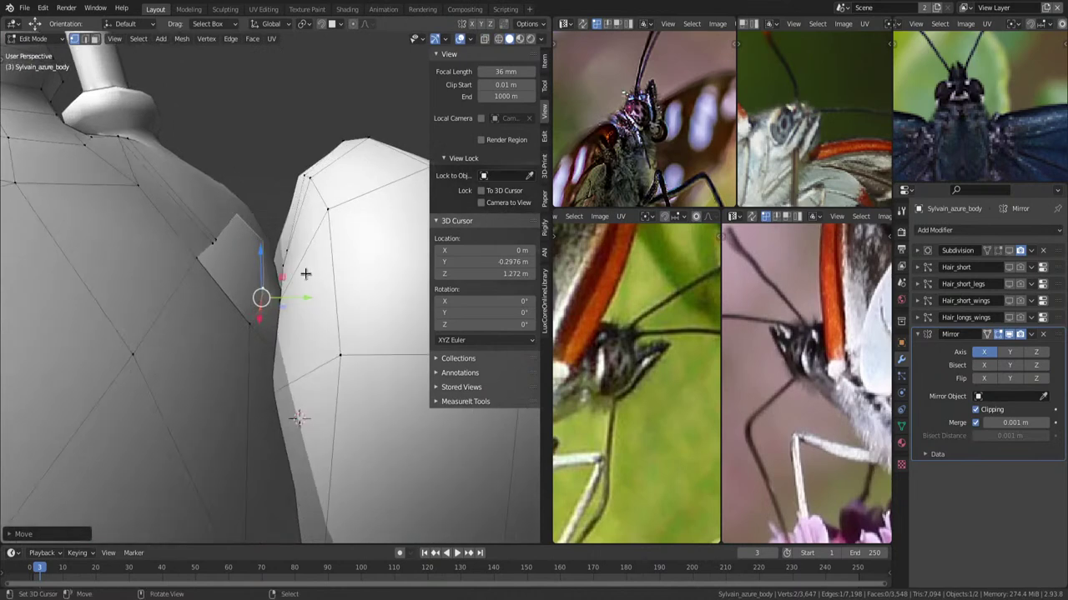
pyautogui.moveTo(268, 263); pyautogui.dragTo(263, 291, button='middle')
pyautogui.hotkey('alt', 'a')
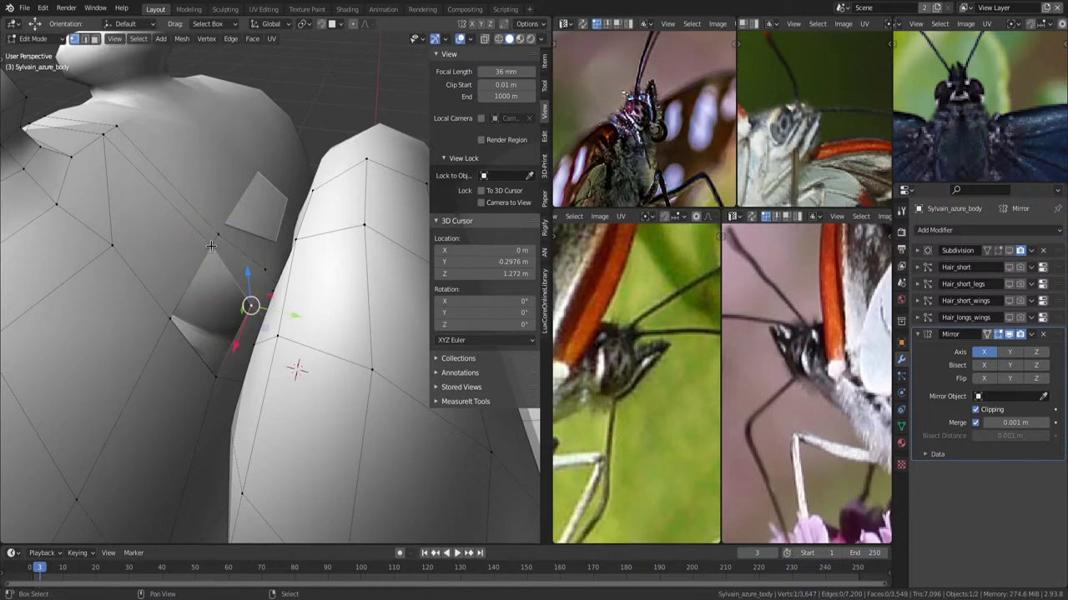
# Fill-select the face patch below the neck collar, smooth it, and push it slightly inward.
pyautogui.scroll(-3, 278, 256)
pyautogui.moveTo(278, 257)
pyautogui.mouseDown(button='middle')
pyautogui.moveTo(264, 297)
pyautogui.moveTo(205, 223)
pyautogui.mouseUp(button='middle')
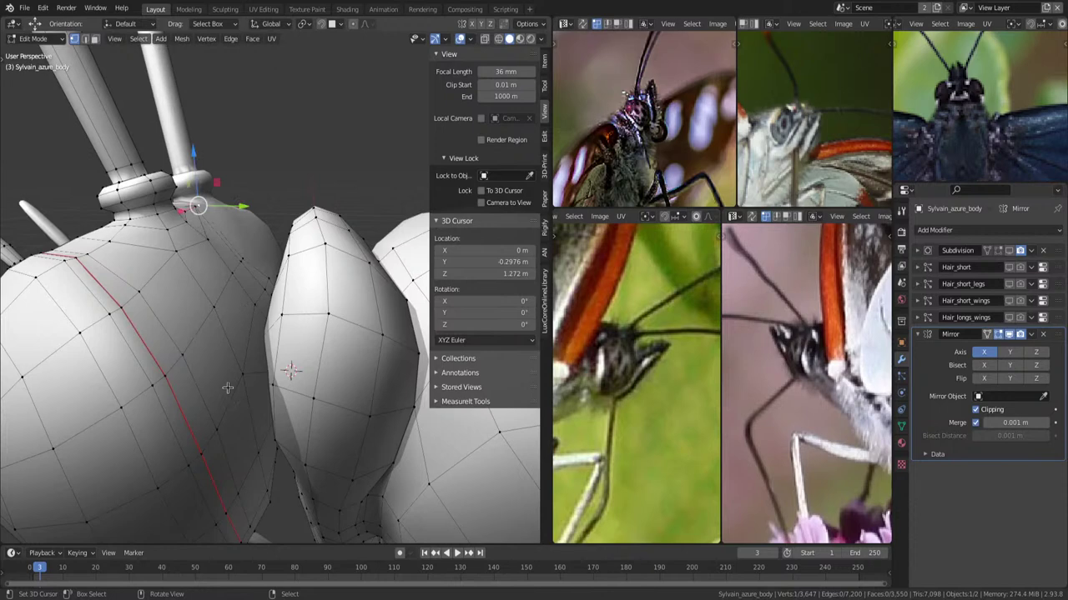
pyautogui.keyDown('ctrl'); pyautogui.keyDown('shift'); pyautogui.rightClick(218, 429); pyautogui.keyUp('shift'); pyautogui.keyUp('ctrl')
pyautogui.click(303, 350)
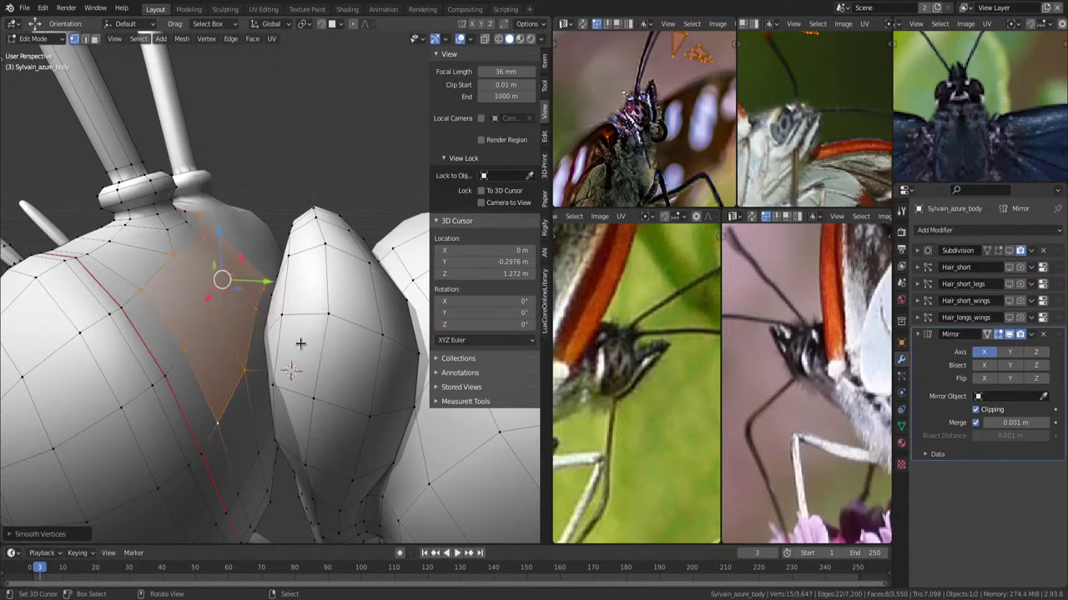
pyautogui.hotkey('alt', 's')
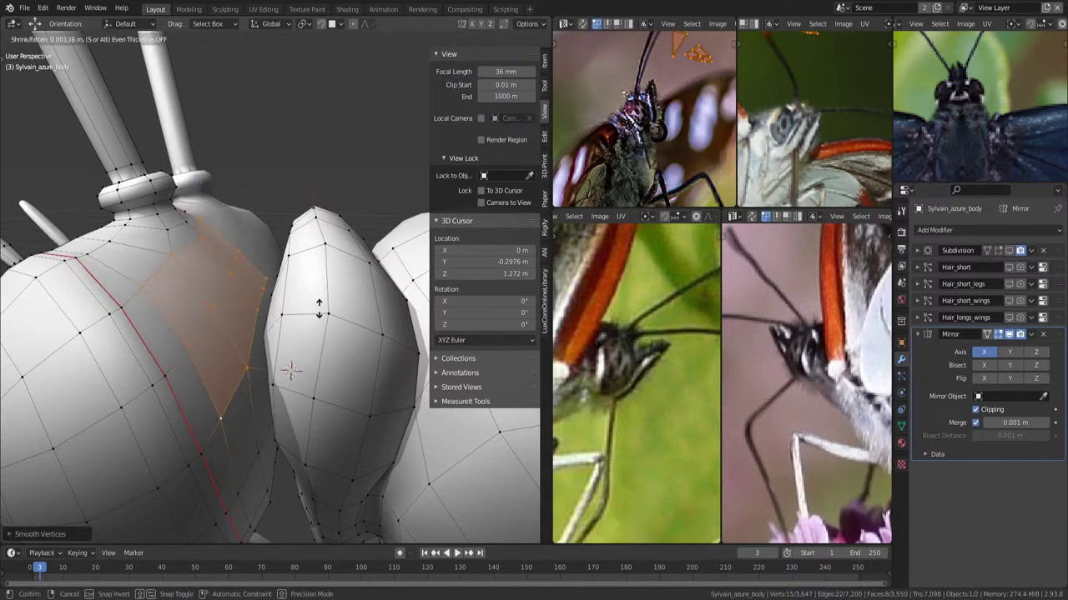
pyautogui.press('Escape')
pyautogui.moveTo(332, 294)
pyautogui.mouseDown(button='middle')
pyautogui.moveTo(281, 345)
pyautogui.moveTo(321, 322)
pyautogui.moveTo(278, 332)
pyautogui.moveTo(280, 259)
pyautogui.moveTo(271, 262)
pyautogui.mouseUp(button='middle')
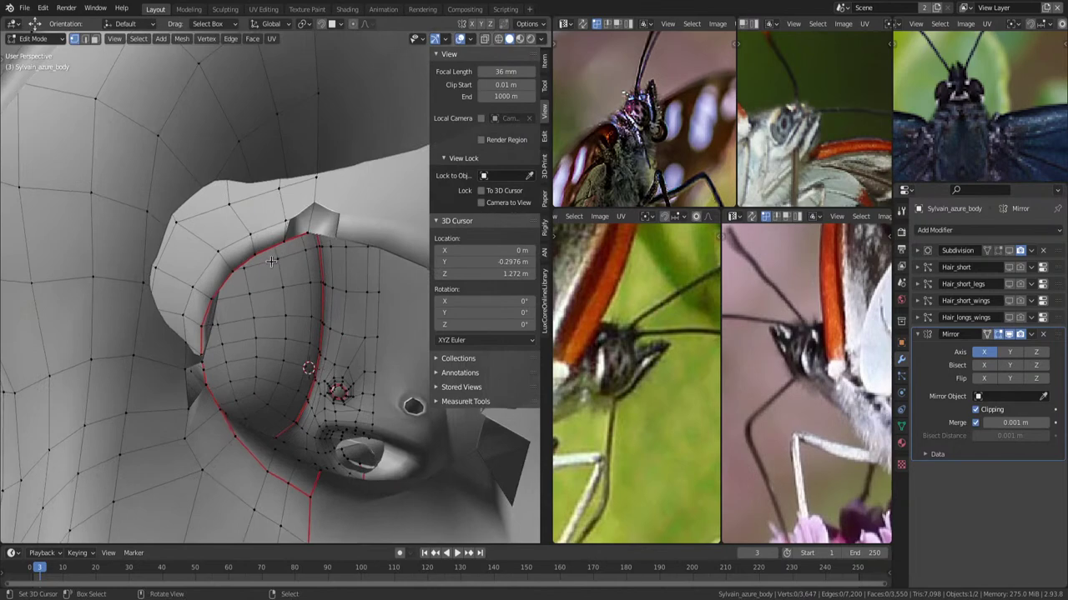
# Shrink the eye socket faces, grow the selection one ring, and smooth it.
pyautogui.moveTo(188, 253)
pyautogui.mouseDown(button='middle')
pyautogui.moveTo(338, 280)
pyautogui.moveTo(216, 241)
pyautogui.moveTo(267, 266)
pyautogui.moveTo(287, 258)
pyautogui.moveTo(251, 265)
pyautogui.moveTo(230, 328)
pyautogui.mouseUp(button='middle')
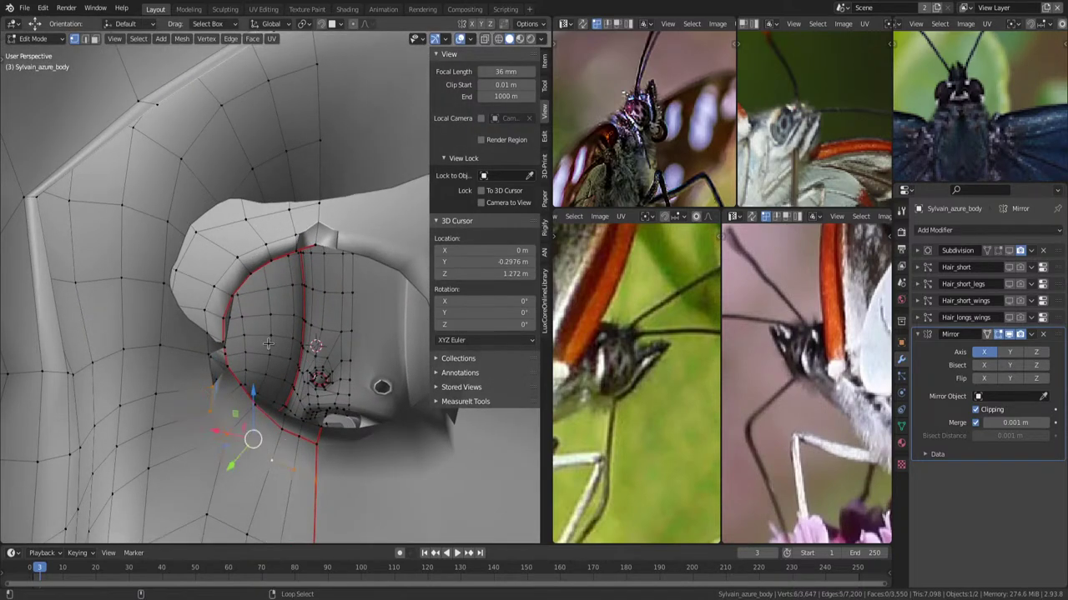
pyautogui.hotkey('alt', 'z')
pyautogui.hotkey('alt', 'z')
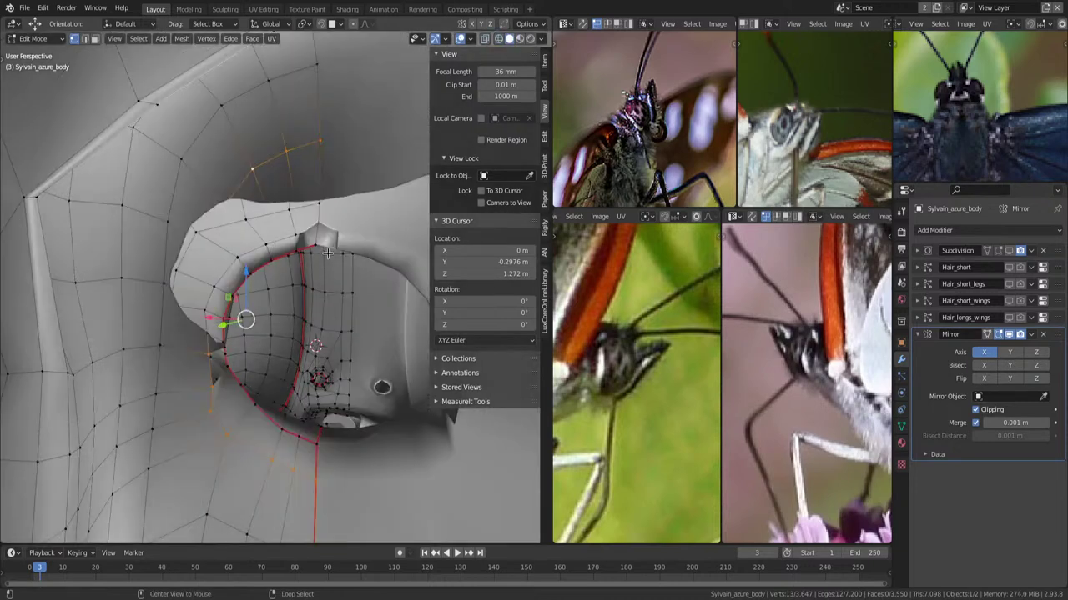
pyautogui.hotkey('alt', 's')
pyautogui.click(326, 287)
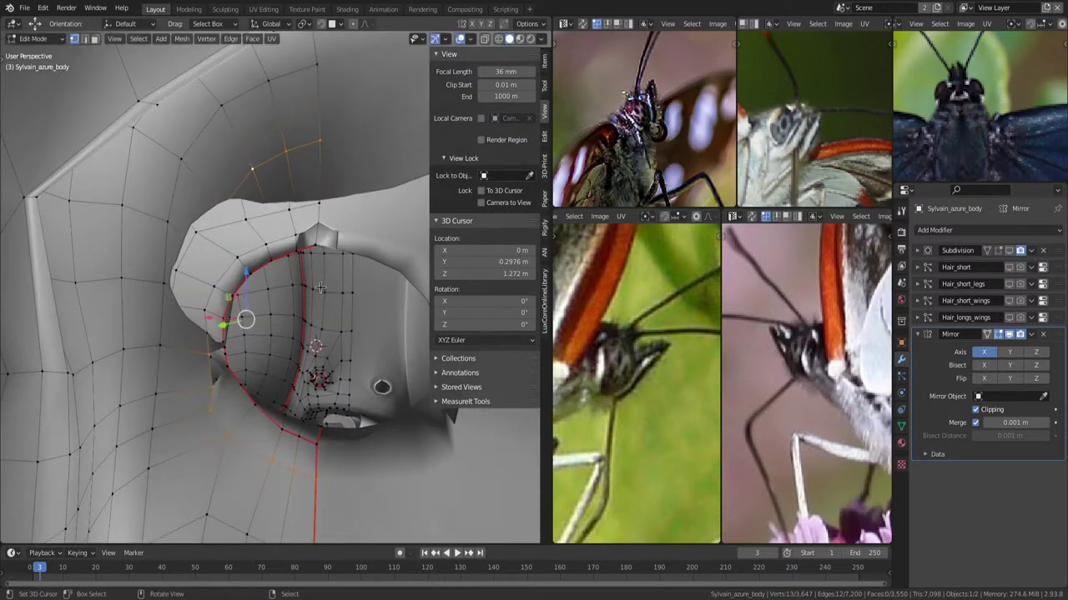
pyautogui.press('ctrl+KP_Add')
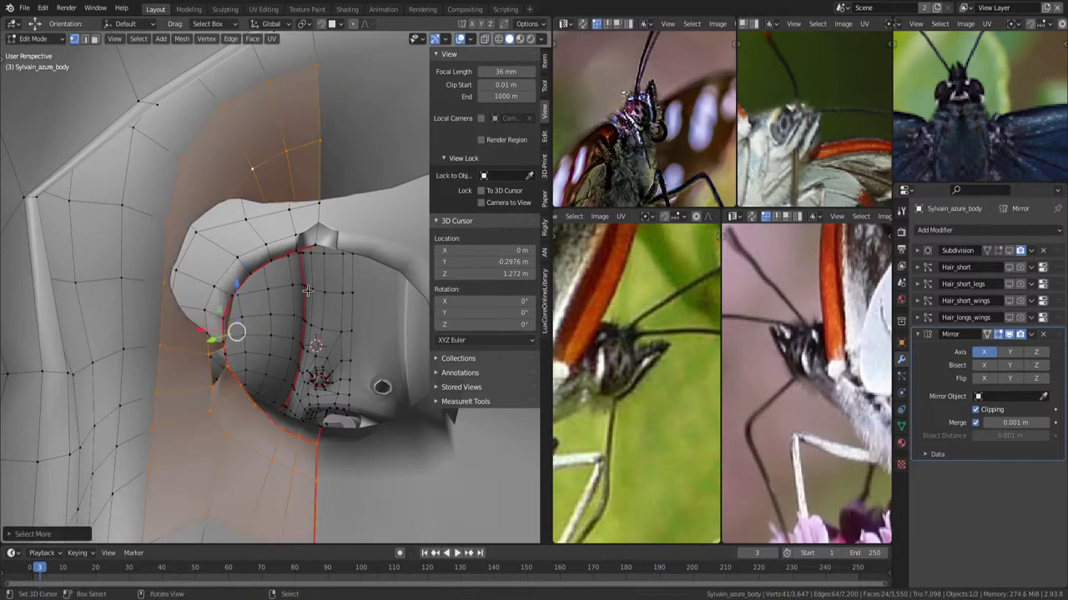
pyautogui.click(311, 294)
pyautogui.moveTo(311, 294)
pyautogui.mouseDown(button='middle')
pyautogui.moveTo(358, 326)
pyautogui.moveTo(221, 291)
pyautogui.moveTo(308, 326)
pyautogui.moveTo(294, 225)
pyautogui.moveTo(283, 241)
pyautogui.mouseUp(button='middle')
pyautogui.scroll(5, 221, 291)
pyautogui.hotkey('alt', 'a')
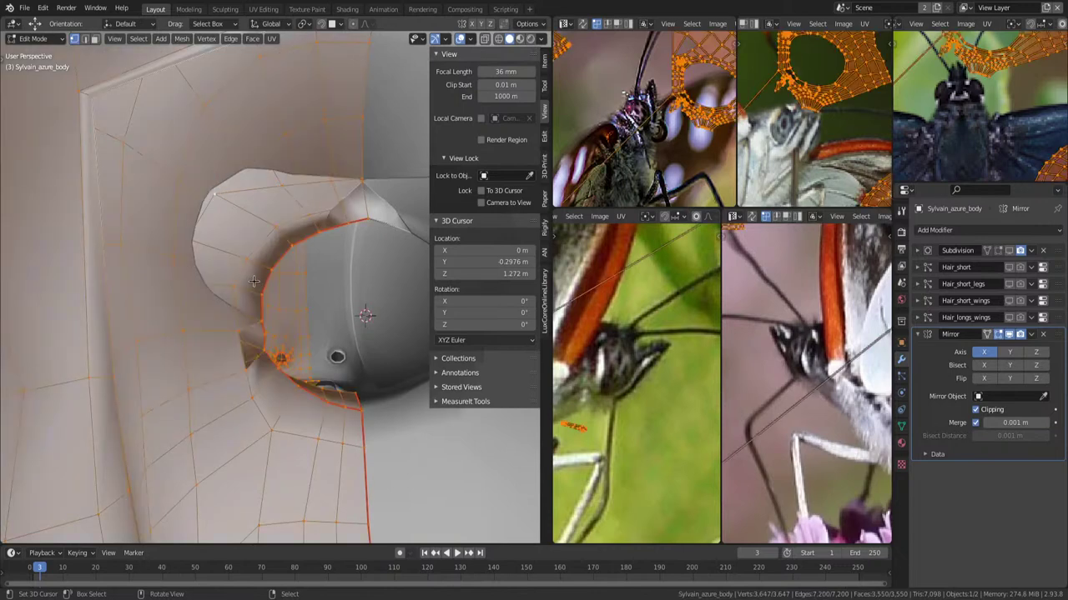
# Edge-slide and move the eye rim loop so it follows the eye.
pyautogui.keyDown('alt'); pyautogui.click(254, 285); pyautogui.keyUp('alt')
pyautogui.moveTo(254, 284); pyautogui.dragTo(331, 322, button='middle')
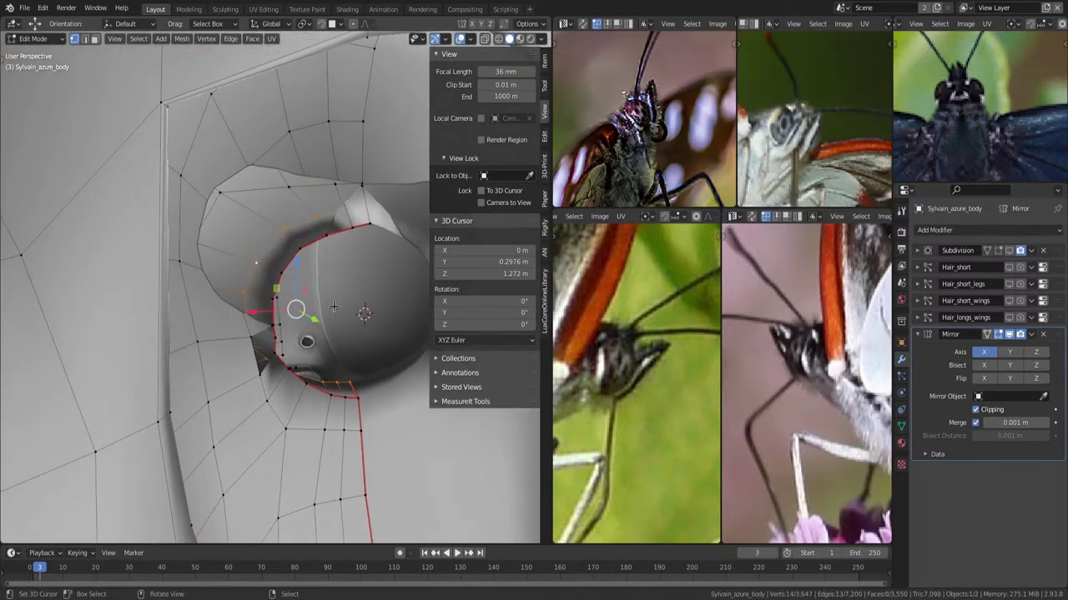
pyautogui.press('g')
pyautogui.press('g')
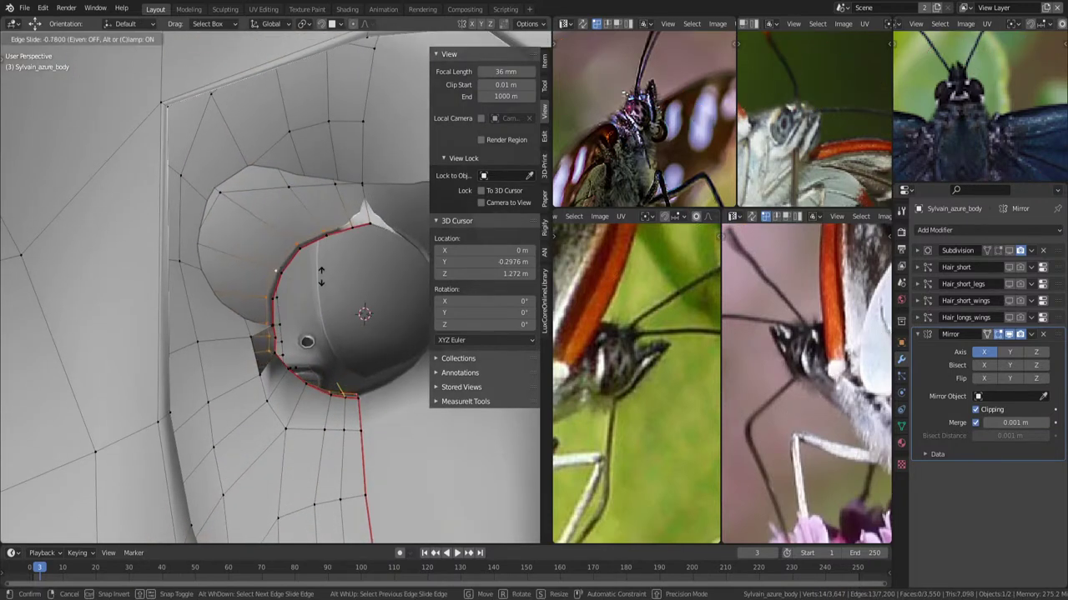
pyautogui.click(321, 278)
pyautogui.moveTo(321, 278); pyautogui.dragTo(326, 331, button='middle')
pyautogui.press('g')
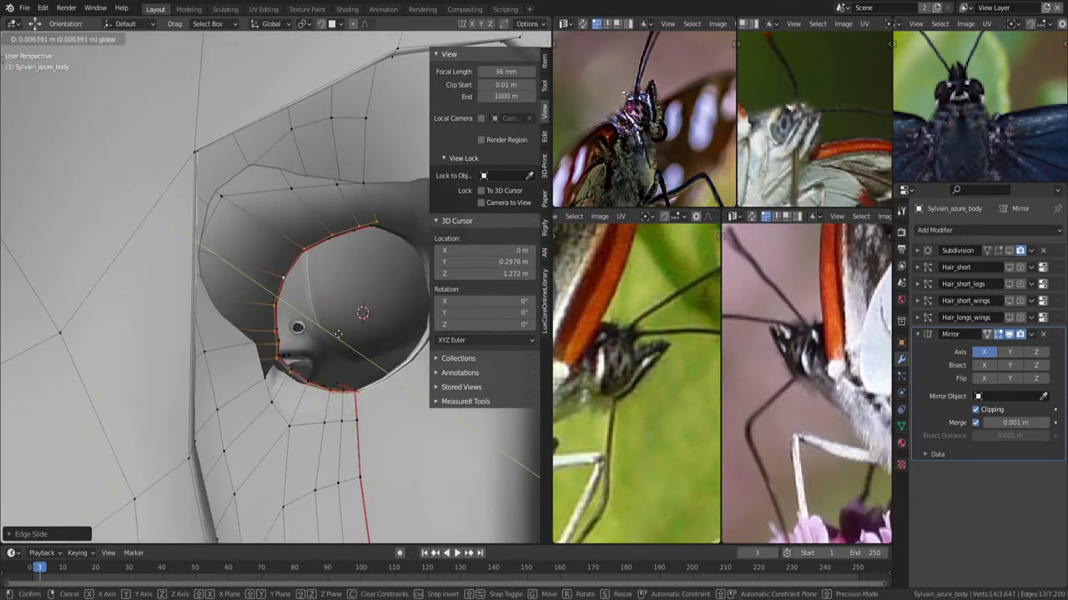
pyautogui.click(338, 334)
pyautogui.moveTo(334, 326)
pyautogui.mouseDown(button='middle')
pyautogui.moveTo(325, 288)
pyautogui.moveTo(338, 306)
pyautogui.moveTo(356, 301)
pyautogui.moveTo(305, 310)
pyautogui.mouseUp(button='middle')
# Add the second eye rim loop to the selection and smooth both loops.
pyautogui.hotkey('shift', 'z')
pyautogui.hotkey('shift', 'z')
pyautogui.hotkey('shift', 'z')
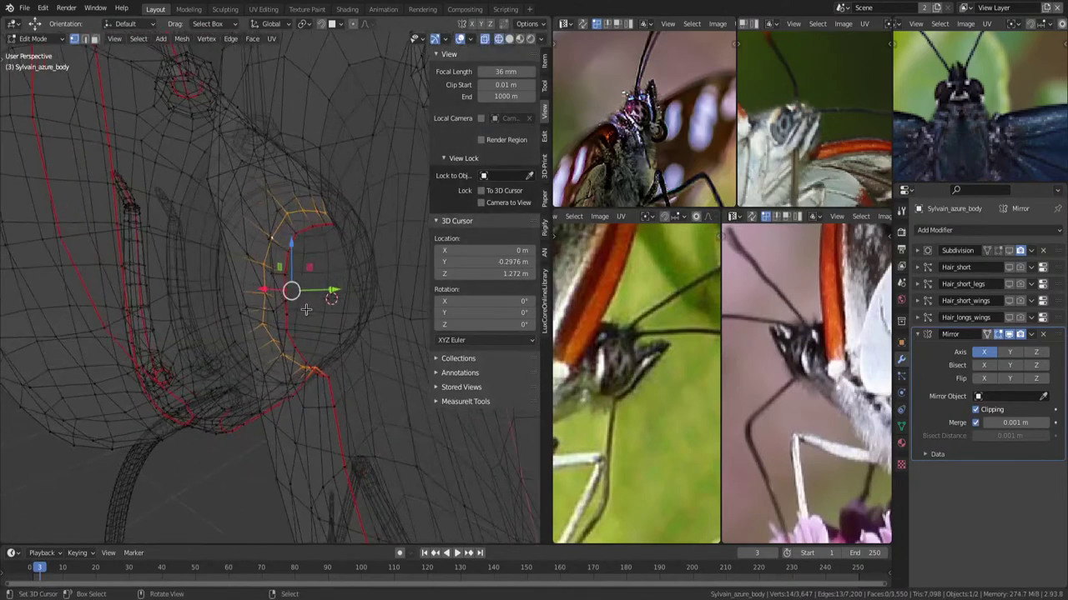
pyautogui.moveTo(311, 226)
pyautogui.mouseDown(button='middle')
pyautogui.moveTo(346, 378)
pyautogui.moveTo(267, 325)
pyautogui.mouseUp(button='middle')
pyautogui.hotkey('shift', 'z')
pyautogui.keyDown('alt'); pyautogui.keyDown('shift'); pyautogui.click(337, 392); pyautogui.keyUp('shift'); pyautogui.keyUp('alt')
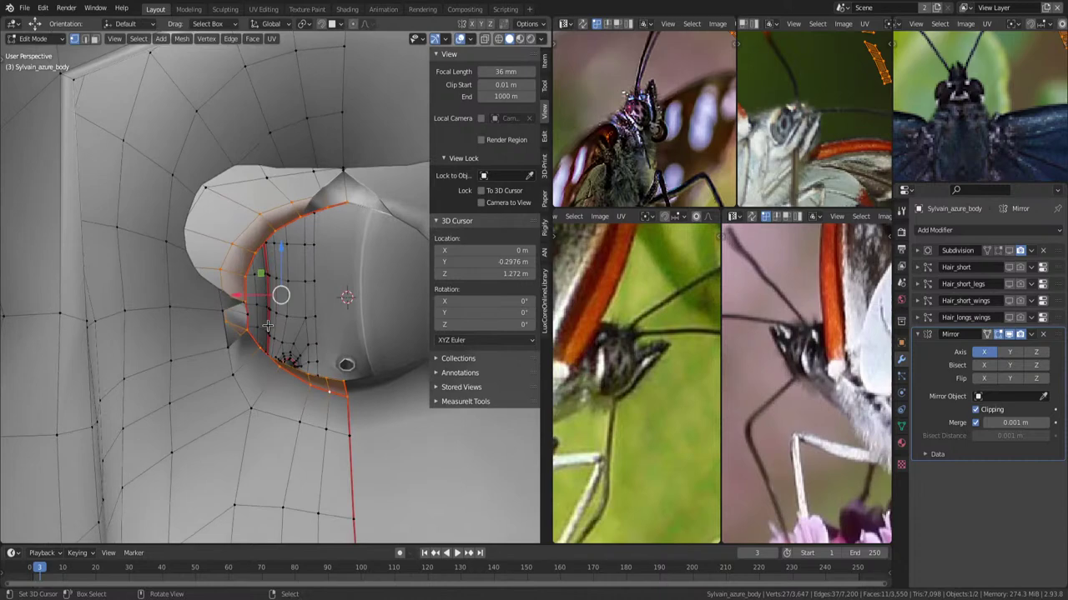
pyautogui.rightClick(331, 323)
pyautogui.click(334, 326)
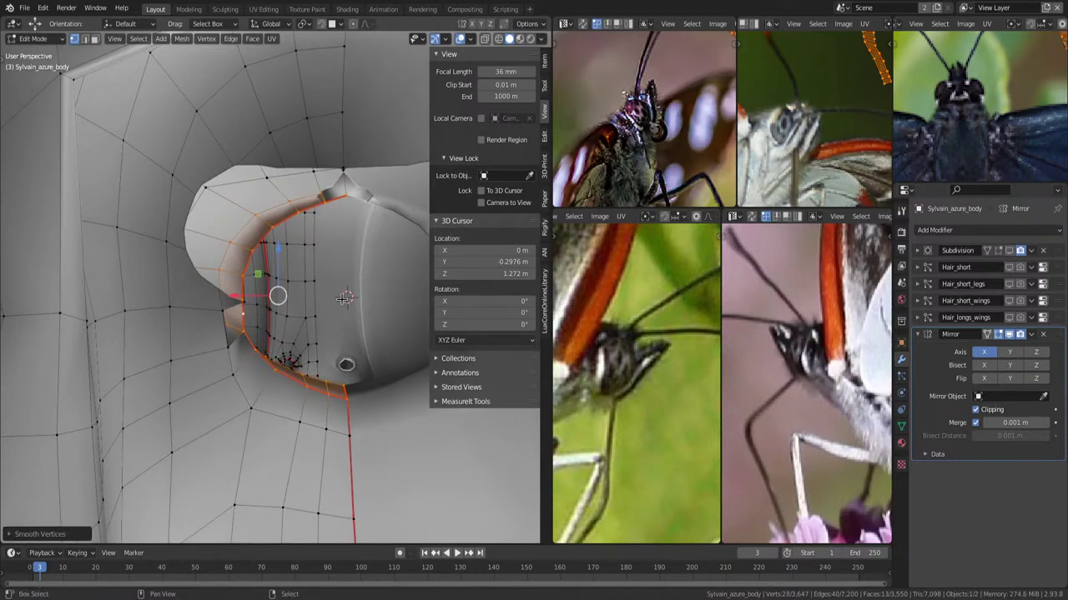
pyautogui.moveTo(343, 299)
pyautogui.mouseDown(button='middle')
pyautogui.moveTo(364, 327)
pyautogui.moveTo(349, 326)
pyautogui.mouseUp(button='middle')
# Scale the selected head faces along Y in the right side wireframe view.
pyautogui.press('KP_3')
pyautogui.hotkey('shift', 'z')
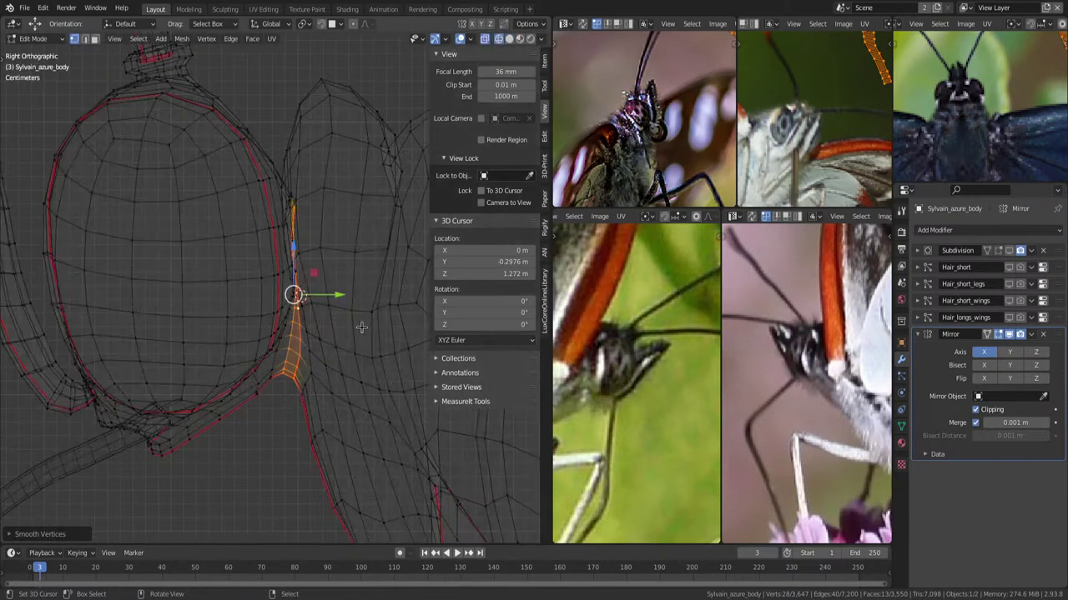
pyautogui.press('s')
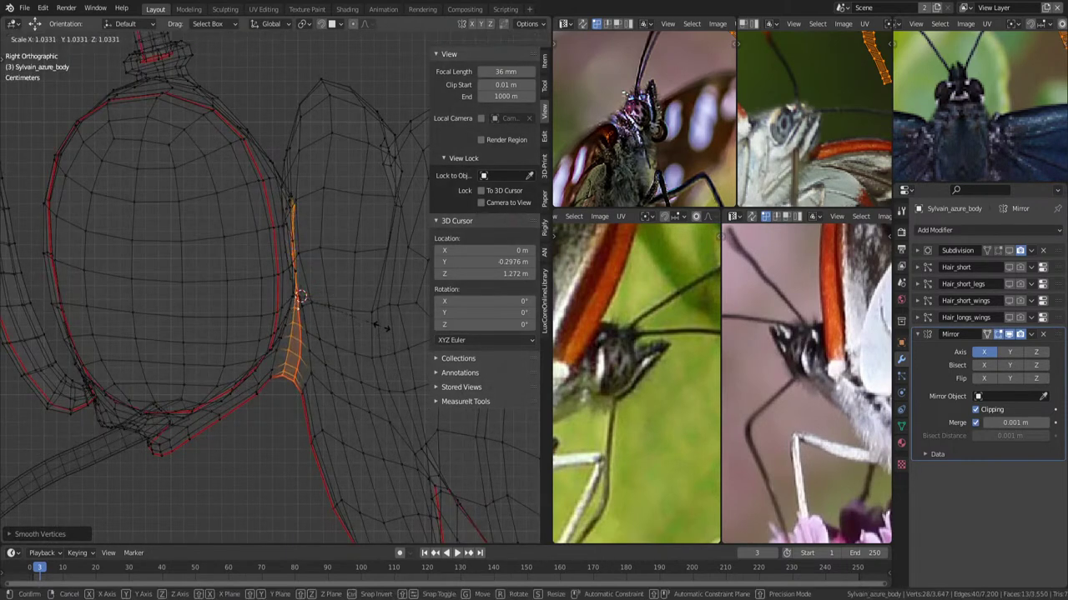
pyautogui.press('y')
pyautogui.click(386, 327)
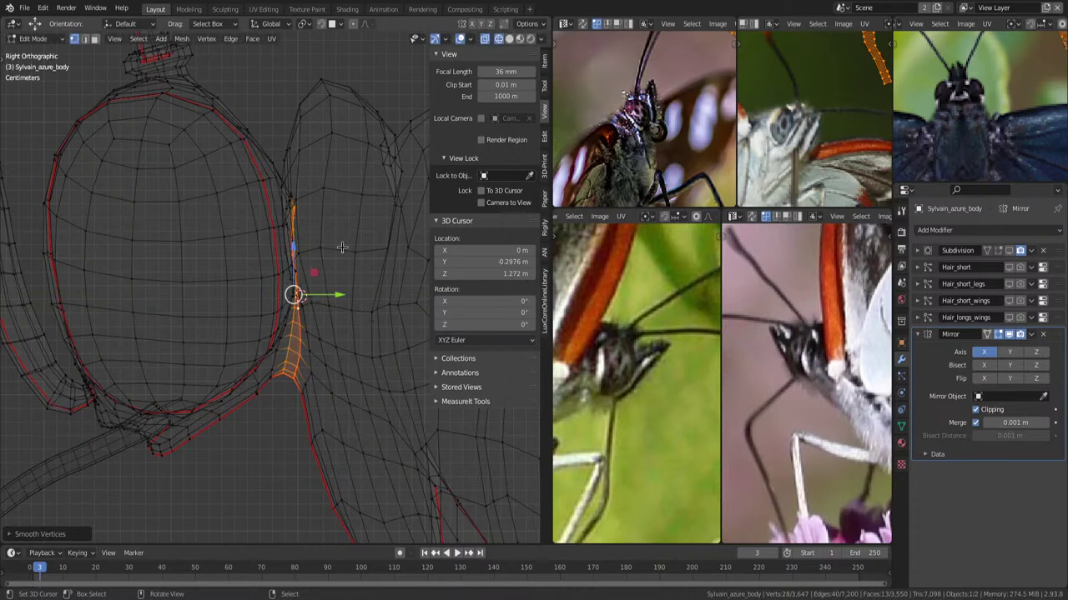
pyautogui.moveTo(342, 246); pyautogui.dragTo(336, 259, button='middle')
pyautogui.hotkey('shift', 'z')
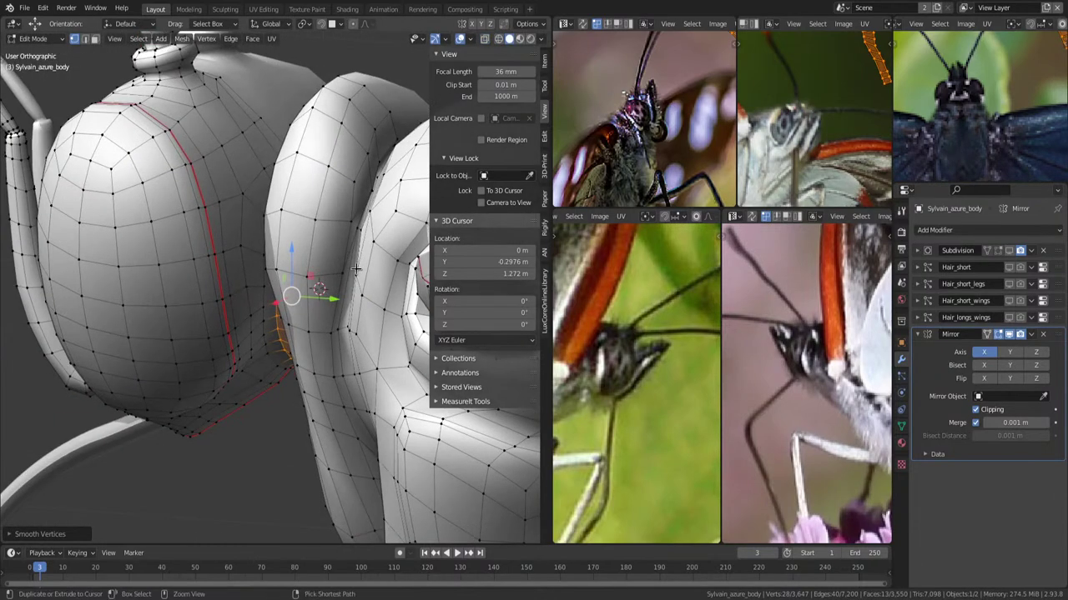
# Grow the selection ring by ring along the back of the head and smooth its vertices twice.
pyautogui.press('ctrl+KP_Add')
pyautogui.press('q')
pyautogui.click(356, 269)
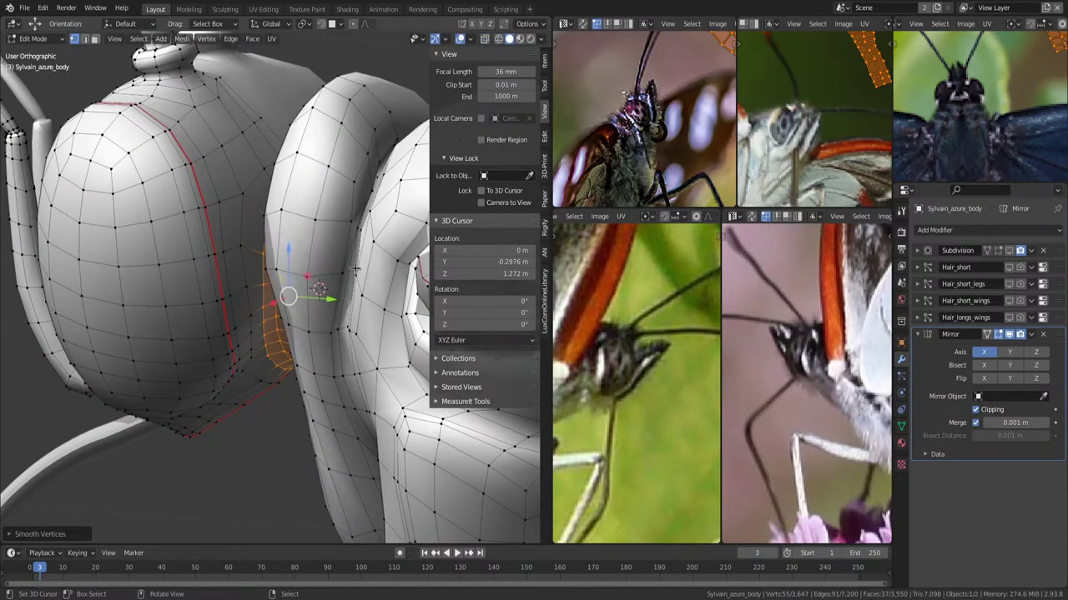
pyautogui.press('ctrl+KP_Add')
pyautogui.press('q')
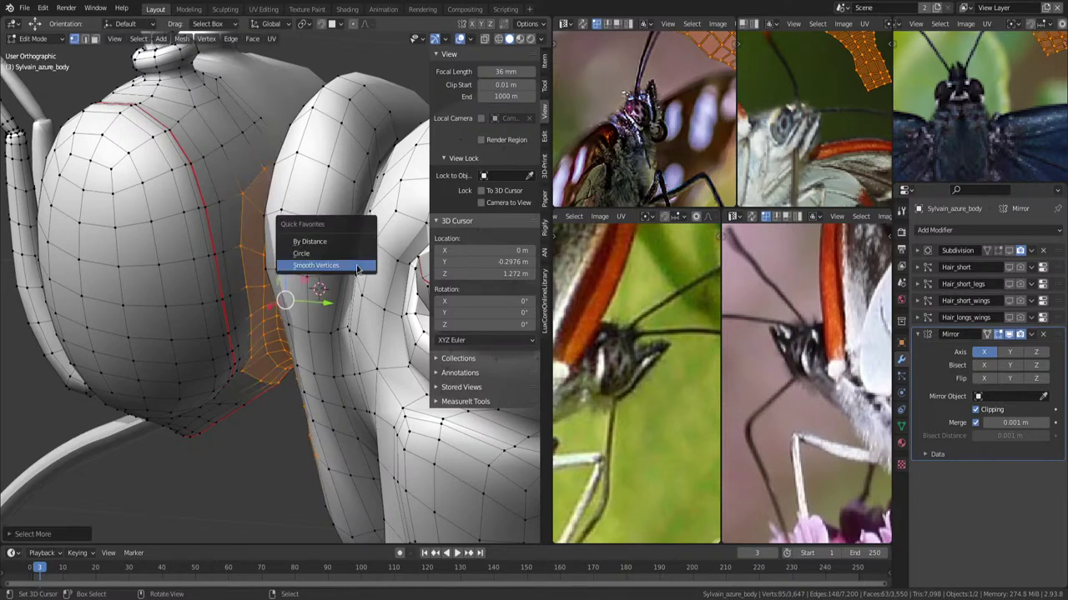
pyautogui.moveTo(356, 268); pyautogui.dragTo(361, 353, button='middle')
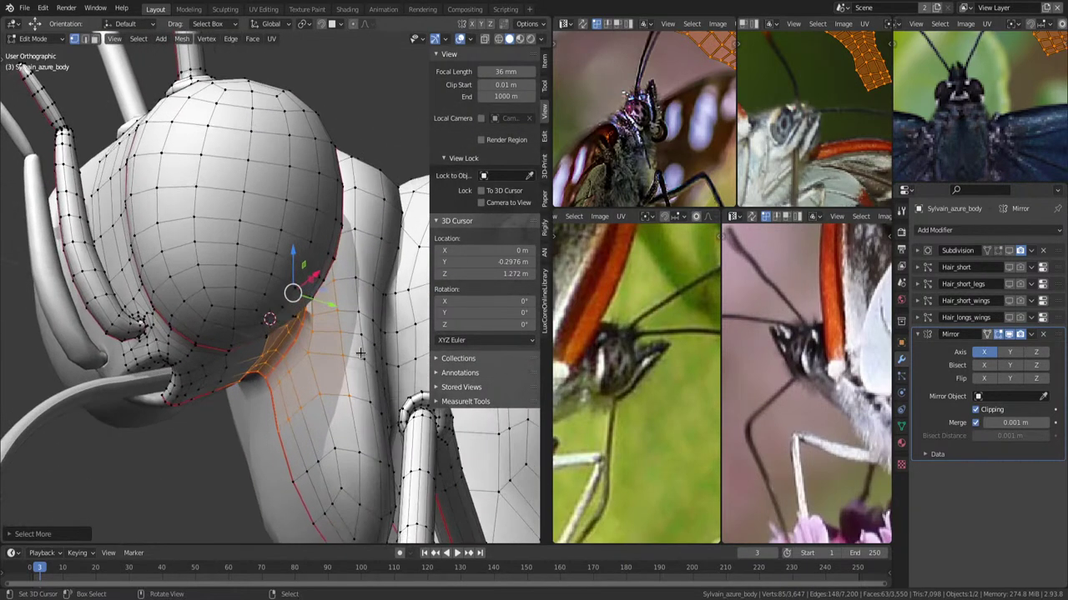
pyautogui.hotkey('ctrl', 'z')
pyautogui.moveTo(313, 398)
pyautogui.mouseDown(button='middle')
pyautogui.moveTo(357, 364)
pyautogui.moveTo(343, 315)
pyautogui.moveTo(275, 332)
pyautogui.moveTo(267, 279)
pyautogui.moveTo(291, 275)
pyautogui.mouseUp(button='middle')
pyautogui.press('q')
pyautogui.click(357, 364)
pyautogui.scroll(5, 342, 315)
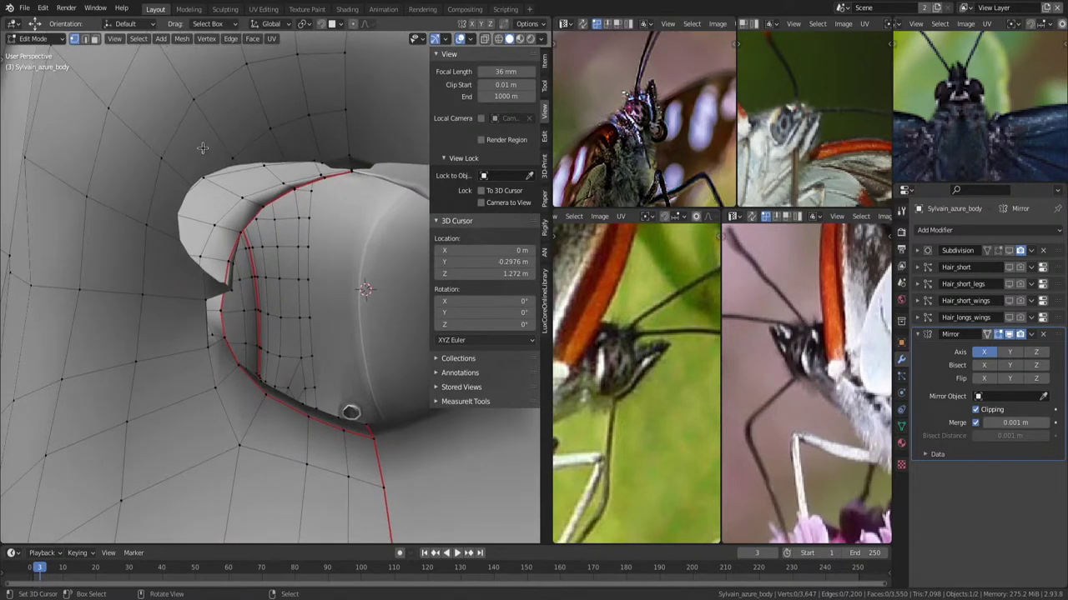
# Move the selected socket vertex along Y with proportional editing enabled.
pyautogui.moveTo(221, 203); pyautogui.dragTo(239, 193, button='middle')
pyautogui.press('g')
pyautogui.press('y')
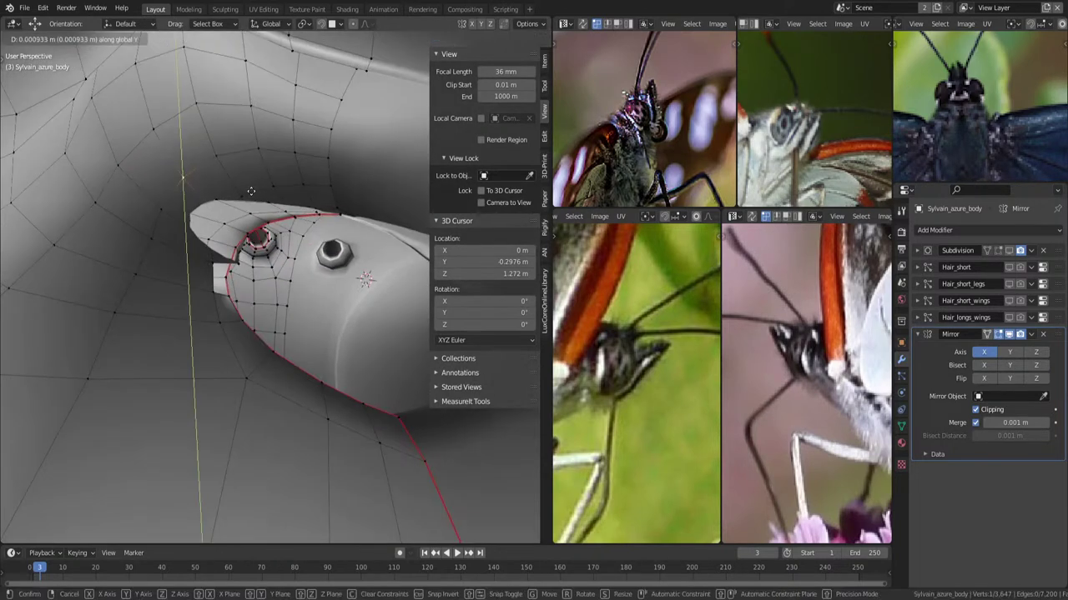
pyautogui.press('o')
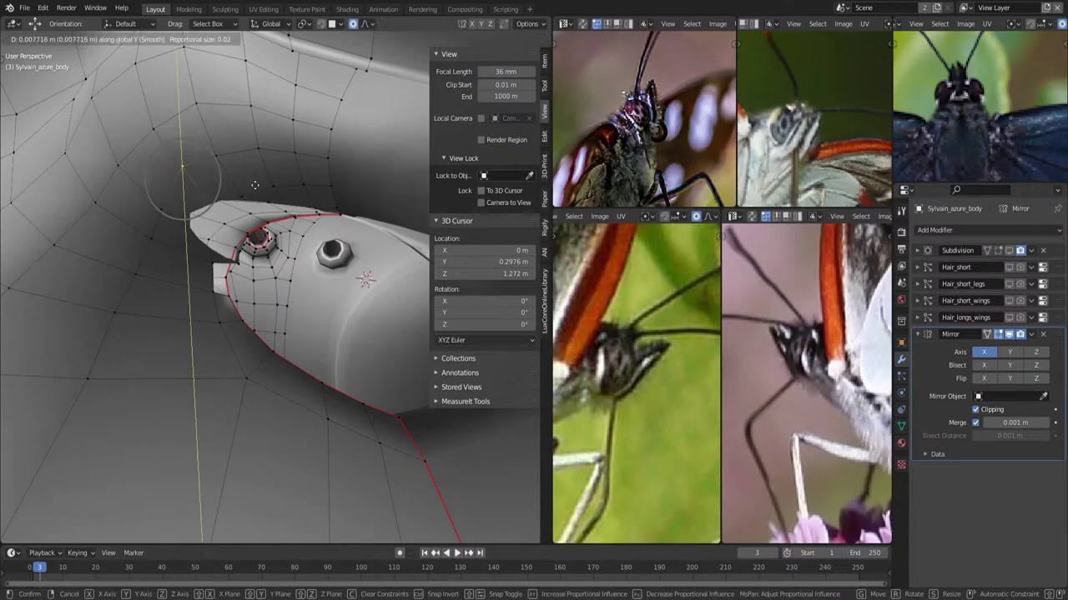
pyautogui.scroll(-2, 259, 187)
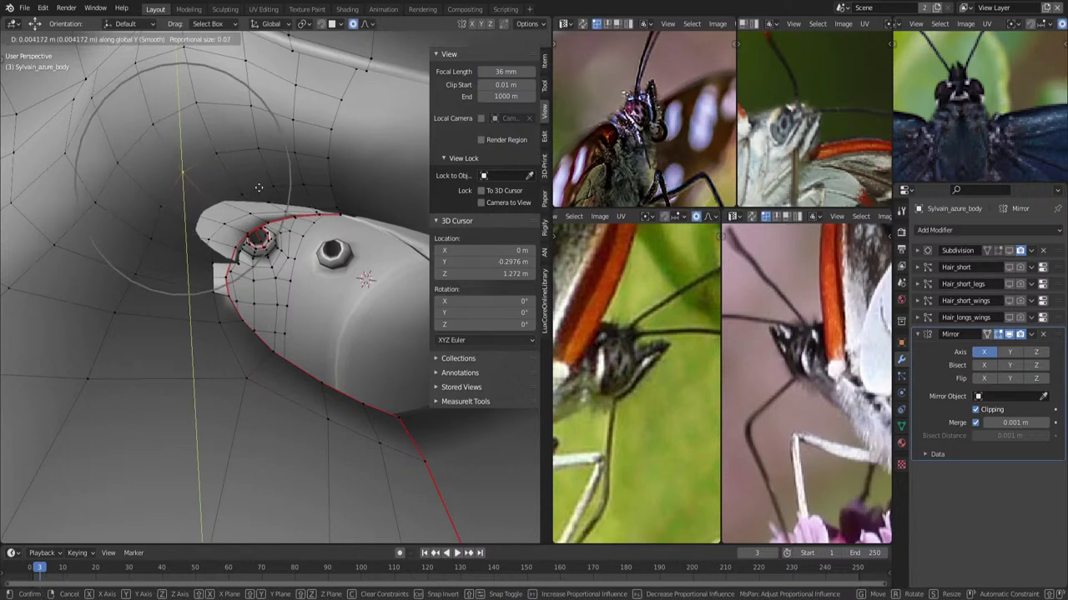
pyautogui.click(258, 186)
# Push the socket rim vertices along Y with a wider proportional falloff.
pyautogui.moveTo(259, 187); pyautogui.dragTo(273, 204, button='middle')
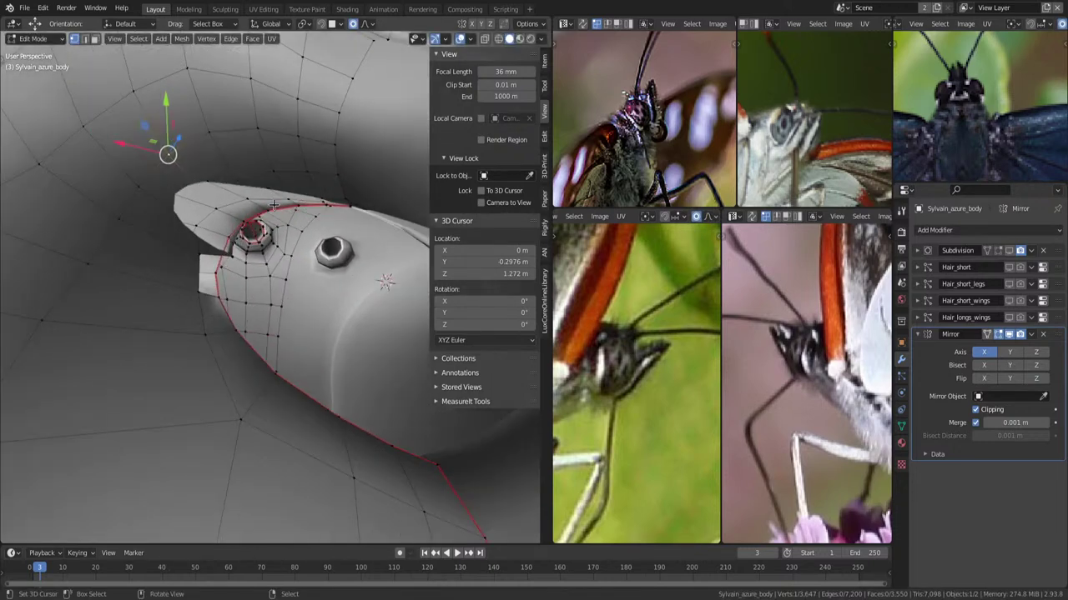
pyautogui.moveTo(203, 223); pyautogui.dragTo(319, 212, button='middle')
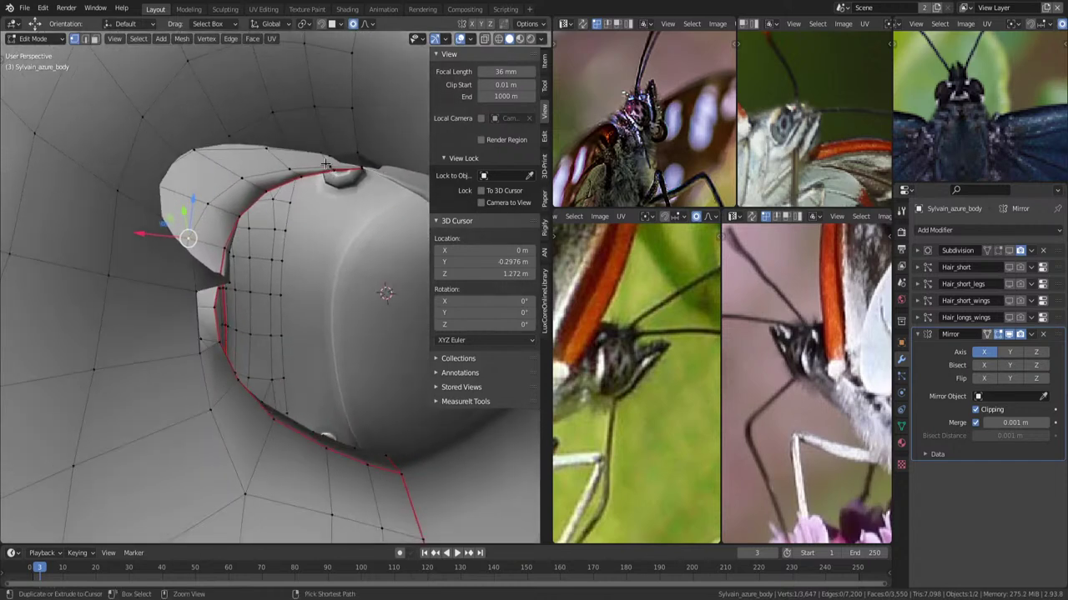
pyautogui.moveTo(325, 162); pyautogui.dragTo(290, 225, button='middle')
pyautogui.press('g')
pyautogui.press('y')
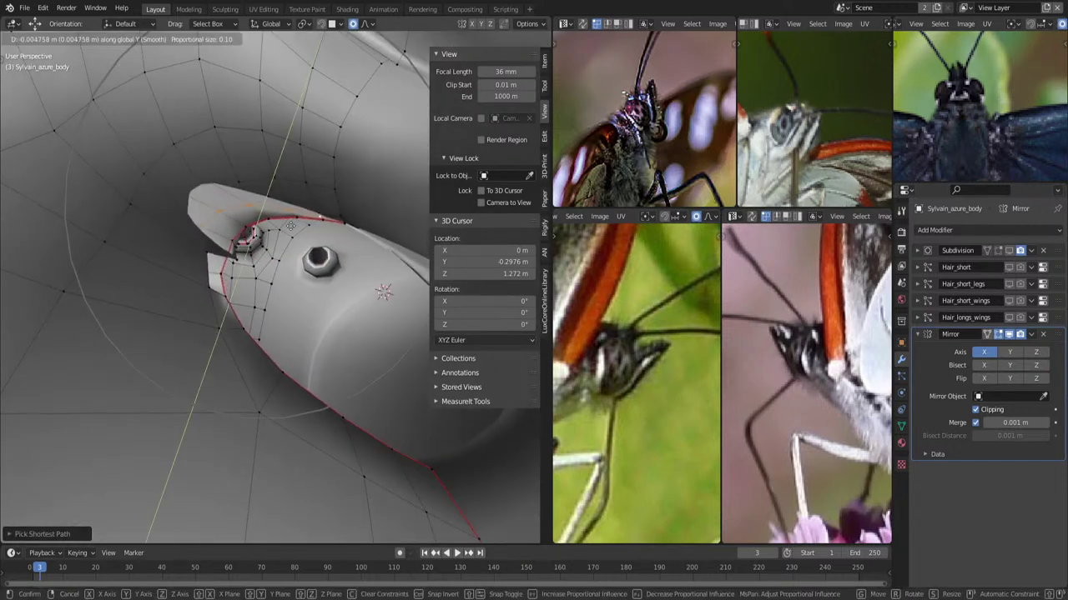
pyautogui.scroll(4, 287, 229)
pyautogui.scroll(5, 280, 238)
pyautogui.scroll(4, 273, 245)
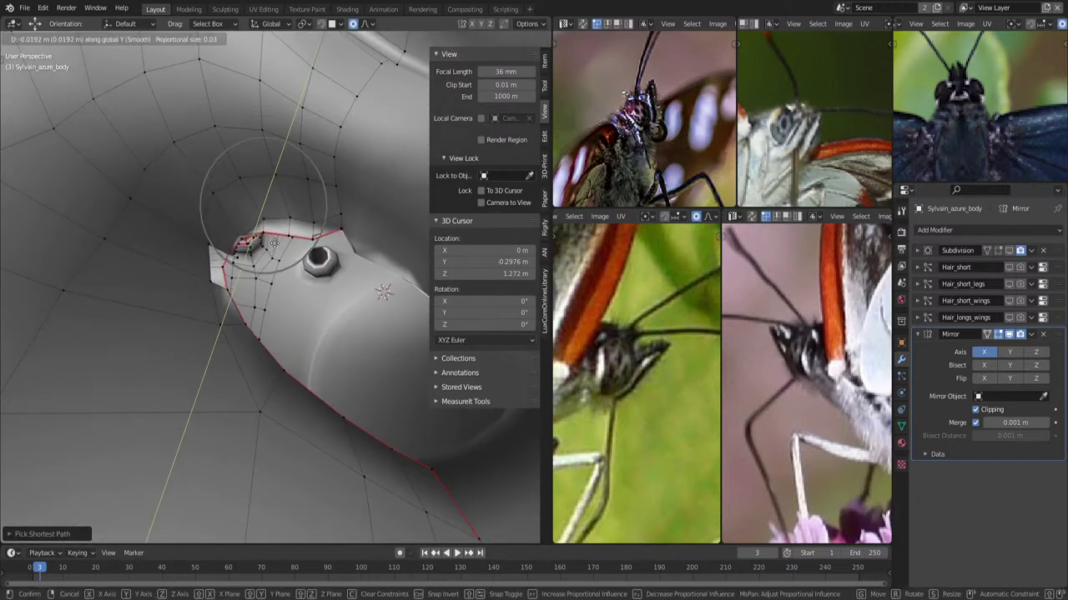
pyautogui.click(273, 242)
pyautogui.moveTo(274, 242); pyautogui.dragTo(318, 176, button='middle')
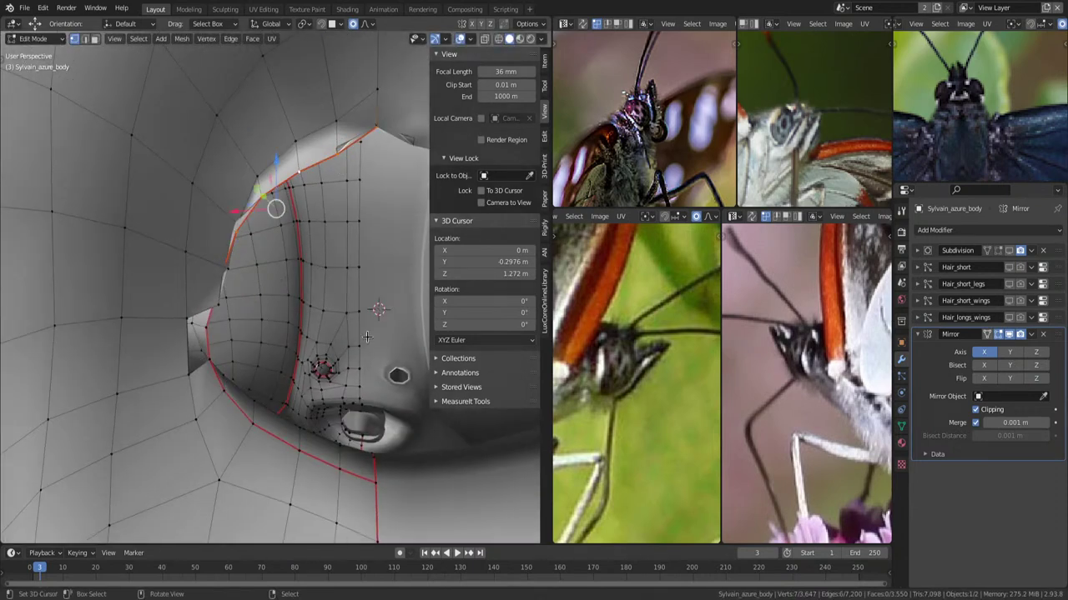
# Select the socket rim loop, grow it, and apply Smooth Vertices.
pyautogui.keyDown('alt'); pyautogui.click(356, 478); pyautogui.keyUp('alt')
pyautogui.hotkey('alt', 'z')
pyautogui.moveTo(356, 477); pyautogui.dragTo(316, 341, button='middle')
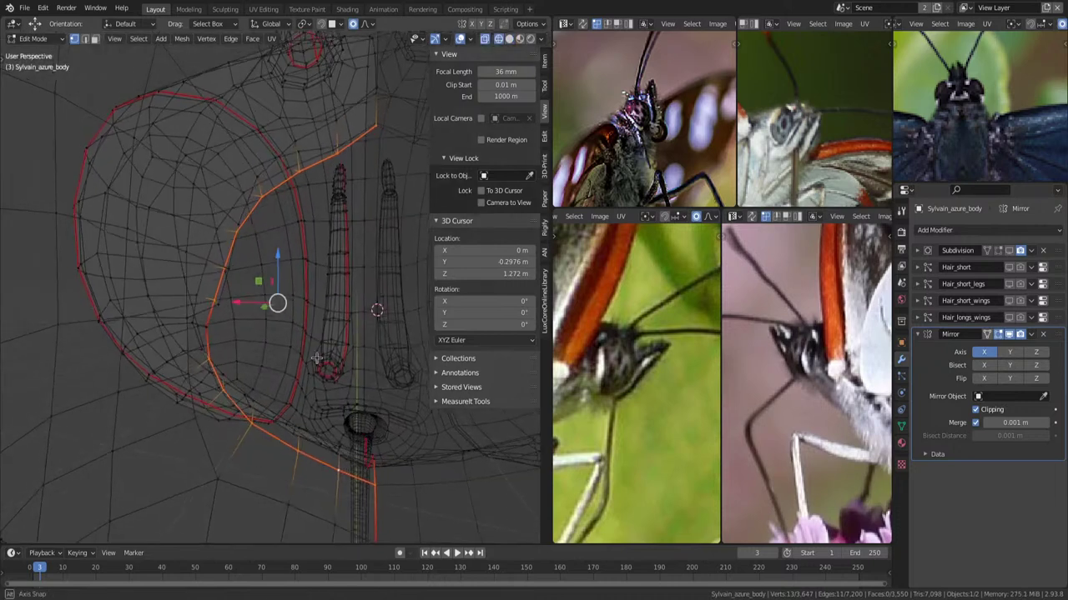
pyautogui.hotkey('alt', 'z')
pyautogui.press('ctrl+KP_Add')
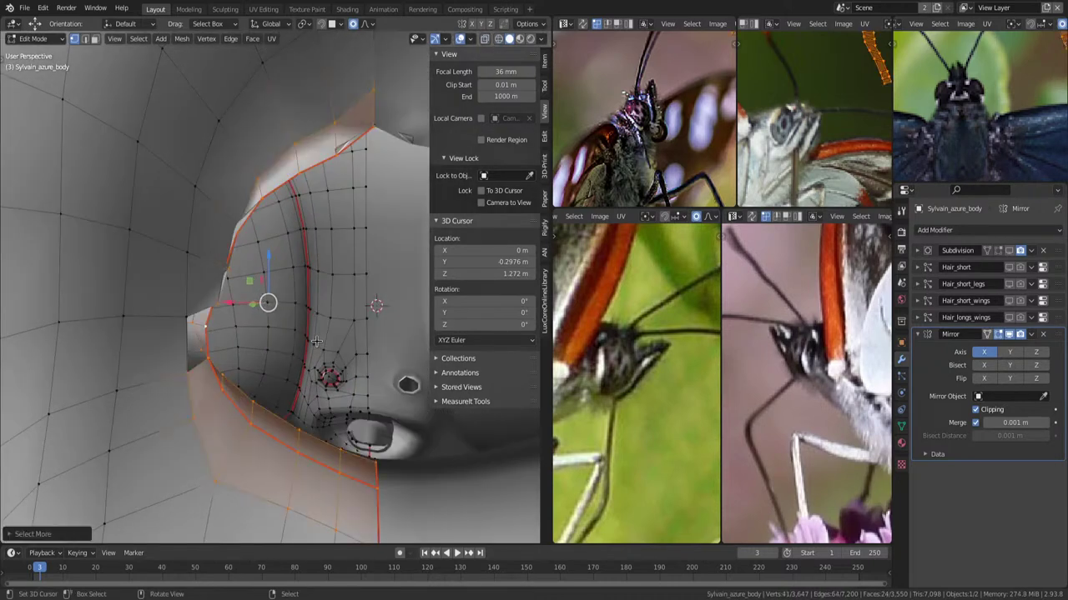
pyautogui.press('q')
pyautogui.click(321, 335)
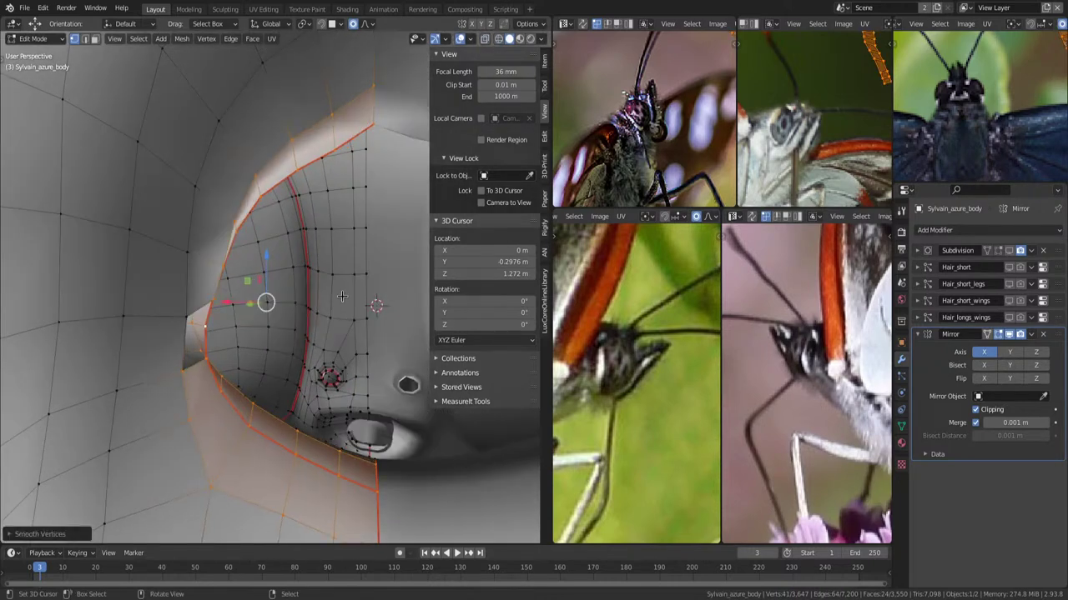
pyautogui.moveTo(342, 296)
pyautogui.mouseDown(button='middle')
pyautogui.moveTo(369, 286)
pyautogui.moveTo(247, 279)
pyautogui.mouseUp(button='middle')
# Select a shortest vertex path beside the socket and edge-slide it.
pyautogui.keyDown('ctrl'); pyautogui.click(205, 303); pyautogui.keyUp('ctrl')
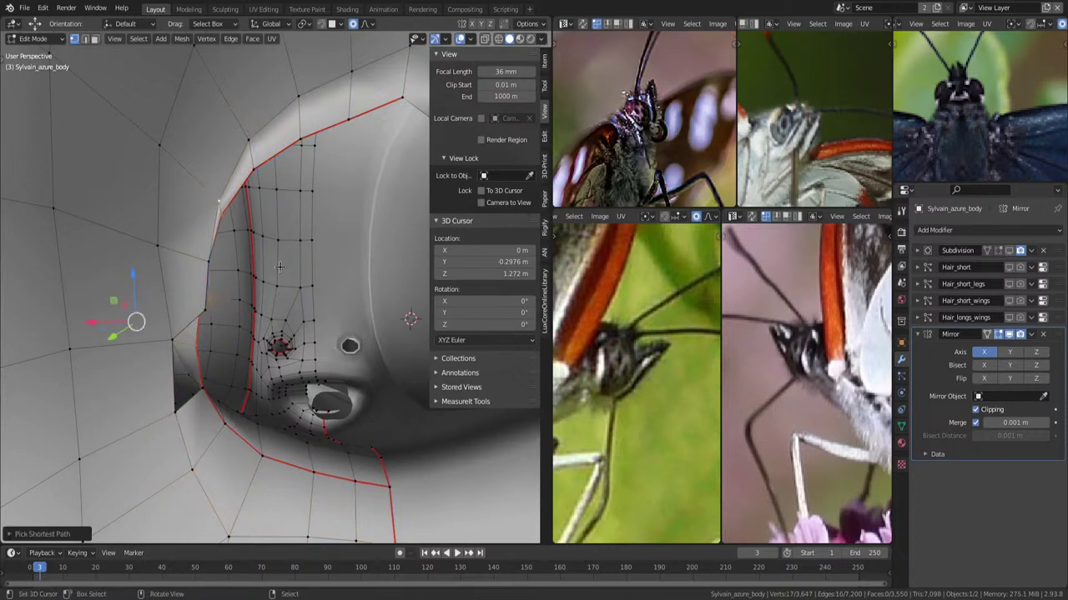
pyautogui.keyDown('ctrl'); pyautogui.click(211, 307); pyautogui.keyUp('ctrl')
pyautogui.keyDown('ctrl'); pyautogui.click(209, 195); pyautogui.keyUp('ctrl')
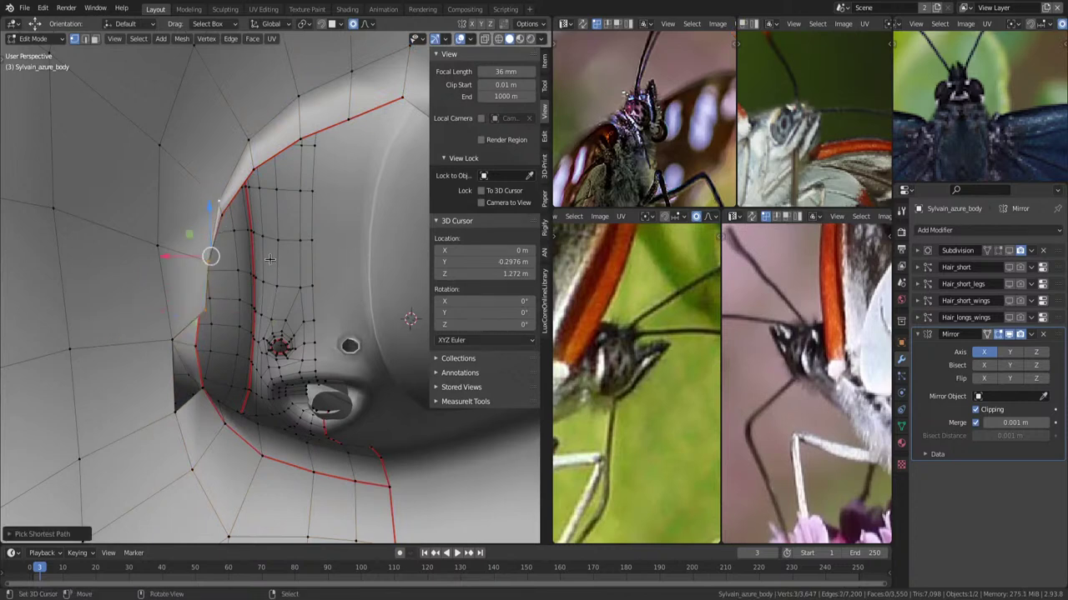
pyautogui.press('g')
pyautogui.press('g')
pyautogui.click(260, 268)
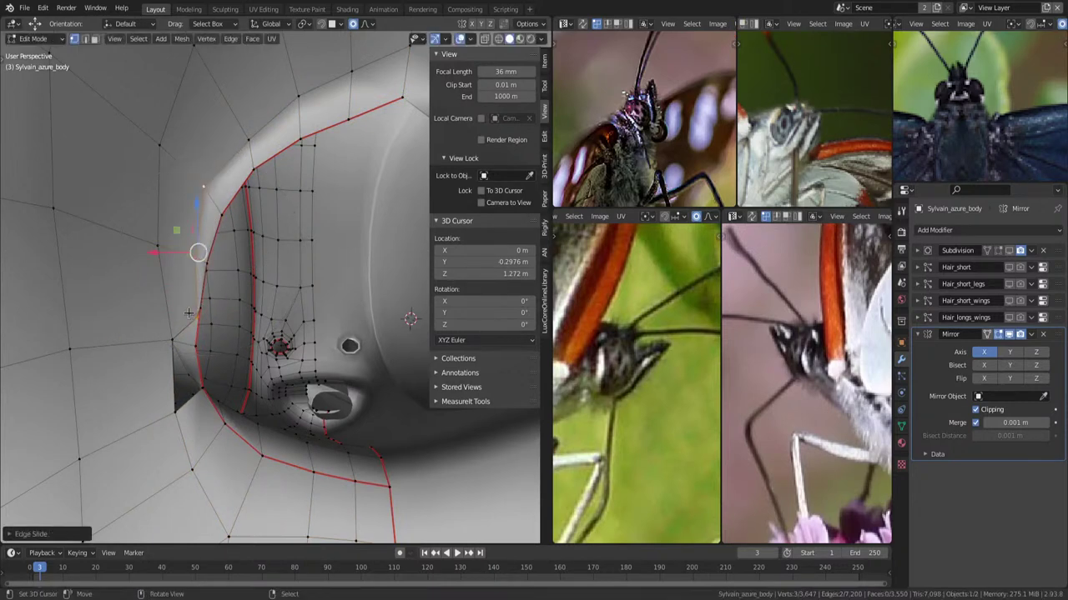
# Reshape the cheek below the socket by moving a cheek vertex.
pyautogui.click(165, 334)
pyautogui.press('g')
pyautogui.click(165, 336)
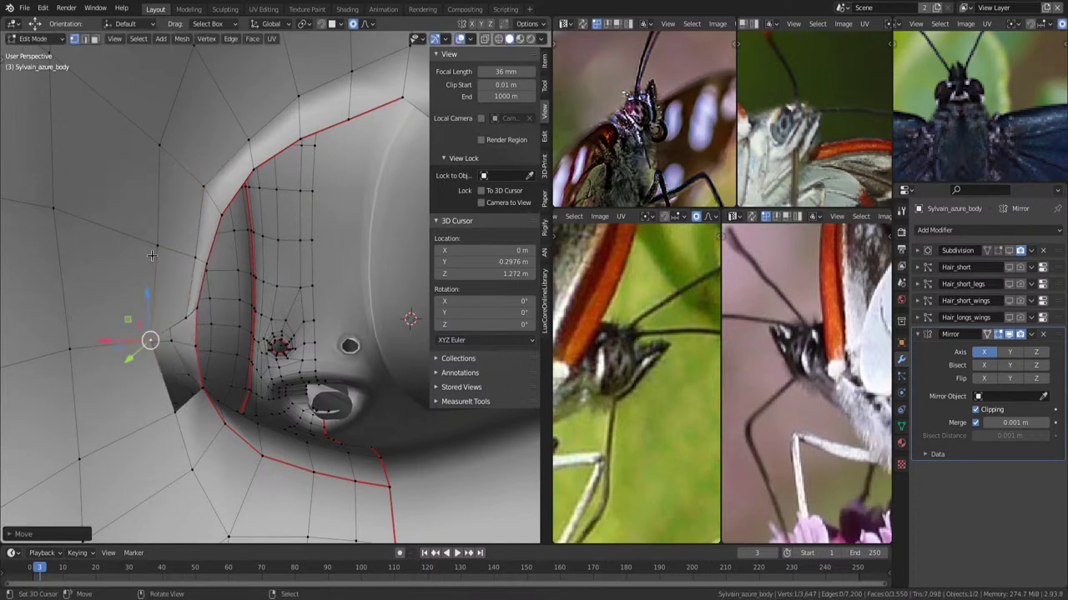
pyautogui.moveTo(171, 346)
pyautogui.mouseDown()
pyautogui.moveTo(172, 405)
pyautogui.moveTo(232, 351)
pyautogui.mouseUp()
pyautogui.moveTo(232, 351)
pyautogui.mouseDown(button='middle')
pyautogui.moveTo(252, 332)
pyautogui.moveTo(230, 321)
pyautogui.moveTo(263, 288)
pyautogui.moveTo(302, 314)
pyautogui.mouseUp(button='middle')
# Cut a new edge loop beside the red seam, centred, then deselect all.
pyautogui.hotkey('ctrl', 'r')
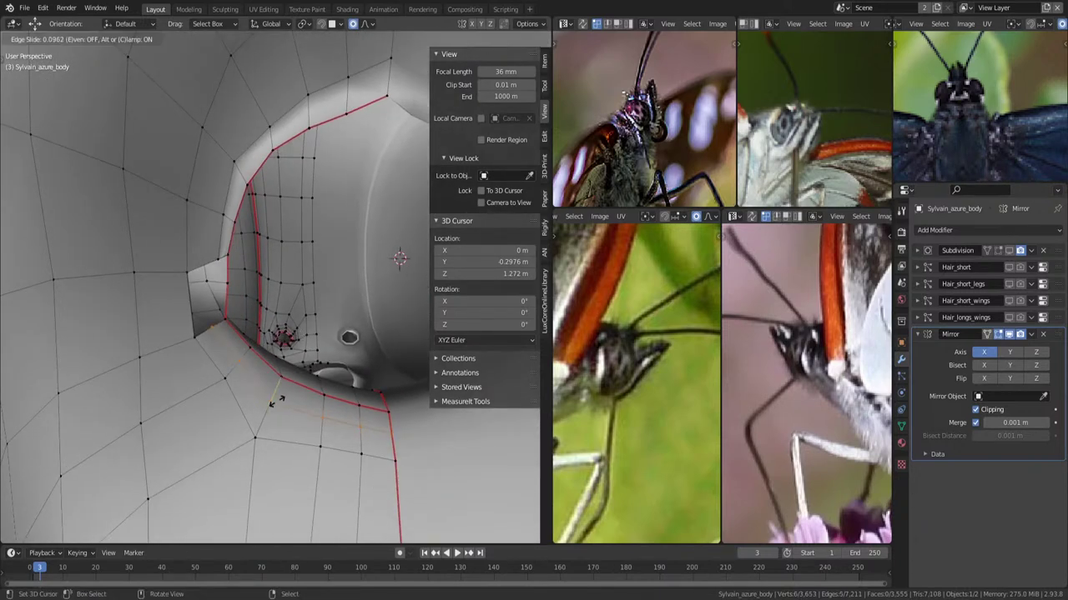
pyautogui.click(273, 403)
pyautogui.rightClick(284, 394)
pyautogui.moveTo(284, 393)
pyautogui.mouseDown(button='middle')
pyautogui.moveTo(277, 286)
pyautogui.moveTo(200, 350)
pyautogui.moveTo(332, 309)
pyautogui.moveTo(266, 256)
pyautogui.moveTo(241, 213)
pyautogui.mouseUp(button='middle')
pyautogui.hotkey('alt', 'a')
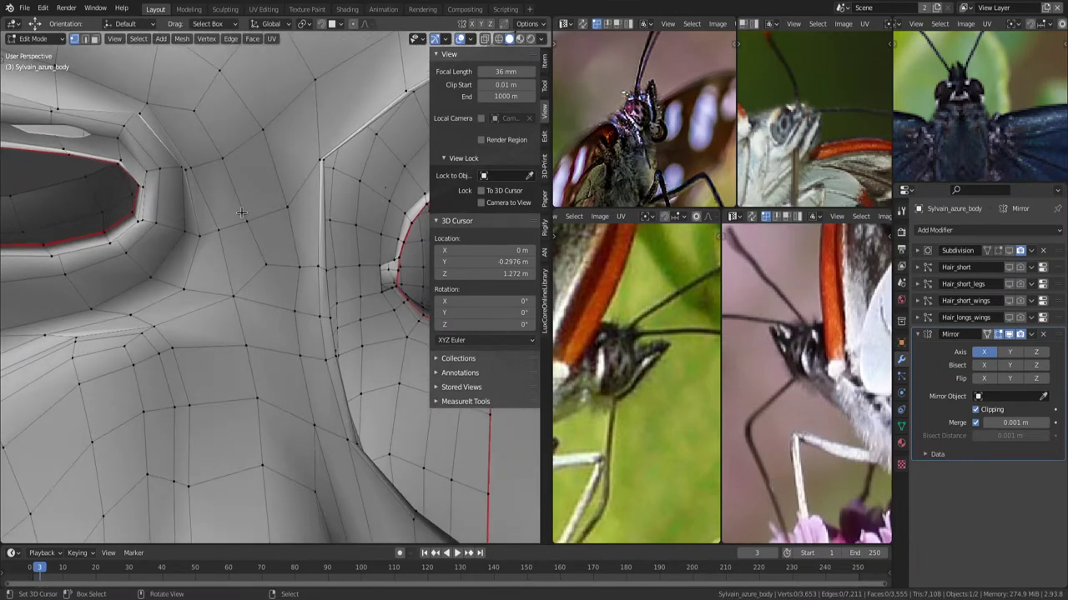
# Cut another edge loop across the head.
pyautogui.scroll(-4, 201, 126)
pyautogui.moveTo(262, 166)
pyautogui.mouseDown(button='middle')
pyautogui.moveTo(288, 264)
pyautogui.moveTo(369, 269)
pyautogui.moveTo(308, 302)
pyautogui.moveTo(318, 246)
pyautogui.moveTo(322, 261)
pyautogui.mouseUp(button='middle')
pyautogui.scroll(3, 369, 270)
pyautogui.click(309, 302)
pyautogui.click(309, 302)
# Circle-select the new ring in see-through view and push it along normals with Alt+S.
pyautogui.scroll(-4, 309, 302)
pyautogui.scroll(2, 318, 246)
pyautogui.hotkey('shift', 'z')
pyautogui.press('c')
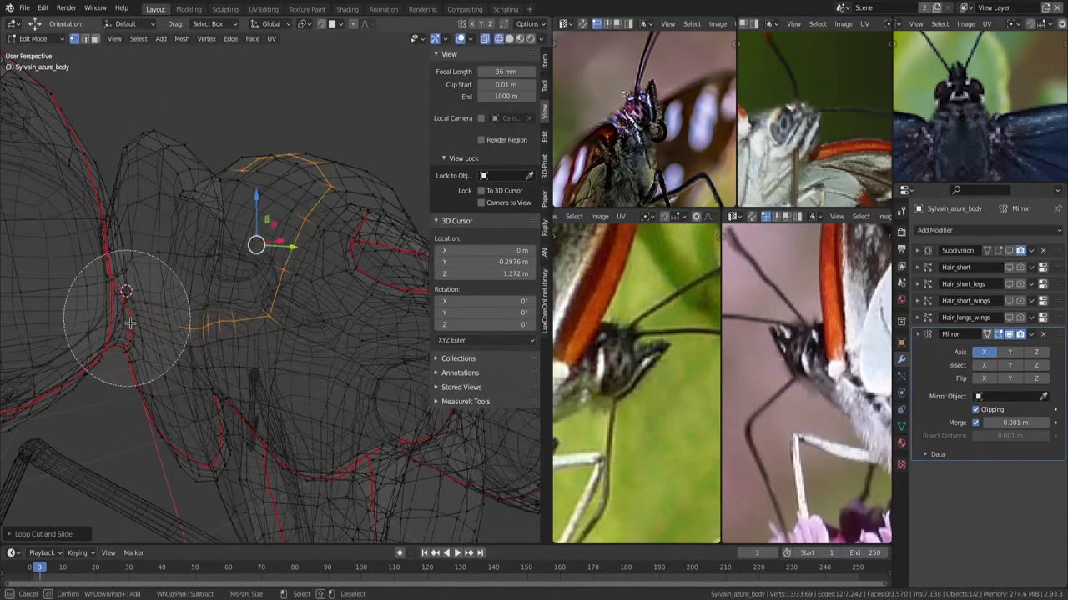
pyautogui.press('Escape')
pyautogui.hotkey('shift', 'z')
pyautogui.moveTo(221, 331); pyautogui.dragTo(330, 282, button='middle')
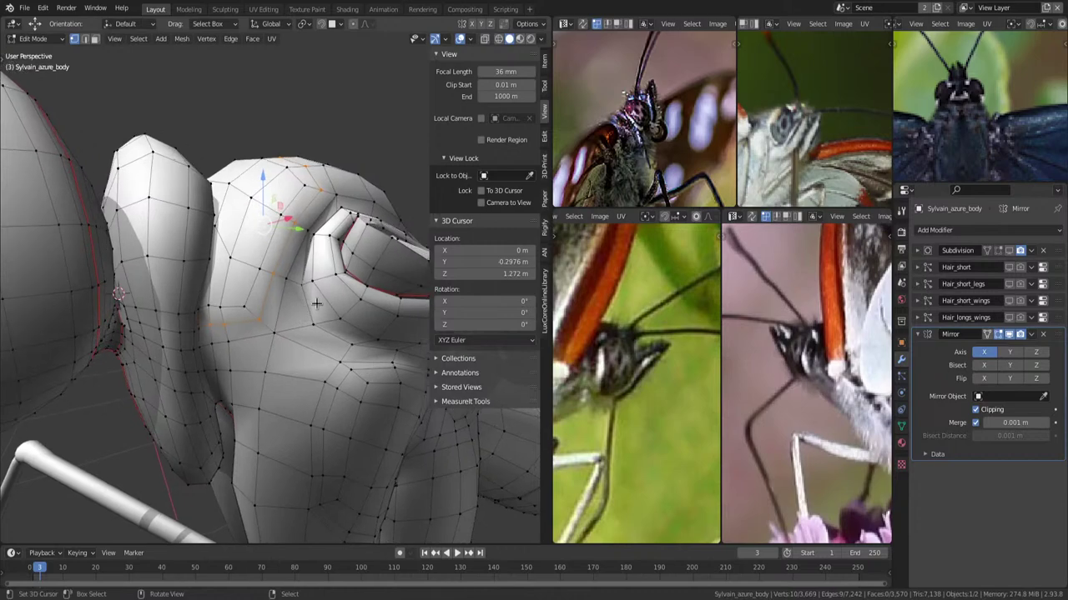
pyautogui.hotkey('alt', 's')
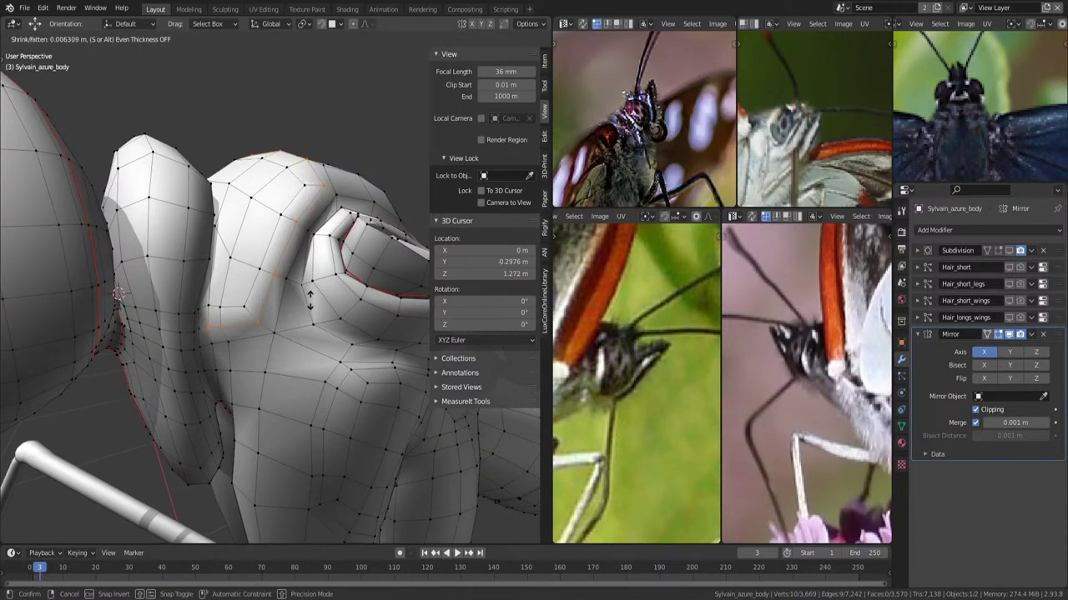
pyautogui.click(316, 296)
pyautogui.moveTo(316, 296)
pyautogui.mouseDown(button='middle')
pyautogui.moveTo(255, 276)
pyautogui.moveTo(290, 313)
pyautogui.moveTo(247, 381)
pyautogui.mouseUp(button='middle')
pyautogui.scroll(3, 193, 332)
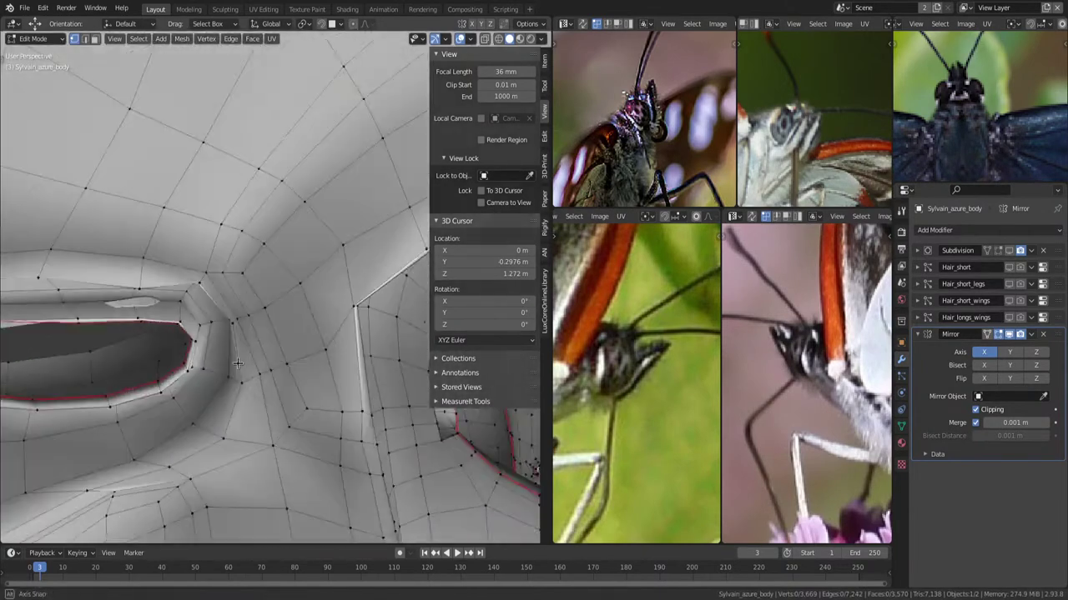
# Grid Fill the open hole with a span of 2.
pyautogui.moveTo(193, 331); pyautogui.dragTo(286, 364, button='middle')
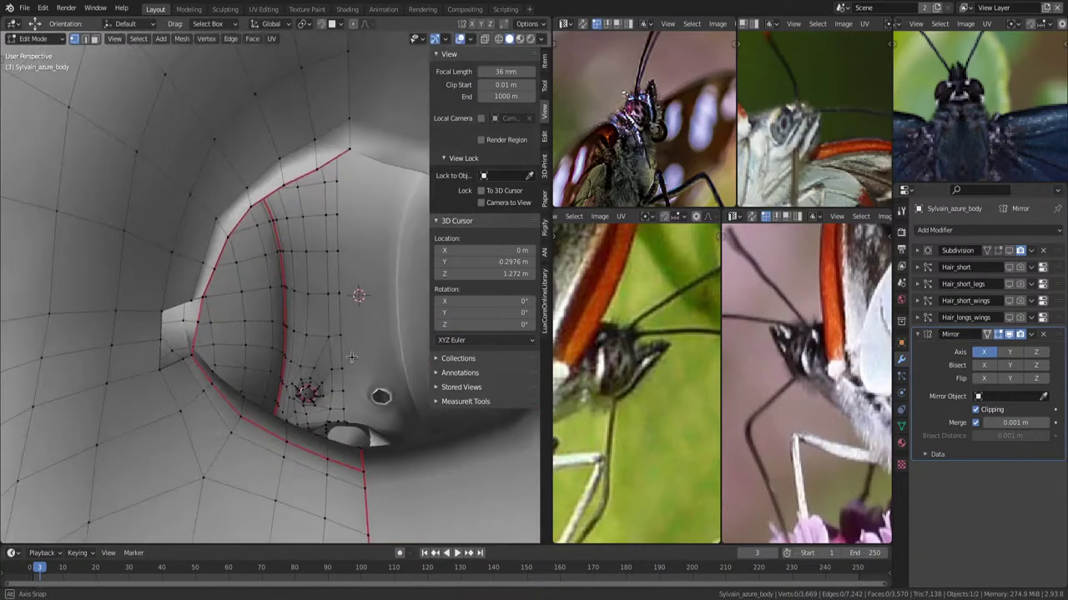
pyautogui.hotkey('ctrl', 'f')
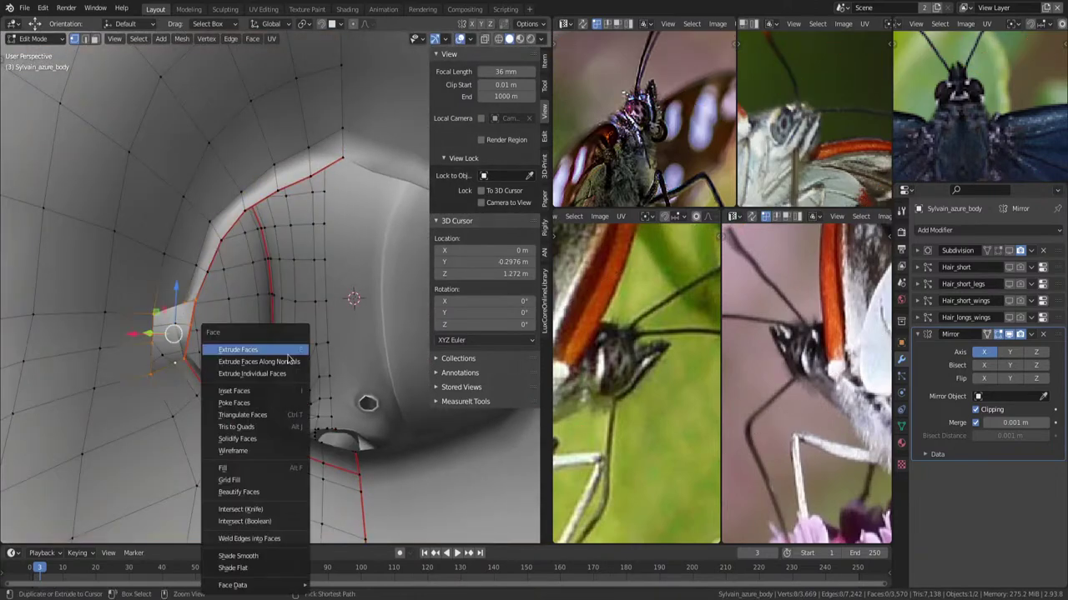
pyautogui.click(257, 469)
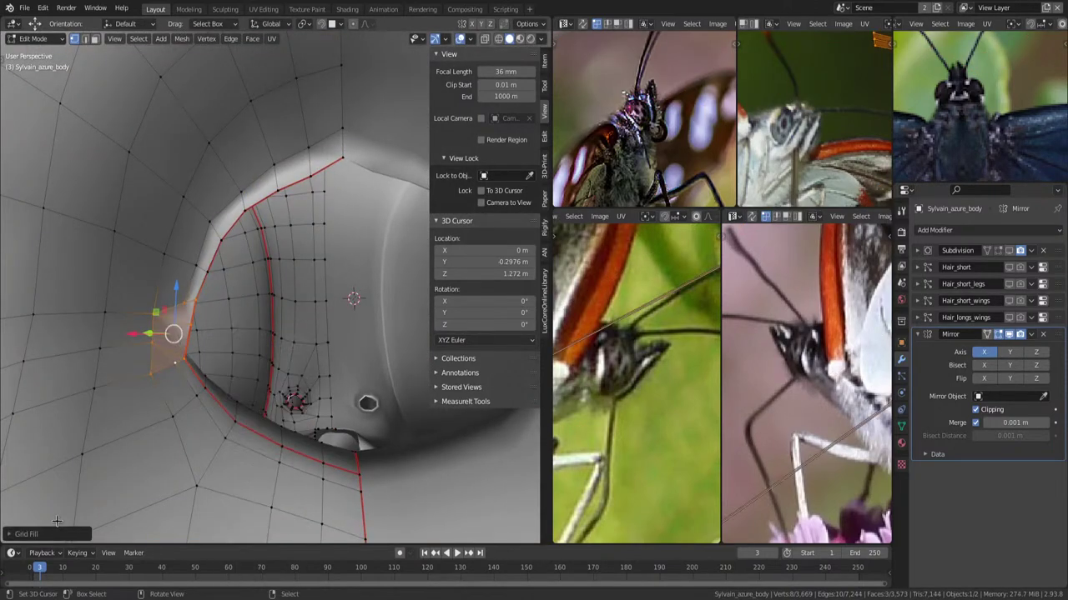
pyautogui.click(25, 533)
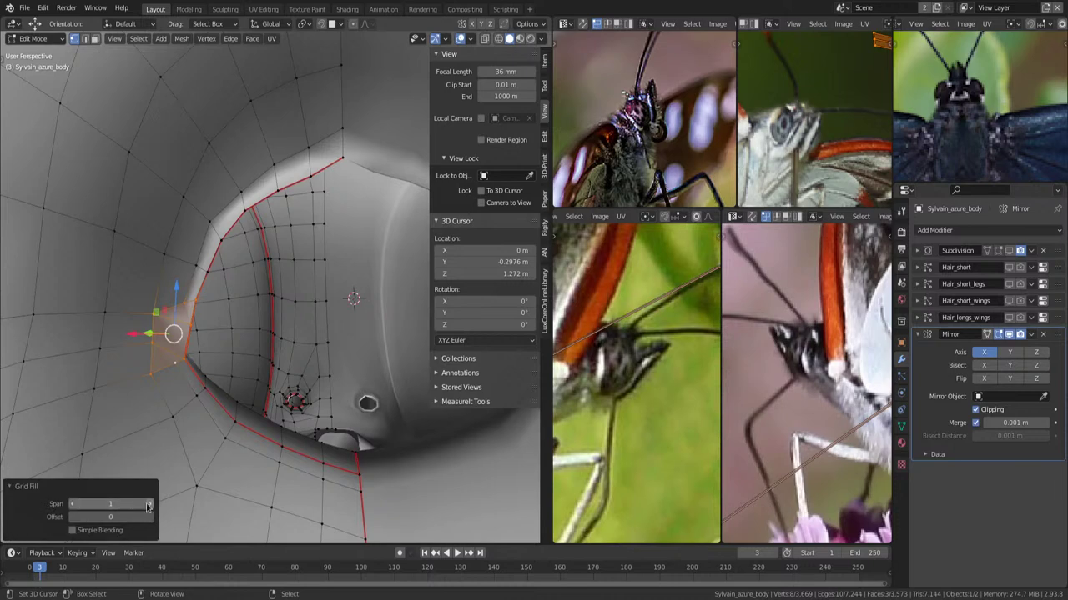
pyautogui.click(148, 505)
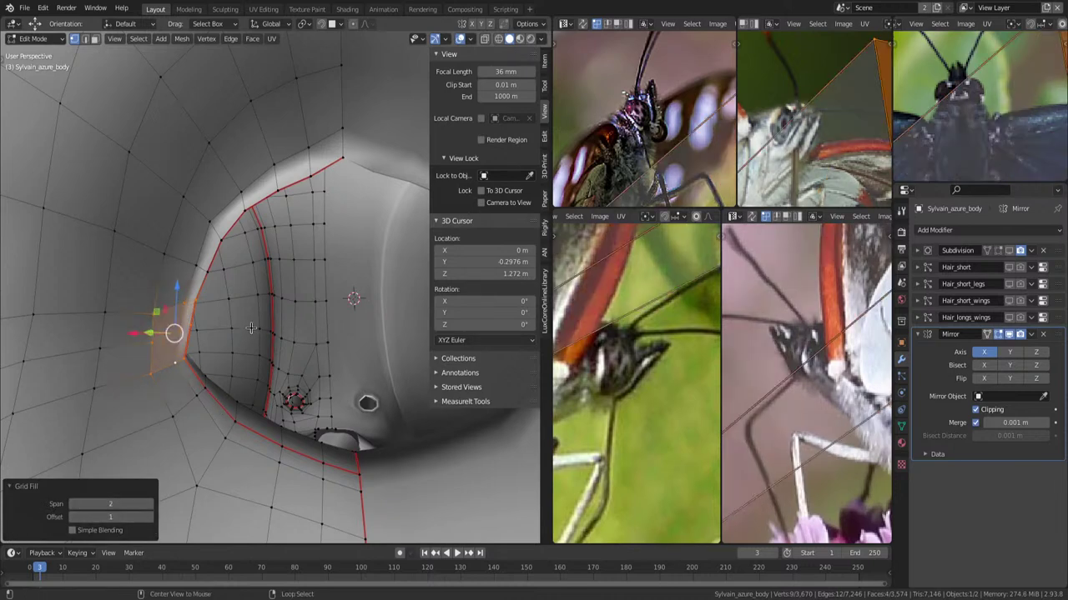
pyautogui.moveTo(152, 528)
pyautogui.mouseDown(button='middle')
pyautogui.moveTo(317, 260)
pyautogui.moveTo(256, 330)
pyautogui.mouseUp(button='middle')
# Select the face band around the eye hole, grow it, and apply Smooth Vertices.
pyautogui.hotkey('alt', 'a')
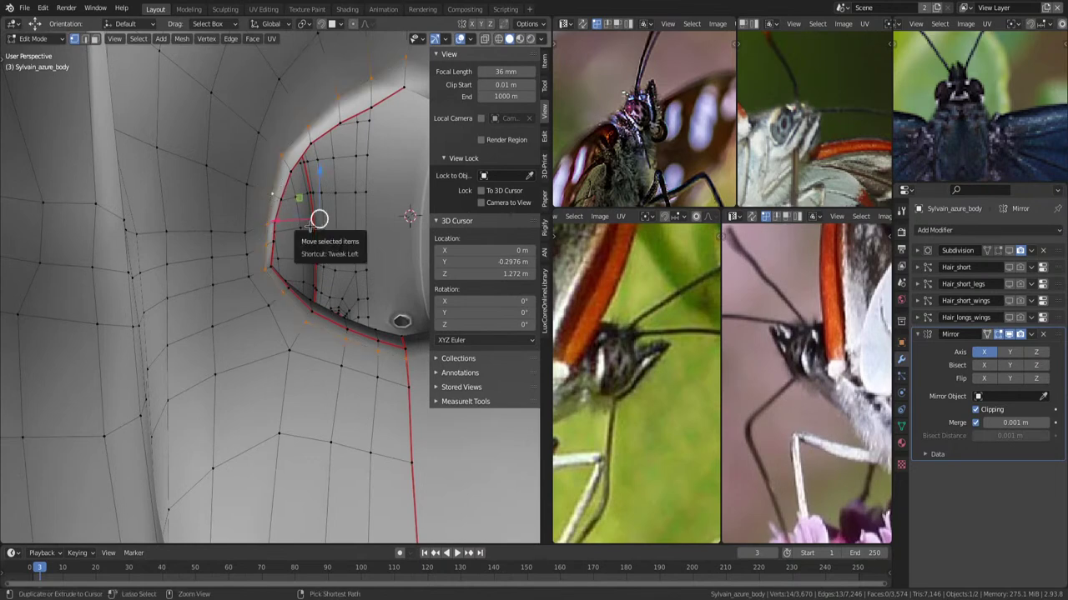
pyautogui.keyDown('alt'); pyautogui.click(317, 220); pyautogui.keyUp('alt')
pyautogui.press('ctrl+KP_Add')
pyautogui.press('q')
pyautogui.click(311, 229)
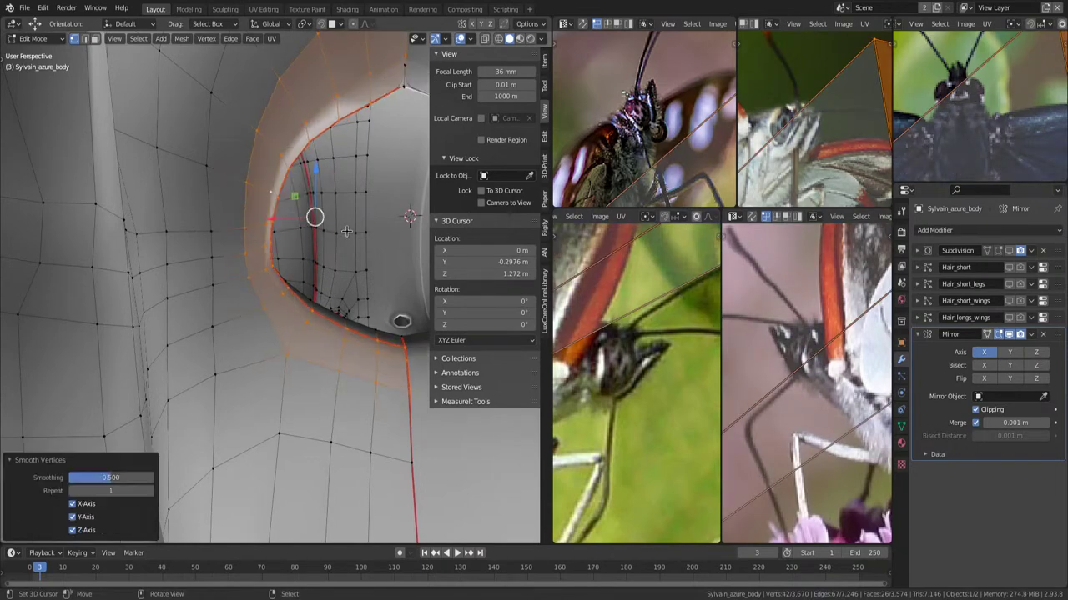
pyautogui.moveTo(345, 231)
pyautogui.mouseDown(button='middle')
pyautogui.moveTo(341, 199)
pyautogui.moveTo(253, 265)
pyautogui.mouseUp(button='middle')
pyautogui.hotkey('alt', 'z')
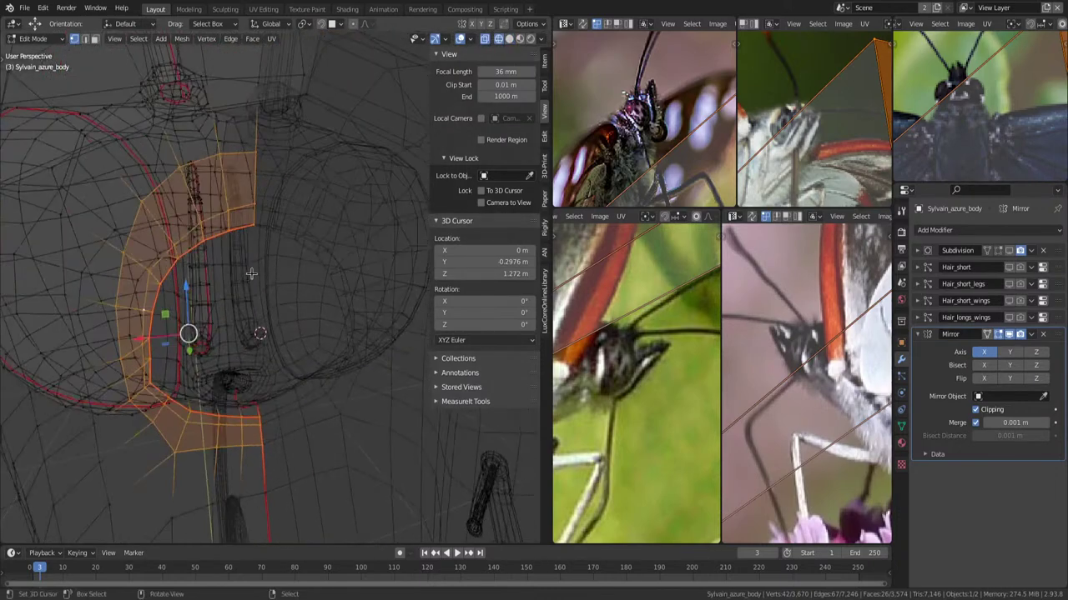
pyautogui.scroll(4, 253, 264)
pyautogui.hotkey('alt', 'z')
pyautogui.moveTo(350, 328)
pyautogui.mouseDown(button='middle')
pyautogui.moveTo(338, 339)
pyautogui.moveTo(336, 297)
pyautogui.moveTo(281, 243)
pyautogui.moveTo(267, 243)
pyautogui.mouseUp(button='middle')
pyautogui.hotkey('alt', 'z')
pyautogui.scroll(-3, 309, 269)
pyautogui.press('KP_Divide')
pyautogui.press('KP_Divide')
pyautogui.moveTo(344, 297)
pyautogui.mouseDown(button='middle')
pyautogui.moveTo(309, 236)
pyautogui.moveTo(285, 267)
pyautogui.mouseUp(button='middle')
# Grow the eye-hole selection once more and apply Smooth Vertices.
pyautogui.hotkey('alt', 'z')
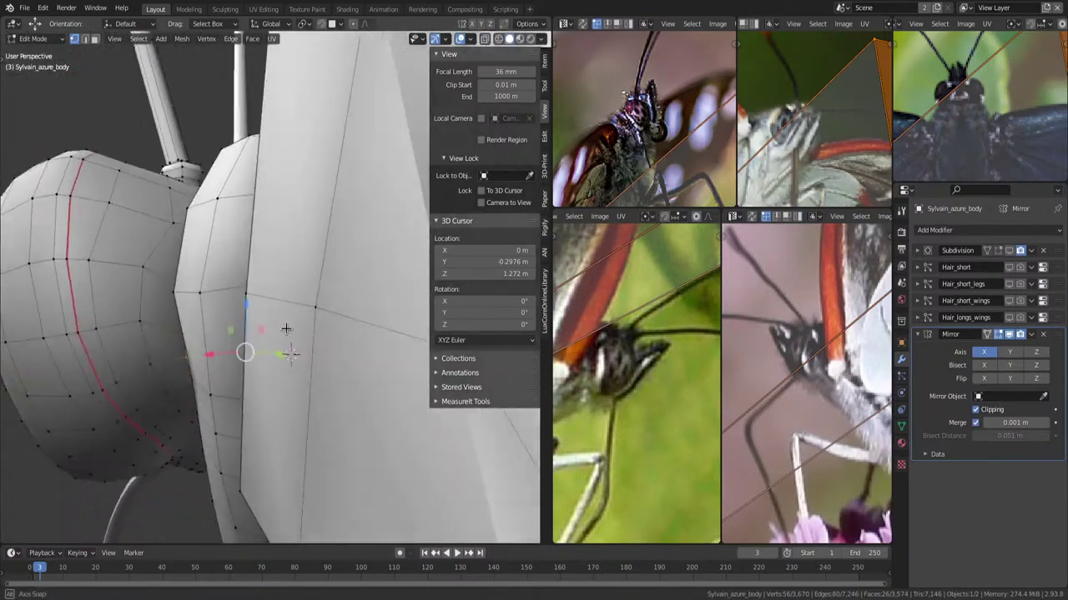
pyautogui.hotkey('alt', 'z')
pyautogui.moveTo(287, 329)
pyautogui.mouseDown(button='middle')
pyautogui.moveTo(272, 328)
pyautogui.moveTo(291, 310)
pyautogui.moveTo(364, 310)
pyautogui.mouseUp(button='middle')
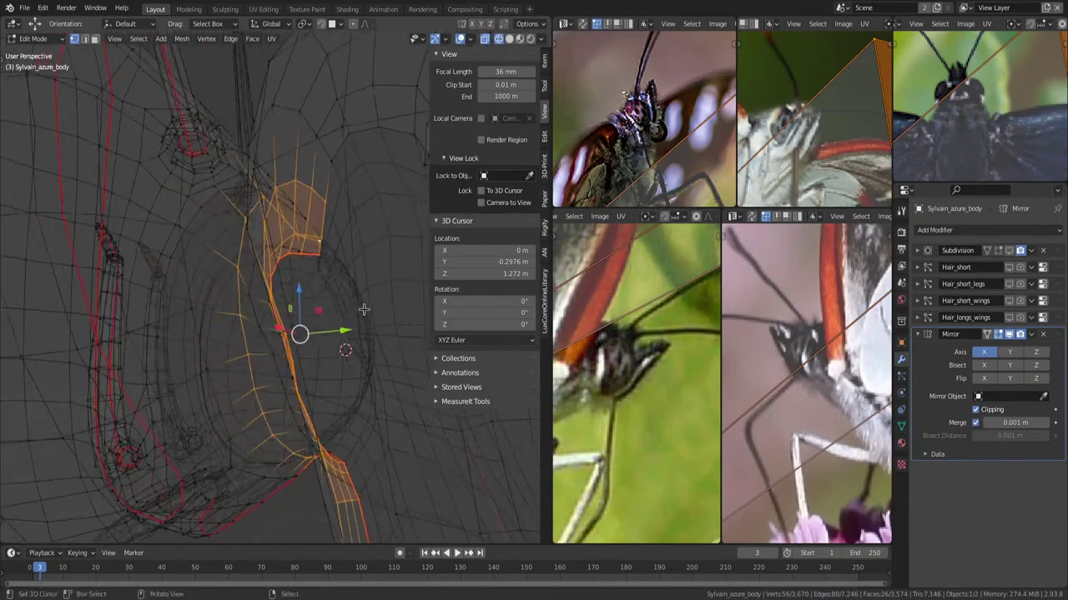
pyautogui.press('ctrl+KP_Add')
pyautogui.press('ctrl+KP_Add')
pyautogui.press('ctrl+KP_Add')
pyautogui.moveTo(286, 337)
pyautogui.mouseDown(button='middle')
pyautogui.moveTo(367, 279)
pyautogui.moveTo(314, 326)
pyautogui.moveTo(326, 312)
pyautogui.mouseUp(button='middle')
pyautogui.press('q')
pyautogui.click(353, 287)
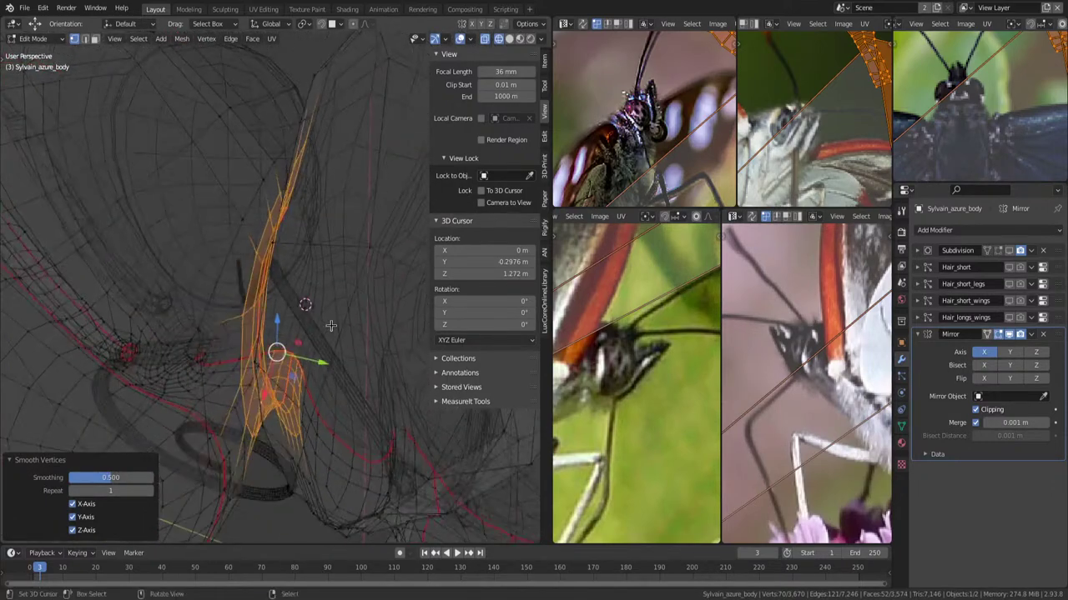
pyautogui.hotkey('alt', 'z')
# Select a vertex path on the head-thorax seam and shift it slightly.
pyautogui.moveTo(327, 312)
pyautogui.mouseDown(button='middle')
pyautogui.moveTo(306, 201)
pyautogui.moveTo(290, 214)
pyautogui.mouseUp(button='middle')
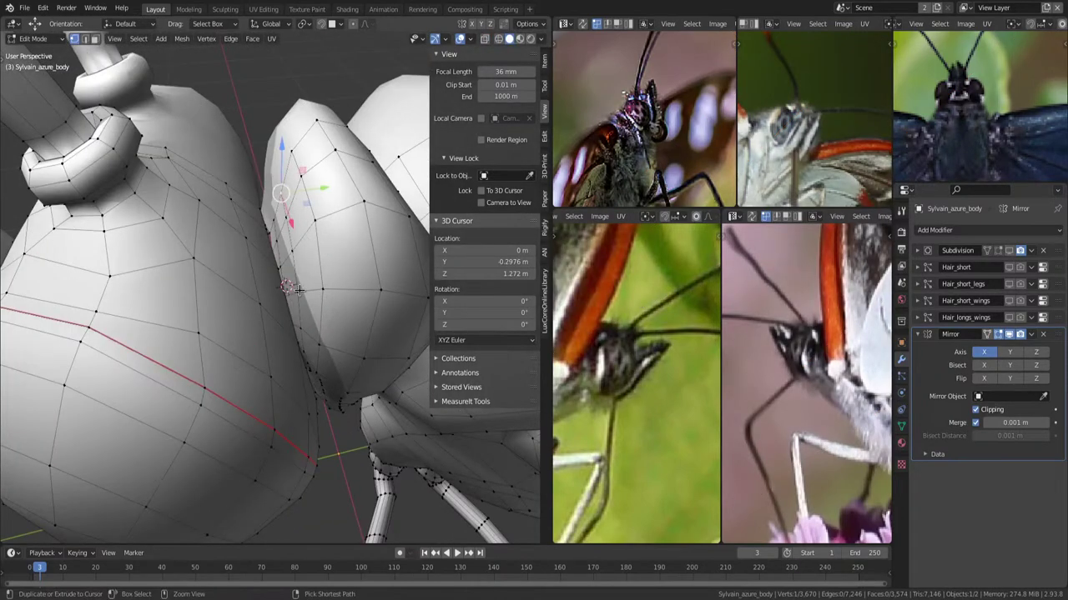
pyautogui.keyDown('ctrl'); pyautogui.click(337, 236); pyautogui.keyUp('ctrl')
pyautogui.moveTo(302, 294)
pyautogui.mouseDown(button='middle')
pyautogui.moveTo(337, 236)
pyautogui.moveTo(311, 290)
pyautogui.mouseUp(button='middle')
pyautogui.press('g')
pyautogui.click(311, 251)
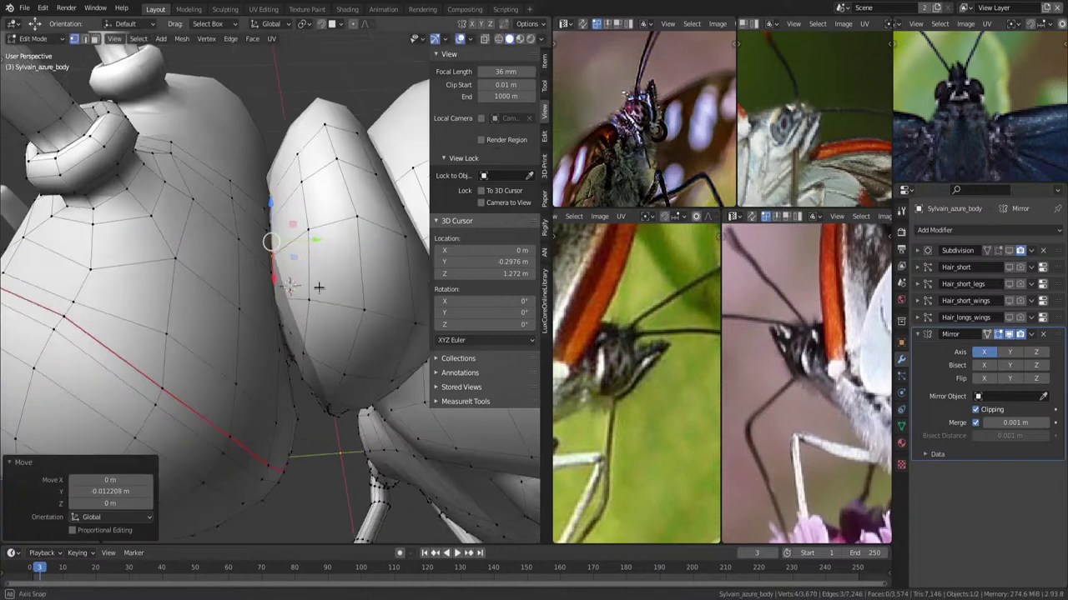
pyautogui.press('g')
pyautogui.click(315, 235)
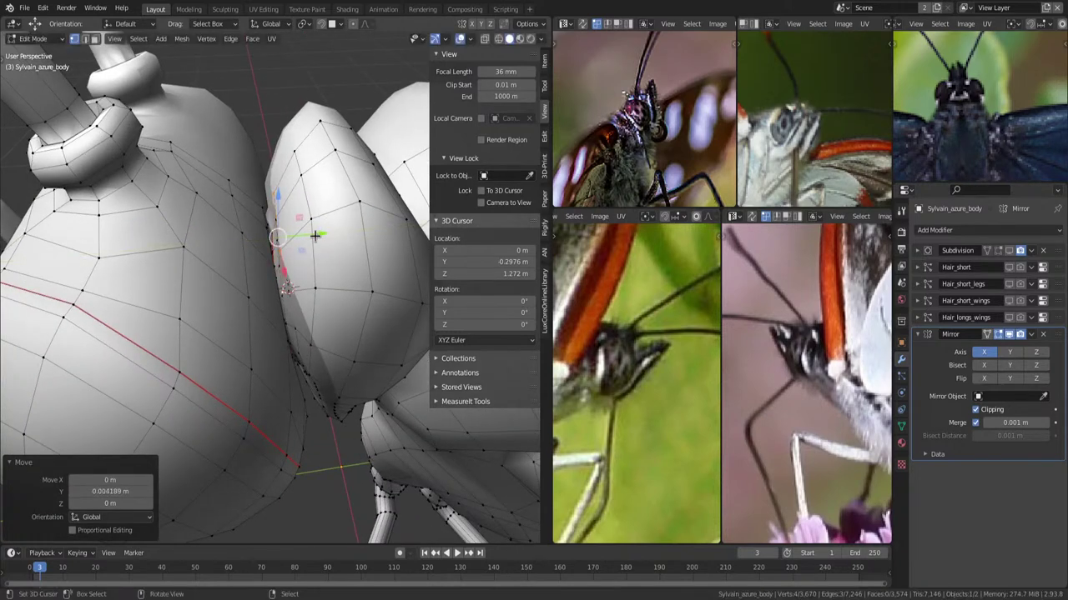
pyautogui.rightClick(286, 289)
# Pick another seam vertex path, nudge it twice along Y, and switch to Object Mode.
pyautogui.press('g')
pyautogui.click(288, 290)
pyautogui.rightClick(295, 327)
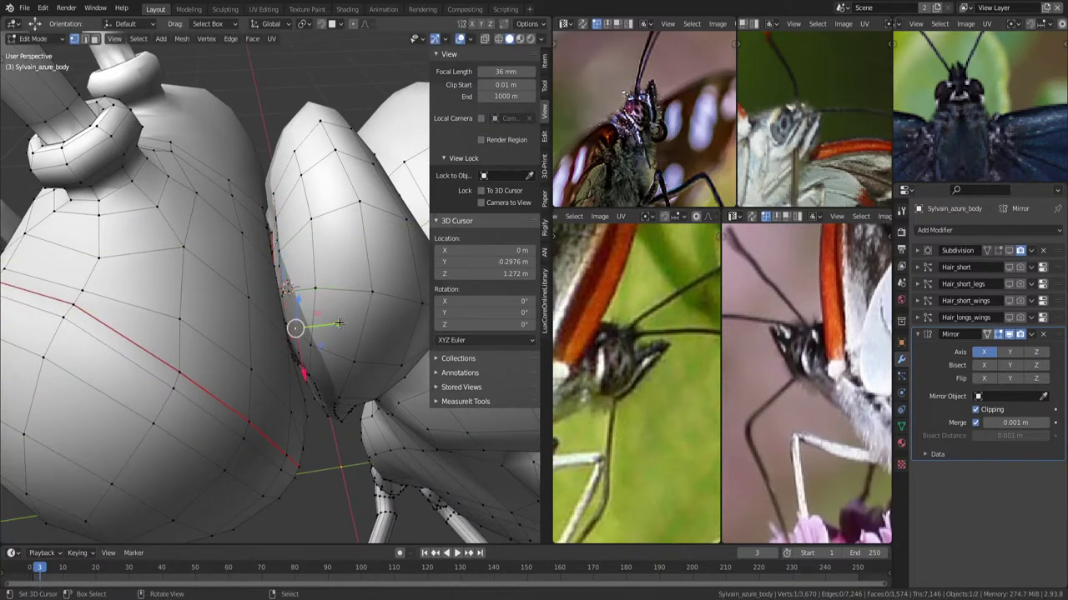
pyautogui.press('g')
pyautogui.click(333, 327)
pyautogui.moveTo(333, 327); pyautogui.dragTo(330, 276, button='middle')
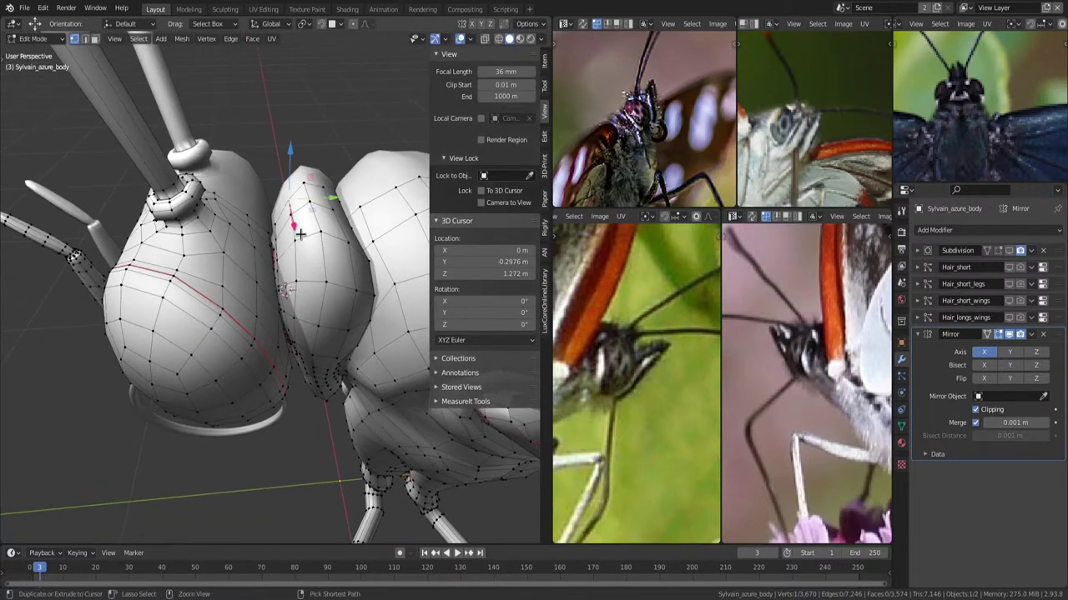
pyautogui.keyDown('ctrl'); pyautogui.click(334, 219); pyautogui.keyUp('ctrl')
pyautogui.press('g')
pyautogui.click(324, 224)
pyautogui.press('g')
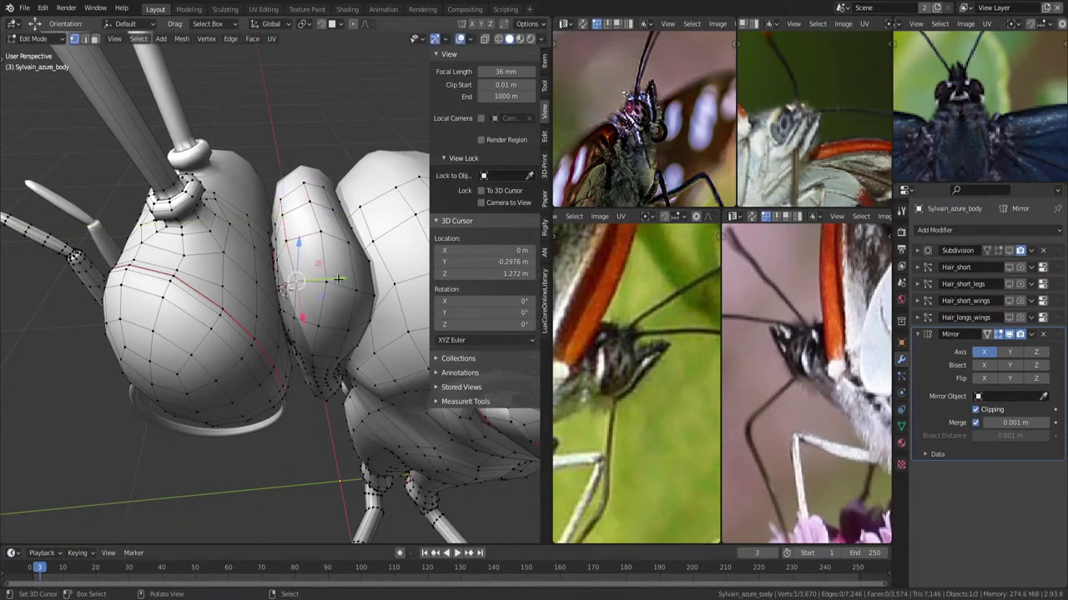
pyautogui.click(308, 284)
pyautogui.moveTo(308, 283)
pyautogui.mouseDown(button='middle')
pyautogui.moveTo(275, 359)
pyautogui.moveTo(366, 315)
pyautogui.moveTo(295, 405)
pyautogui.mouseUp(button='middle')
pyautogui.press('Tab')
# Back in Edit Mode, fatten the tapered body vertices slightly with Alt+S.
pyautogui.scroll(3, 313, 320)
pyautogui.press('Tab')
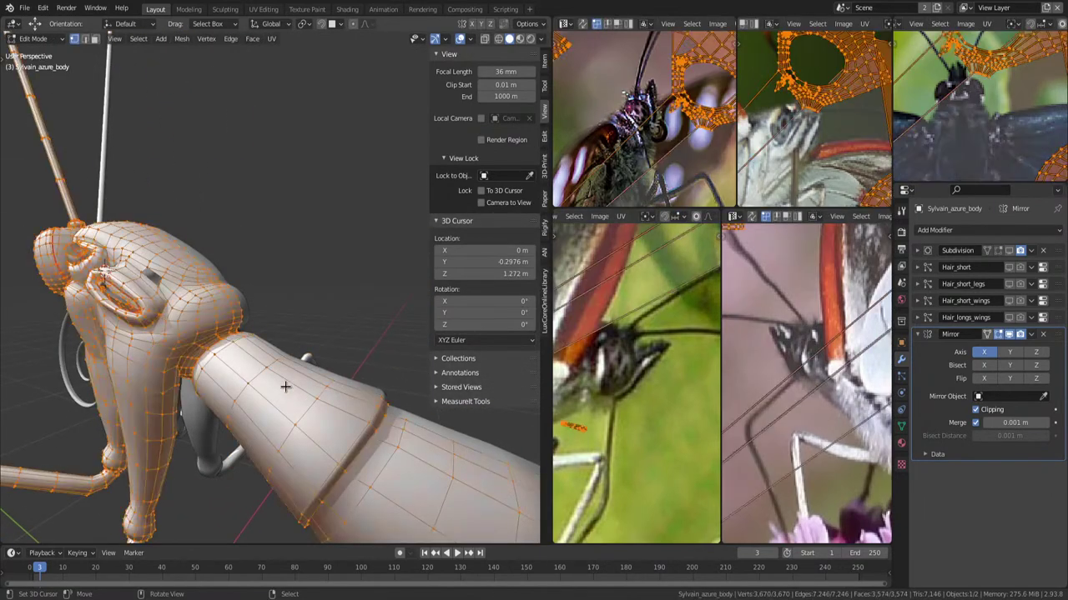
pyautogui.click(264, 382)
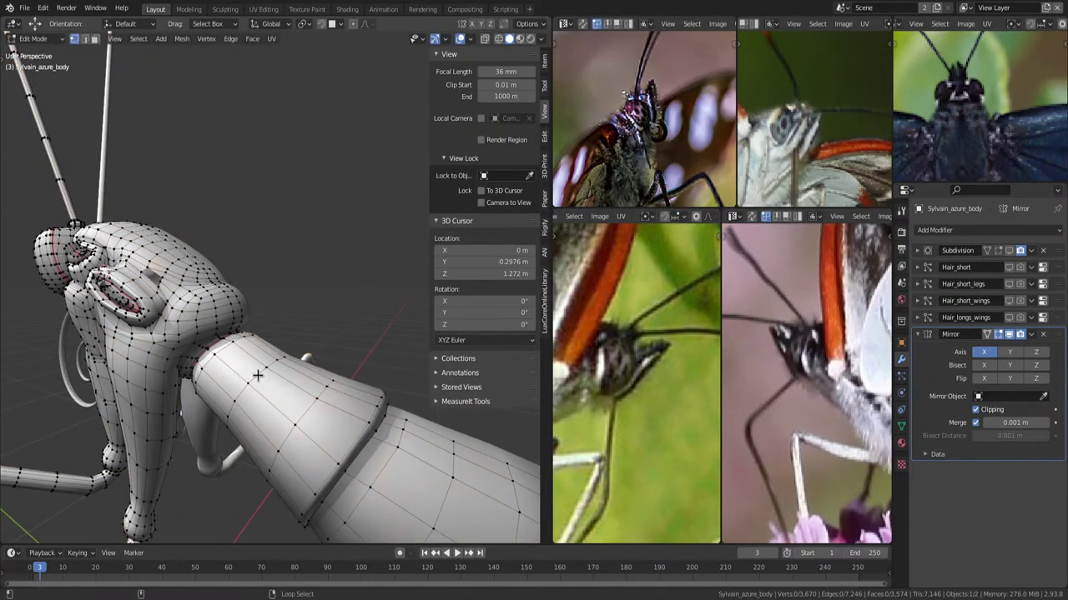
pyautogui.hotkey('alt', 's')
pyautogui.click(325, 357)
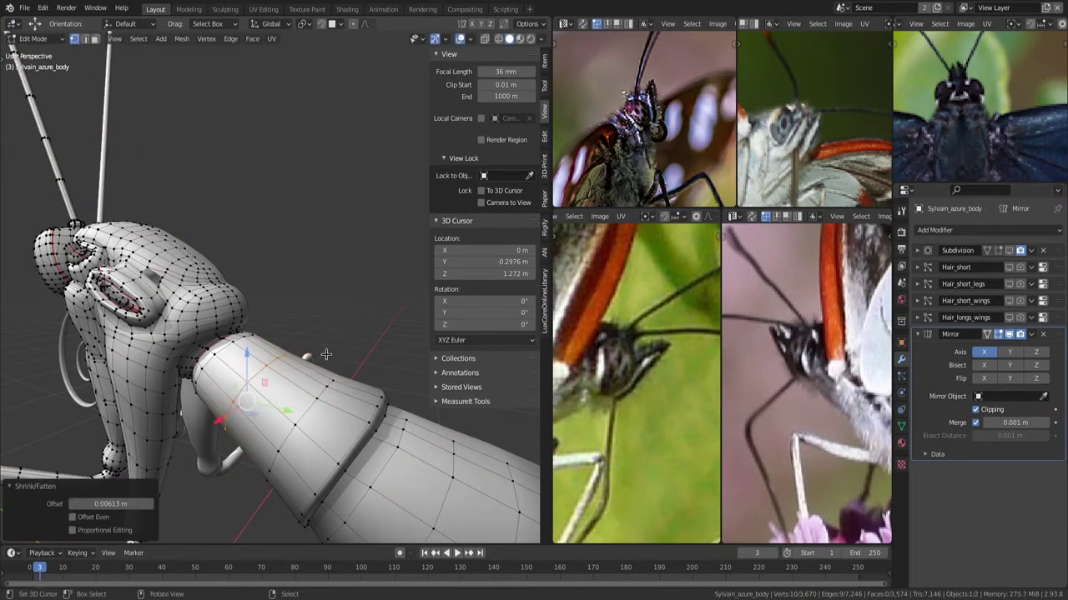
# Slide an edge loop on the tapered body part; a second slide is cancelled.
pyautogui.keyDown('alt'); pyautogui.click(309, 359); pyautogui.keyUp('alt')
pyautogui.press('g')
pyautogui.press('g')
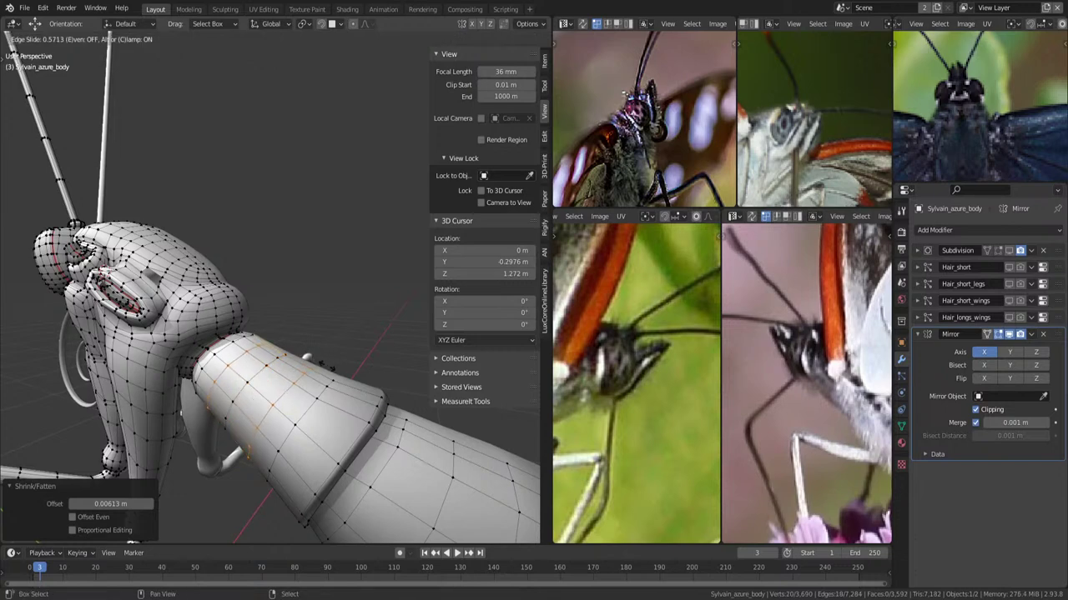
pyautogui.click(325, 365)
pyautogui.moveTo(325, 364); pyautogui.dragTo(318, 362, button='middle')
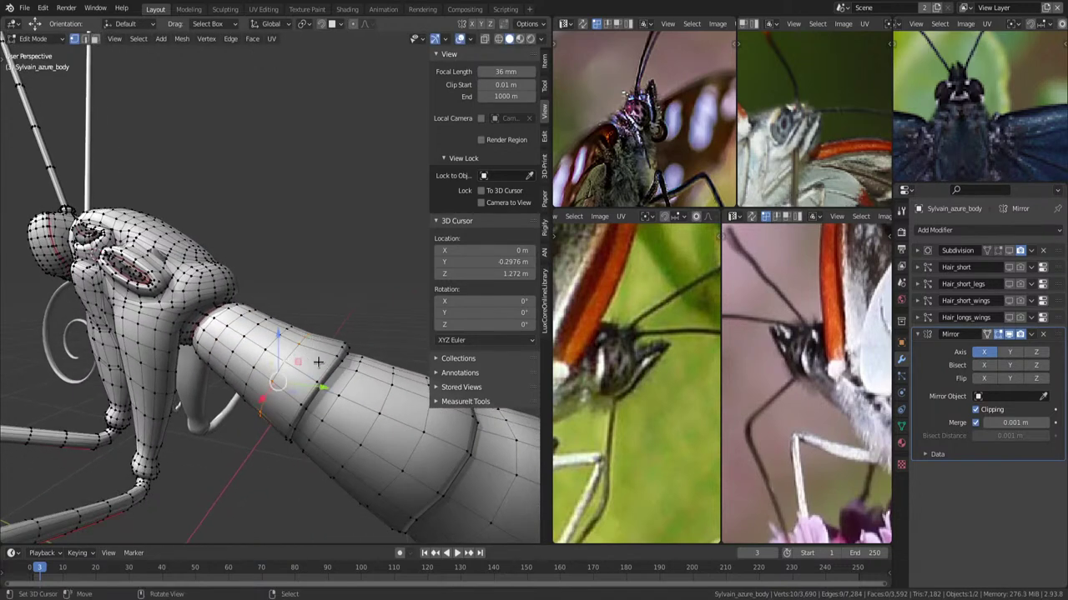
pyautogui.moveTo(318, 362)
pyautogui.mouseDown(button='middle')
pyautogui.moveTo(333, 336)
pyautogui.moveTo(228, 360)
pyautogui.moveTo(330, 328)
pyautogui.mouseUp(button='middle')
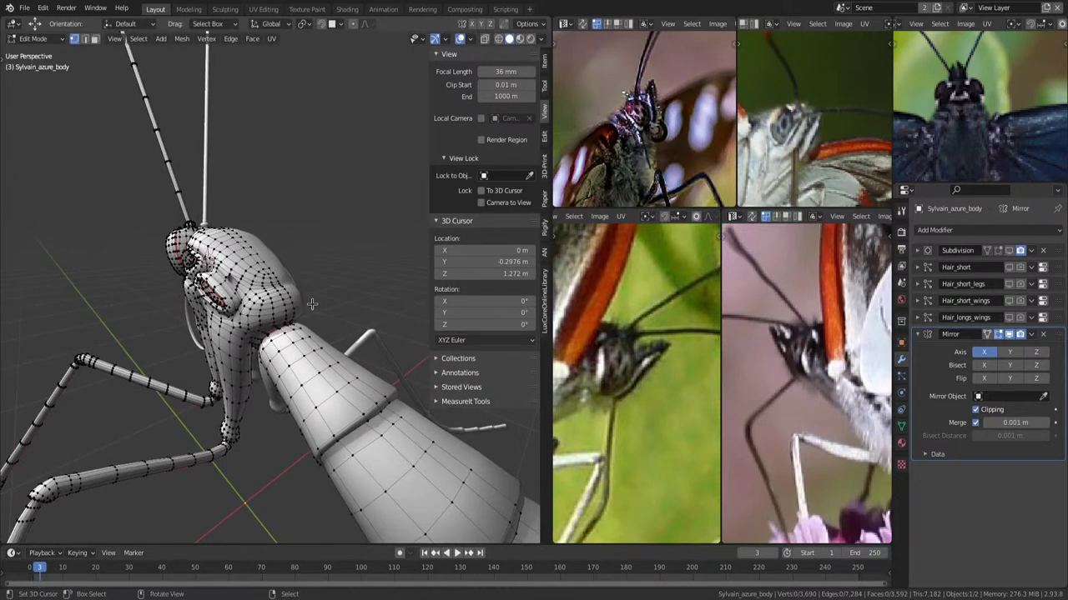
pyautogui.moveTo(302, 340); pyautogui.dragTo(331, 352, button='middle')
pyautogui.keyDown('alt'); pyautogui.click(322, 366); pyautogui.keyUp('alt')
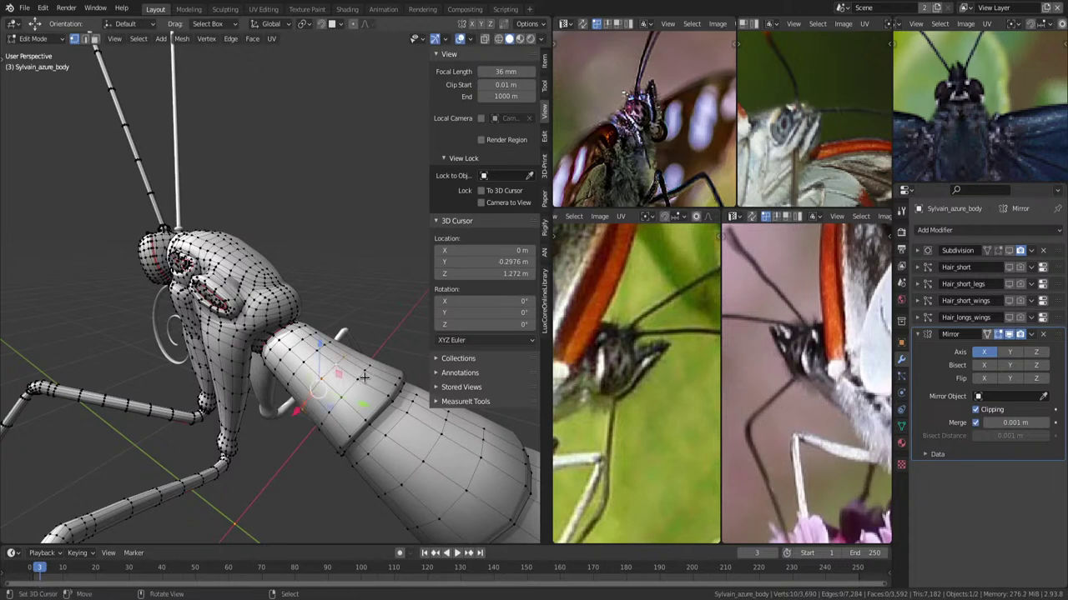
pyautogui.press('g')
pyautogui.press('g')
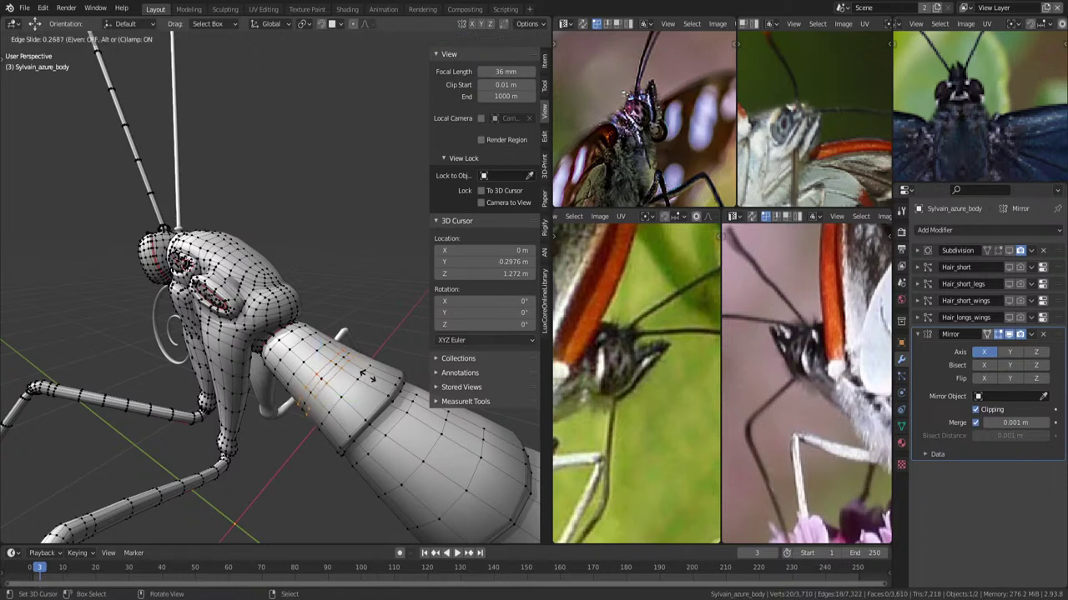
pyautogui.rightClick(364, 377)
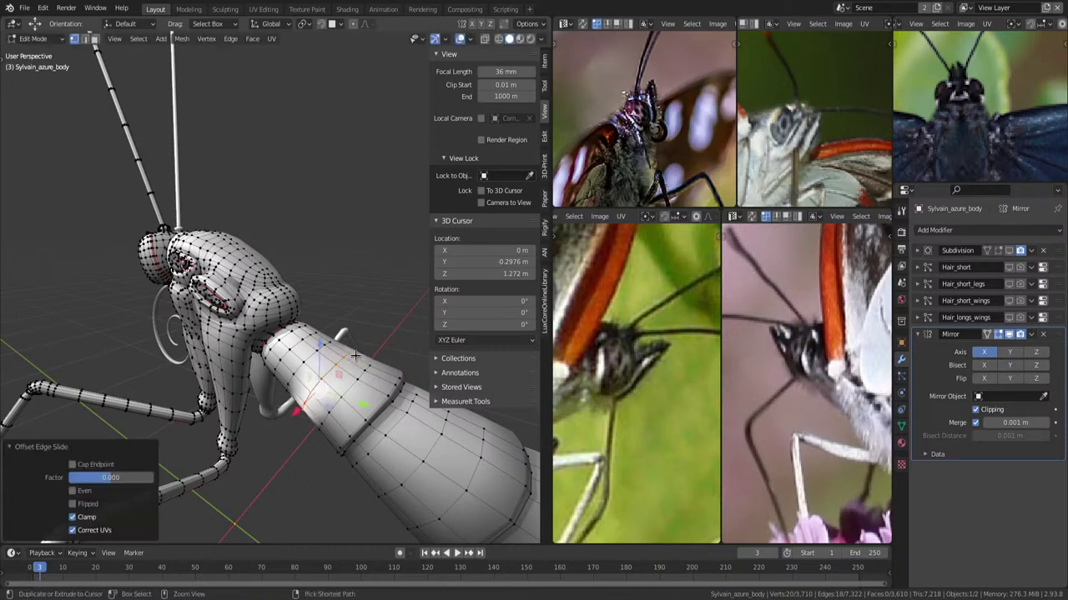
# Select a vertex patch beside the eye socket and apply Smooth Vertices.
pyautogui.moveTo(349, 354); pyautogui.dragTo(315, 334, button='middle')
pyautogui.scroll(5, 325, 317)
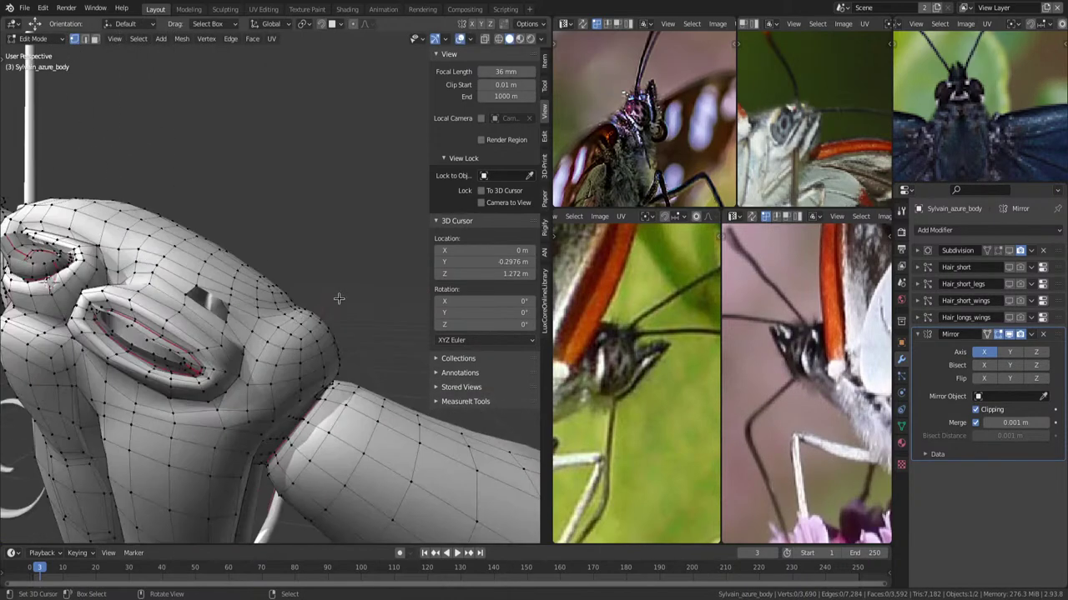
pyautogui.moveTo(141, 347)
pyautogui.mouseDown(button='middle')
pyautogui.moveTo(291, 313)
pyautogui.moveTo(215, 334)
pyautogui.mouseUp(button='middle')
pyautogui.keyDown('ctrl'); pyautogui.keyDown('shift'); pyautogui.click(208, 333); pyautogui.keyUp('shift'); pyautogui.keyUp('ctrl')
pyautogui.keyDown('ctrl'); pyautogui.keyDown('shift'); pyautogui.click(270, 278); pyautogui.keyUp('shift'); pyautogui.keyUp('ctrl')
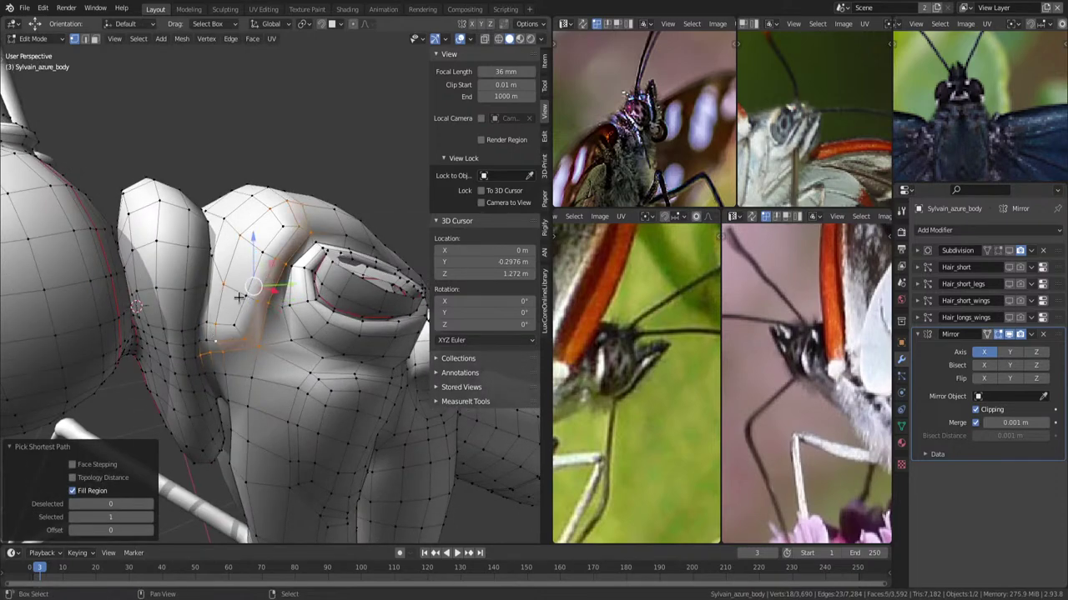
pyautogui.moveTo(274, 222); pyautogui.dragTo(265, 251, button='middle')
pyautogui.keyDown('ctrl'); pyautogui.keyDown('shift'); pyautogui.click(267, 242); pyautogui.keyUp('shift'); pyautogui.keyUp('ctrl')
pyautogui.keyDown('ctrl'); pyautogui.keyDown('shift'); pyautogui.click(275, 192); pyautogui.keyUp('shift'); pyautogui.keyUp('ctrl')
pyautogui.press('q')
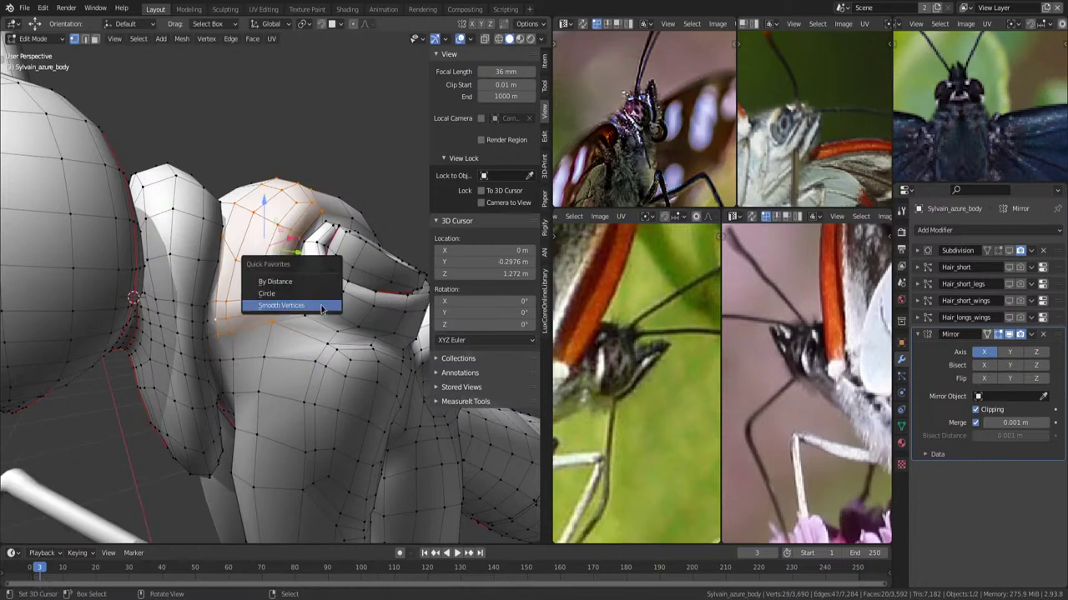
pyautogui.click(322, 306)
pyautogui.moveTo(321, 309)
pyautogui.mouseDown(button='middle')
pyautogui.moveTo(336, 310)
pyautogui.moveTo(336, 273)
pyautogui.mouseUp(button='middle')
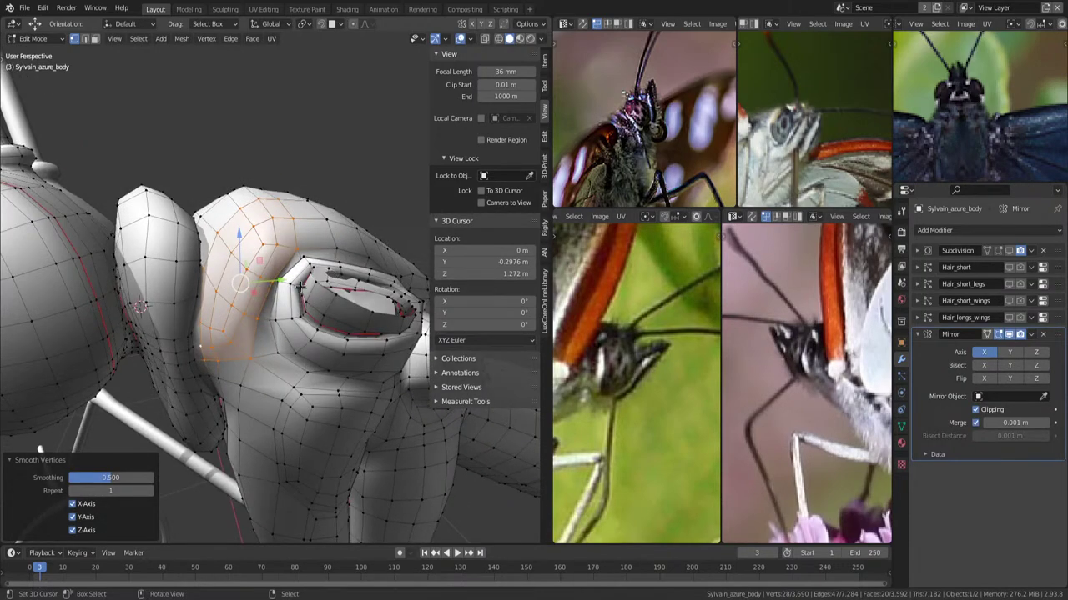
# Shrink the socket rim path inward to -0.000618 m with Alt+S, then deselect.
pyautogui.press('ctrl+KP_Subtract')
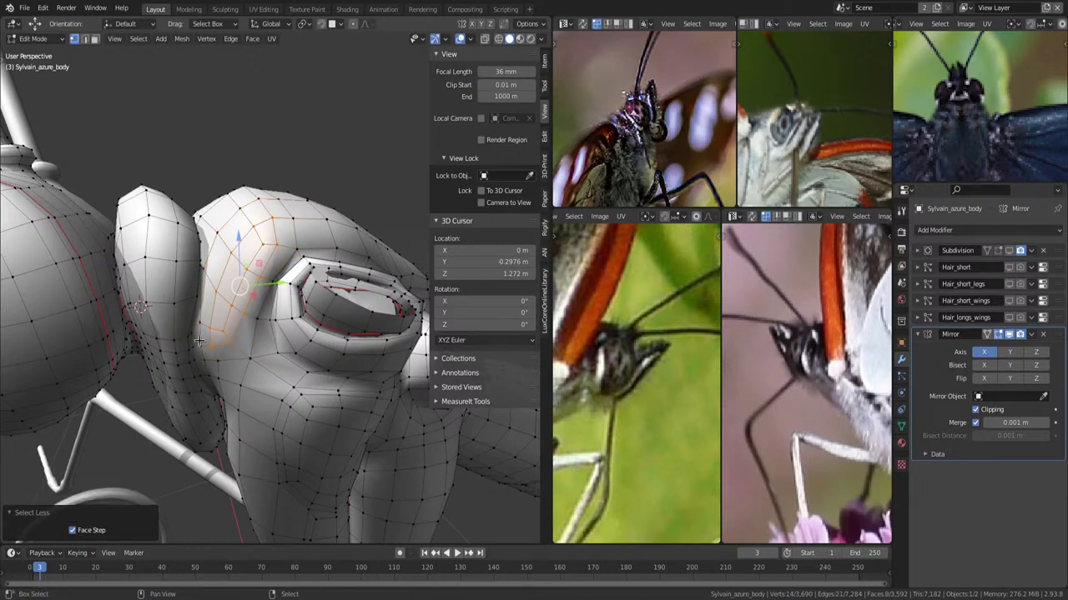
pyautogui.keyDown('ctrl'); pyautogui.click(266, 204); pyautogui.keyUp('ctrl')
pyautogui.hotkey('alt', 's')
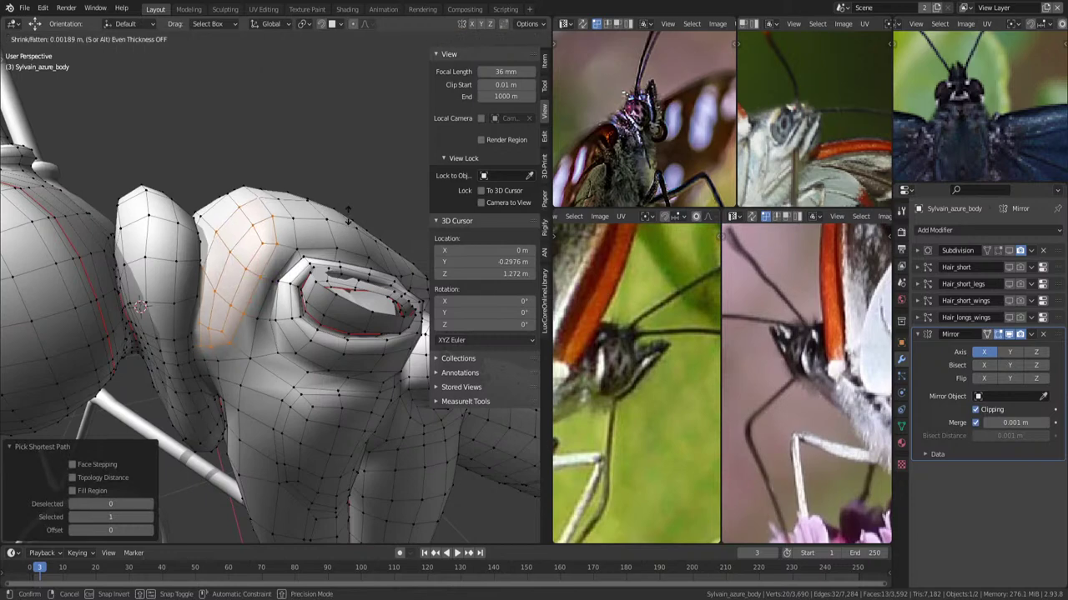
pyautogui.click(347, 215)
pyautogui.moveTo(348, 215); pyautogui.dragTo(331, 297, button='middle')
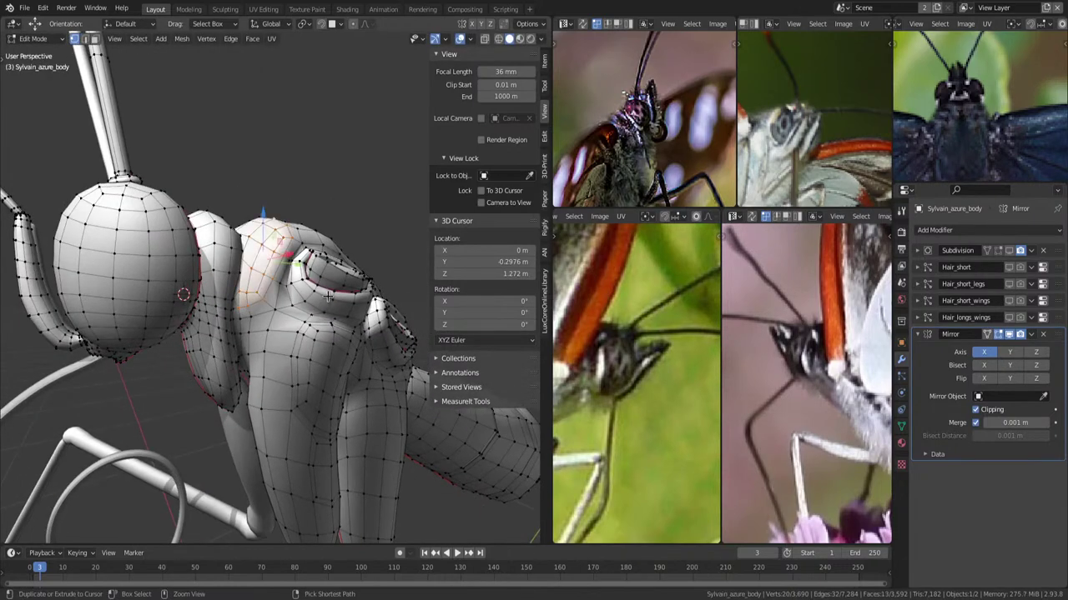
pyautogui.hotkey('alt', 's')
pyautogui.click(306, 288)
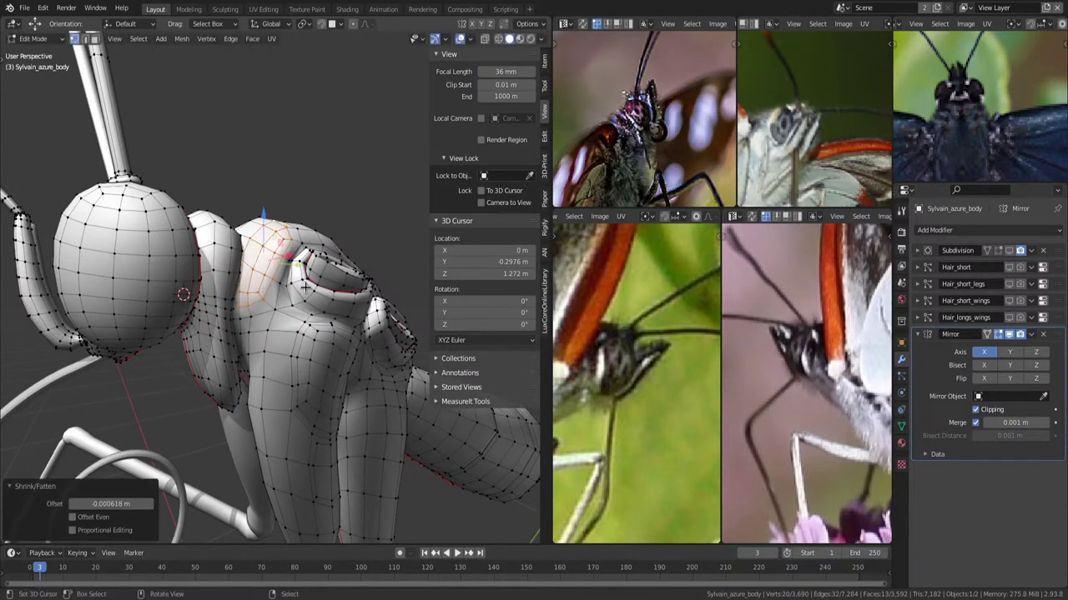
pyautogui.scroll(3, 306, 287)
pyautogui.moveTo(306, 288)
pyautogui.mouseDown(button='middle')
pyautogui.moveTo(322, 288)
pyautogui.moveTo(296, 275)
pyautogui.mouseUp(button='middle')
pyautogui.hotkey('alt', 'a')
pyautogui.scroll(-3, 321, 288)
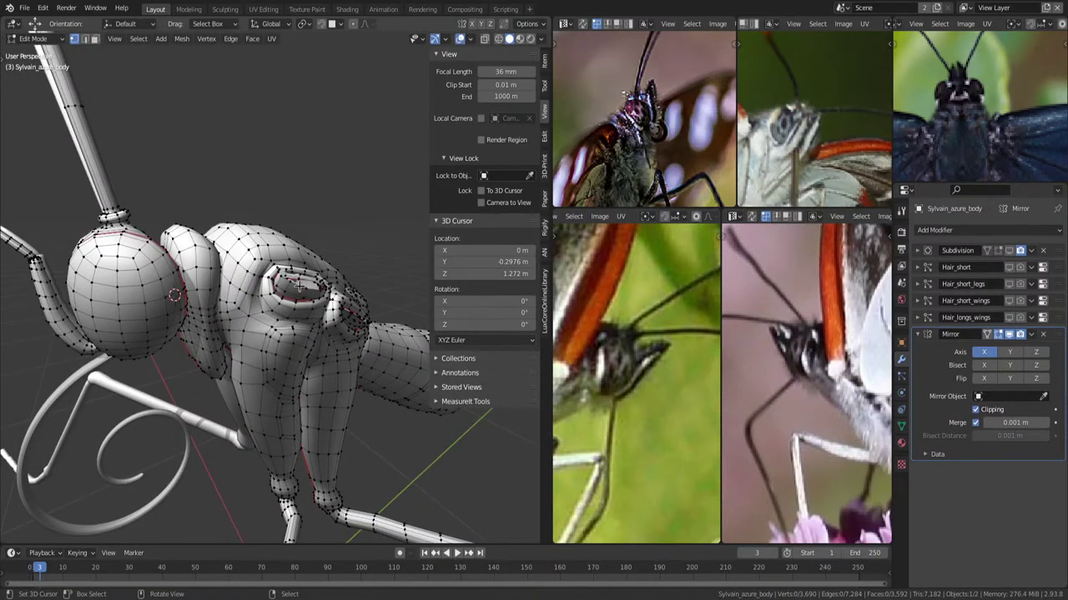
# Zoom the reference image out and orbit in close to the small hole in the head mesh.
pyautogui.scroll(-1, 1037, 138)
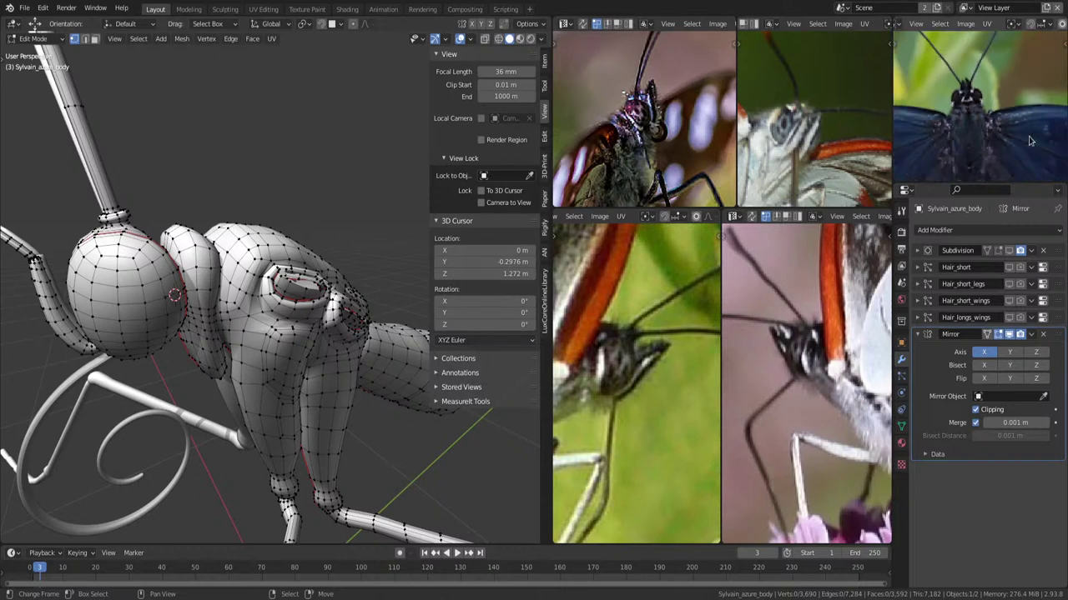
pyautogui.scroll(-2, 1031, 141)
pyautogui.scroll(1, 1015, 149)
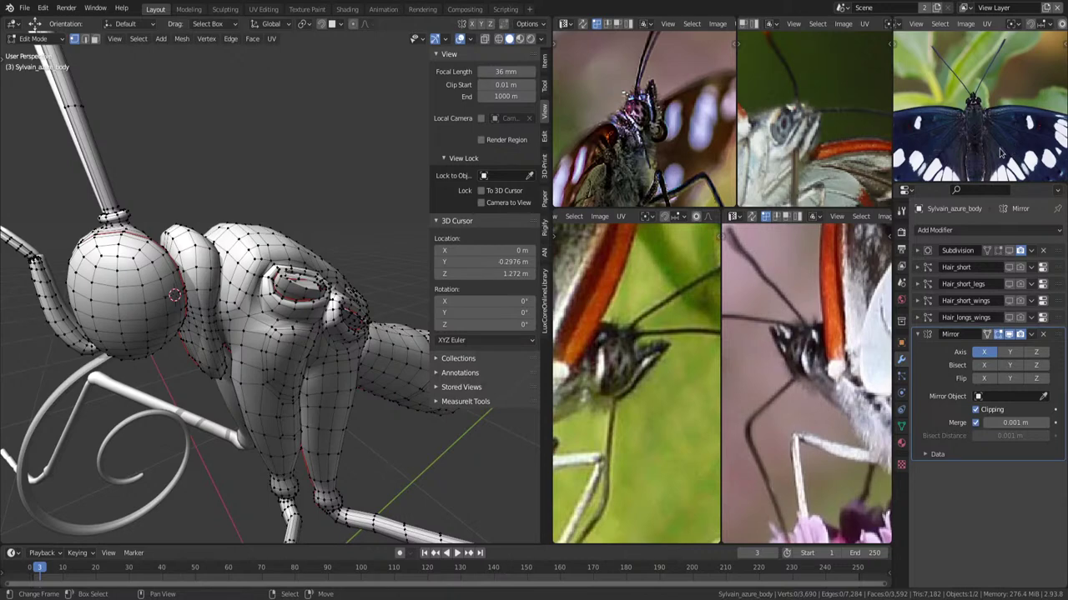
pyautogui.scroll(-1, 1000, 153)
pyautogui.scroll(-1, 999, 150)
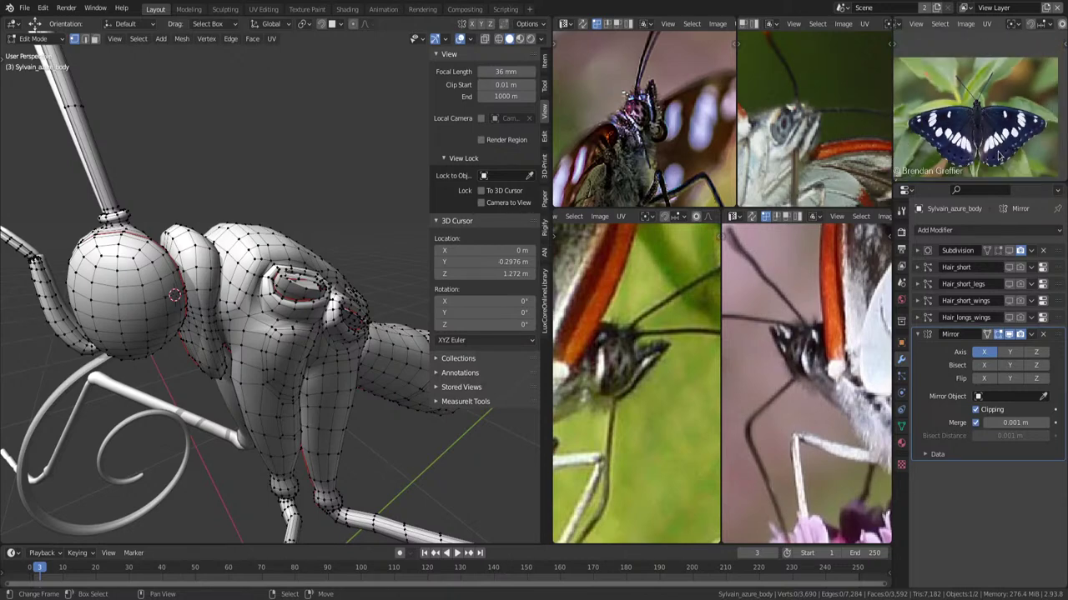
pyautogui.moveTo(250, 292)
pyautogui.mouseDown(button='middle')
pyautogui.moveTo(292, 321)
pyautogui.moveTo(334, 311)
pyautogui.moveTo(332, 322)
pyautogui.mouseUp(button='middle')
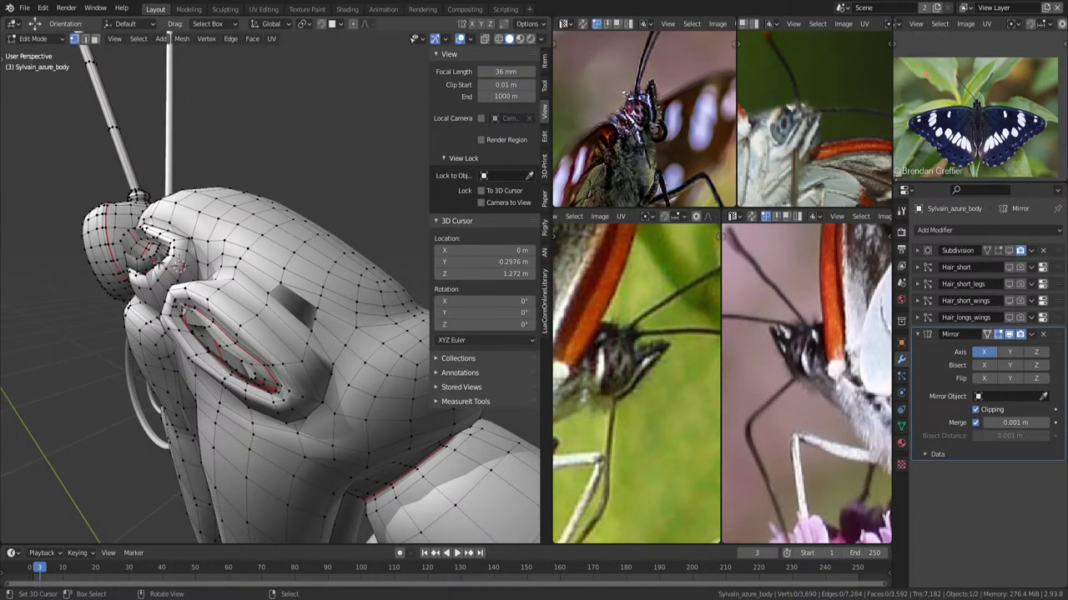
pyautogui.moveTo(159, 262); pyautogui.dragTo(368, 367, button='middle')
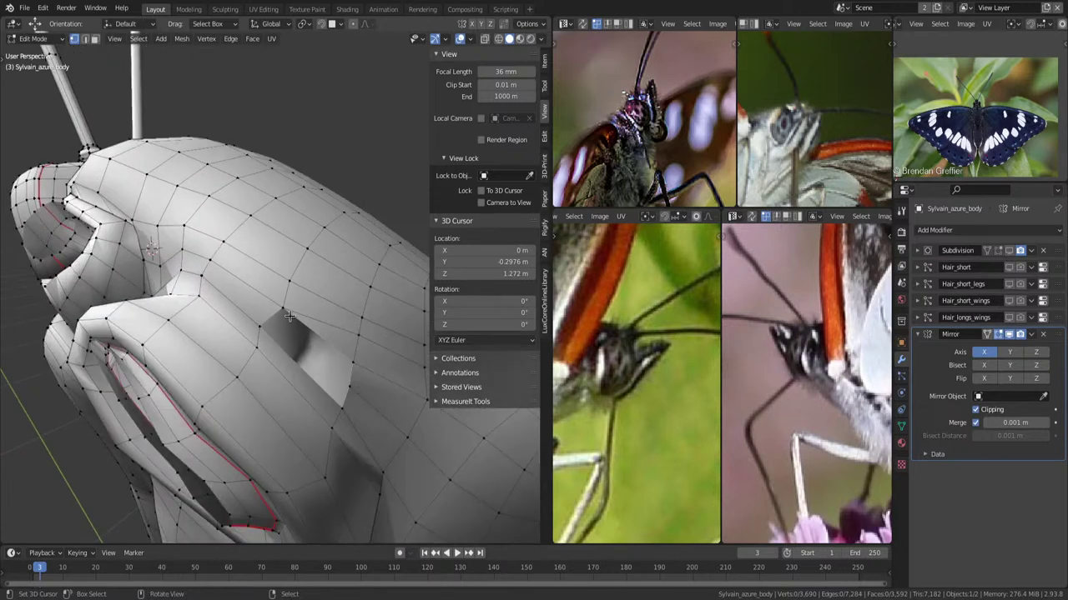
pyautogui.moveTo(289, 316); pyautogui.dragTo(335, 341, button='middle')
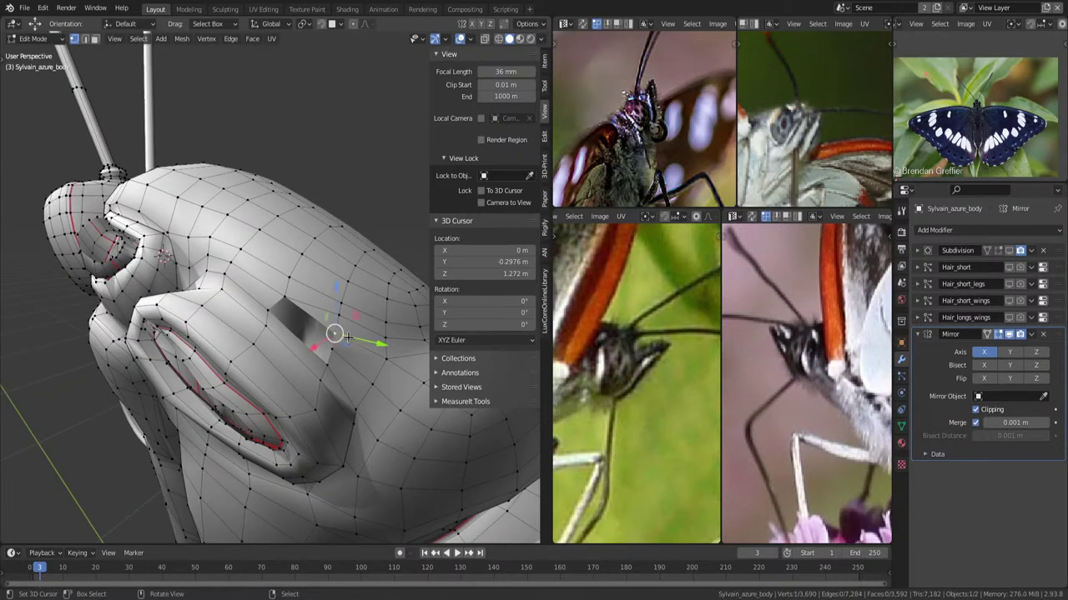
# Select the hole's four corner vertices and fill the gap with a new face.
pyautogui.keyDown('shift'); pyautogui.rightClick(342, 338); pyautogui.keyUp('shift')
pyautogui.keyDown('shift'); pyautogui.rightClick(323, 337); pyautogui.keyUp('shift')
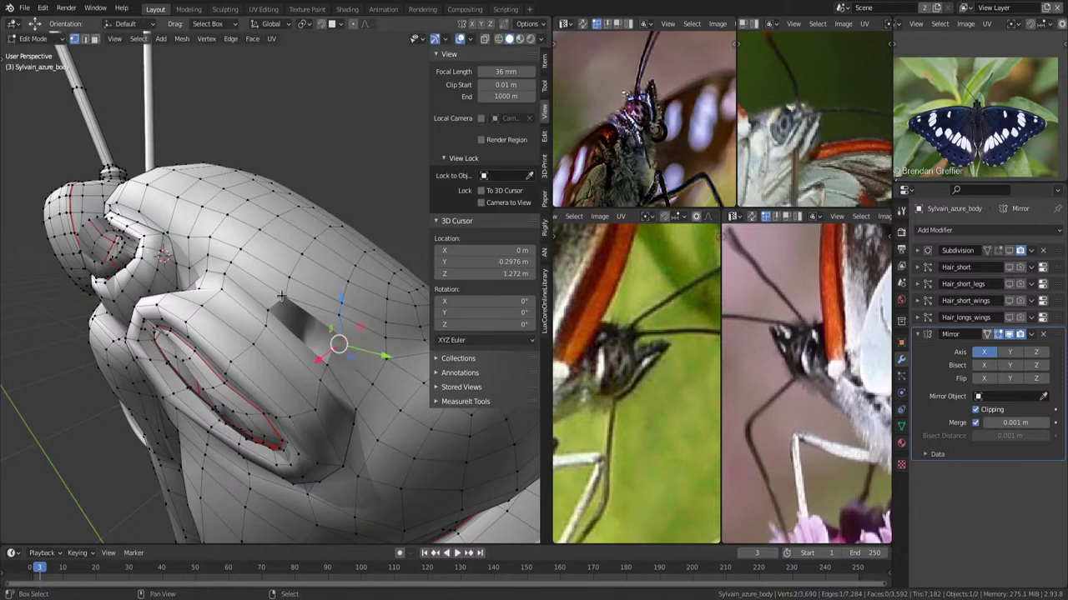
pyautogui.keyDown('shift'); pyautogui.rightClick(355, 320); pyautogui.keyUp('shift')
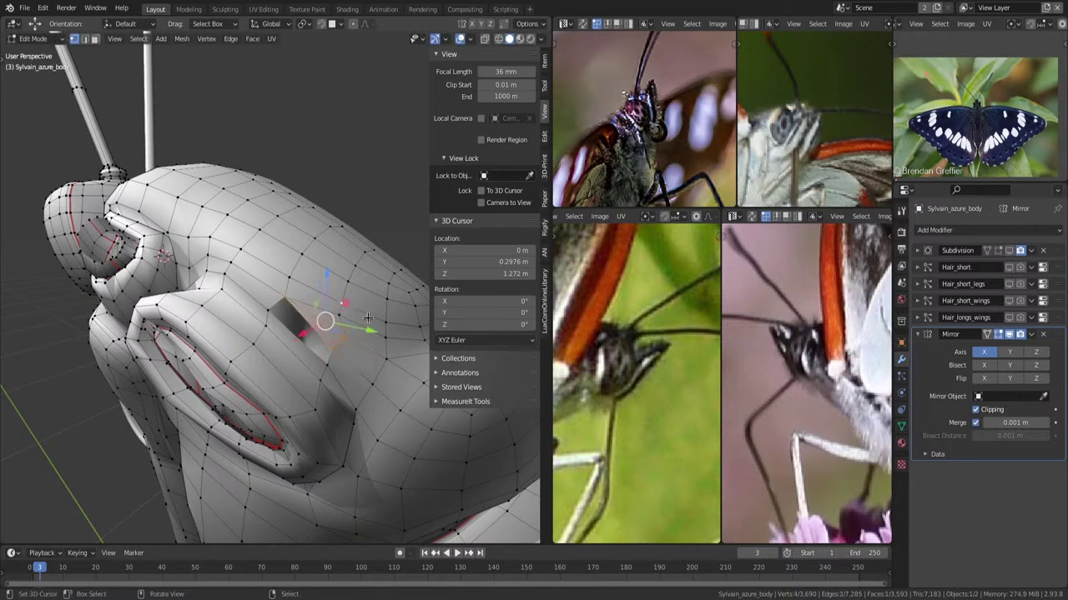
pyautogui.keyDown('shift'); pyautogui.rightClick(368, 309); pyautogui.keyUp('shift')
pyautogui.hotkey('alt', 'a')
pyautogui.press('f')
pyautogui.hotkey('alt', 'a')
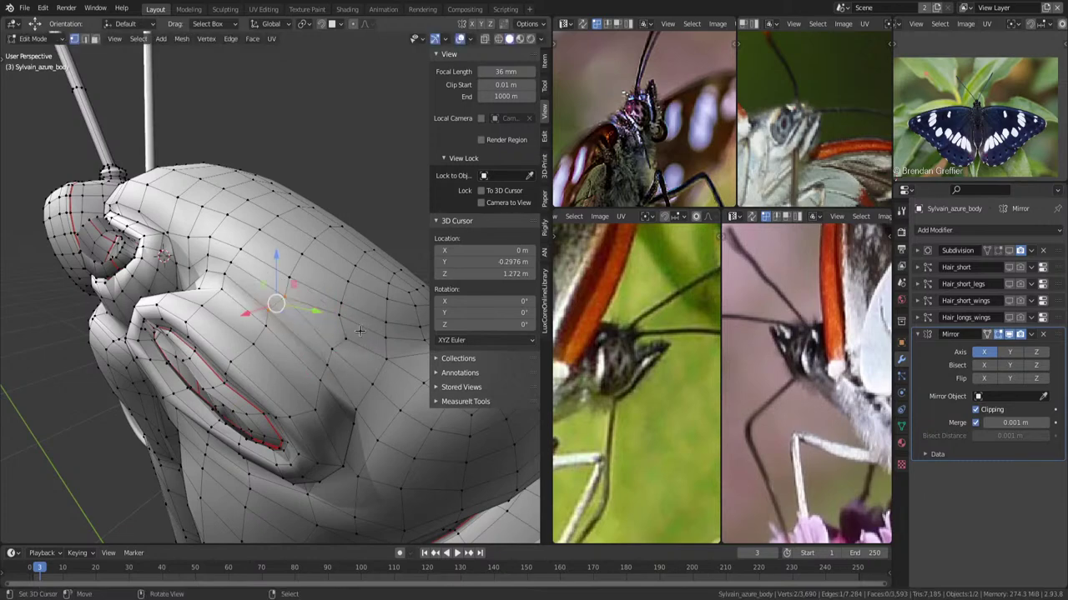
pyautogui.moveTo(330, 364)
pyautogui.mouseDown(button='middle')
pyautogui.moveTo(304, 327)
pyautogui.moveTo(364, 242)
pyautogui.moveTo(308, 278)
pyautogui.moveTo(321, 298)
pyautogui.moveTo(345, 221)
pyautogui.mouseUp(button='middle')
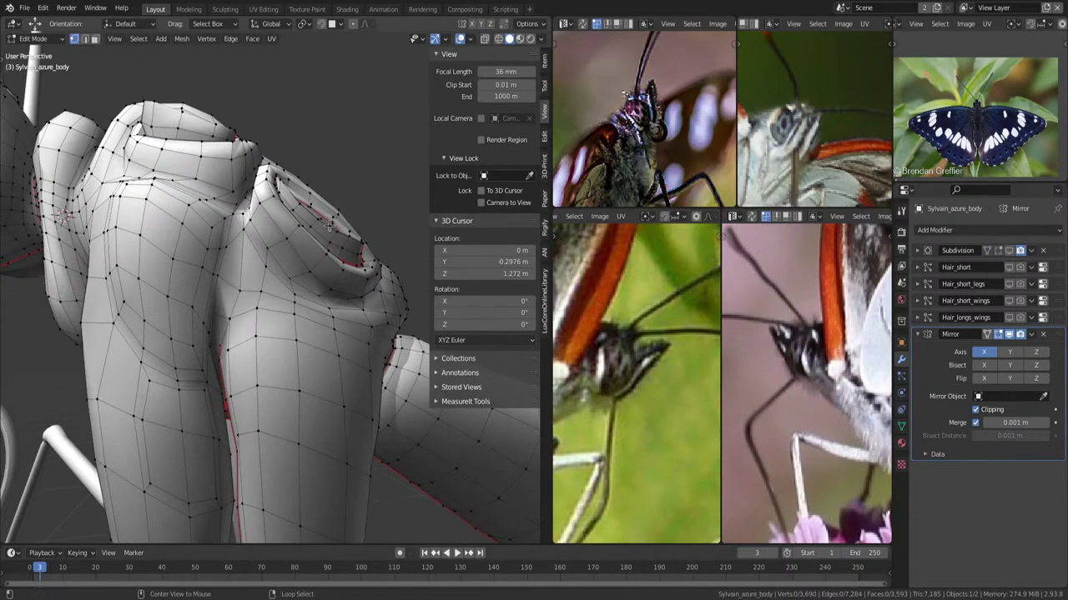
# Select the edge loops around both head openings and grow the selection three rings.
pyautogui.keyDown('alt'); pyautogui.click(330, 224); pyautogui.keyUp('alt')
pyautogui.keyDown('alt'); pyautogui.keyDown('shift'); pyautogui.click(215, 127); pyautogui.keyUp('shift'); pyautogui.keyUp('alt')
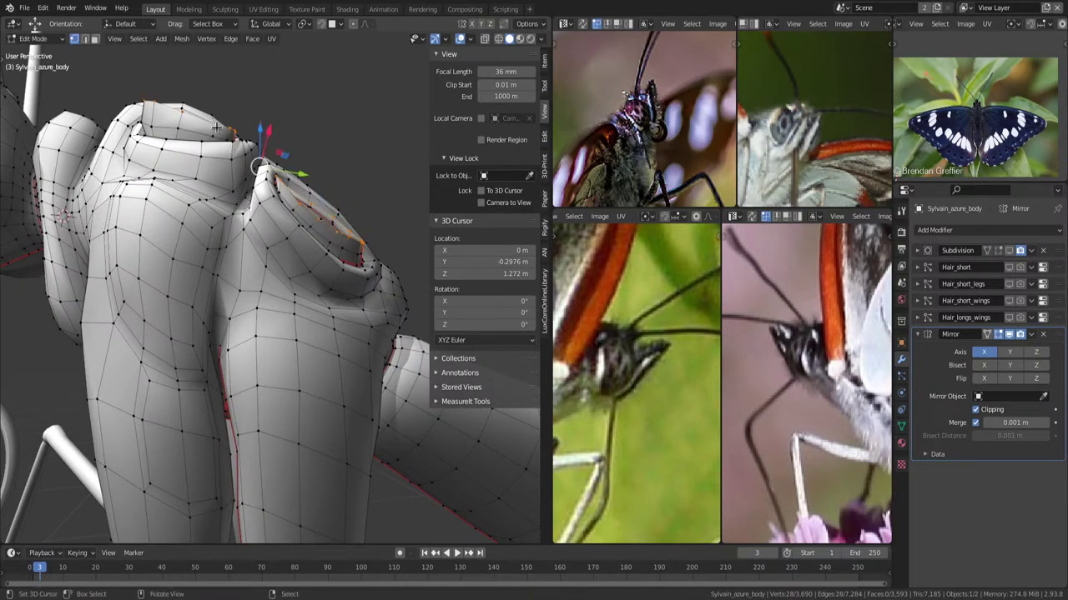
pyautogui.press('ctrl+KP_Add')
pyautogui.press('ctrl+KP_Add')
pyautogui.press('ctrl+KP_Add')
pyautogui.press('ctrl+KP_Add')
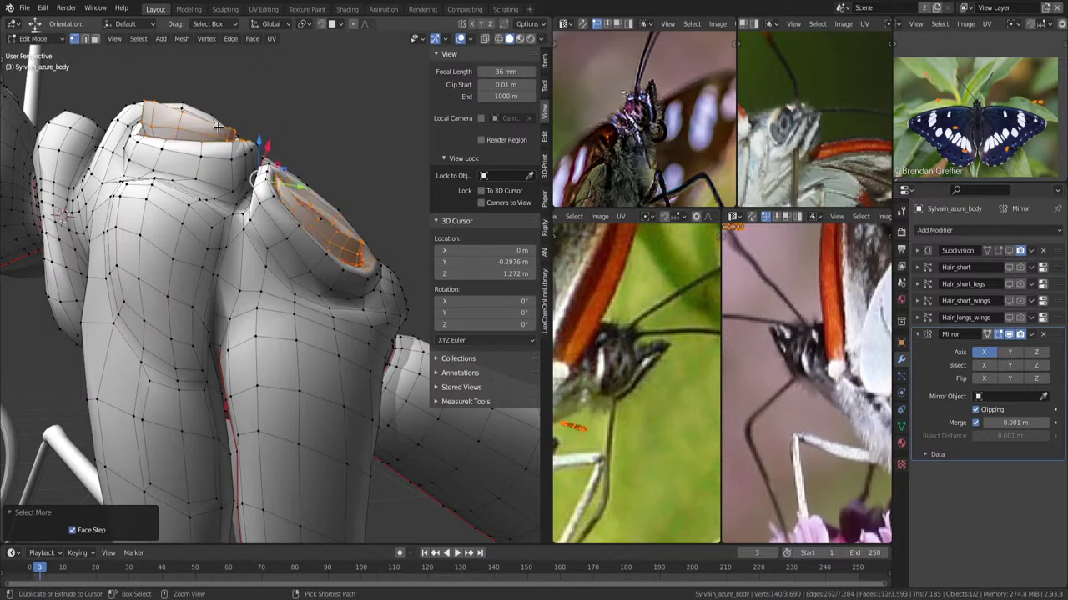
pyautogui.press('ctrl+KP_Add')
pyautogui.press('ctrl+KP_Add')
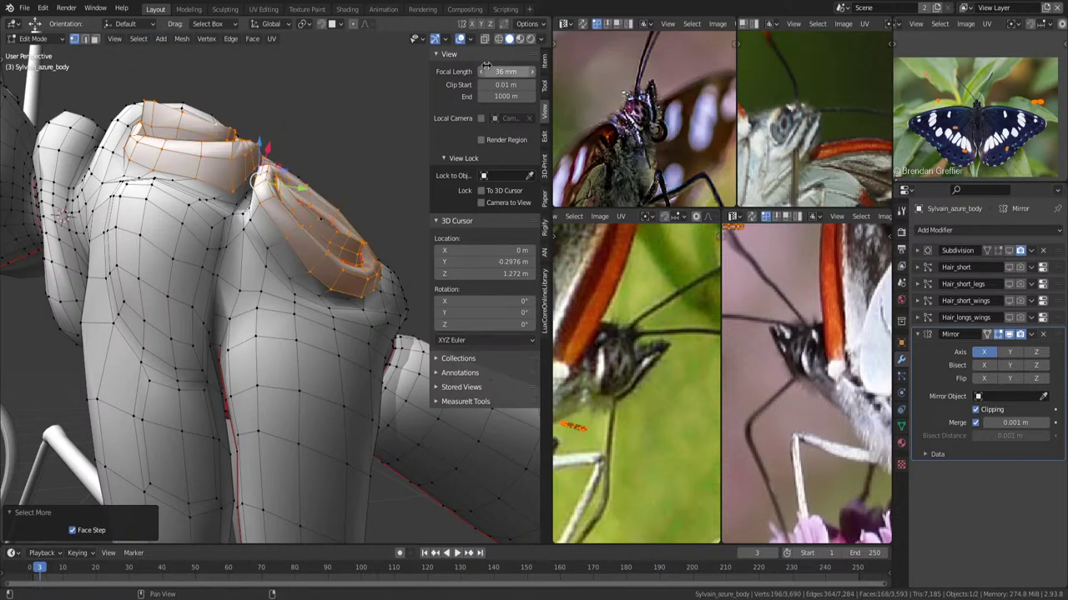
pyautogui.press('ctrl+KP_Add')
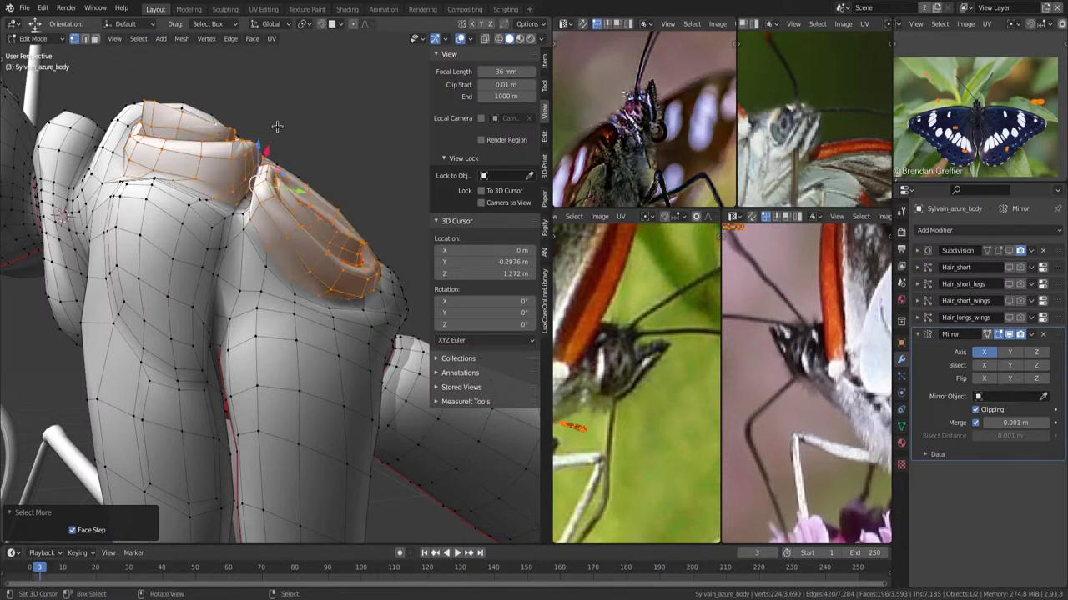
pyautogui.moveTo(352, 241)
pyautogui.mouseDown(button='middle')
pyautogui.moveTo(304, 322)
pyautogui.moveTo(337, 312)
pyautogui.mouseUp(button='middle')
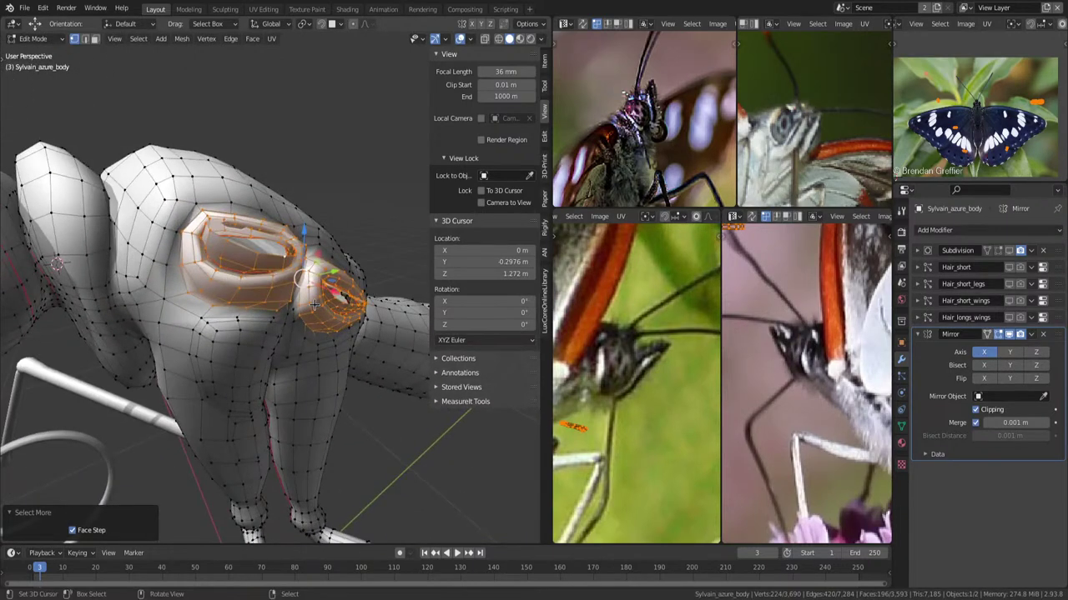
# Smooth the selected vertices, sink them inward with Shrink/Fatten, and return to Object Mode.
pyautogui.press('q')
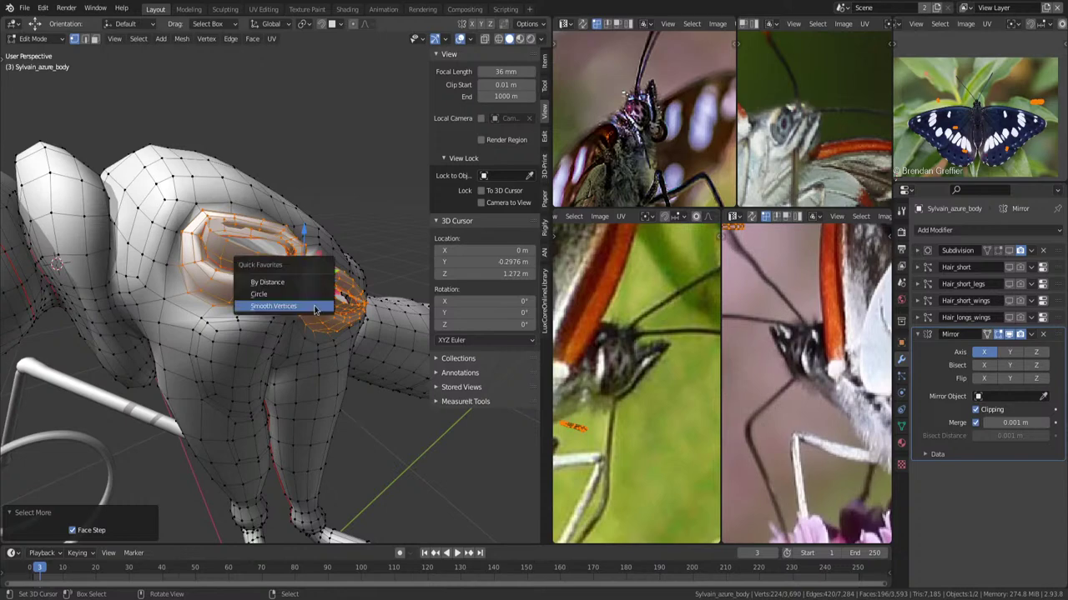
pyautogui.click(316, 309)
pyautogui.moveTo(344, 296); pyautogui.dragTo(358, 280, button='middle')
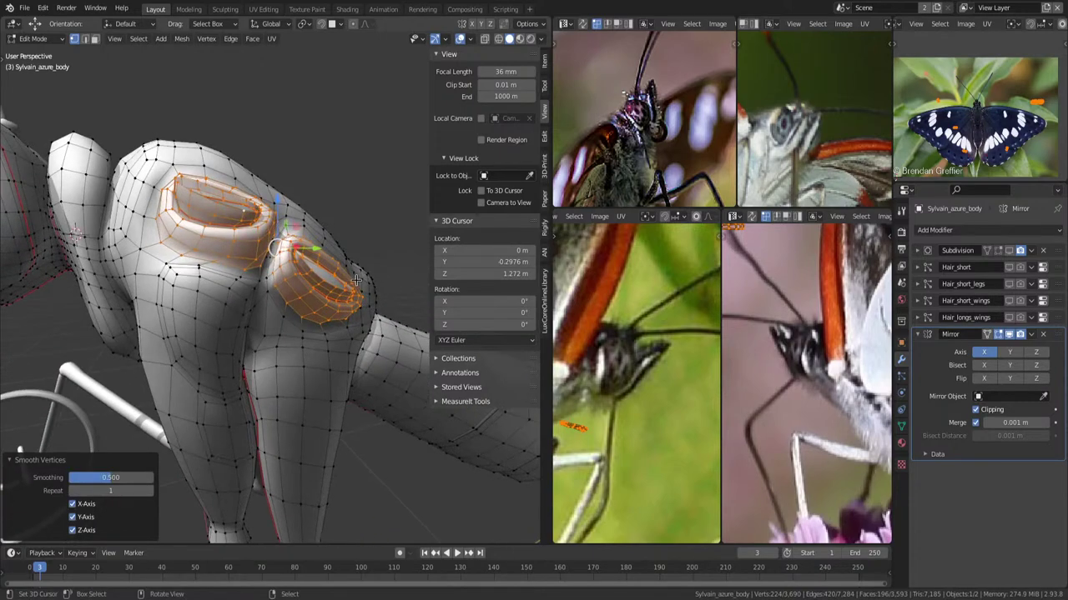
pyautogui.hotkey('alt', 's')
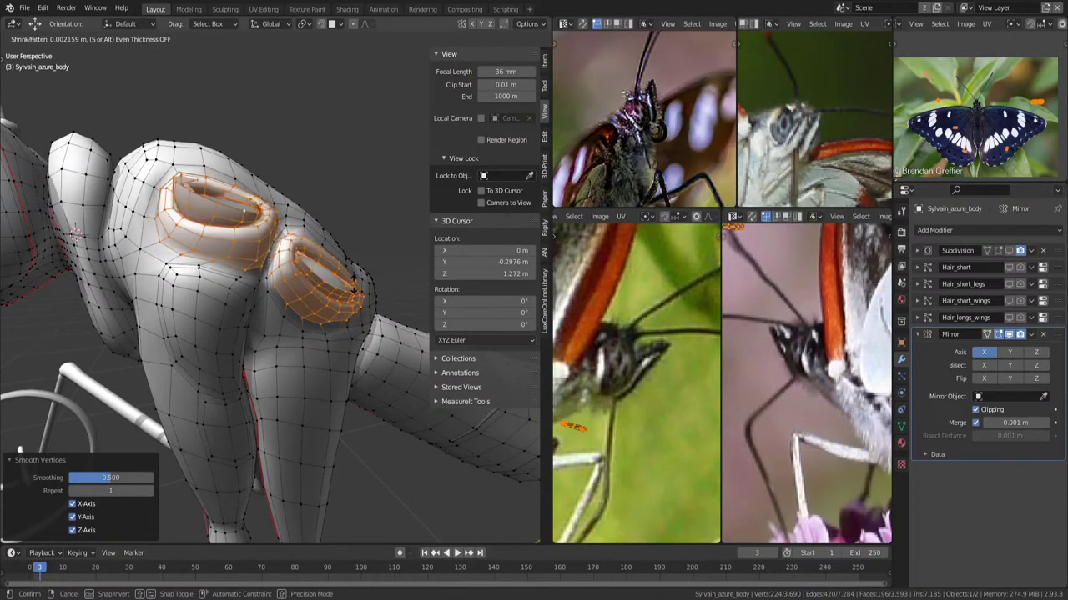
pyautogui.click(353, 280)
pyautogui.moveTo(352, 280)
pyautogui.mouseDown(button='middle')
pyautogui.moveTo(297, 311)
pyautogui.moveTo(267, 349)
pyautogui.moveTo(367, 329)
pyautogui.mouseUp(button='middle')
pyautogui.press('Tab')
pyautogui.scroll(2, 297, 310)
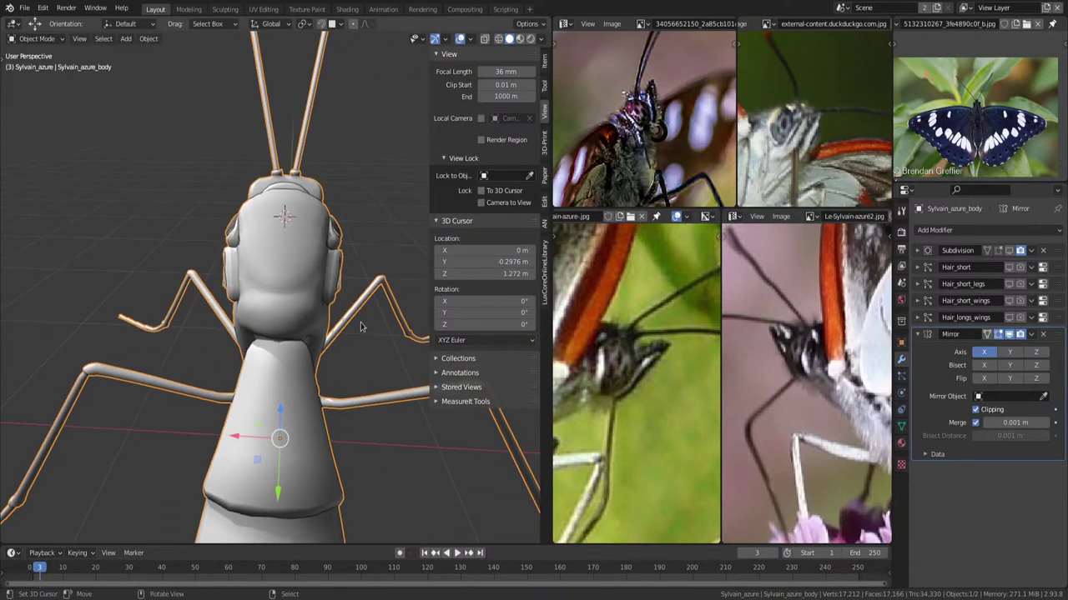
pyautogui.scroll(2, 994, 127)
pyautogui.scroll(2, 994, 128)
pyautogui.scroll(2, 994, 127)
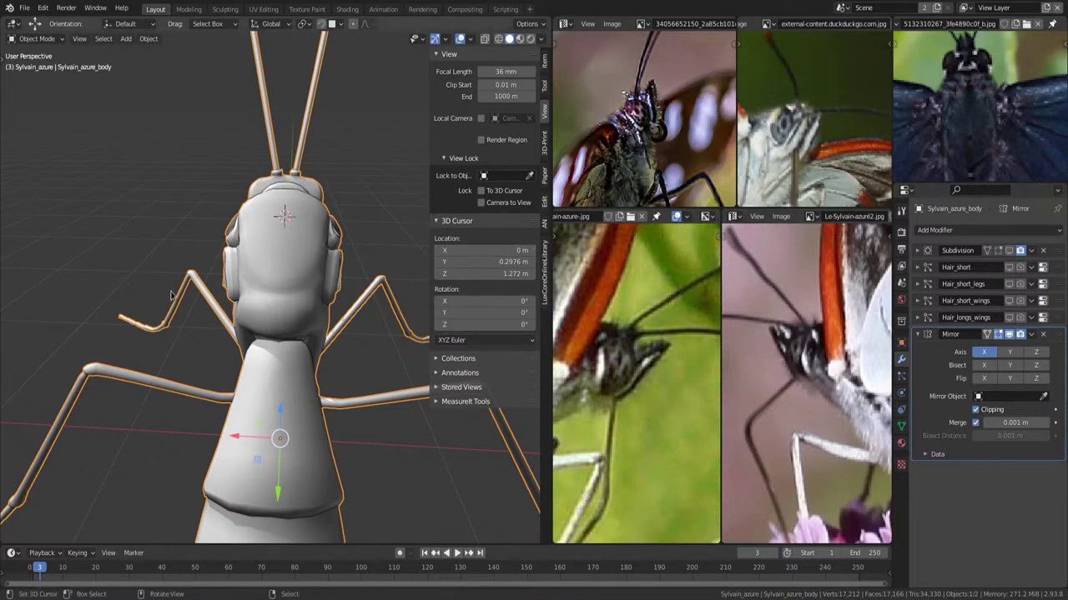
pyautogui.press('KP_7')
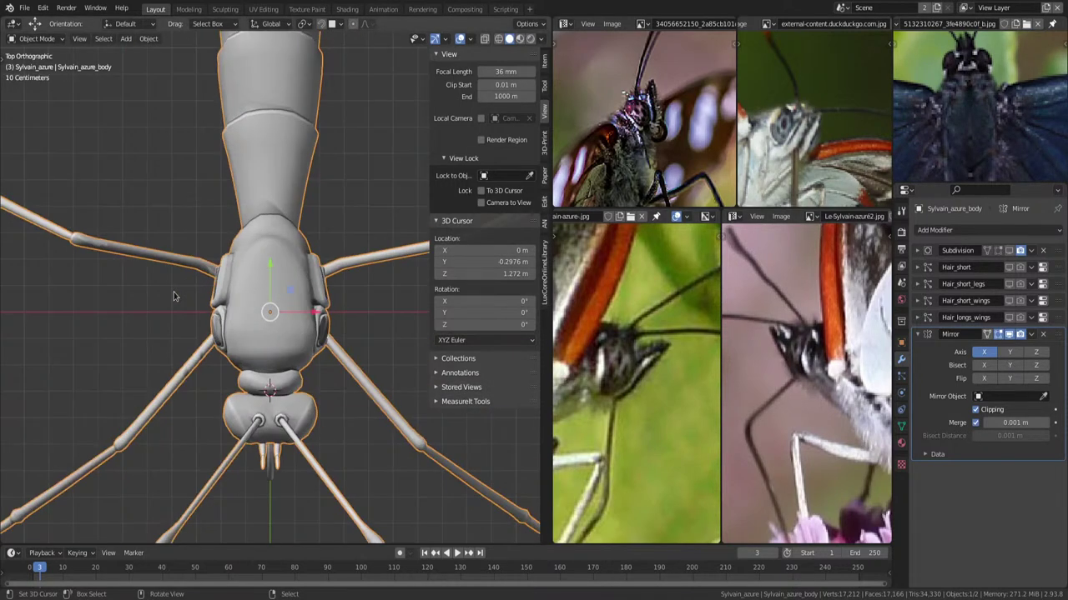
pyautogui.moveTo(971, 126); pyautogui.dragTo(955, 104, button='middle')
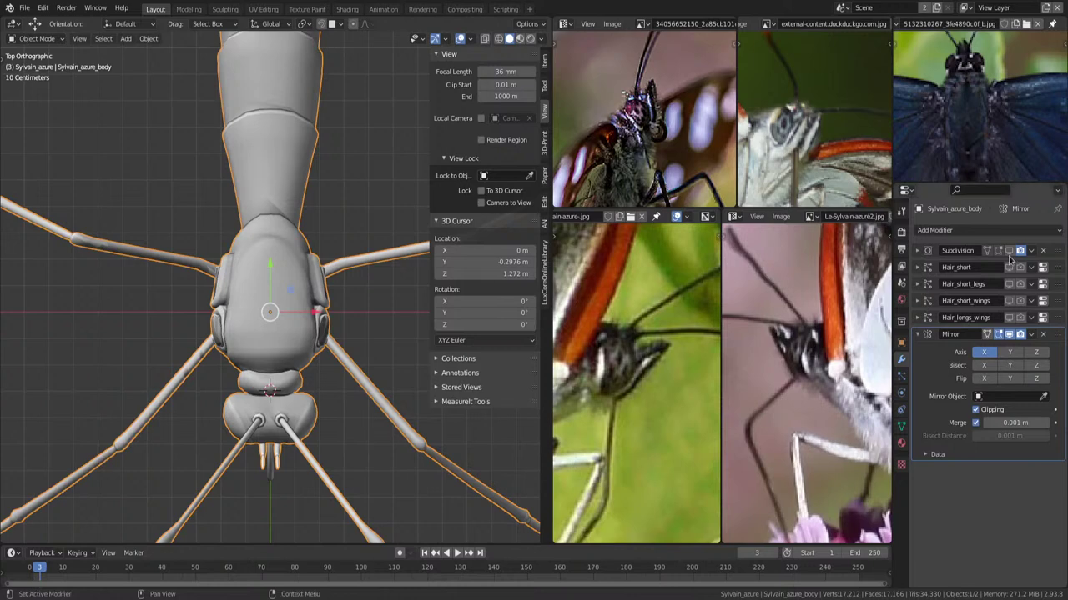
# Put the body in Edit Mode, check Mirror X, and expand the Tool tab's Options panel.
pyautogui.click(534, 25)
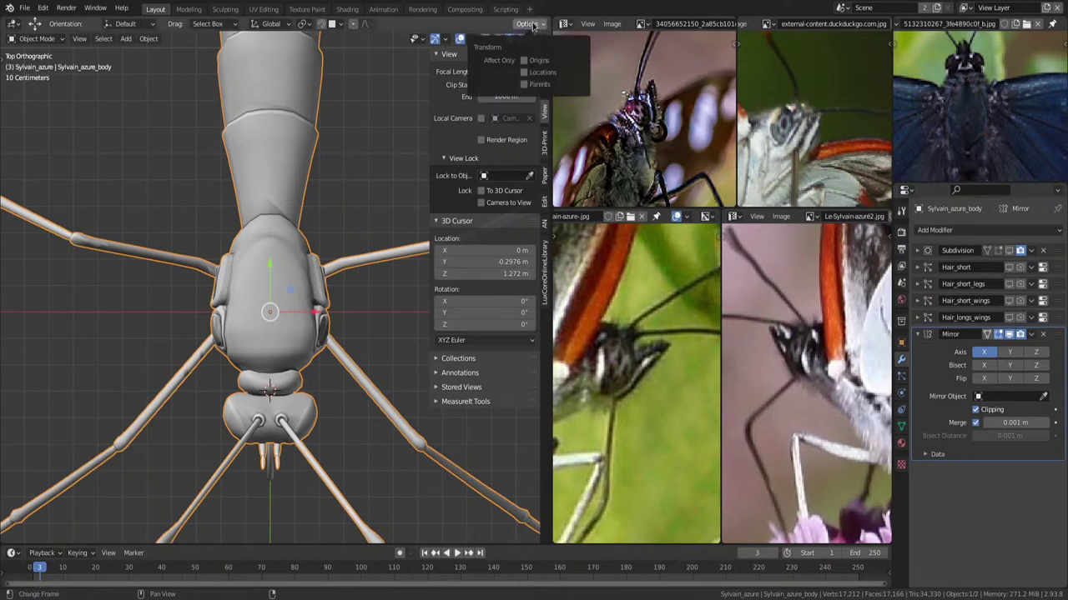
pyautogui.press('Tab')
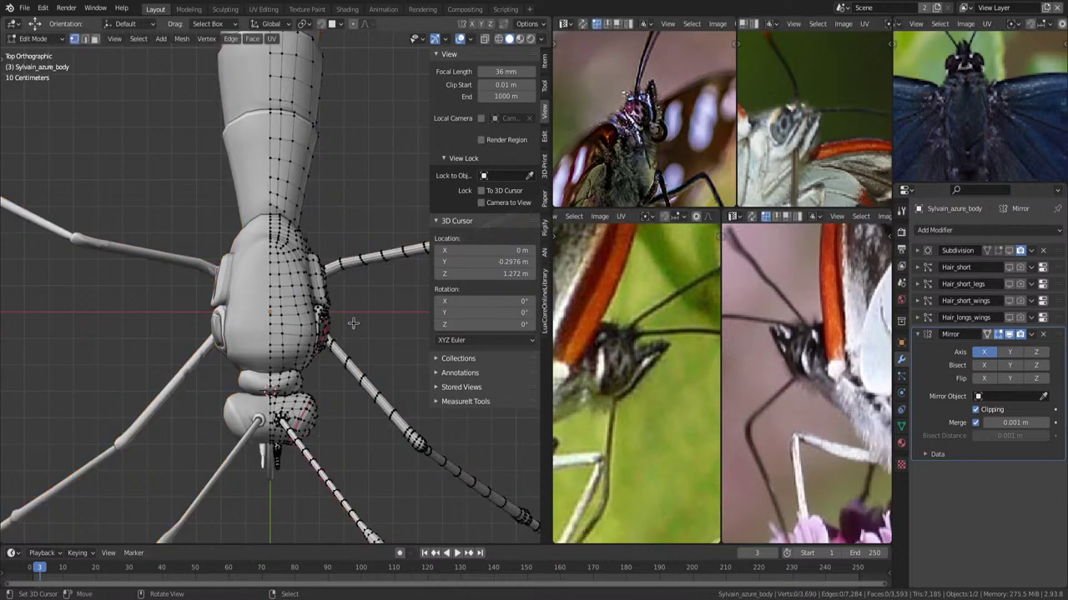
pyautogui.click(527, 24)
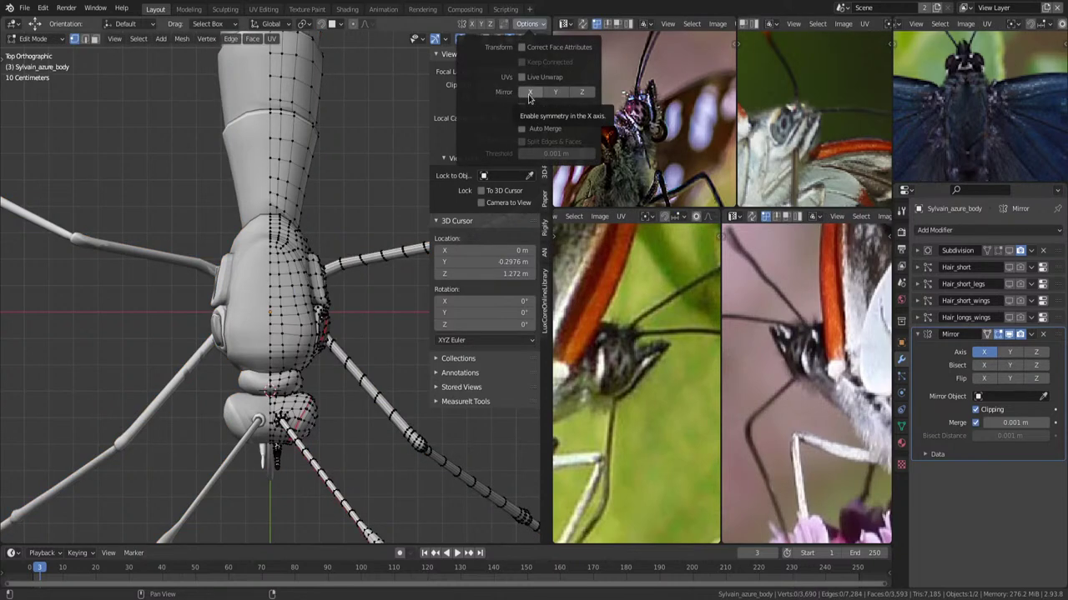
pyautogui.moveTo(910, 213)
pyautogui.mouseDown()
pyautogui.moveTo(901, 212)
pyautogui.moveTo(912, 216)
pyautogui.mouseUp()
pyautogui.click(900, 210)
pyautogui.click(934, 258)
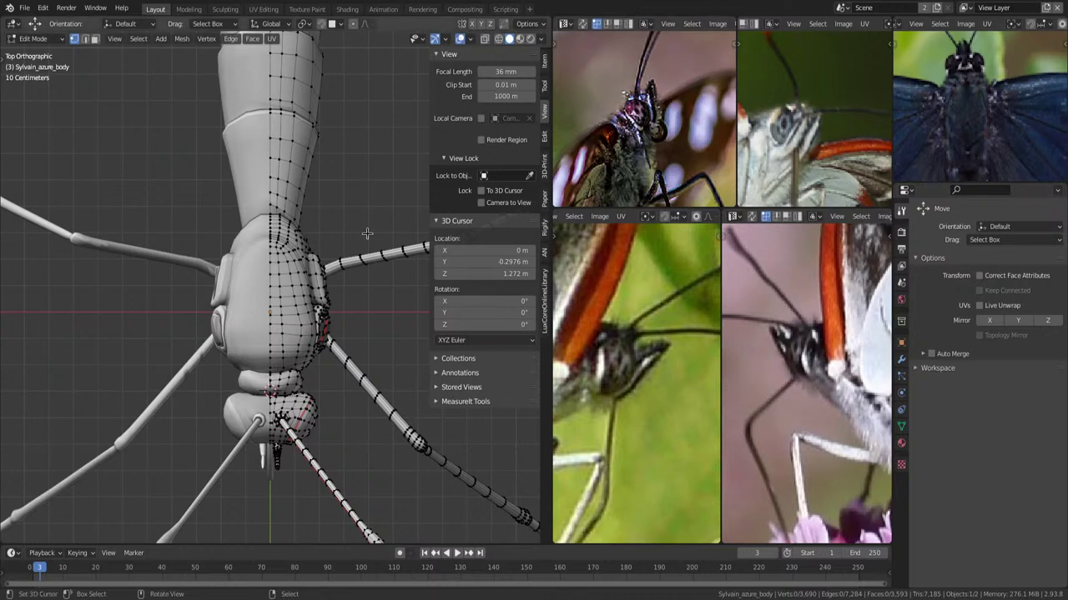
# Save the butterfly file and turn the view to a side view of the body.
pyautogui.hotkey('ctrl', 's')
pyautogui.scroll(1, 345, 279)
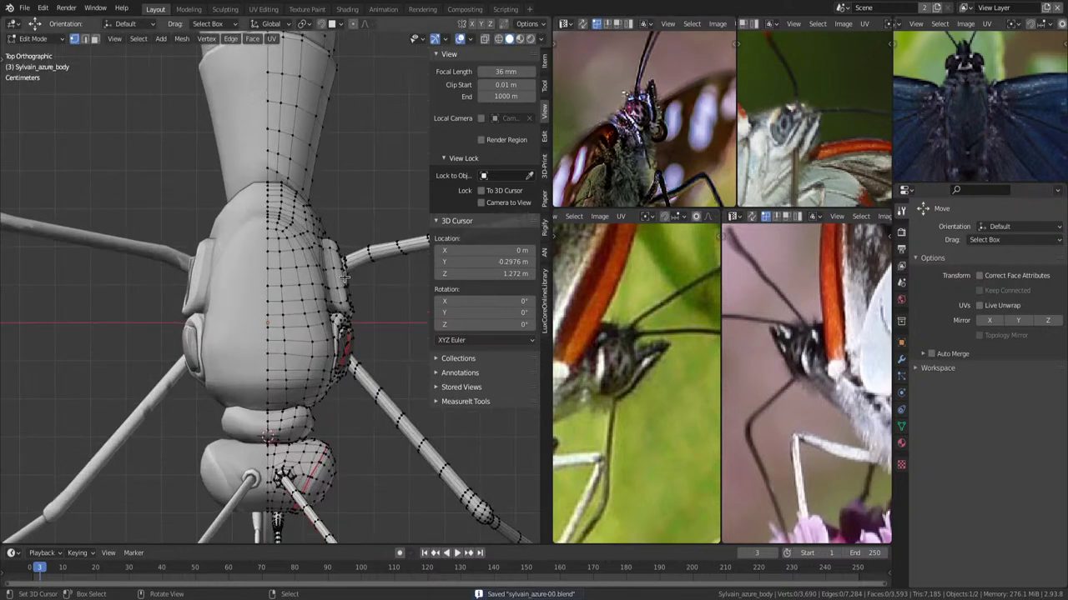
pyautogui.scroll(-2, 344, 278)
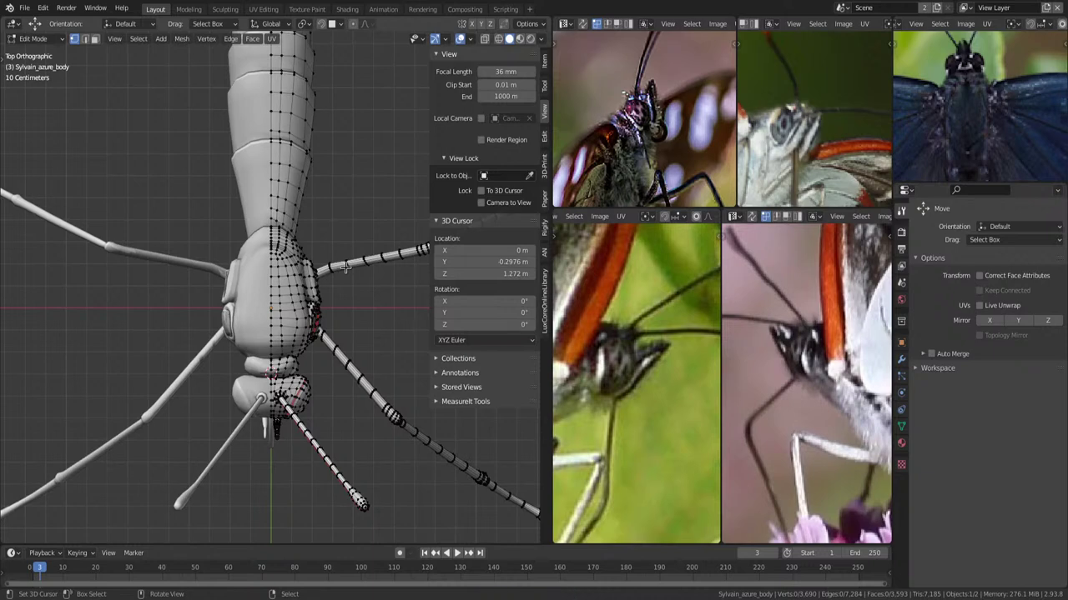
pyautogui.scroll(1, 1000, 120)
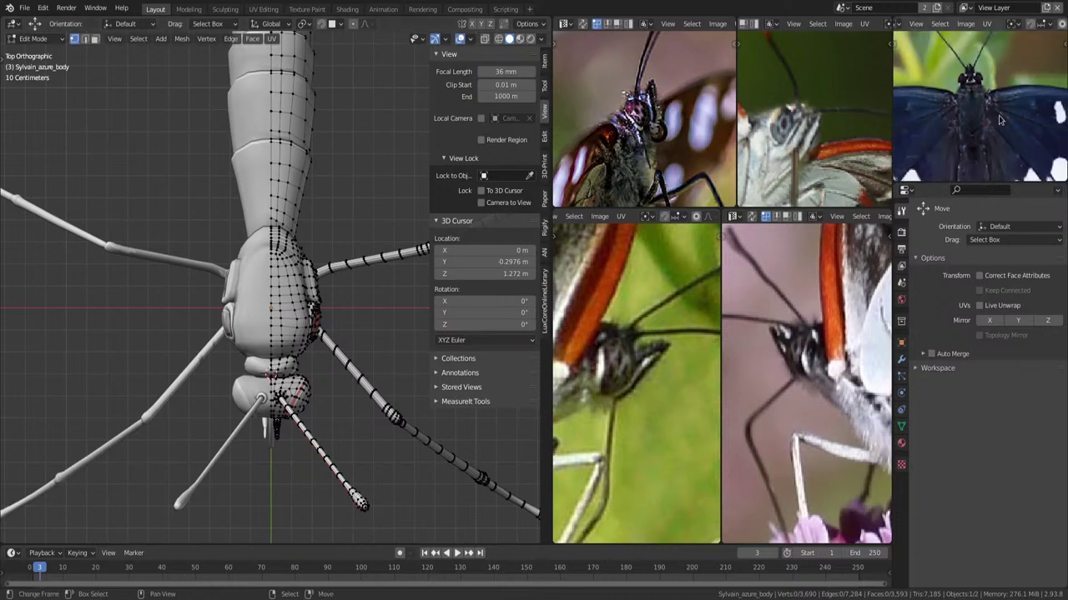
pyautogui.scroll(3, 345, 198)
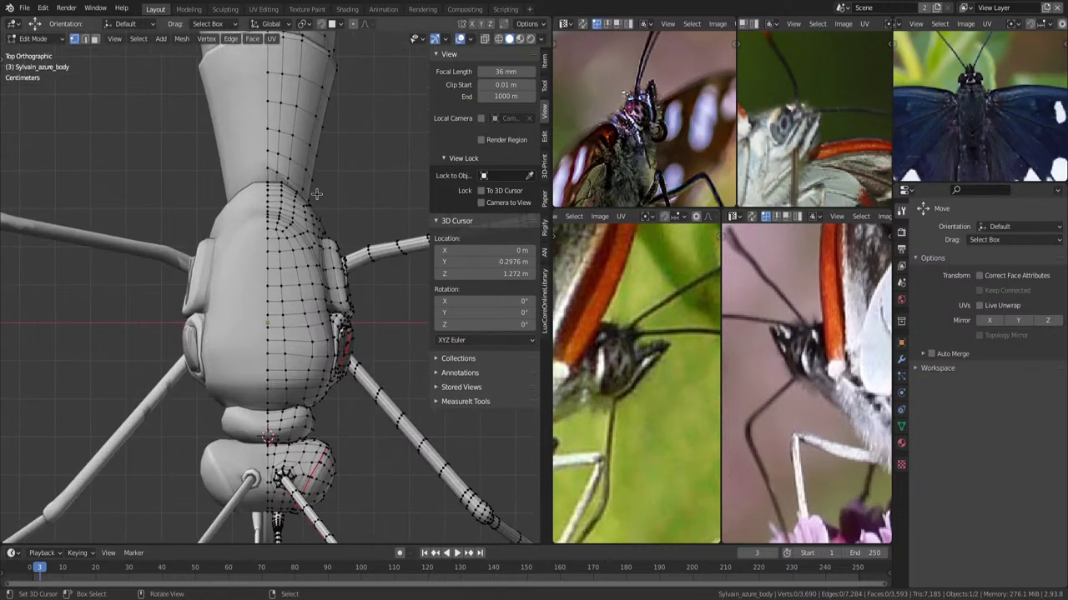
pyautogui.moveTo(344, 203)
pyautogui.mouseDown(button='middle')
pyautogui.moveTo(319, 236)
pyautogui.moveTo(317, 329)
pyautogui.mouseUp(button='middle')
pyautogui.press('ctrl+KP_1')
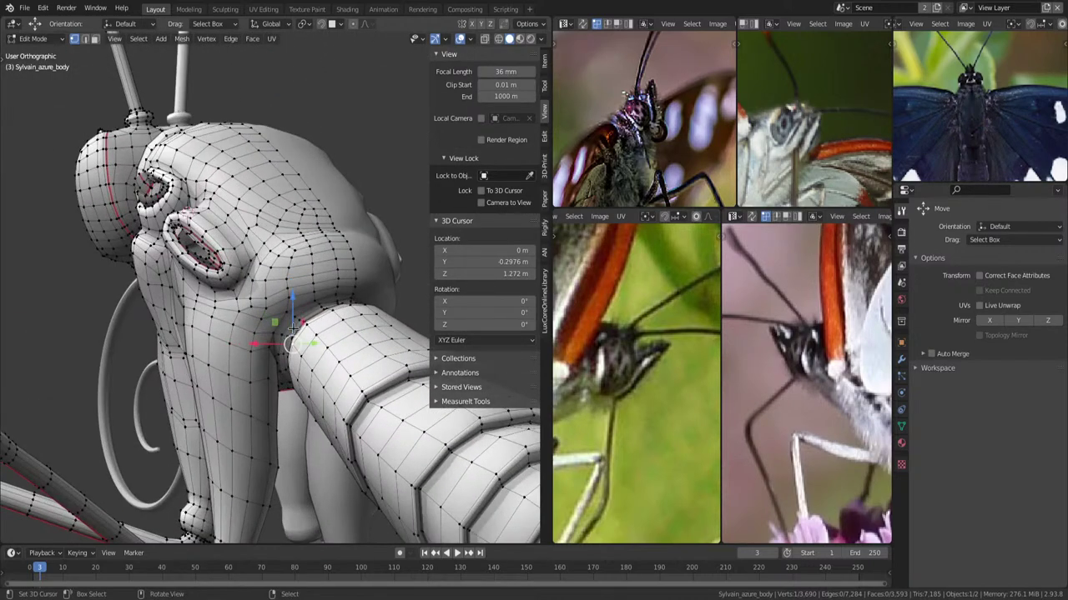
# Select a shortest vertex path along the thorax and enable proportional editing in top view.
pyautogui.keyDown('ctrl'); pyautogui.click(311, 325); pyautogui.keyUp('ctrl')
pyautogui.press('KP_7')
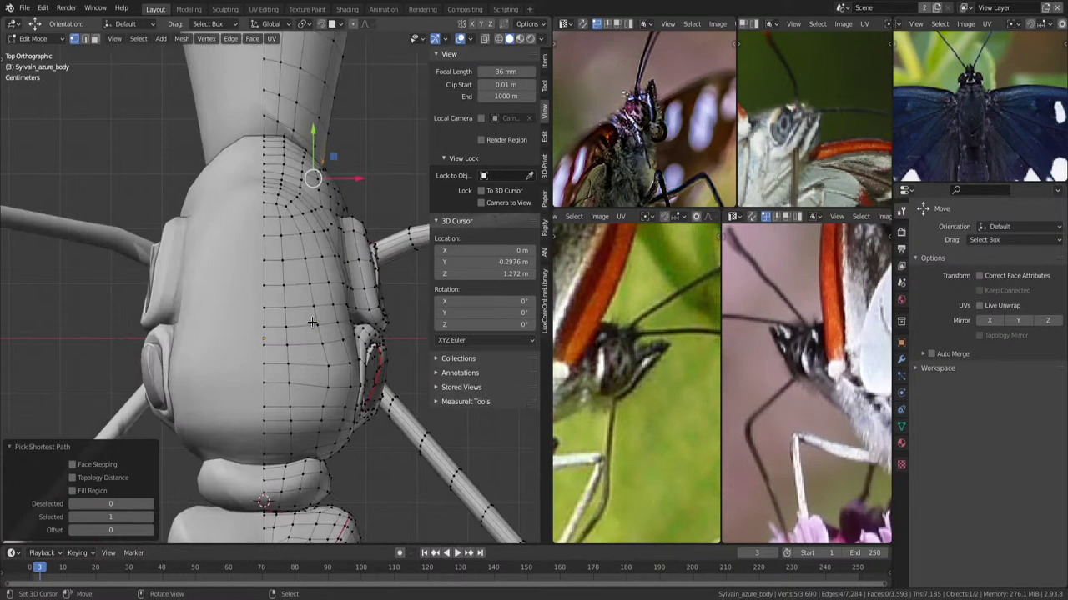
pyautogui.press('o')
pyautogui.scroll(-2, 312, 323)
pyautogui.scroll(-3, 317, 301)
pyautogui.scroll(-3, 321, 275)
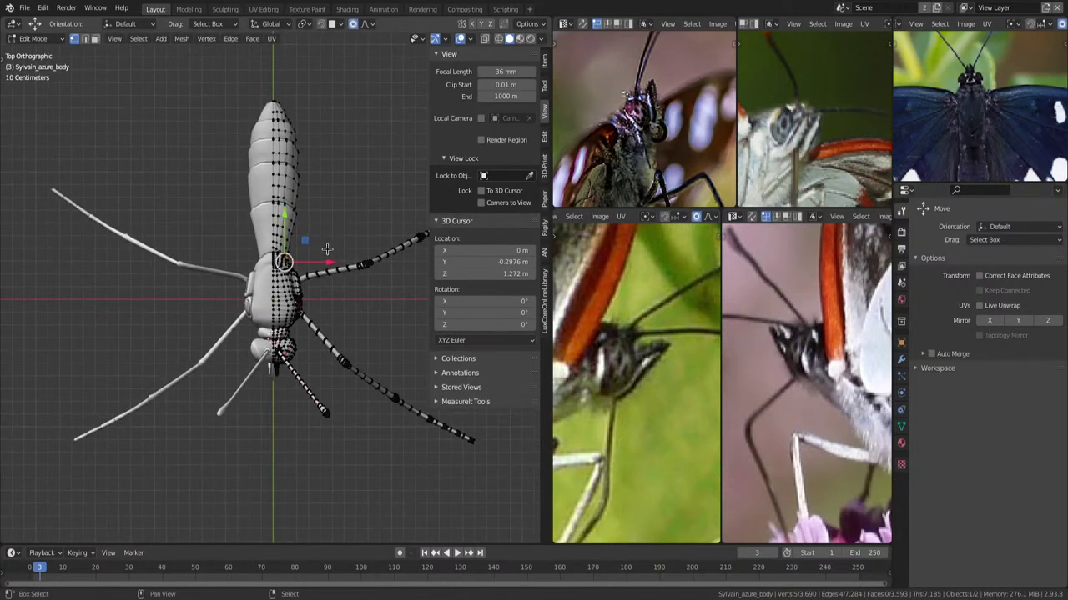
# Shift the thorax vertices sideways along X, shrinking the proportional falloff.
pyautogui.press('g')
pyautogui.click(325, 265)
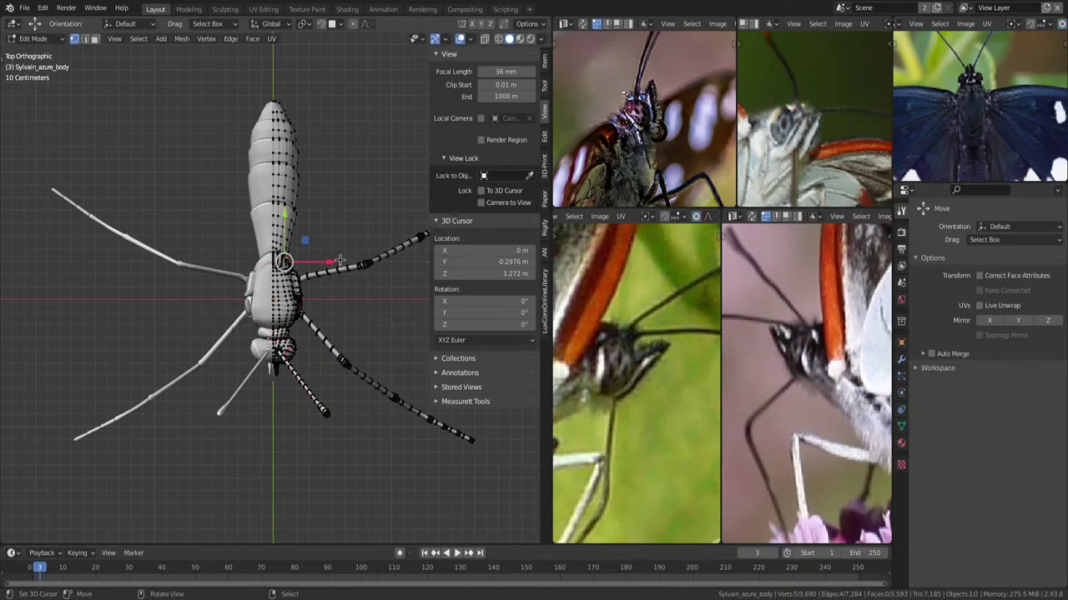
pyautogui.scroll(4, 339, 262)
pyautogui.press('g')
pyautogui.press('x')
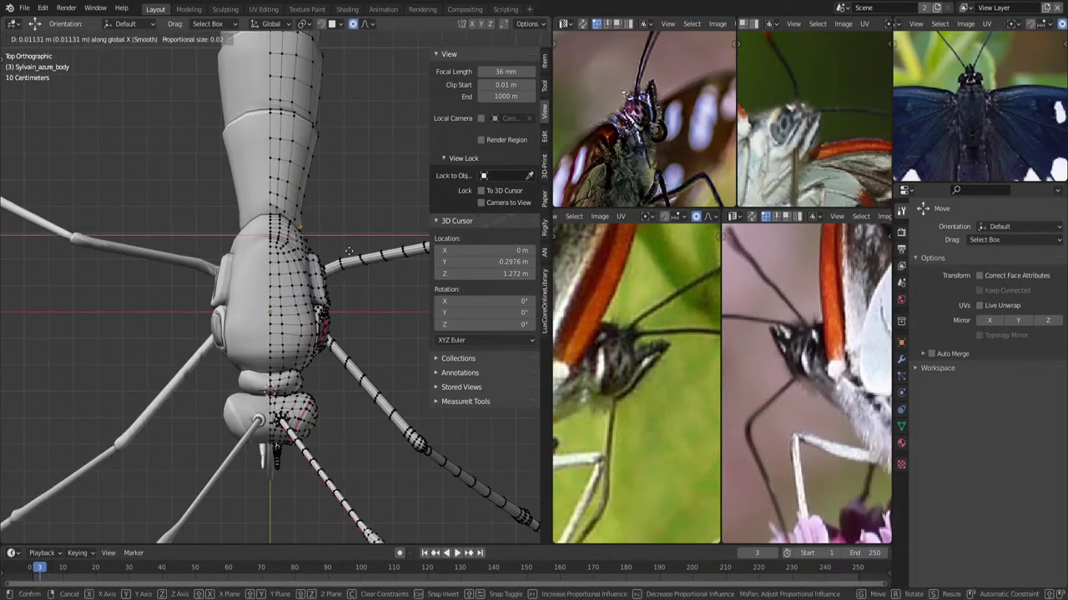
pyautogui.scroll(-4, 346, 252)
pyautogui.scroll(-4, 348, 252)
pyautogui.scroll(-5, 349, 251)
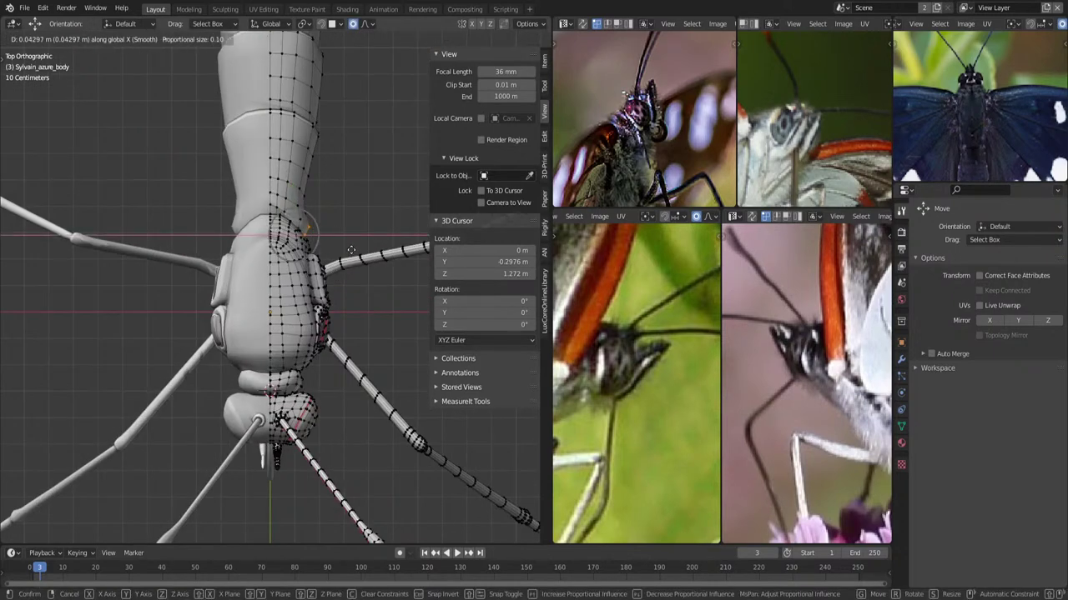
pyautogui.scroll(-7, 352, 251)
pyautogui.scroll(-2, 351, 249)
pyautogui.scroll(-1, 349, 248)
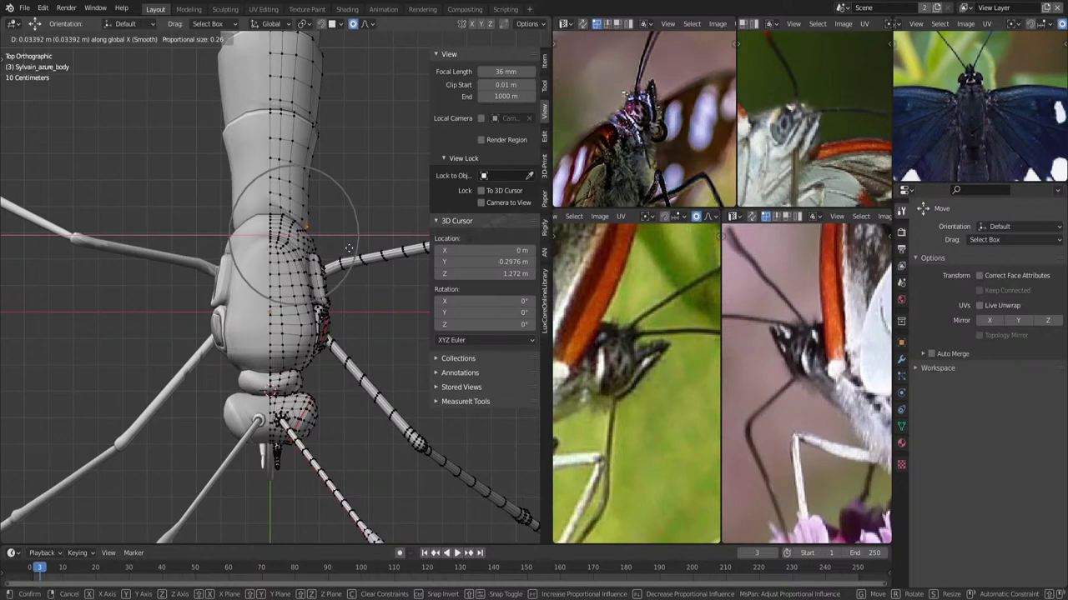
pyautogui.click(348, 248)
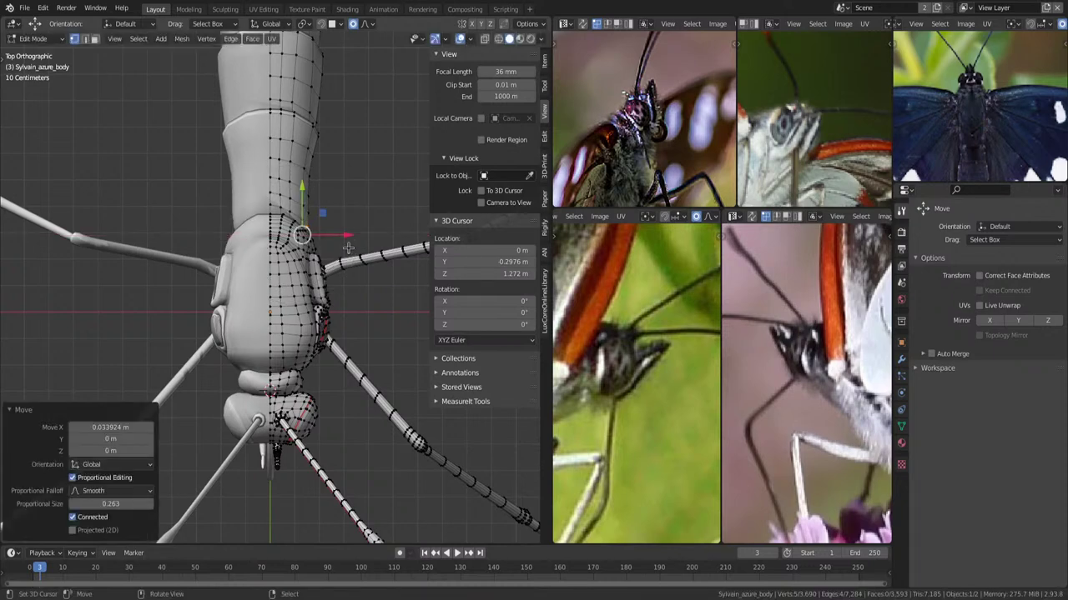
# Undo that move, then redo the sideways X shift and nudge the vertices further.
pyautogui.hotkey('ctrl', 'z')
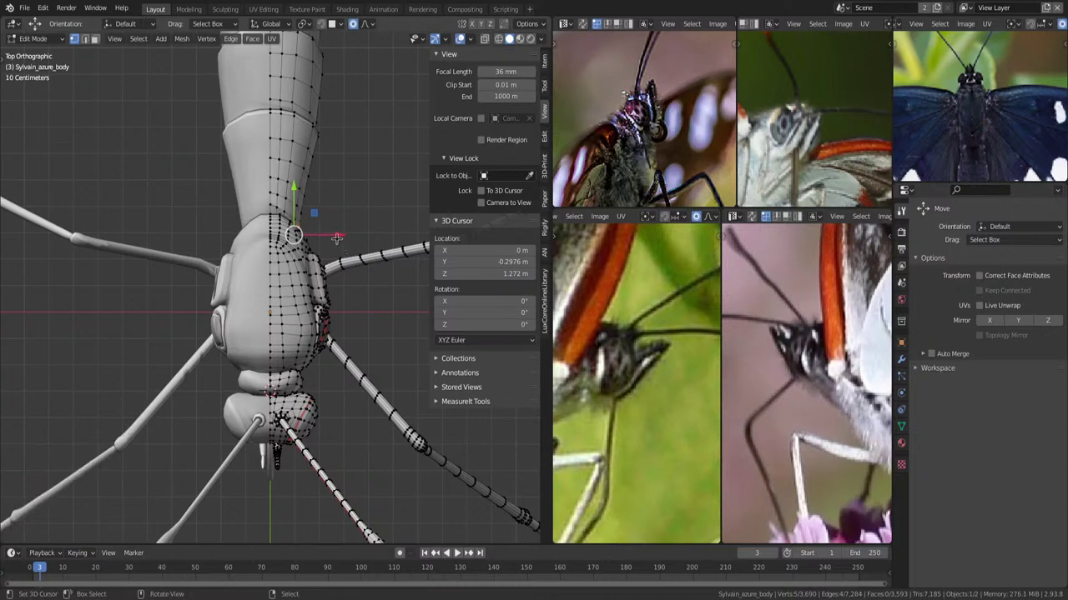
pyautogui.press('g')
pyautogui.press('x')
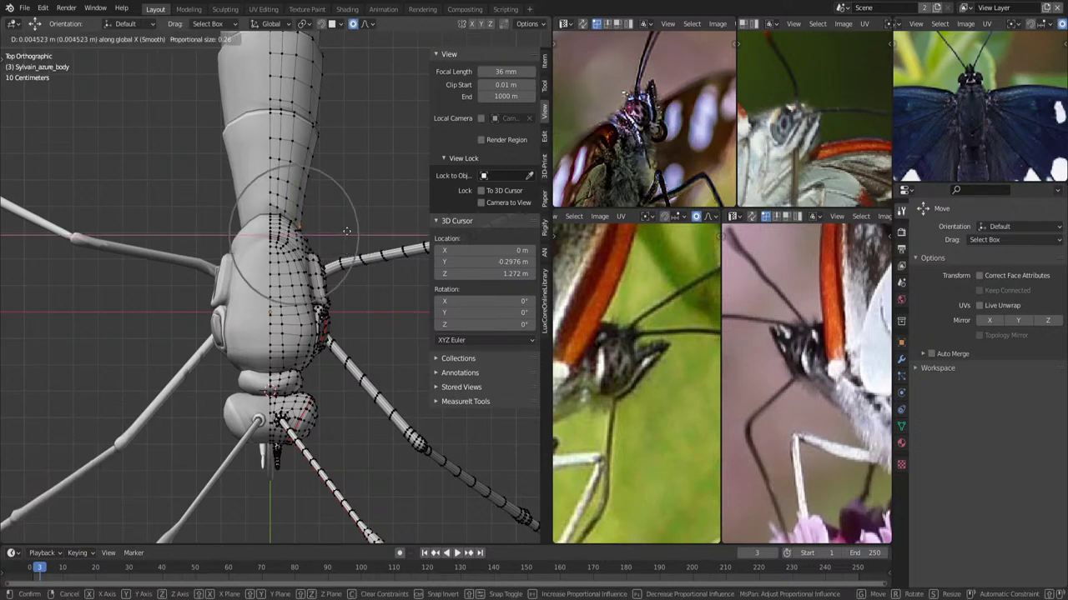
pyautogui.click(347, 231)
pyautogui.scroll(2, 347, 242)
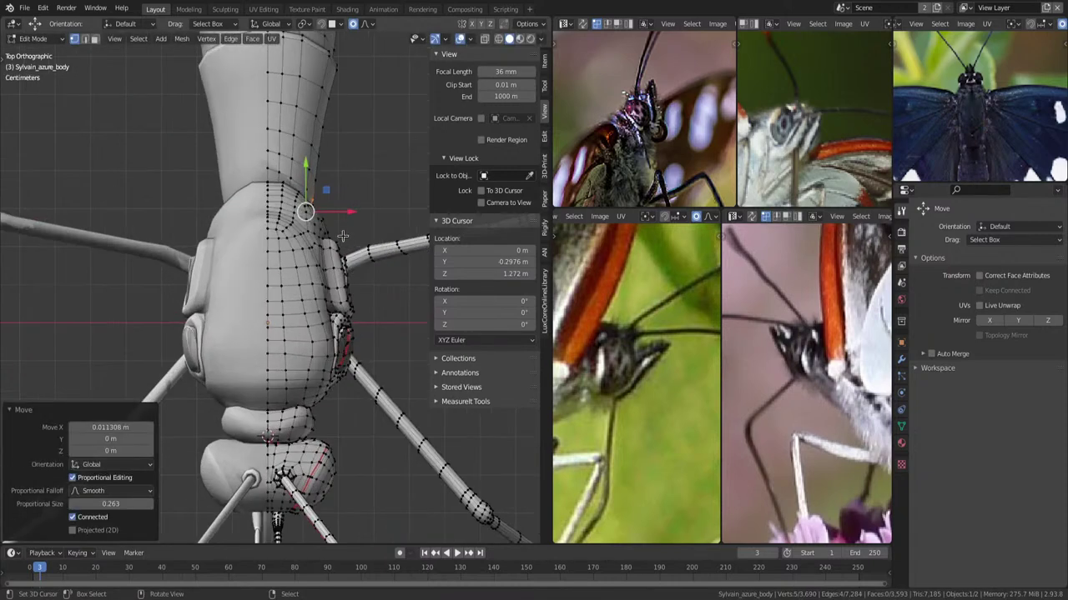
pyautogui.press('g')
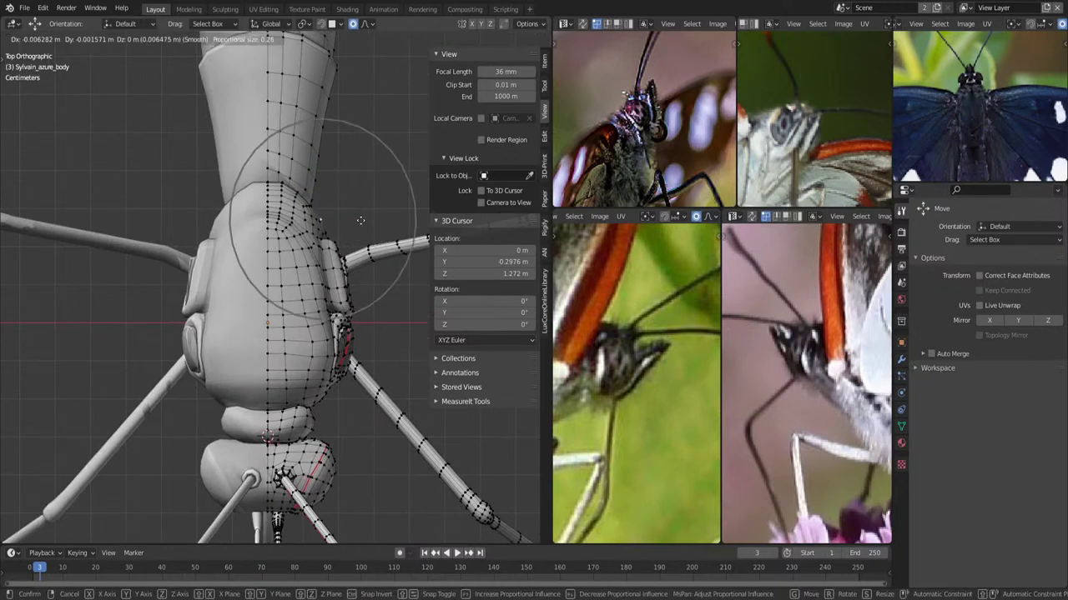
pyautogui.scroll(4, 361, 220)
pyautogui.click(363, 215)
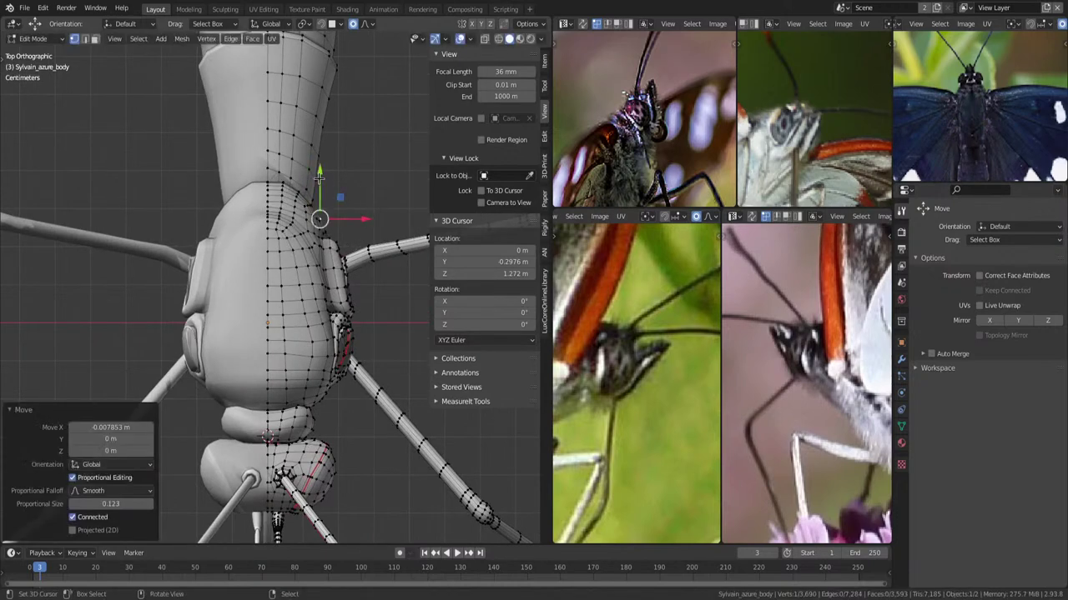
# Raise the thorax vertices upward in a series of small proportional moves.
pyautogui.press('g')
pyautogui.scroll(-2, 372, 198)
pyautogui.click(335, 158)
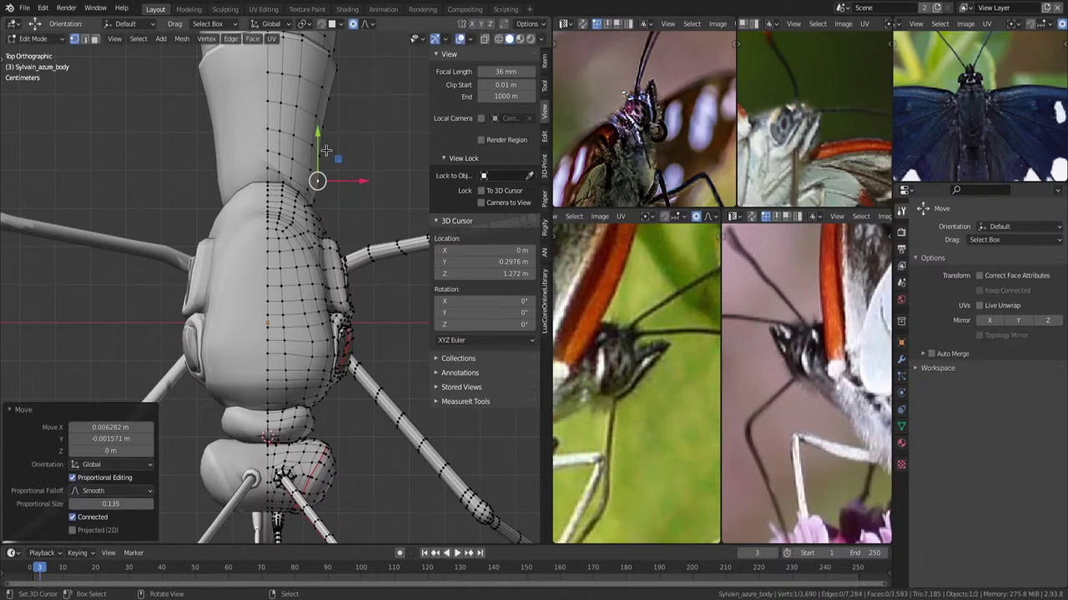
pyautogui.press('g')
pyautogui.click(329, 119)
pyautogui.press('g')
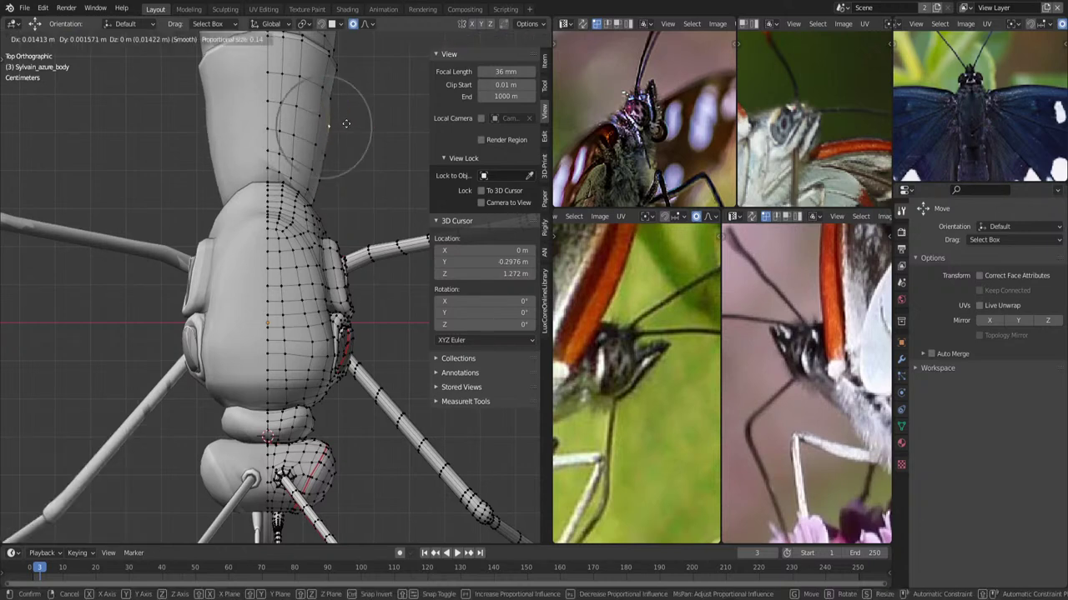
pyautogui.click(341, 94)
pyautogui.press('g')
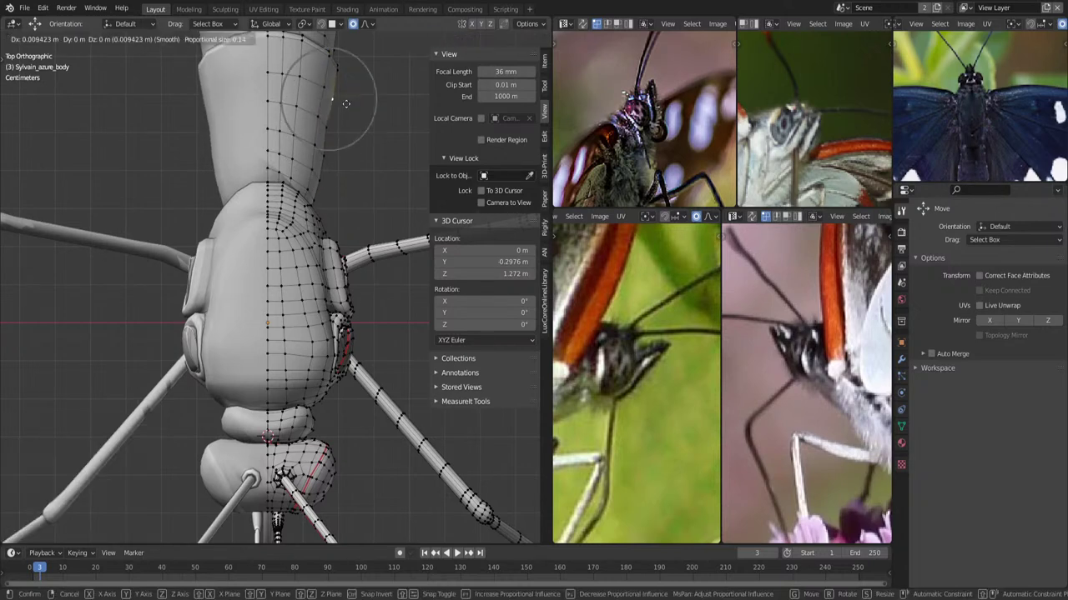
pyautogui.click(334, 116)
pyautogui.press('g')
pyautogui.click(336, 123)
pyautogui.scroll(-3, 322, 238)
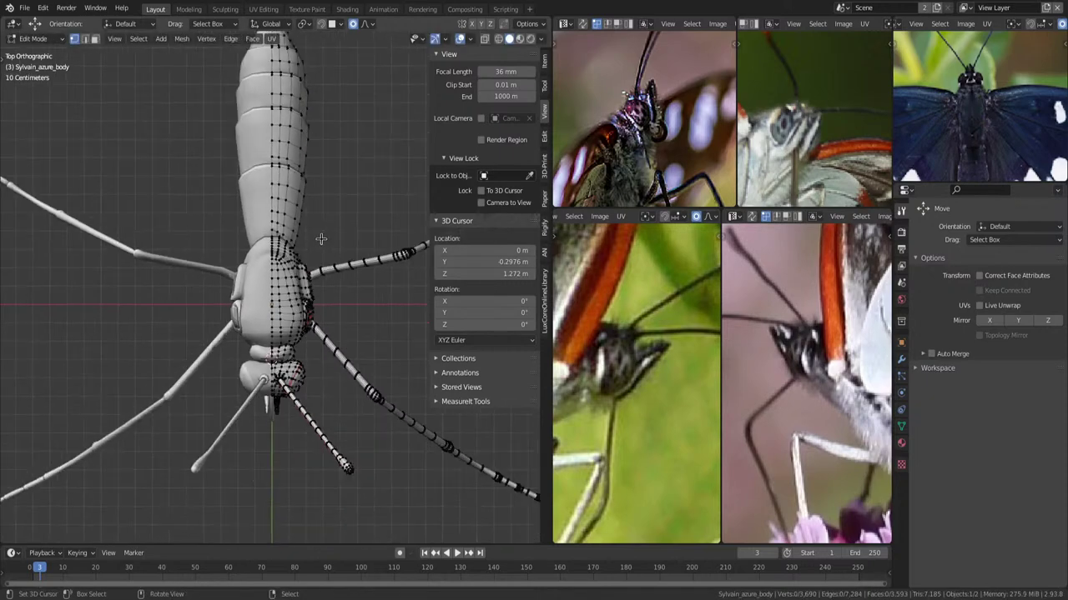
pyautogui.moveTo(322, 239)
pyautogui.mouseDown(button='middle')
pyautogui.moveTo(236, 203)
pyautogui.moveTo(280, 254)
pyautogui.mouseUp(button='middle')
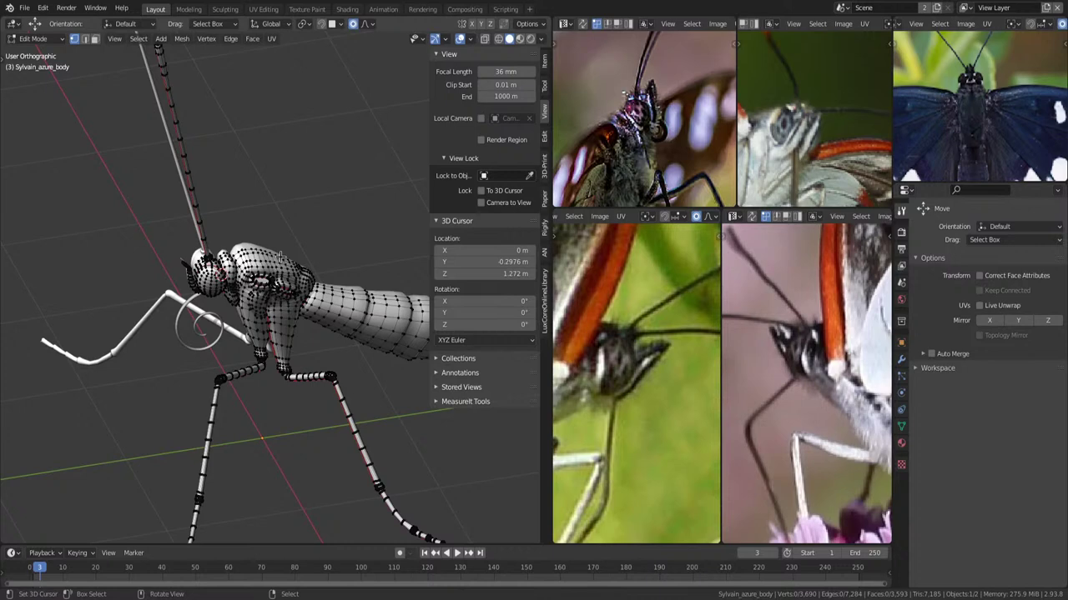
pyautogui.moveTo(280, 258)
pyautogui.mouseDown(button='middle')
pyautogui.moveTo(307, 323)
pyautogui.moveTo(297, 327)
pyautogui.mouseUp(button='middle')
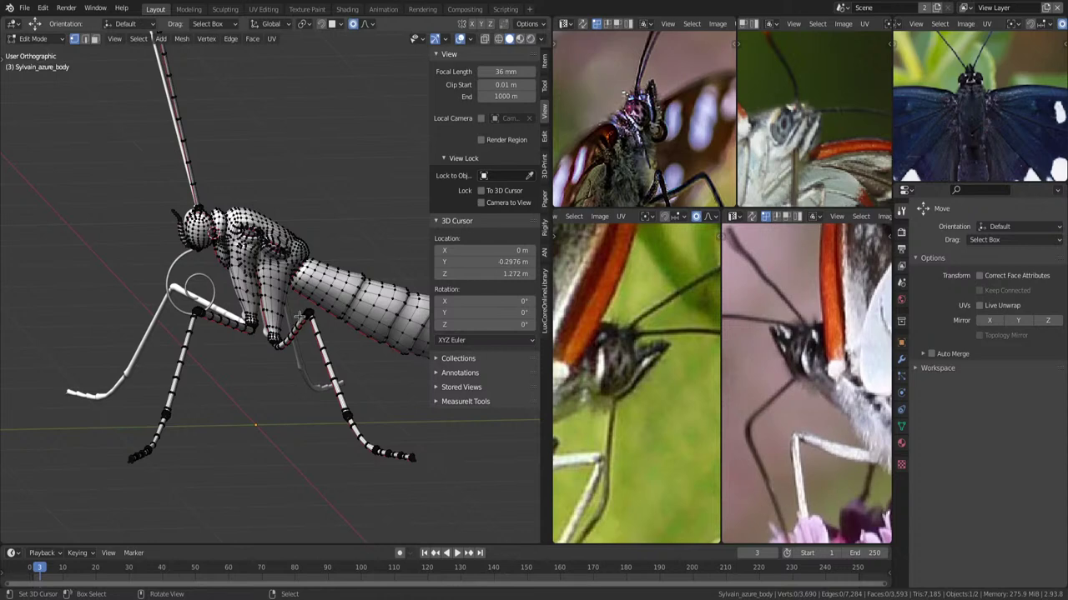
pyautogui.moveTo(271, 318); pyautogui.dragTo(299, 290, button='middle')
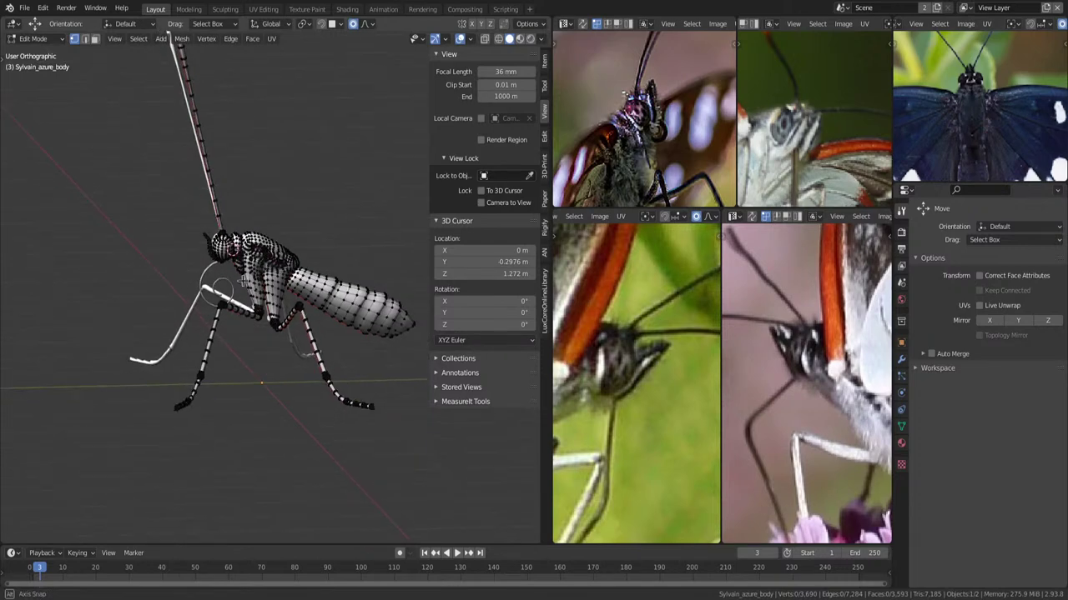
pyautogui.press('KP_5')
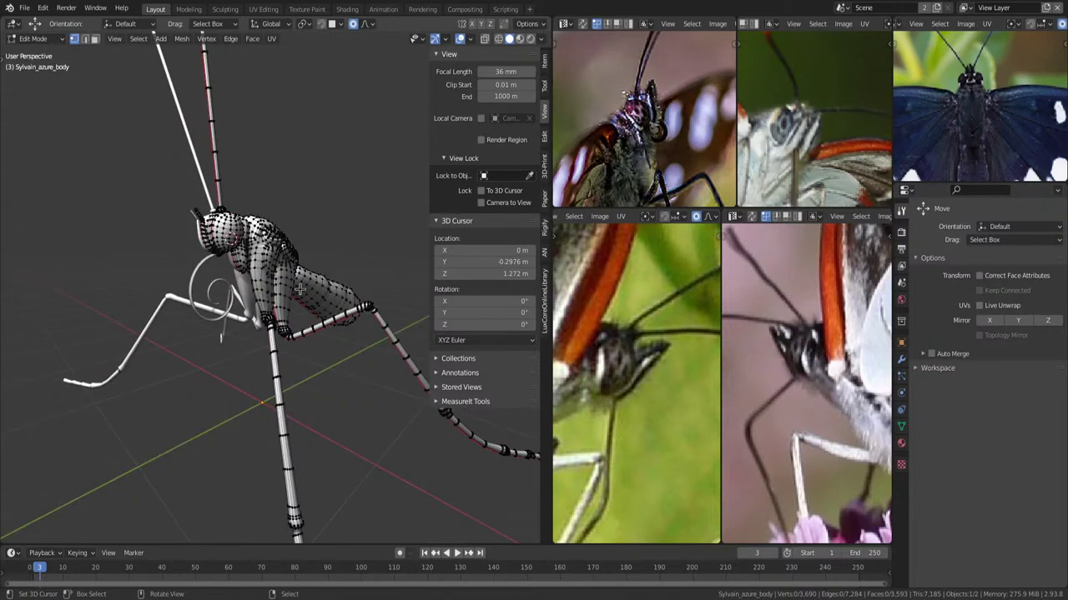
pyautogui.scroll(4, 468, 466)
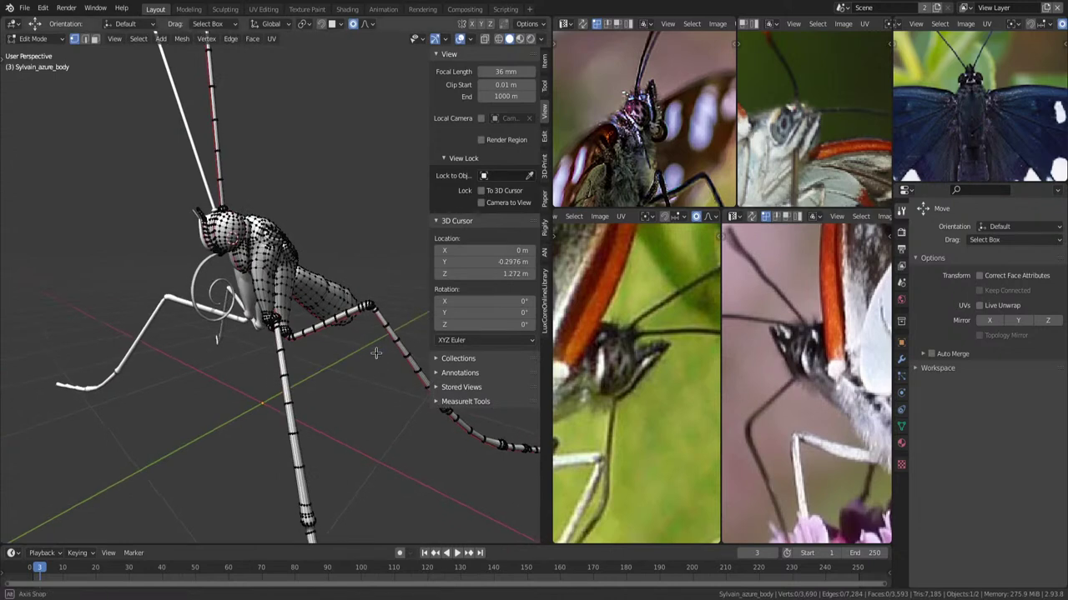
pyautogui.moveTo(468, 466)
pyautogui.mouseDown(button='middle')
pyautogui.moveTo(333, 330)
pyautogui.moveTo(348, 353)
pyautogui.moveTo(303, 288)
pyautogui.moveTo(289, 302)
pyautogui.moveTo(303, 293)
pyautogui.moveTo(293, 293)
pyautogui.moveTo(310, 298)
pyautogui.moveTo(302, 280)
pyautogui.moveTo(310, 285)
pyautogui.moveTo(275, 271)
pyautogui.moveTo(240, 281)
pyautogui.mouseUp(button='middle')
pyautogui.scroll(3, 293, 292)
pyautogui.scroll(-1, 828, 434)
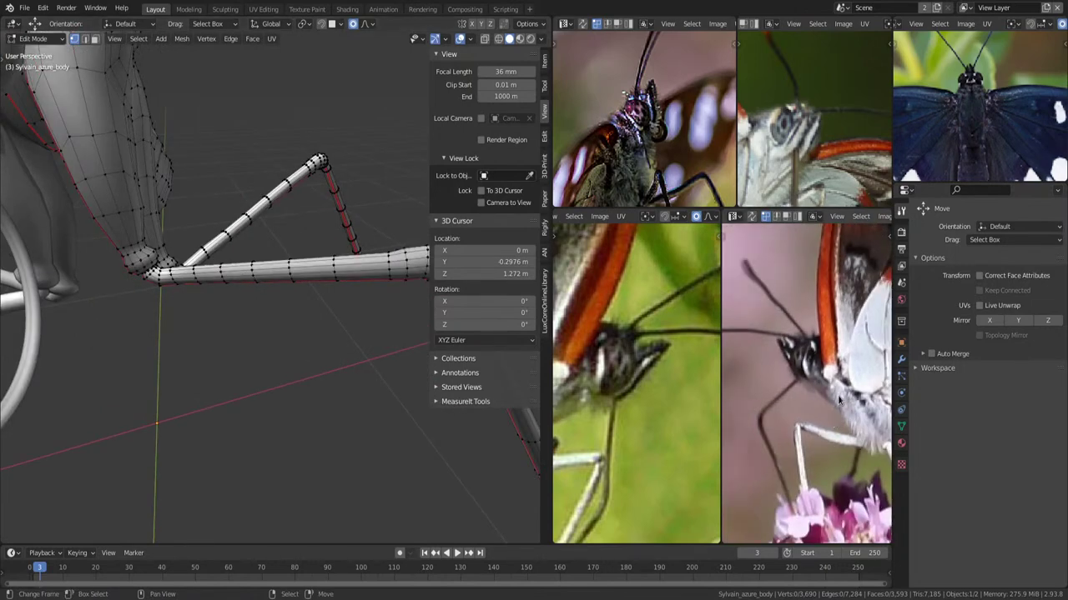
pyautogui.scroll(-1, 837, 405)
pyautogui.scroll(-1, 823, 420)
pyautogui.hscroll(1, 834, 432)
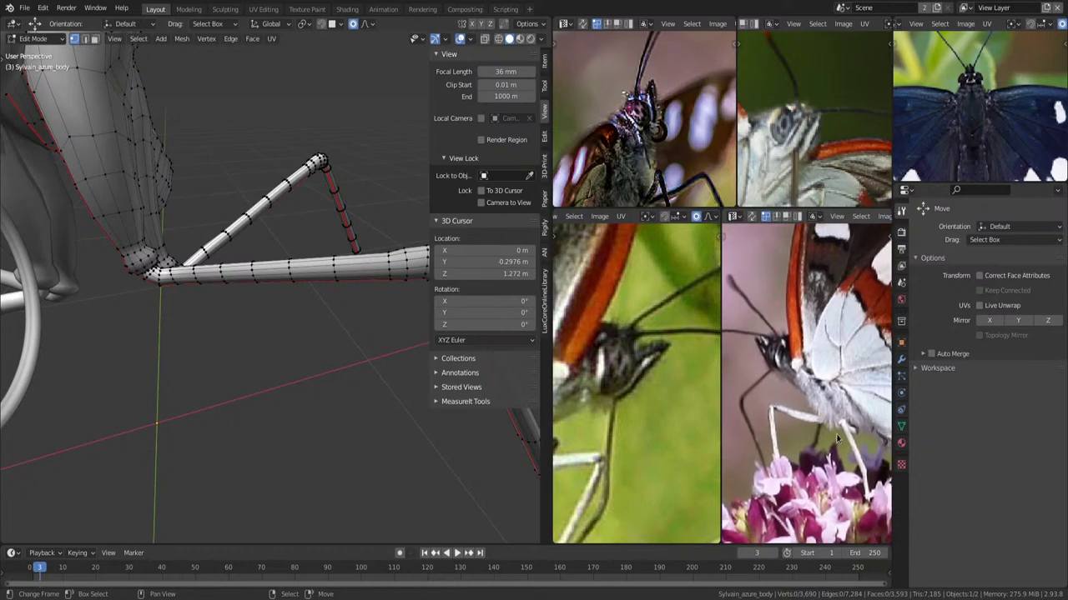
pyautogui.hscroll(1, 833, 433)
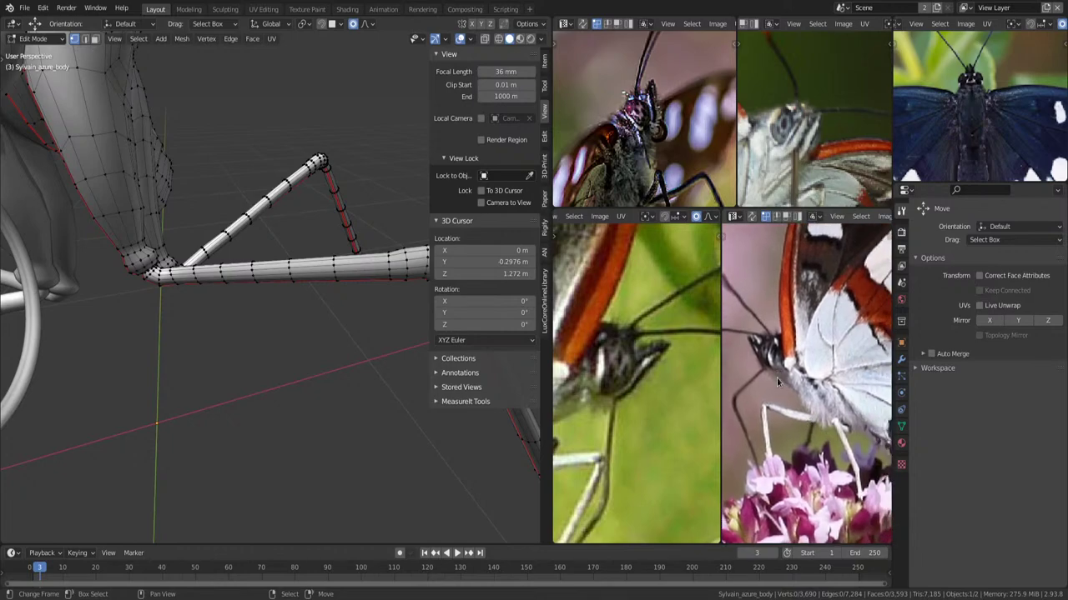
pyautogui.moveTo(286, 291)
pyautogui.mouseDown(button='middle')
pyautogui.moveTo(255, 289)
pyautogui.moveTo(359, 326)
pyautogui.mouseUp(button='middle')
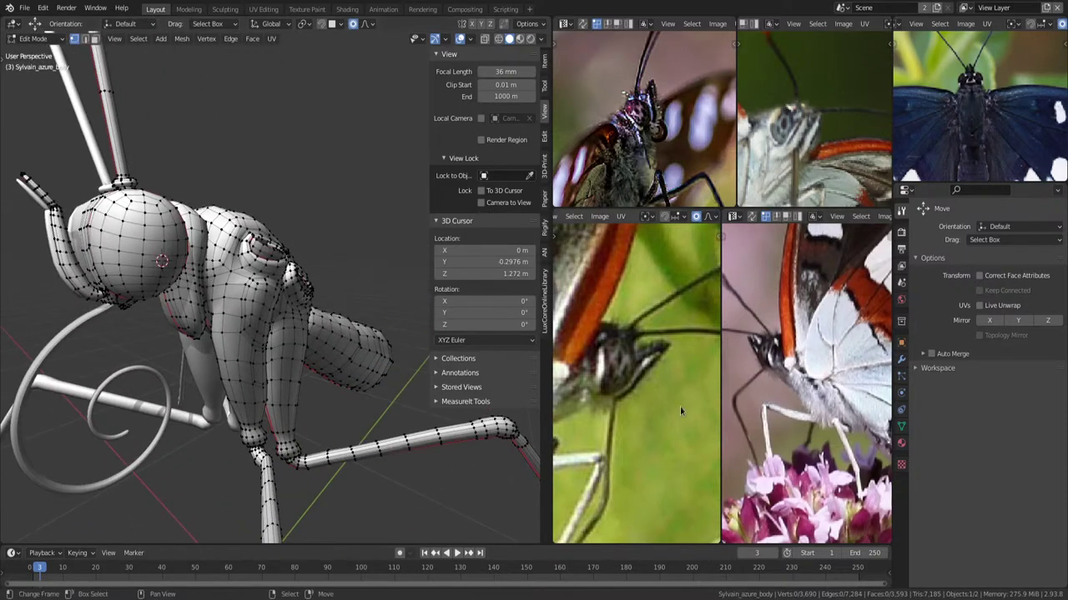
pyautogui.scroll(-1, 679, 406)
pyautogui.scroll(-1, 647, 402)
pyautogui.scroll(-1, 659, 404)
pyautogui.scroll(-1, 692, 400)
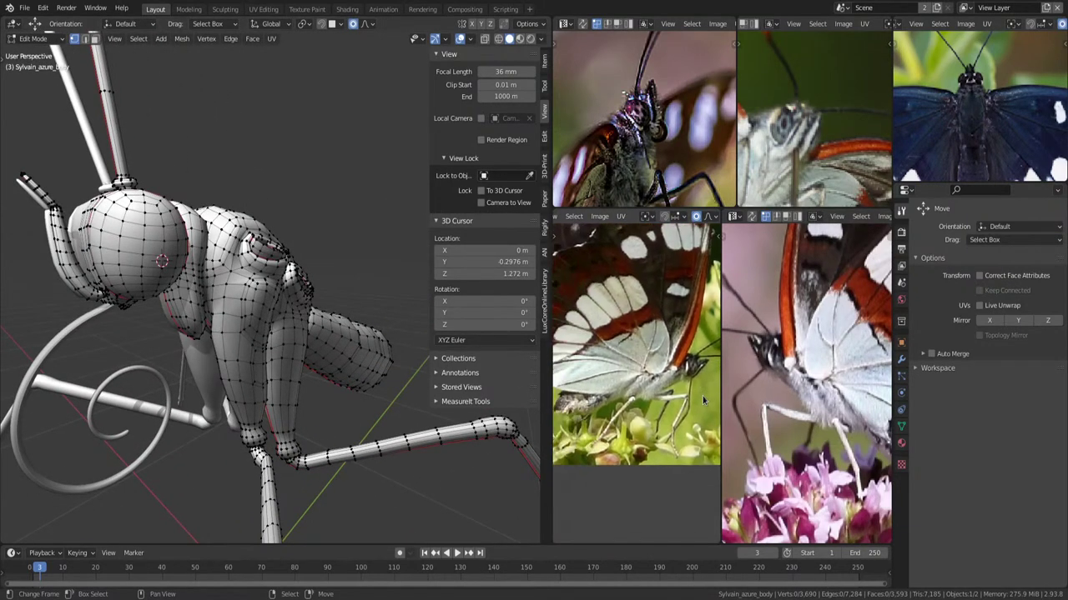
pyautogui.moveTo(325, 337); pyautogui.dragTo(343, 346, button='middle')
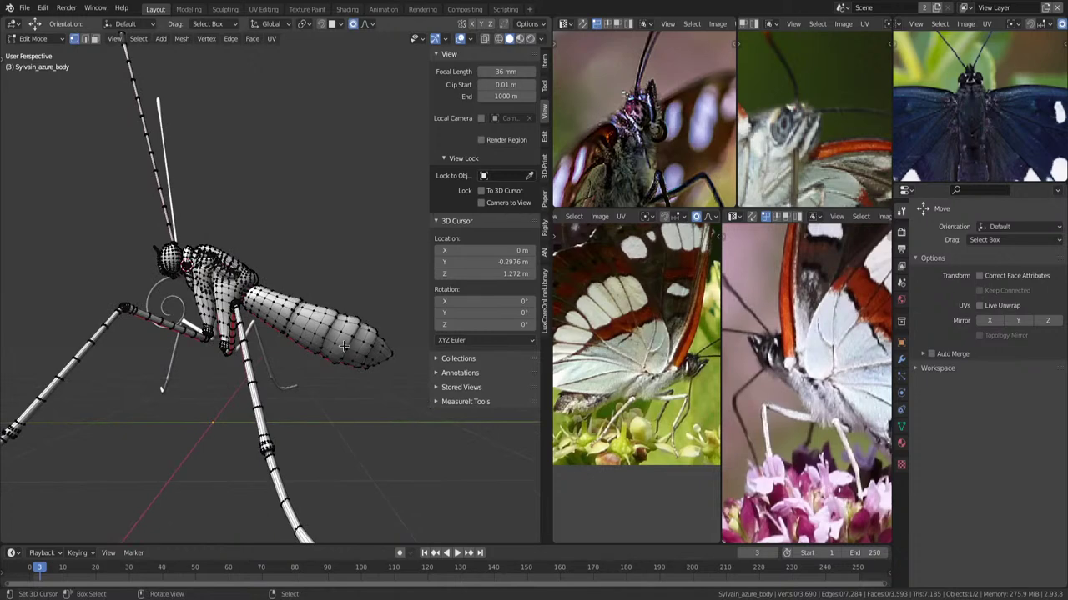
pyautogui.press('KP_3')
# Return to Object Mode, deselect all, and try Studio lighting before switching back to MatCap.
pyautogui.press('Tab')
pyautogui.hotkey('alt', 'a')
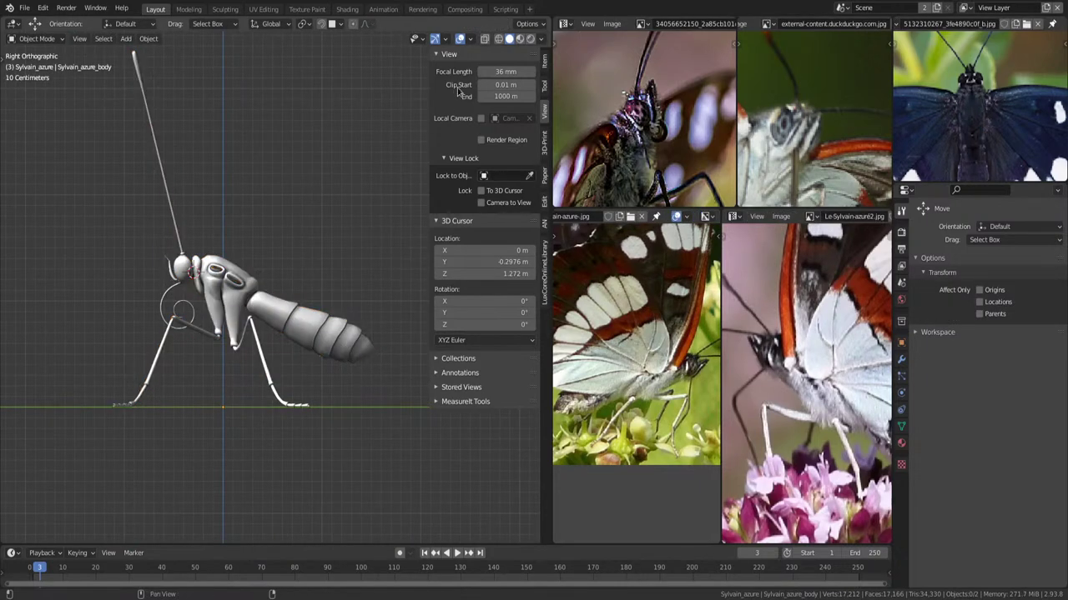
pyautogui.click(541, 39)
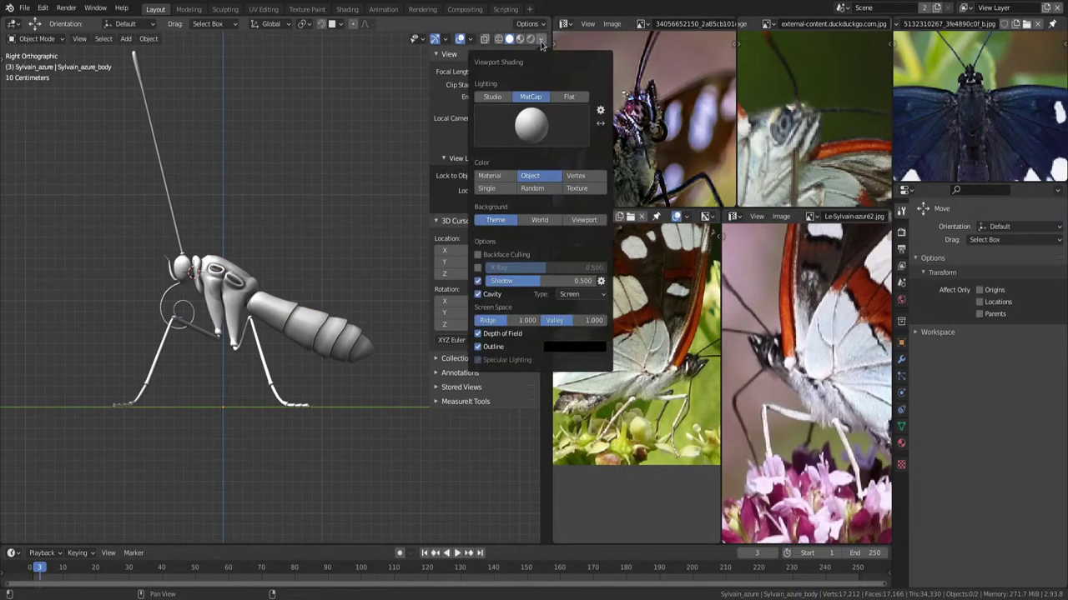
pyautogui.click(501, 97)
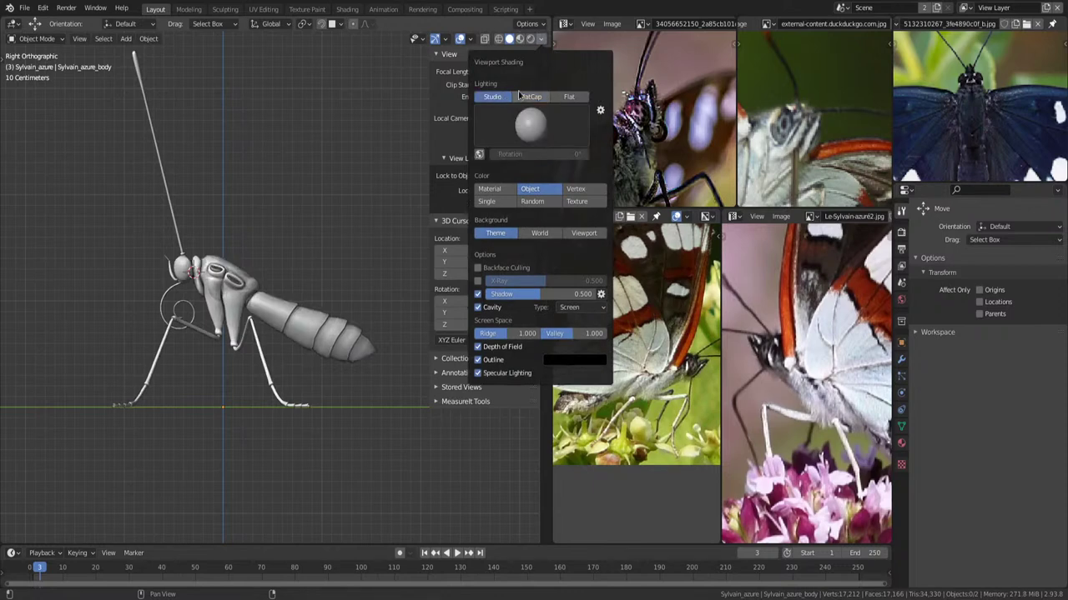
pyautogui.click(524, 96)
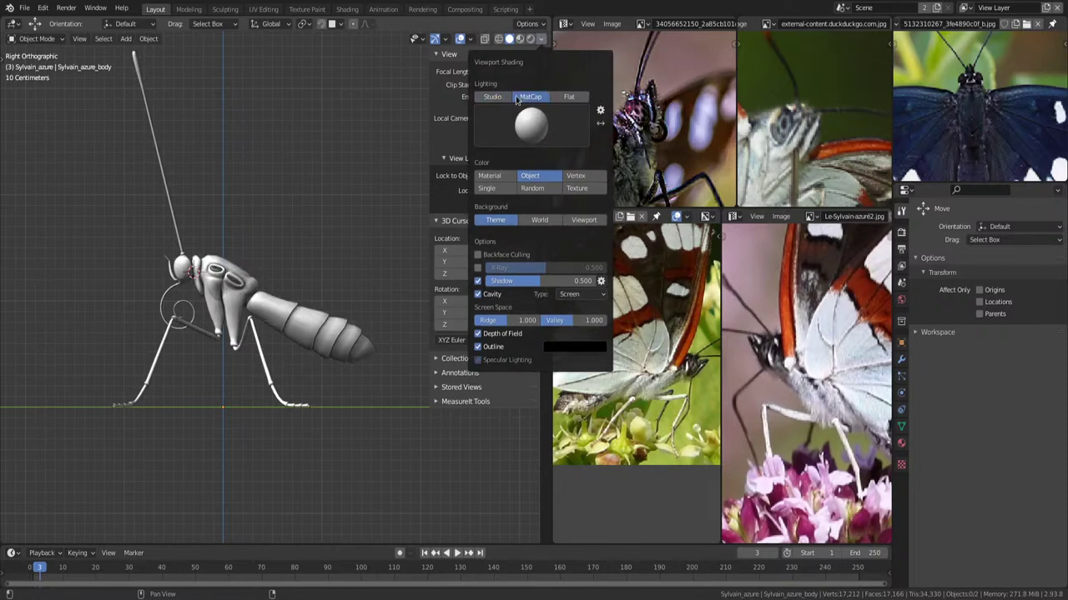
pyautogui.moveTo(308, 242); pyautogui.dragTo(340, 266, button='middle')
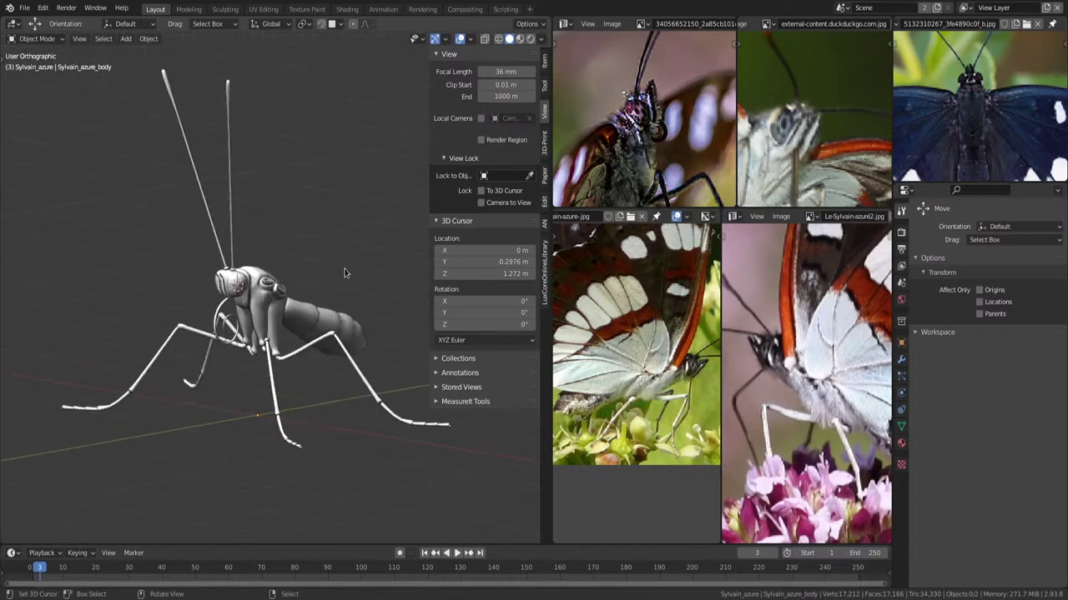
# Snap the 3D cursor to the world origin and orbit around the insect to inspect it.
pyautogui.hotkey('shift', 's')
pyautogui.click(298, 308)
pyautogui.moveTo(338, 338)
pyautogui.mouseDown(button='middle')
pyautogui.moveTo(334, 303)
pyautogui.moveTo(251, 321)
pyautogui.mouseUp(button='middle')
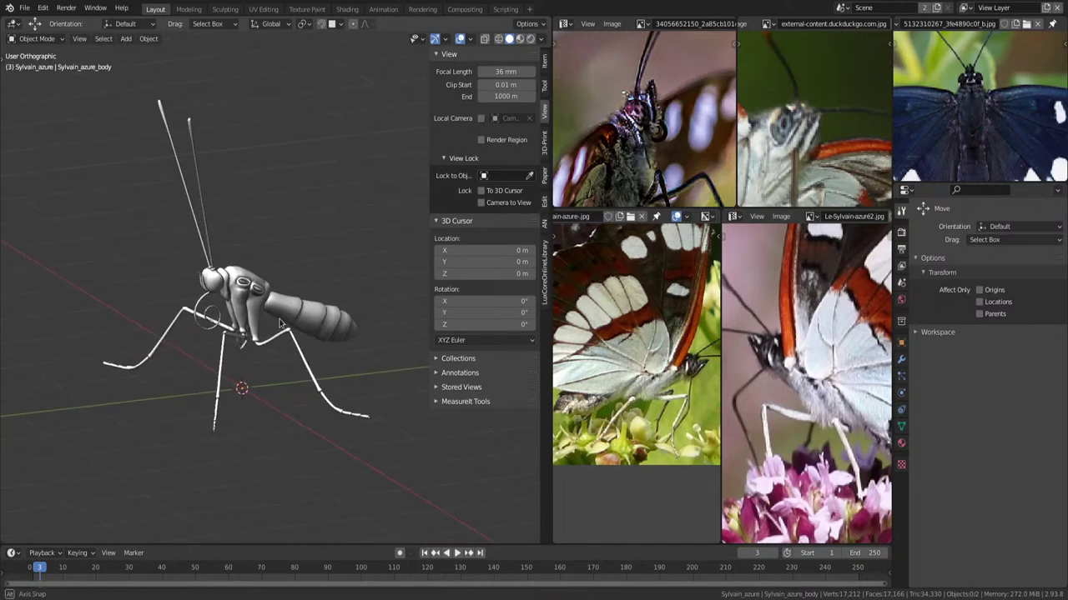
pyautogui.scroll(-1, 809, 351)
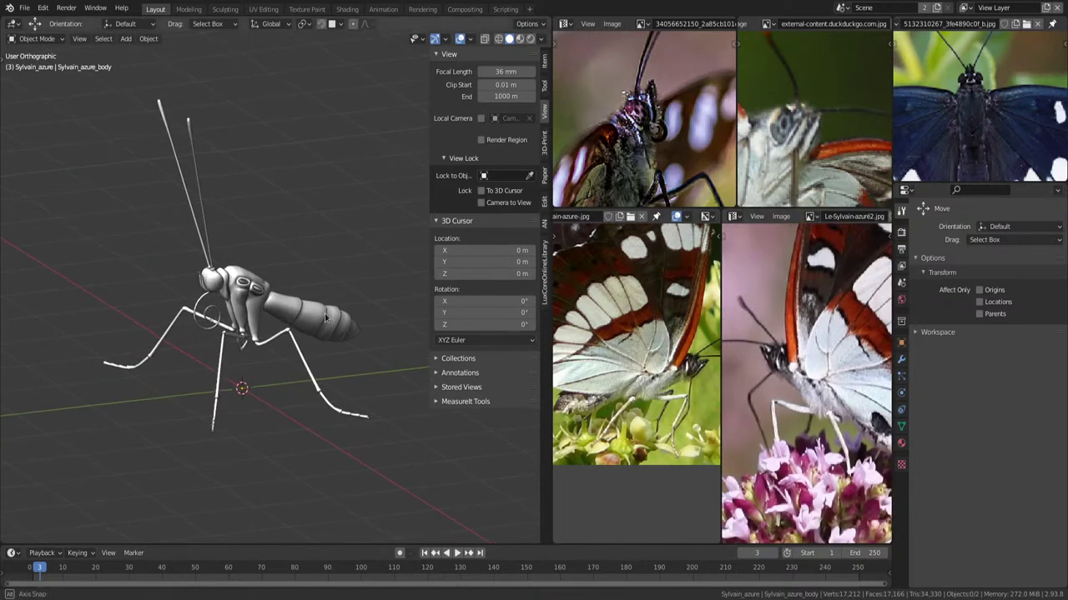
pyautogui.moveTo(324, 312); pyautogui.dragTo(296, 313, button='middle')
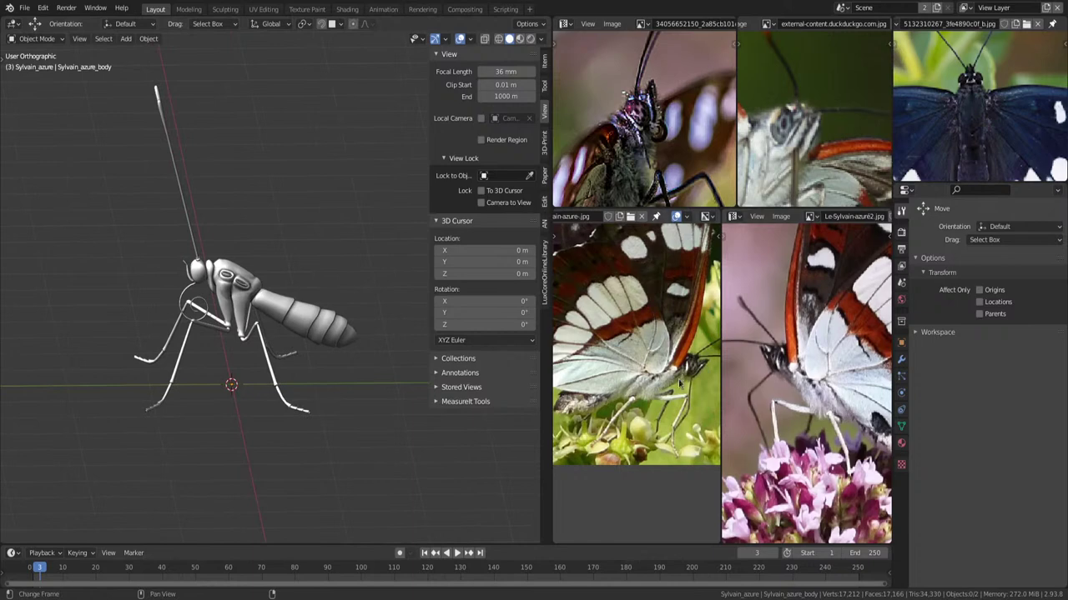
pyautogui.scroll(2, 829, 379)
pyautogui.scroll(-1, 829, 379)
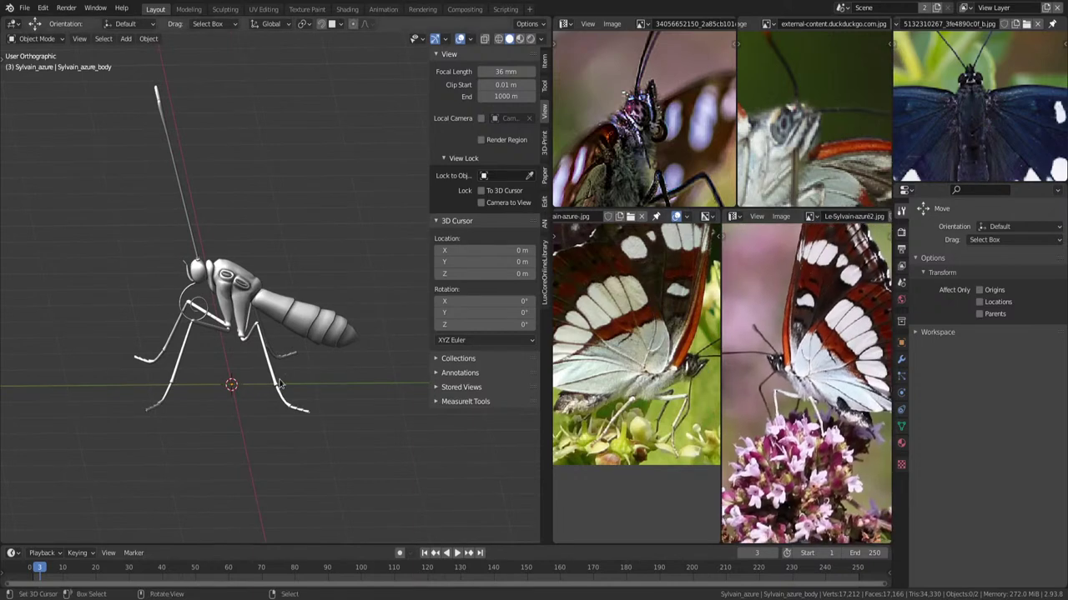
pyautogui.moveTo(281, 382)
pyautogui.keyDown('alt'); pyautogui.mouseDown(button='middle')
pyautogui.moveTo(348, 350)
pyautogui.moveTo(308, 353)
pyautogui.mouseUp(button='middle'); pyautogui.keyUp('alt')
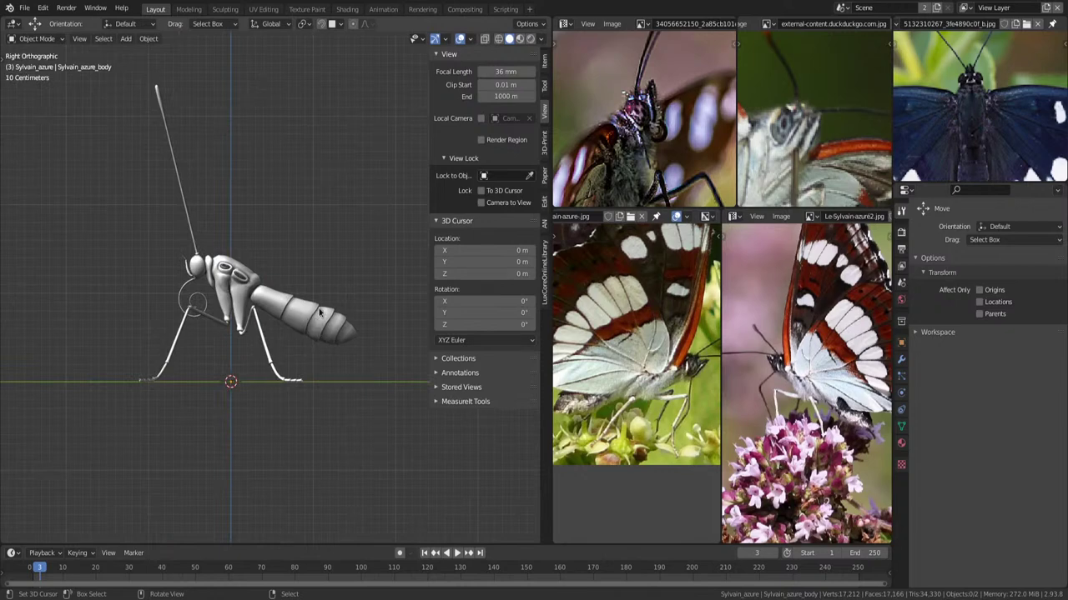
# Select the abdomen-tip vertex in Edit Mode and pull it with an enlarged proportional falloff.
pyautogui.click(347, 343)
pyautogui.press('Tab')
pyautogui.click(363, 342)
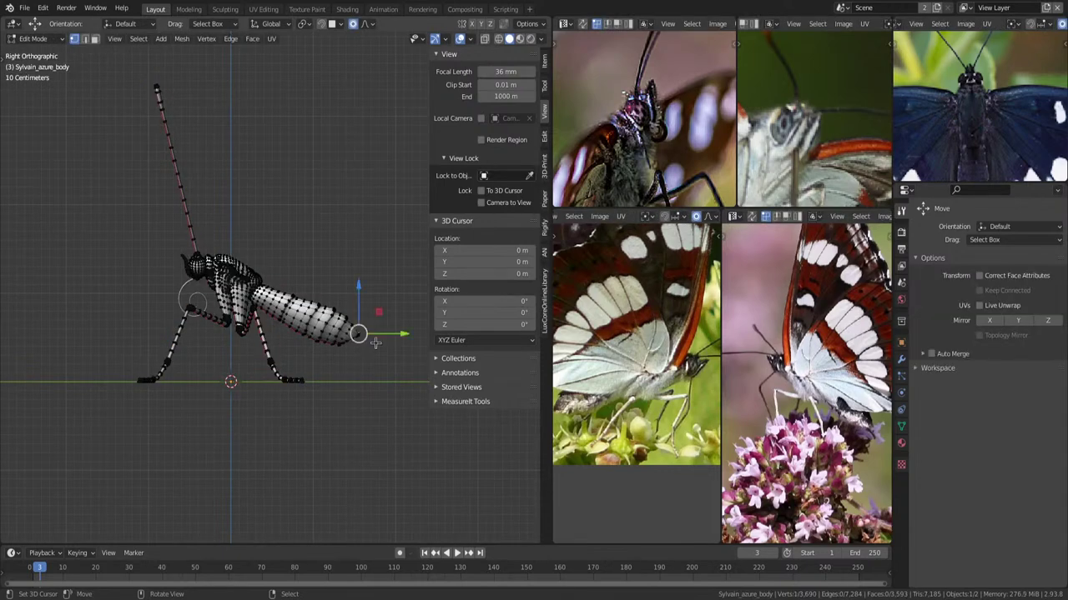
pyautogui.keyDown('shift'); pyautogui.moveTo(377, 344); pyautogui.dragTo(356, 340, button='middle'); pyautogui.keyUp('shift')
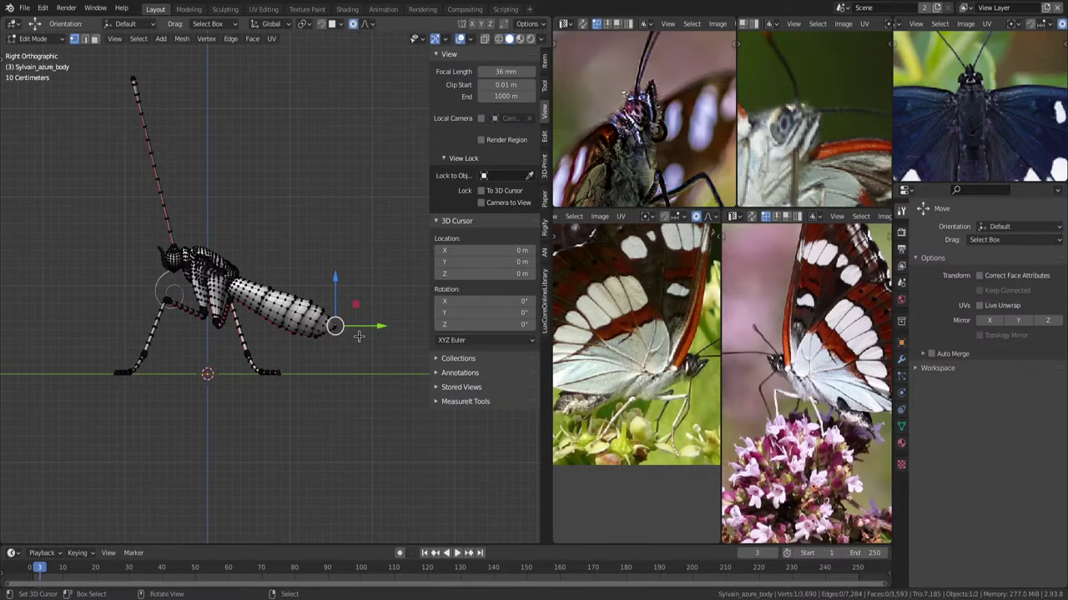
pyautogui.press('g')
pyautogui.scroll(-4, 359, 339)
pyautogui.scroll(-4, 361, 340)
pyautogui.scroll(-2, 362, 342)
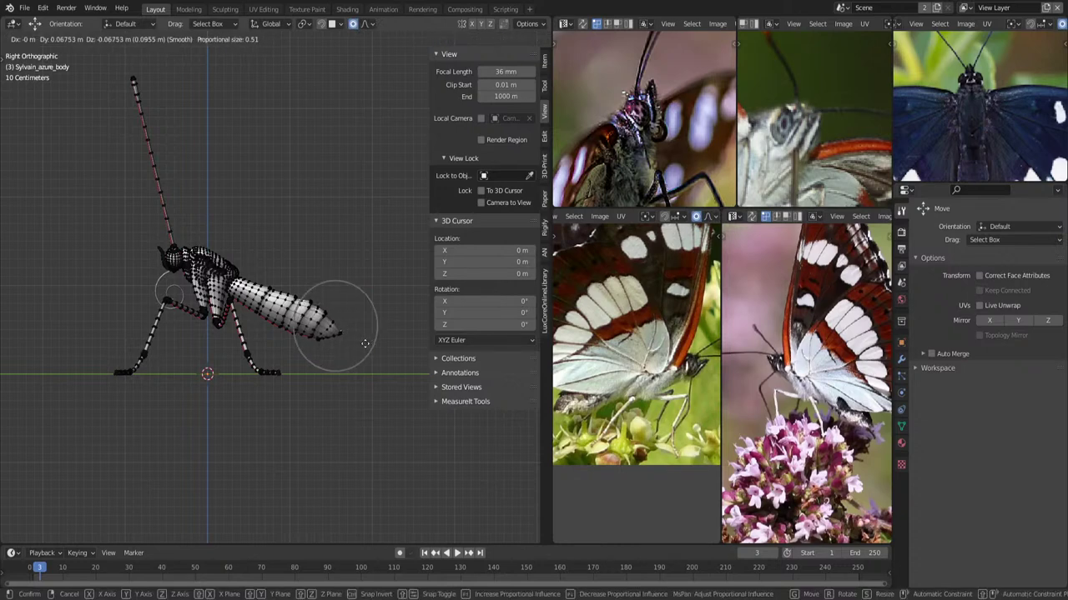
pyautogui.scroll(-4, 364, 343)
pyautogui.click(365, 343)
# Move the abdomen tip again, down and inward by -0.11255 m along Y and Z.
pyautogui.scroll(-2, 985, 125)
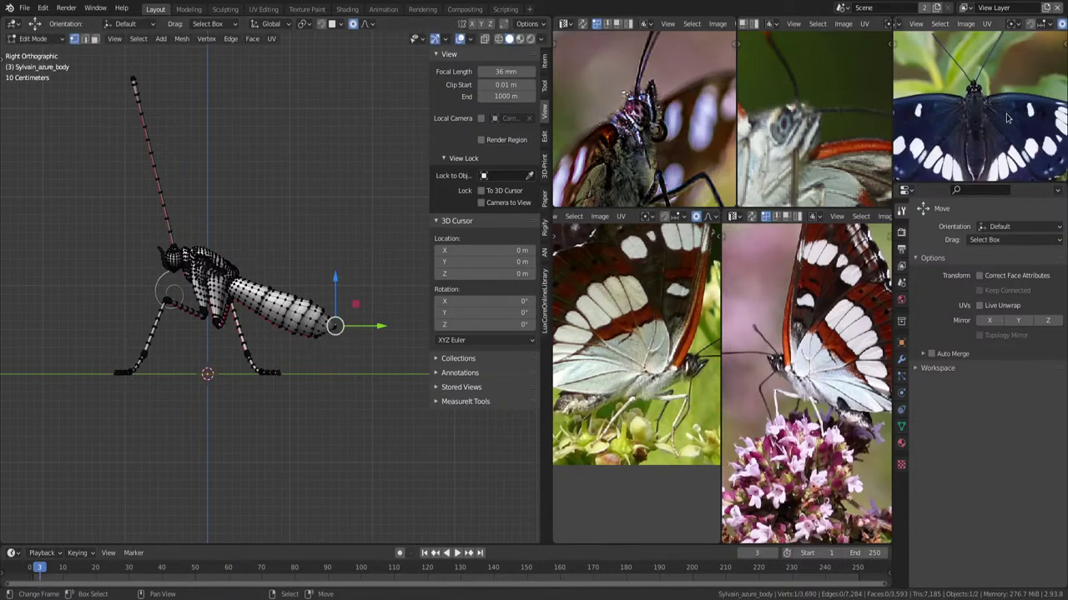
pyautogui.scroll(3, 985, 125)
pyautogui.scroll(1, 985, 126)
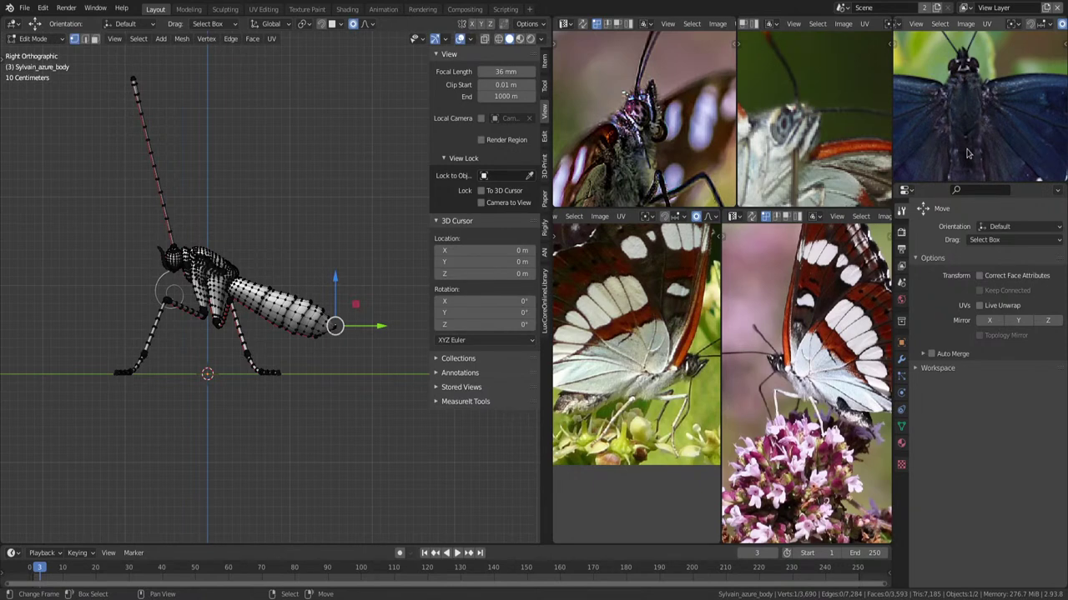
pyautogui.scroll(-2, 971, 152)
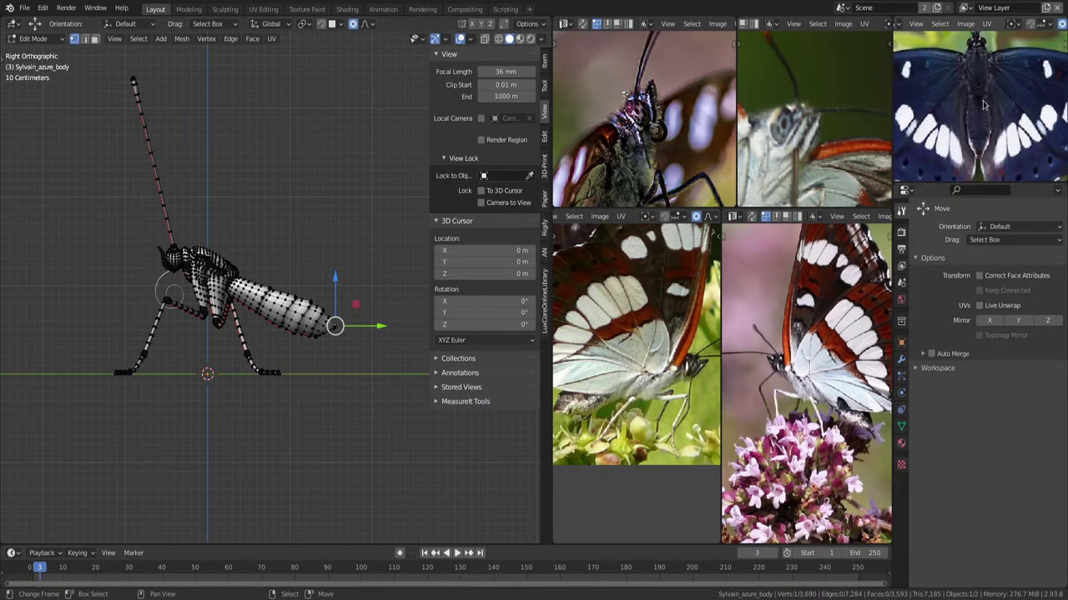
pyautogui.scroll(2, 322, 294)
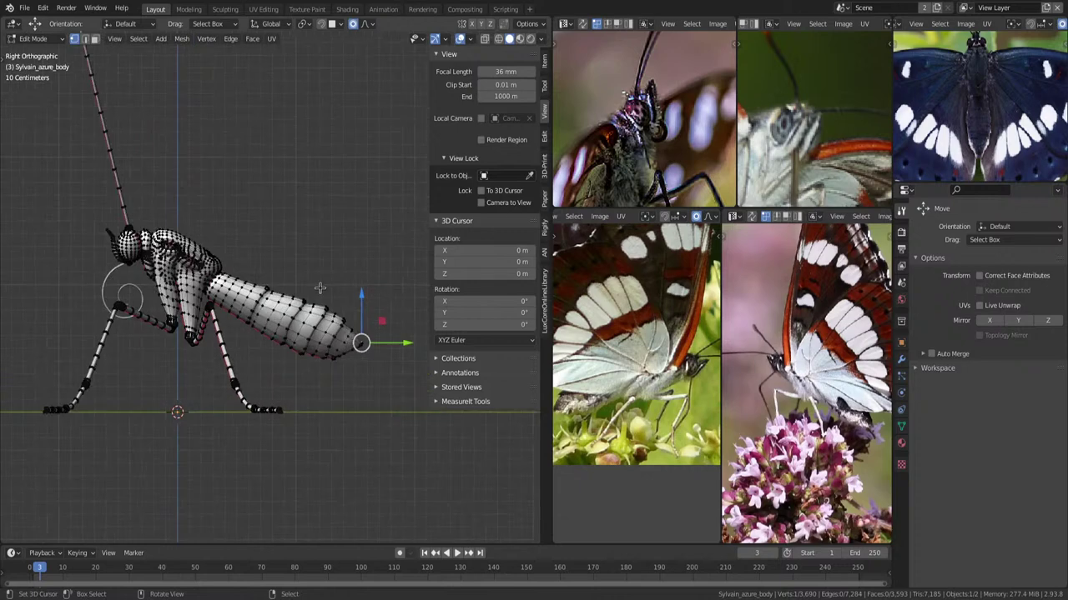
pyautogui.scroll(1, 989, 104)
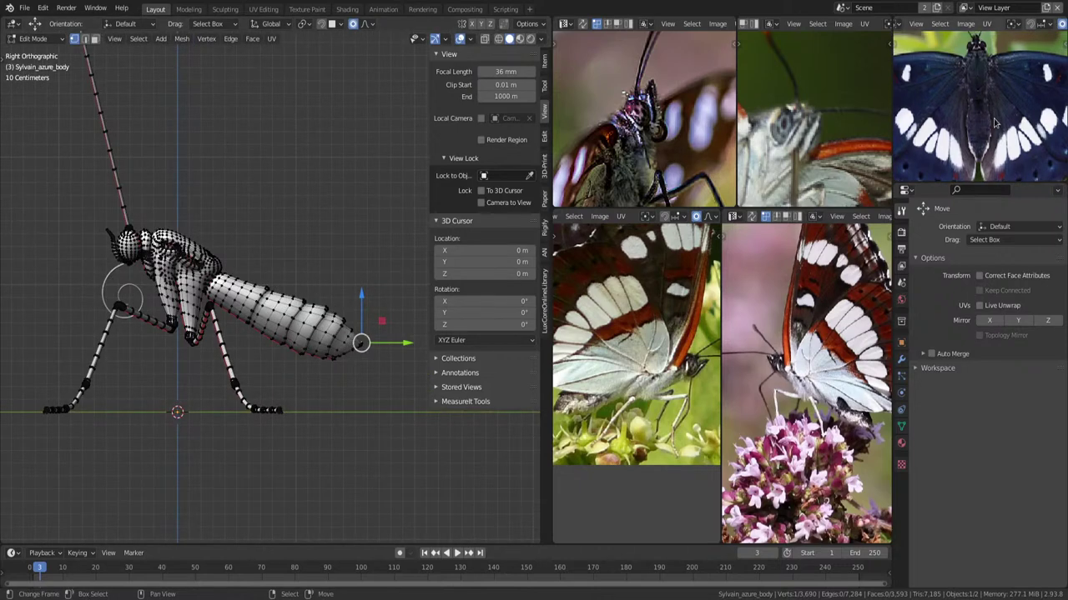
pyautogui.scroll(-1, 996, 123)
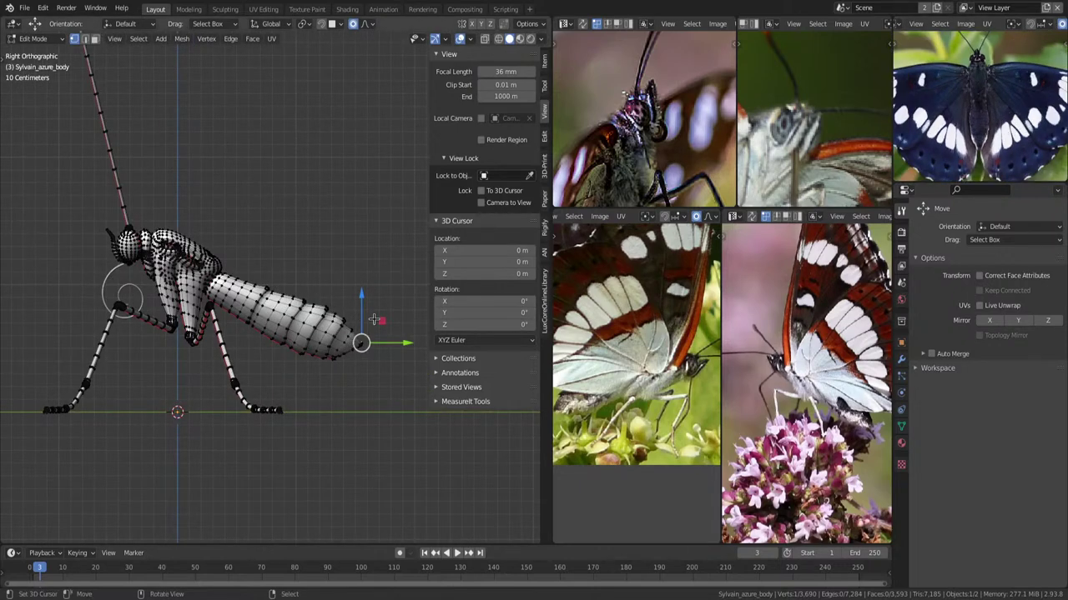
pyautogui.press('g')
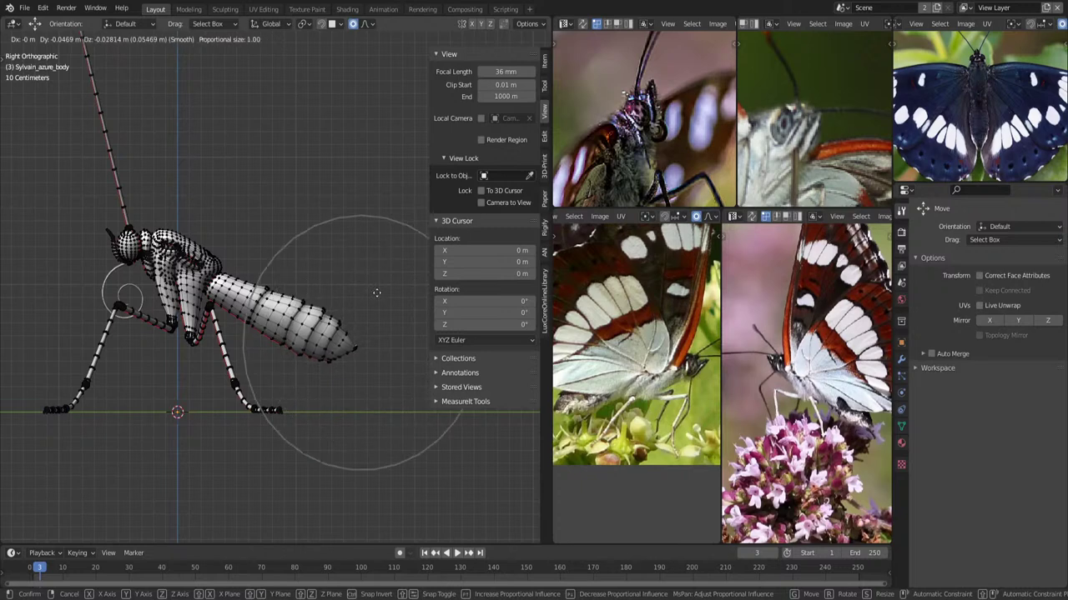
pyautogui.scroll(-3, 376, 294)
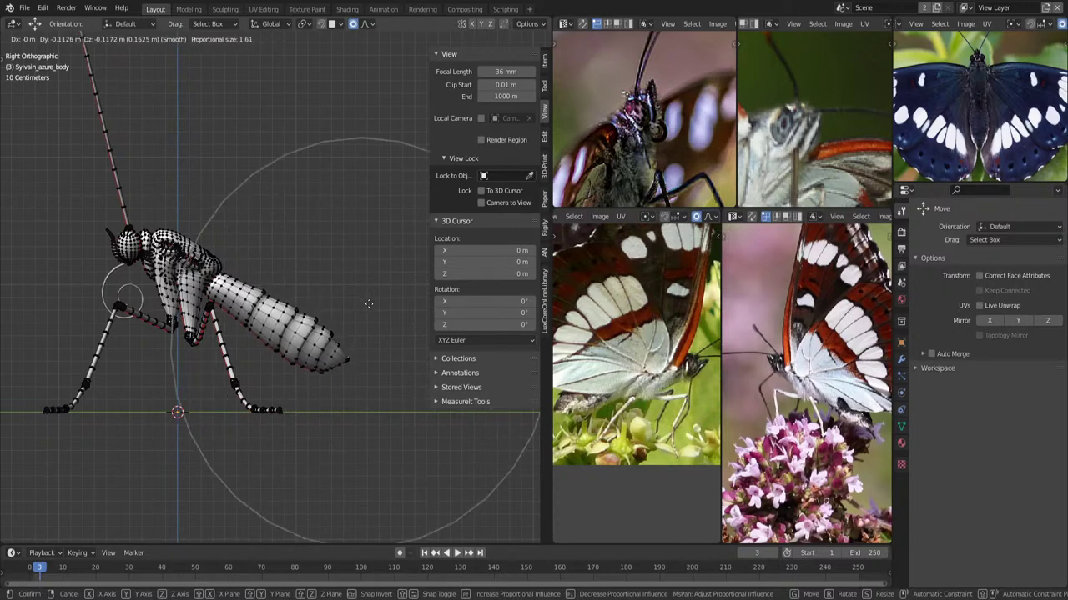
pyautogui.scroll(-4, 369, 302)
pyautogui.click(369, 303)
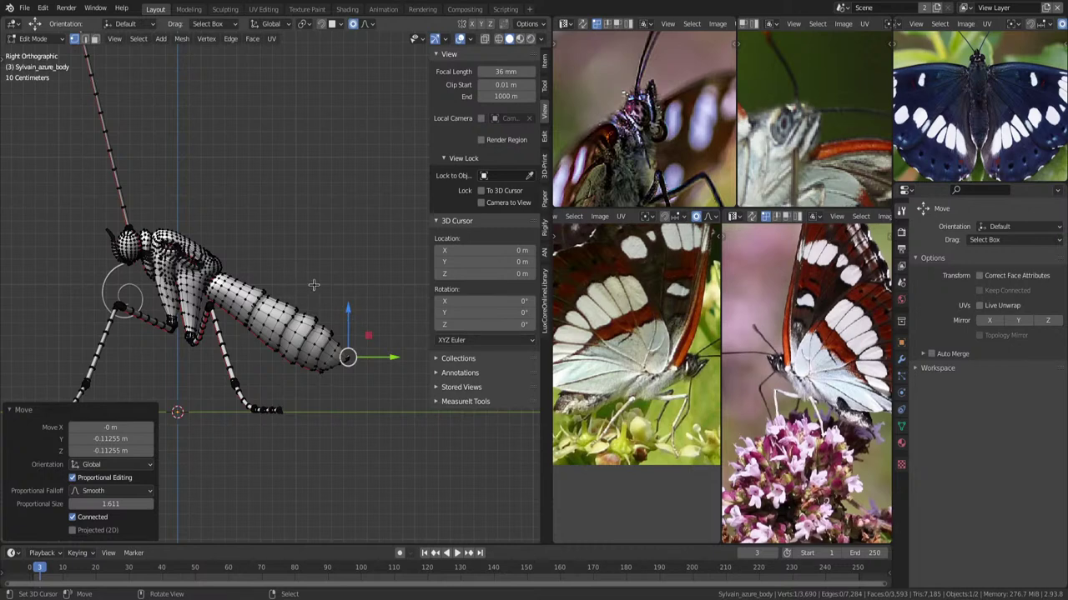
# Pull a thorax point with proportional editing, using a reduced falloff radius.
pyautogui.scroll(2, 315, 279)
pyautogui.scroll(2, 323, 263)
pyautogui.scroll(2, 332, 246)
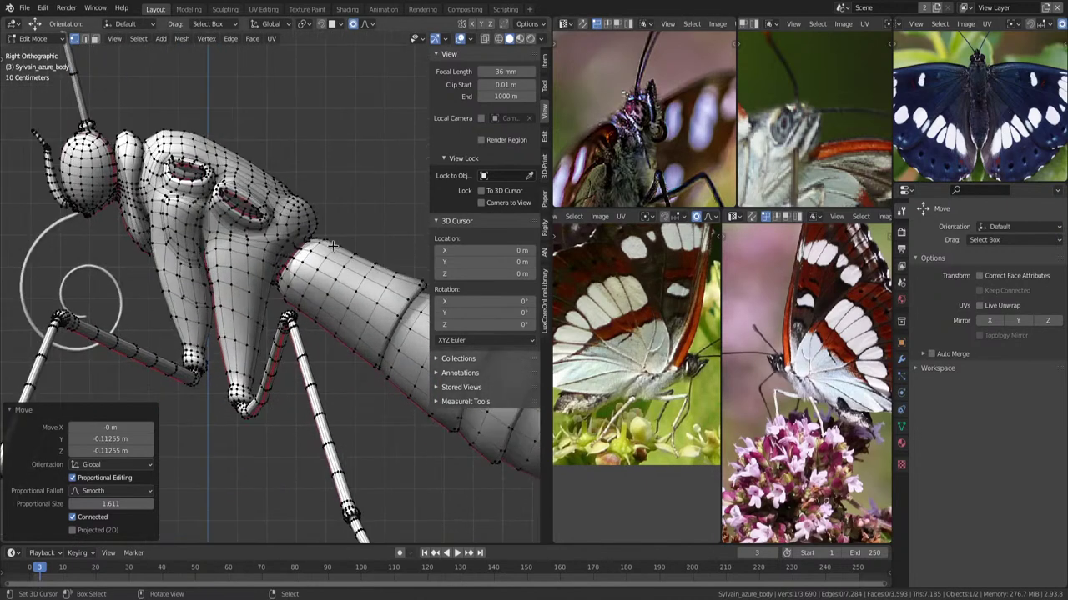
pyautogui.click(322, 218)
pyautogui.press('g')
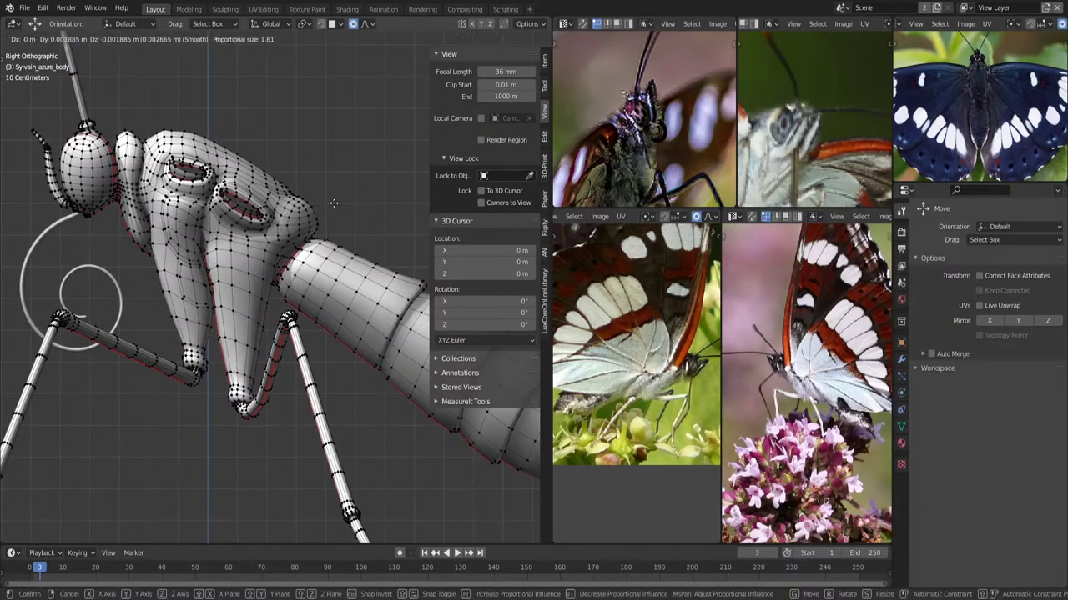
pyautogui.scroll(5, 335, 203)
pyautogui.scroll(5, 336, 204)
pyautogui.scroll(4, 337, 206)
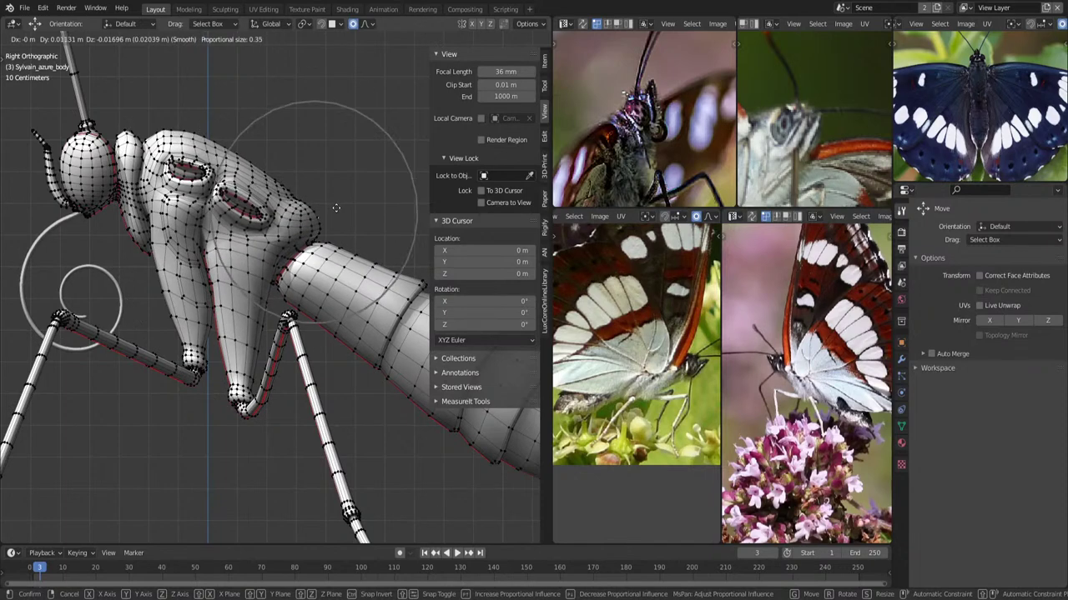
pyautogui.scroll(5, 339, 207)
pyautogui.scroll(3, 338, 207)
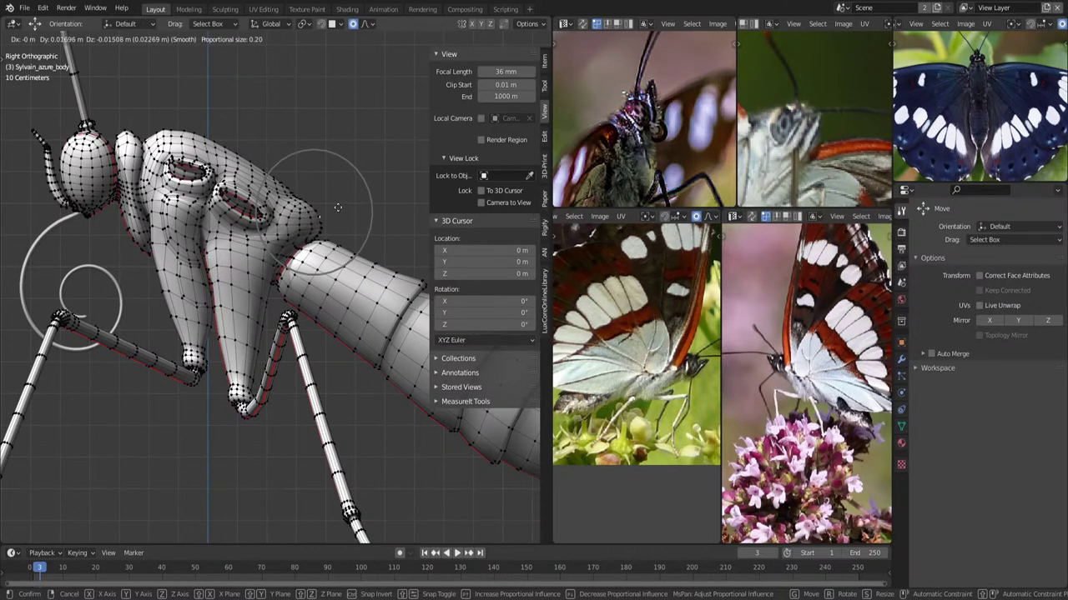
pyautogui.click(336, 205)
# Make two more soft proportional moves on the upper thorax toward the head.
pyautogui.press('g')
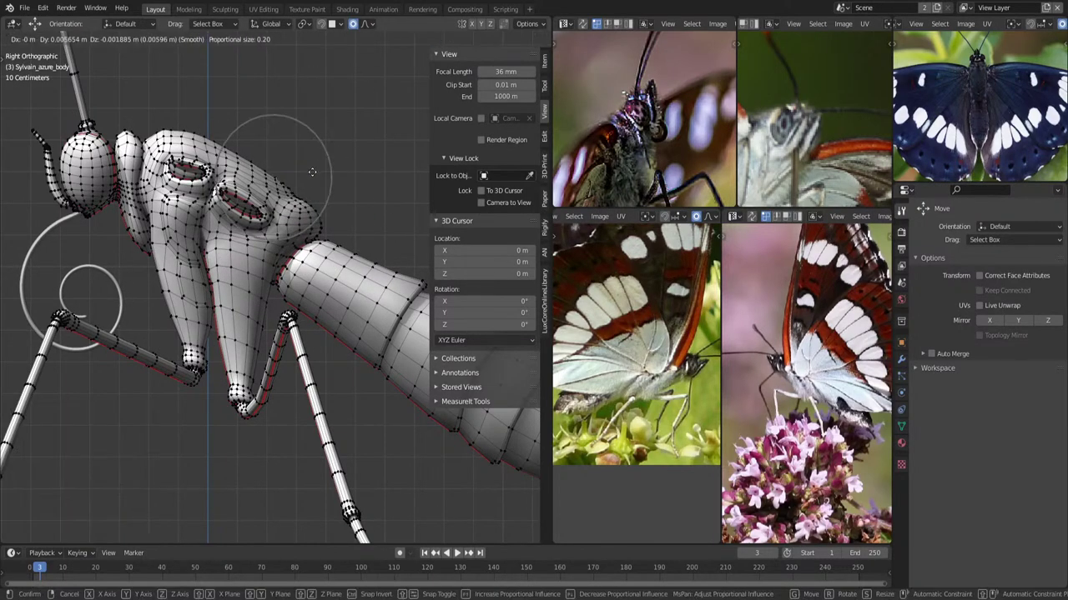
pyautogui.click(284, 175)
pyautogui.press('g')
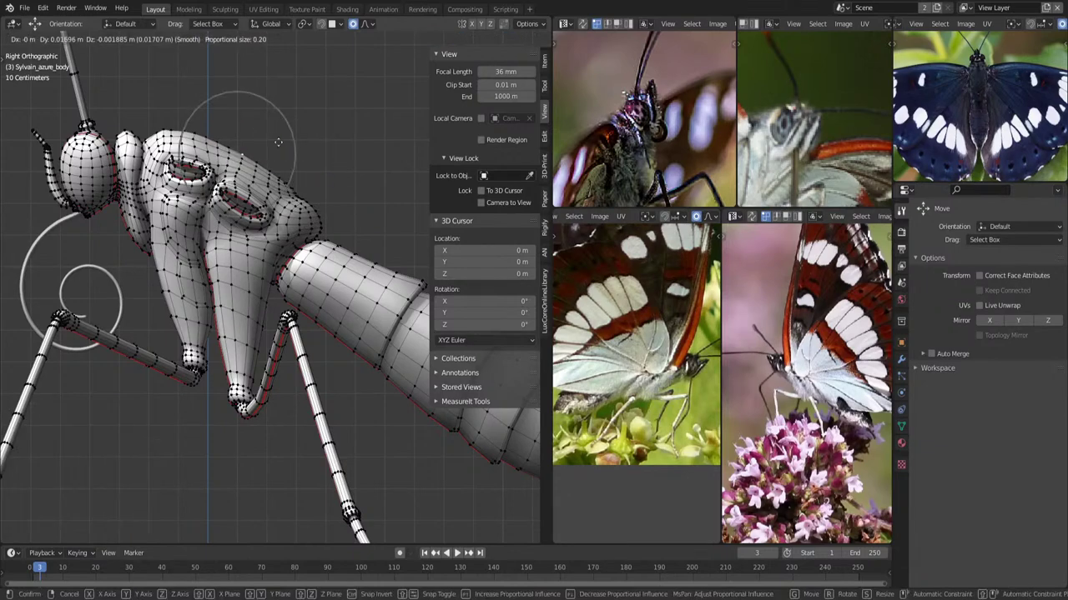
pyautogui.click(279, 142)
# Select a vertex path along the thorax top and move it to smooth the contour into the head.
pyautogui.scroll(-5, 311, 248)
pyautogui.scroll(1, 312, 248)
pyautogui.scroll(1, 311, 247)
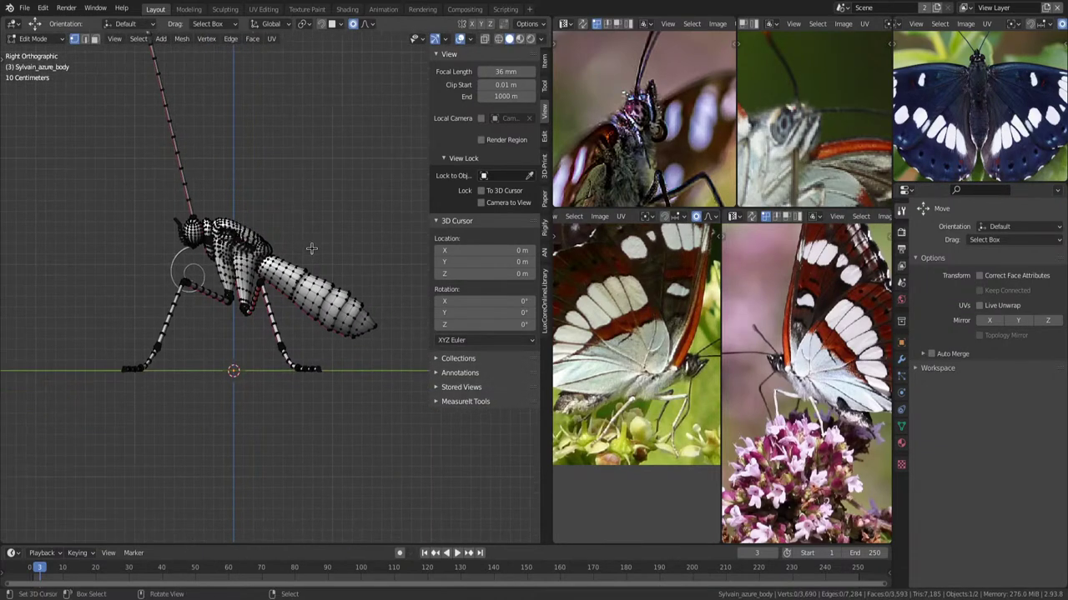
pyautogui.scroll(1, 311, 248)
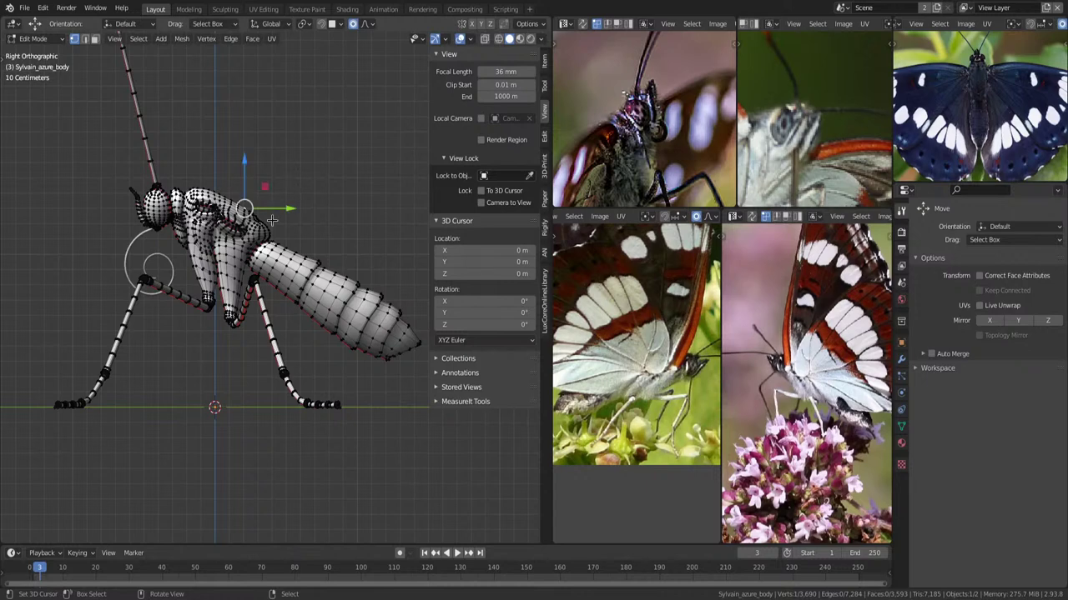
pyautogui.keyDown('ctrl'); pyautogui.click(272, 221); pyautogui.keyUp('ctrl')
pyautogui.press('g')
pyautogui.scroll(-2, 311, 195)
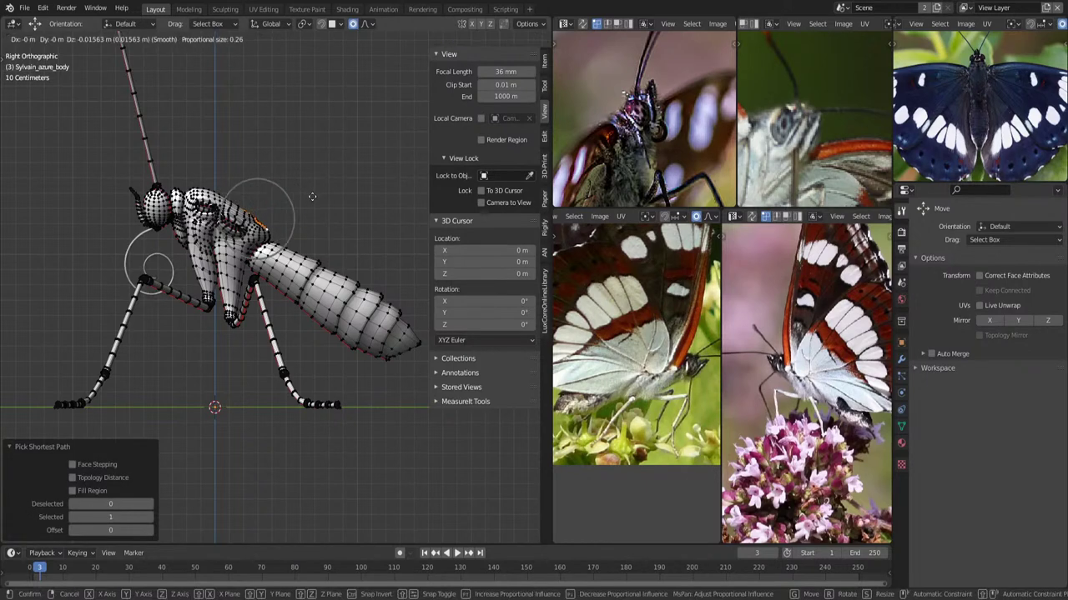
pyautogui.scroll(-2, 311, 195)
pyautogui.scroll(-3, 311, 197)
pyautogui.scroll(1, 311, 197)
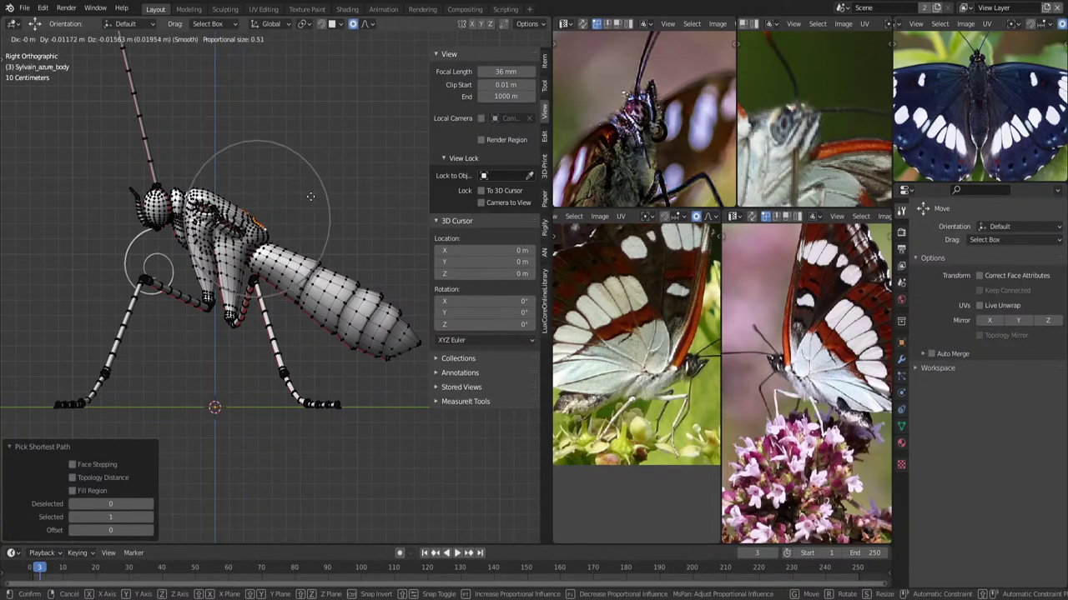
pyautogui.rightClick(310, 197)
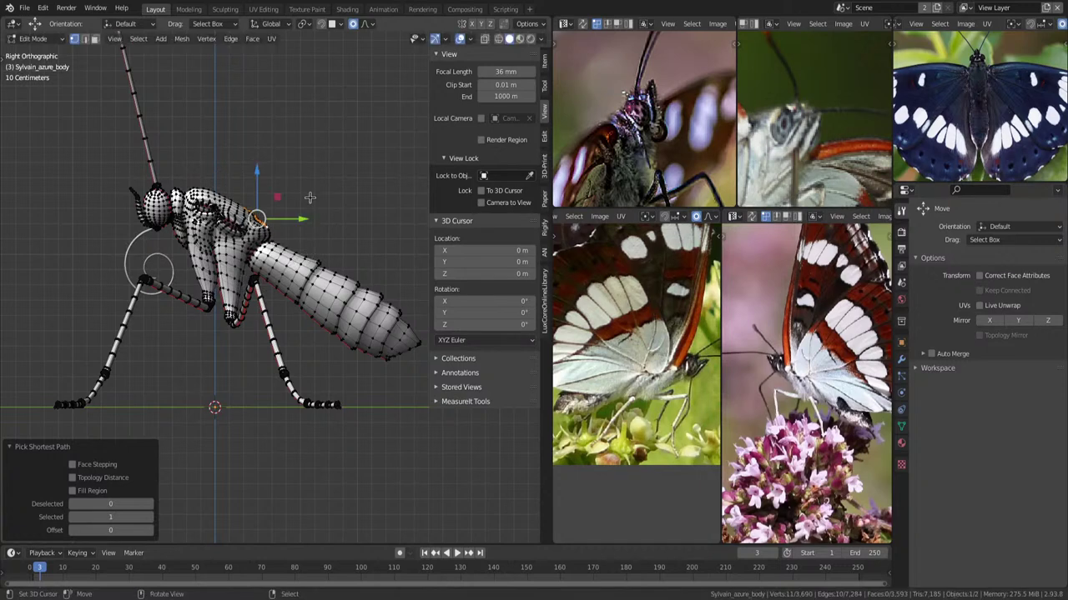
pyautogui.press('g')
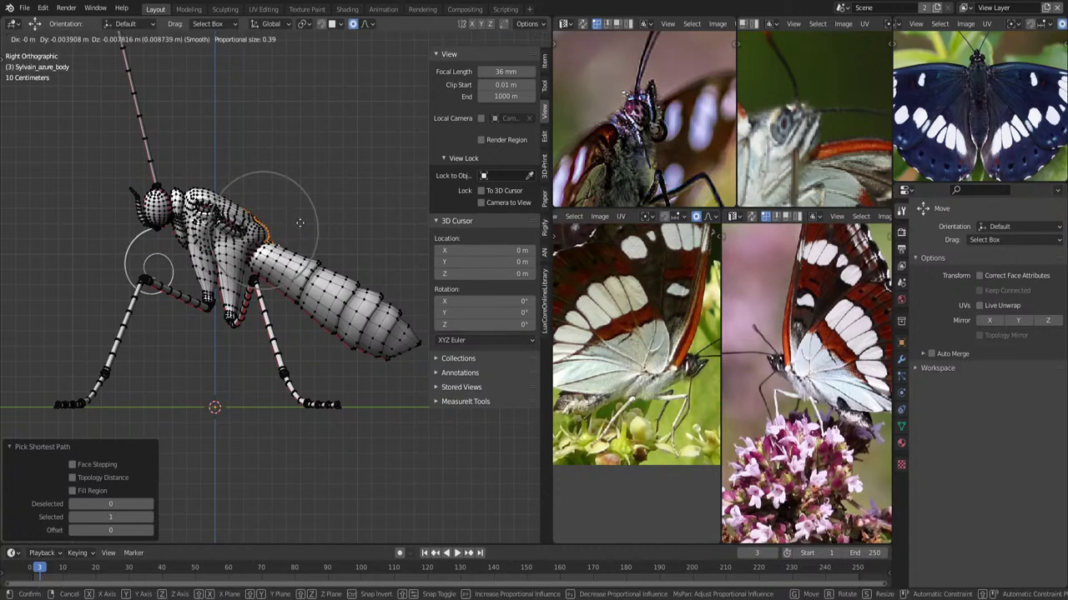
pyautogui.click(298, 237)
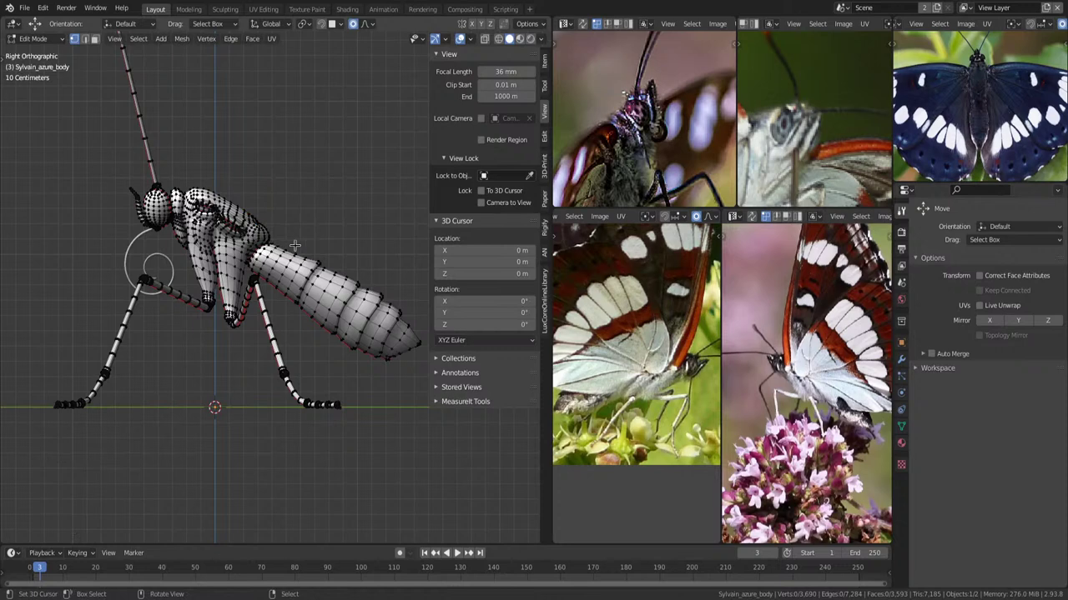
pyautogui.scroll(-1, 294, 245)
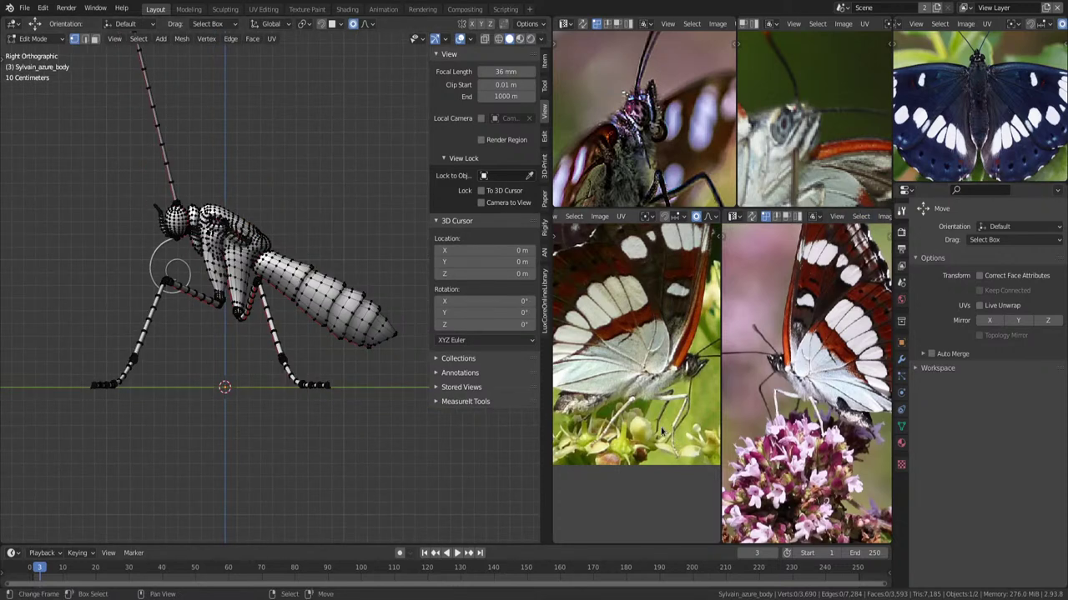
pyautogui.scroll(1, 663, 431)
pyautogui.scroll(1, 686, 405)
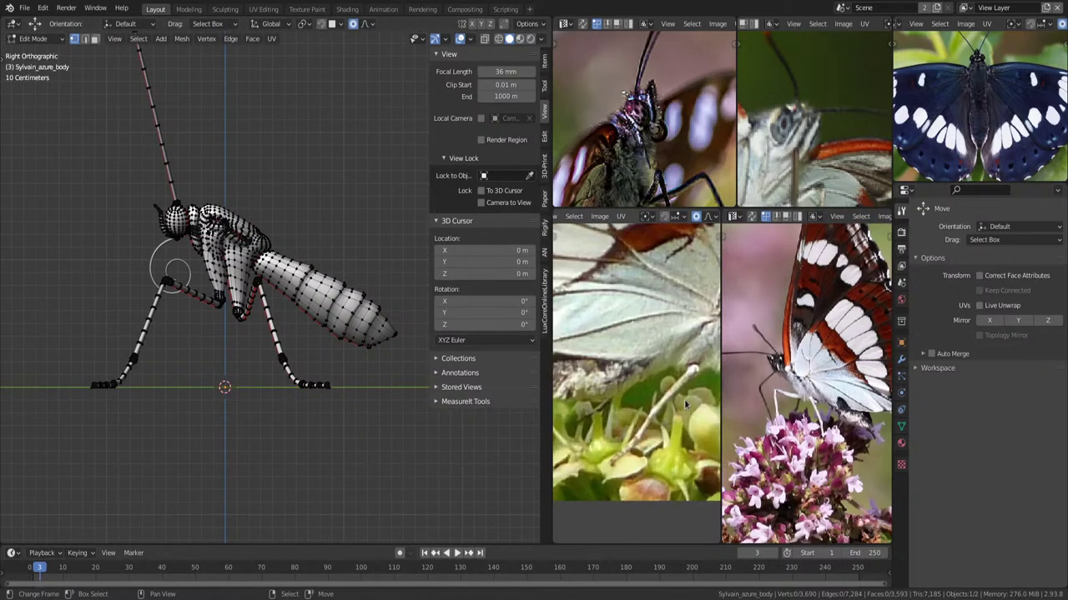
pyautogui.scroll(-1, 656, 405)
pyautogui.scroll(1, 684, 395)
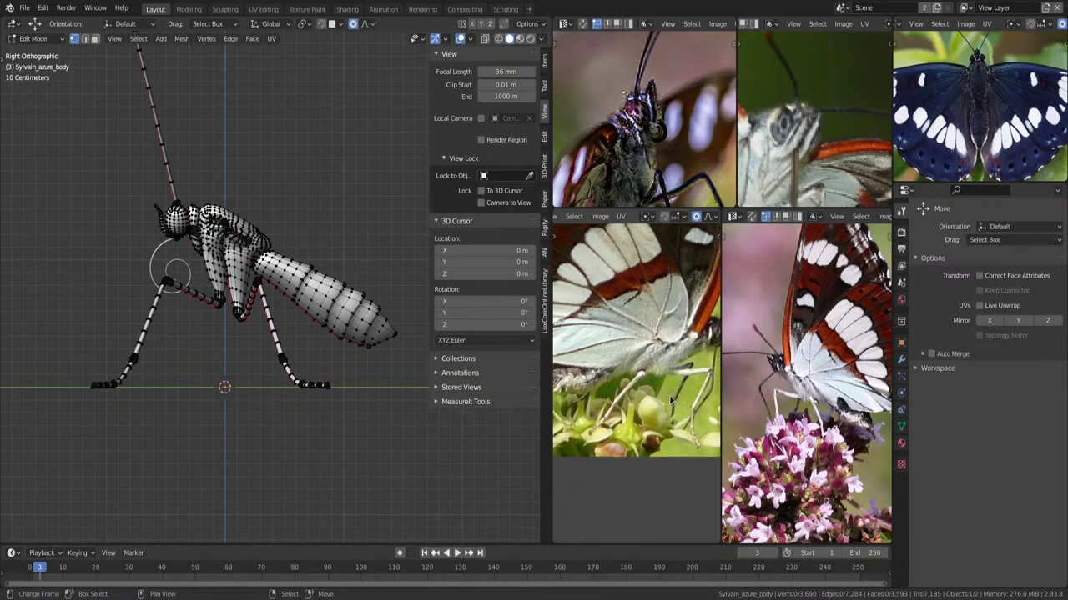
pyautogui.scroll(2, 835, 433)
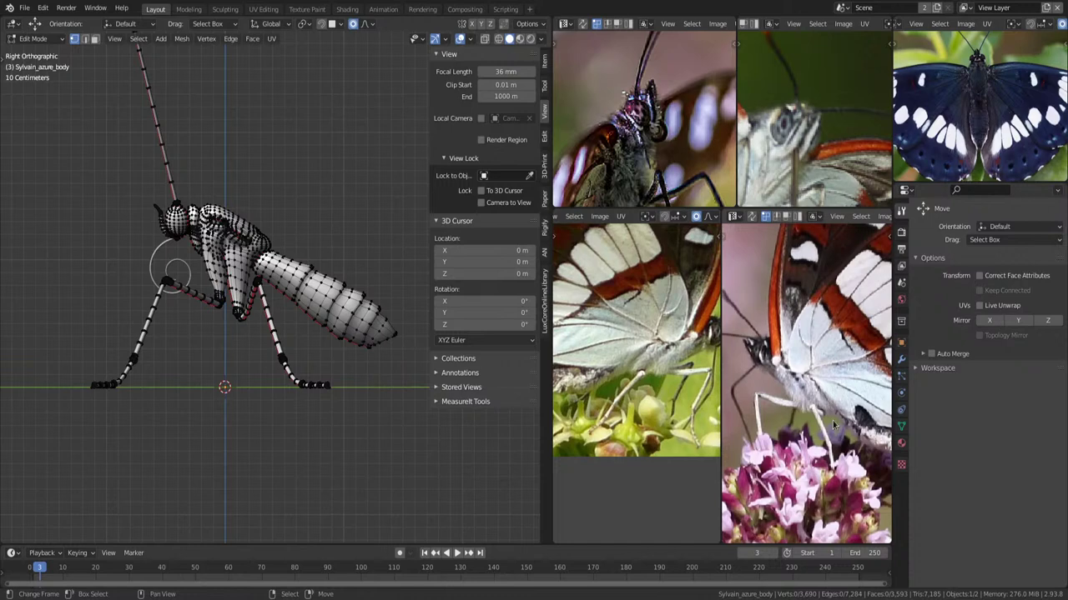
pyautogui.scroll(-1, 833, 424)
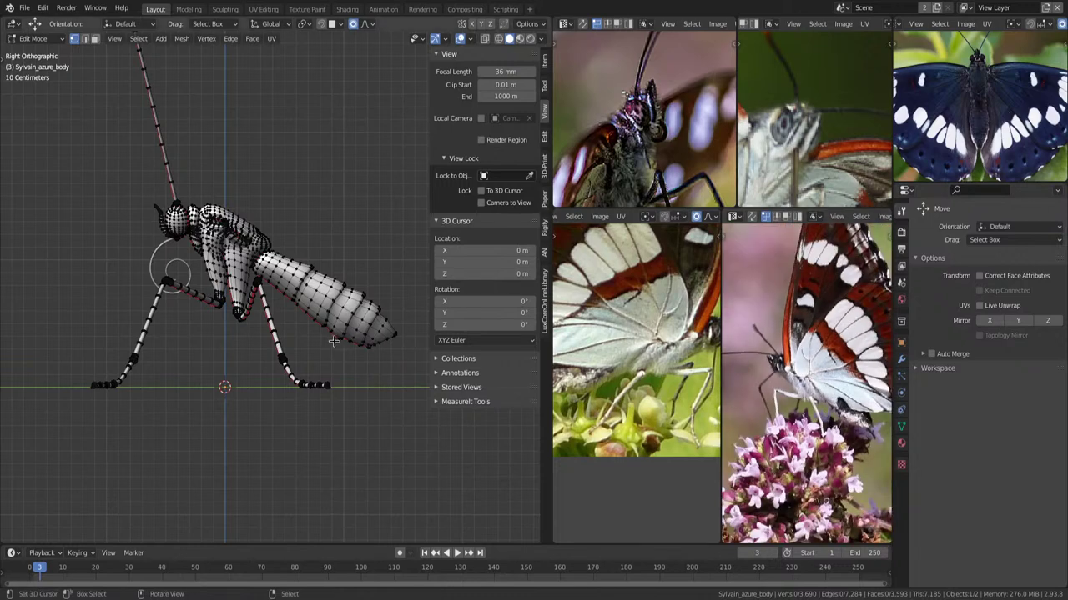
pyautogui.scroll(2, 327, 331)
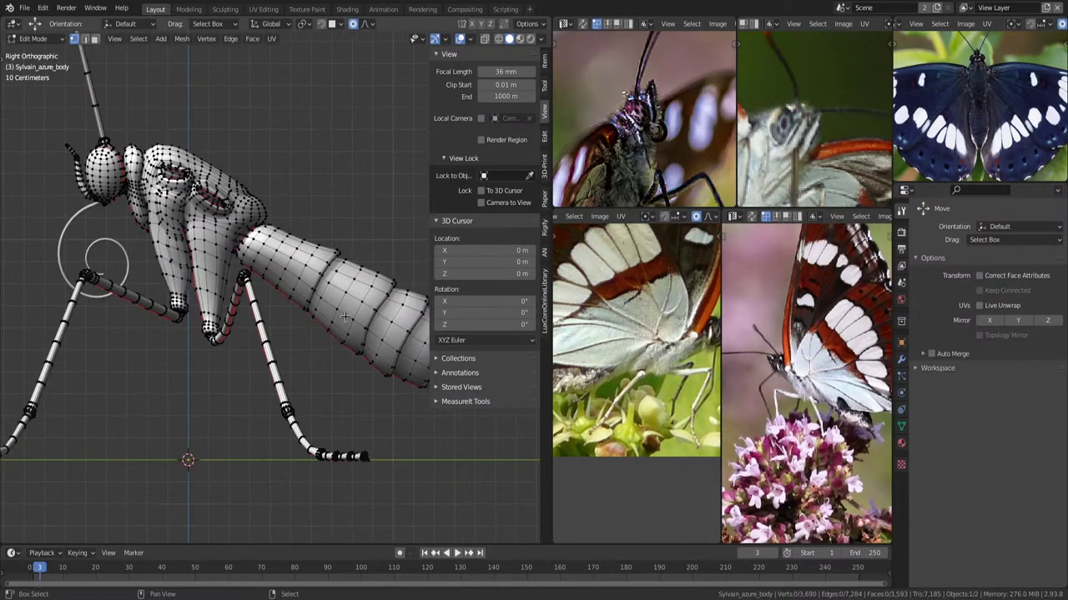
pyautogui.scroll(1, 316, 319)
pyautogui.scroll(1, 304, 309)
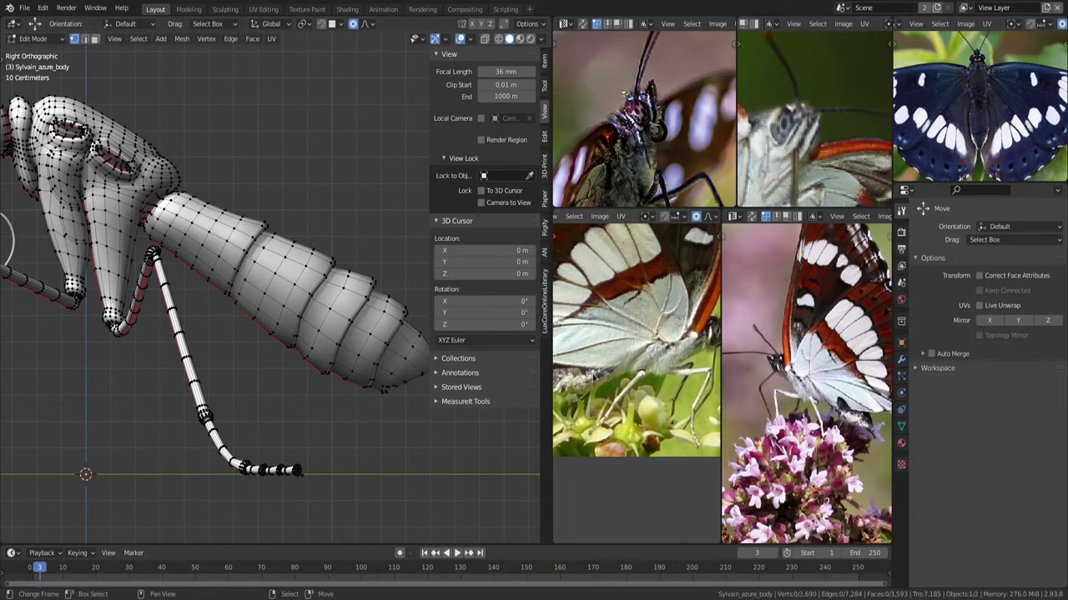
pyautogui.moveTo(593, 376); pyautogui.dragTo(616, 373, button='middle')
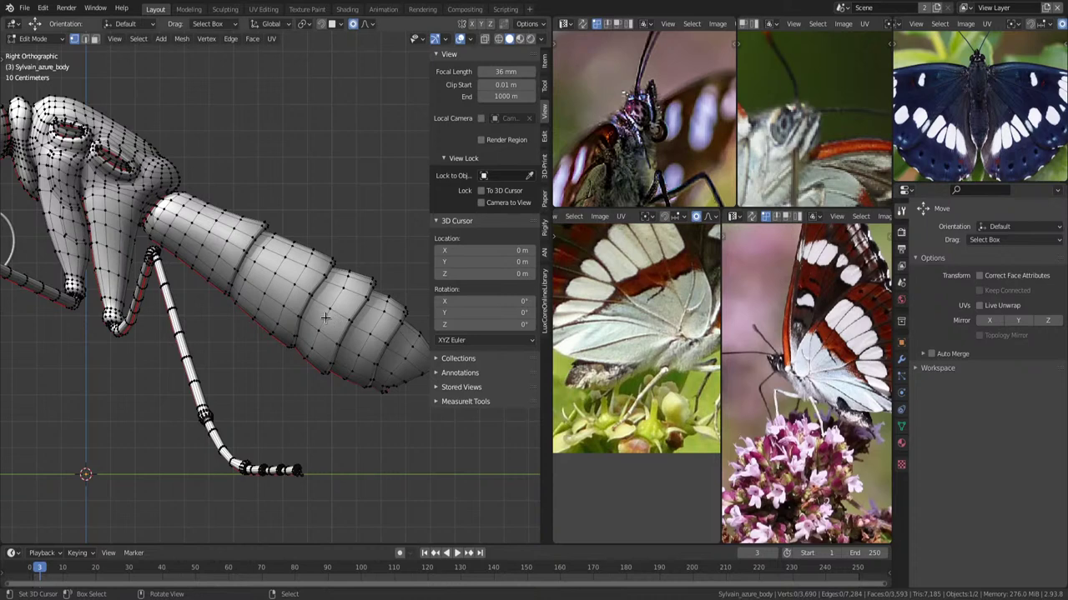
# Slightly enlarge and reposition a front abdomen edge loop with proportional editing.
pyautogui.keyDown('shift'); pyautogui.rightClick(303, 305); pyautogui.keyUp('shift')
pyautogui.press('g')
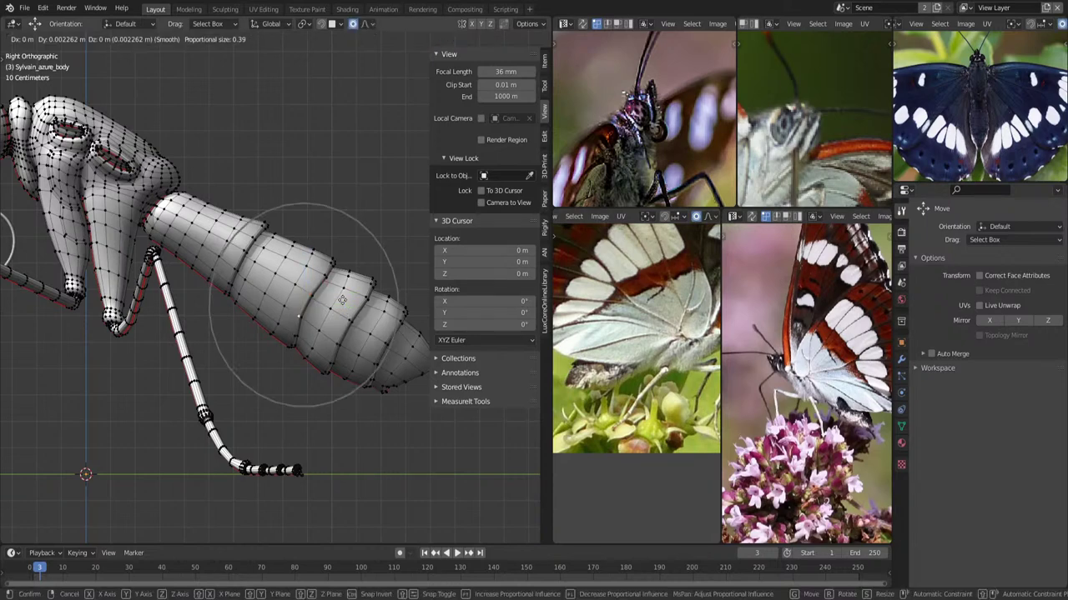
pyautogui.scroll(-5, 343, 300)
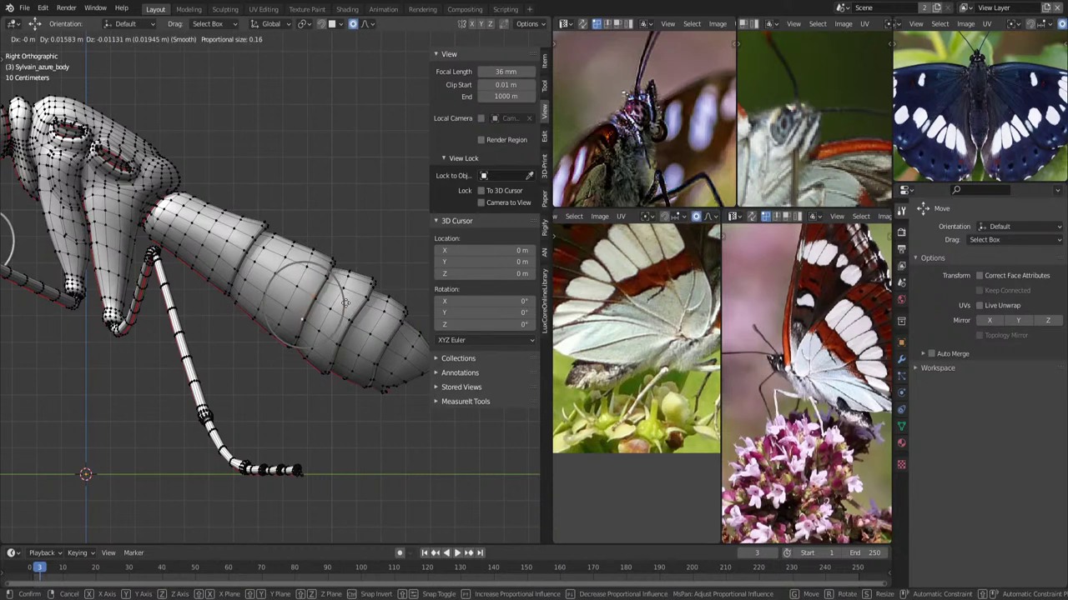
pyautogui.click(345, 303)
pyautogui.hotkey('ctrl', 'z')
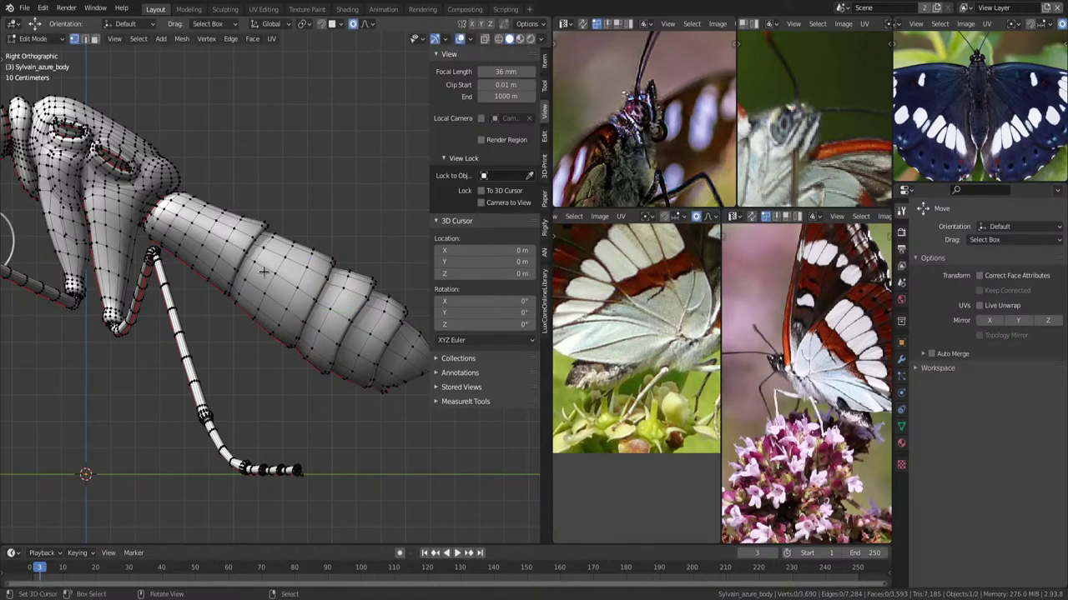
pyautogui.keyDown('alt'); pyautogui.click(240, 258); pyautogui.keyUp('alt')
pyautogui.press('g')
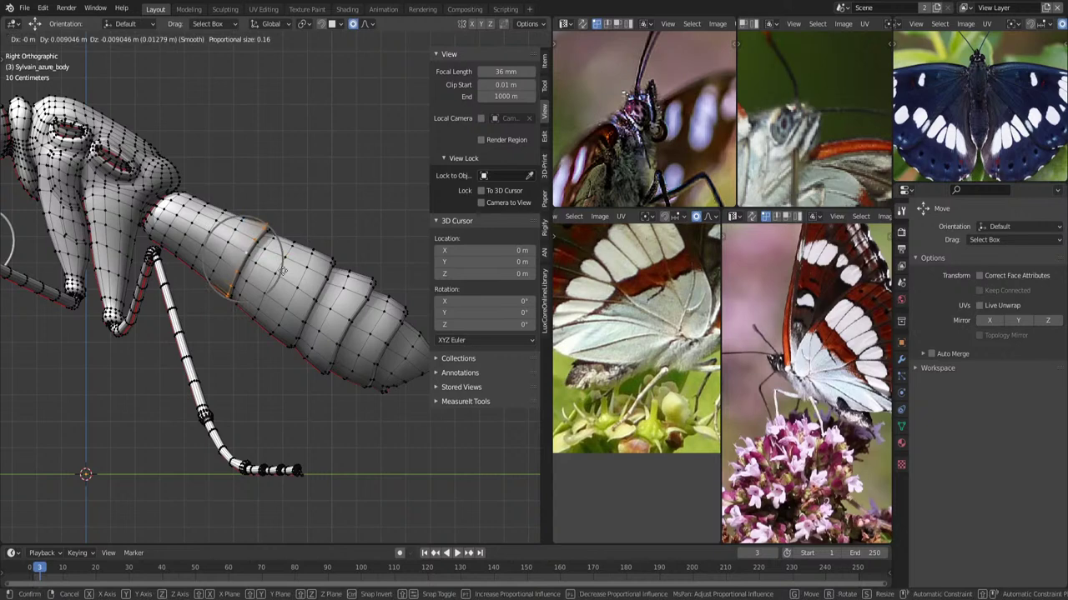
pyautogui.scroll(-3, 285, 274)
pyautogui.scroll(-3, 285, 274)
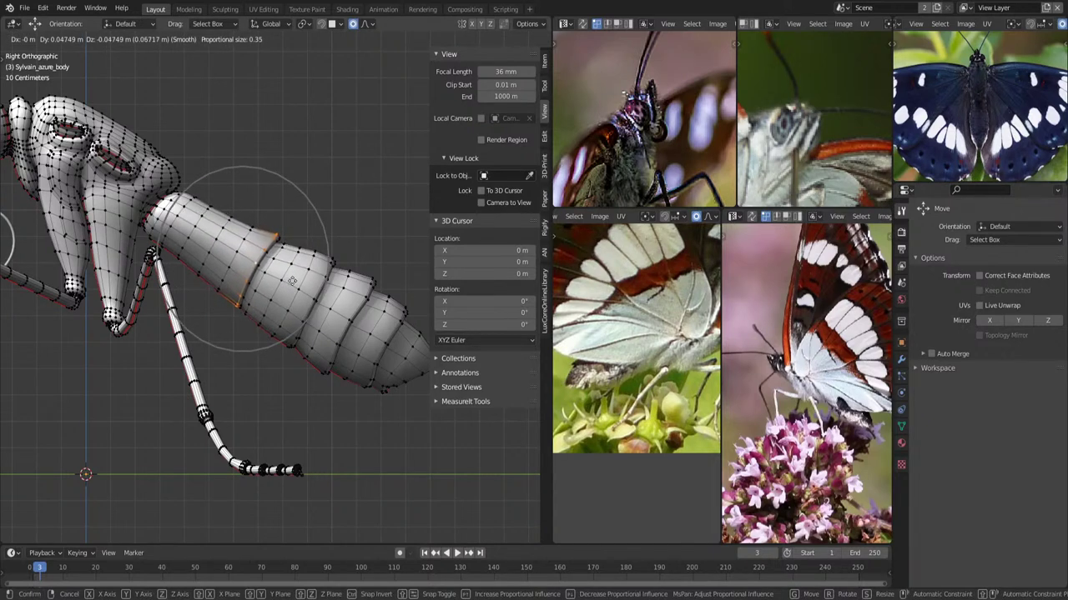
pyautogui.click(292, 278)
pyautogui.press('s')
pyautogui.press('Escape')
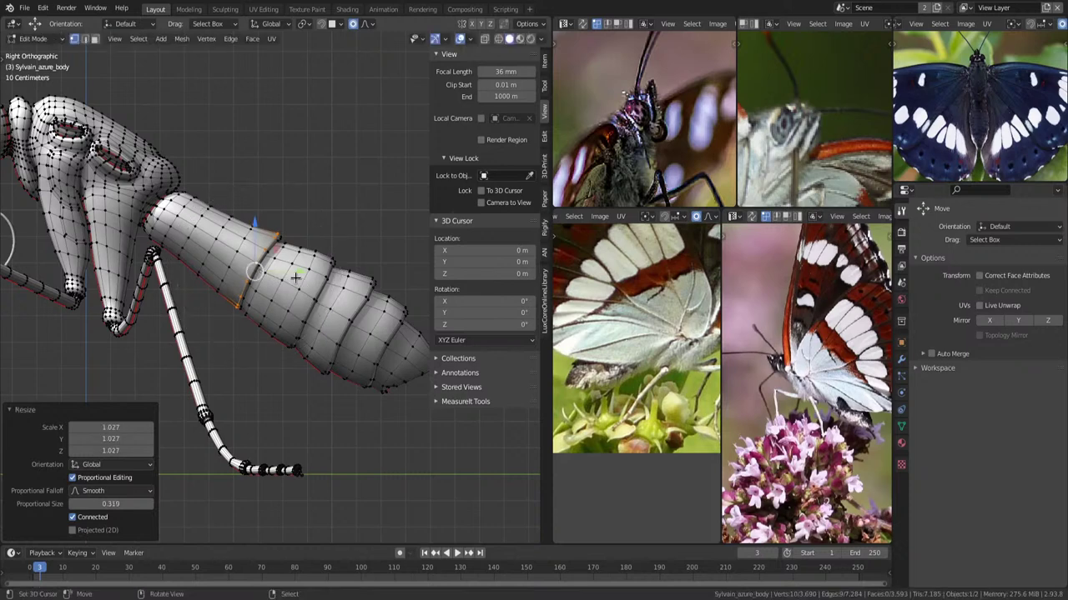
# Select the front abdomen edge loop and delete its faces.
pyautogui.click(219, 234)
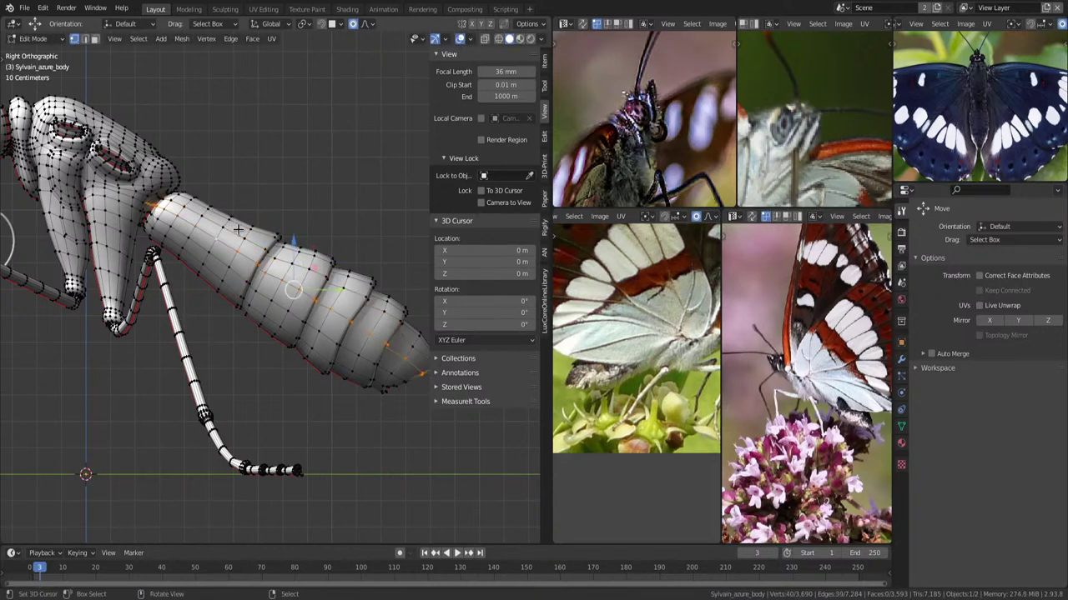
pyautogui.keyDown('alt'); pyautogui.click(215, 229); pyautogui.keyUp('alt')
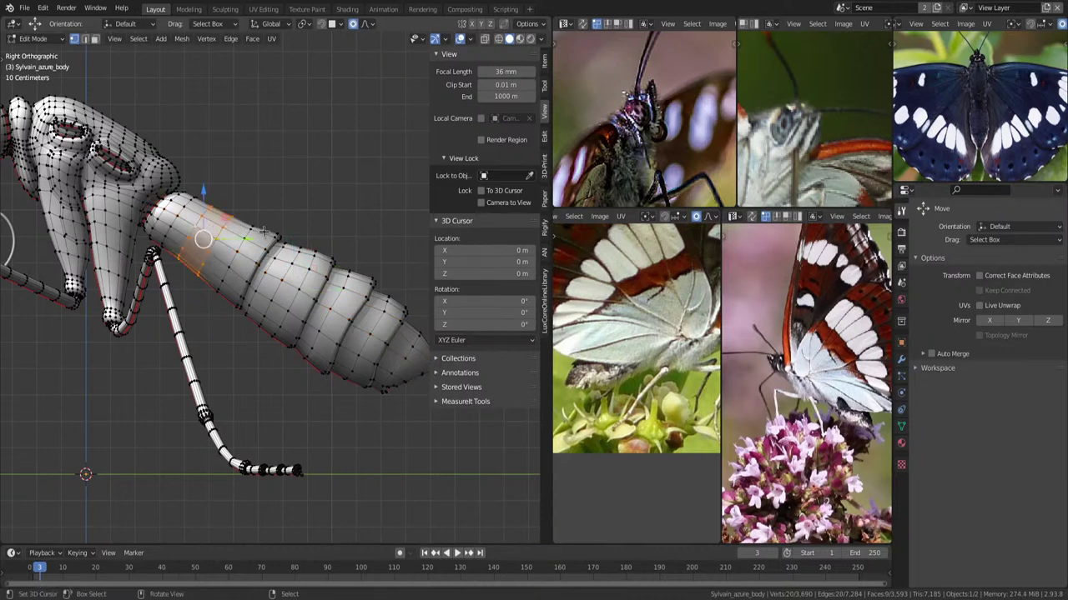
pyautogui.hotkey('alt', 'a')
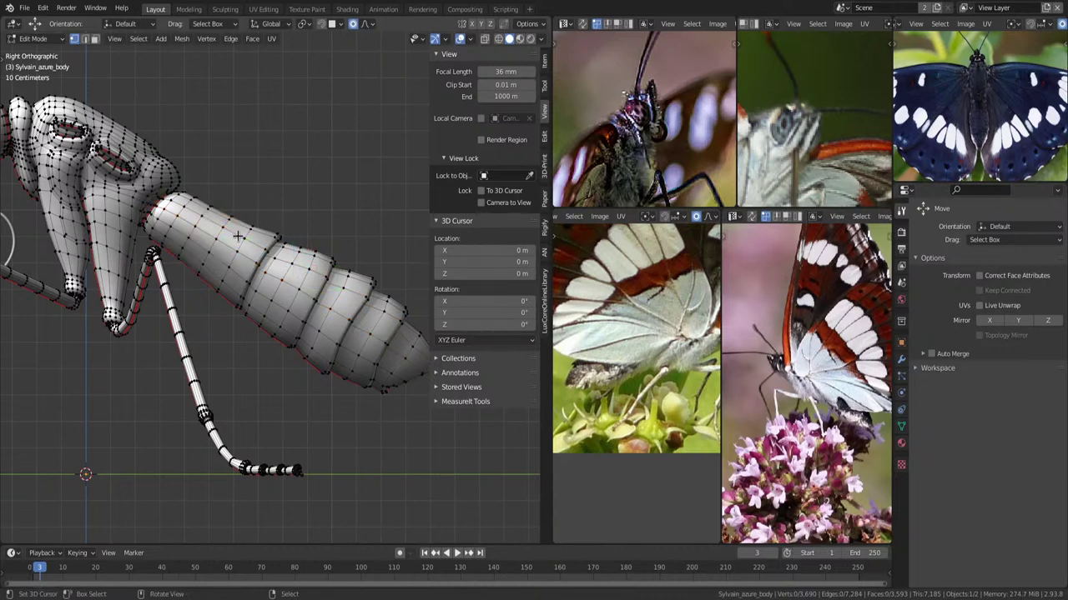
pyautogui.keyDown('alt'); pyautogui.click(241, 240); pyautogui.keyUp('alt')
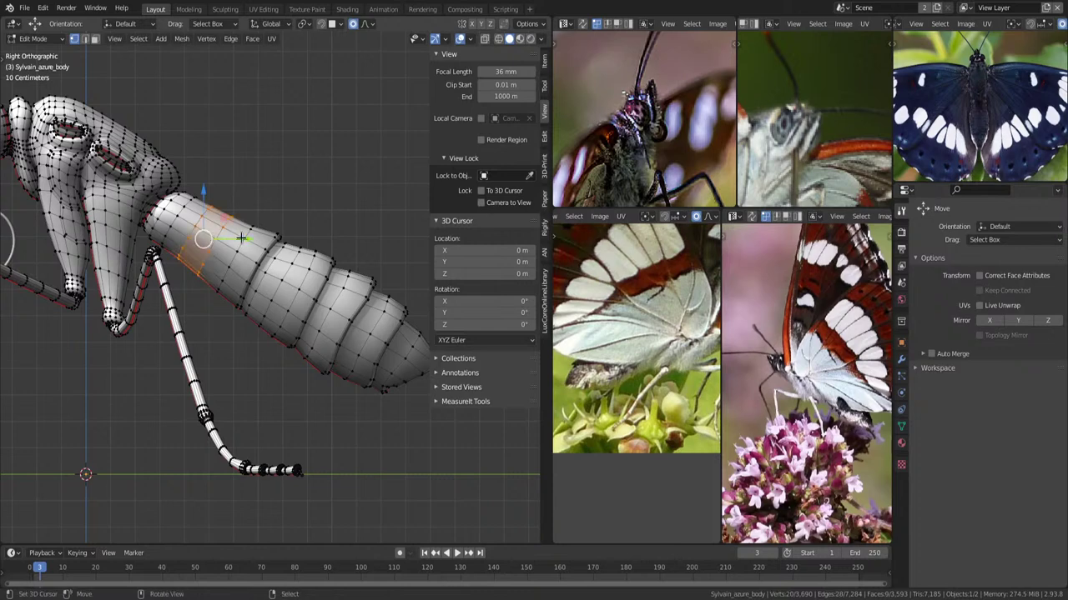
pyautogui.press('x')
pyautogui.click(309, 250)
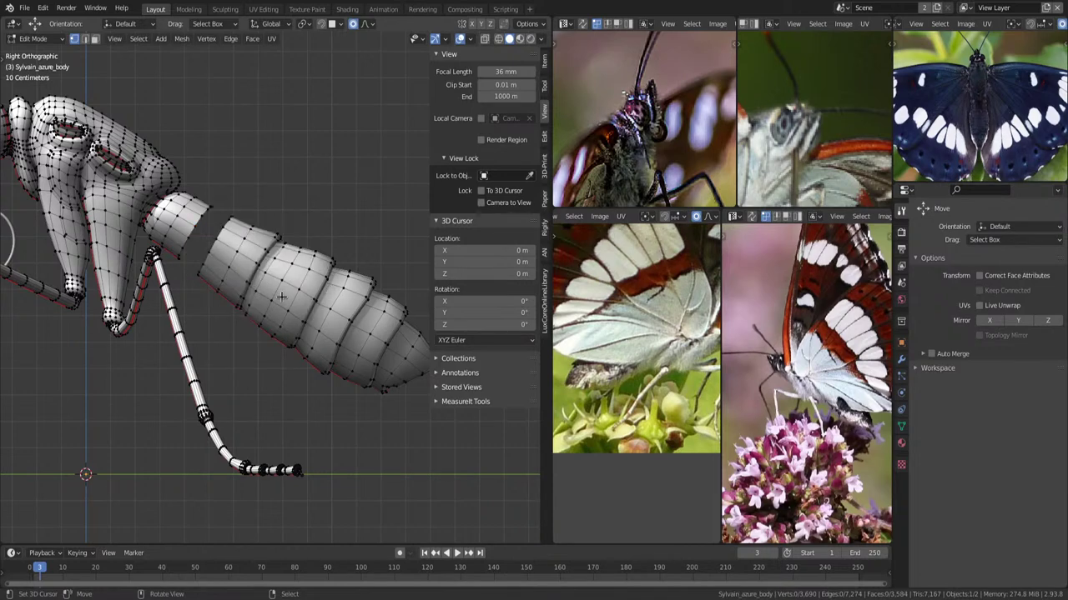
# Grow an abdomen face ring, duplicate it into the gap and scale it to 0.8.
pyautogui.scroll(6, 282, 297)
pyautogui.hotkey('alt', 'z')
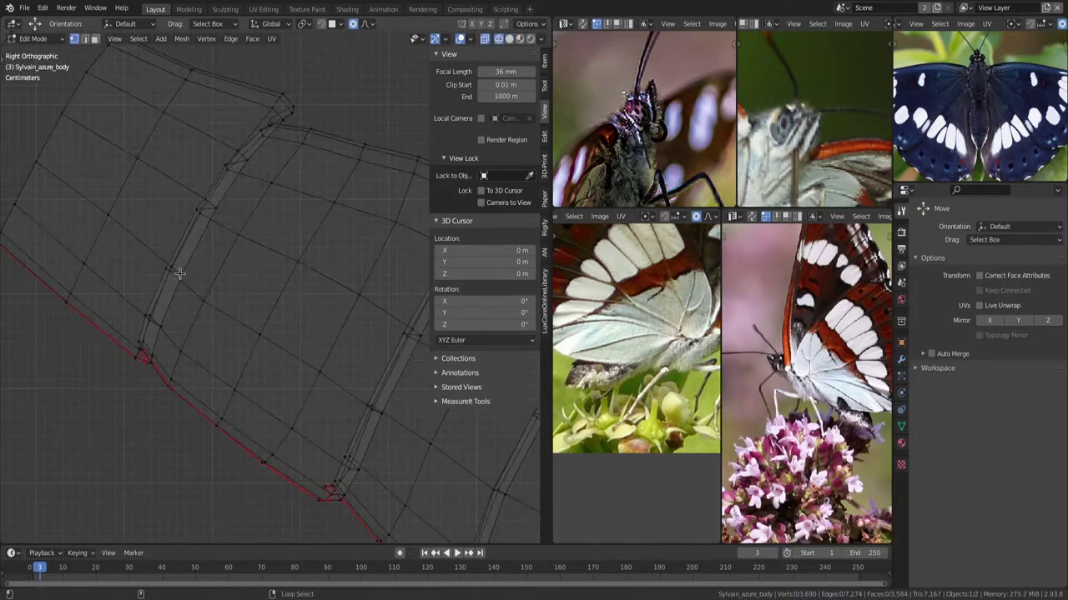
pyautogui.keyDown('alt'); pyautogui.click(158, 287); pyautogui.keyUp('alt')
pyautogui.press('ctrl+KP_Add')
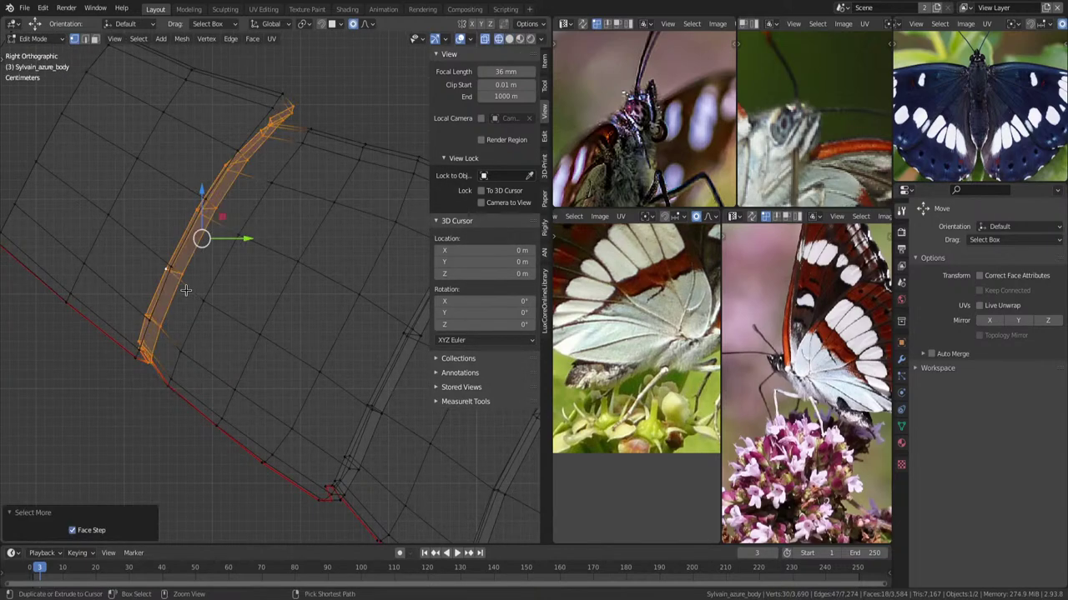
pyautogui.press('ctrl+KP_Add')
pyautogui.hotkey('alt', 'z')
pyautogui.moveTo(294, 273); pyautogui.dragTo(321, 291, button='middle')
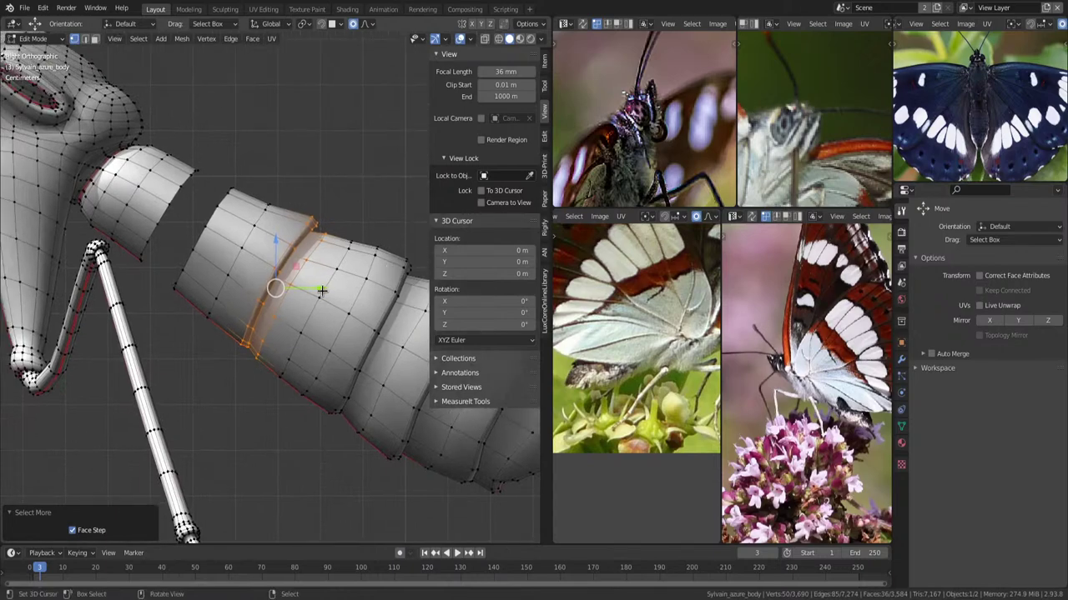
pyautogui.hotkey('shift', 'd')
pyautogui.click(223, 235)
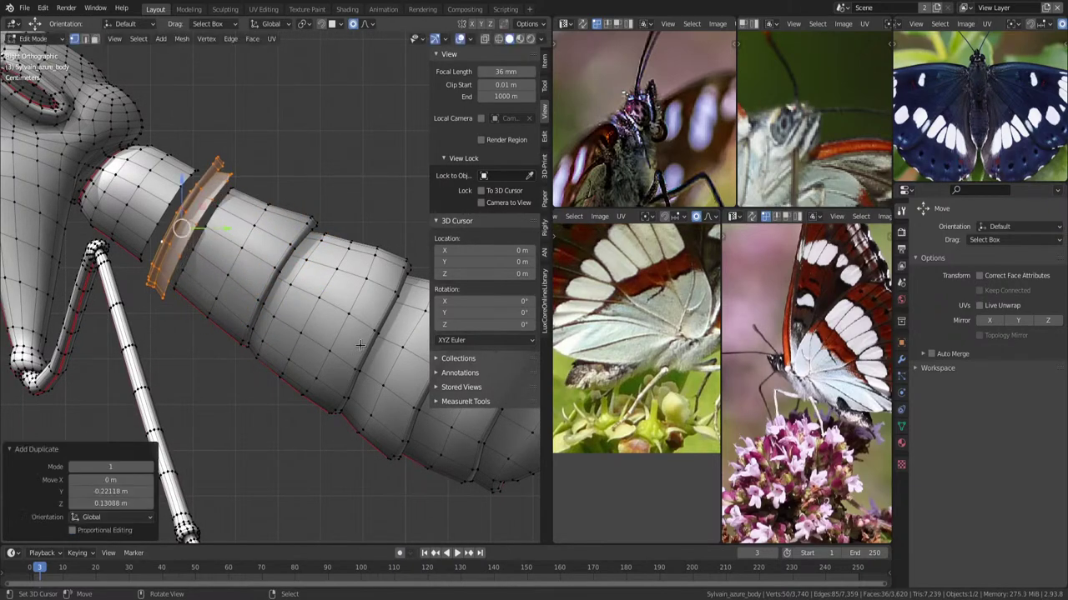
pyautogui.write('s.8')
pyautogui.press('Return')
# Bridge the duplicated ring to the adjacent abdomen edge loop and select the next loop pair.
pyautogui.moveTo(360, 345); pyautogui.dragTo(259, 301, button='middle')
pyautogui.moveTo(233, 225); pyautogui.dragTo(264, 290, button='middle')
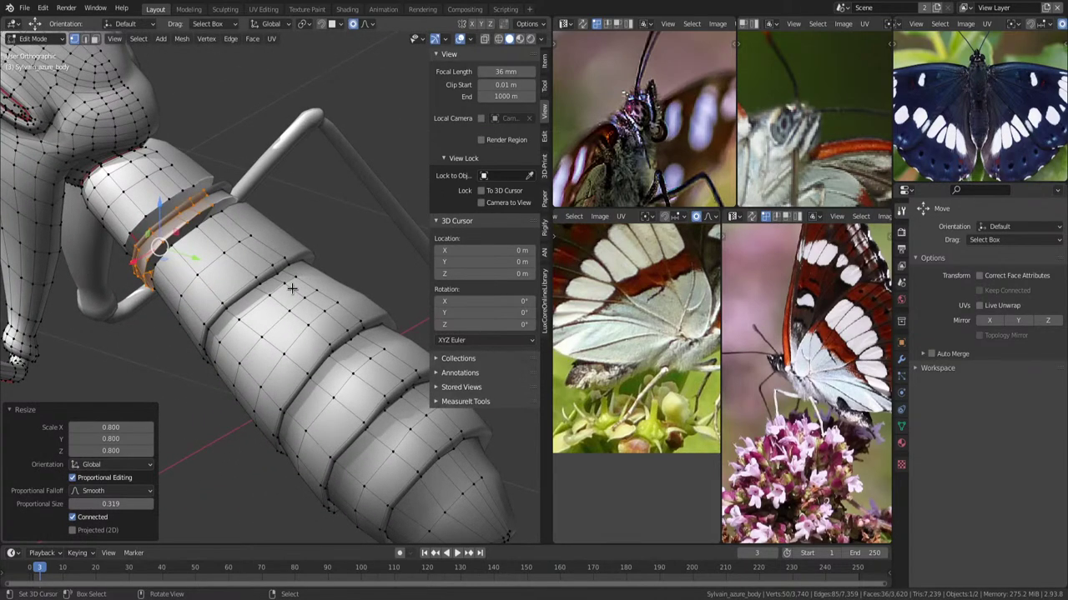
pyautogui.press('KP_3')
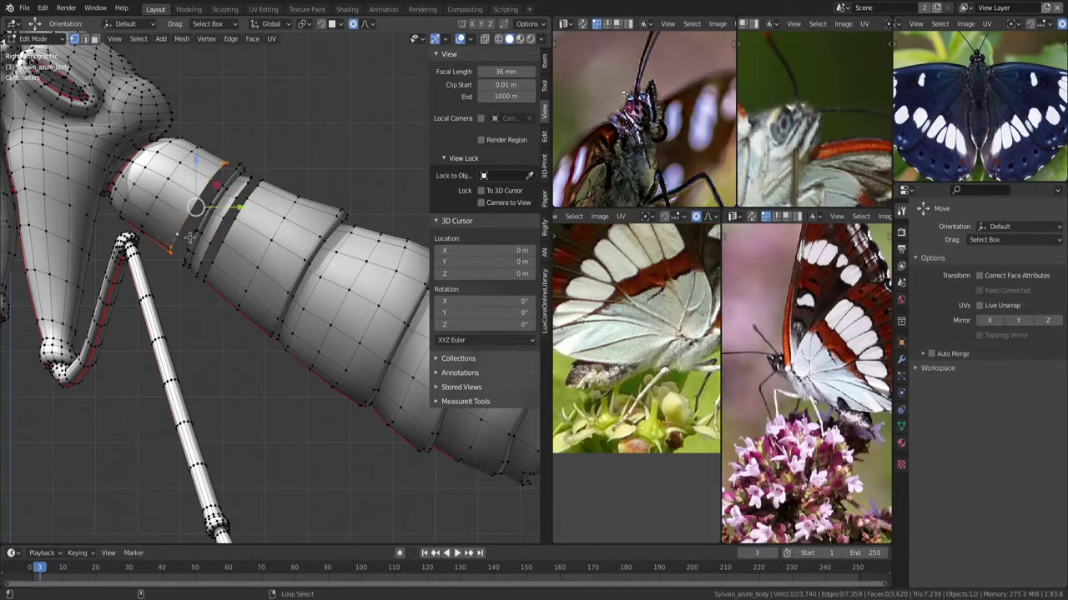
pyautogui.moveTo(253, 202); pyautogui.dragTo(256, 117, button='middle')
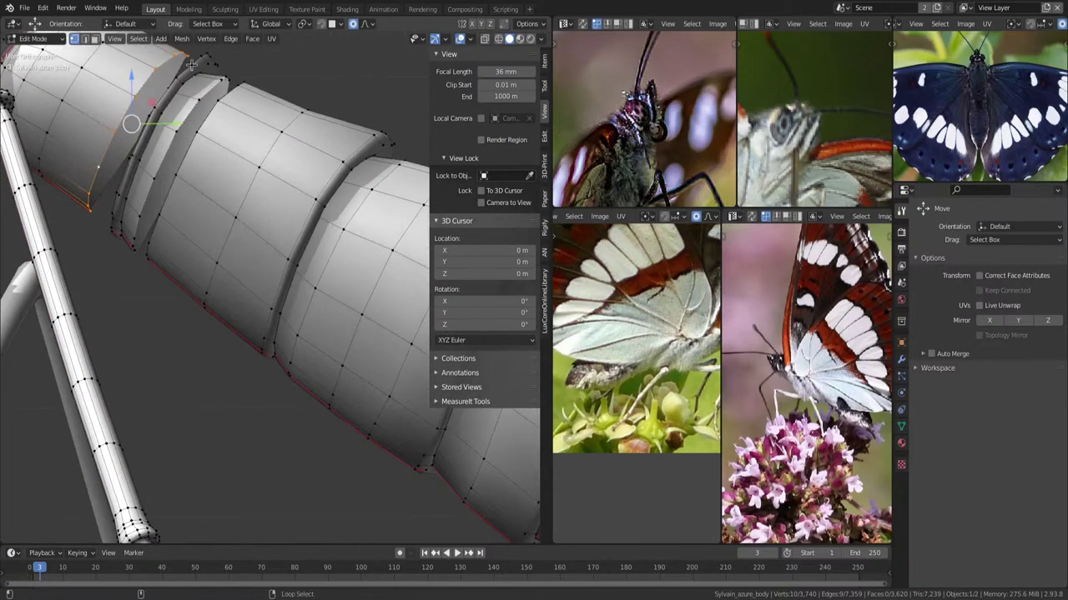
pyautogui.keyDown('alt'); pyautogui.keyDown('shift'); pyautogui.click(193, 64); pyautogui.keyUp('shift'); pyautogui.keyUp('alt')
pyautogui.hotkey('ctrl', 'e')
pyautogui.click(252, 56)
pyautogui.keyDown('alt'); pyautogui.click(165, 145); pyautogui.keyUp('alt')
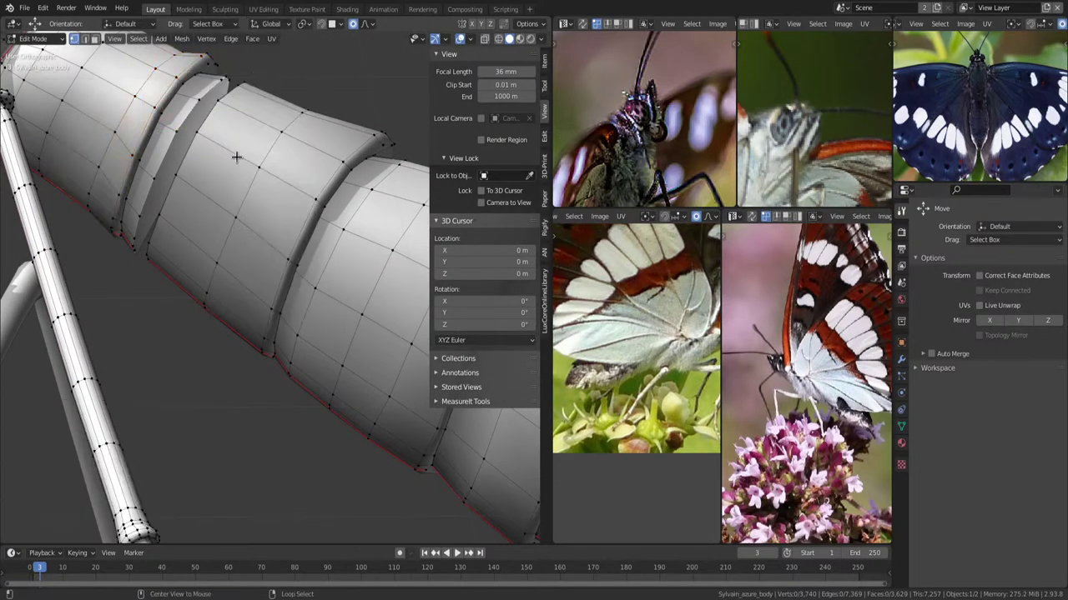
pyautogui.keyDown('alt'); pyautogui.keyDown('shift'); pyautogui.click(193, 158); pyautogui.keyUp('shift'); pyautogui.keyUp('alt')
# Bridge the remaining pair of loops and smooth the vertices of the new joint loop.
pyautogui.hotkey('ctrl', 'e')
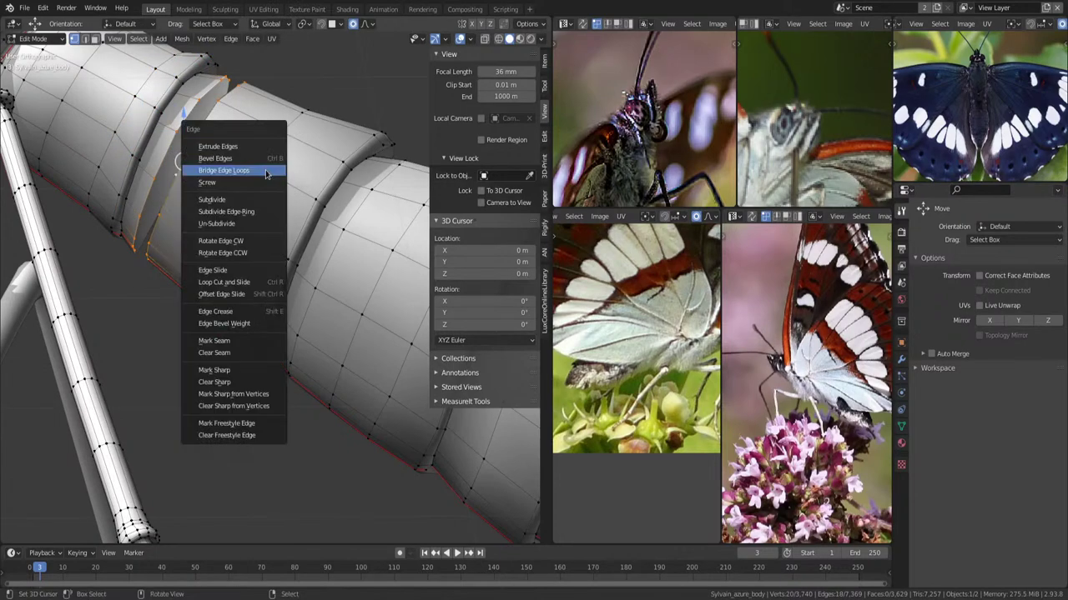
pyautogui.click(194, 163)
pyautogui.moveTo(194, 163)
pyautogui.mouseDown(button='middle')
pyautogui.moveTo(273, 215)
pyautogui.moveTo(200, 171)
pyautogui.mouseUp(button='middle')
pyautogui.keyDown('alt'); pyautogui.click(200, 171); pyautogui.keyUp('alt')
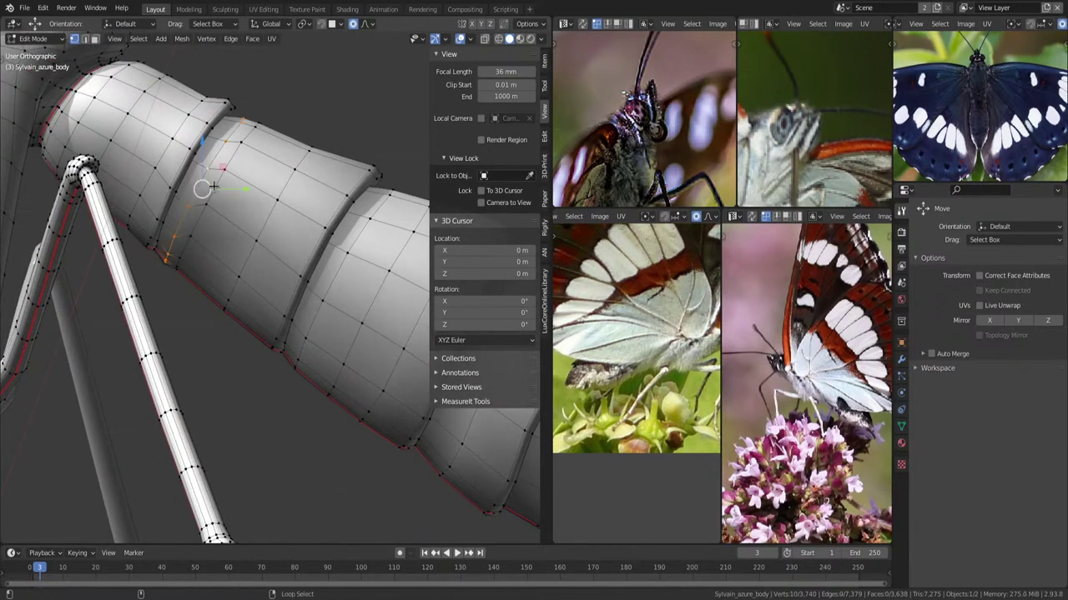
pyautogui.press('q')
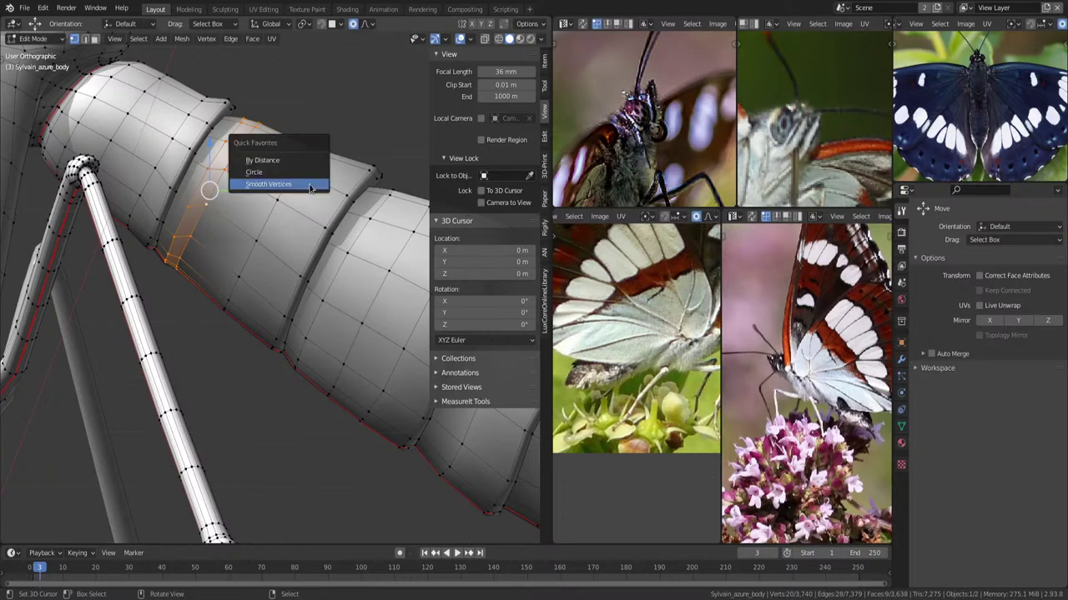
pyautogui.click(310, 186)
# Shrink the joint loop inward twice along its normals.
pyautogui.moveTo(318, 196)
pyautogui.mouseDown(button='middle')
pyautogui.moveTo(315, 187)
pyautogui.moveTo(316, 203)
pyautogui.moveTo(245, 231)
pyautogui.moveTo(305, 236)
pyautogui.moveTo(226, 258)
pyautogui.moveTo(222, 269)
pyautogui.moveTo(342, 194)
pyautogui.moveTo(186, 245)
pyautogui.mouseUp(button='middle')
pyautogui.hotkey('alt', 's')
pyautogui.click(316, 203)
pyautogui.hotkey('alt', 's')
pyautogui.click(344, 185)
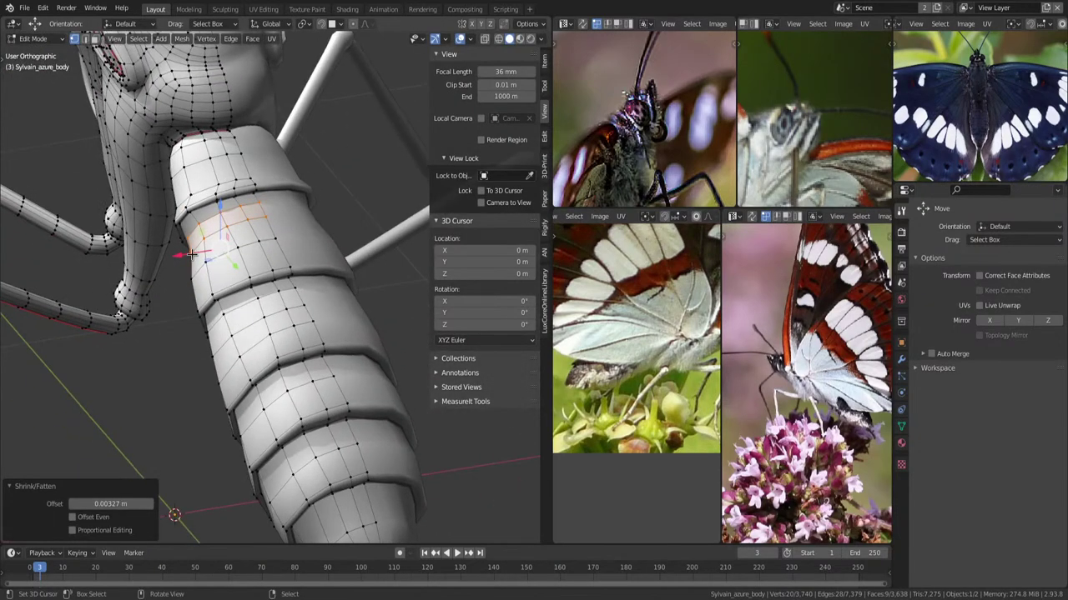
# Shift the joint loop along X and scale it along global X.
pyautogui.press('g')
pyautogui.press('x')
pyautogui.click(188, 256)
pyautogui.press('s')
pyautogui.press('x')
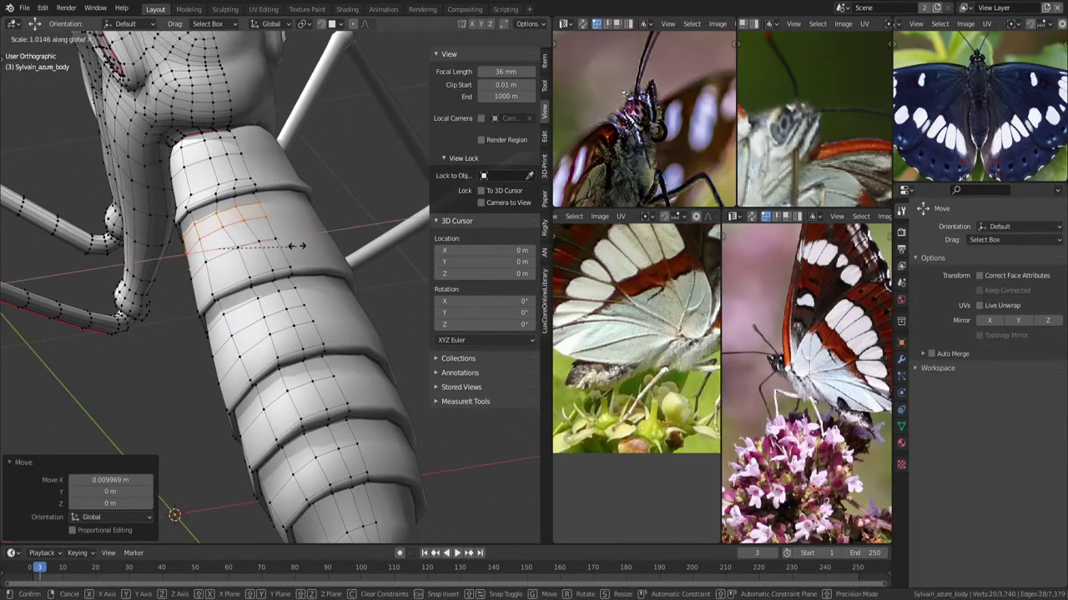
pyautogui.press('Escape')
pyautogui.press('g')
pyautogui.press('x')
pyautogui.click(264, 259)
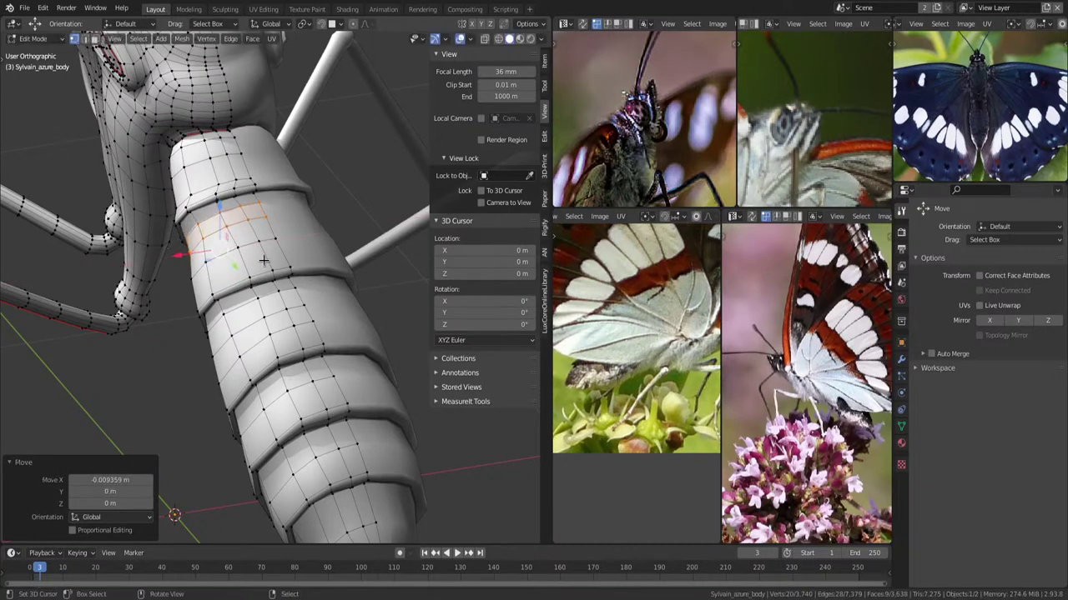
pyautogui.press('s')
pyautogui.press('x')
pyautogui.click(263, 258)
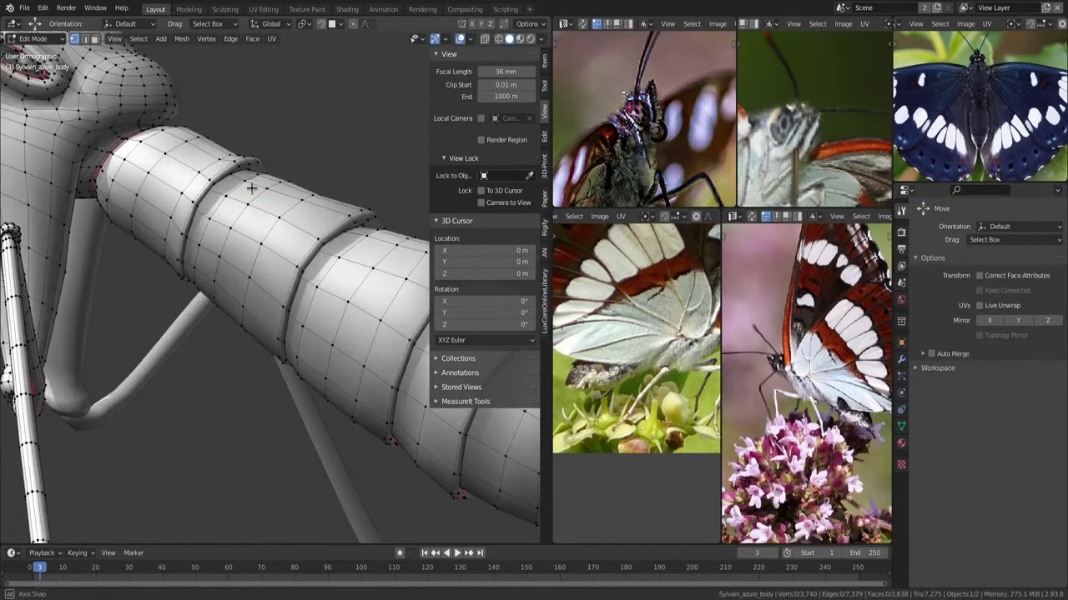
# Fine-tune the loop with 0.0048 m and 0.004925 m shrink/fatten offsets and scale it to about 0.943.
pyautogui.moveTo(264, 258)
pyautogui.mouseDown(button='middle')
pyautogui.moveTo(297, 179)
pyautogui.moveTo(167, 203)
pyautogui.moveTo(307, 224)
pyautogui.moveTo(246, 243)
pyautogui.mouseUp(button='middle')
pyautogui.hotkey('alt', 's')
pyautogui.click(298, 179)
pyautogui.hotkey('alt', 's')
pyautogui.click(165, 202)
pyautogui.hotkey('alt', 's')
pyautogui.click(290, 213)
pyautogui.press('s')
pyautogui.click(307, 225)
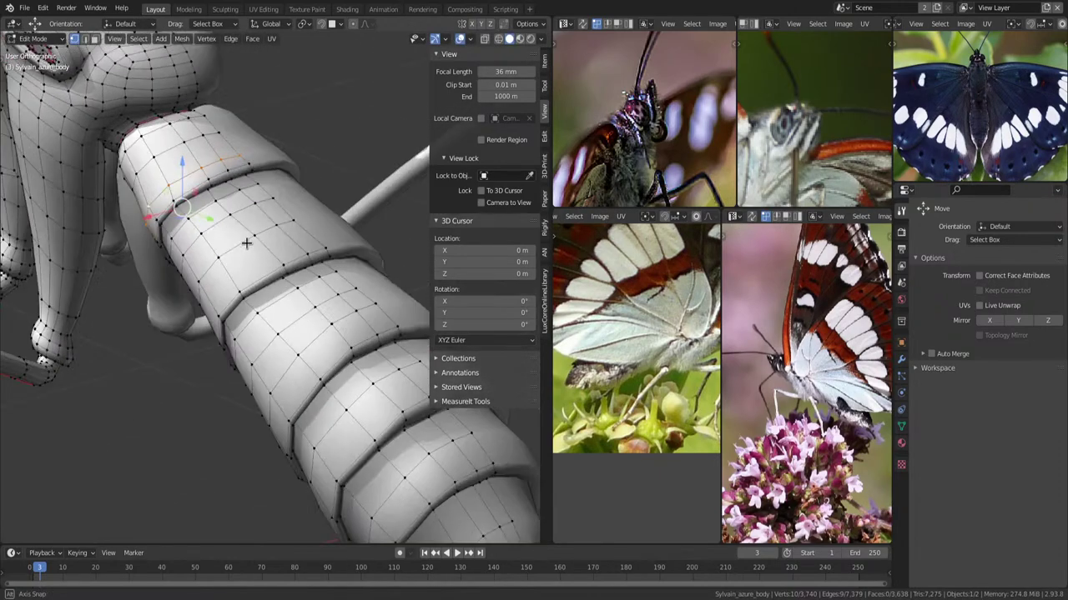
pyautogui.scroll(-2, 247, 243)
pyautogui.scroll(-2, 277, 232)
pyautogui.scroll(-3, 277, 231)
# Inspect the insect in Object Mode from another side, then return to Edit Mode.
pyautogui.scroll(-2, 312, 250)
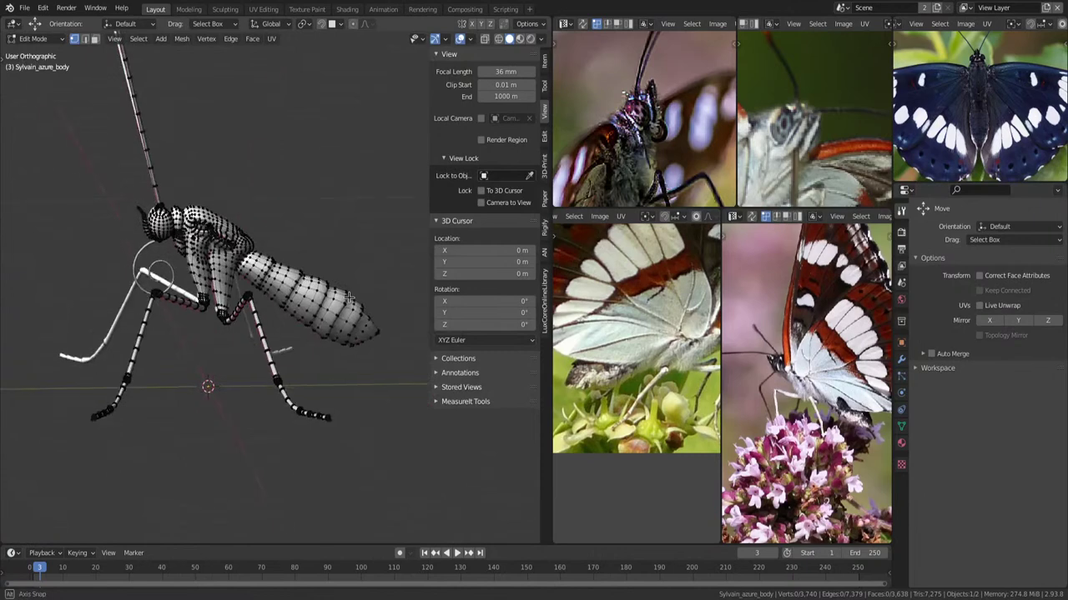
pyautogui.press('Tab')
pyautogui.moveTo(348, 297)
pyautogui.mouseDown(button='middle')
pyautogui.moveTo(272, 323)
pyautogui.moveTo(281, 331)
pyautogui.moveTo(274, 313)
pyautogui.moveTo(287, 289)
pyautogui.mouseUp(button='middle')
pyautogui.press('Tab')
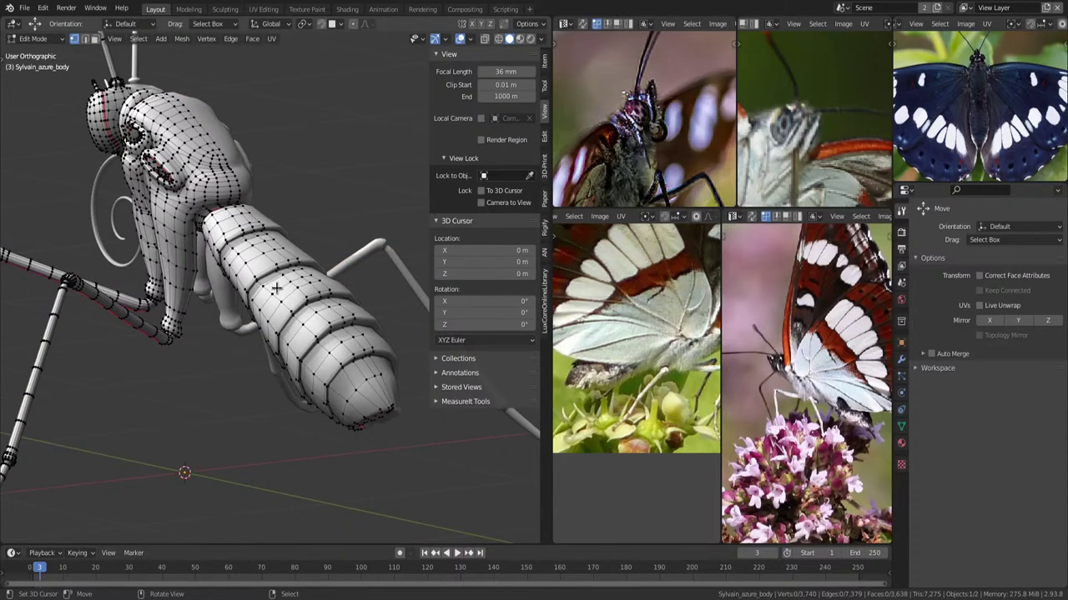
# Select the abdomen as a band of face loops extended toward the thorax.
pyautogui.moveTo(338, 342); pyautogui.dragTo(294, 323, button='middle')
pyautogui.keyDown('alt'); pyautogui.click(291, 321); pyautogui.keyUp('alt')
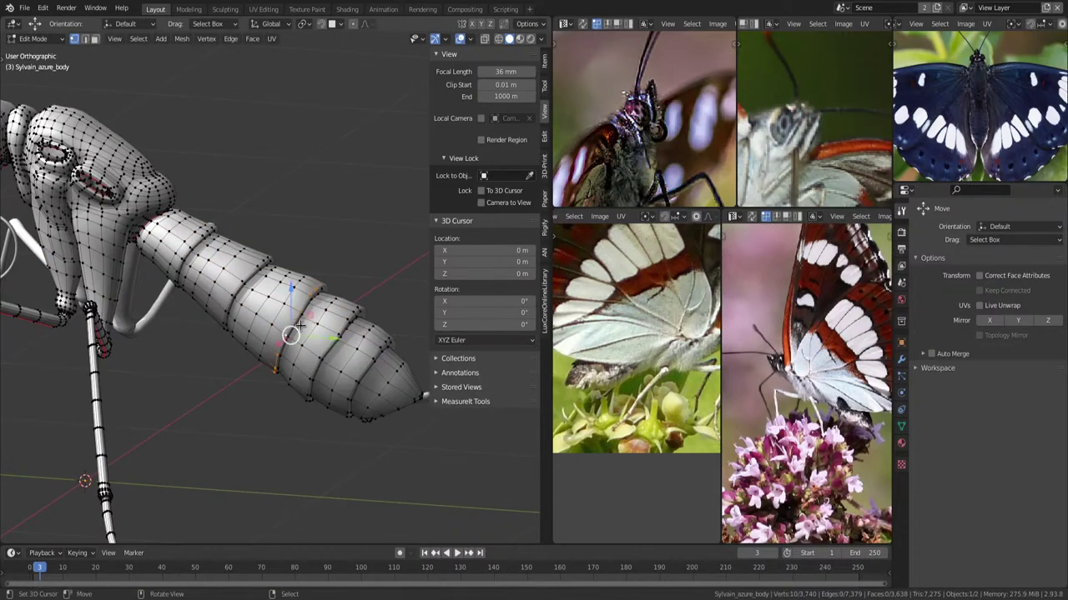
pyautogui.press('ctrl+KP_Add')
pyautogui.press('ctrl+KP_Add')
pyautogui.press('ctrl+KP_Add')
pyautogui.press('ctrl+KP_Add')
pyautogui.press('ctrl+KP_Add')
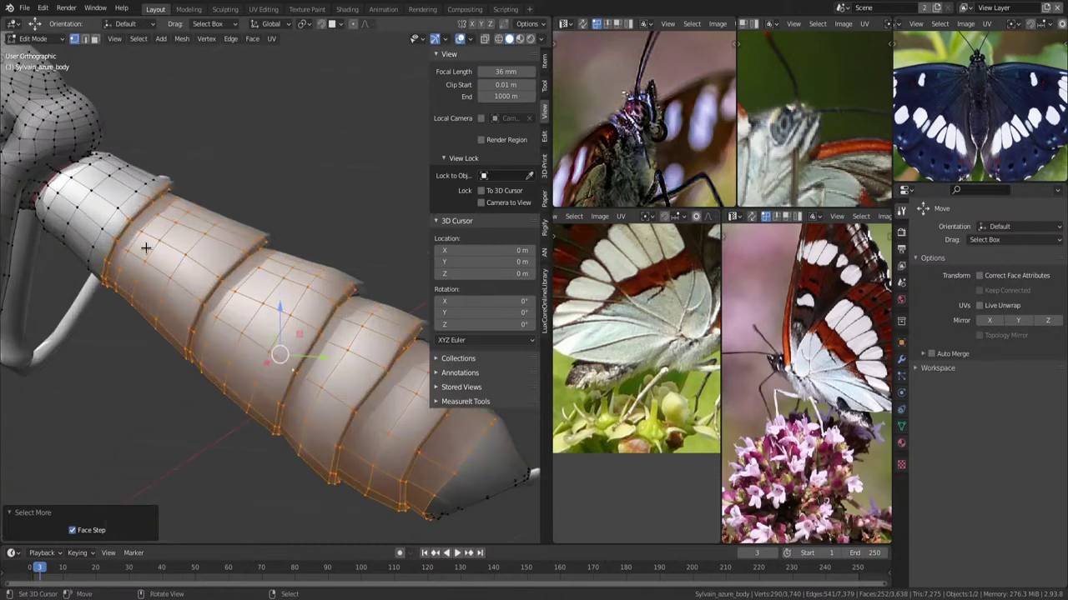
pyautogui.scroll(3, 147, 250)
pyautogui.keyDown('alt'); pyautogui.keyDown('shift'); pyautogui.click(117, 200); pyautogui.keyUp('shift'); pyautogui.keyUp('alt')
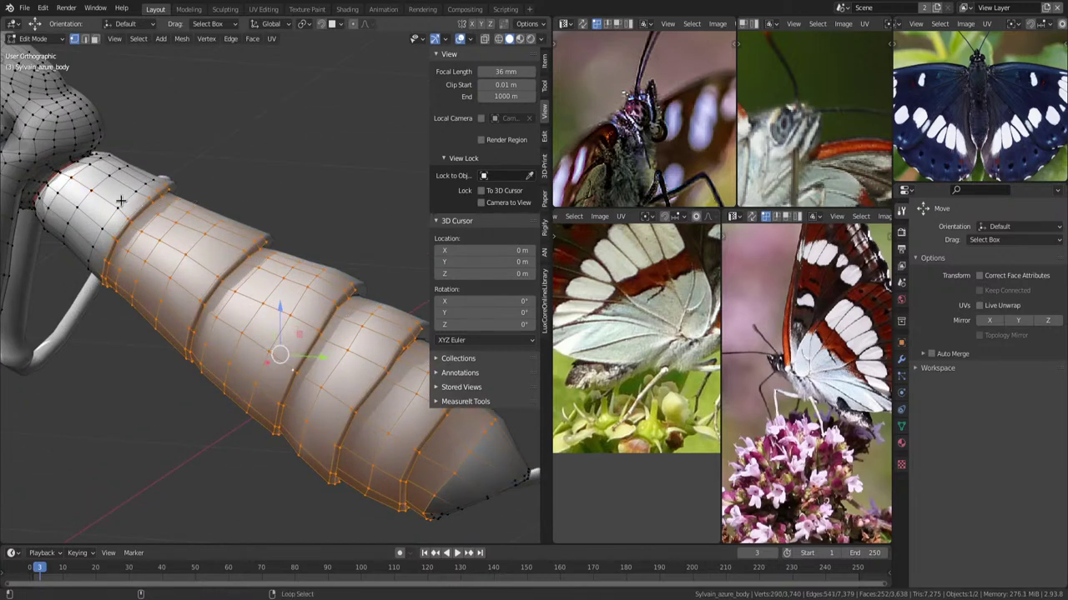
pyautogui.keyDown('alt'); pyautogui.keyDown('shift'); pyautogui.click(96, 183); pyautogui.keyUp('shift'); pyautogui.keyUp('alt')
pyautogui.keyDown('alt'); pyautogui.keyDown('shift'); pyautogui.click(81, 176); pyautogui.keyUp('shift'); pyautogui.keyUp('alt')
pyautogui.scroll(-3, 265, 230)
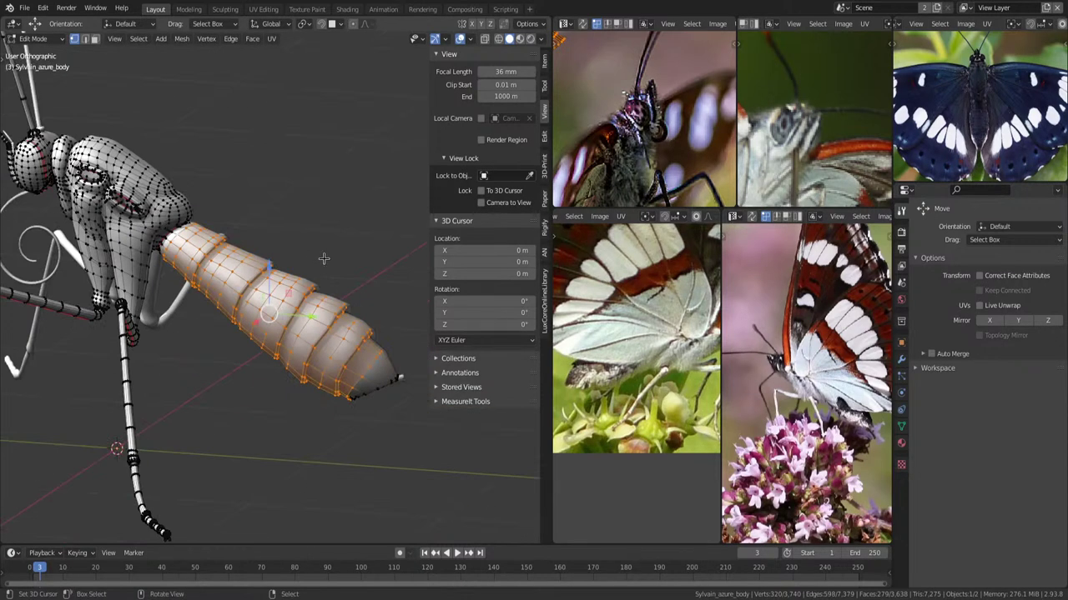
pyautogui.press('KP_3')
pyautogui.scroll(2, 324, 259)
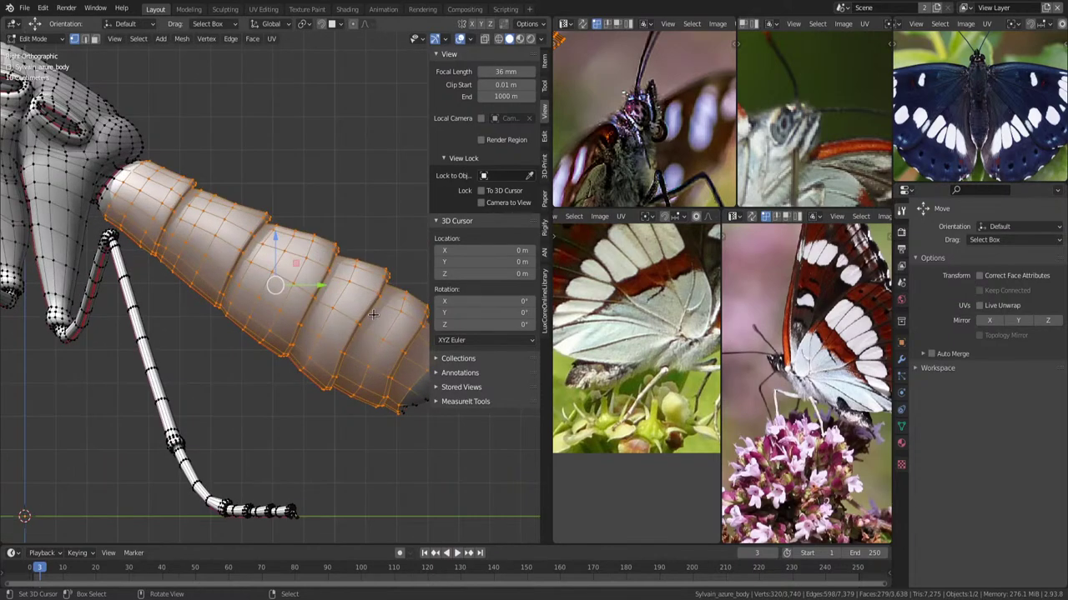
pyautogui.press('n')
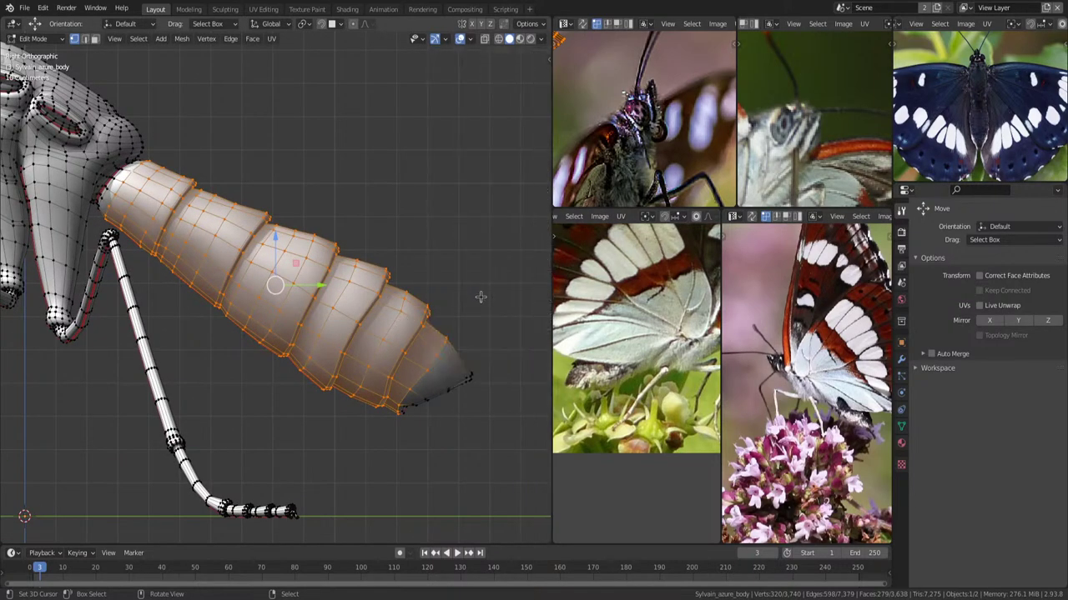
pyautogui.moveTo(481, 306); pyautogui.dragTo(445, 309, button='middle')
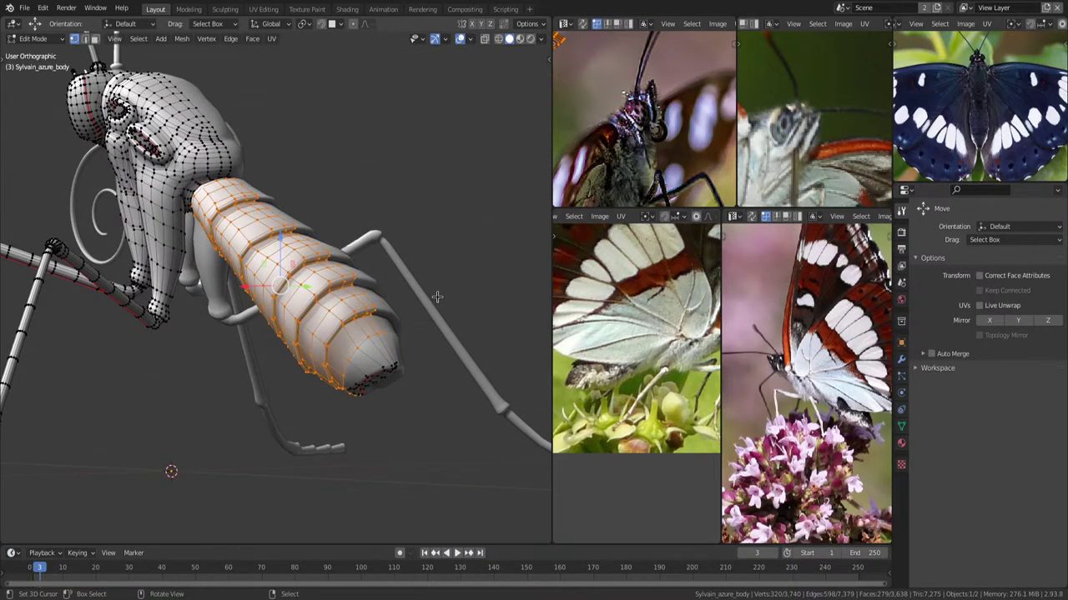
# Smooth the abdomen vertices twice, fatten them by 0.00775 m, then deselect in Right view.
pyautogui.rightClick(439, 297)
pyautogui.click(439, 297)
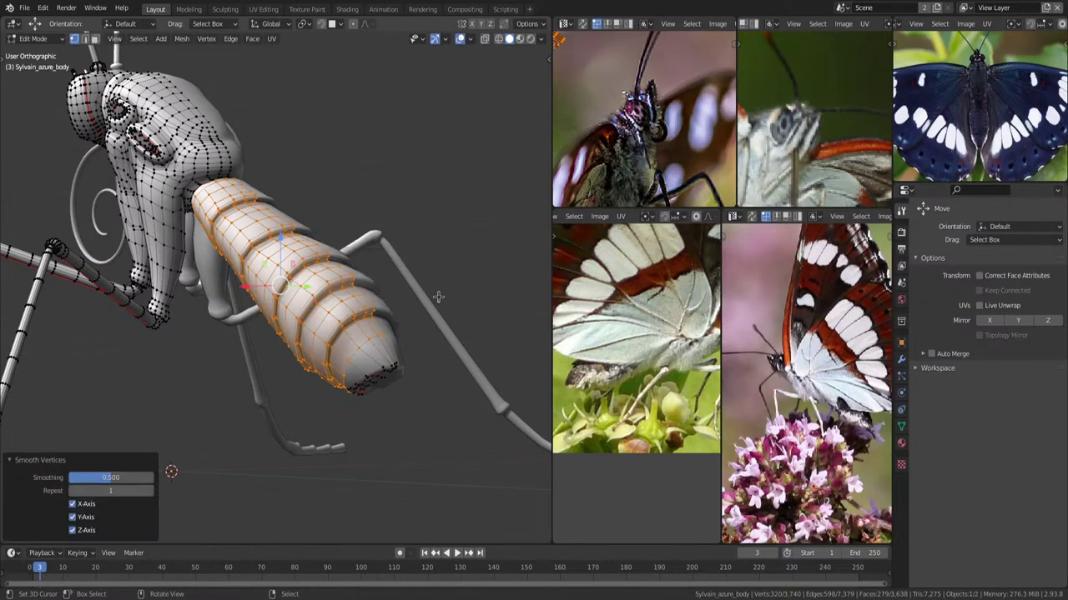
pyautogui.moveTo(393, 268)
pyautogui.mouseDown(button='middle')
pyautogui.moveTo(377, 276)
pyautogui.moveTo(400, 269)
pyautogui.moveTo(428, 283)
pyautogui.mouseUp(button='middle')
pyautogui.hotkey('shift', 'r')
pyautogui.hotkey('alt', 's')
pyautogui.click(407, 273)
pyautogui.scroll(2, 442, 286)
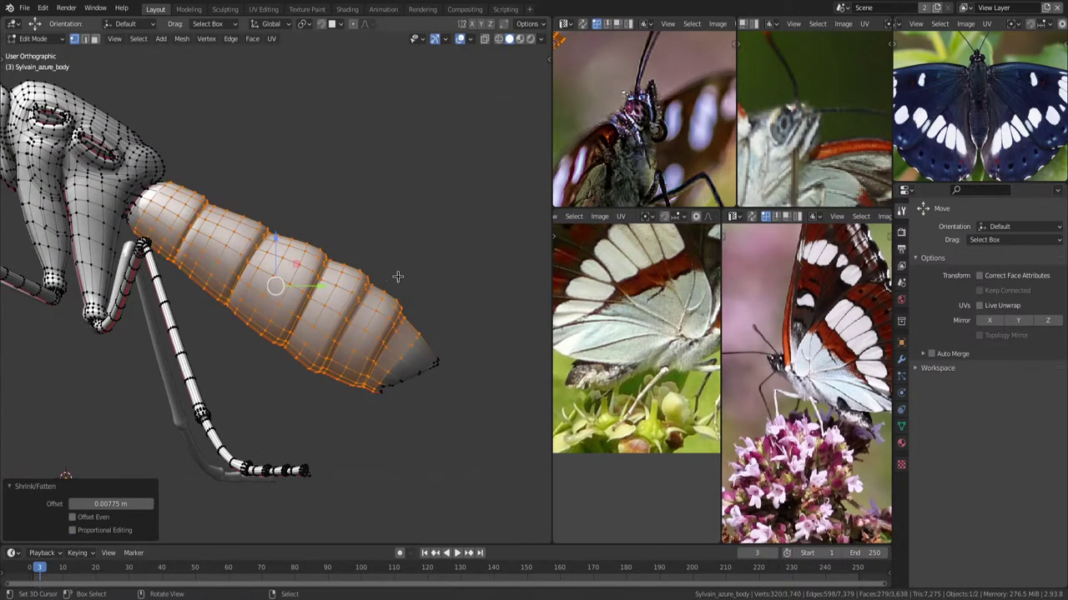
pyautogui.press('KP_3')
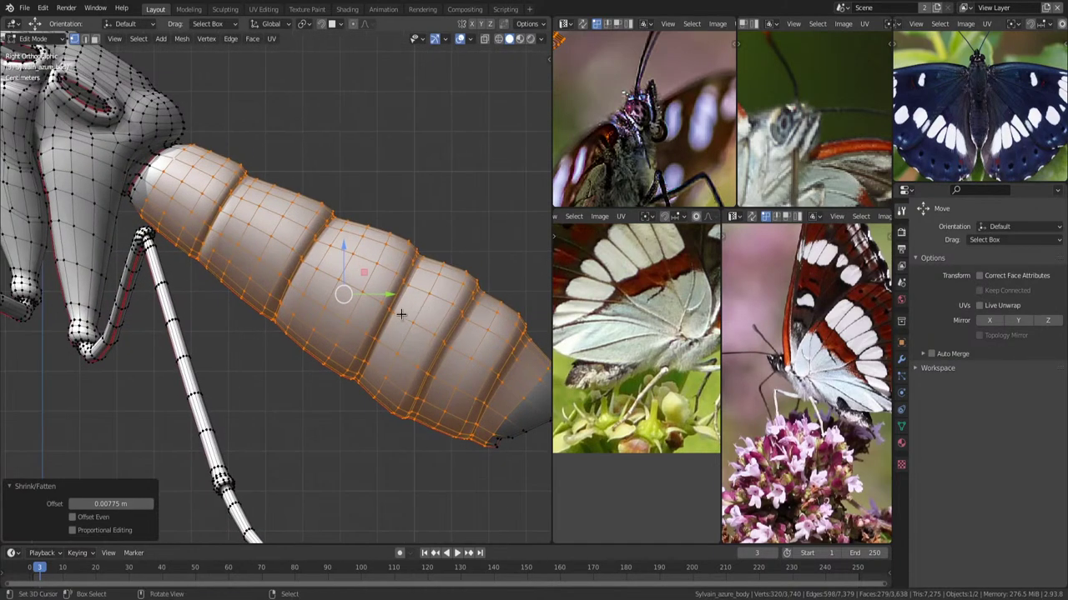
pyautogui.hotkey('alt', 'a')
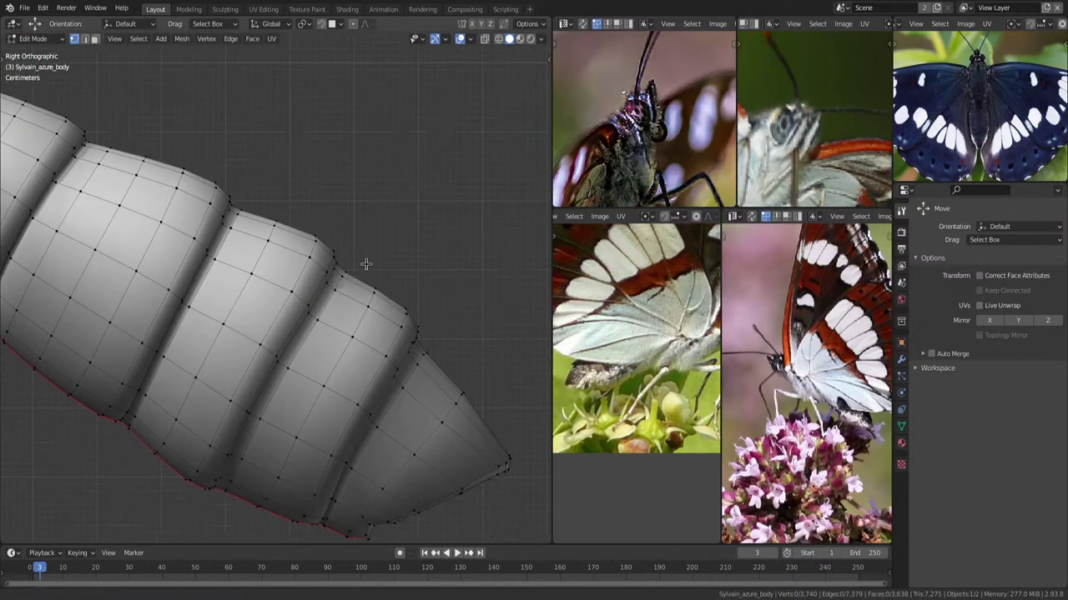
# Extrude new rim strips from two abdomen segment edge loops.
pyautogui.keyDown('alt'); pyautogui.click(404, 318); pyautogui.keyUp('alt')
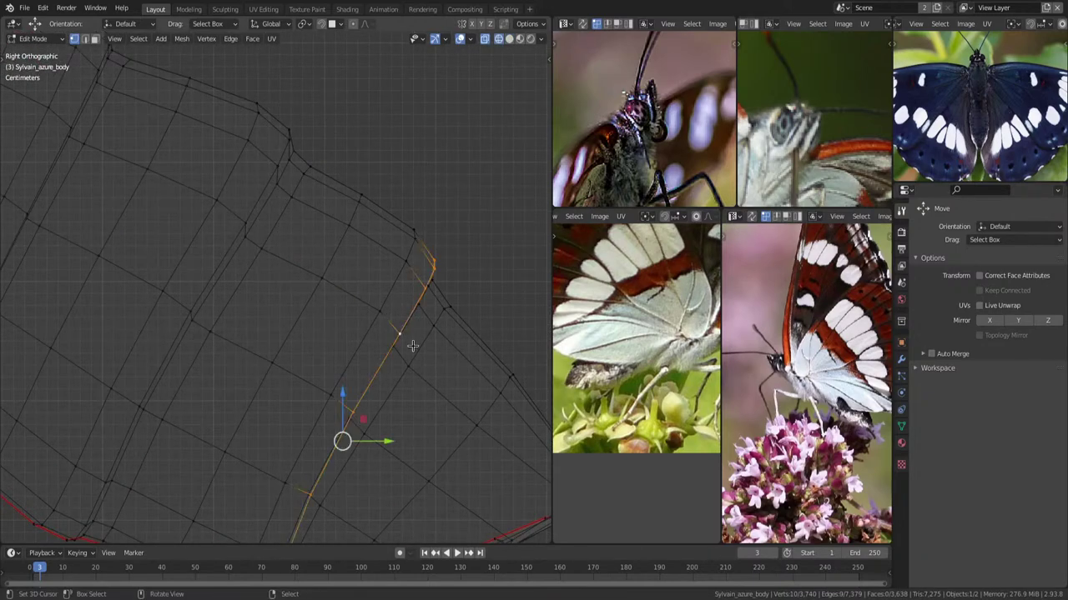
pyautogui.press('e')
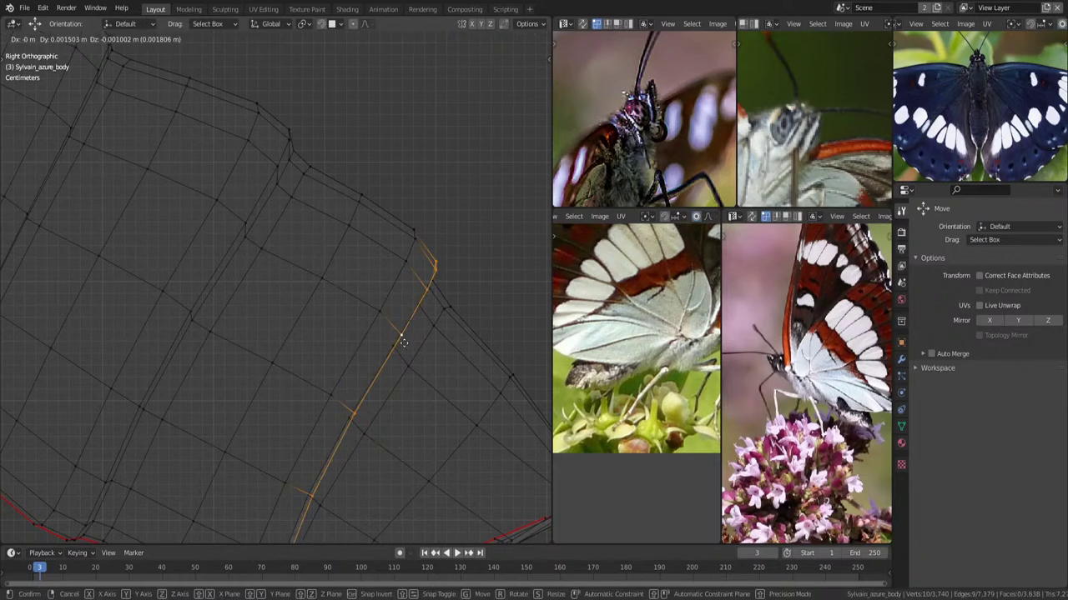
pyautogui.click(414, 345)
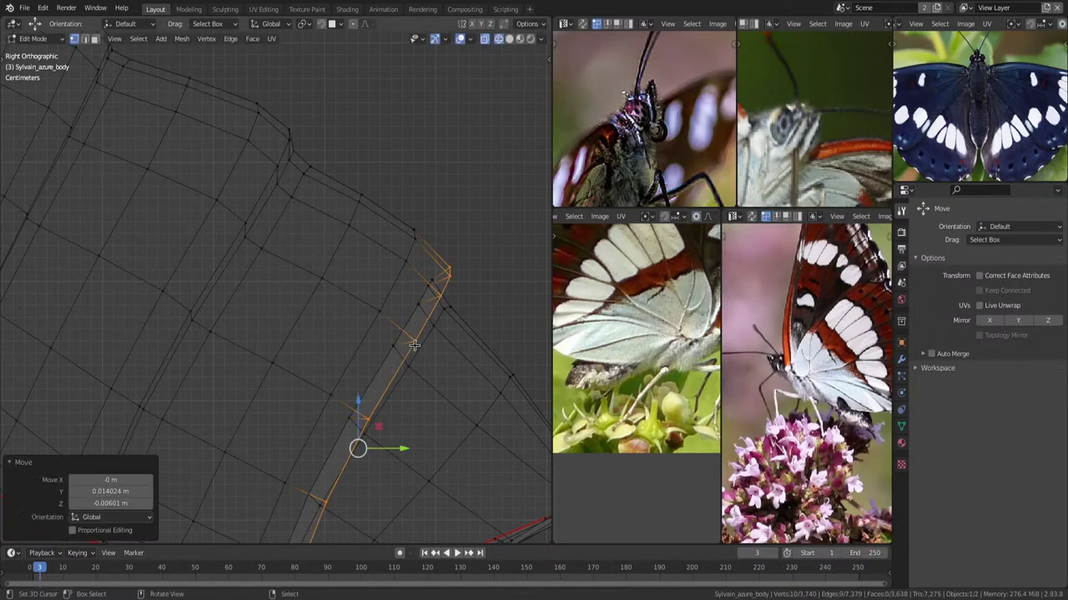
pyautogui.click(396, 299)
pyautogui.keyDown('alt'); pyautogui.click(288, 167); pyautogui.keyUp('alt')
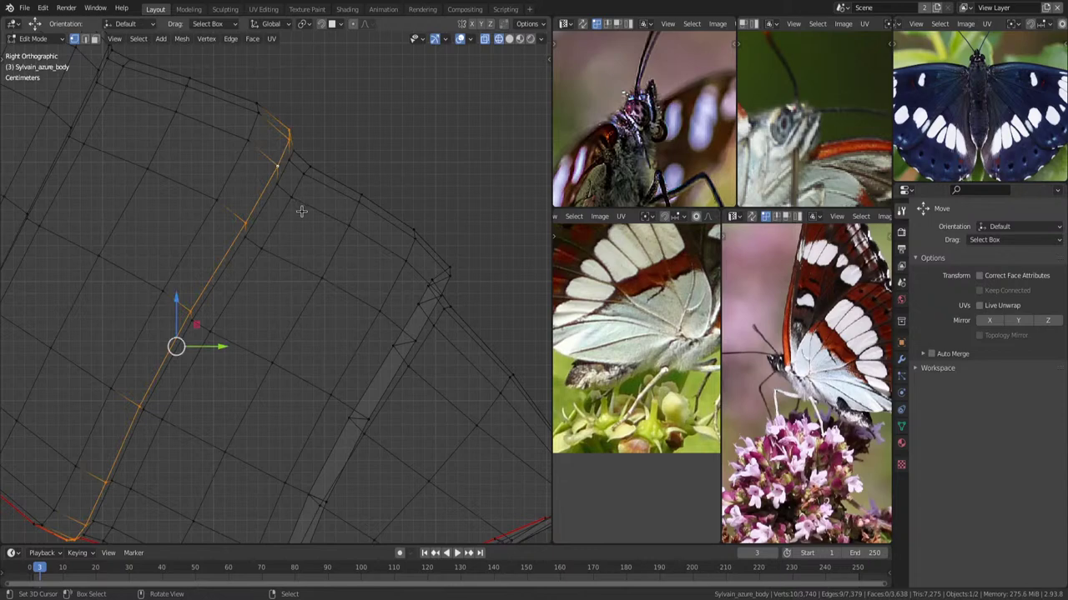
pyautogui.press('e')
pyautogui.click(331, 227)
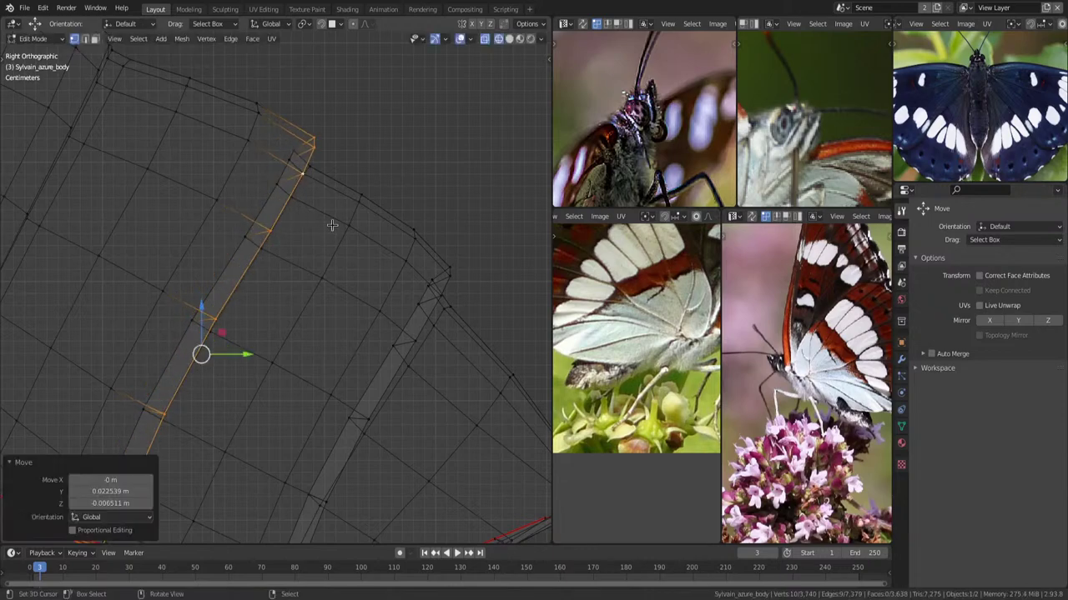
# Reposition the extruded rim loop along the abdomen and scale it slightly.
pyautogui.scroll(-2, 278, 218)
pyautogui.scroll(2, 278, 217)
pyautogui.press('s')
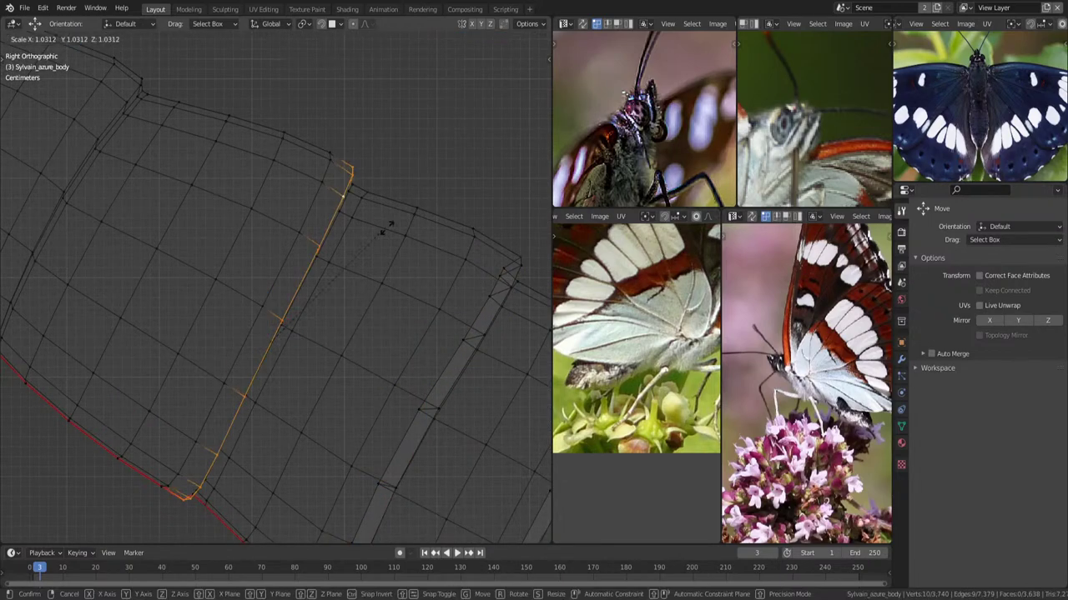
pyautogui.rightClick(387, 223)
pyautogui.press('g')
pyautogui.click(389, 240)
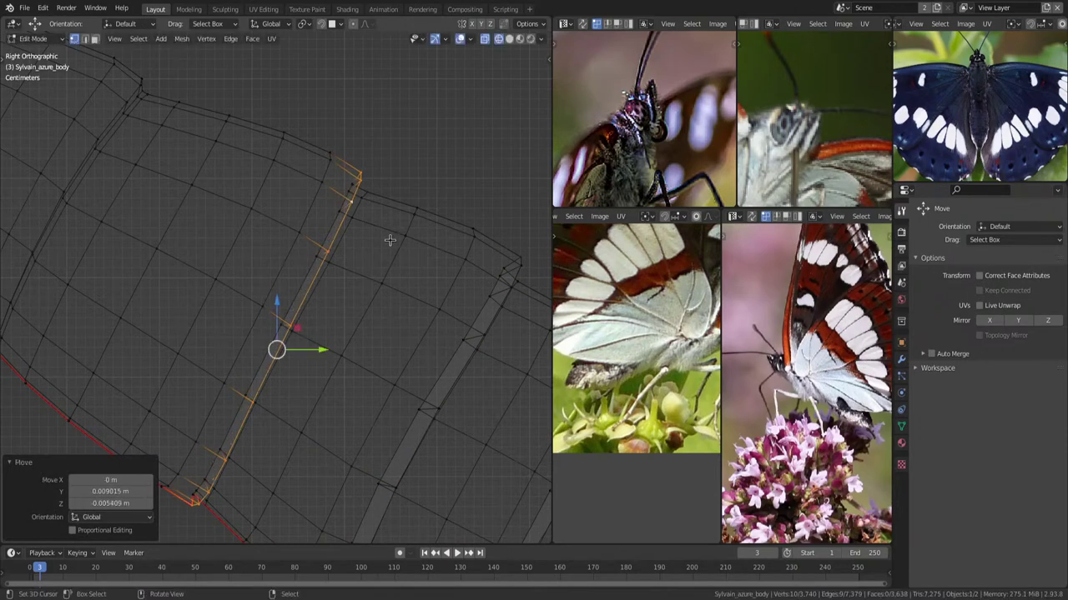
pyautogui.scroll(-2, 377, 231)
pyautogui.keyDown('shift'); pyautogui.moveTo(377, 231); pyautogui.dragTo(238, 195, button='middle'); pyautogui.keyUp('shift')
pyautogui.scroll(2, 238, 195)
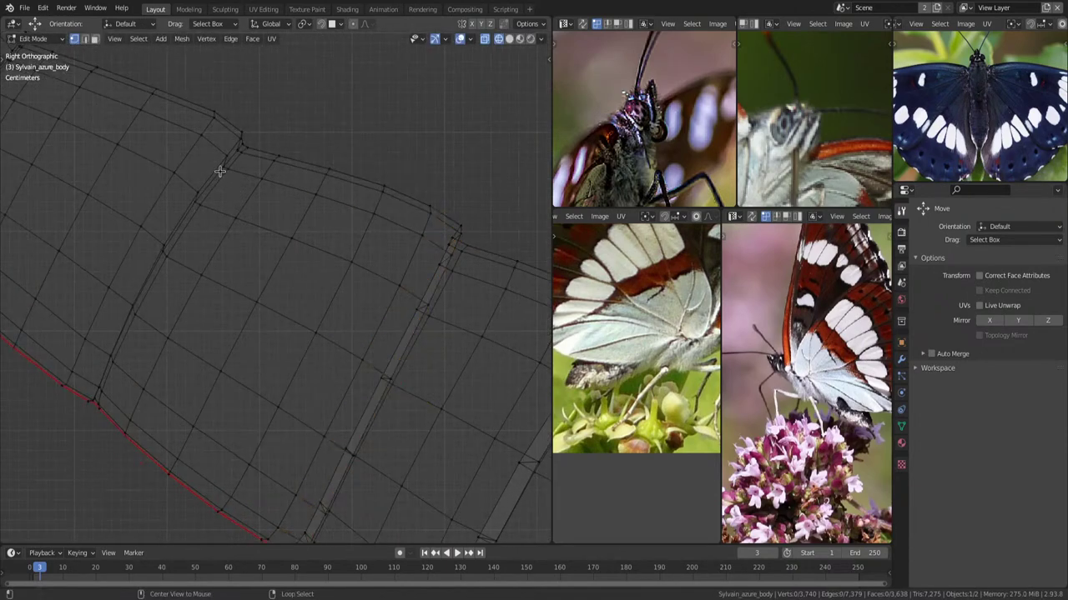
pyautogui.click(278, 203)
pyautogui.press('s')
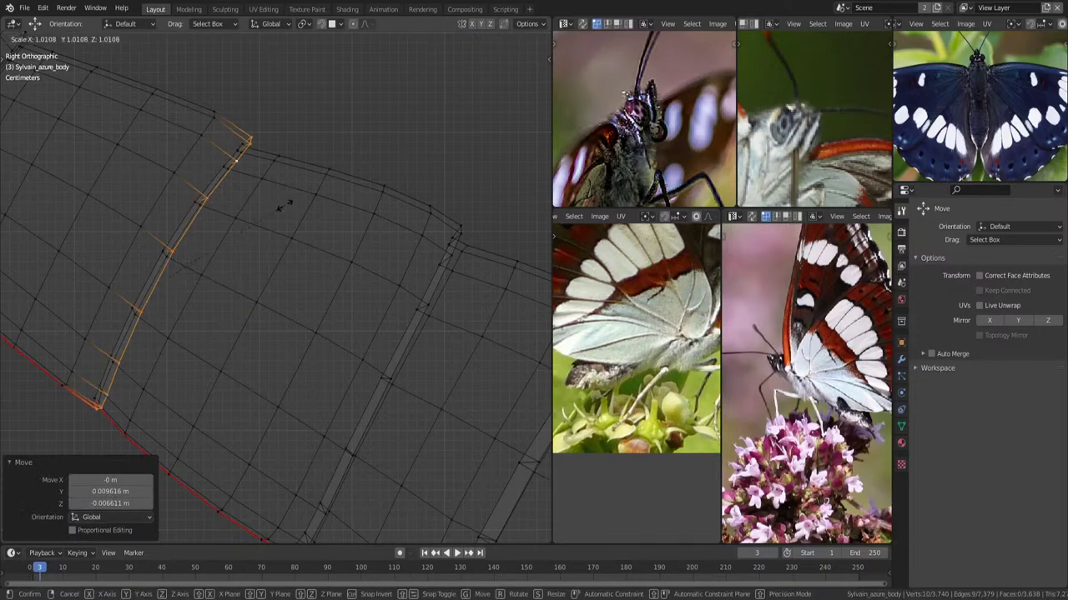
pyautogui.click(287, 207)
pyautogui.scroll(-2, 345, 270)
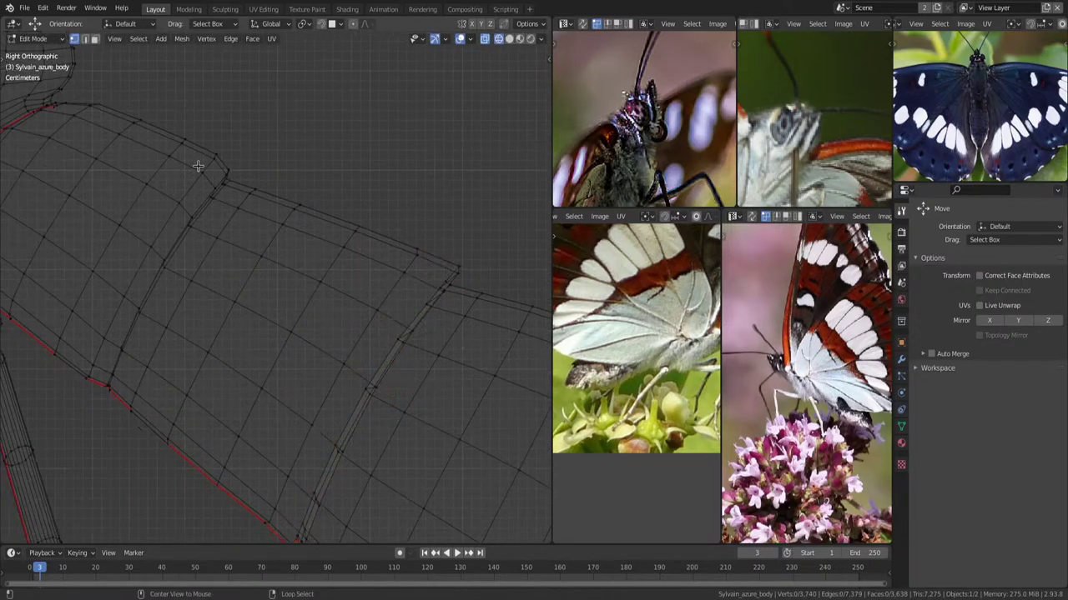
# Shift the front rim loop about 0.0096 m, enlarge it by 1.069, and return to solid shading.
pyautogui.press('g')
pyautogui.click(285, 249)
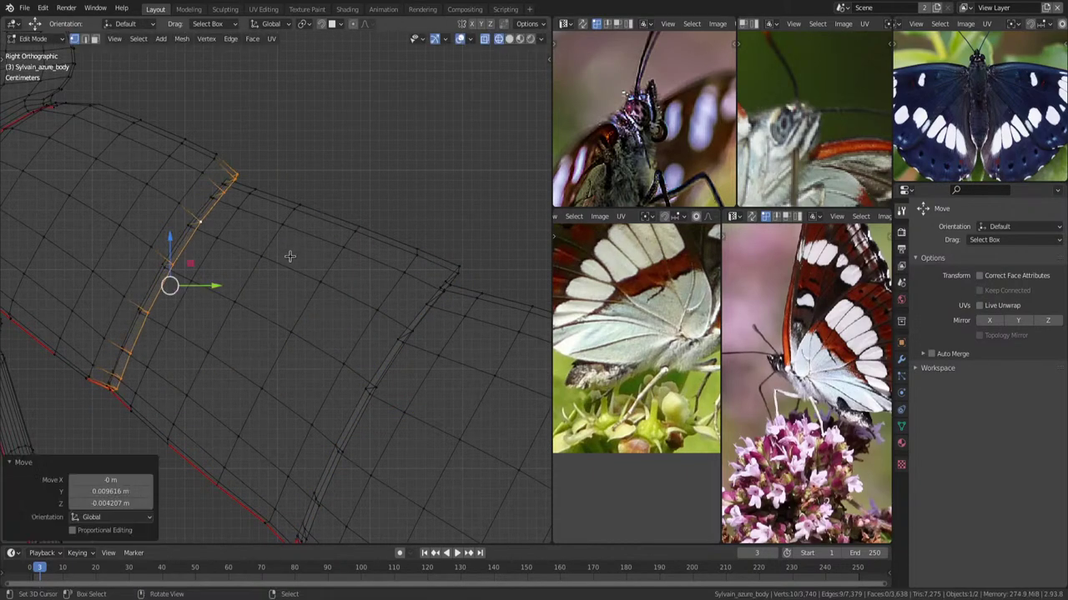
pyautogui.press('s')
pyautogui.click(299, 264)
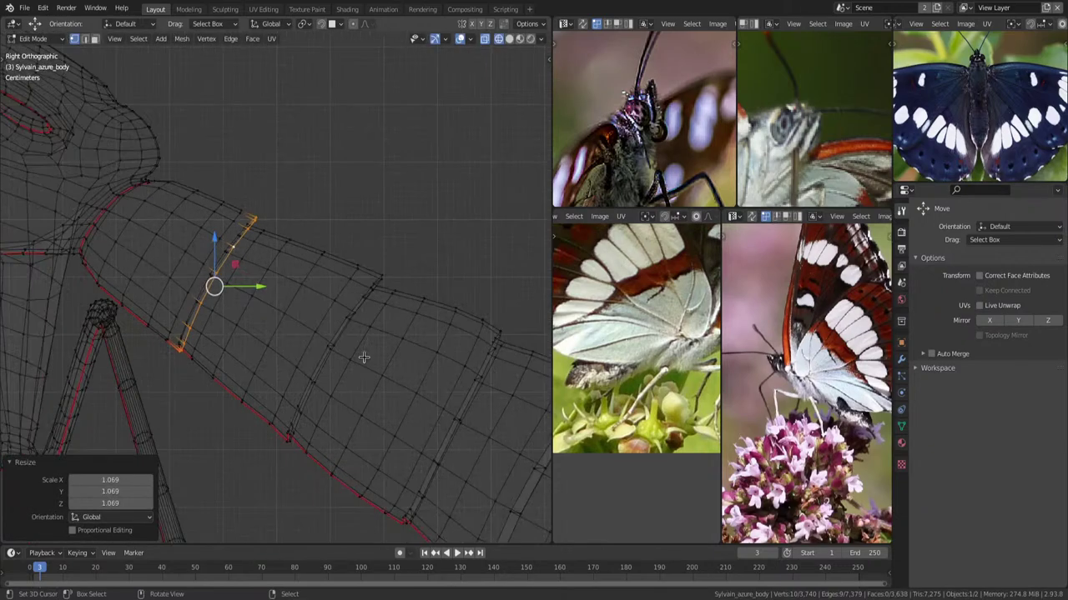
pyautogui.moveTo(306, 299)
pyautogui.mouseDown(button='middle')
pyautogui.moveTo(380, 307)
pyautogui.moveTo(362, 281)
pyautogui.mouseUp(button='middle')
pyautogui.hotkey('shift', 'z')
# Bevel the abdomen segment edge loops with width 0.0103 m and 1 segment.
pyautogui.keyDown('alt'); pyautogui.keyDown('shift'); pyautogui.click(362, 281); pyautogui.keyUp('shift'); pyautogui.keyUp('alt')
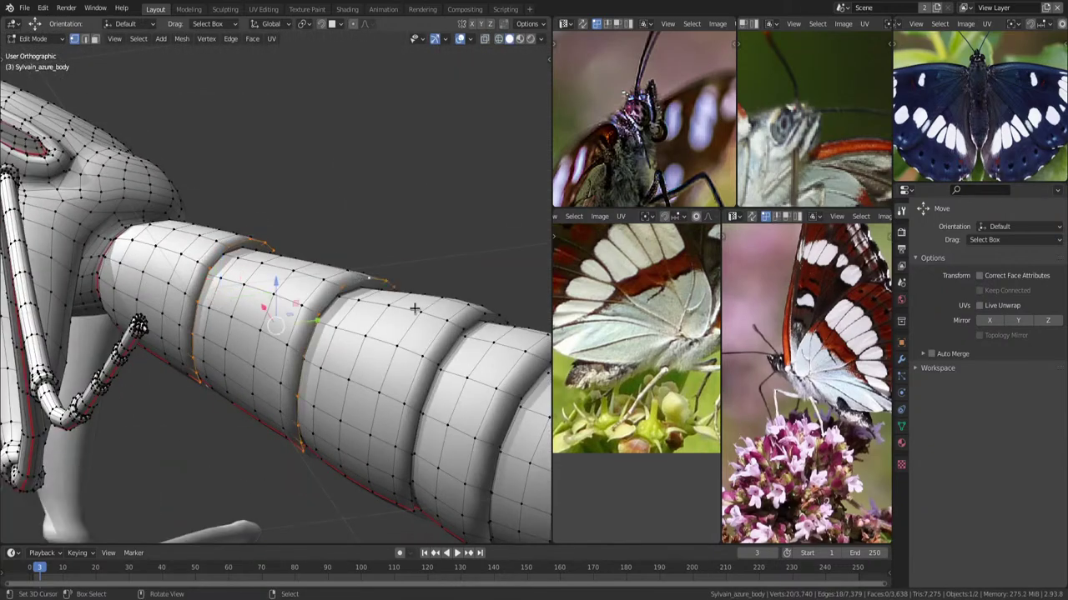
pyautogui.moveTo(412, 309); pyautogui.dragTo(432, 313, button='middle')
pyautogui.keyDown('alt'); pyautogui.keyDown('shift'); pyautogui.click(432, 313); pyautogui.keyUp('shift'); pyautogui.keyUp('alt')
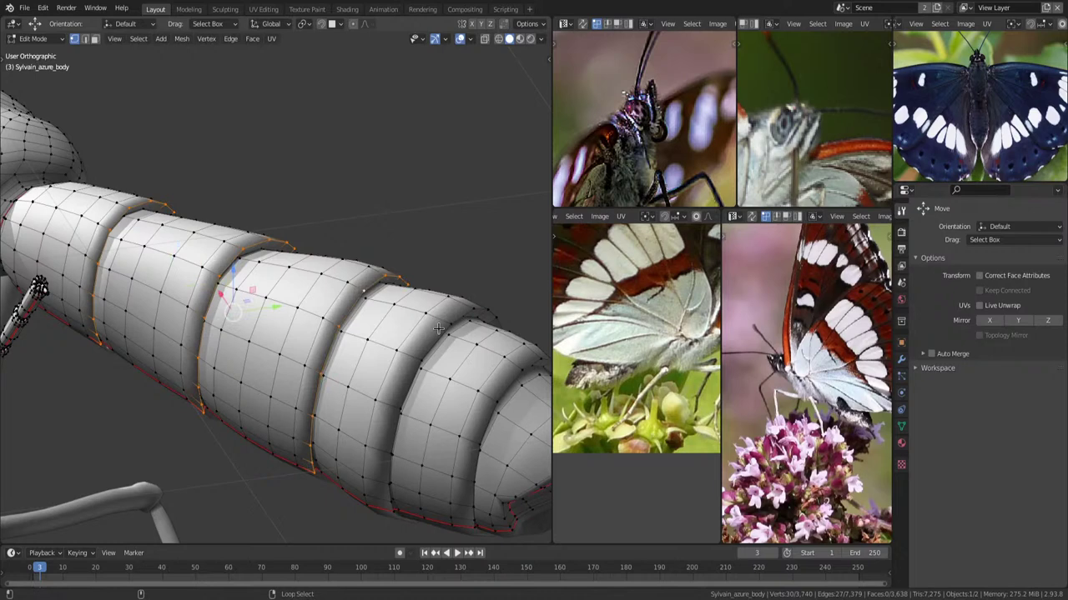
pyautogui.keyDown('alt'); pyautogui.keyDown('shift'); pyautogui.click(438, 328); pyautogui.keyUp('shift'); pyautogui.keyUp('alt')
pyautogui.moveTo(483, 349); pyautogui.dragTo(415, 319, button='middle')
pyautogui.keyDown('alt'); pyautogui.keyDown('shift'); pyautogui.click(415, 318); pyautogui.keyUp('shift'); pyautogui.keyUp('alt')
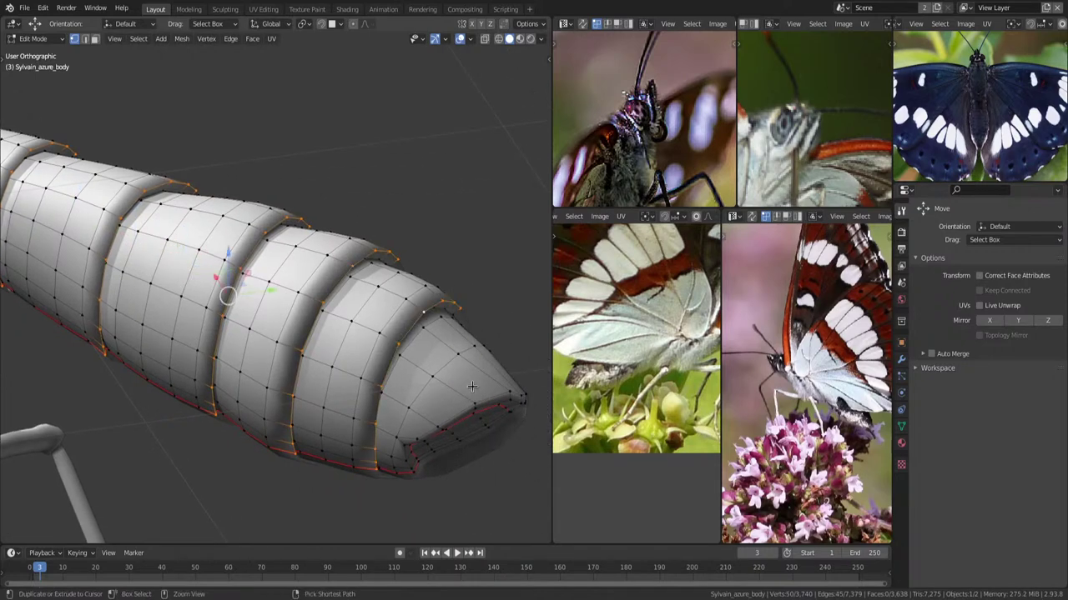
pyautogui.hotkey('ctrl', 'b')
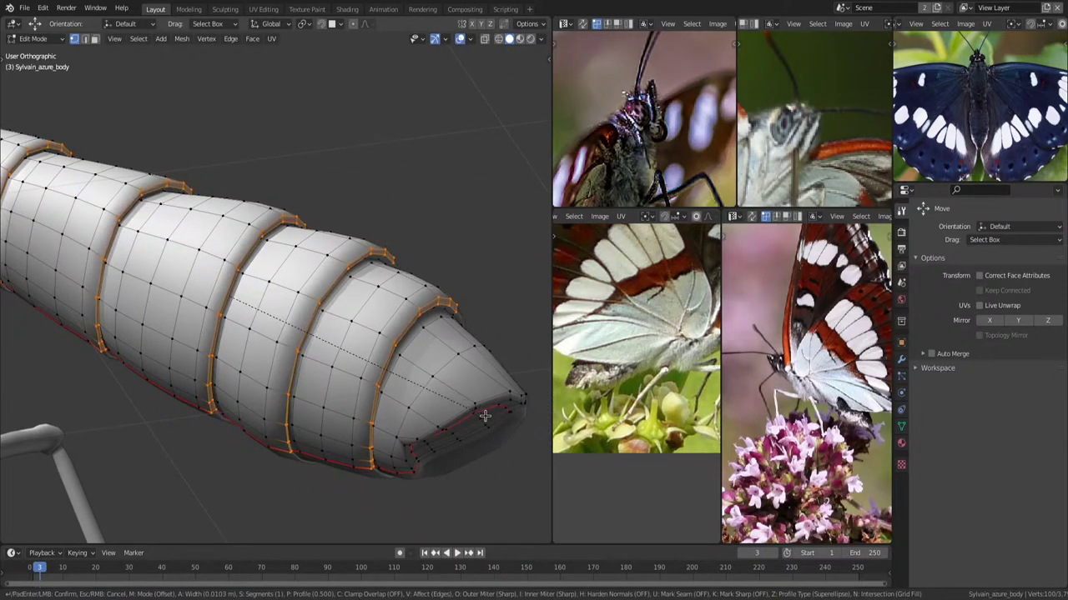
pyautogui.click(434, 384)
# Inspect the bevelled rings, clear the selection, and pick an edge path along the abdomen underside.
pyautogui.moveTo(333, 294)
pyautogui.mouseDown(button='middle')
pyautogui.moveTo(297, 277)
pyautogui.moveTo(418, 361)
pyautogui.mouseUp(button='middle')
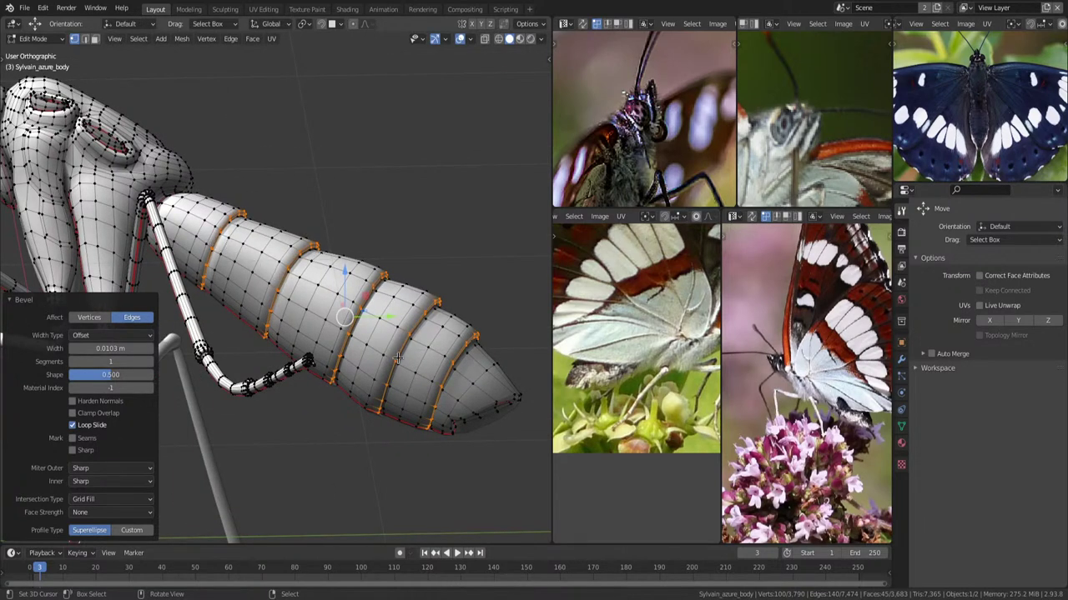
pyautogui.moveTo(462, 390)
pyautogui.mouseDown(button='middle')
pyautogui.moveTo(368, 332)
pyautogui.moveTo(240, 315)
pyautogui.mouseUp(button='middle')
pyautogui.hotkey('alt', 'a')
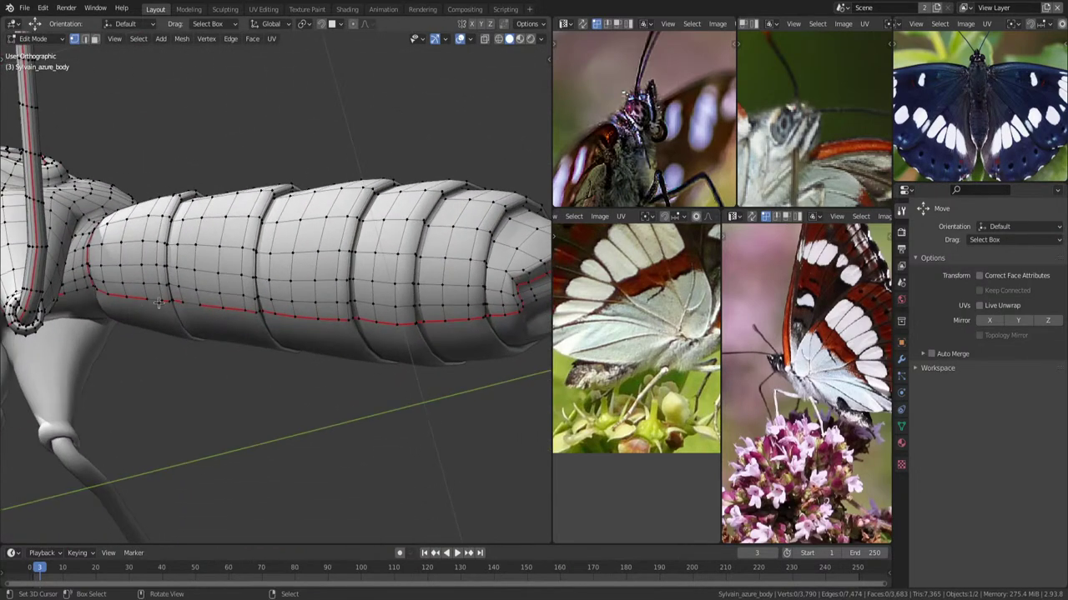
pyautogui.scroll(-4, 158, 303)
pyautogui.moveTo(159, 303); pyautogui.dragTo(236, 352, button='middle')
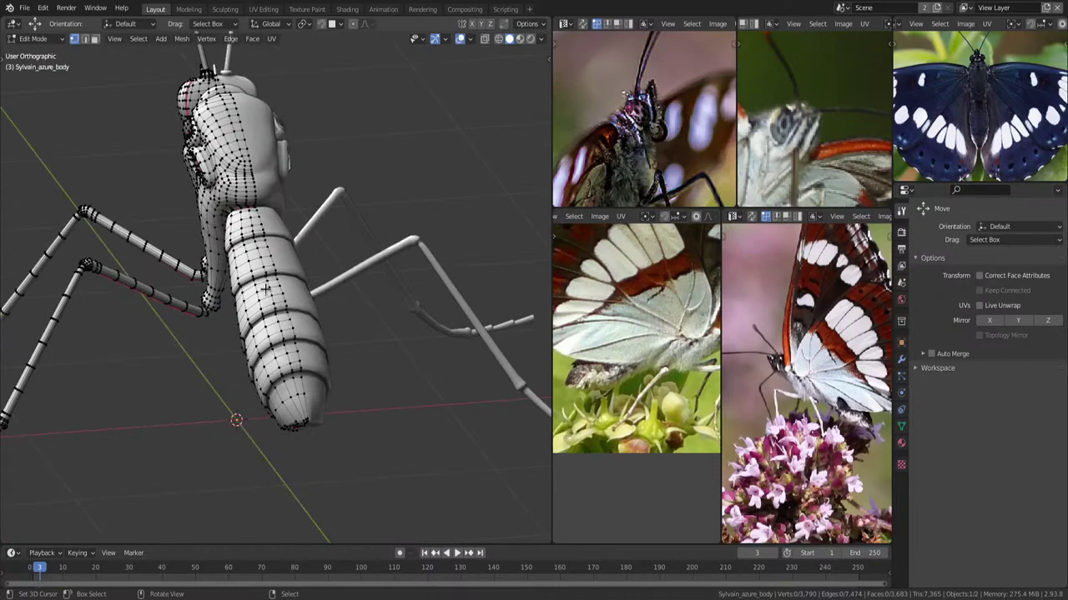
pyautogui.moveTo(265, 289)
pyautogui.mouseDown(button='middle')
pyautogui.moveTo(410, 239)
pyautogui.moveTo(372, 226)
pyautogui.mouseUp(button='middle')
pyautogui.scroll(3, 230, 305)
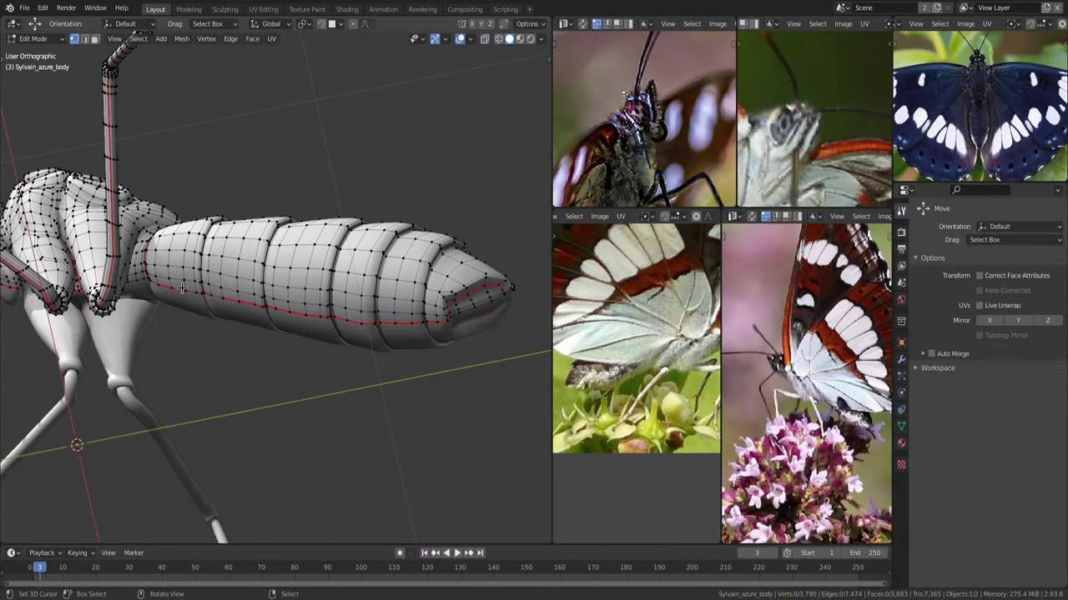
pyautogui.keyDown('ctrl'); pyautogui.click(420, 320); pyautogui.keyUp('ctrl')
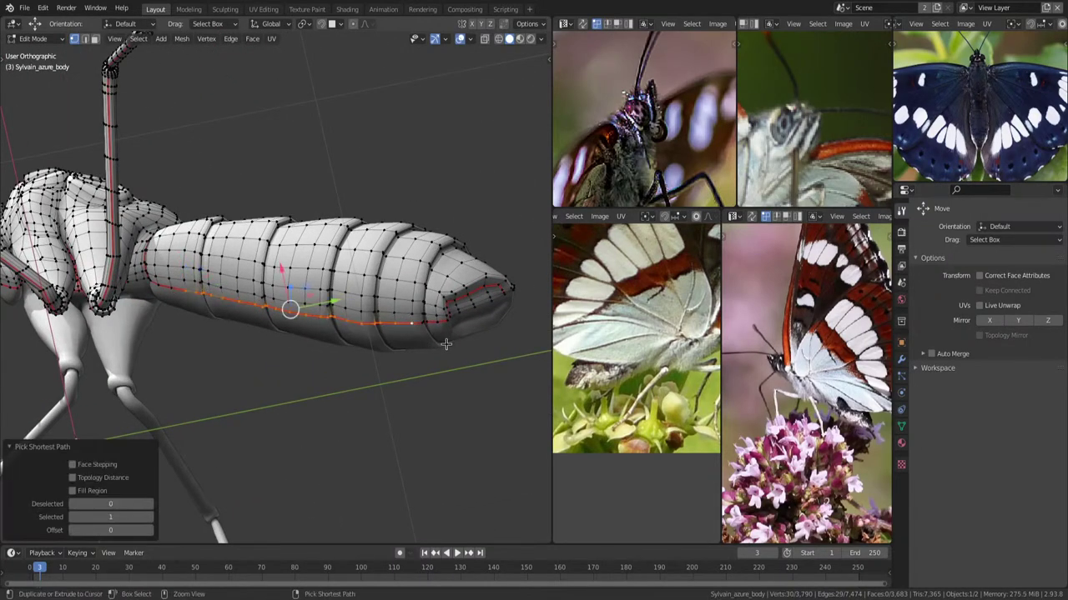
# Mark the selected underside edge path as a UV seam.
pyautogui.hotkey('ctrl', 'e')
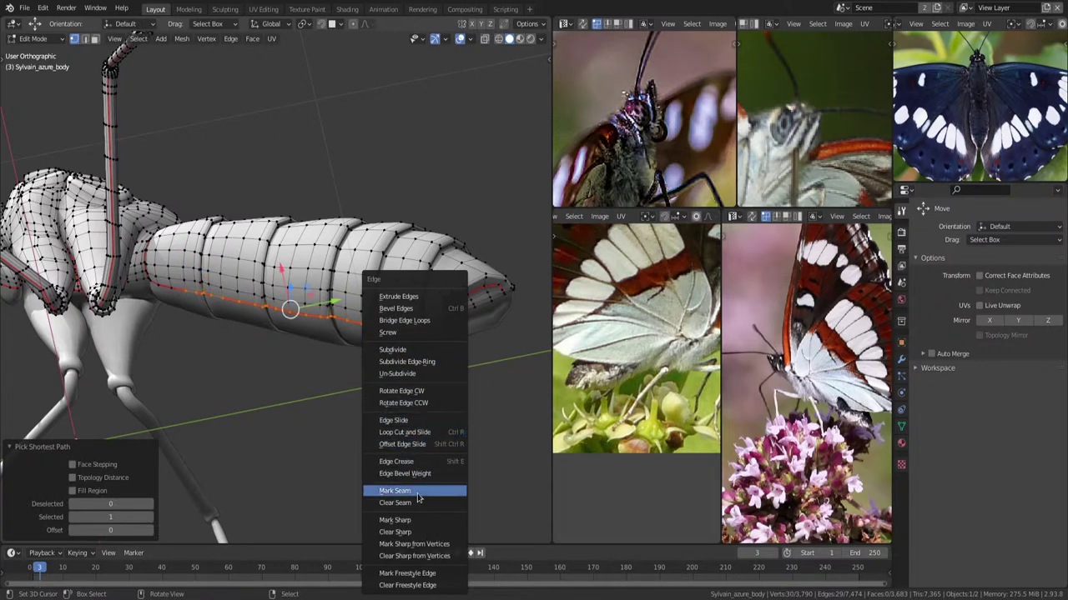
pyautogui.click(417, 492)
pyautogui.moveTo(417, 492); pyautogui.dragTo(367, 299, button='middle')
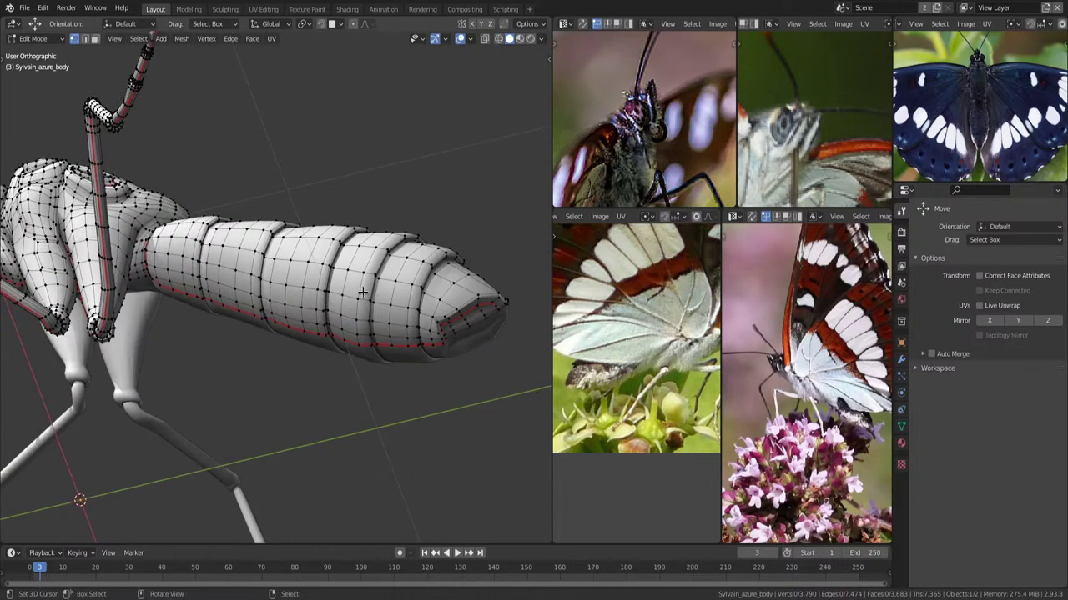
pyautogui.moveTo(445, 305)
pyautogui.mouseDown(button='middle')
pyautogui.moveTo(356, 319)
pyautogui.moveTo(383, 313)
pyautogui.mouseUp(button='middle')
pyautogui.scroll(3, 356, 319)
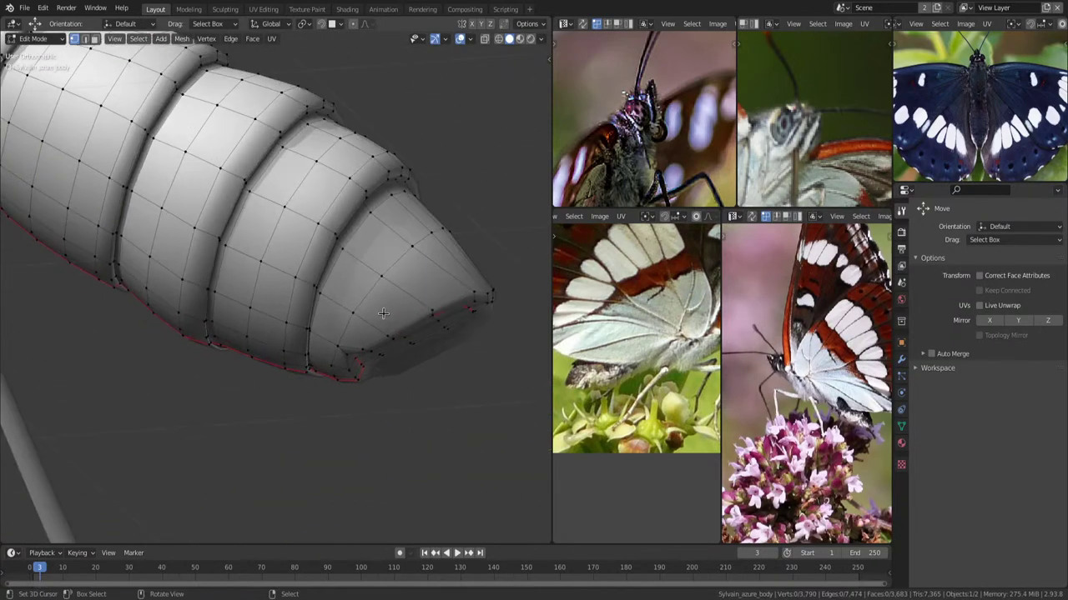
# Edge-slide two loops near the abdomen tip to refine its taper.
pyautogui.keyDown('alt'); pyautogui.click(372, 285); pyautogui.keyUp('alt')
pyautogui.press('g')
pyautogui.press('g')
pyautogui.click(364, 271)
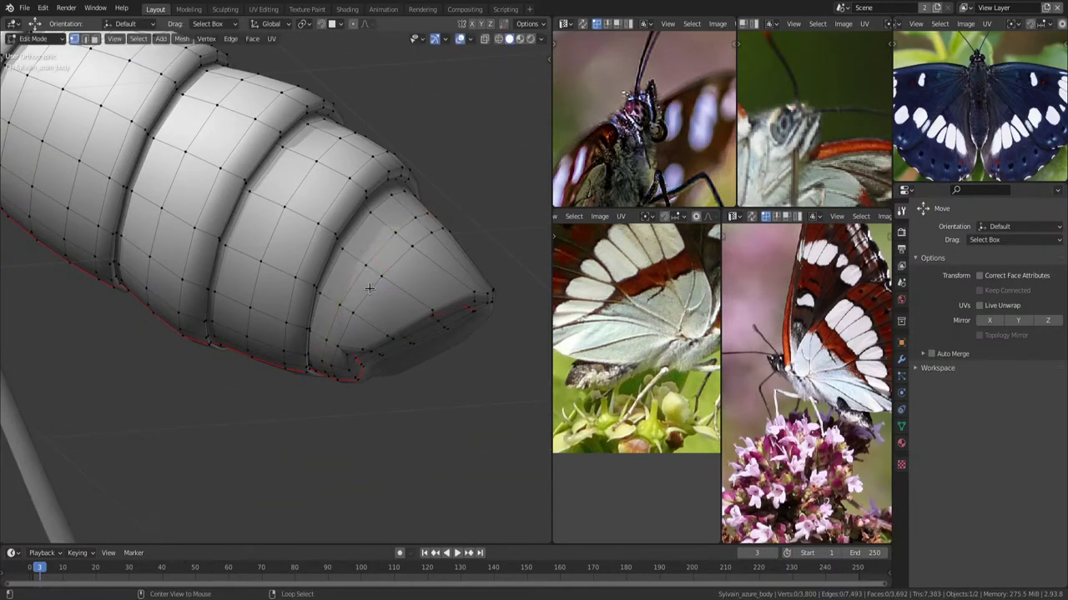
pyautogui.keyDown('alt'); pyautogui.click(456, 284); pyautogui.keyUp('alt')
pyautogui.press('g')
pyautogui.press('g')
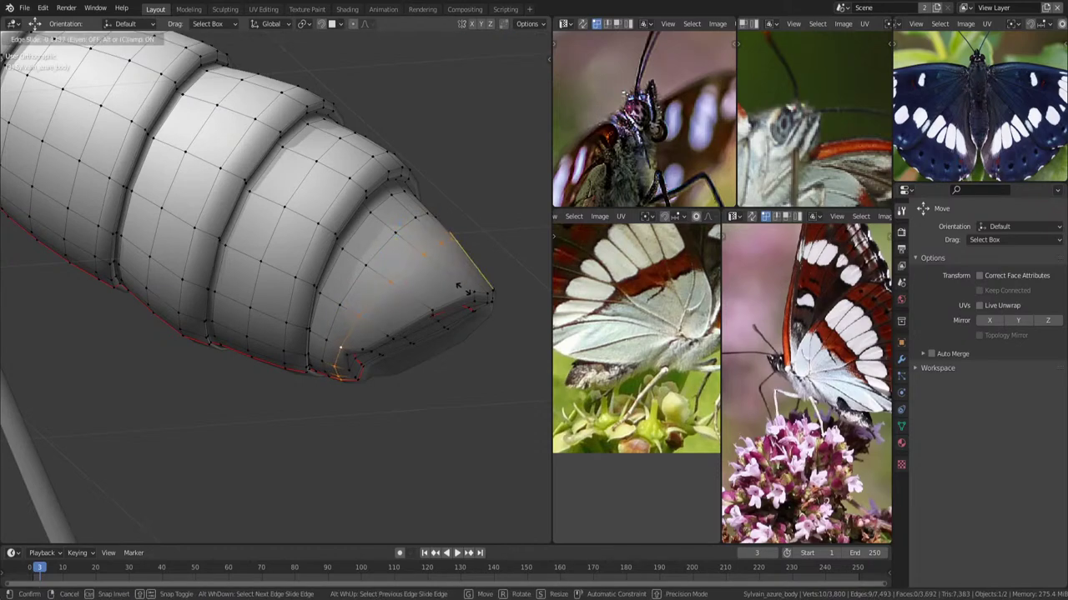
pyautogui.click(453, 330)
pyautogui.moveTo(453, 334); pyautogui.dragTo(457, 255, button='middle')
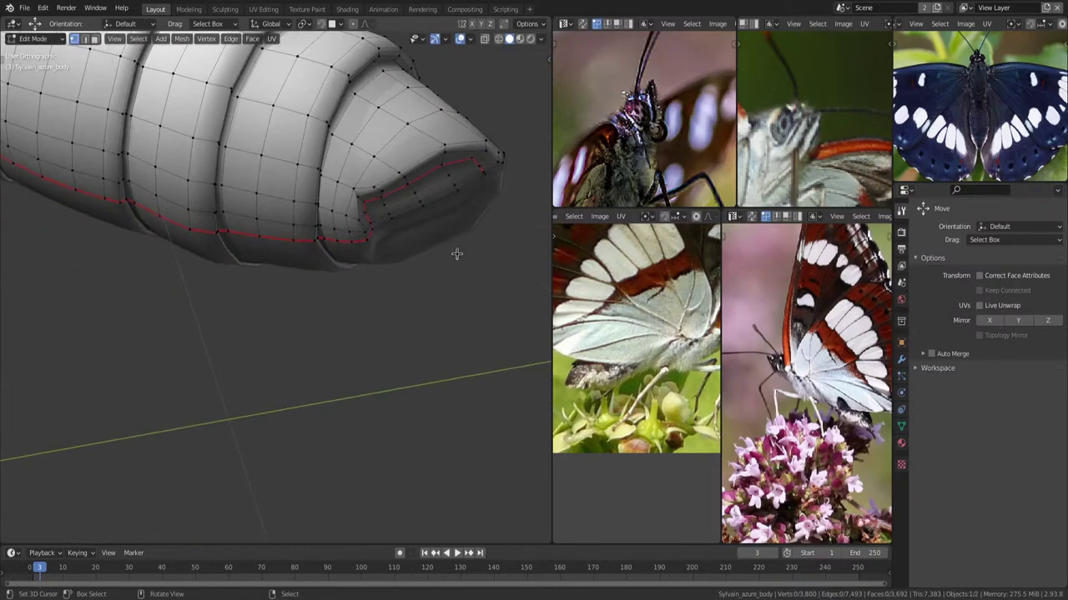
pyautogui.scroll(-5, 462, 288)
# Return to Object Mode and deselect everything to view the whole insect.
pyautogui.press('Tab')
pyautogui.moveTo(429, 314)
pyautogui.mouseDown(button='middle')
pyautogui.moveTo(402, 345)
pyautogui.moveTo(381, 333)
pyautogui.moveTo(380, 317)
pyautogui.moveTo(417, 305)
pyautogui.moveTo(345, 281)
pyautogui.moveTo(366, 279)
pyautogui.mouseUp(button='middle')
pyautogui.click(383, 328)
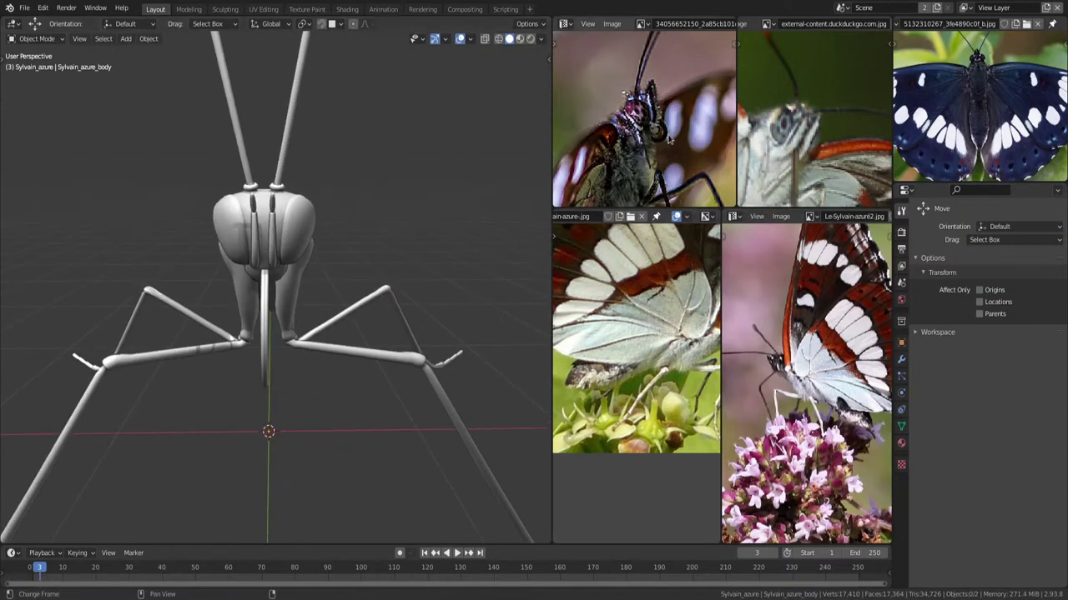
# Zoom the reference photos in to close-ups of the butterfly's head and legs.
pyautogui.scroll(2, 705, 360)
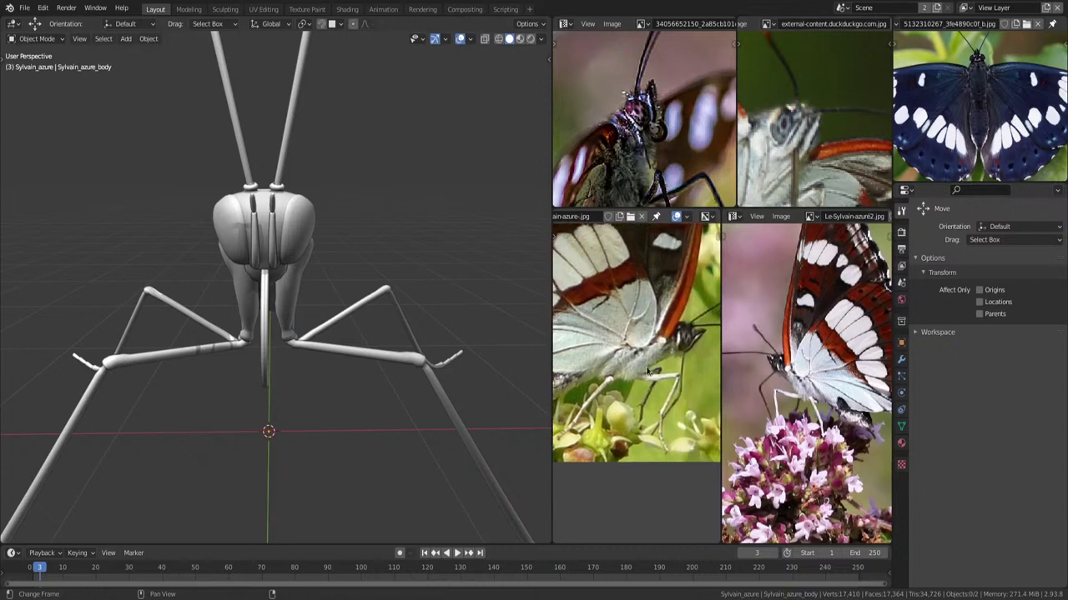
pyautogui.scroll(2, 704, 361)
pyautogui.scroll(2, 704, 360)
pyautogui.scroll(2, 659, 100)
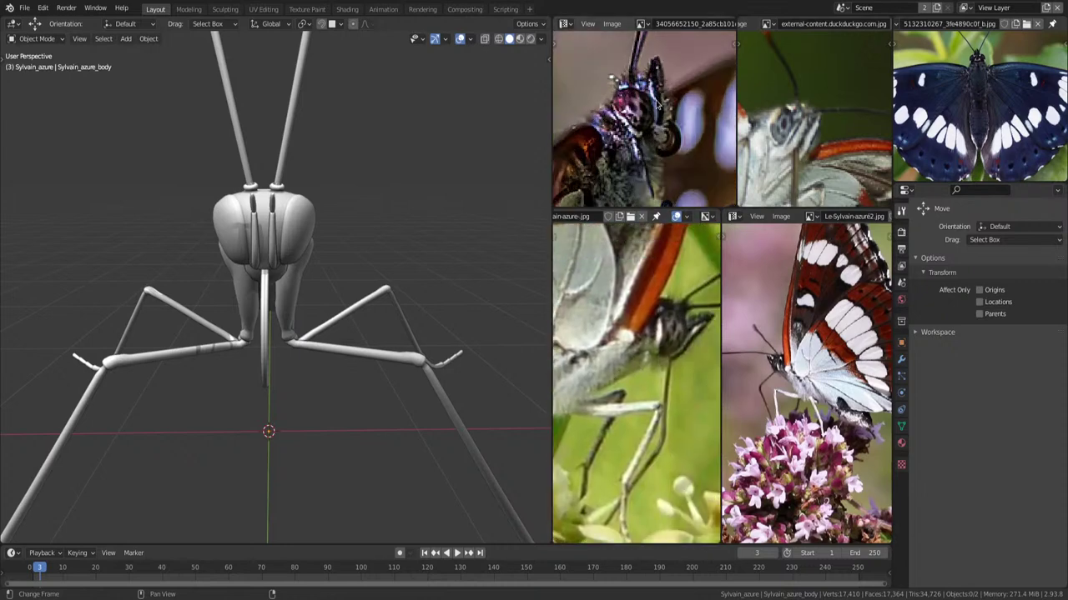
pyautogui.scroll(1, 816, 367)
pyautogui.scroll(2, 815, 367)
pyautogui.scroll(2, 816, 367)
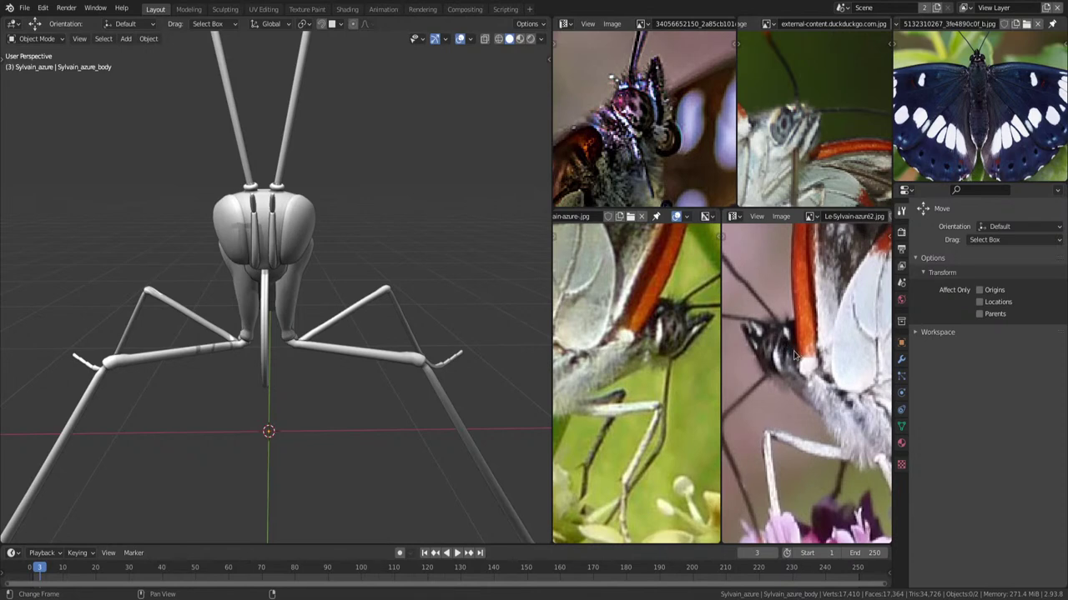
pyautogui.moveTo(399, 277); pyautogui.dragTo(351, 257, button='middle')
# Enter Edit Mode on the body in Right view with see-through display and nothing selected.
pyautogui.click(205, 173)
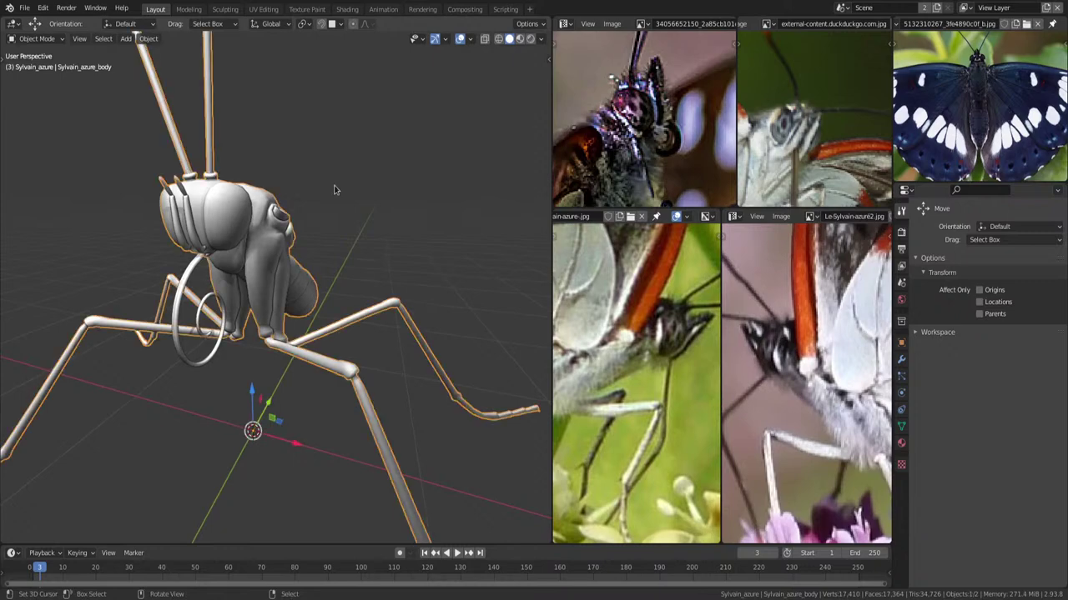
pyautogui.press('KP_3')
pyautogui.press('Tab')
pyautogui.hotkey('alt', 'z')
pyautogui.scroll(-1, 351, 172)
pyautogui.keyDown('shift'); pyautogui.moveTo(351, 172); pyautogui.dragTo(369, 311, button='middle'); pyautogui.keyUp('shift')
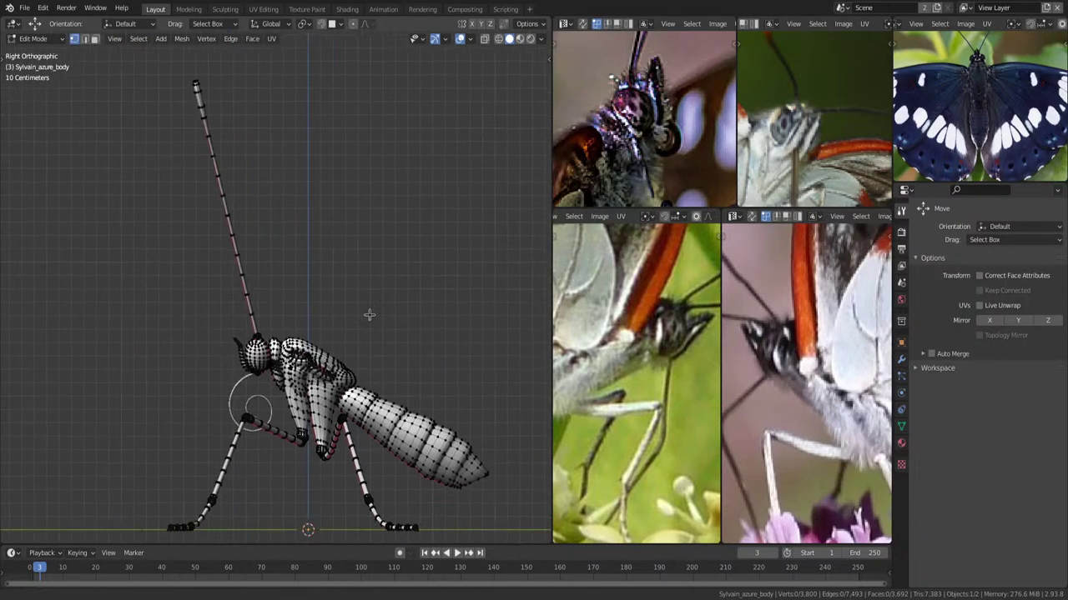
pyautogui.press('a')
pyautogui.hotkey('alt', 'a')
# Select the entire antenna by circle-selecting its tip and growing the selection.
pyautogui.press('c')
pyautogui.click(235, 107)
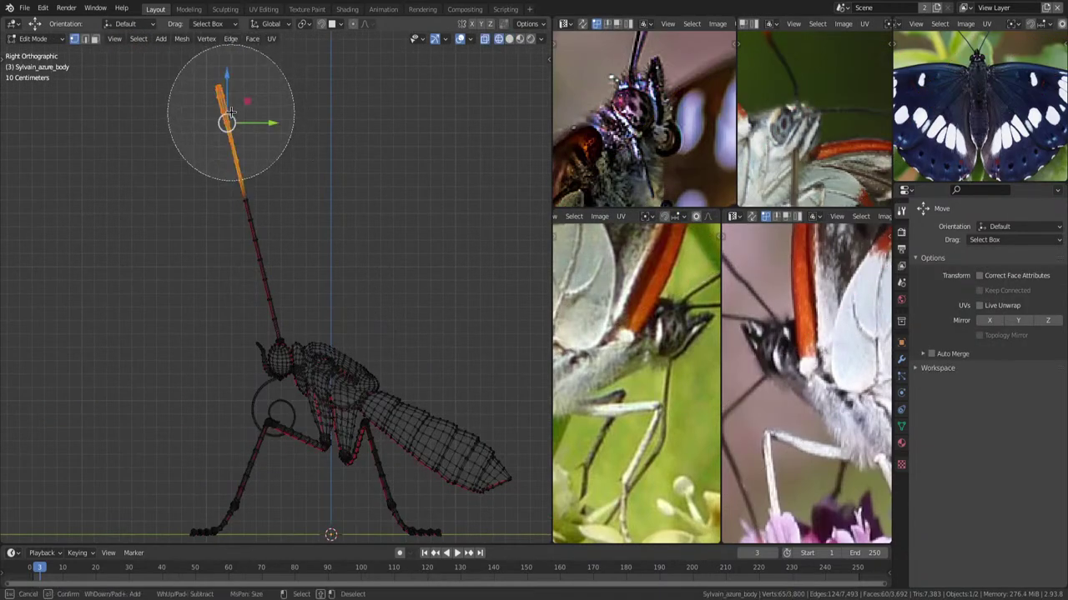
pyautogui.press('Escape')
pyautogui.press('ctrl+KP_Add')
pyautogui.press('ctrl+KP_Add')
pyautogui.press('ctrl+KP_Add')
pyautogui.press('ctrl+KP_Add')
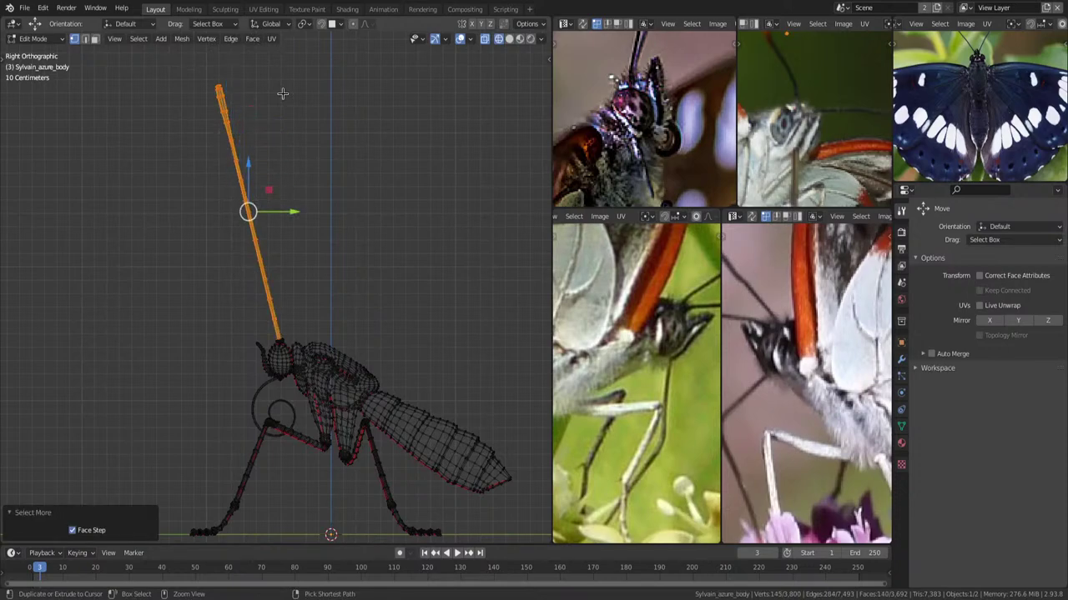
pyautogui.hotkey('alt', 'z')
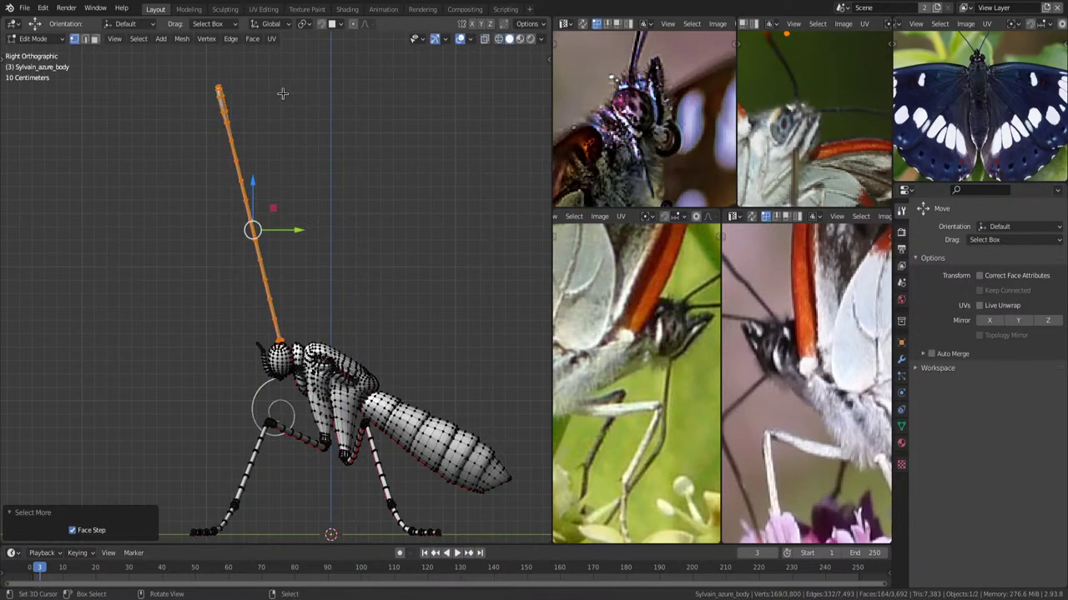
pyautogui.scroll(4, 322, 297)
pyautogui.scroll(2, 366, 416)
pyautogui.scroll(2, 354, 342)
pyautogui.scroll(2, 352, 286)
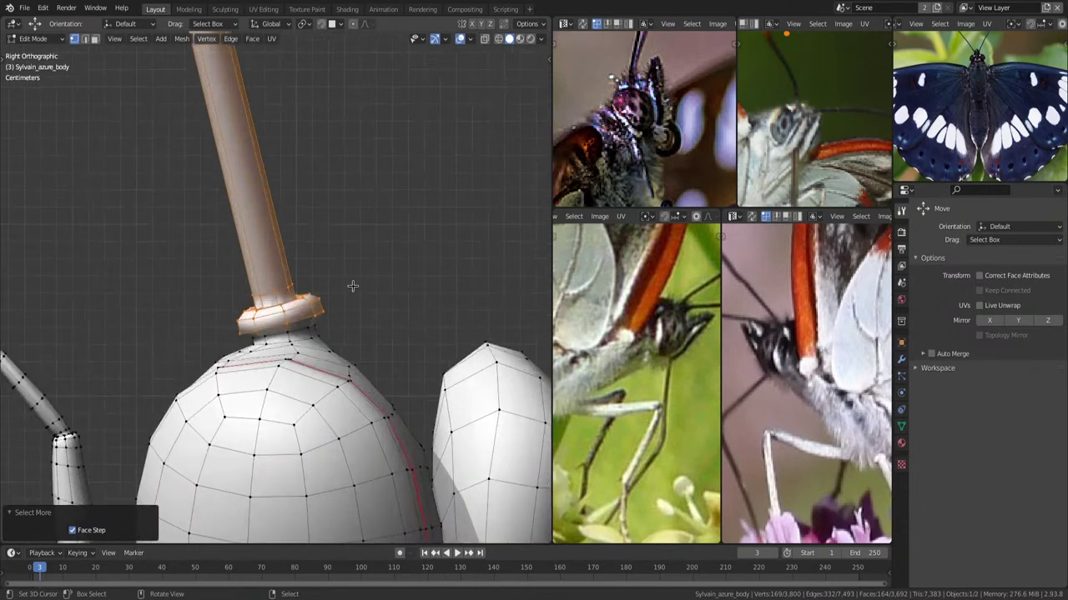
# Check the pivot point options, keeping the current setting.
pyautogui.press('.')
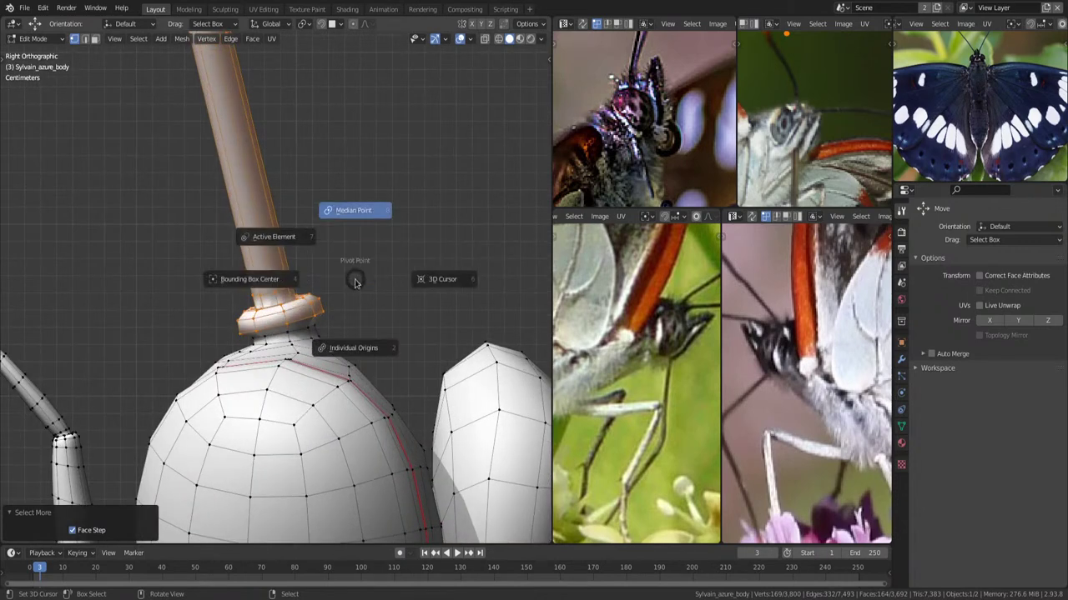
pyautogui.click(353, 279)
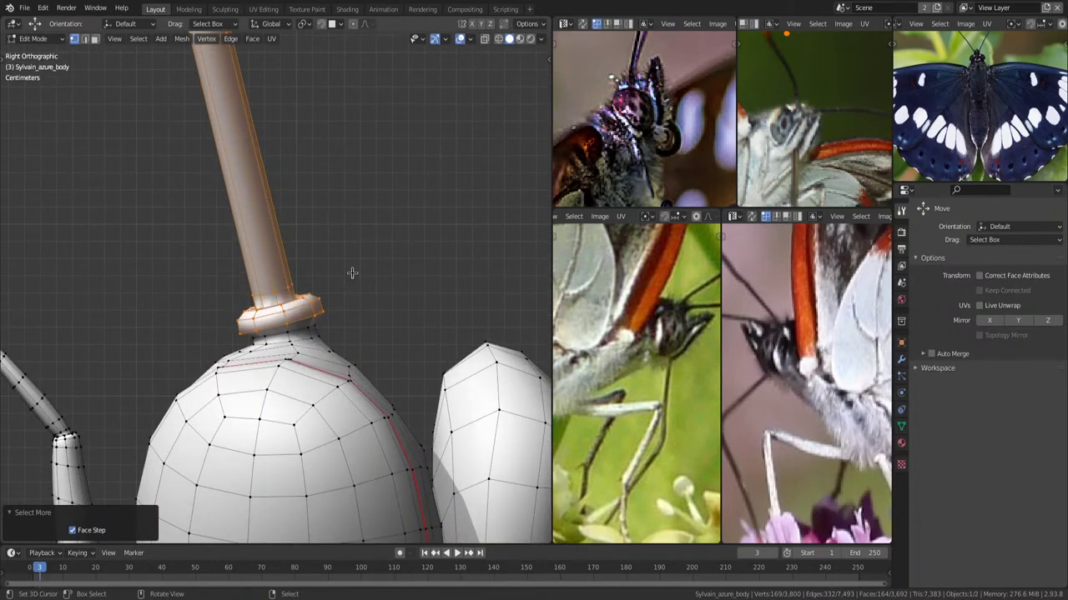
pyautogui.press('.')
pyautogui.scroll(-5, 357, 242)
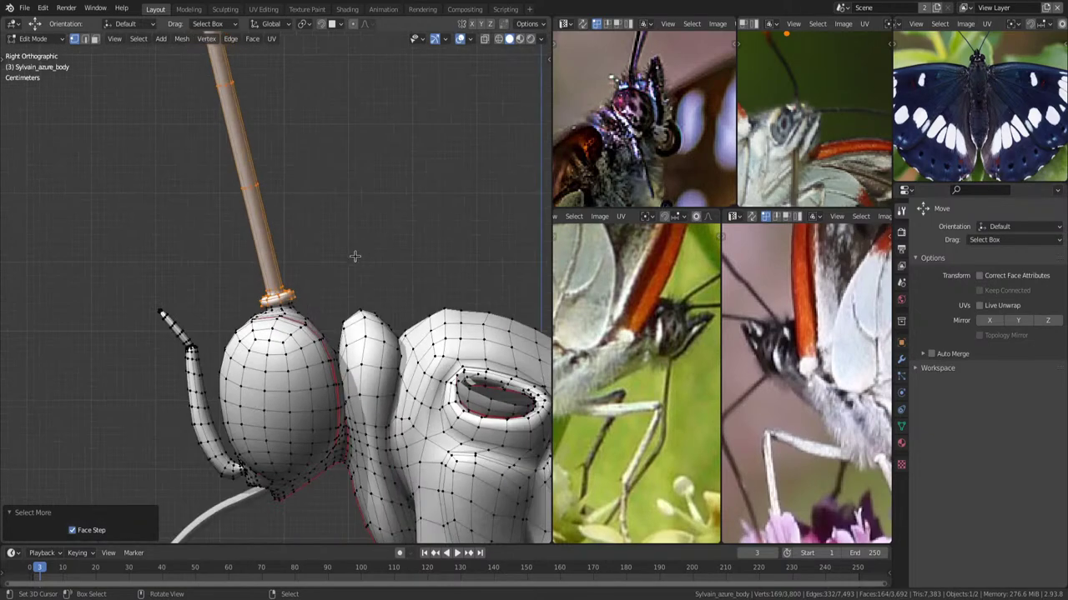
pyautogui.scroll(-3, 367, 260)
pyautogui.scroll(5, 358, 268)
pyautogui.scroll(5, 338, 277)
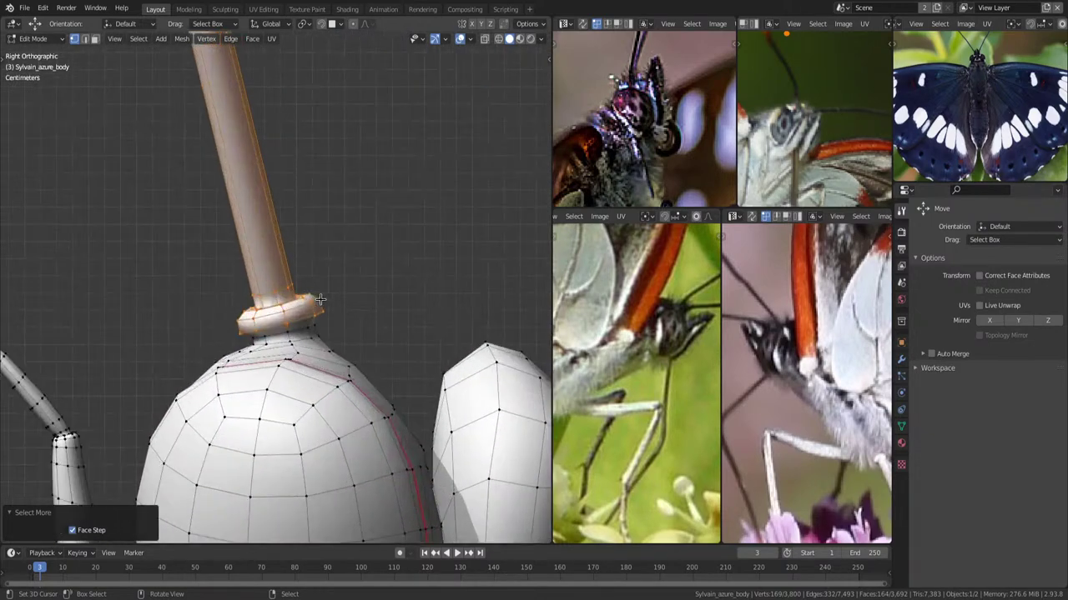
pyautogui.scroll(-2, 354, 300)
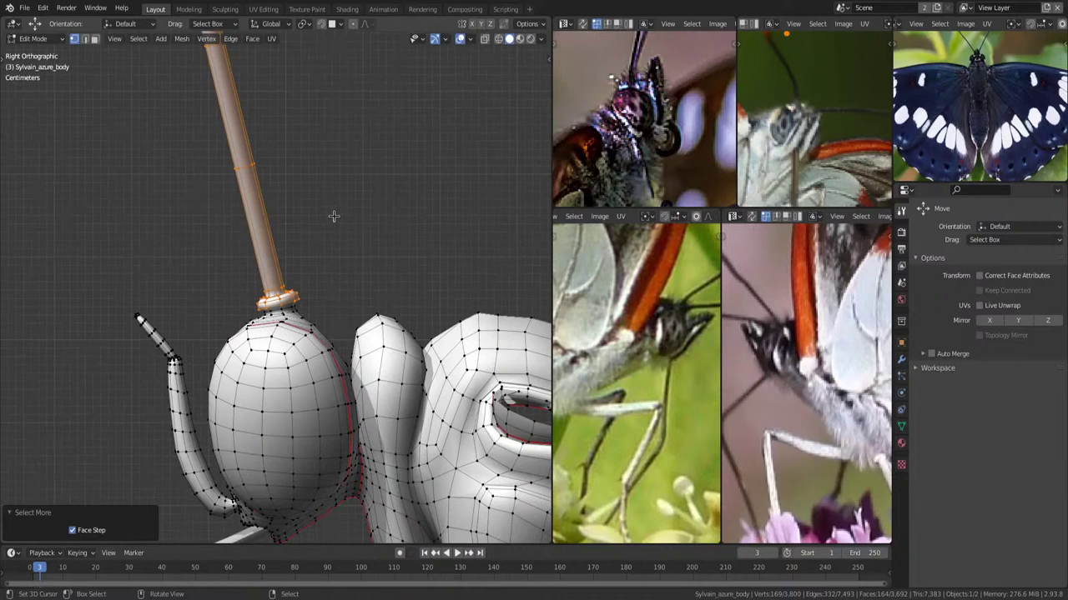
# Nudge the antenna down onto the head about 0.019 m with proportional editing on.
pyautogui.press('o')
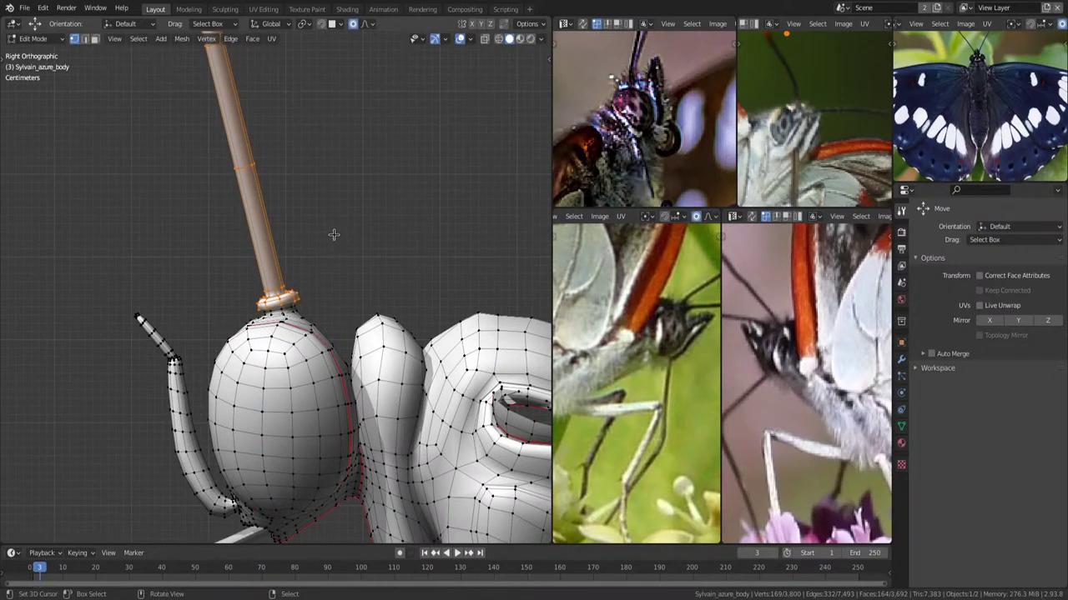
pyautogui.press('g')
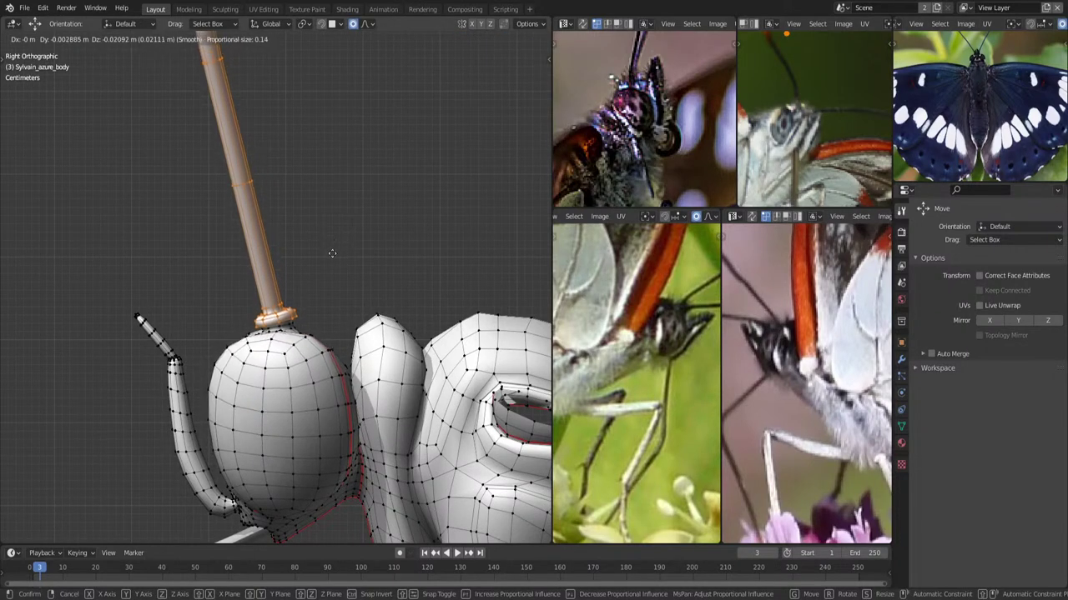
pyautogui.scroll(6, 329, 251)
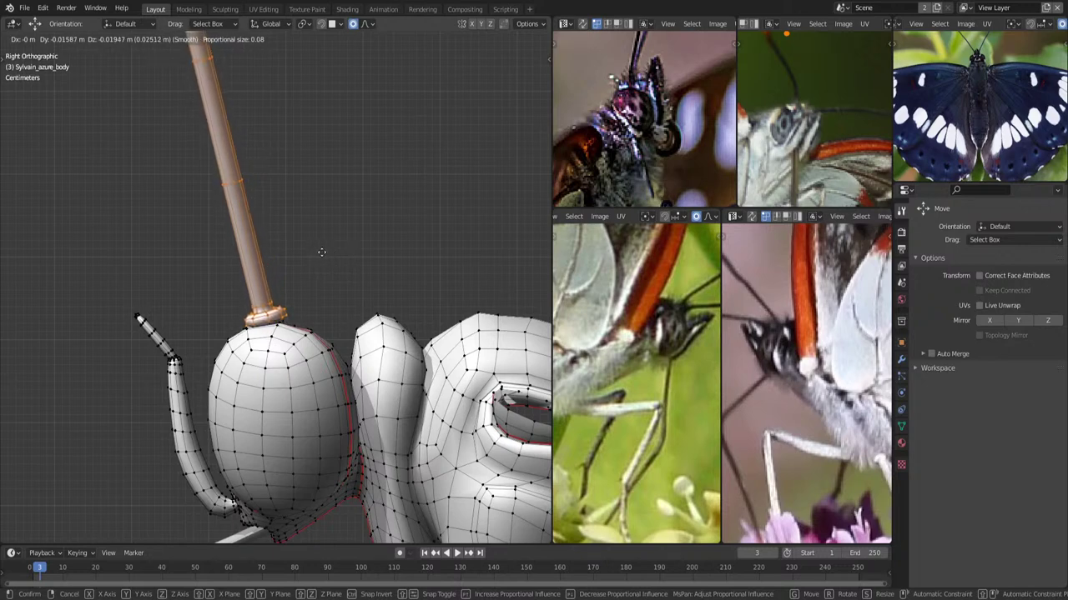
pyautogui.click(321, 252)
pyautogui.moveTo(321, 252)
pyautogui.mouseDown(button='middle')
pyautogui.moveTo(375, 286)
pyautogui.moveTo(326, 222)
pyautogui.moveTo(302, 225)
pyautogui.moveTo(370, 242)
pyautogui.moveTo(422, 218)
pyautogui.mouseUp(button='middle')
# Raise the edge loop around the antenna base slightly along Z with proportional falloff.
pyautogui.click(297, 224)
pyautogui.press('g')
pyautogui.press('z')
pyautogui.scroll(4, 302, 225)
pyautogui.click(302, 223)
pyautogui.click(367, 241)
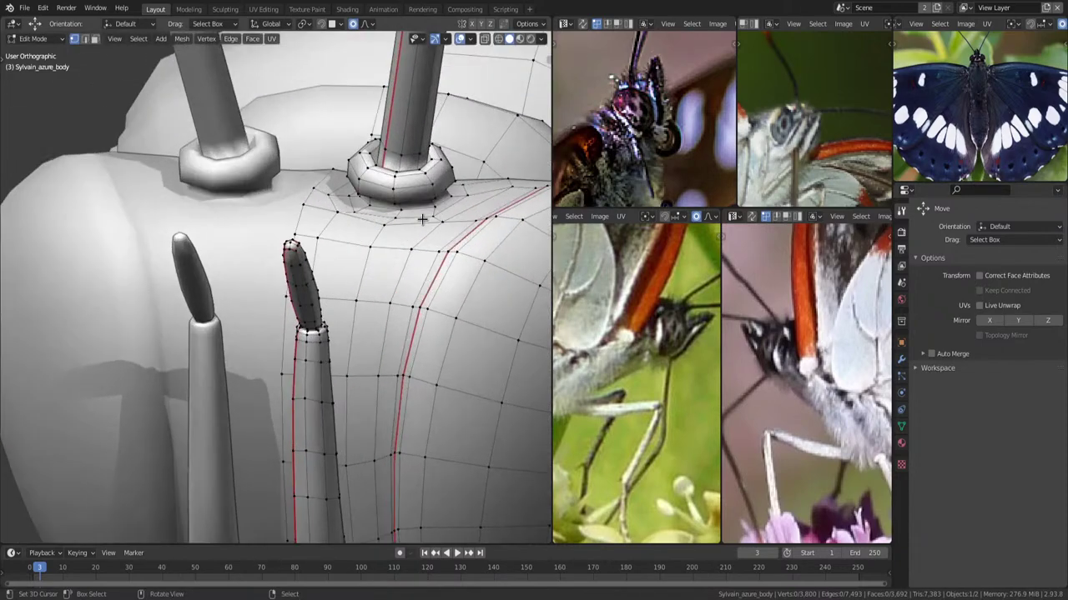
pyautogui.keyDown('alt'); pyautogui.click(452, 212); pyautogui.keyUp('alt')
pyautogui.press('g')
pyautogui.press('z')
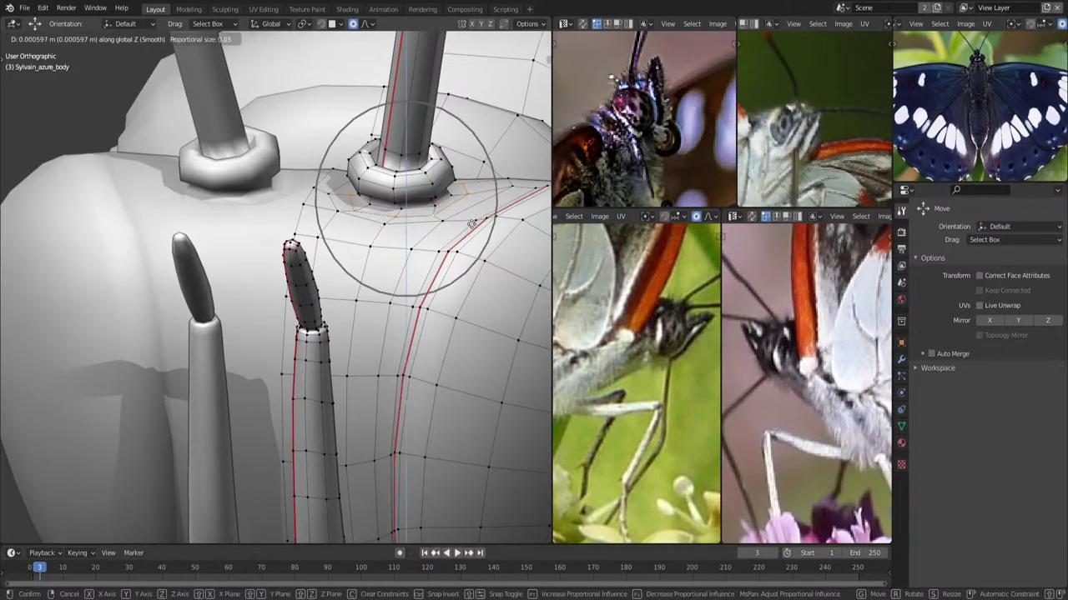
pyautogui.scroll(2, 470, 223)
pyautogui.click(458, 196)
# Grow the selection to the socket ring and shrink it to 0.934 with proportional size 0.017.
pyautogui.moveTo(458, 196); pyautogui.dragTo(425, 200, button='middle')
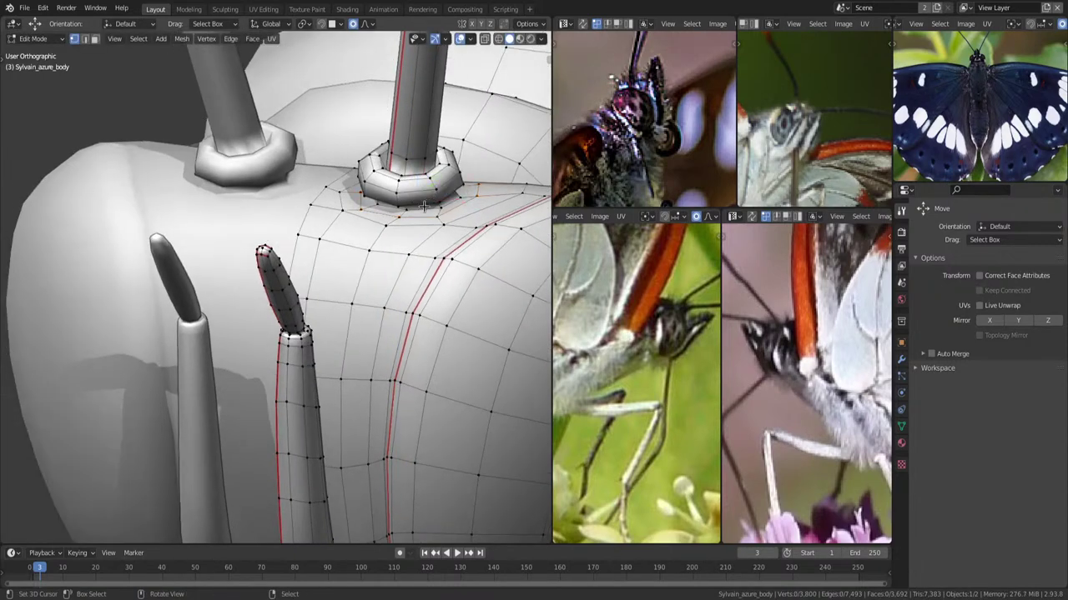
pyautogui.press('ctrl+KP_Add')
pyautogui.press('ctrl+KP_Add')
pyautogui.press('s')
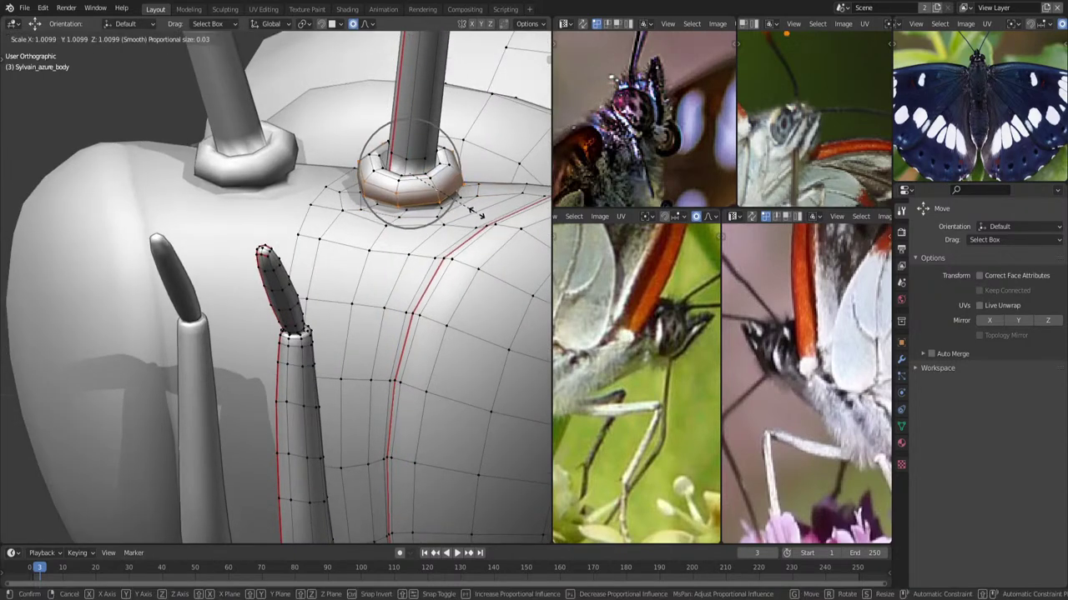
pyautogui.scroll(-2, 475, 213)
pyautogui.click(472, 215)
pyautogui.scroll(-4, 471, 215)
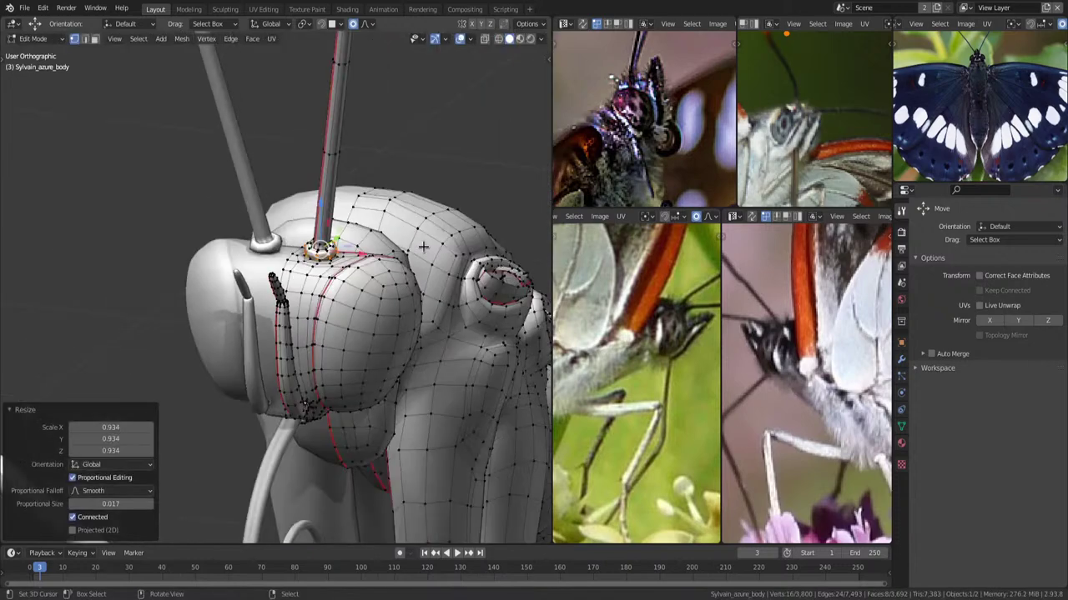
# Check the head in Object Mode, then re-enter Edit Mode in Right view.
pyautogui.press('Tab')
pyautogui.moveTo(350, 250)
pyautogui.mouseDown(button='middle')
pyautogui.moveTo(307, 313)
pyautogui.moveTo(375, 293)
pyautogui.moveTo(386, 271)
pyautogui.moveTo(341, 259)
pyautogui.mouseUp(button='middle')
pyautogui.scroll(3, 307, 312)
pyautogui.press('Tab')
pyautogui.press('KP_3')
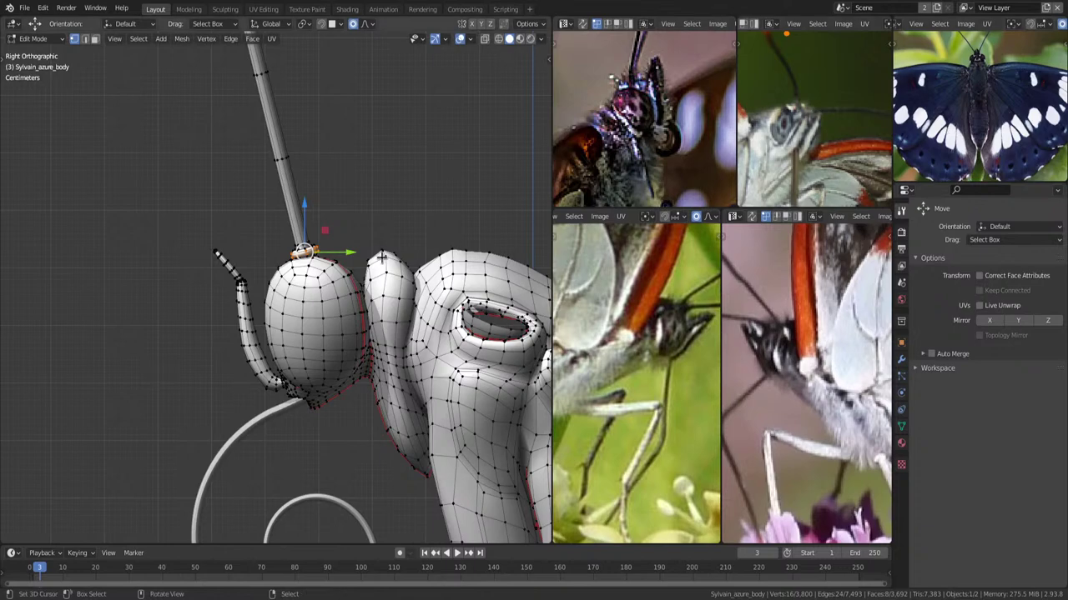
# From top view, nudge the neck vertex with a reduced soft proportional falloff.
pyautogui.press('KP_7')
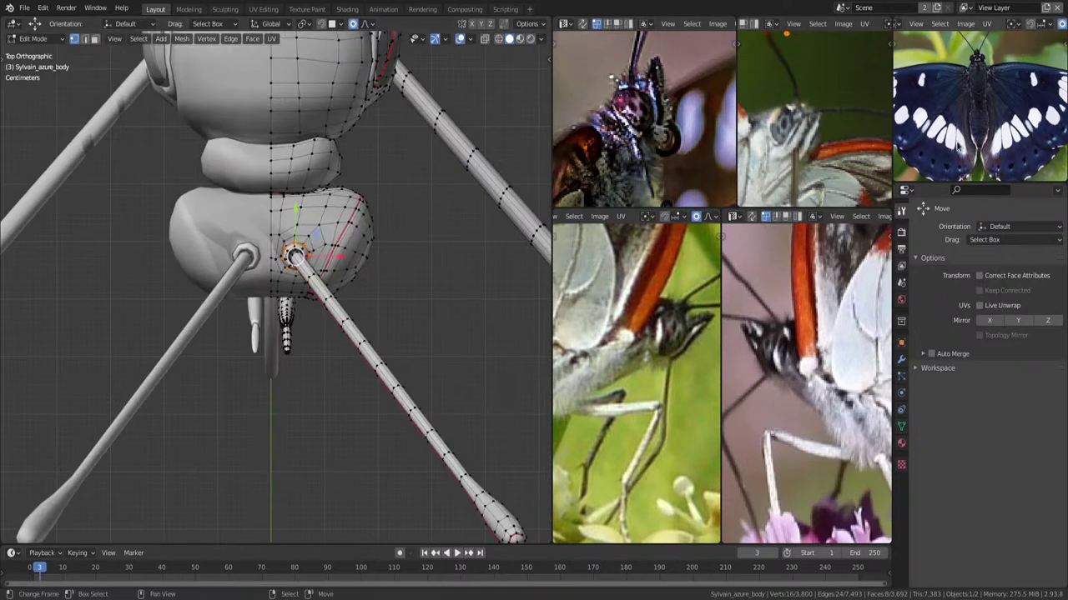
pyautogui.scroll(2, 1001, 96)
pyautogui.scroll(1, 1002, 96)
pyautogui.scroll(1, 1002, 96)
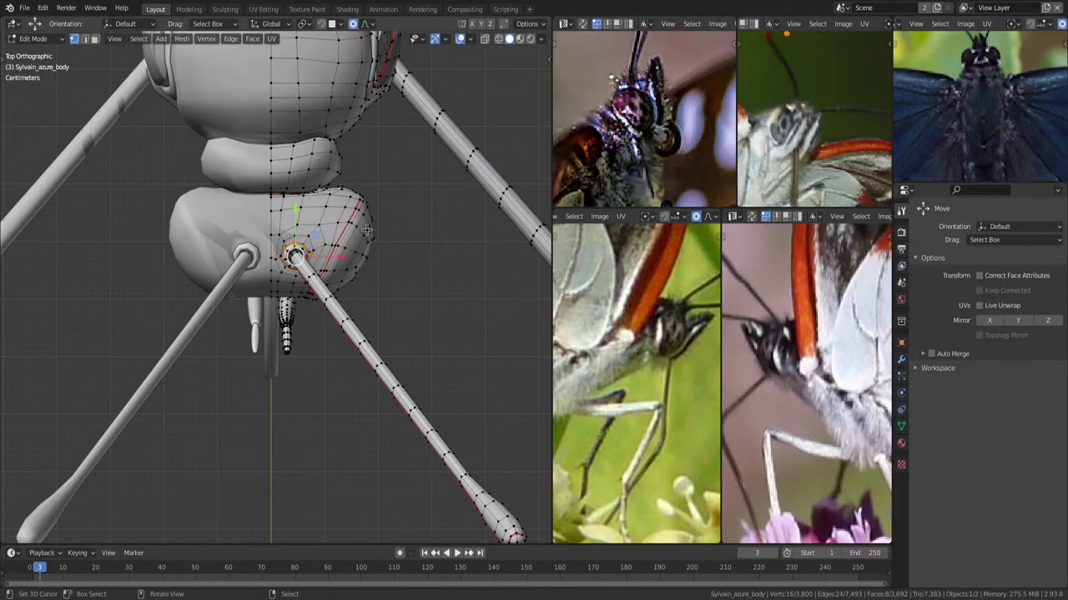
pyautogui.scroll(2, 367, 230)
pyautogui.scroll(2, 363, 230)
pyautogui.scroll(1, 355, 231)
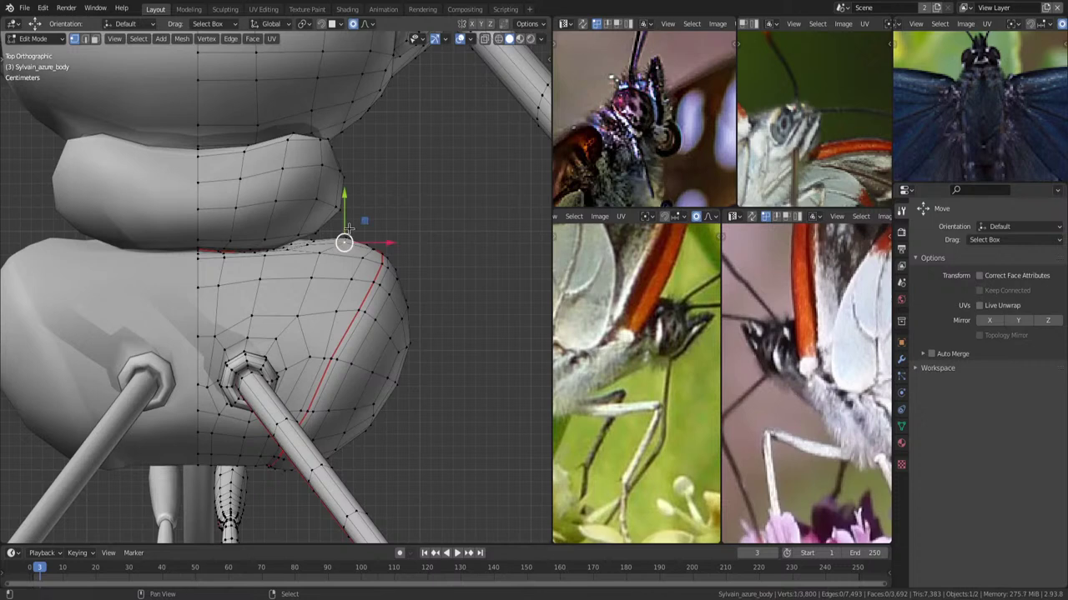
pyautogui.press('g')
pyautogui.scroll(-1, 383, 228)
pyautogui.scroll(-1, 383, 227)
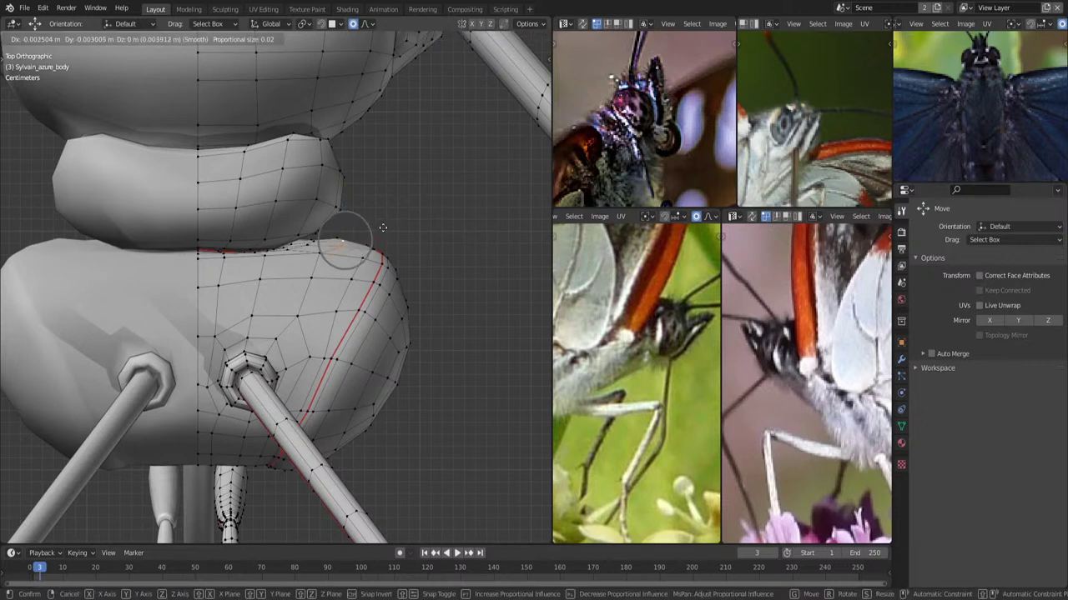
pyautogui.scroll(-3, 382, 228)
pyautogui.scroll(-2, 383, 227)
pyautogui.scroll(-3, 383, 228)
pyautogui.click(382, 228)
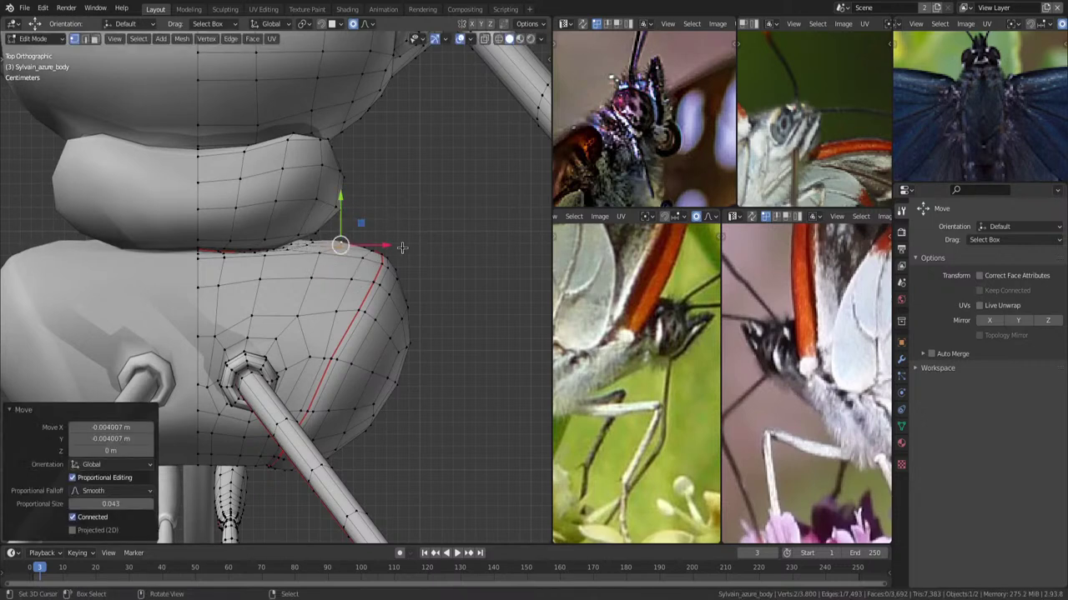
# Move and raise the head vertices with soft falloff from an angled view.
pyautogui.moveTo(402, 248)
pyautogui.mouseDown(button='middle')
pyautogui.moveTo(456, 386)
pyautogui.moveTo(368, 347)
pyautogui.moveTo(333, 292)
pyautogui.mouseUp(button='middle')
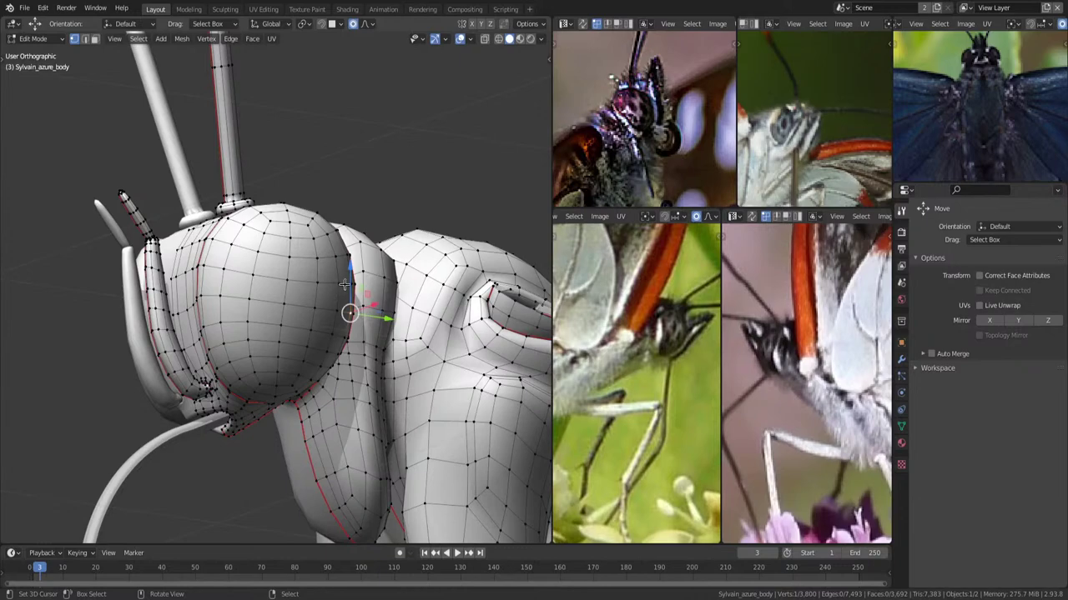
pyautogui.moveTo(350, 334)
pyautogui.mouseDown(button='middle')
pyautogui.moveTo(287, 356)
pyautogui.moveTo(304, 351)
pyautogui.mouseUp(button='middle')
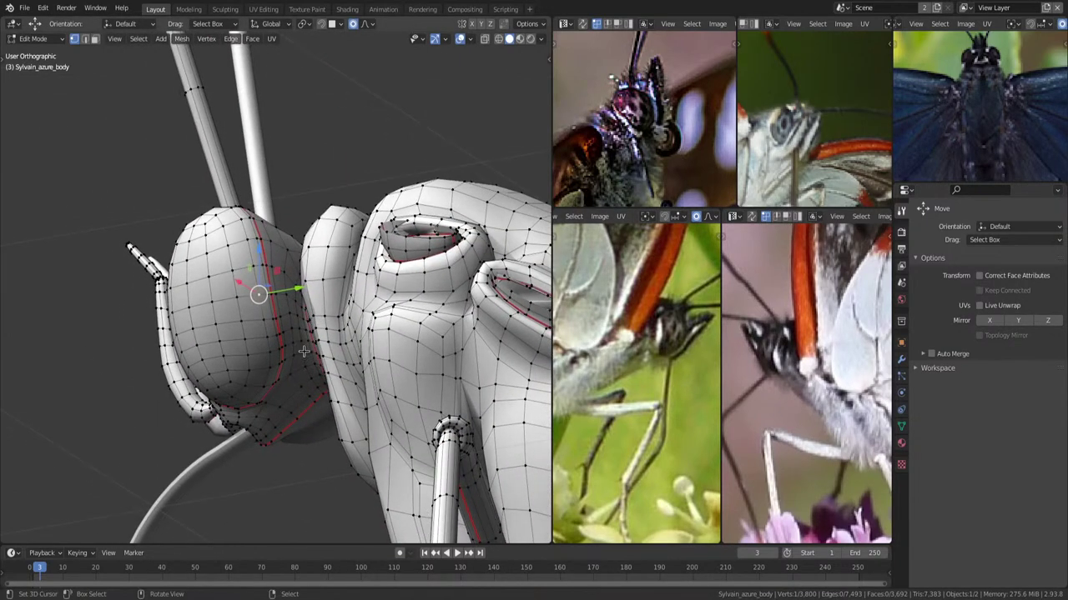
pyautogui.scroll(1, 691, 357)
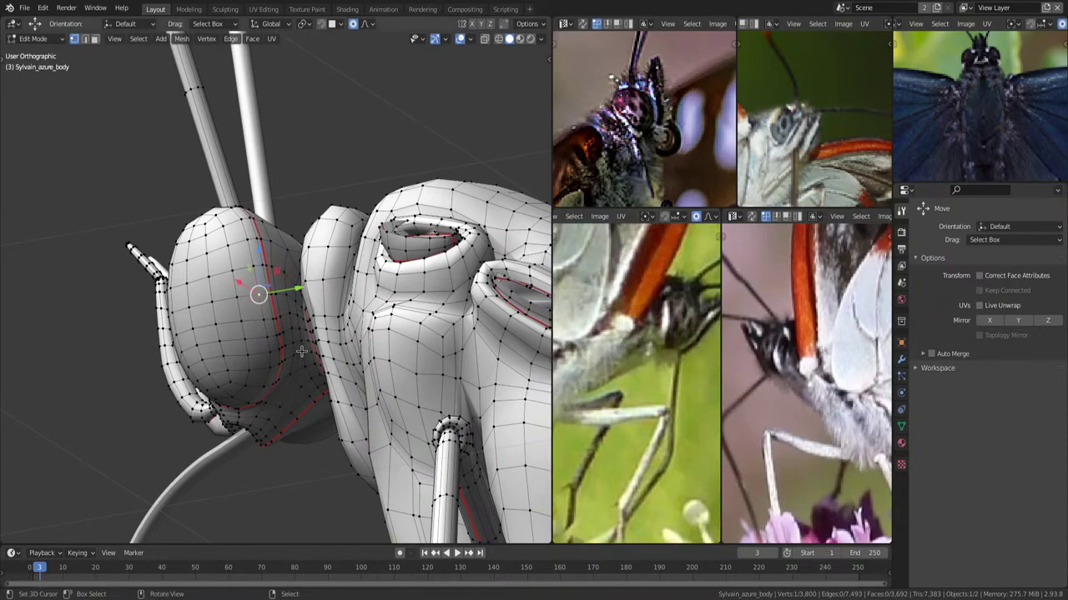
pyautogui.moveTo(333, 345); pyautogui.dragTo(328, 357, button='middle')
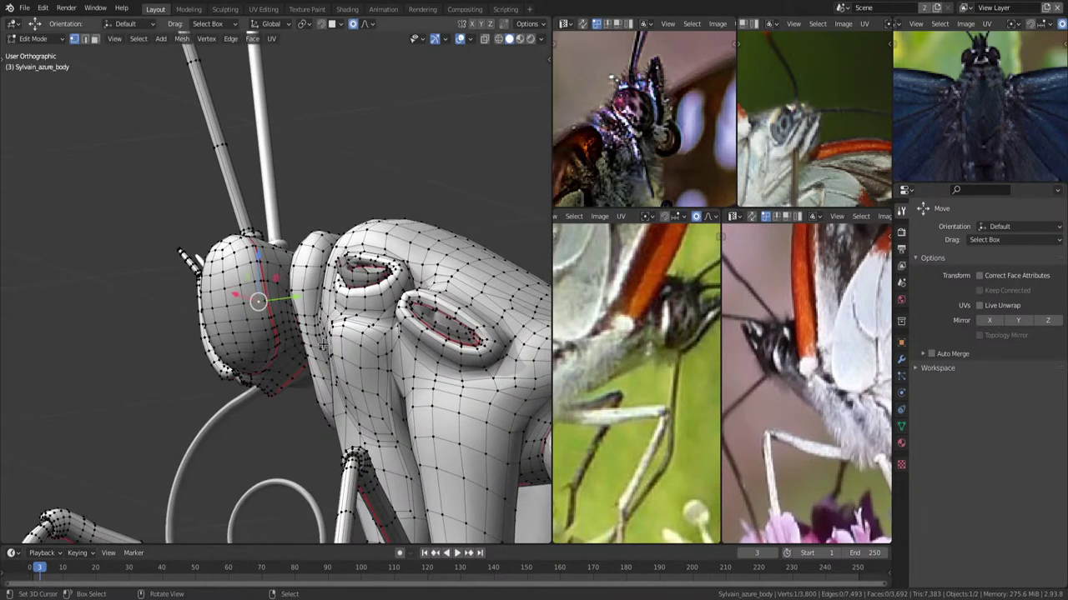
pyautogui.moveTo(283, 329); pyautogui.dragTo(288, 330, button='middle')
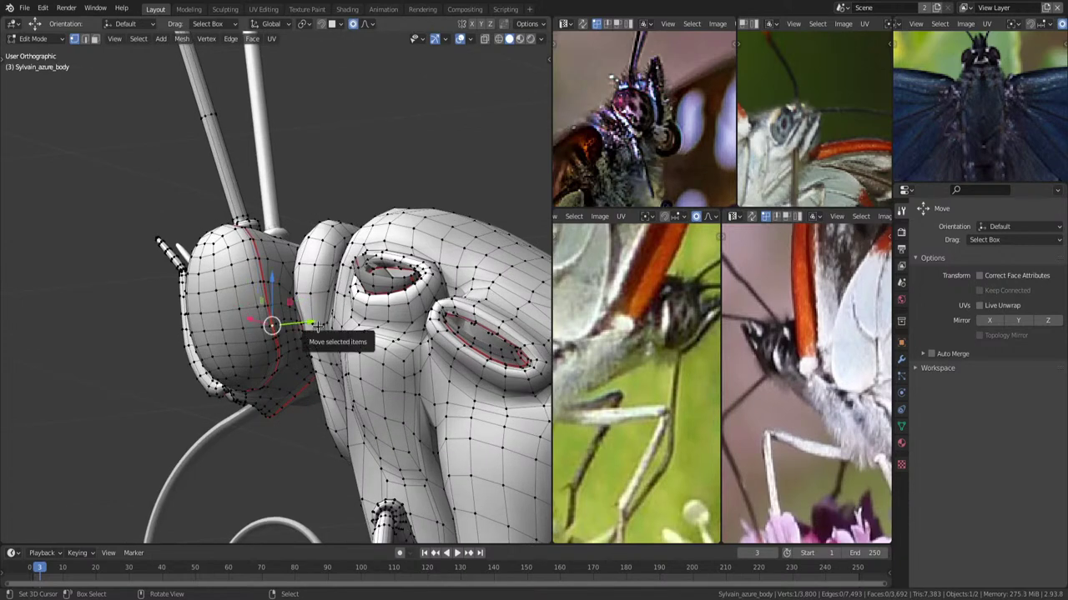
pyautogui.moveTo(319, 325); pyautogui.dragTo(335, 334, button='middle')
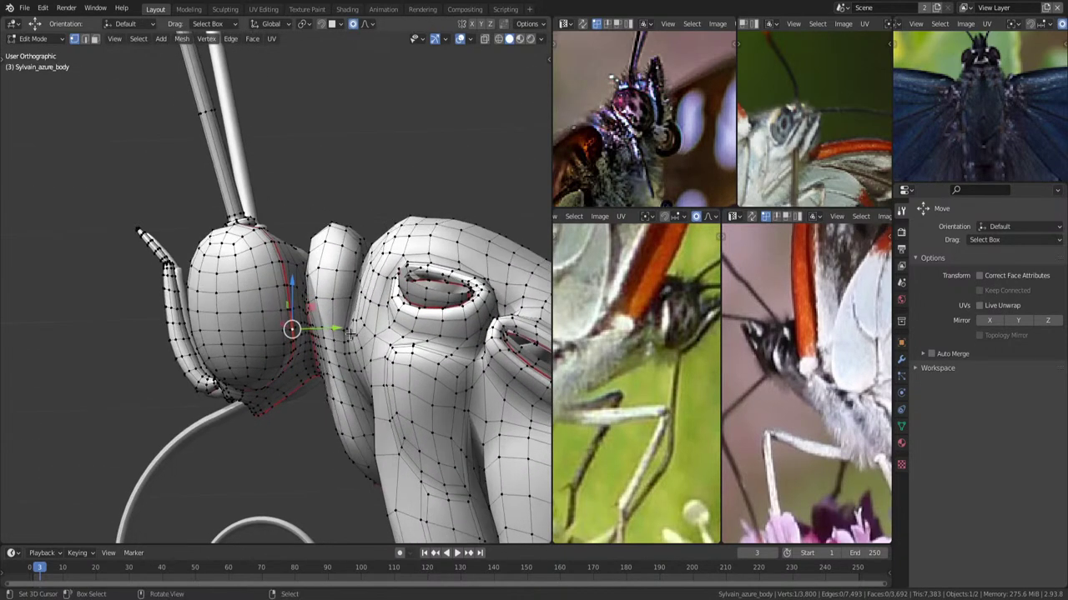
pyautogui.press('g')
pyautogui.click(348, 334)
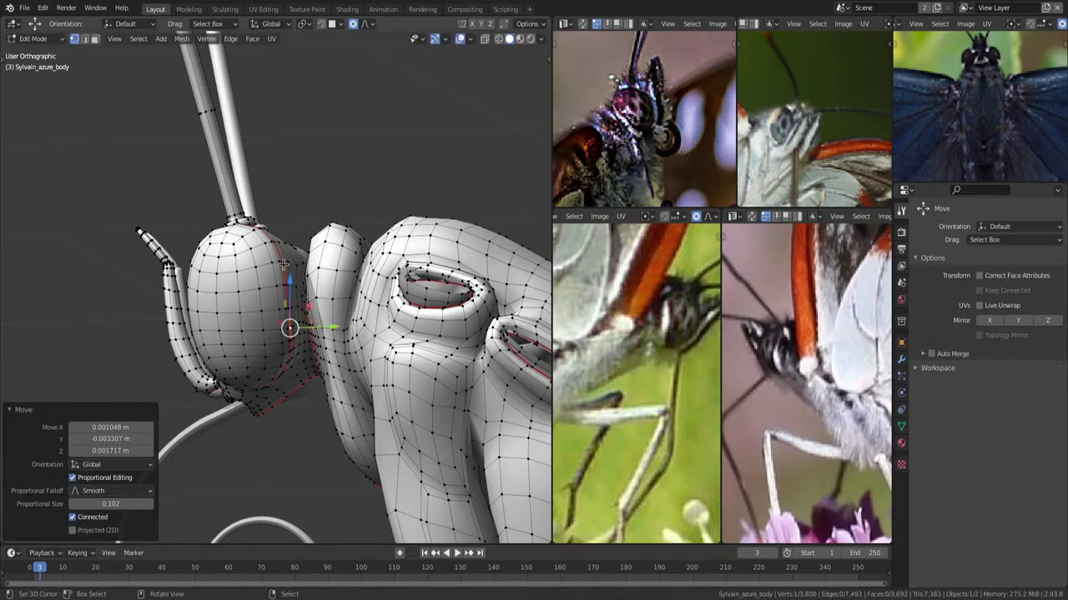
pyautogui.press('g')
pyautogui.click(331, 229)
# Push the vertices behind the head and beside the eye about 0.0034 m, falloff size 0.123.
pyautogui.moveTo(331, 229)
pyautogui.mouseDown(button='middle')
pyautogui.moveTo(288, 247)
pyautogui.moveTo(297, 250)
pyautogui.mouseUp(button='middle')
pyautogui.press('g')
pyautogui.click(326, 247)
pyautogui.moveTo(345, 284); pyautogui.dragTo(356, 265, button='middle')
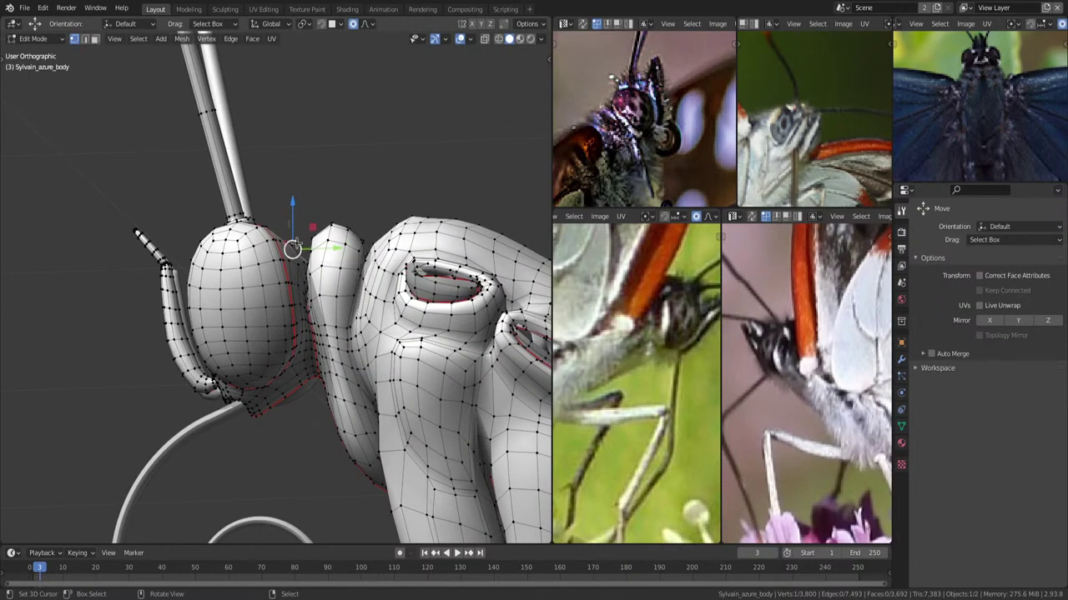
pyautogui.press('g')
pyautogui.scroll(-2, 336, 263)
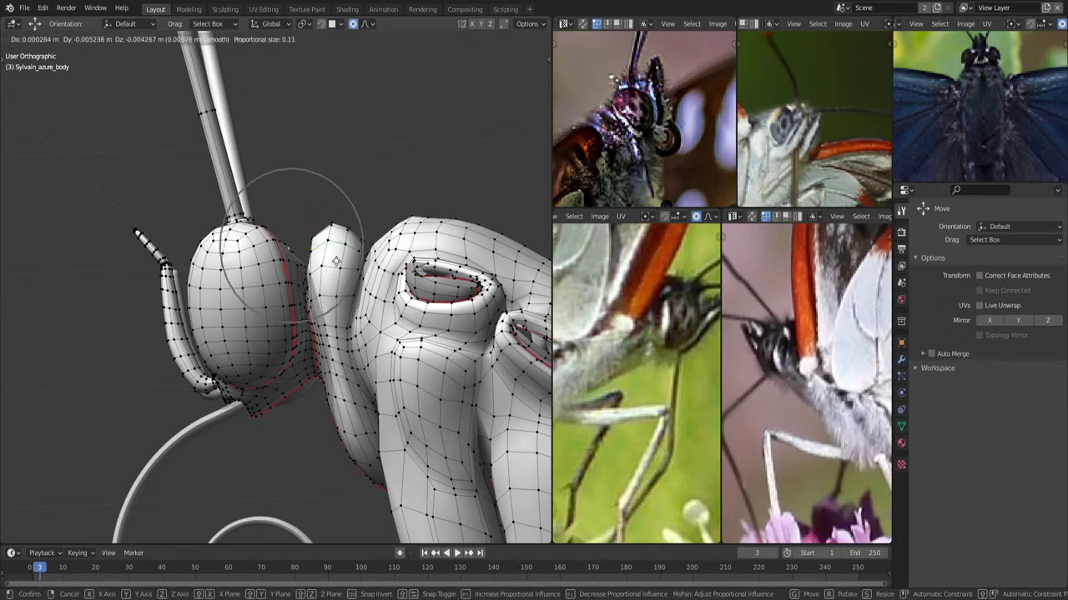
pyautogui.click(346, 263)
pyautogui.press('g')
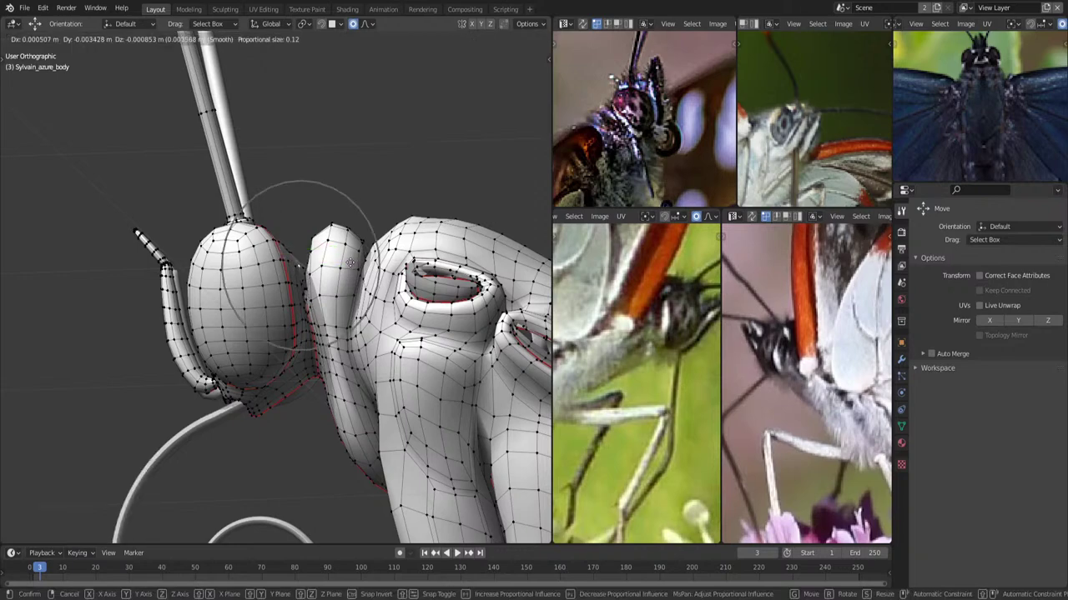
pyautogui.click(350, 264)
pyautogui.scroll(3, 339, 269)
pyautogui.moveTo(334, 265)
pyautogui.mouseDown(button='middle')
pyautogui.moveTo(342, 314)
pyautogui.moveTo(380, 334)
pyautogui.mouseUp(button='middle')
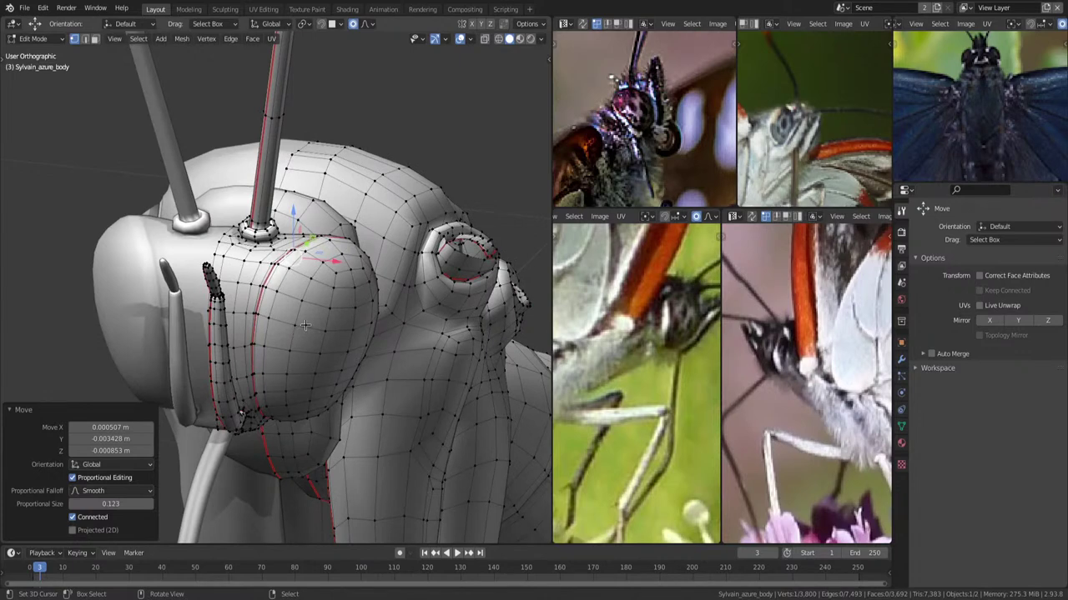
# Select the linked eye faces and scale them to 0.923 with smooth falloff size 0.036.
pyautogui.press('3')
pyautogui.click(312, 317)
pyautogui.hotkey('ctrl', 'l')
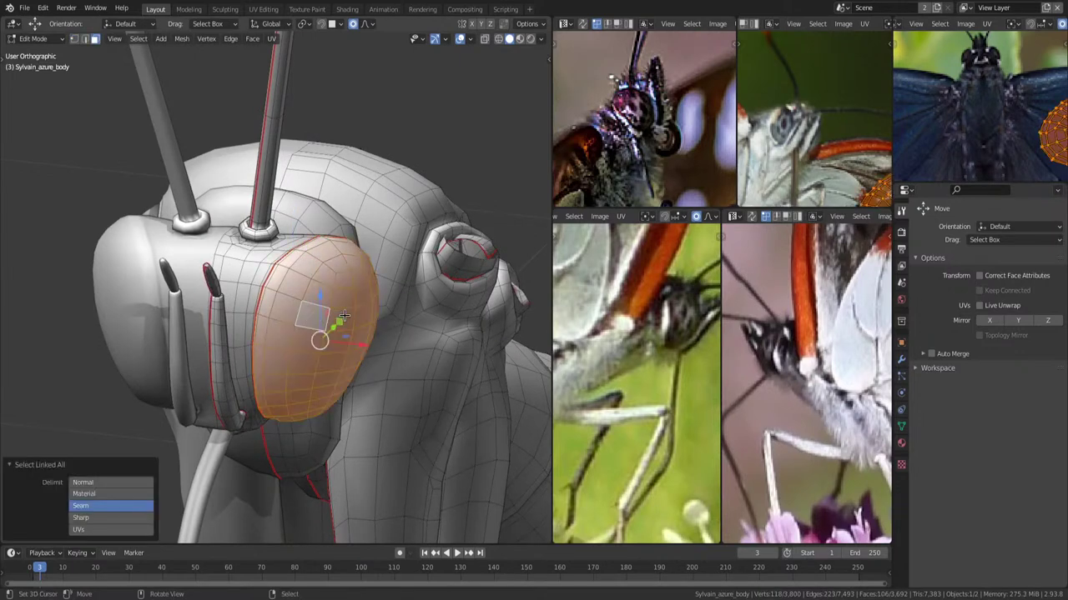
pyautogui.moveTo(343, 315); pyautogui.dragTo(395, 307, button='middle')
pyautogui.press('s')
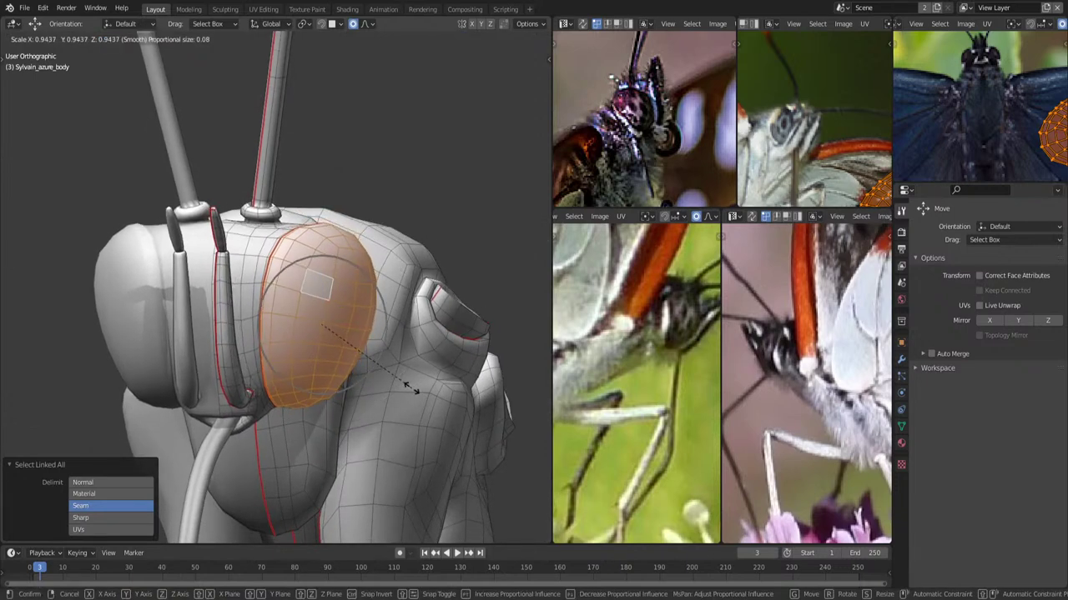
pyautogui.scroll(3, 408, 385)
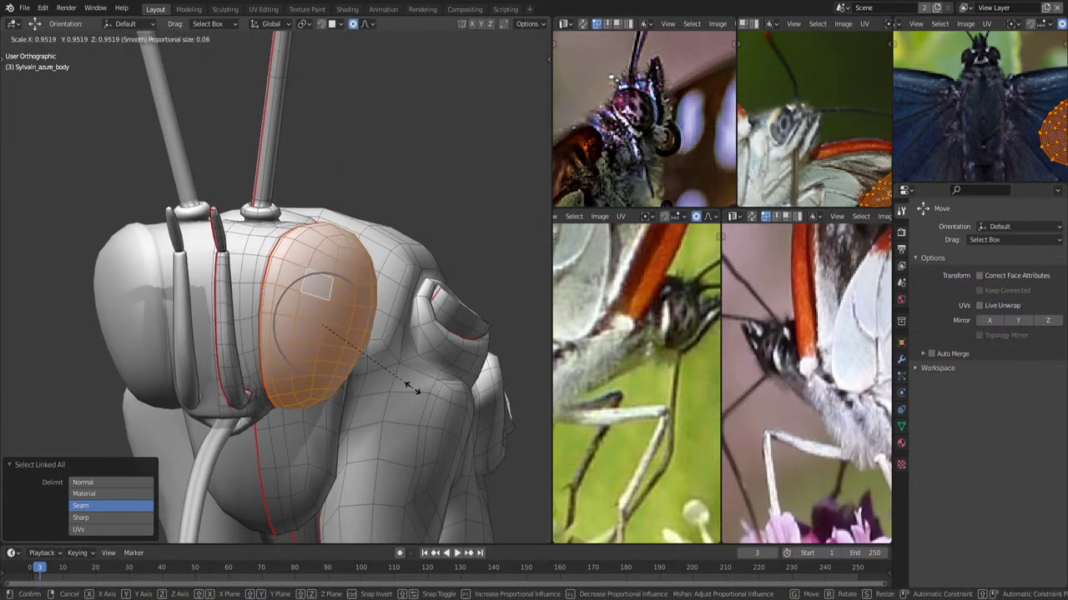
pyautogui.scroll(4, 407, 384)
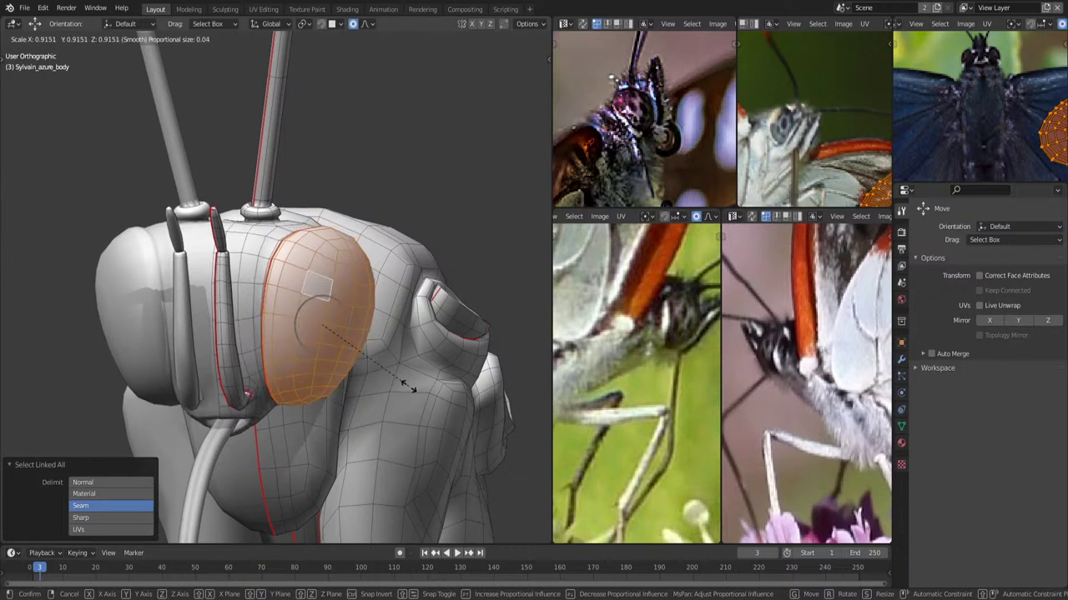
pyautogui.click(407, 385)
# Clear the eye selection, return to vertex mode and select an edge loop beside the eye.
pyautogui.moveTo(407, 385); pyautogui.dragTo(392, 347, button='middle')
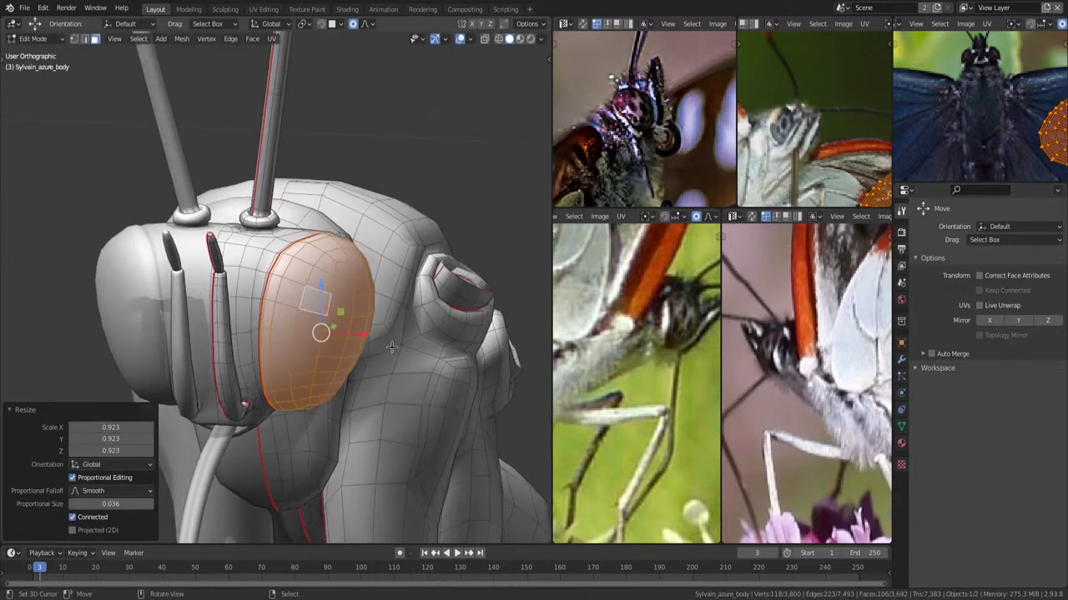
pyautogui.hotkey('alt', 'a')
pyautogui.press('1')
pyautogui.keyDown('alt'); pyautogui.click(254, 265); pyautogui.keyUp('alt')
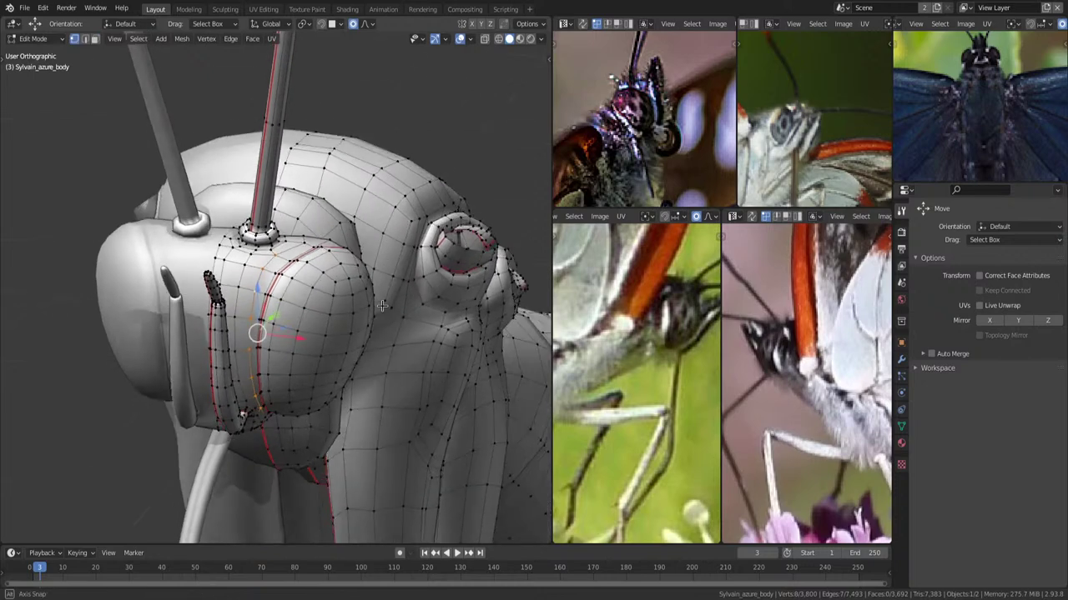
pyautogui.moveTo(254, 265)
pyautogui.mouseDown(button='middle')
pyautogui.moveTo(320, 272)
pyautogui.moveTo(309, 304)
pyautogui.moveTo(328, 322)
pyautogui.moveTo(361, 305)
pyautogui.mouseUp(button='middle')
# Select an edge loop on the lower head and slide it along the surface.
pyautogui.keyDown('alt'); pyautogui.click(317, 321); pyautogui.keyUp('alt')
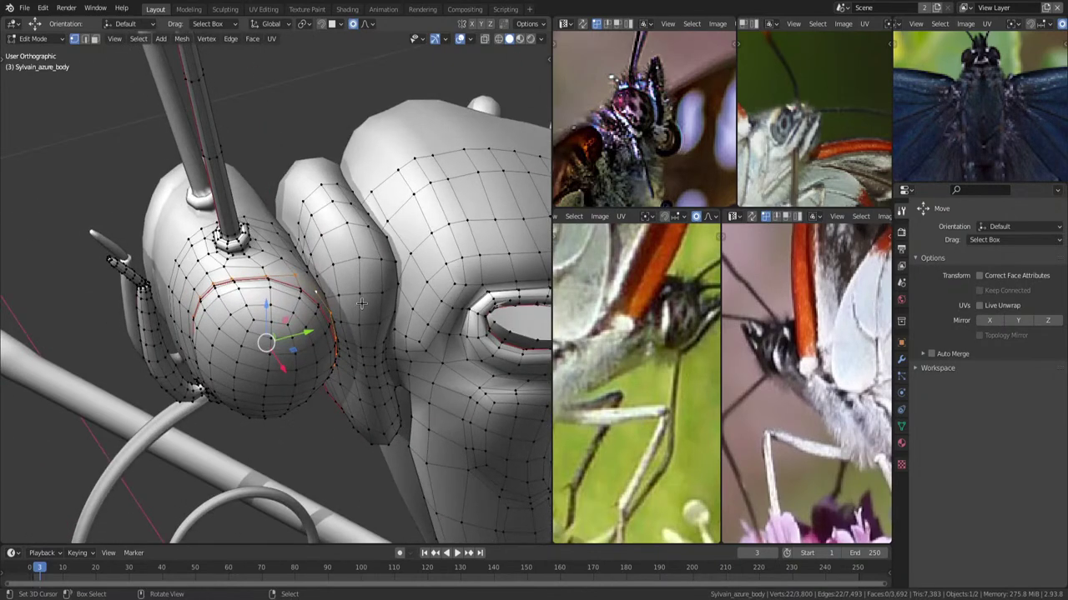
pyautogui.press('g')
pyautogui.press('g')
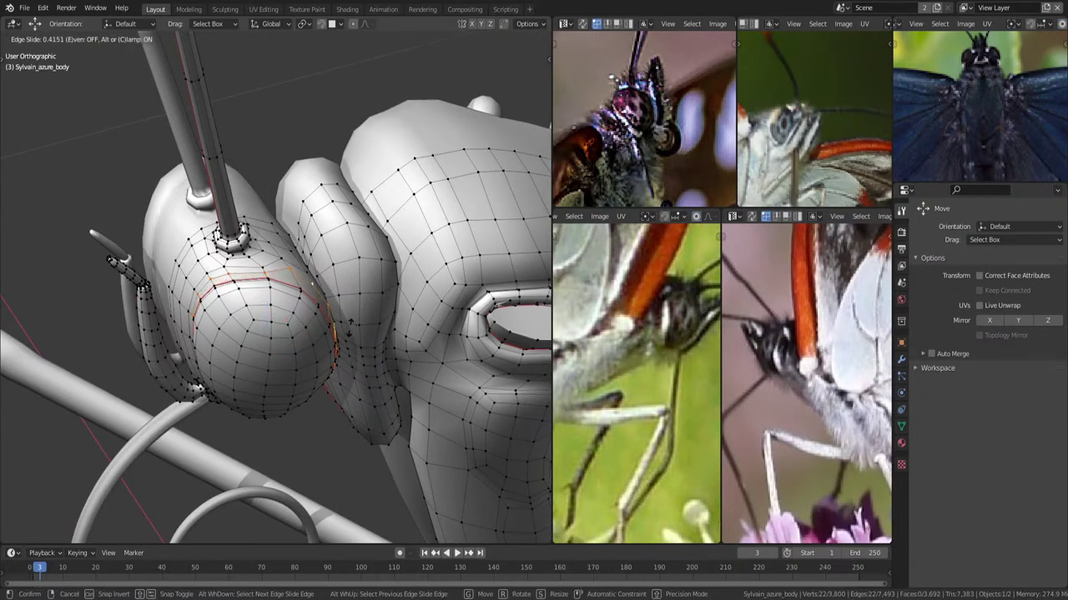
pyautogui.click(349, 327)
pyautogui.scroll(2, 348, 327)
pyautogui.moveTo(349, 327); pyautogui.dragTo(310, 334, button='middle')
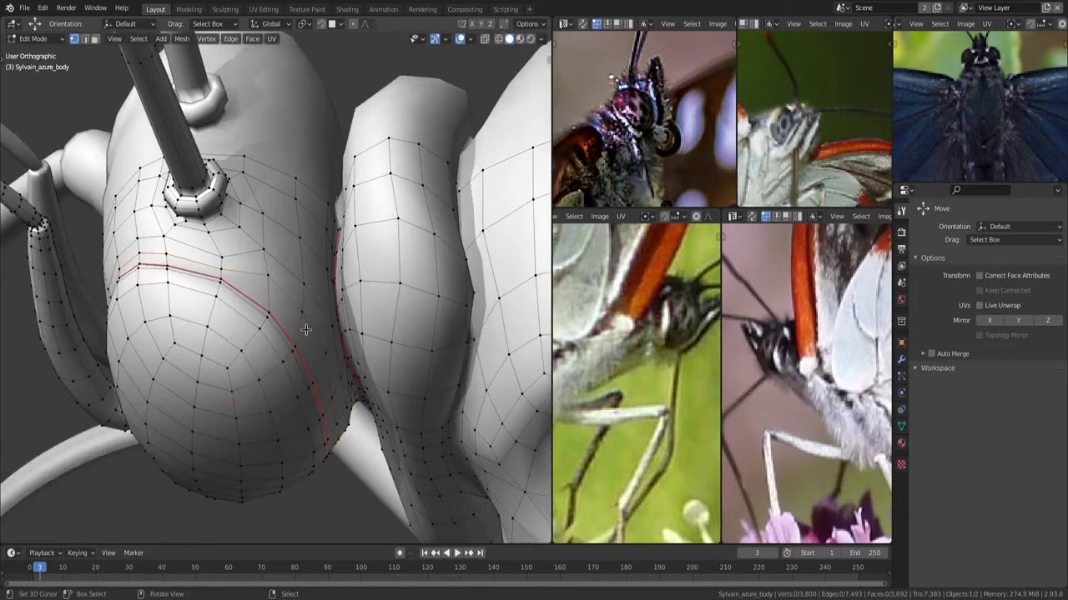
# Add a loop cut across the head and shrink along it with proportional editing.
pyautogui.hotkey('ctrl', 'r')
pyautogui.click(293, 321)
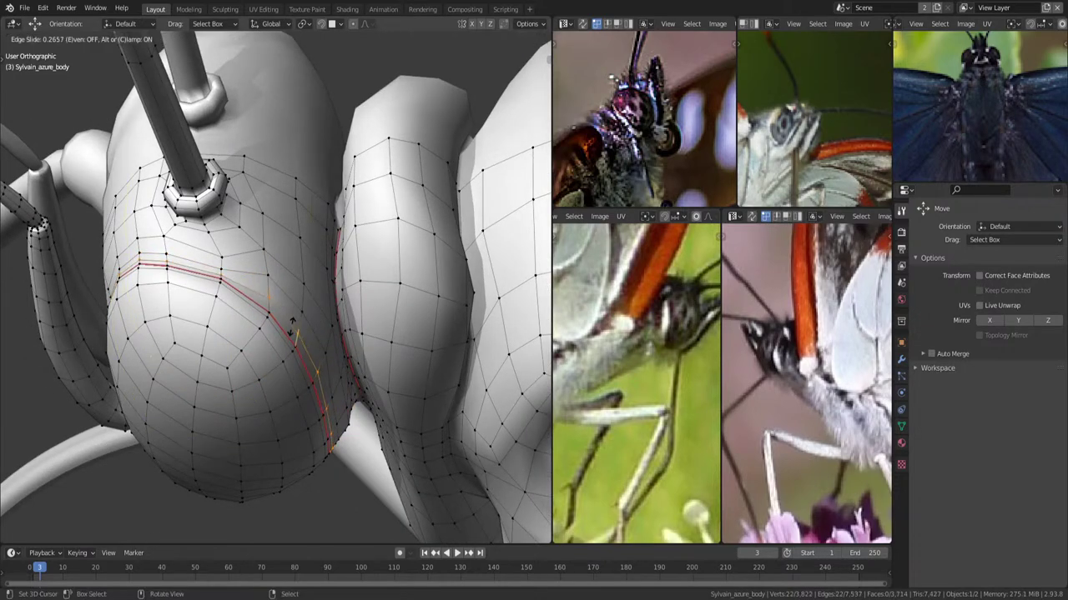
pyautogui.click(291, 325)
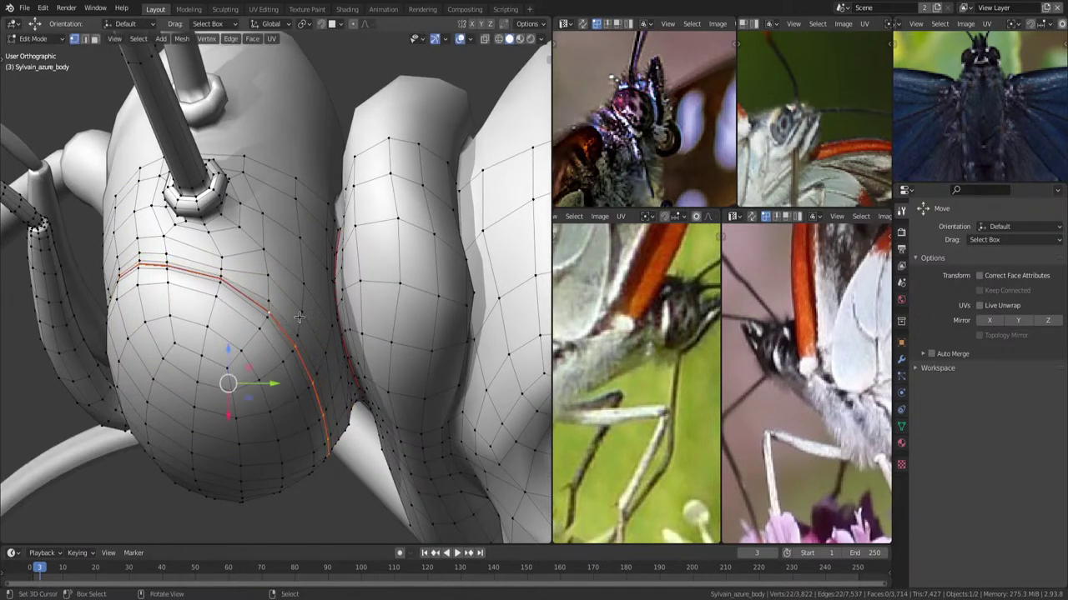
pyautogui.press('o')
pyautogui.hotkey('alt', 's')
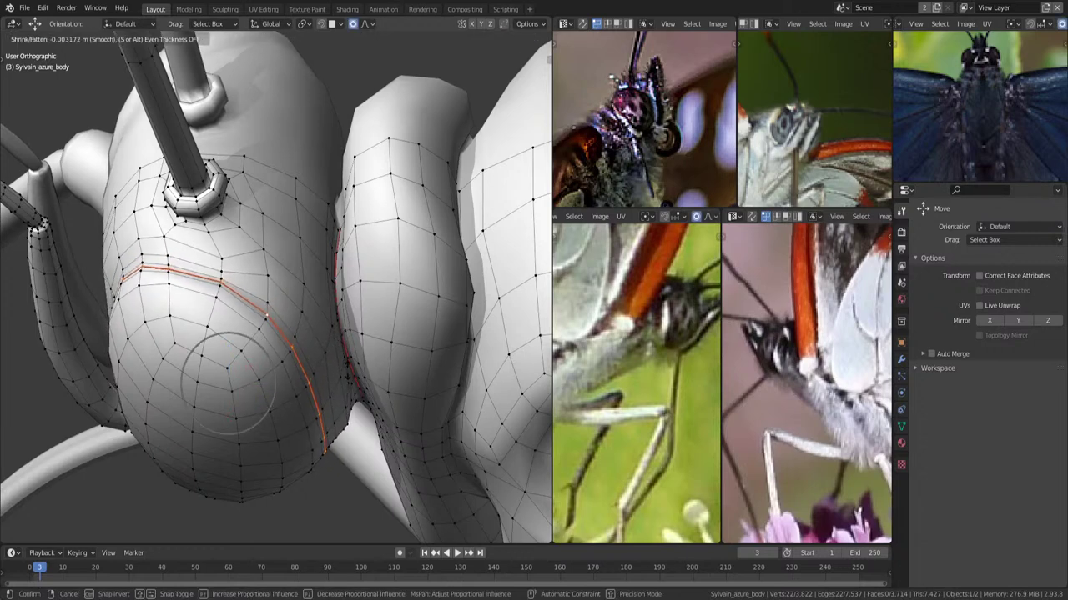
pyautogui.scroll(2, 344, 376)
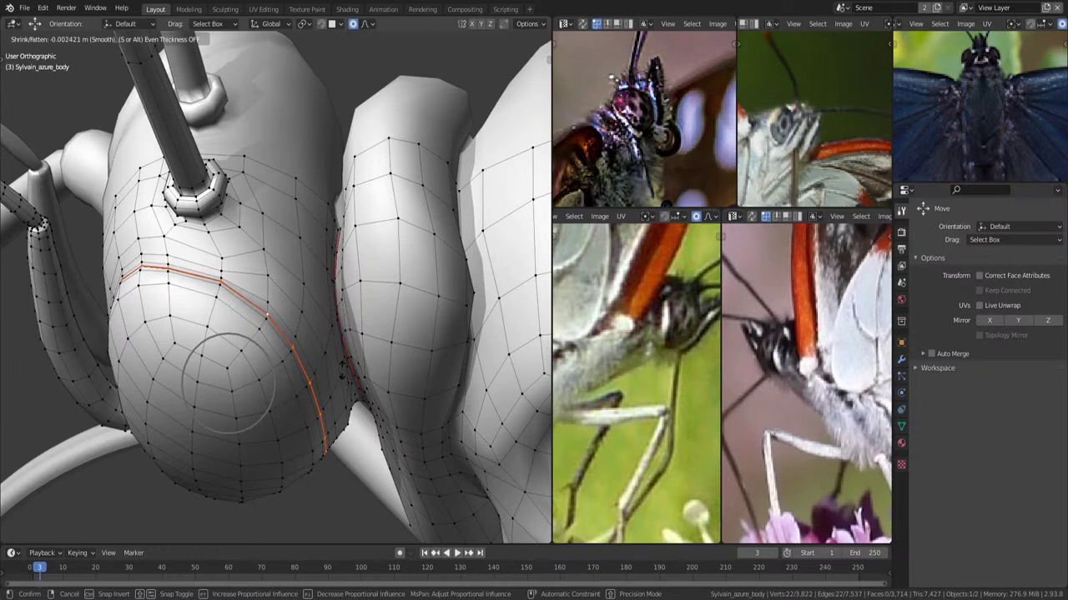
pyautogui.scroll(2, 342, 375)
pyautogui.scroll(2, 342, 376)
pyautogui.click(342, 375)
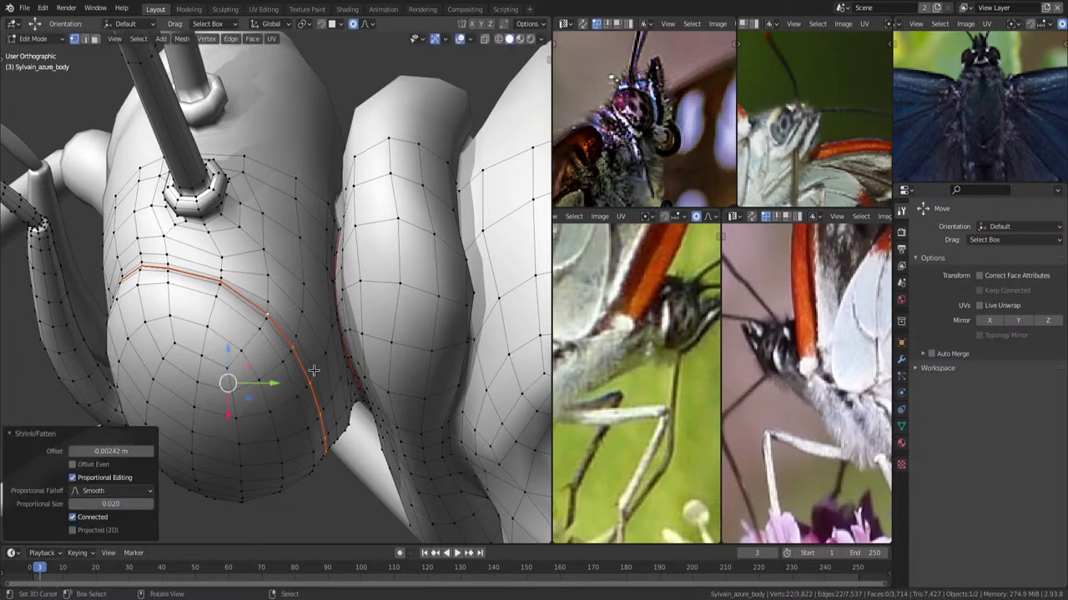
# Grow a vertical head loop into a band and smooth it (factor 0.5, one repeat).
pyautogui.moveTo(342, 375)
pyautogui.mouseDown(button='middle')
pyautogui.moveTo(378, 241)
pyautogui.moveTo(368, 257)
pyautogui.mouseUp(button='middle')
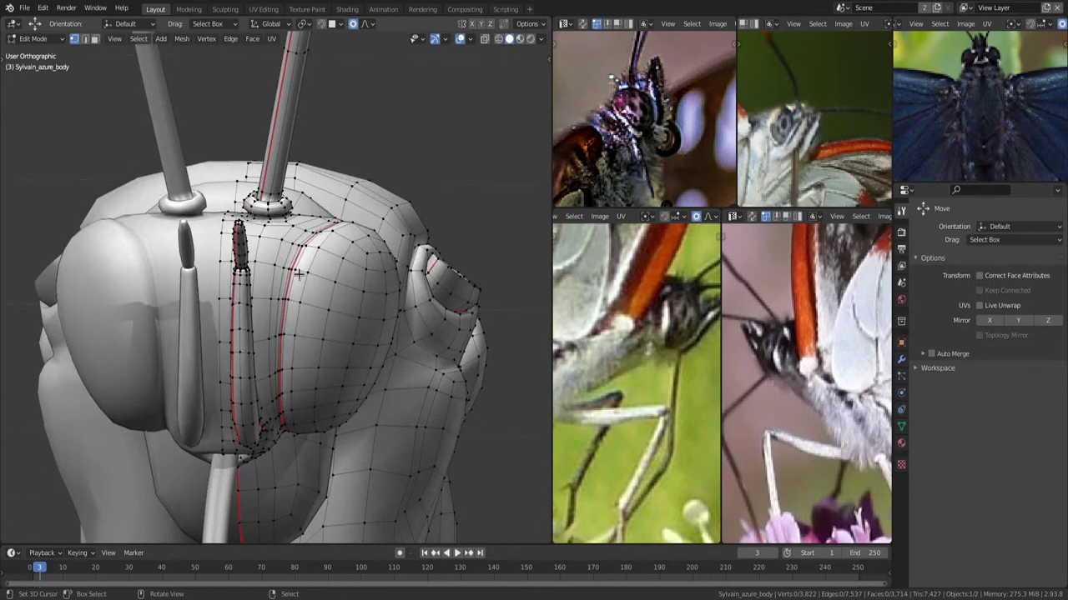
pyautogui.moveTo(299, 274)
pyautogui.mouseDown(button='middle')
pyautogui.moveTo(321, 233)
pyautogui.moveTo(344, 266)
pyautogui.mouseUp(button='middle')
pyautogui.keyDown('alt'); pyautogui.click(284, 250); pyautogui.keyUp('alt')
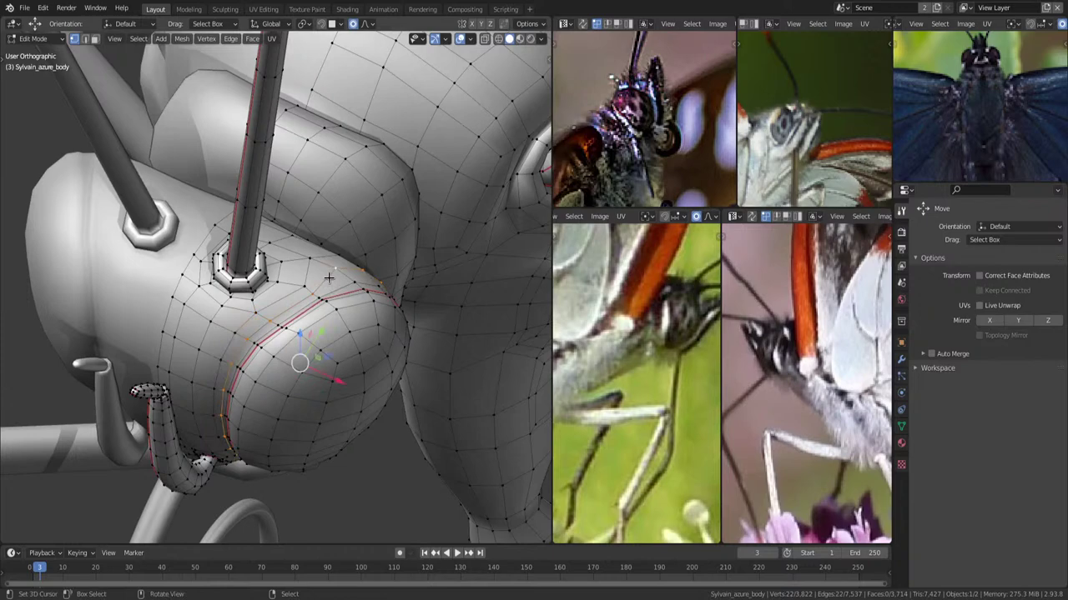
pyautogui.press('ctrl+KP_Add')
pyautogui.press('q')
pyautogui.click(329, 280)
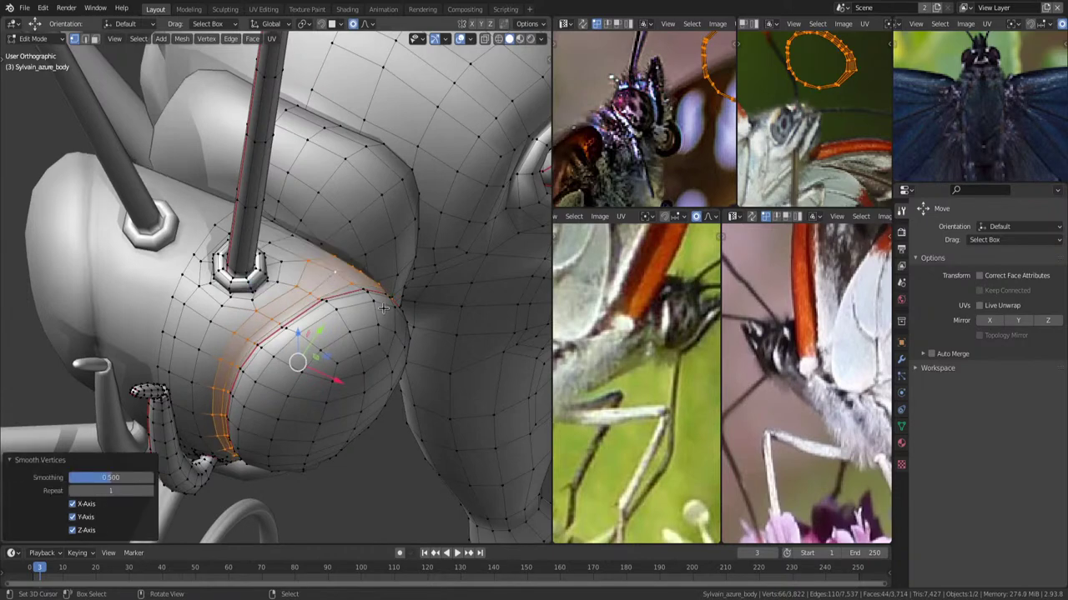
pyautogui.moveTo(382, 308)
pyautogui.mouseDown(button='middle')
pyautogui.moveTo(435, 270)
pyautogui.moveTo(379, 289)
pyautogui.moveTo(332, 259)
pyautogui.moveTo(332, 284)
pyautogui.moveTo(315, 296)
pyautogui.mouseUp(button='middle')
pyautogui.hotkey('alt', 'a')
# In vertex mode, nudge the thorax vertices behind the head with a reduced soft falloff.
pyautogui.press('1')
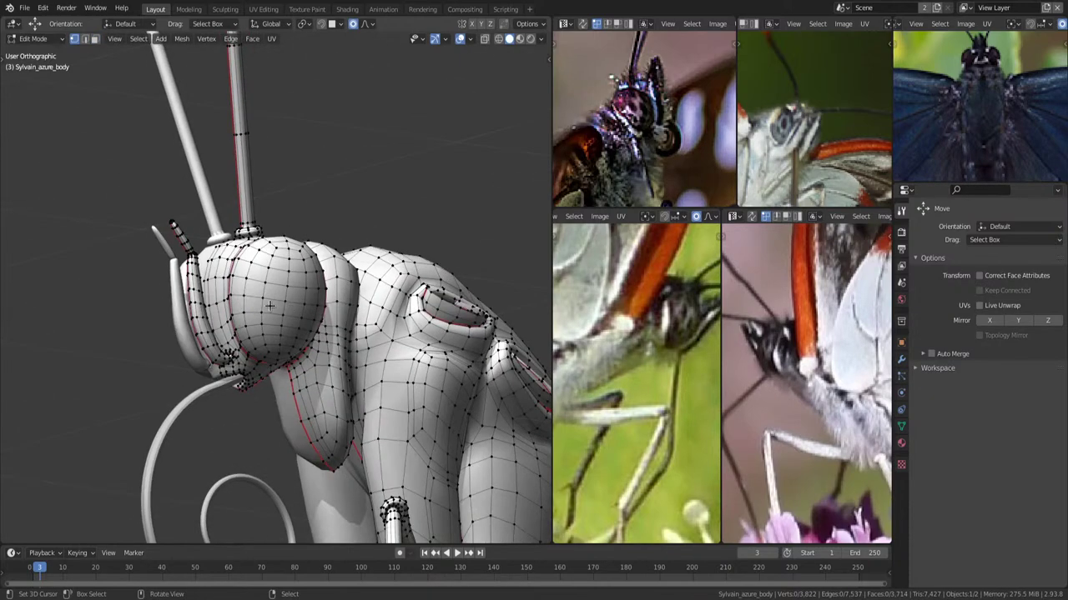
pyautogui.press('KP_4')
pyautogui.press('KP_4')
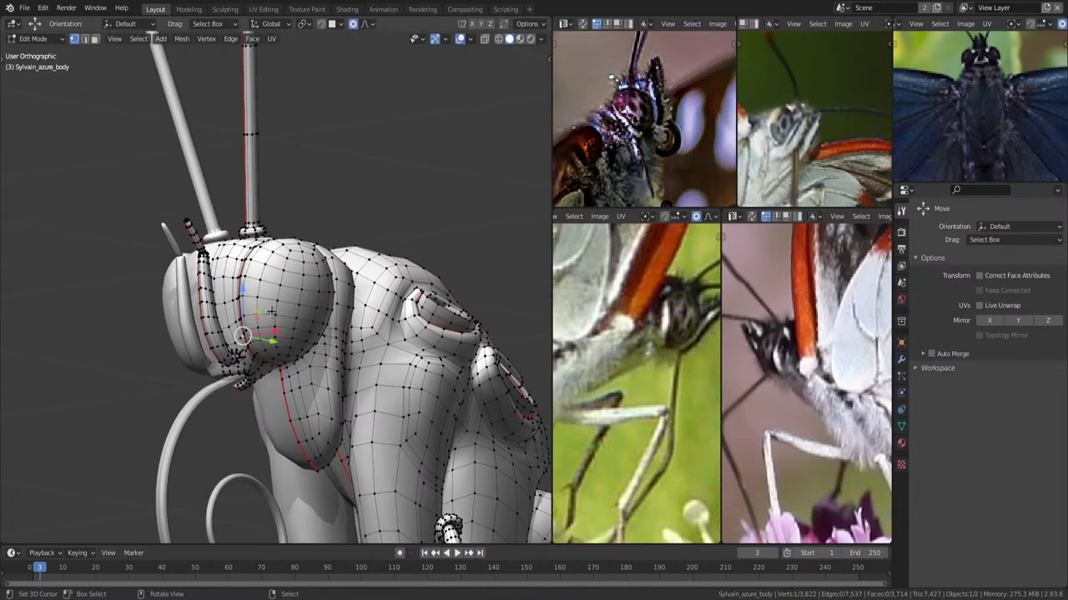
pyautogui.press('KP_4')
pyautogui.press('g')
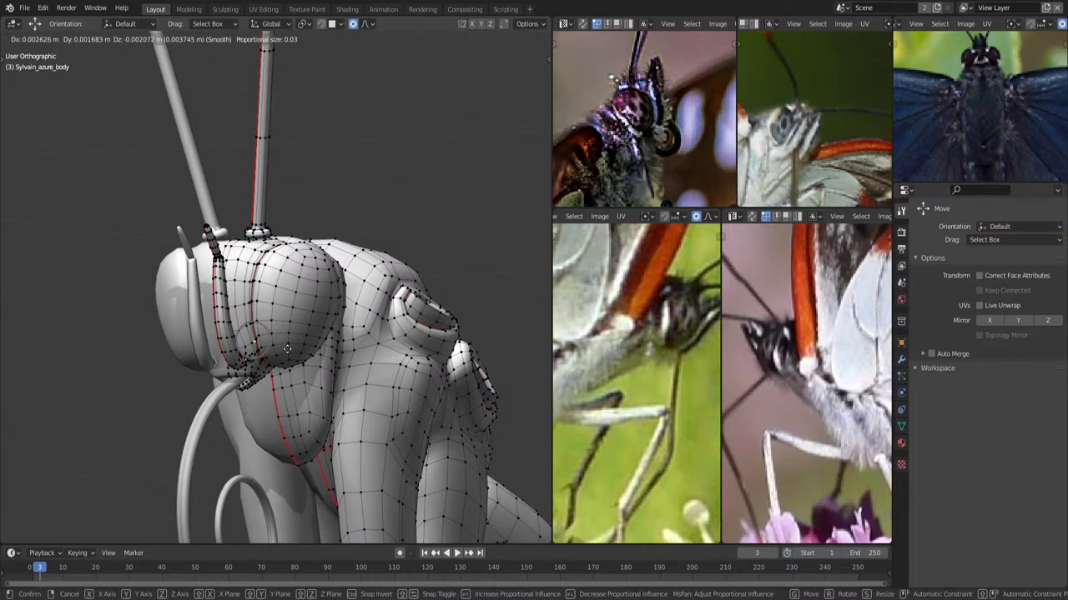
pyautogui.scroll(-4, 287, 348)
pyautogui.scroll(-5, 288, 348)
pyautogui.scroll(-5, 290, 348)
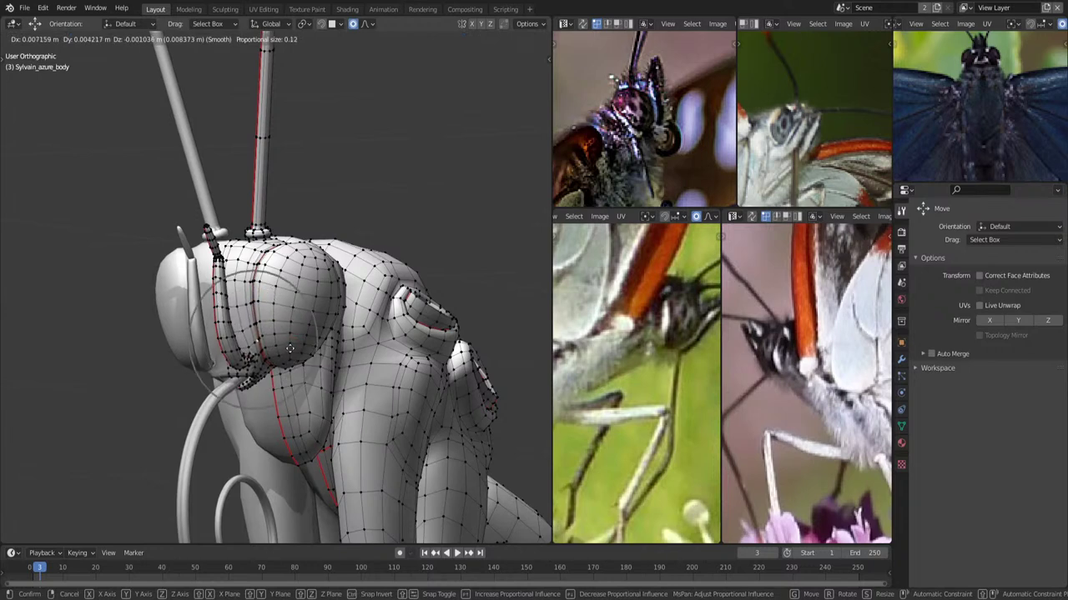
pyautogui.click(290, 349)
# Make three more small soft moves near the antenna base, about 0.006 m.
pyautogui.press('KP_4')
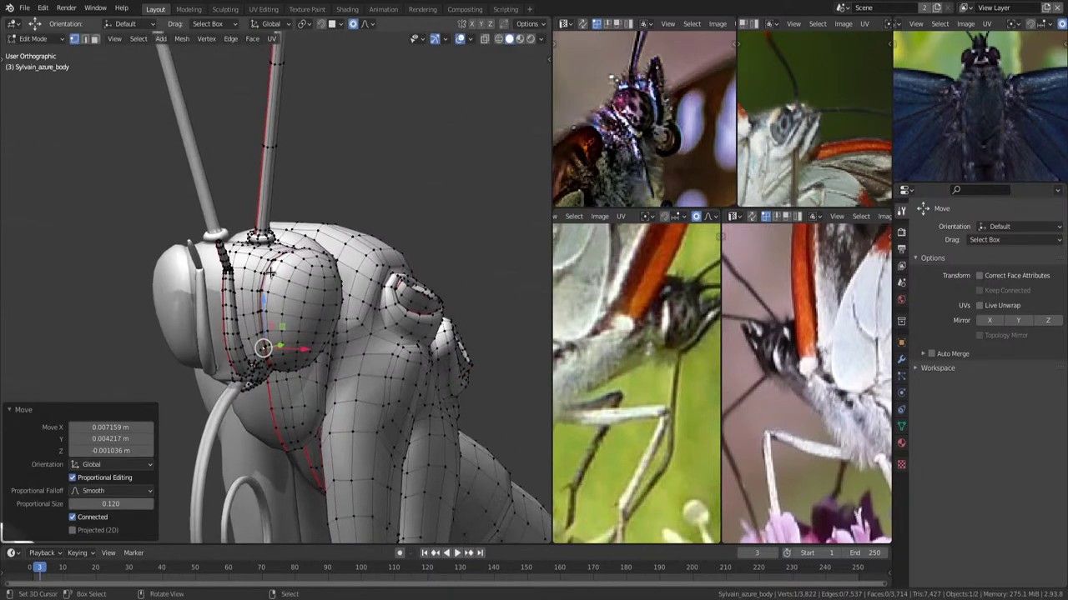
pyautogui.press('g')
pyautogui.scroll(-1, 295, 313)
pyautogui.click(296, 313)
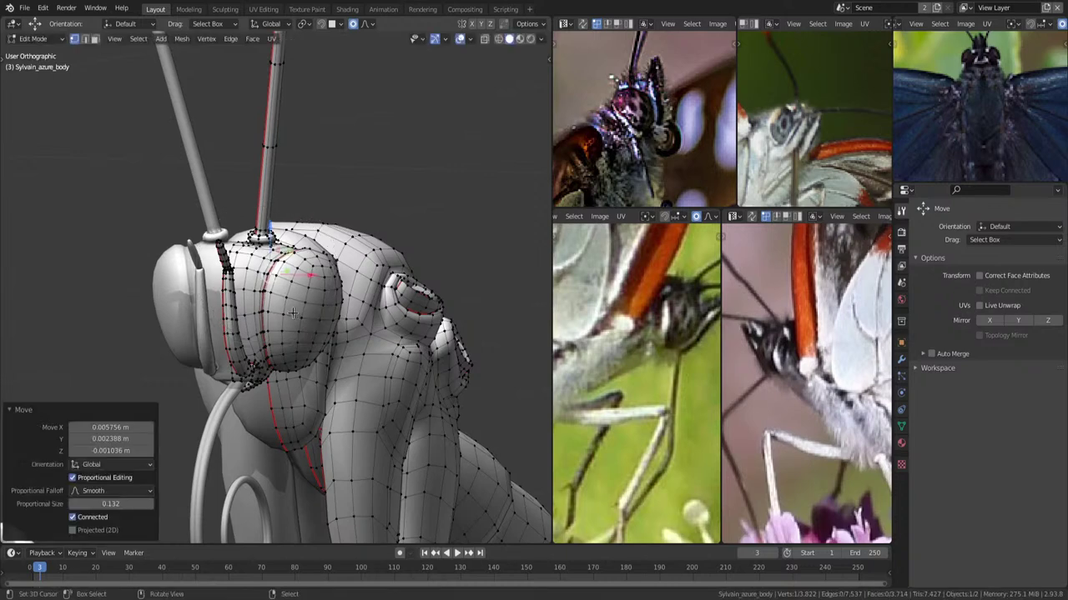
pyautogui.press('g')
pyautogui.click(266, 313)
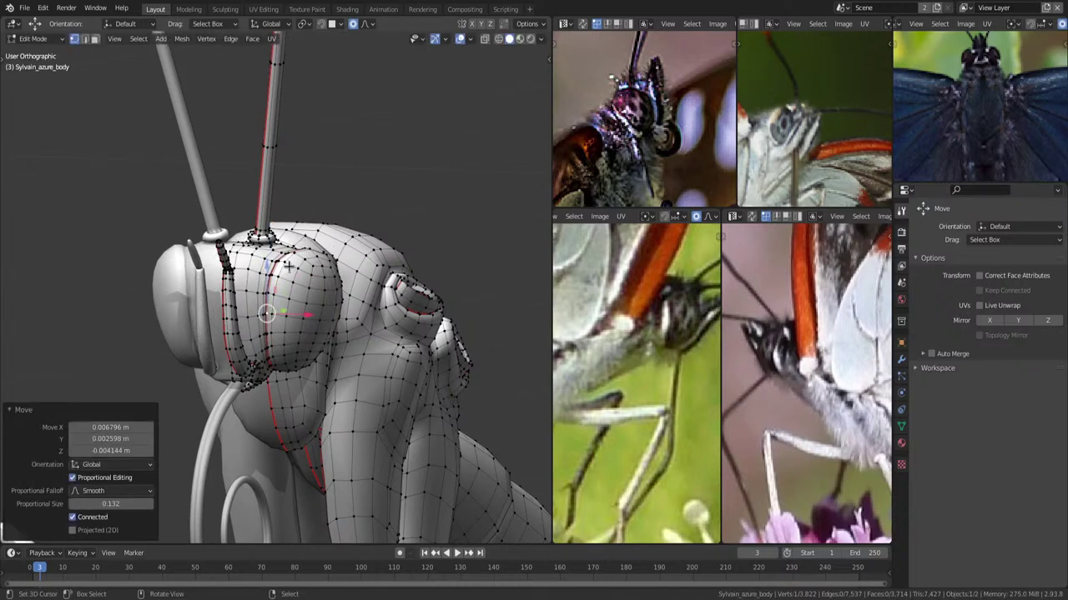
pyautogui.press('KP_4')
pyautogui.press('g')
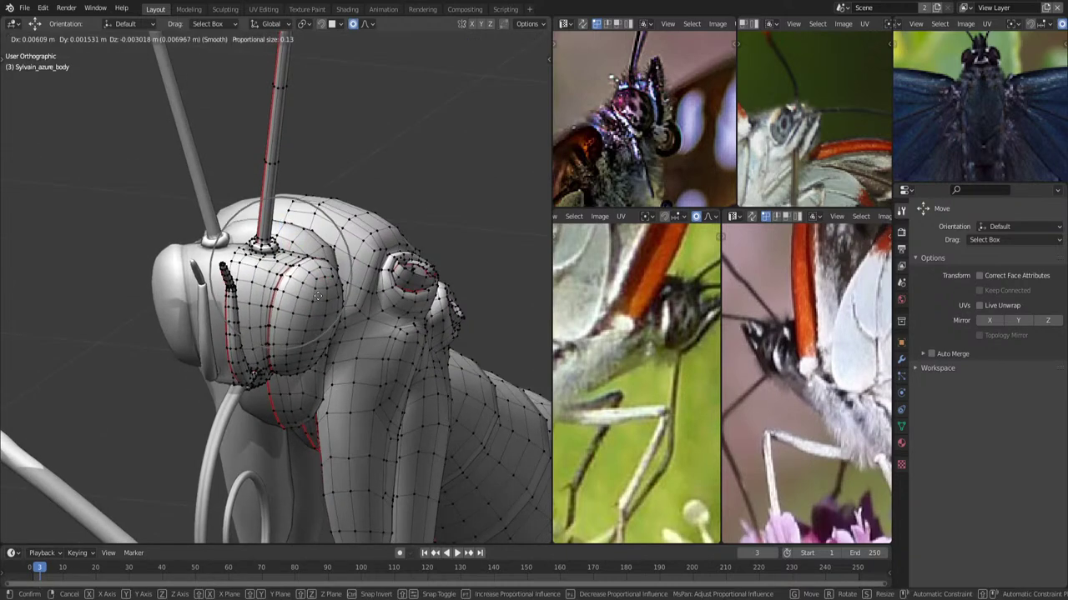
pyautogui.click(316, 297)
pyautogui.moveTo(315, 297)
pyautogui.mouseDown(button='middle')
pyautogui.moveTo(296, 299)
pyautogui.moveTo(226, 359)
pyautogui.moveTo(436, 310)
pyautogui.moveTo(416, 317)
pyautogui.mouseUp(button='middle')
# Return to Object Mode and zoom the head reference photo out.
pyautogui.press('Tab')
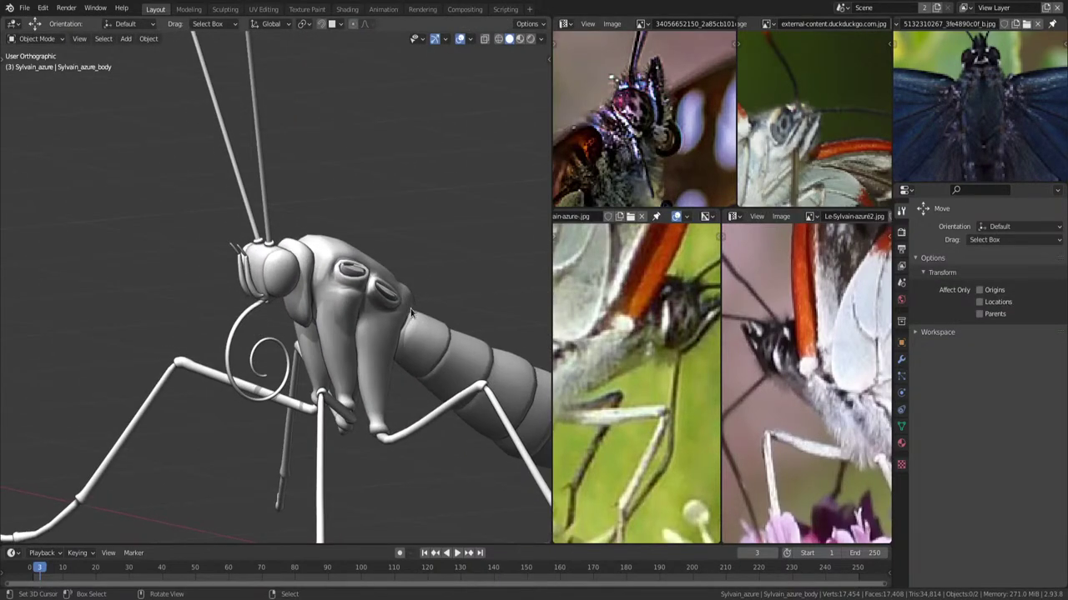
pyautogui.scroll(-3, 410, 312)
pyautogui.moveTo(403, 264); pyautogui.dragTo(388, 267, button='middle')
pyautogui.moveTo(681, 80); pyautogui.dragTo(658, 126, button='middle')
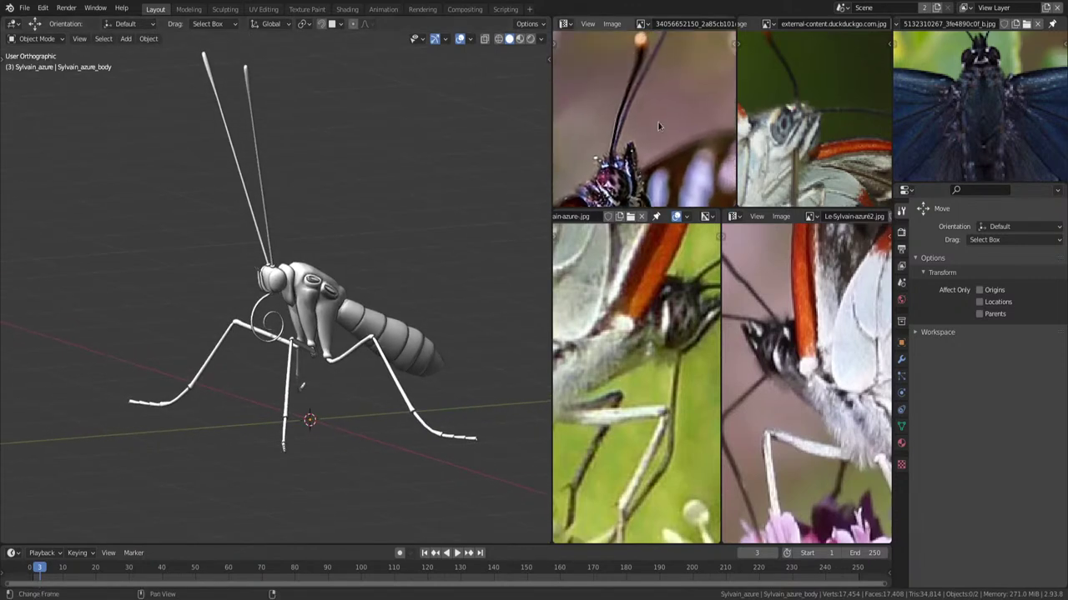
pyautogui.scroll(-2, 658, 126)
pyautogui.scroll(-2, 801, 117)
pyautogui.scroll(-1, 801, 117)
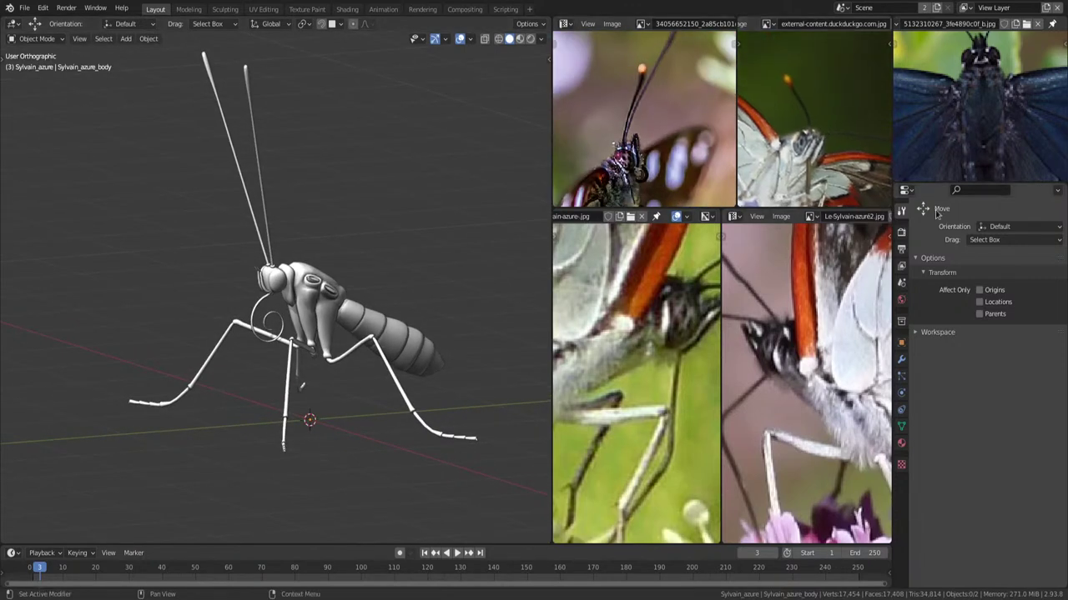
pyautogui.scroll(-1, 1017, 134)
pyautogui.scroll(-2, 1018, 133)
pyautogui.moveTo(404, 216); pyautogui.dragTo(364, 213, button='middle')
# View the insect from the Right, select it and re-enter Edit Mode.
pyautogui.press('KP_3')
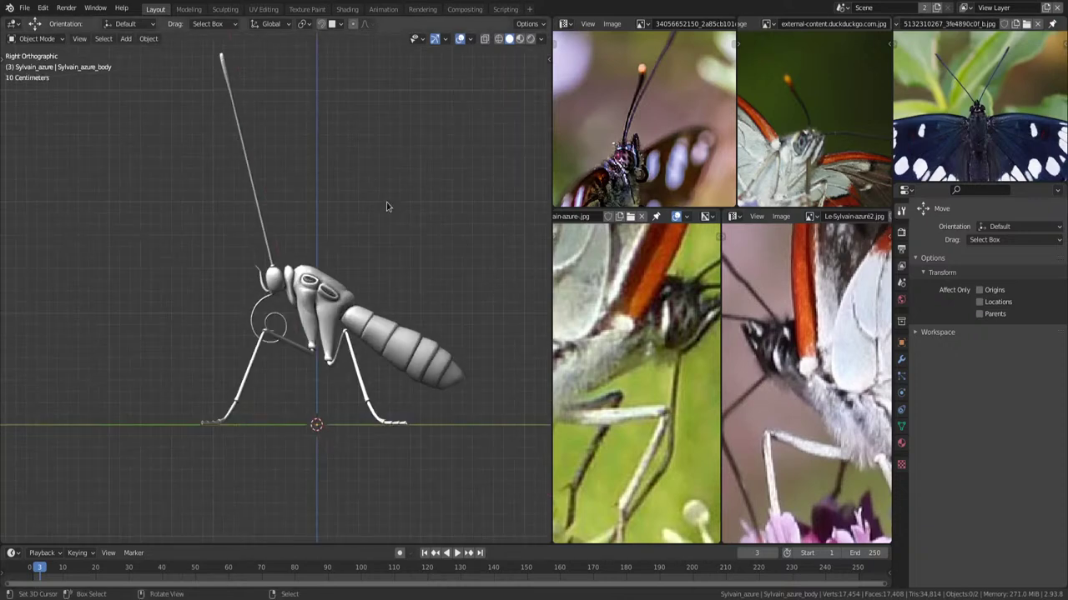
pyautogui.scroll(-2, 787, 358)
pyautogui.scroll(2, 791, 355)
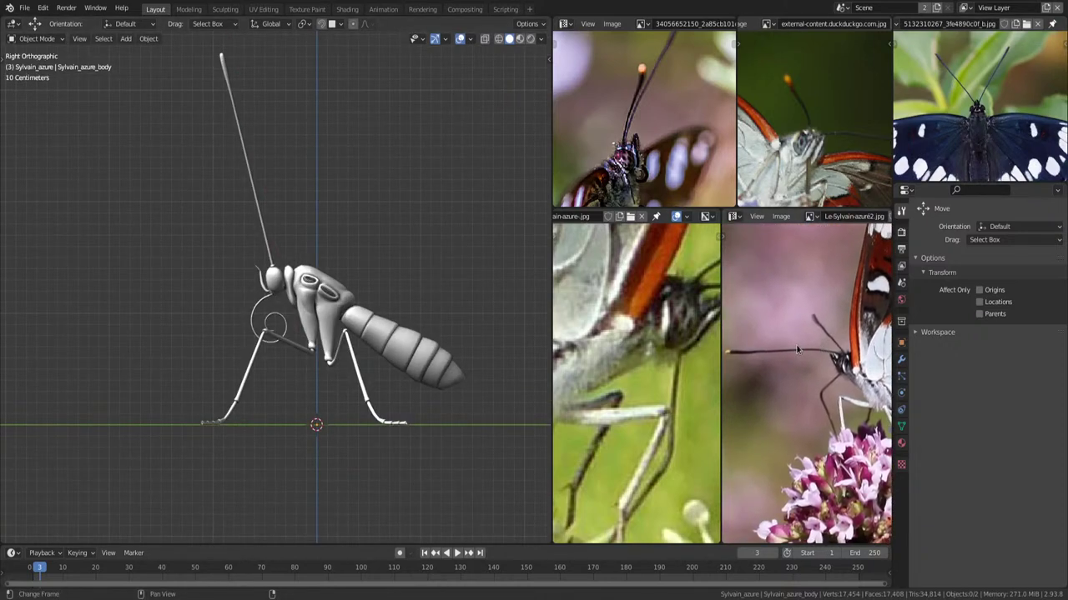
pyautogui.scroll(-1, 853, 423)
pyautogui.scroll(-1, 853, 423)
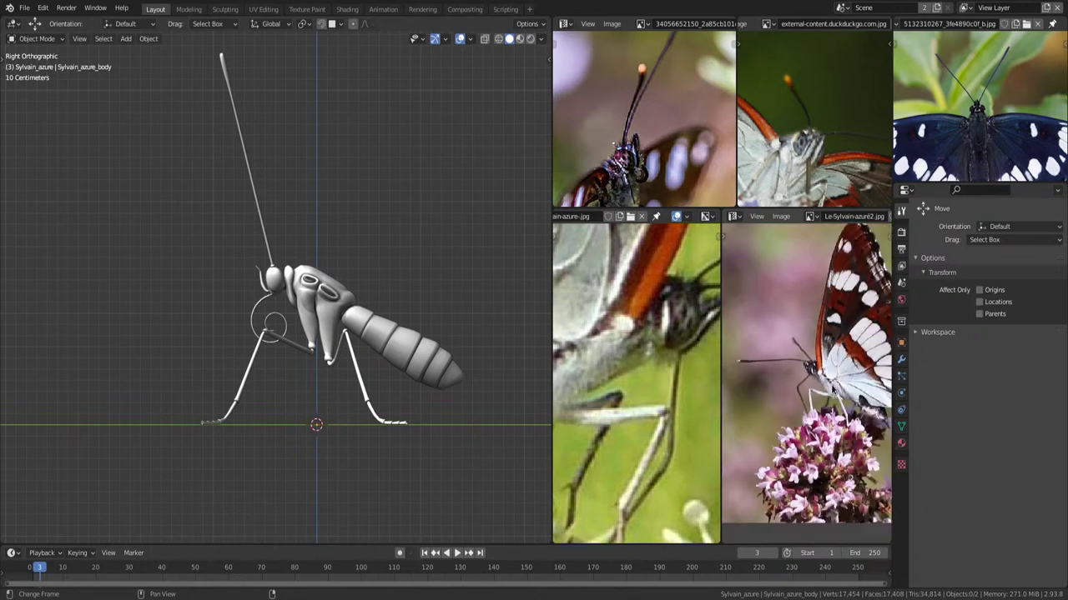
pyautogui.press('a')
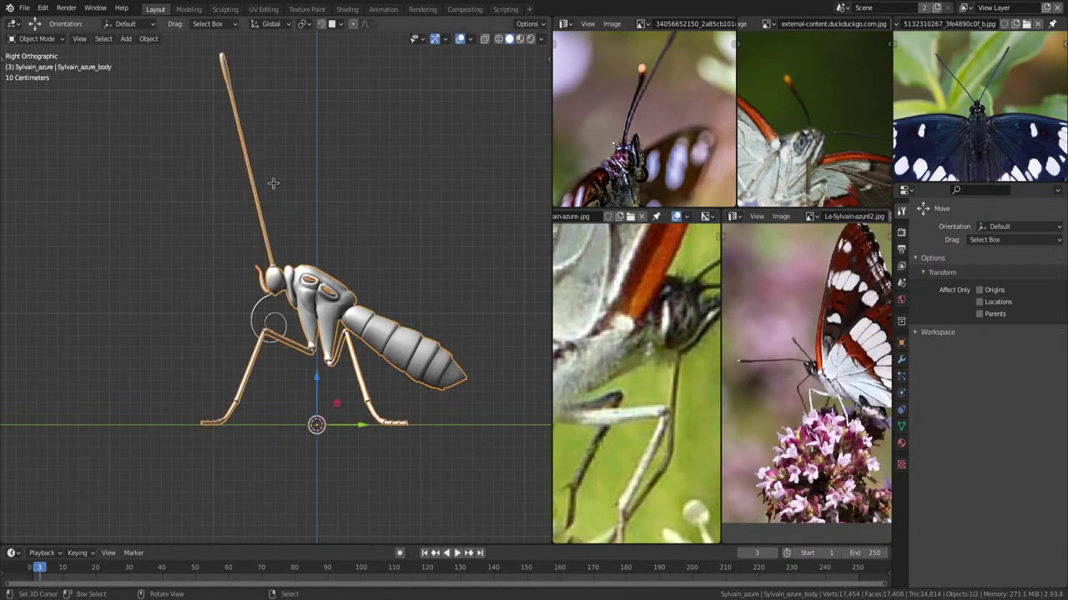
pyautogui.press('Tab')
# Circle-select the antenna tip and pull it about 0.21 m with smooth falloff size 1.58.
pyautogui.press('c')
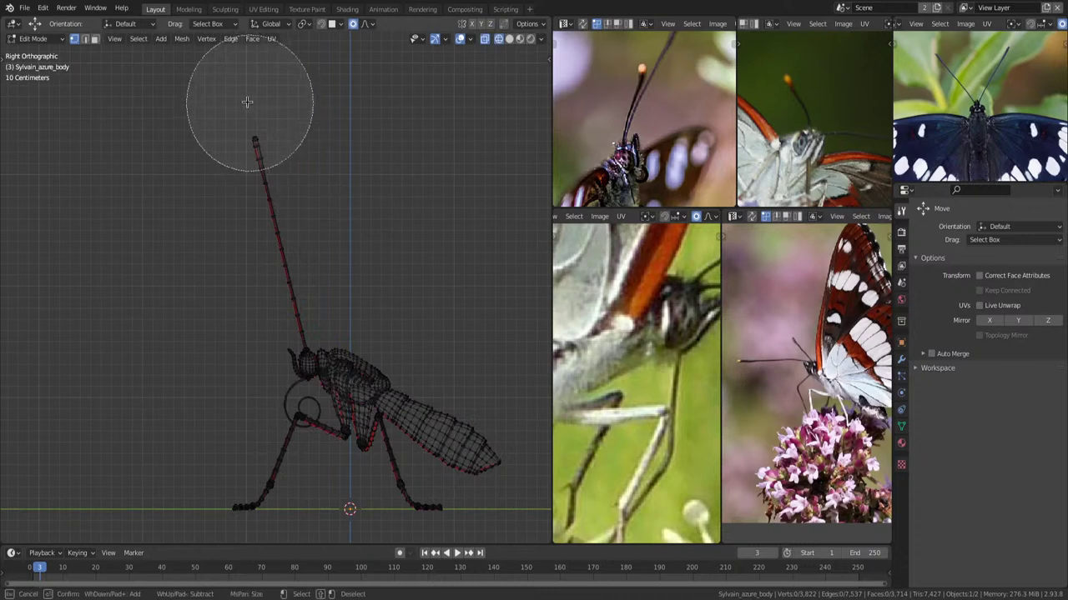
pyautogui.click(250, 107)
pyautogui.press('Escape')
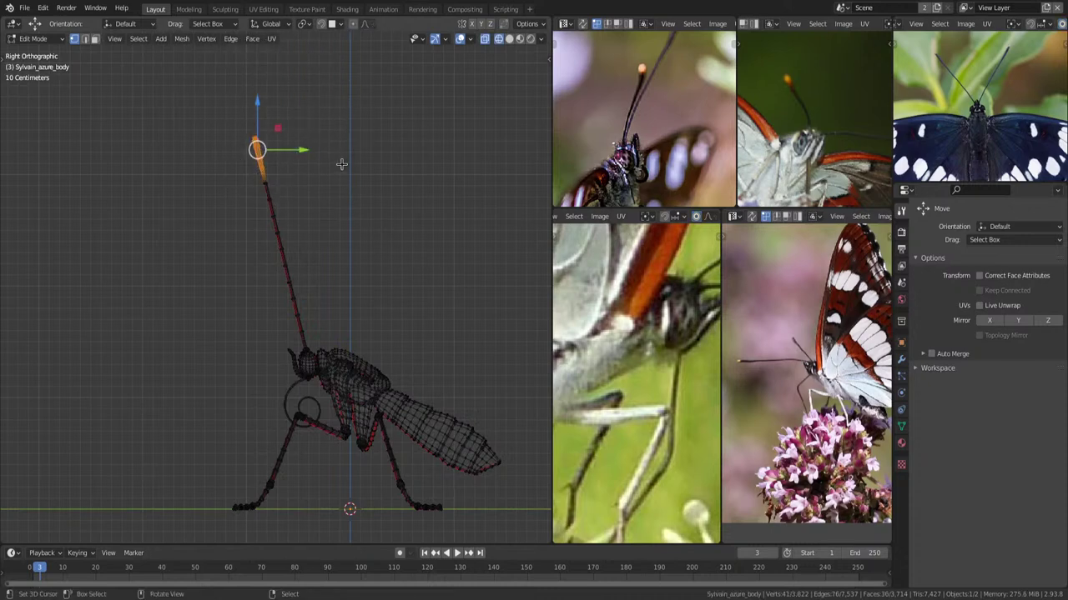
pyautogui.press('o')
pyautogui.press('g')
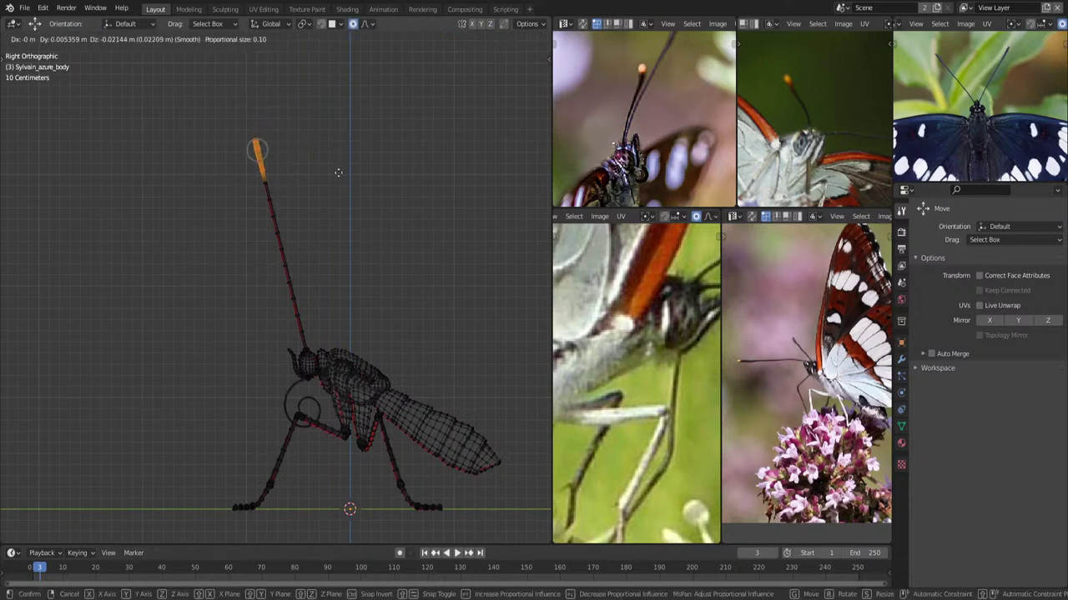
pyautogui.scroll(-2, 338, 175)
pyautogui.scroll(-3, 339, 182)
pyautogui.scroll(-3, 339, 183)
pyautogui.scroll(-4, 340, 182)
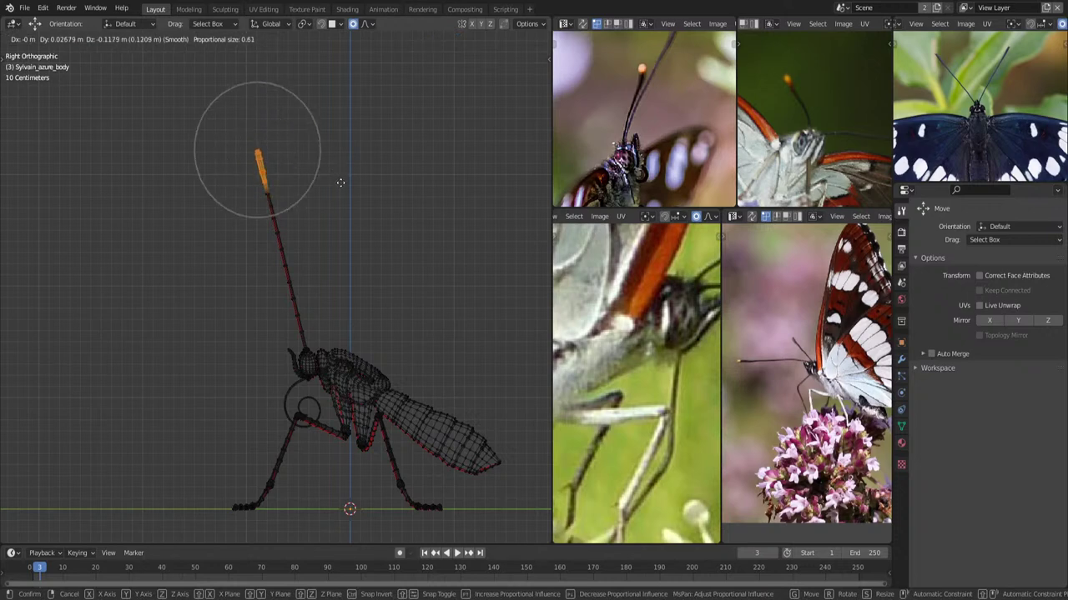
pyautogui.scroll(-4, 341, 182)
pyautogui.scroll(-4, 341, 183)
pyautogui.scroll(-1, 342, 186)
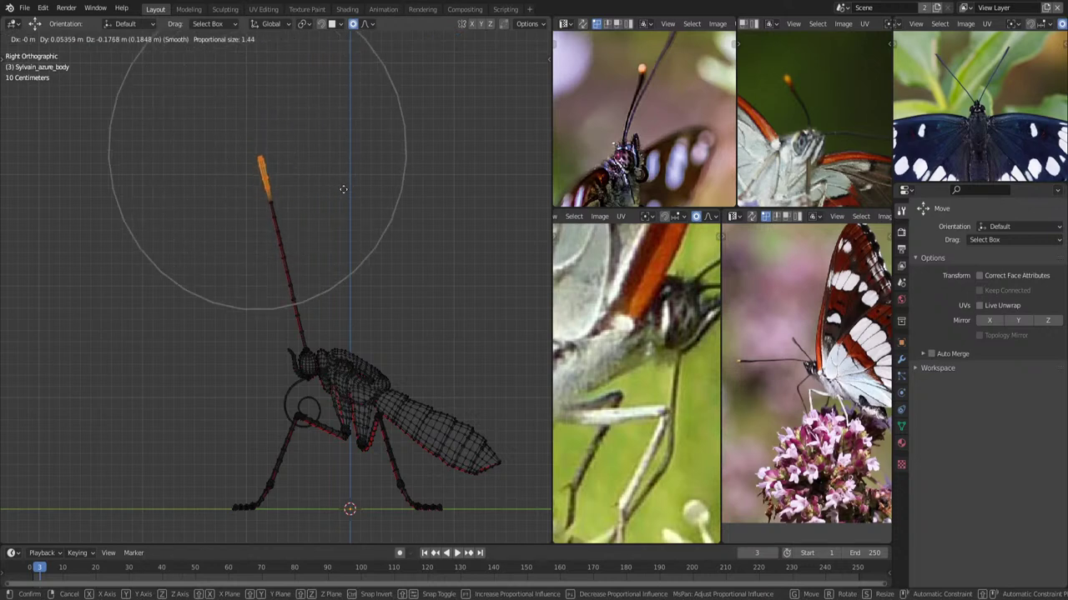
pyautogui.scroll(-1, 342, 190)
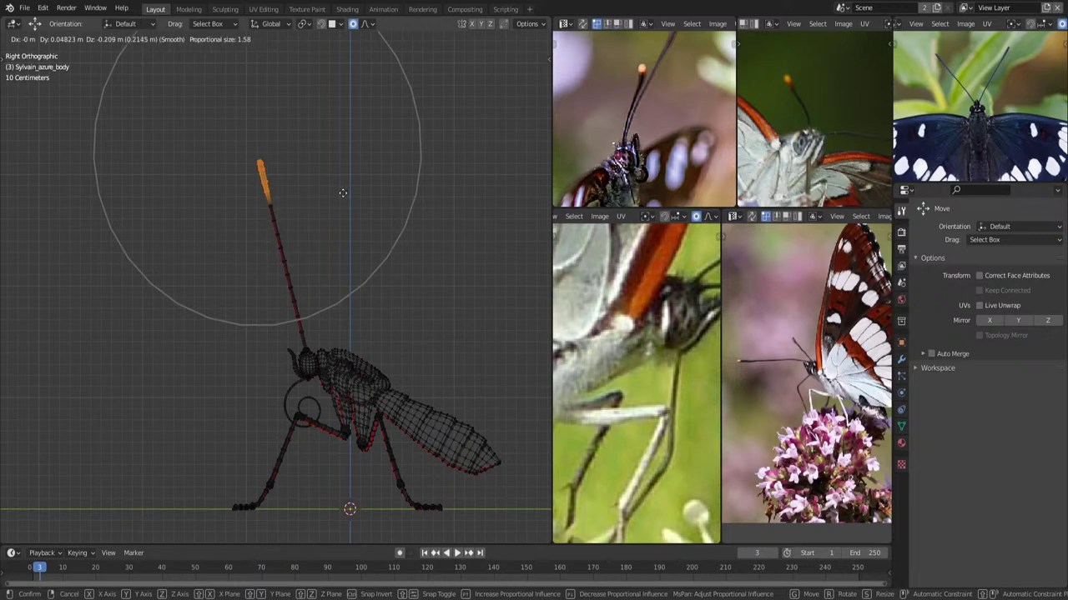
pyautogui.click(342, 192)
# Clear the selection, return to Object Mode and deselect the insect in three-quarter view.
pyautogui.press('a')
pyautogui.press('Tab')
pyautogui.moveTo(358, 215)
pyautogui.mouseDown(button='middle')
pyautogui.moveTo(394, 285)
pyautogui.moveTo(283, 360)
pyautogui.moveTo(413, 357)
pyautogui.moveTo(334, 347)
pyautogui.moveTo(362, 295)
pyautogui.moveTo(339, 328)
pyautogui.mouseUp(button='middle')
pyautogui.click(357, 284)
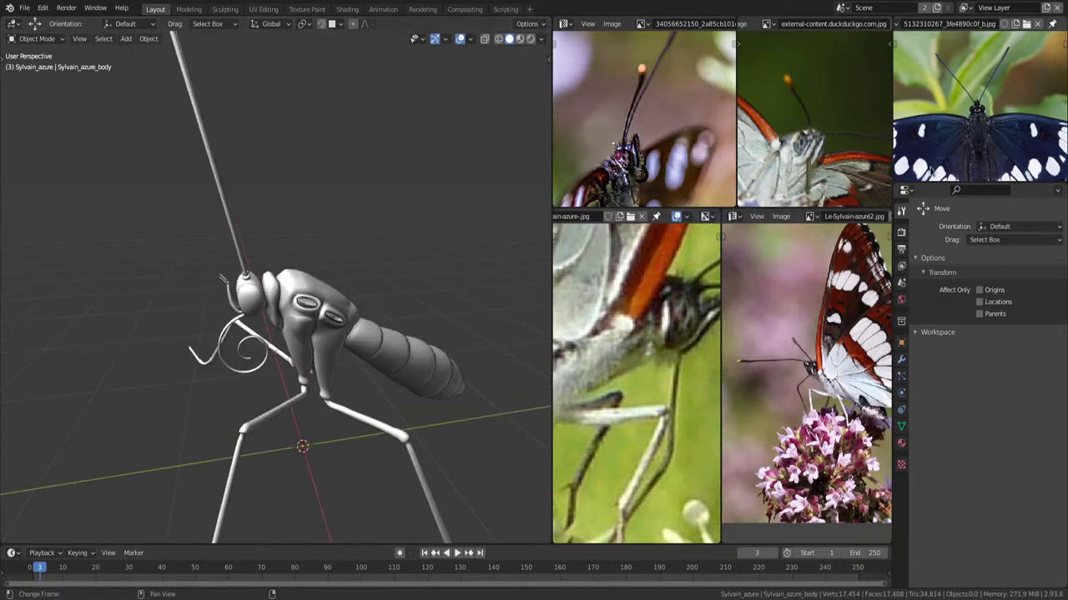
# Zoom the reference photo onto the thorax, go close in Top view, and enter Edit Mode.
pyautogui.scroll(1, 1014, 103)
pyautogui.scroll(2, 1014, 102)
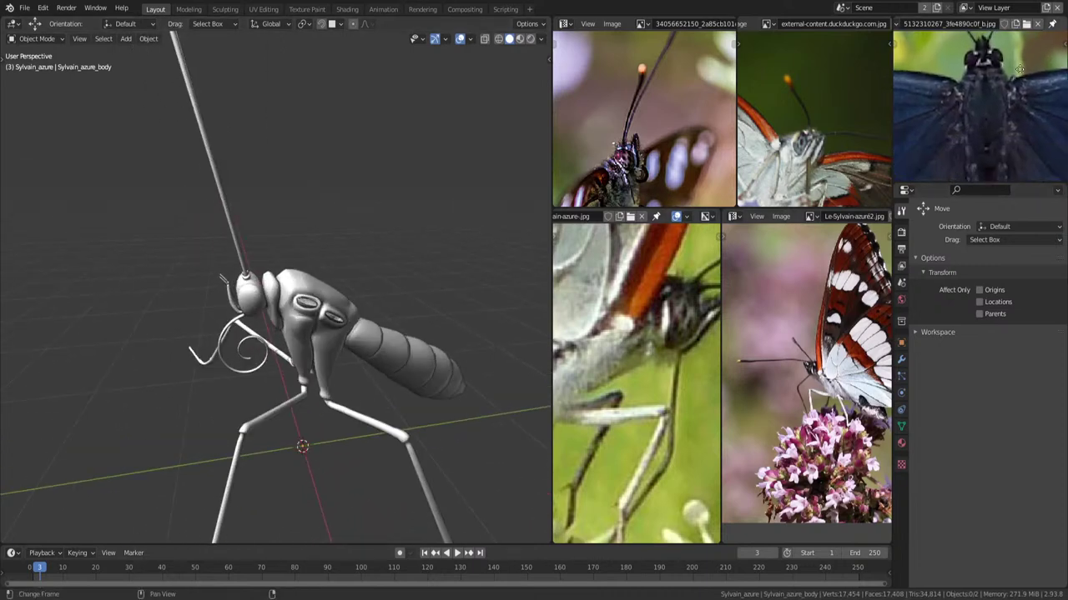
pyautogui.scroll(1, 1014, 102)
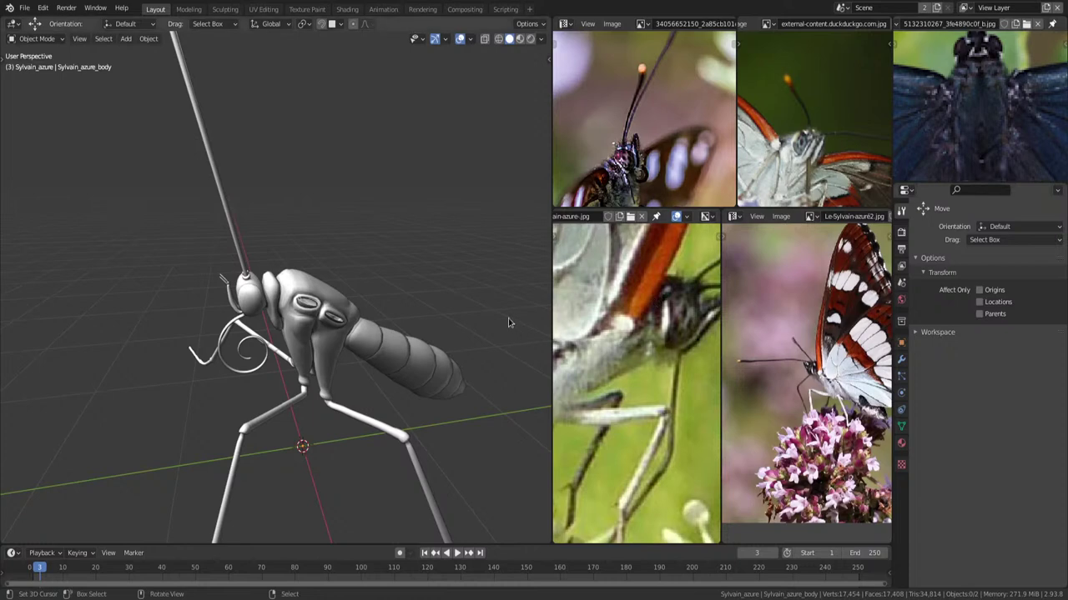
pyautogui.moveTo(508, 318); pyautogui.dragTo(353, 309, button='middle')
pyautogui.press('KP_7')
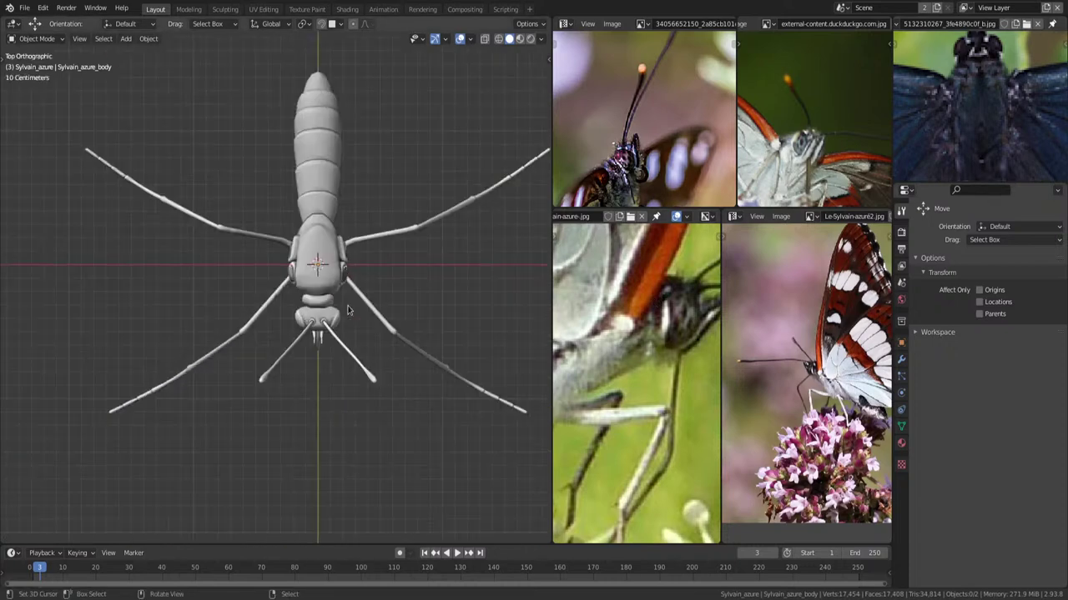
pyautogui.scroll(1, 347, 310)
pyautogui.scroll(1, 350, 304)
pyautogui.scroll(1, 350, 287)
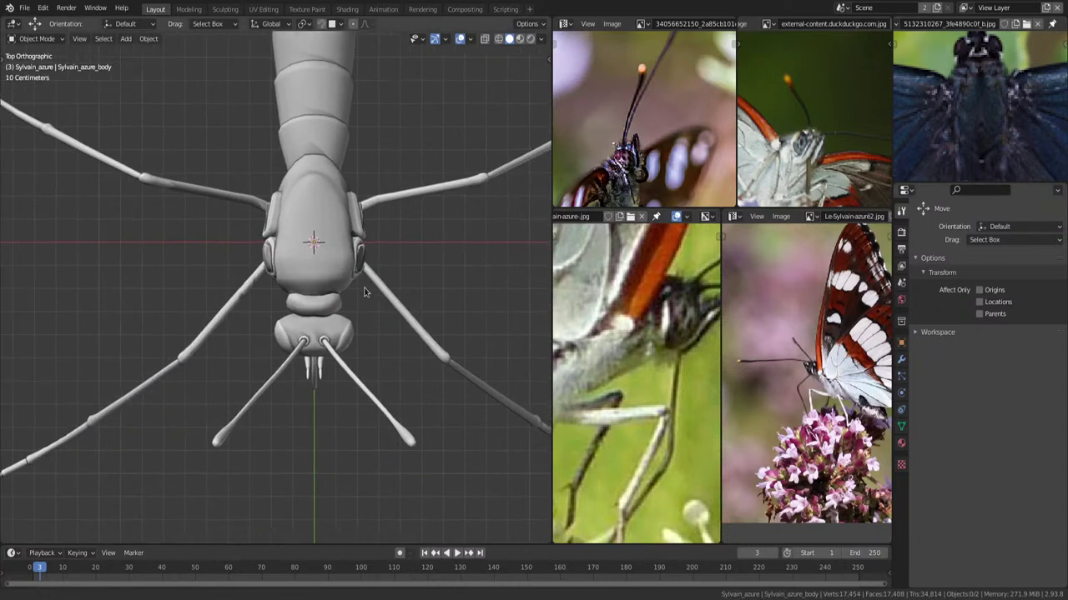
pyautogui.scroll(2, 351, 270)
pyautogui.scroll(1, 351, 270)
pyautogui.press('Tab')
# Nudge a thorax-side vertex by the middle leg socket twice with smooth proportional falloff.
pyautogui.scroll(1, 363, 270)
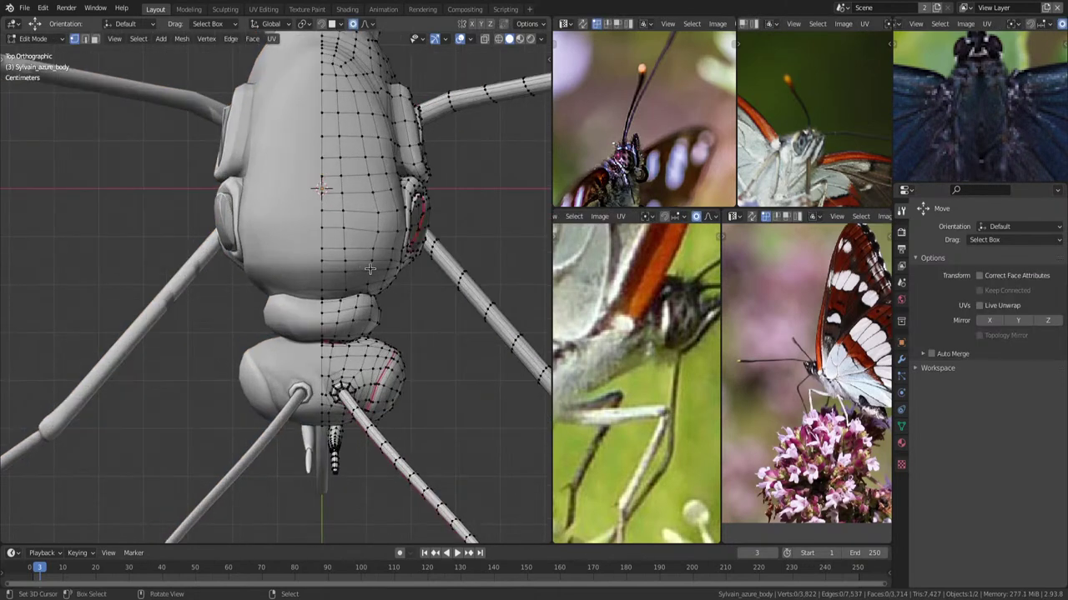
pyautogui.scroll(1, 367, 271)
pyautogui.scroll(1, 367, 271)
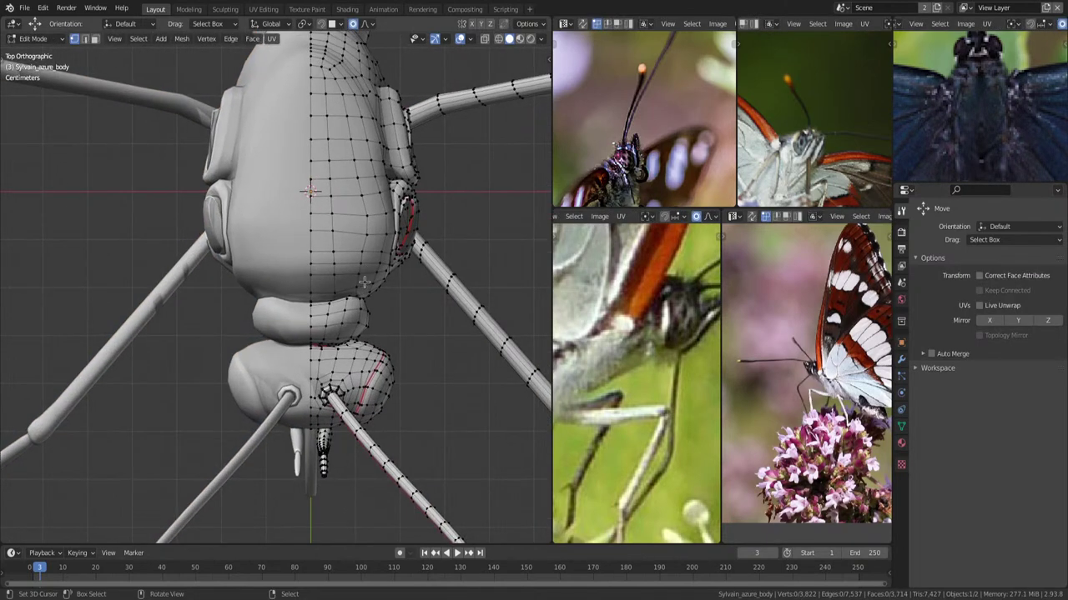
pyautogui.click(356, 285)
pyautogui.press('g')
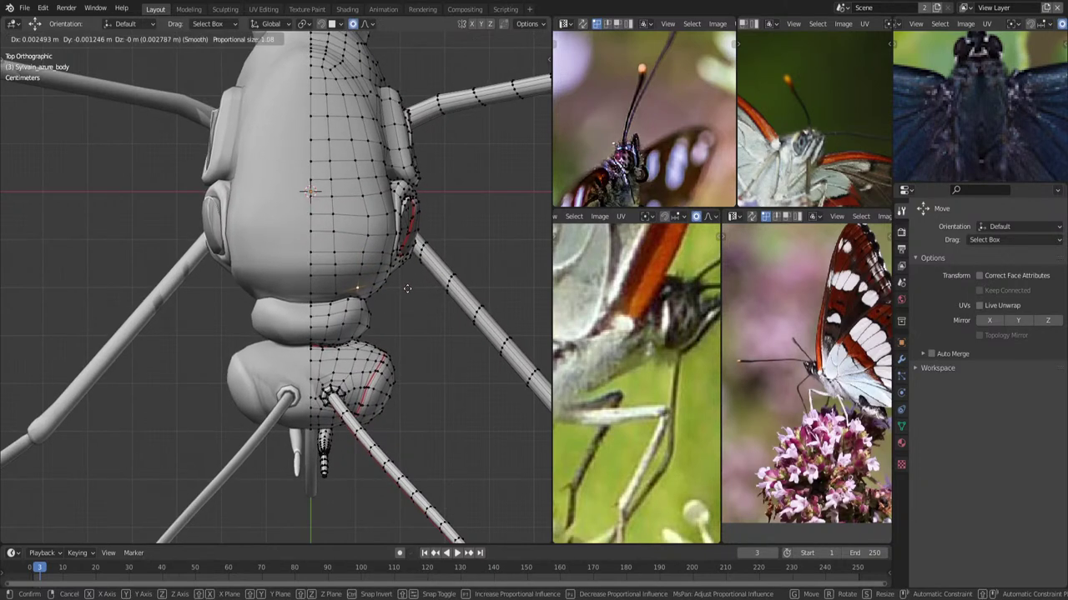
pyautogui.scroll(4, 400, 288)
pyautogui.scroll(5, 388, 286)
pyautogui.scroll(4, 376, 284)
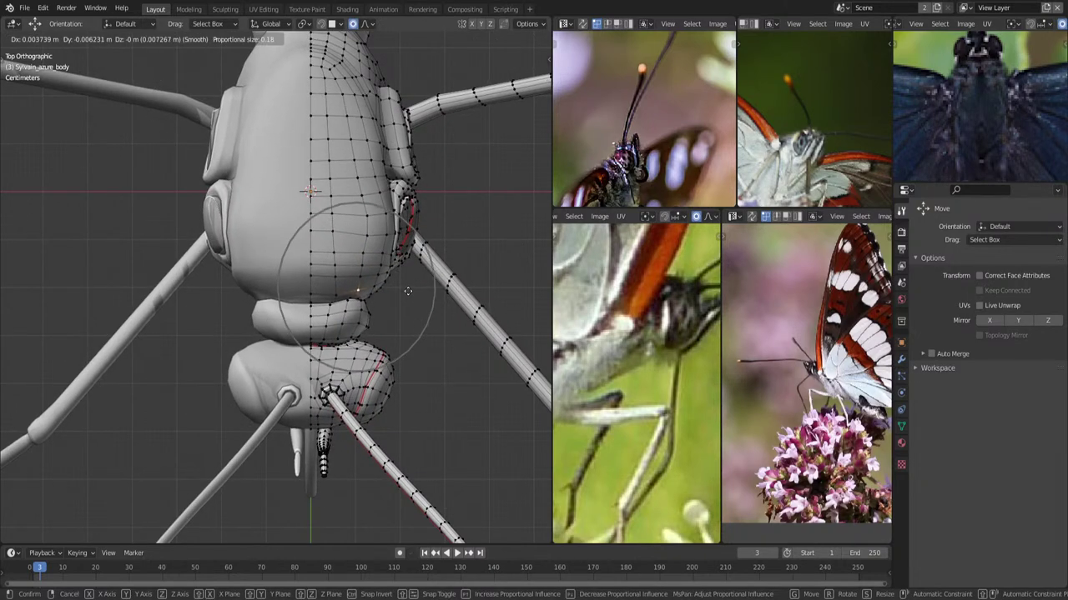
pyautogui.click(370, 284)
pyautogui.press('g')
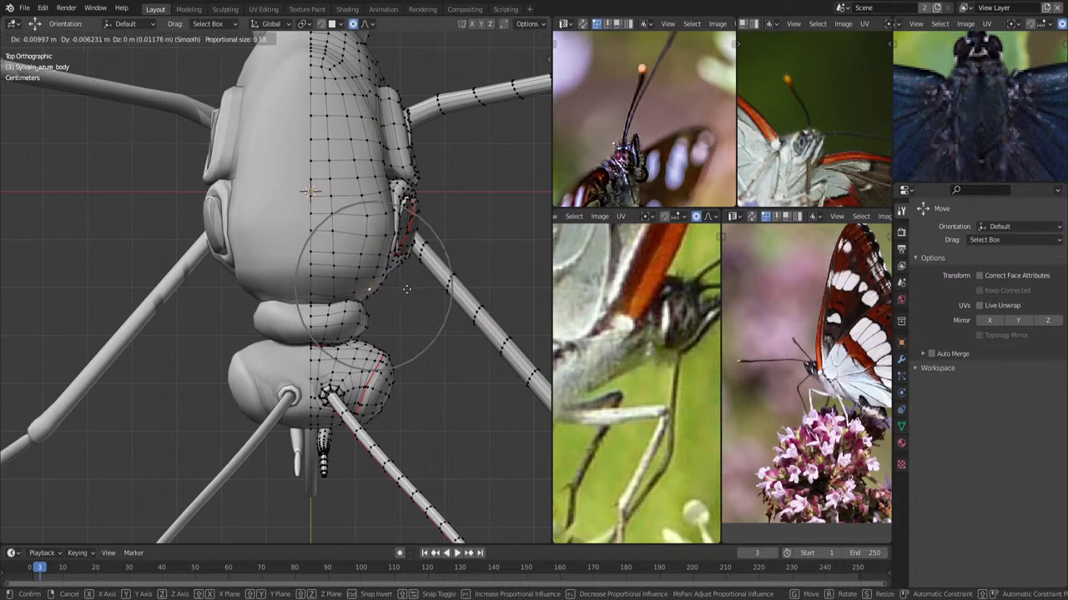
pyautogui.click(379, 260)
# Shift neighbouring socket-edge vertices about 0.01 m with proportional falloff size 0.132.
pyautogui.click(379, 245)
pyautogui.press('g')
pyautogui.scroll(7, 379, 267)
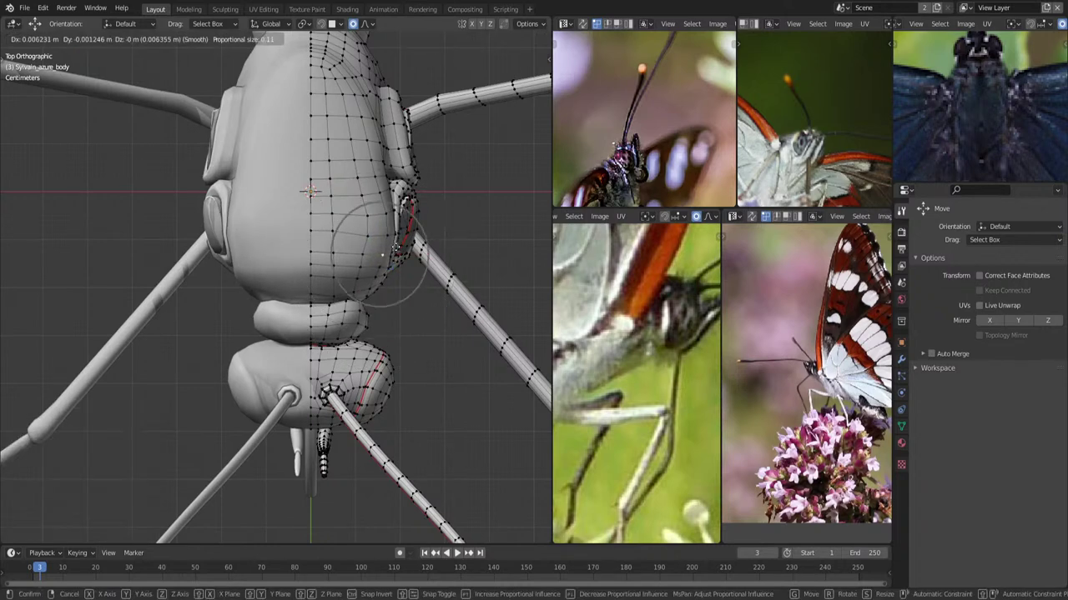
pyautogui.click(379, 289)
pyautogui.click(379, 289)
pyautogui.press('g')
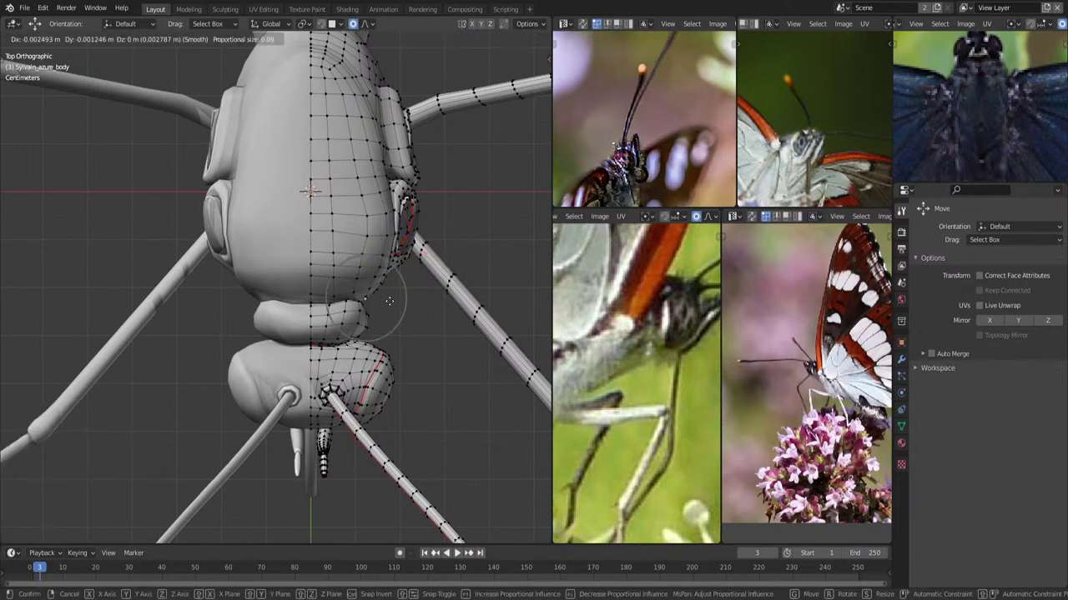
pyautogui.scroll(-2, 384, 292)
pyautogui.scroll(-2, 386, 301)
pyautogui.click(386, 303)
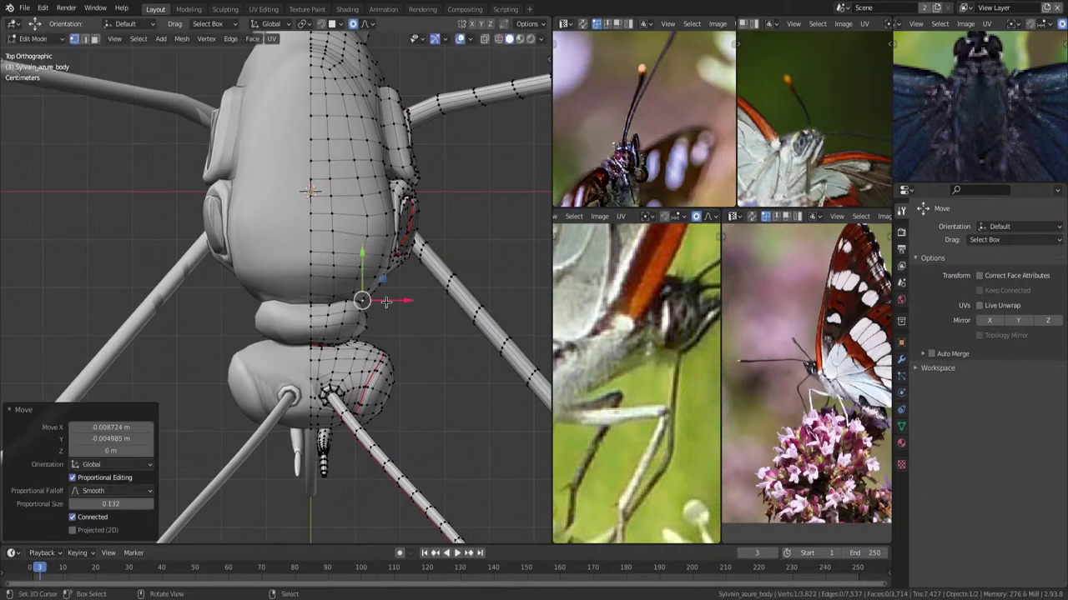
pyautogui.press('g')
pyautogui.click(402, 294)
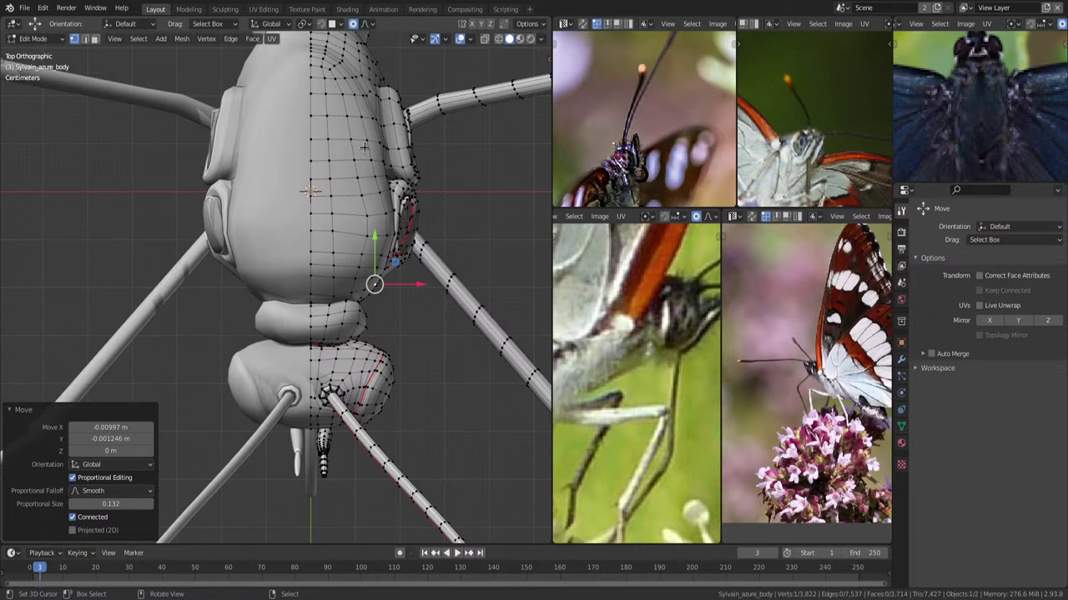
pyautogui.click(327, 55)
# Move the top thorax vertex inward along X about 0.0087 m with falloff size 0.109.
pyautogui.keyDown('shift'); pyautogui.moveTo(412, 85); pyautogui.dragTo(420, 157, button='middle'); pyautogui.keyUp('shift')
pyautogui.press('g')
pyautogui.press('x')
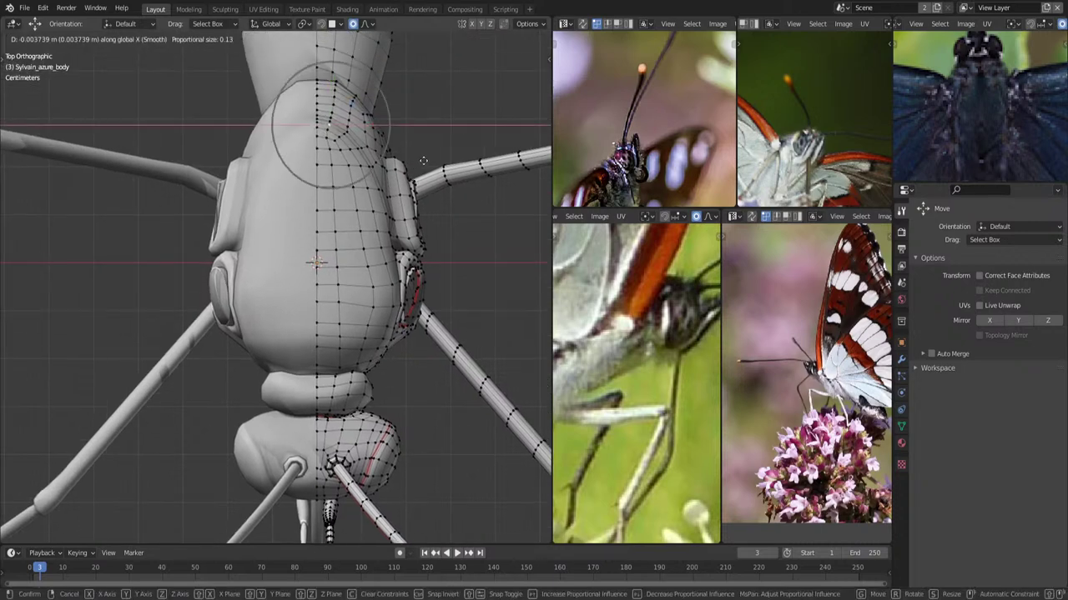
pyautogui.scroll(3, 419, 161)
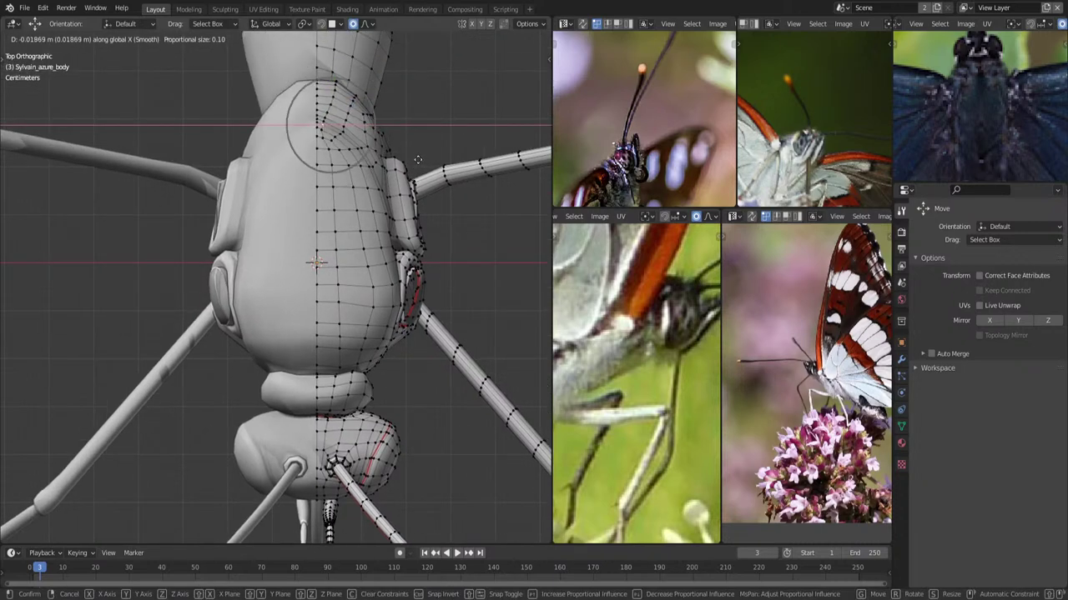
pyautogui.click(418, 159)
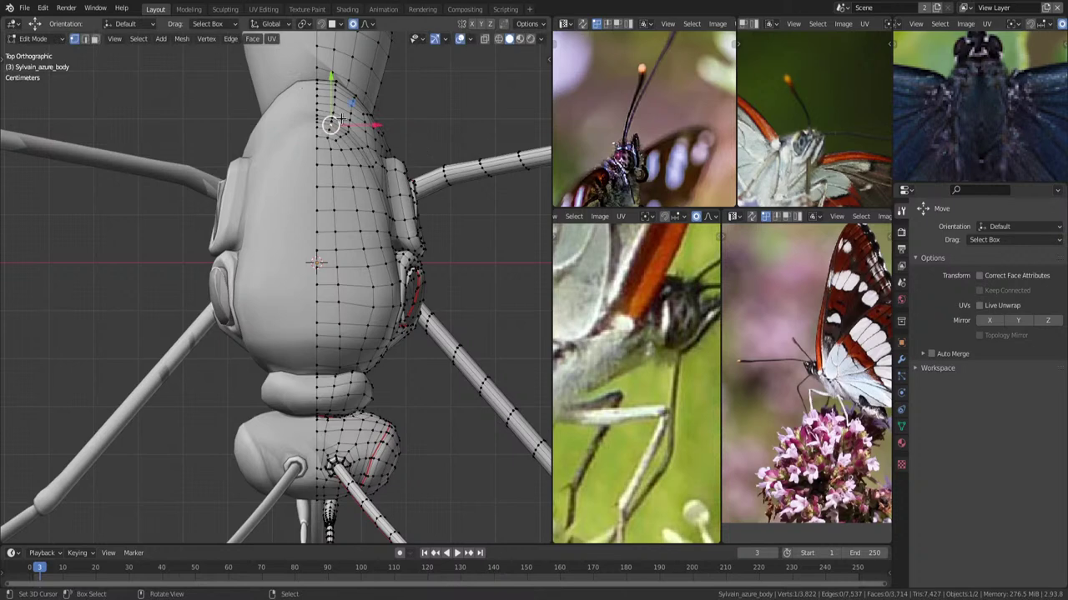
pyautogui.press('g')
pyautogui.press('x')
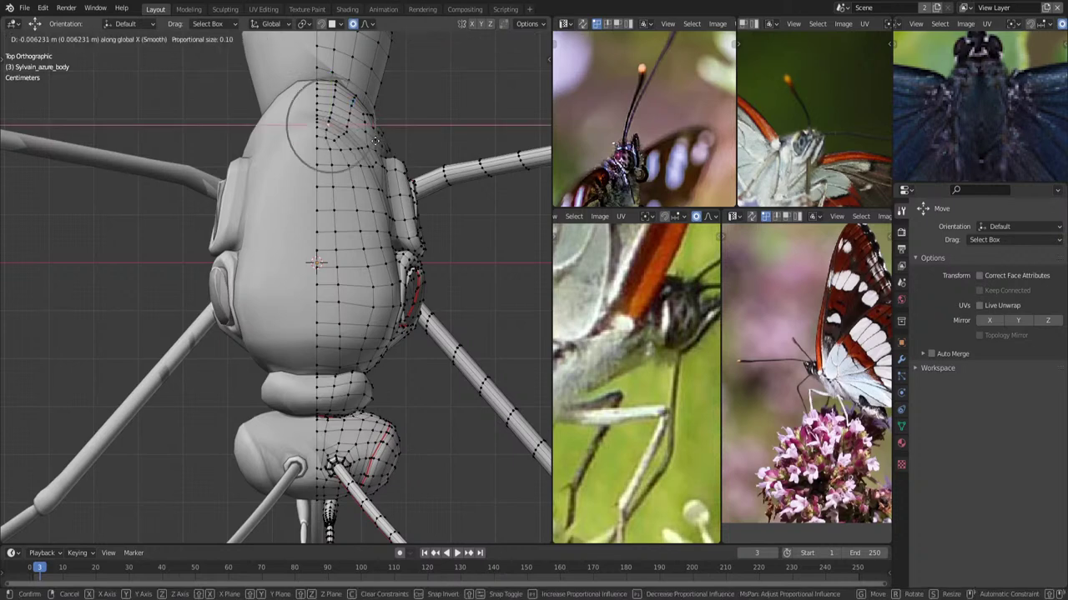
pyautogui.click(374, 140)
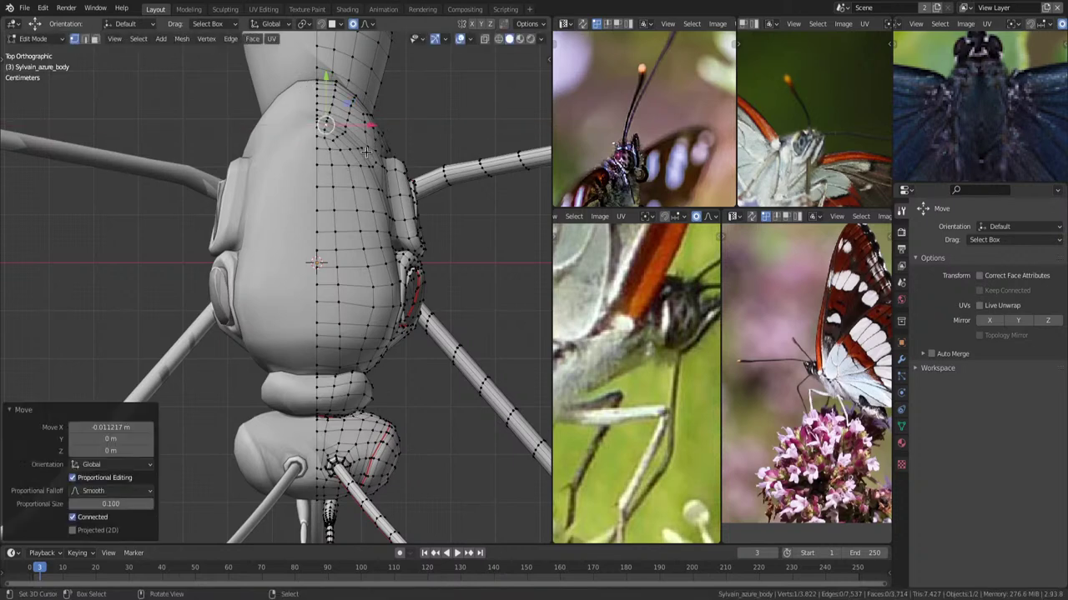
pyautogui.press('g')
pyautogui.press('x')
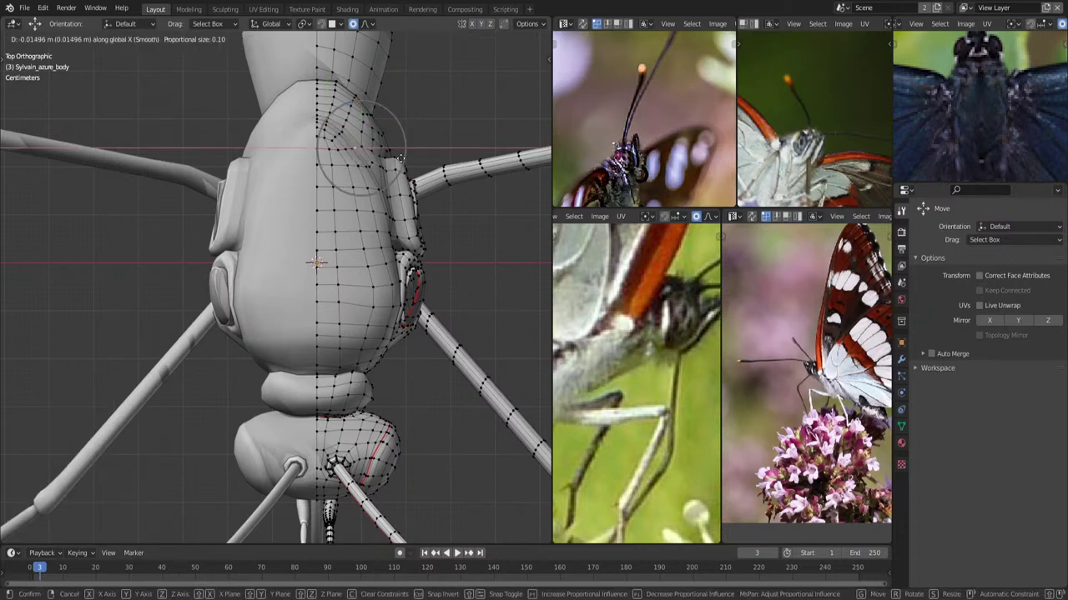
pyautogui.click(400, 157)
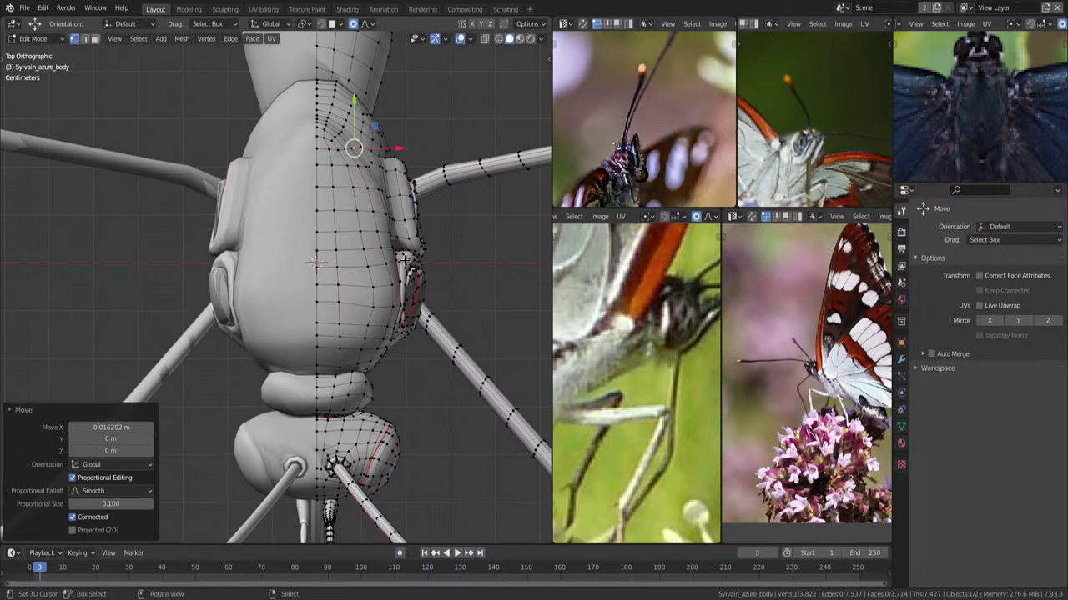
# Select a short path of upper thorax vertices near the neck and push them inward along X.
pyautogui.click(371, 300)
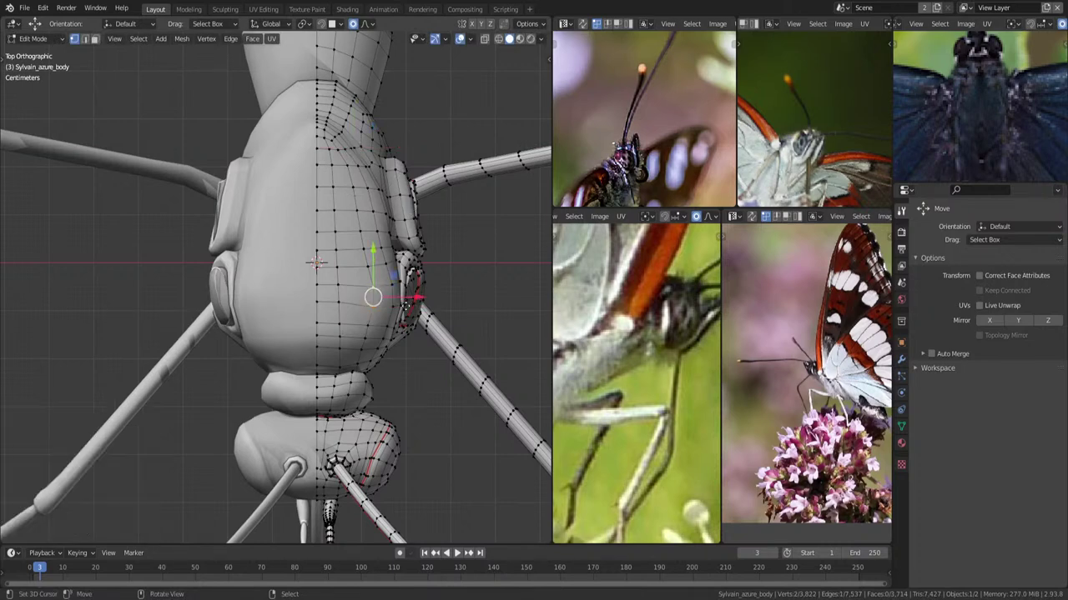
pyautogui.hotkey('alt', 'a')
pyautogui.scroll(-2, 401, 279)
pyautogui.scroll(-1, 401, 279)
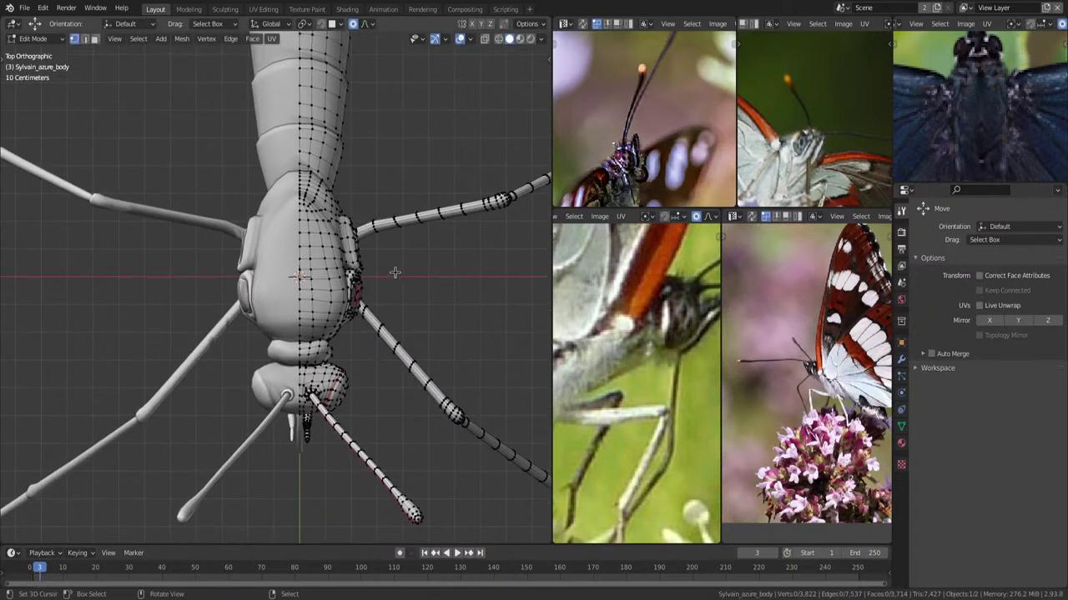
pyautogui.scroll(1, 394, 273)
pyautogui.scroll(1, 401, 239)
pyautogui.scroll(1, 410, 203)
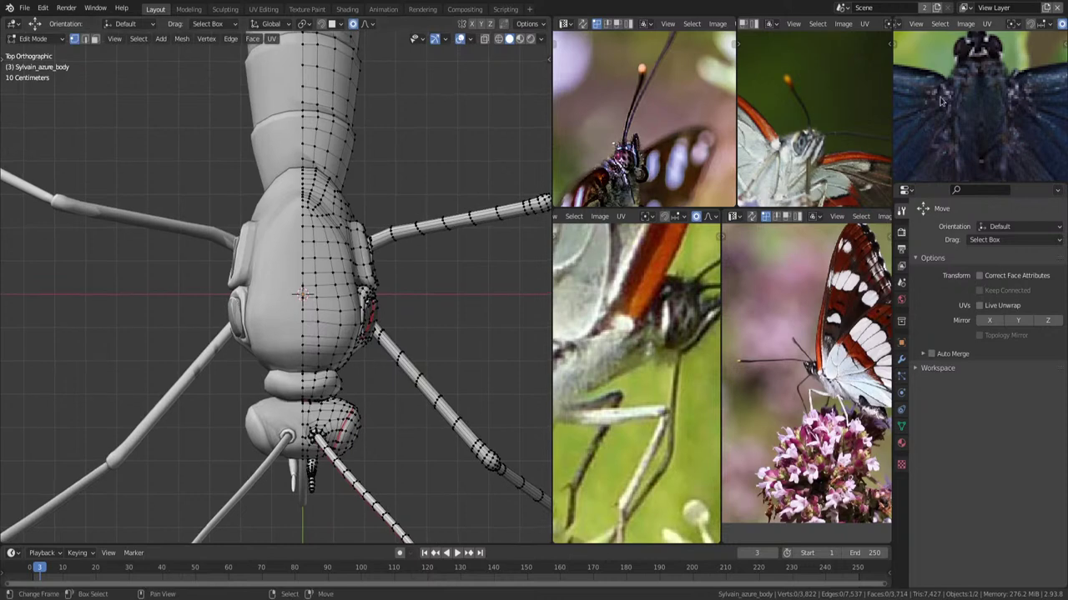
pyautogui.scroll(-1, 992, 115)
pyautogui.scroll(-1, 993, 111)
pyautogui.scroll(2, 993, 111)
pyautogui.scroll(1, 992, 111)
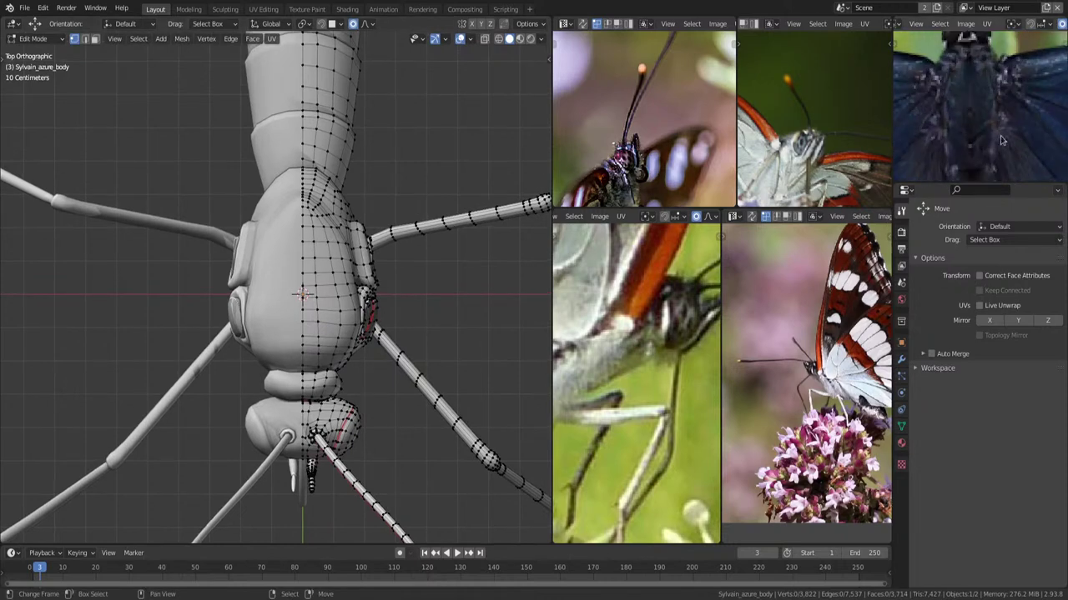
pyautogui.scroll(2, 398, 215)
pyautogui.click(388, 176)
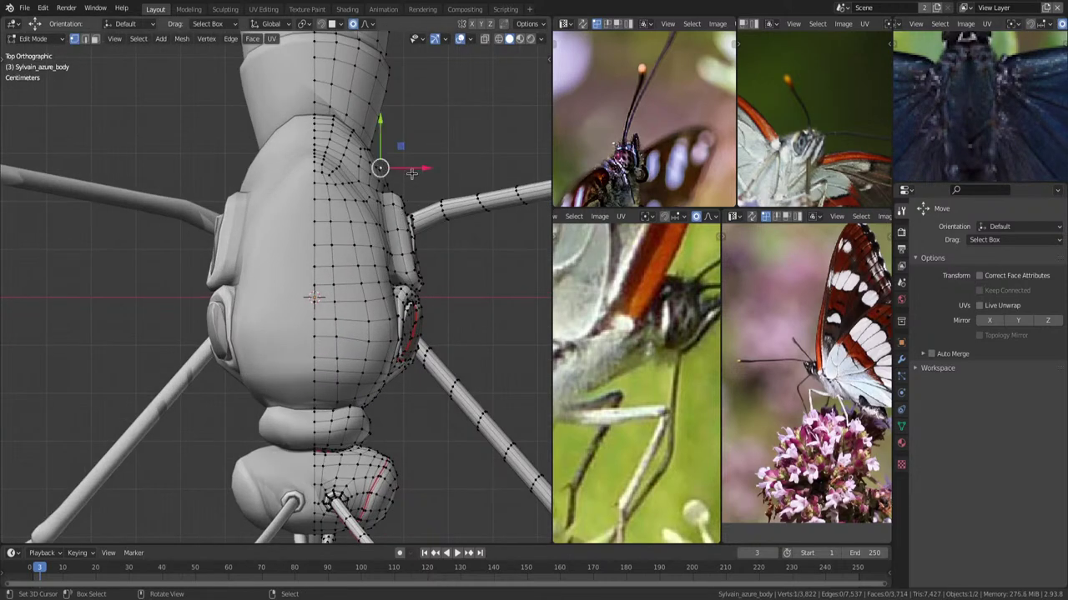
pyautogui.keyDown('ctrl'); pyautogui.click(391, 183); pyautogui.keyUp('ctrl')
pyautogui.moveTo(433, 178); pyautogui.dragTo(432, 181)
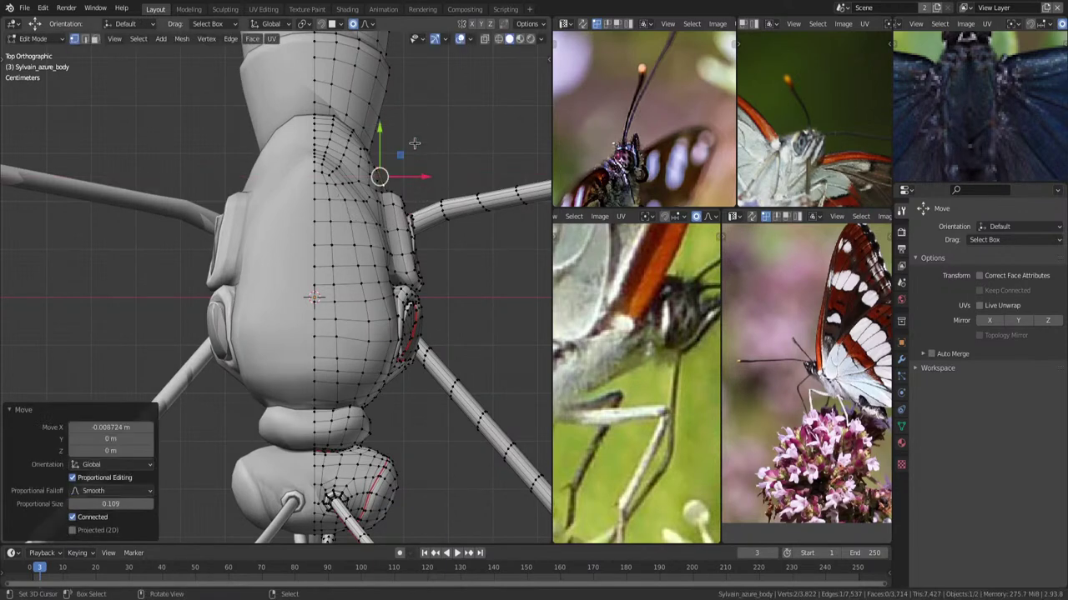
# Orbit to a tilted view of the insect and clear the mesh selection.
pyautogui.scroll(-5, 418, 157)
pyautogui.scroll(-3, 421, 208)
pyautogui.moveTo(424, 253)
pyautogui.mouseDown(button='middle')
pyautogui.moveTo(376, 243)
pyautogui.moveTo(341, 178)
pyautogui.moveTo(388, 289)
pyautogui.mouseUp(button='middle')
pyautogui.press('a')
pyautogui.hotkey('alt', 'a')
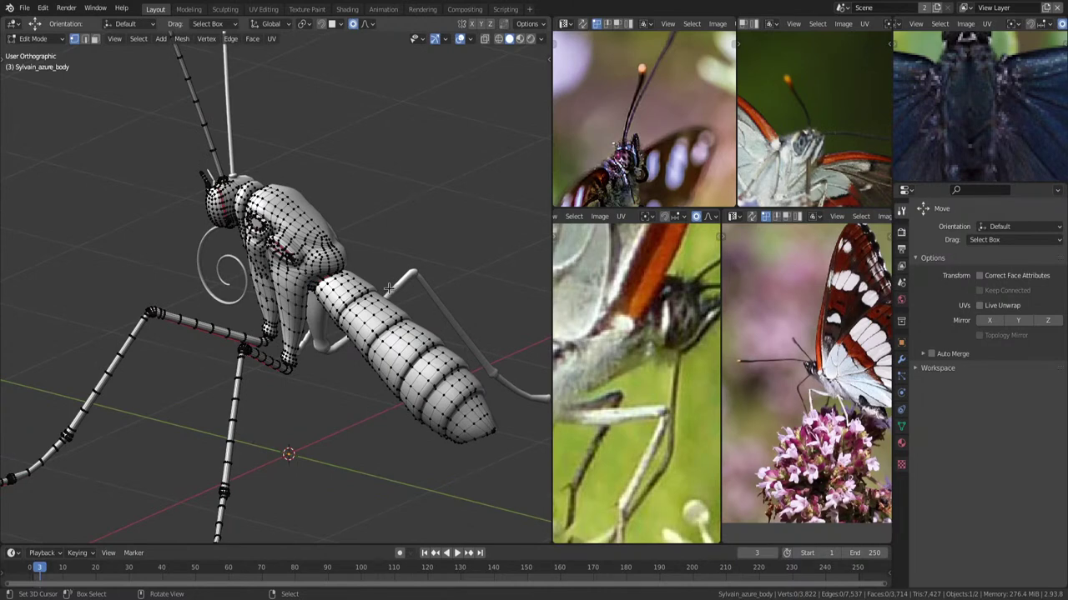
# Inspect the insect body from low side-on and other angles in face select mode.
pyautogui.moveTo(382, 293)
pyautogui.mouseDown(button='middle')
pyautogui.moveTo(438, 264)
pyautogui.moveTo(336, 290)
pyautogui.moveTo(389, 306)
pyautogui.moveTo(321, 284)
pyautogui.mouseUp(button='middle')
pyautogui.press('3')
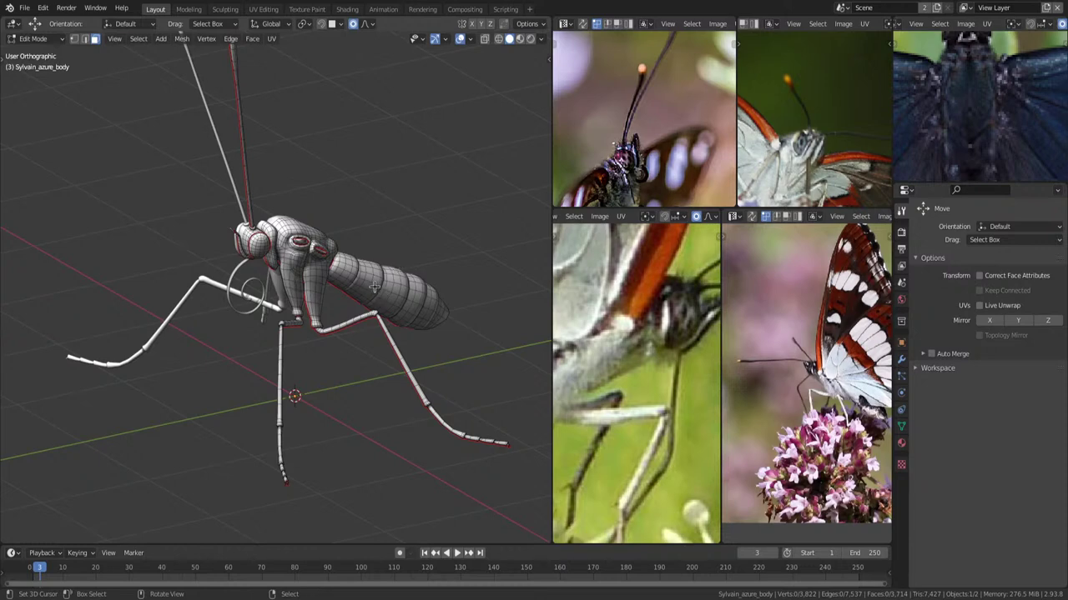
pyautogui.moveTo(400, 260)
pyautogui.mouseDown(button='middle')
pyautogui.moveTo(305, 261)
pyautogui.moveTo(408, 279)
pyautogui.moveTo(367, 273)
pyautogui.moveTo(437, 260)
pyautogui.moveTo(370, 262)
pyautogui.moveTo(386, 266)
pyautogui.mouseUp(button='middle')
pyautogui.scroll(-2, 968, 129)
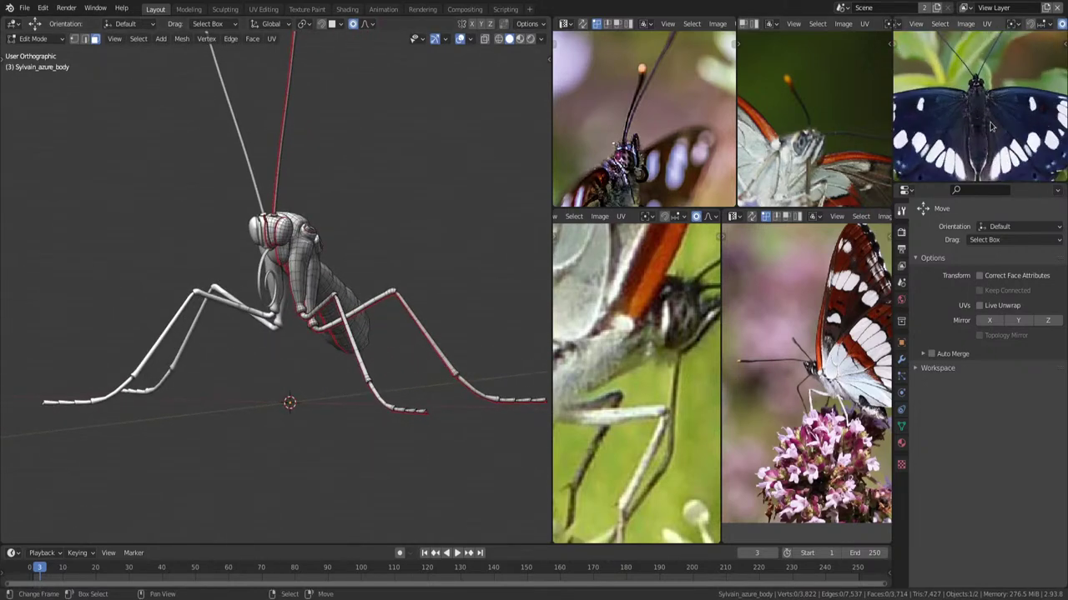
pyautogui.scroll(-1, 992, 126)
pyautogui.scroll(-1, 1000, 104)
pyautogui.moveTo(327, 304); pyautogui.dragTo(318, 288, button='middle')
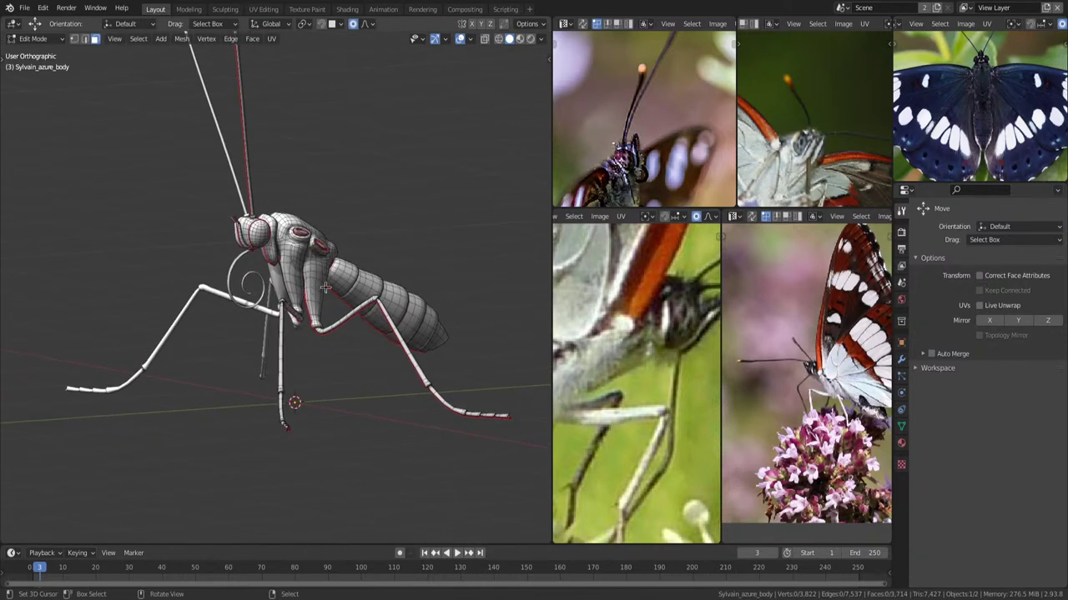
# Return to Object Mode with nothing selected and save the file as sylvain_azure-00.blend.
pyautogui.press('Tab')
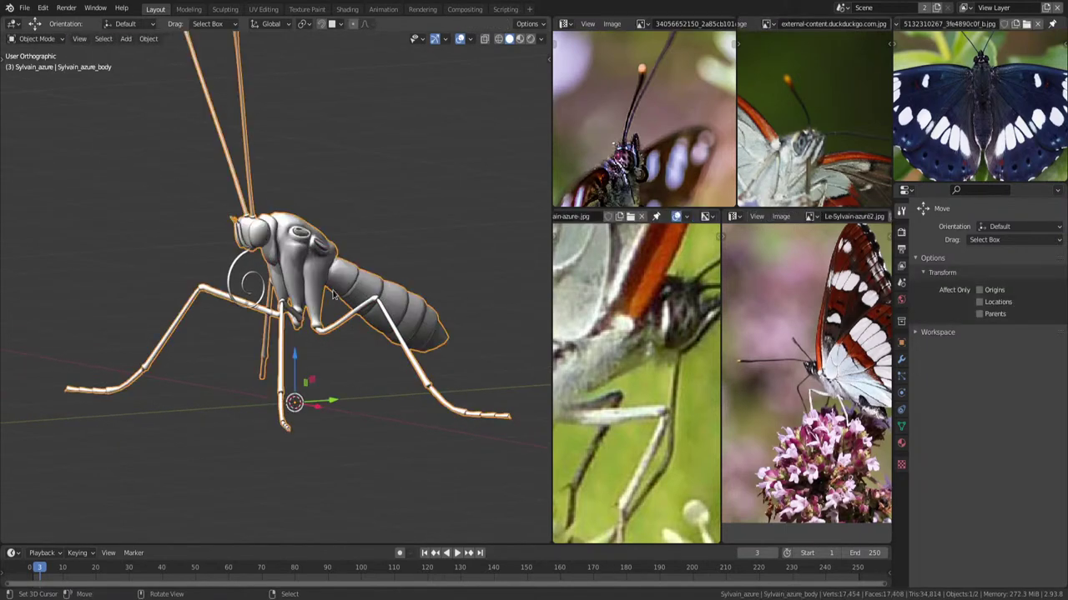
pyautogui.hotkey('alt', 'a')
pyautogui.moveTo(332, 290); pyautogui.dragTo(370, 261, button='middle')
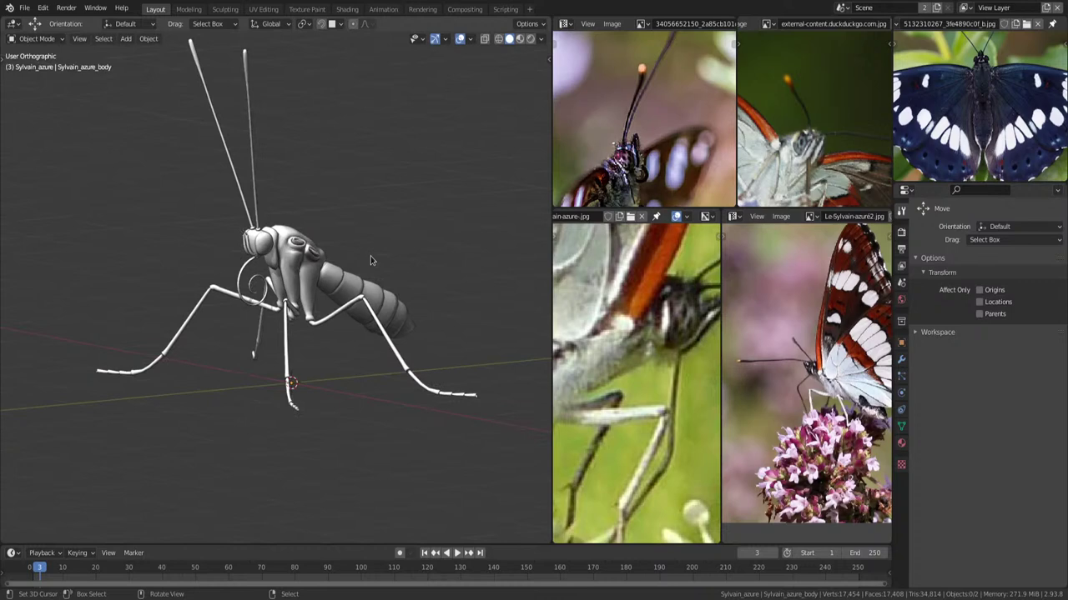
pyautogui.hotkey('ctrl', 's')
pyautogui.moveTo(371, 255)
pyautogui.mouseDown(button='middle')
pyautogui.moveTo(400, 269)
pyautogui.moveTo(397, 284)
pyautogui.moveTo(364, 283)
pyautogui.mouseUp(button='middle')
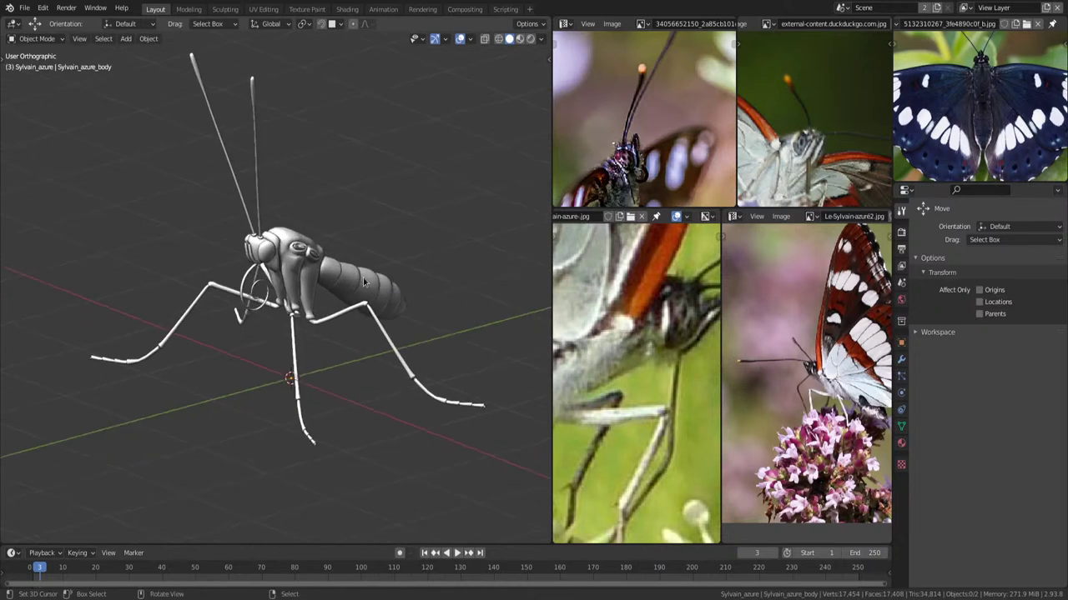